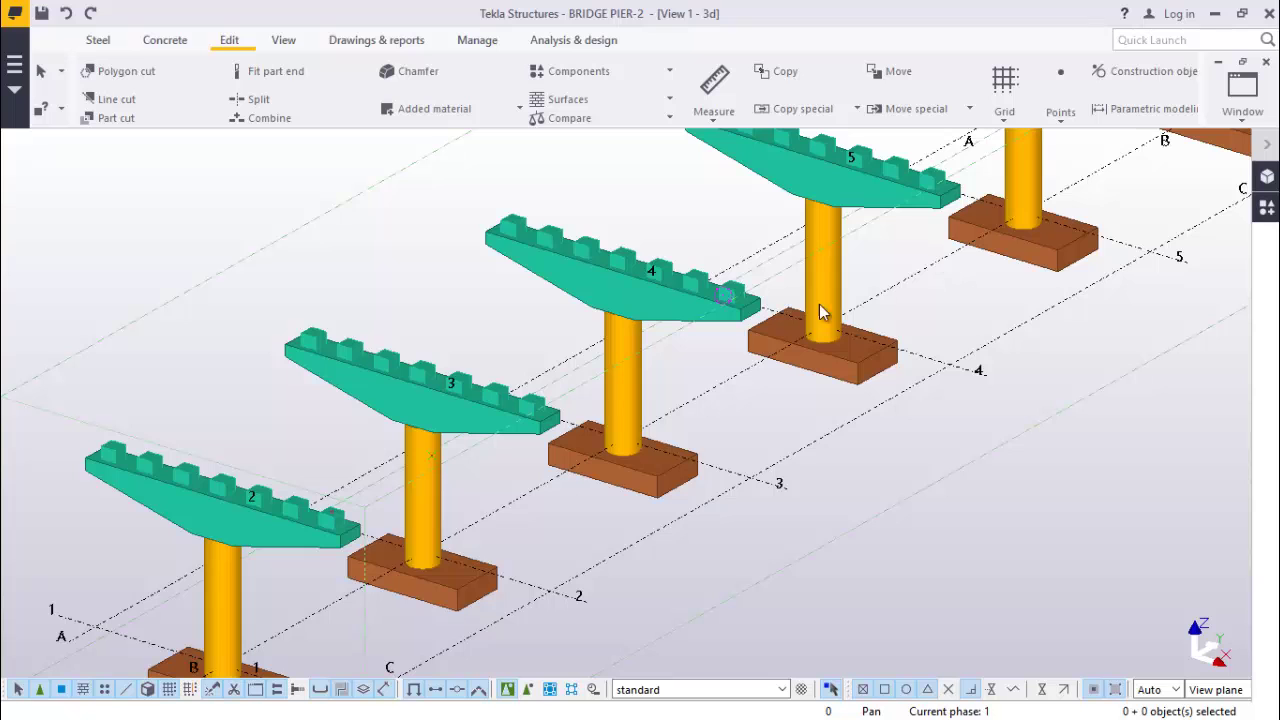
# Begin a points-on-line pick on the block top, then cancel it after one pick.
pyautogui.scroll(5, 329, 523)
pyautogui.scroll(-4, 360, 460)
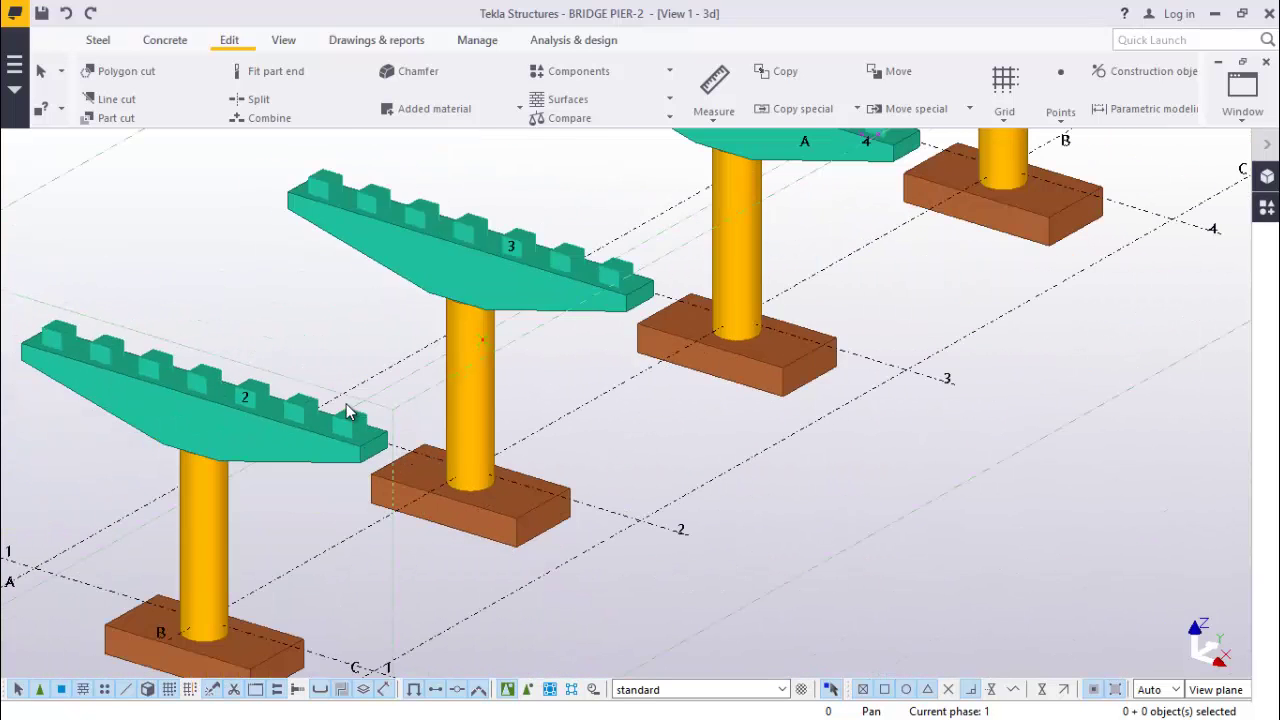
pyautogui.scroll(5, 372, 424)
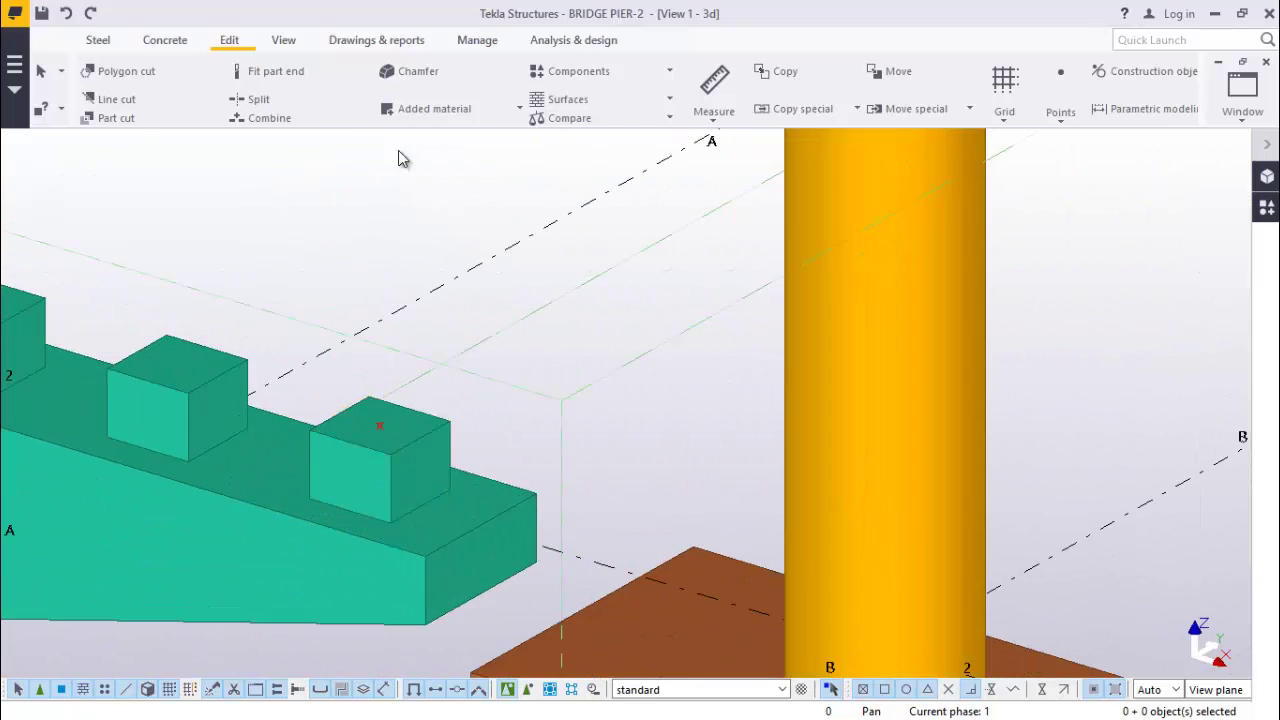
pyautogui.click(1061, 116)
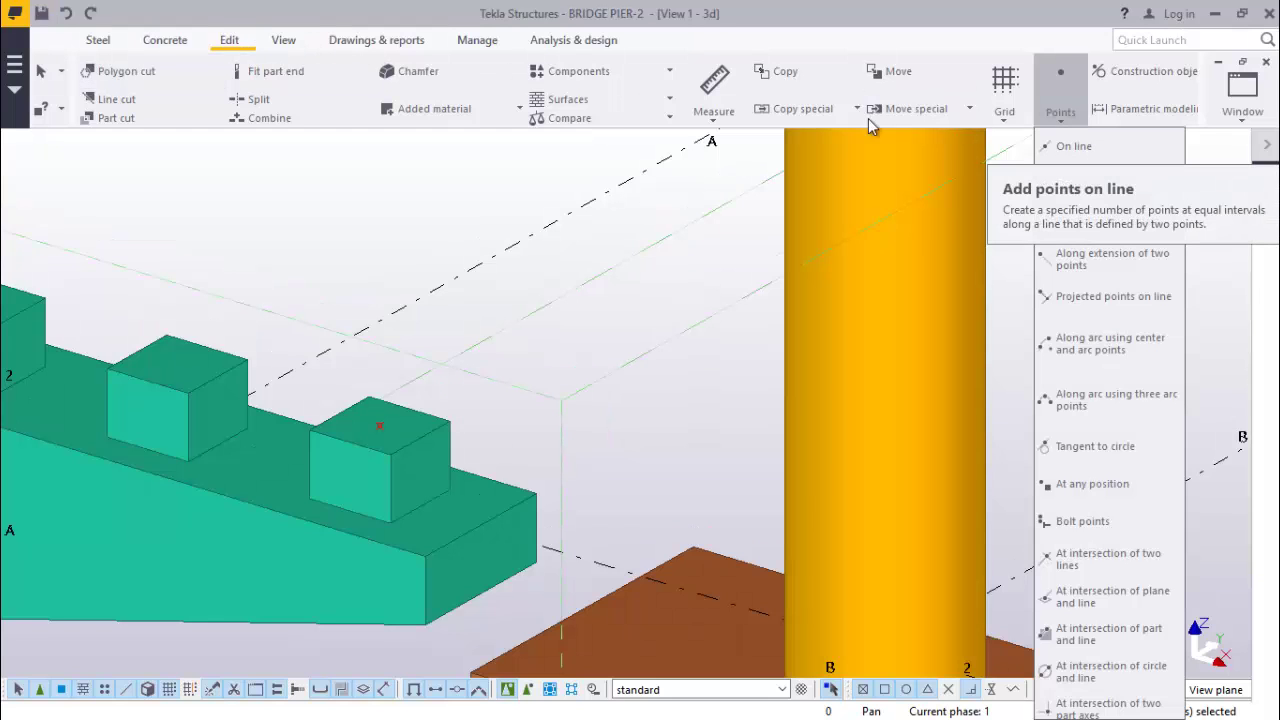
pyautogui.click(1068, 146)
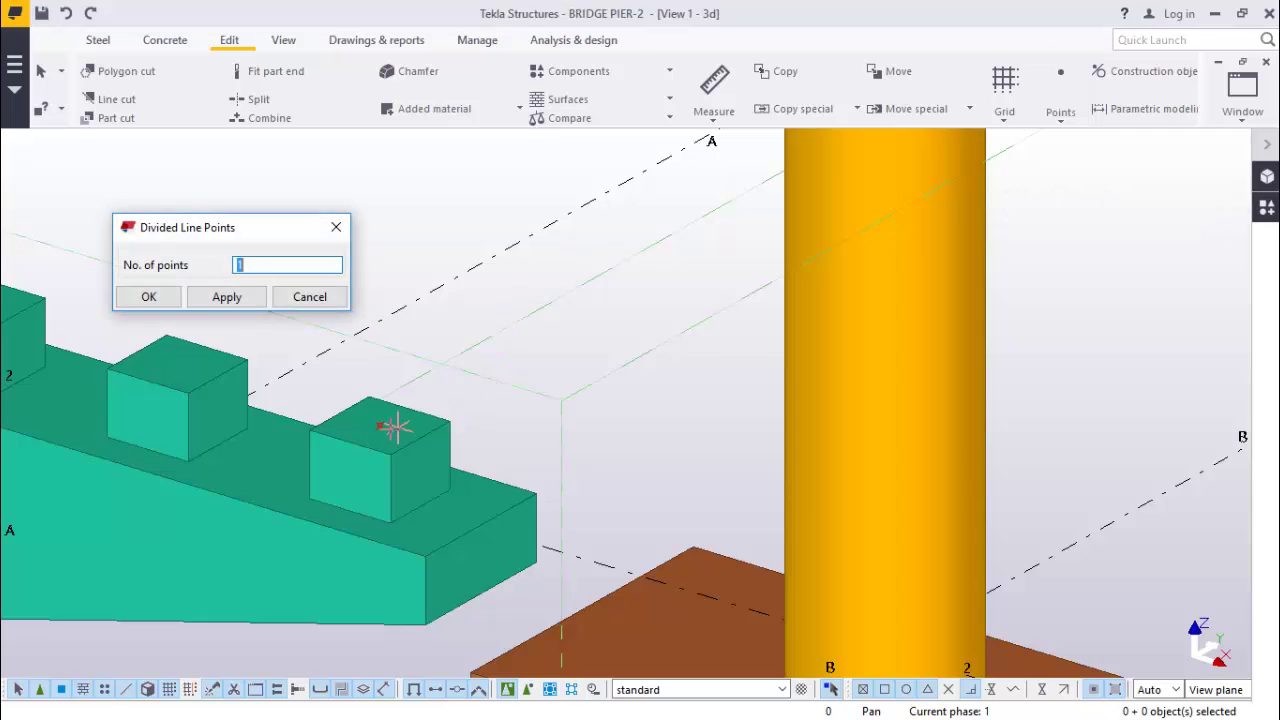
pyautogui.scroll(3, 395, 428)
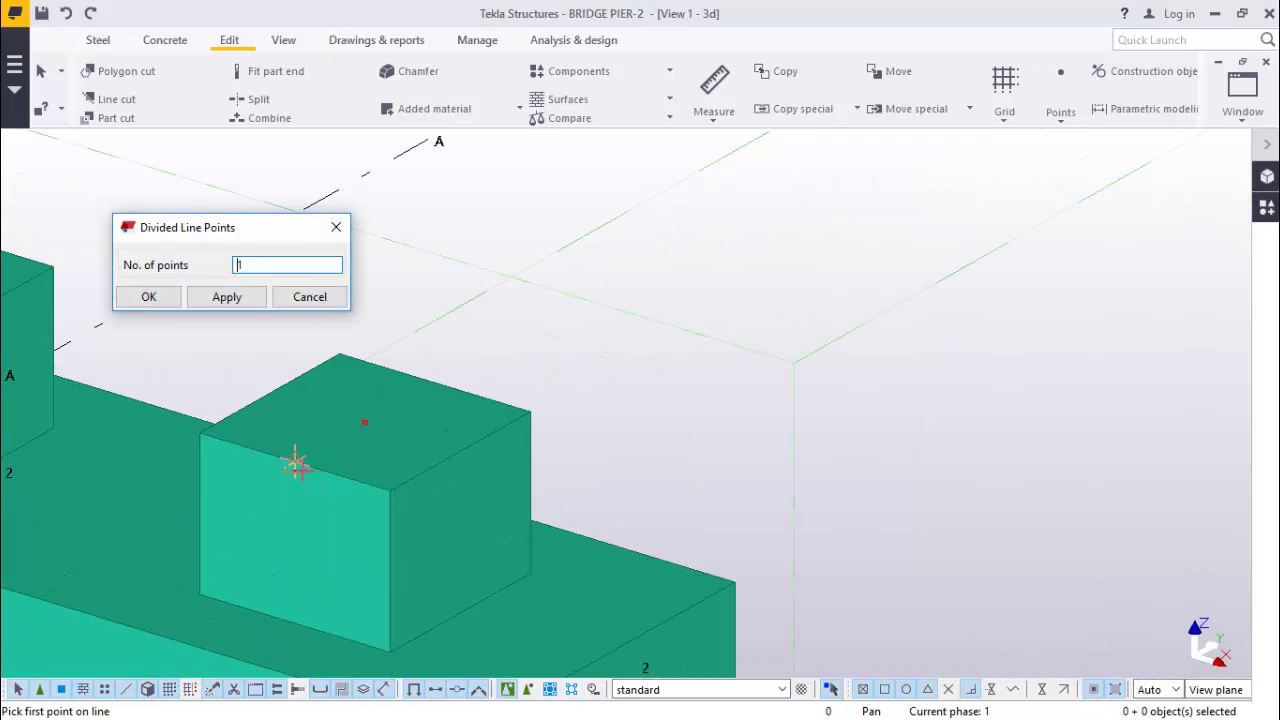
pyautogui.click(296, 464)
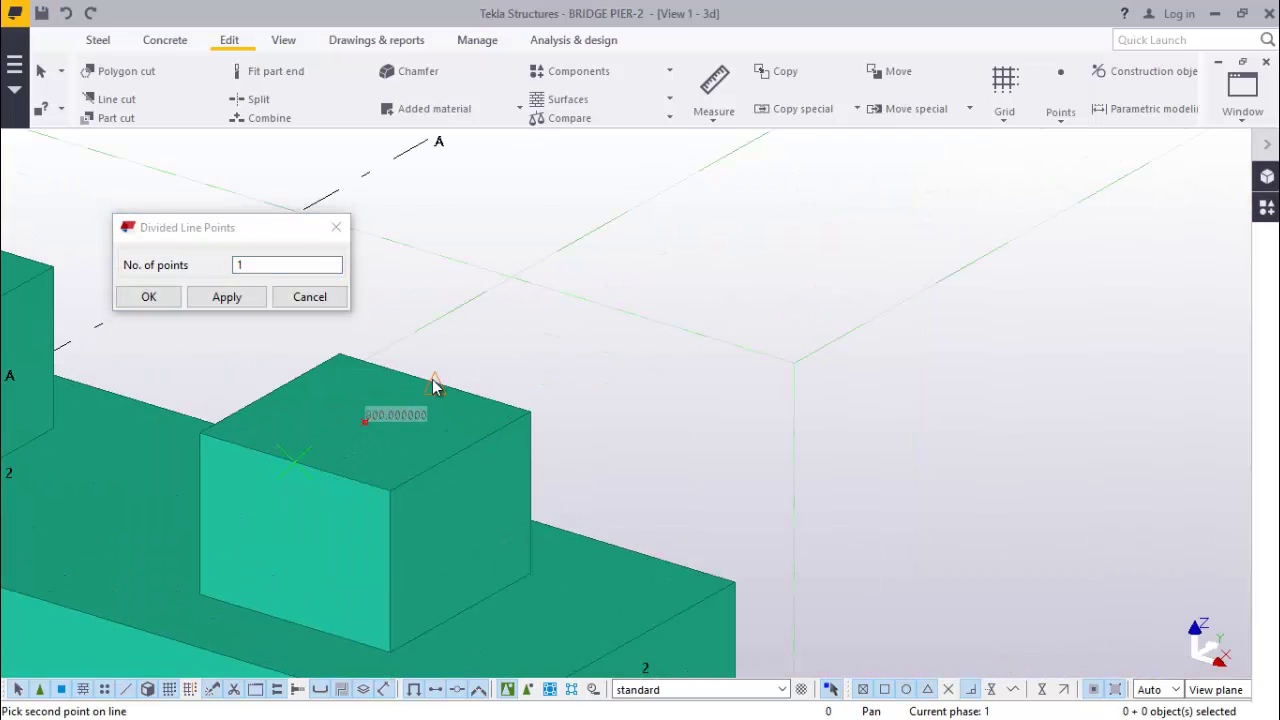
pyautogui.rightClick(570, 303)
pyautogui.click(600, 313)
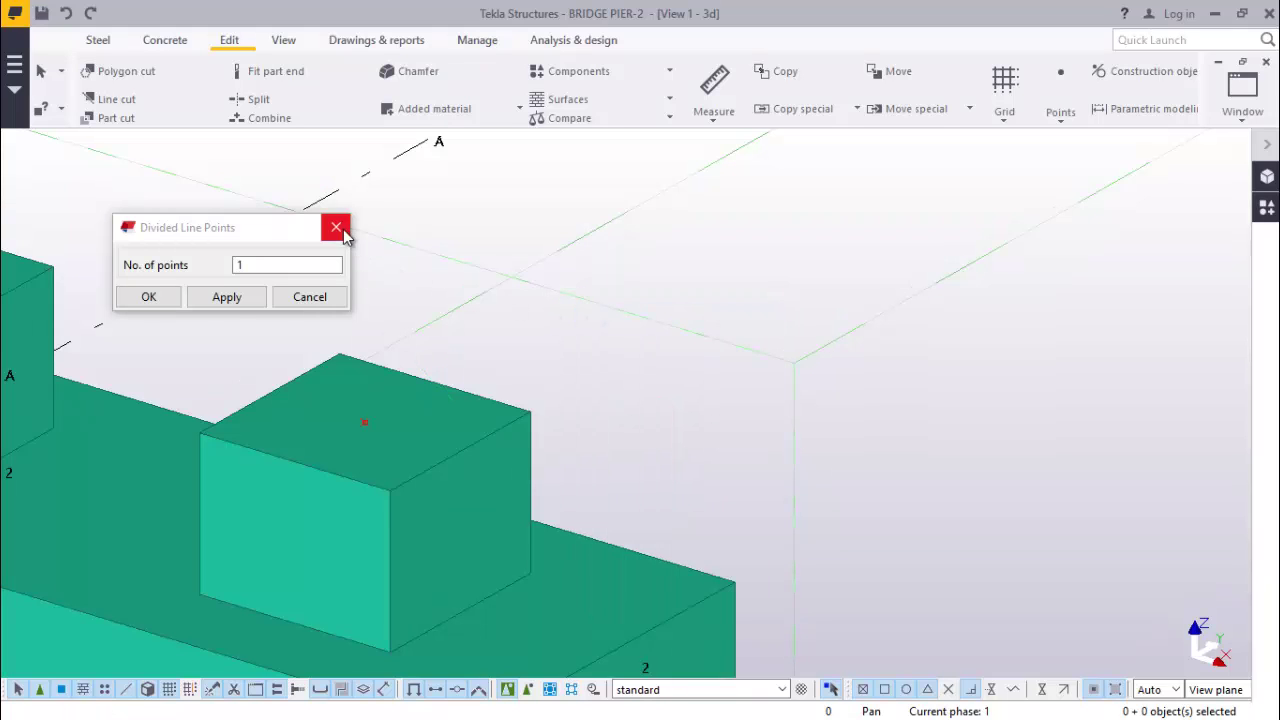
pyautogui.click(338, 228)
pyautogui.scroll(-5, 482, 470)
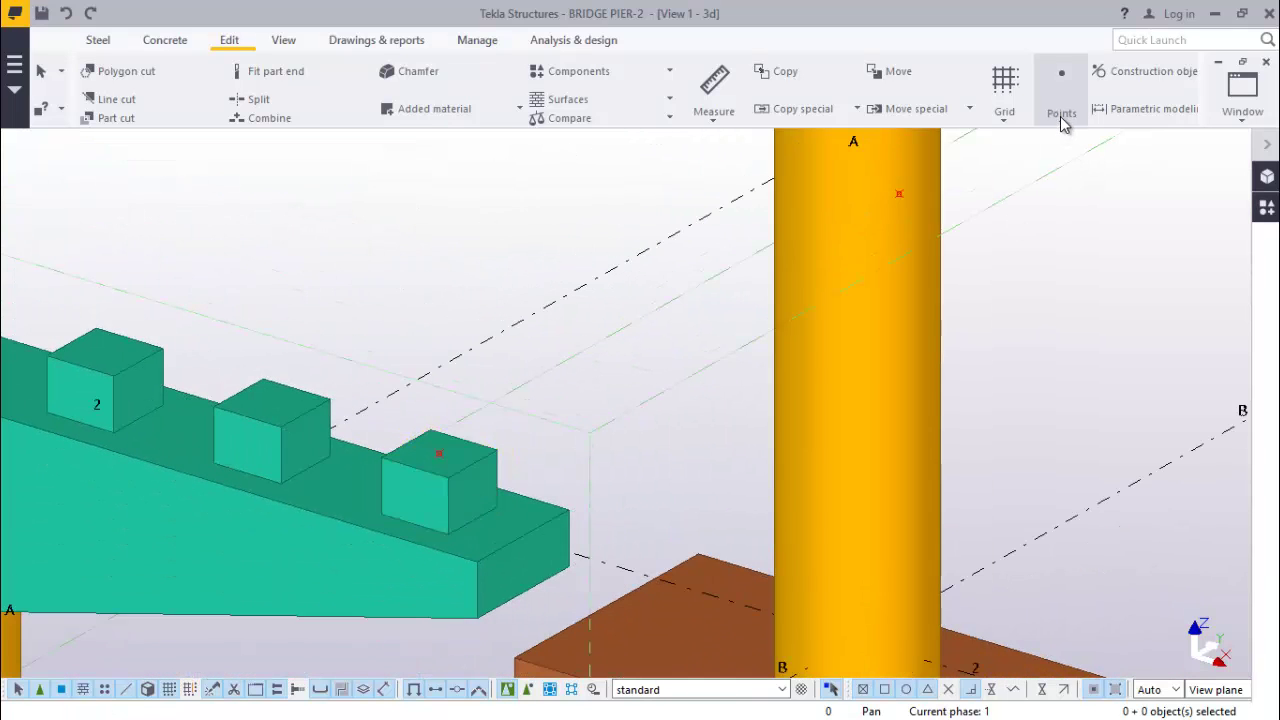
# Add a point at the midpoint of the top edge of pier 3's outermost block.
pyautogui.click(1063, 123)
pyautogui.click(1066, 177)
pyautogui.scroll(-8, 757, 380)
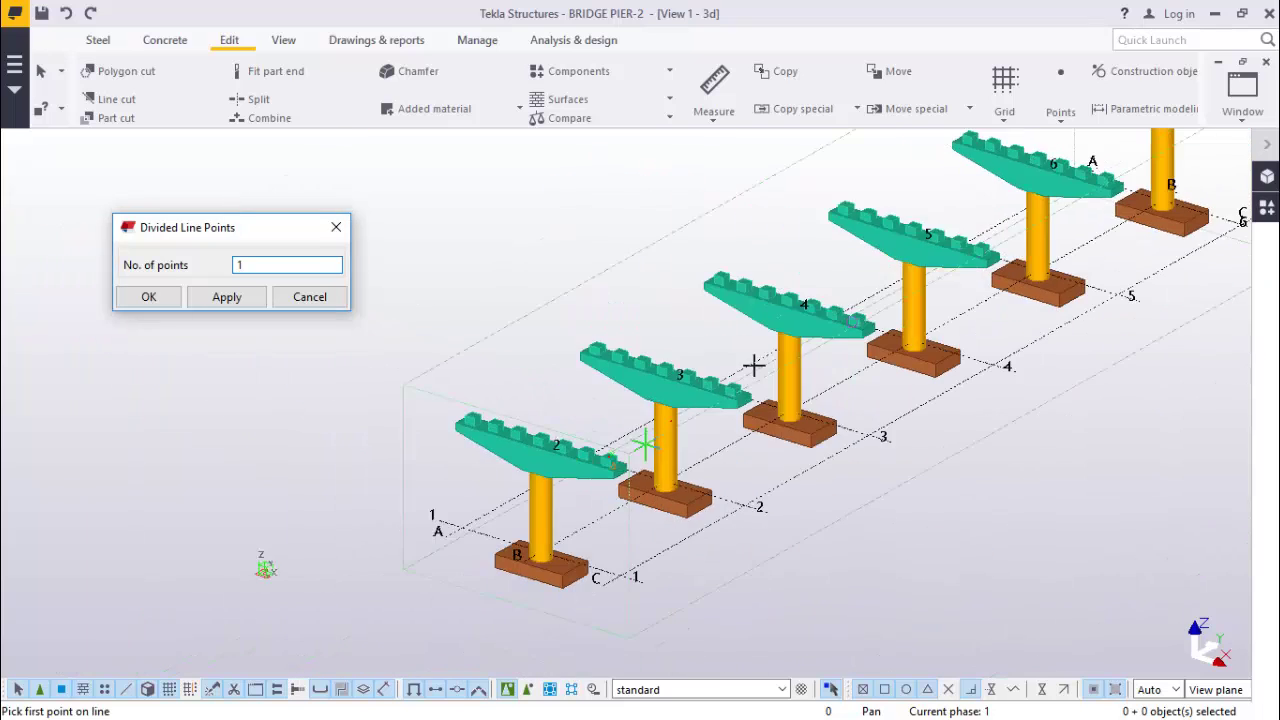
pyautogui.scroll(8, 753, 366)
pyautogui.scroll(-4, 940, 330)
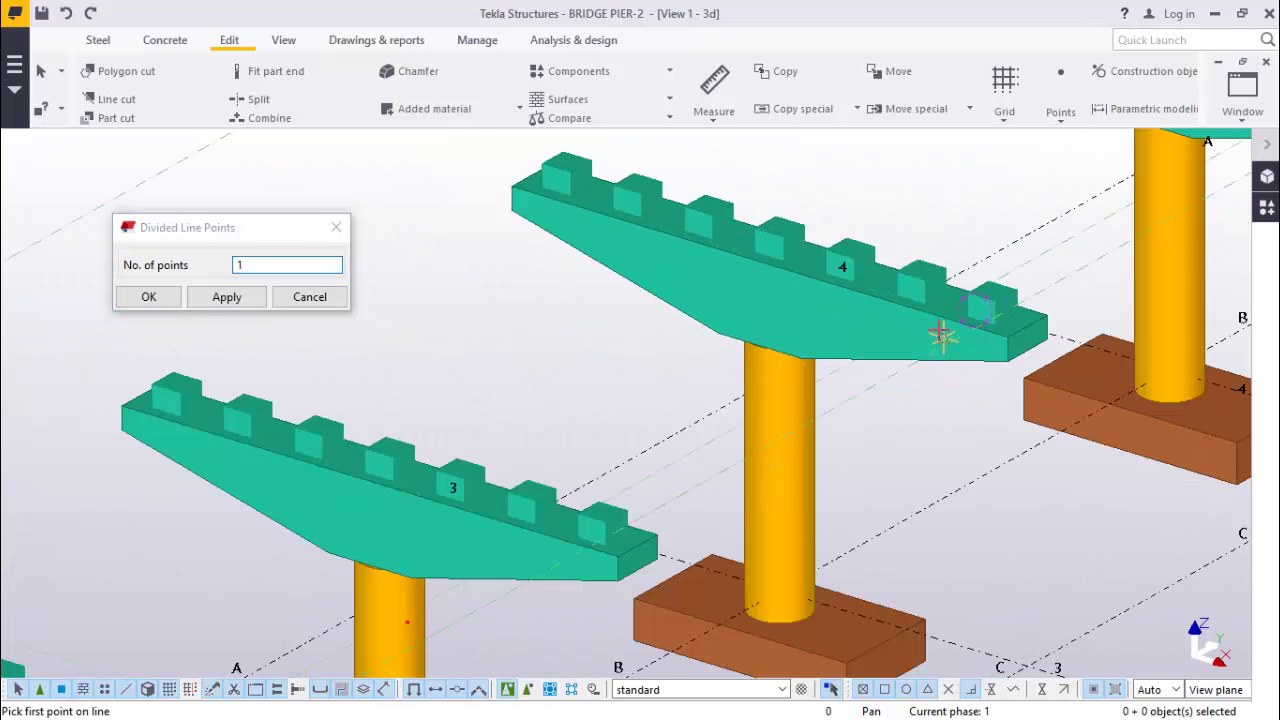
pyautogui.scroll(6, 694, 466)
pyautogui.scroll(3, 640, 478)
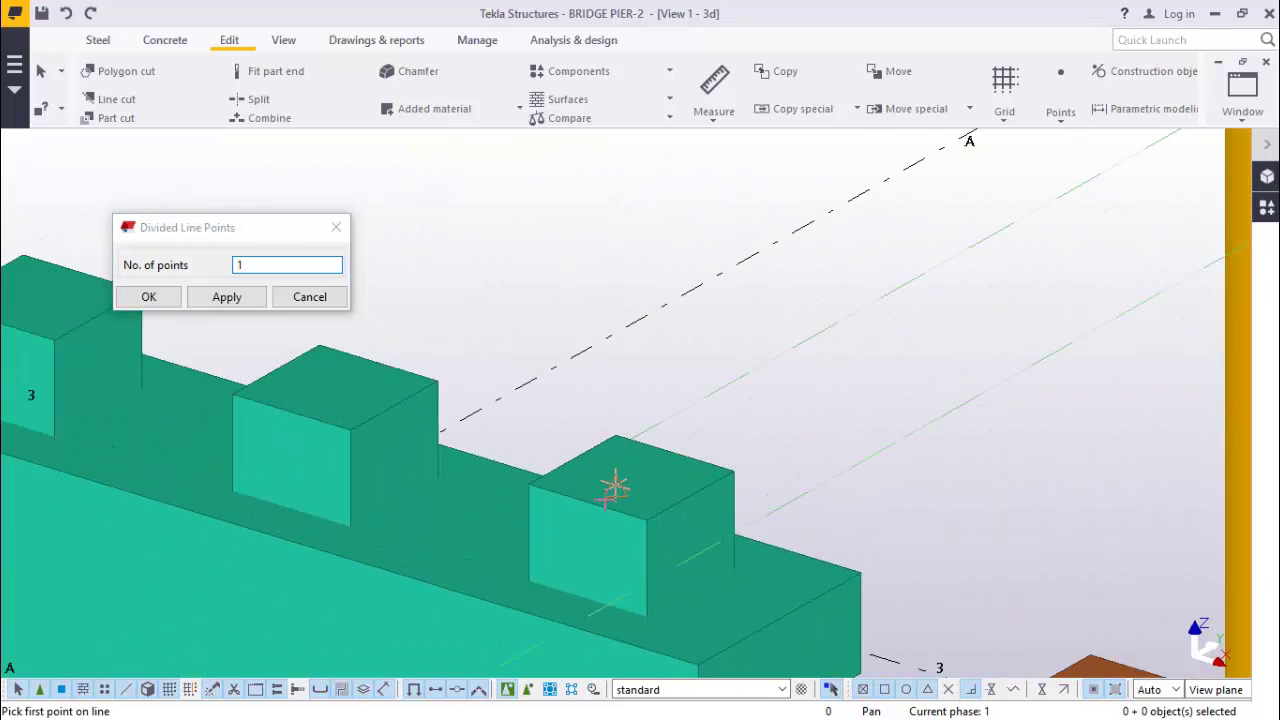
pyautogui.click(578, 502)
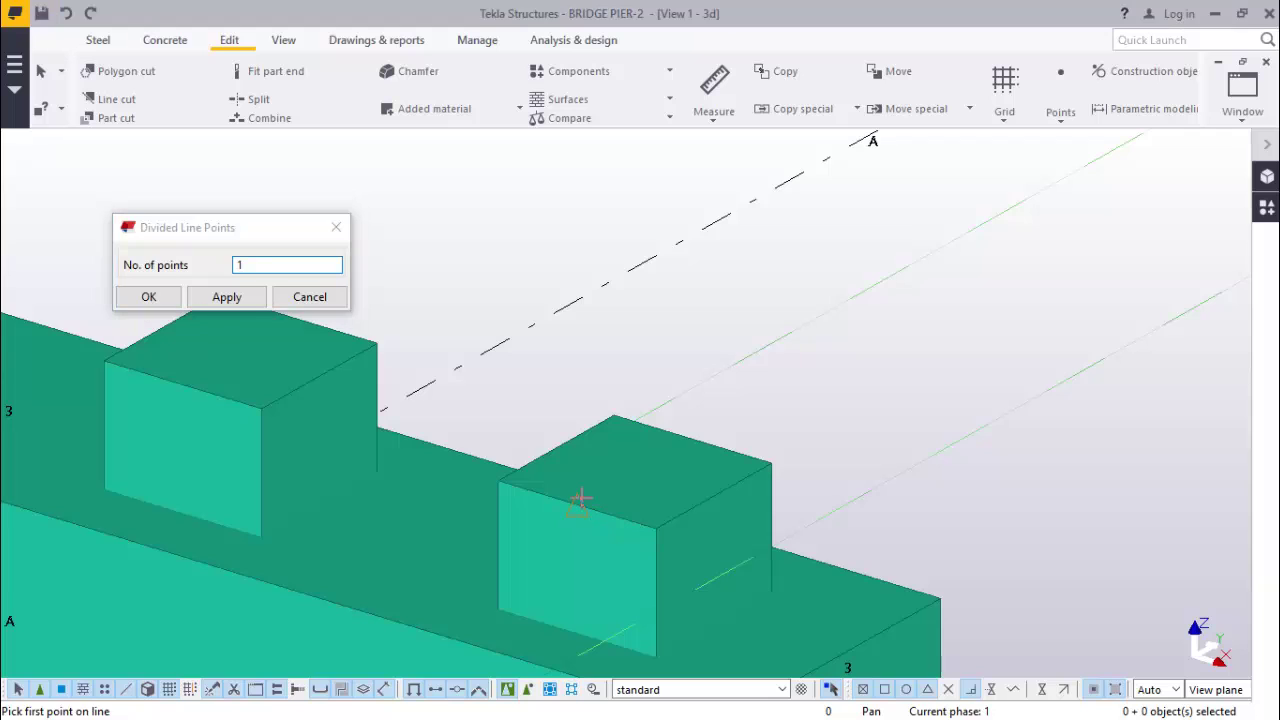
pyautogui.click(690, 440)
pyautogui.rightClick(826, 355)
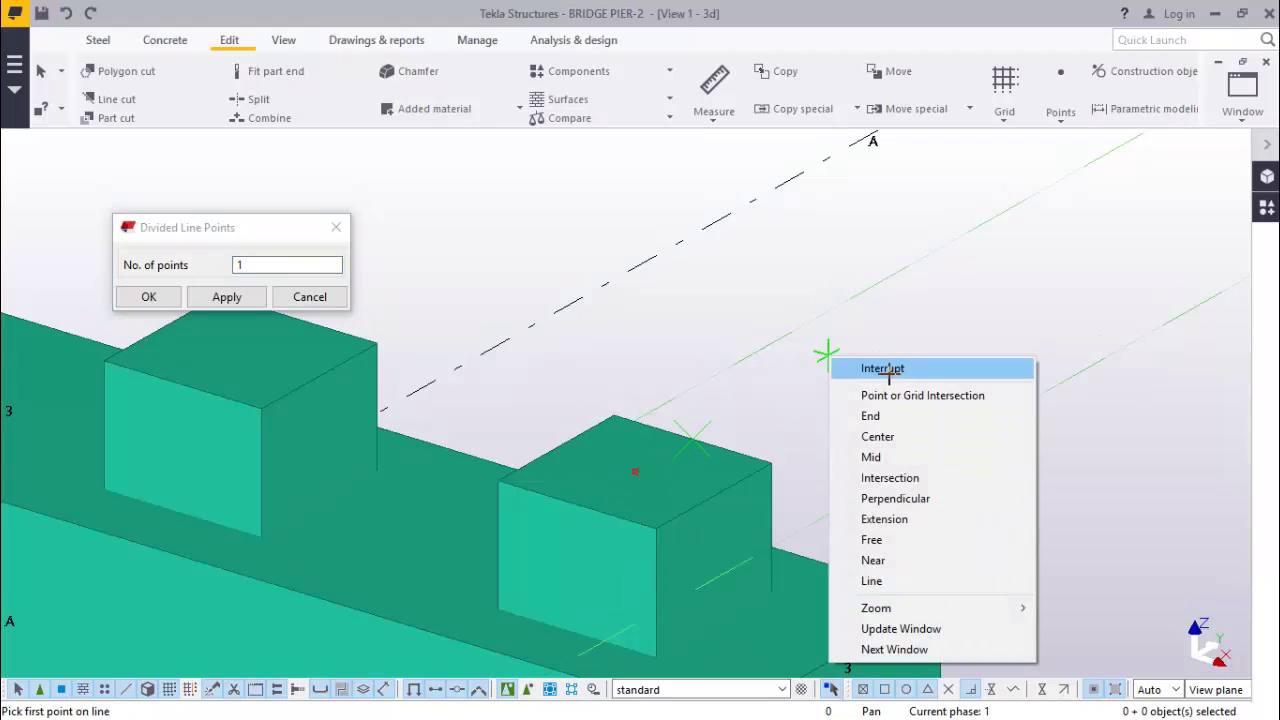
pyautogui.click(883, 369)
pyautogui.click(336, 227)
pyautogui.scroll(-1, 750, 258)
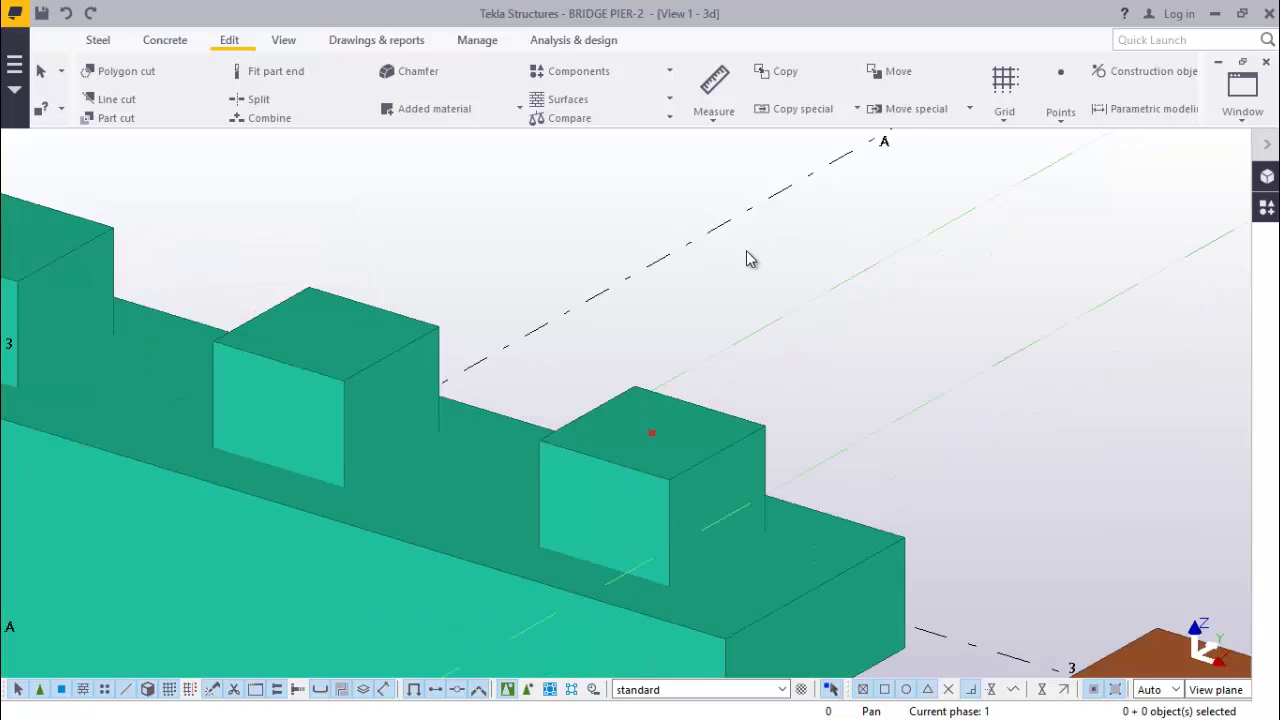
pyautogui.scroll(-1, 1020, 172)
# Dismiss the point options and restore the full editing toolbar.
pyautogui.click(1060, 112)
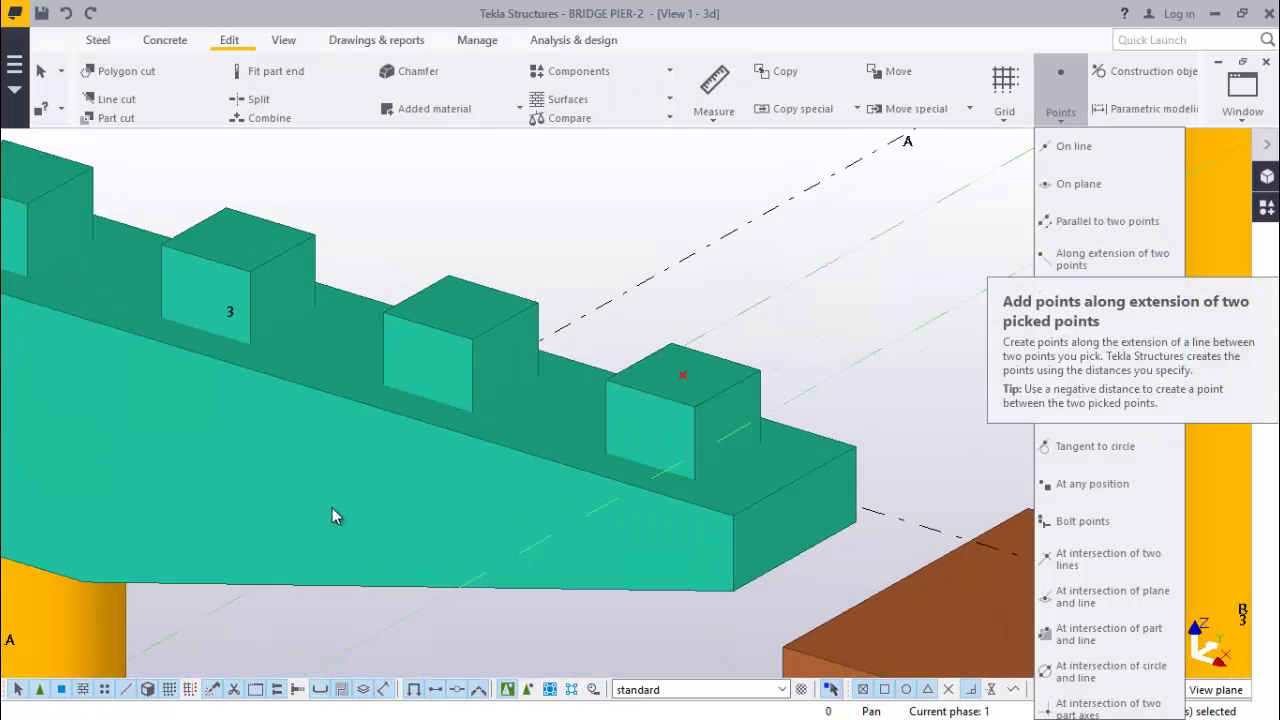
pyautogui.click(946, 208)
pyautogui.scroll(-5, 700, 400)
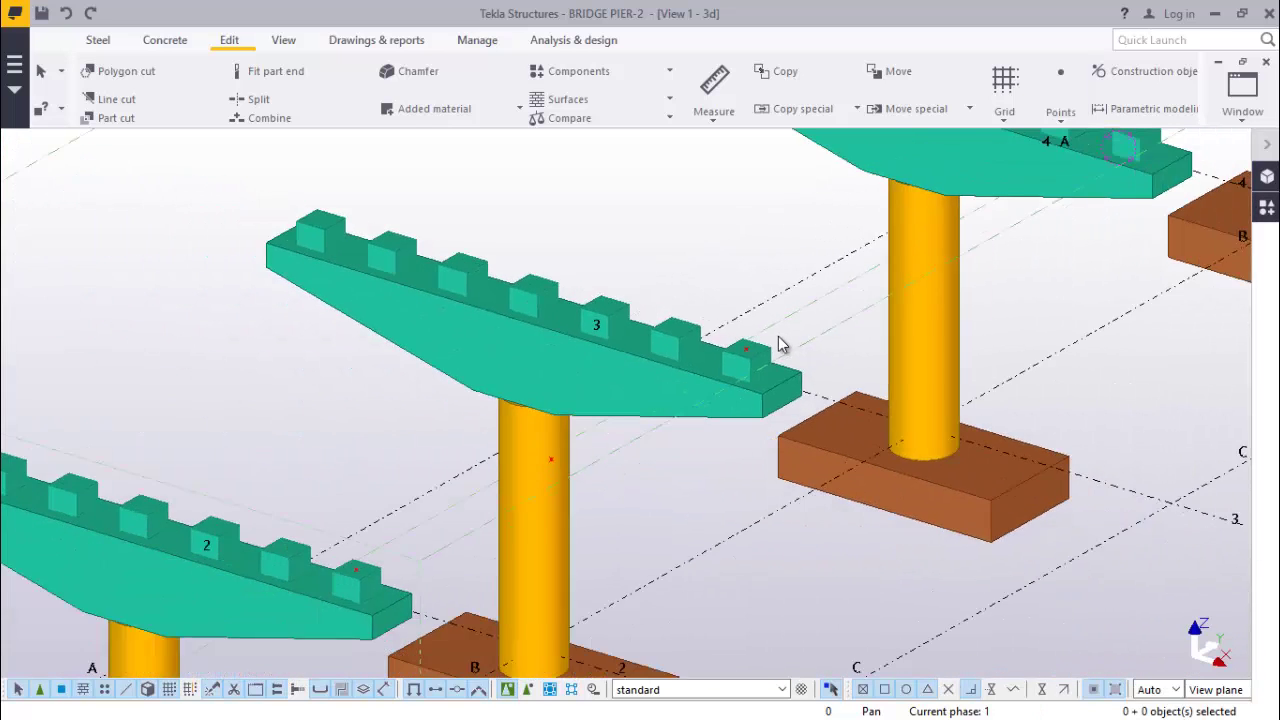
pyautogui.scroll(-2, 781, 344)
pyautogui.scroll(3, 472, 520)
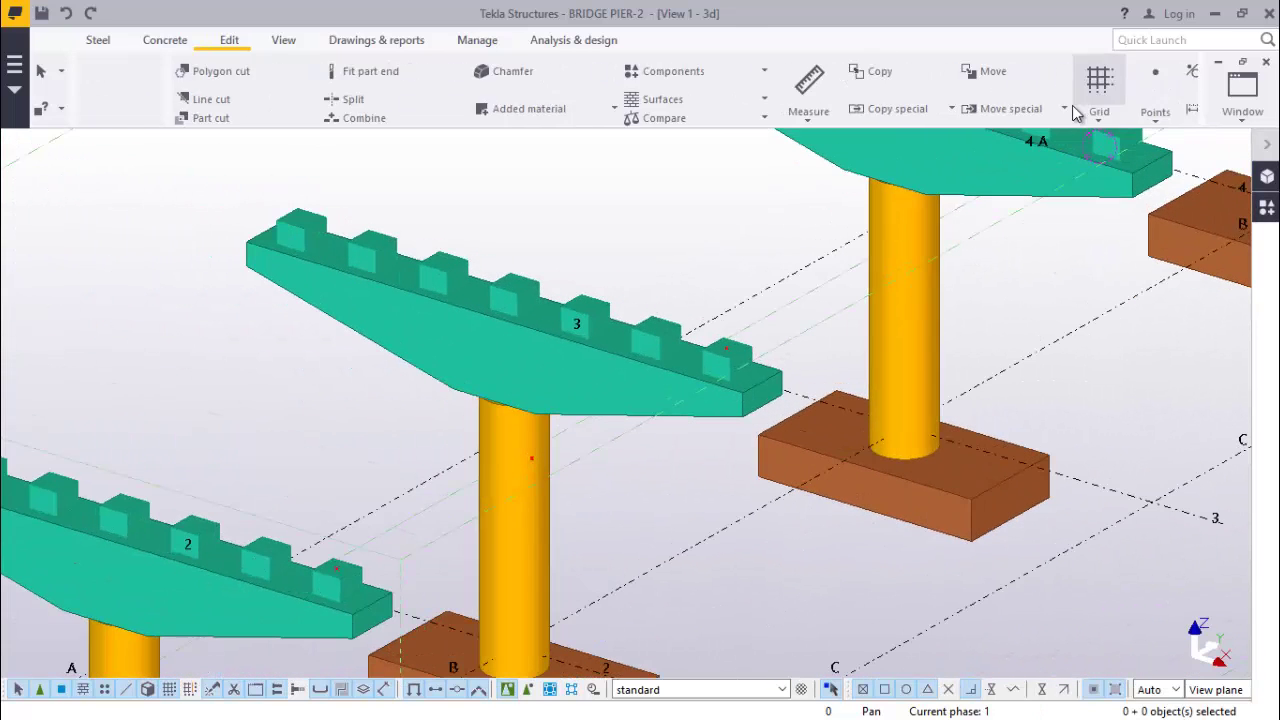
pyautogui.scroll(2, 1176, 115)
pyautogui.scroll(-4, 1176, 115)
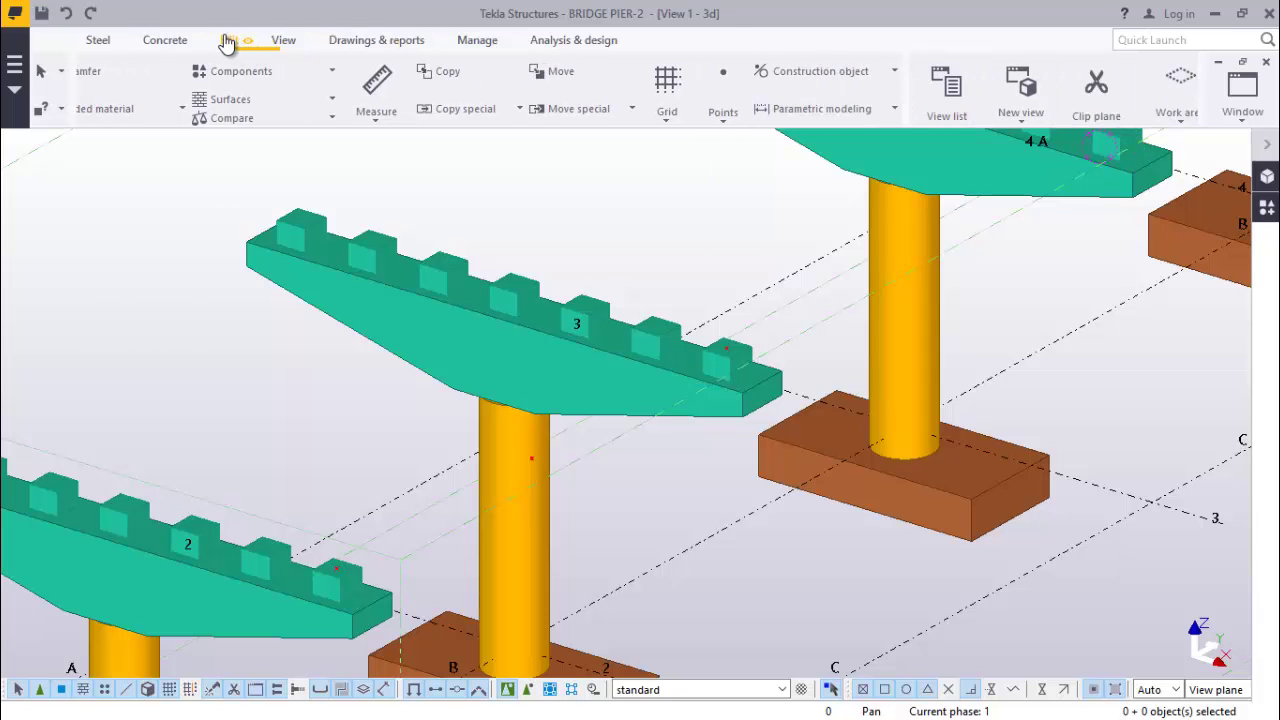
pyautogui.click(228, 40)
# Place a point midway between the pier 3 and pier 2 end block points.
pyautogui.click(1062, 108)
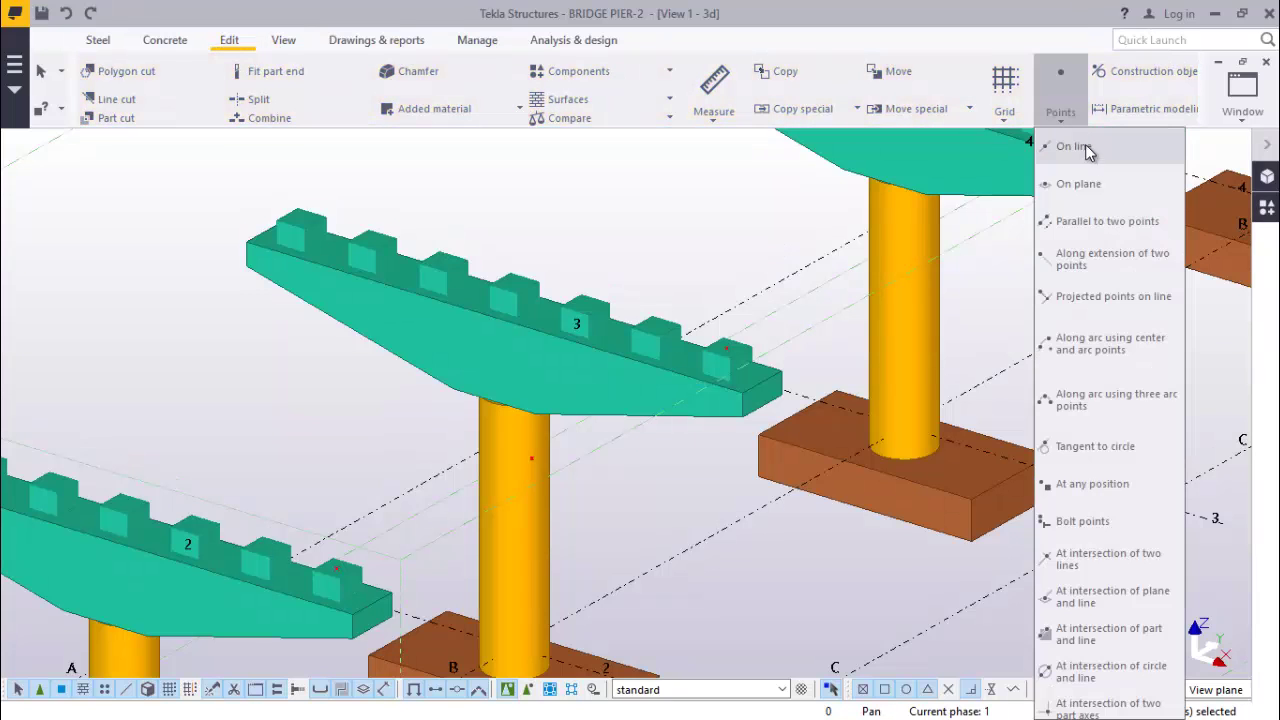
pyautogui.click(1072, 147)
pyautogui.scroll(5, 725, 343)
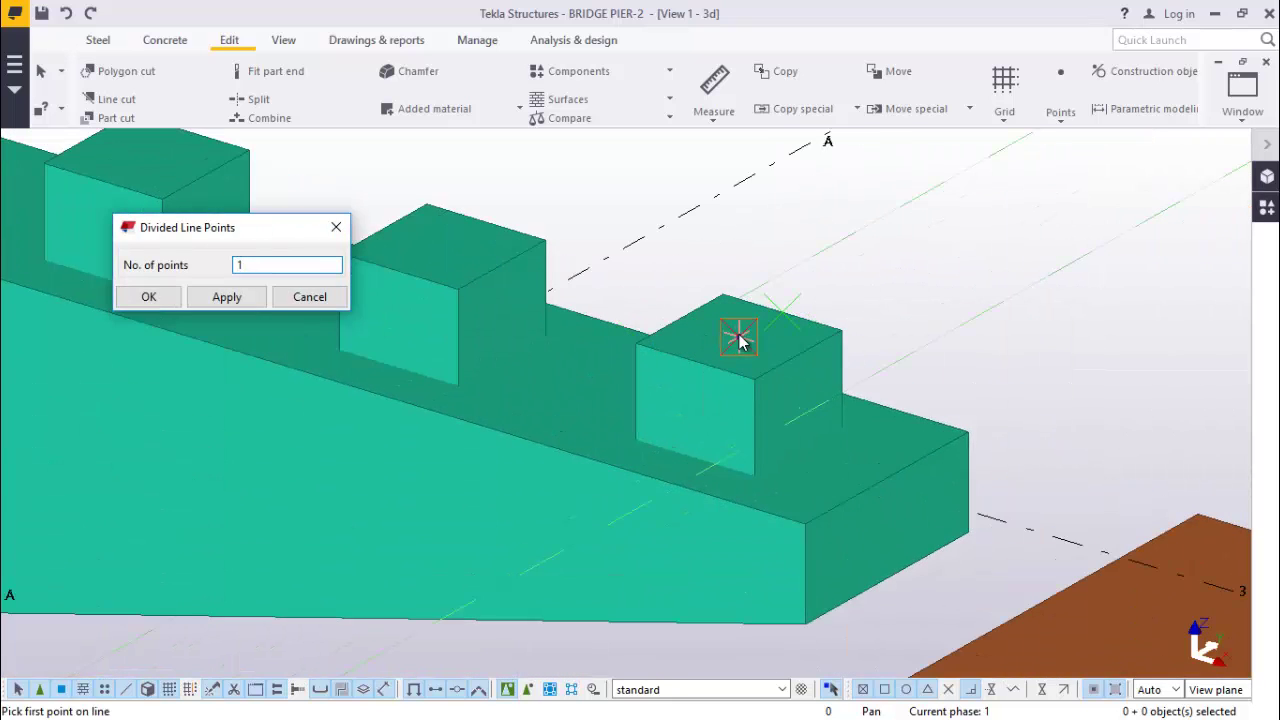
pyautogui.click(739, 340)
pyautogui.scroll(-5, 940, 285)
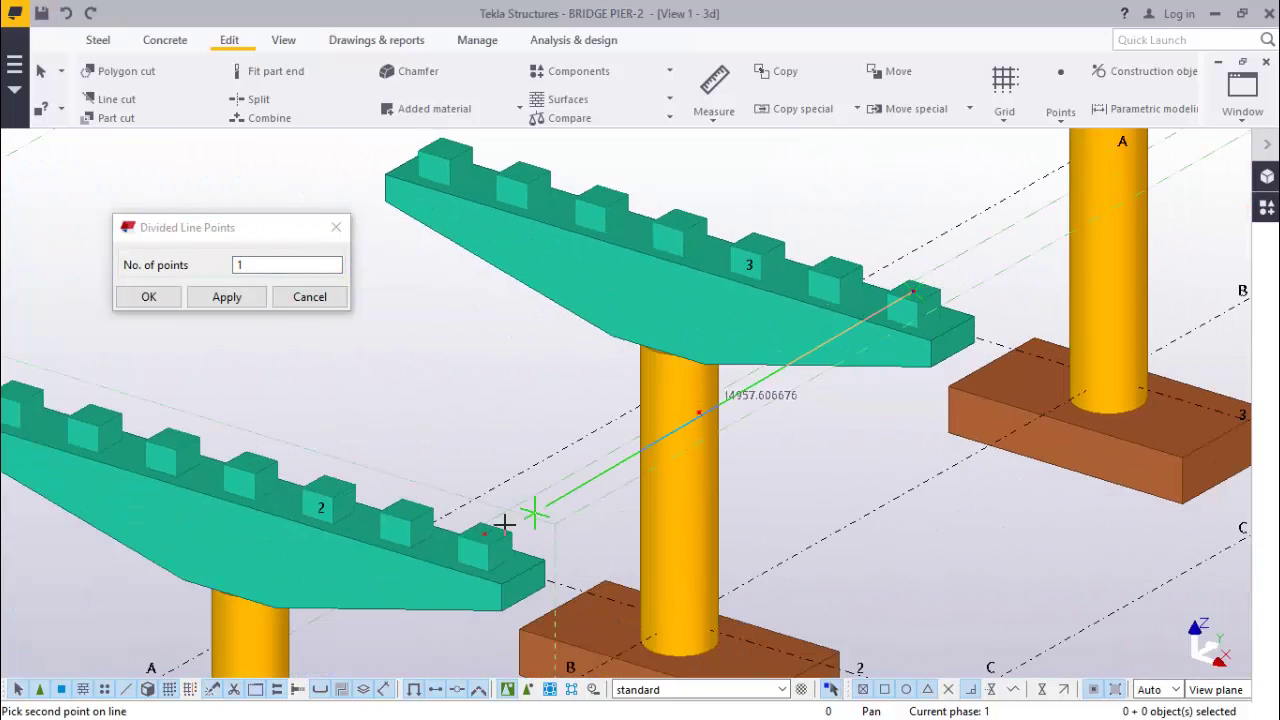
pyautogui.scroll(5, 490, 530)
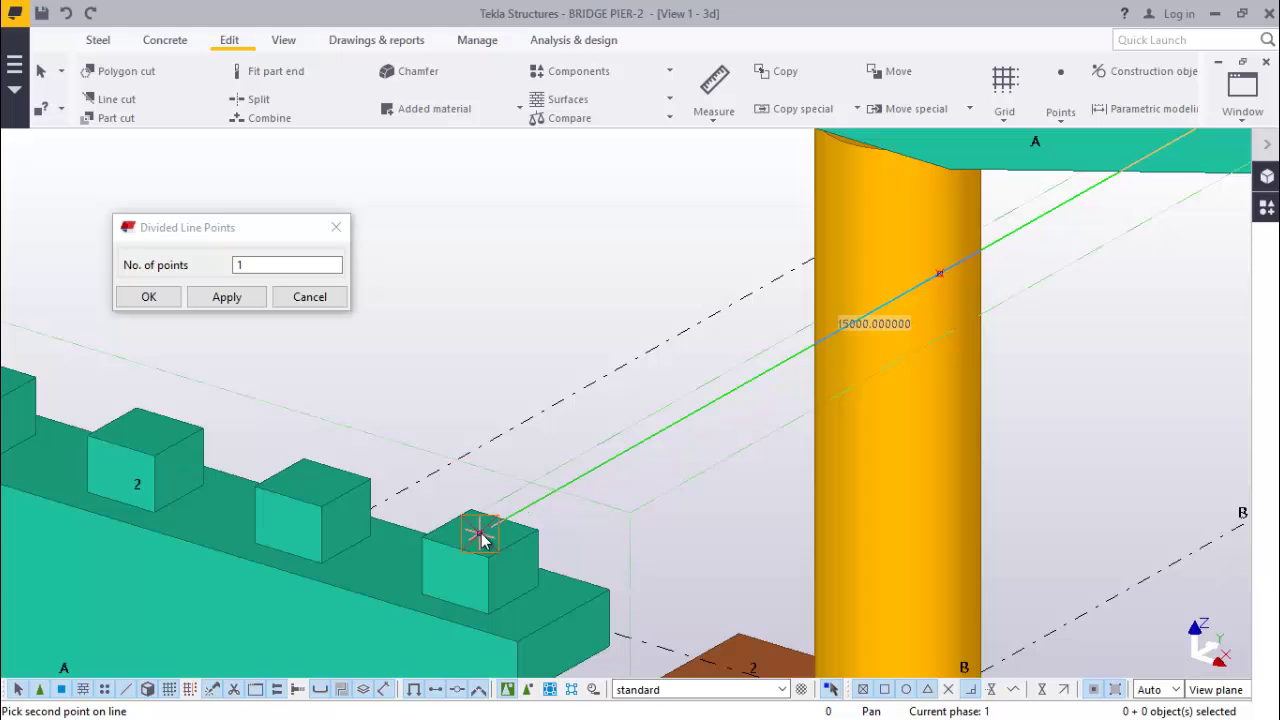
pyautogui.click(480, 538)
pyautogui.scroll(-5, 491, 528)
pyautogui.scroll(6, 777, 374)
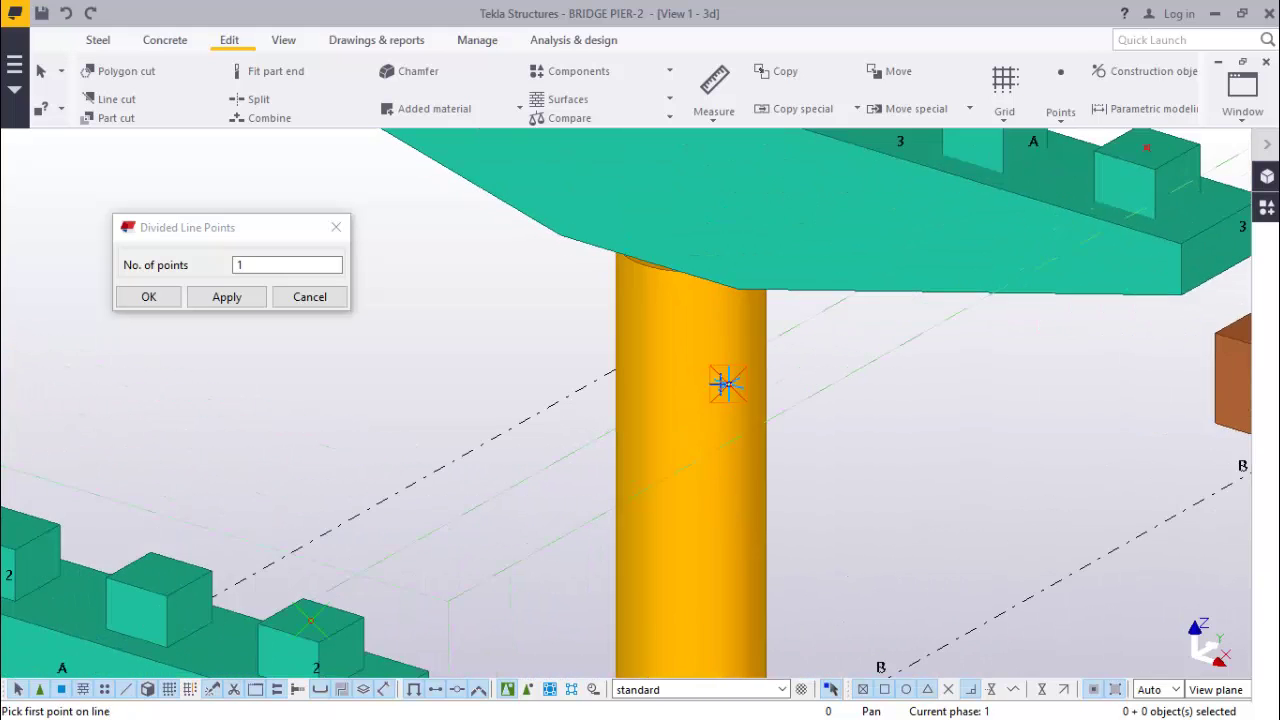
pyautogui.scroll(2, 725, 383)
pyautogui.scroll(-3, 765, 360)
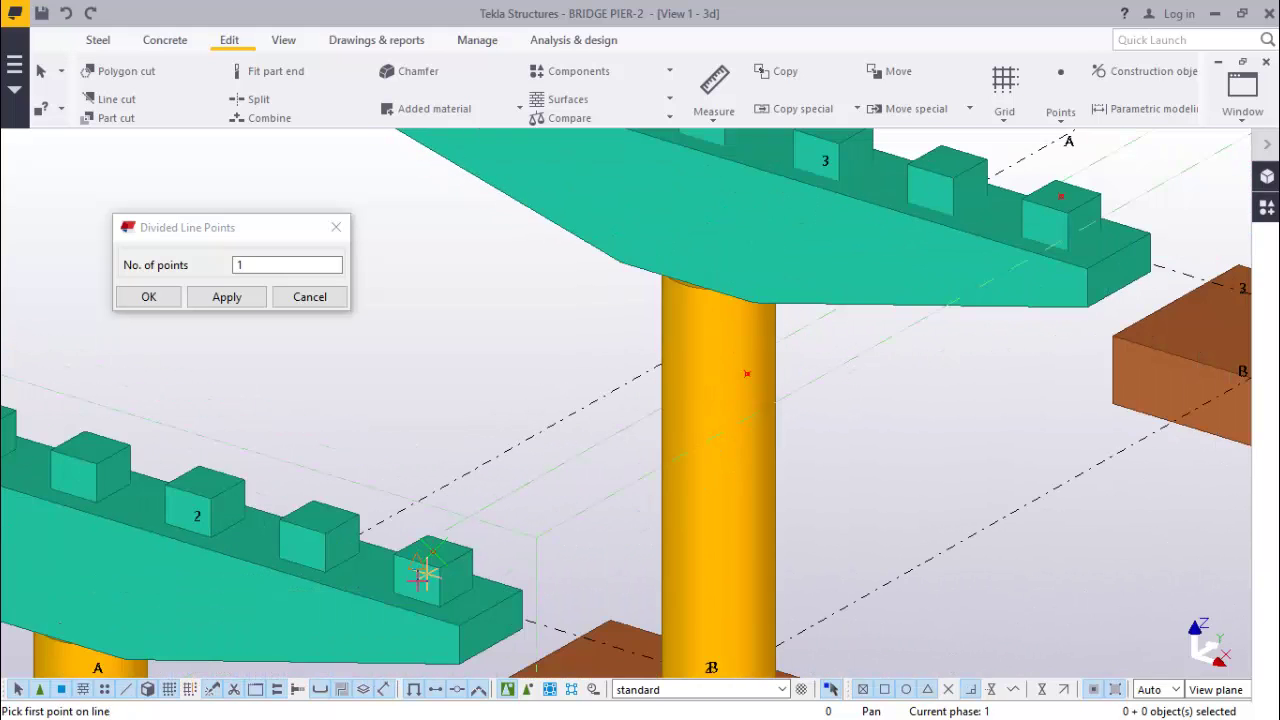
pyautogui.rightClick(960, 388)
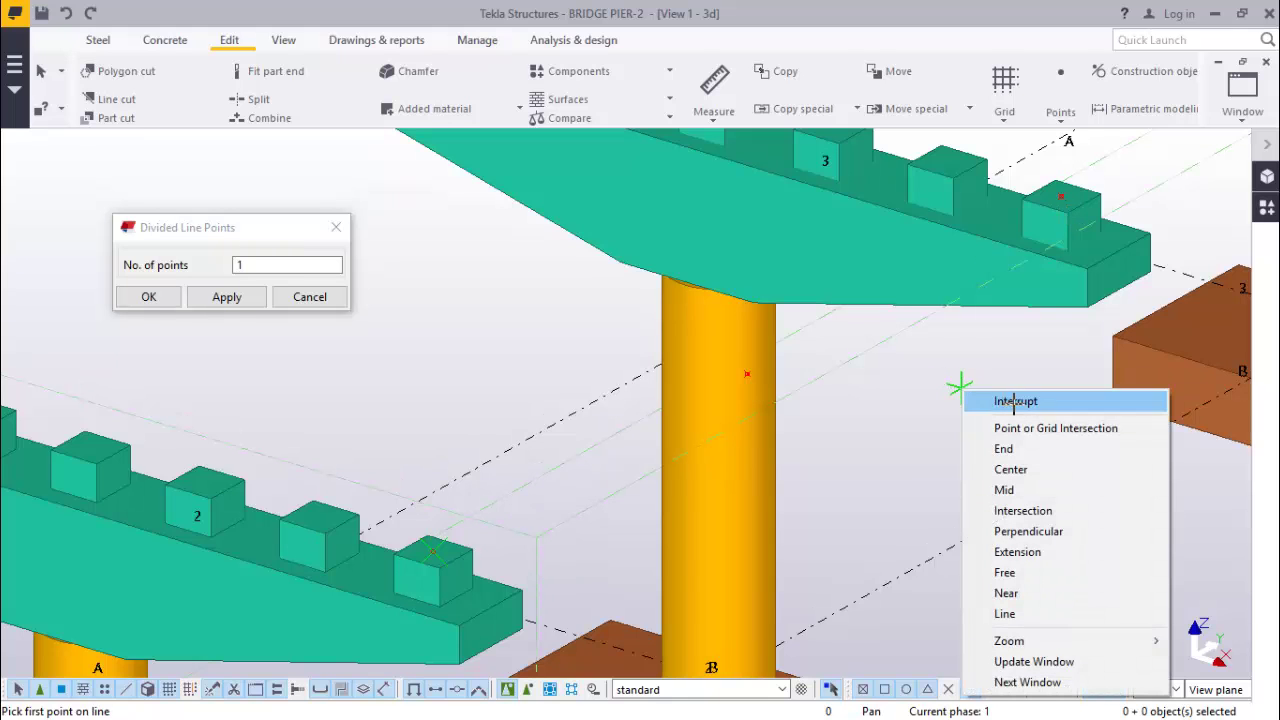
pyautogui.click(1010, 402)
pyautogui.click(338, 228)
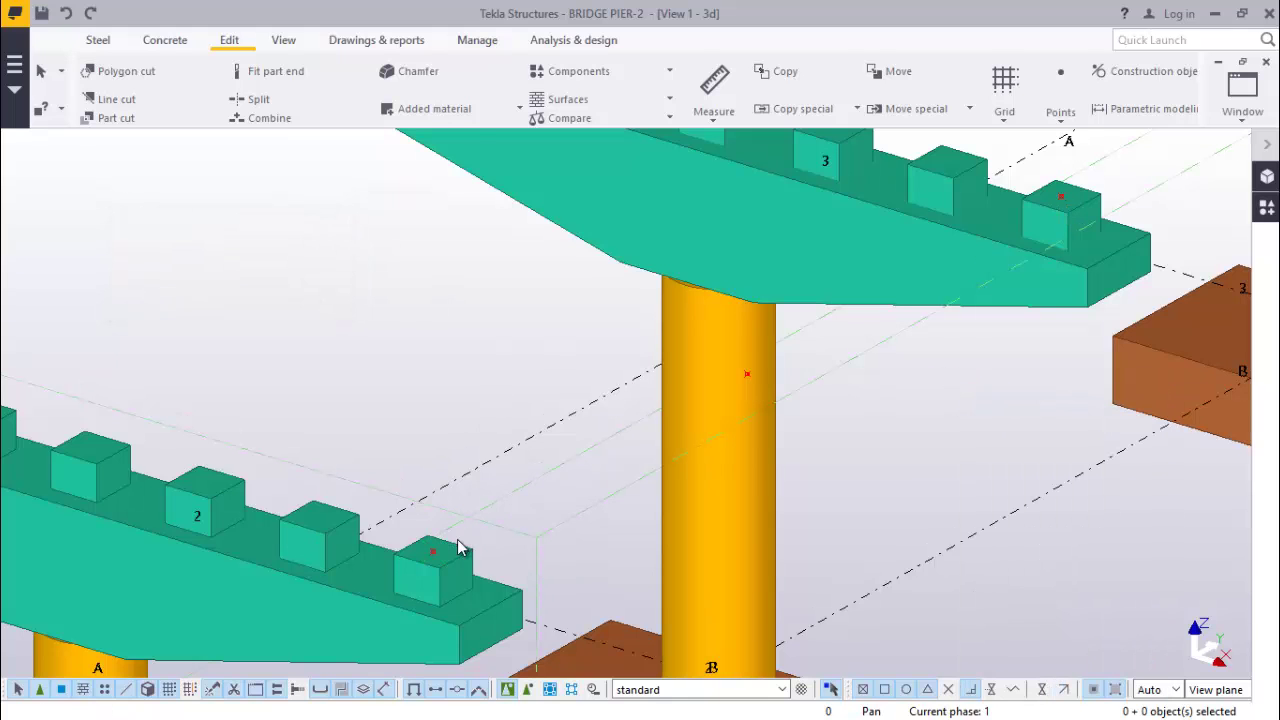
# Select the column under pier 3's cap.
pyautogui.scroll(2, 457, 531)
pyautogui.scroll(-3, 466, 497)
pyautogui.scroll(2, 729, 403)
pyautogui.click(709, 394)
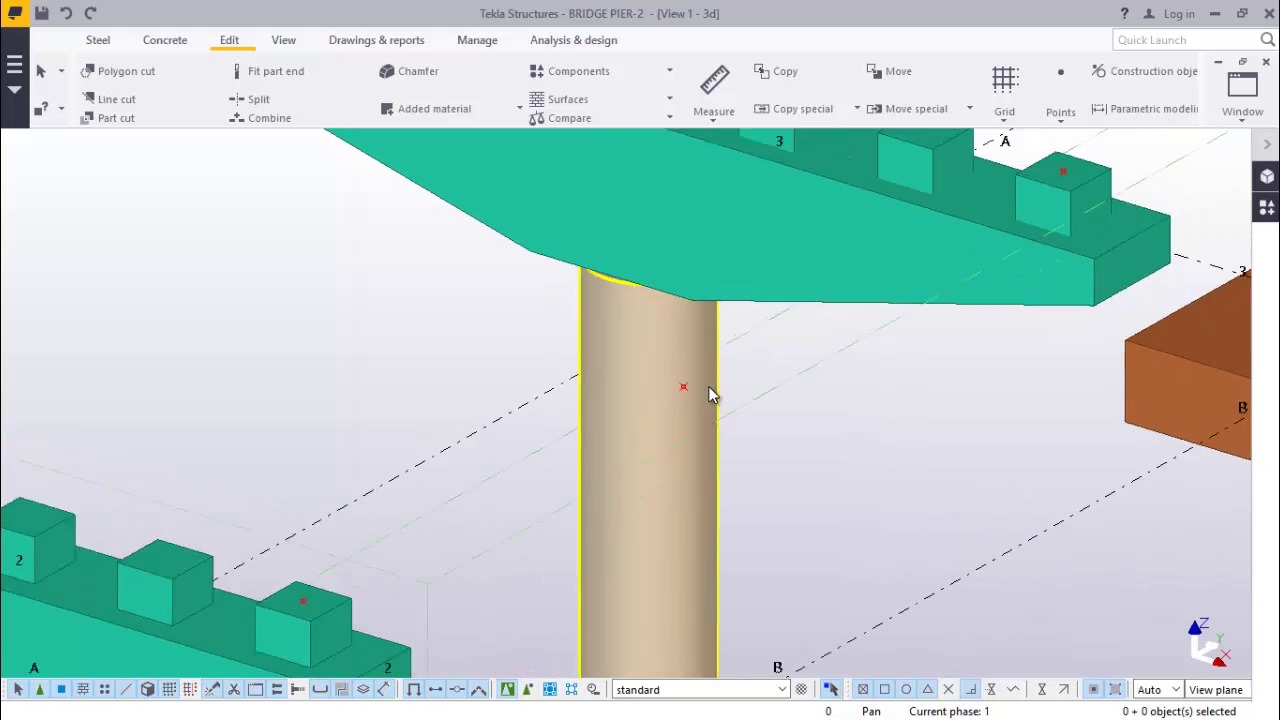
pyautogui.scroll(-2, 700, 400)
pyautogui.scroll(2, 666, 398)
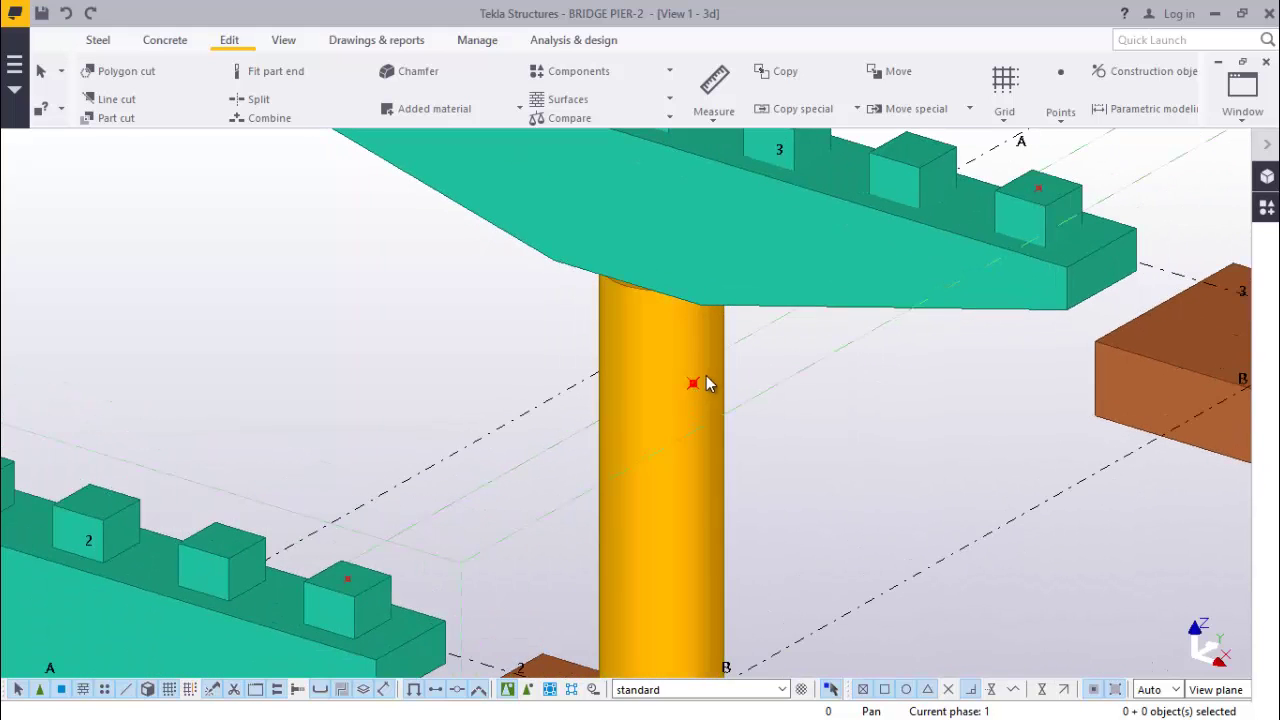
pyautogui.scroll(1, 697, 380)
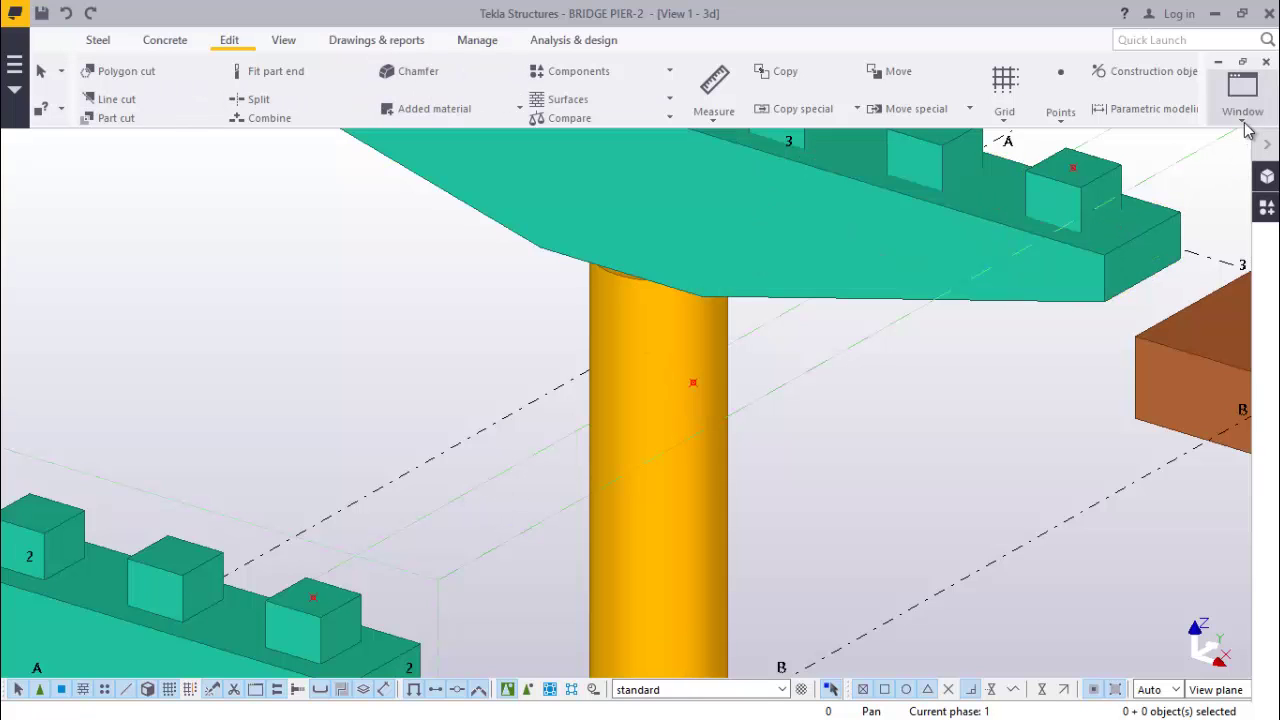
# Create a point 5000 mm from pier 3's column point, along the line toward its end block.
pyautogui.click(1063, 120)
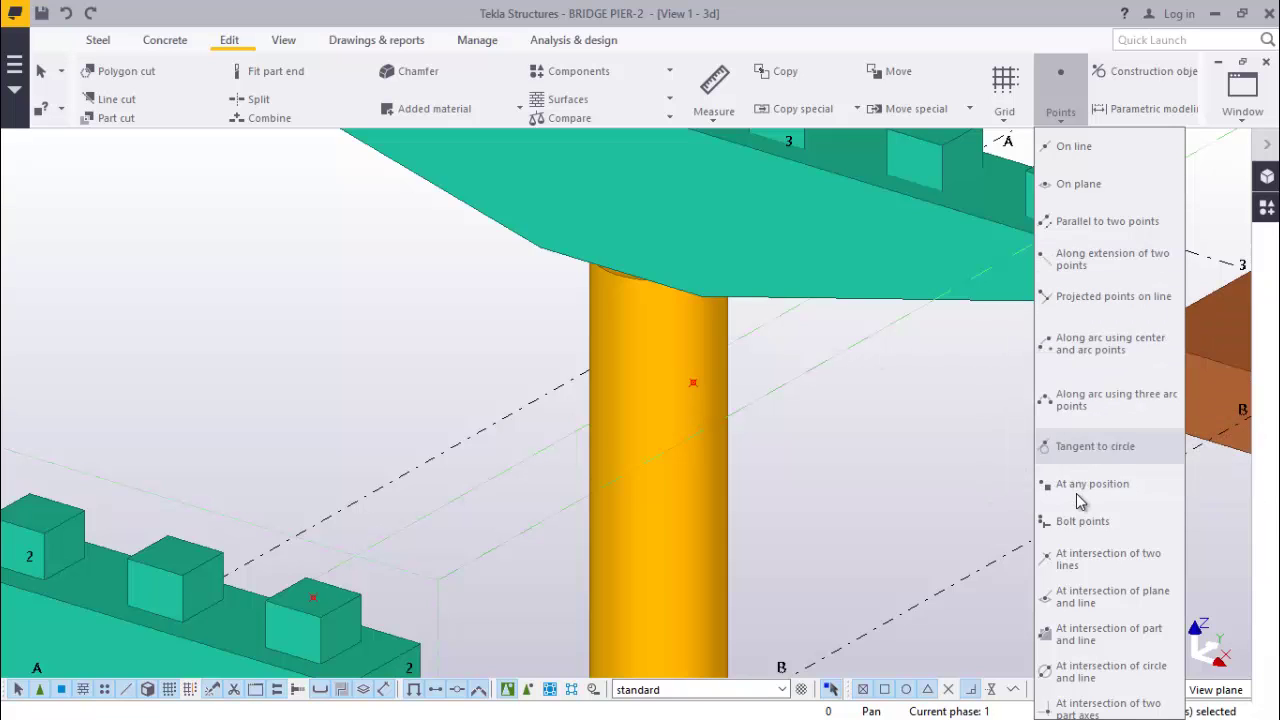
pyautogui.click(1108, 262)
pyautogui.scroll(2, 697, 397)
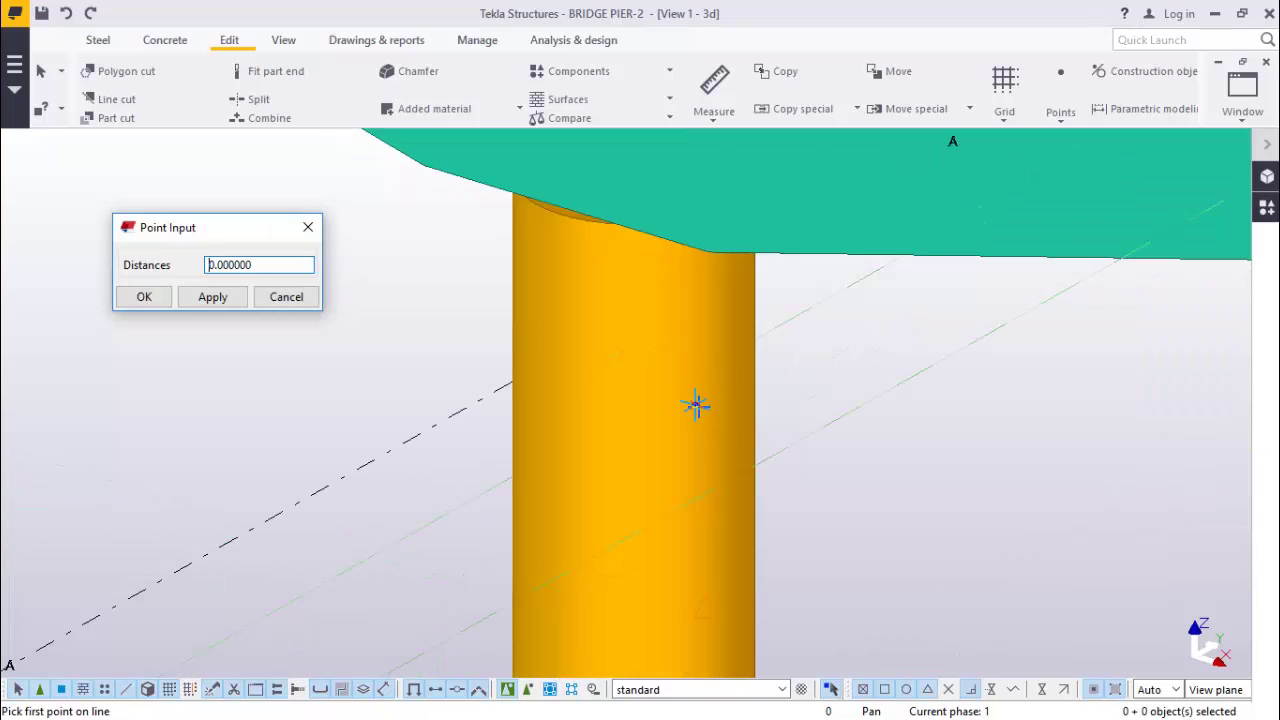
pyautogui.click(696, 406)
pyautogui.scroll(-3, 729, 471)
pyautogui.scroll(4, 1010, 310)
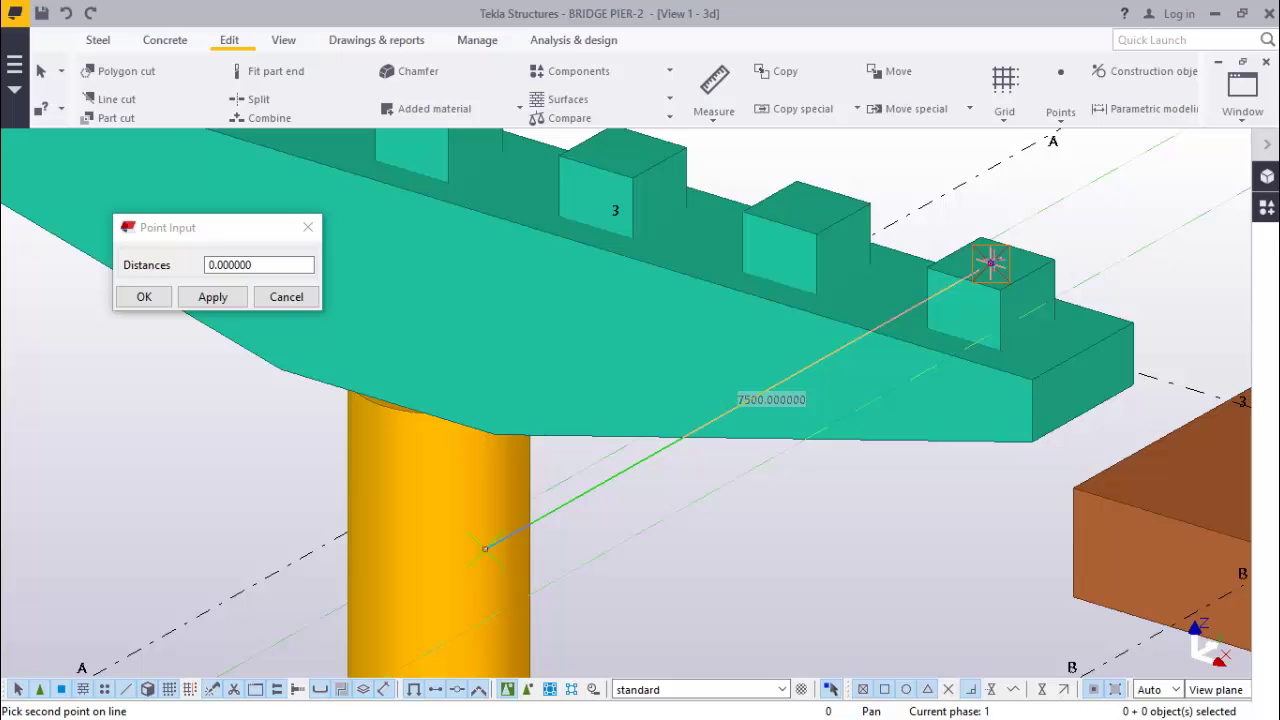
pyautogui.write('5000')
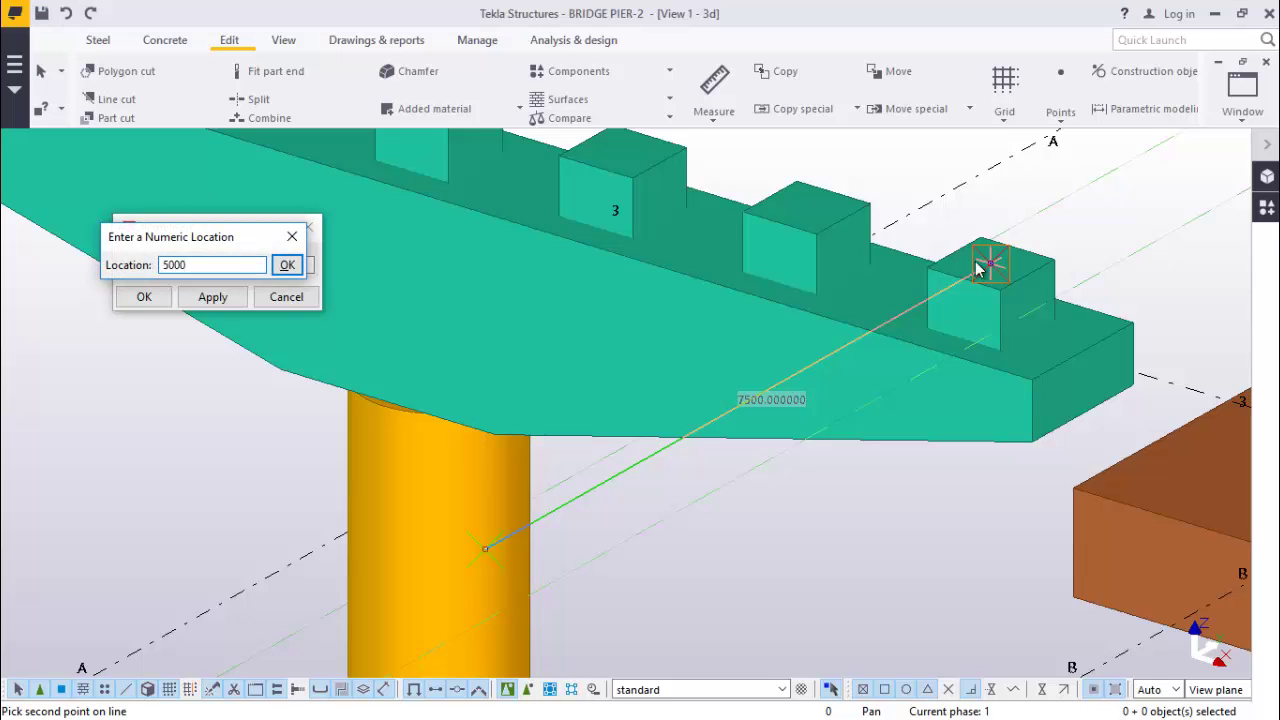
pyautogui.click(288, 265)
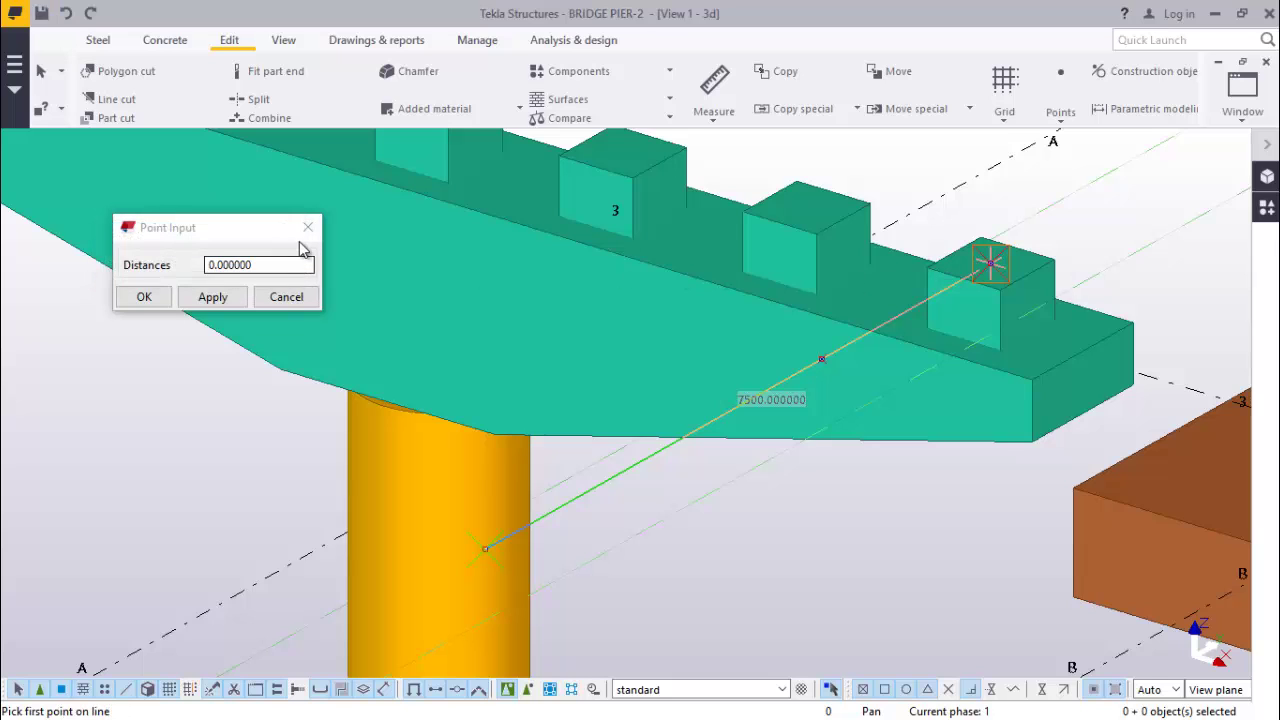
pyautogui.scroll(-3, 885, 462)
pyautogui.rightClick(885, 462)
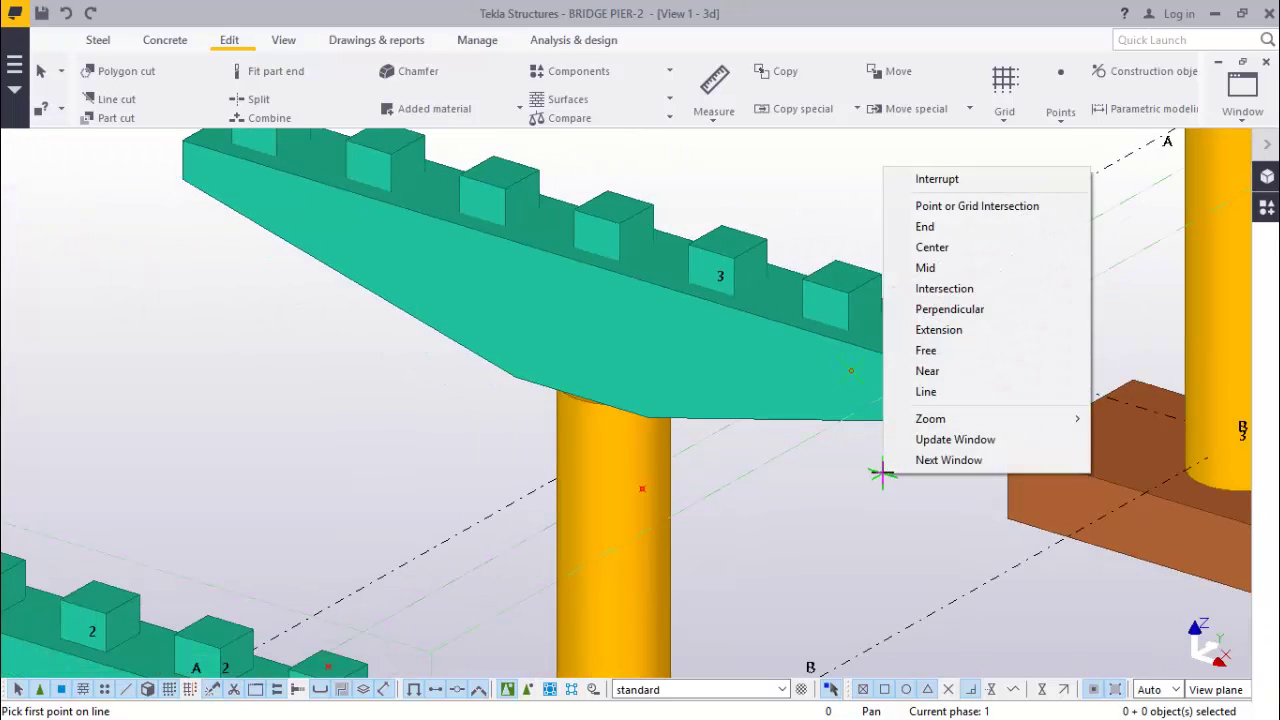
pyautogui.click(889, 178)
pyautogui.scroll(2, 685, 527)
pyautogui.scroll(-3, 571, 383)
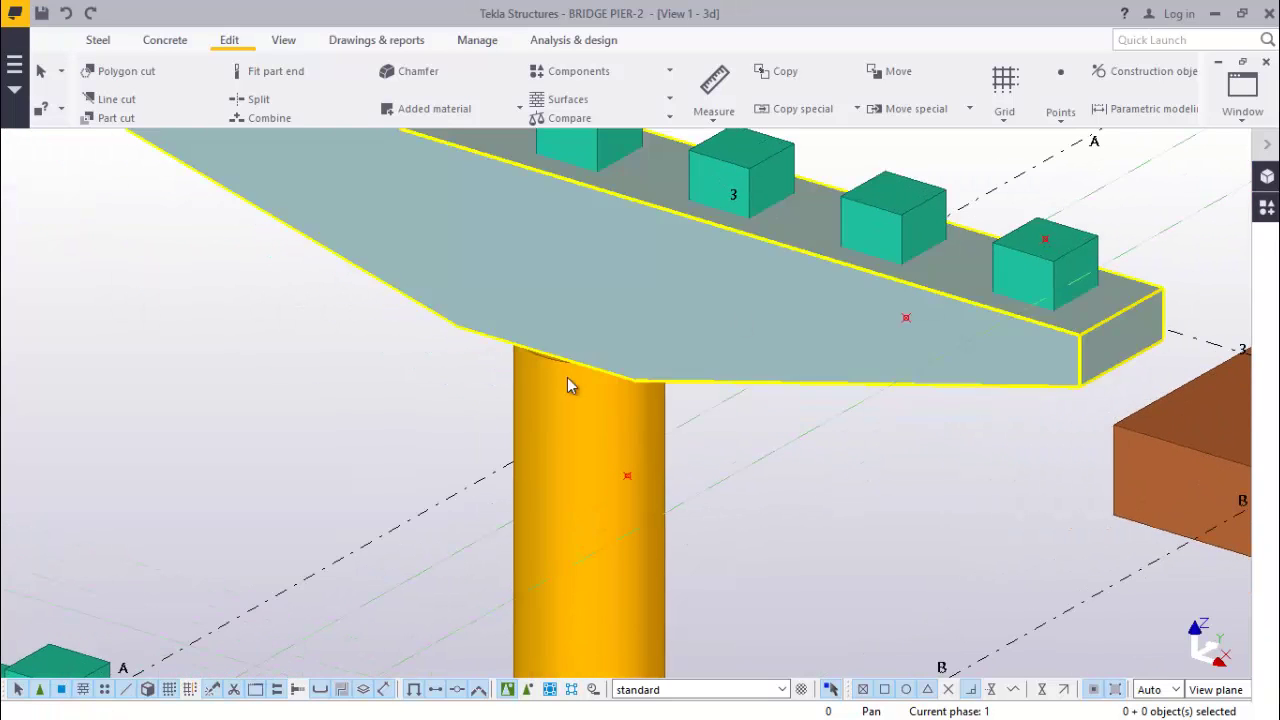
pyautogui.scroll(4, 660, 500)
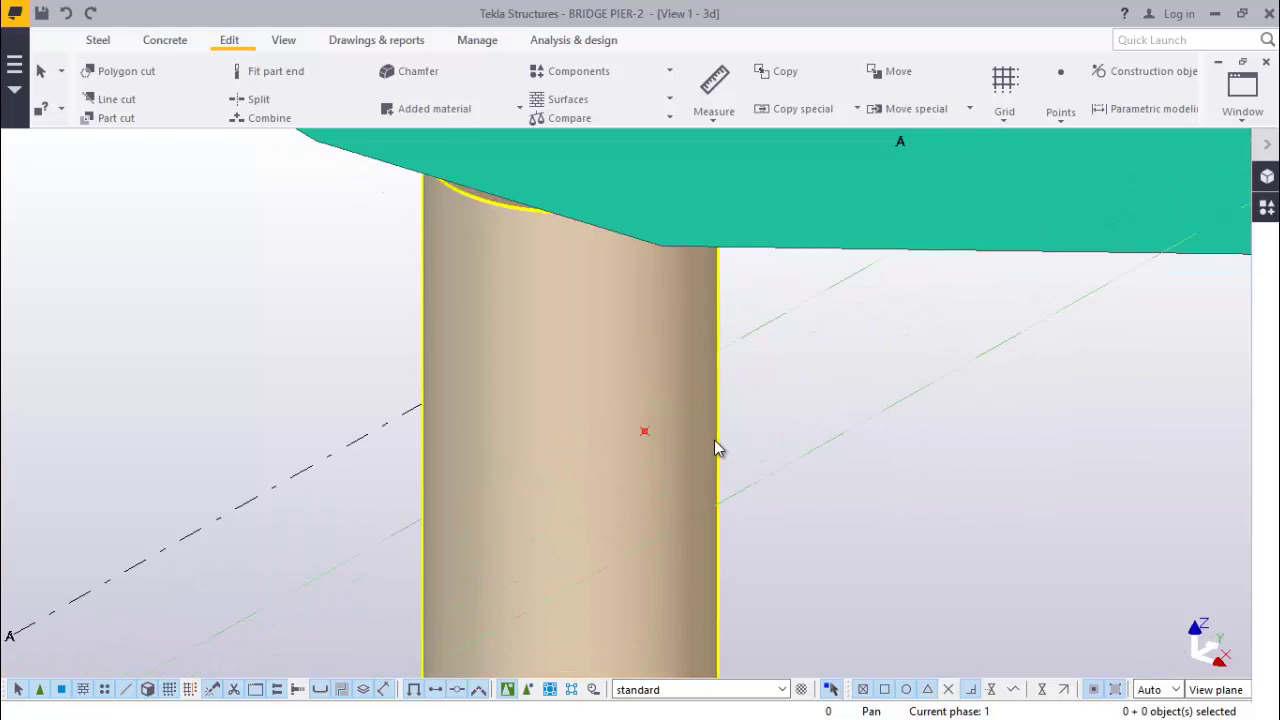
pyautogui.scroll(-3, 740, 438)
pyautogui.scroll(2, 770, 430)
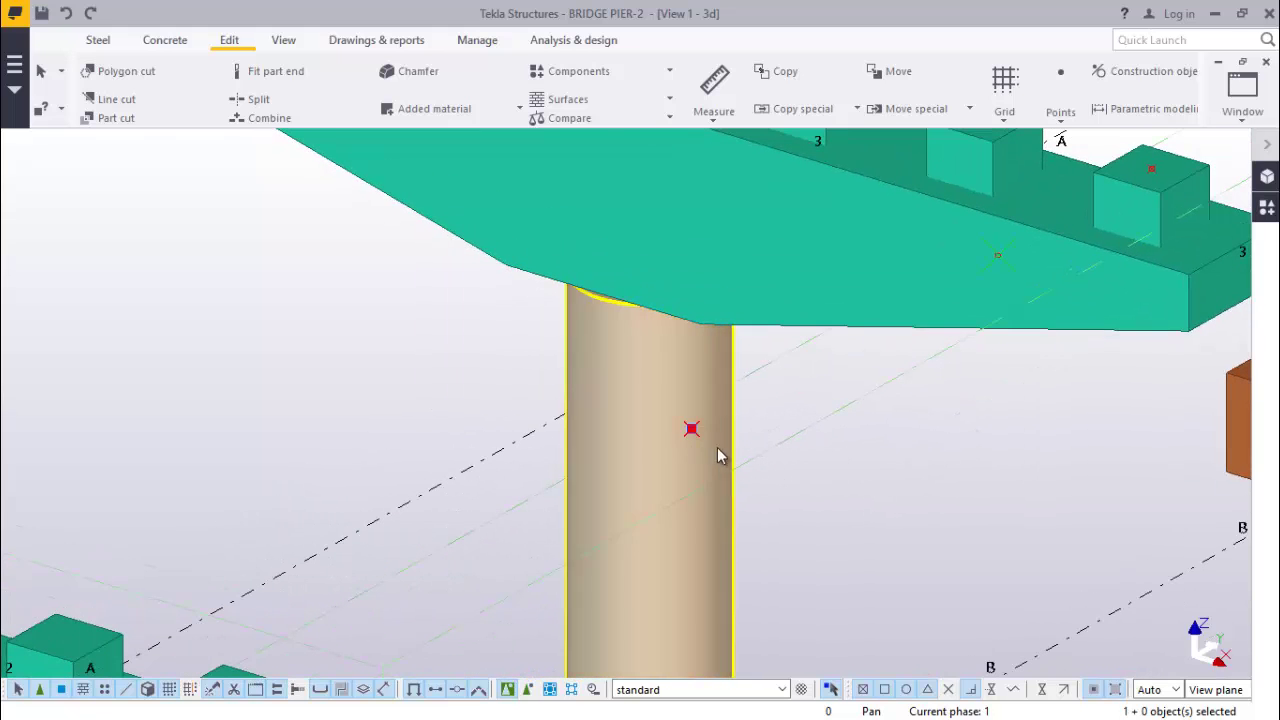
# Copy the point a further 5000 mm along the line, past the pier column.
pyautogui.rightClick(929, 447)
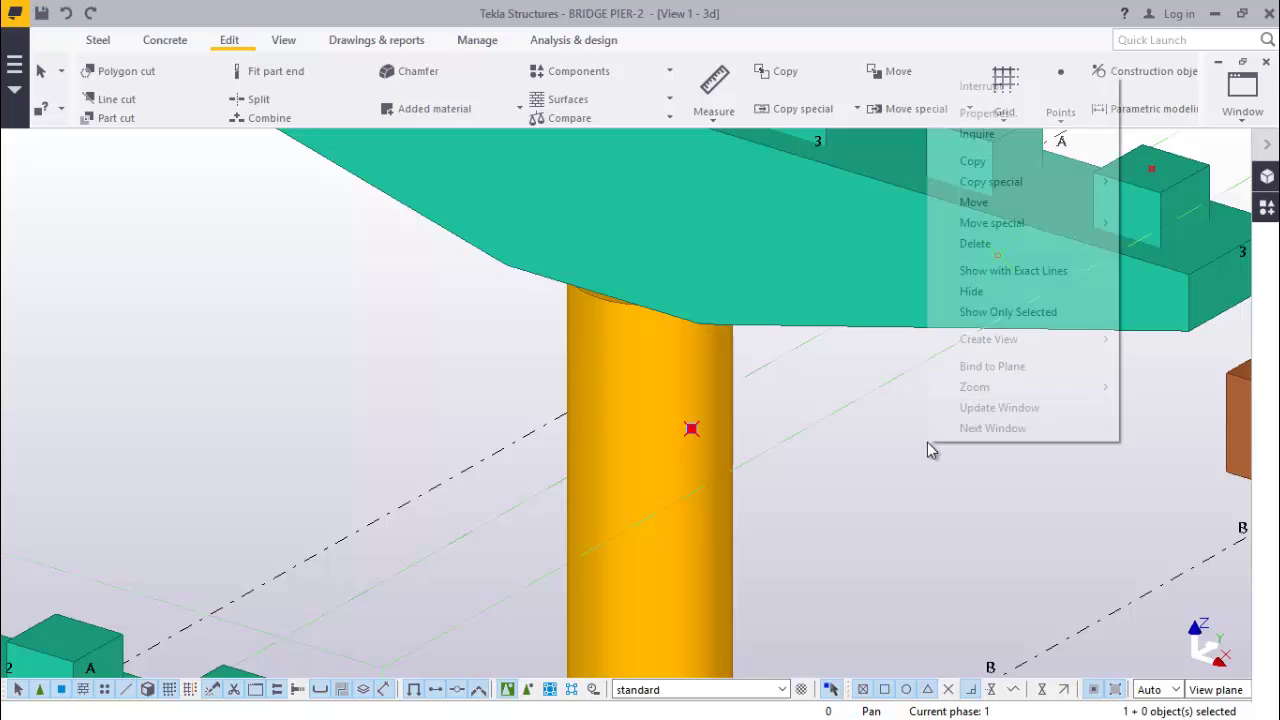
pyautogui.click(972, 158)
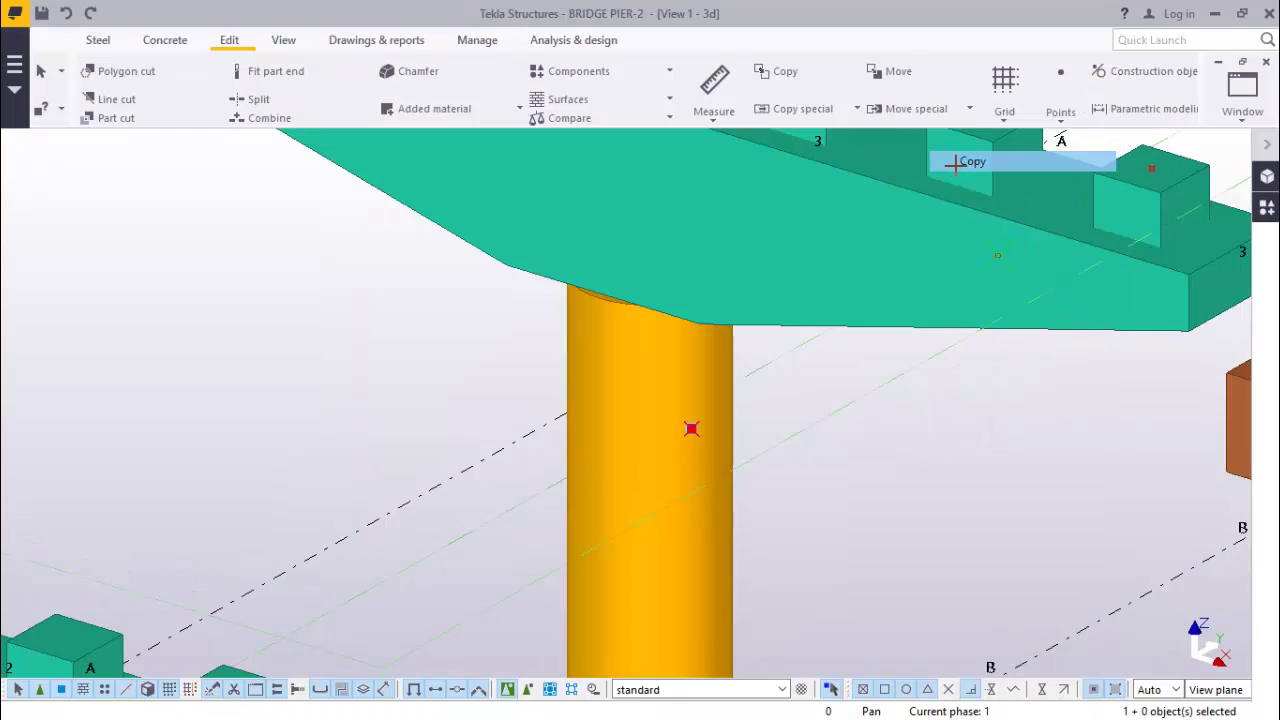
pyautogui.click(998, 255)
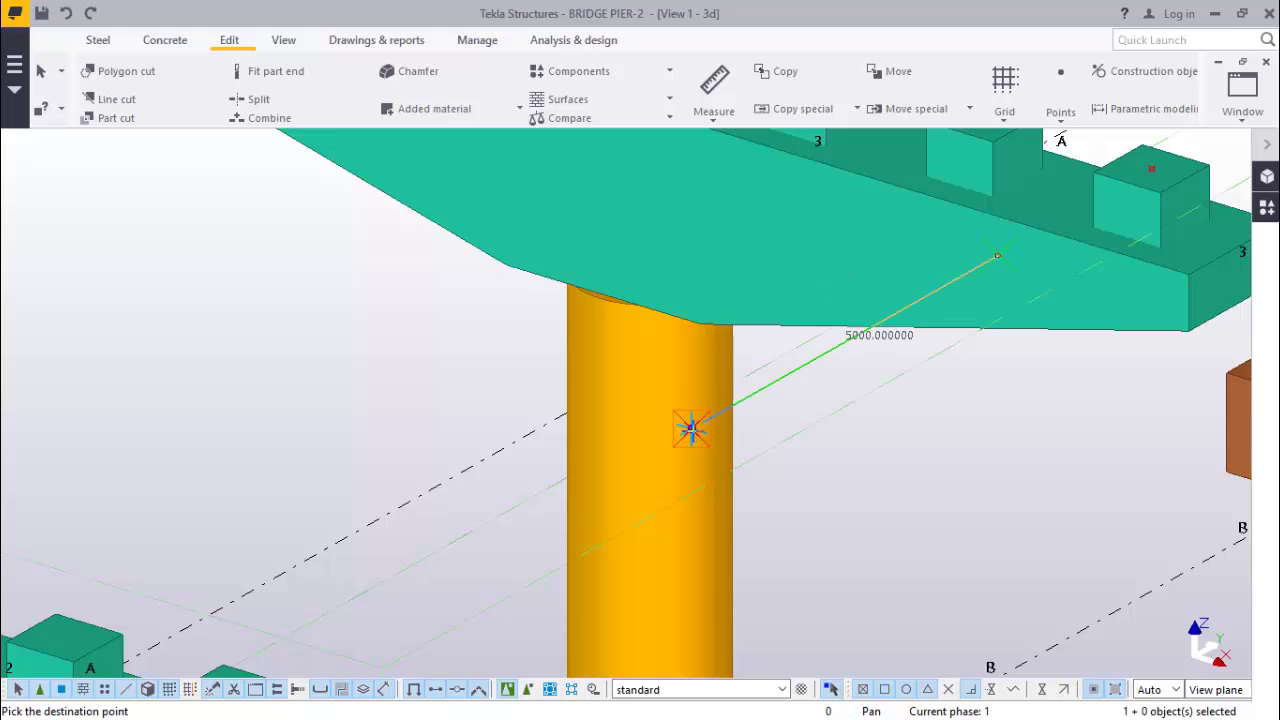
pyautogui.rightClick(1008, 457)
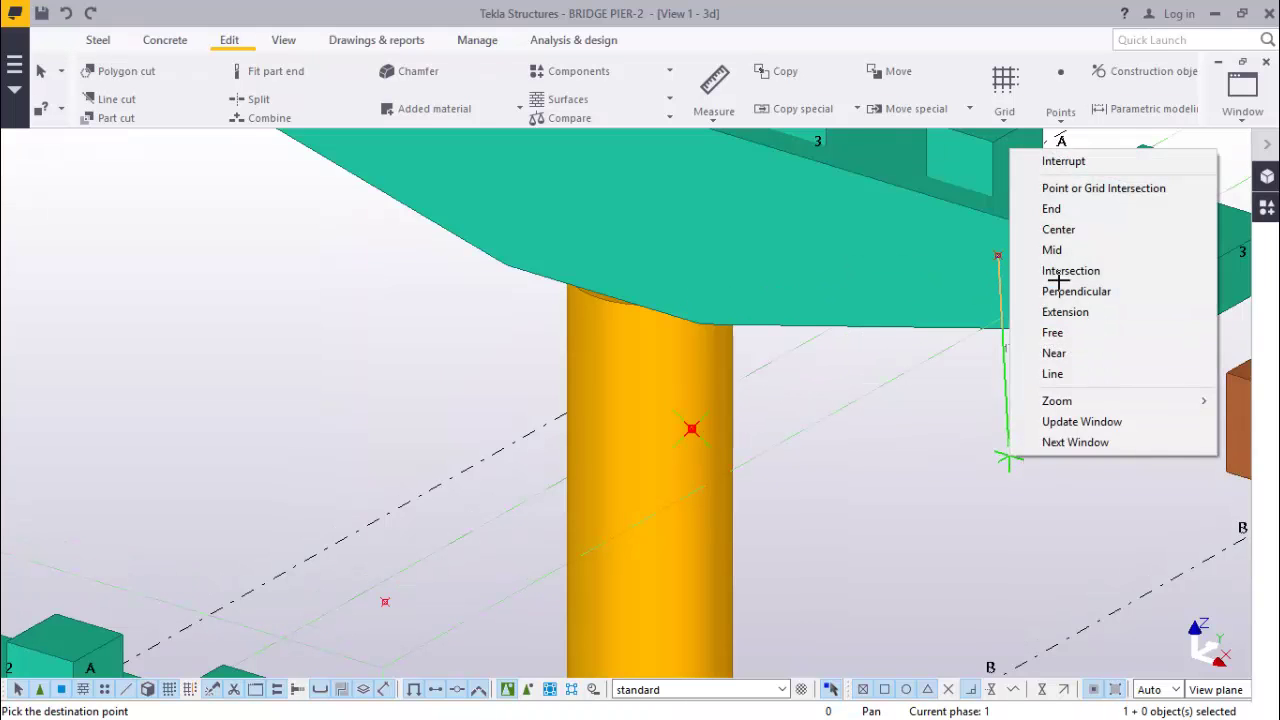
pyautogui.click(1060, 172)
pyautogui.moveTo(829, 374); pyautogui.dragTo(894, 277, button='middle')
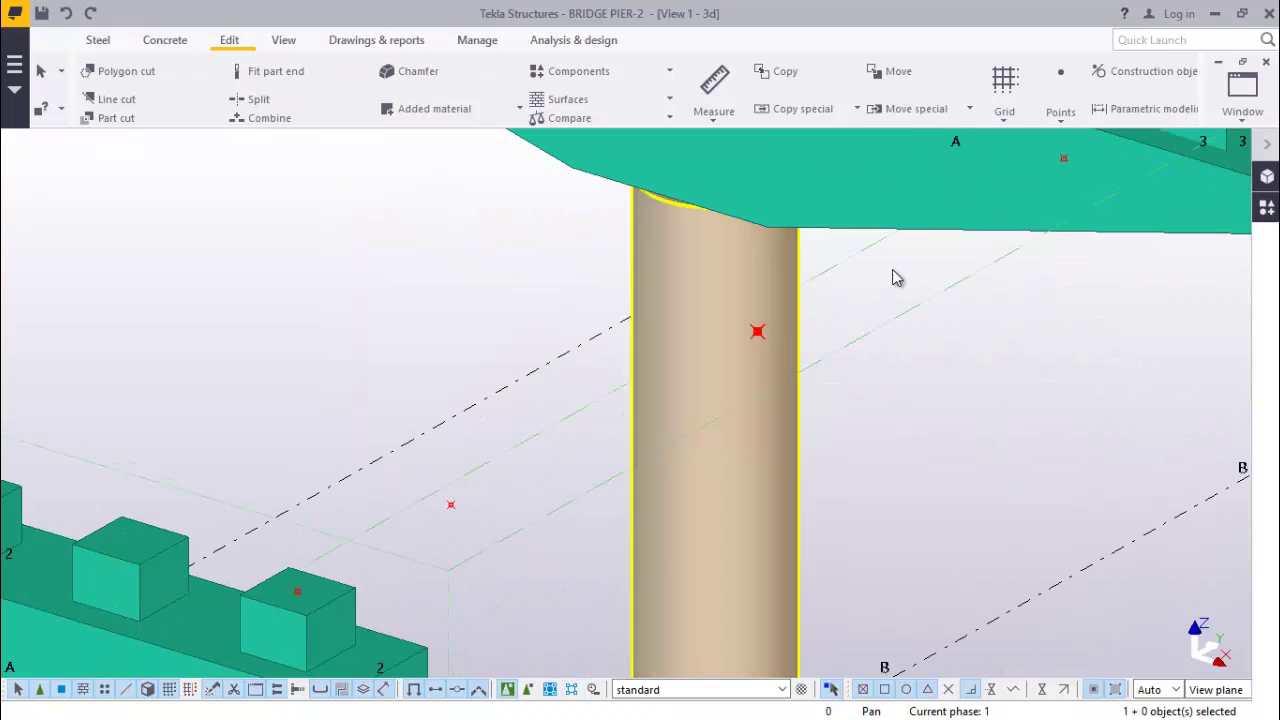
pyautogui.scroll(-1, 1032, 212)
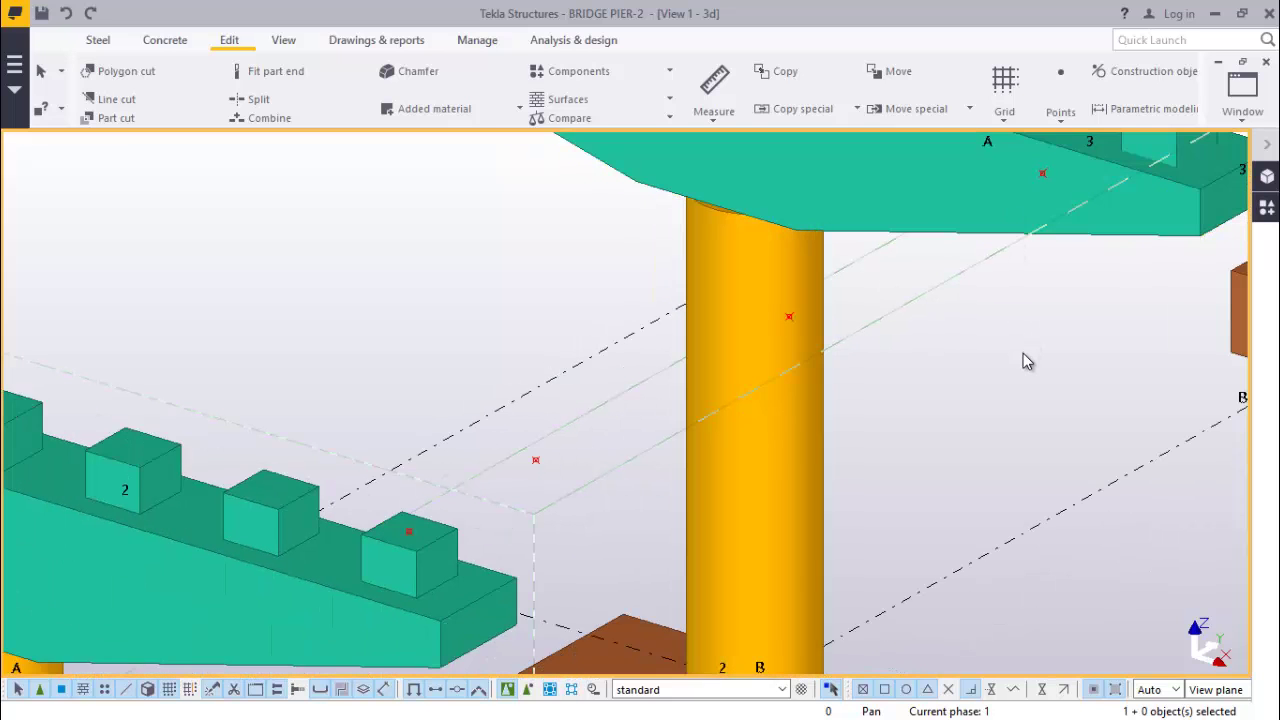
# Measure the free distance between the outer point and the point under the cap: 10000 mm.
pyautogui.click(714, 112)
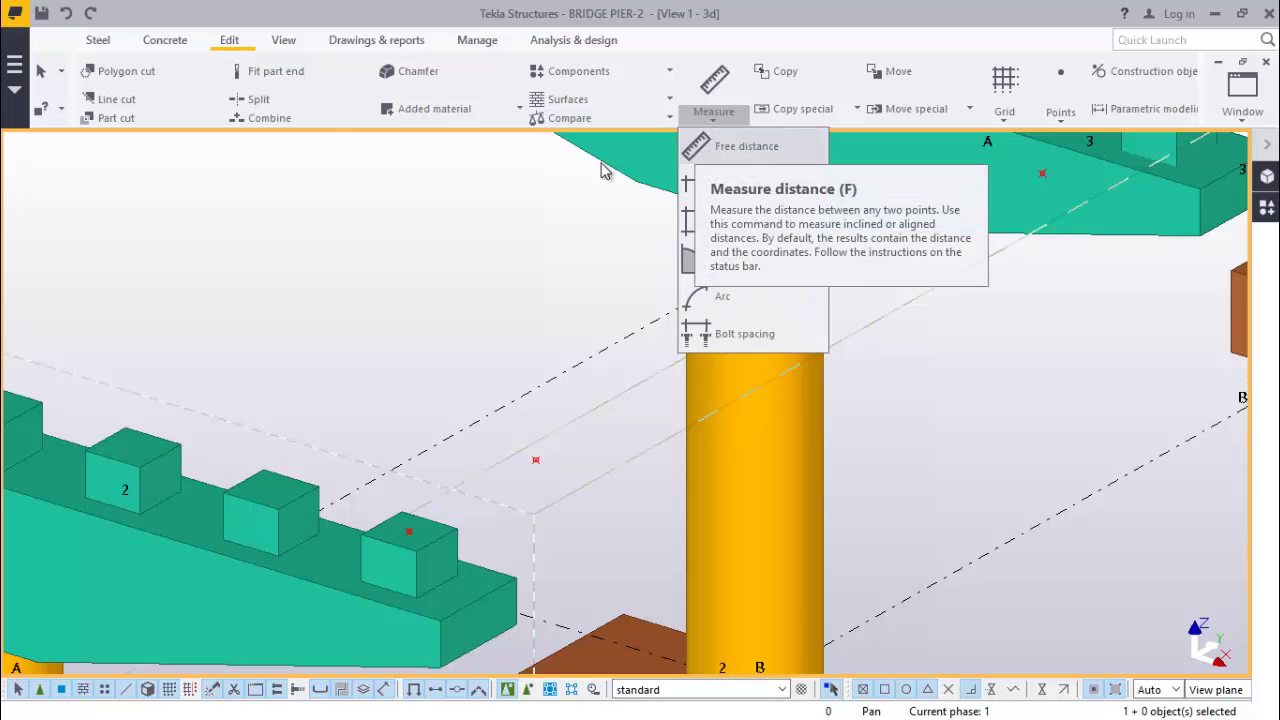
pyautogui.click(750, 148)
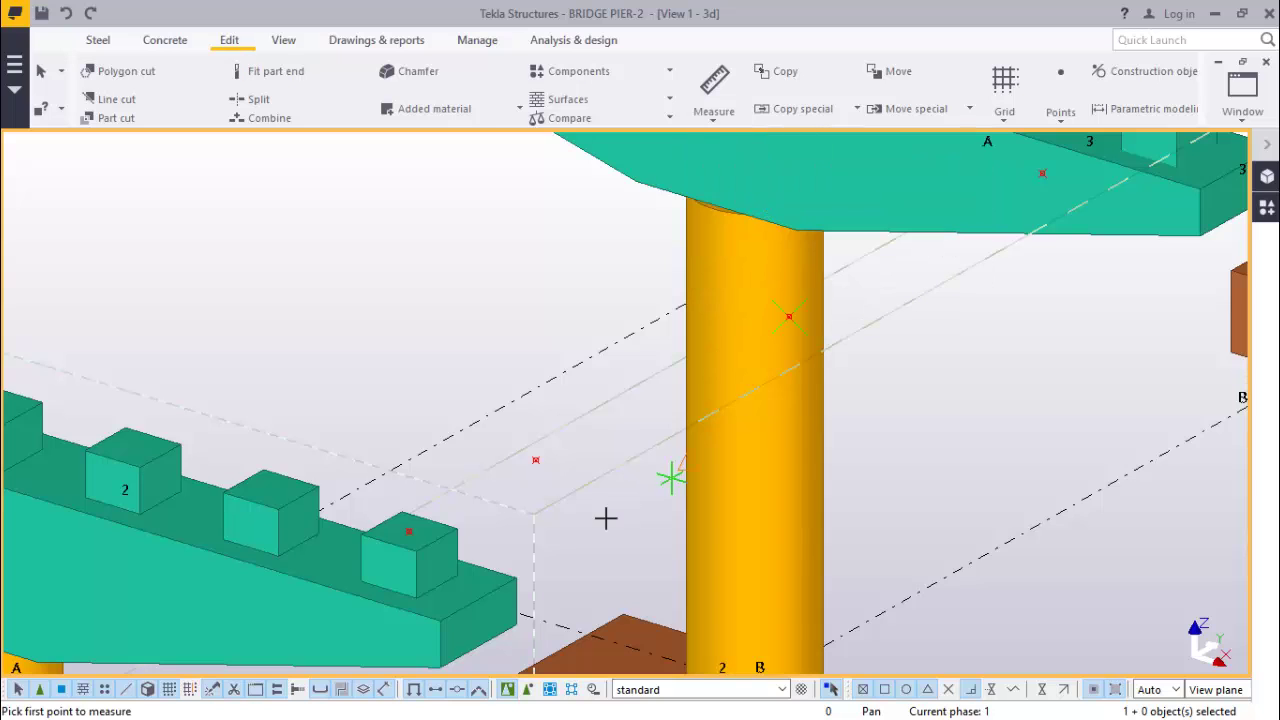
pyautogui.click(535, 460)
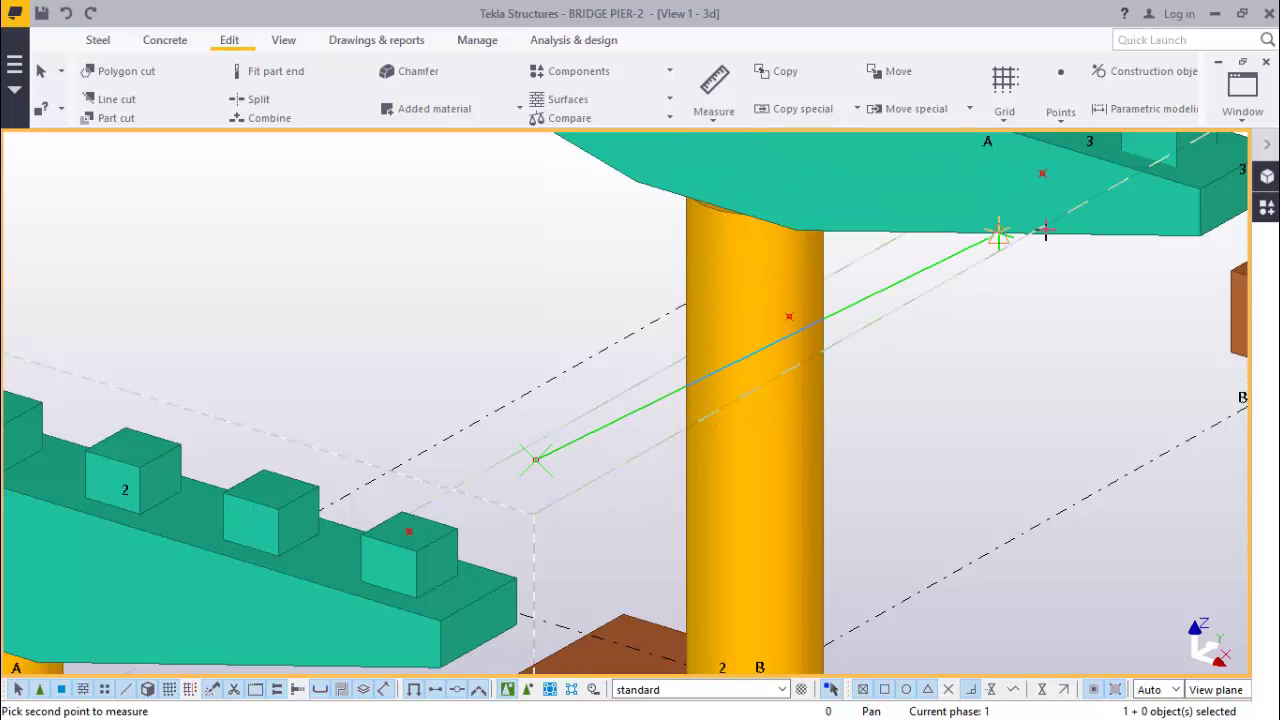
pyautogui.click(1042, 175)
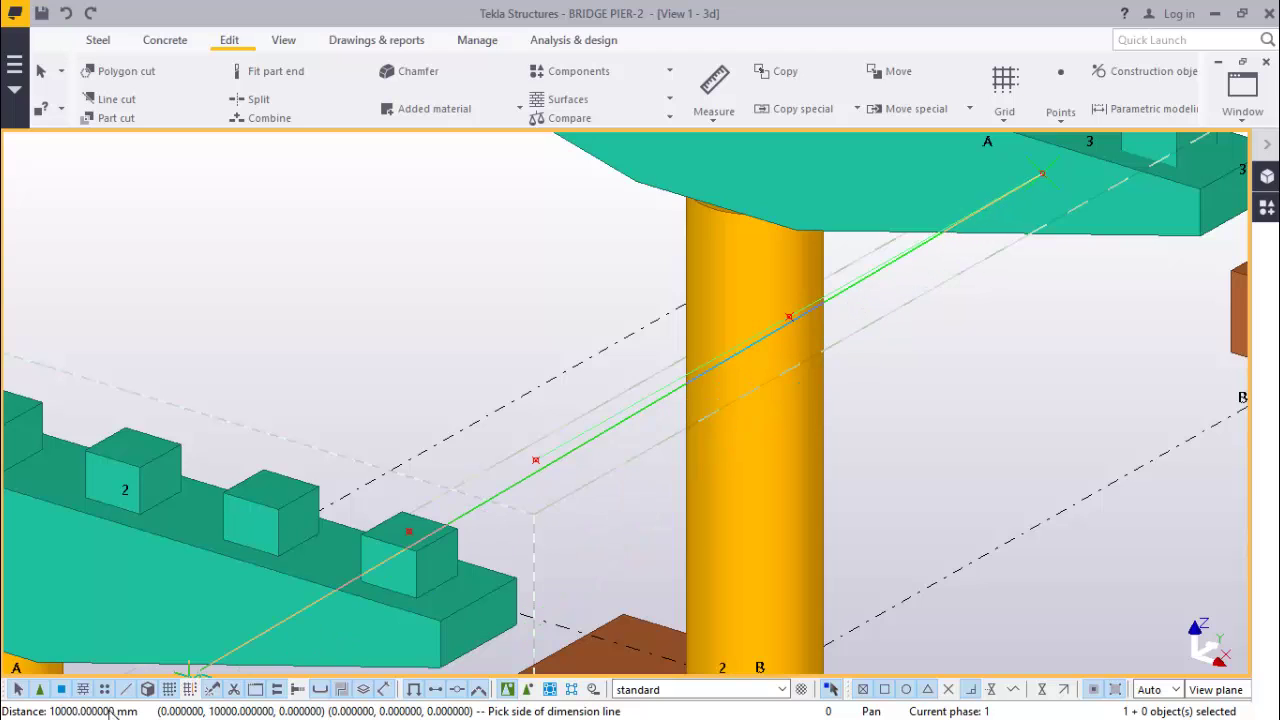
pyautogui.rightClick(1025, 347)
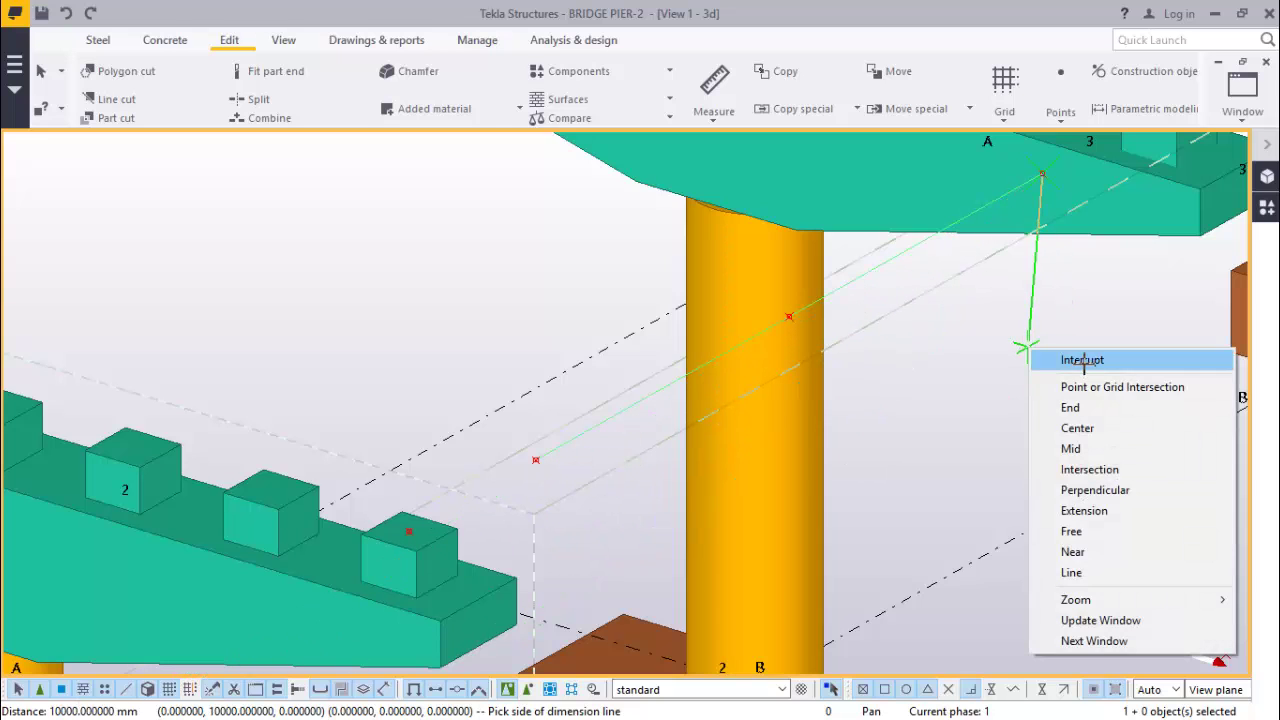
pyautogui.click(1085, 362)
pyautogui.moveTo(1087, 366); pyautogui.dragTo(836, 358, button='middle')
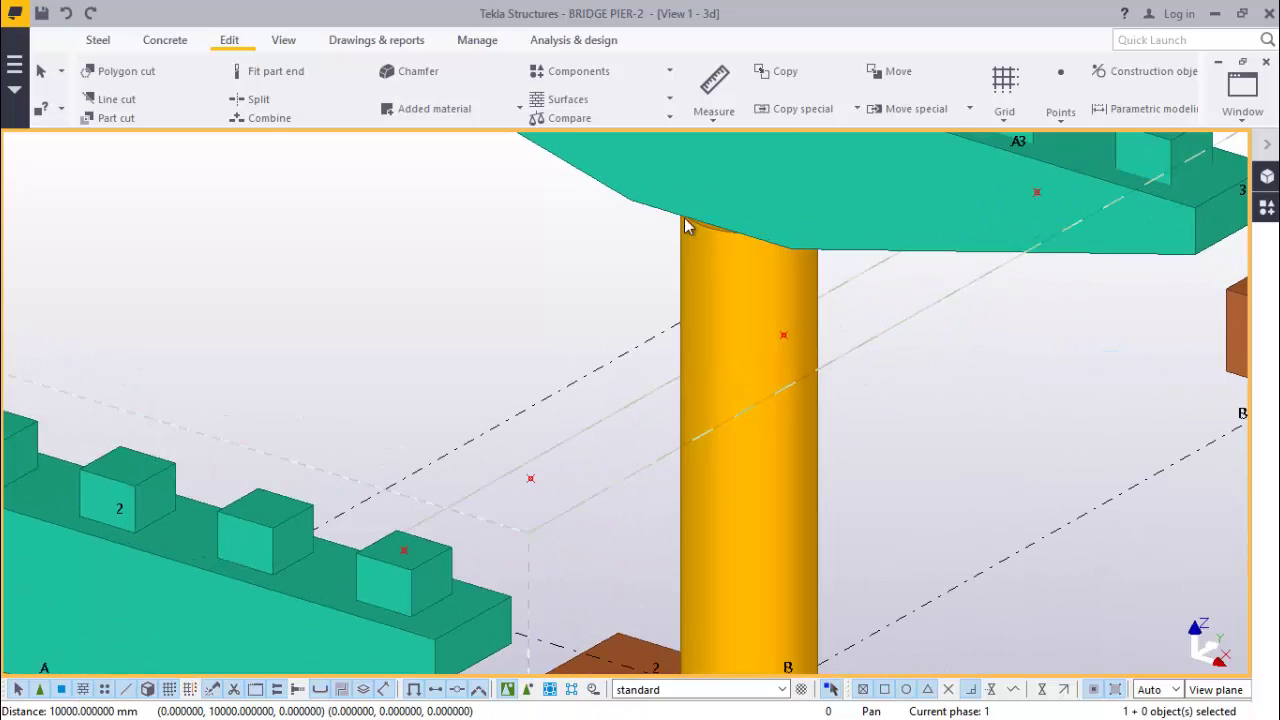
pyautogui.click(105, 47)
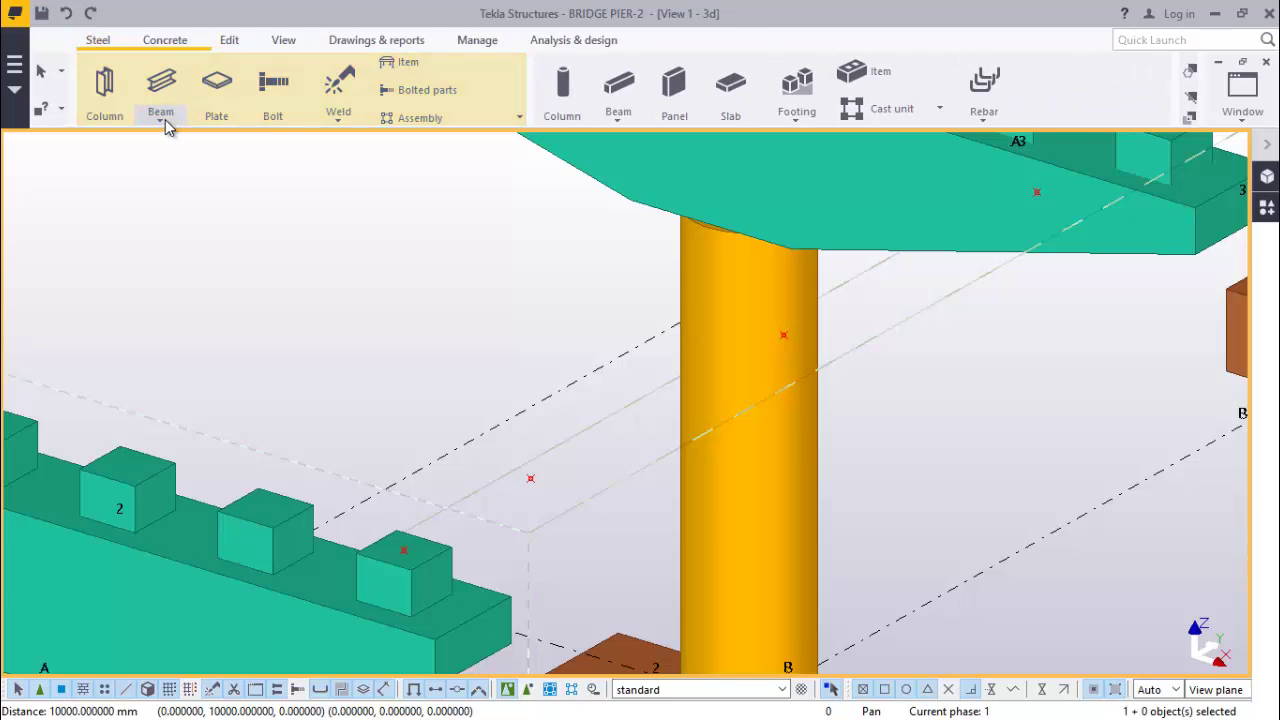
# Place a 10000 mm steel beam from the outer point to the point under the cap.
pyautogui.click(161, 115)
pyautogui.click(182, 148)
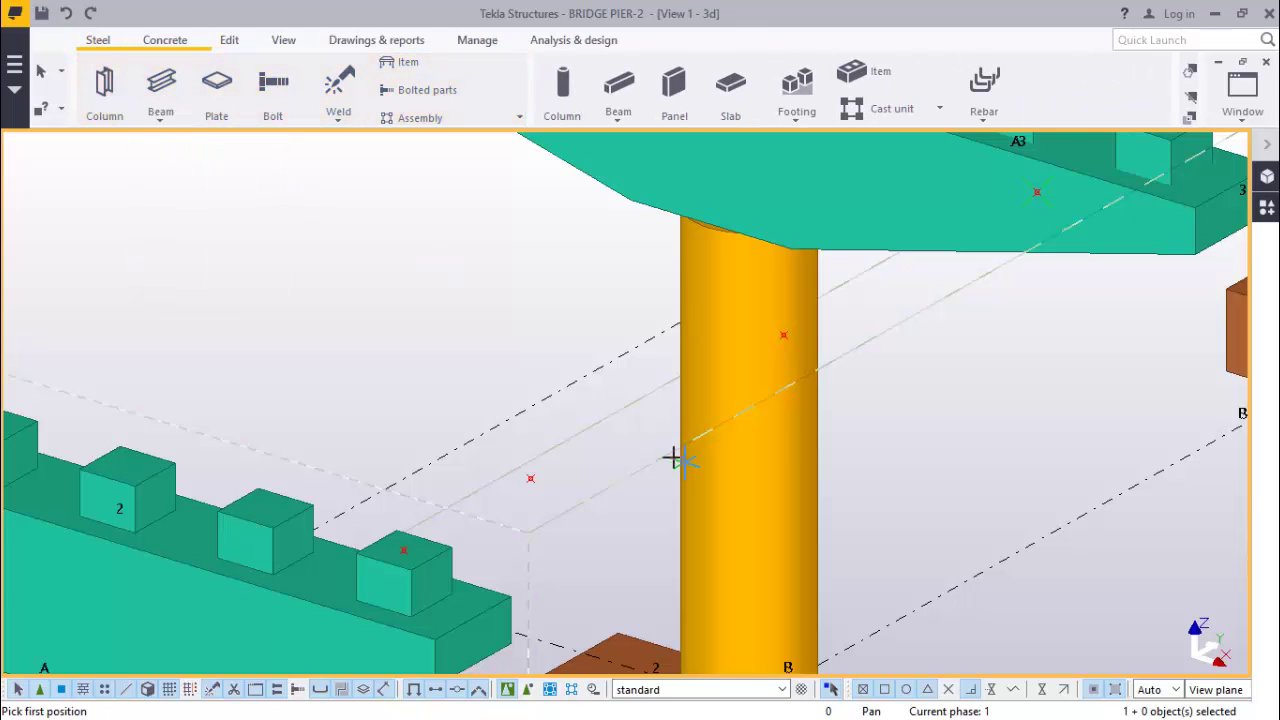
pyautogui.scroll(1, 558, 485)
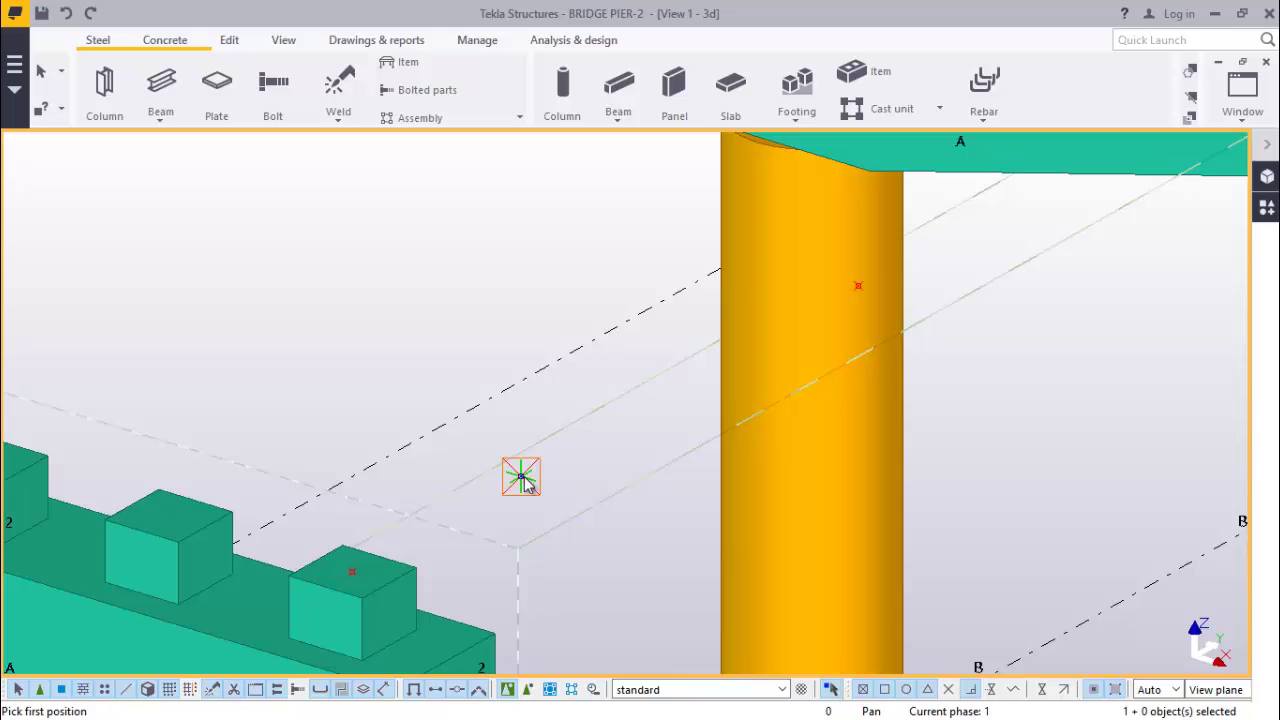
pyautogui.scroll(-4, 592, 509)
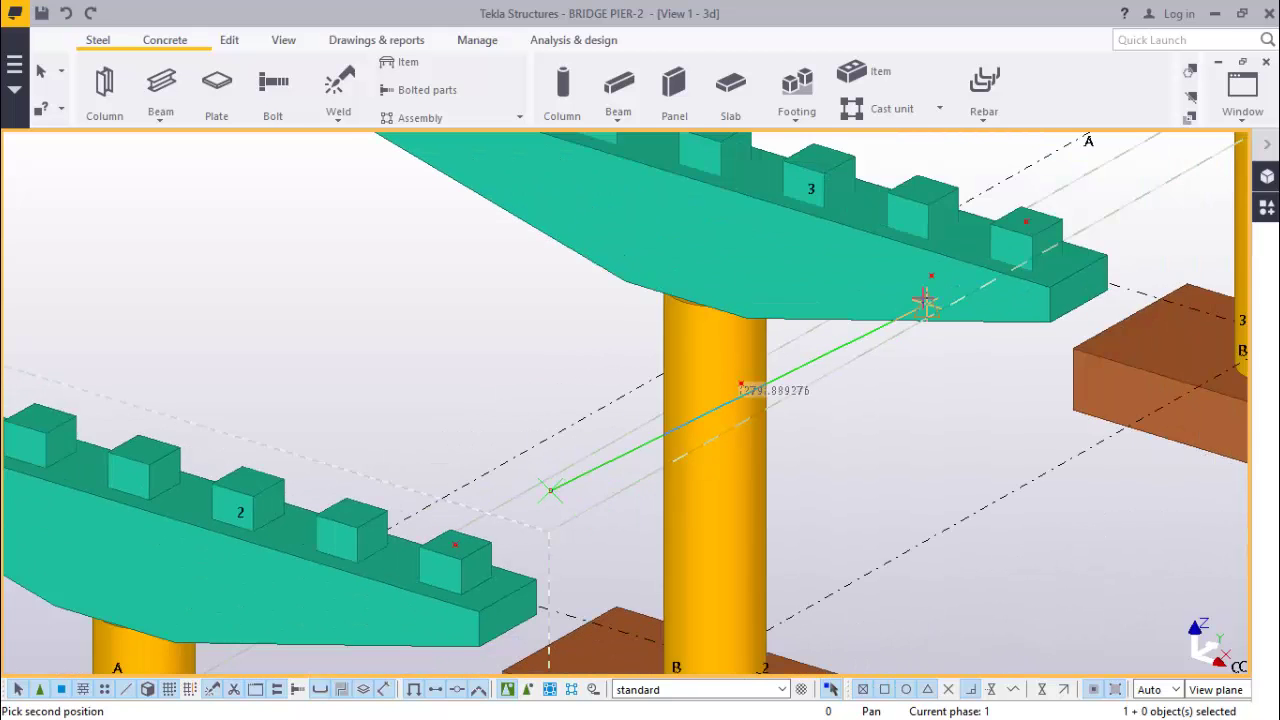
pyautogui.scroll(5, 940, 286)
pyautogui.scroll(2, 945, 281)
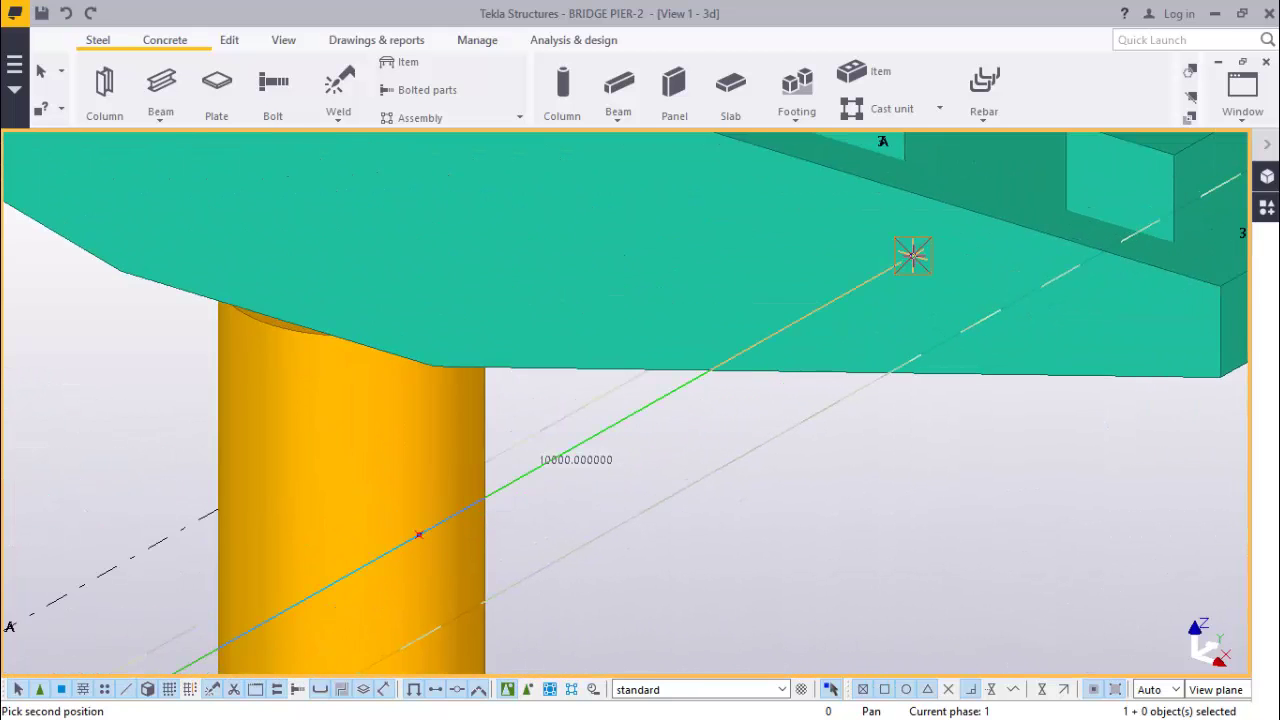
pyautogui.click(912, 255)
pyautogui.rightClick(985, 406)
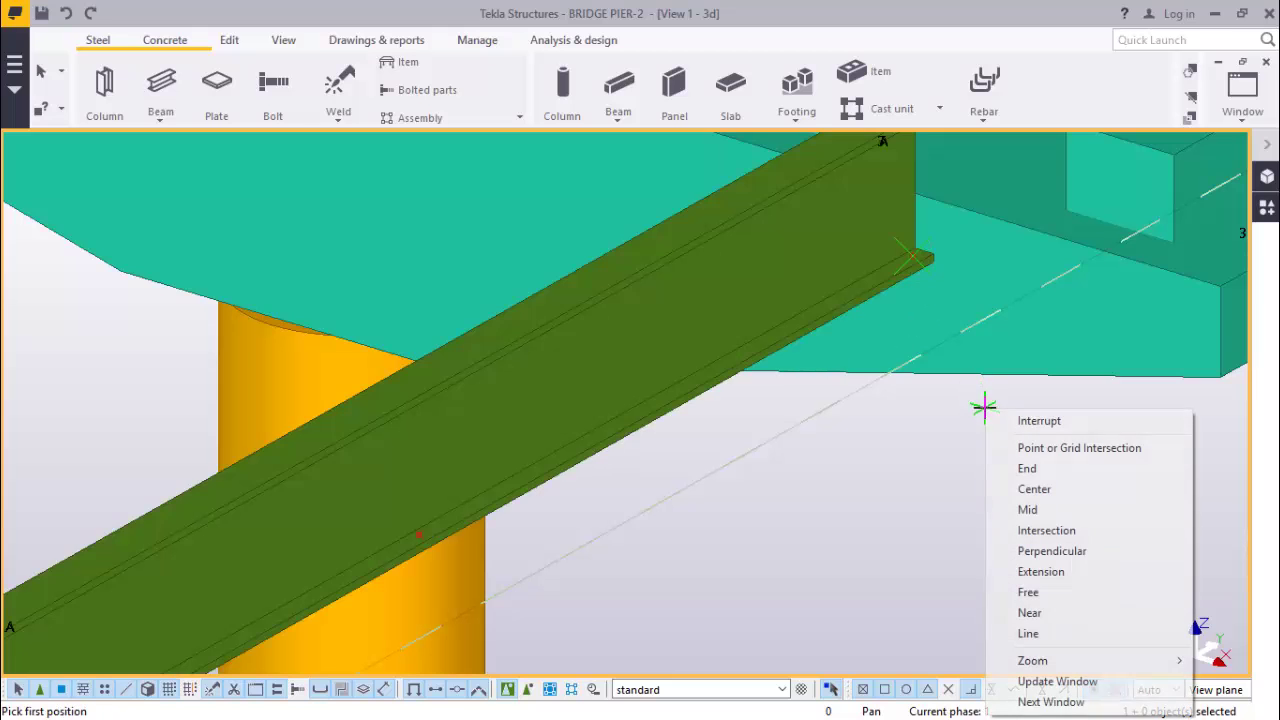
pyautogui.click(1038, 420)
# Change the beam's profile to UB1016*305*487 from the profile catalog.
pyautogui.click(474, 553)
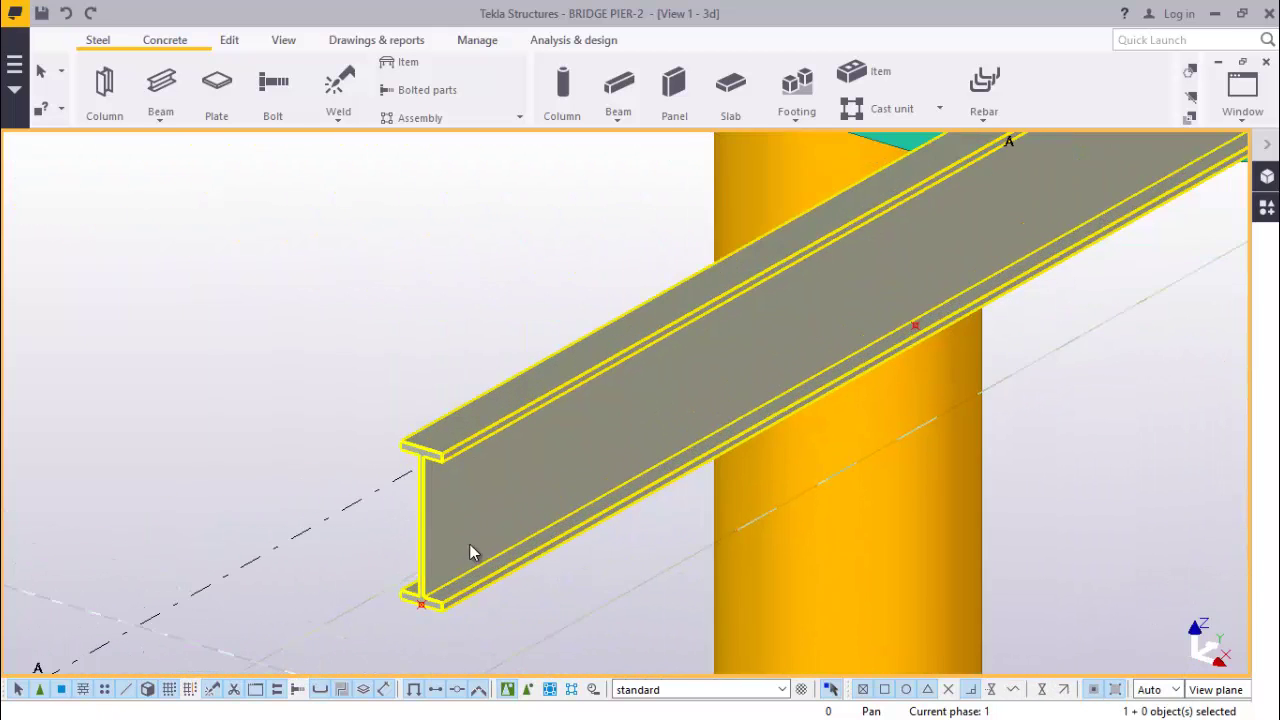
pyautogui.doubleClick(549, 463)
pyautogui.scroll(2, 843, 397)
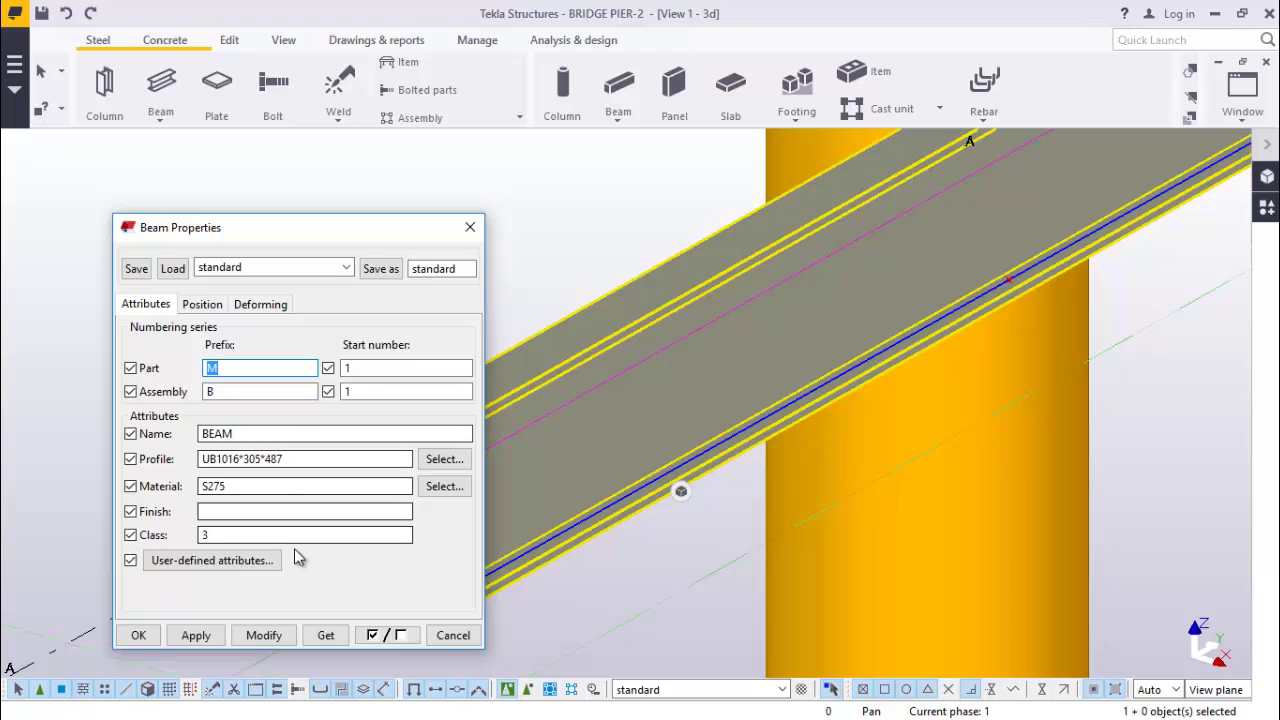
pyautogui.moveTo(299, 240); pyautogui.dragTo(338, 172)
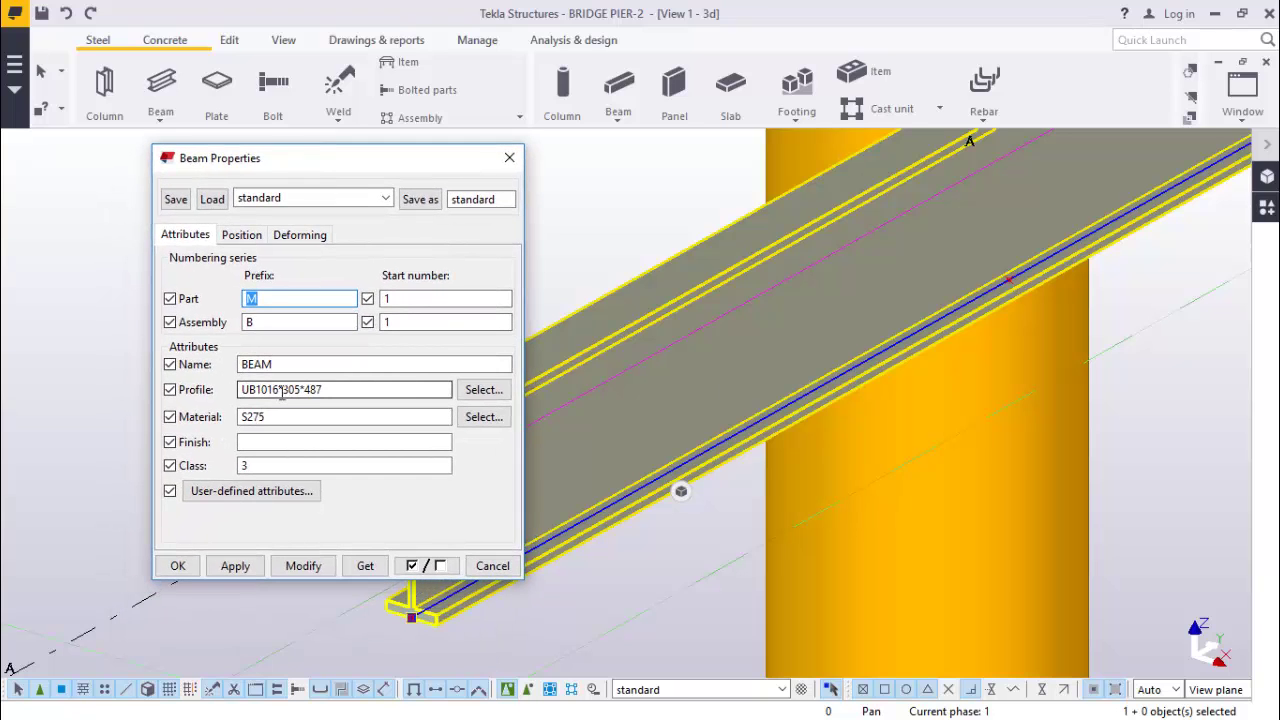
pyautogui.click(478, 391)
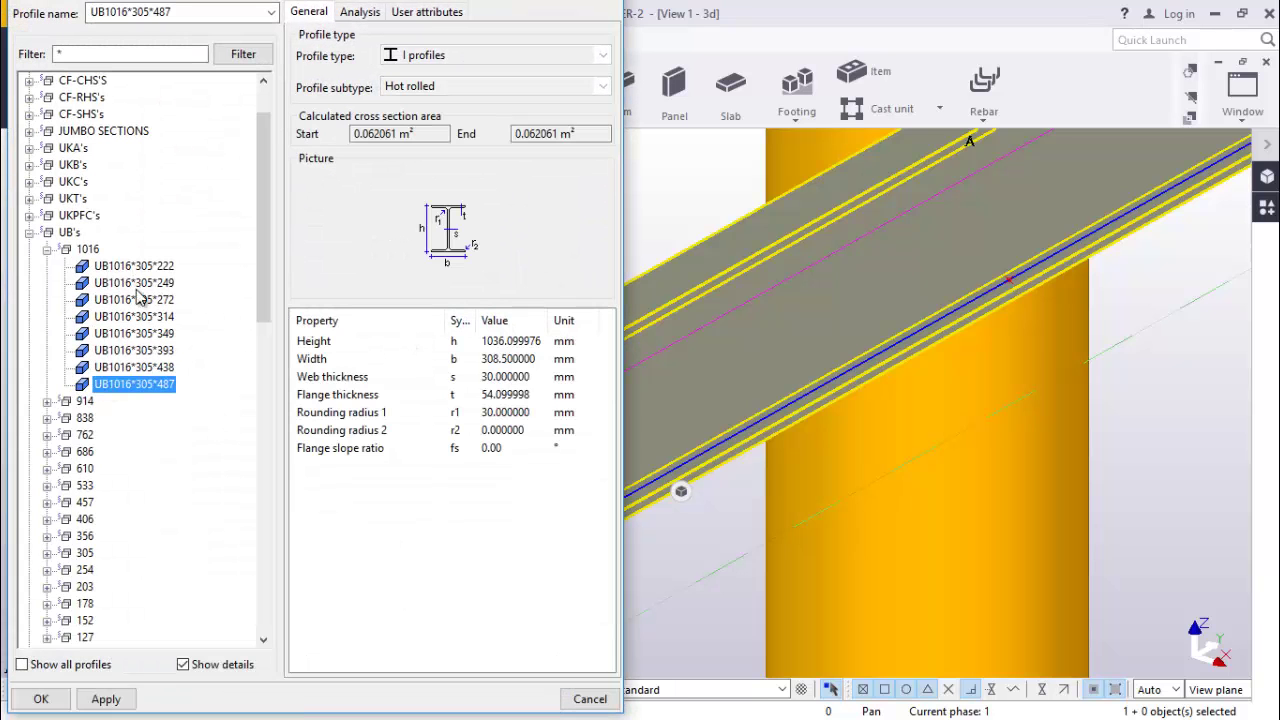
pyautogui.click(158, 283)
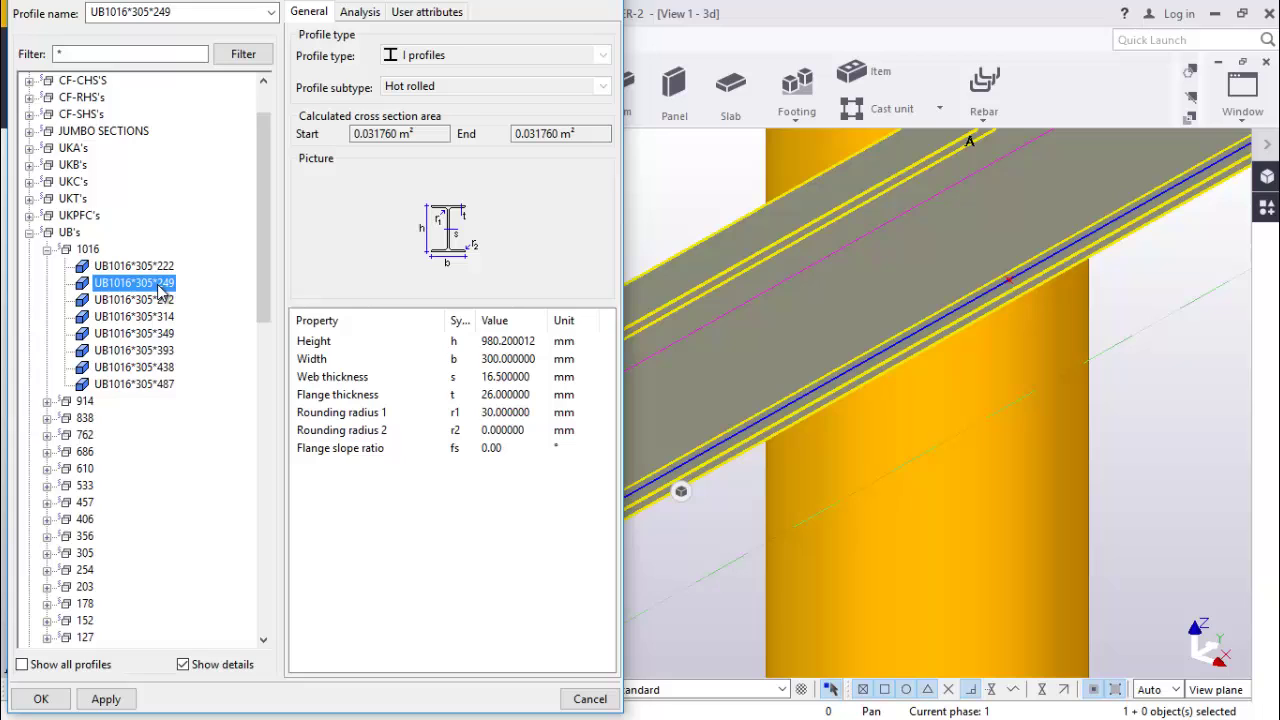
pyautogui.click(135, 387)
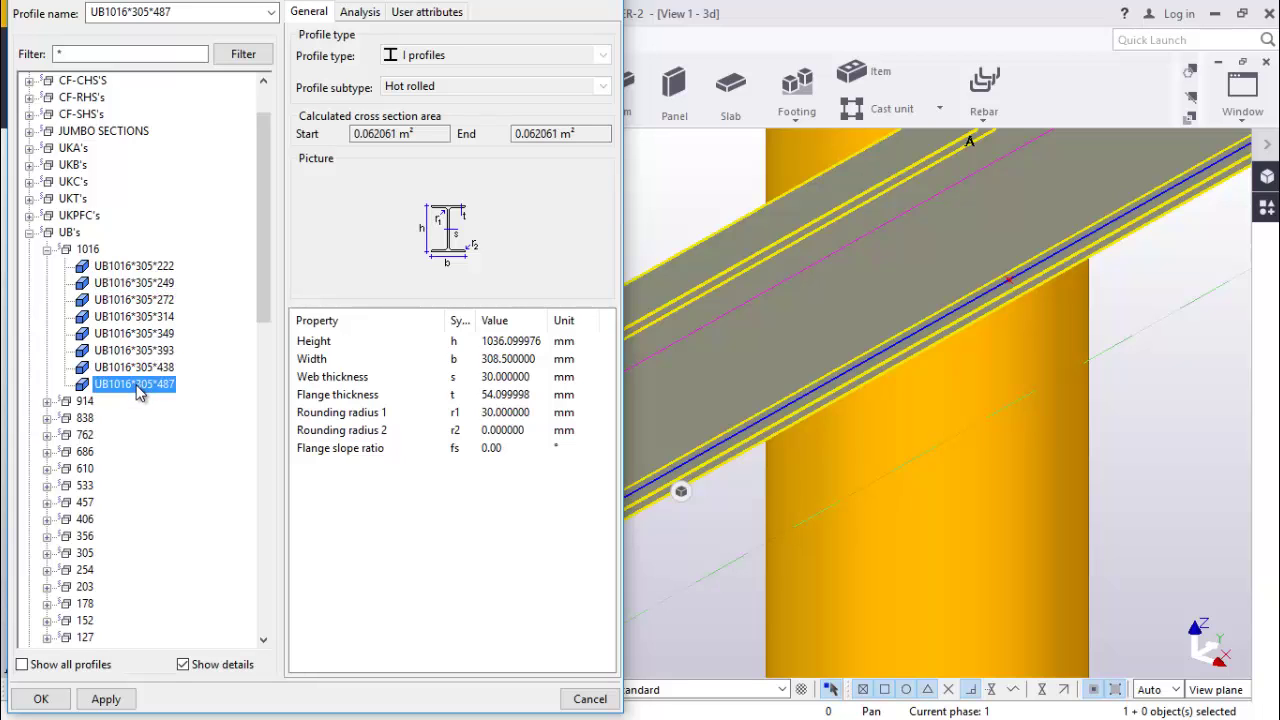
pyautogui.click(105, 700)
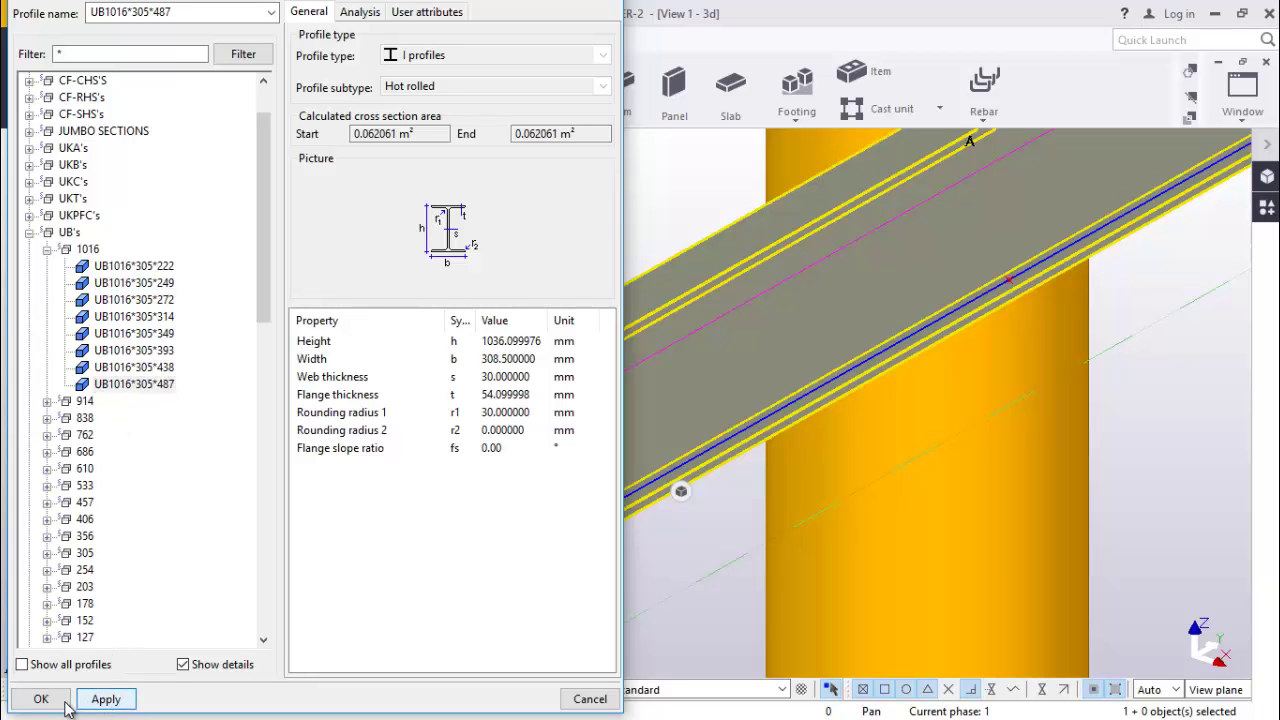
pyautogui.click(40, 699)
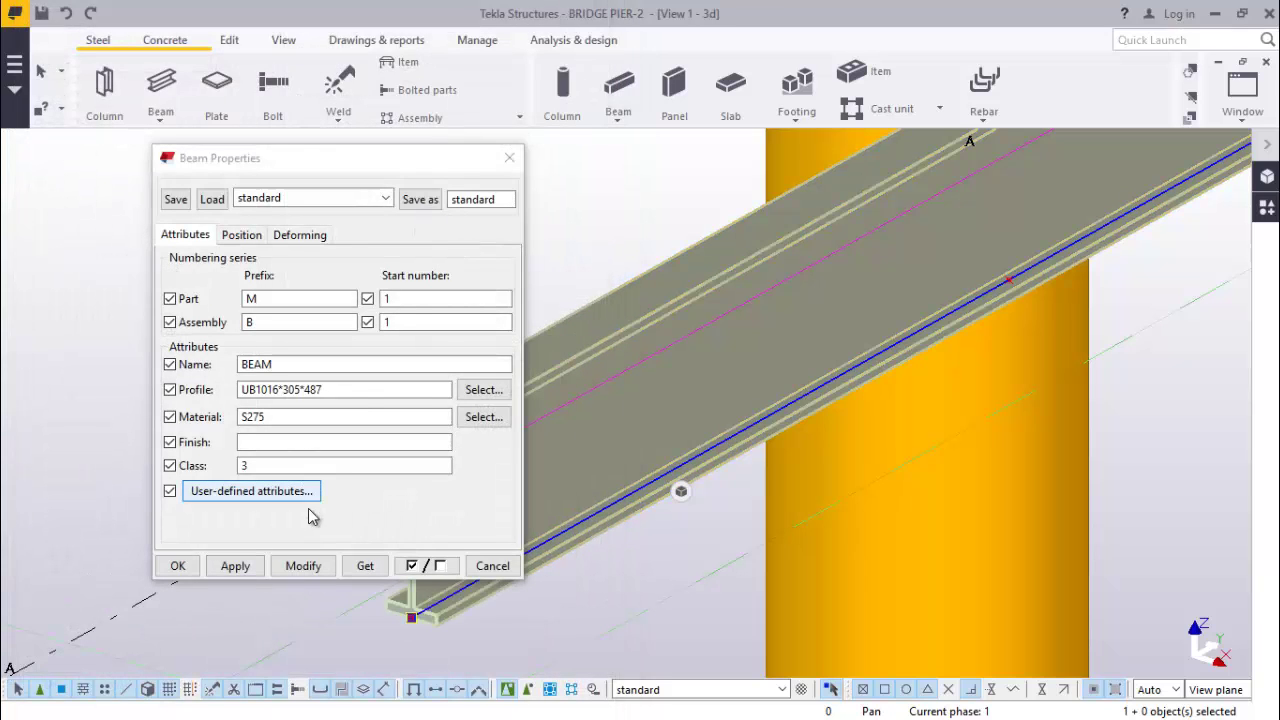
pyautogui.click(305, 568)
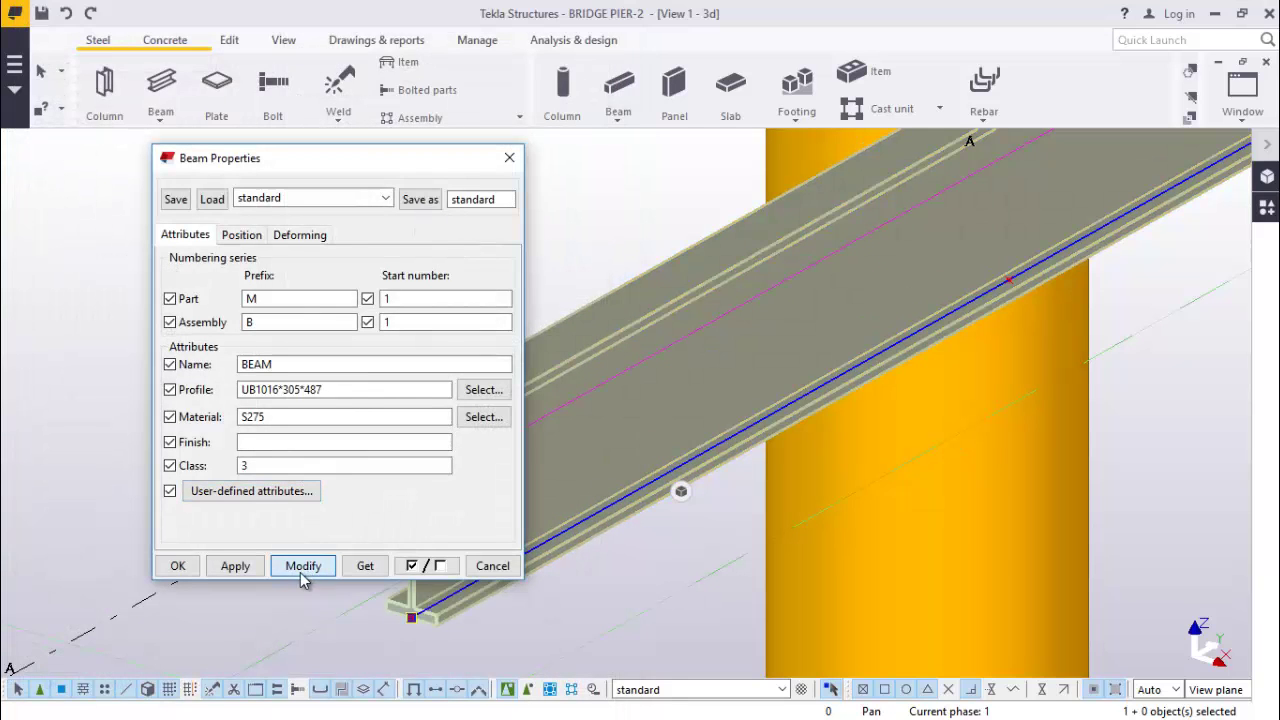
pyautogui.click(178, 566)
pyautogui.scroll(-5, 590, 355)
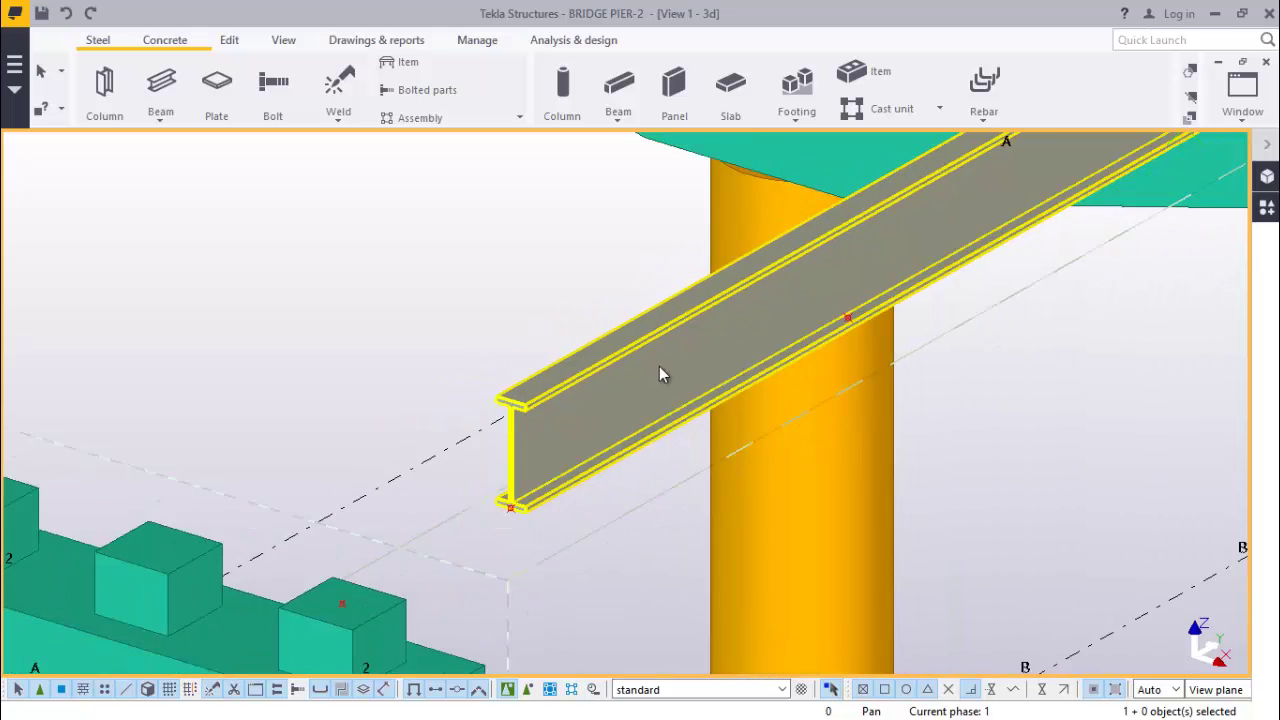
# Place a 2500 mm steel beam from the pier cap block top to the long beam's end.
pyautogui.scroll(3, 706, 345)
pyautogui.click(460, 525)
pyautogui.scroll(3, 557, 482)
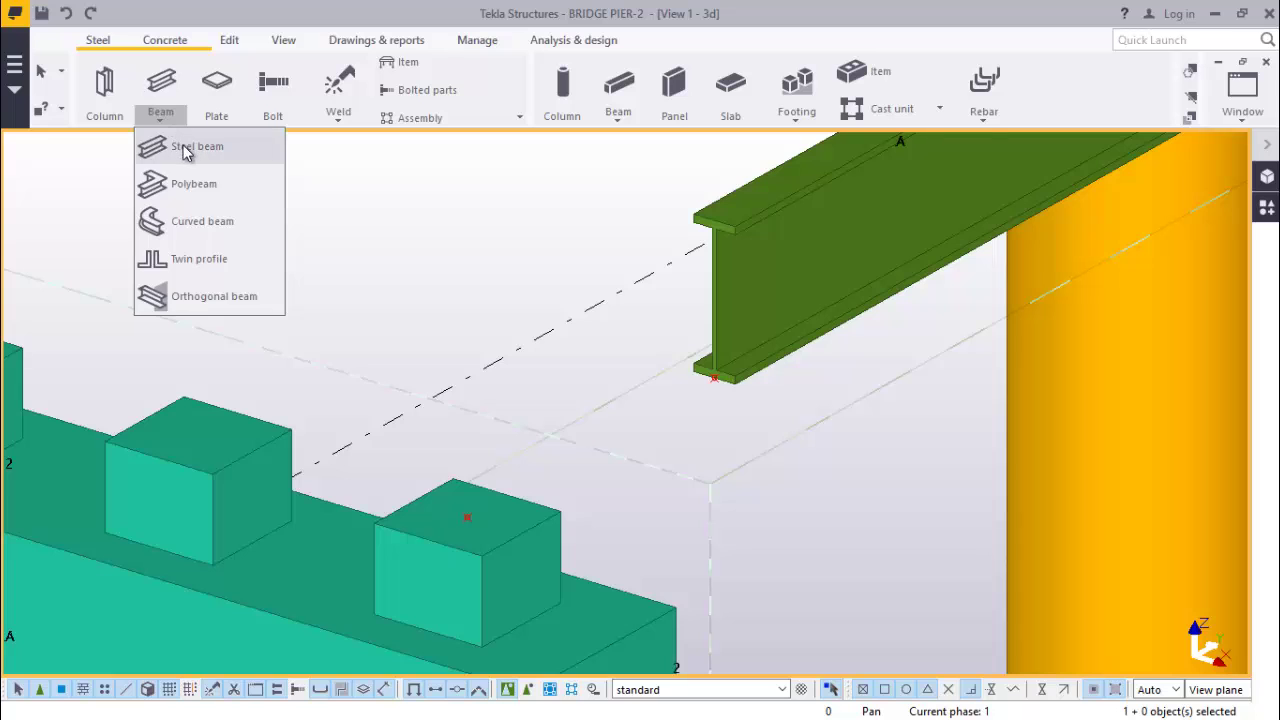
pyautogui.click(192, 147)
pyautogui.scroll(2, 558, 511)
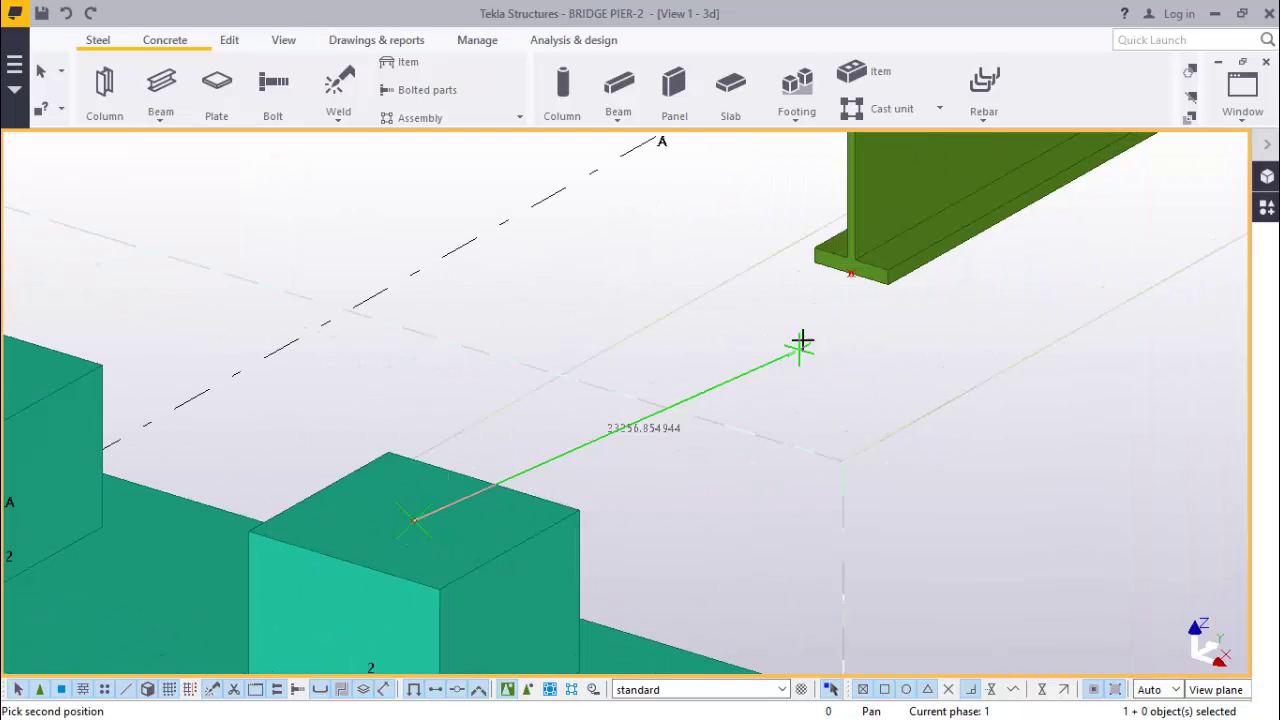
pyautogui.click(851, 280)
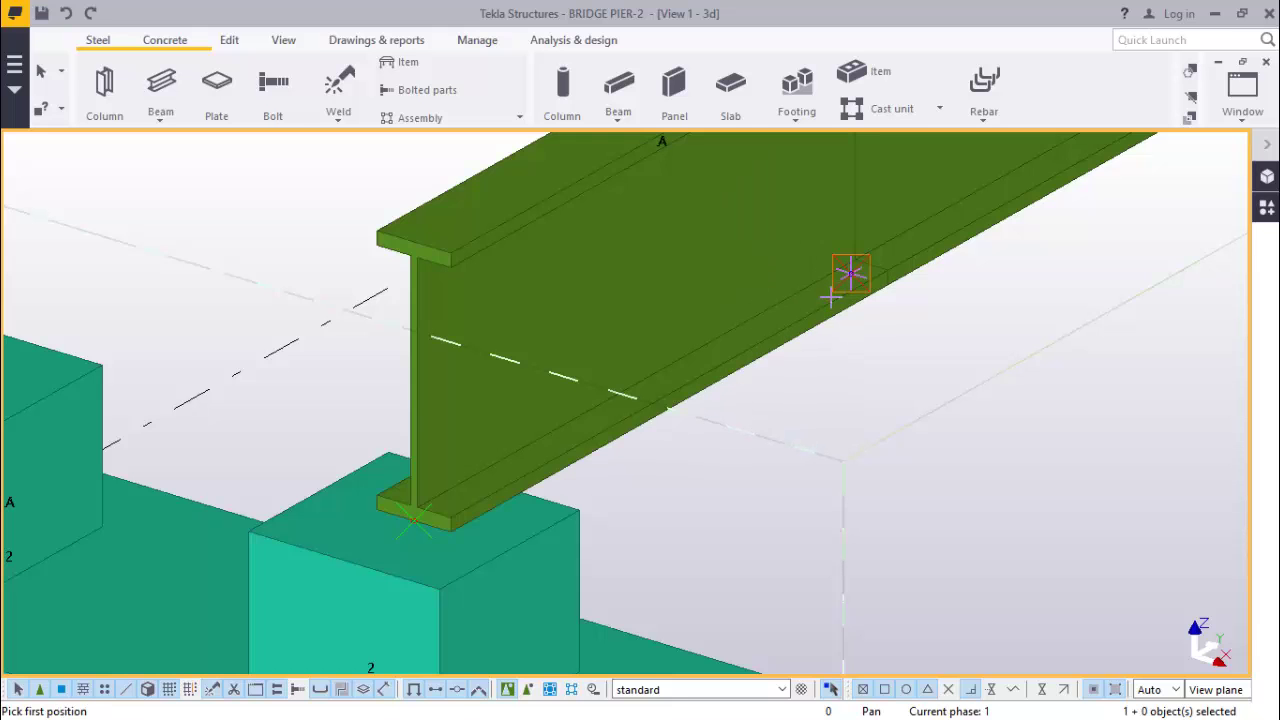
pyautogui.scroll(-5, 843, 277)
pyautogui.rightClick(633, 508)
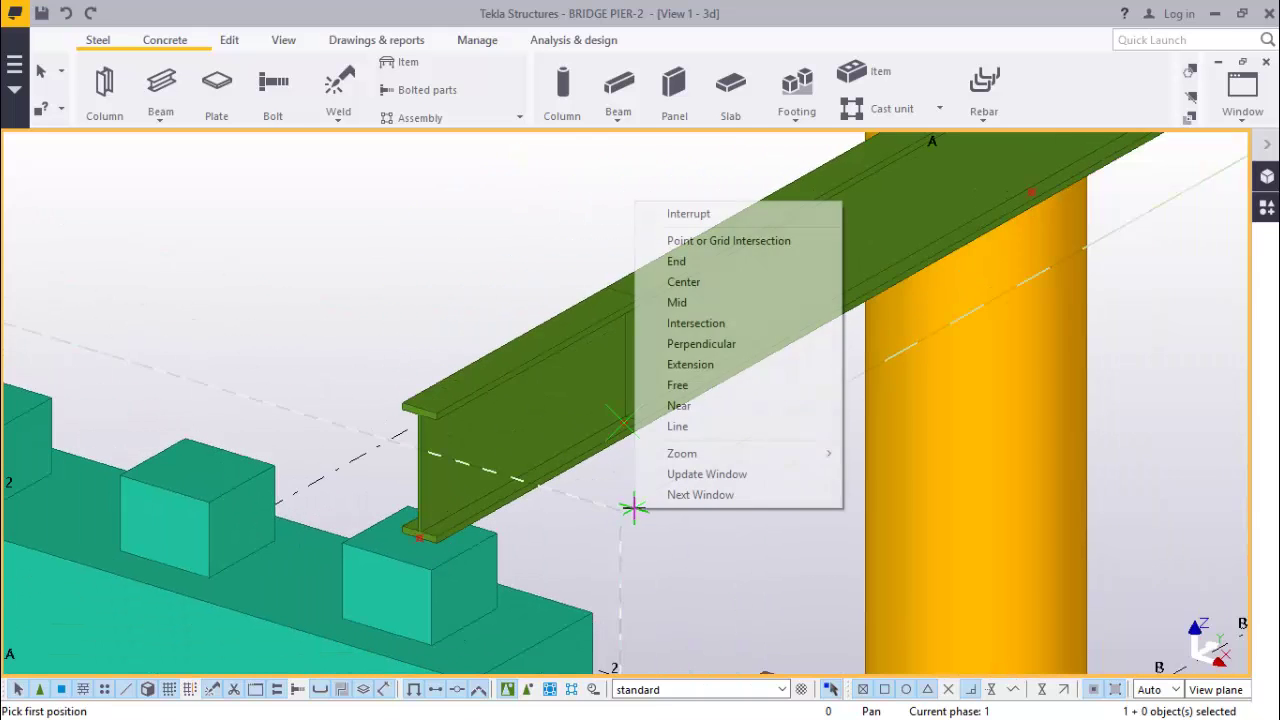
pyautogui.click(700, 214)
pyautogui.scroll(-3, 669, 537)
pyautogui.scroll(5, 614, 466)
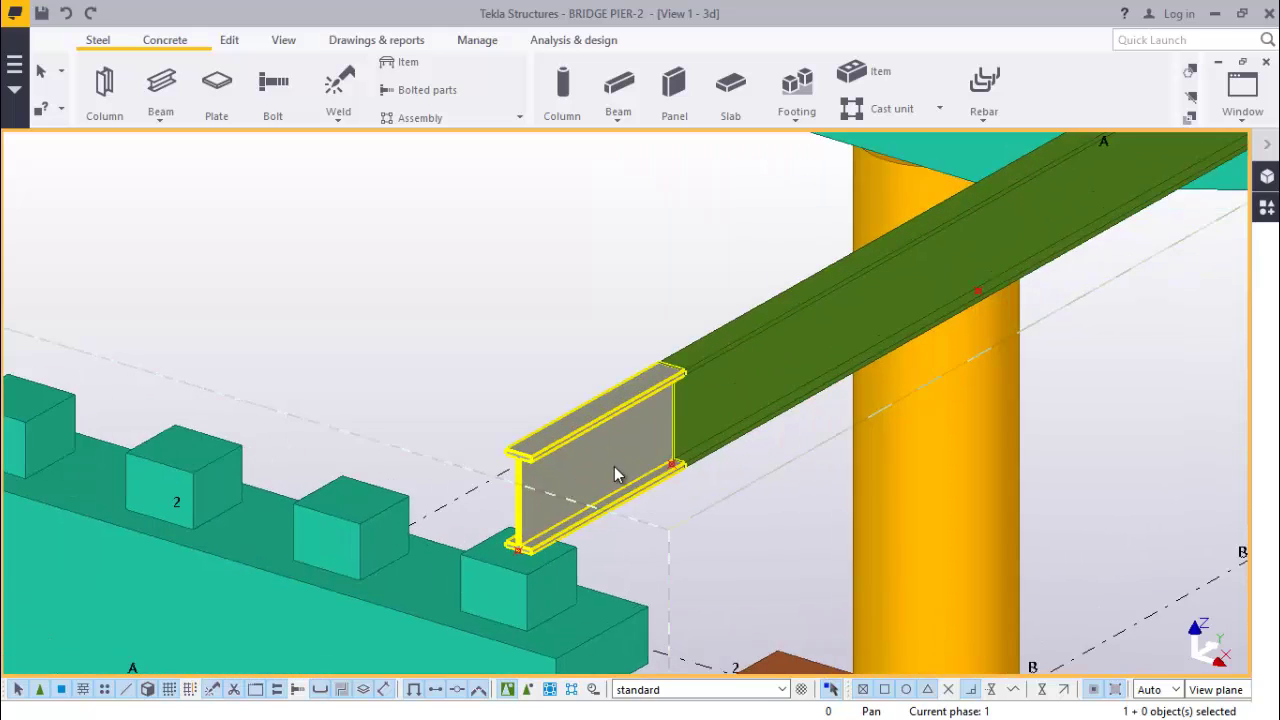
pyautogui.click(617, 447)
# Copy the 2500 mm beam piece from its flange corner to the matching point on pier cap 3.
pyautogui.rightClick(806, 540)
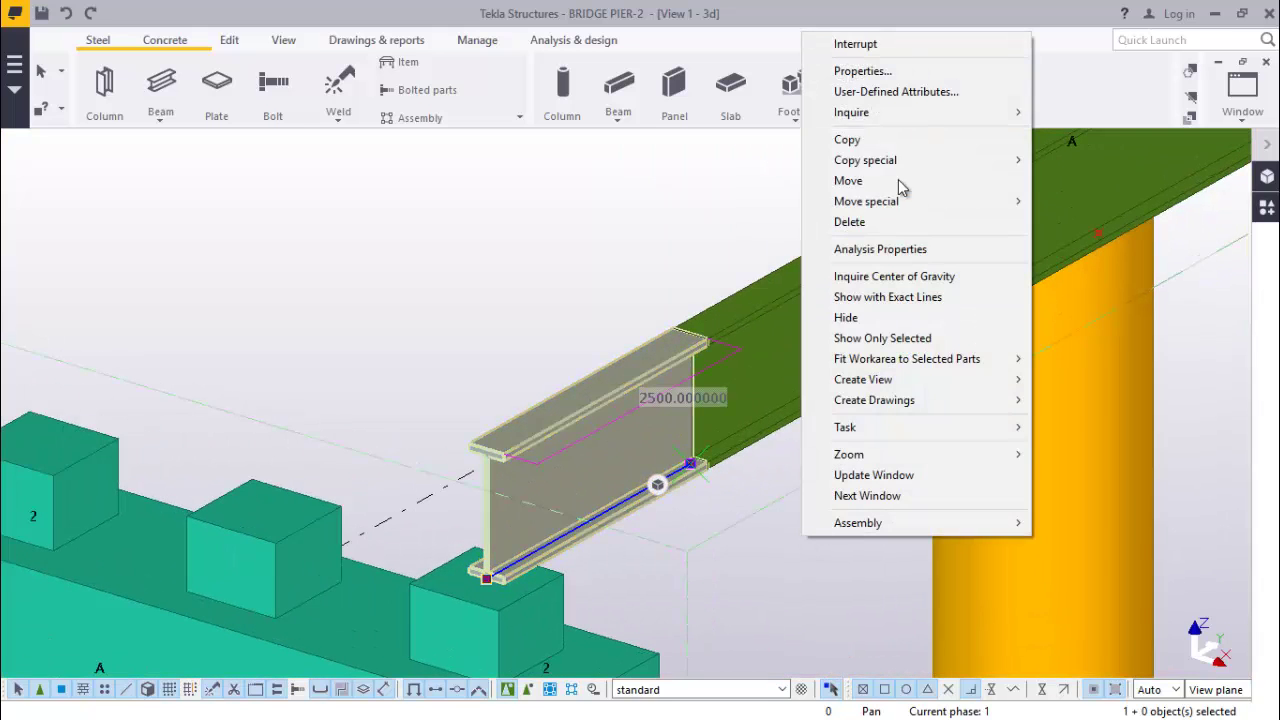
pyautogui.click(847, 139)
pyautogui.scroll(3, 490, 452)
pyautogui.scroll(4, 490, 452)
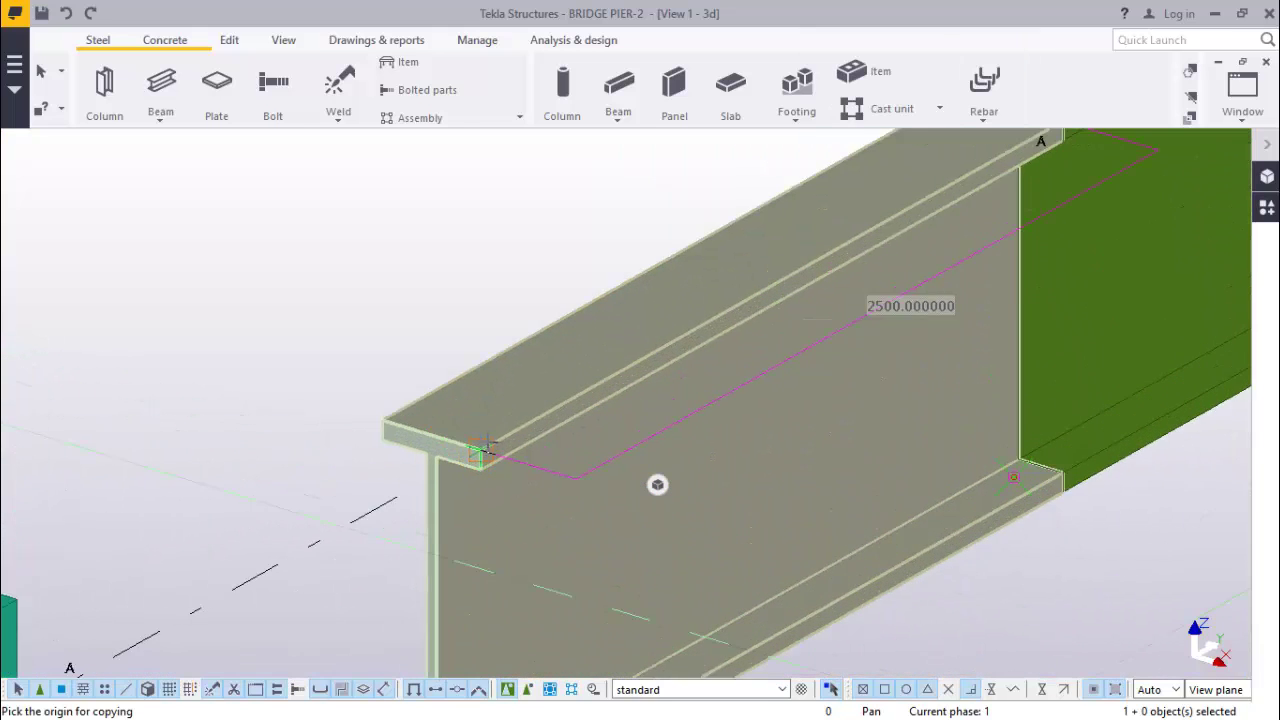
pyautogui.scroll(4, 474, 459)
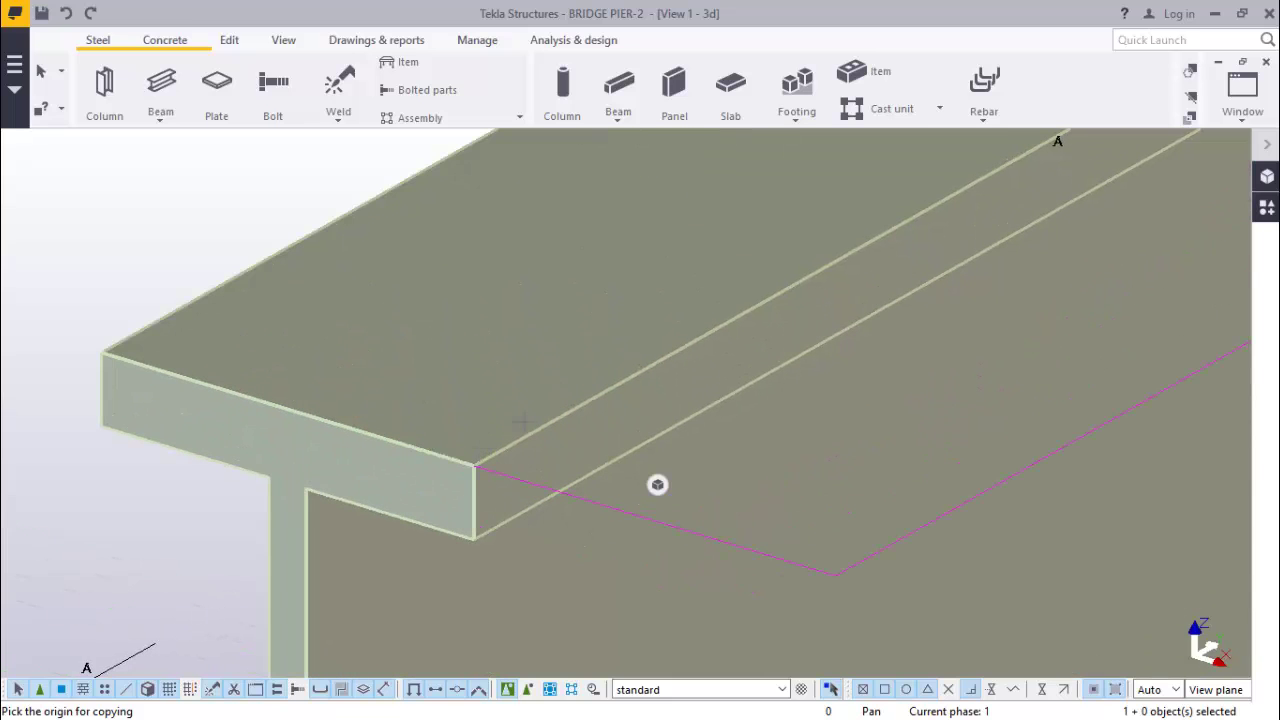
pyautogui.scroll(2, 474, 466)
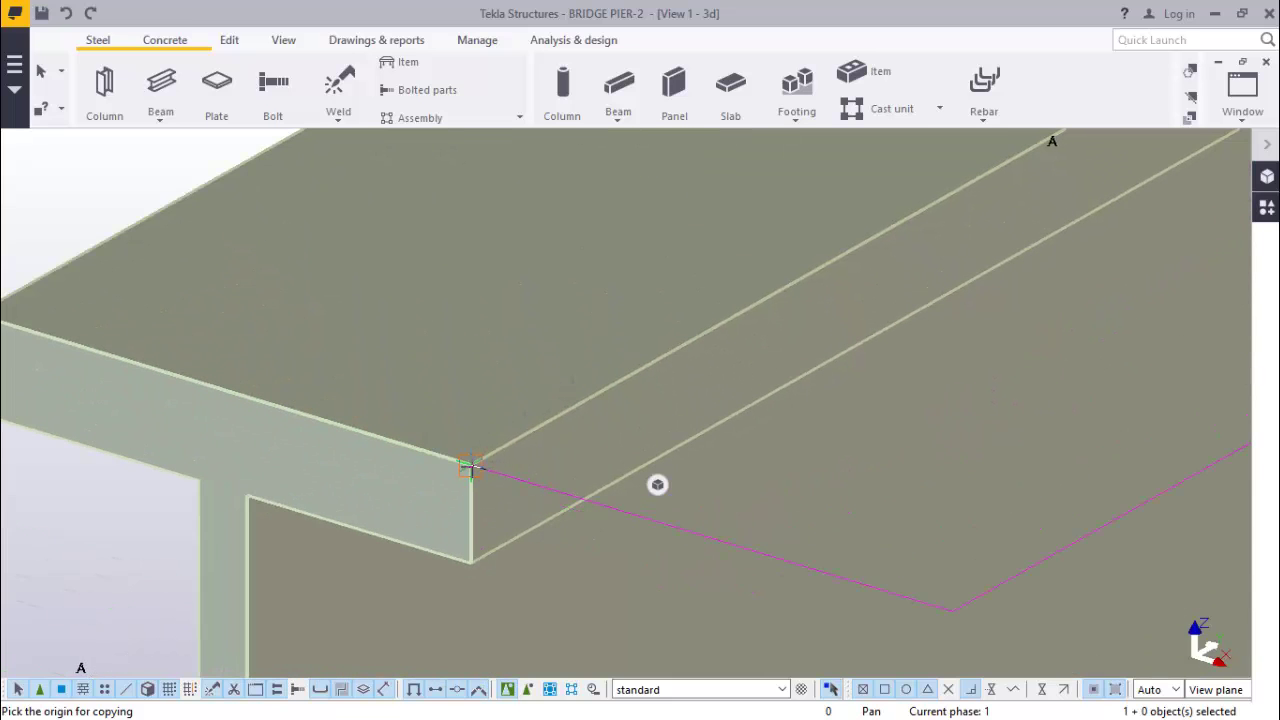
pyautogui.click(471, 466)
pyautogui.scroll(-8, 471, 466)
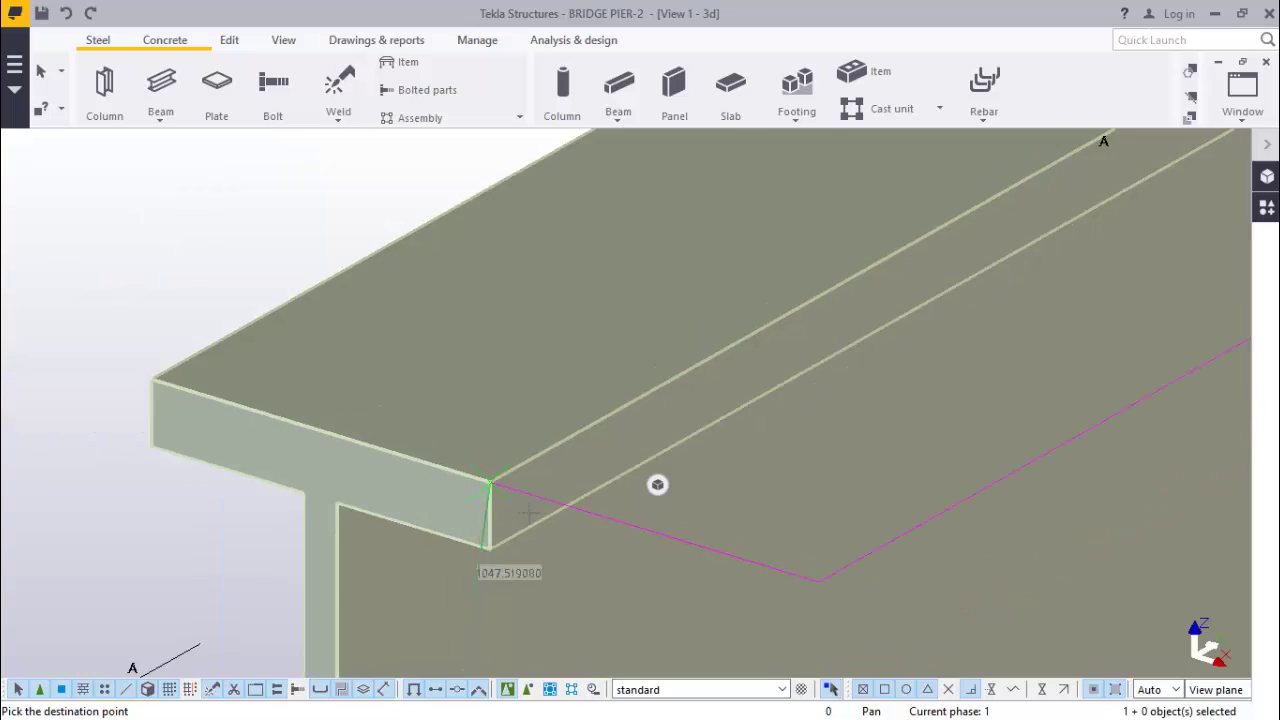
pyautogui.scroll(-6, 430, 455)
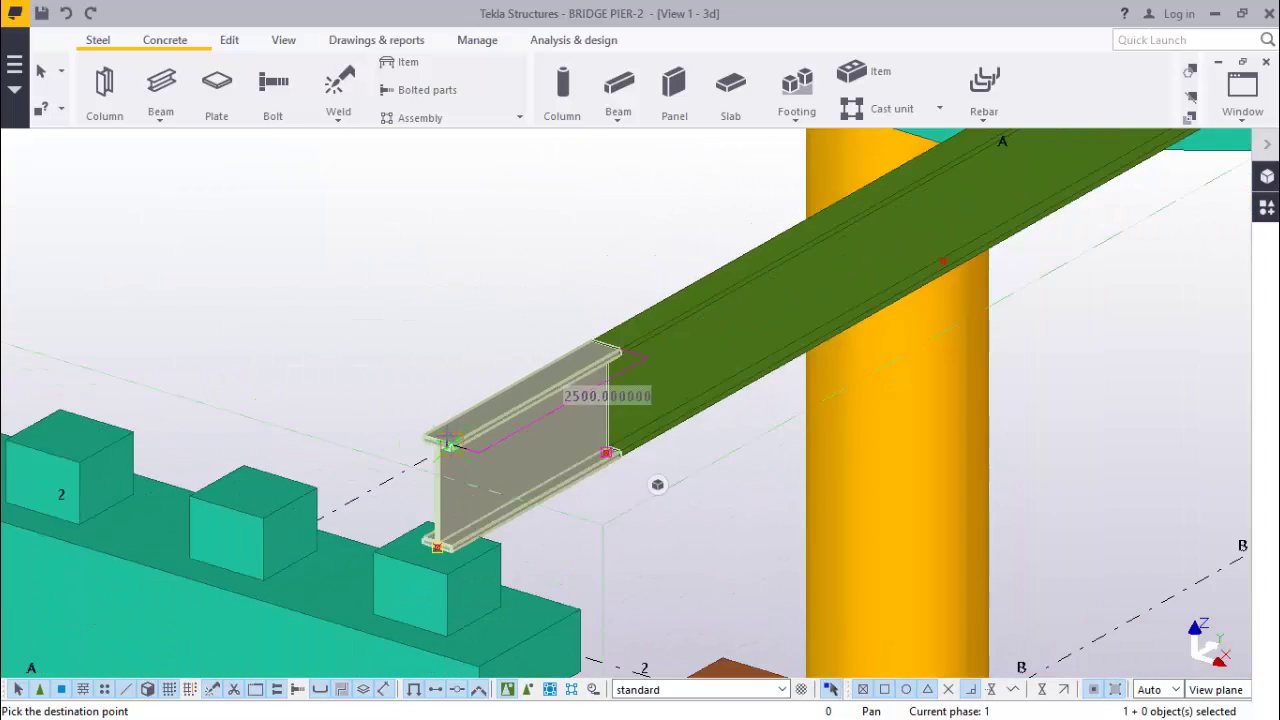
pyautogui.scroll(6, 1029, 137)
pyautogui.scroll(5, 898, 150)
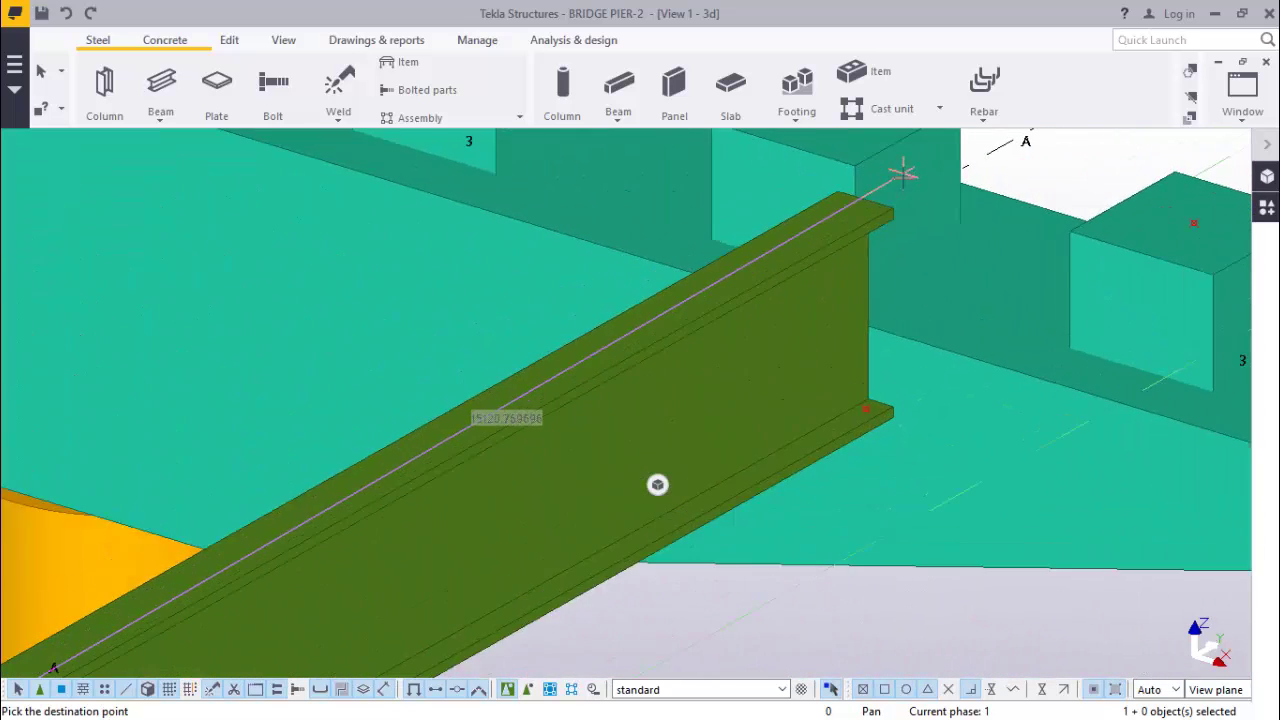
pyautogui.scroll(-8, 900, 260)
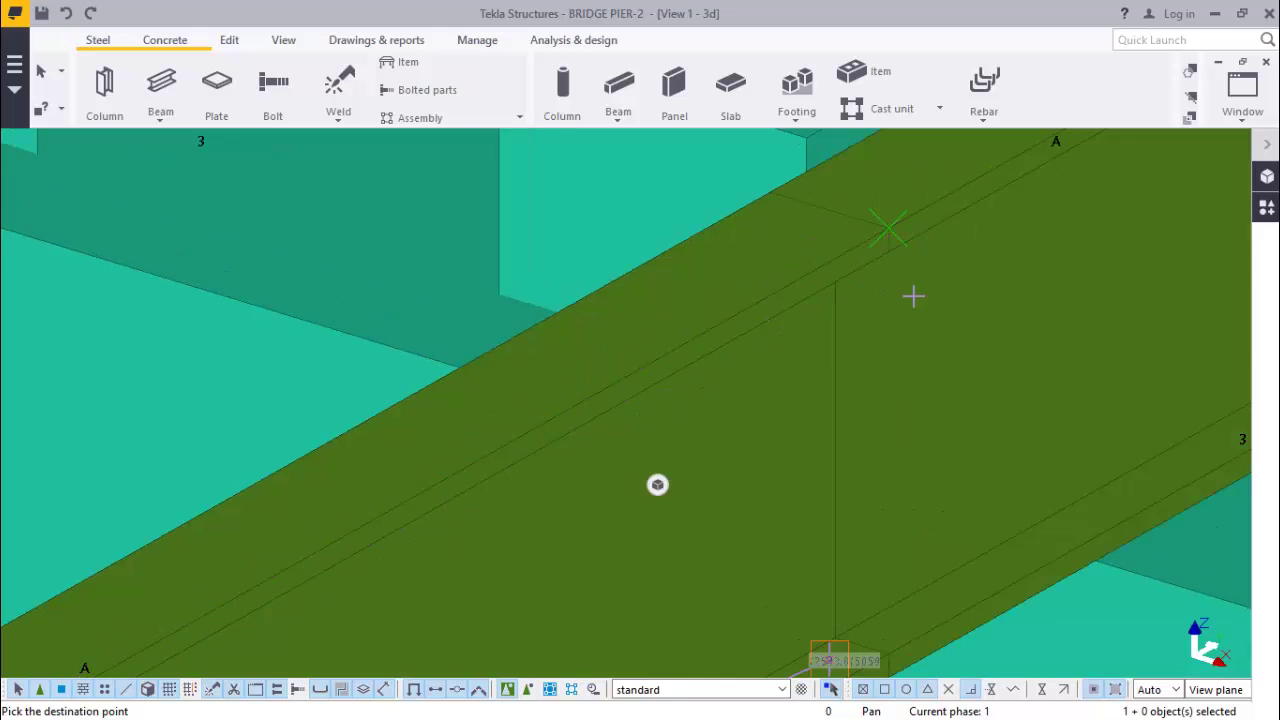
pyautogui.rightClick(1175, 175)
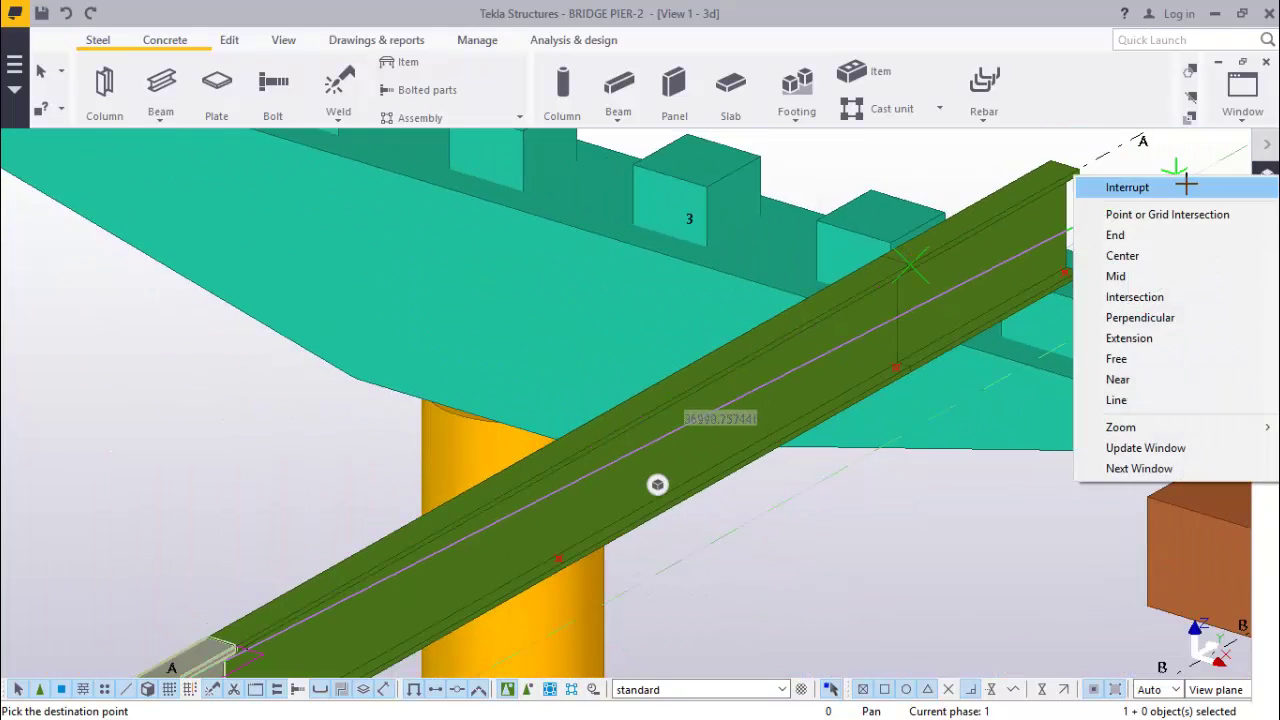
pyautogui.click(1178, 178)
pyautogui.scroll(-10, 958, 241)
pyautogui.click(971, 344)
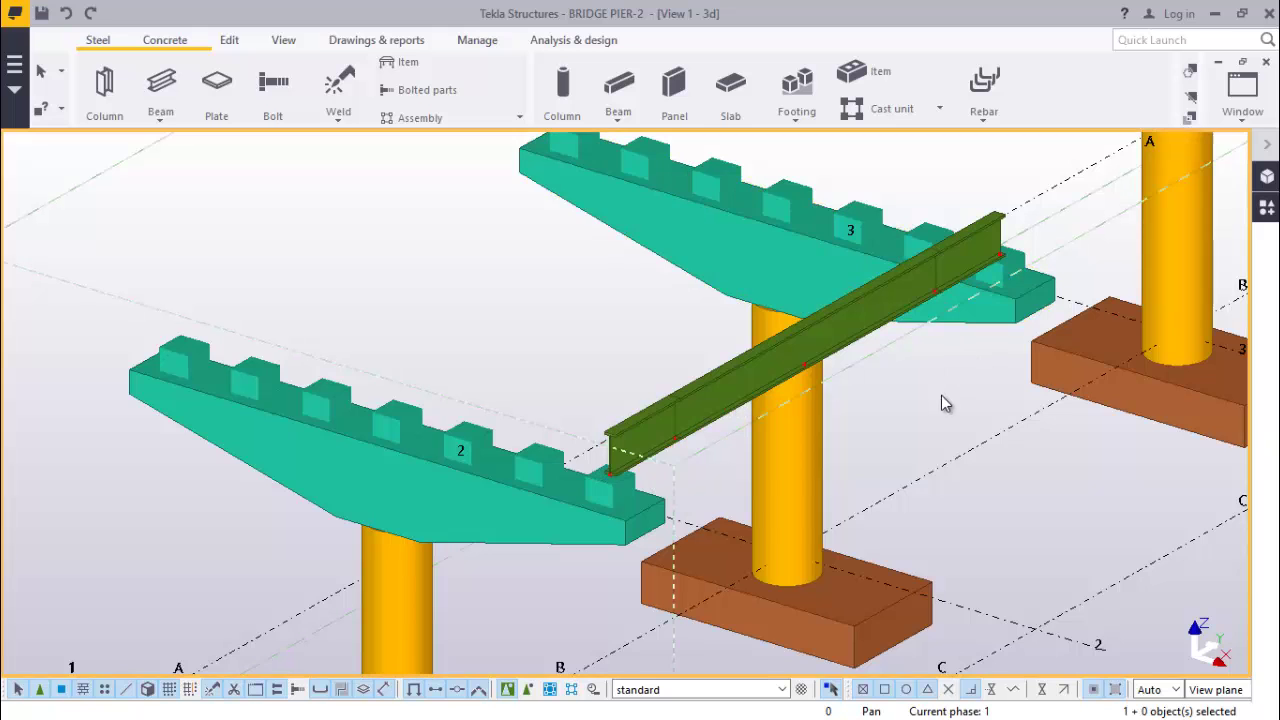
pyautogui.scroll(10, 615, 472)
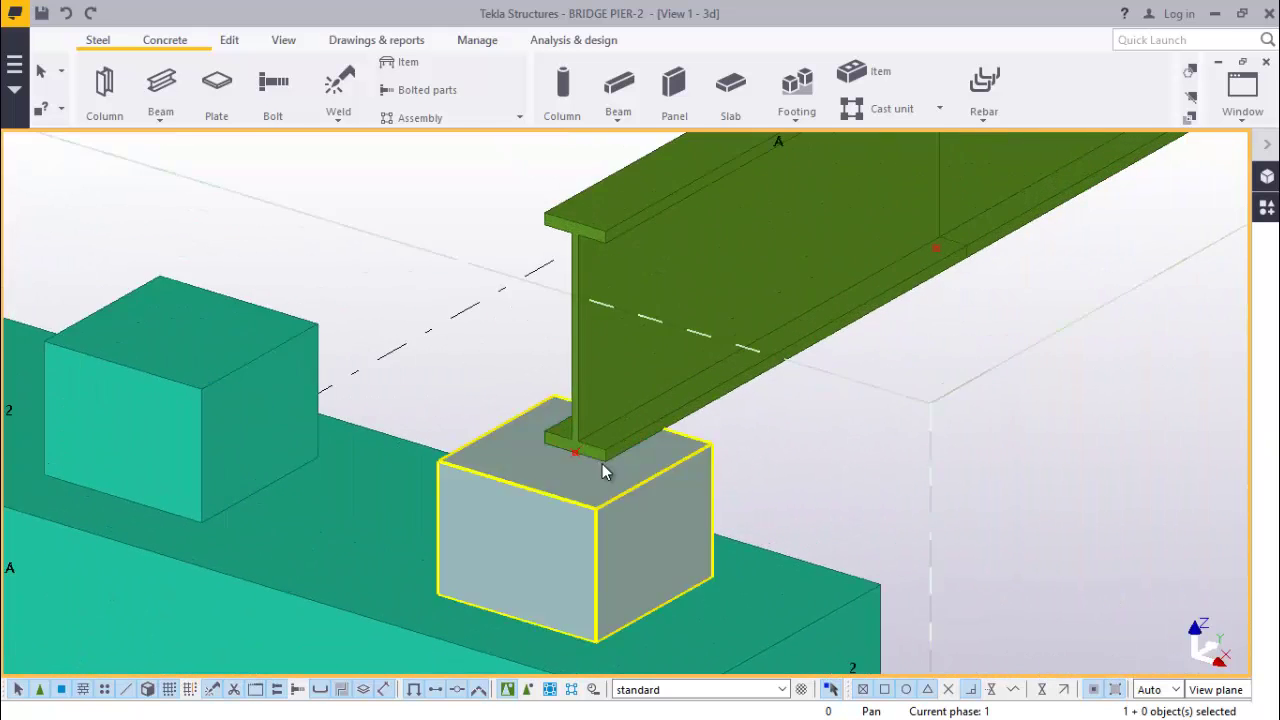
pyautogui.scroll(3, 600, 455)
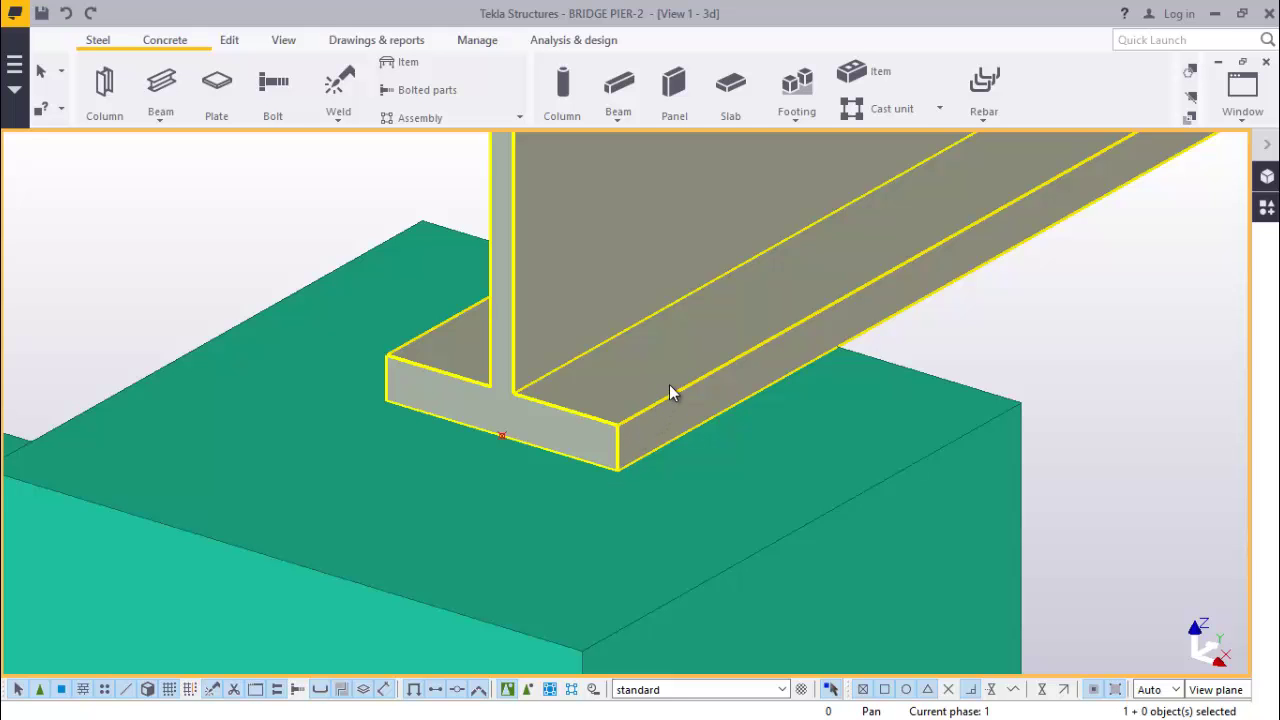
pyautogui.scroll(2, 442, 450)
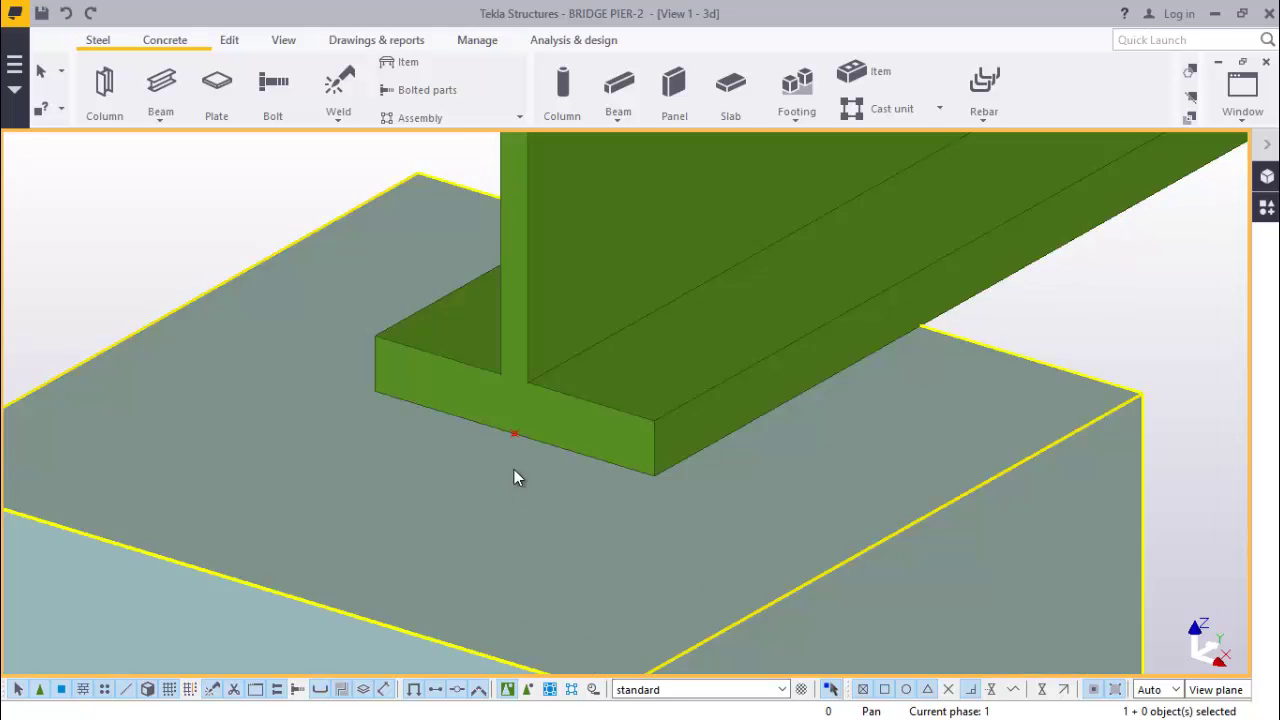
pyautogui.scroll(-3, 514, 469)
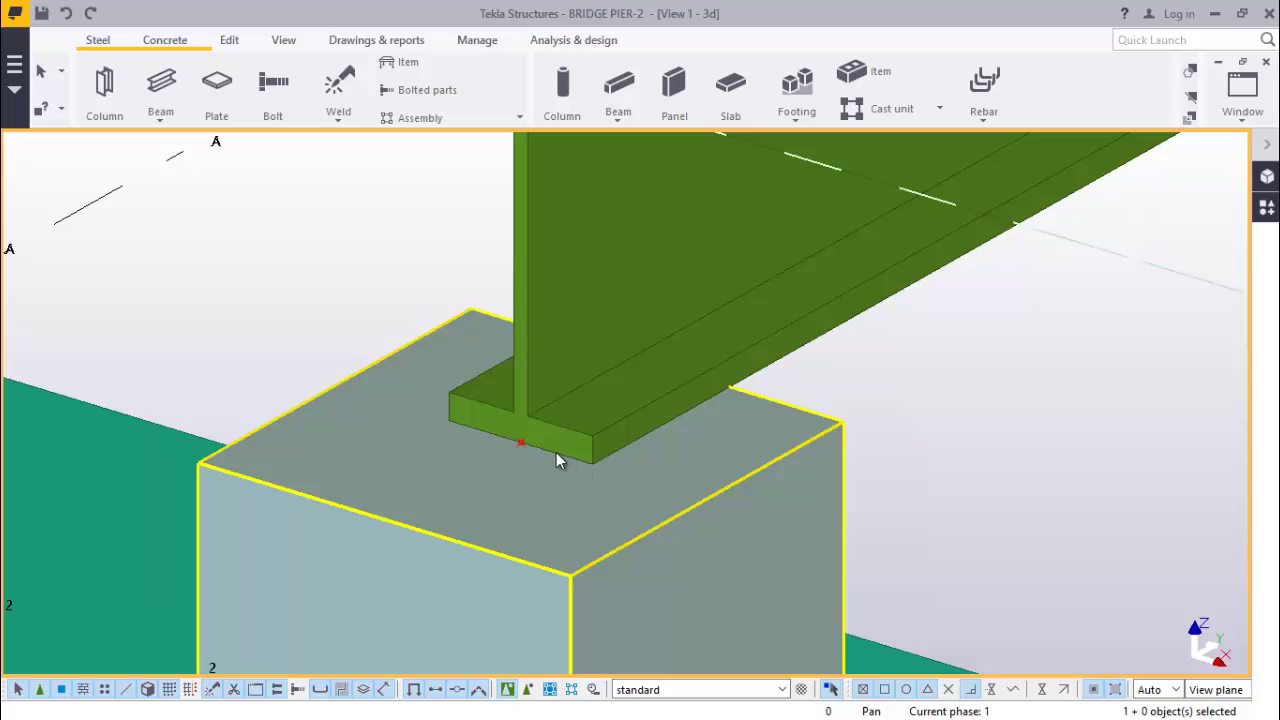
pyautogui.scroll(1, 588, 444)
pyautogui.scroll(2, 588, 444)
pyautogui.scroll(-4, 586, 446)
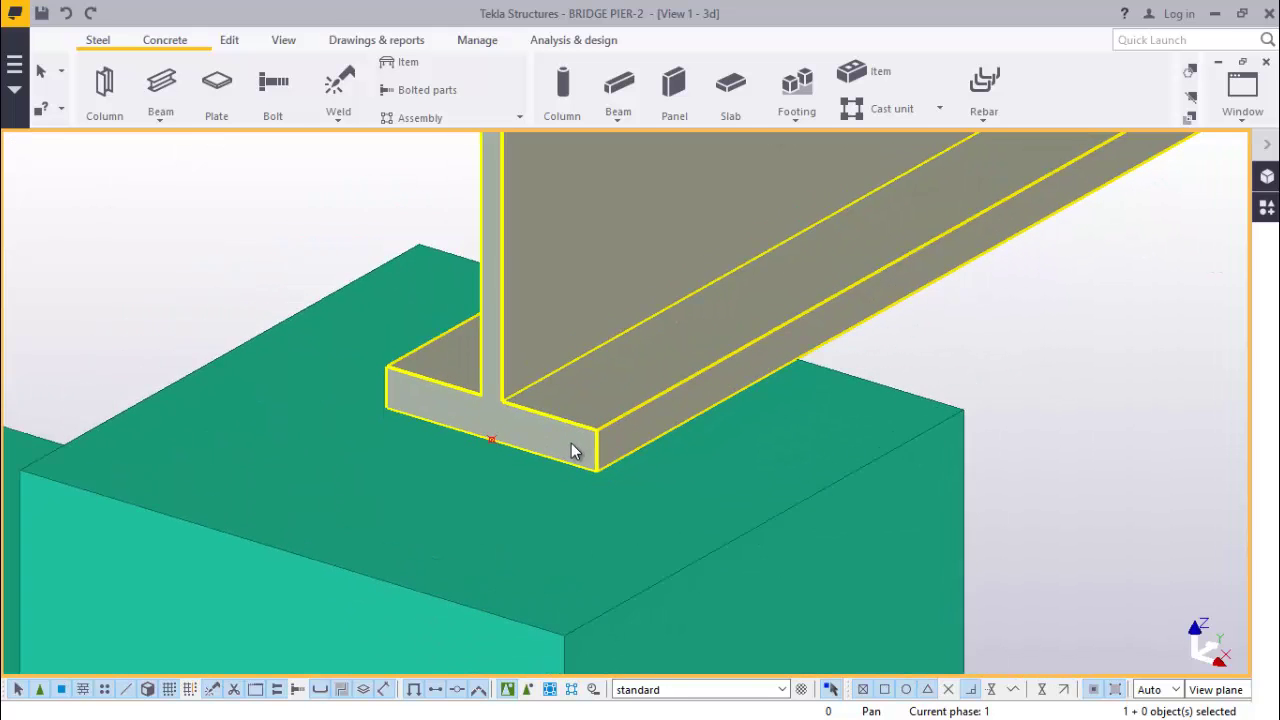
pyautogui.scroll(2, 590, 450)
pyautogui.scroll(1, 591, 450)
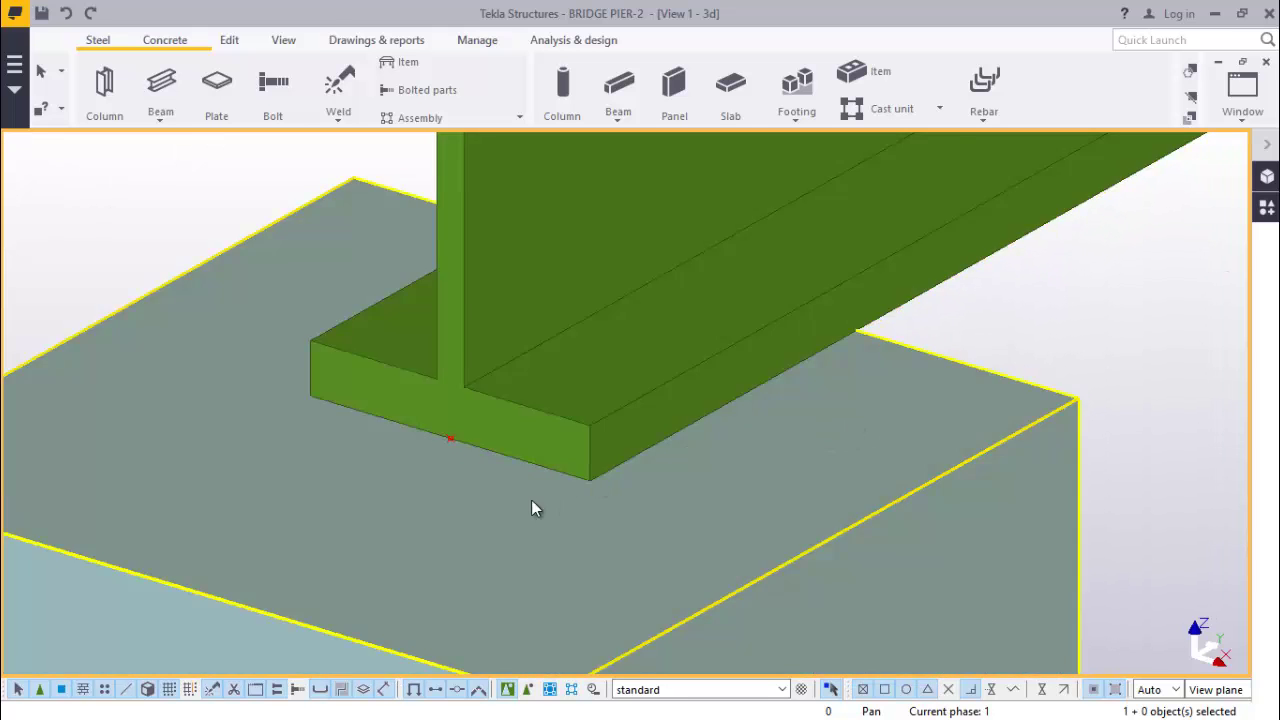
pyautogui.scroll(-1, 586, 428)
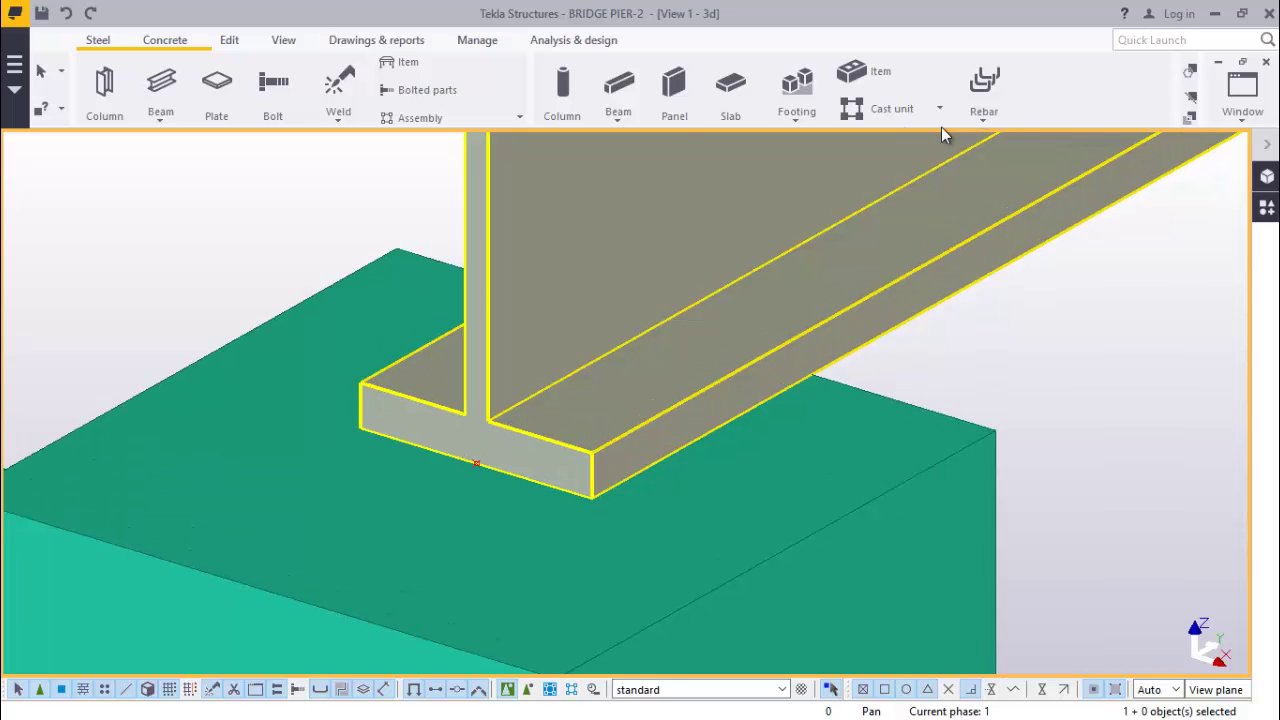
# Start adding construction points at any position from the point creation options.
pyautogui.click(233, 45)
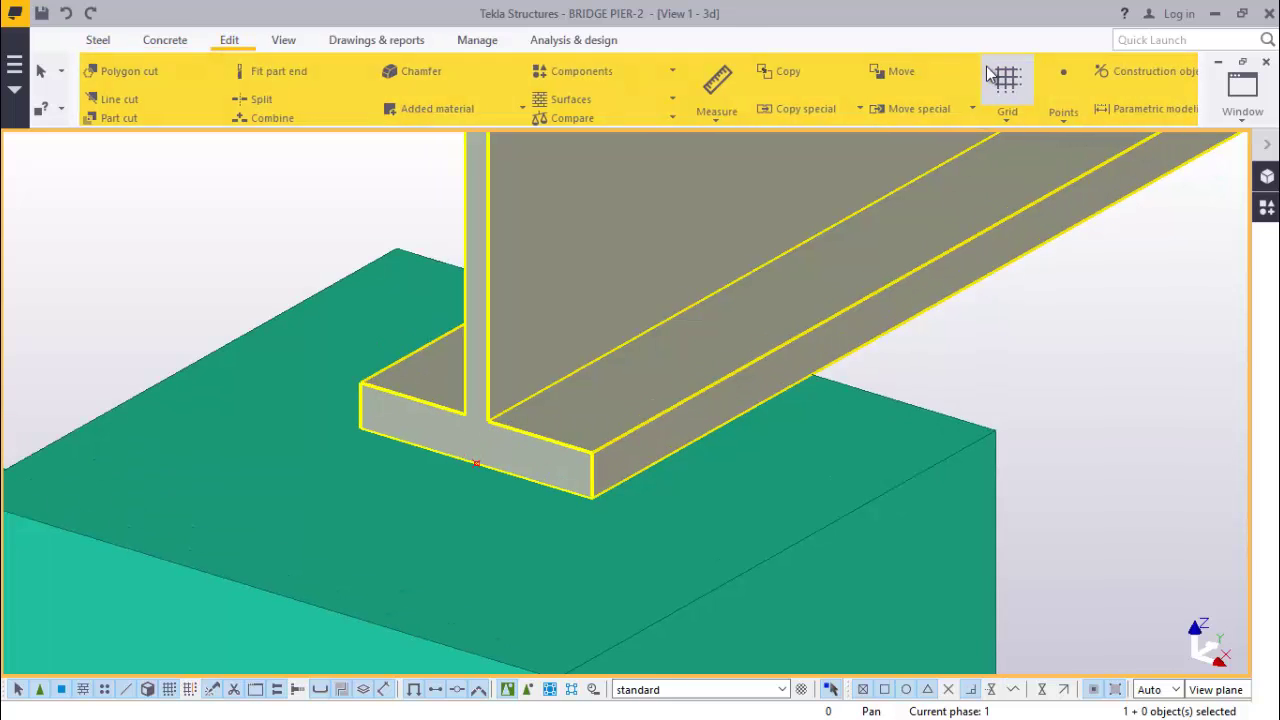
pyautogui.click(1062, 124)
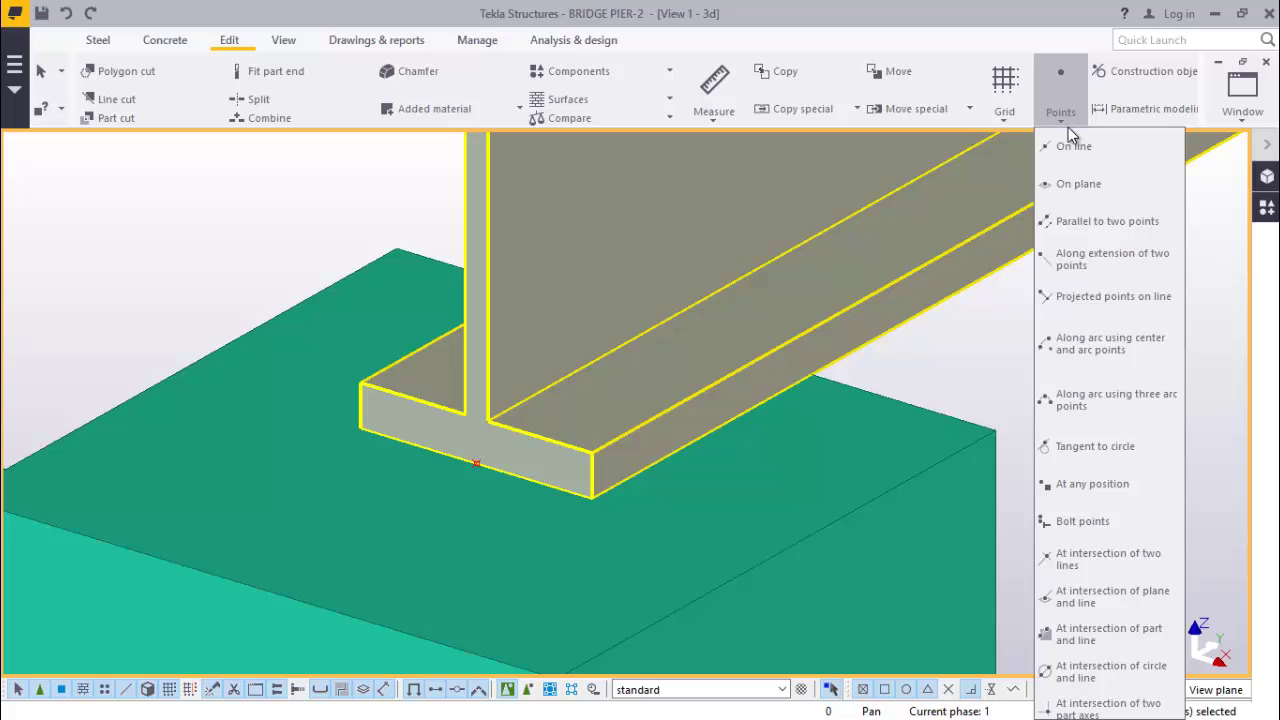
pyautogui.click(1105, 490)
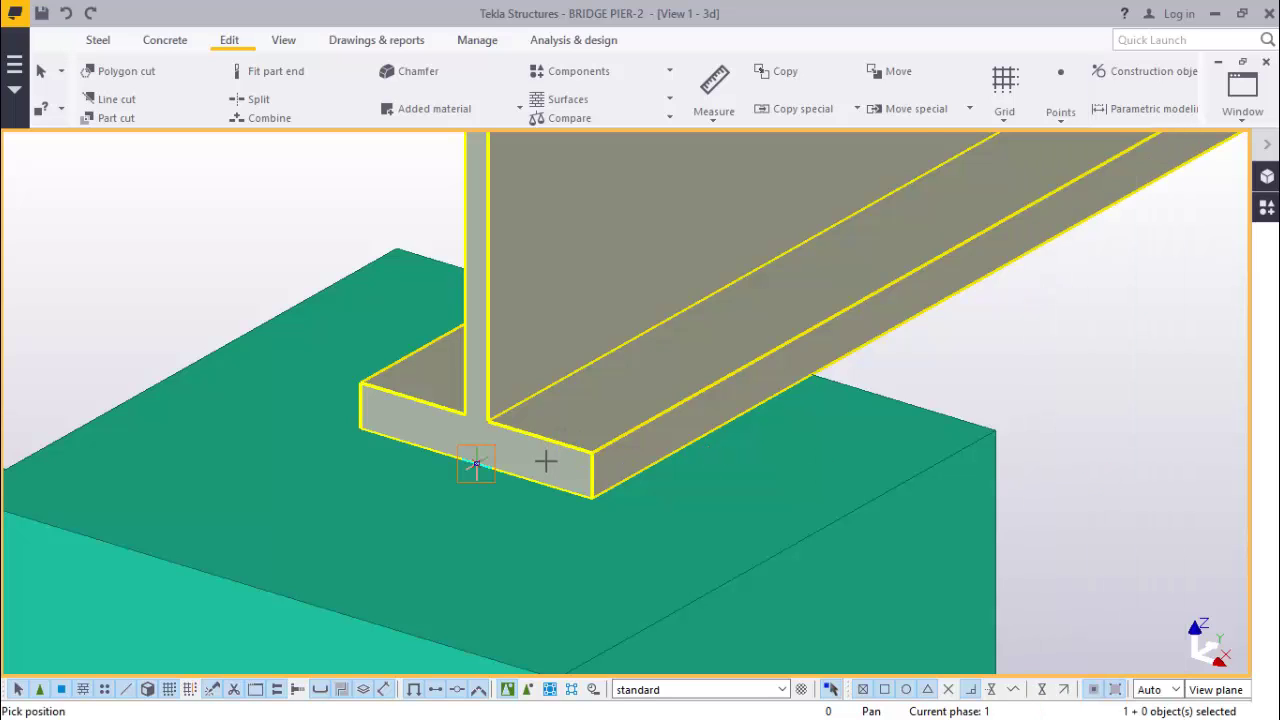
pyautogui.scroll(1, 591, 508)
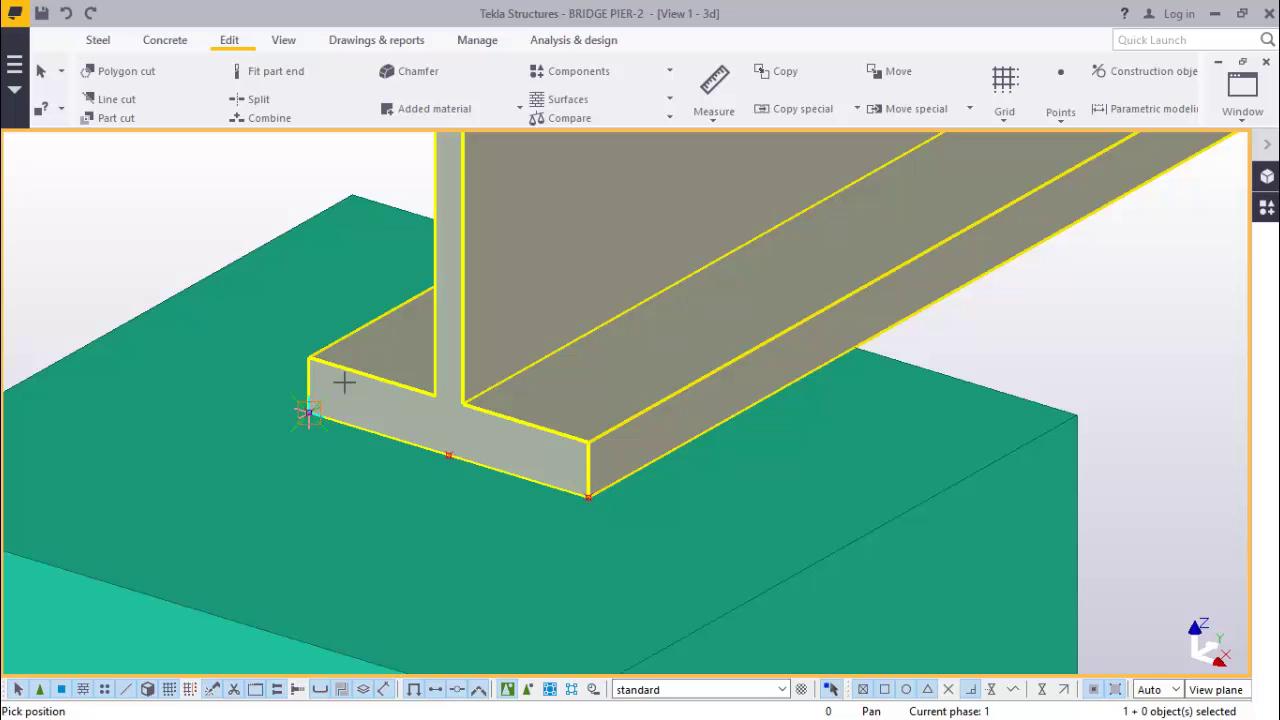
# End point picking and postpone the Windows hard disk warning with 'Ask me again later'.
pyautogui.rightClick(130, 264)
pyautogui.click(177, 282)
pyautogui.scroll(1, 537, 466)
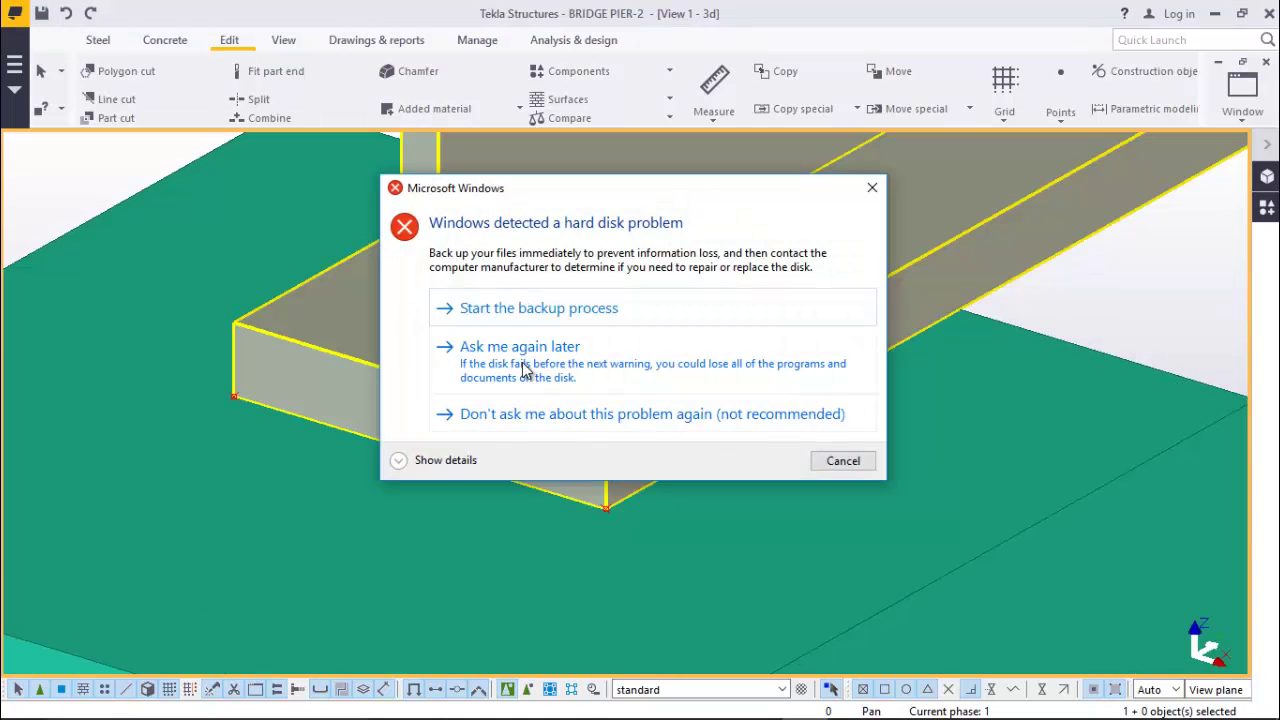
pyautogui.click(519, 358)
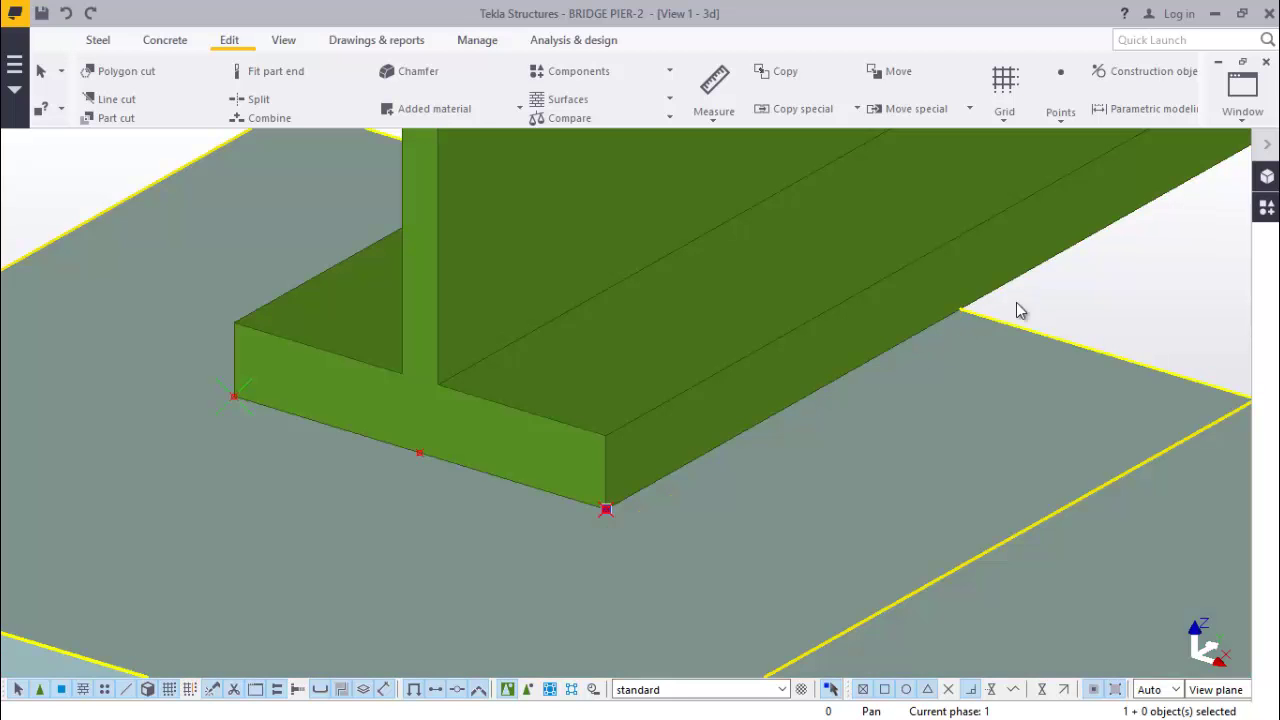
# Copy the beam-corner construction point 70 beyond the flange corner.
pyautogui.rightClick(1092, 288)
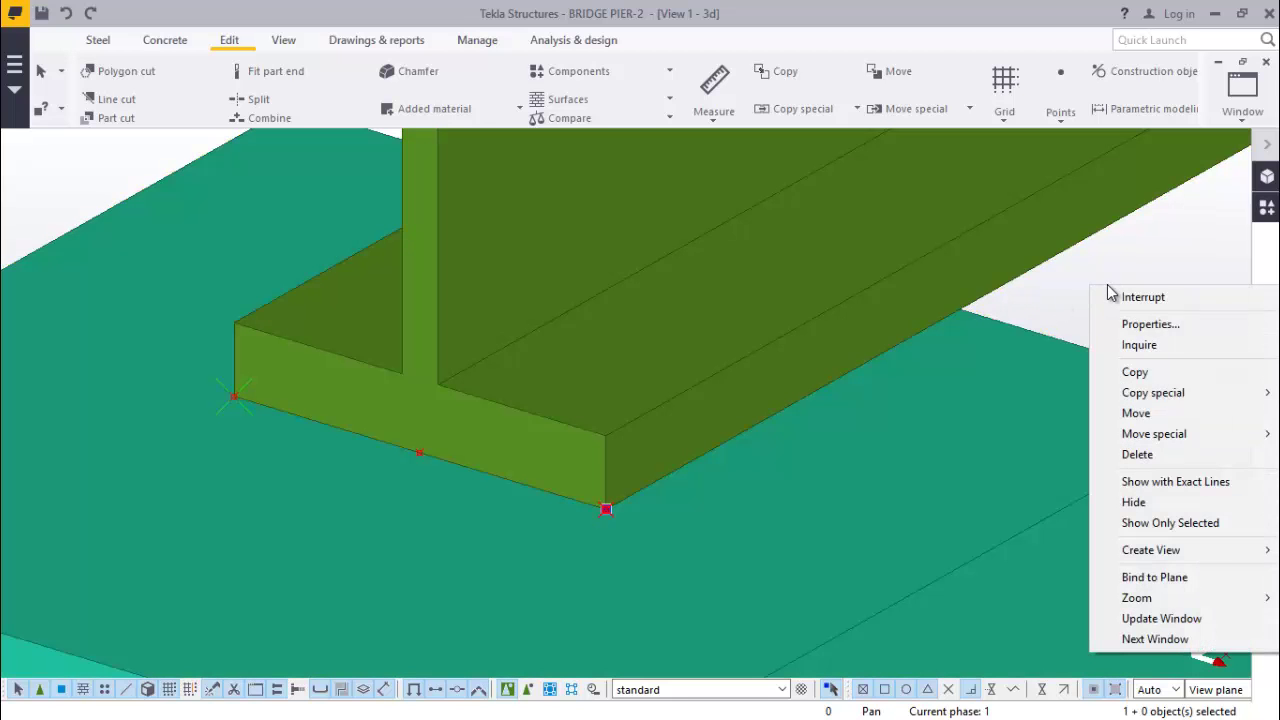
pyautogui.click(1159, 371)
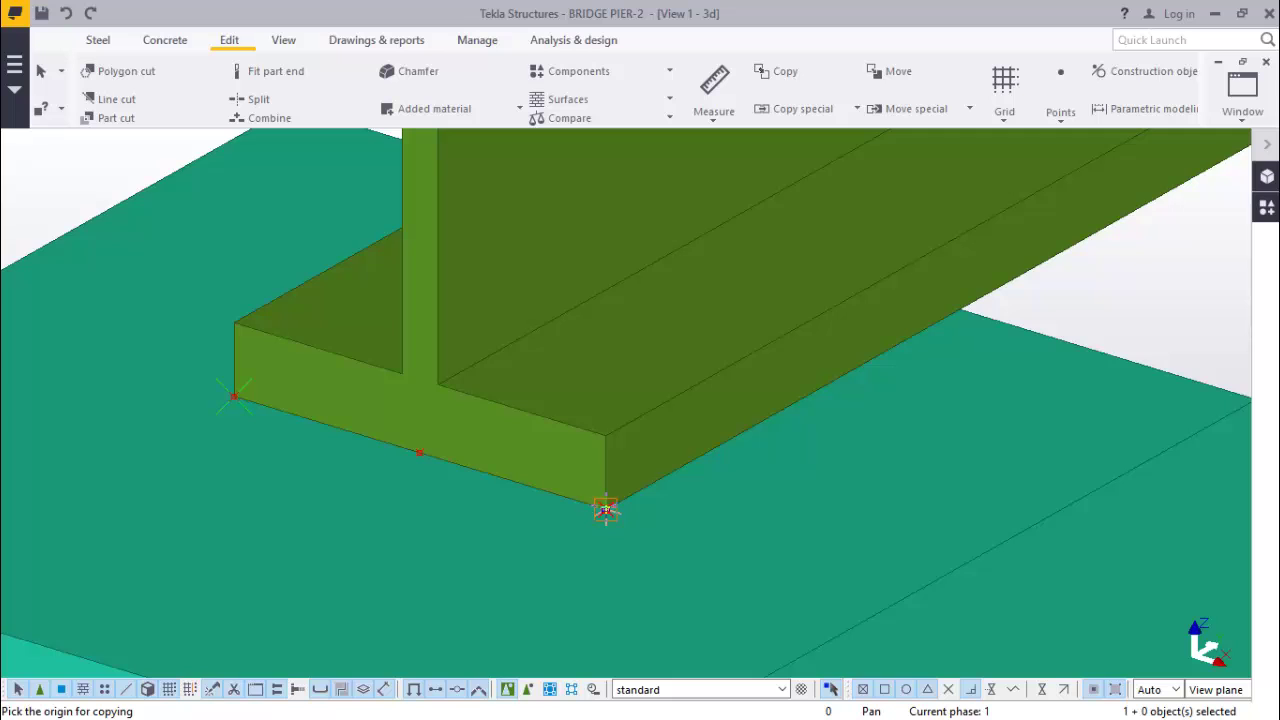
pyautogui.scroll(-4, 660, 495)
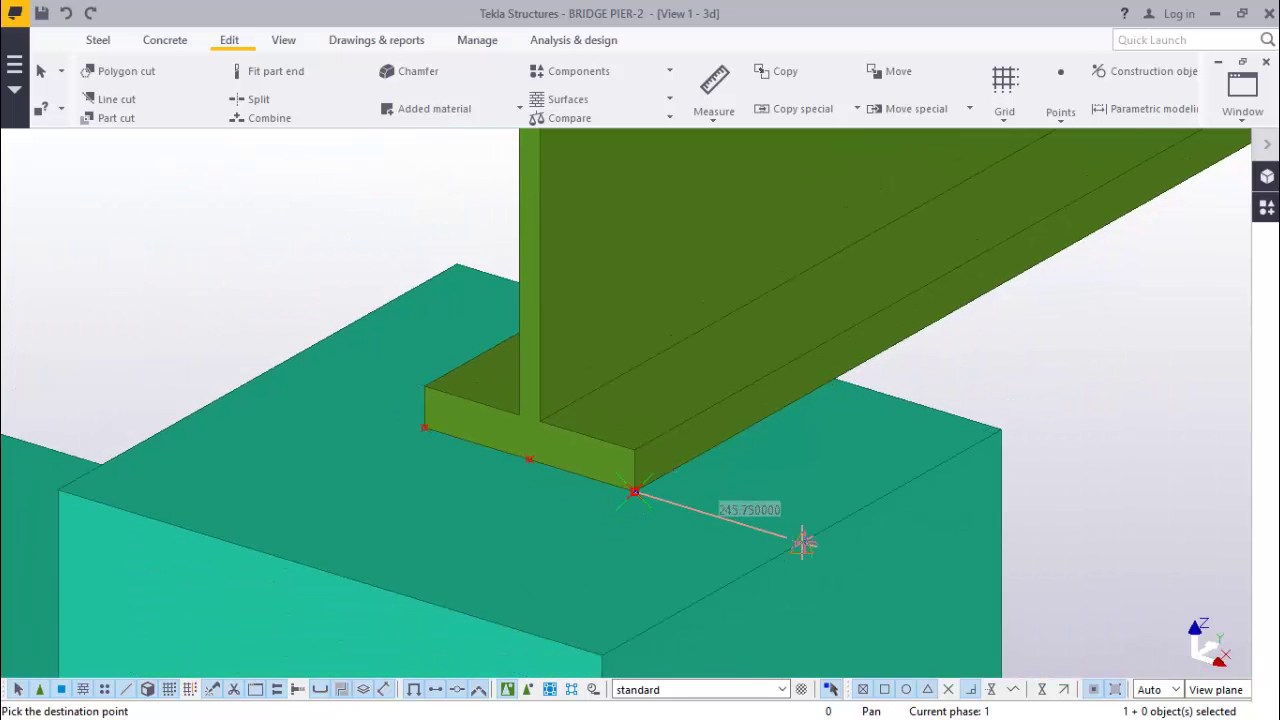
pyautogui.write('70')
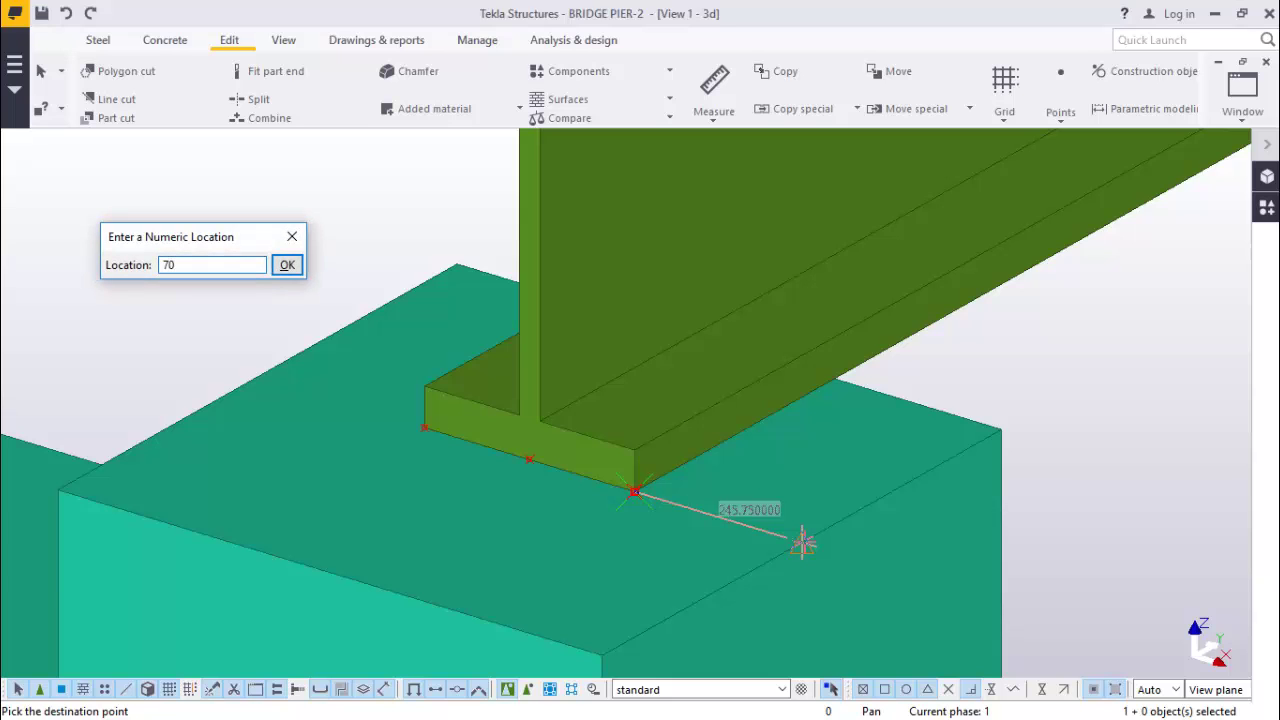
pyautogui.press('Return')
pyautogui.rightClick(1074, 352)
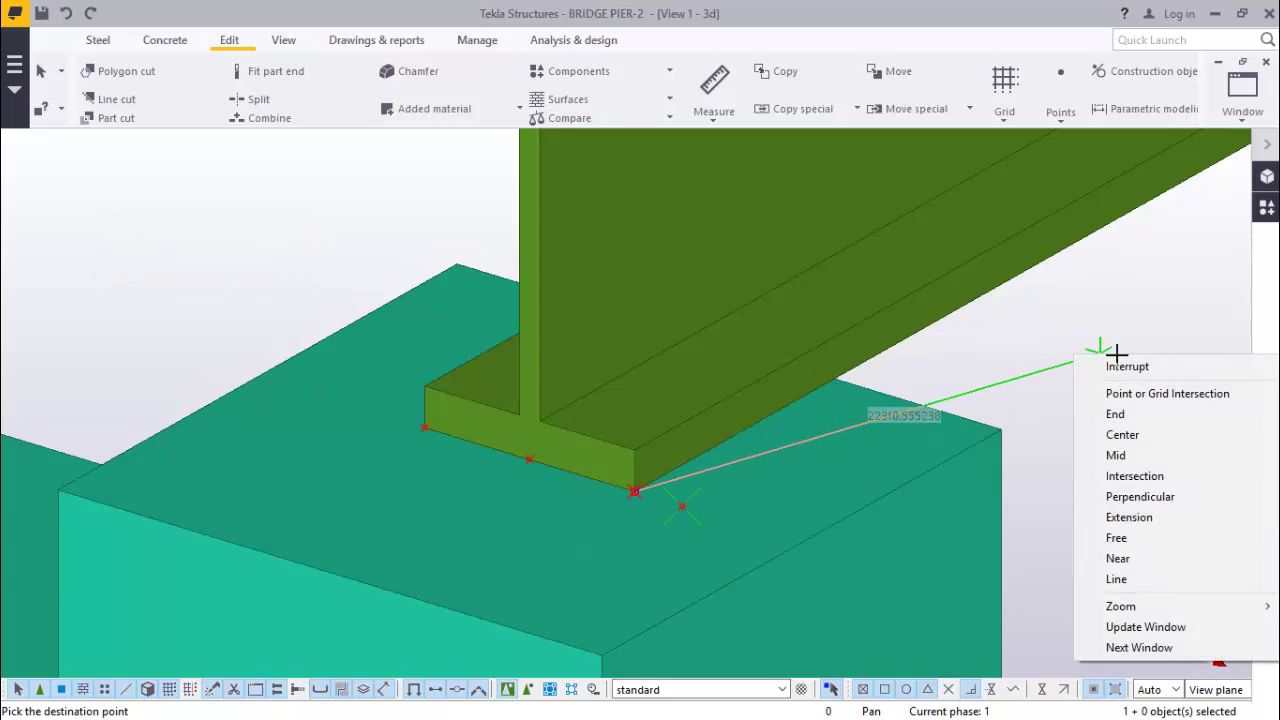
pyautogui.click(1123, 362)
# Copy the new point to just beyond the flange's opposite bottom corner.
pyautogui.scroll(1, 484, 407)
pyautogui.scroll(1, 486, 407)
pyautogui.click(445, 482)
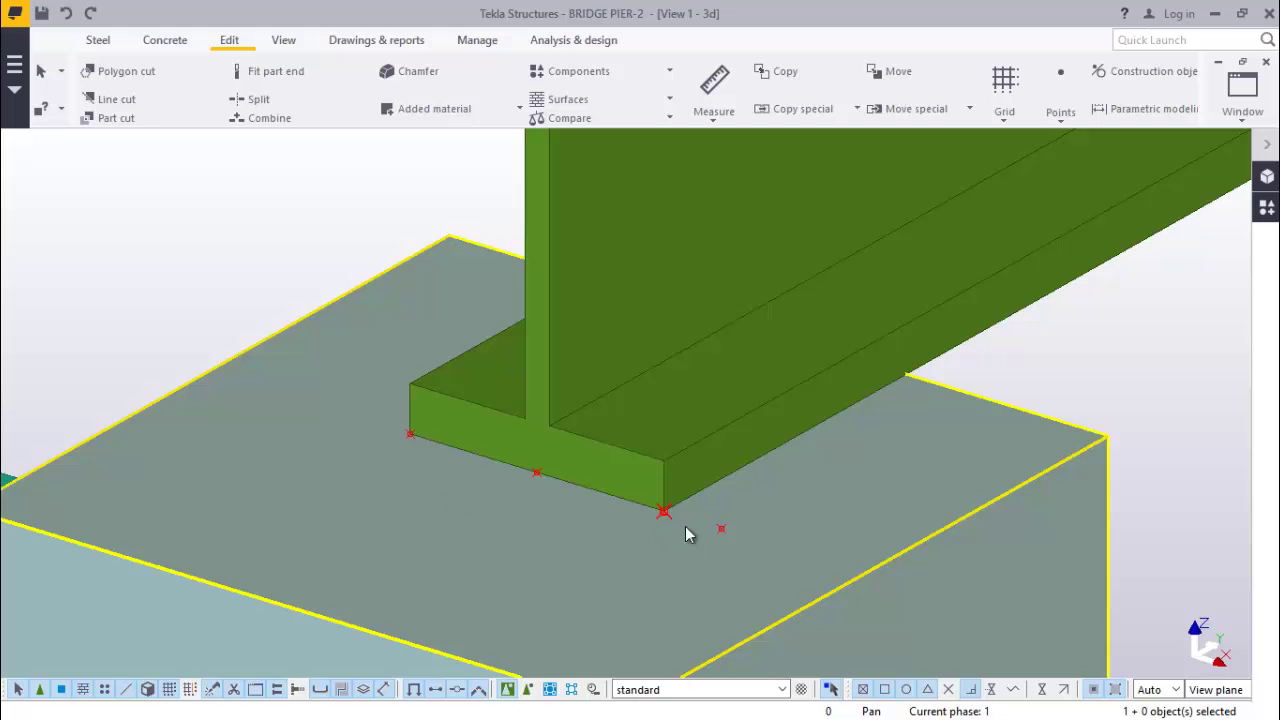
pyautogui.scroll(1, 672, 518)
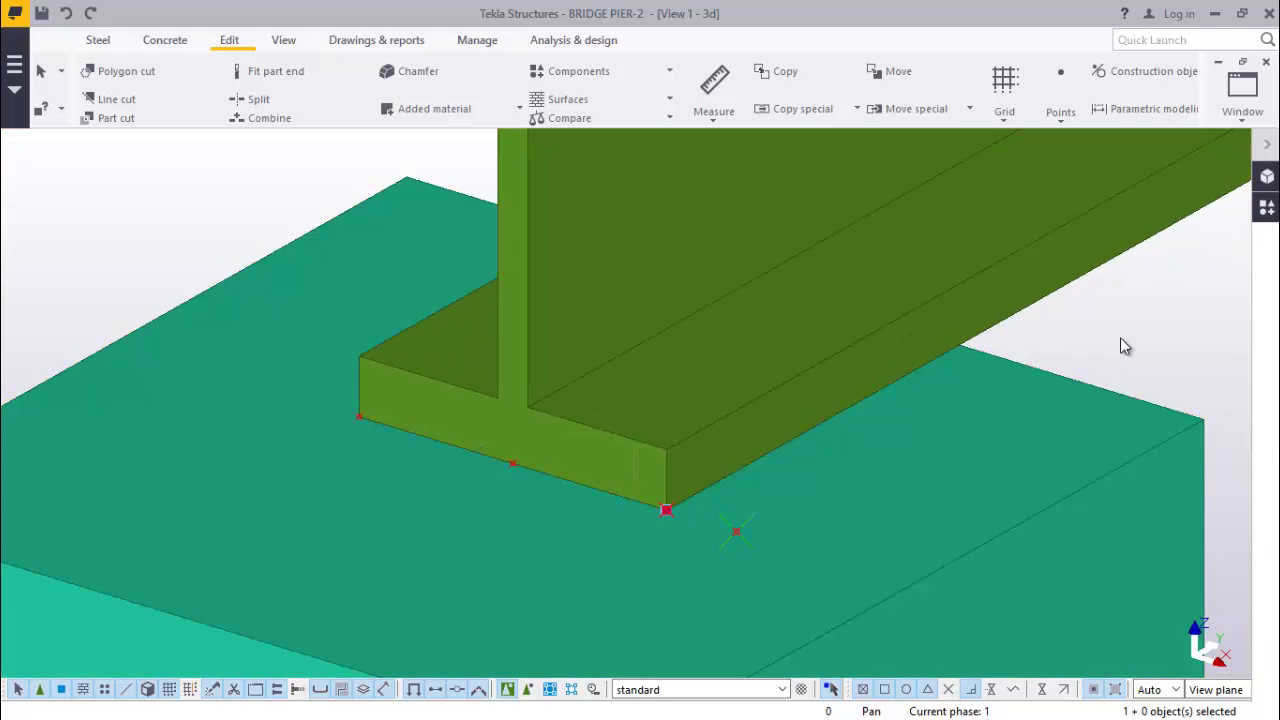
pyautogui.rightClick(1122, 340)
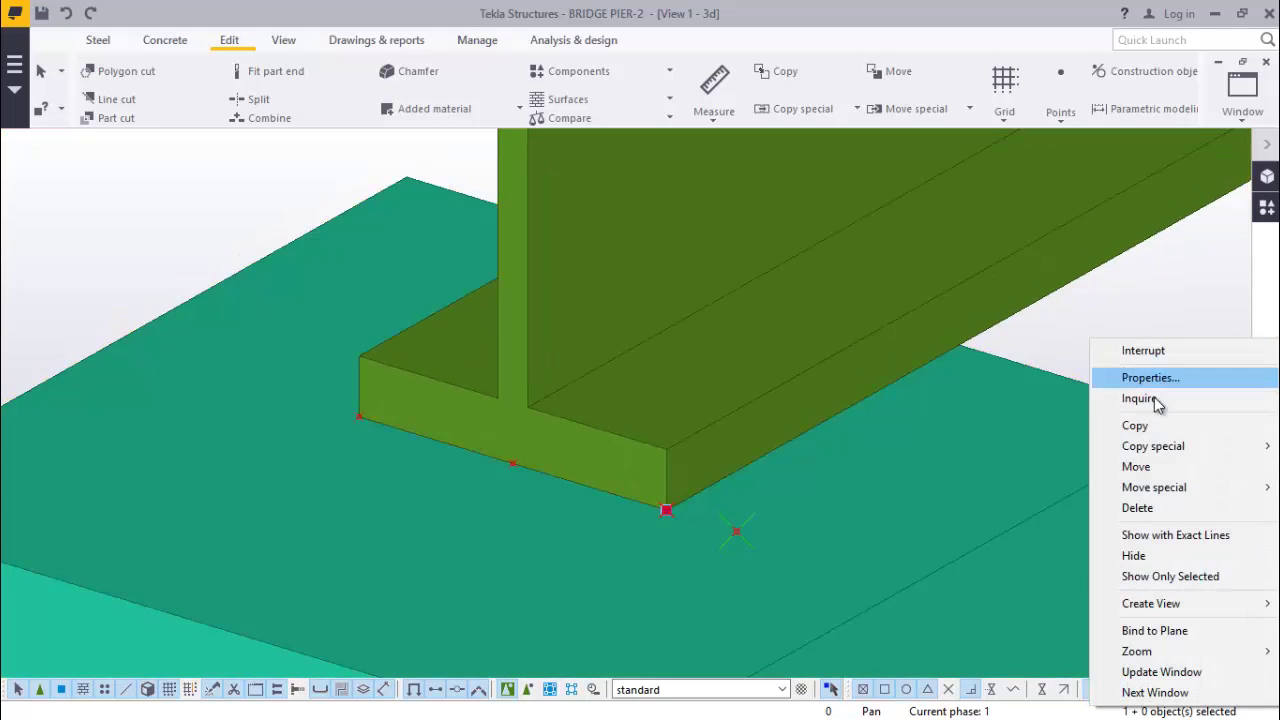
pyautogui.click(1154, 425)
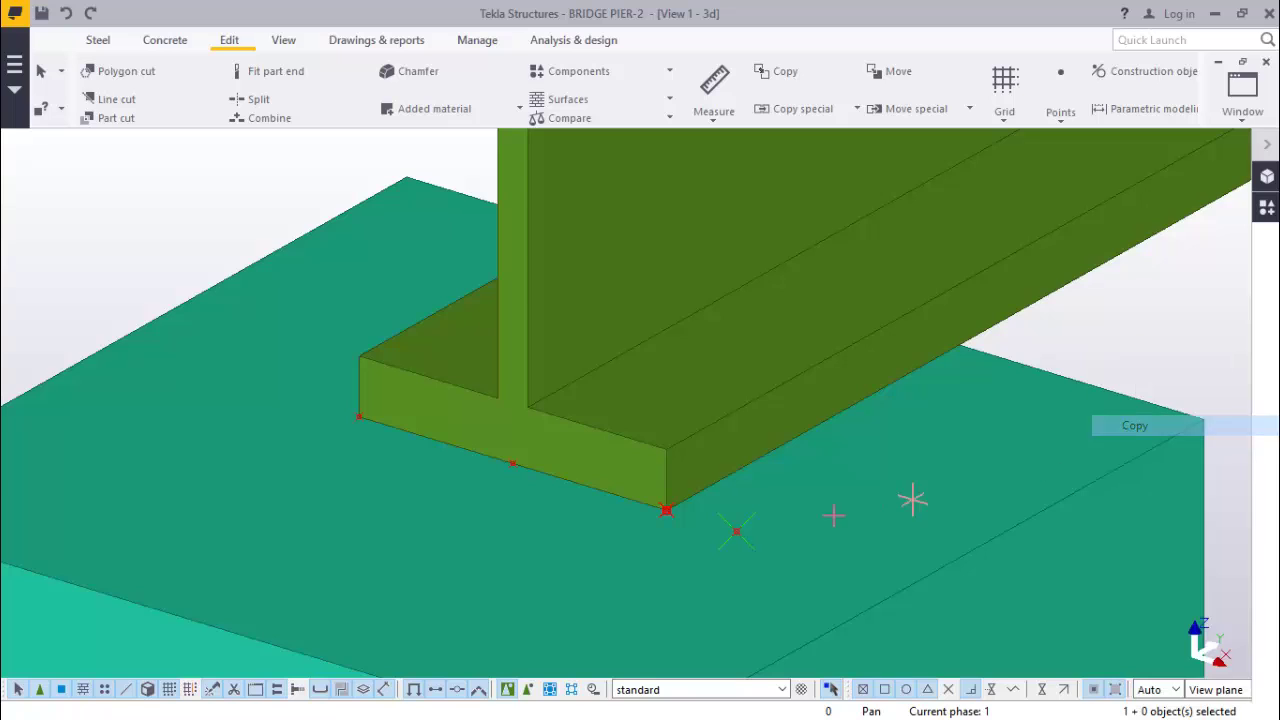
pyautogui.click(736, 530)
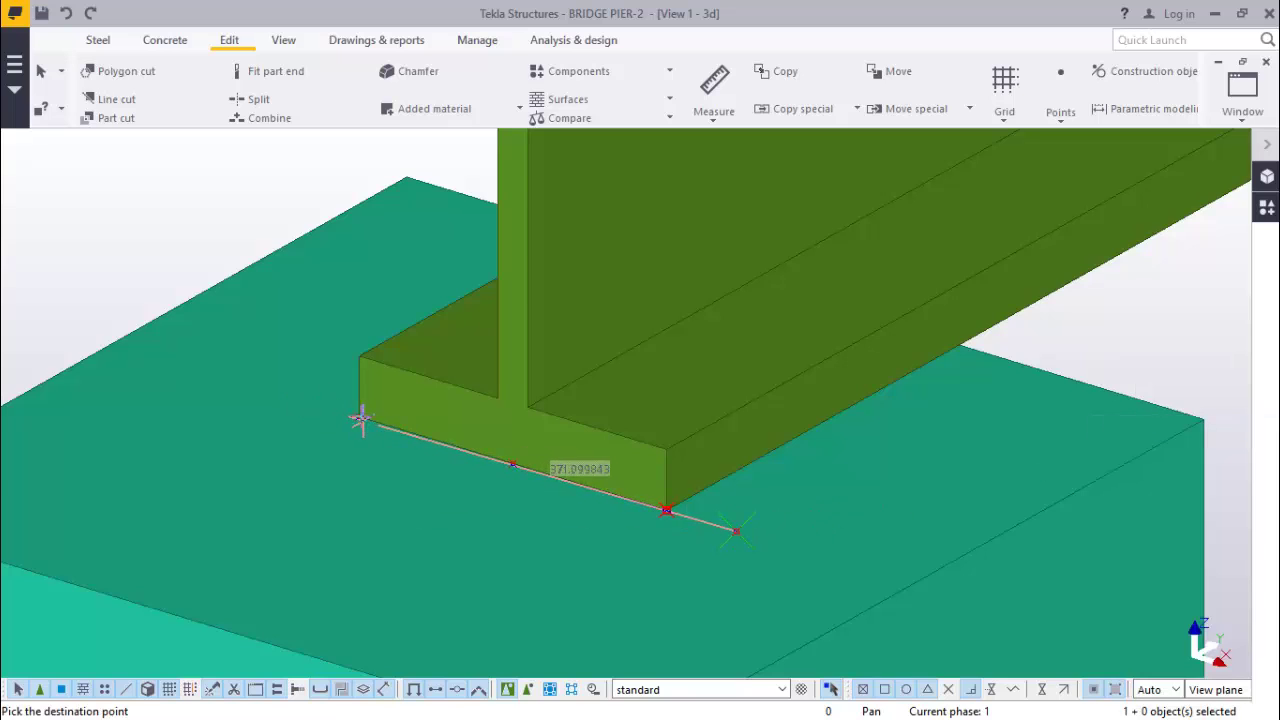
pyautogui.rightClick(1086, 306)
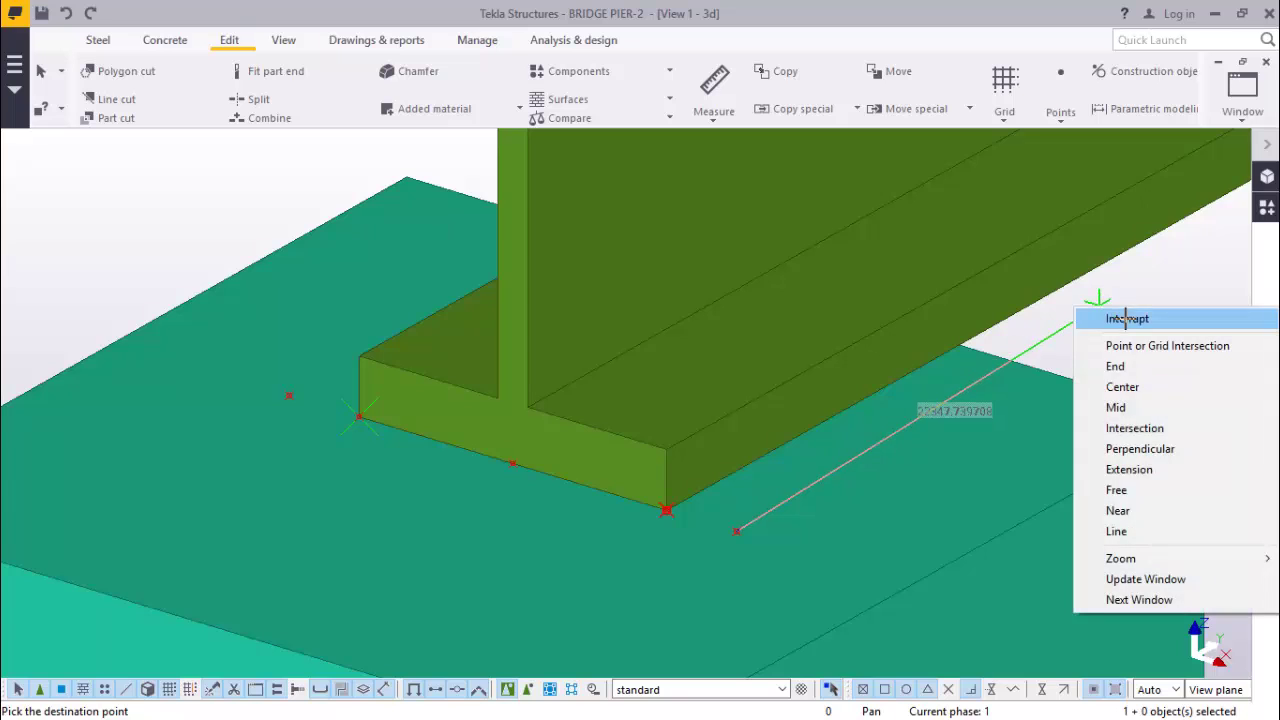
pyautogui.click(1105, 317)
# Select the two offset points on either side of the beam.
pyautogui.scroll(-1, 510, 453)
pyautogui.scroll(-1, 411, 438)
pyautogui.scroll(1, 371, 414)
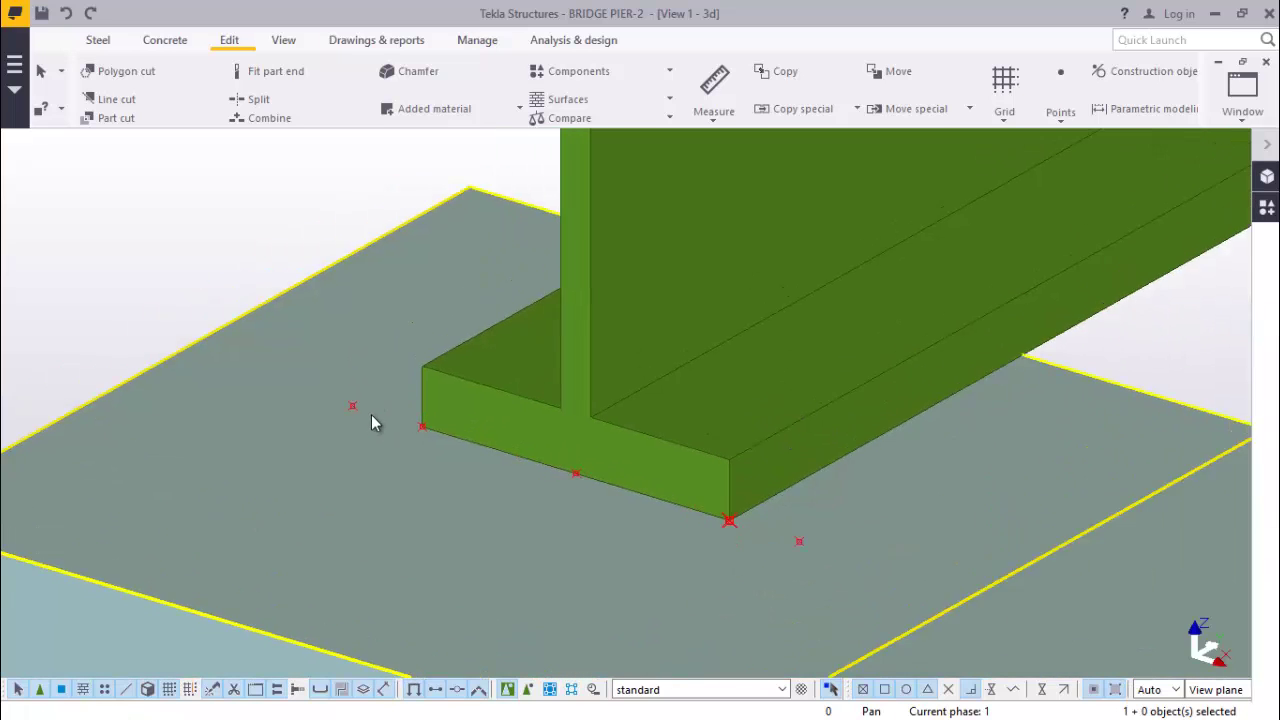
pyautogui.scroll(-2, 420, 409)
pyautogui.scroll(3, 610, 460)
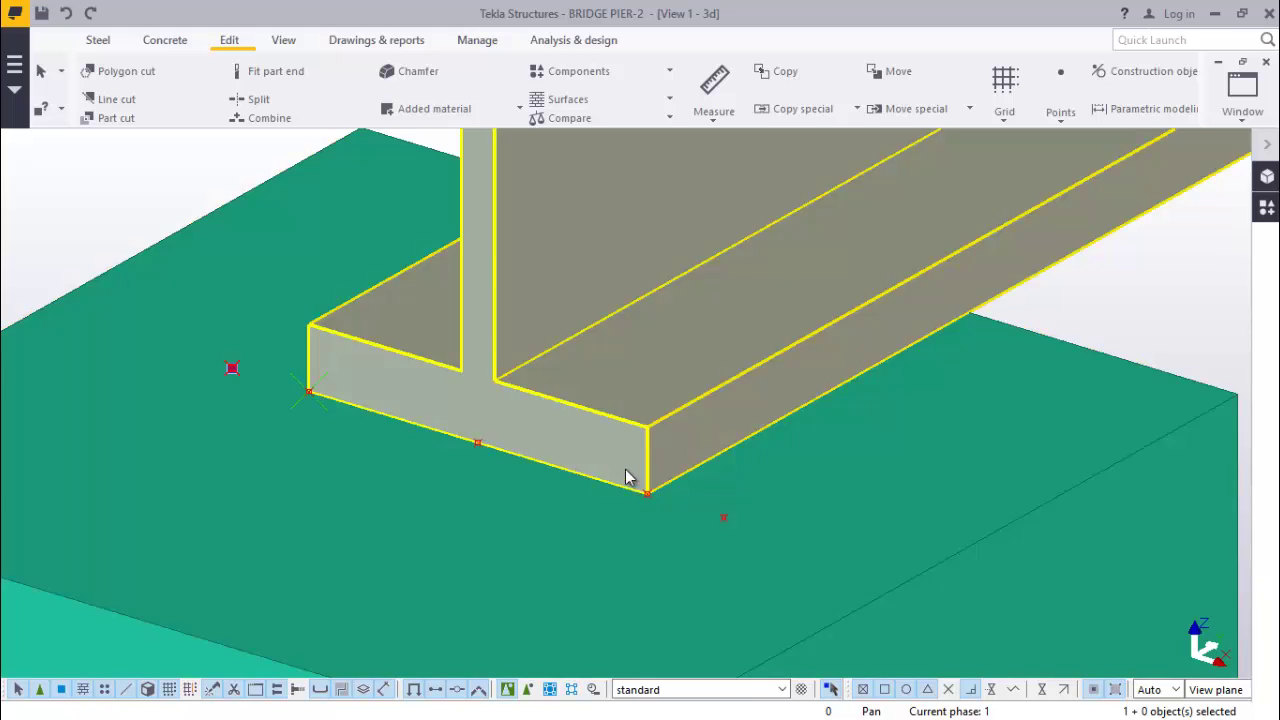
pyautogui.click(688, 507)
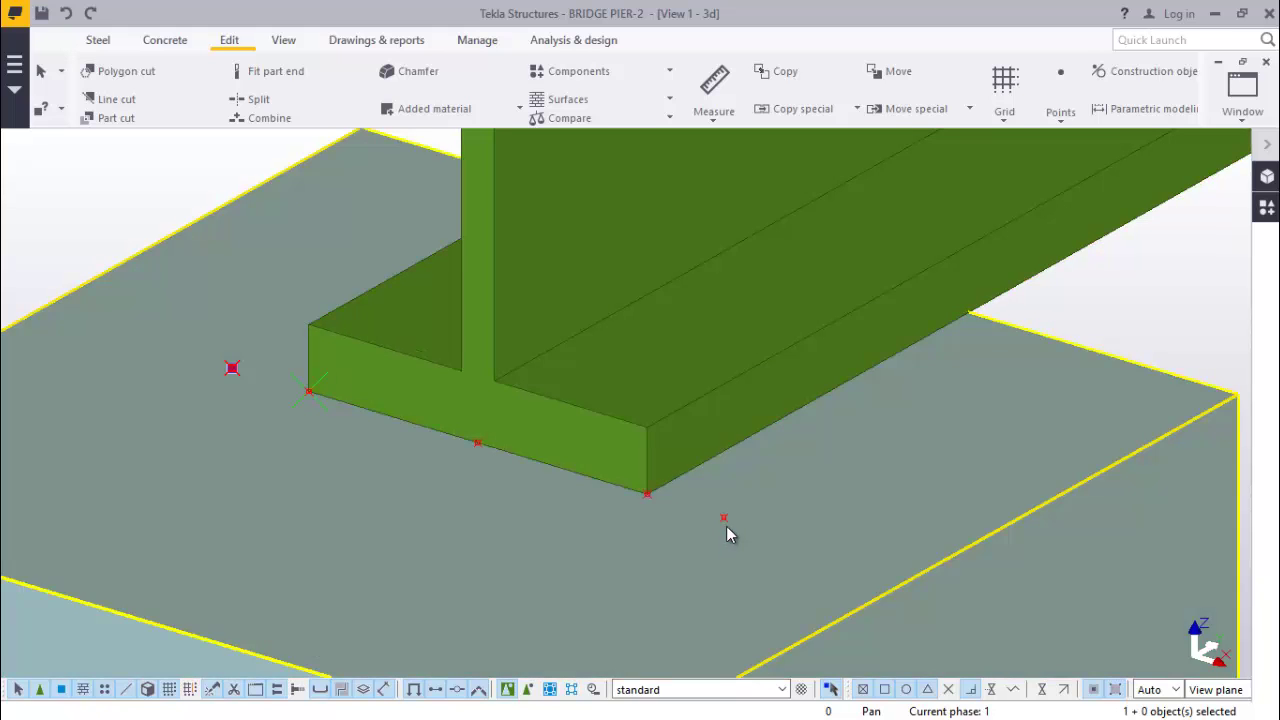
pyautogui.keyDown('shift'); pyautogui.click(724, 517); pyautogui.keyUp('shift')
# Copy both selected points 300 along the beam.
pyautogui.scroll(-2, 510, 515)
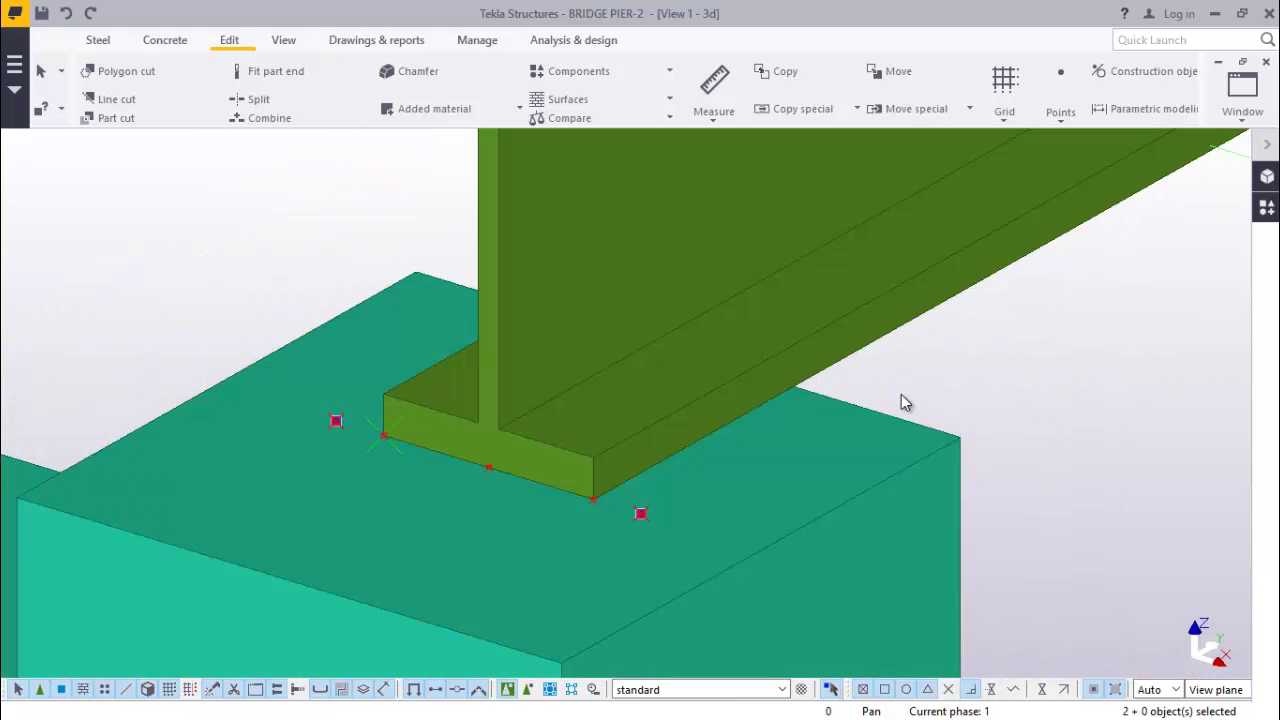
pyautogui.rightClick(1003, 352)
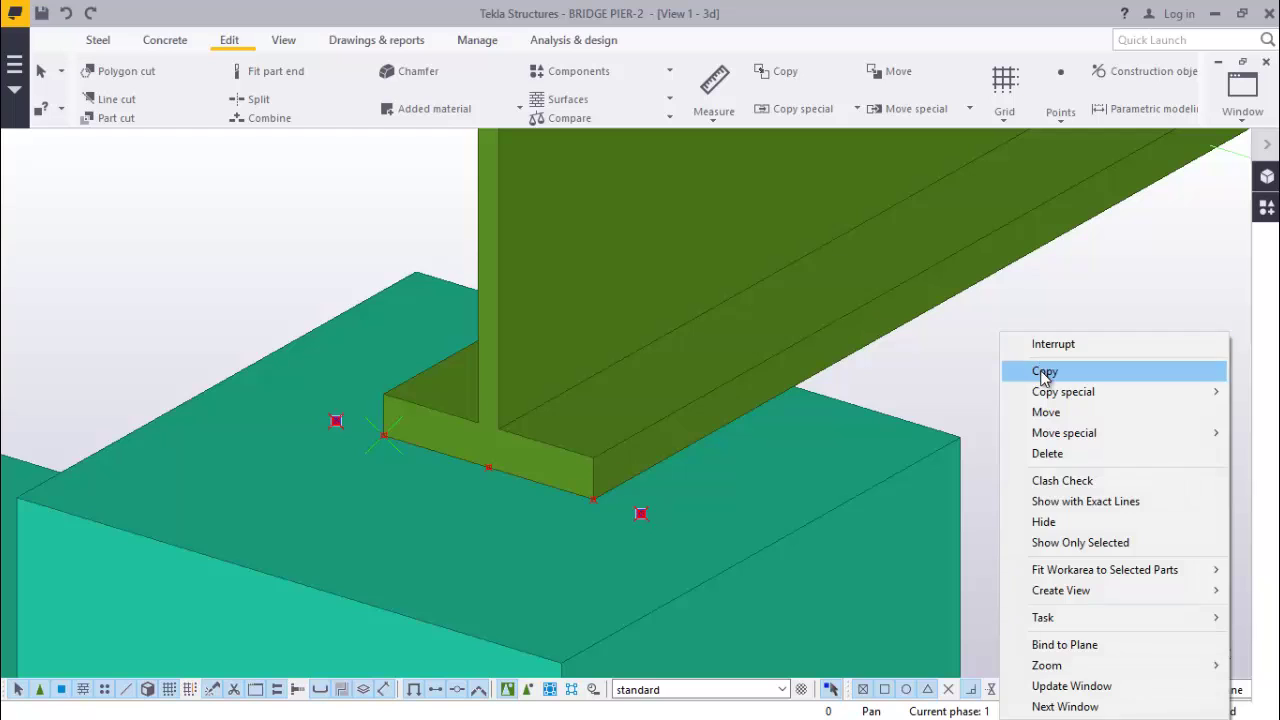
pyautogui.click(1043, 372)
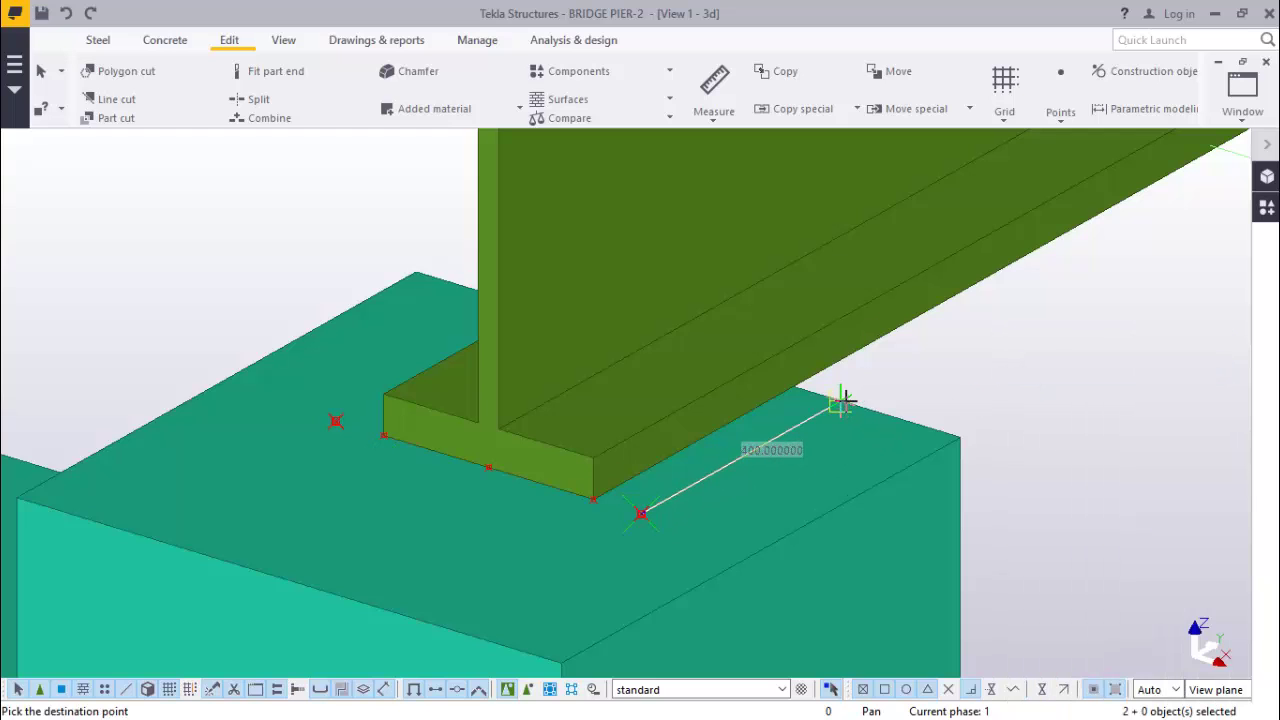
pyautogui.write('300')
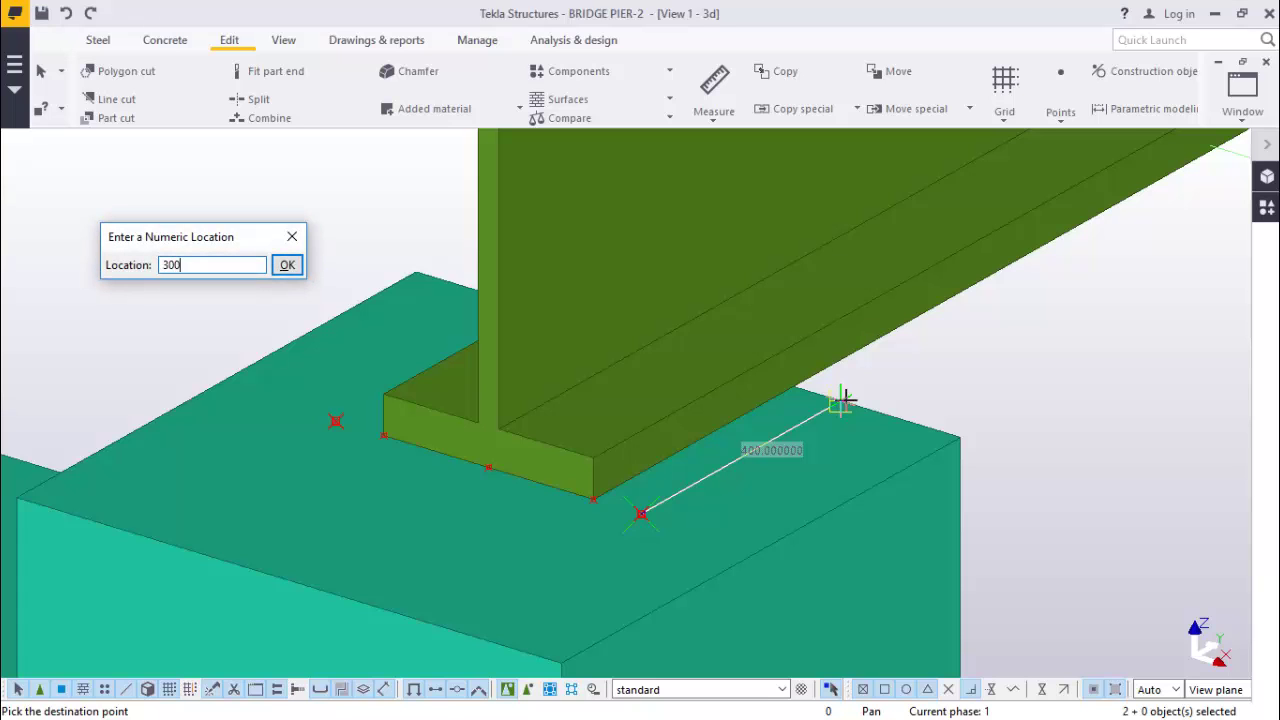
pyautogui.press('Return')
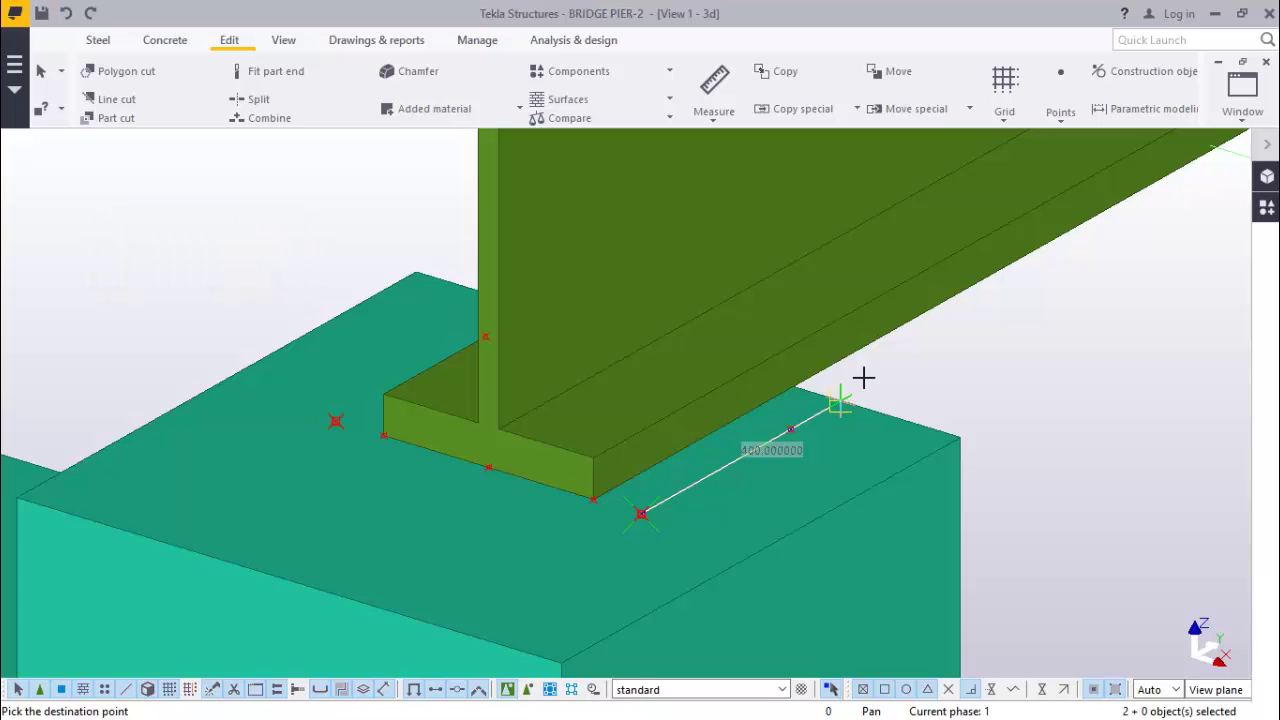
pyautogui.rightClick(982, 337)
pyautogui.click(1036, 348)
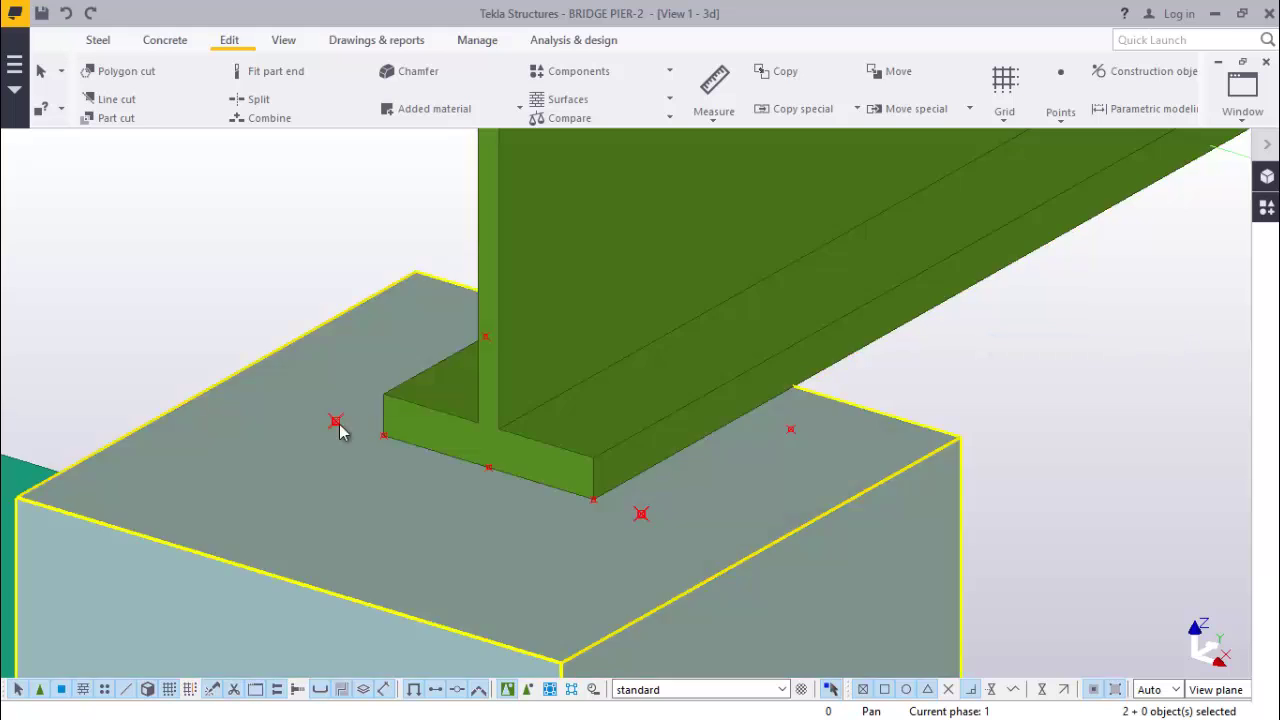
# Select the two front points and copy them forward around the flange end.
pyautogui.scroll(2, 330, 428)
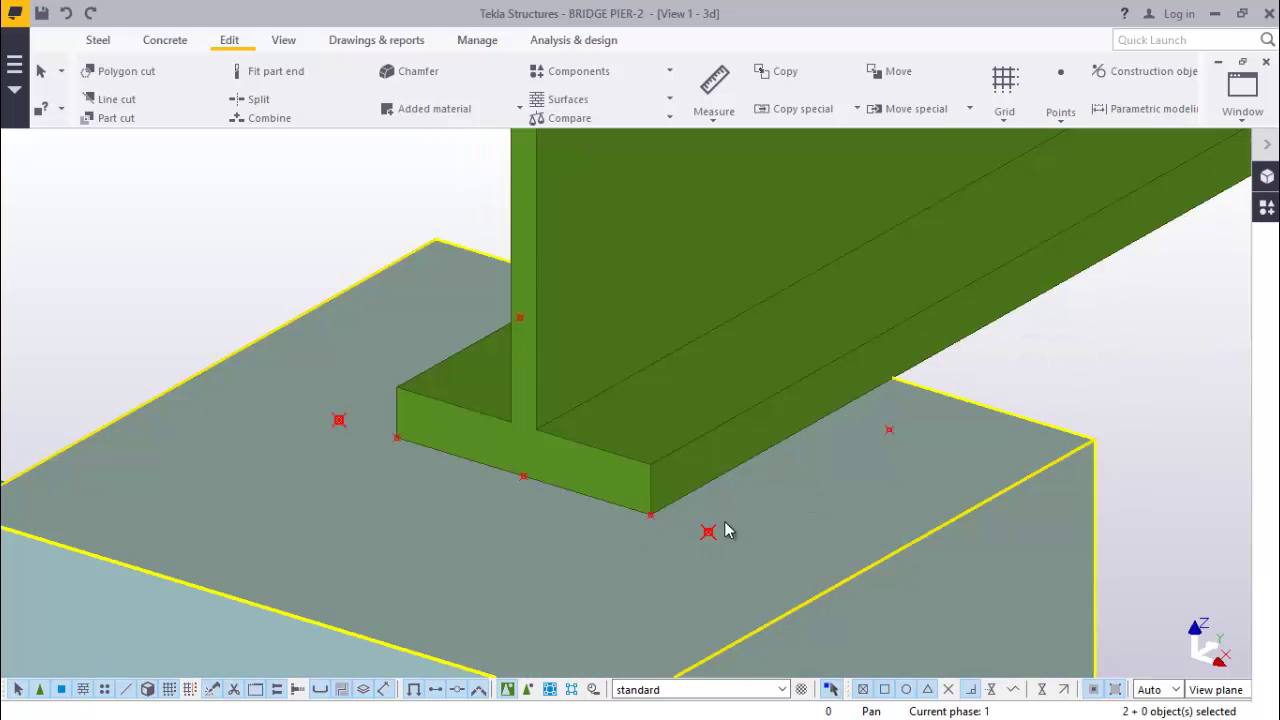
pyautogui.click(712, 536)
pyautogui.click(709, 534)
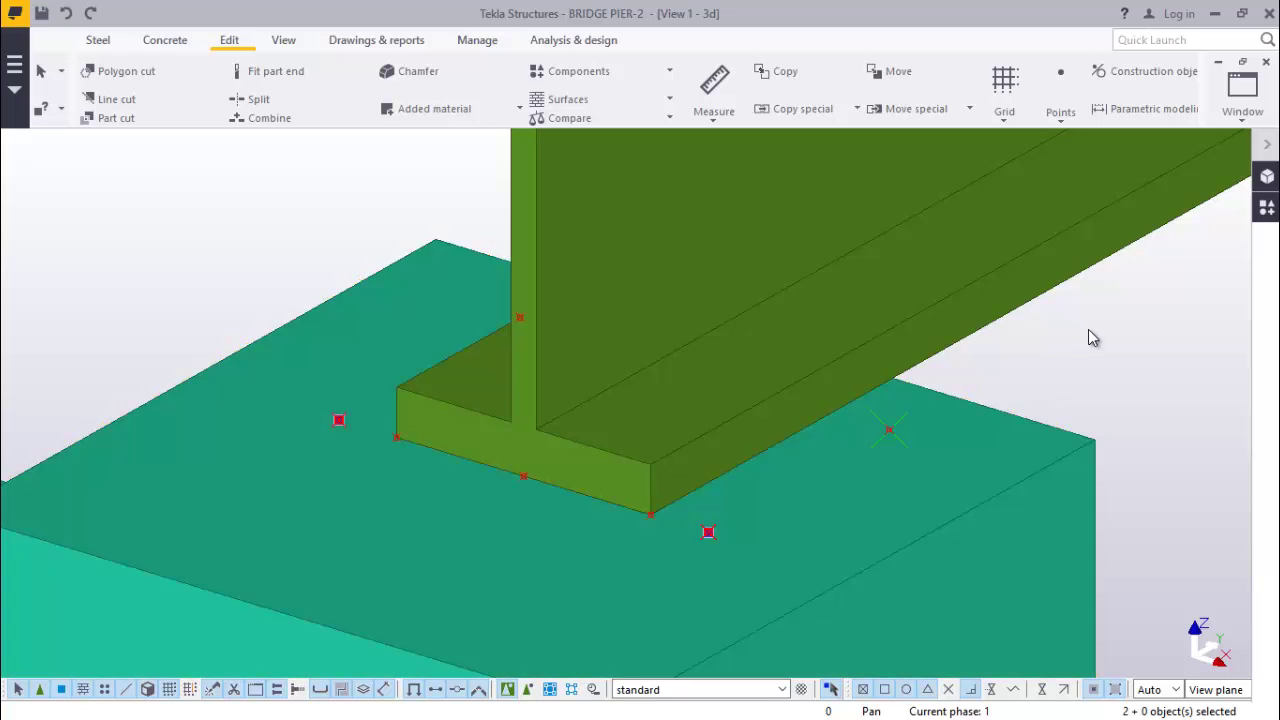
pyautogui.rightClick(1091, 336)
pyautogui.click(1110, 366)
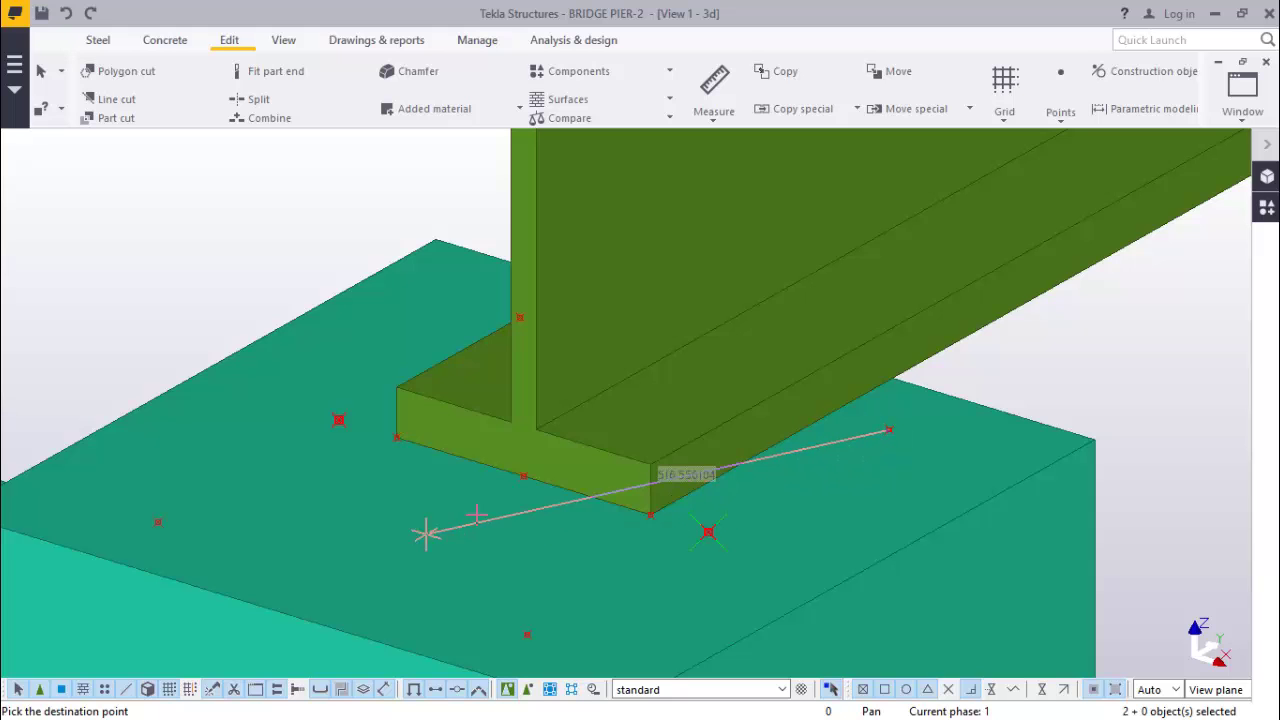
pyautogui.rightClick(500, 506)
pyautogui.click(540, 204)
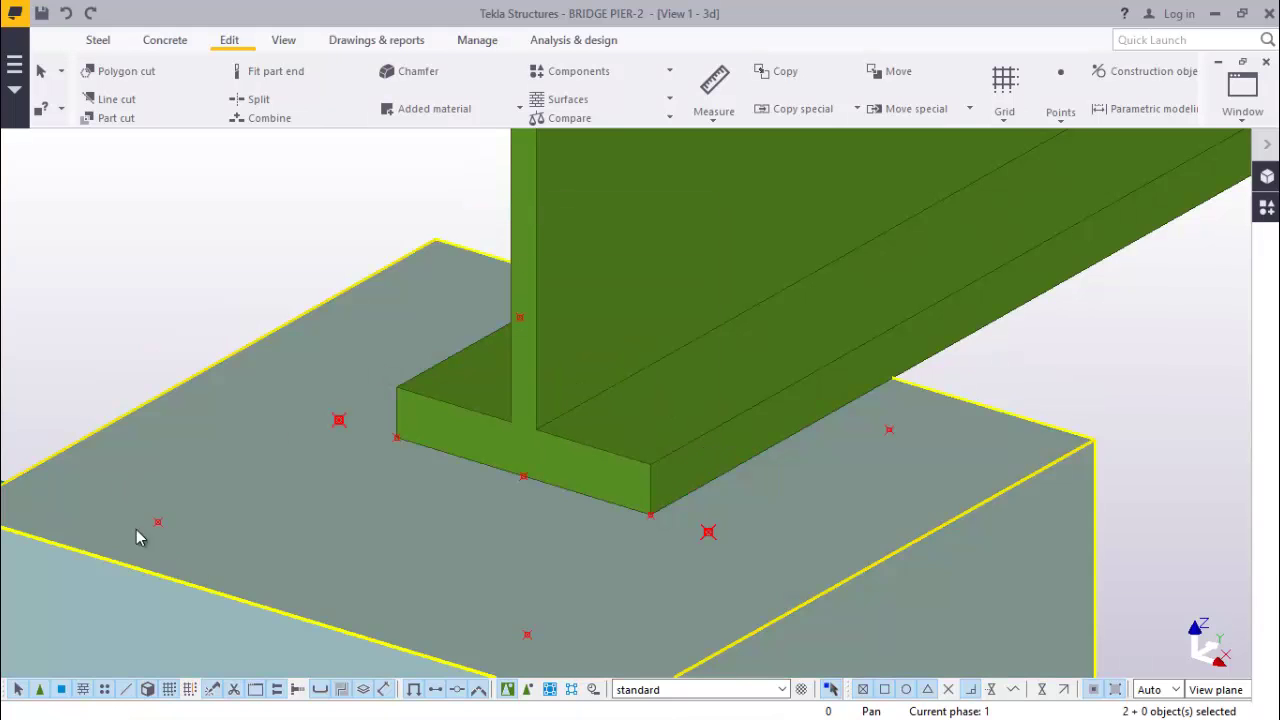
pyautogui.scroll(-3, 566, 394)
pyautogui.scroll(2, 548, 530)
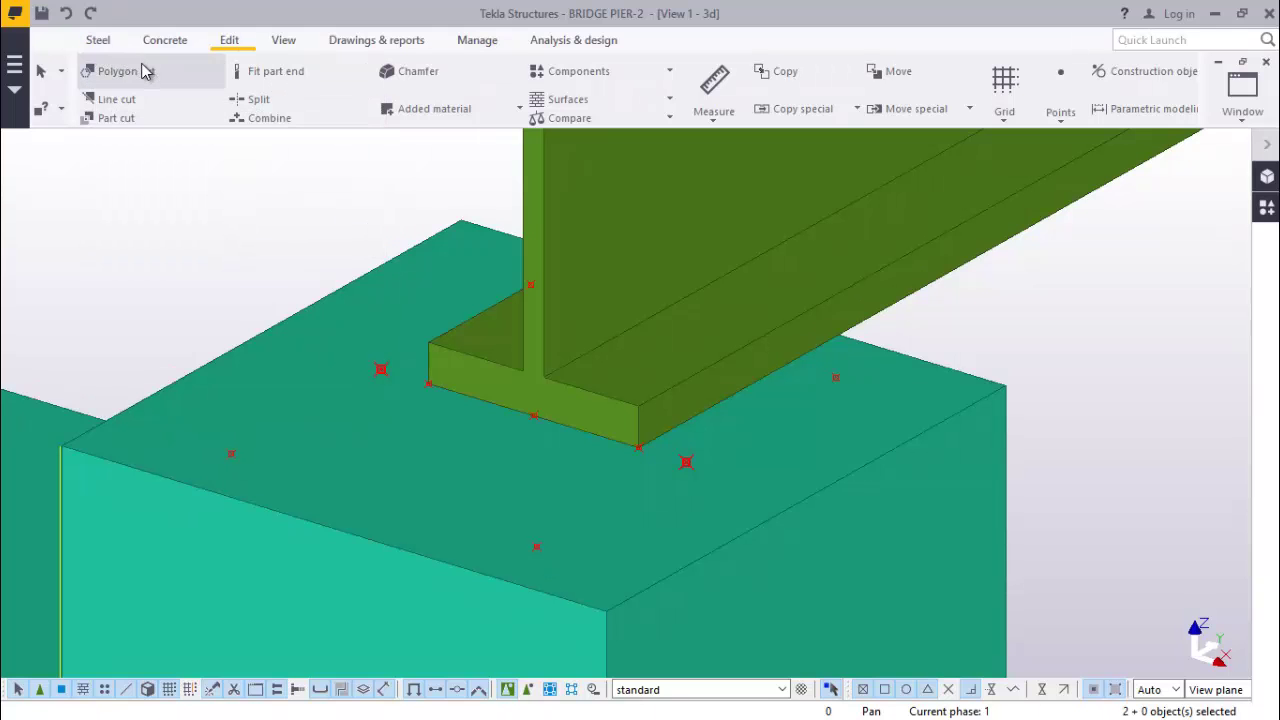
# Start a contour plate and place its first two corners on the laid-out points.
pyautogui.click(102, 41)
pyautogui.click(214, 118)
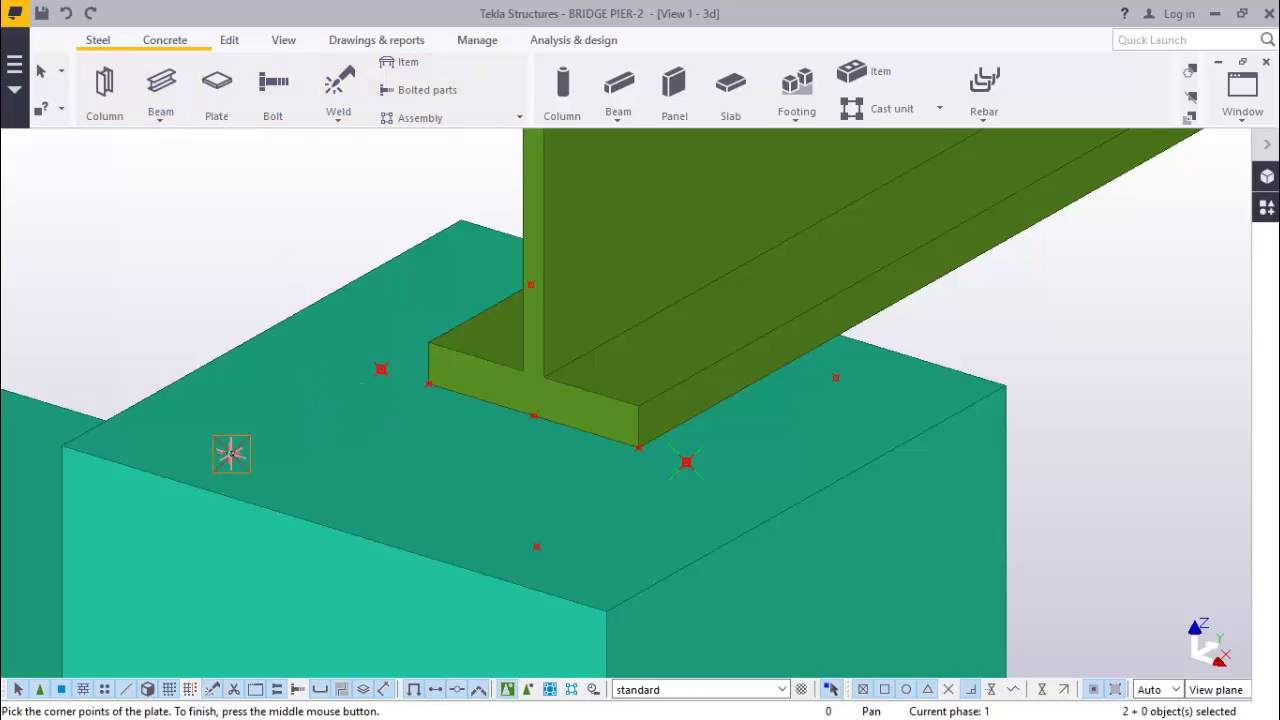
pyautogui.click(231, 455)
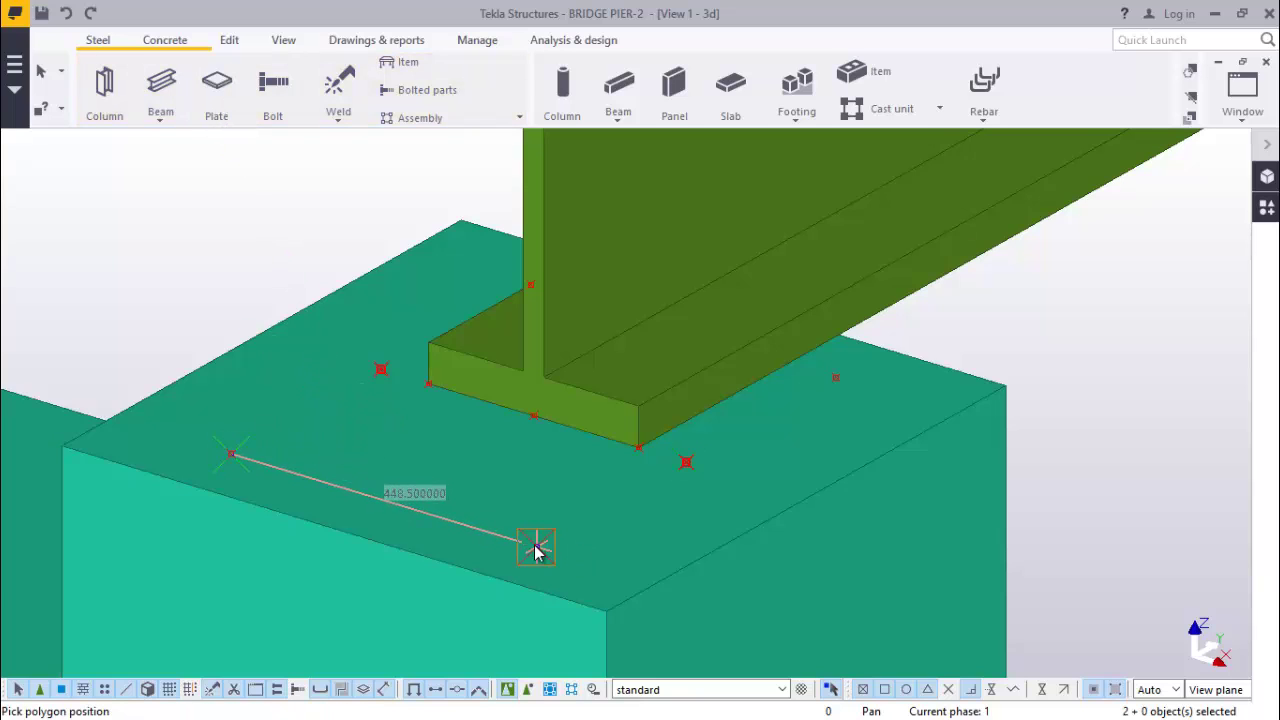
pyautogui.click(537, 546)
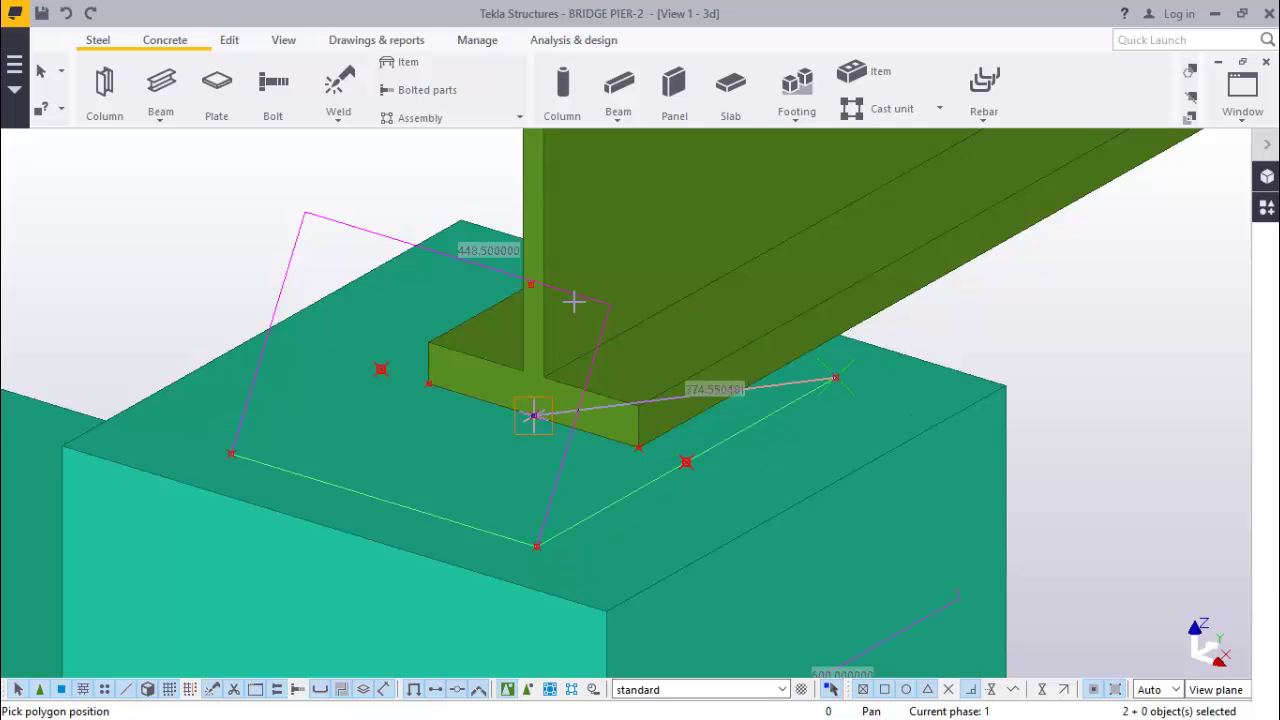
pyautogui.scroll(3, 535, 285)
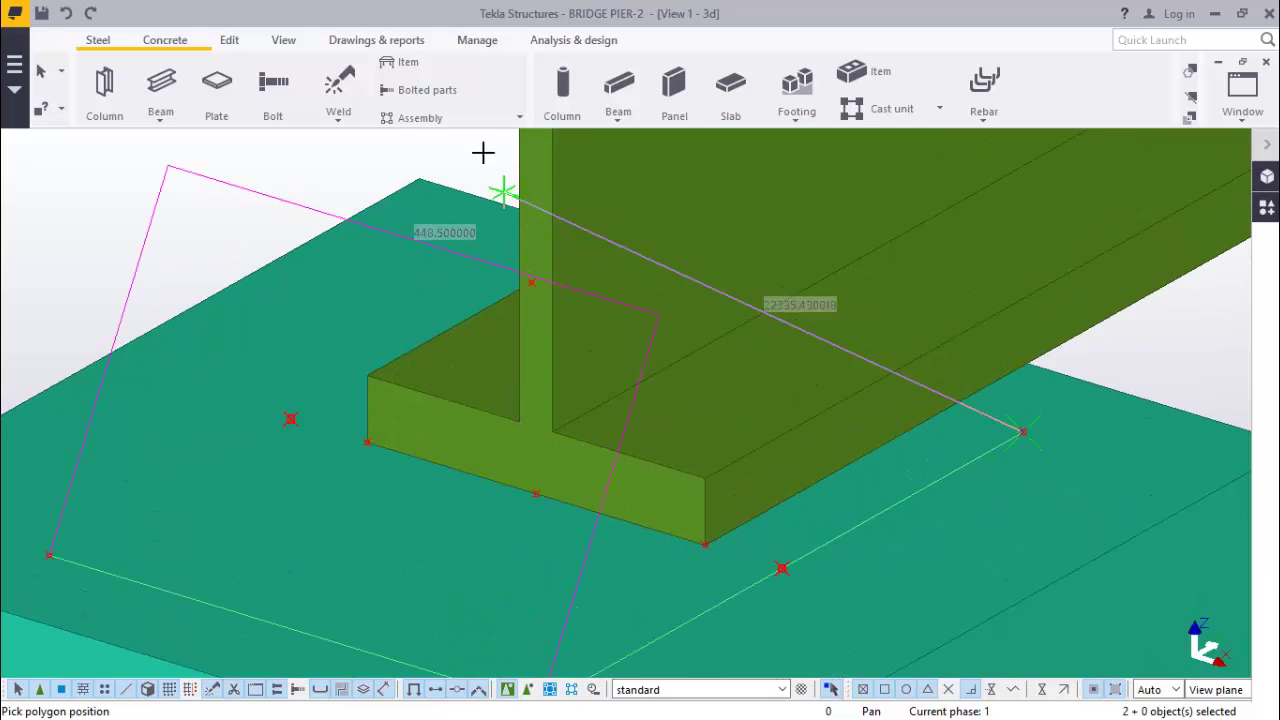
pyautogui.click(284, 42)
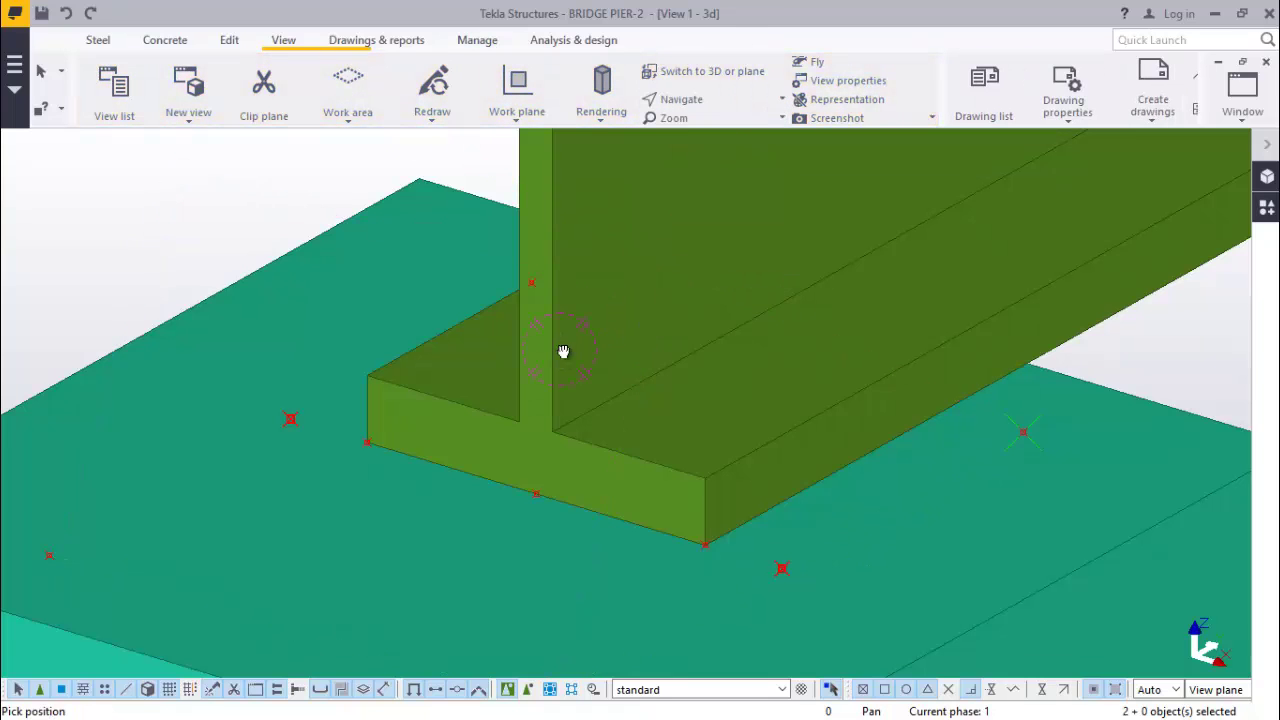
pyautogui.moveTo(563, 351)
pyautogui.keyDown('ctrl'); pyautogui.mouseDown(button='middle')
pyautogui.moveTo(670, 345)
pyautogui.moveTo(566, 357)
pyautogui.mouseUp(button='middle'); pyautogui.keyUp('ctrl')
# Snap the remaining corner to an intersection and finish the bearing plate outline.
pyautogui.rightClick(323, 251)
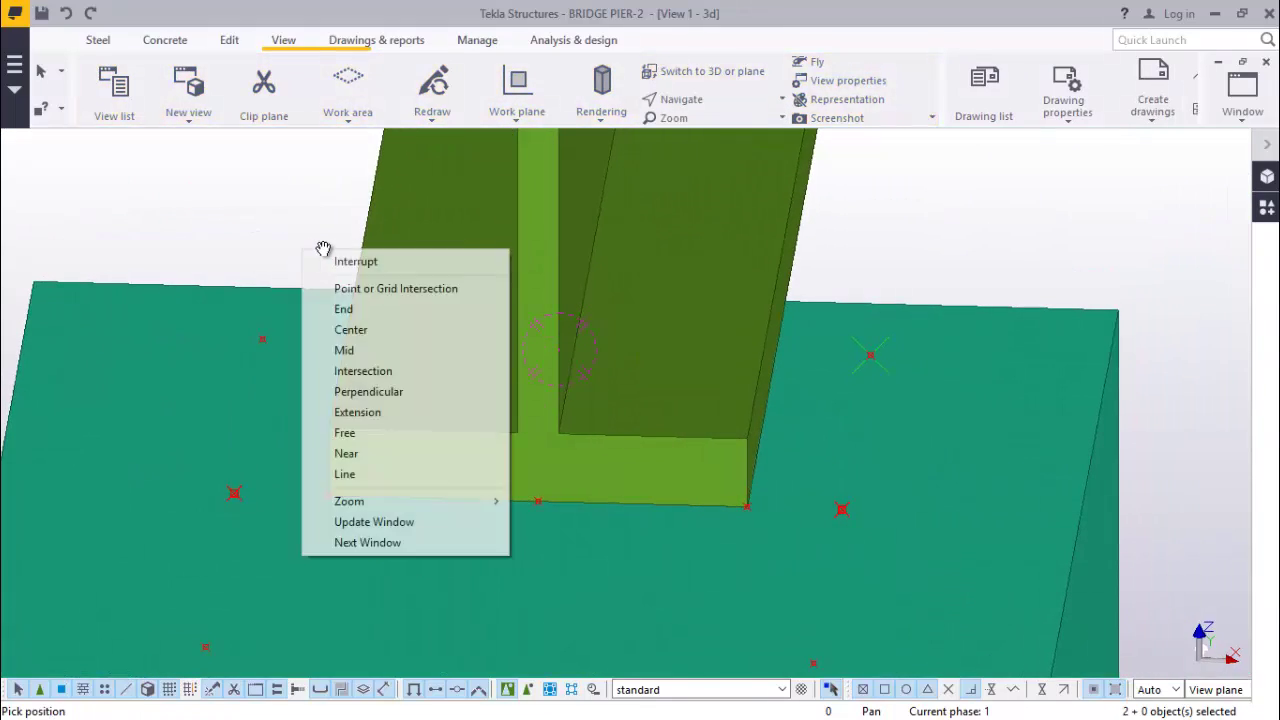
pyautogui.click(369, 260)
pyautogui.scroll(2, 262, 340)
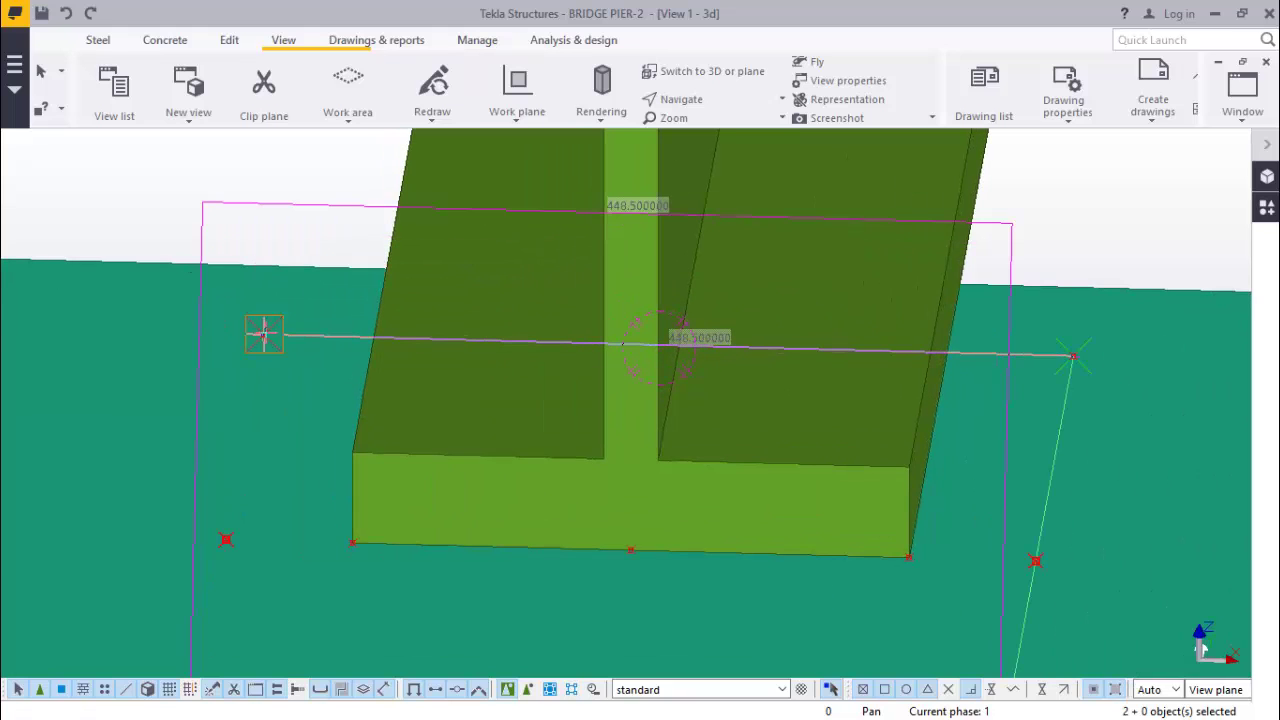
pyautogui.click(265, 340)
pyautogui.scroll(-3, 286, 330)
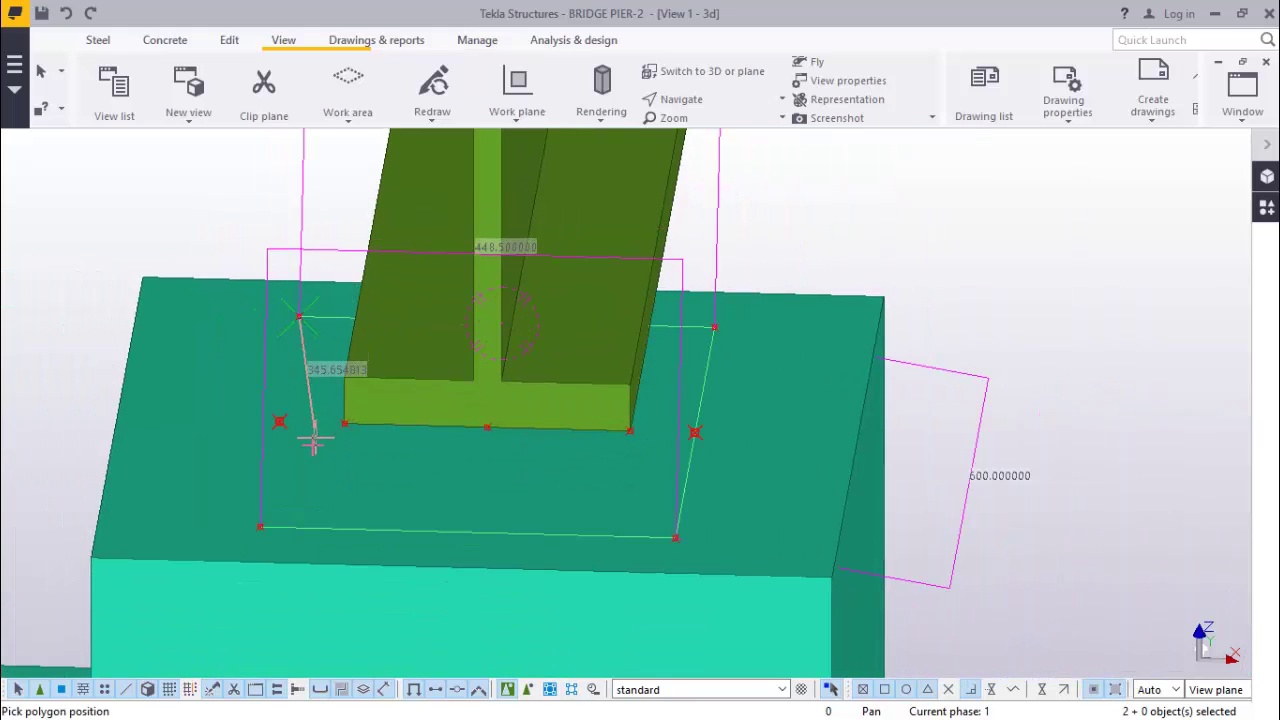
pyautogui.middleClick(266, 532)
pyautogui.rightClick(923, 211)
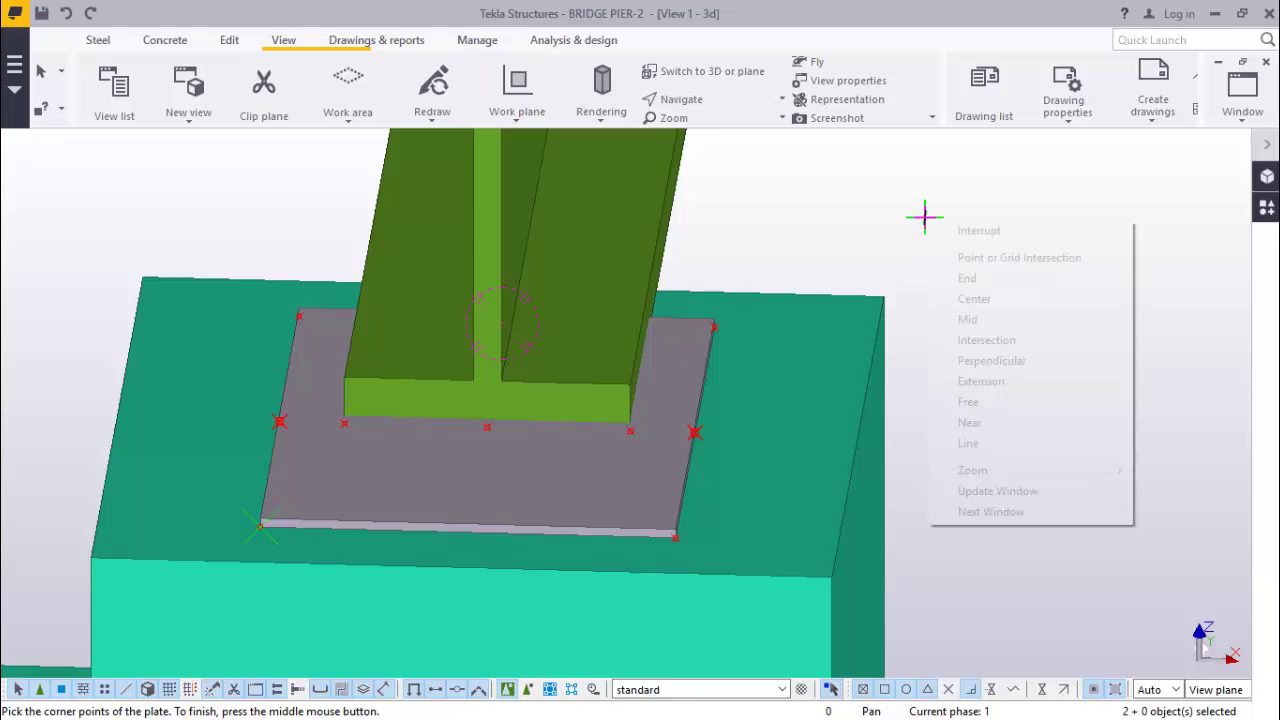
pyautogui.click(957, 234)
pyautogui.click(686, 106)
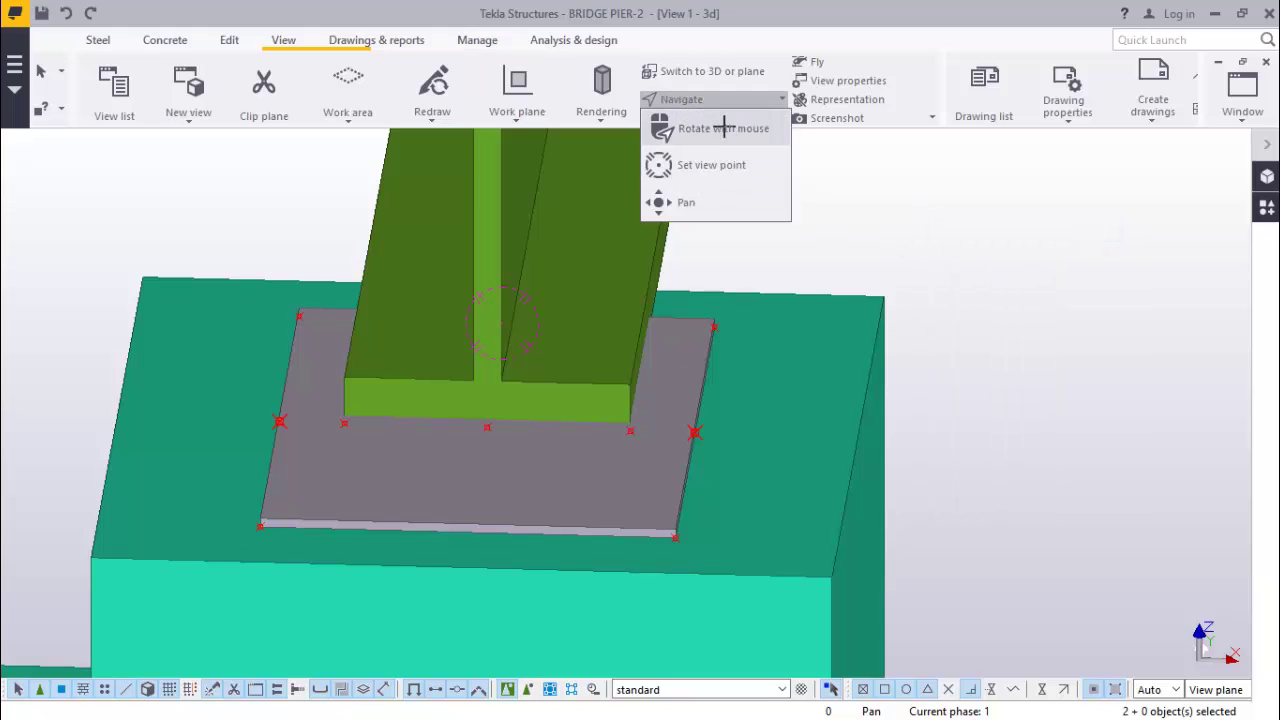
pyautogui.click(727, 125)
pyautogui.click(659, 437)
pyautogui.moveTo(659, 437); pyautogui.dragTo(443, 419)
pyautogui.scroll(5, 477, 443)
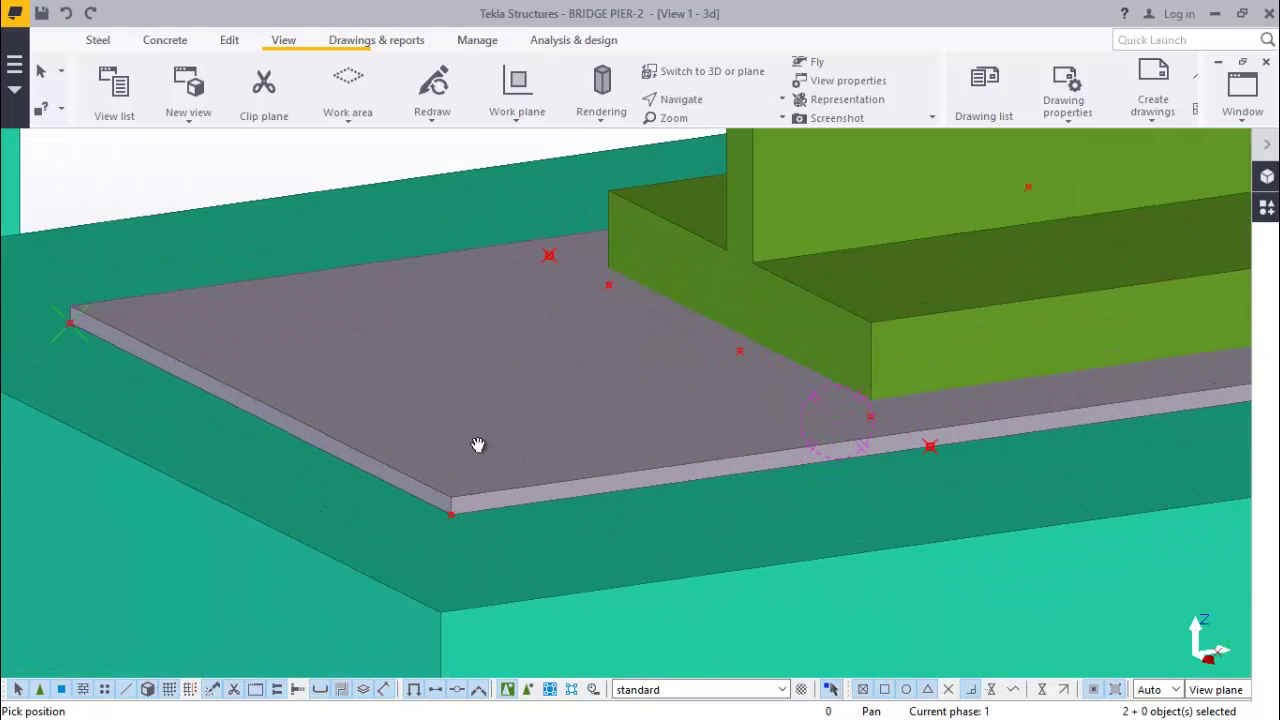
pyautogui.rightClick(494, 378)
pyautogui.click(530, 389)
pyautogui.scroll(-3, 391, 346)
pyautogui.keyDown('ctrl'); pyautogui.moveTo(391, 346); pyautogui.dragTo(823, 354, button='middle'); pyautogui.keyUp('ctrl')
pyautogui.scroll(3, 823, 354)
pyautogui.click(745, 104)
pyautogui.click(749, 126)
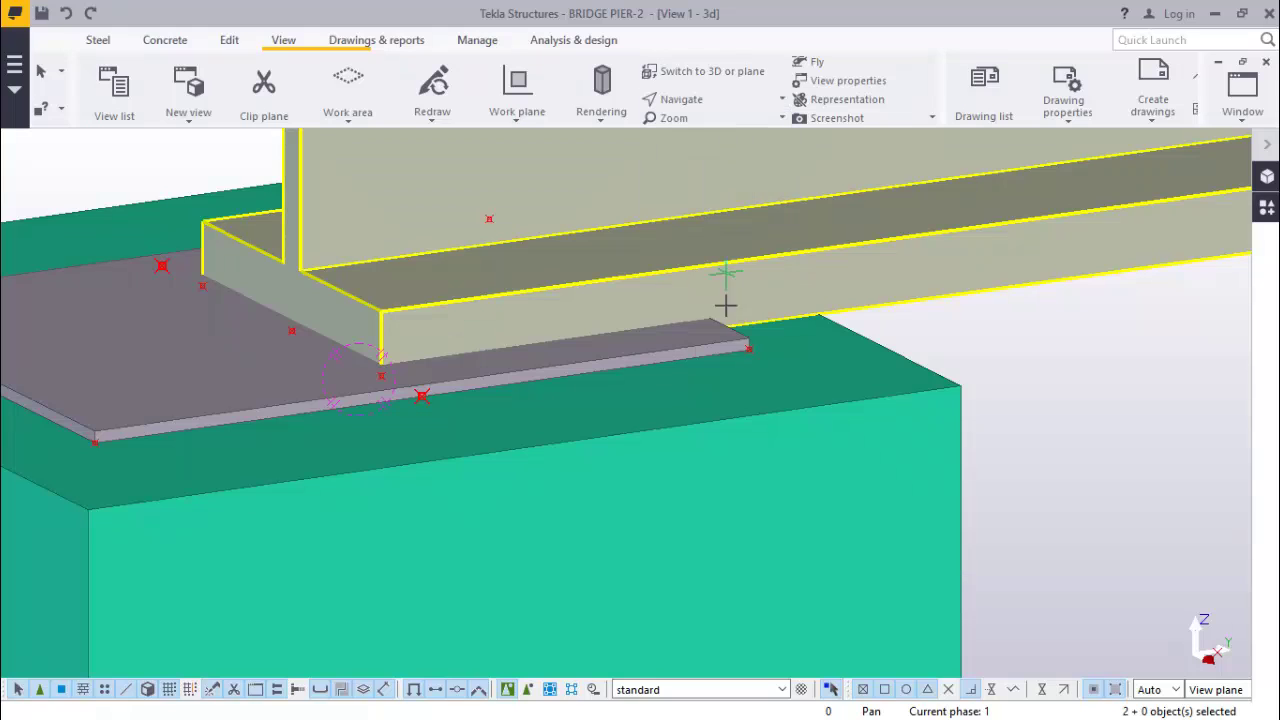
pyautogui.moveTo(723, 331)
pyautogui.keyDown('ctrl'); pyautogui.mouseDown(button='middle')
pyautogui.moveTo(646, 346)
pyautogui.moveTo(503, 323)
pyautogui.moveTo(726, 323)
pyautogui.mouseUp(button='middle'); pyautogui.keyUp('ctrl')
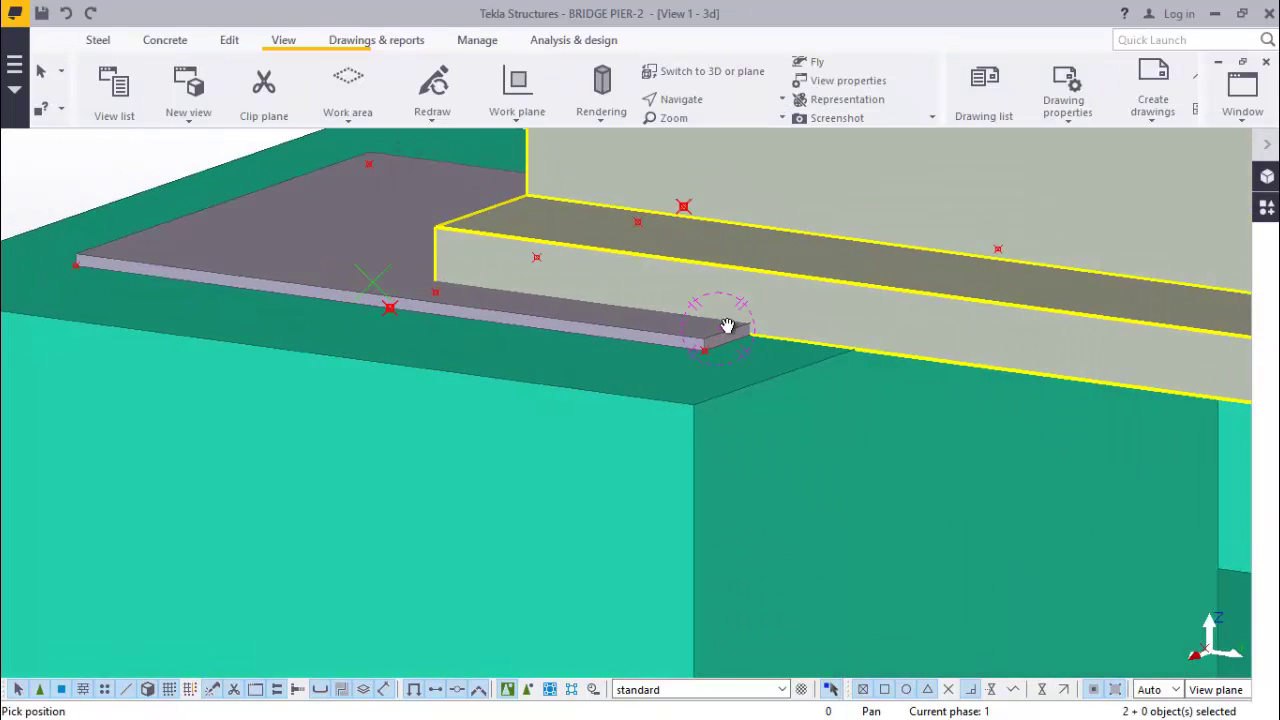
pyautogui.scroll(2, 742, 325)
pyautogui.scroll(3, 742, 325)
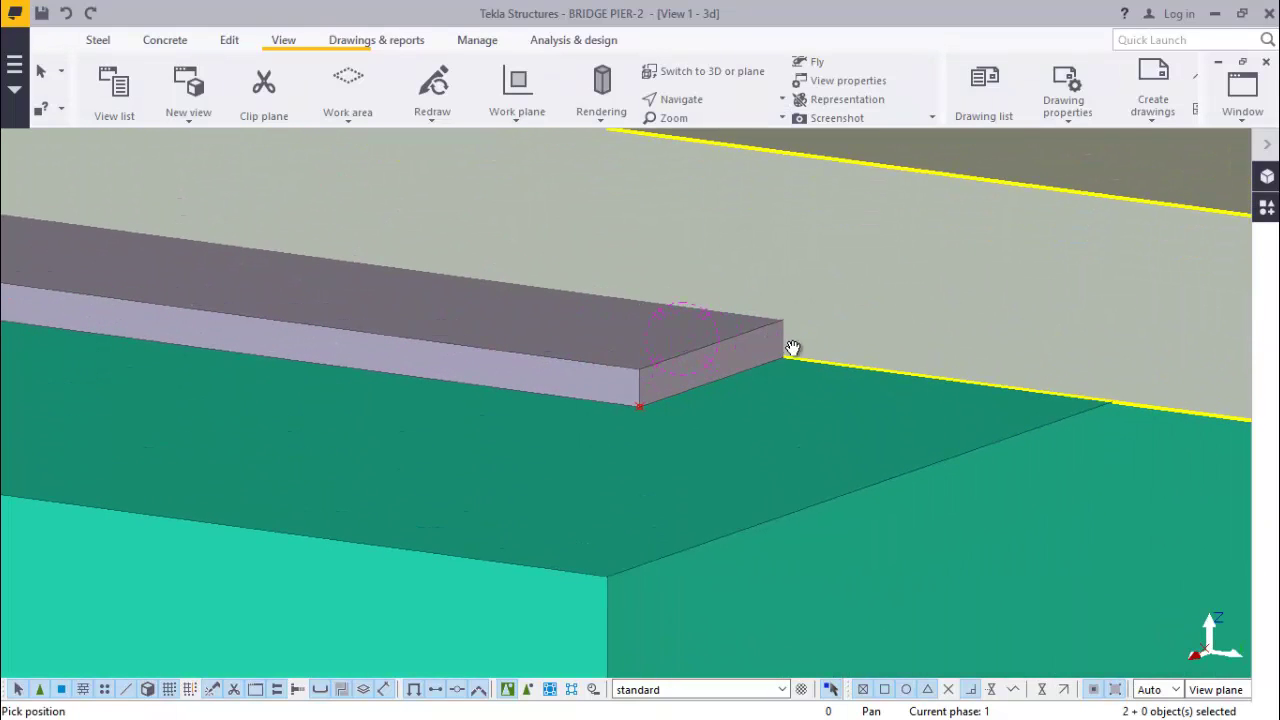
pyautogui.scroll(-5, 765, 358)
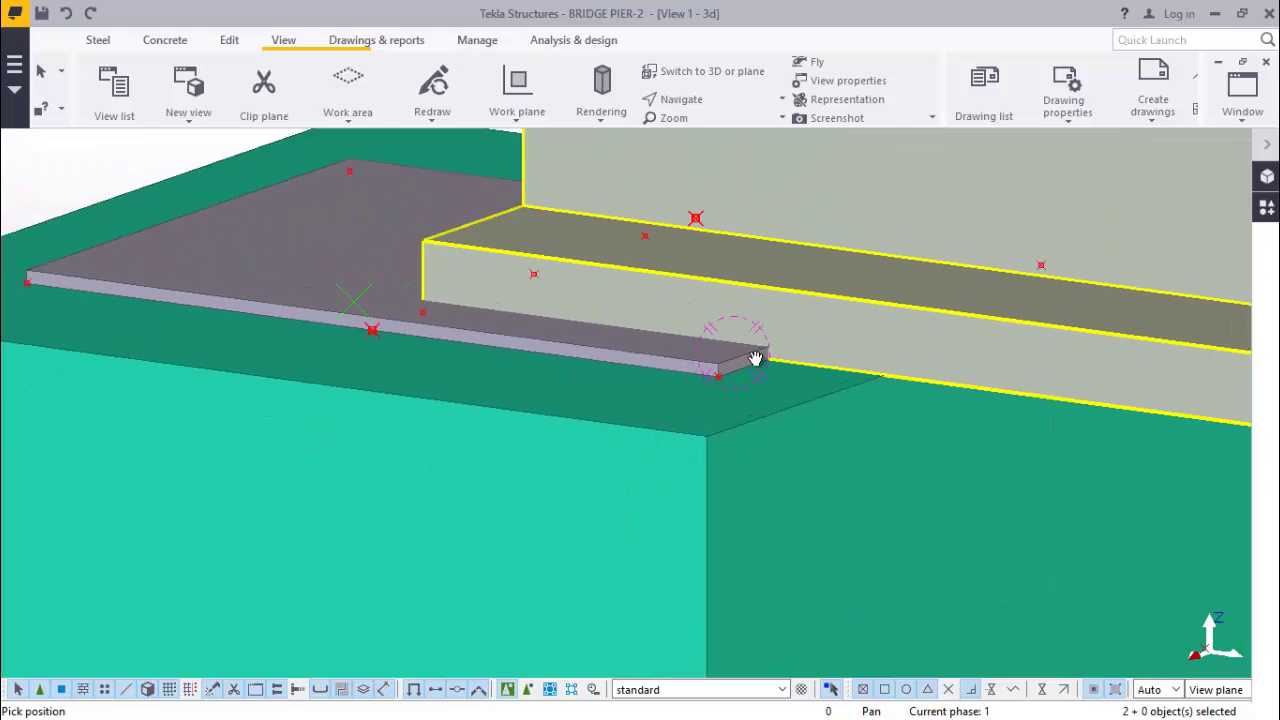
pyautogui.keyDown('ctrl'); pyautogui.moveTo(755, 358); pyautogui.dragTo(642, 328, button='middle'); pyautogui.keyUp('ctrl')
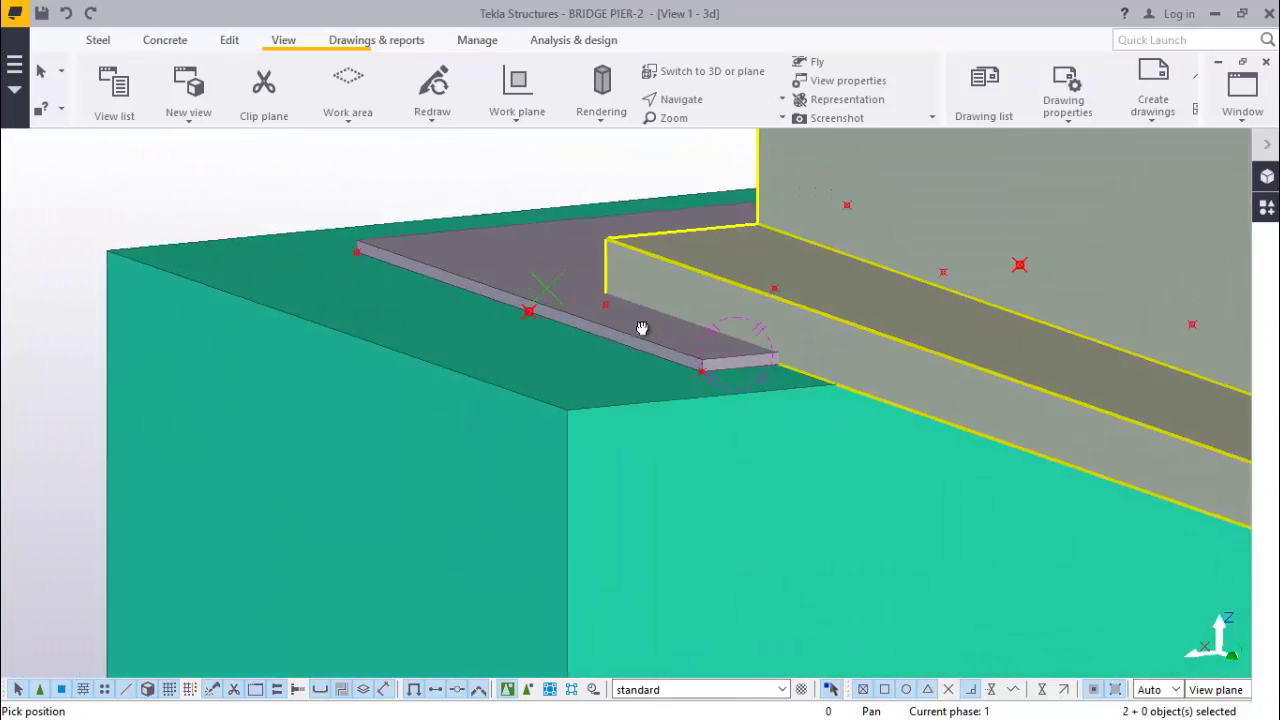
pyautogui.scroll(5, 786, 334)
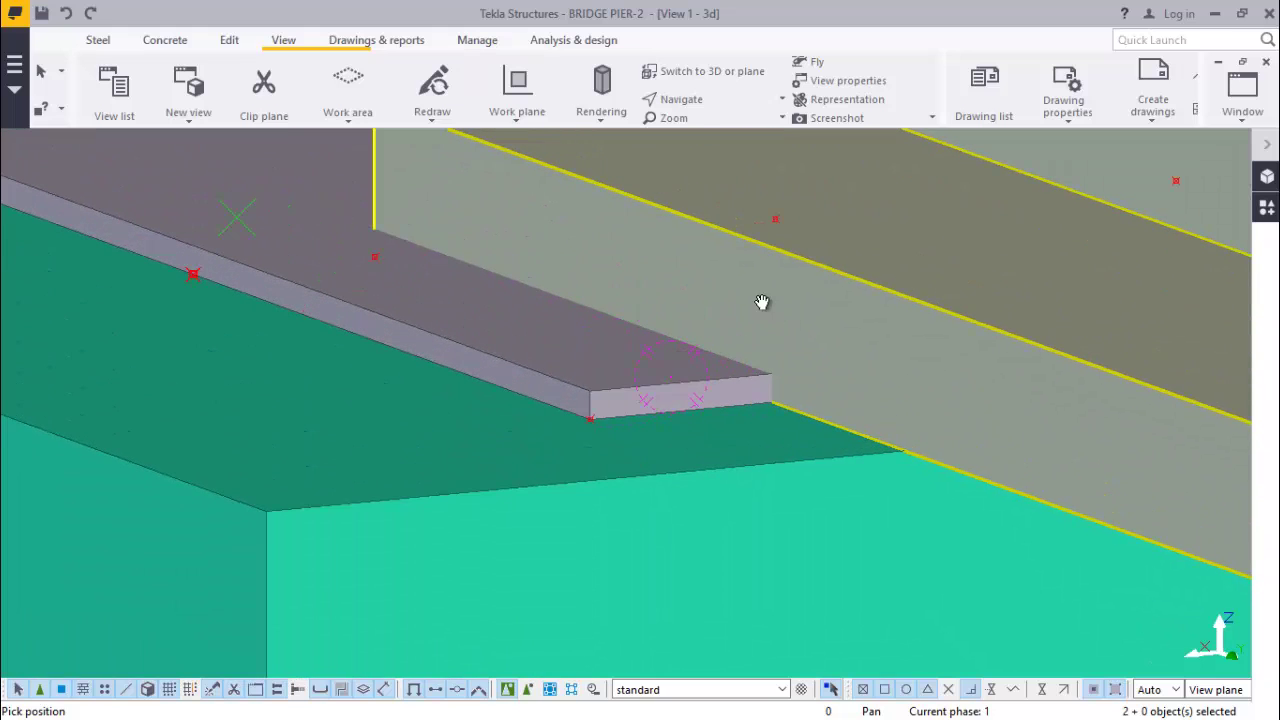
pyautogui.rightClick(762, 302)
pyautogui.click(775, 303)
pyautogui.click(627, 361)
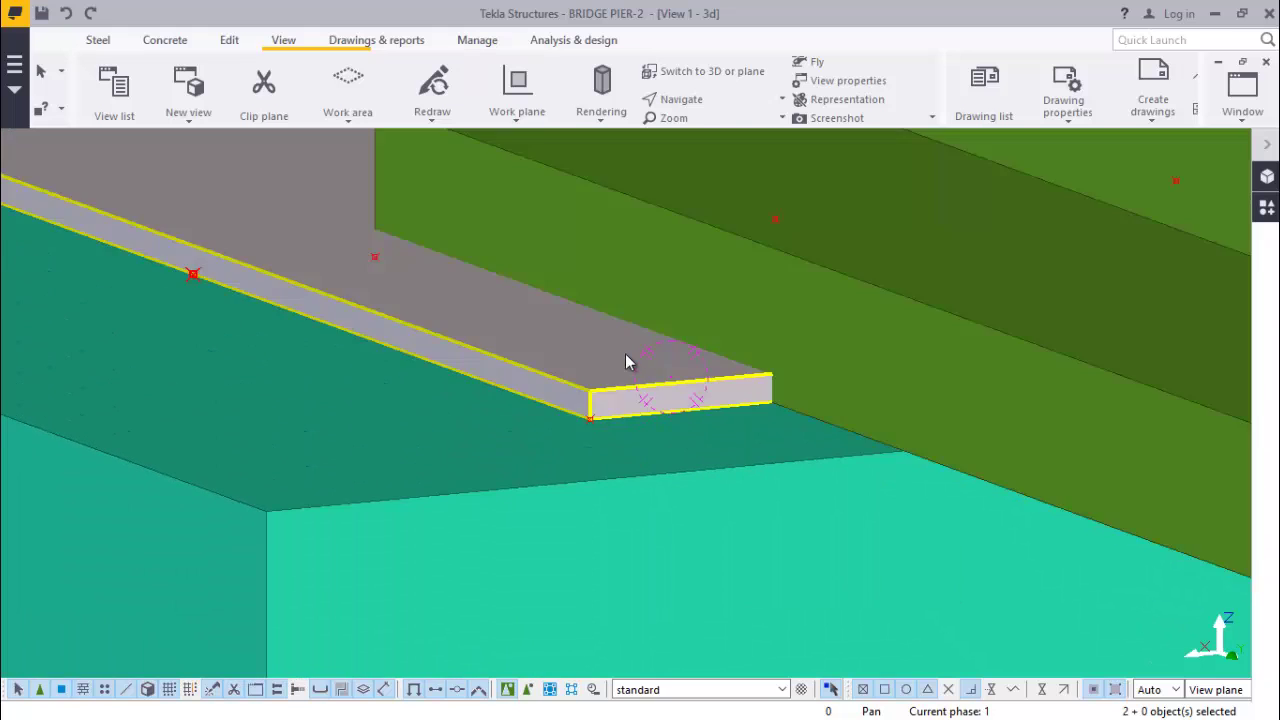
pyautogui.keyDown('ctrl'); pyautogui.moveTo(626, 355); pyautogui.dragTo(671, 357, button='middle'); pyautogui.keyUp('ctrl')
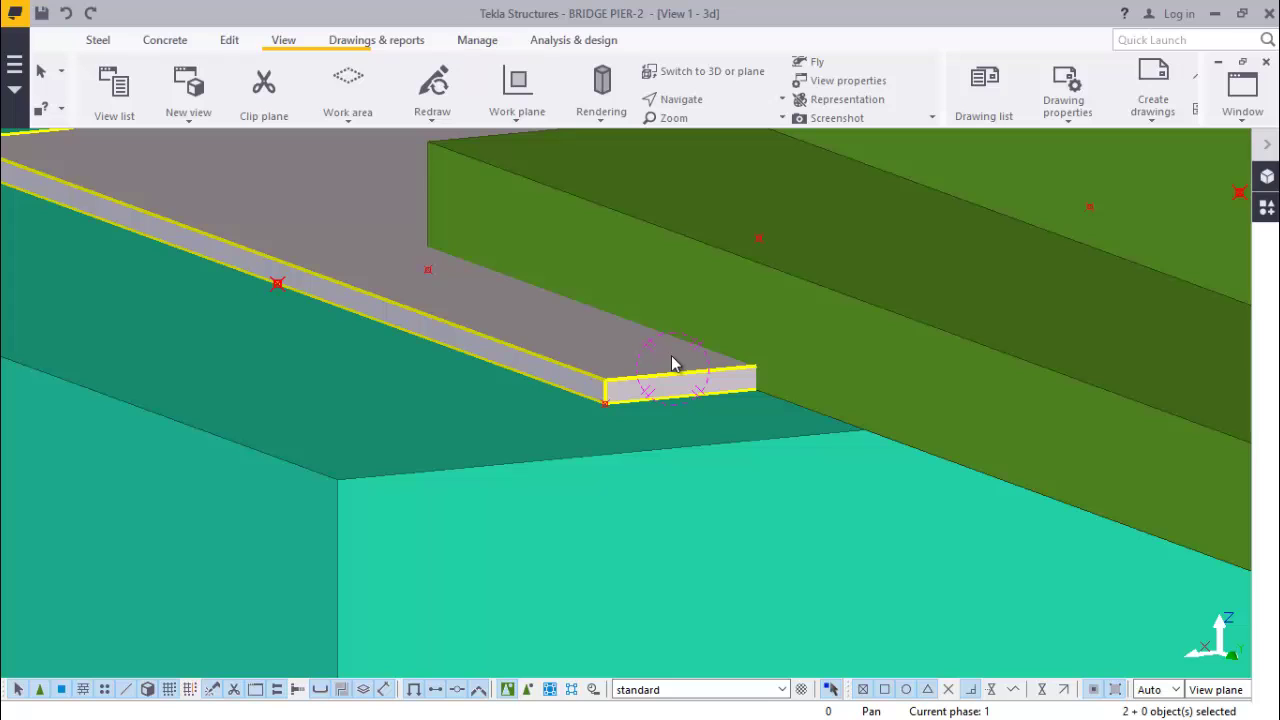
pyautogui.scroll(-2, 671, 355)
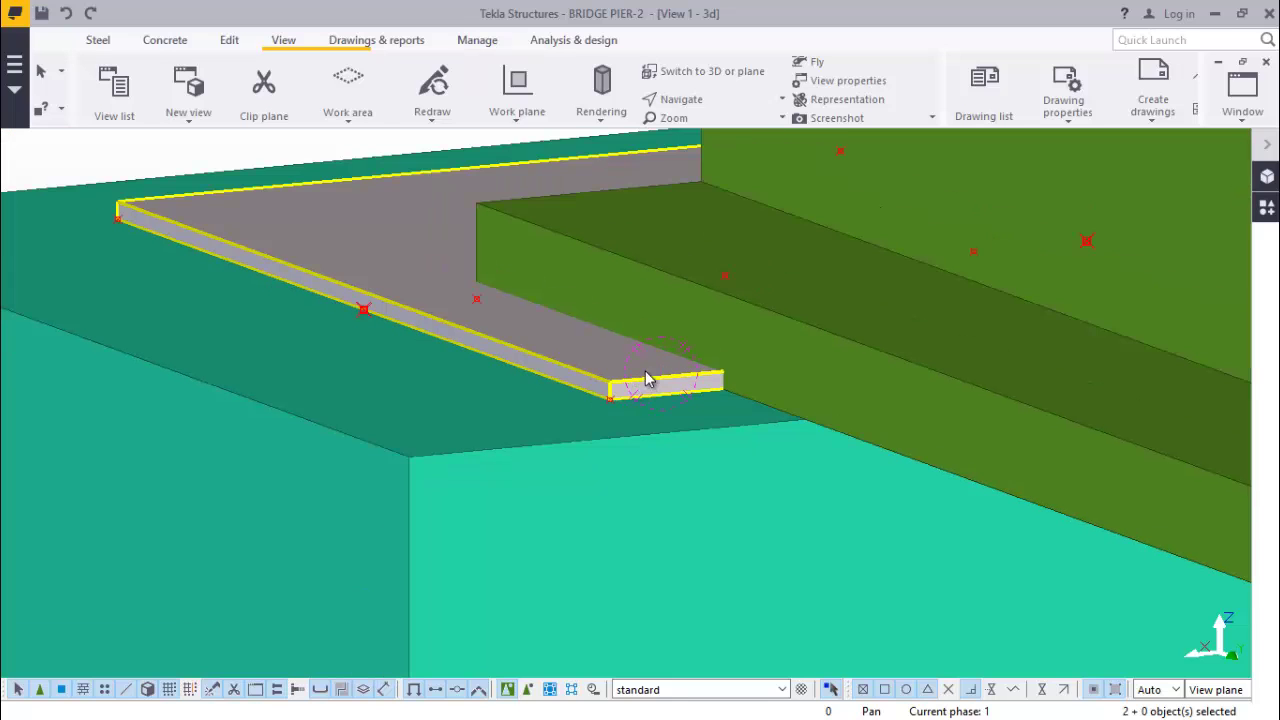
pyautogui.scroll(1, 172, 237)
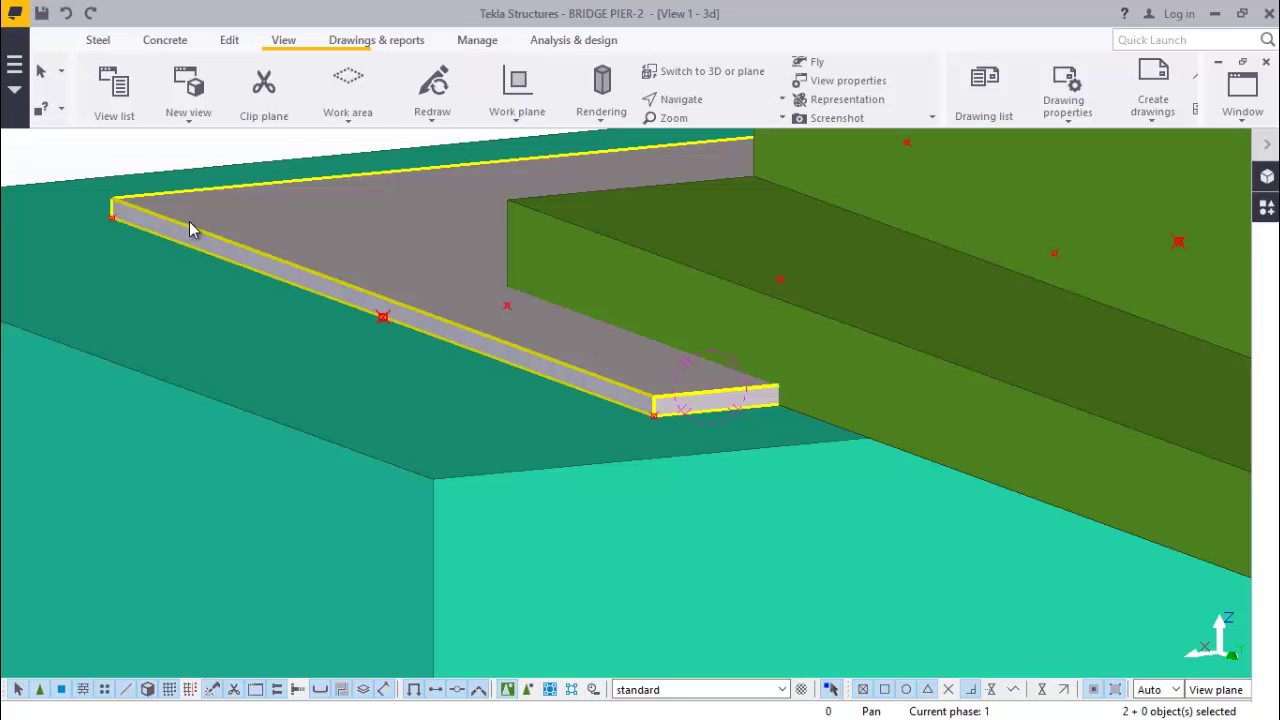
# Change the bearing plate's profile from PLT10 to PLT25 in Contour Plate Properties.
pyautogui.doubleClick(193, 230)
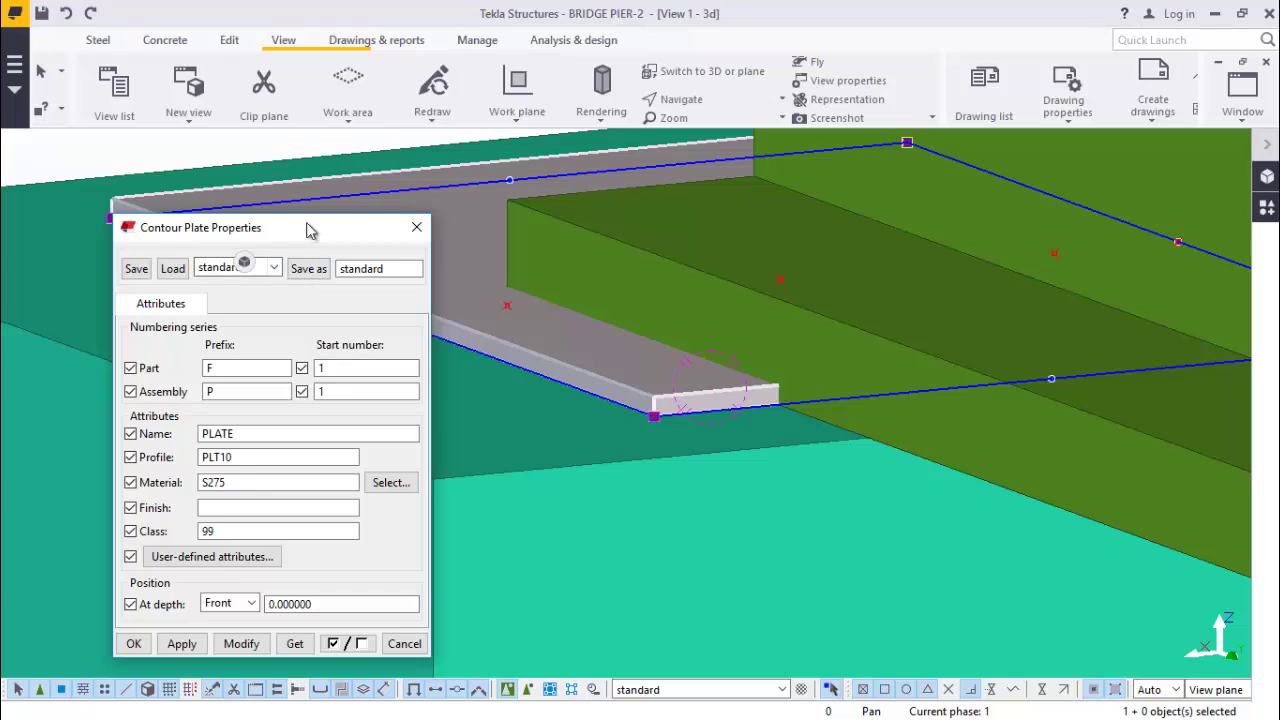
pyautogui.moveTo(307, 231); pyautogui.dragTo(946, 129)
pyautogui.click(895, 357)
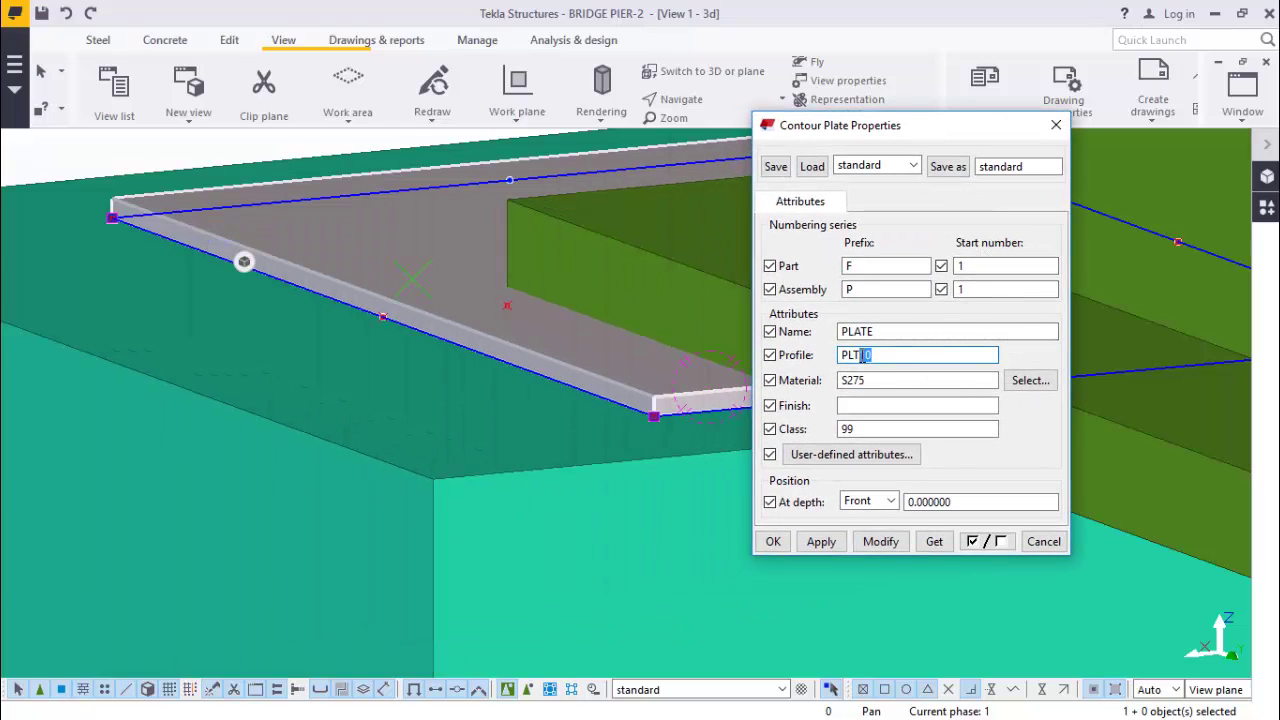
pyautogui.click(886, 541)
pyautogui.click(773, 541)
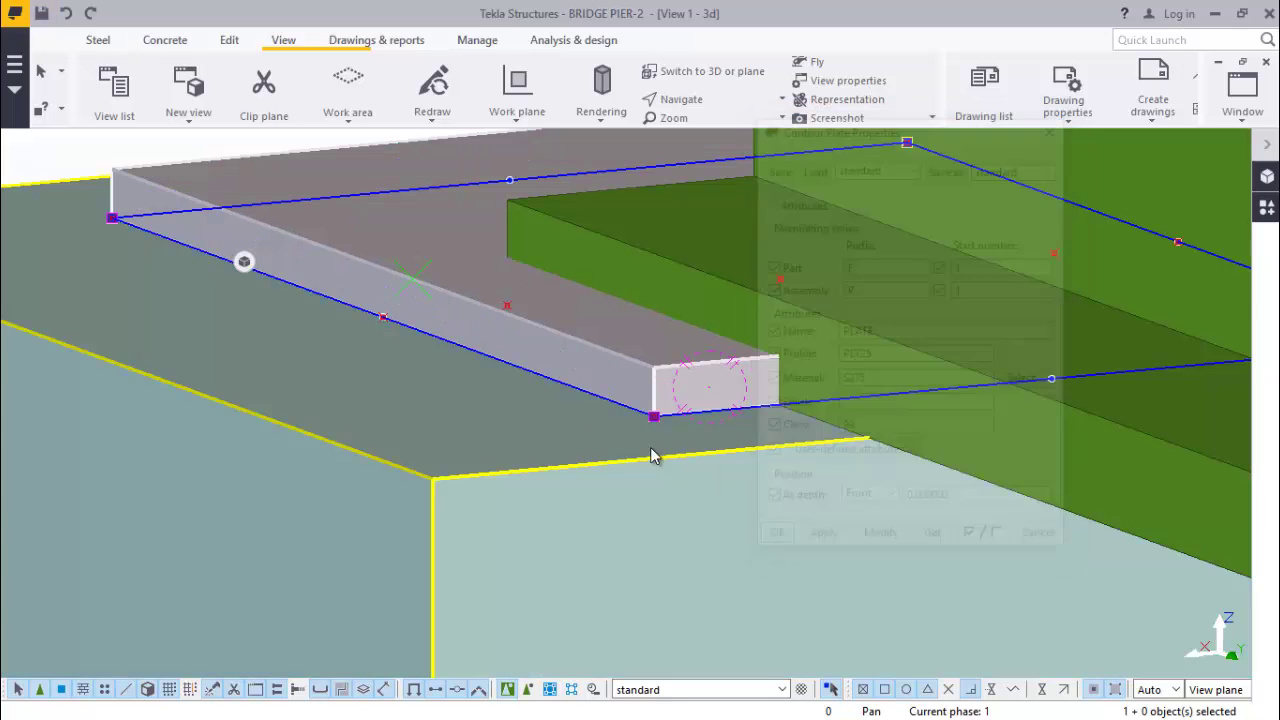
pyautogui.keyDown('ctrl'); pyautogui.moveTo(650, 447); pyautogui.dragTo(831, 517, button='middle'); pyautogui.keyUp('ctrl')
pyautogui.click(937, 440)
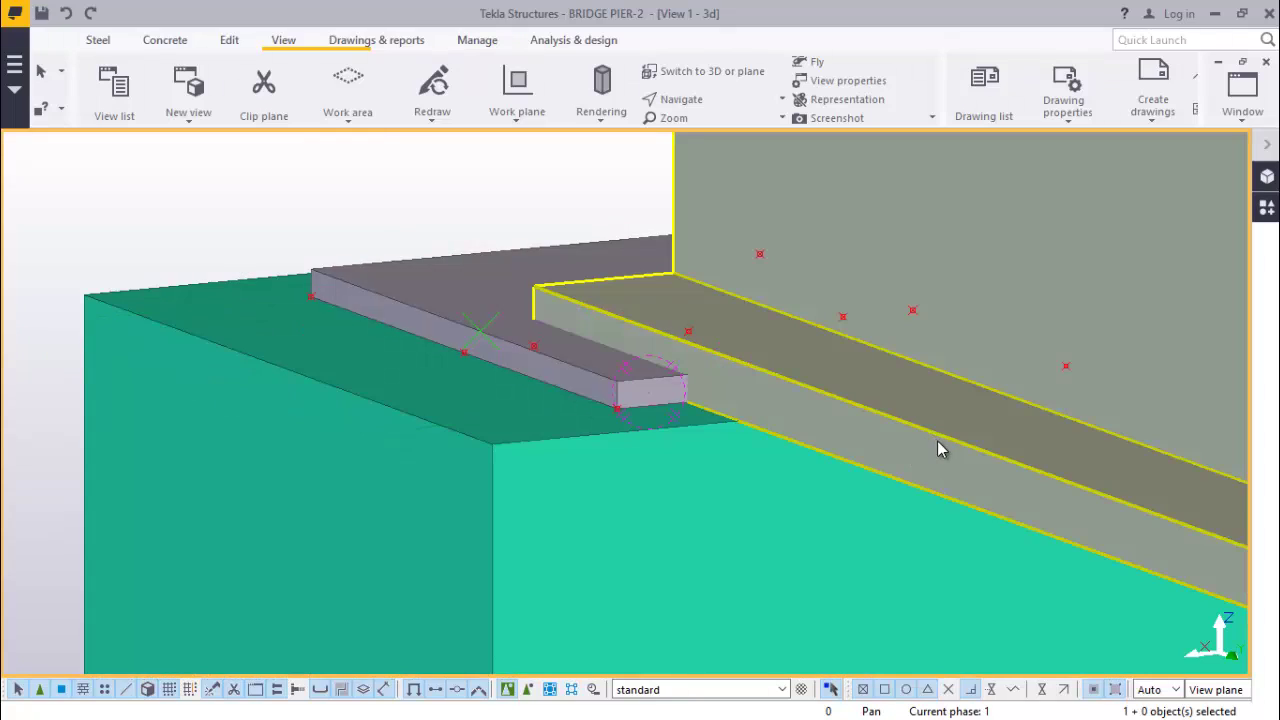
# Check the I-beam's properties, then start and cancel a first move attempt.
pyautogui.doubleClick(939, 451)
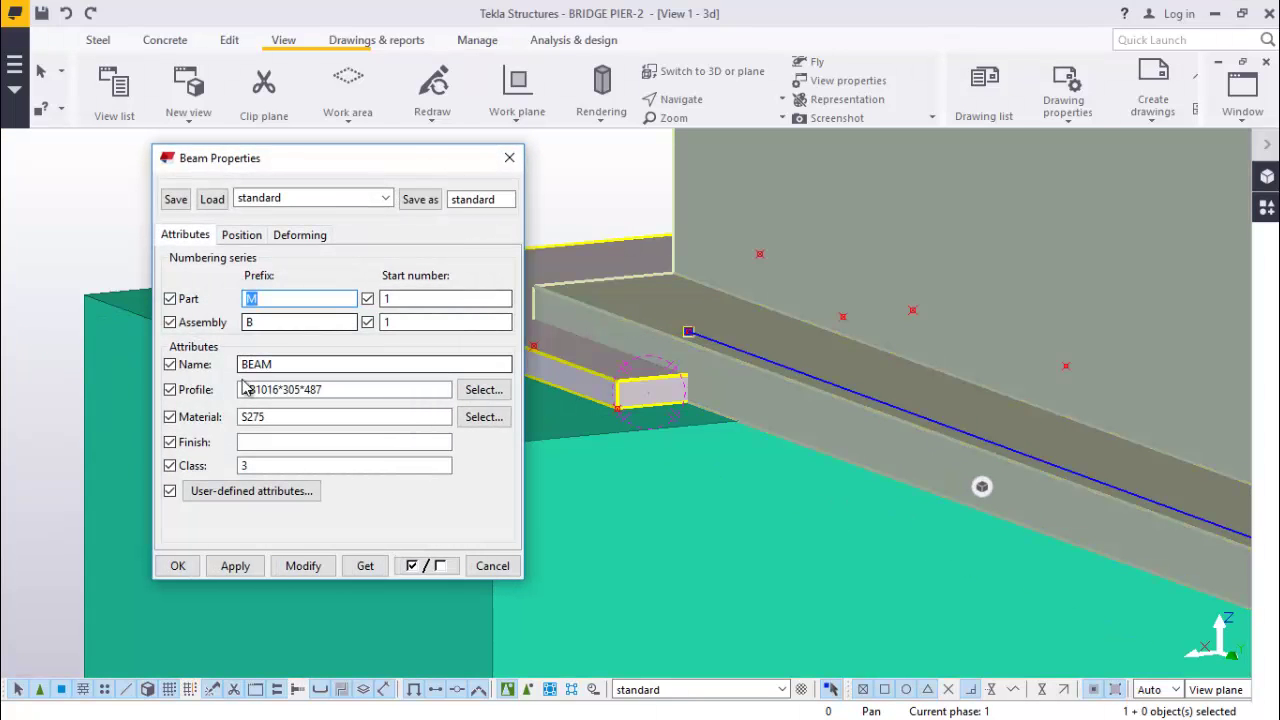
pyautogui.click(509, 158)
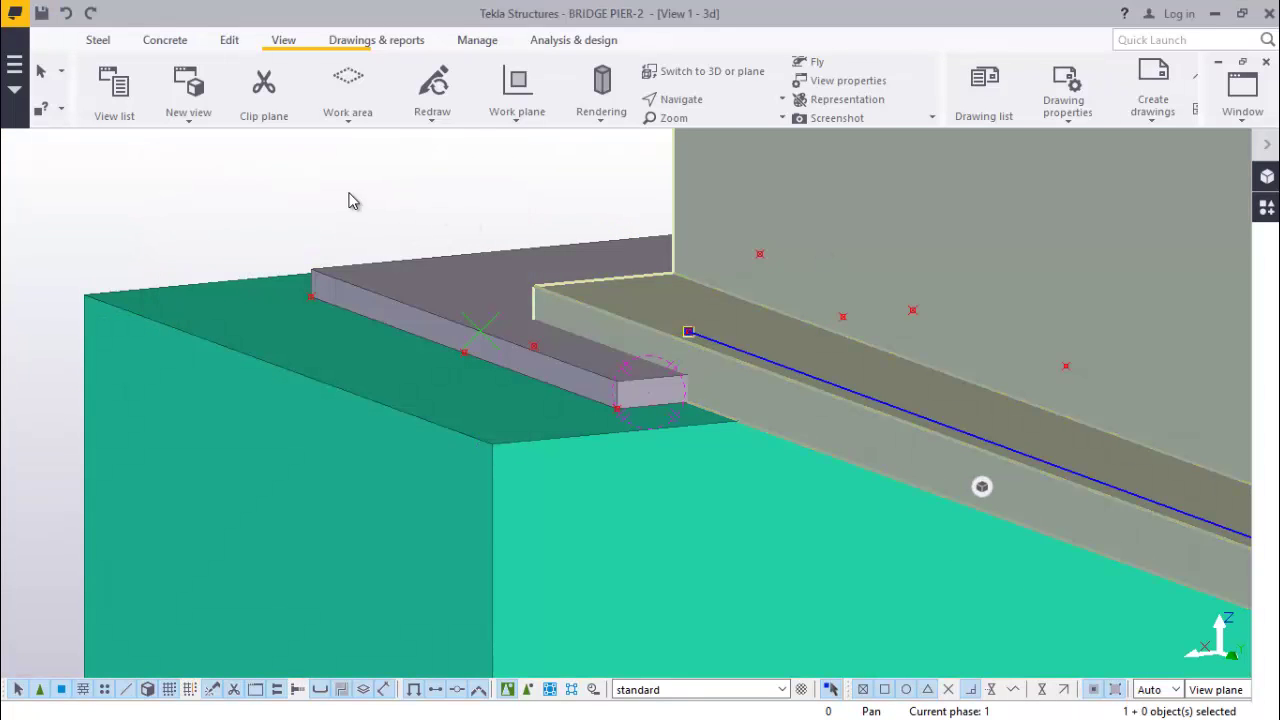
pyautogui.rightClick(351, 199)
pyautogui.click(420, 345)
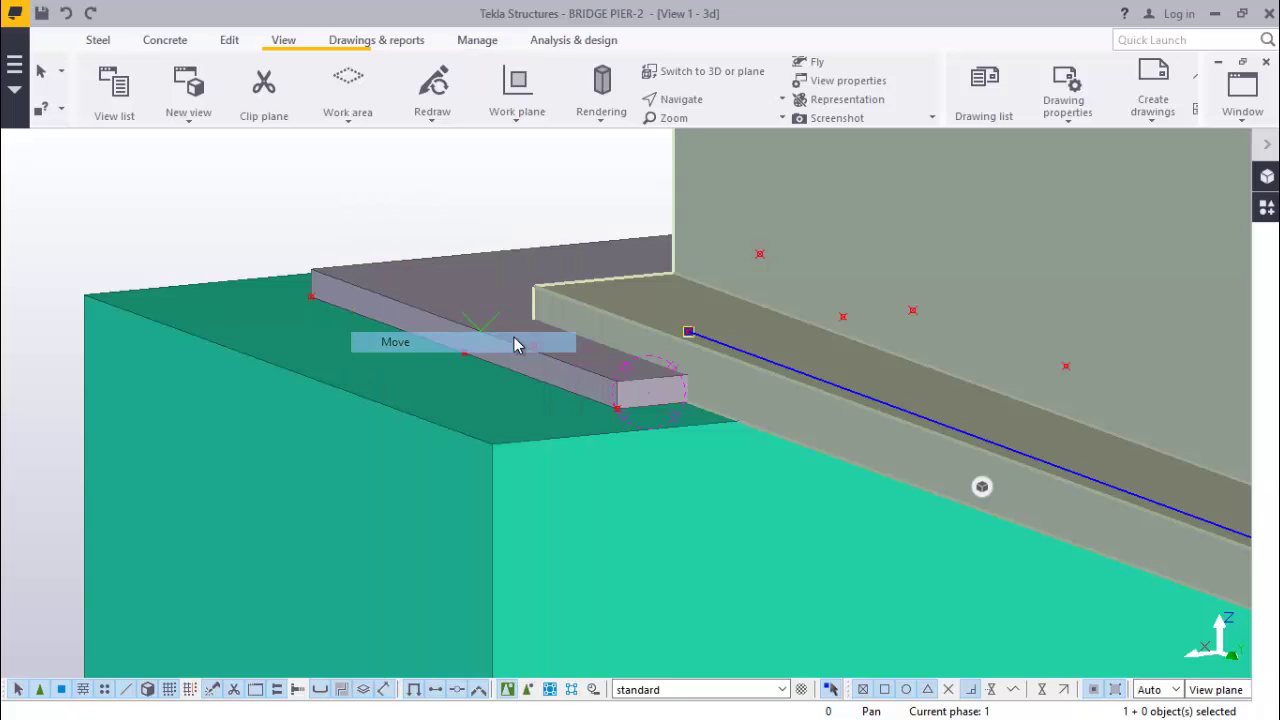
pyautogui.scroll(5, 680, 398)
pyautogui.scroll(4, 680, 398)
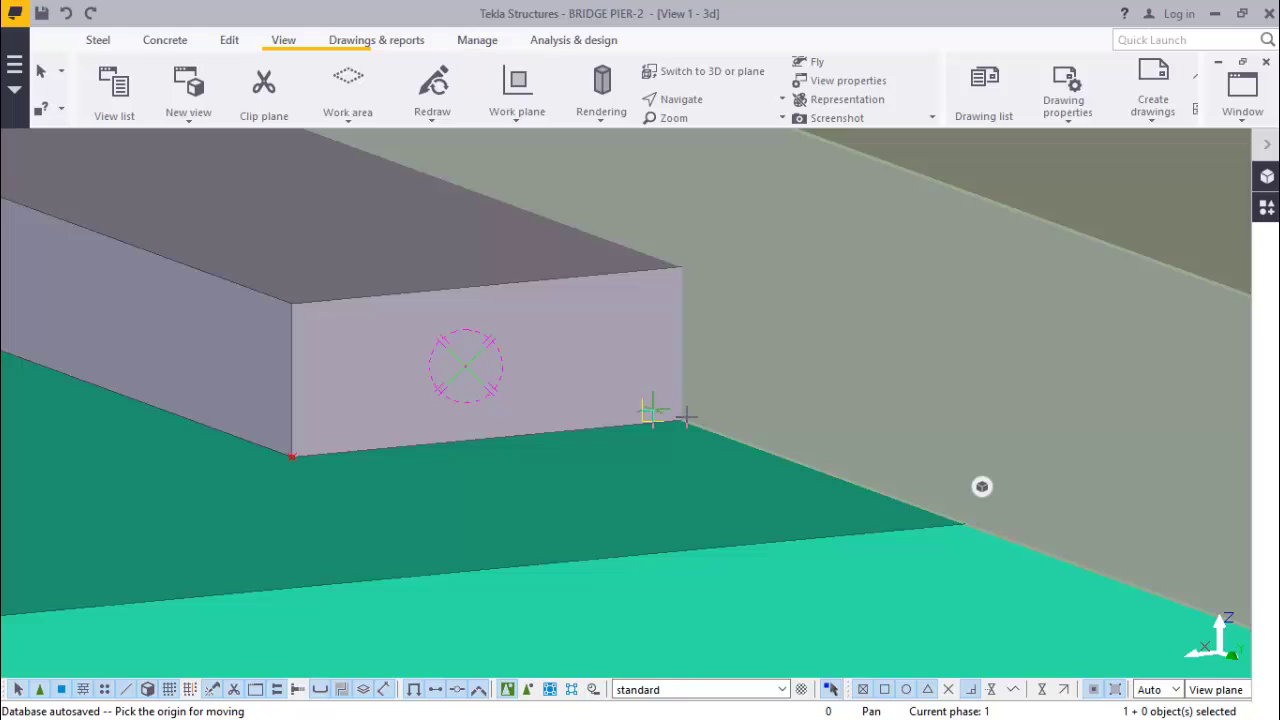
pyautogui.scroll(-8, 582, 358)
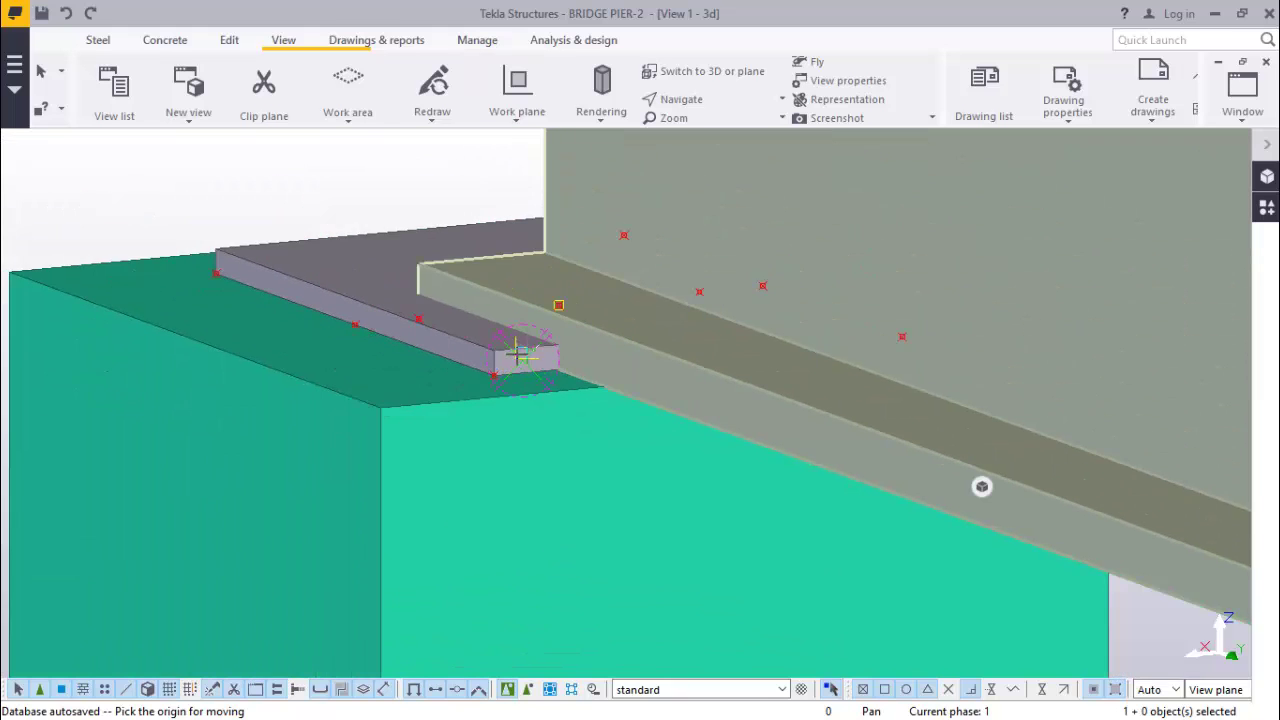
pyautogui.scroll(-2, 505, 352)
pyautogui.moveTo(980, 534); pyautogui.dragTo(803, 475, button='middle')
pyautogui.scroll(-2, 803, 475)
pyautogui.scroll(-1, 775, 445)
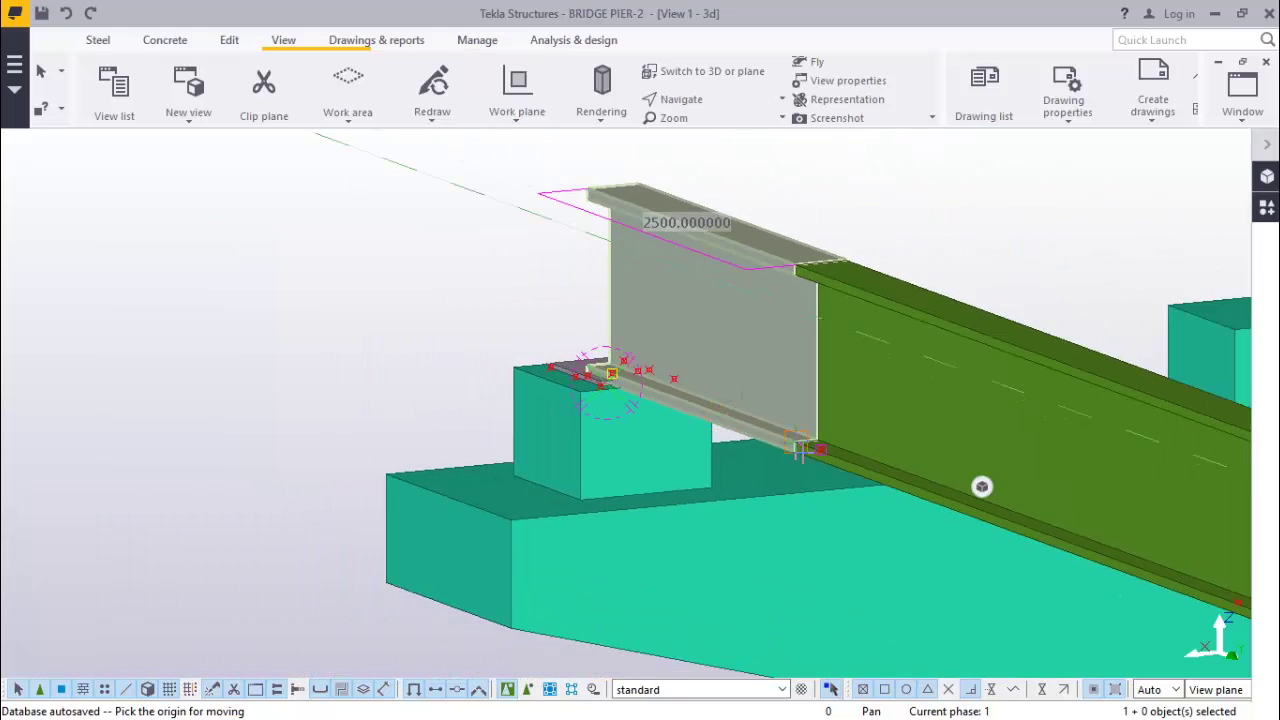
pyautogui.scroll(2, 790, 447)
pyautogui.scroll(2, 790, 447)
pyautogui.scroll(-4, 740, 455)
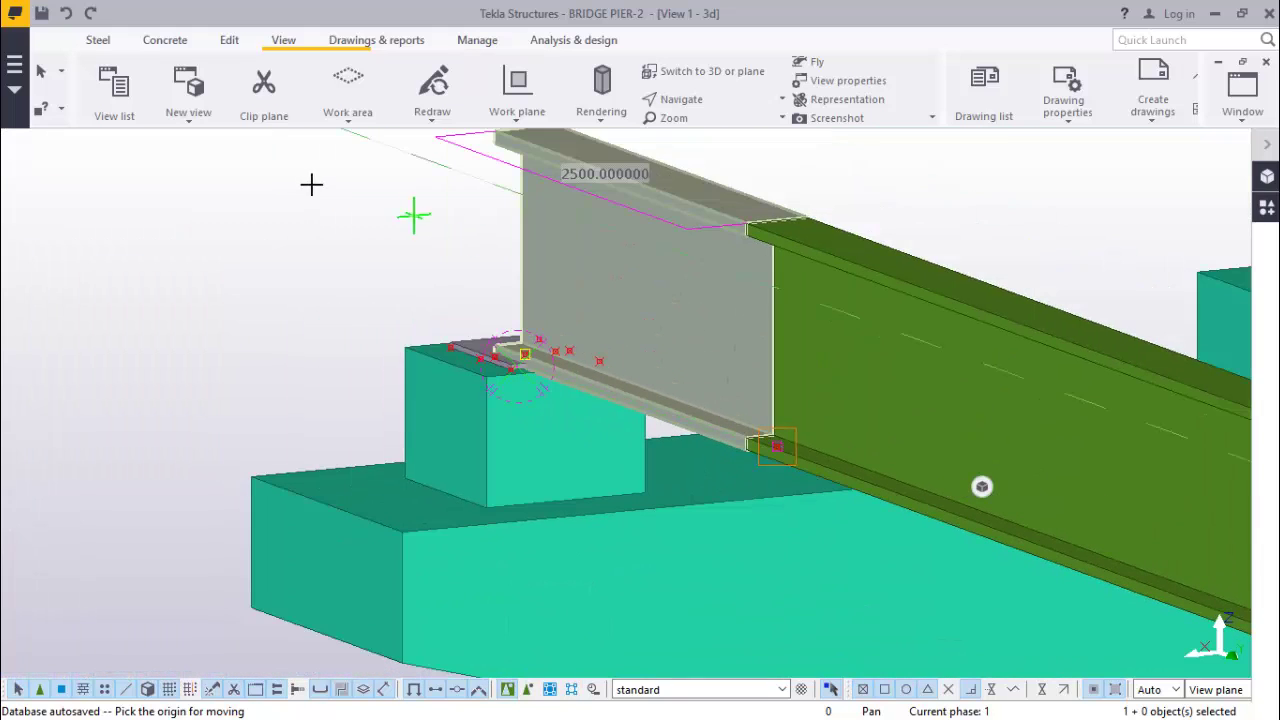
pyautogui.rightClick(305, 184)
pyautogui.click(350, 196)
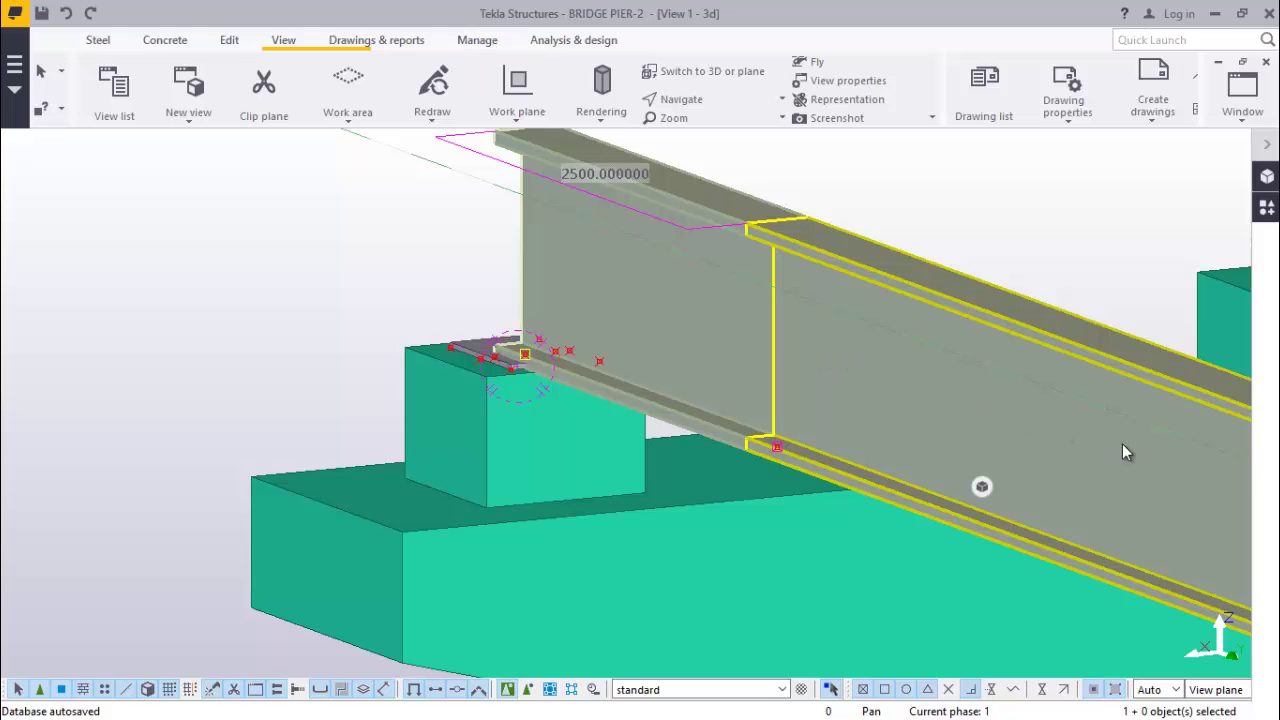
# Move the selected girder pieces up 25 from the beam's bottom corner.
pyautogui.scroll(-3, 442, 363)
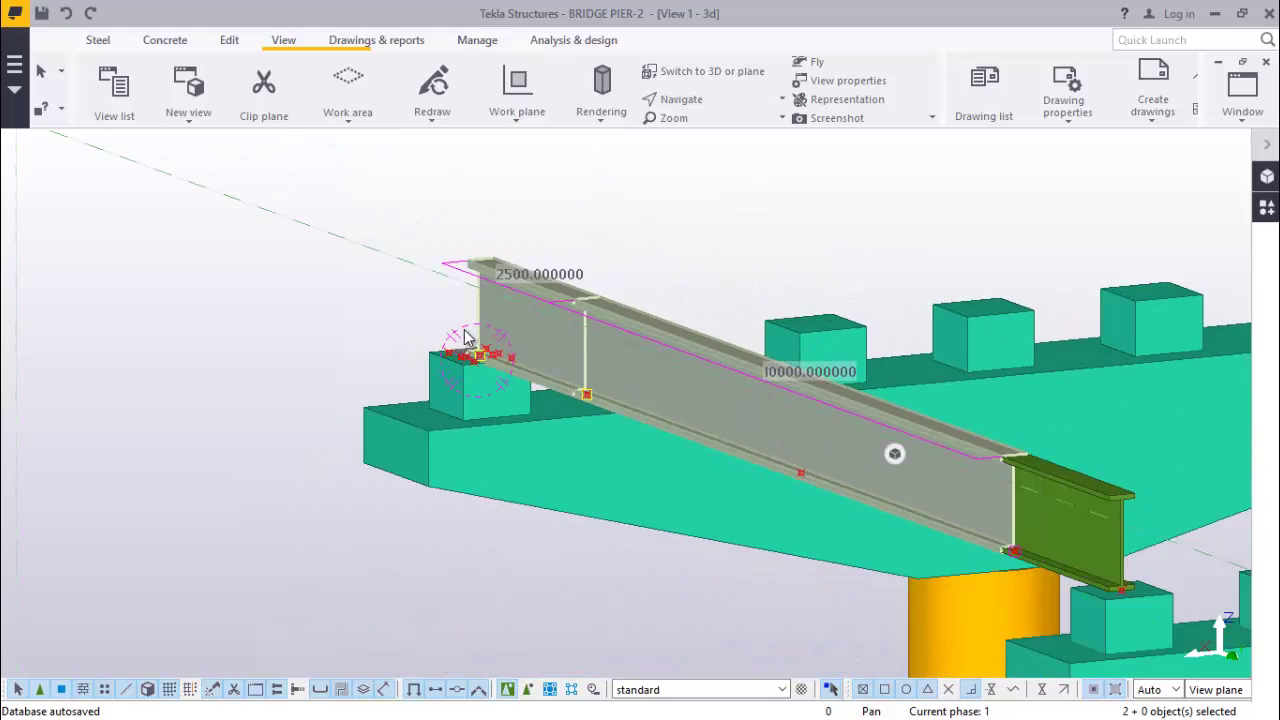
pyautogui.scroll(3, 938, 490)
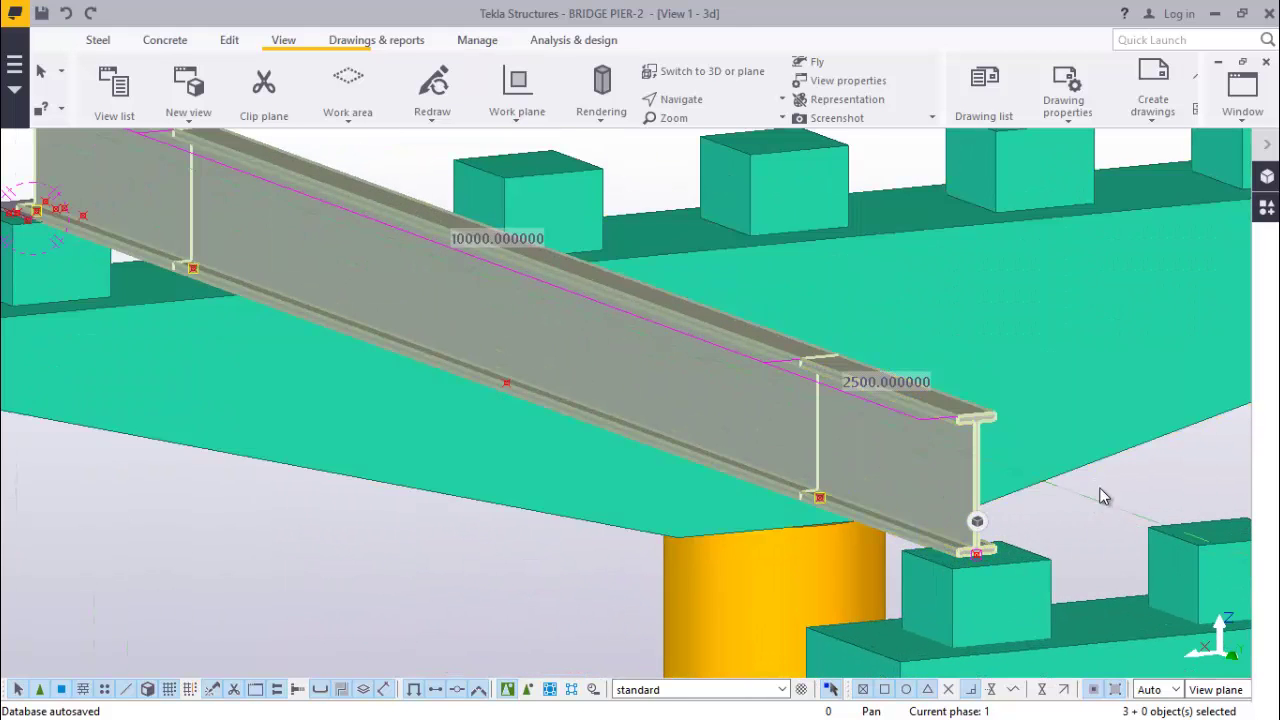
pyautogui.rightClick(1050, 482)
pyautogui.click(1098, 309)
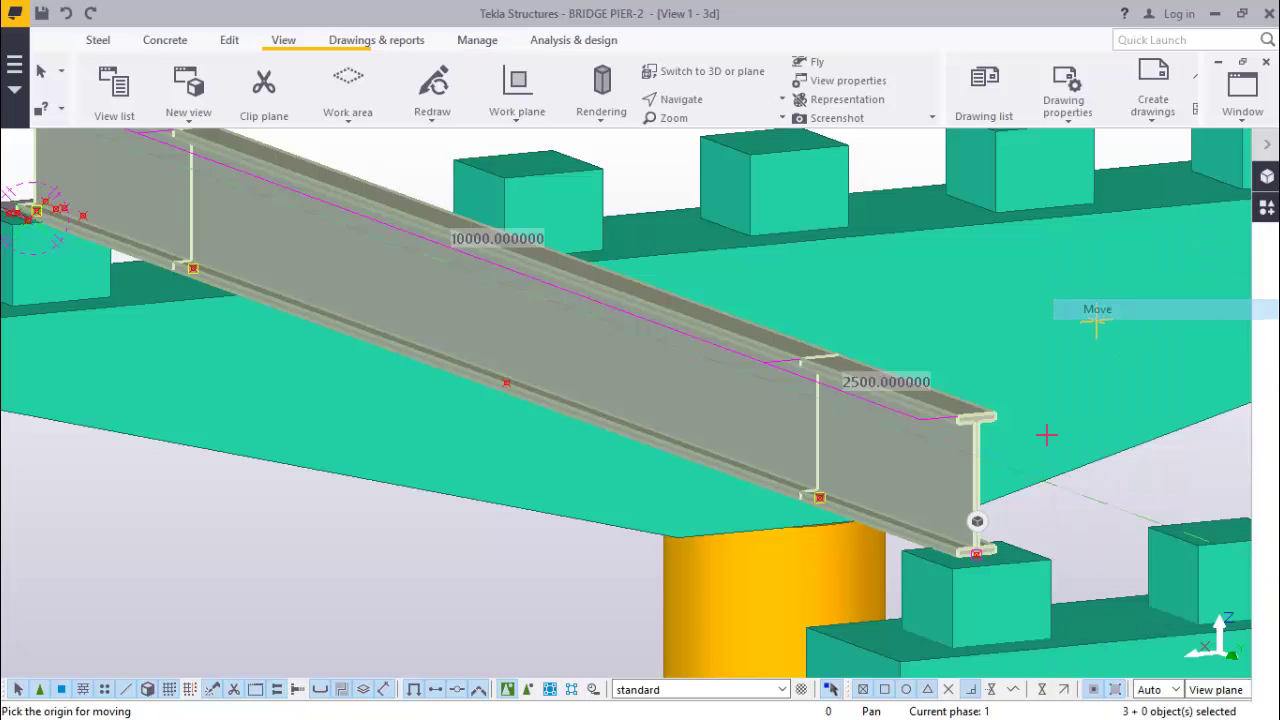
pyautogui.scroll(4, 965, 535)
pyautogui.scroll(6, 957, 545)
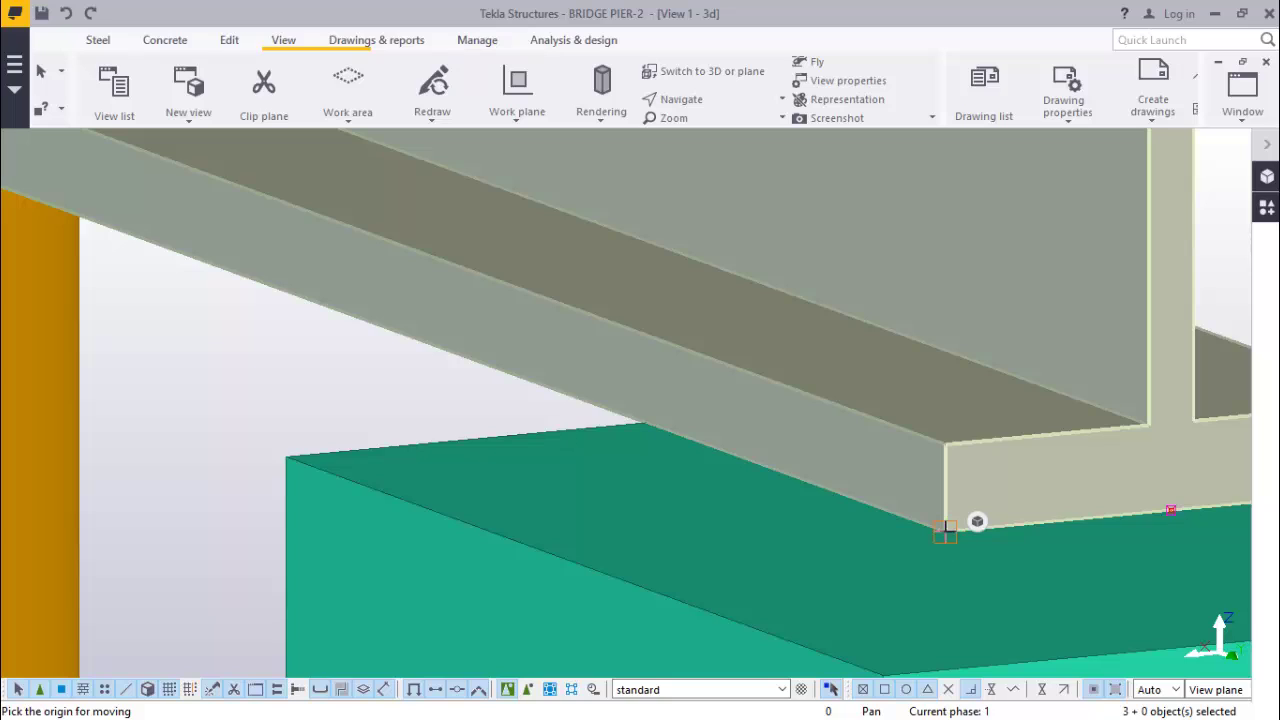
pyautogui.click(945, 531)
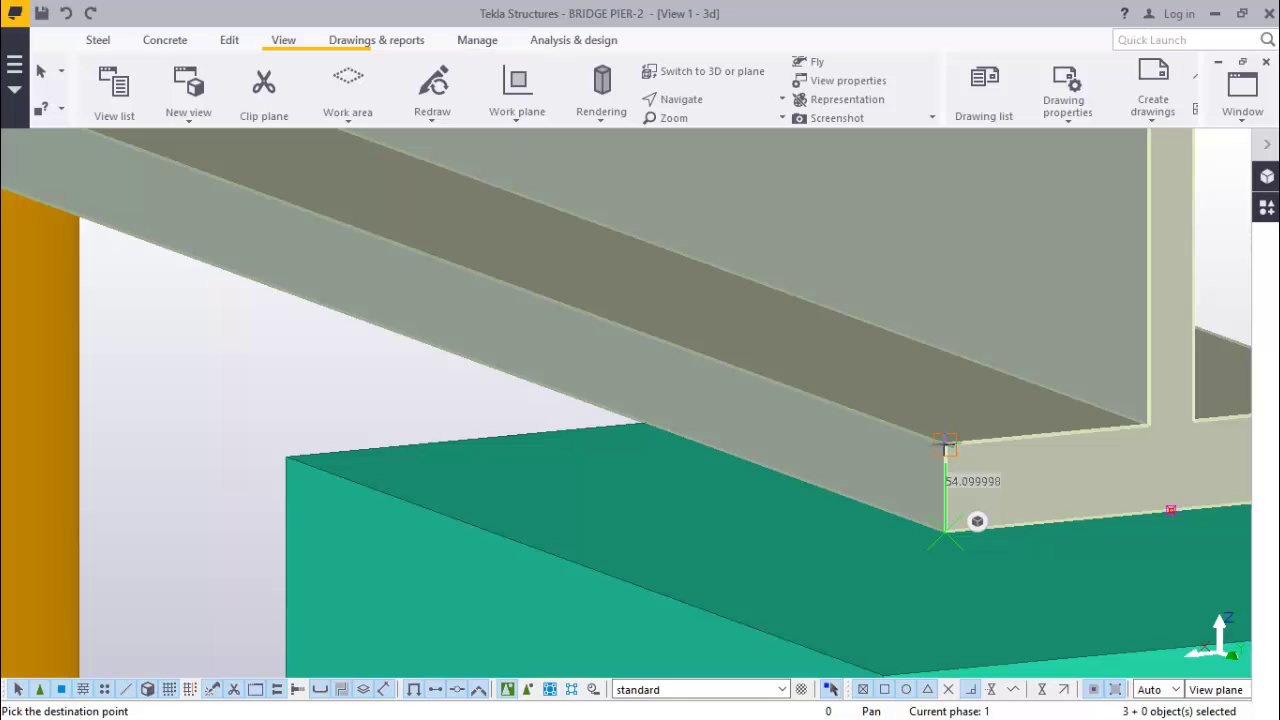
pyautogui.write('25')
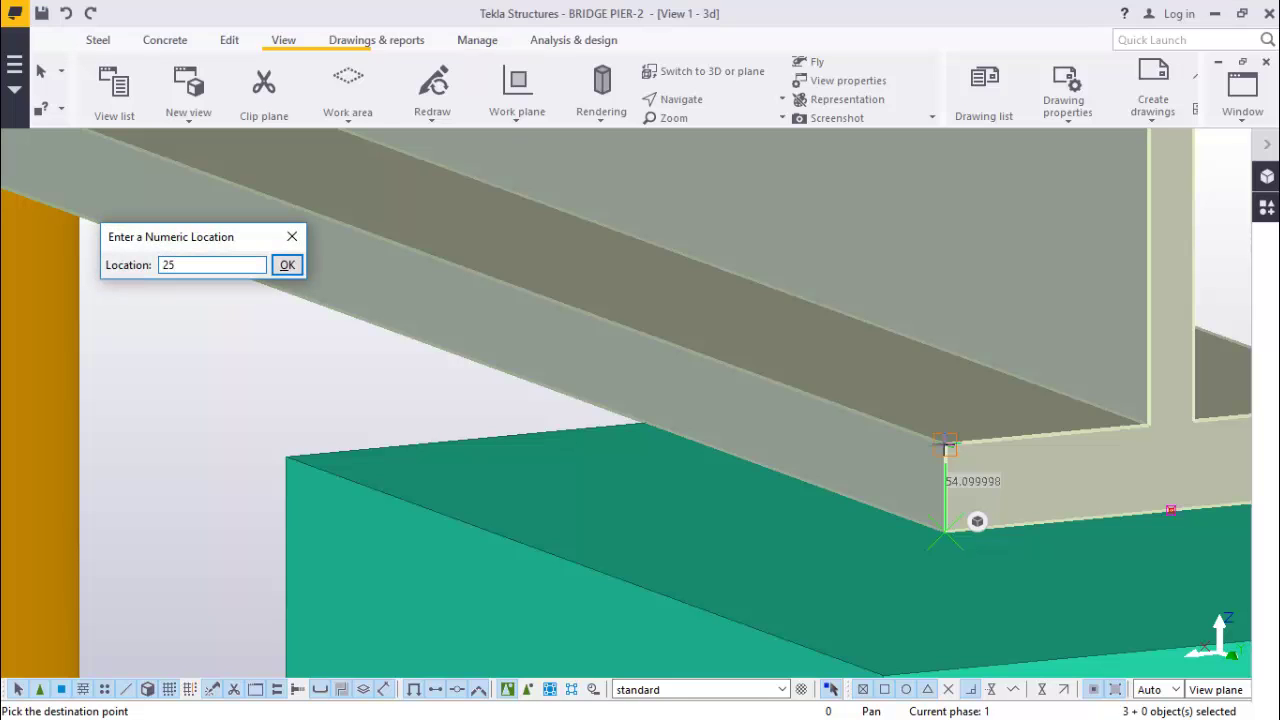
pyautogui.press('Return')
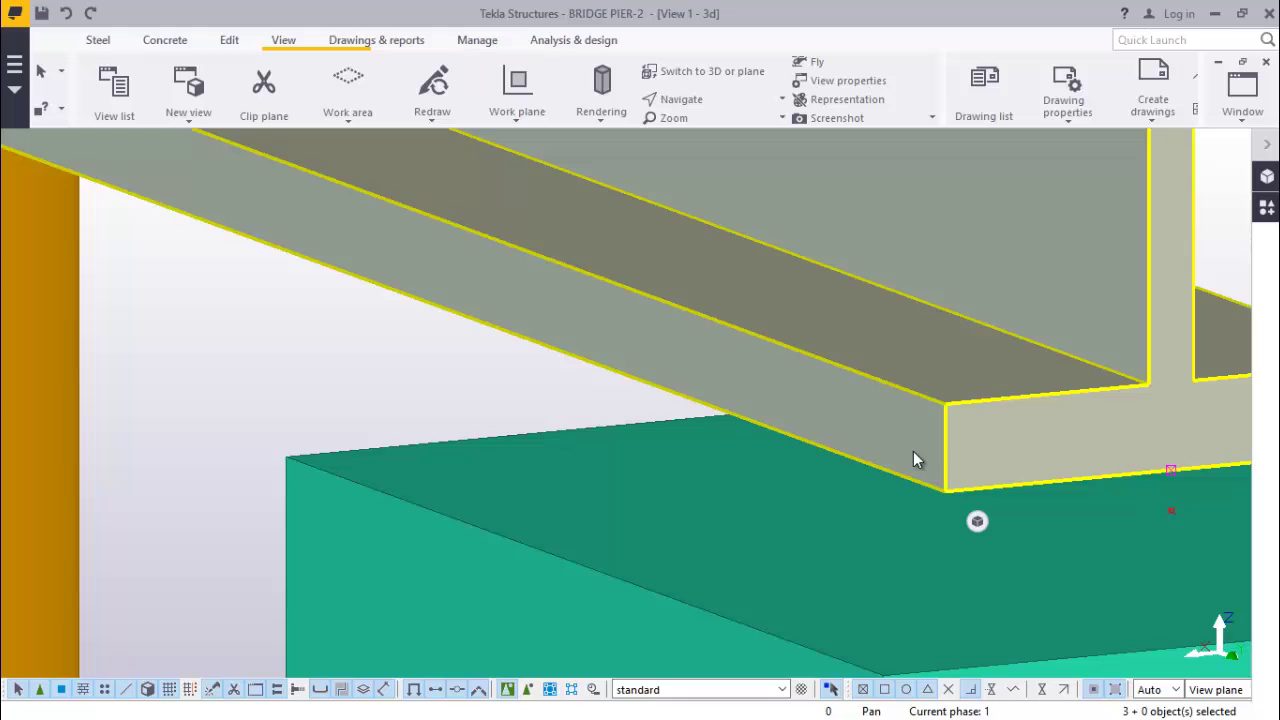
pyautogui.scroll(-10, 913, 451)
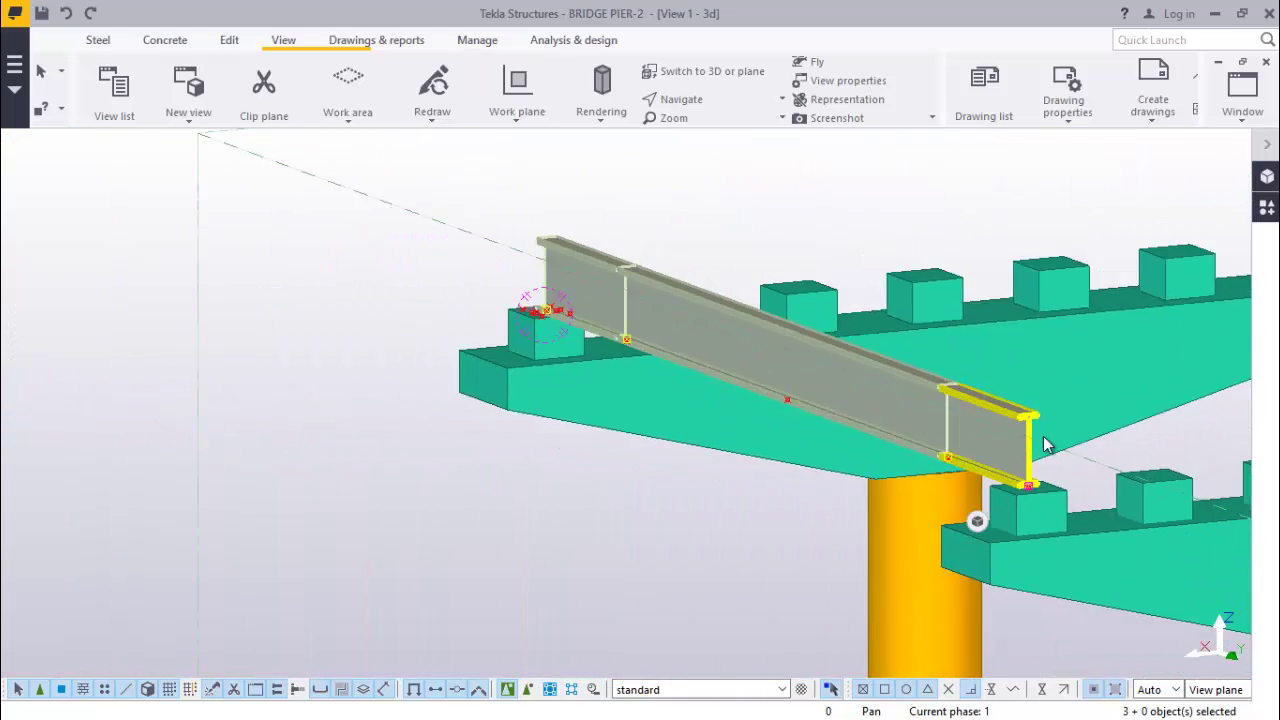
pyautogui.scroll(10, 586, 310)
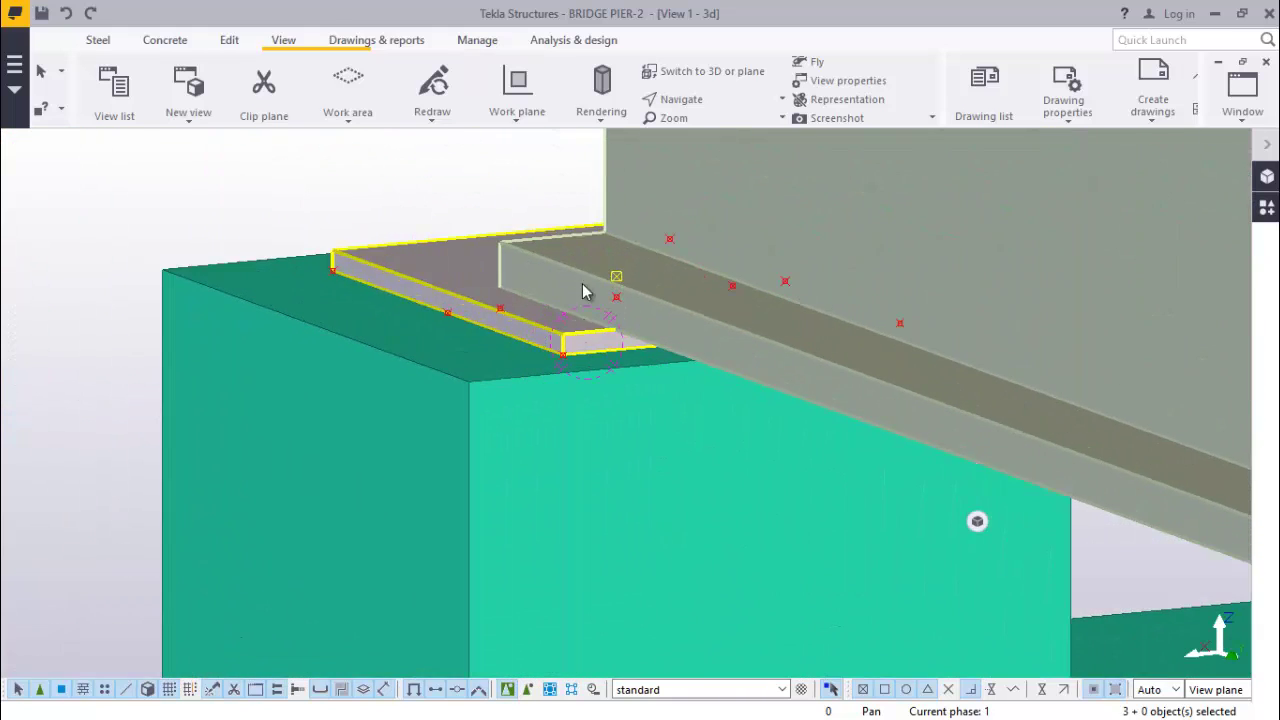
pyautogui.click(586, 292)
pyautogui.scroll(5, 594, 323)
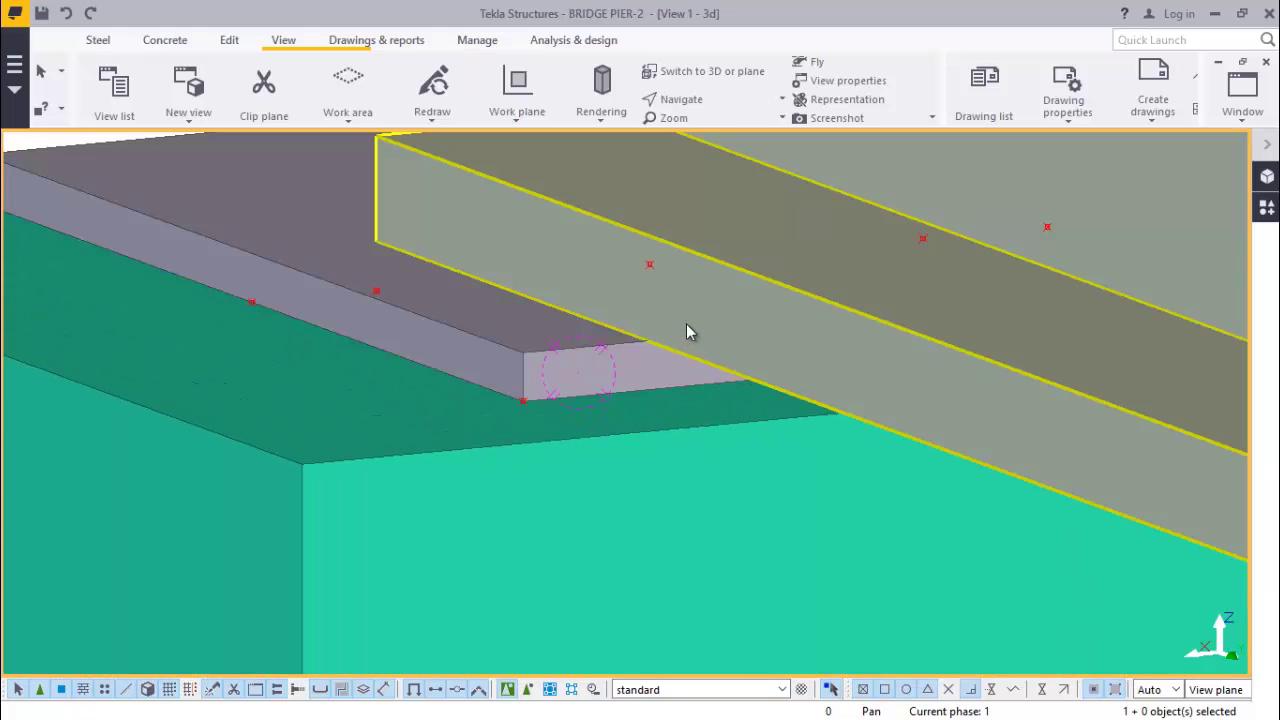
pyautogui.click(625, 356)
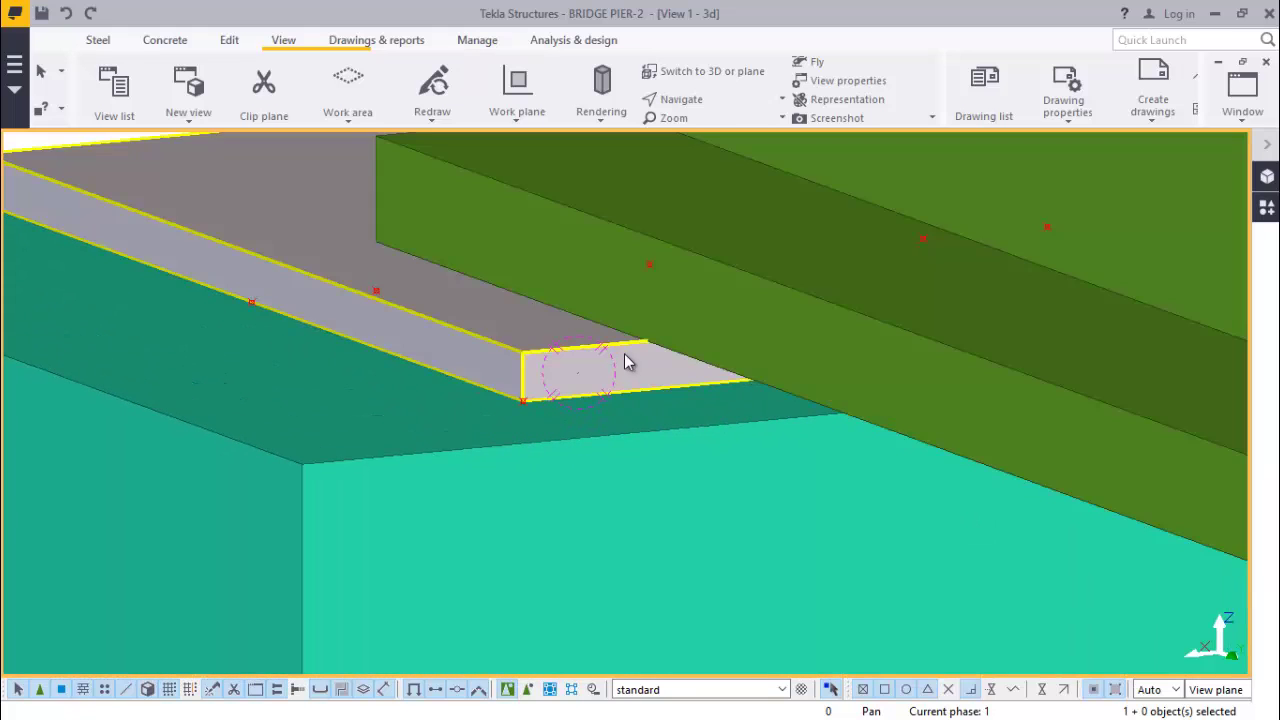
pyautogui.keyDown('ctrl'); pyautogui.moveTo(608, 375); pyautogui.dragTo(660, 300, button='middle'); pyautogui.keyUp('ctrl')
pyautogui.click(681, 99)
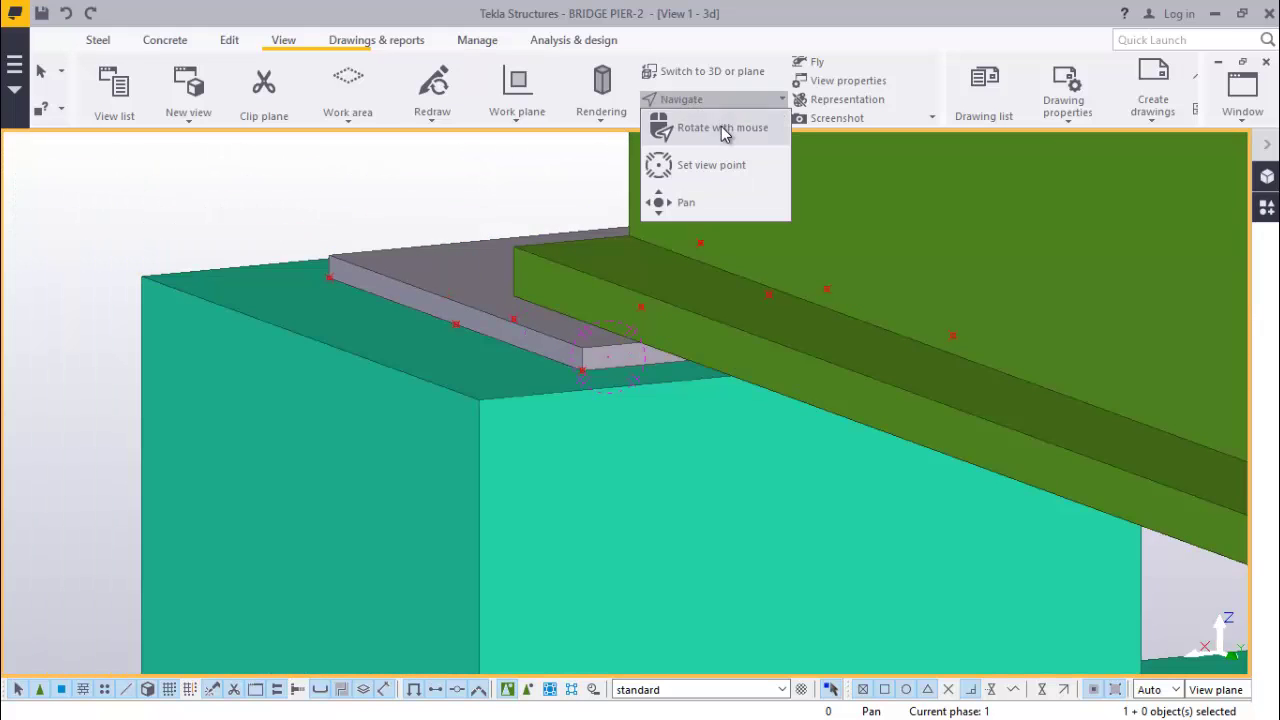
pyautogui.click(705, 130)
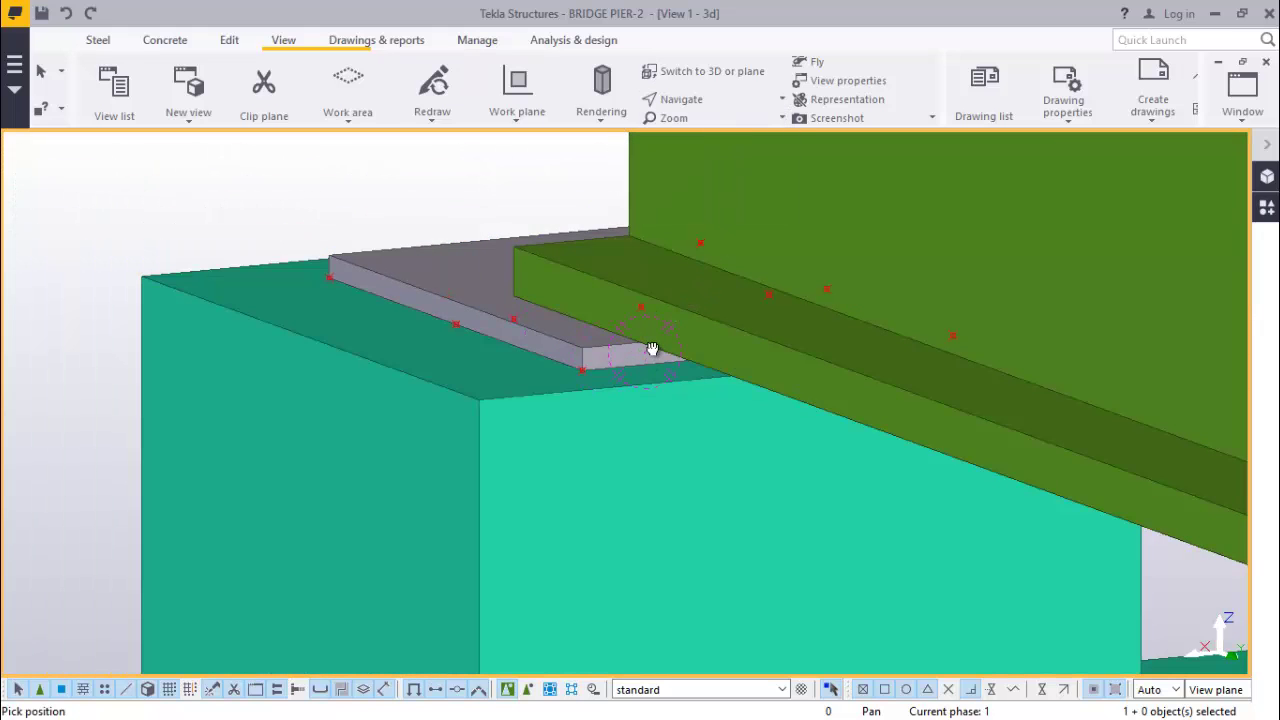
pyautogui.keyDown('ctrl'); pyautogui.moveTo(652, 348); pyautogui.dragTo(766, 391, button='middle'); pyautogui.keyUp('ctrl')
pyautogui.scroll(3, 609, 345)
pyautogui.scroll(3, 654, 403)
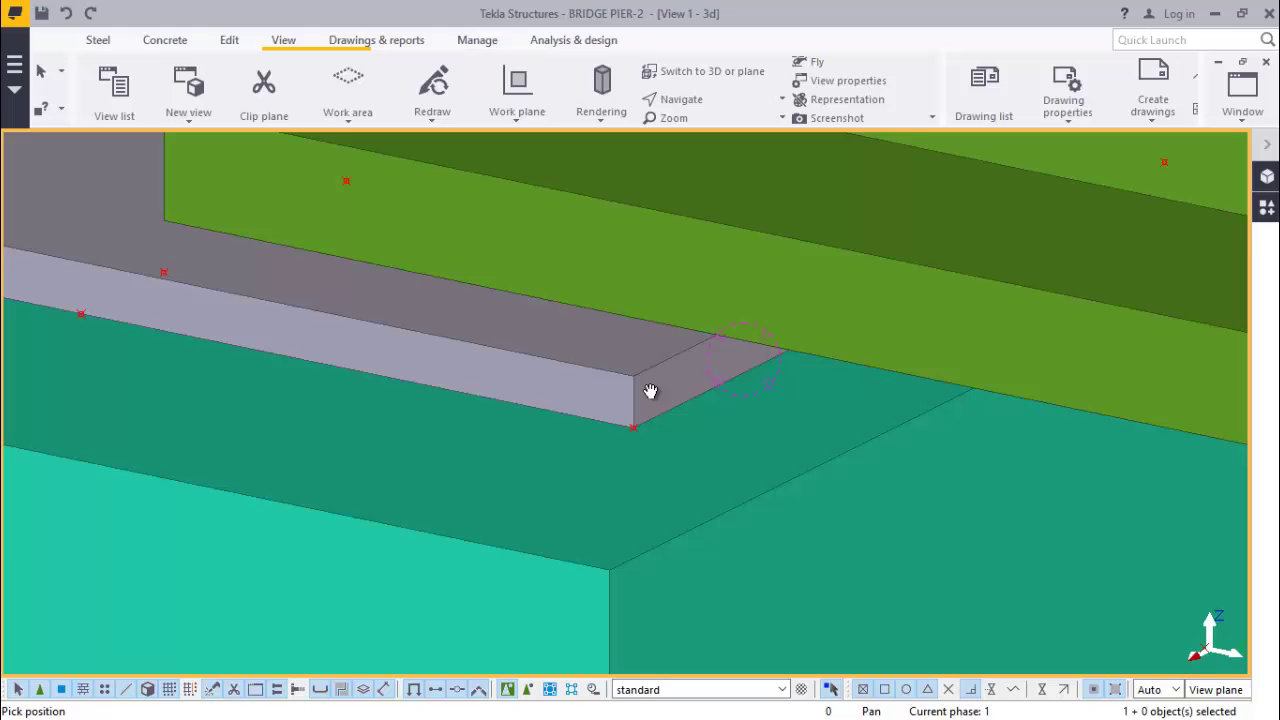
pyautogui.scroll(-5, 645, 403)
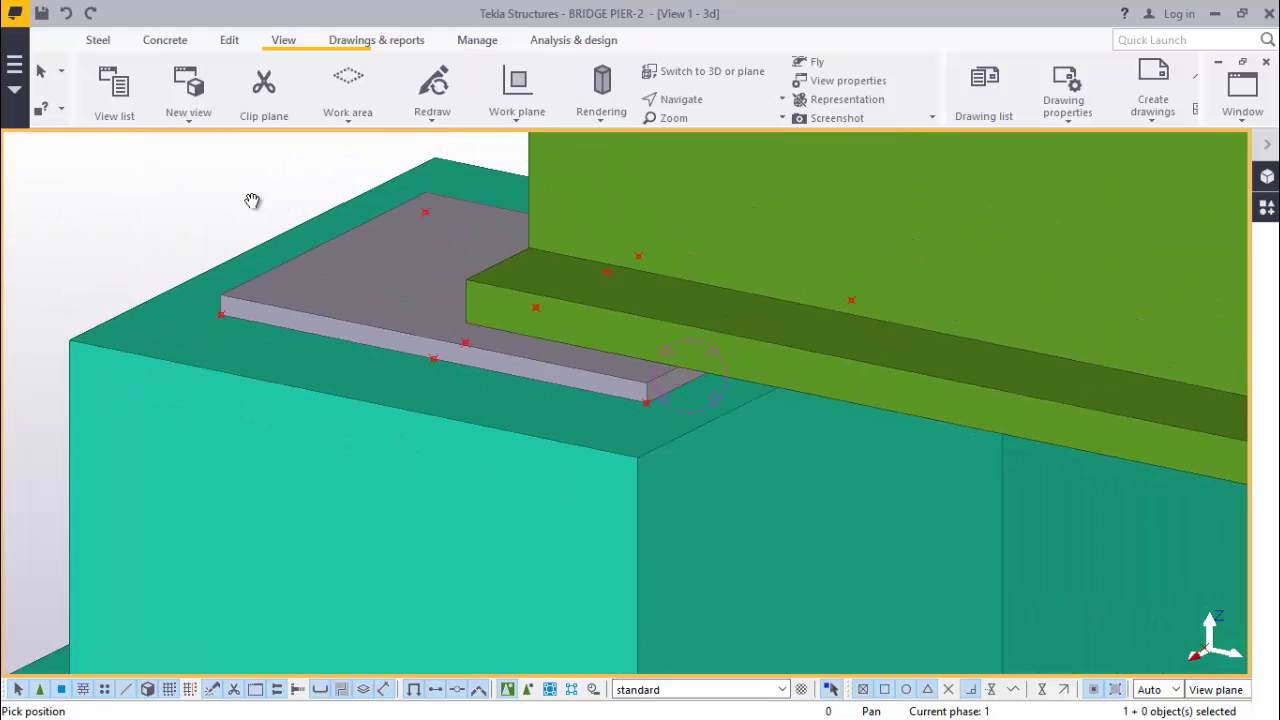
pyautogui.rightClick(251, 200)
pyautogui.click(263, 200)
pyautogui.scroll(2, 651, 365)
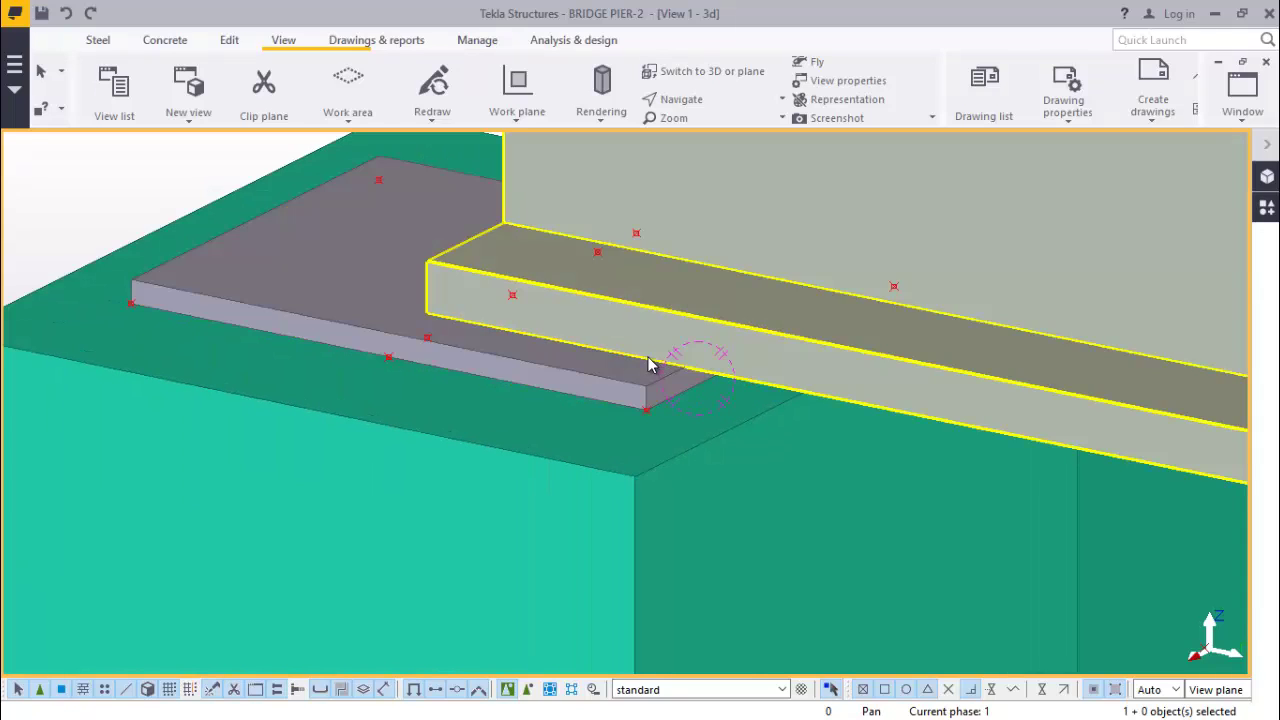
pyautogui.scroll(2, 617, 377)
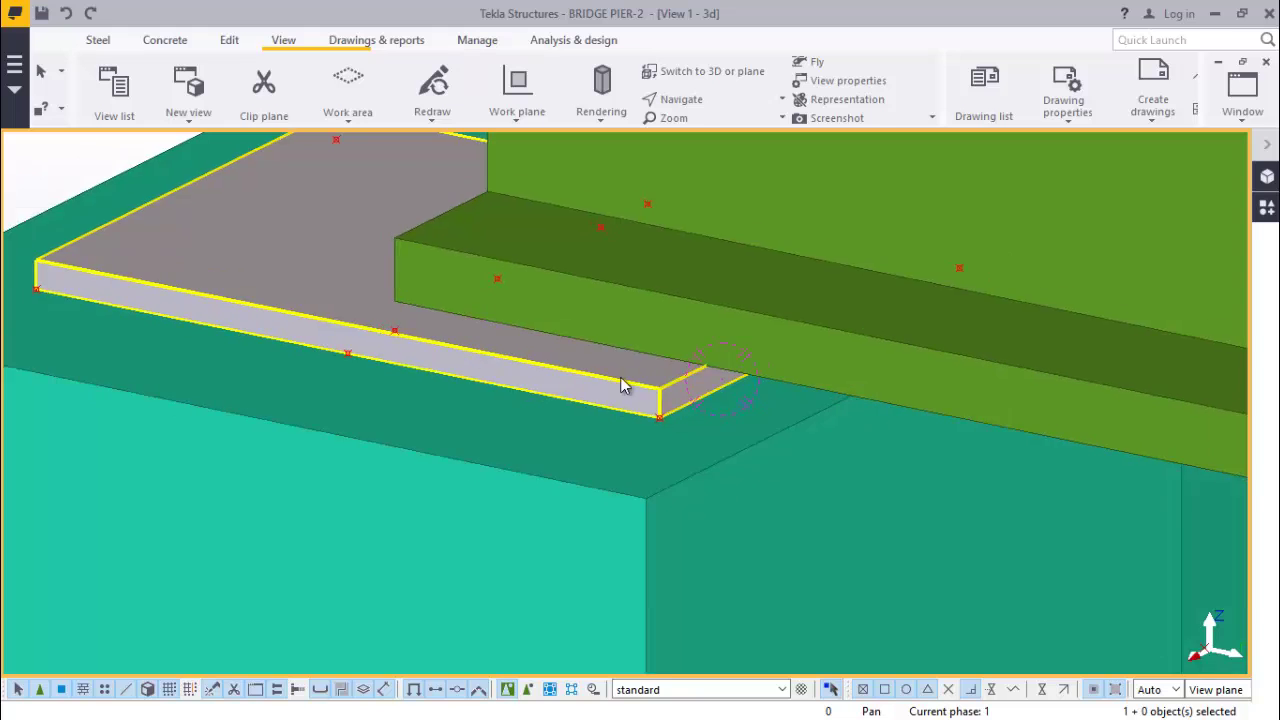
pyautogui.scroll(-5, 620, 385)
pyautogui.keyDown('ctrl'); pyautogui.moveTo(620, 385); pyautogui.dragTo(490, 314, button='middle'); pyautogui.keyUp('ctrl')
pyautogui.click(746, 272)
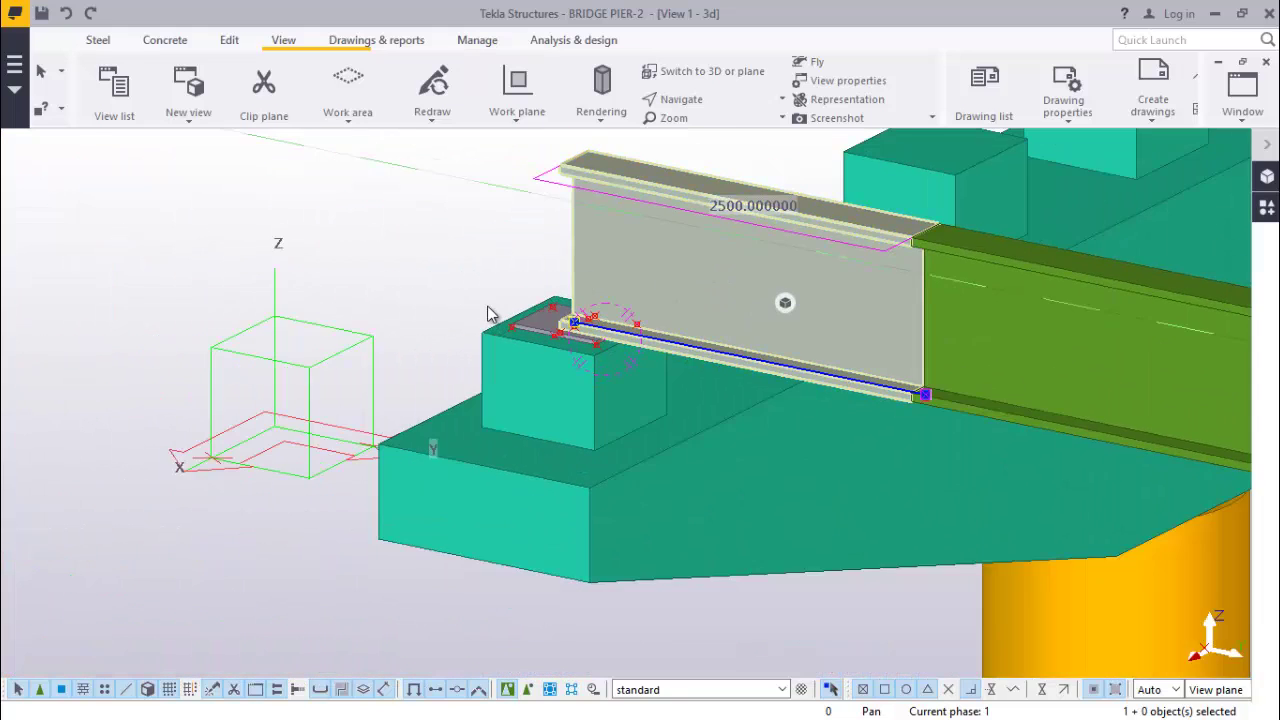
# Select the beam together with the left and right bearing plates.
pyautogui.scroll(-2, 490, 314)
pyautogui.keyDown('ctrl'); pyautogui.click(942, 354); pyautogui.keyUp('ctrl')
pyautogui.keyDown('ctrl'); pyautogui.moveTo(942, 354); pyautogui.dragTo(665, 348, button='middle'); pyautogui.keyUp('ctrl')
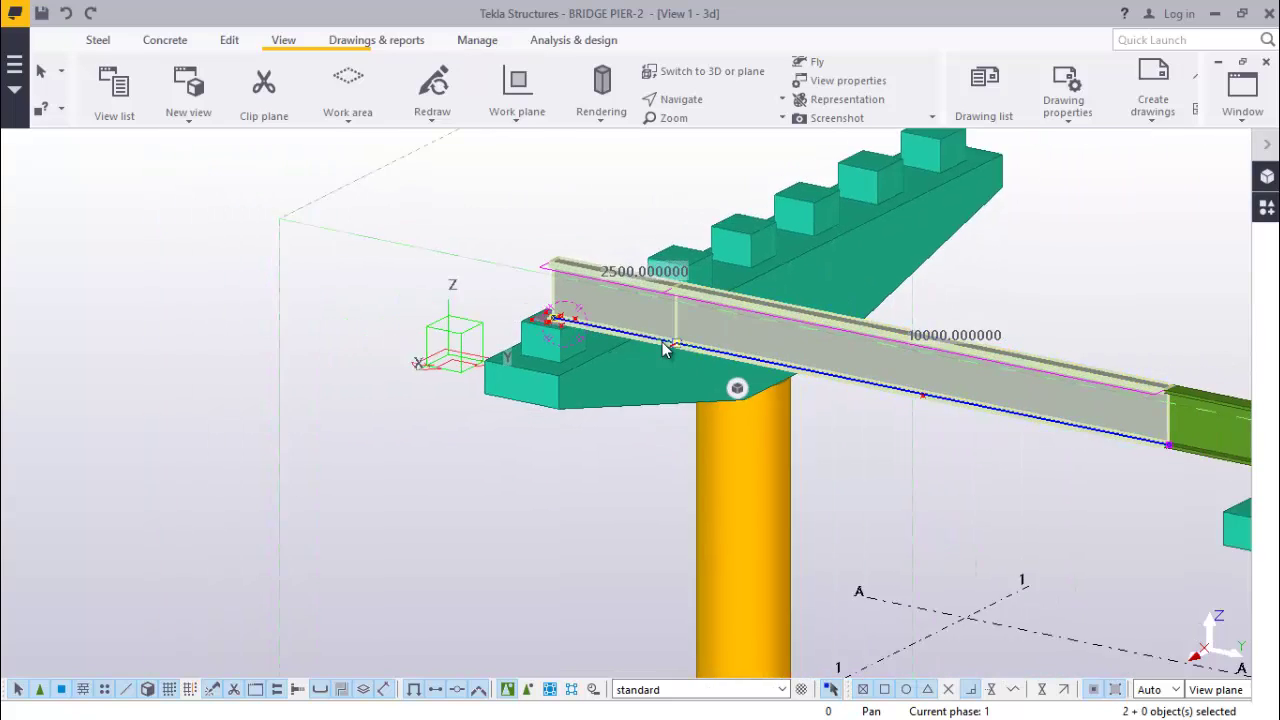
pyautogui.scroll(-3, 665, 348)
pyautogui.scroll(5, 1000, 395)
pyautogui.keyDown('ctrl'); pyautogui.click(974, 386); pyautogui.keyUp('ctrl')
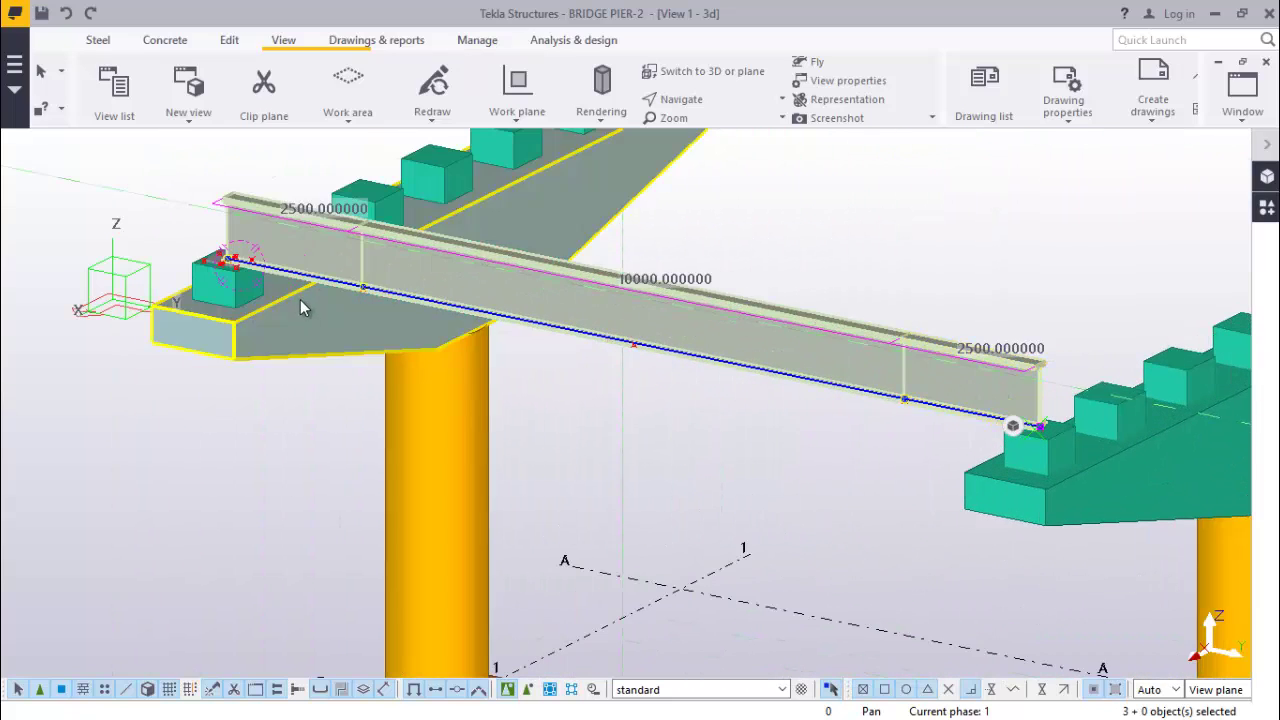
pyautogui.scroll(6, 302, 307)
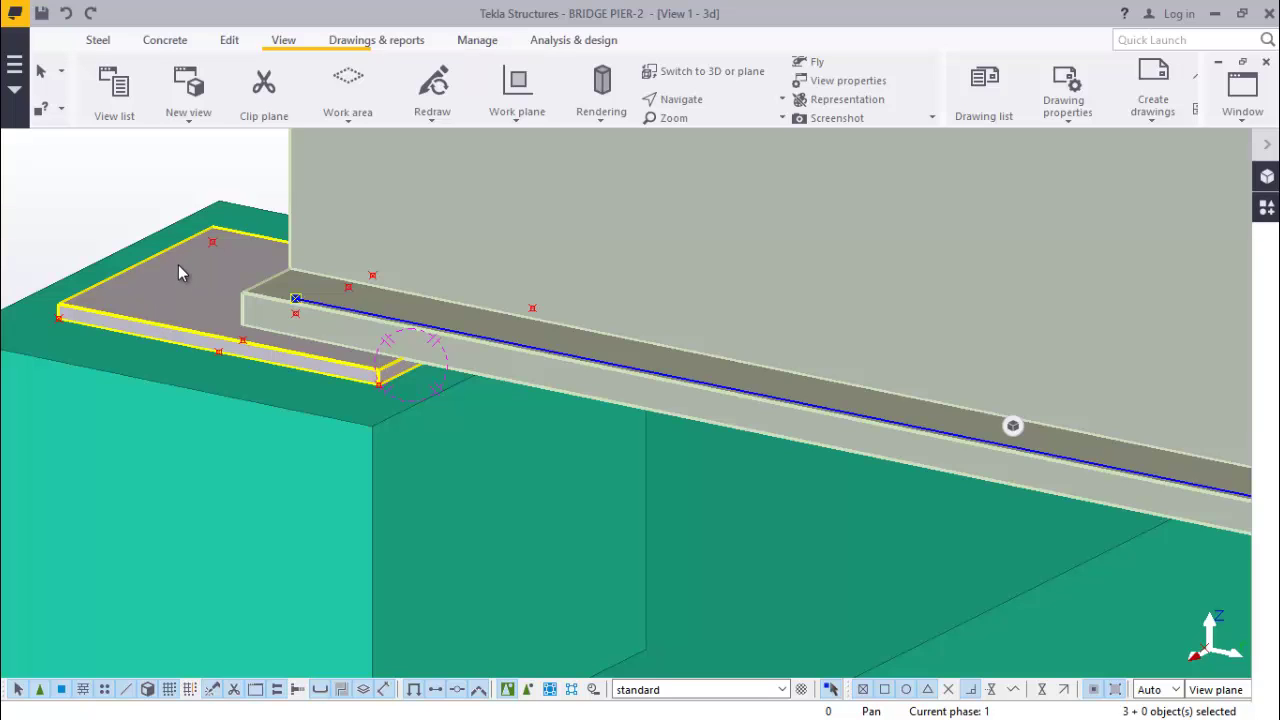
pyautogui.keyDown('ctrl'); pyautogui.click(176, 270); pyautogui.keyUp('ctrl')
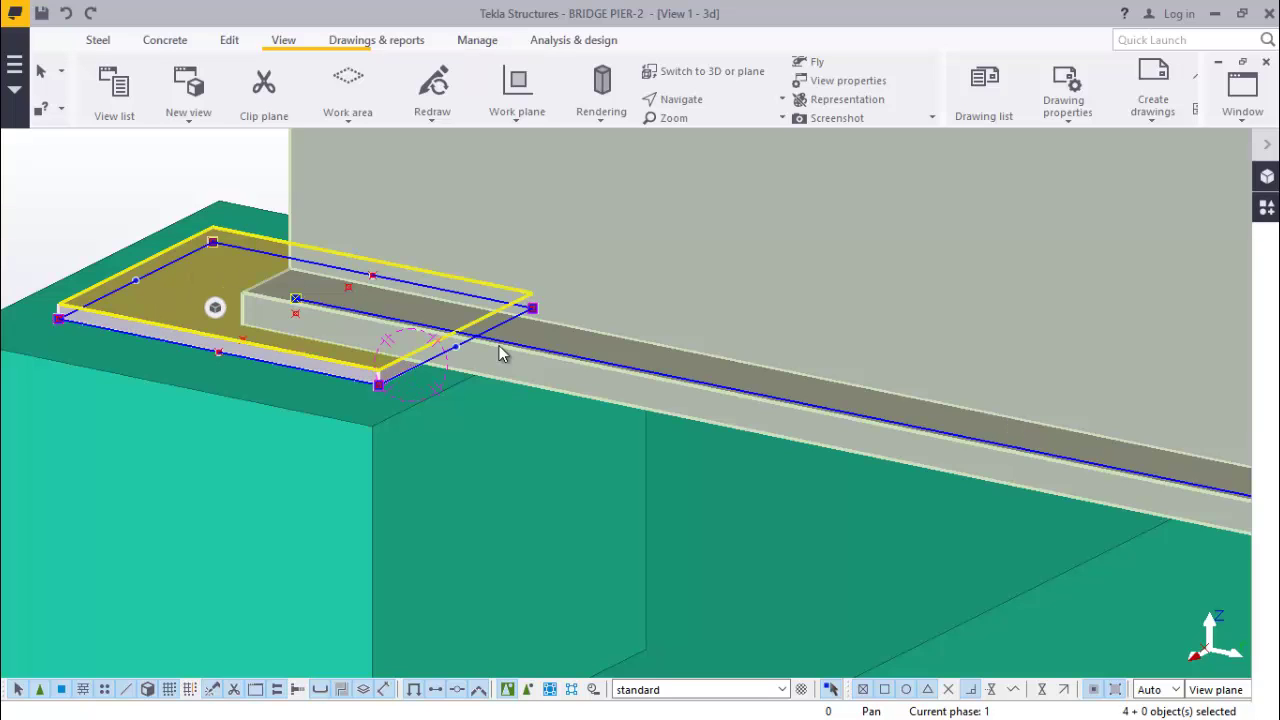
pyautogui.scroll(-3, 749, 439)
# Move the beam and plates up 50 from the plate's bottom corner.
pyautogui.rightClick(125, 230)
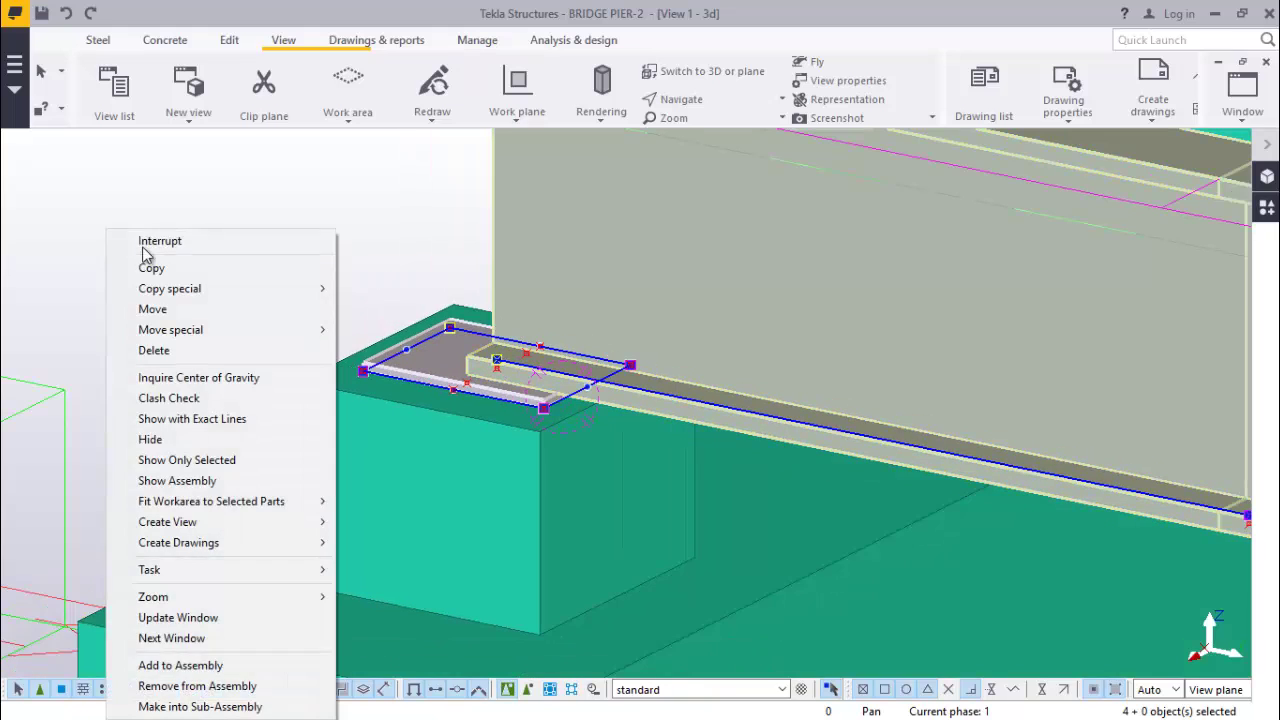
pyautogui.click(143, 306)
pyautogui.scroll(2, 545, 415)
pyautogui.scroll(5, 545, 415)
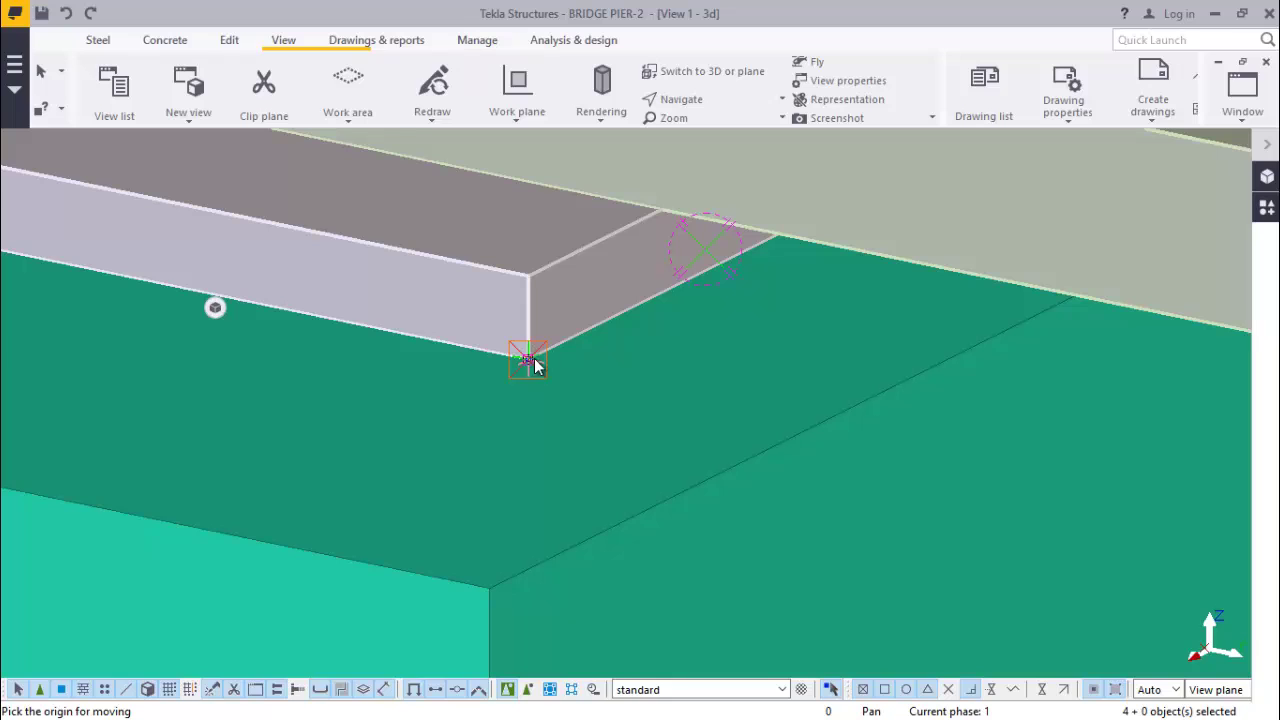
pyautogui.click(530, 360)
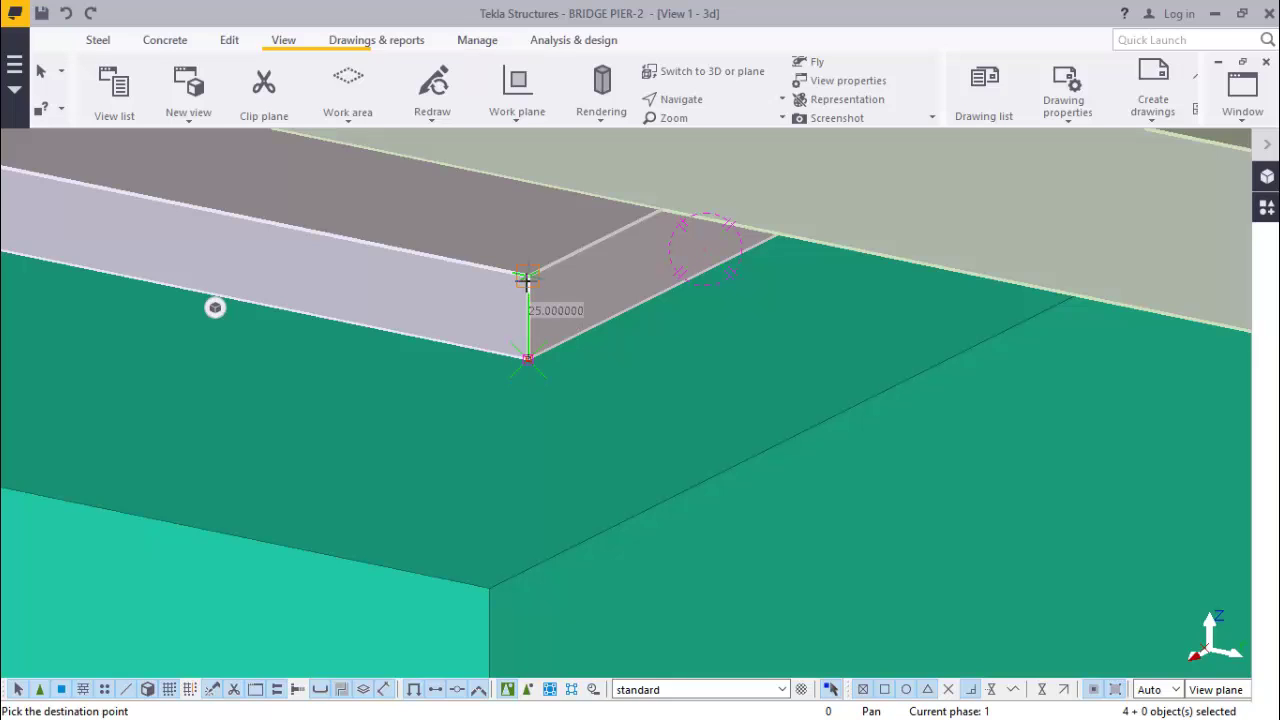
pyautogui.write('50')
pyautogui.press('Return')
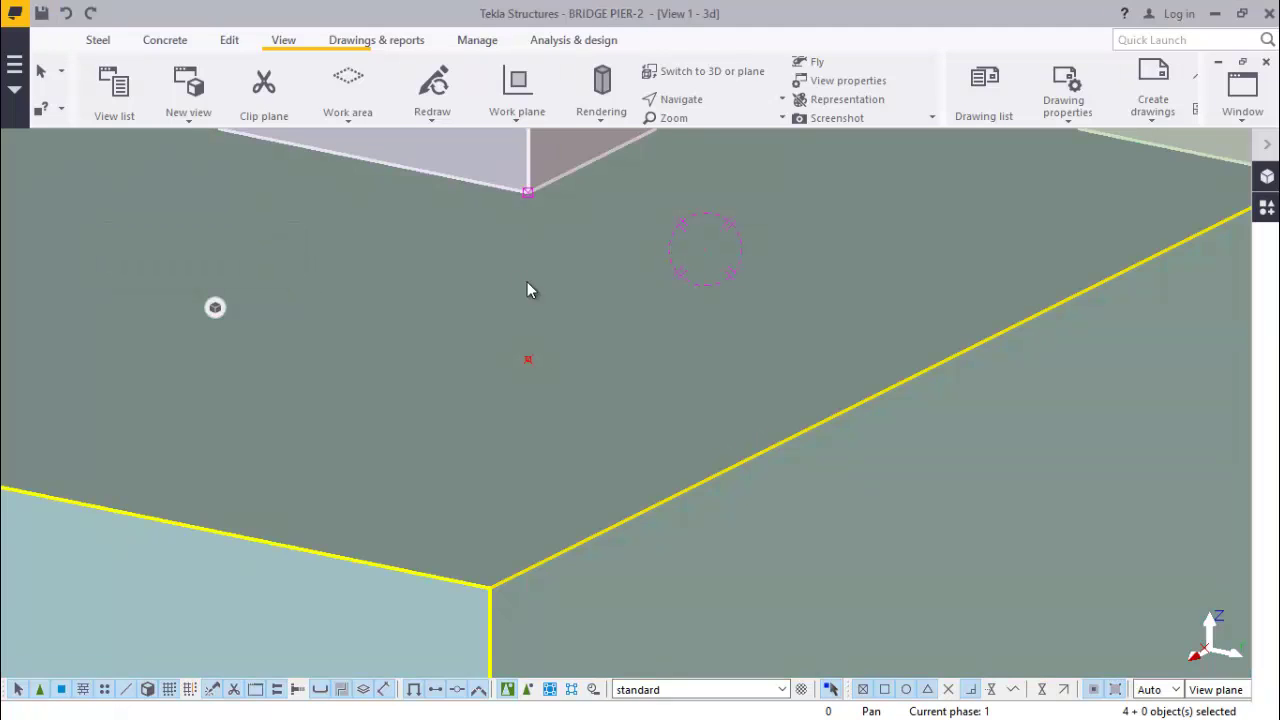
pyautogui.scroll(-4, 814, 420)
pyautogui.scroll(-3, 866, 446)
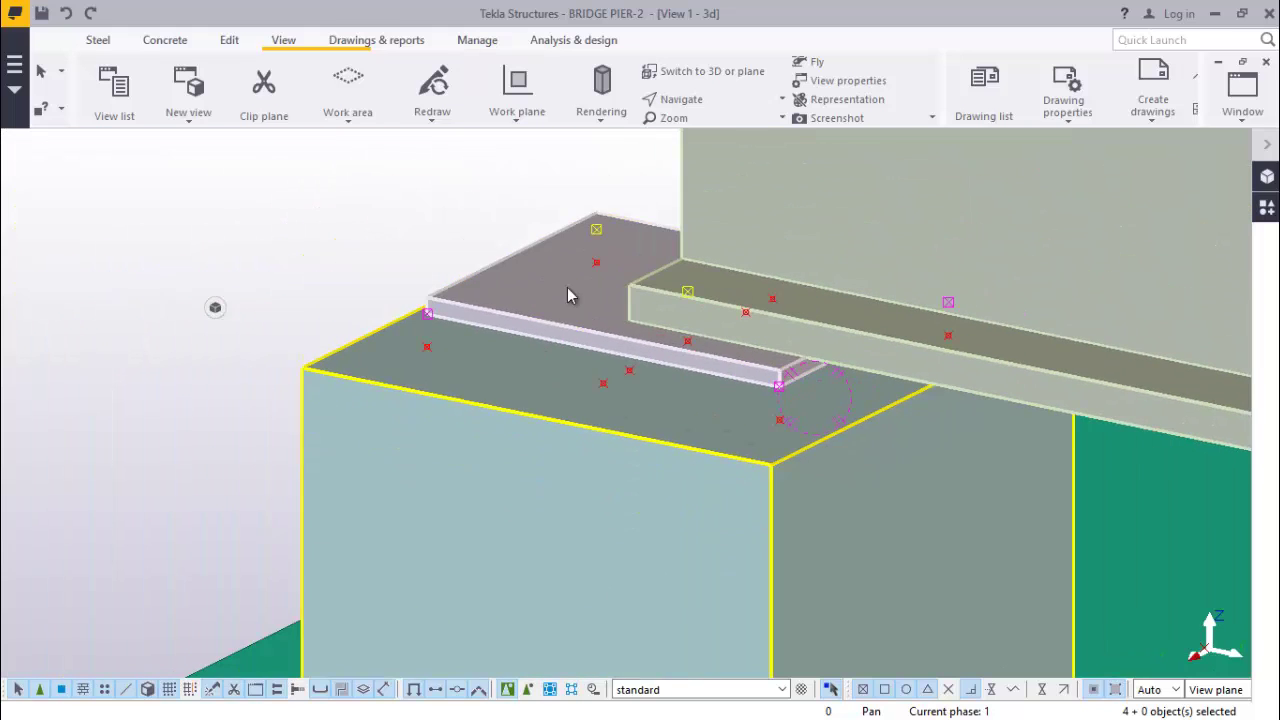
pyautogui.scroll(-2, 618, 375)
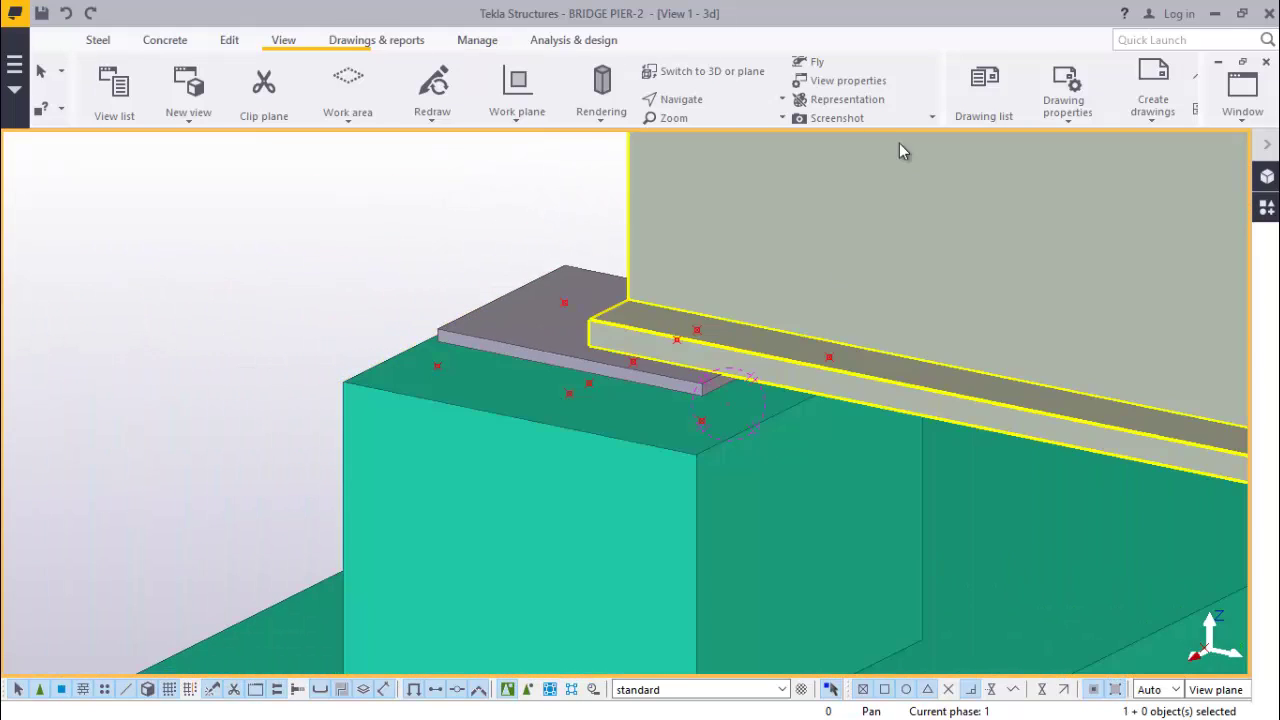
pyautogui.click(681, 99)
pyautogui.click(717, 165)
pyautogui.keyDown('ctrl'); pyautogui.moveTo(651, 398); pyautogui.dragTo(849, 336, button='middle'); pyautogui.keyUp('ctrl')
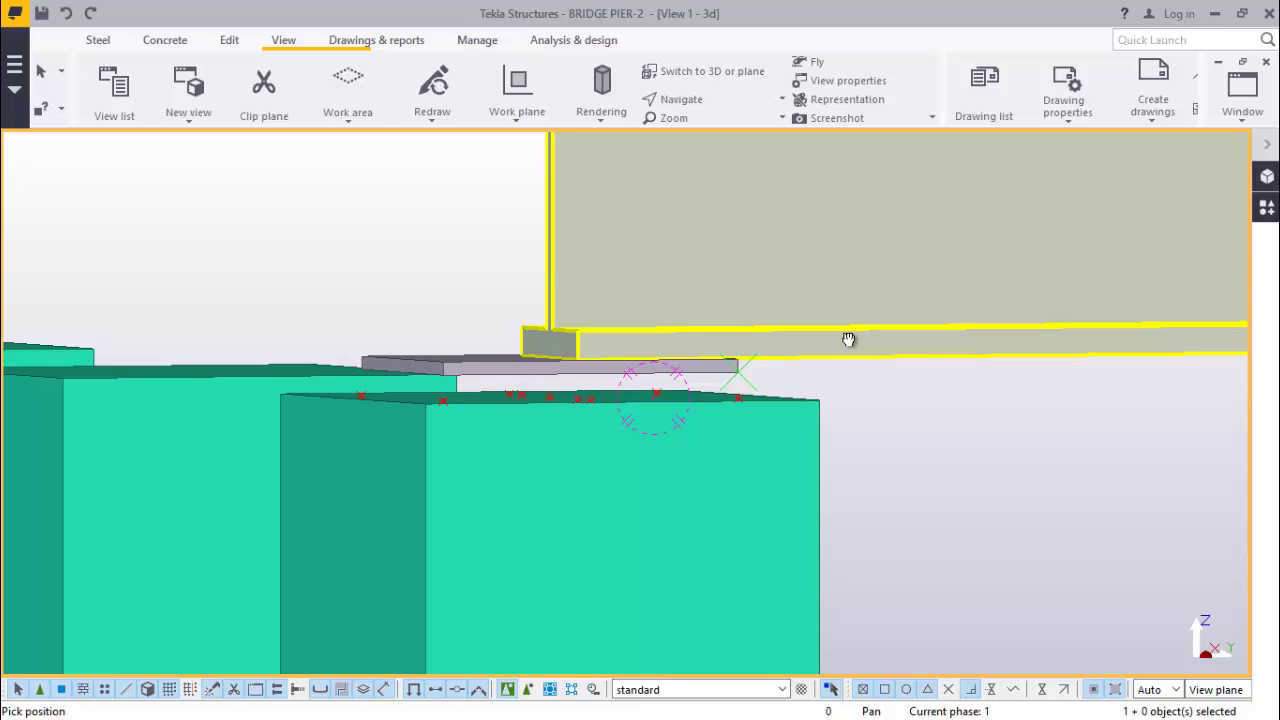
pyautogui.keyDown('ctrl'); pyautogui.moveTo(848, 340); pyautogui.dragTo(1072, 384, button='middle'); pyautogui.keyUp('ctrl')
pyautogui.rightClick(1072, 384)
pyautogui.click(1110, 394)
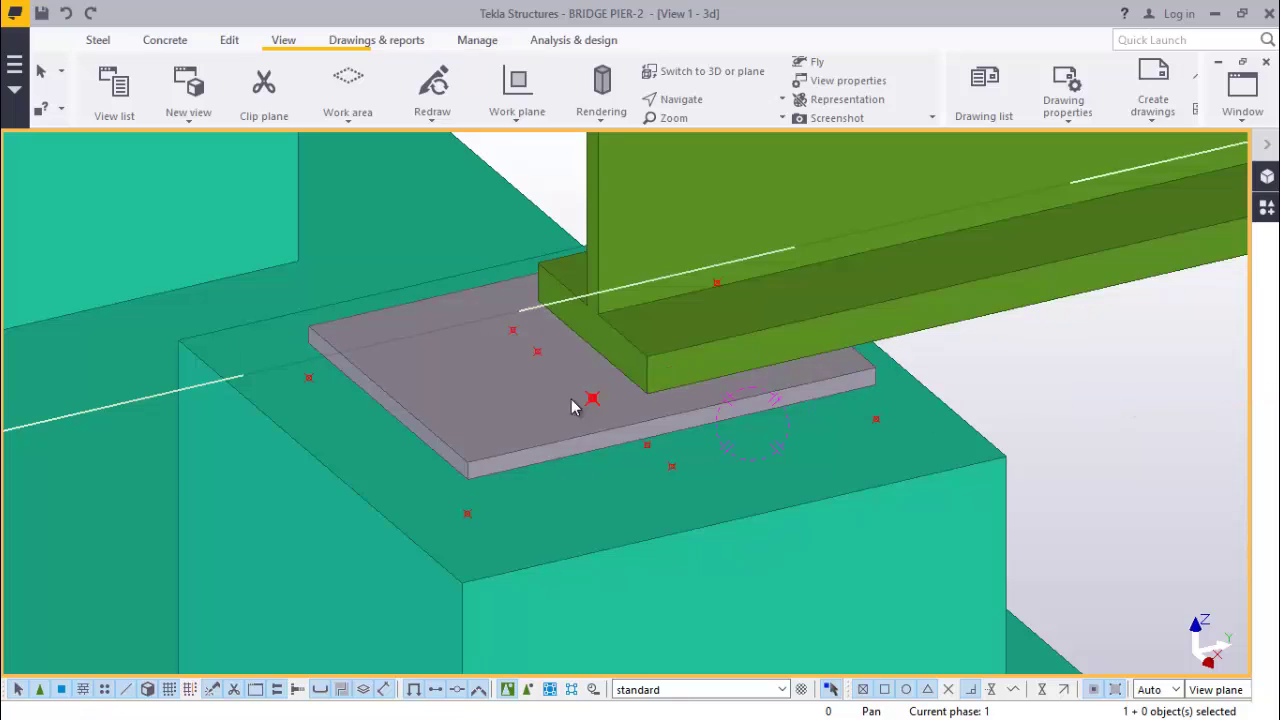
pyautogui.click(461, 425)
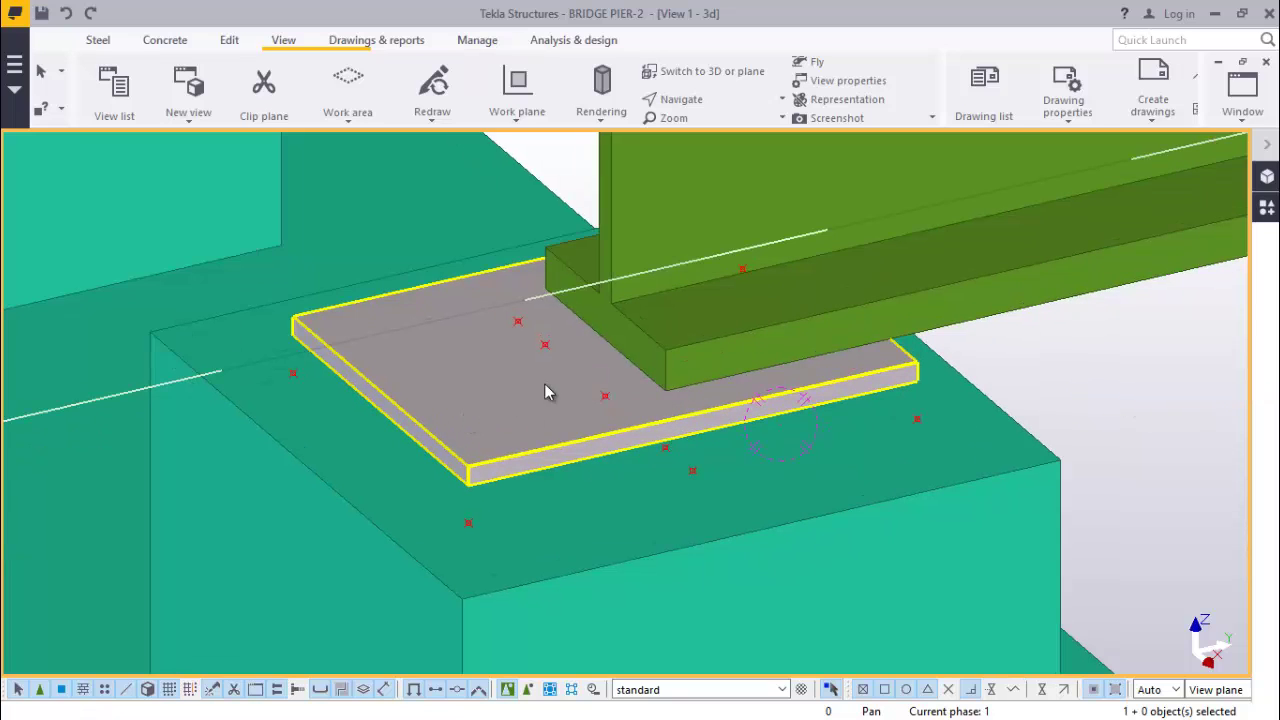
pyautogui.click(506, 467)
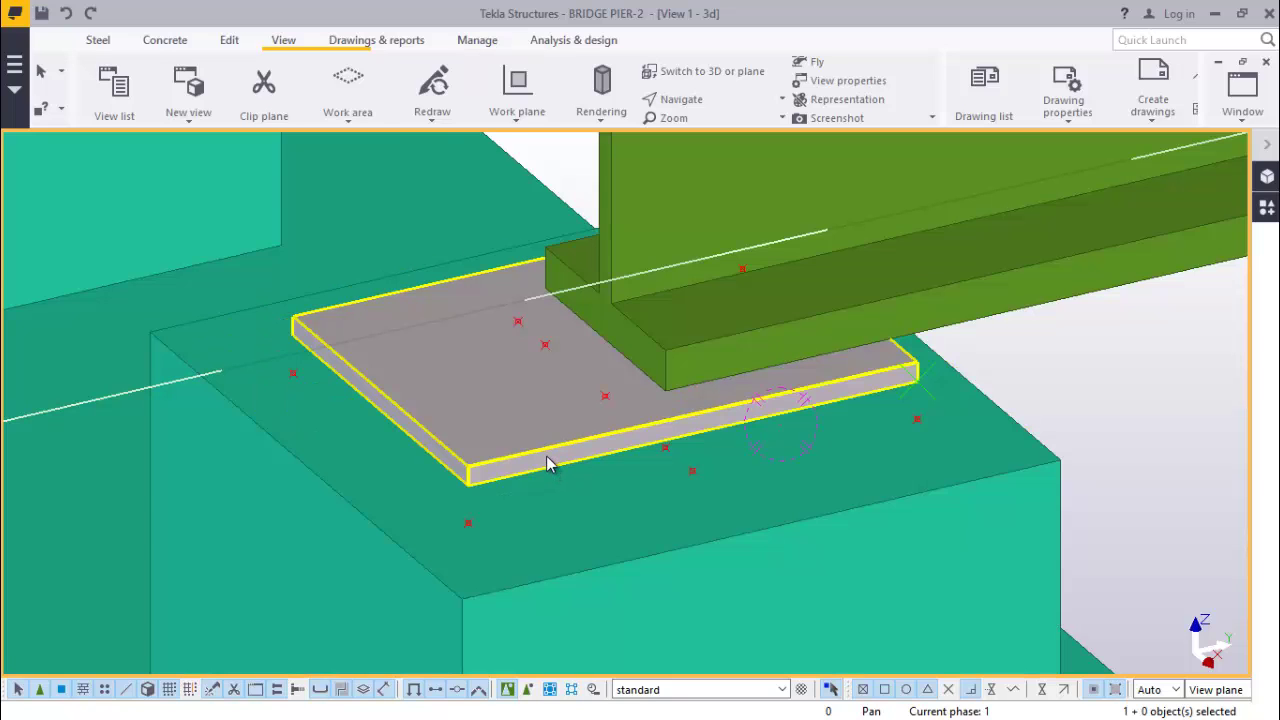
# Start copying the PLT25 bearing plate with its bottom corner as the base point.
pyautogui.click(547, 463)
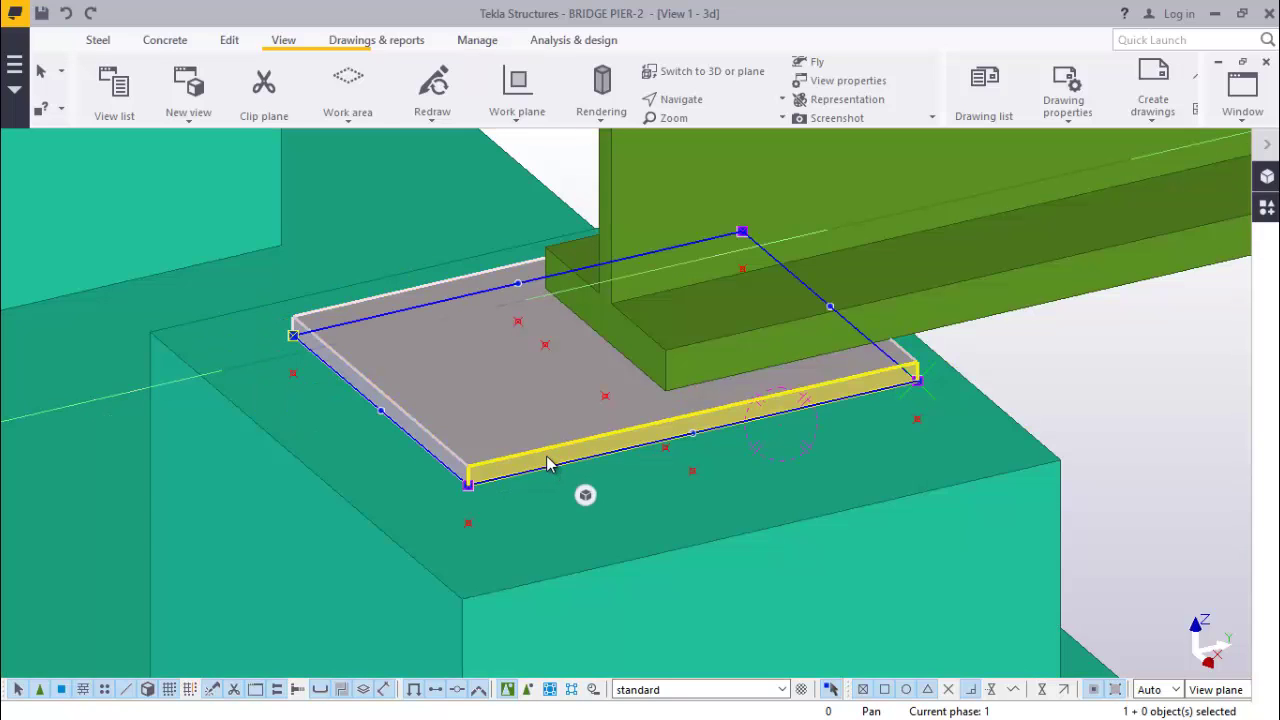
pyautogui.rightClick(1180, 405)
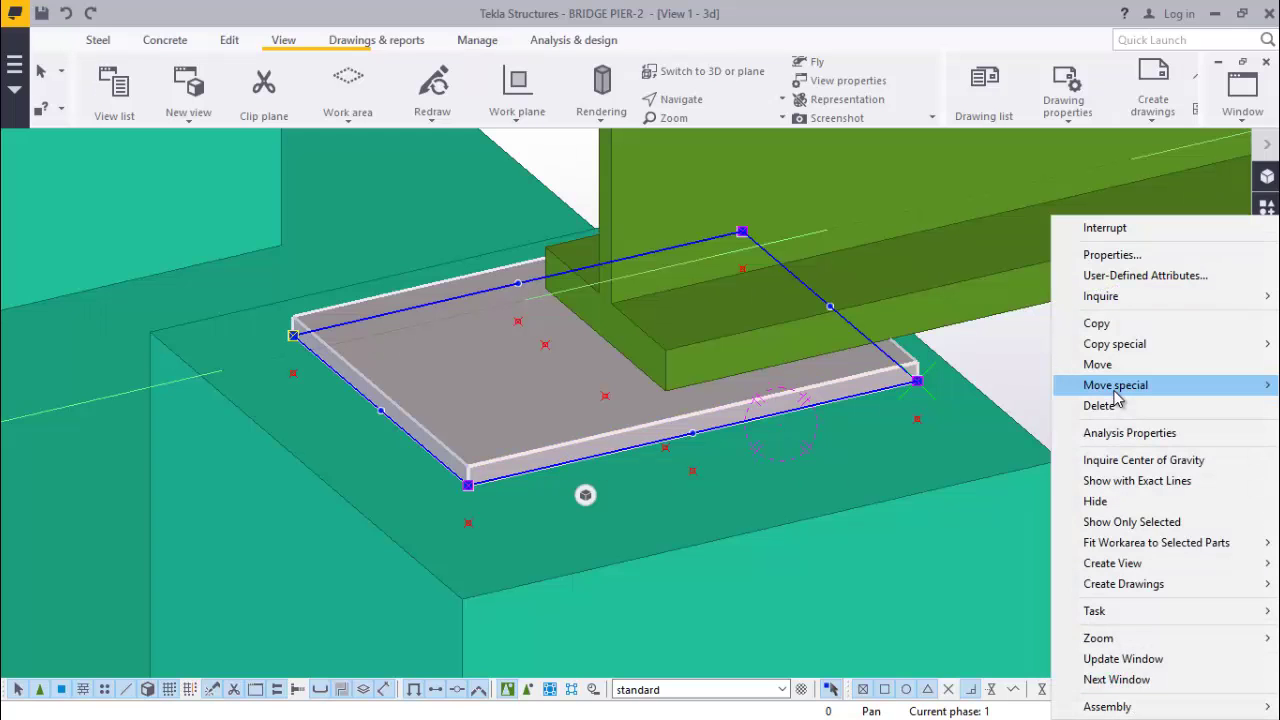
pyautogui.click(1096, 323)
pyautogui.scroll(5, 480, 480)
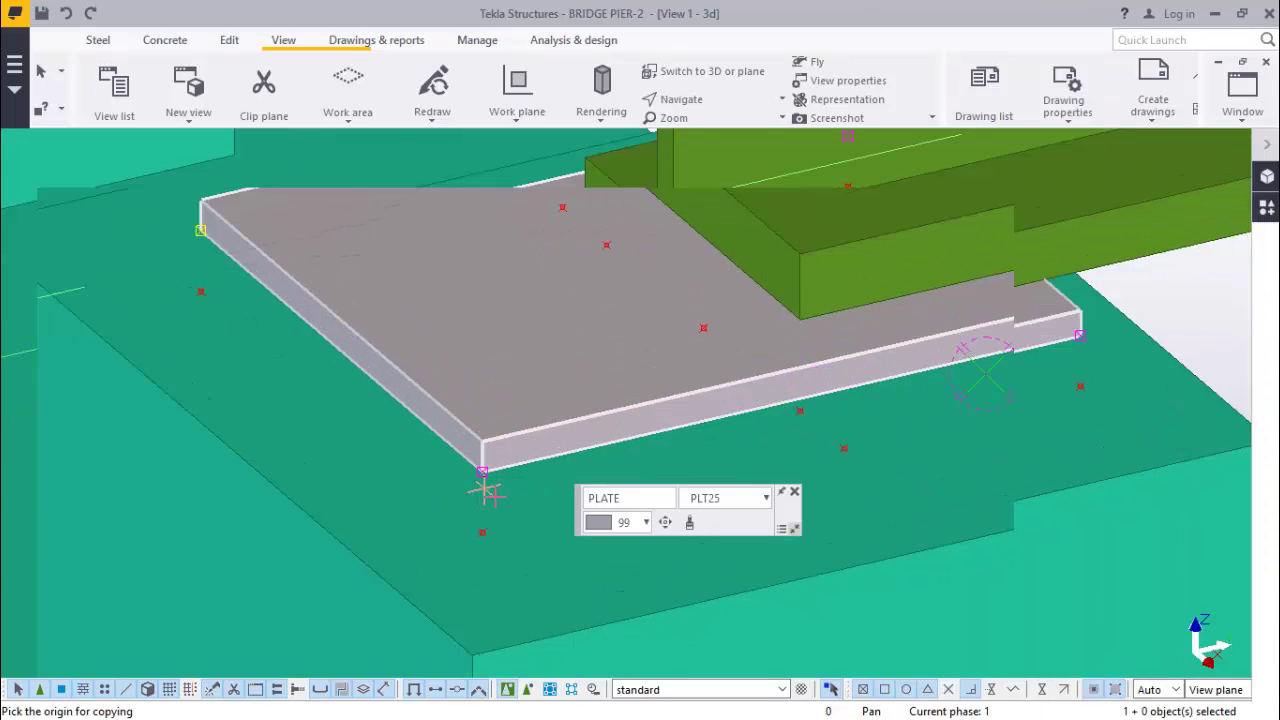
pyautogui.scroll(4, 482, 450)
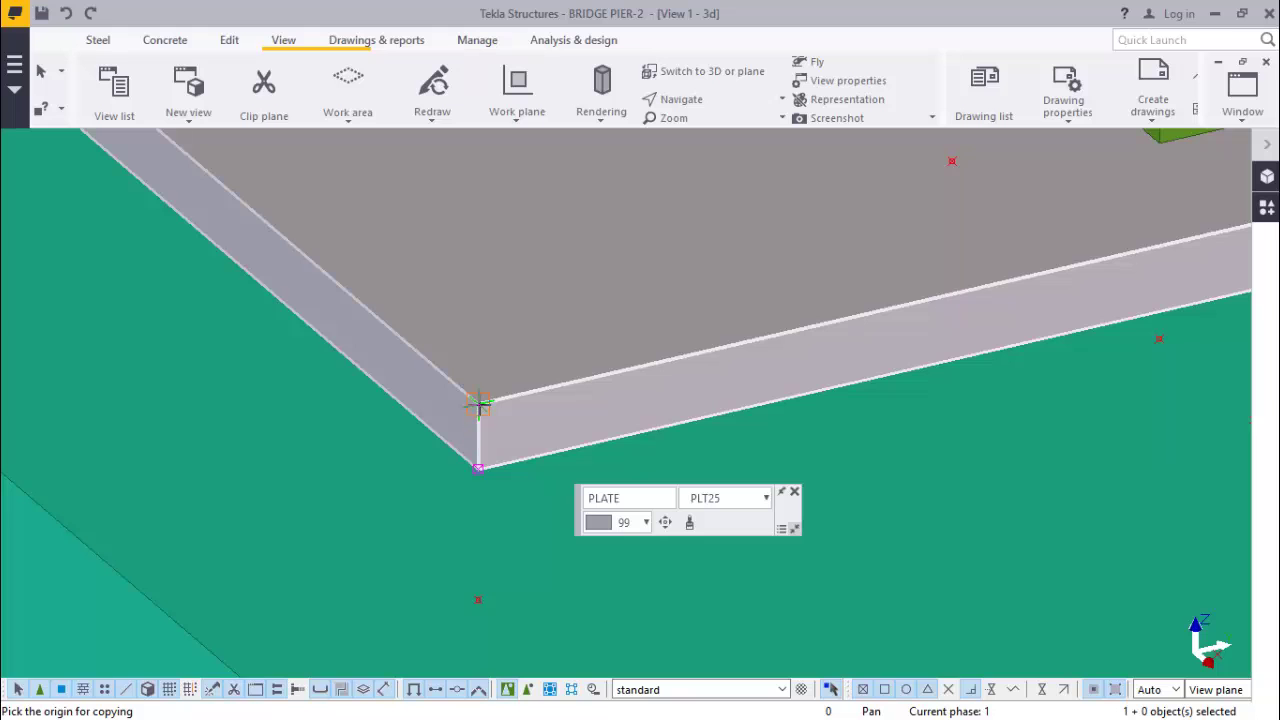
pyautogui.click(479, 404)
pyautogui.scroll(-8, 478, 470)
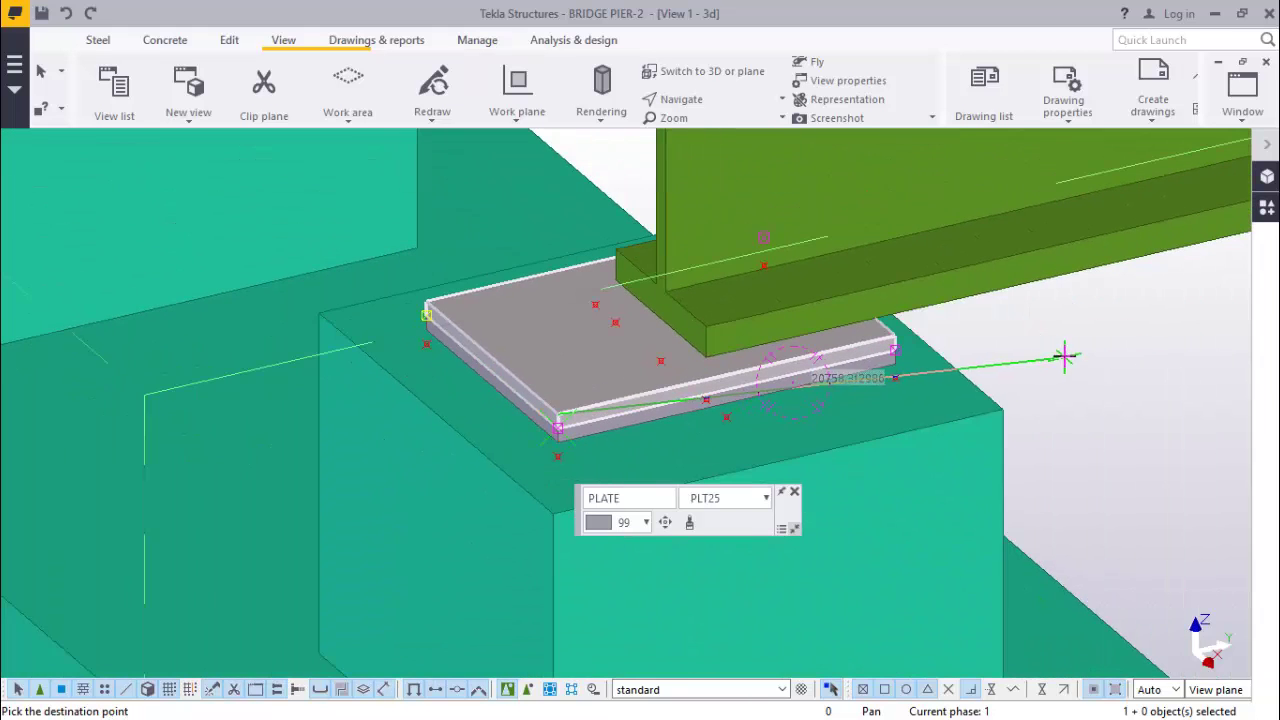
pyautogui.rightClick(1064, 356)
pyautogui.scroll(3, 562, 436)
# Place the plate copy on top of the original bearing plate.
pyautogui.click(556, 427)
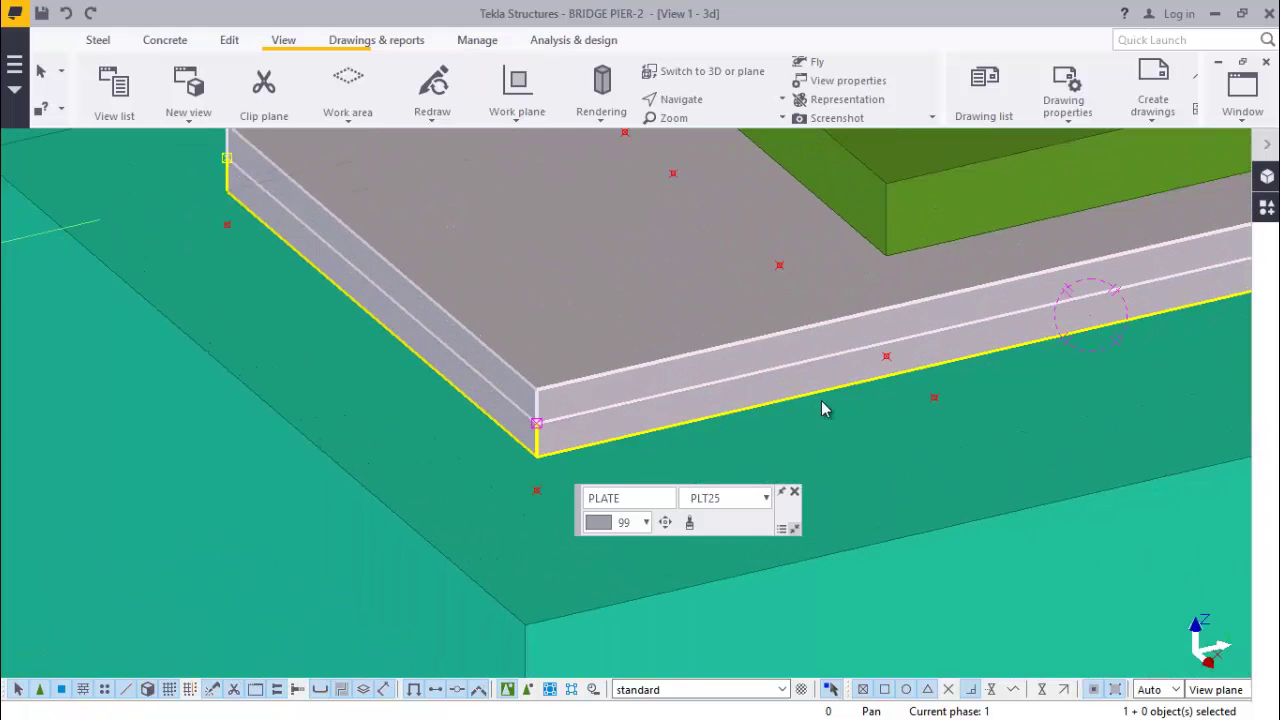
pyautogui.scroll(-5, 826, 406)
pyautogui.scroll(3, 736, 418)
pyautogui.scroll(4, 736, 418)
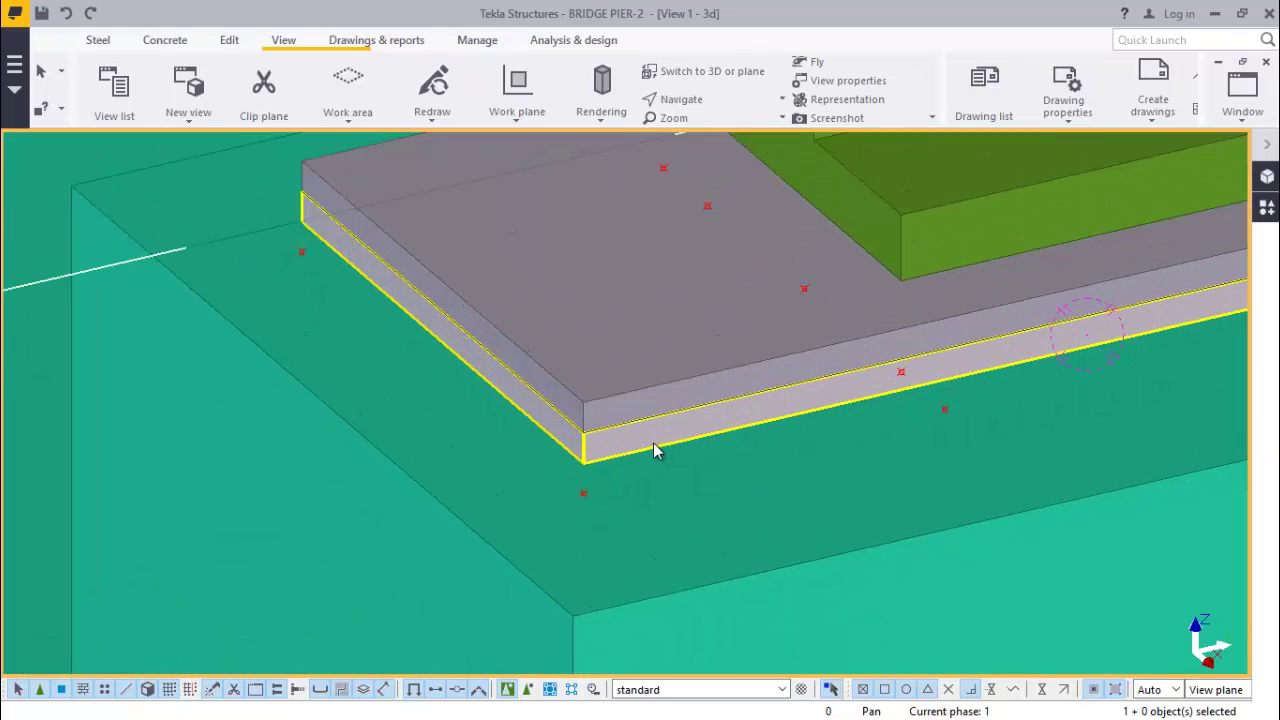
# Change the stacked plate's profile from PLT25 to PLT30.
pyautogui.doubleClick(637, 452)
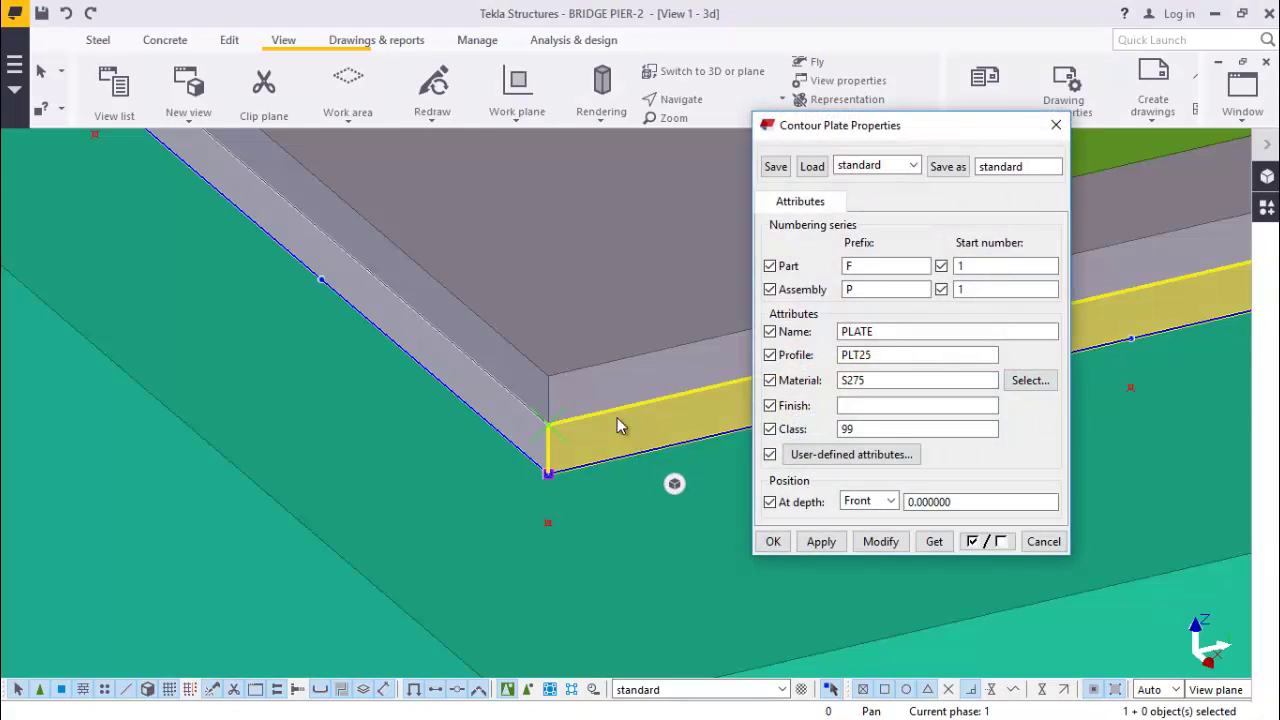
pyautogui.scroll(-2, 620, 423)
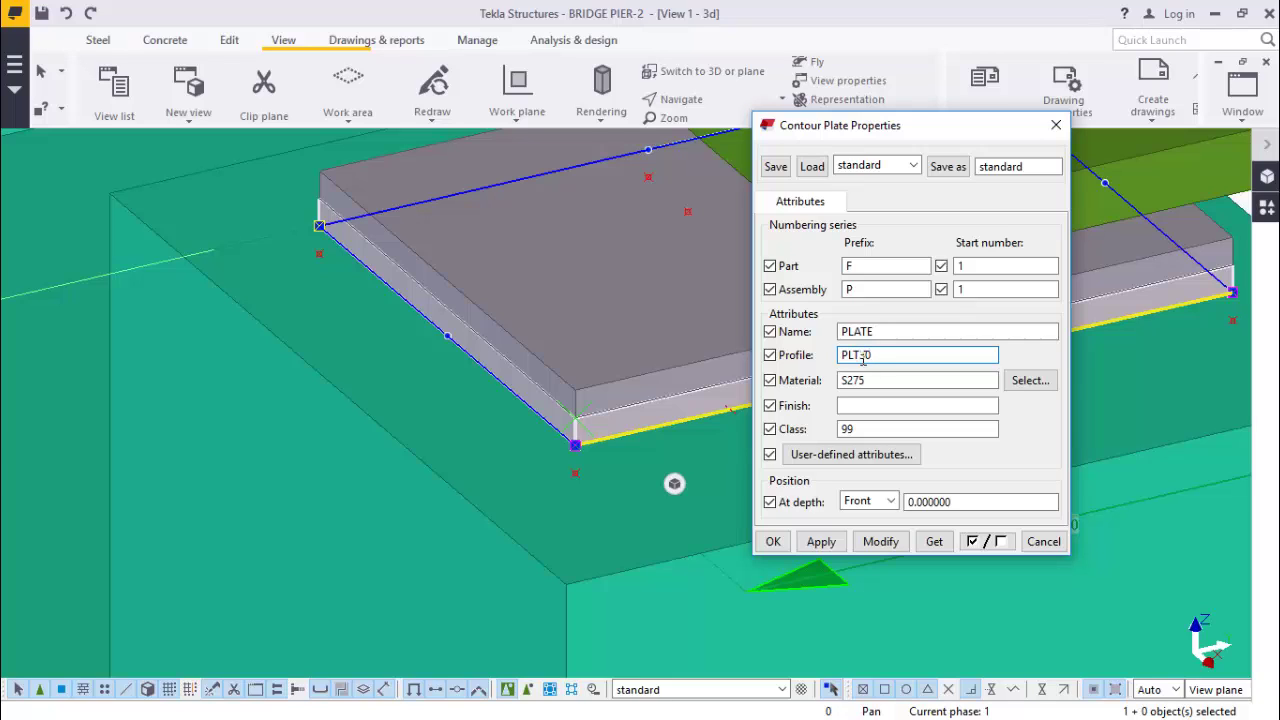
pyautogui.click(884, 548)
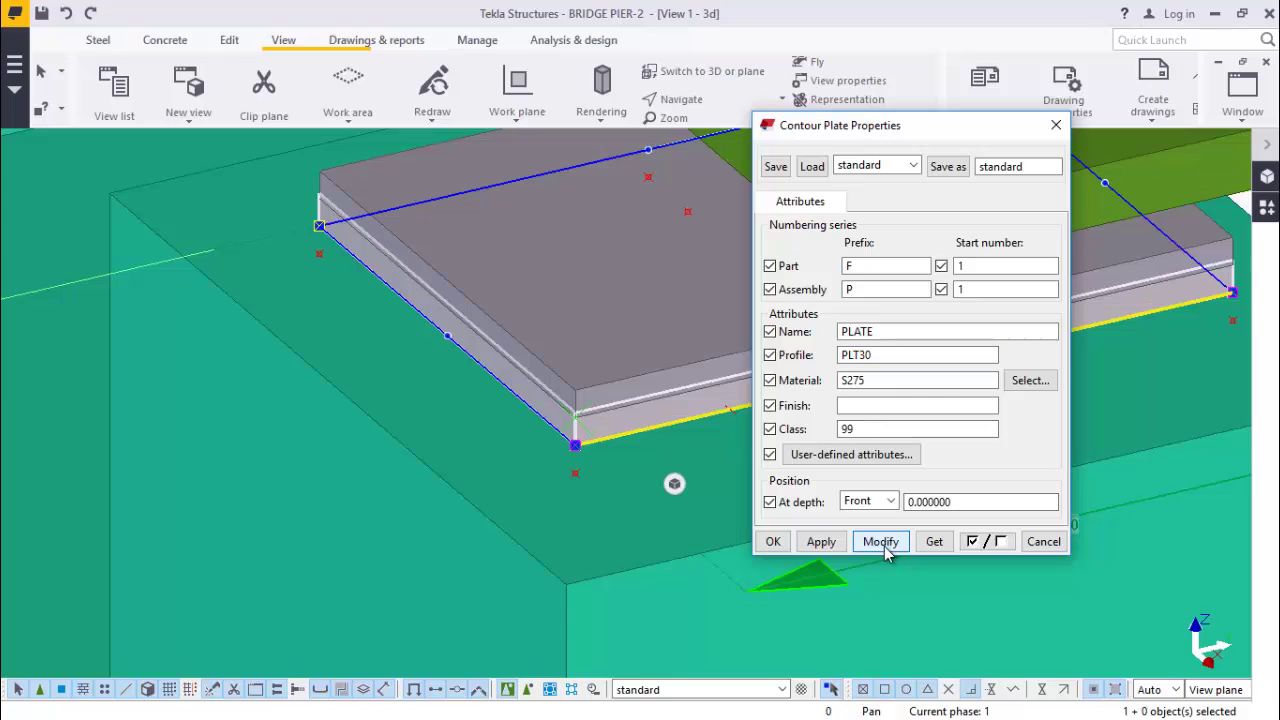
# Close the plate properties dialog and zoom in on the bearing plate stack.
pyautogui.click(773, 542)
pyautogui.scroll(-3, 703, 494)
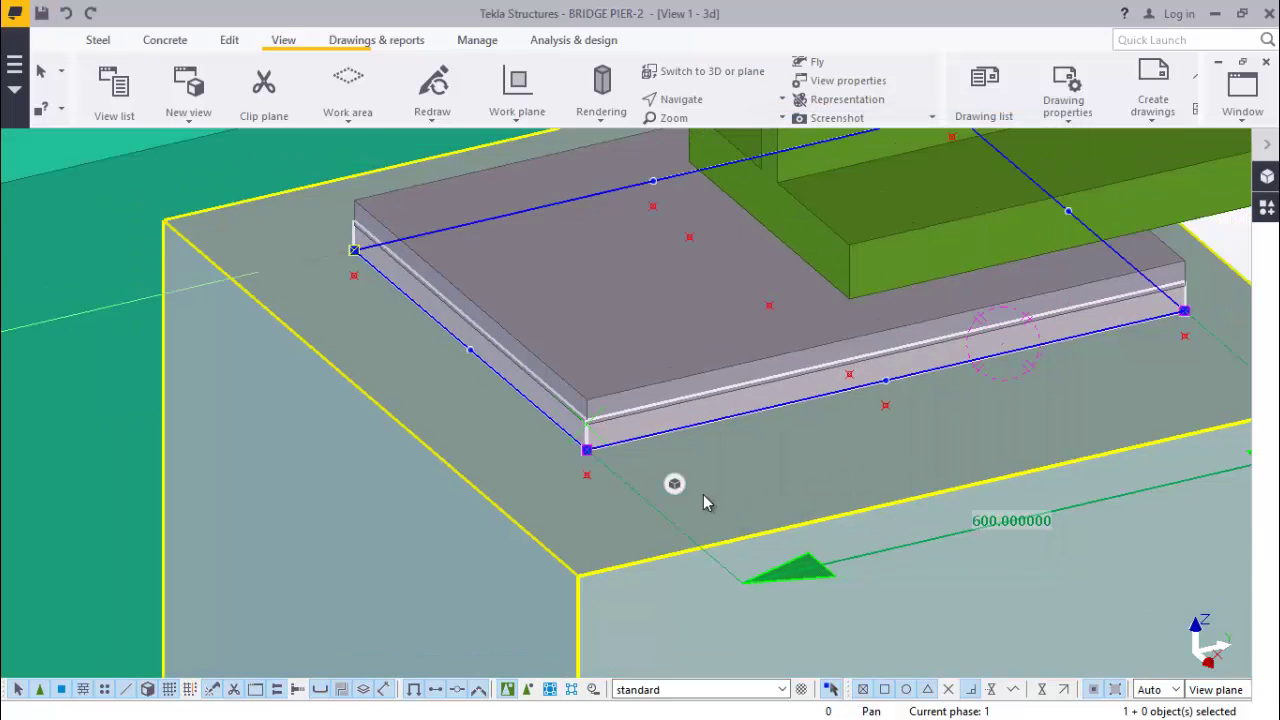
pyautogui.scroll(5, 660, 450)
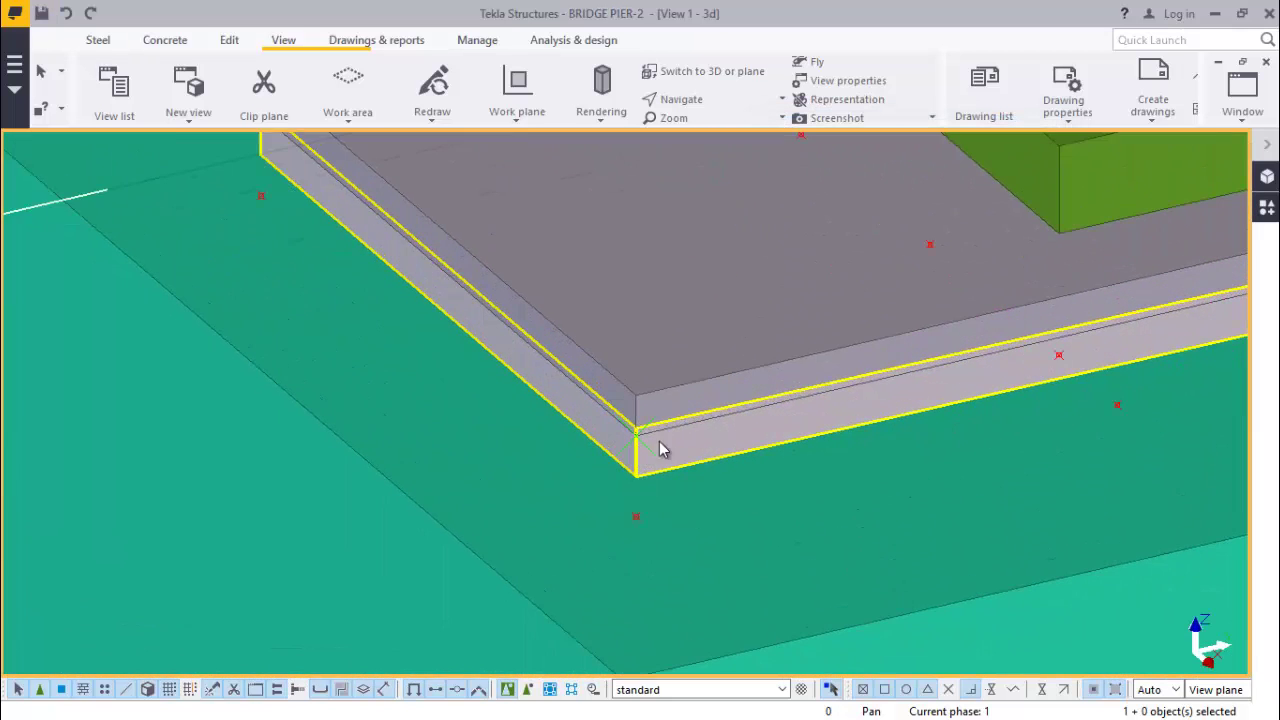
pyautogui.scroll(-5, 681, 446)
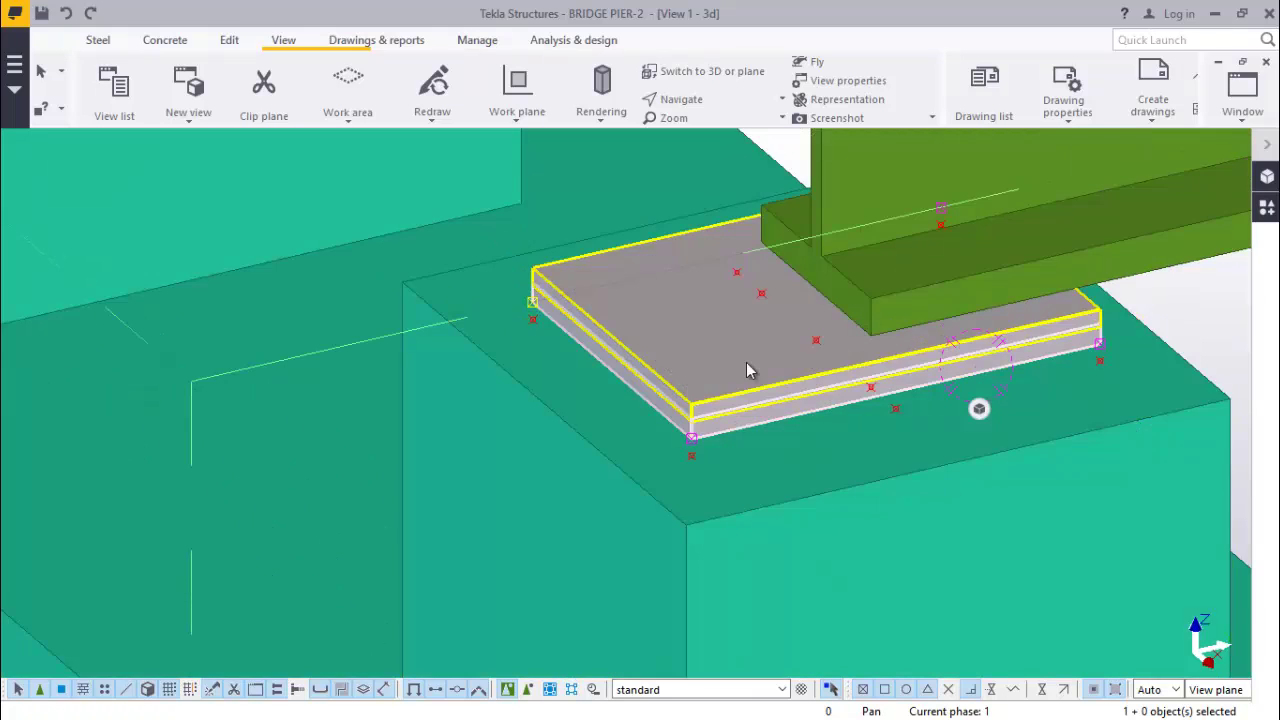
pyautogui.scroll(4, 1008, 352)
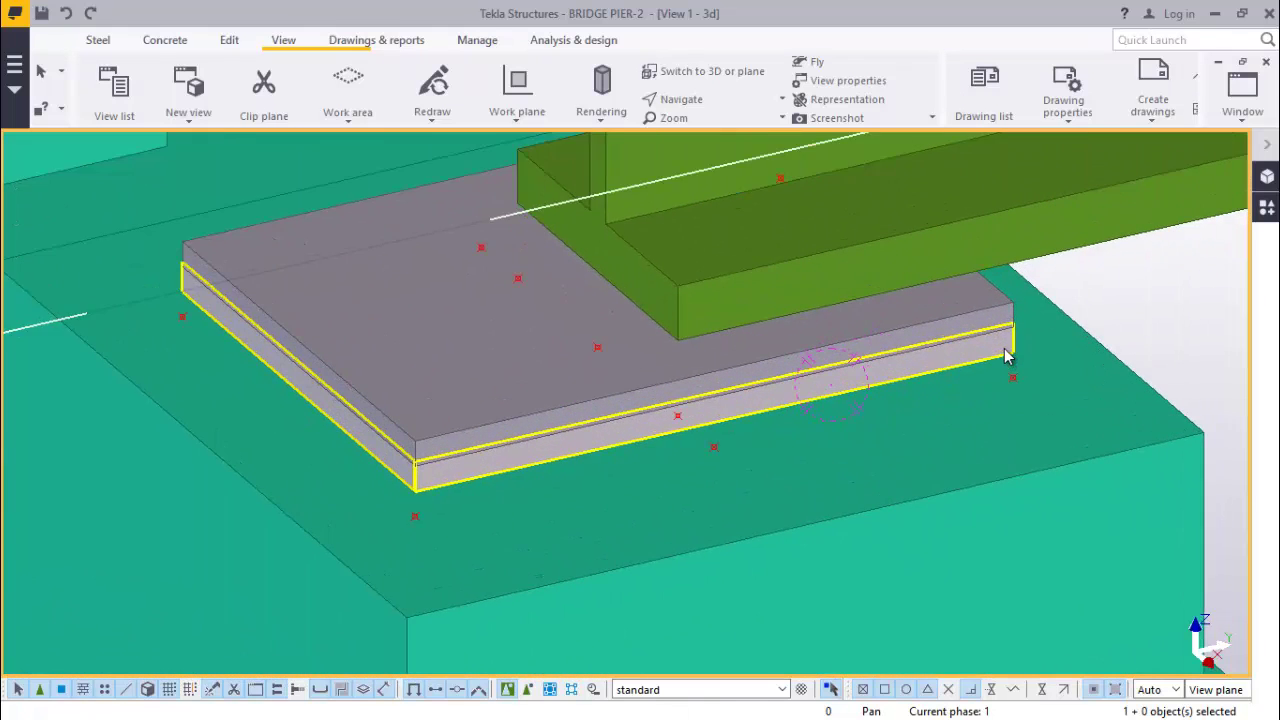
# Move the thickened PLT30 plate 5 mm from its corner so both plates sit flush.
pyautogui.click(1008, 352)
pyautogui.rightClick(1042, 382)
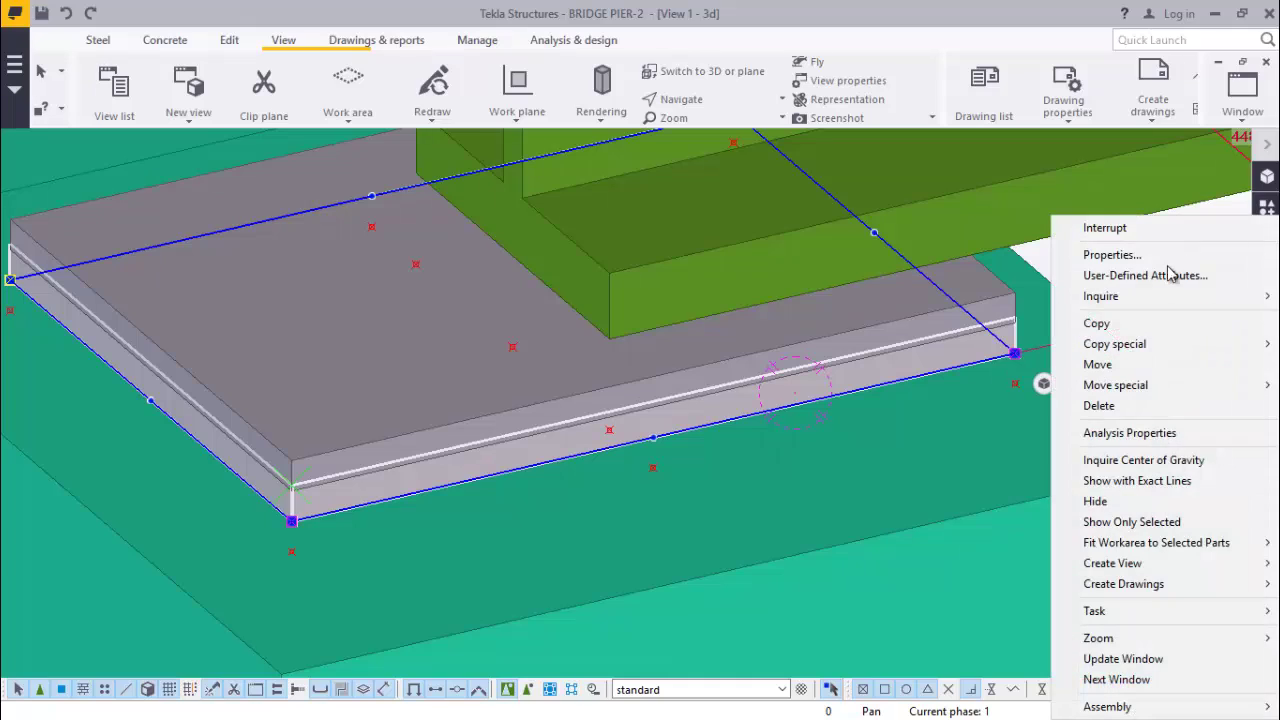
pyautogui.click(1097, 364)
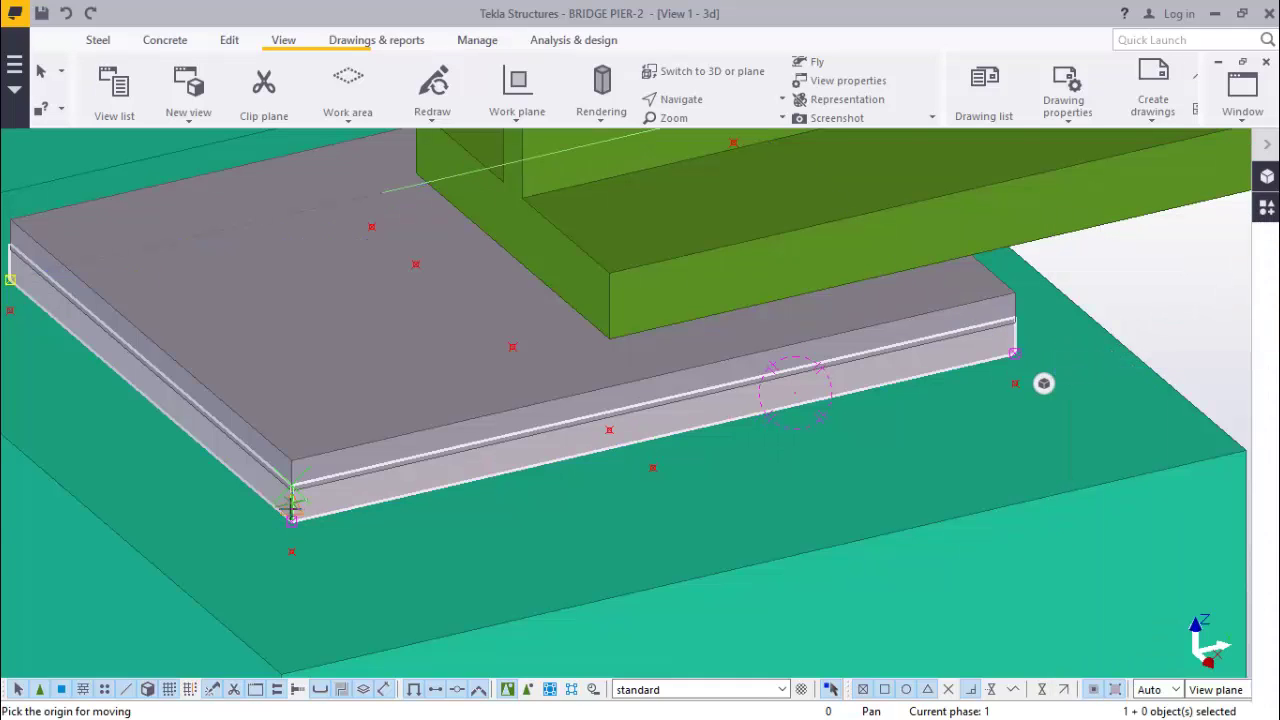
pyautogui.scroll(3, 285, 510)
pyautogui.scroll(3, 280, 510)
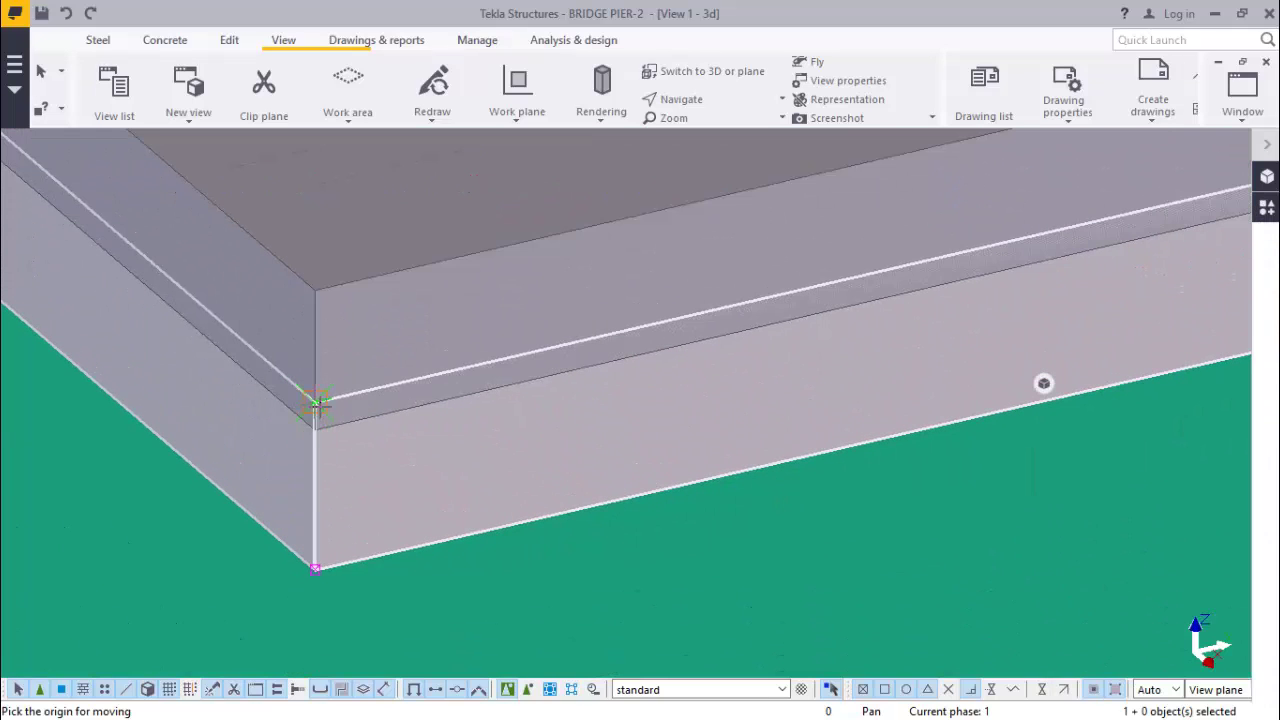
pyautogui.click(315, 402)
pyautogui.scroll(-8, 471, 398)
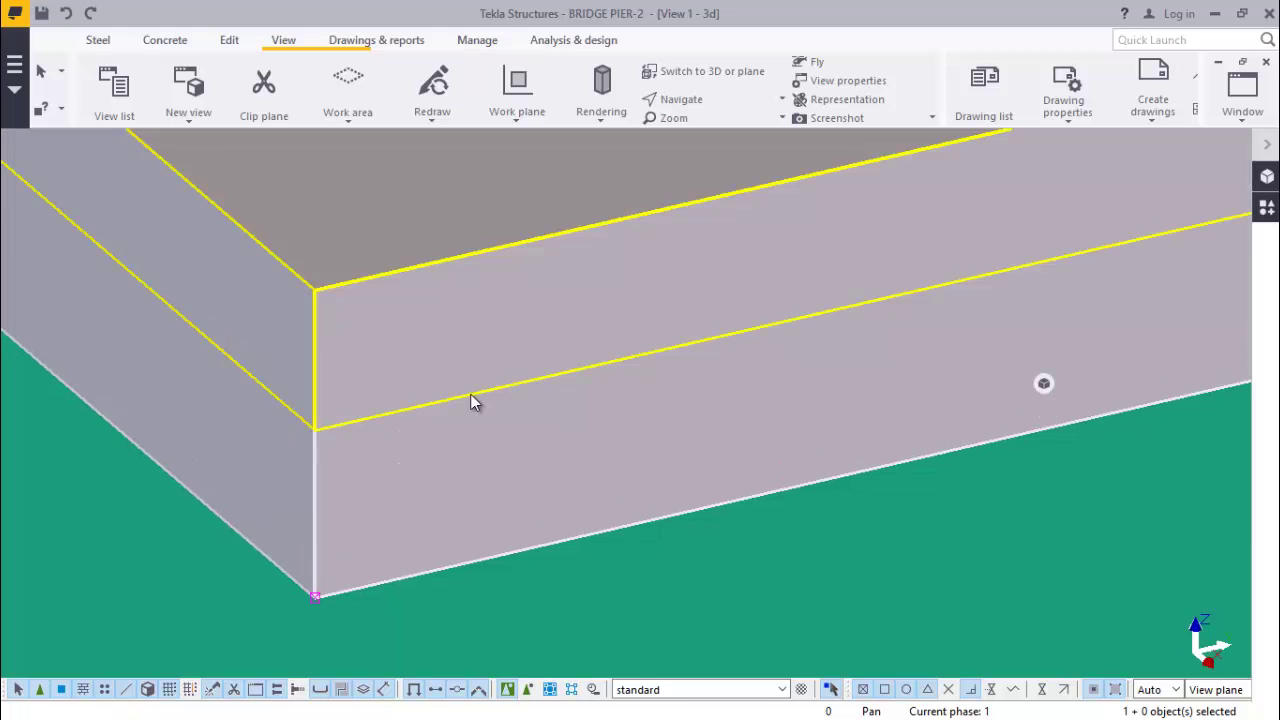
pyautogui.scroll(-3, 655, 355)
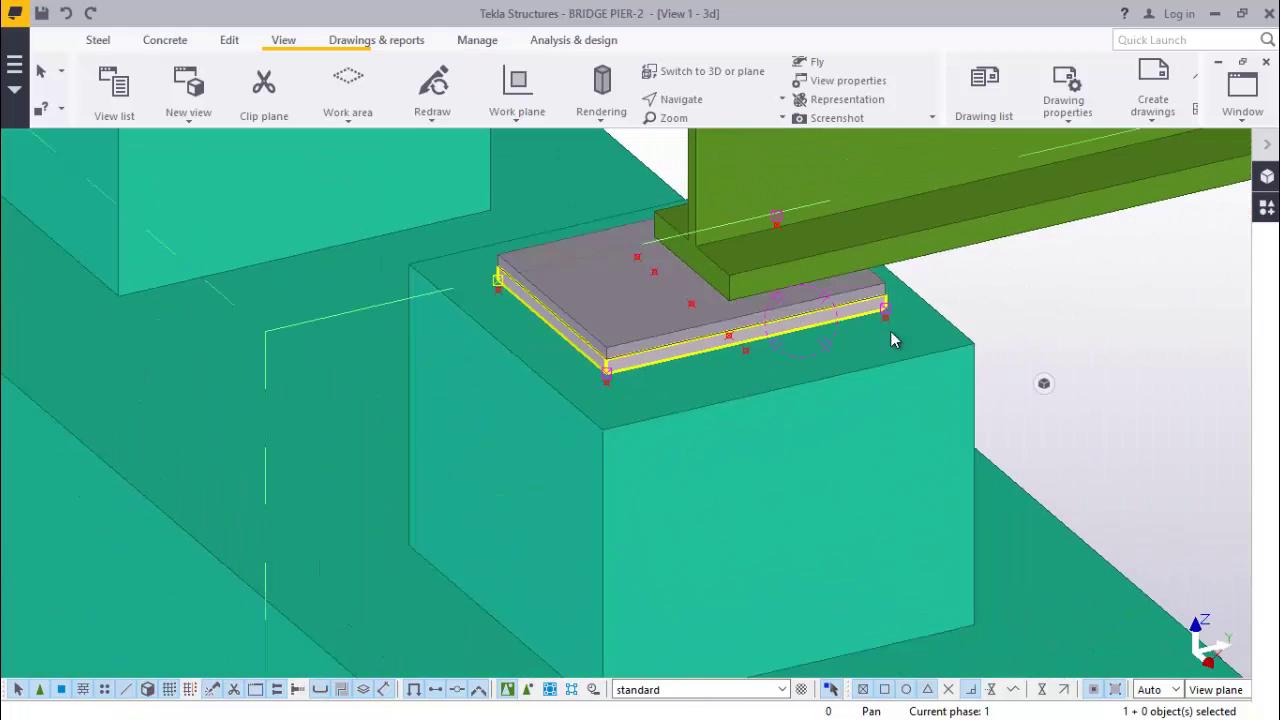
pyautogui.scroll(5, 606, 375)
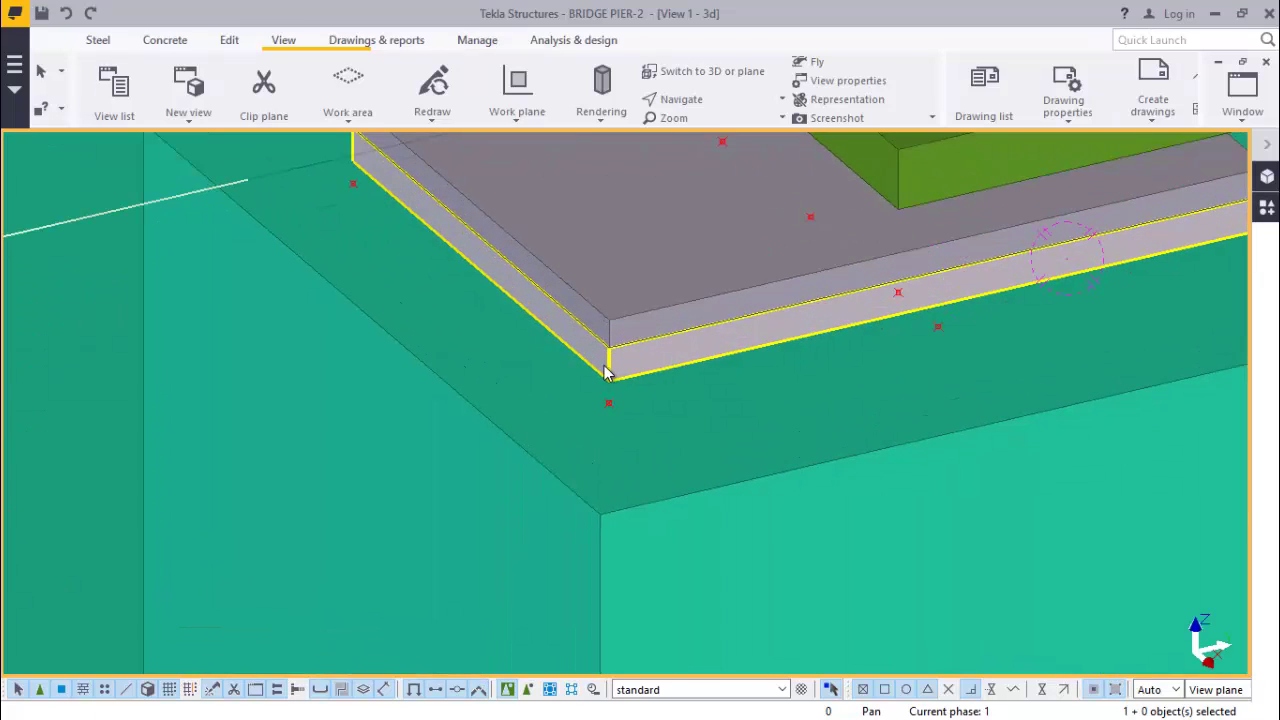
pyautogui.scroll(-3, 606, 375)
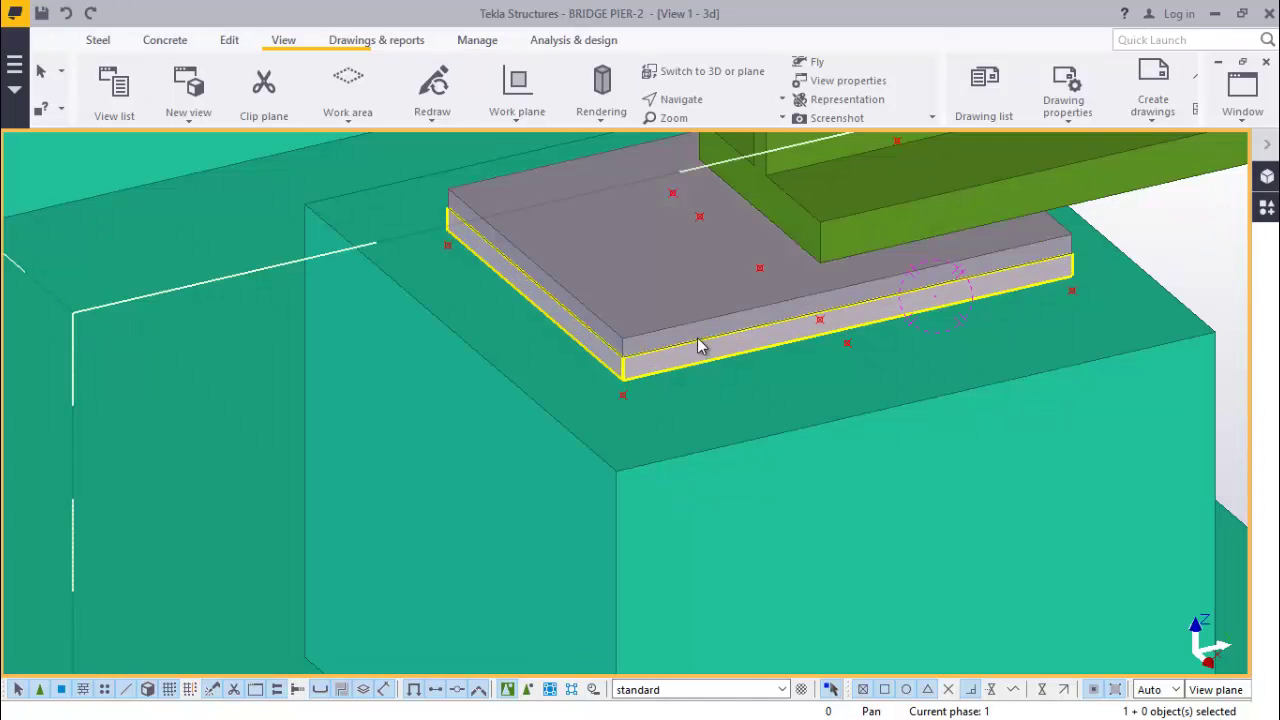
# Select the top bearing plate and try copying it with Ctrl+C.
pyautogui.click(665, 279)
pyautogui.hotkey('ctrl', 'c')
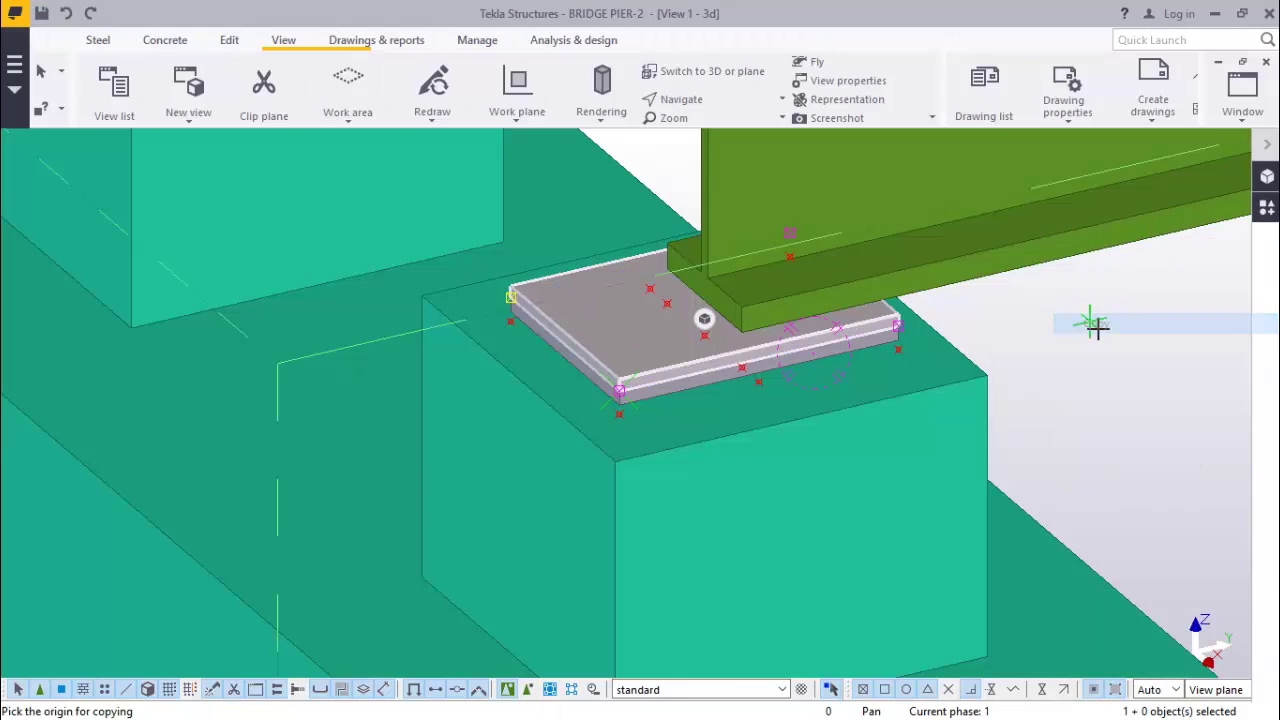
pyautogui.rightClick(1093, 320)
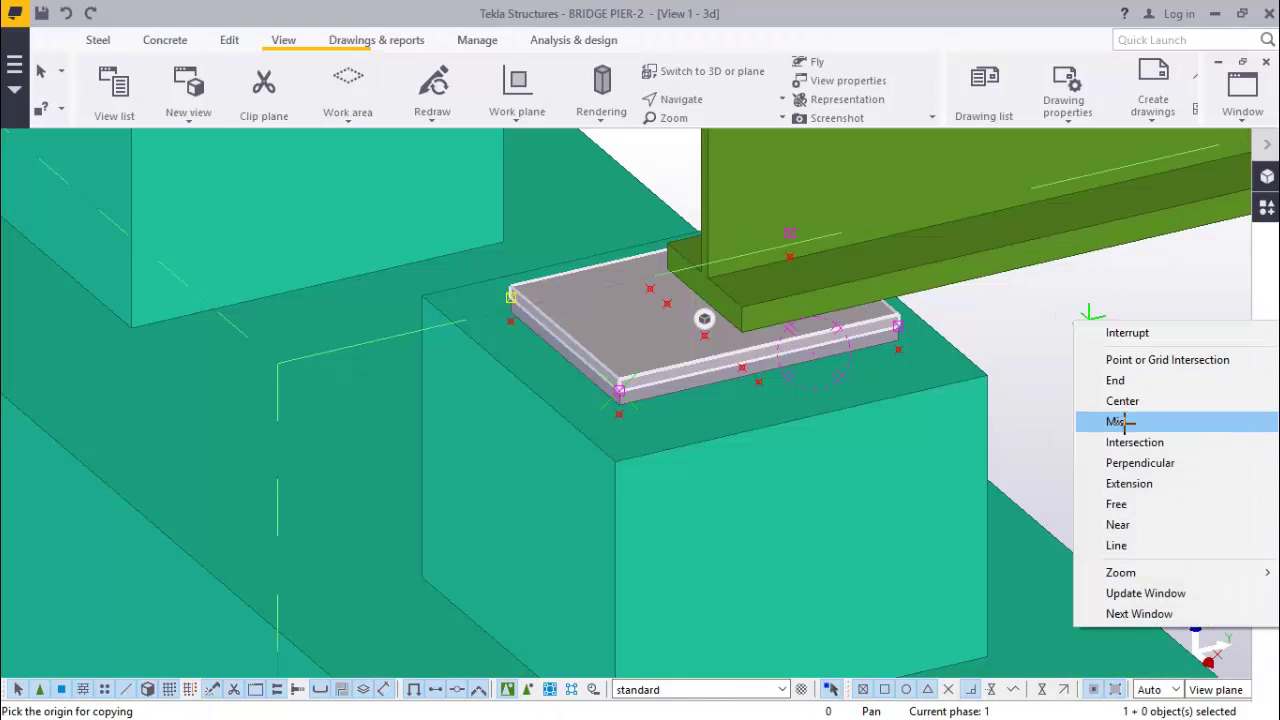
pyautogui.click(1121, 296)
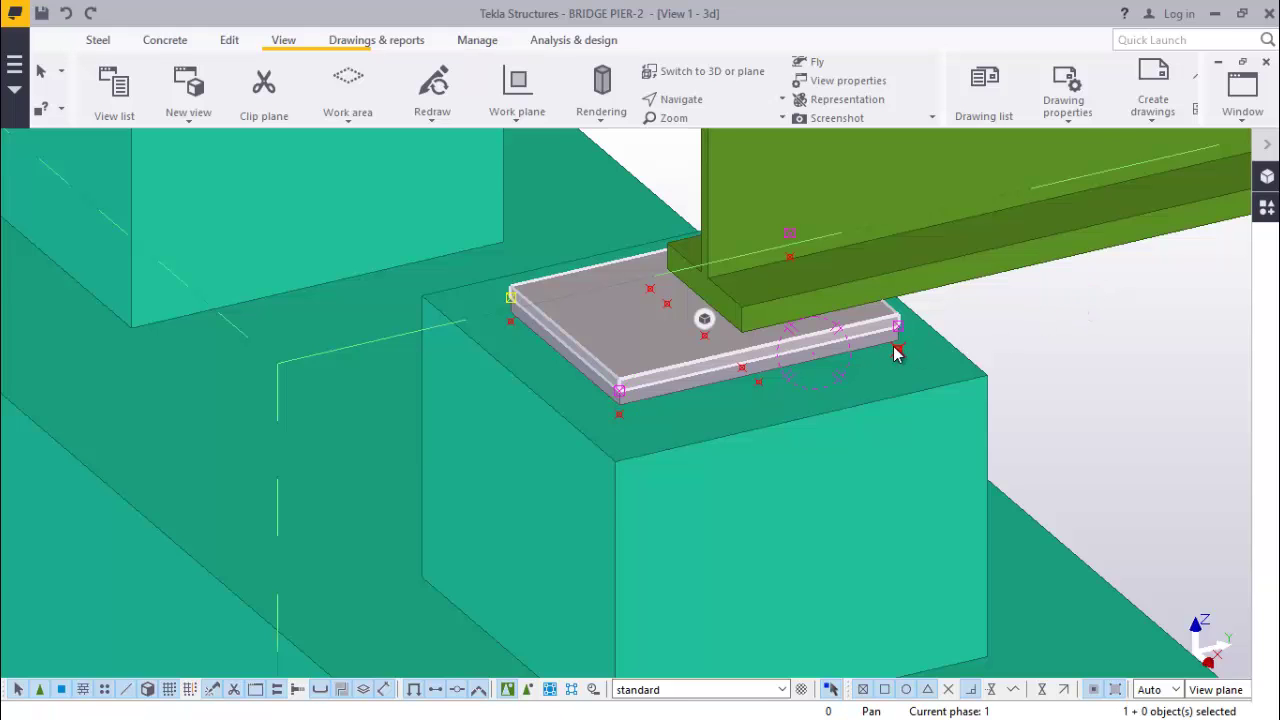
pyautogui.scroll(3, 897, 352)
pyautogui.scroll(2, 890, 335)
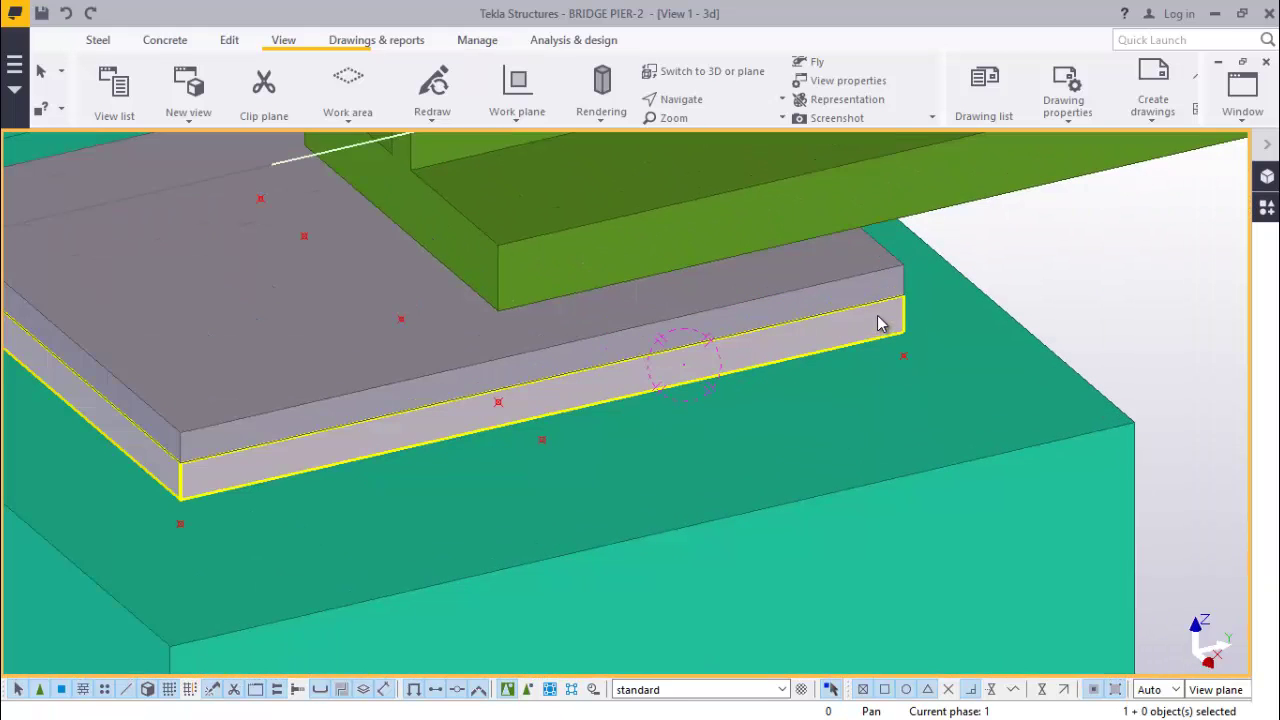
# Copy the plate from its bottom corner to its top corner, then interrupt the copy command.
pyautogui.rightClick(1052, 217)
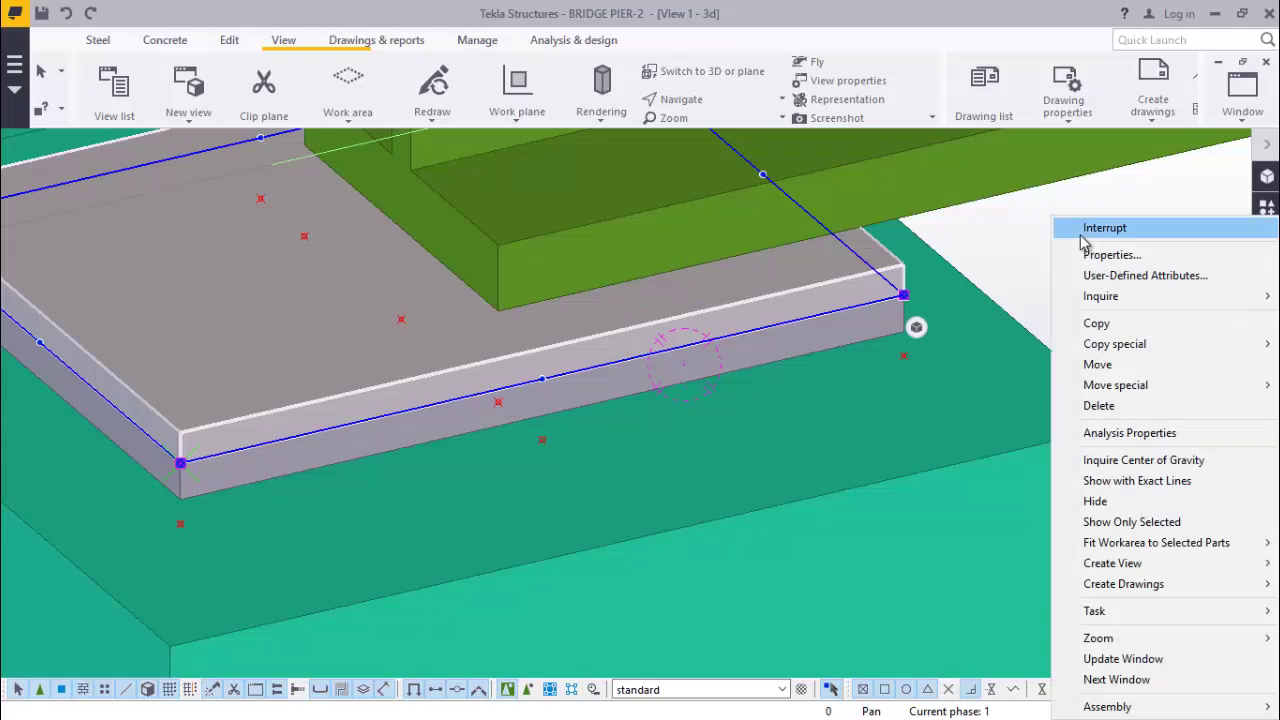
pyautogui.click(1100, 322)
pyautogui.scroll(5, 217, 432)
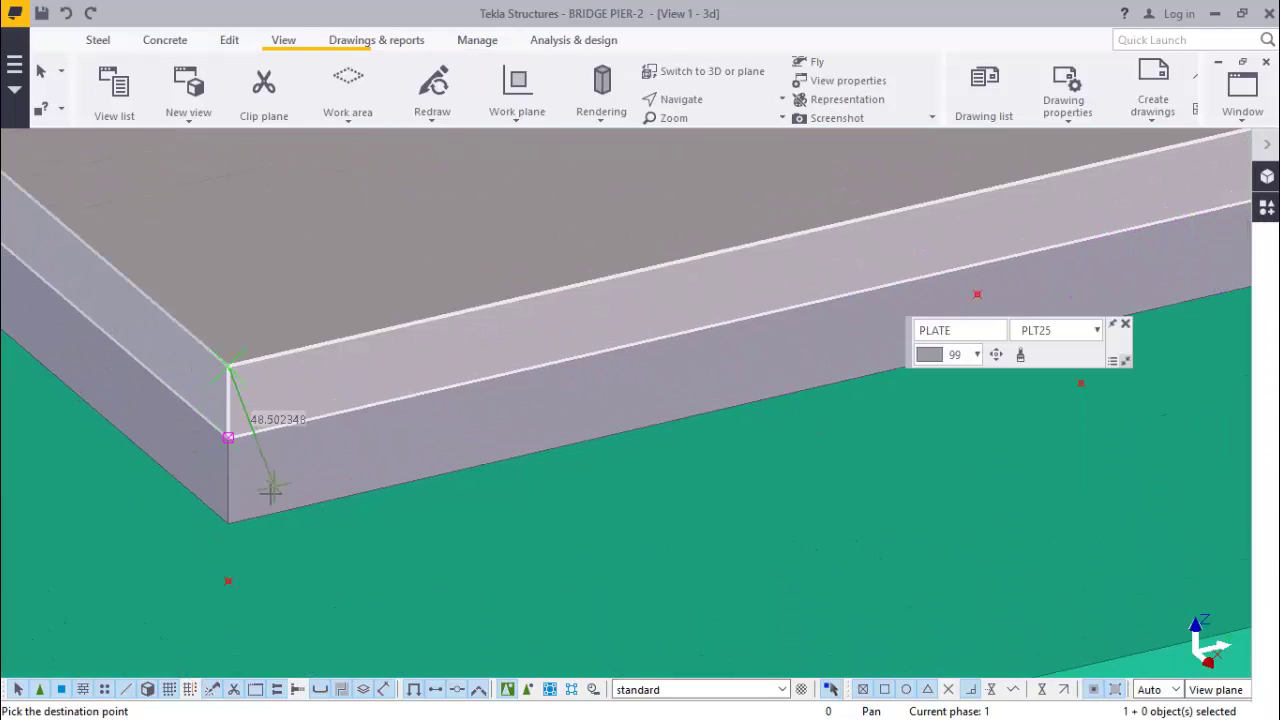
pyautogui.scroll(-5, 230, 532)
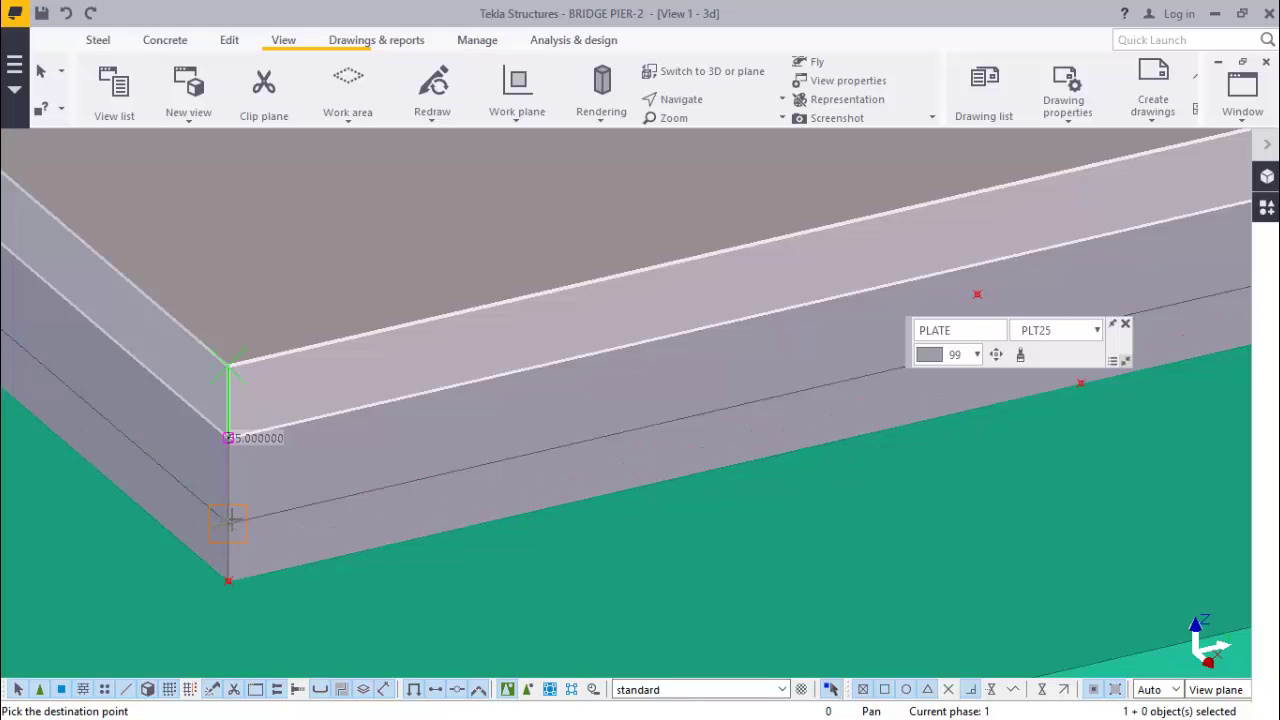
pyautogui.scroll(-1, 412, 425)
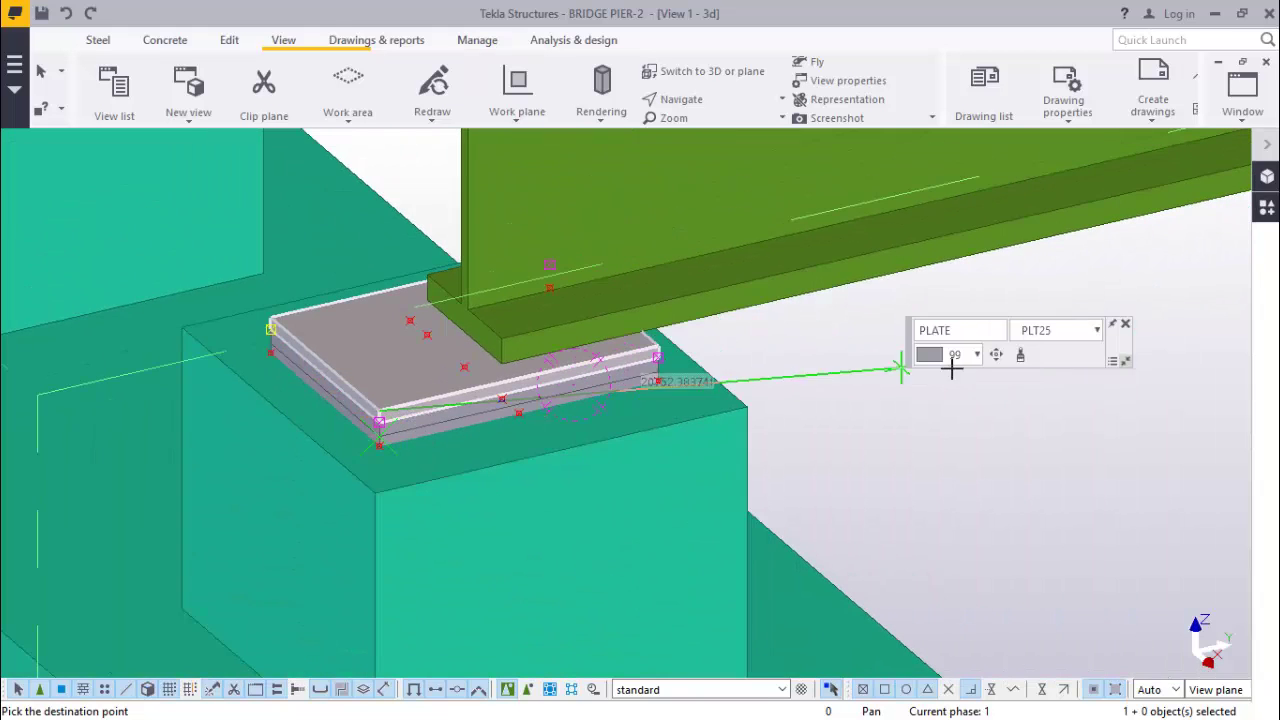
pyautogui.rightClick(896, 431)
pyautogui.click(949, 136)
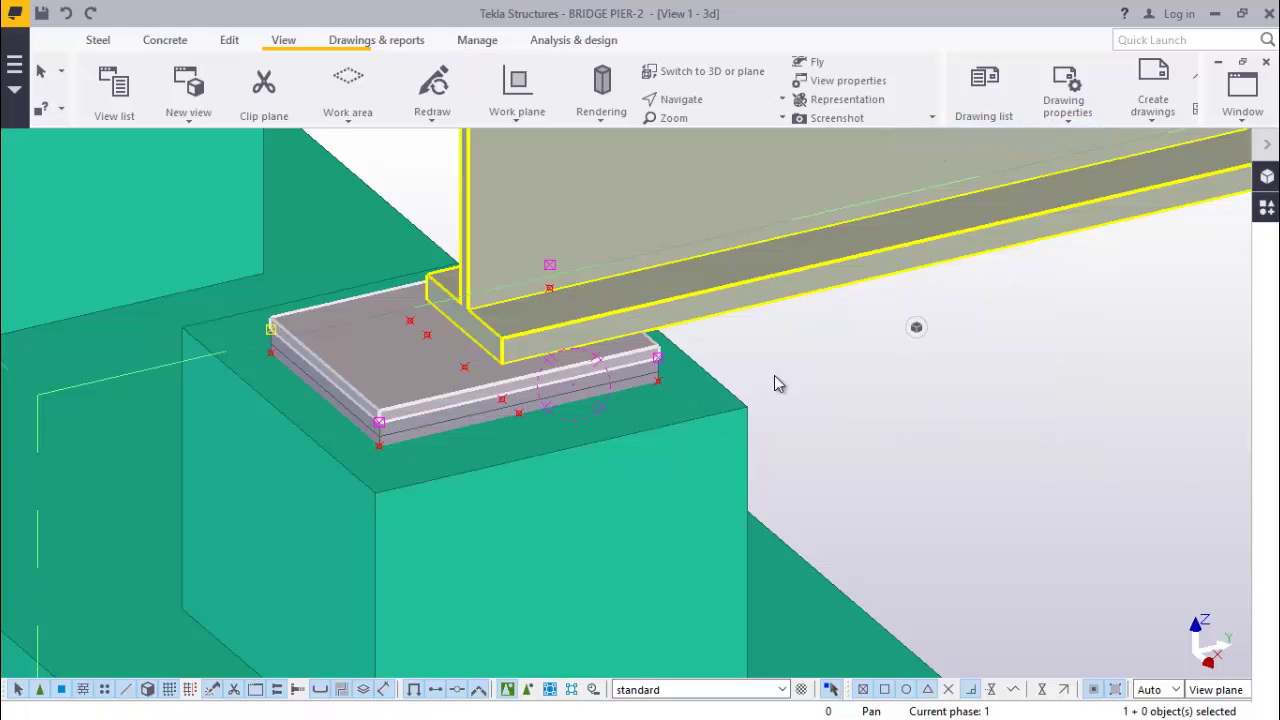
pyautogui.scroll(2, 897, 390)
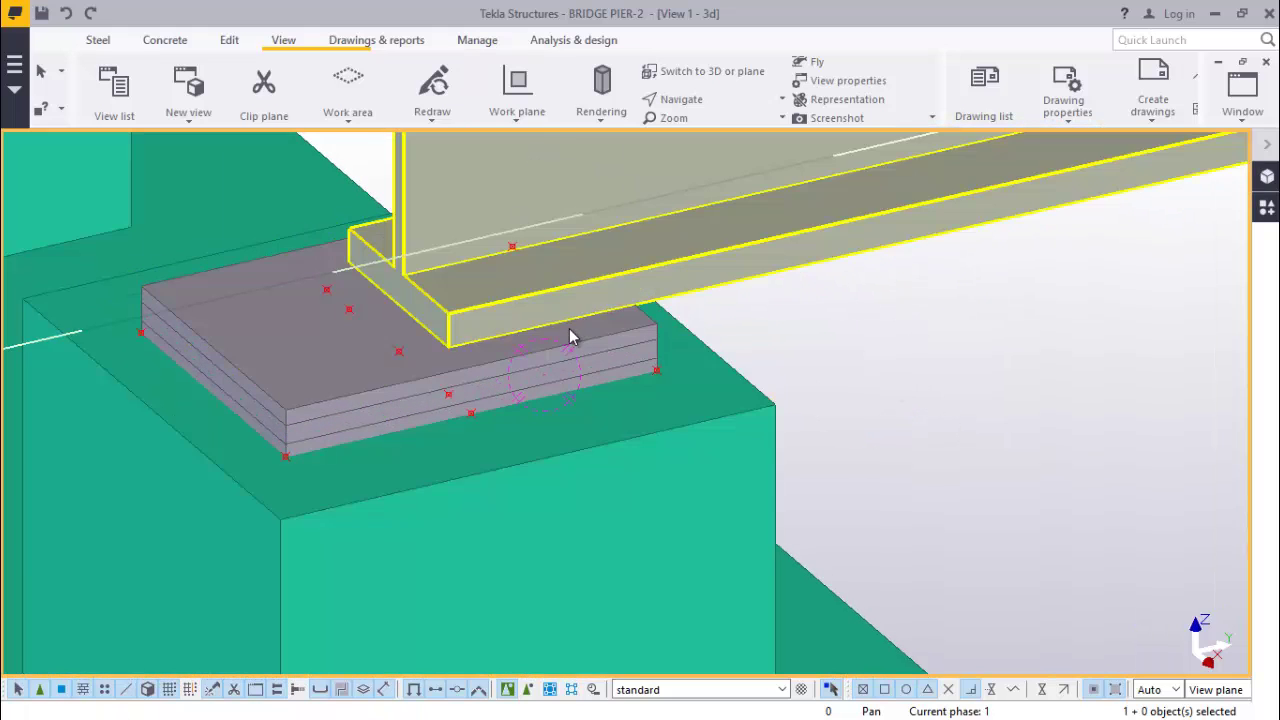
pyautogui.scroll(5, 290, 440)
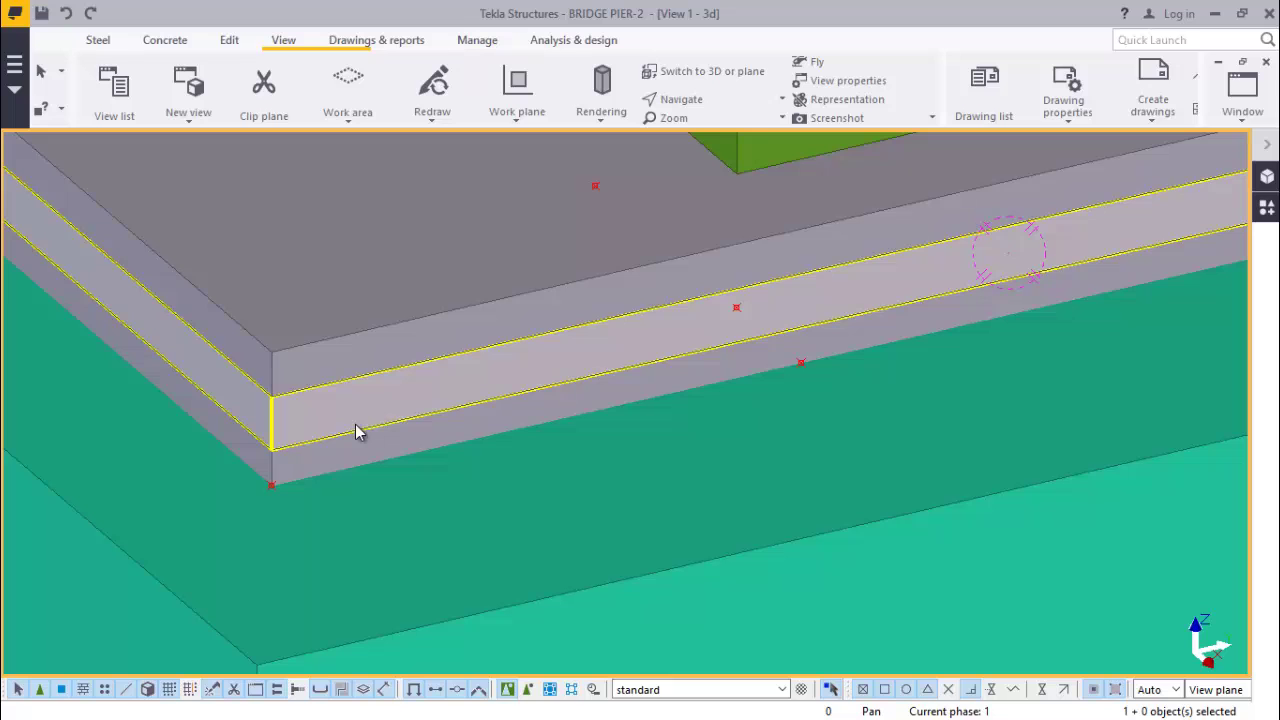
pyautogui.scroll(-5, 355, 424)
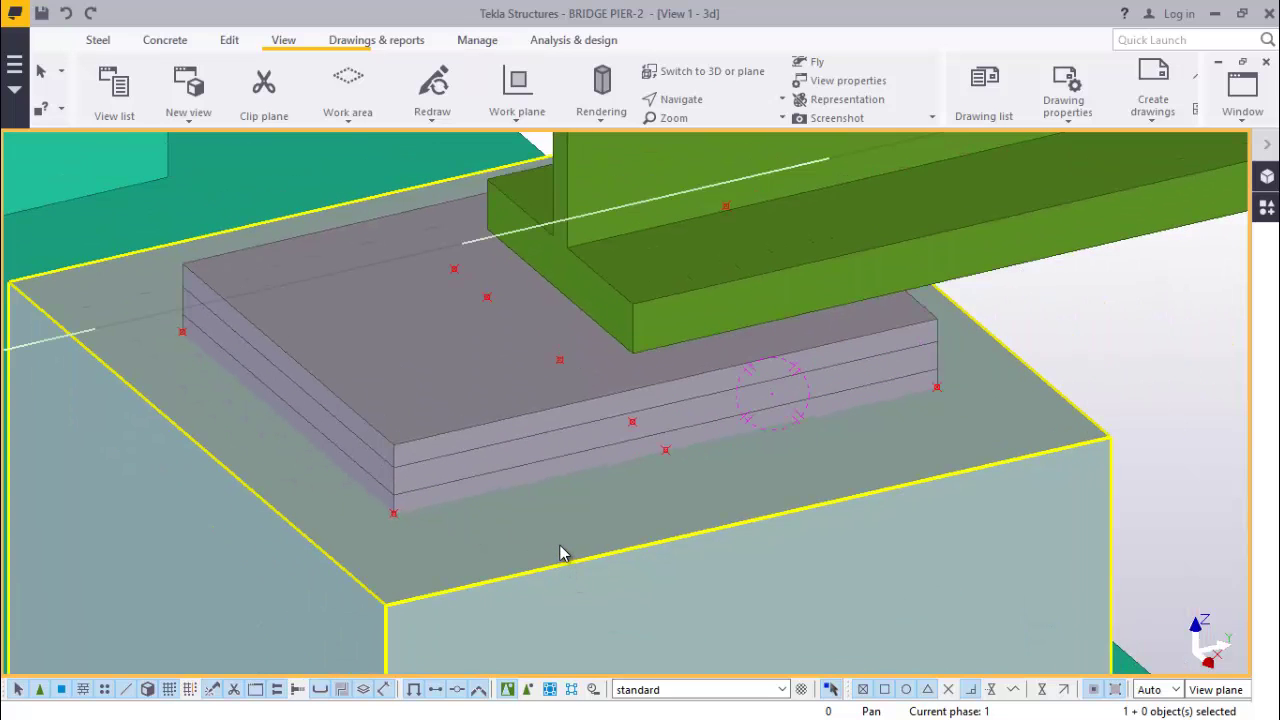
pyautogui.scroll(-4, 562, 548)
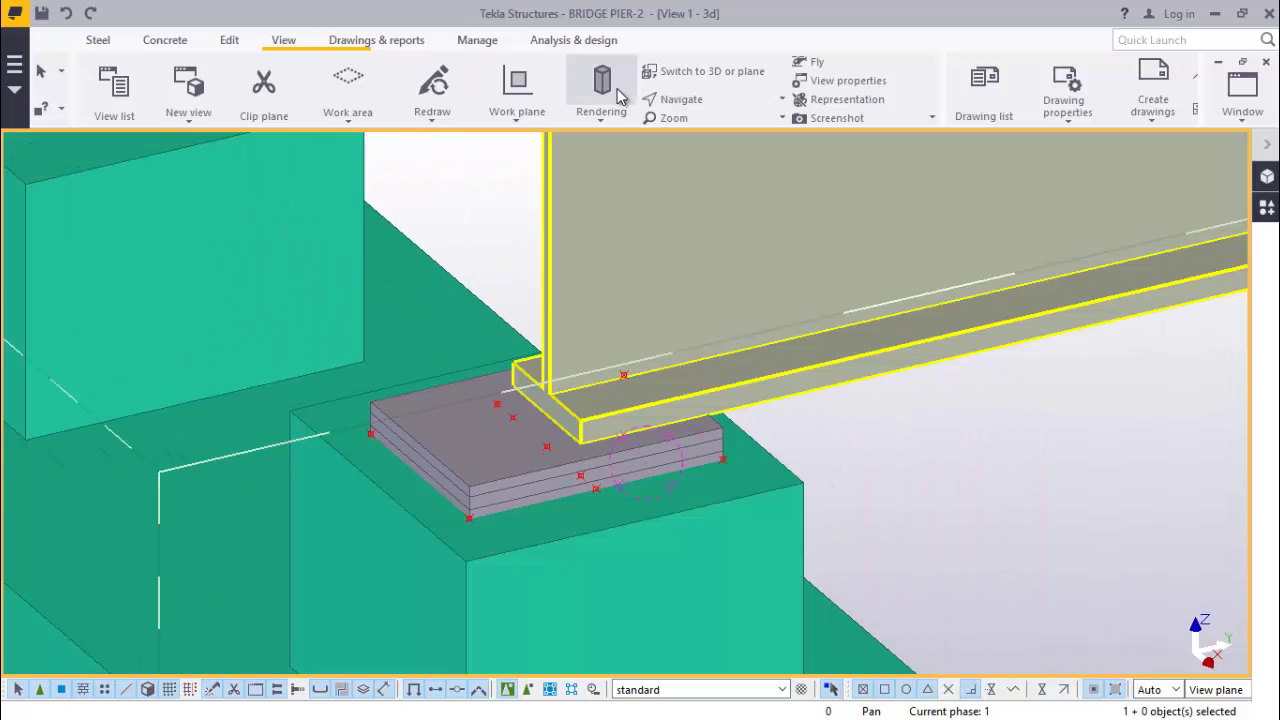
pyautogui.click(720, 108)
pyautogui.click(720, 129)
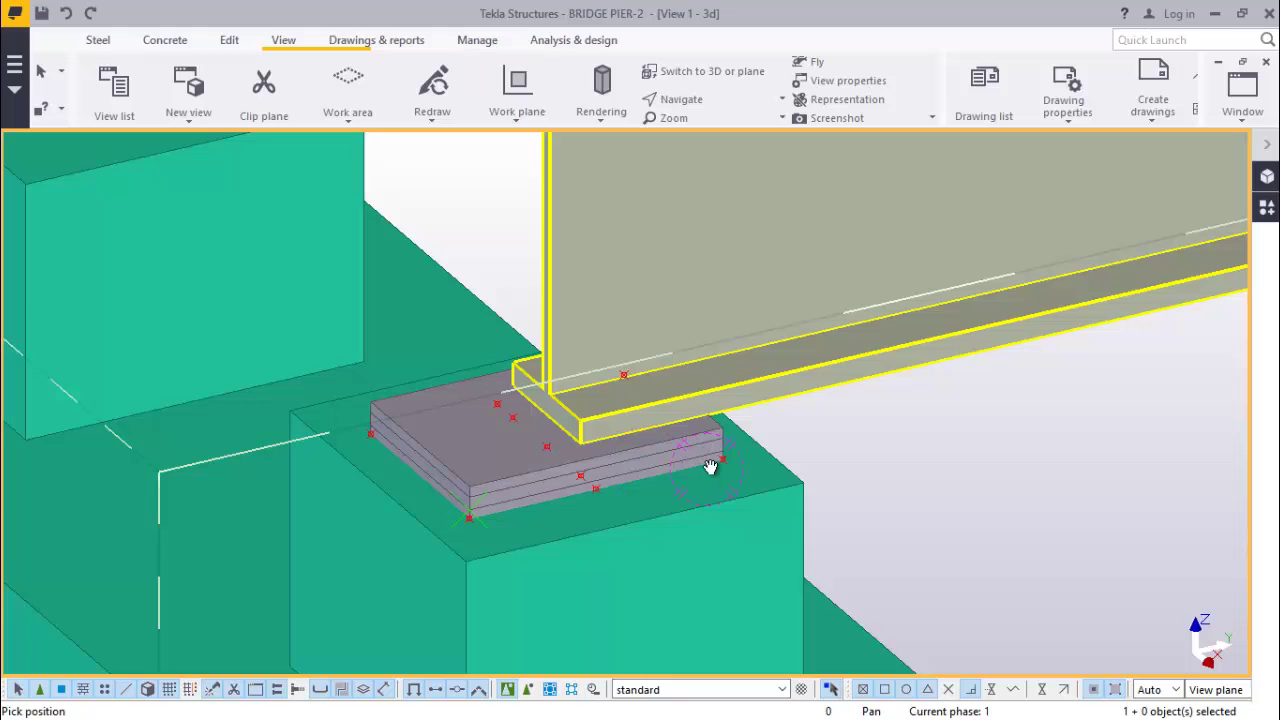
pyautogui.keyDown('ctrl'); pyautogui.moveTo(710, 467); pyautogui.dragTo(448, 380, button='middle'); pyautogui.keyUp('ctrl')
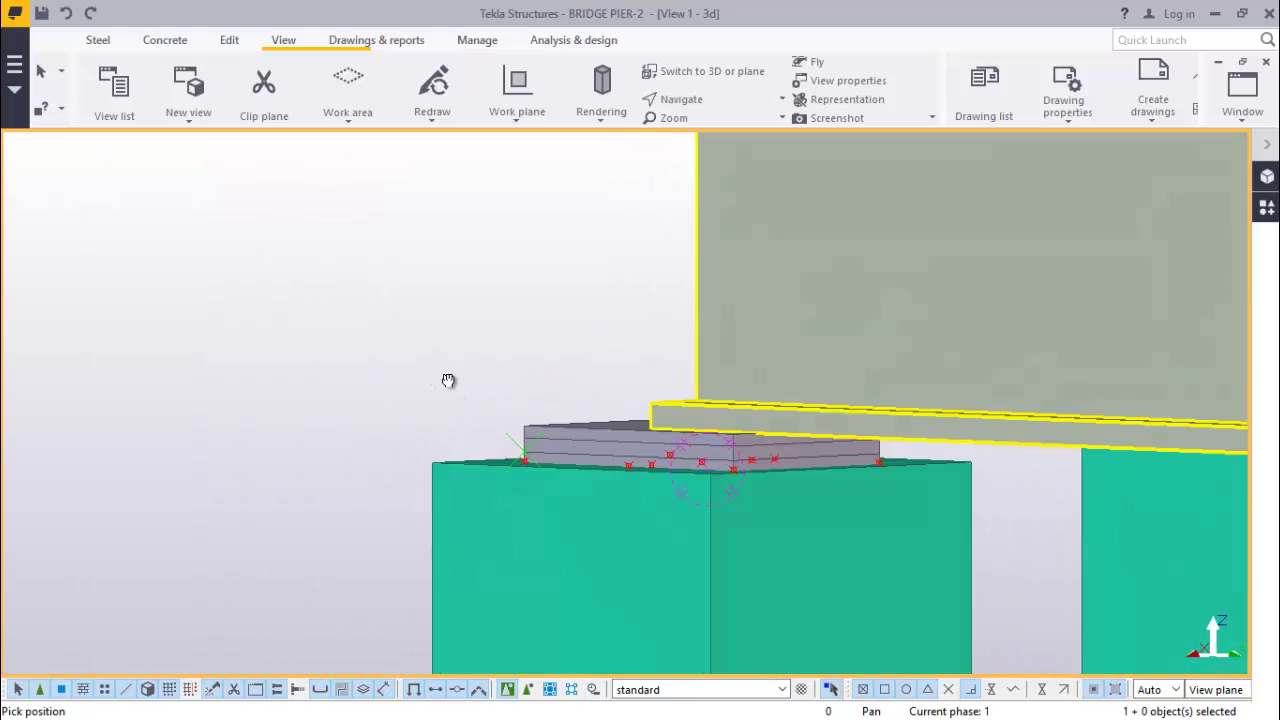
pyautogui.scroll(8, 448, 380)
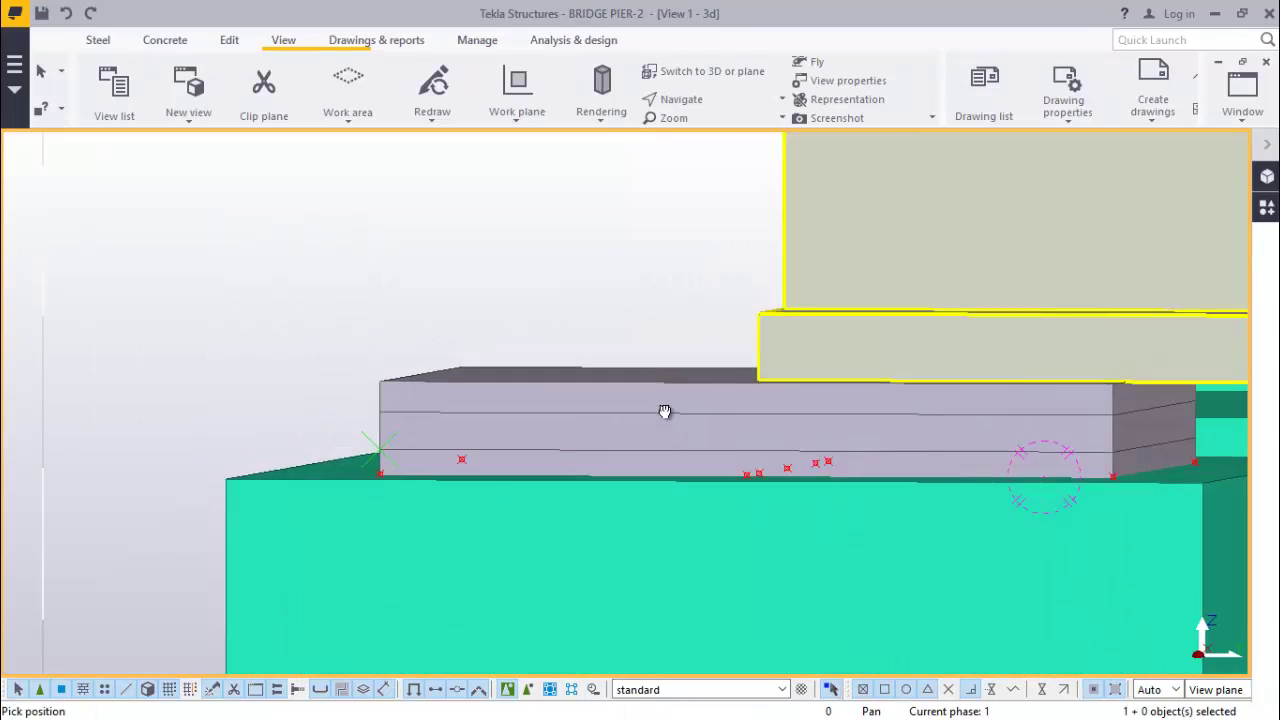
pyautogui.keyDown('ctrl'); pyautogui.moveTo(665, 411); pyautogui.dragTo(920, 490, button='middle'); pyautogui.keyUp('ctrl')
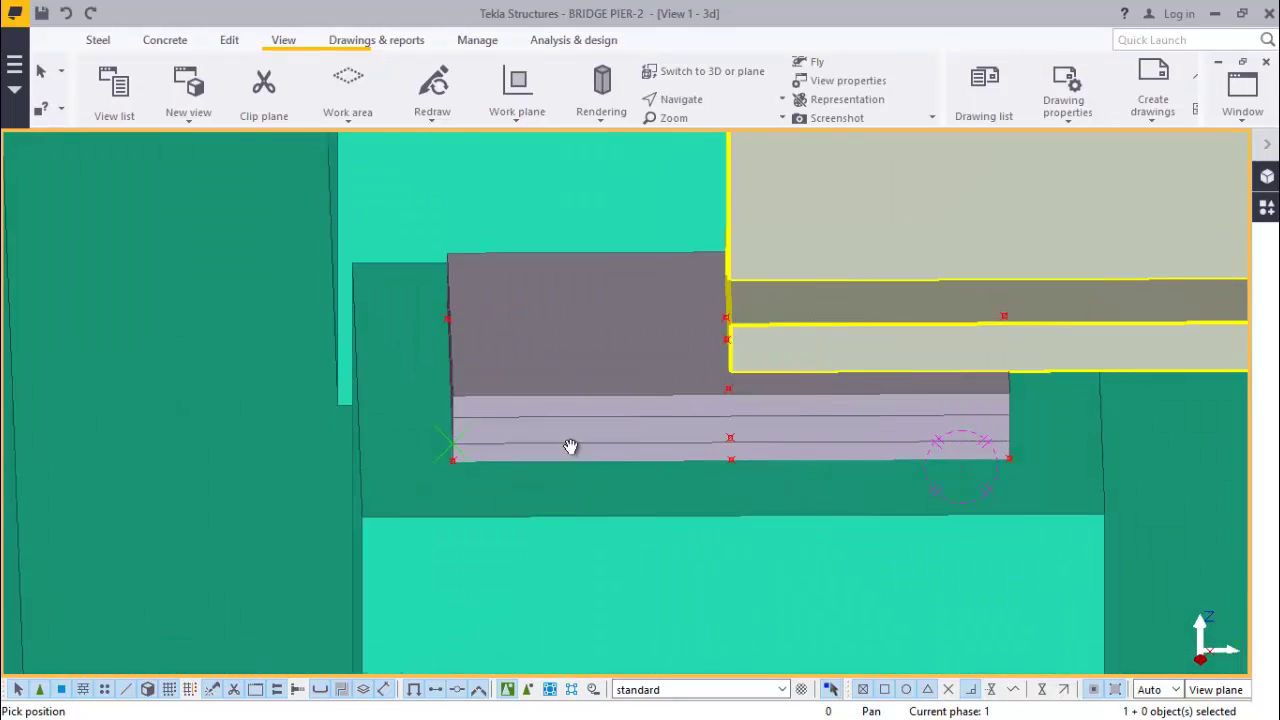
pyautogui.keyDown('ctrl'); pyautogui.moveTo(570, 446); pyautogui.dragTo(694, 492, button='middle'); pyautogui.keyUp('ctrl')
pyautogui.scroll(-5, 567, 457)
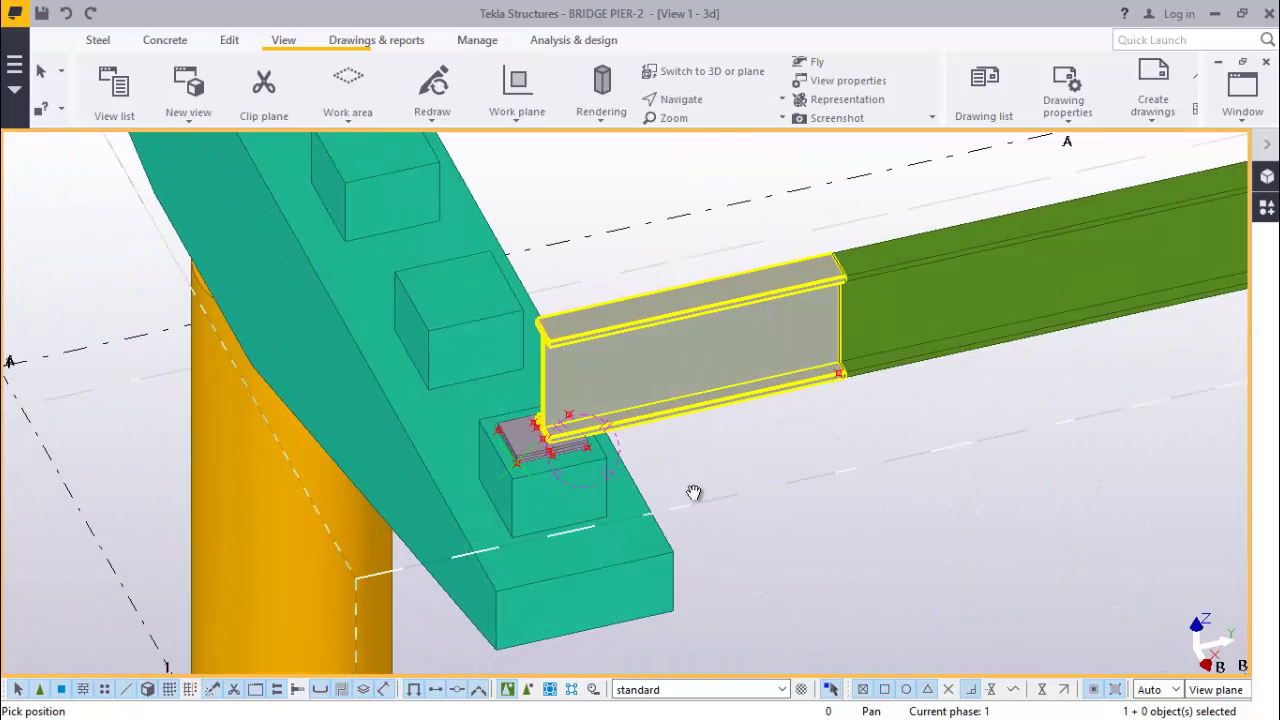
pyautogui.rightClick(781, 446)
pyautogui.click(833, 152)
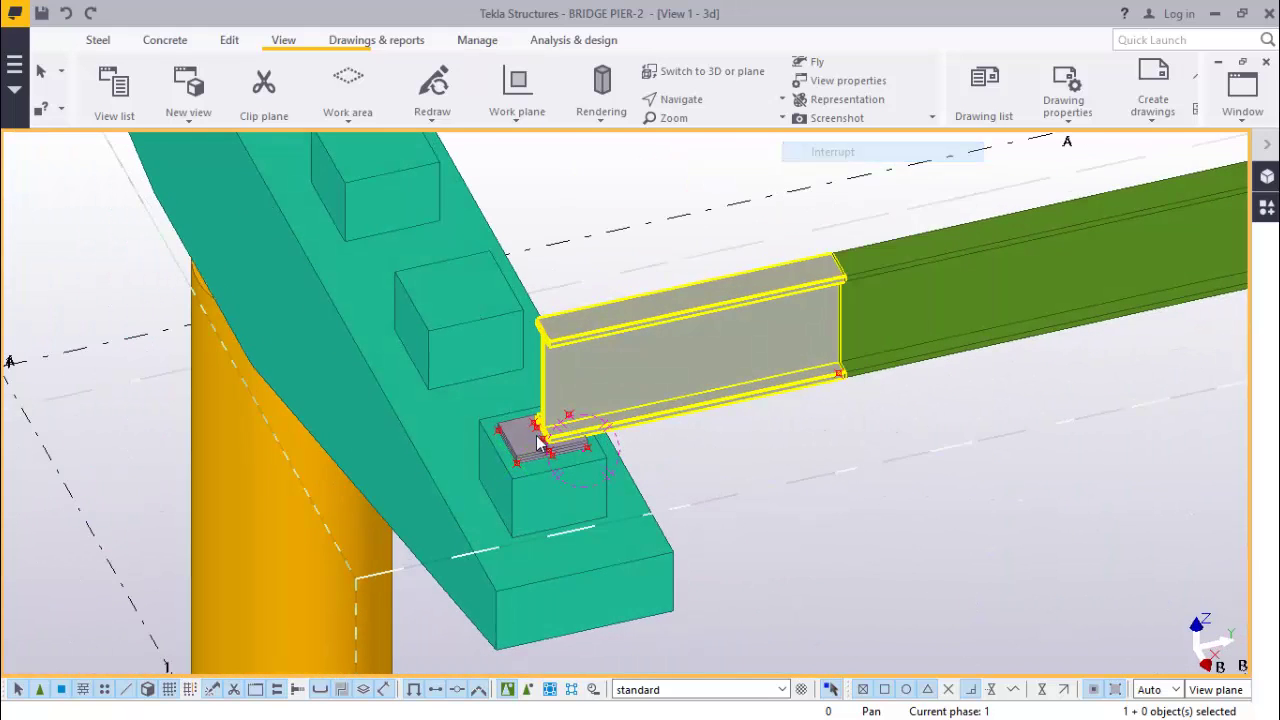
pyautogui.scroll(8, 507, 440)
# Redraw the model view and zoom in on the pier cap.
pyautogui.scroll(-2, 478, 452)
pyautogui.rightClick(750, 424)
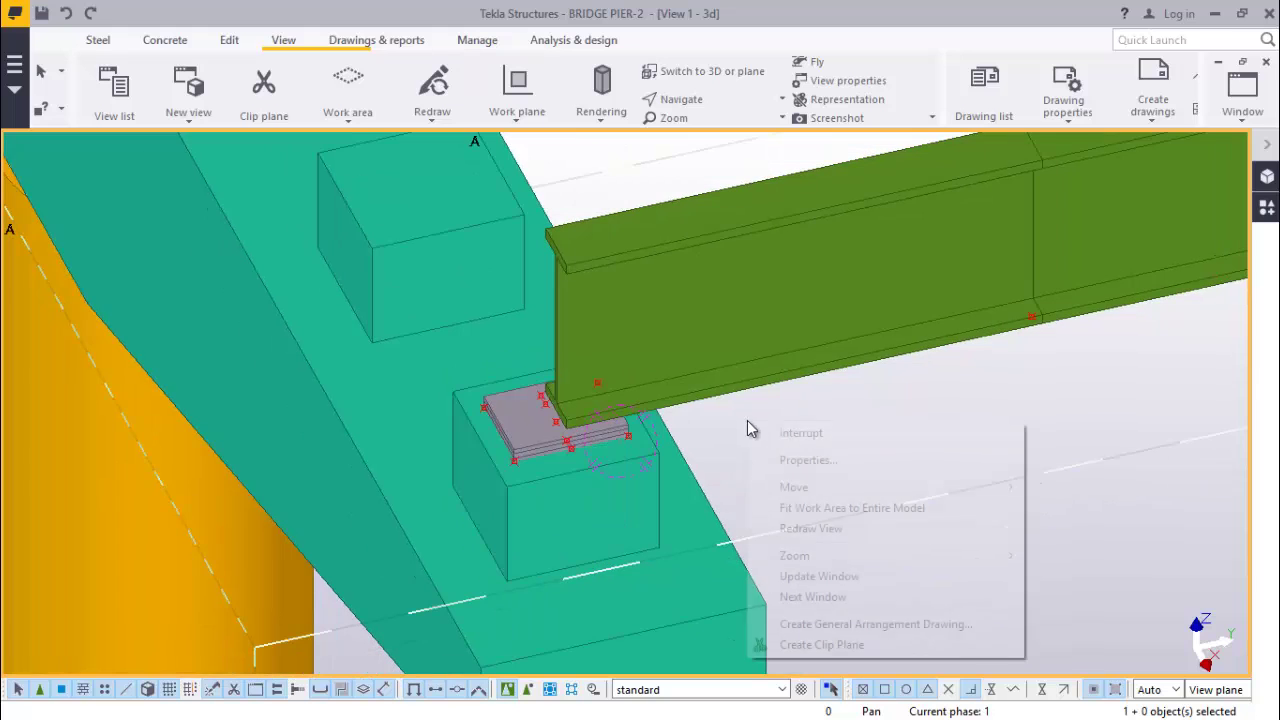
pyautogui.click(820, 528)
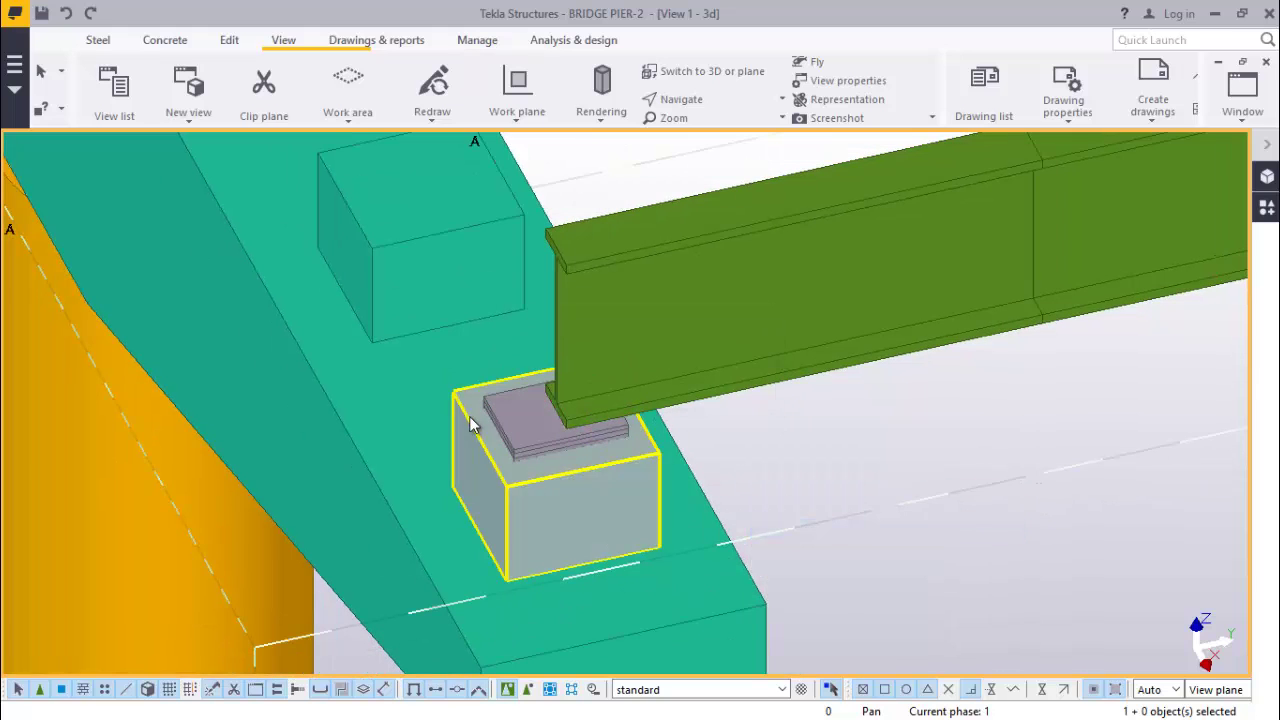
pyautogui.scroll(3, 460, 412)
pyautogui.scroll(-2, 550, 473)
pyautogui.scroll(-2, 550, 473)
pyautogui.scroll(6, 543, 471)
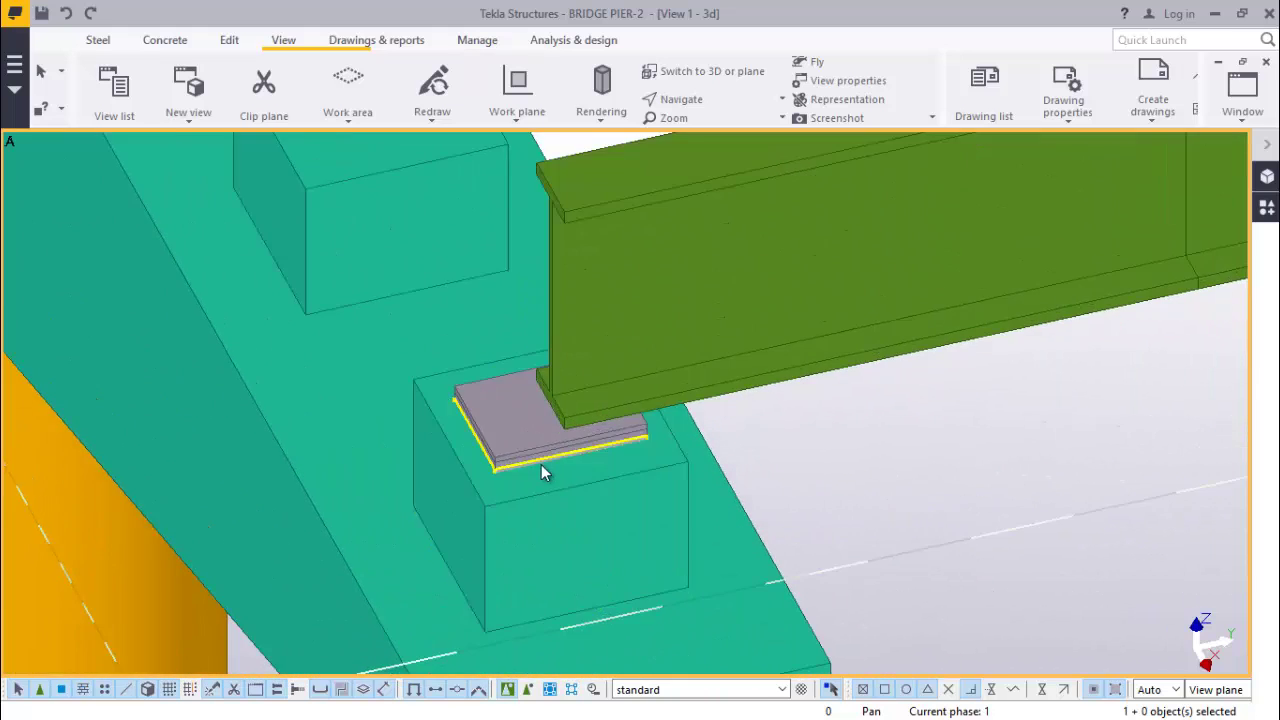
pyautogui.scroll(3, 506, 414)
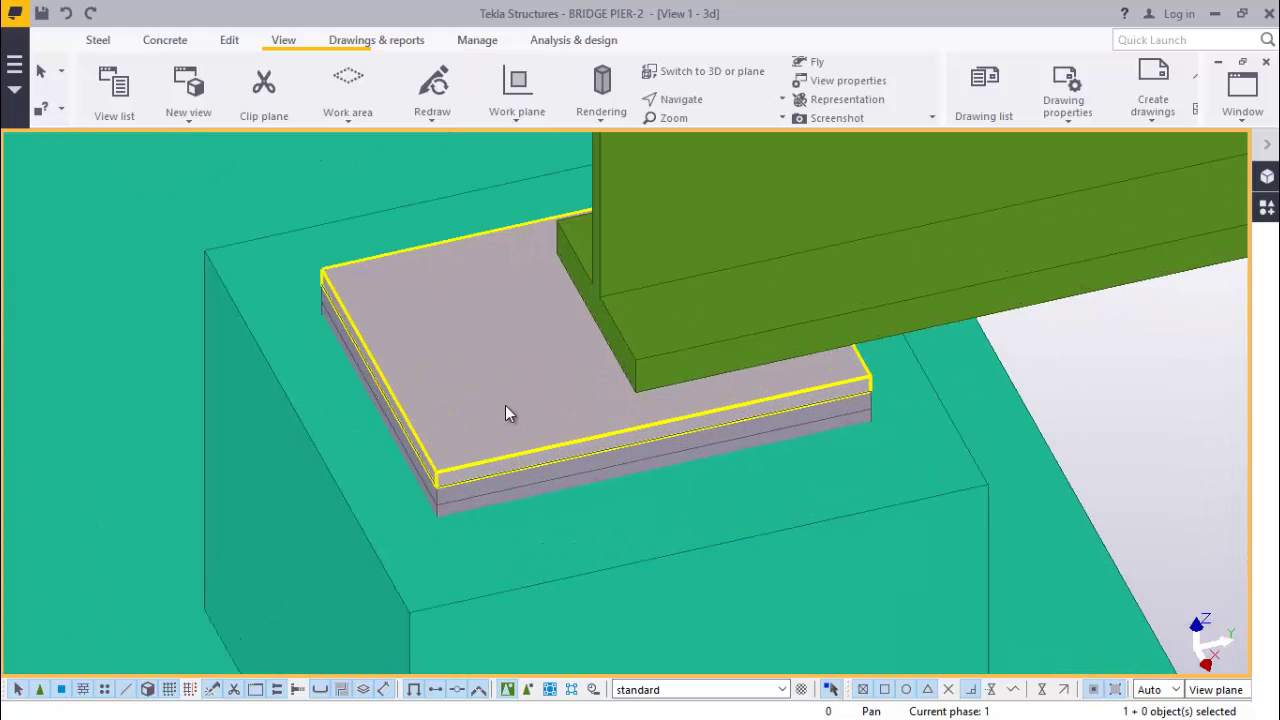
# Select the top, middle and bottom bearing plates of the stack.
pyautogui.click(505, 408)
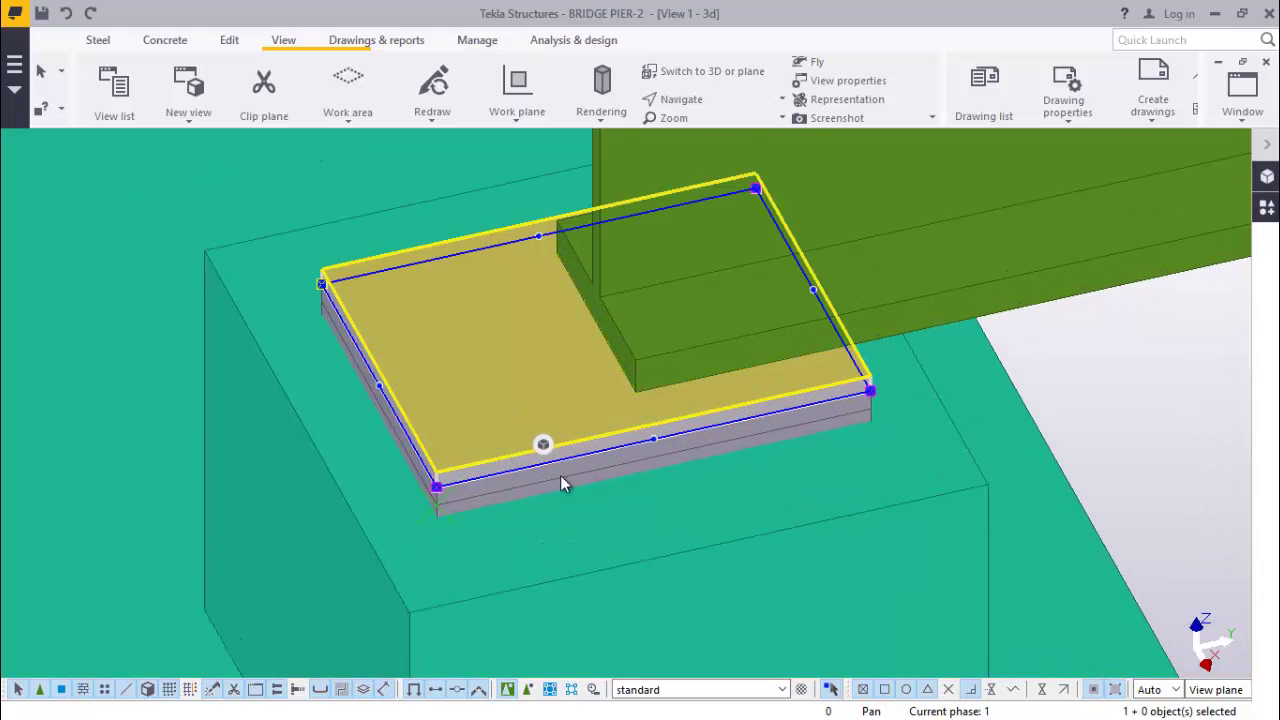
pyautogui.scroll(3, 562, 478)
pyautogui.scroll(3, 478, 471)
pyautogui.keyDown('ctrl'); pyautogui.click(484, 482); pyautogui.keyUp('ctrl')
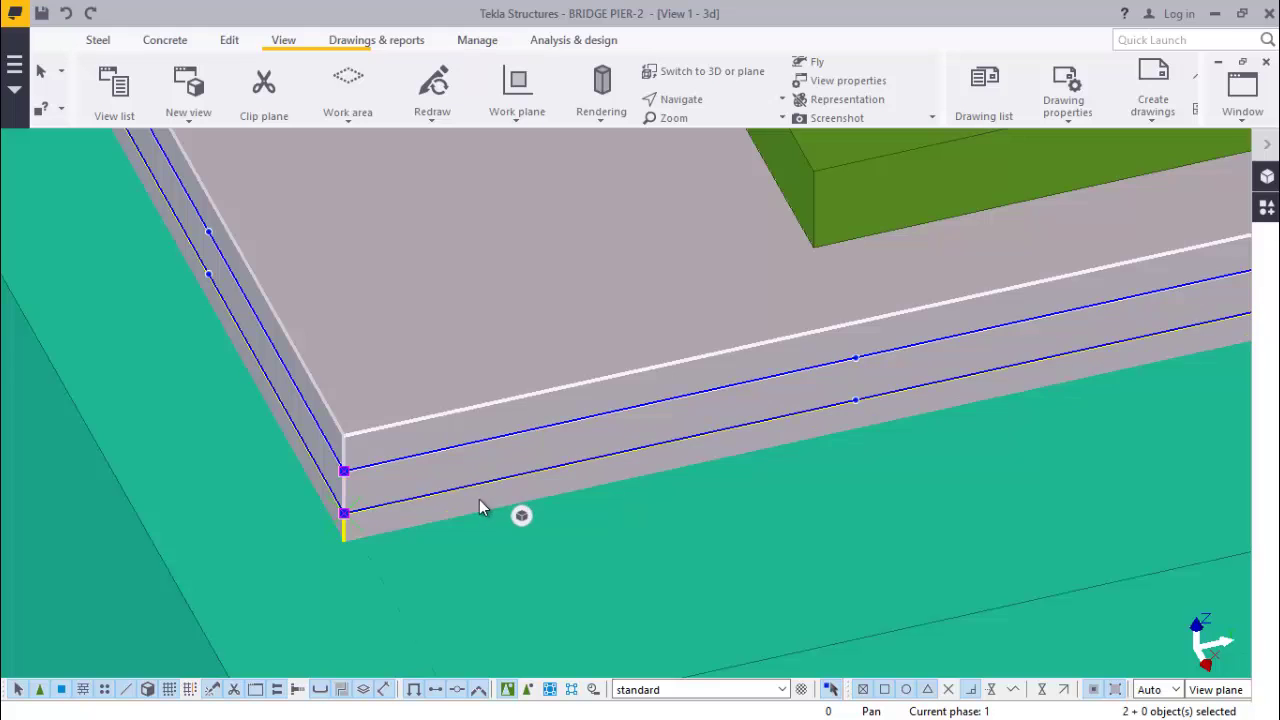
pyautogui.keyDown('ctrl'); pyautogui.click(479, 508); pyautogui.keyUp('ctrl')
pyautogui.scroll(-5, 478, 508)
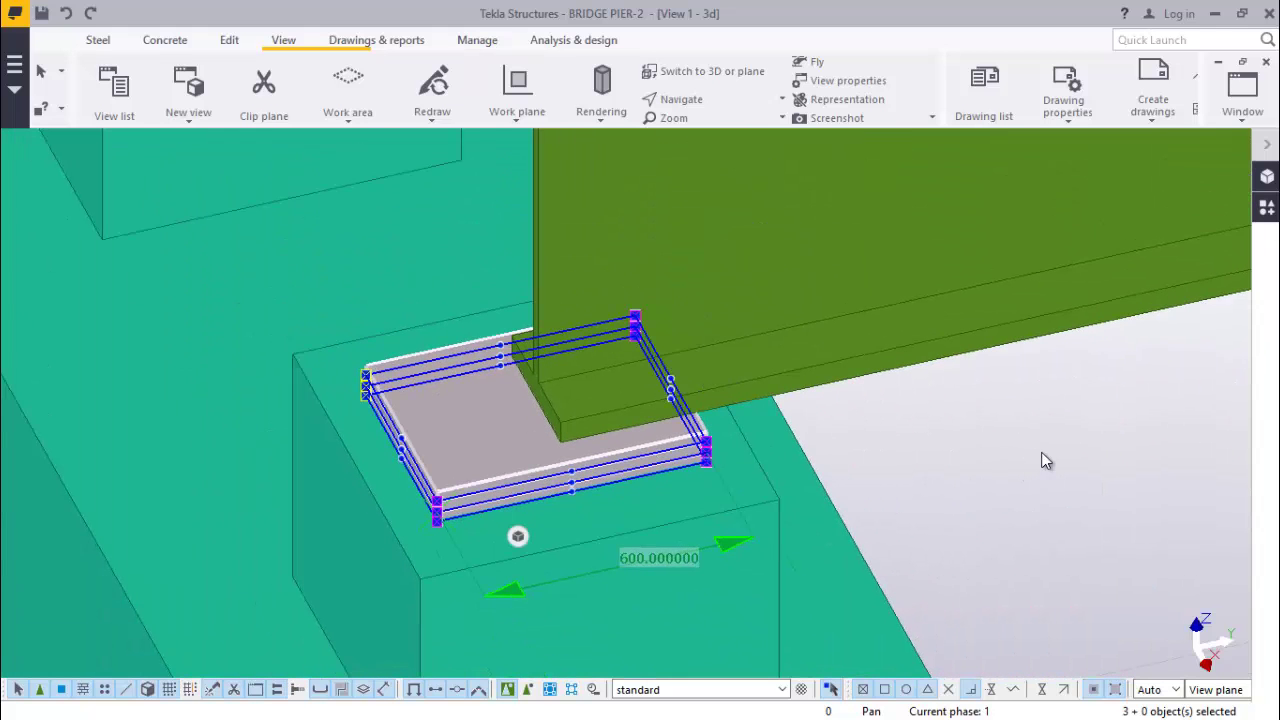
# Copy the three-plate stack onto the other pedestal blocks along the pier cap.
pyautogui.rightClick(1045, 457)
pyautogui.click(1088, 268)
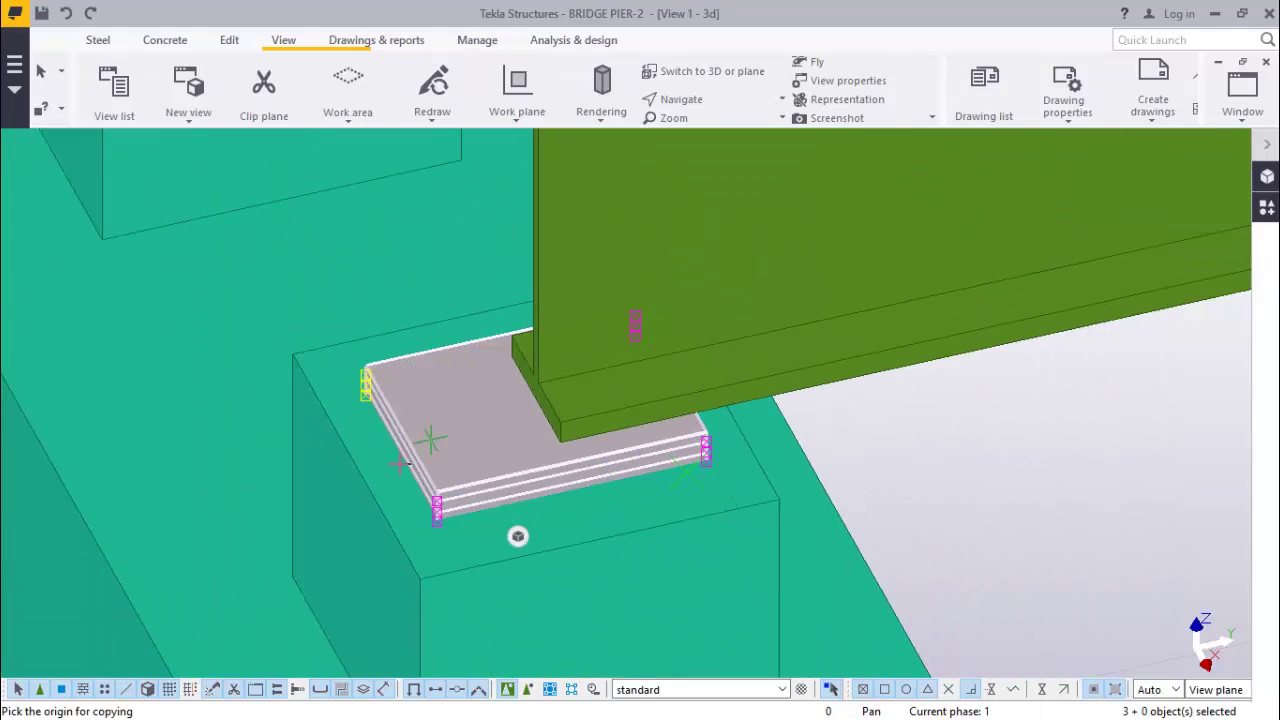
pyautogui.scroll(3, 354, 457)
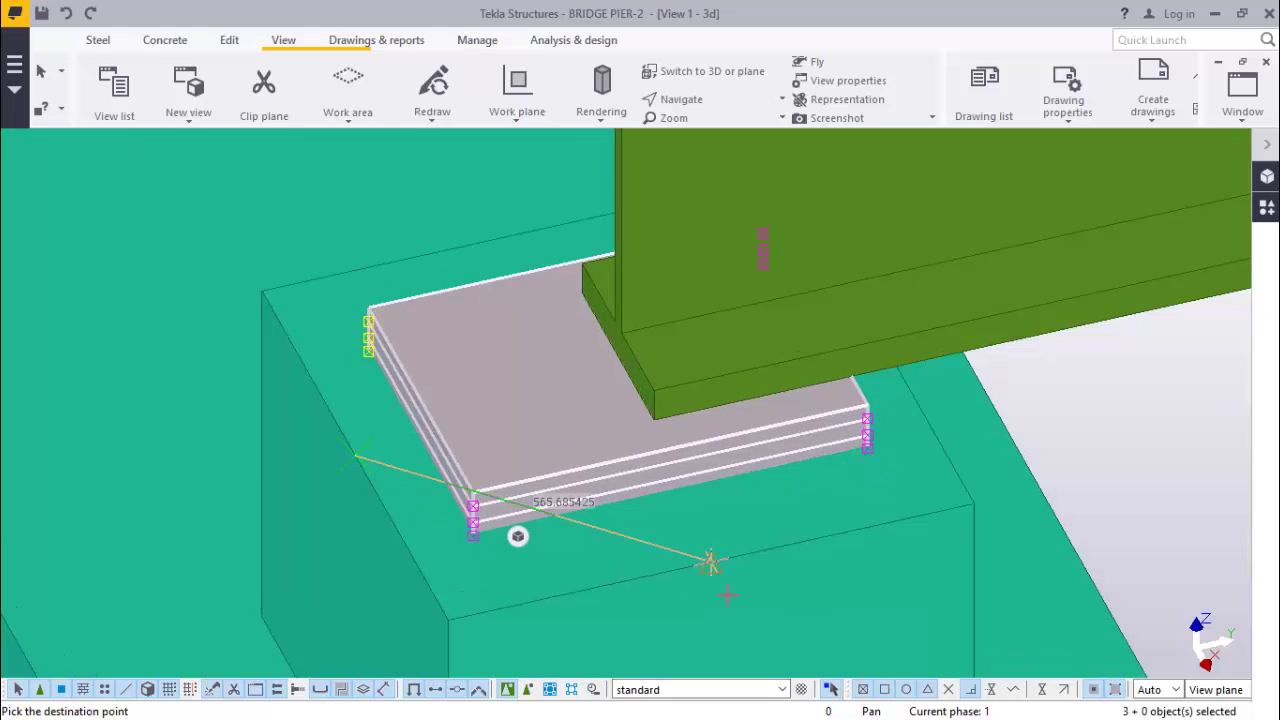
pyautogui.scroll(-6, 728, 595)
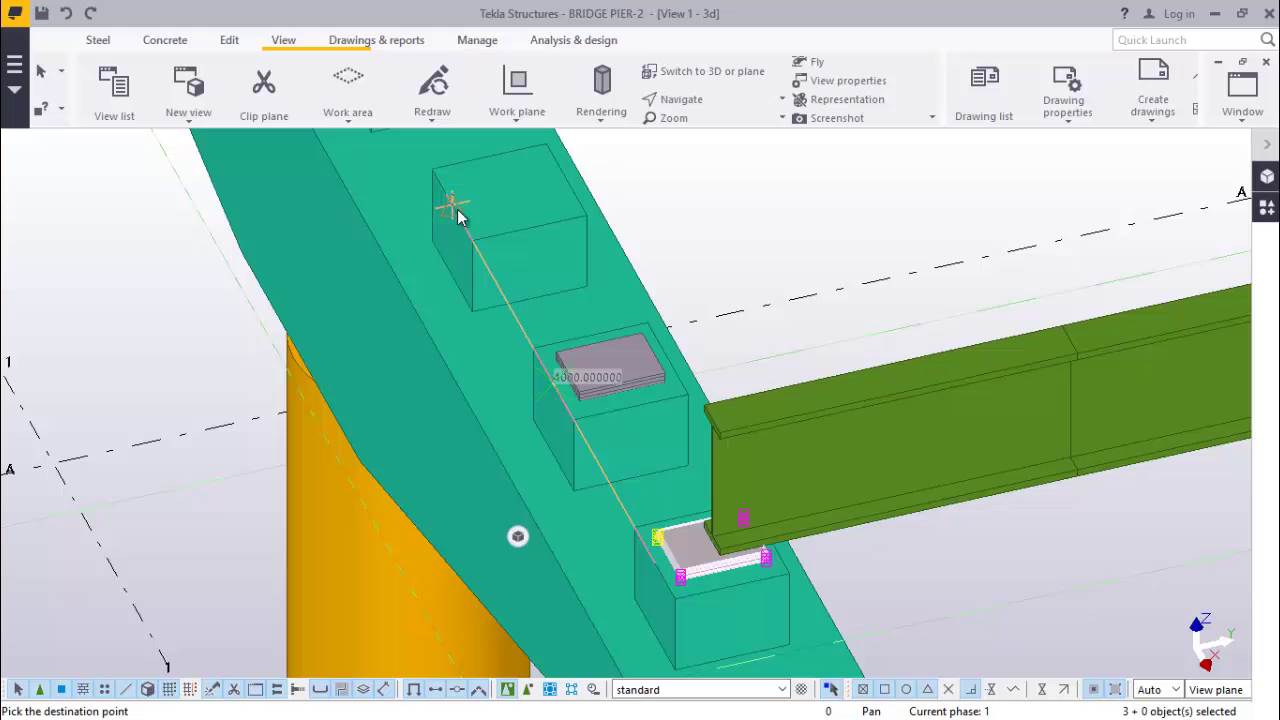
pyautogui.scroll(3, 517, 536)
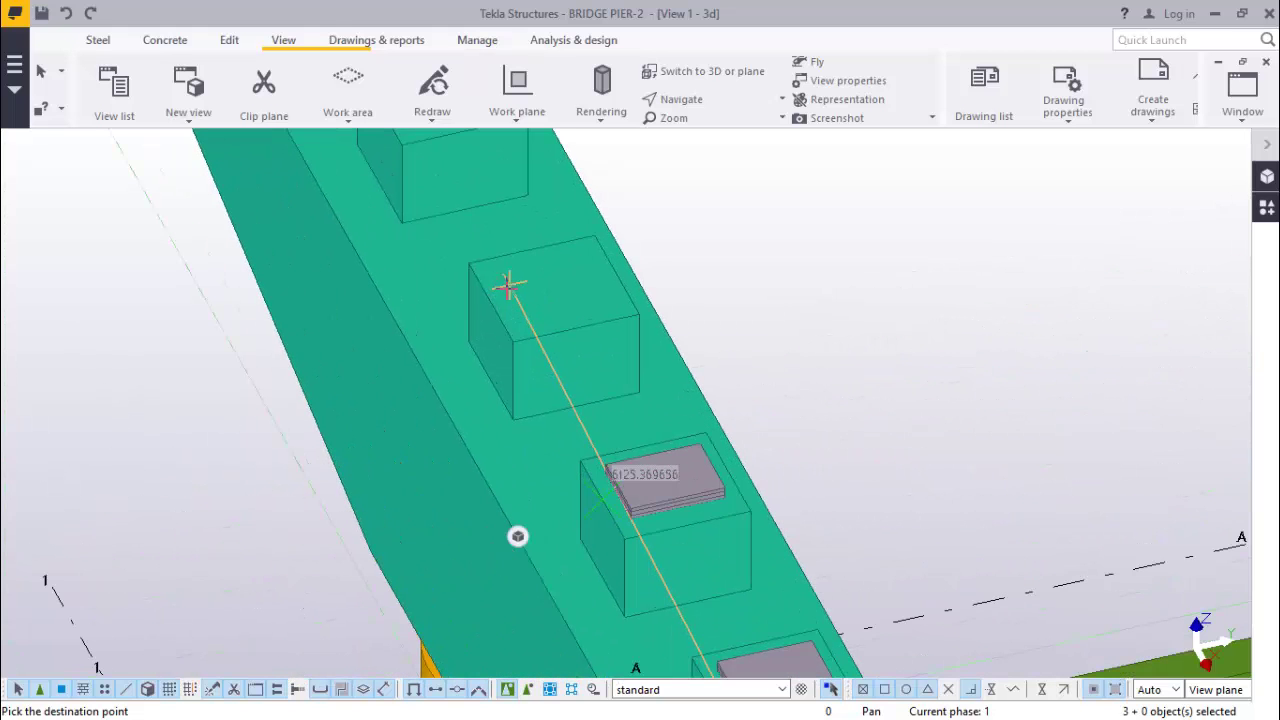
pyautogui.scroll(-4, 517, 536)
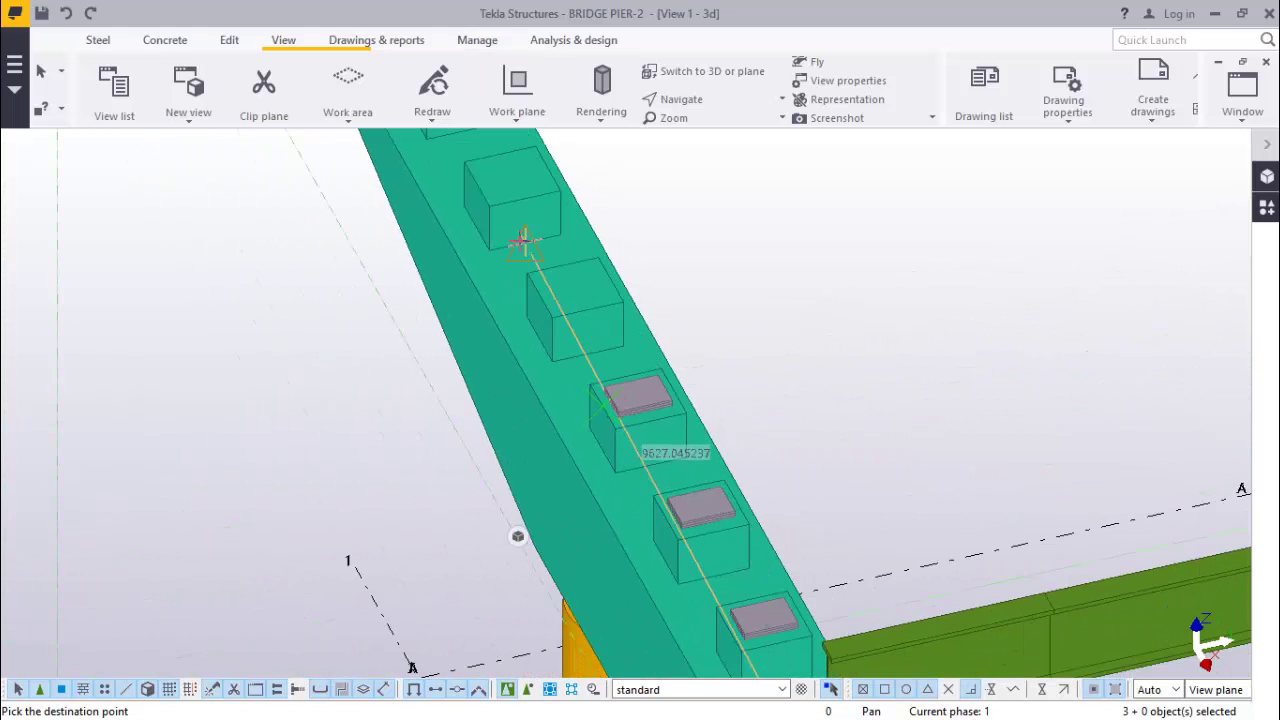
pyautogui.scroll(5, 517, 536)
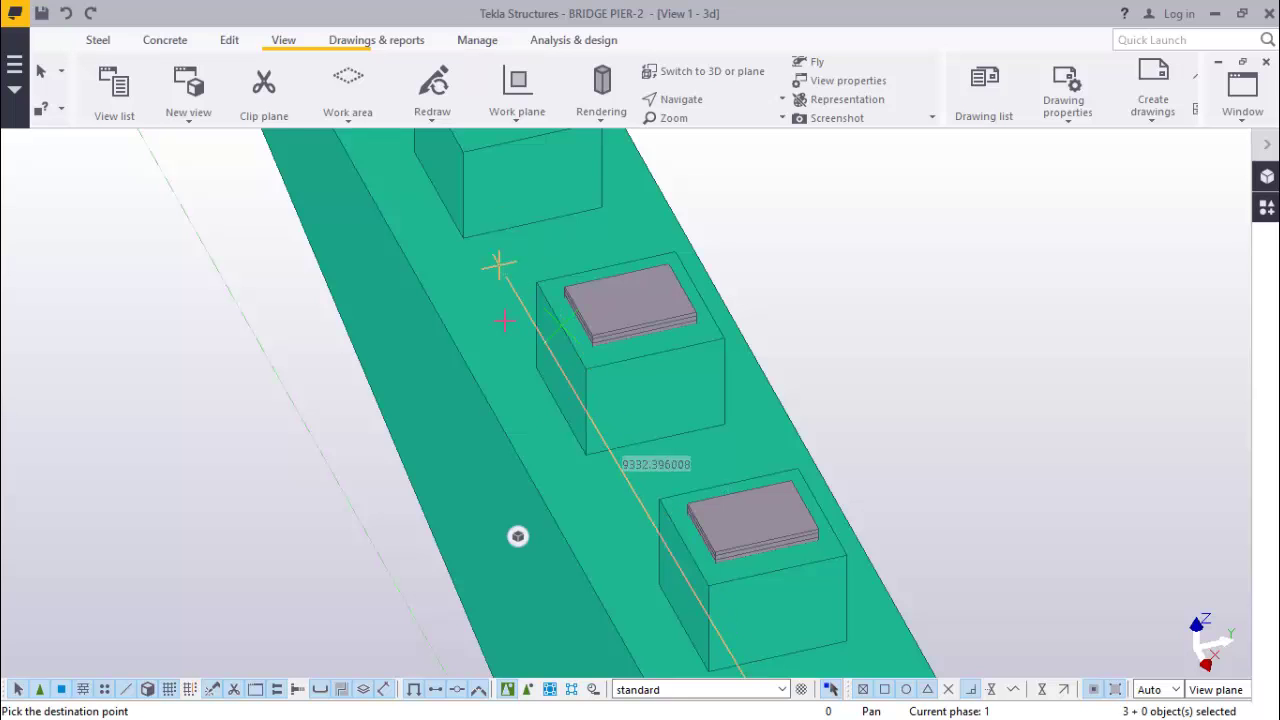
pyautogui.scroll(-3, 517, 536)
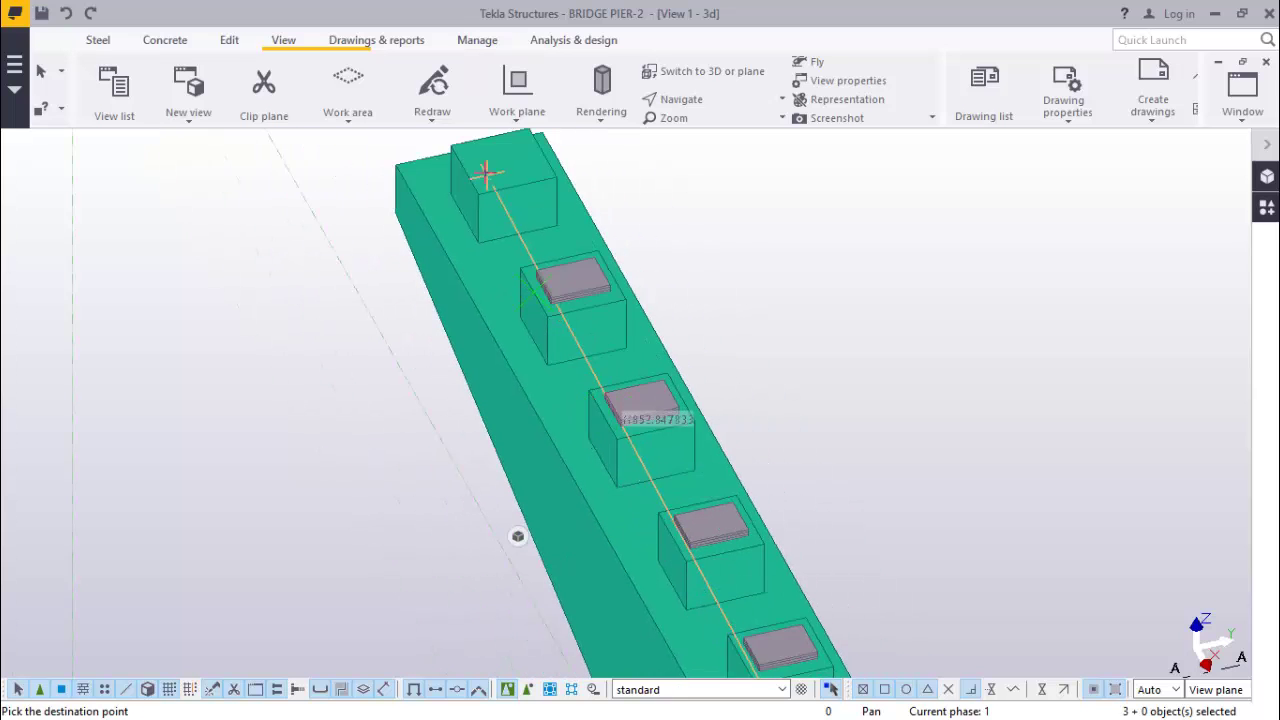
# End the copy once every pedestal block carries a plate stack.
pyautogui.click(837, 238)
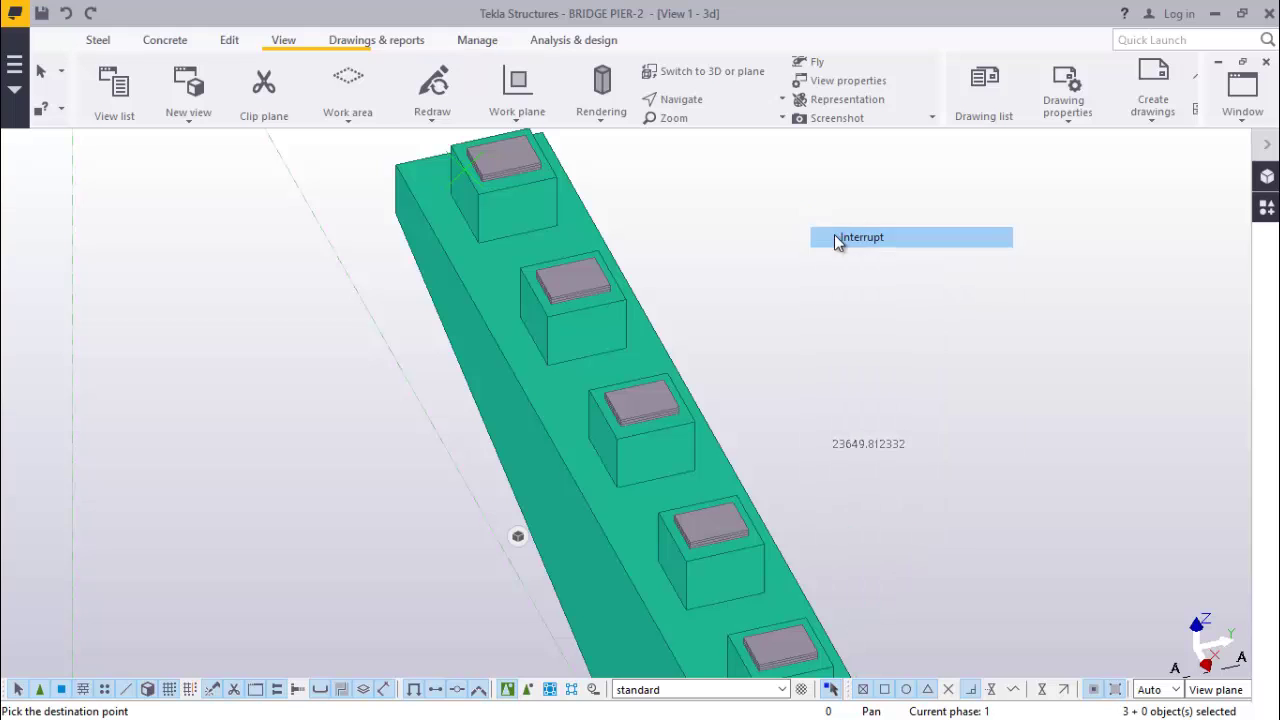
pyautogui.scroll(5, 499, 157)
pyautogui.scroll(2, 499, 165)
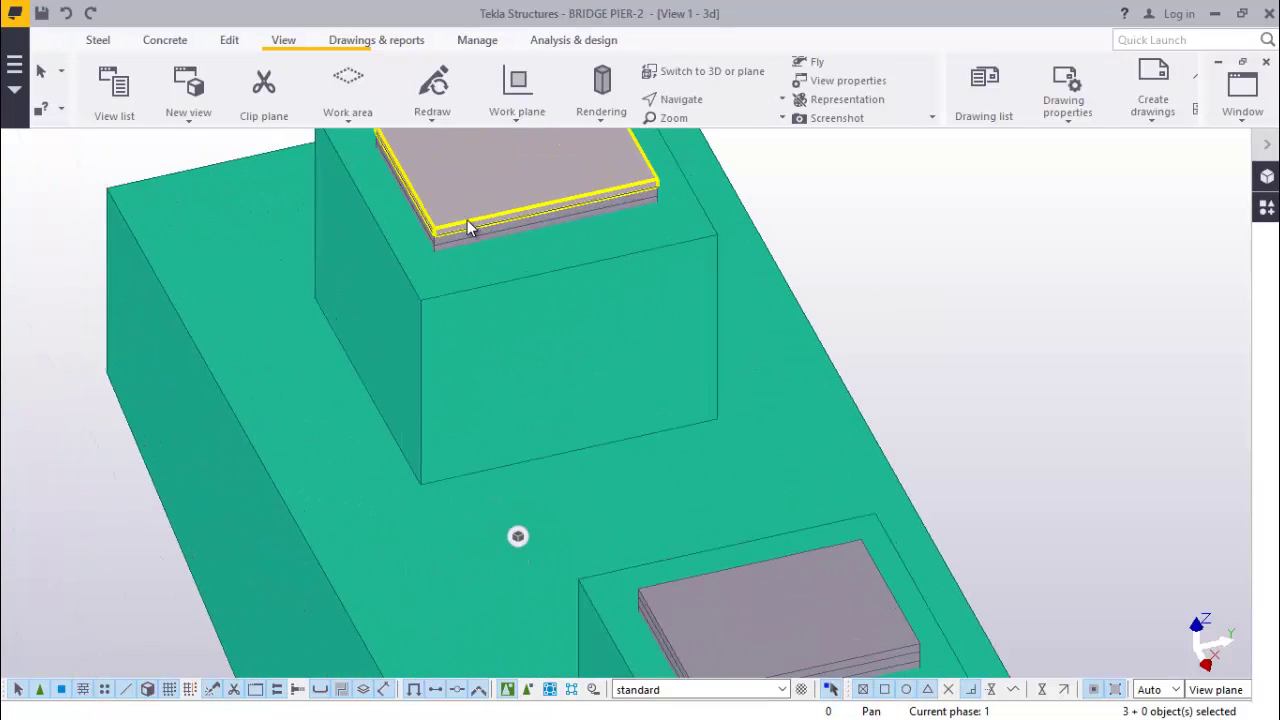
pyautogui.scroll(-3, 467, 220)
pyautogui.scroll(5, 543, 209)
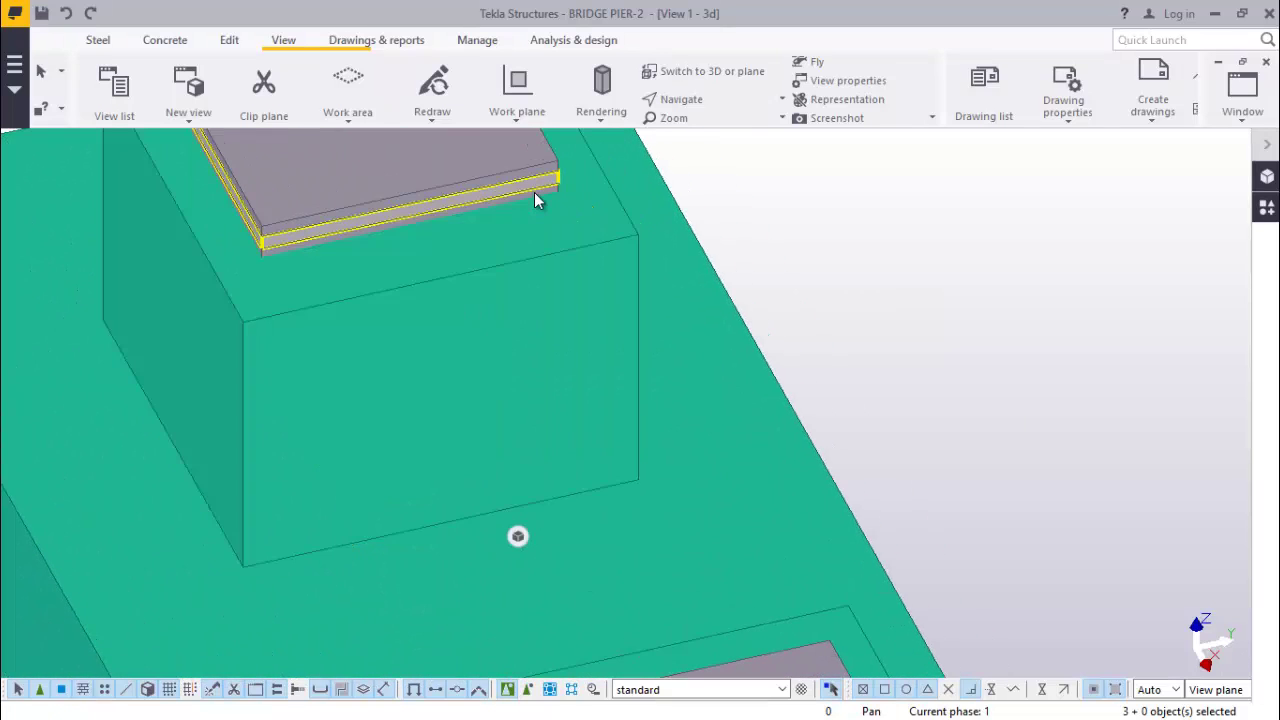
# Add the bearing plates of the first three pedestal stacks to the selection.
pyautogui.keyDown('shift'); pyautogui.click(533, 192); pyautogui.keyUp('shift')
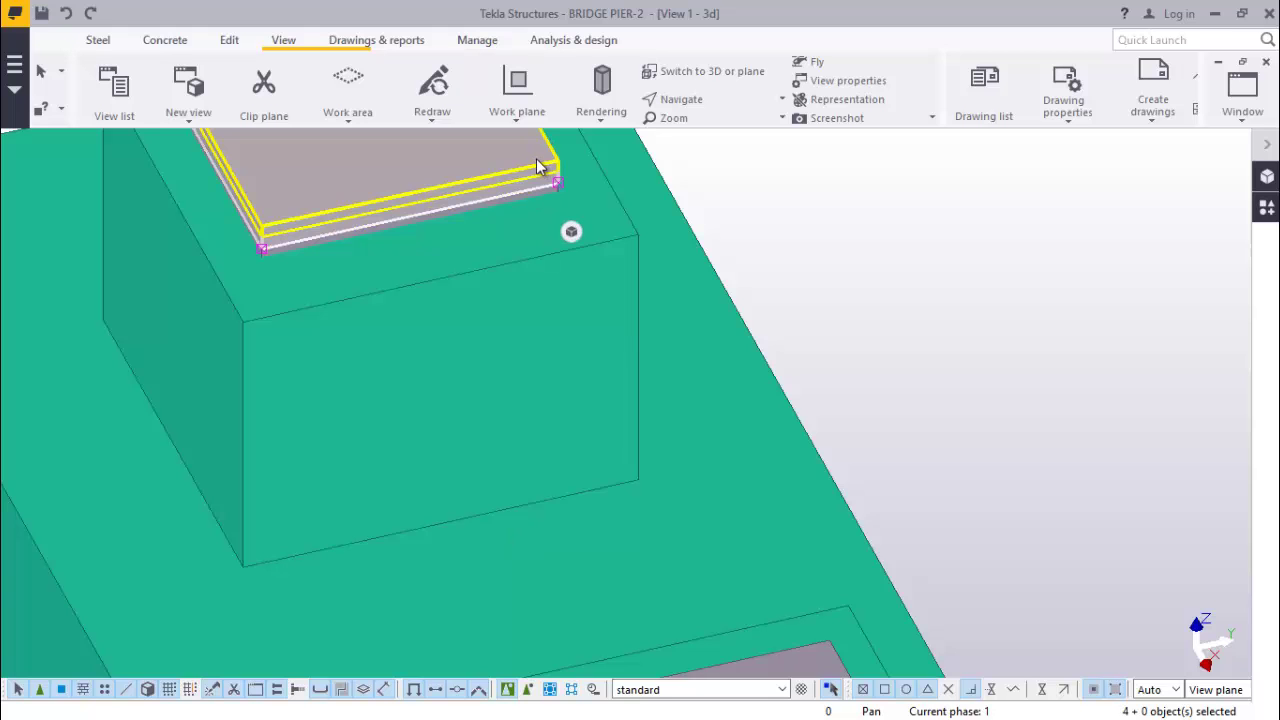
pyautogui.keyDown('shift'); pyautogui.click(536, 158); pyautogui.keyUp('shift')
pyautogui.scroll(2, 518, 183)
pyautogui.scroll(1, 516, 200)
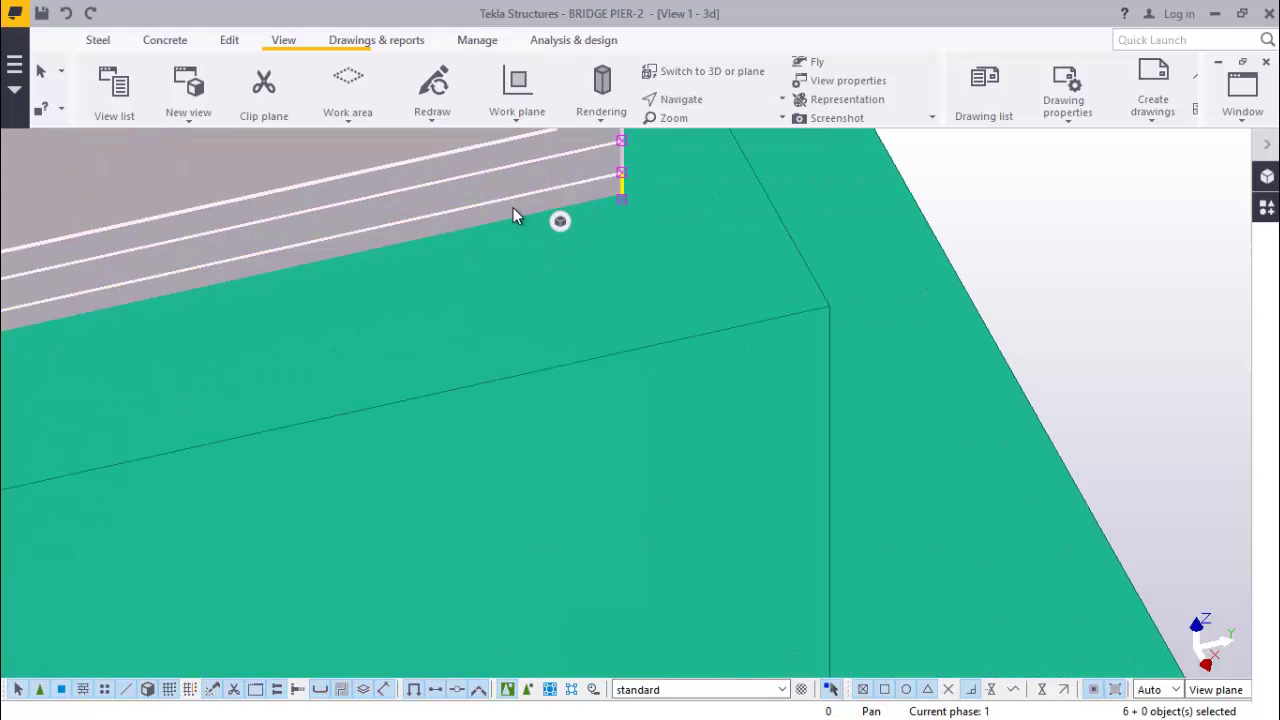
pyautogui.keyDown('shift'); pyautogui.click(514, 207); pyautogui.keyUp('shift')
pyautogui.scroll(-4, 389, 207)
pyautogui.scroll(-2, 410, 200)
pyautogui.scroll(5, 554, 478)
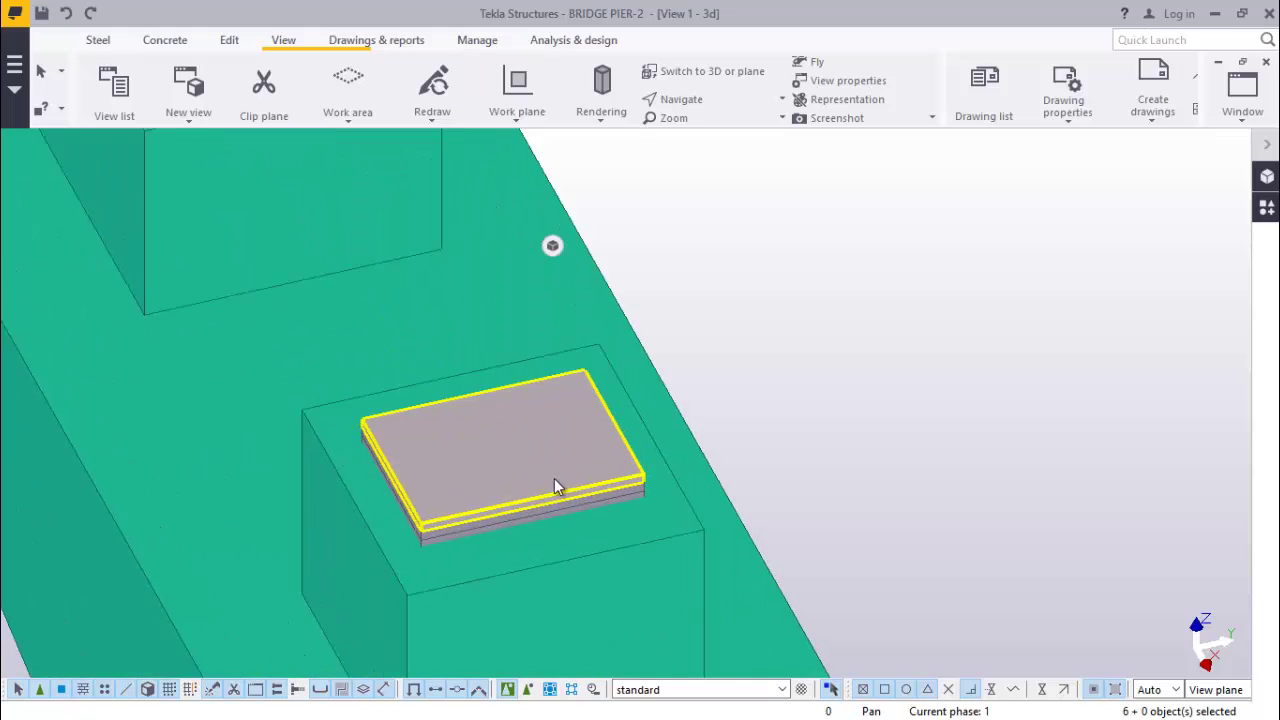
pyautogui.scroll(4, 651, 471)
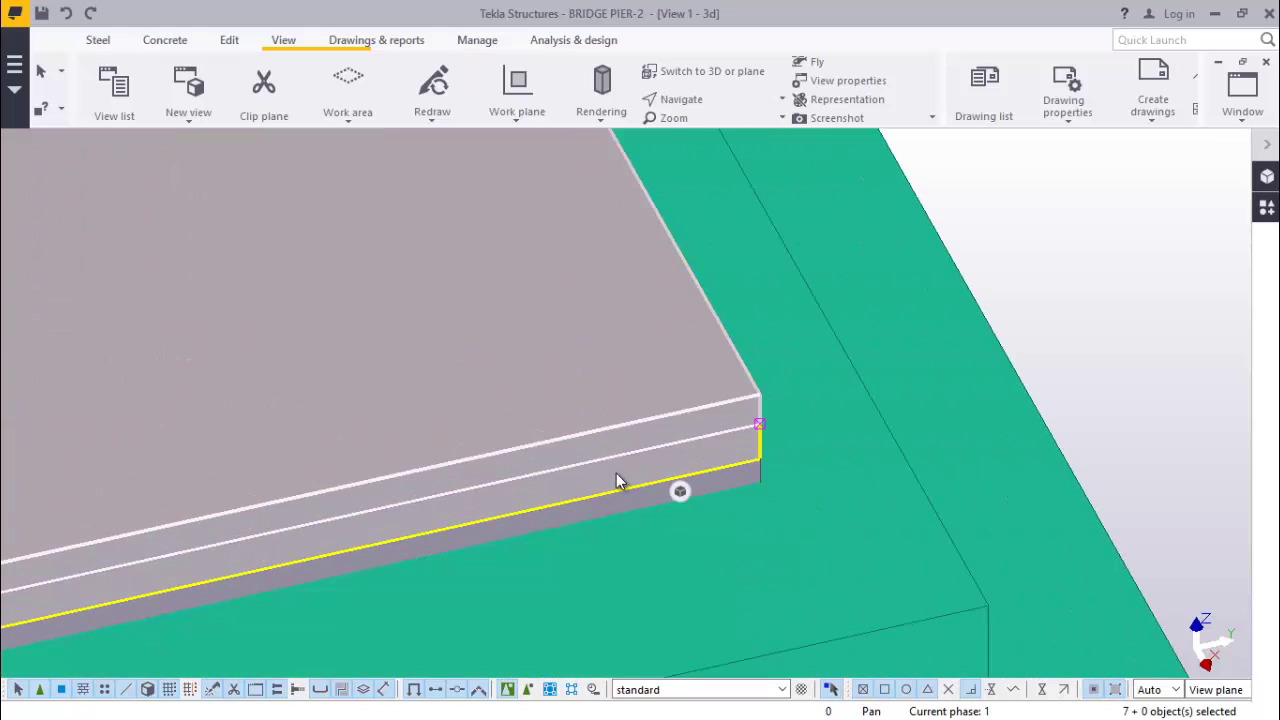
pyautogui.keyDown('shift'); pyautogui.click(617, 481); pyautogui.keyUp('shift')
pyautogui.keyDown('shift'); pyautogui.click(601, 505); pyautogui.keyUp('shift')
pyautogui.scroll(-6, 578, 400)
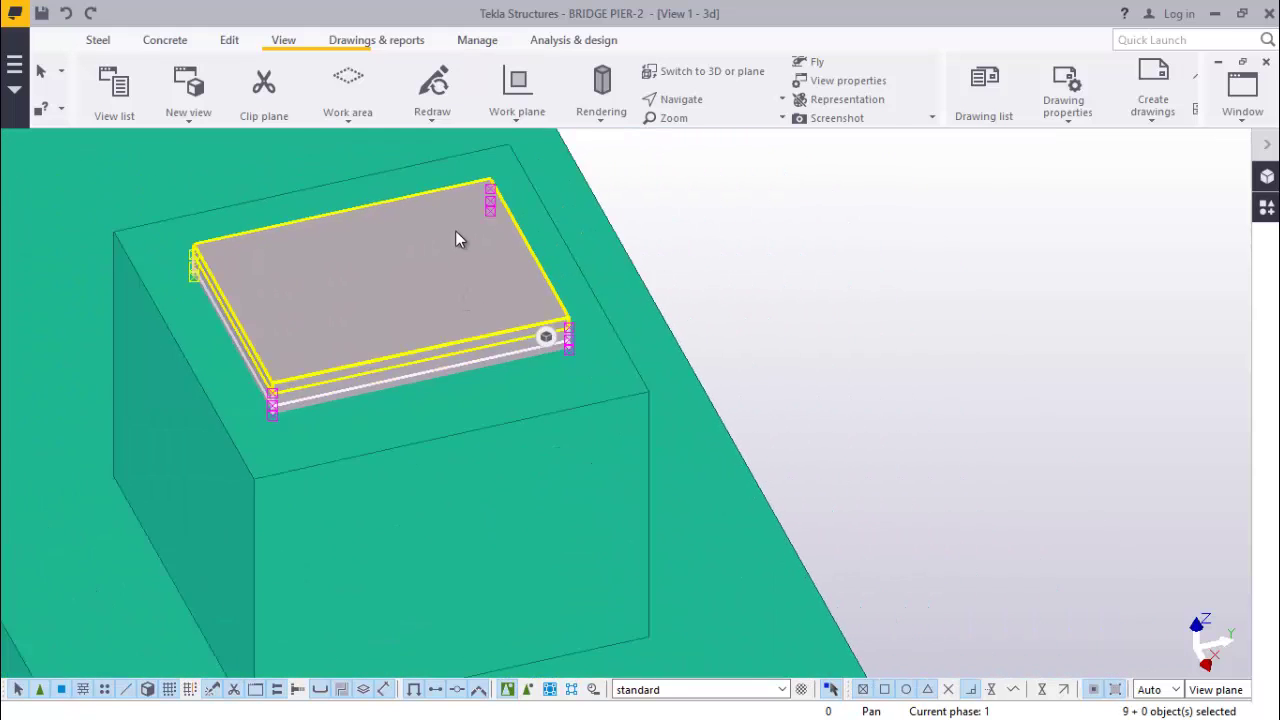
pyautogui.scroll(5, 603, 562)
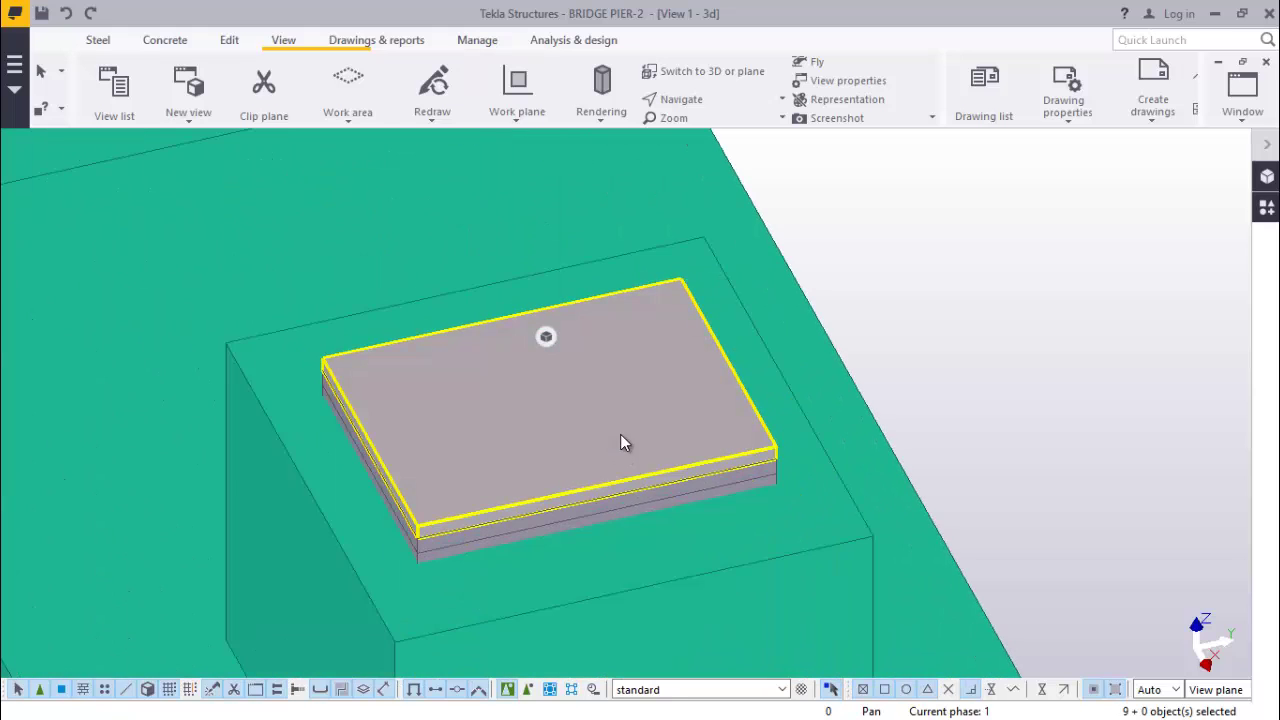
pyautogui.keyDown('shift'); pyautogui.click(620, 438); pyautogui.keyUp('shift')
pyautogui.scroll(4, 614, 536)
pyautogui.keyDown('shift'); pyautogui.click(614, 480); pyautogui.keyUp('shift')
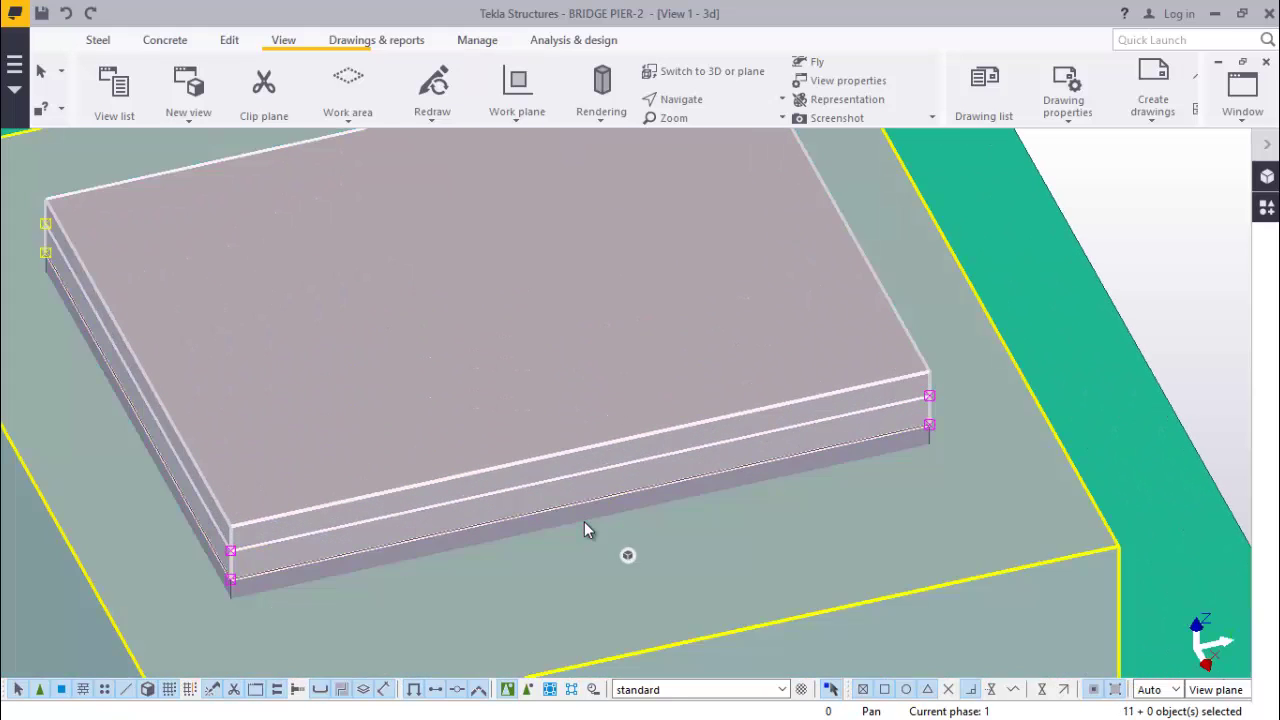
pyautogui.keyDown('shift'); pyautogui.click(578, 511); pyautogui.keyUp('shift')
pyautogui.scroll(-10, 431, 375)
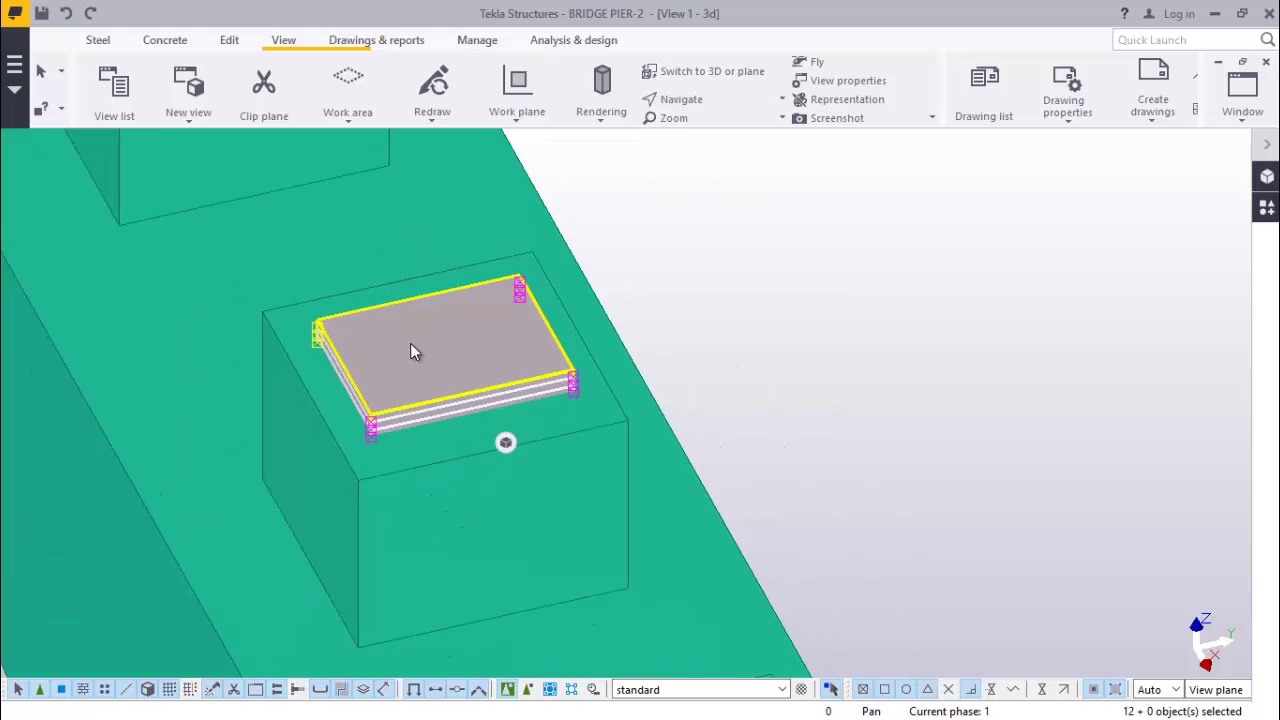
pyautogui.scroll(6, 488, 465)
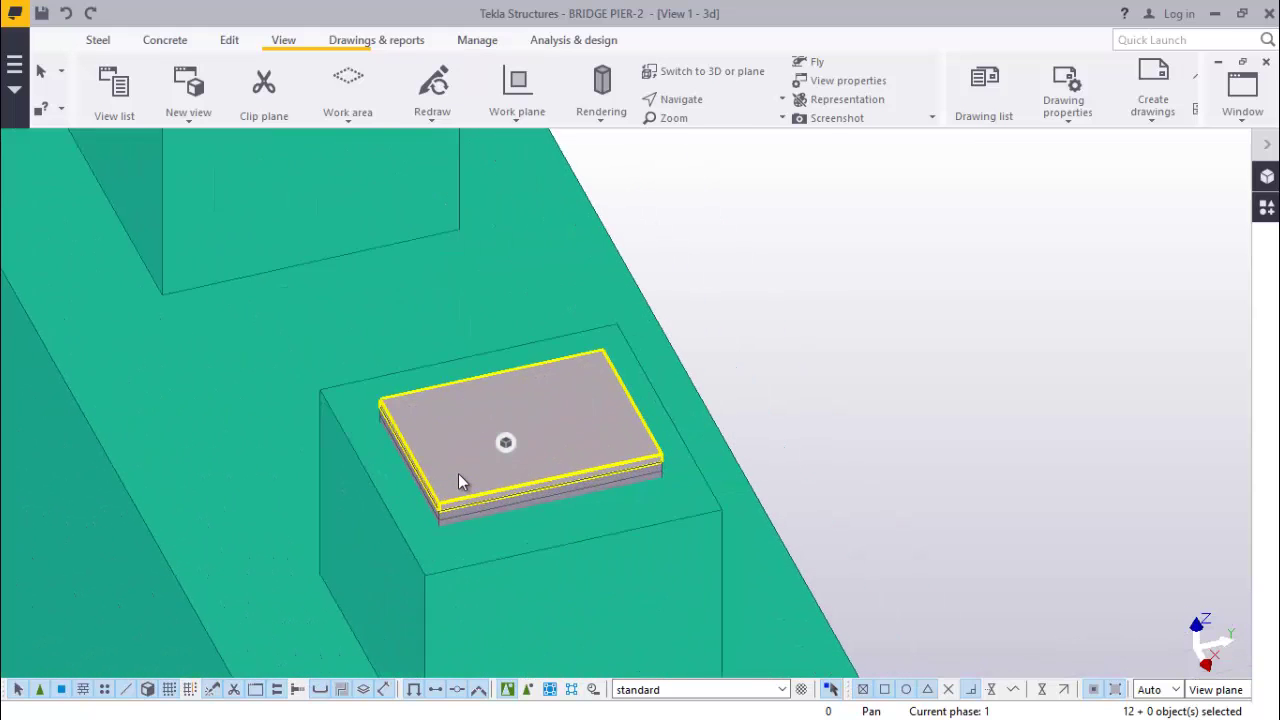
# Add the remaining stacks' plates to the selection until 21 objects are selected.
pyautogui.keyDown('shift'); pyautogui.click(490, 452); pyautogui.keyUp('shift')
pyautogui.scroll(2, 478, 510)
pyautogui.scroll(5, 476, 517)
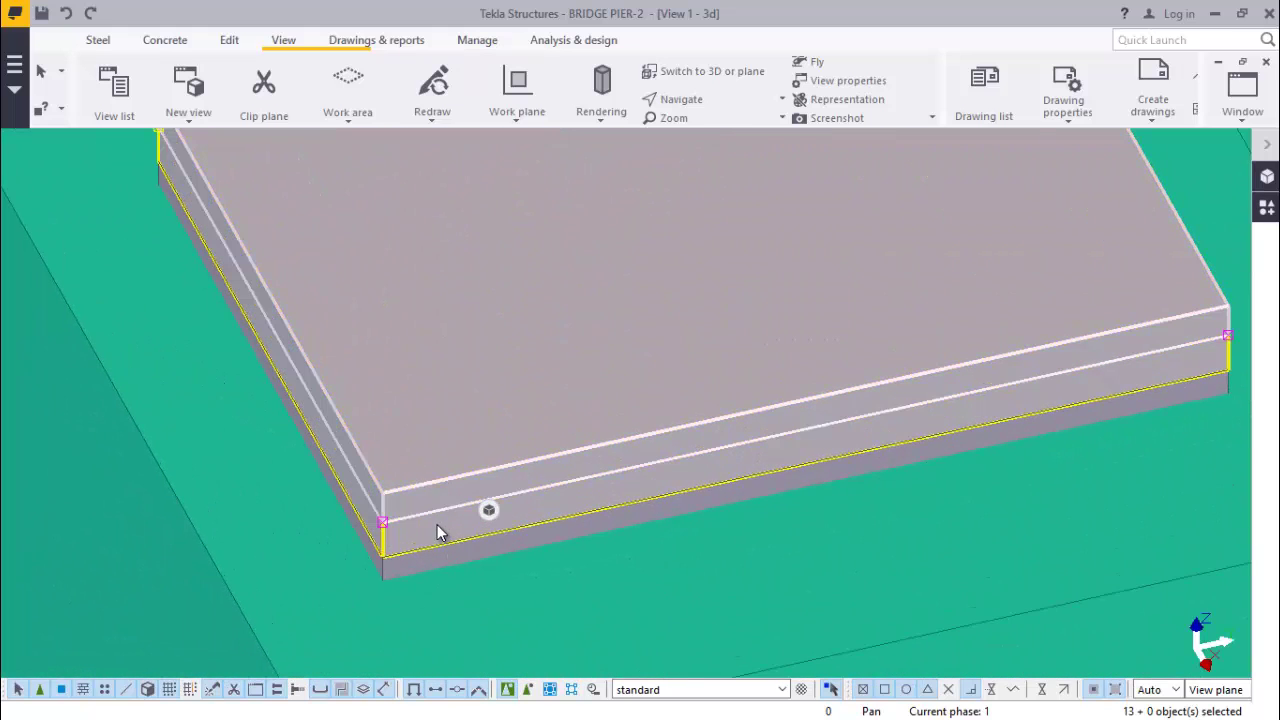
pyautogui.keyDown('shift'); pyautogui.click(440, 540); pyautogui.keyUp('shift')
pyautogui.keyDown('shift'); pyautogui.click(320, 366); pyautogui.keyUp('shift')
pyautogui.scroll(-8, 325, 362)
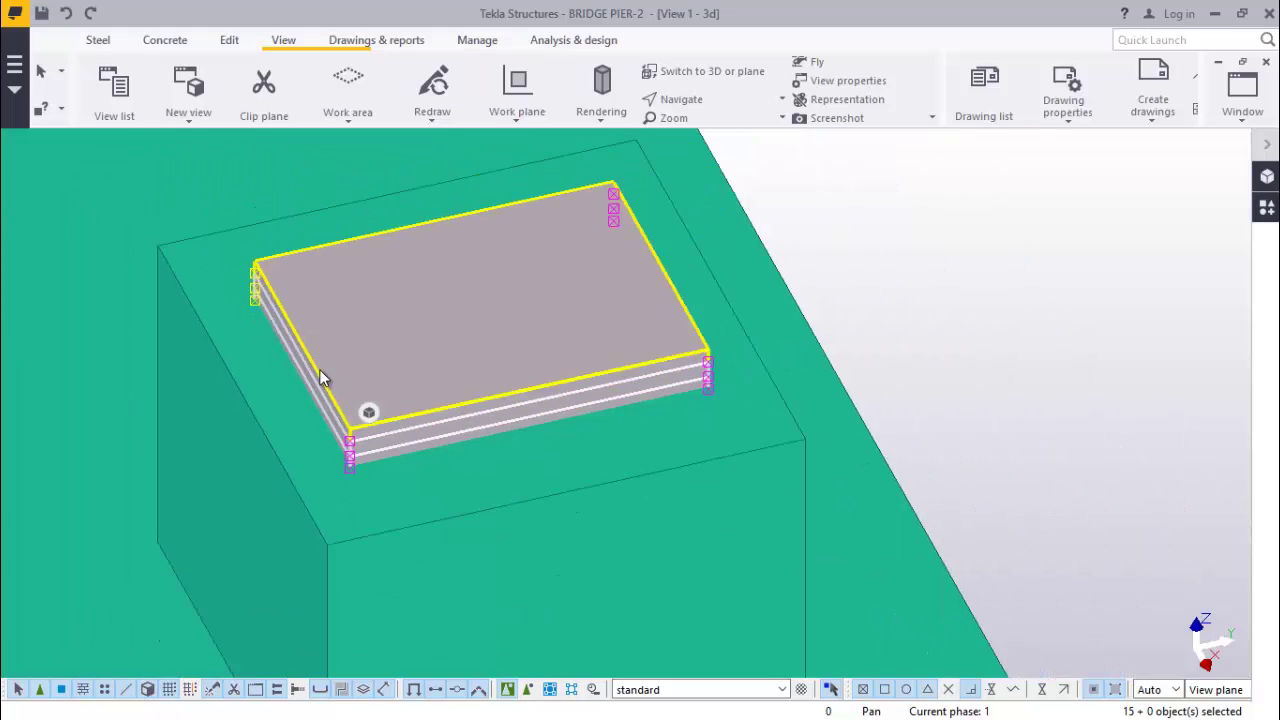
pyautogui.scroll(5, 433, 463)
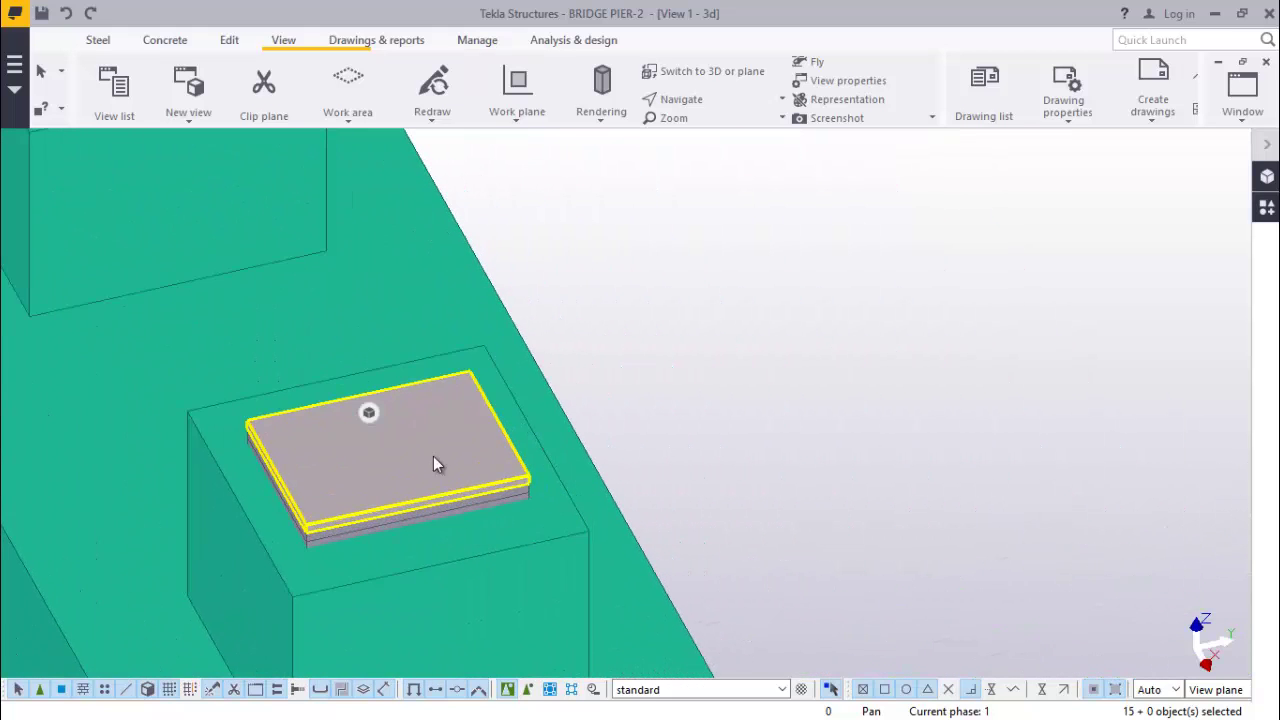
pyautogui.scroll(6, 472, 503)
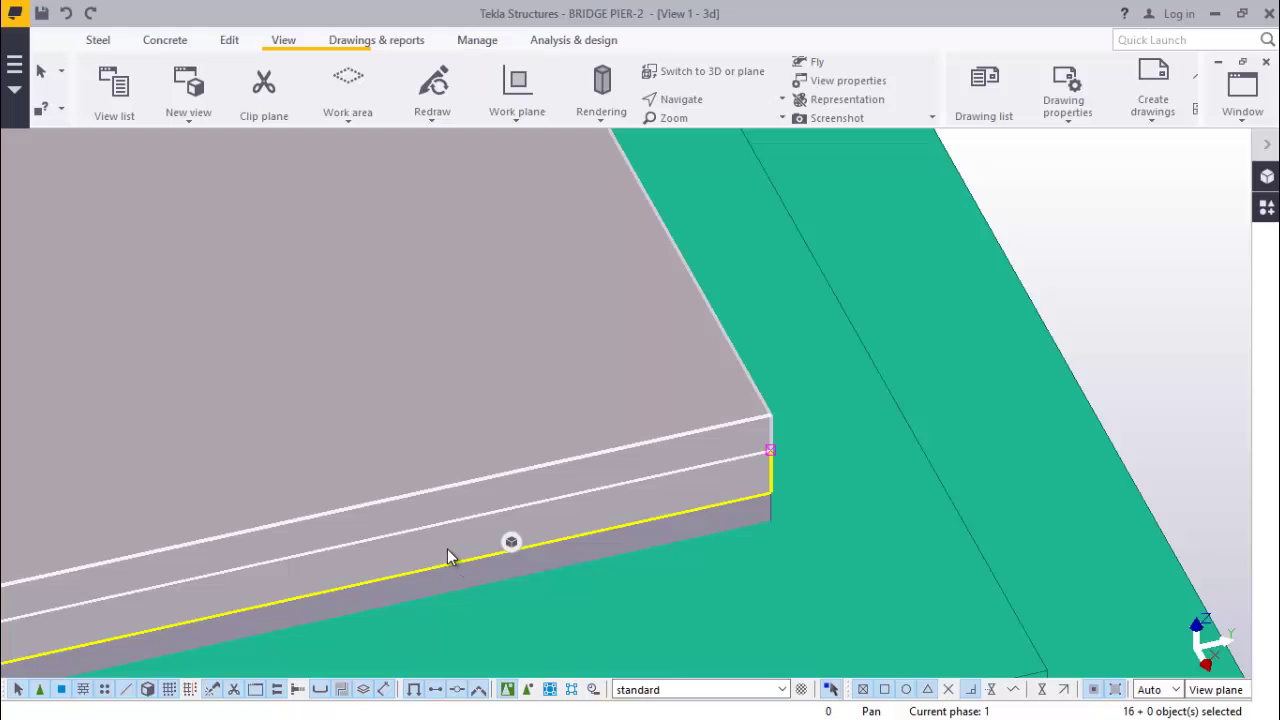
pyautogui.keyDown('shift'); pyautogui.click(447, 549); pyautogui.keyUp('shift')
pyautogui.keyDown('shift'); pyautogui.click(445, 588); pyautogui.keyUp('shift')
pyautogui.scroll(-8, 450, 498)
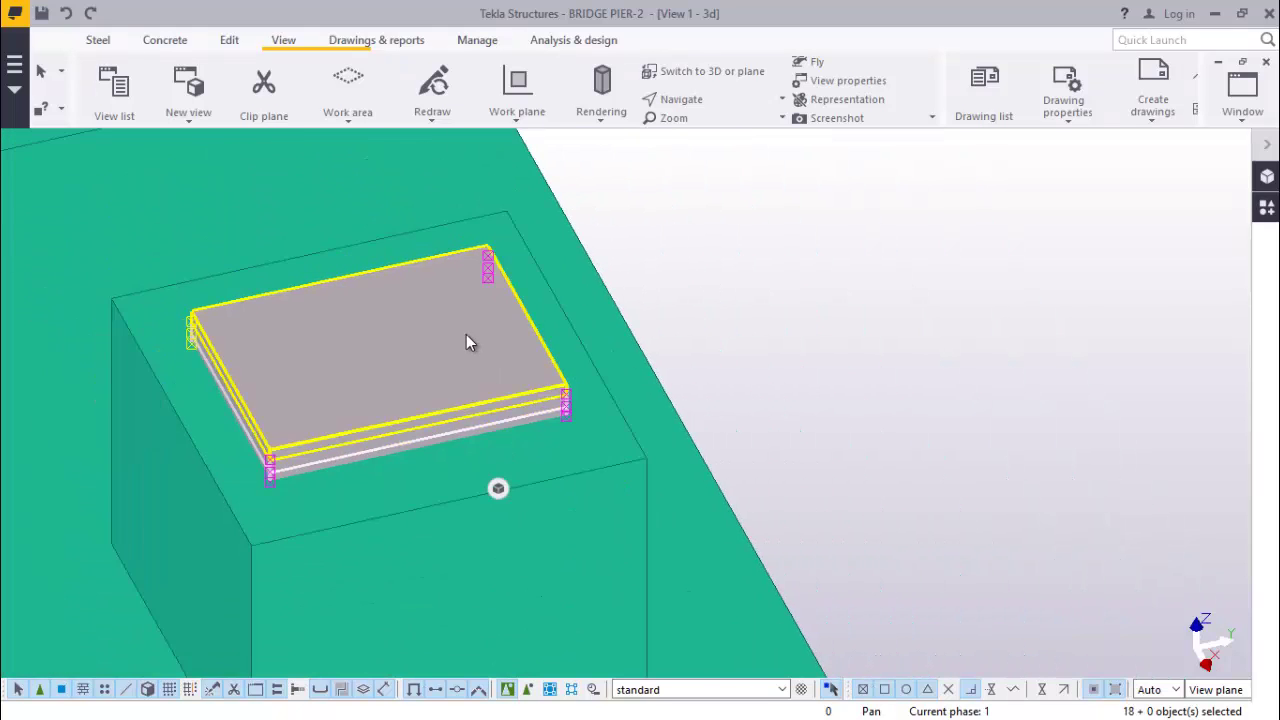
pyautogui.scroll(-3, 459, 321)
pyautogui.scroll(10, 579, 571)
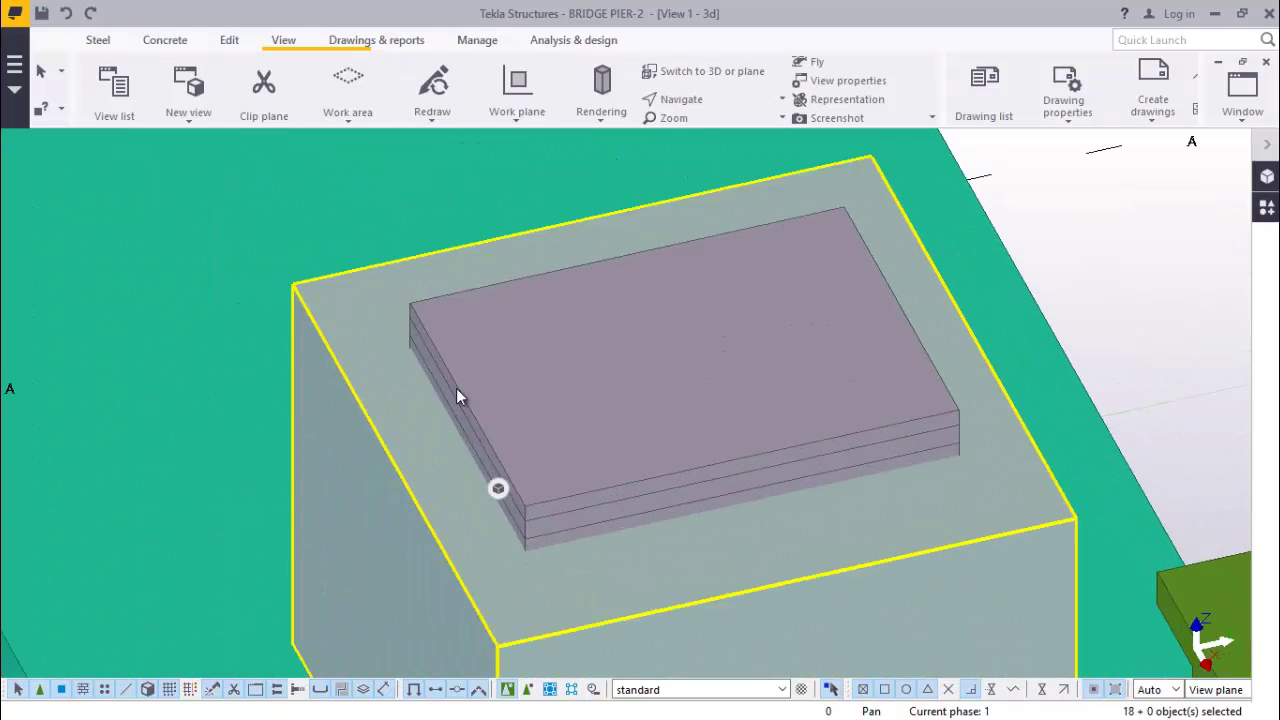
pyautogui.keyDown('shift'); pyautogui.click(620, 474); pyautogui.keyUp('shift')
pyautogui.scroll(5, 620, 474)
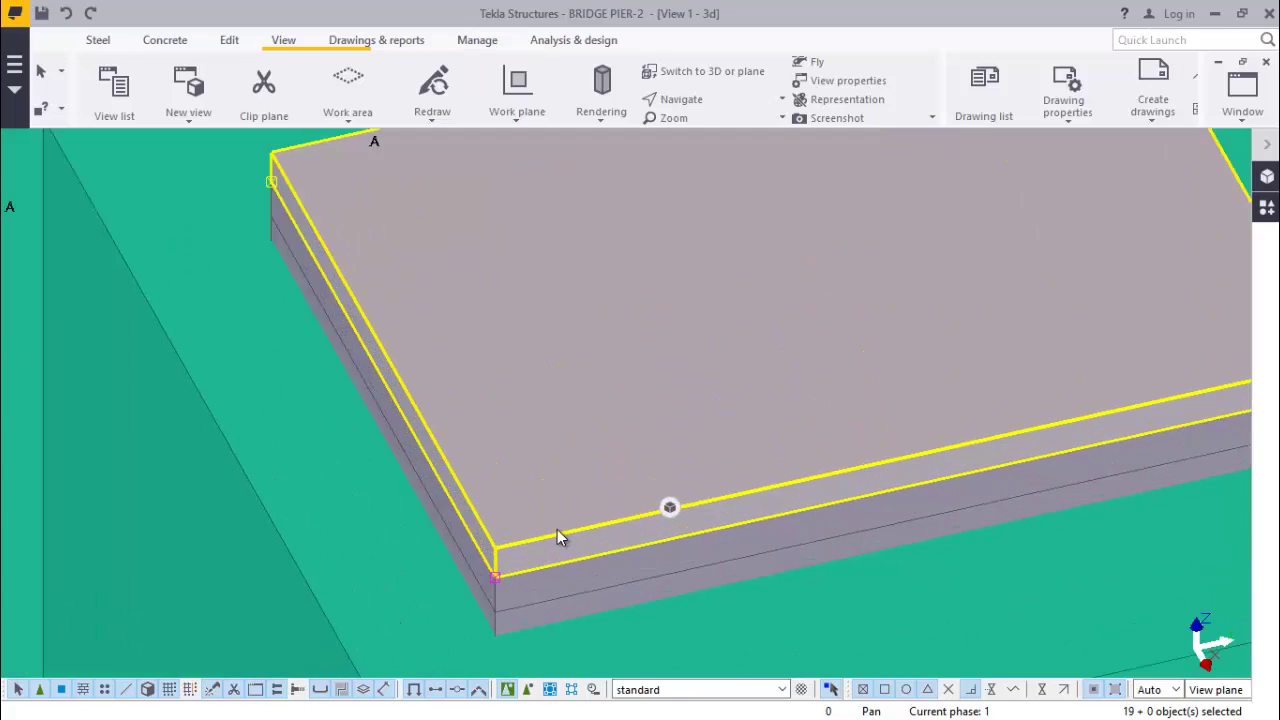
pyautogui.keyDown('shift'); pyautogui.click(610, 612); pyautogui.keyUp('shift')
pyautogui.scroll(-10, 452, 346)
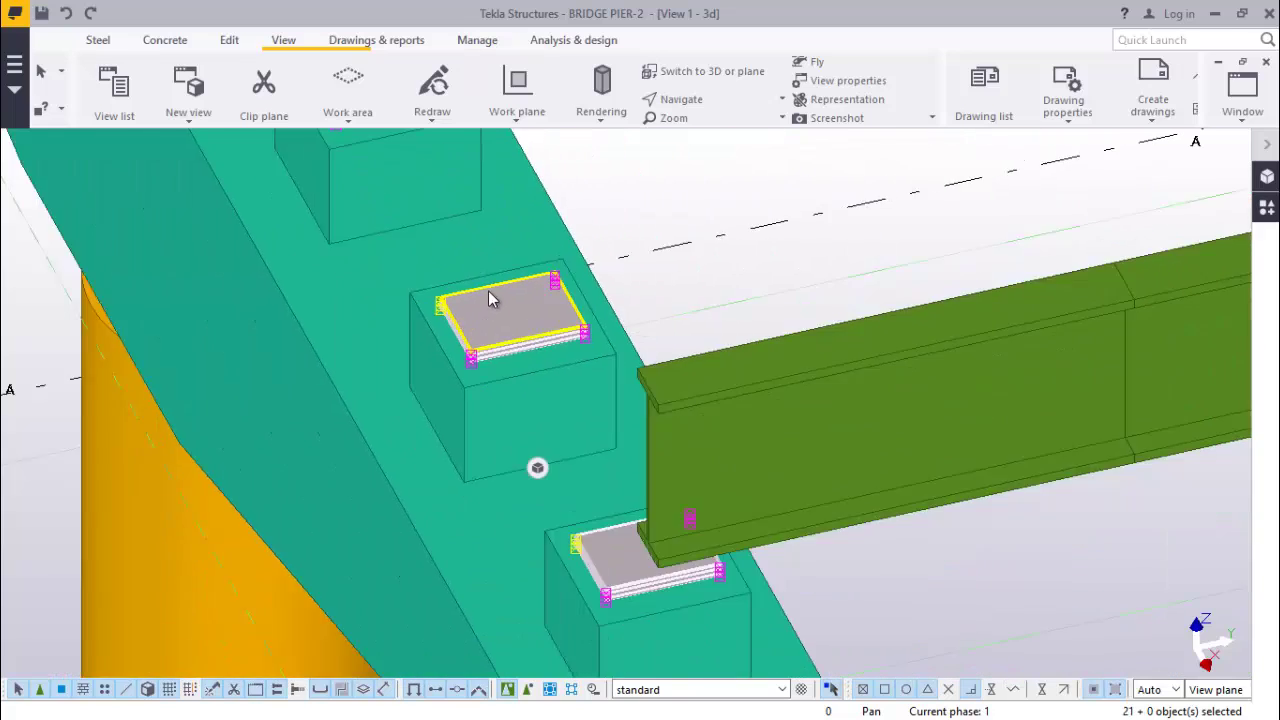
pyautogui.scroll(-10, 640, 580)
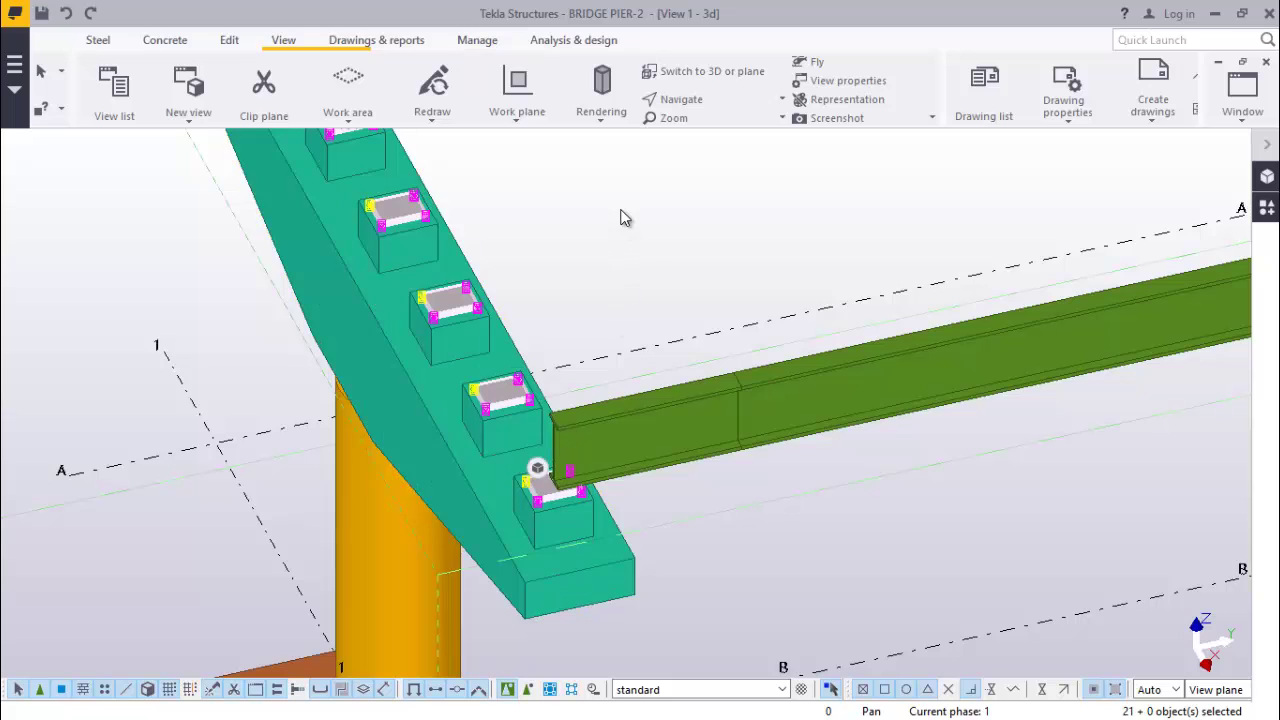
# Copy the selected bearing stacks onto the pedestal blocks of the piers at gridlines 4, 5 and 6.
pyautogui.rightClick(621, 217)
pyautogui.click(675, 256)
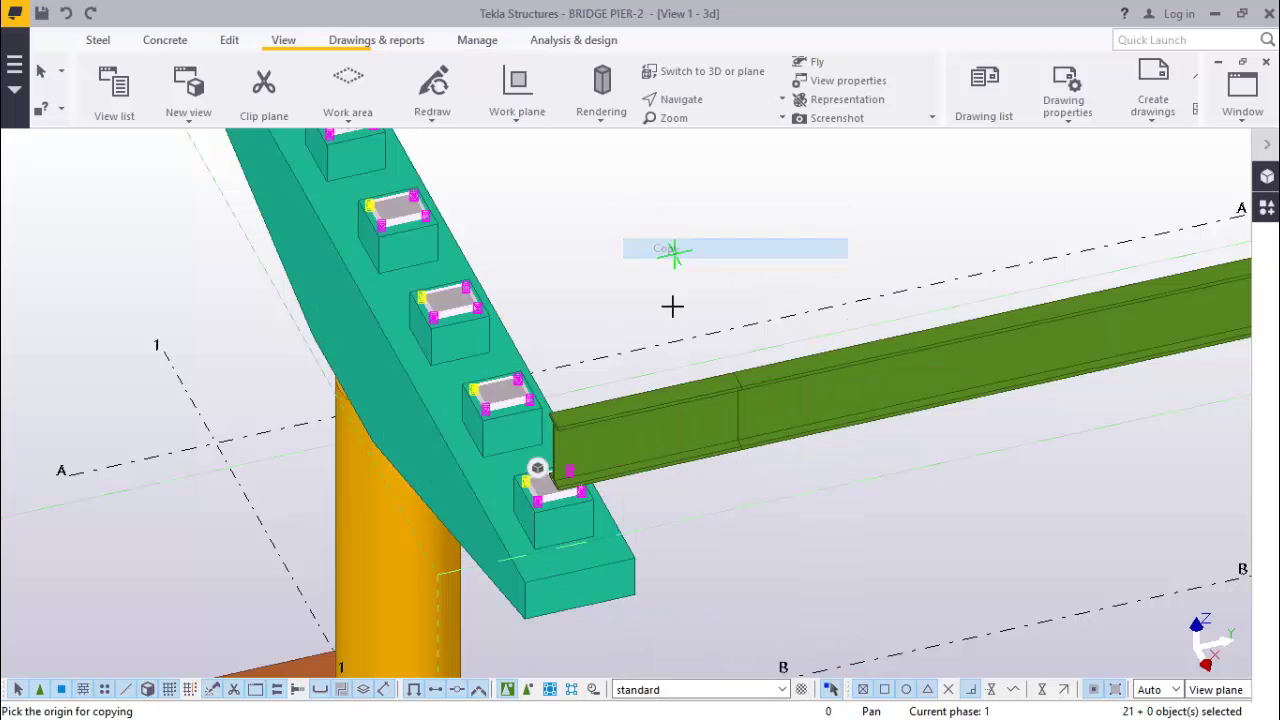
pyautogui.scroll(8, 557, 460)
pyautogui.scroll(2, 570, 480)
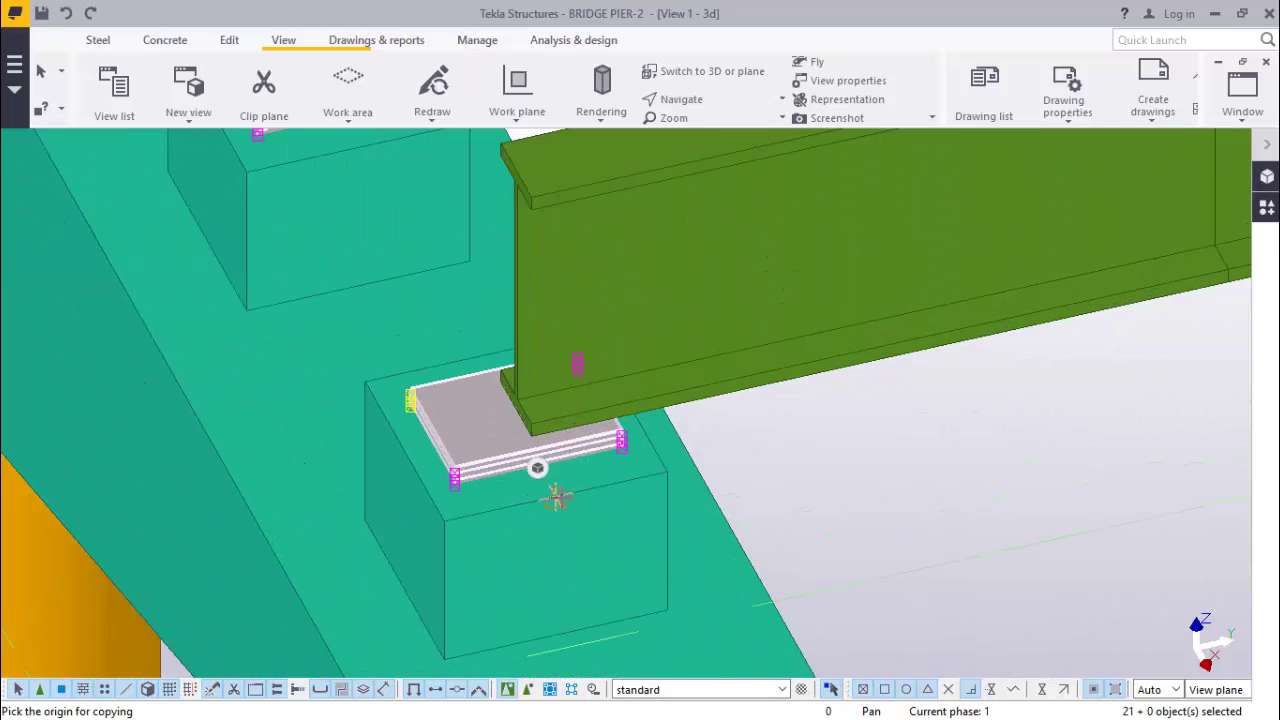
pyautogui.scroll(-12, 565, 550)
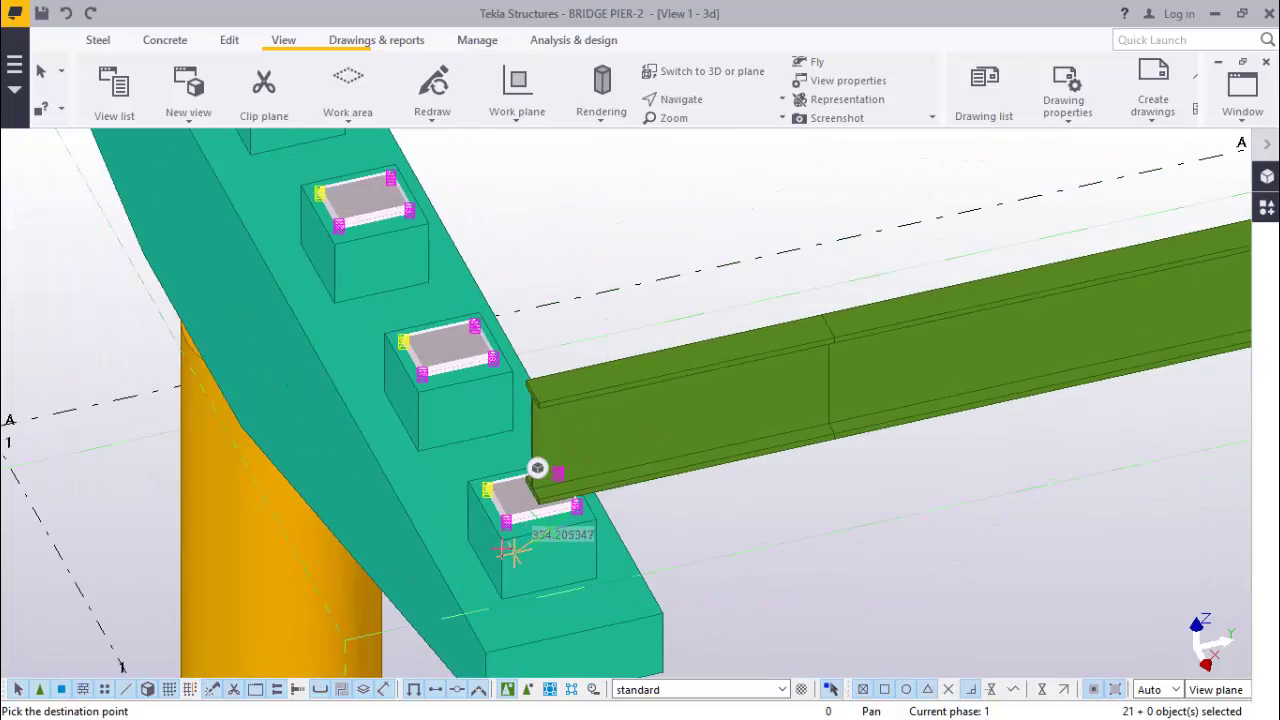
pyautogui.scroll(8, 973, 448)
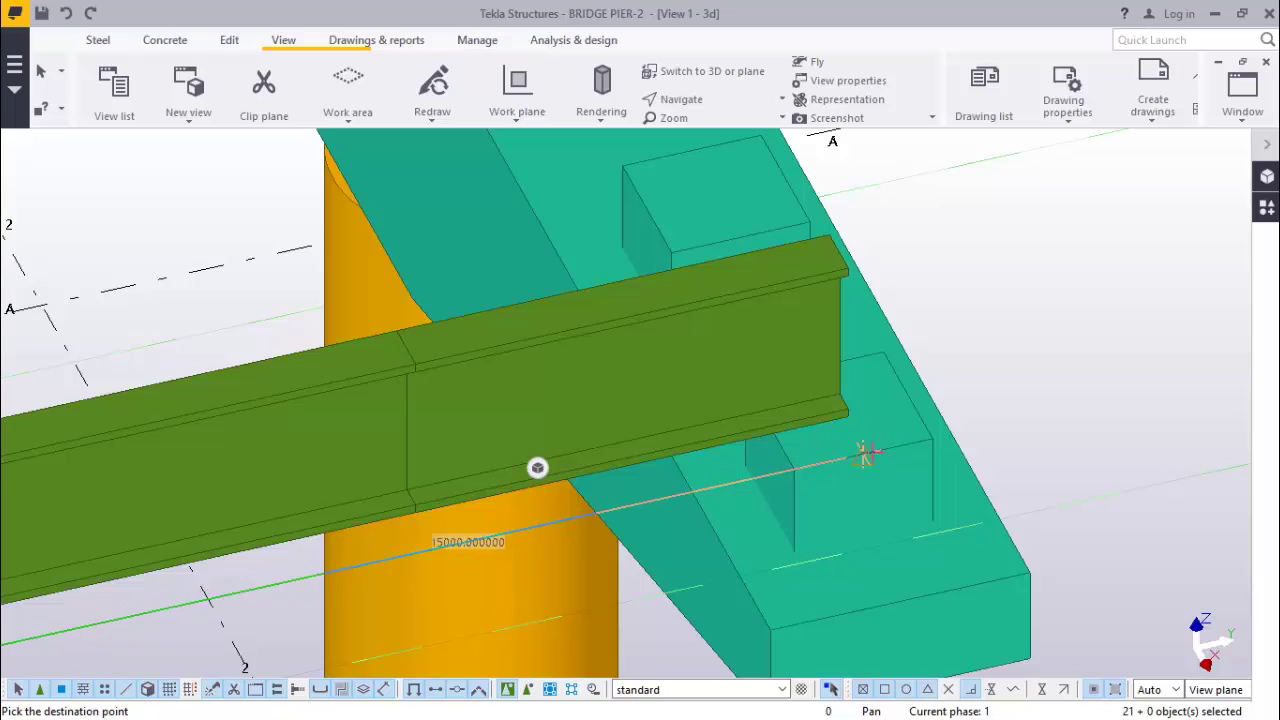
pyautogui.scroll(-8, 863, 455)
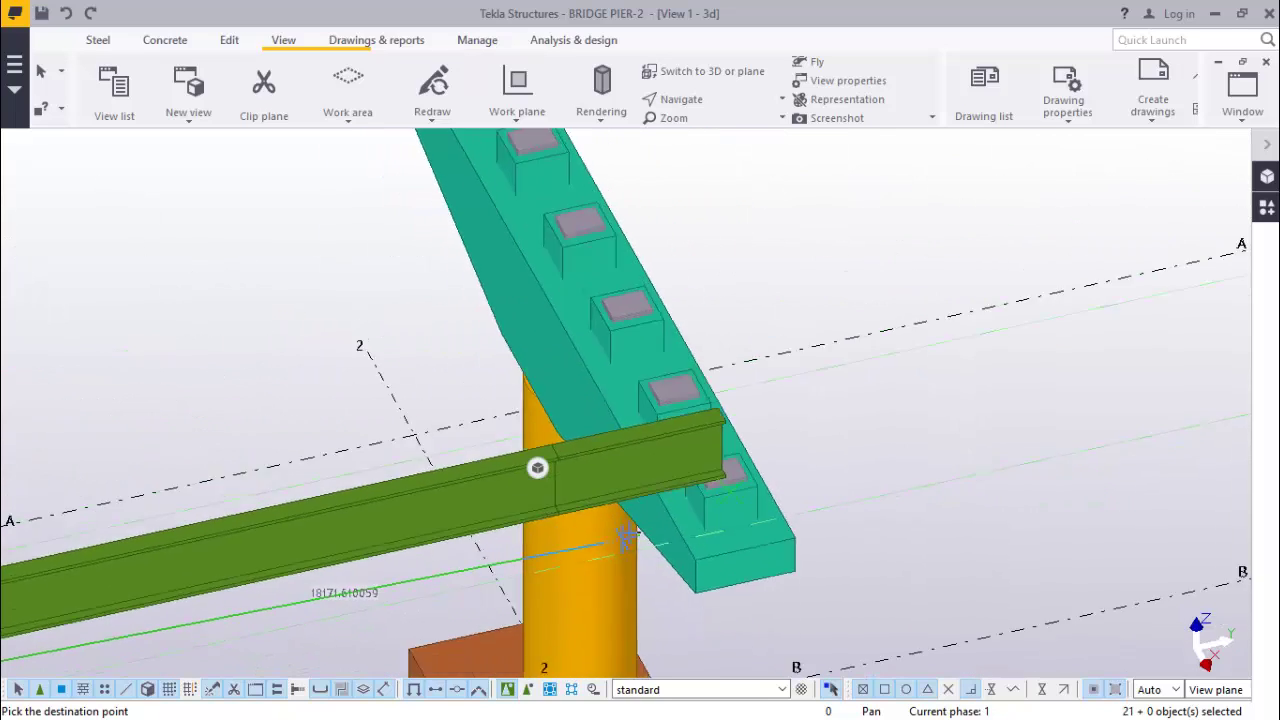
pyautogui.scroll(10, 1138, 445)
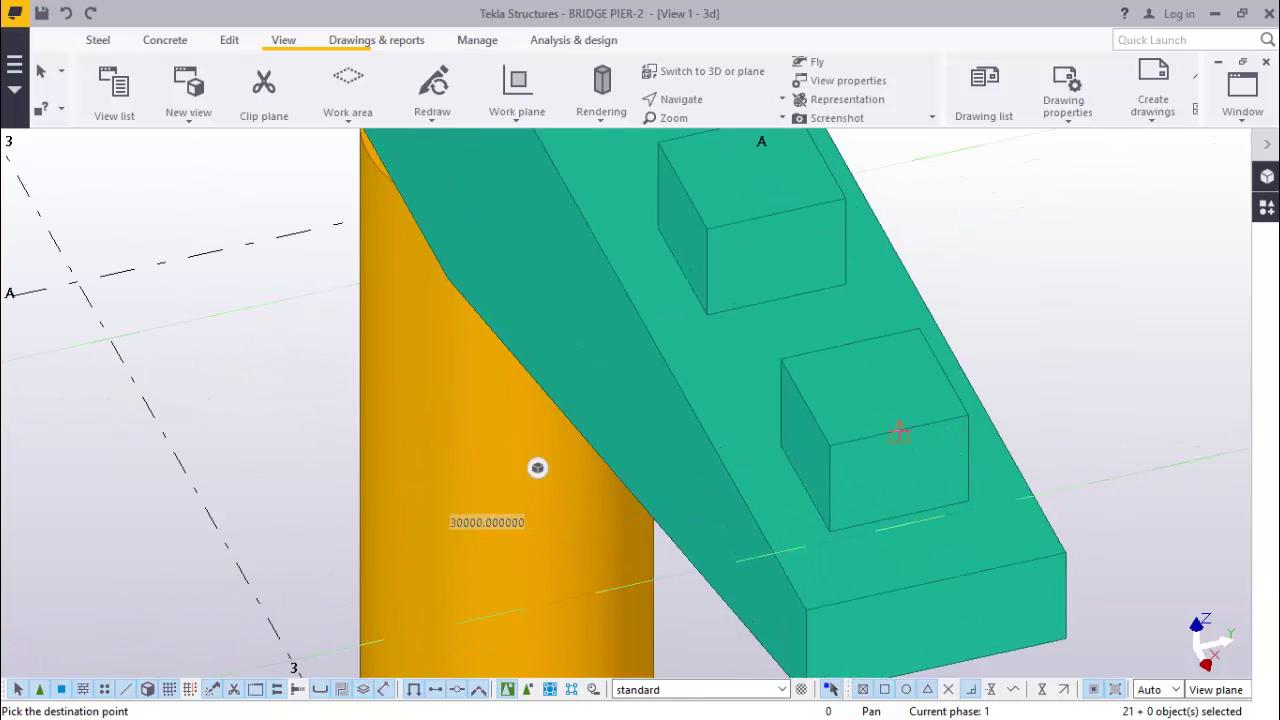
pyautogui.scroll(-10, 767, 545)
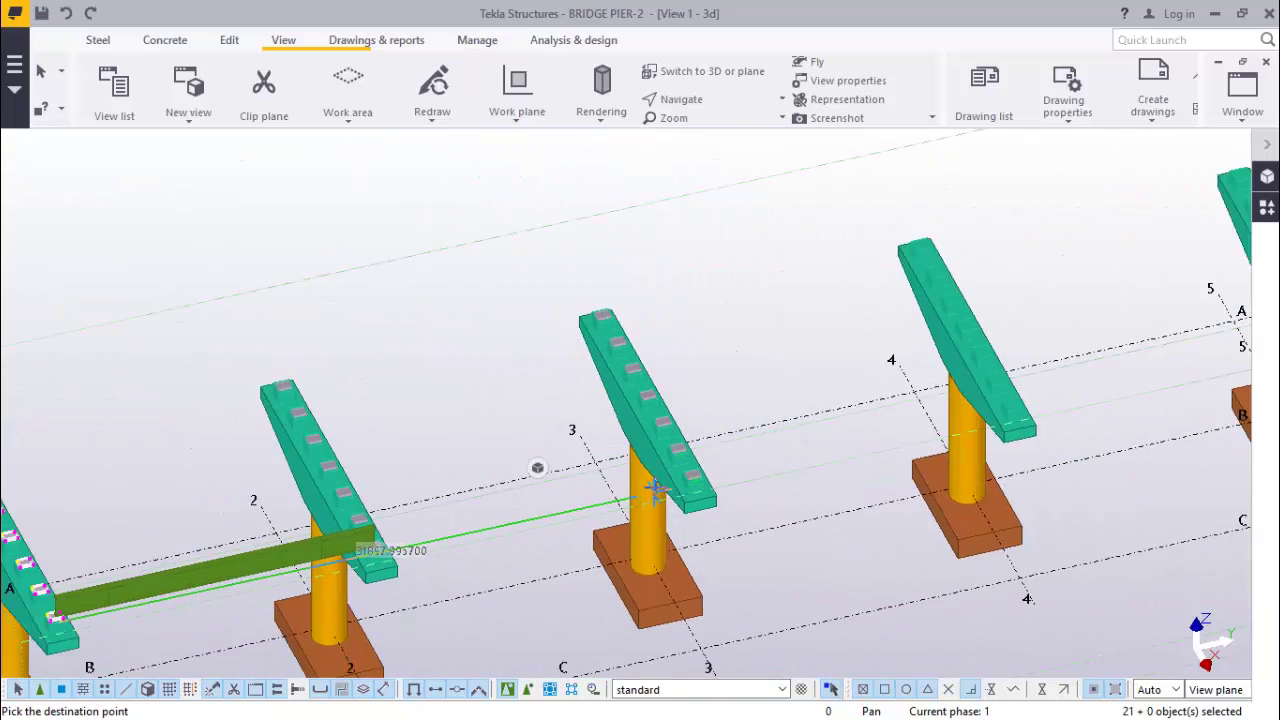
pyautogui.scroll(10, 1001, 426)
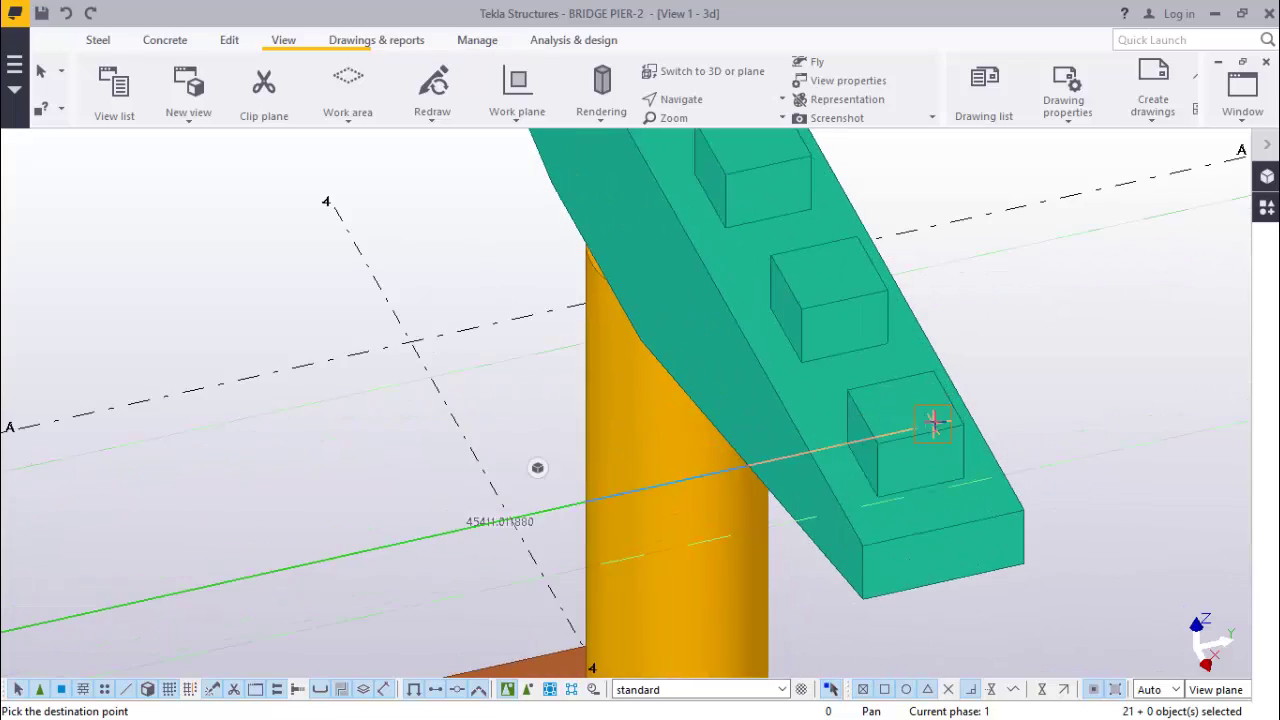
pyautogui.scroll(-8, 664, 468)
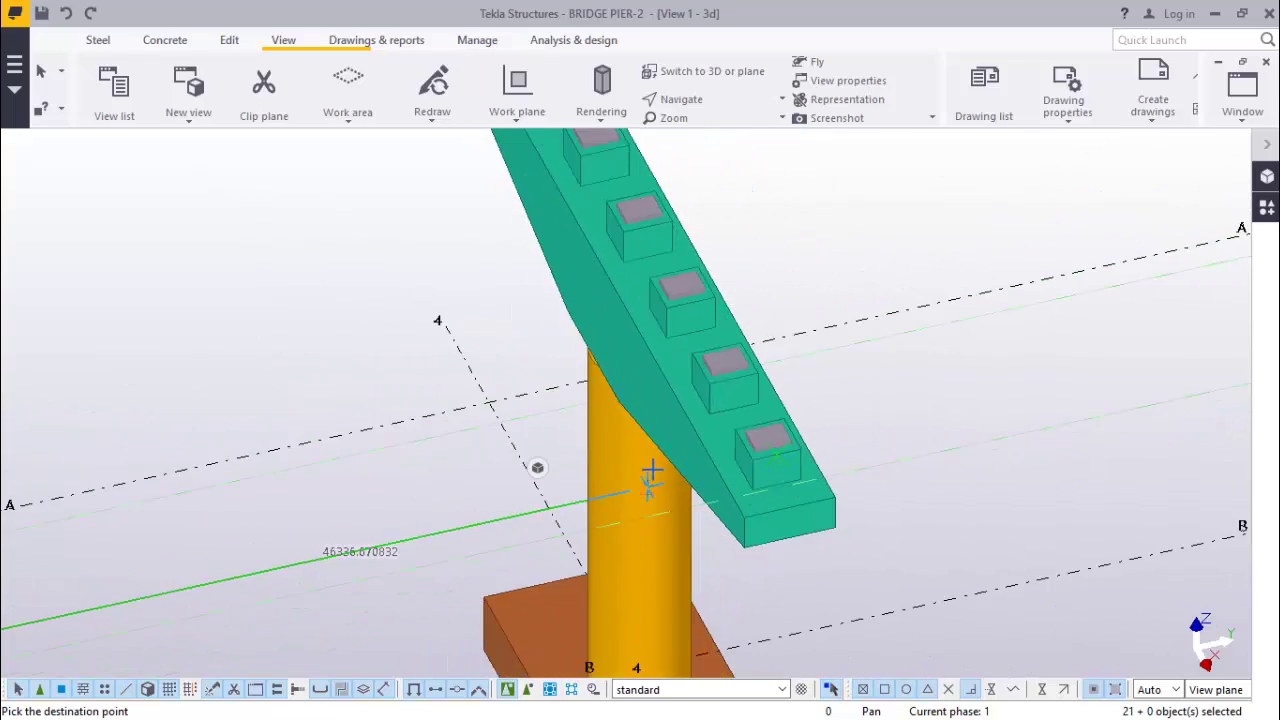
pyautogui.scroll(4, 993, 403)
pyautogui.scroll(6, 993, 403)
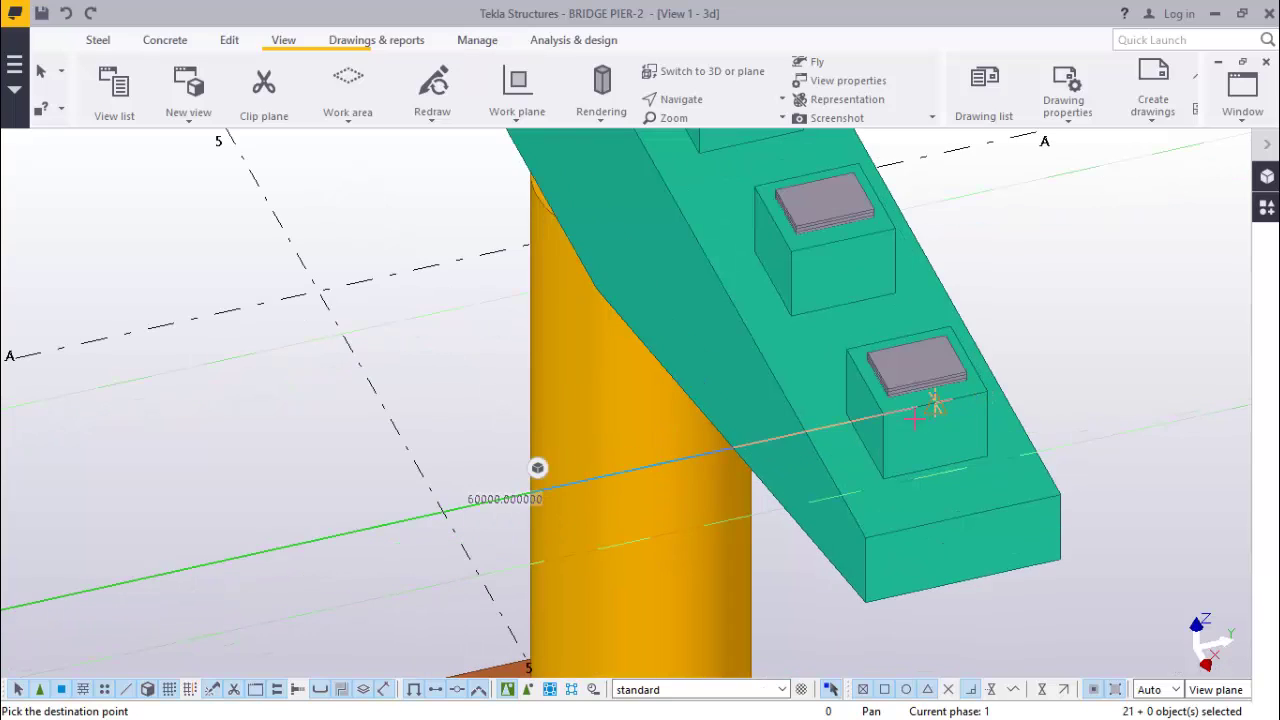
pyautogui.scroll(-8, 915, 418)
pyautogui.scroll(2, 1120, 378)
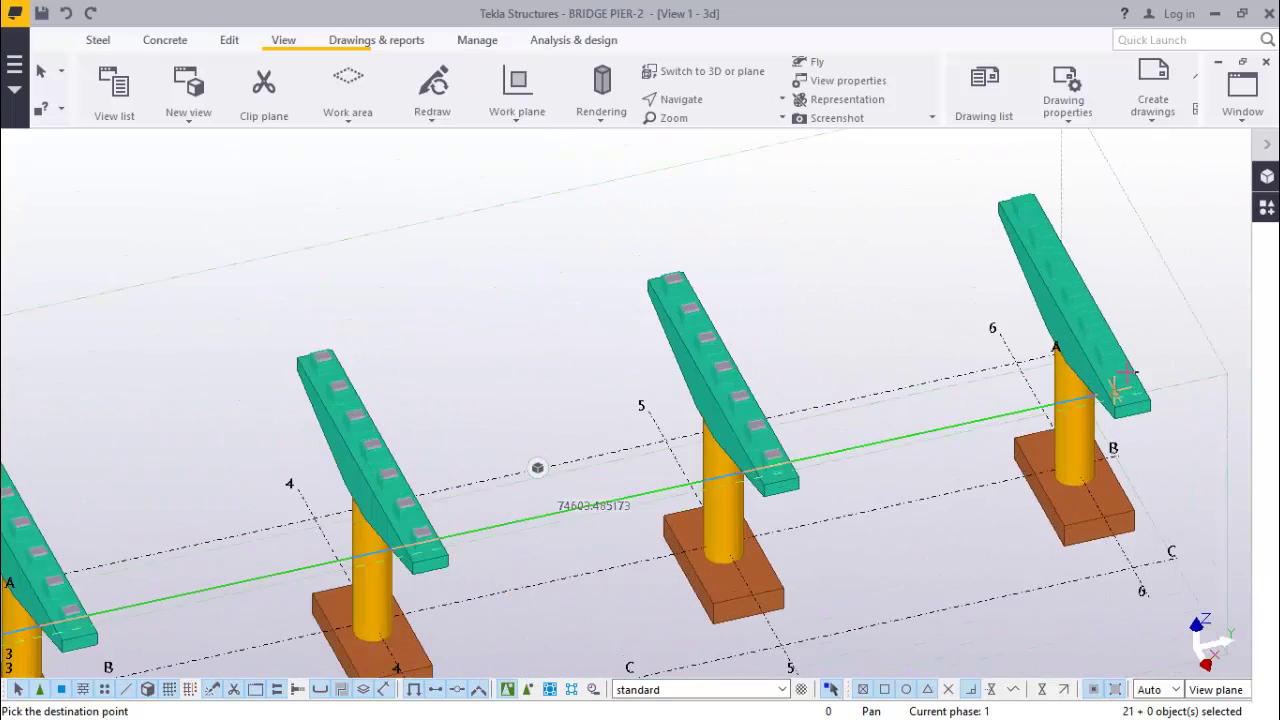
pyautogui.scroll(5, 1125, 375)
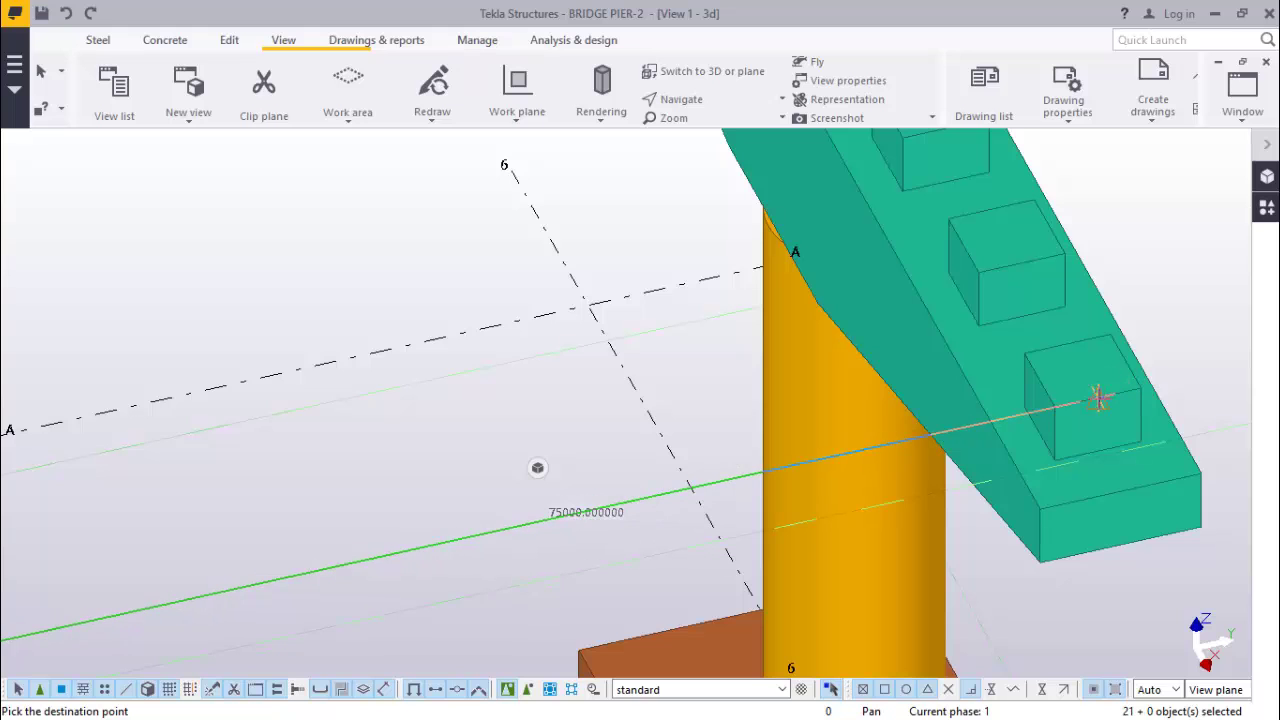
pyautogui.scroll(-5, 1097, 400)
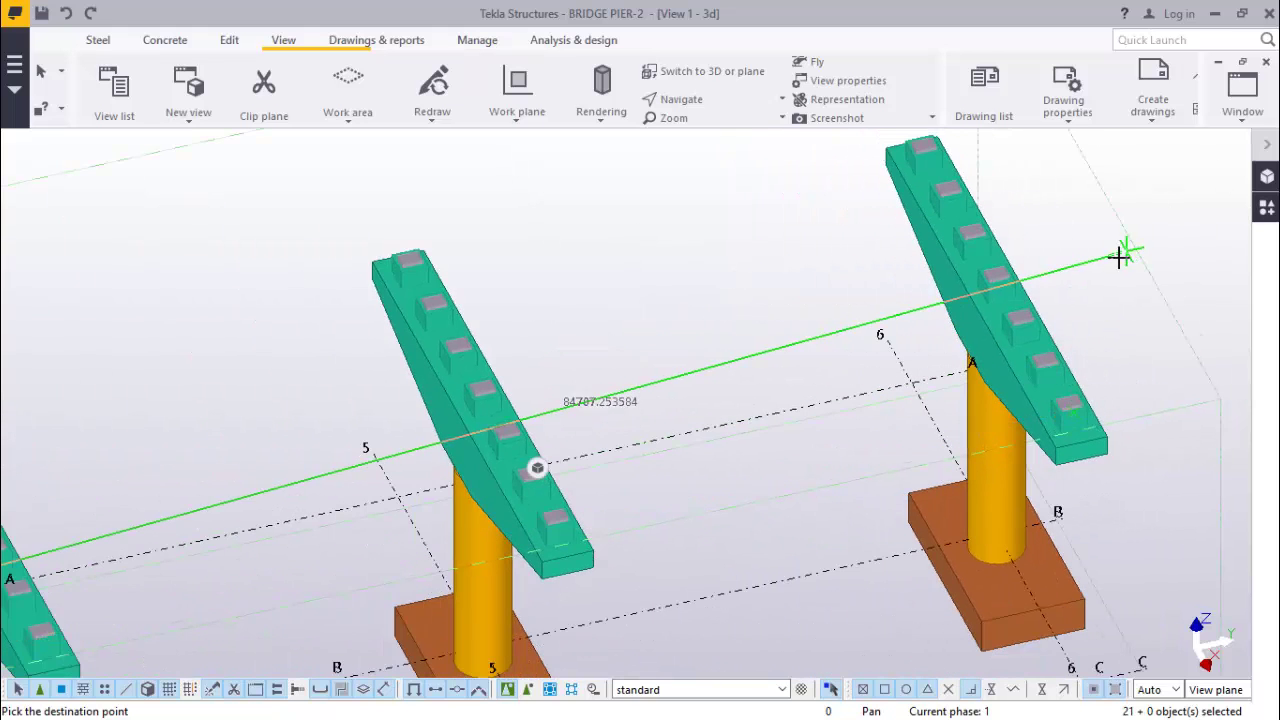
pyautogui.rightClick(1120, 256)
# Interrupt the copy command after the last pier.
pyautogui.click(1163, 271)
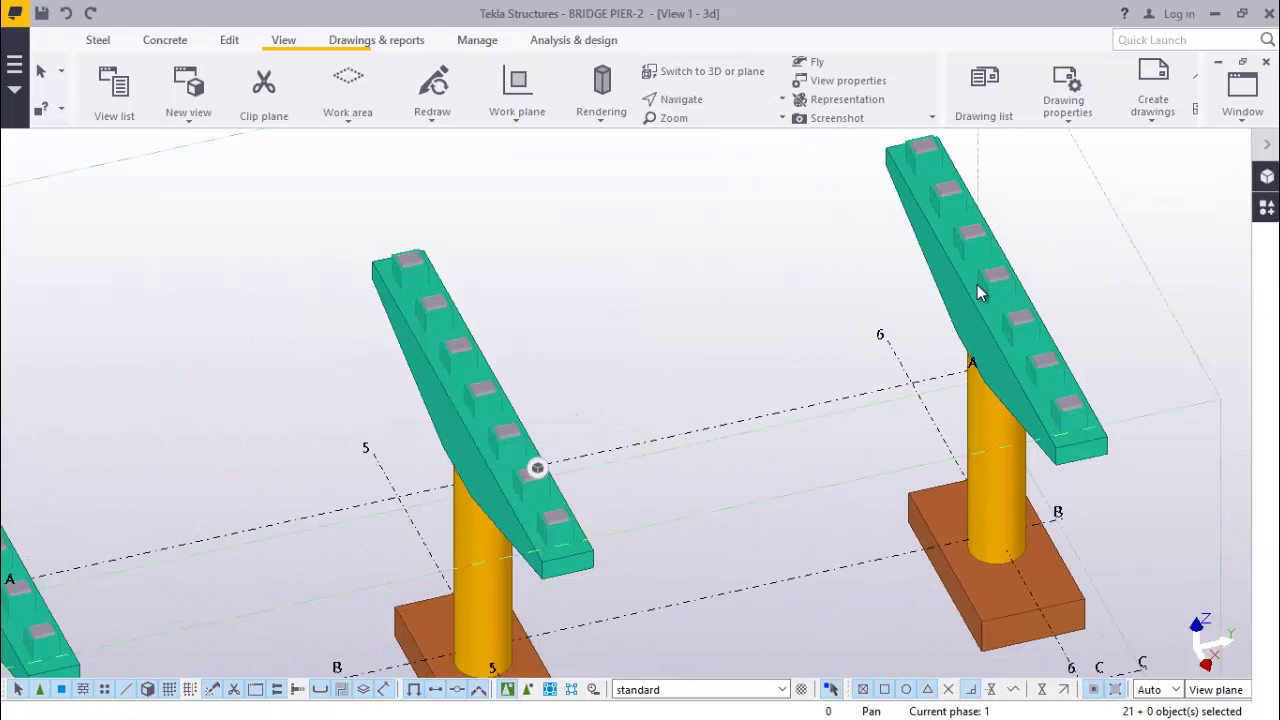
pyautogui.scroll(-8, 979, 292)
pyautogui.scroll(2, 300, 510)
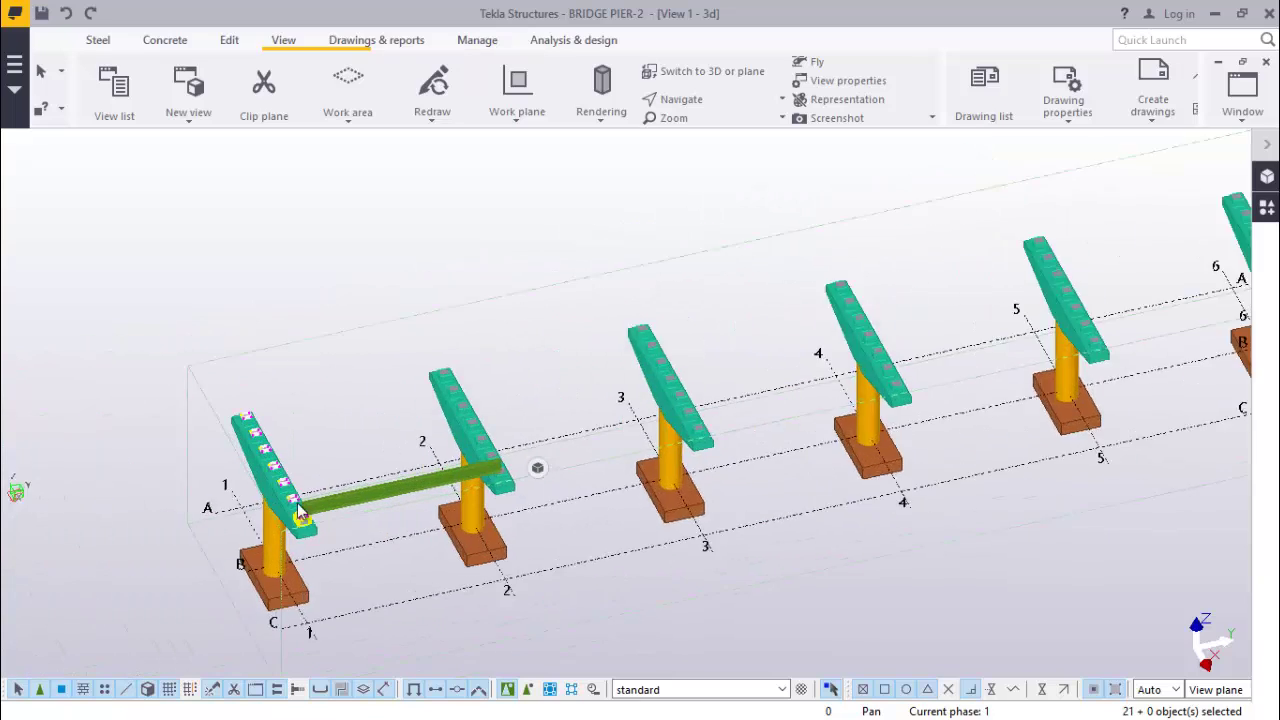
pyautogui.scroll(3, 300, 510)
# Select the girder's 2500 mm end piece and pan around it to inspect its seating.
pyautogui.click(323, 491)
pyautogui.scroll(3, 305, 537)
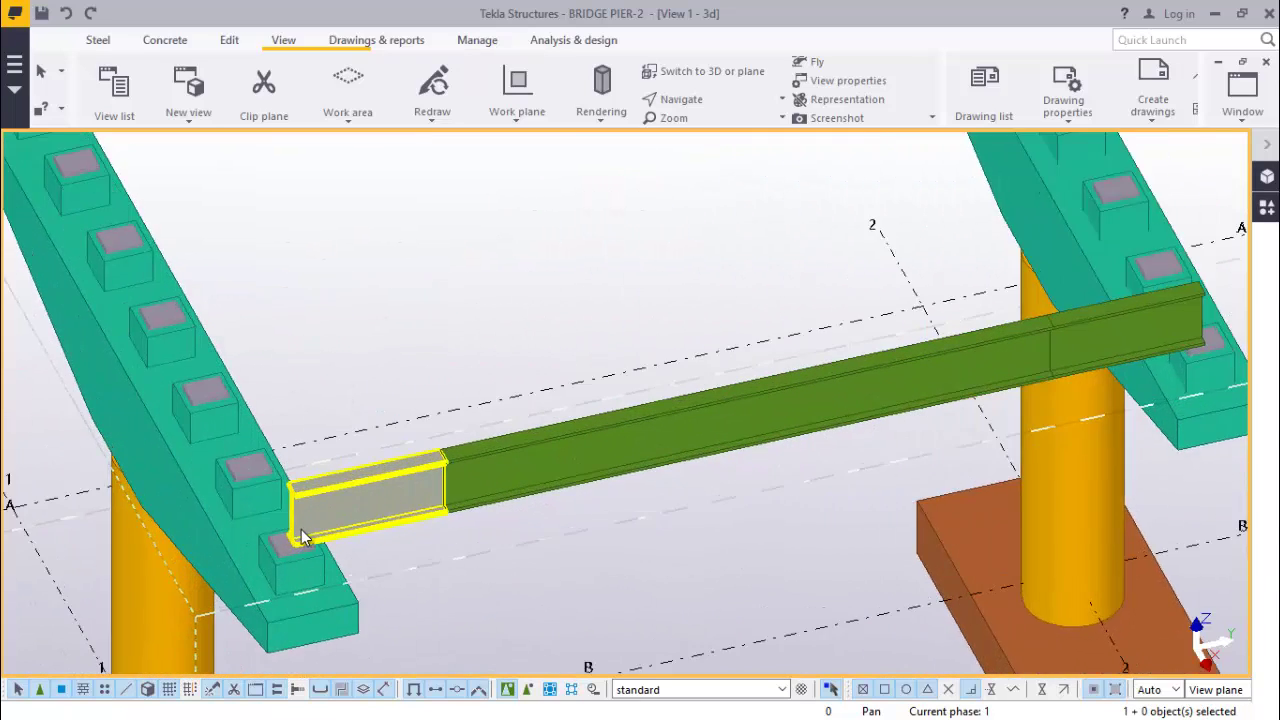
pyautogui.scroll(2, 305, 537)
pyautogui.click(680, 105)
pyautogui.click(690, 128)
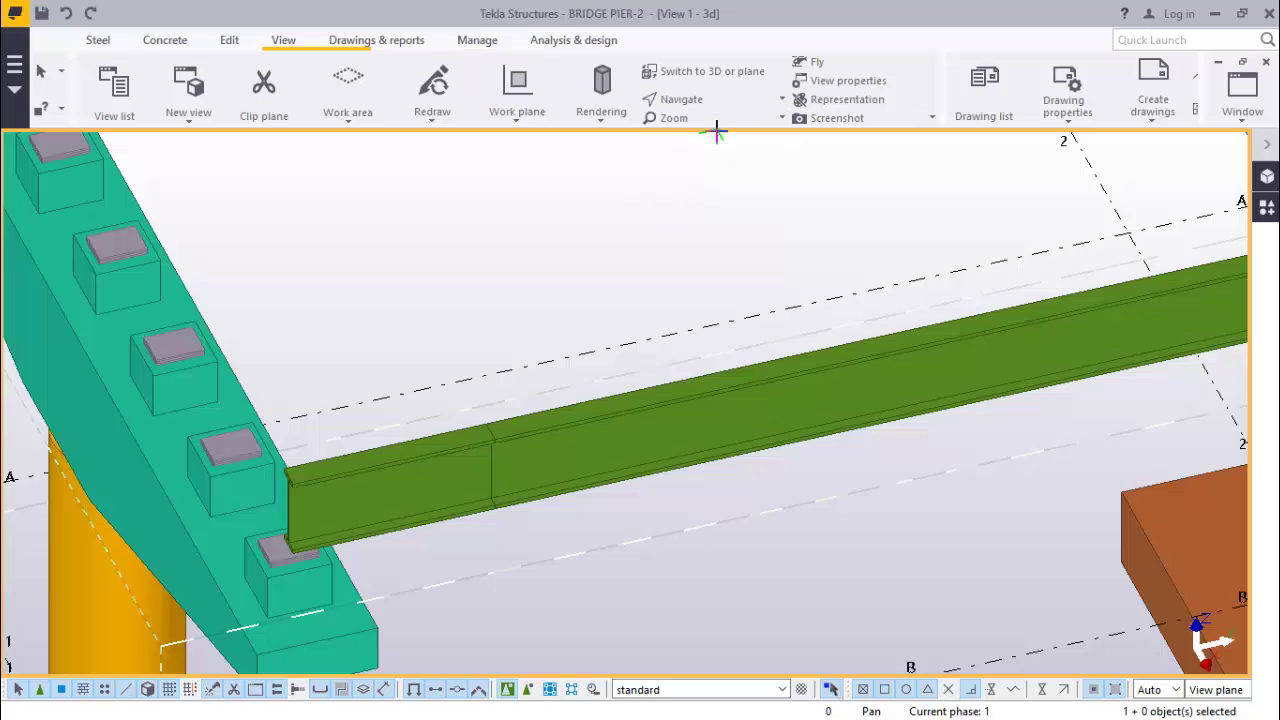
pyautogui.scroll(2, 340, 547)
pyautogui.moveTo(367, 515); pyautogui.dragTo(306, 283)
pyautogui.rightClick(304, 281)
pyautogui.click(340, 289)
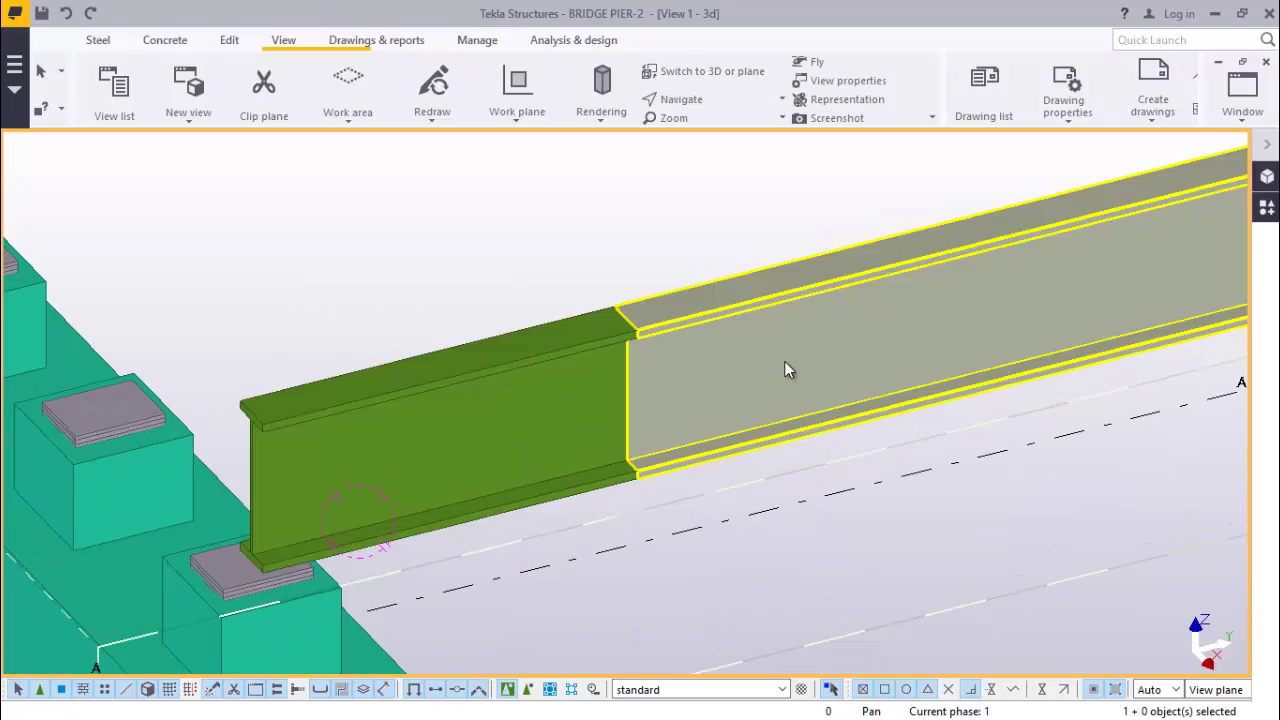
pyautogui.scroll(2, 694, 392)
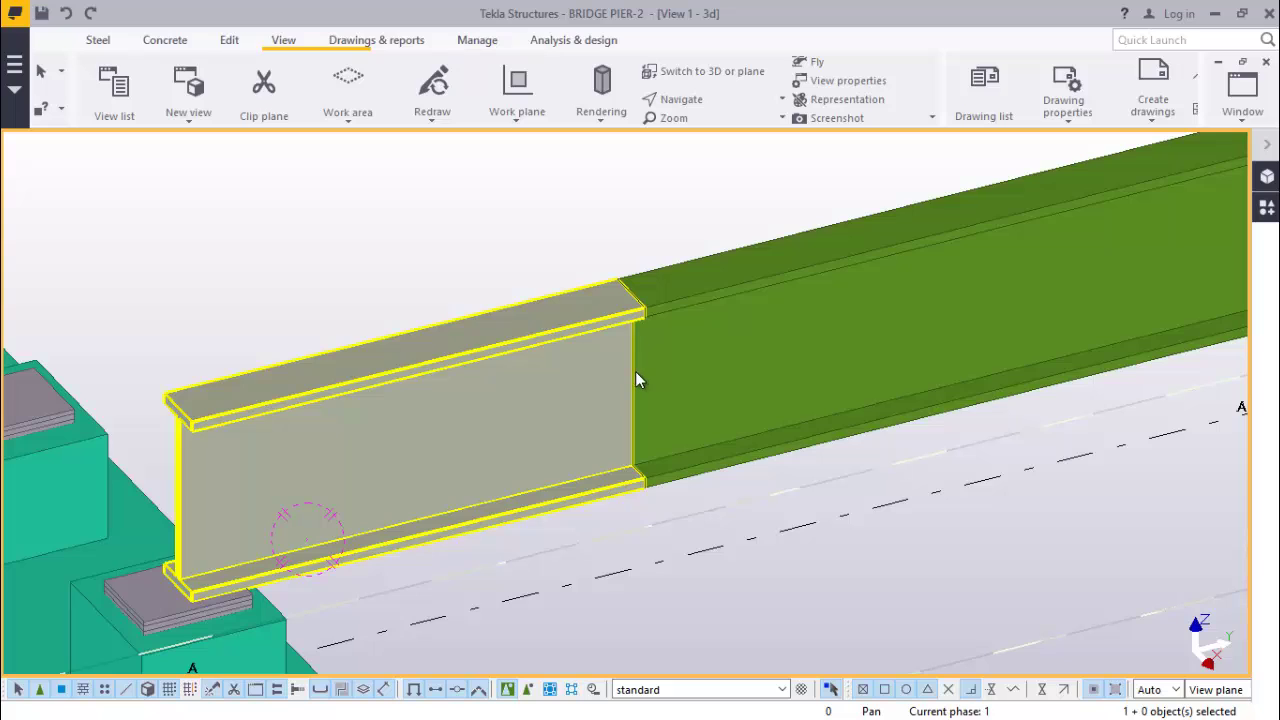
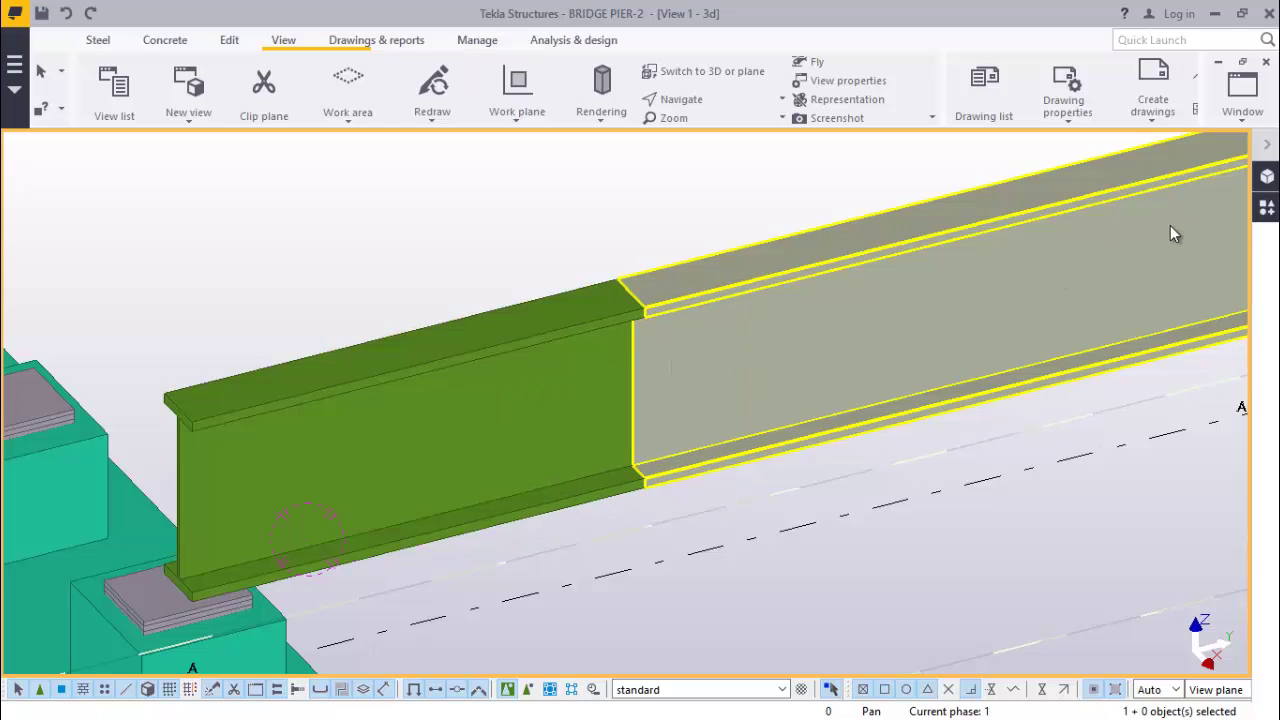
# Search the component catalog for 132 and choose Column splice (132).
pyautogui.click(1267, 208)
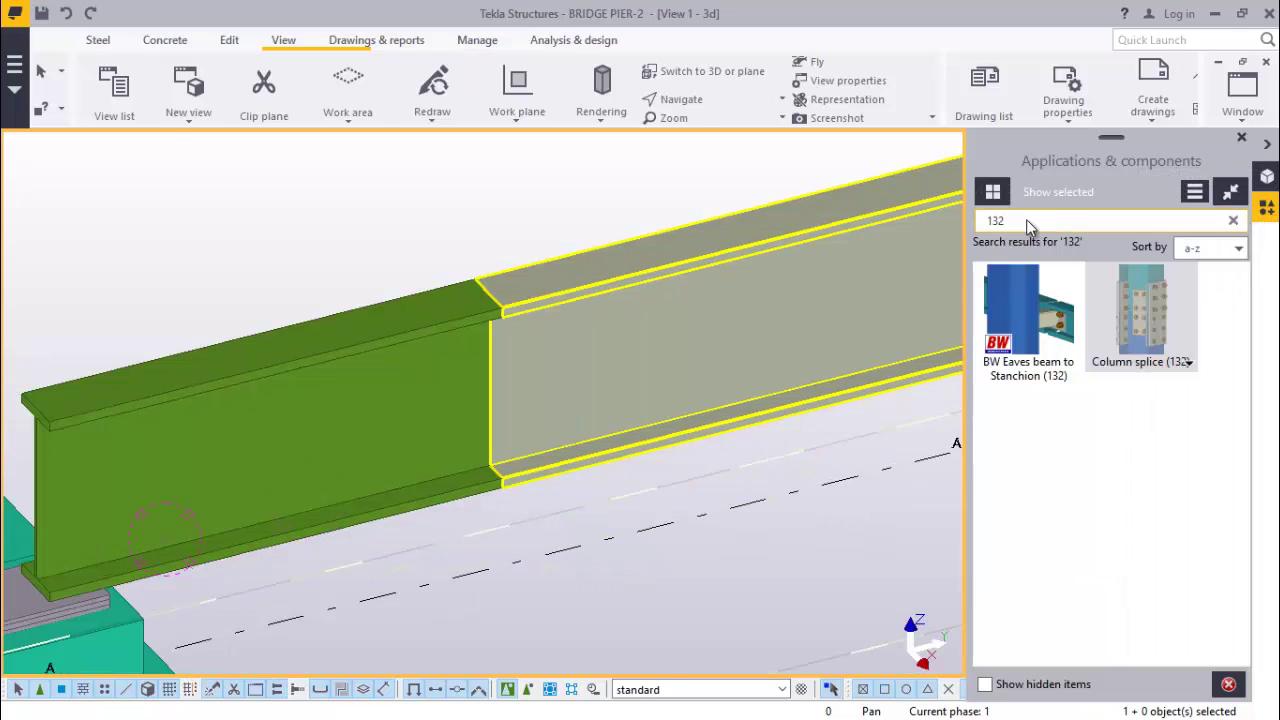
pyautogui.press('BackSpace')
pyautogui.press('BackSpace')
pyautogui.press('BackSpace')
pyautogui.write('1')
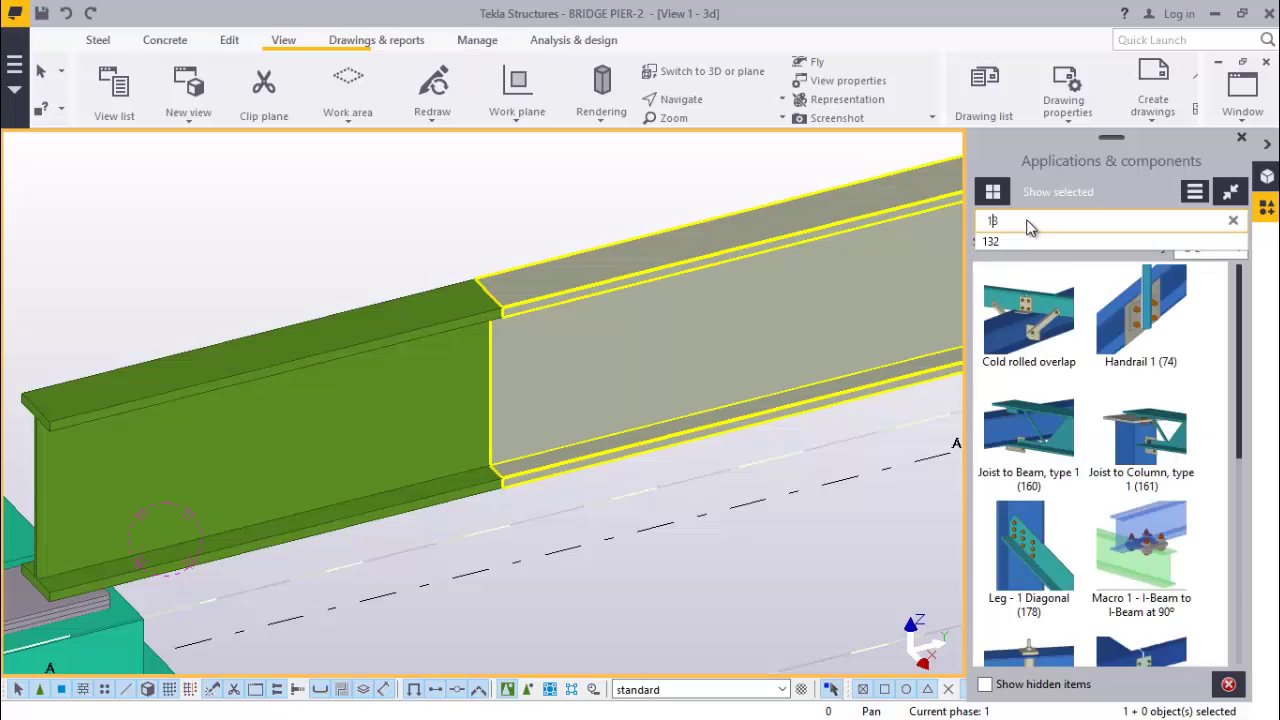
pyautogui.write('32')
pyautogui.click(1172, 322)
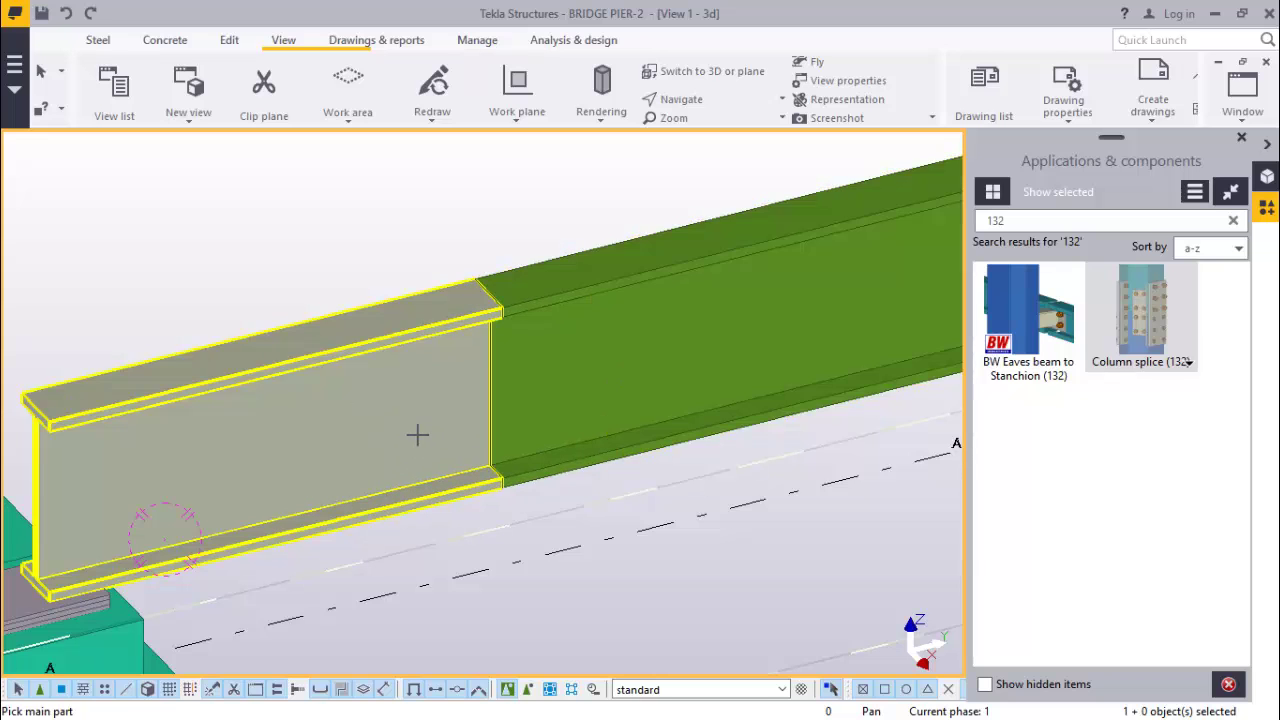
# Apply the splice to the two beams near the left pier and open its properties.
pyautogui.click(540, 386)
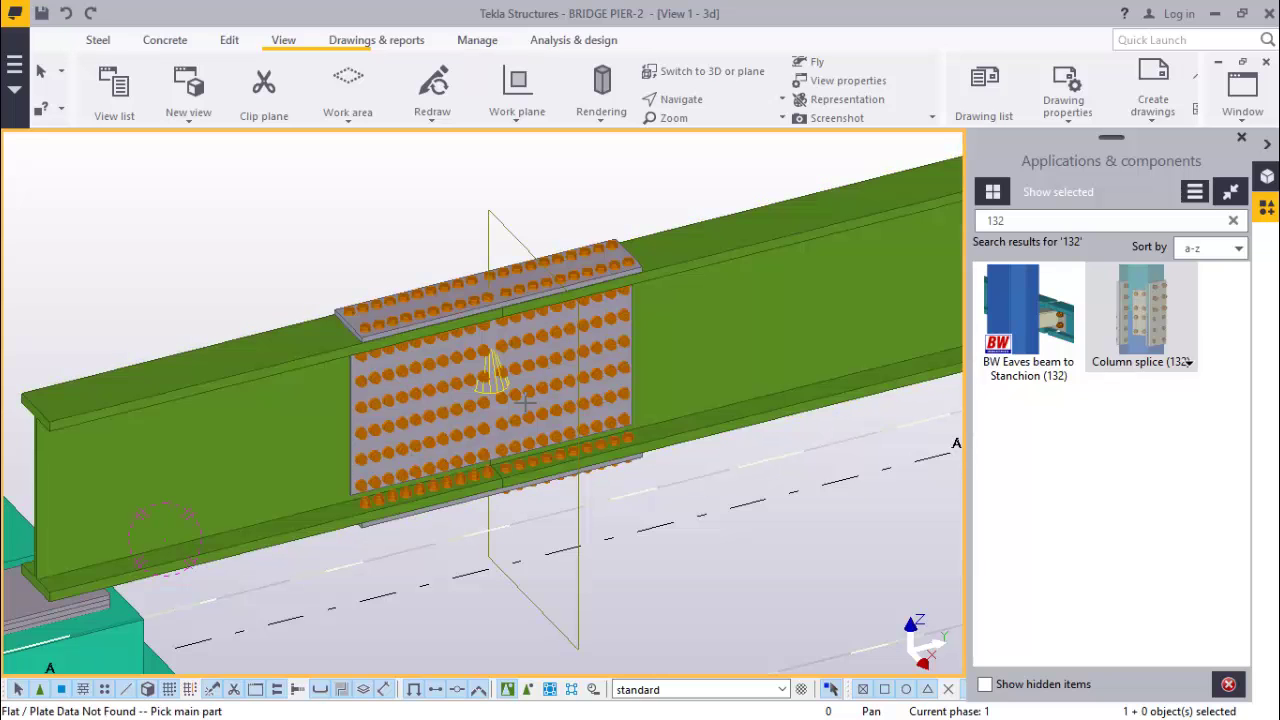
pyautogui.scroll(2, 336, 264)
pyautogui.click(326, 223)
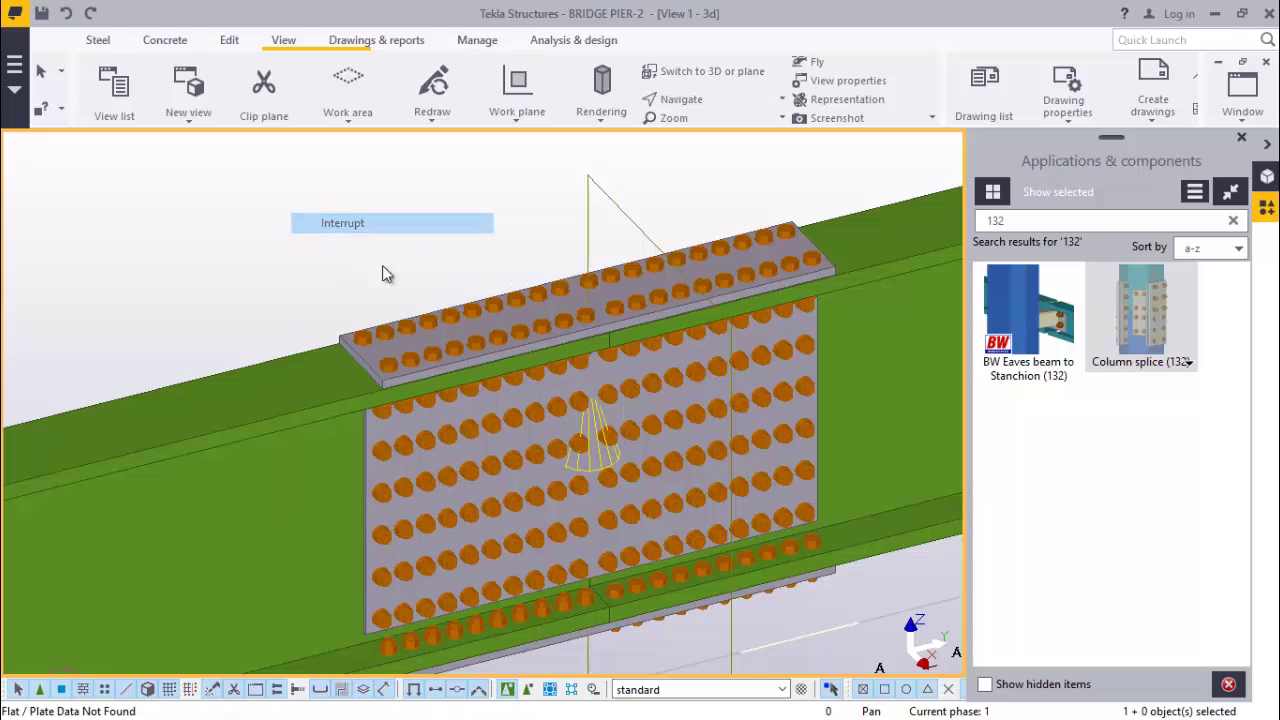
pyautogui.scroll(3, 540, 340)
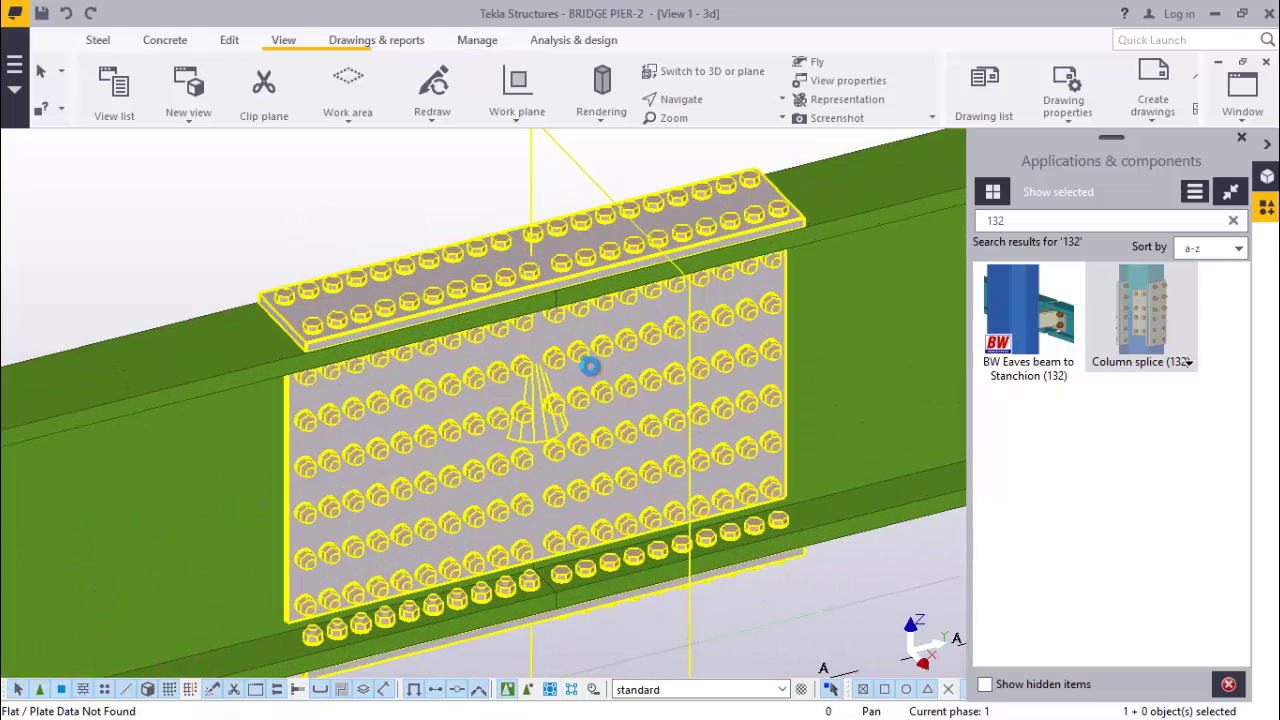
pyautogui.doubleClick(587, 367)
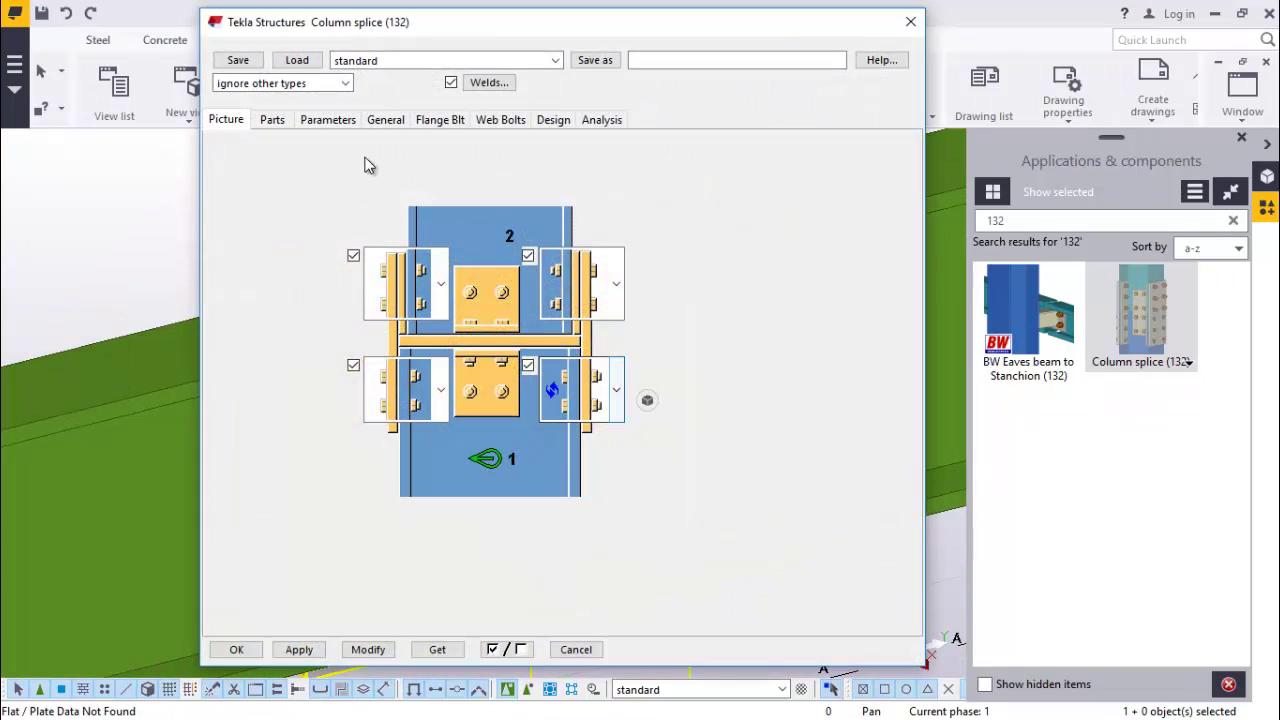
pyautogui.click(445, 123)
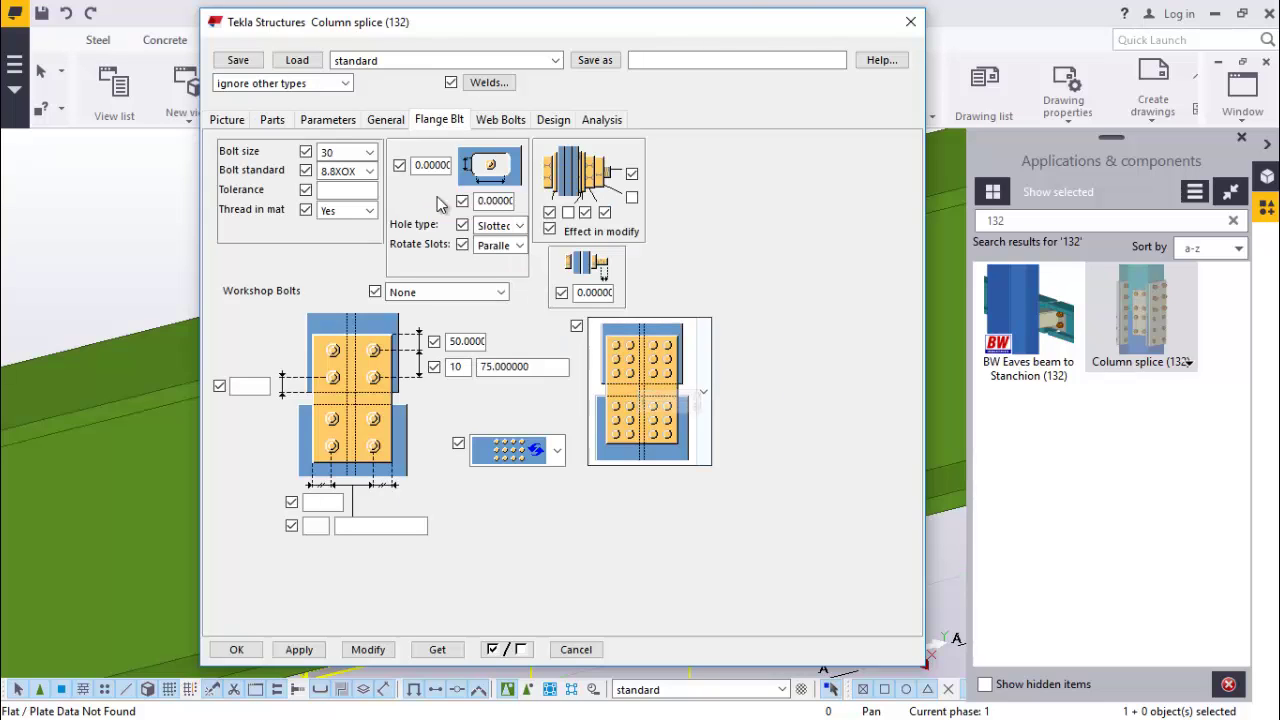
pyautogui.click(386, 120)
pyautogui.click(443, 123)
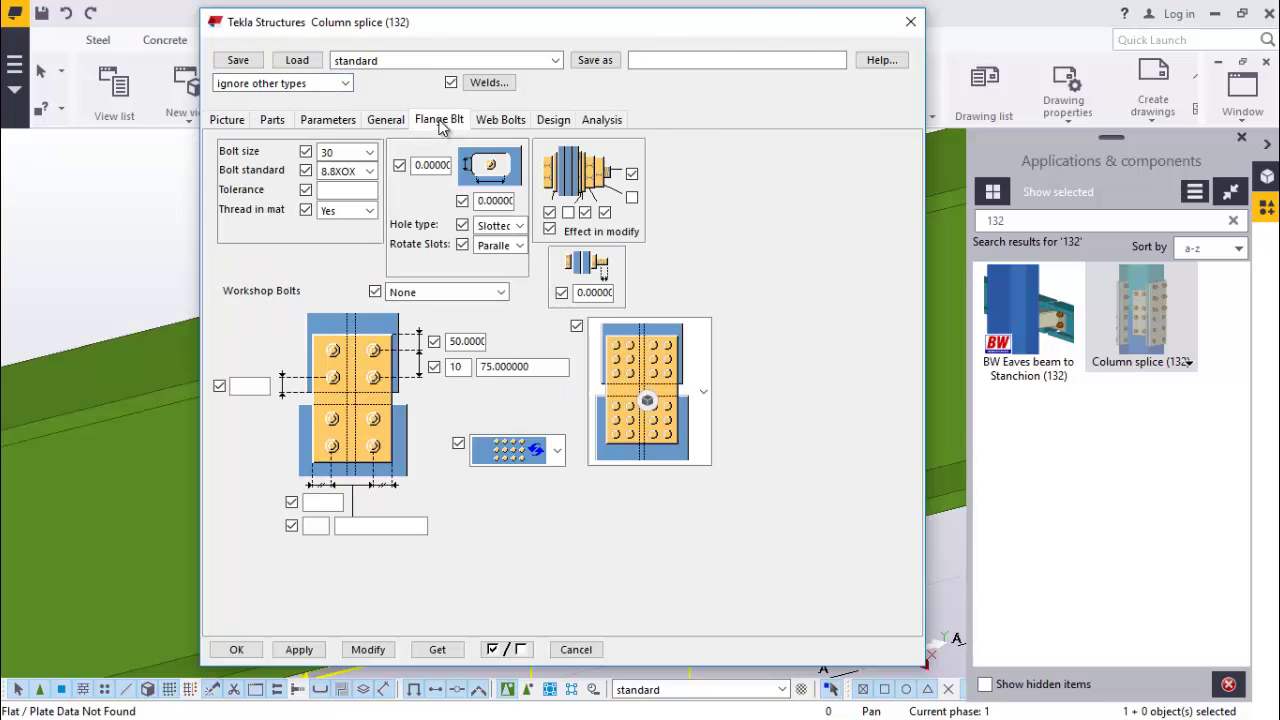
pyautogui.click(910, 21)
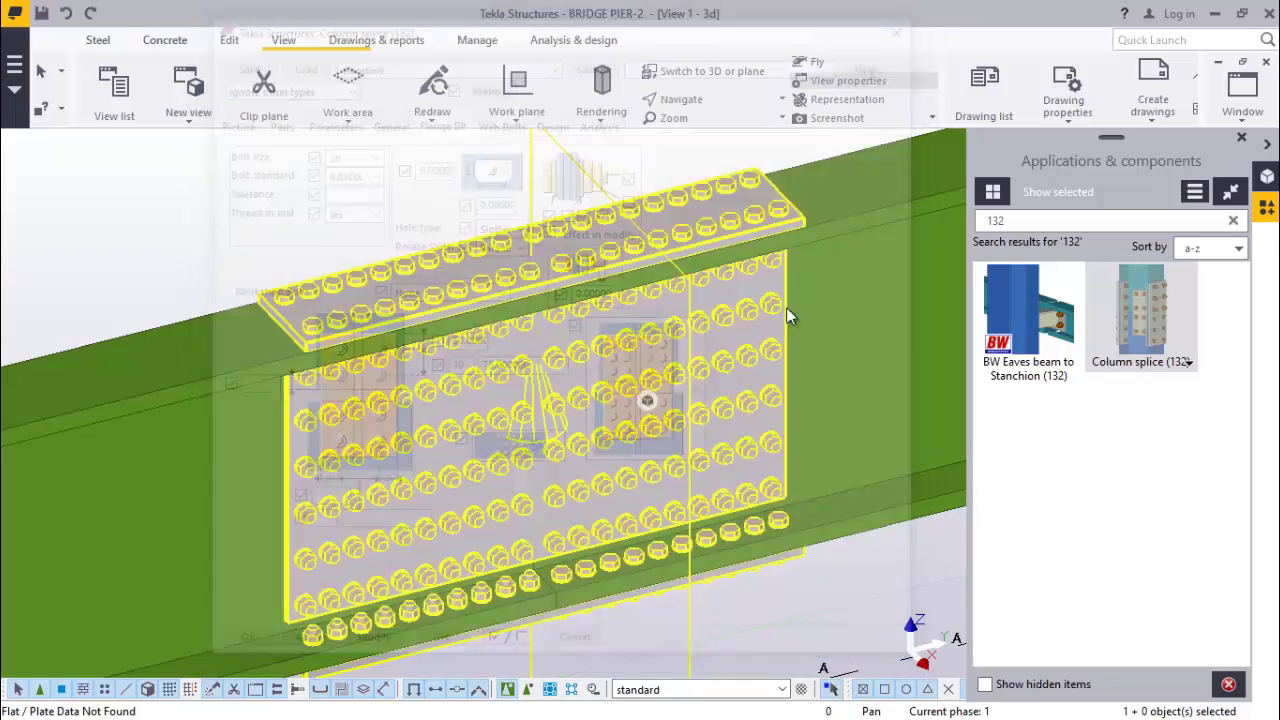
pyautogui.scroll(-5, 459, 463)
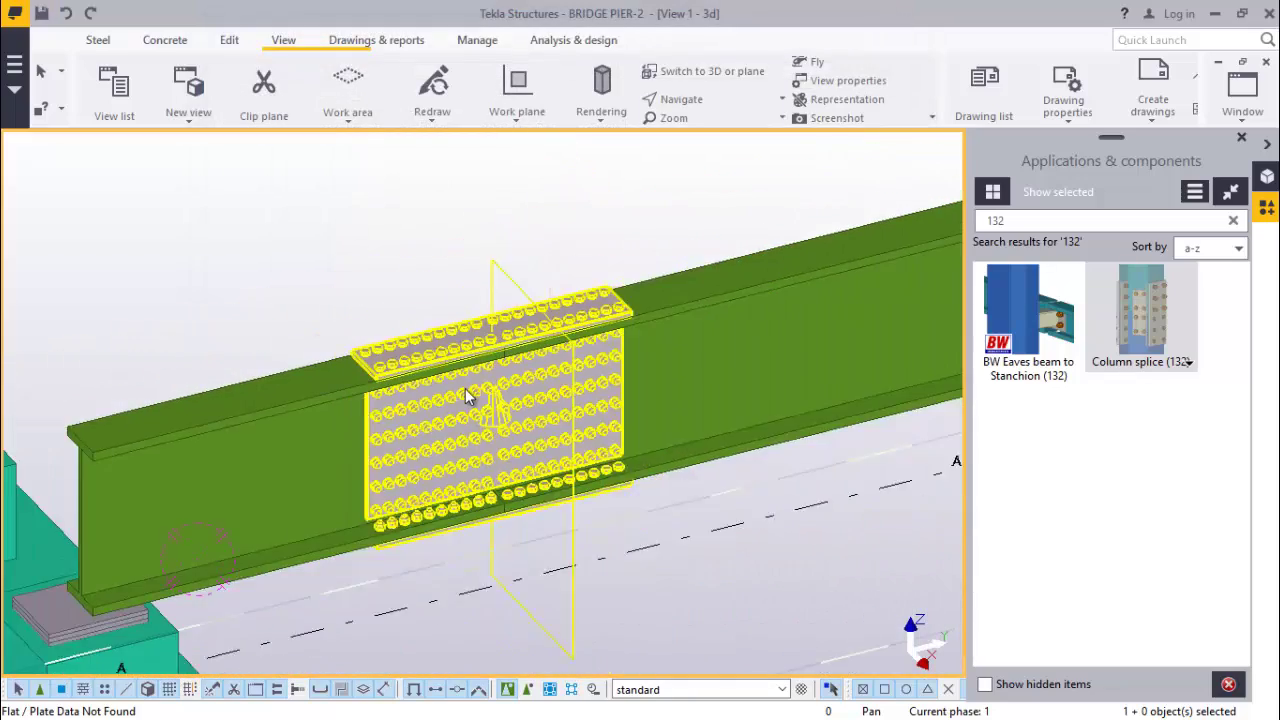
# Reopen the component catalog and choose Column splice (132) again.
pyautogui.click(1241, 137)
pyautogui.scroll(2, 634, 400)
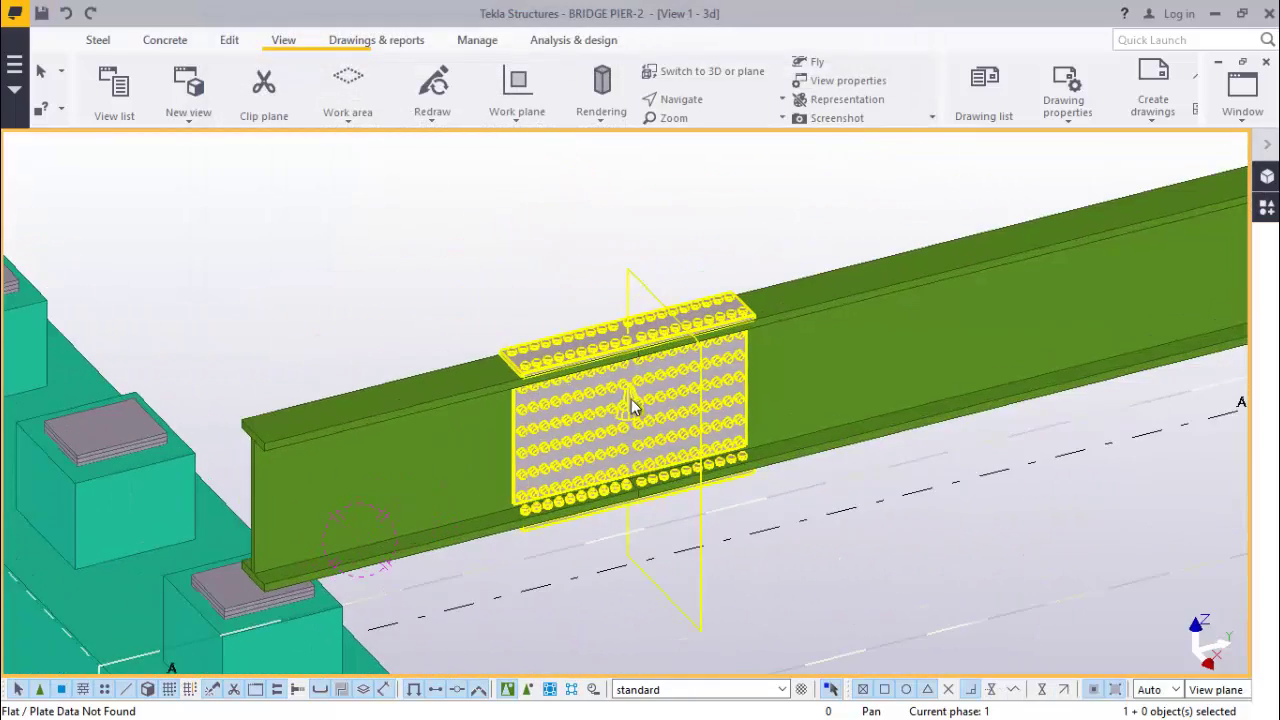
pyautogui.scroll(-2, 352, 446)
pyautogui.scroll(-3, 352, 446)
pyautogui.scroll(5, 1056, 283)
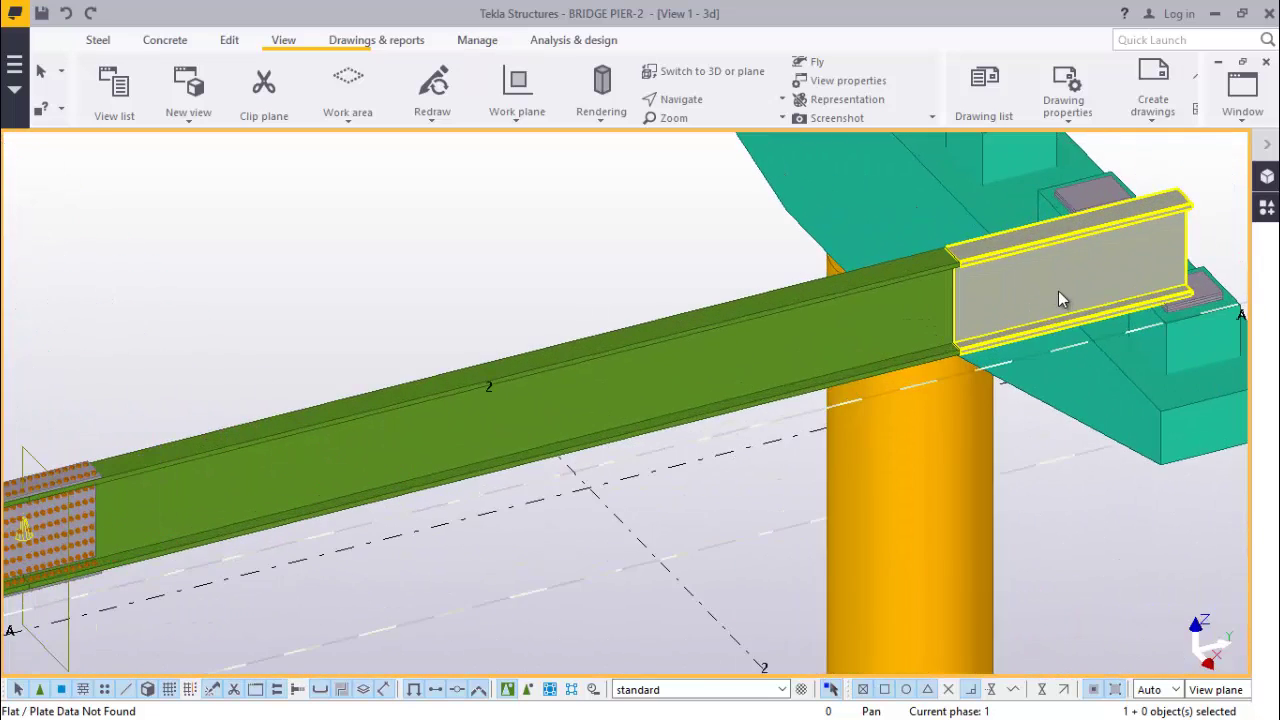
pyautogui.click(1268, 208)
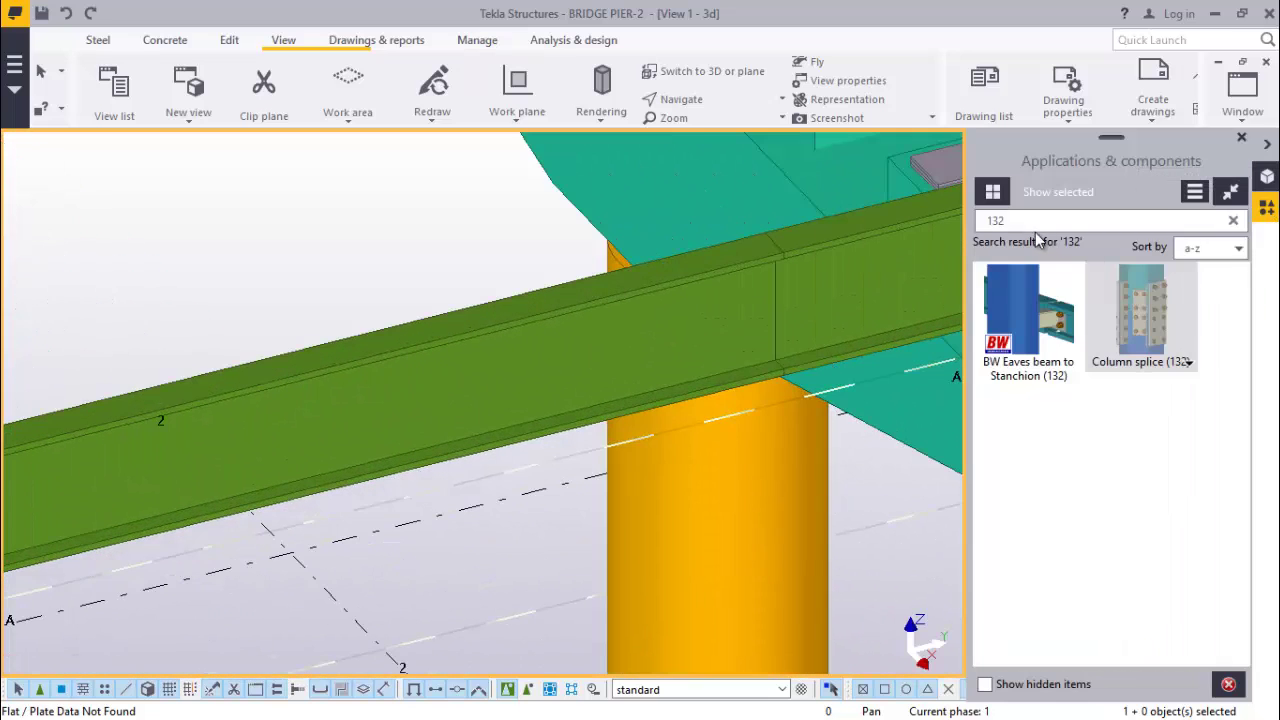
pyautogui.click(1150, 320)
# Splice the long girder to its right end piece, then stop picking.
pyautogui.scroll(-2, 740, 345)
pyautogui.click(676, 348)
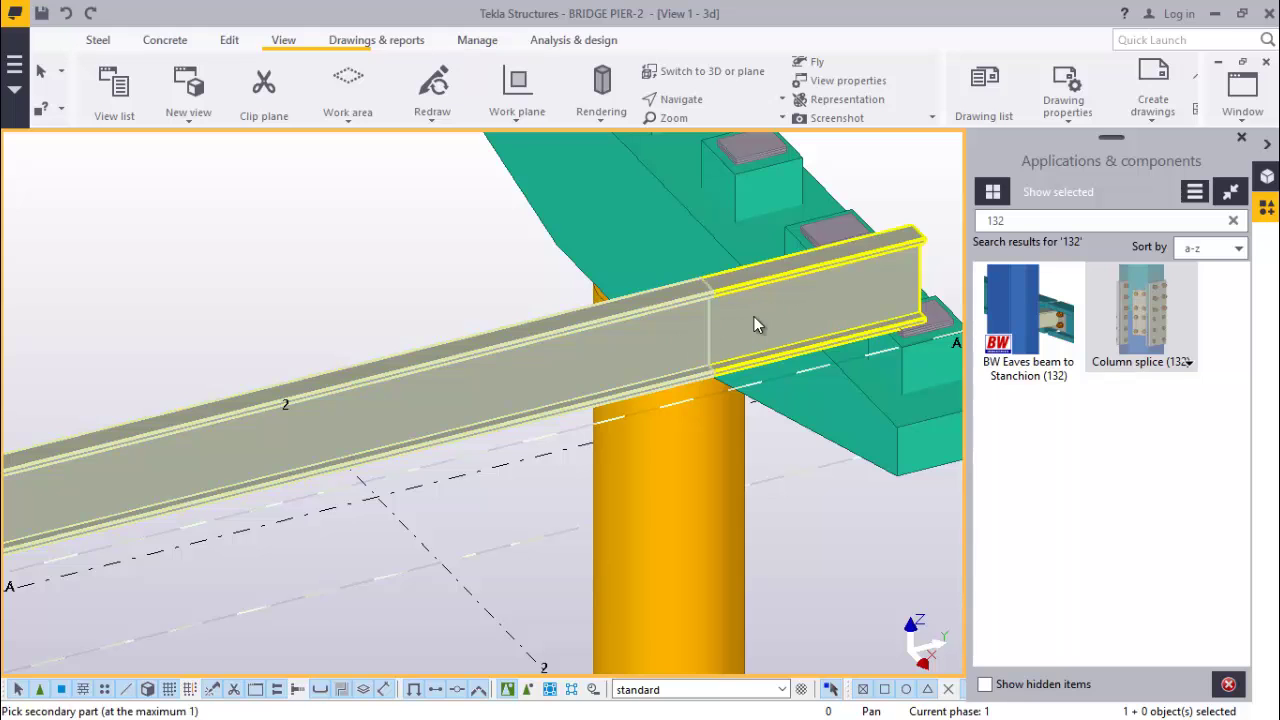
pyautogui.click(756, 319)
pyautogui.scroll(2, 648, 360)
pyautogui.scroll(-4, 700, 345)
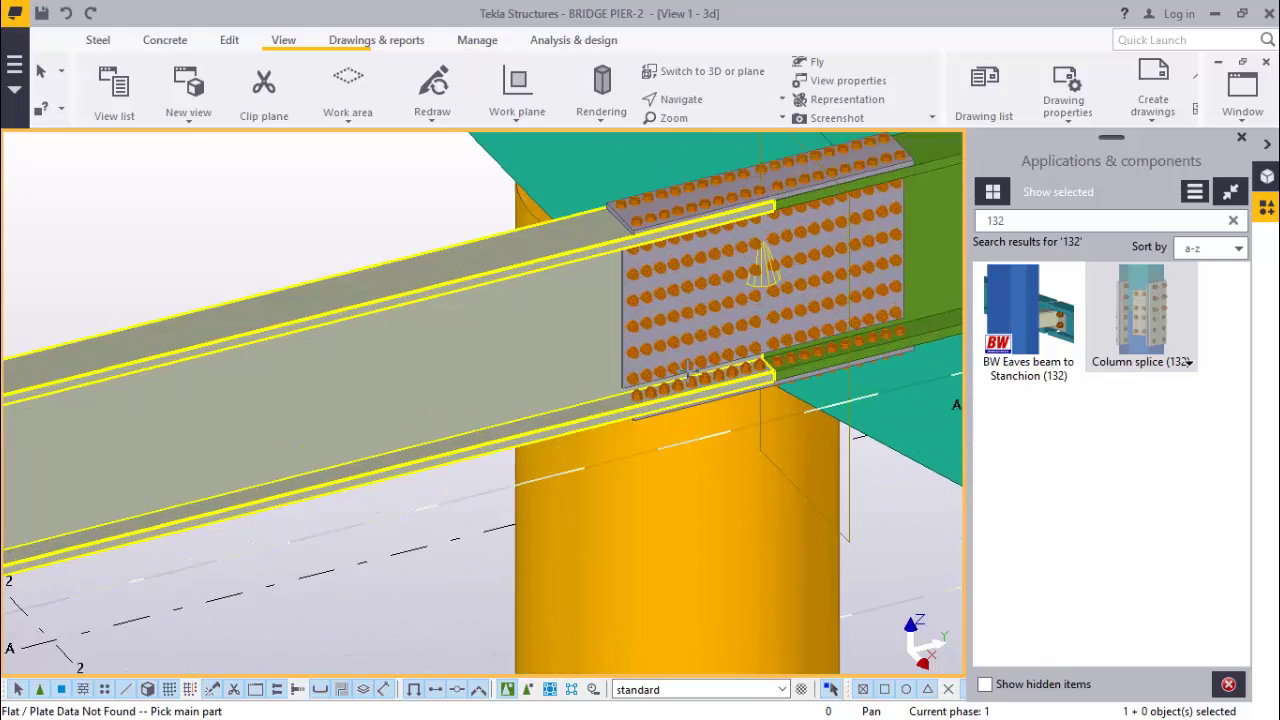
pyautogui.rightClick(486, 251)
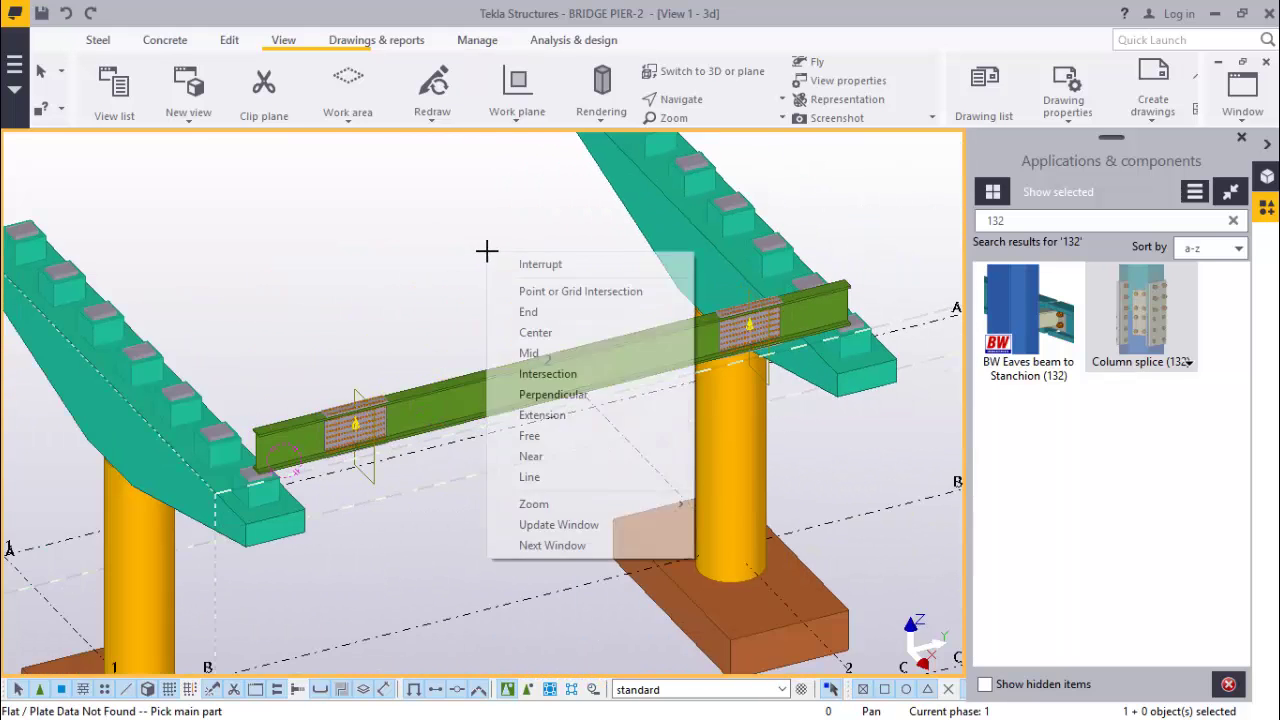
pyautogui.click(529, 260)
pyautogui.scroll(1, 350, 447)
pyautogui.scroll(1, 350, 447)
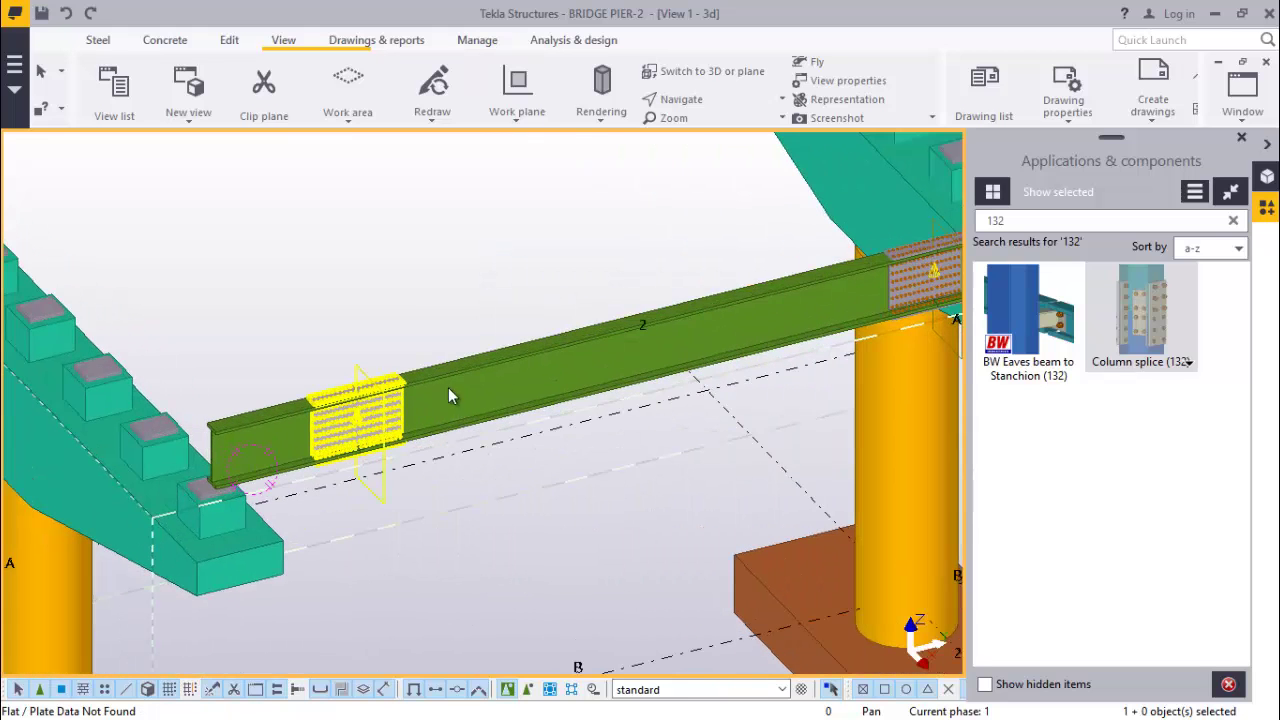
# Select the long middle girder together with the left and right end pieces.
pyautogui.click(1244, 140)
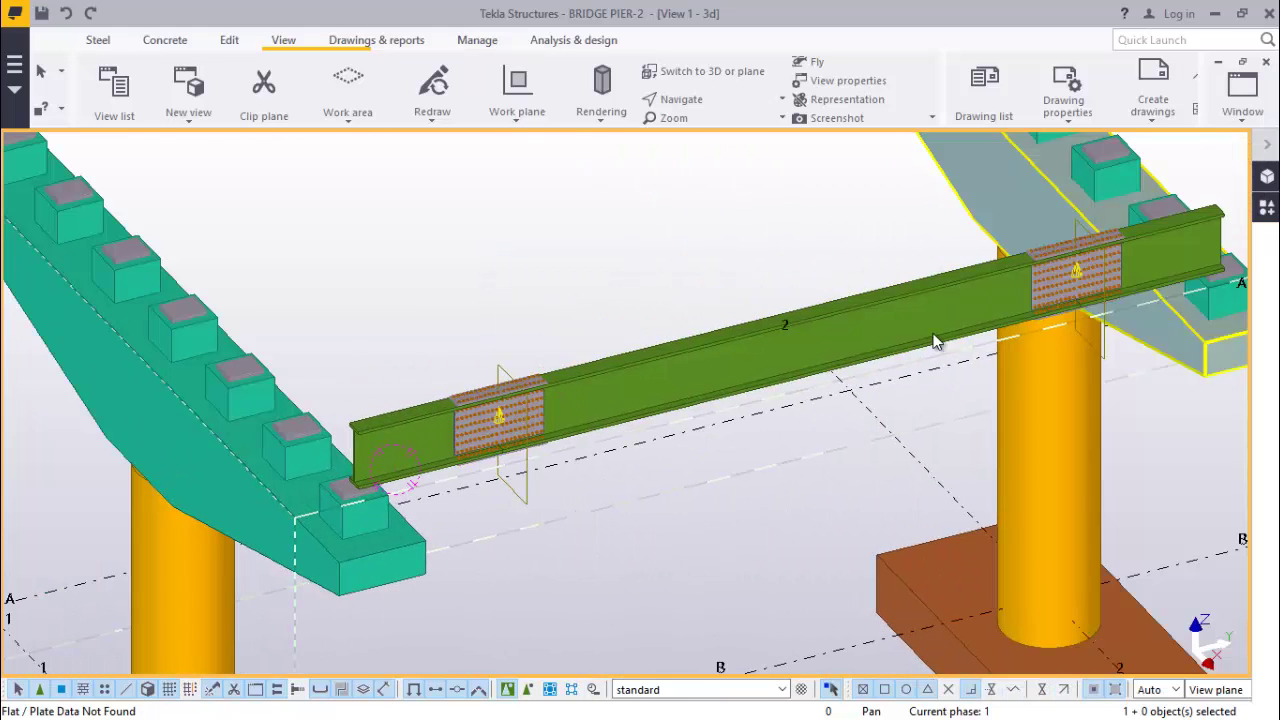
pyautogui.scroll(4, 640, 445)
pyautogui.scroll(-6, 530, 295)
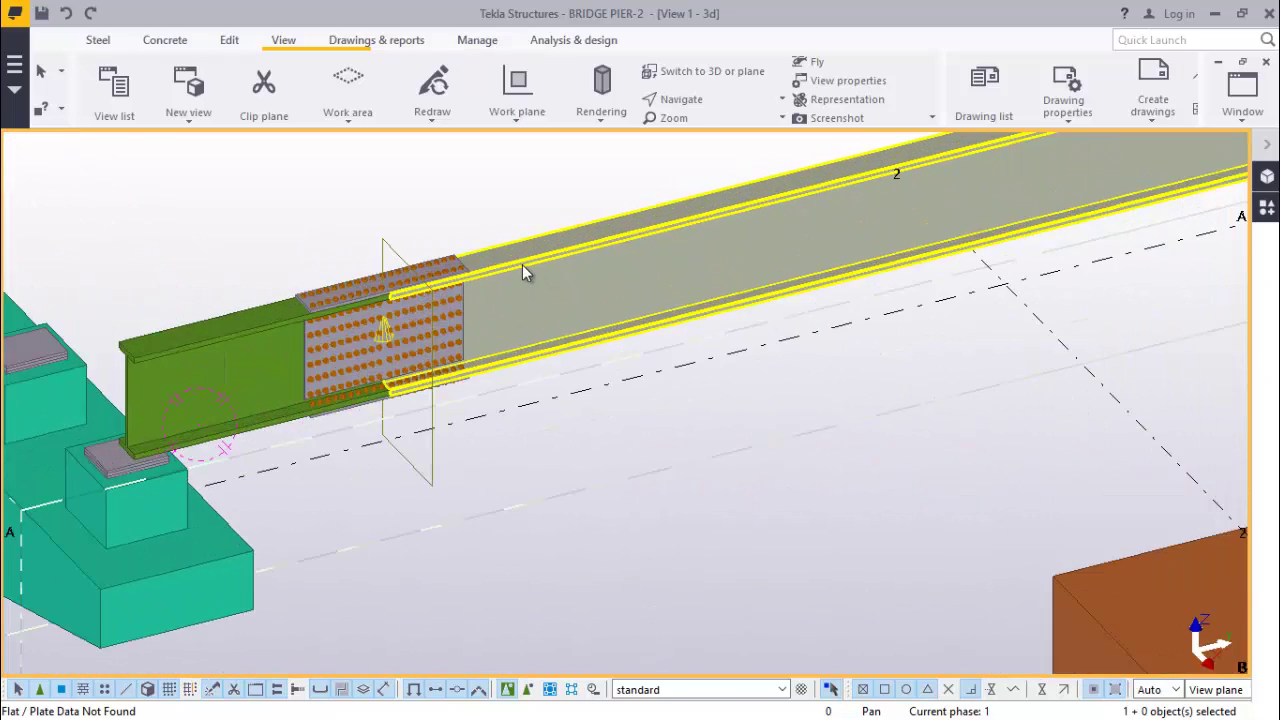
pyautogui.scroll(-5, 500, 365)
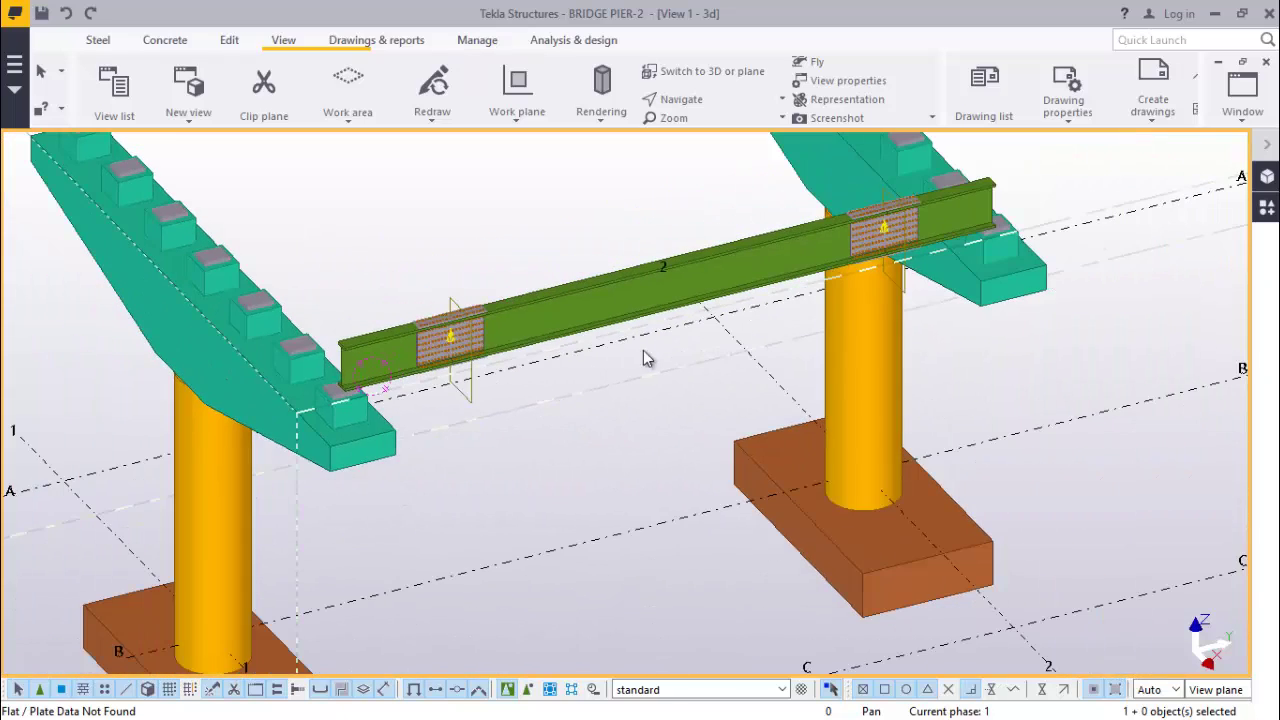
pyautogui.scroll(4, 643, 350)
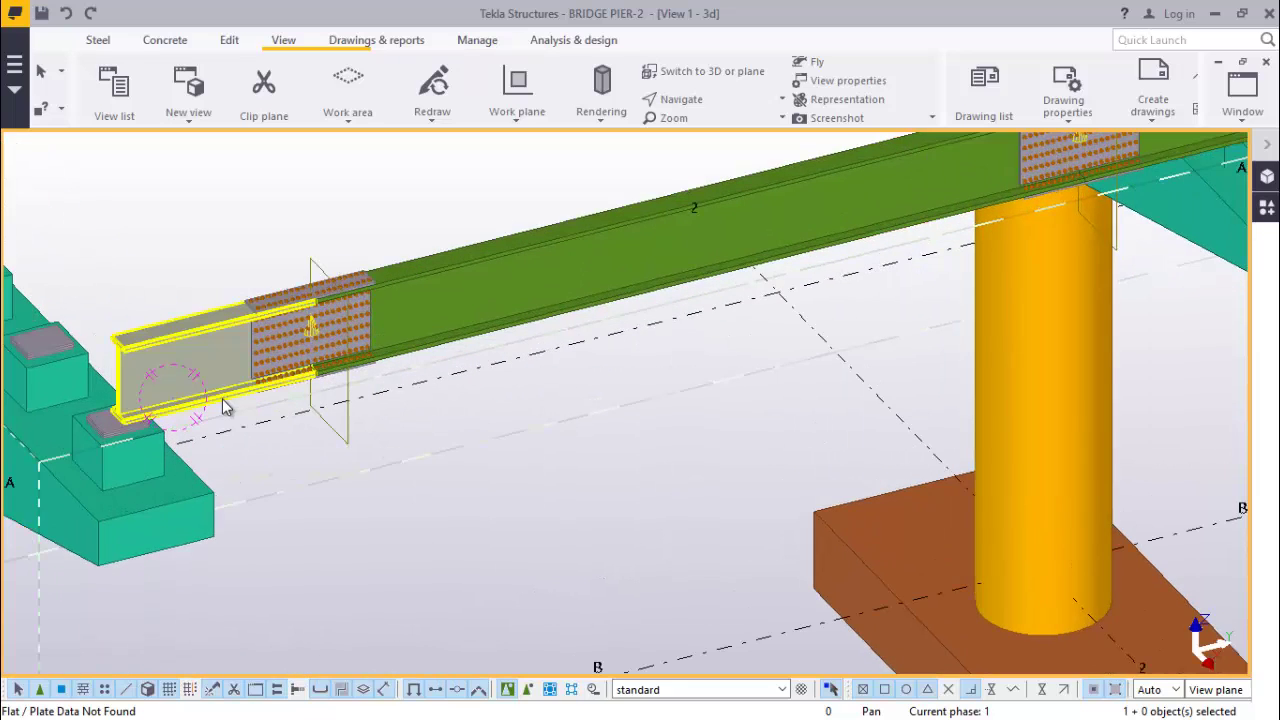
pyautogui.click(208, 360)
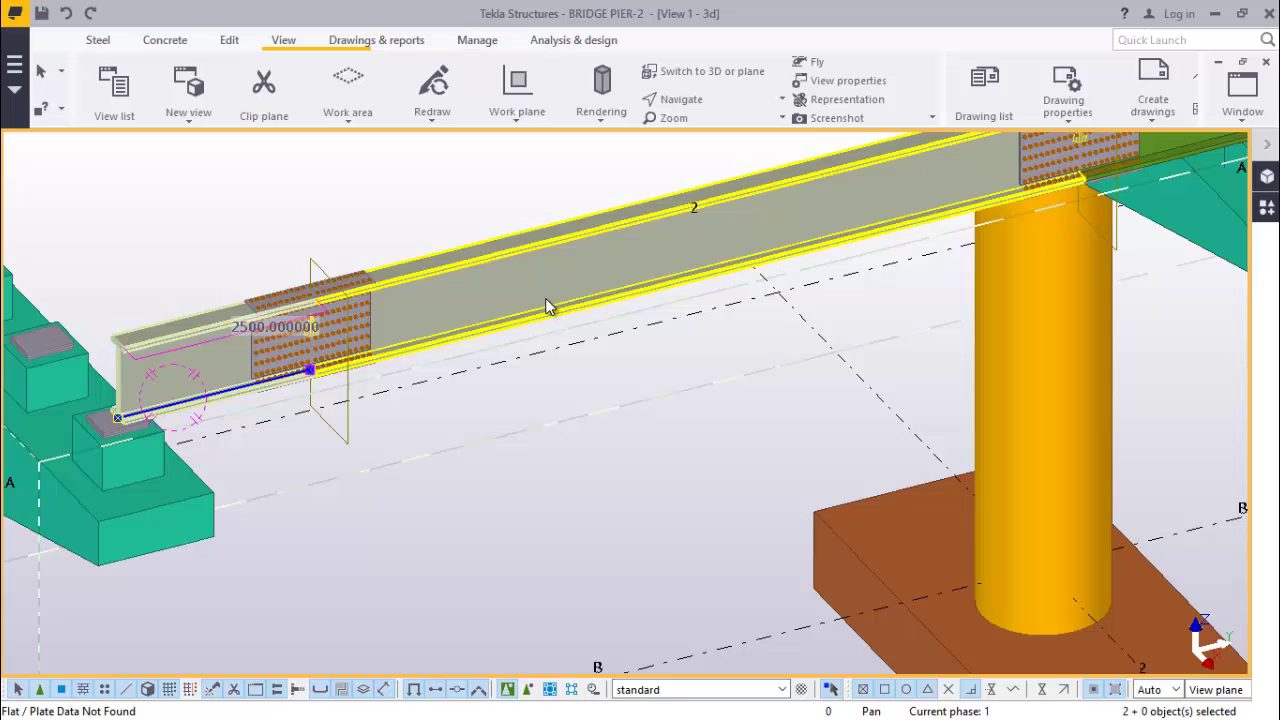
pyautogui.keyDown('ctrl'); pyautogui.click(344, 327); pyautogui.keyUp('ctrl')
pyautogui.scroll(-4, 514, 349)
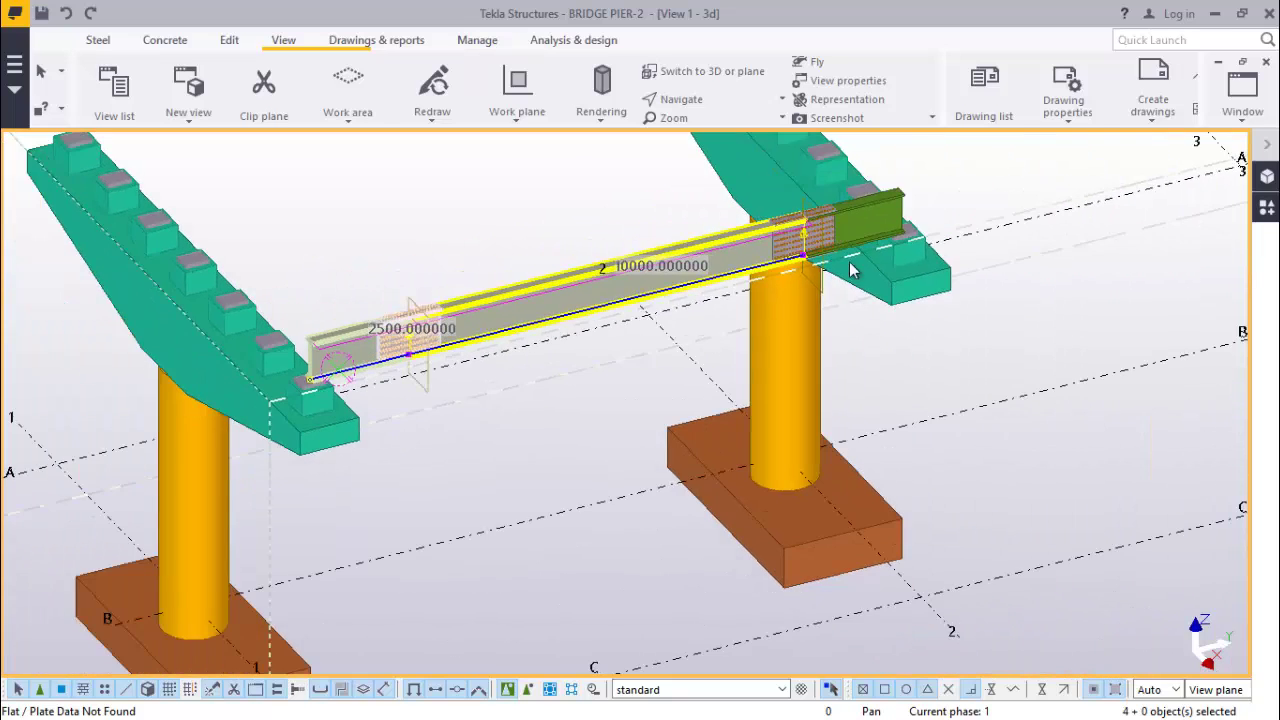
pyautogui.scroll(6, 801, 230)
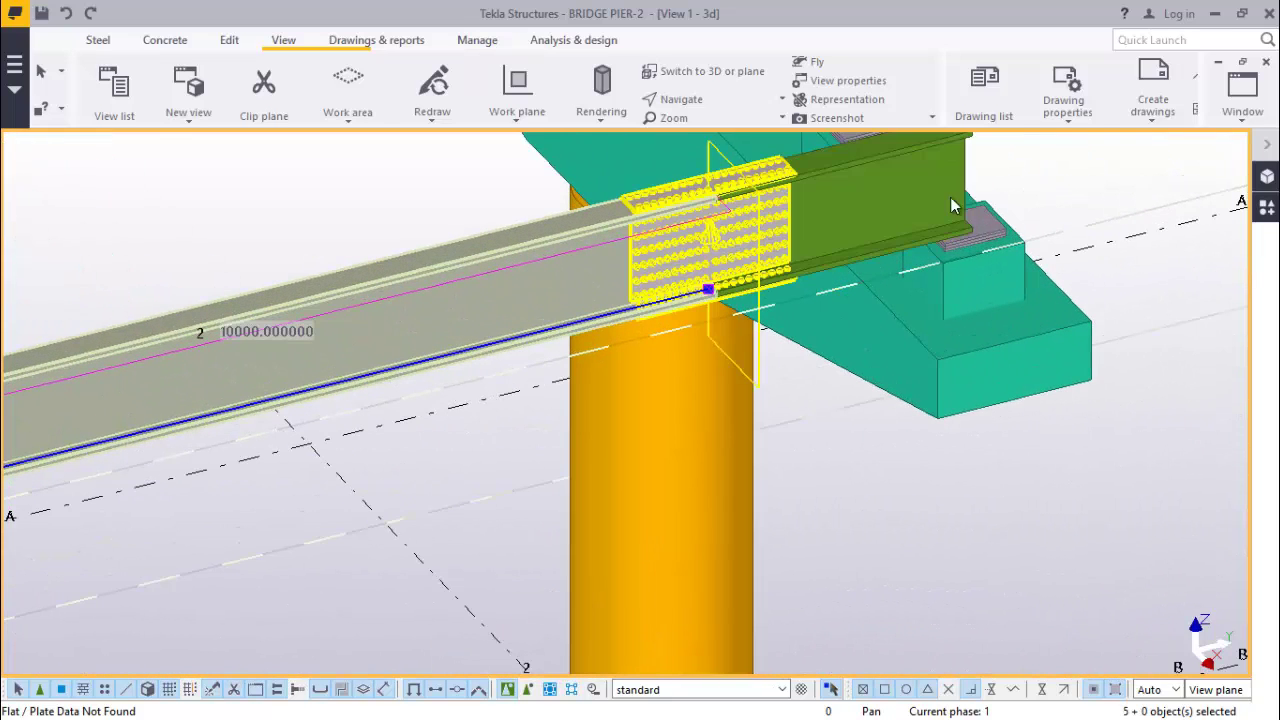
pyautogui.keyDown('ctrl'); pyautogui.click(951, 203); pyautogui.keyUp('ctrl')
pyautogui.scroll(-6, 963, 258)
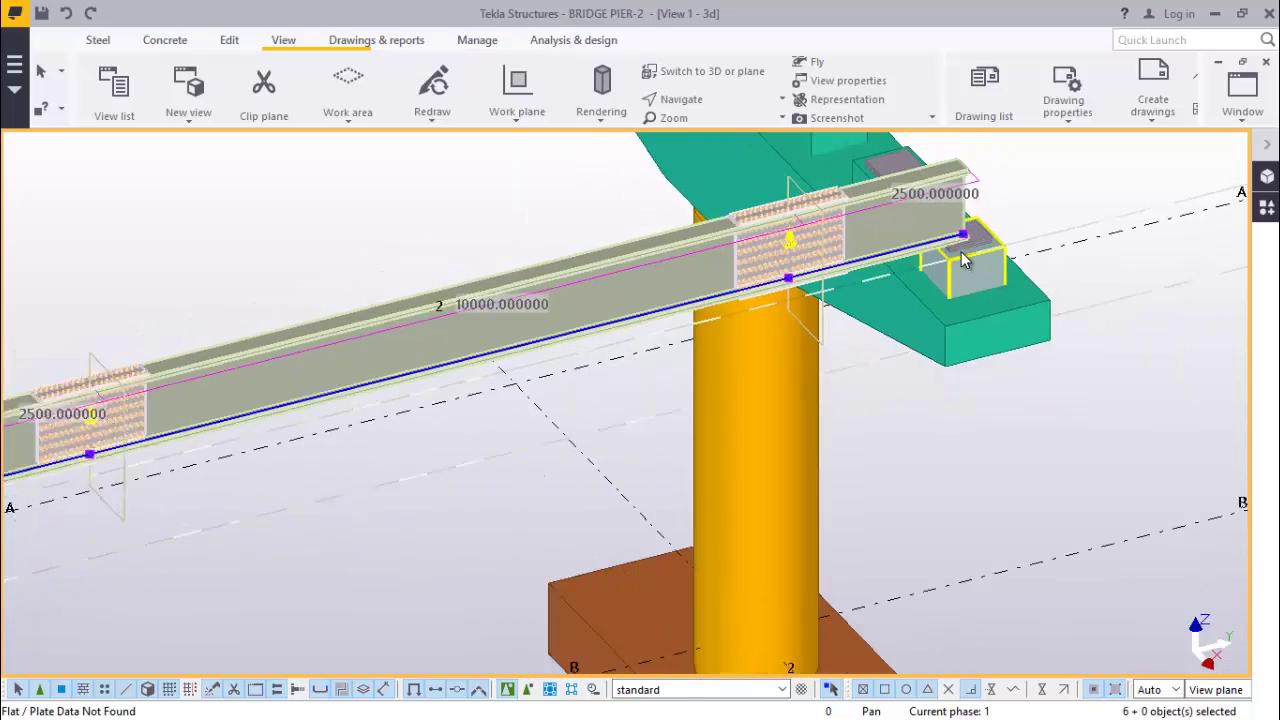
pyautogui.scroll(6, 600, 325)
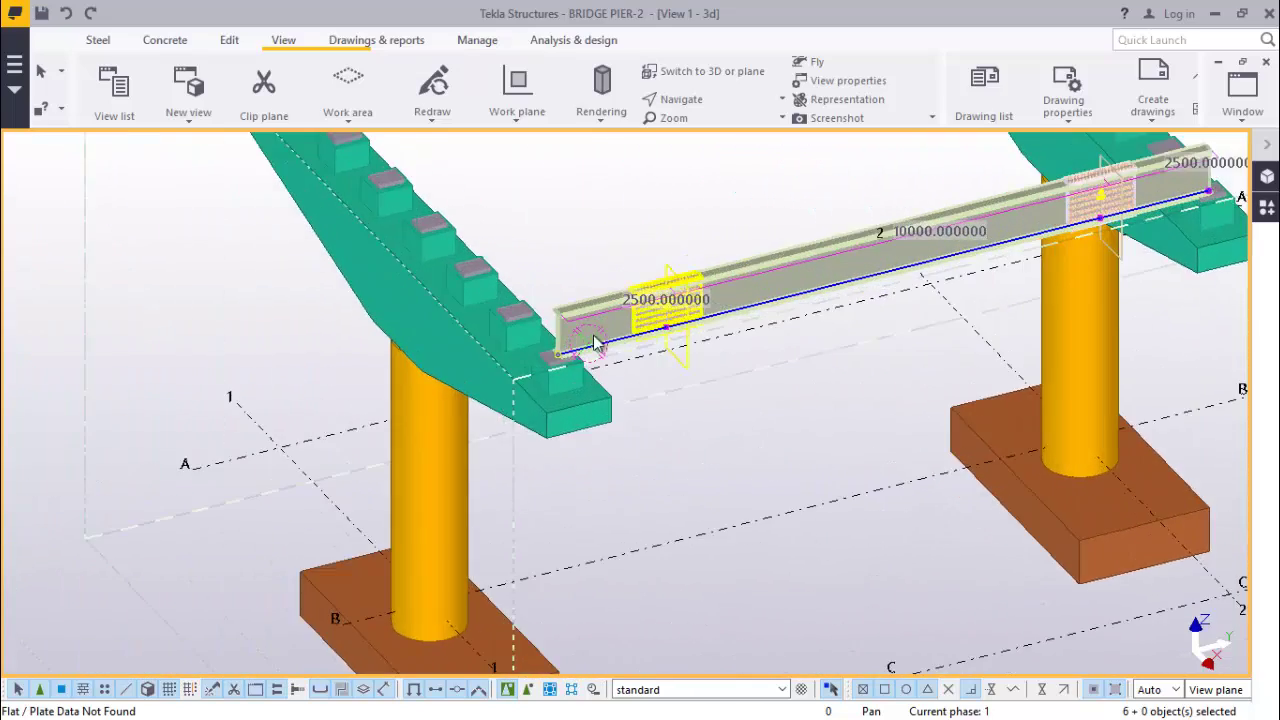
pyautogui.scroll(2, 553, 302)
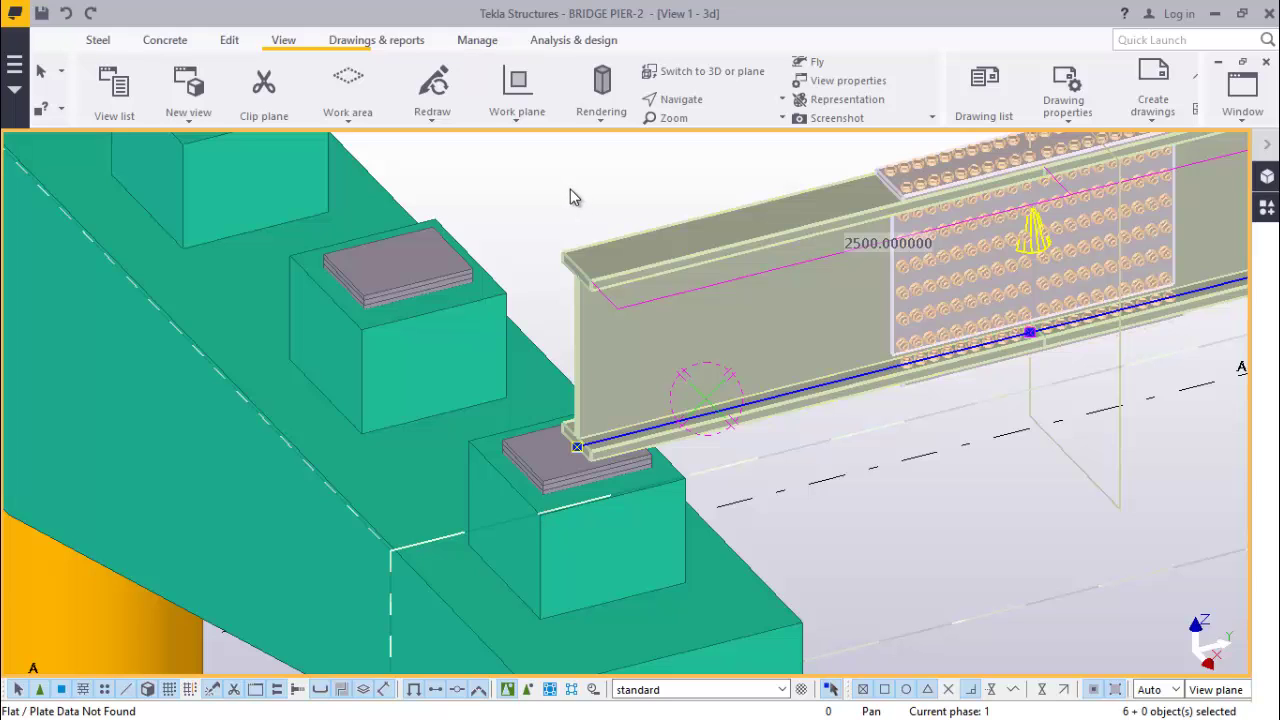
# Zoom in on the girder end beside the pier cap in the 3D view.
pyautogui.scroll(-4, 640, 360)
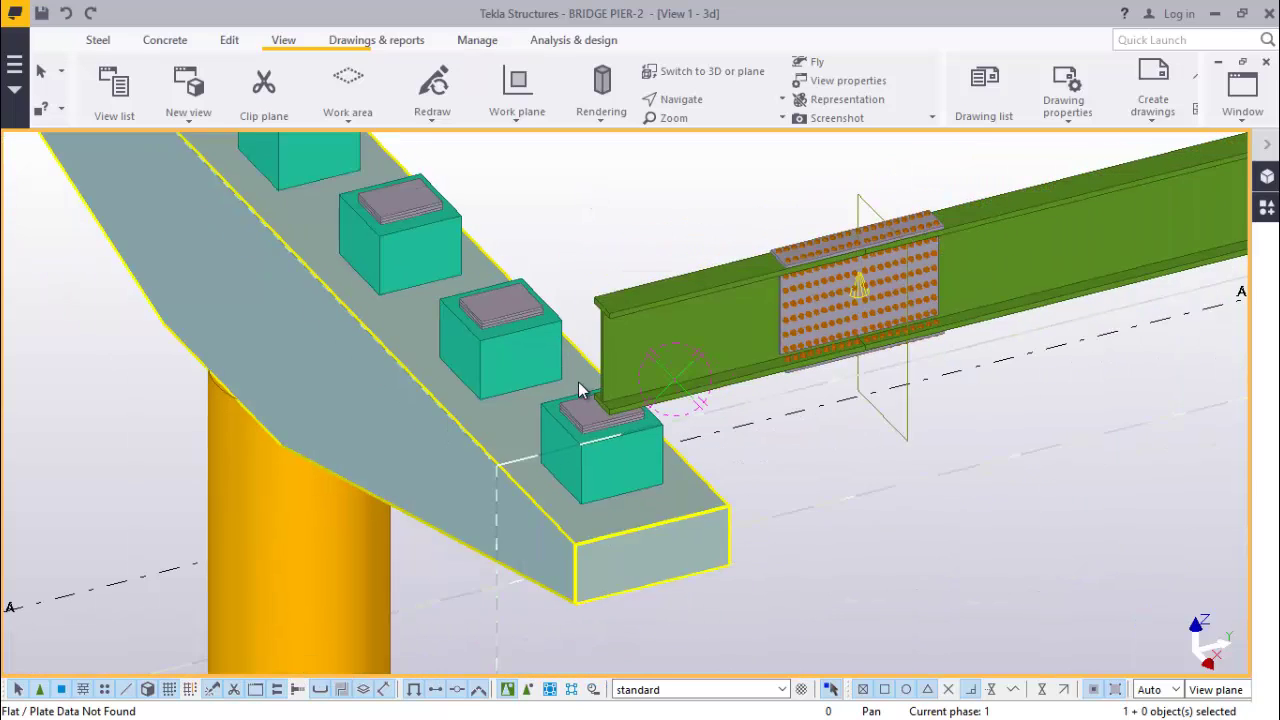
pyautogui.scroll(3, 596, 325)
pyautogui.scroll(3, 600, 327)
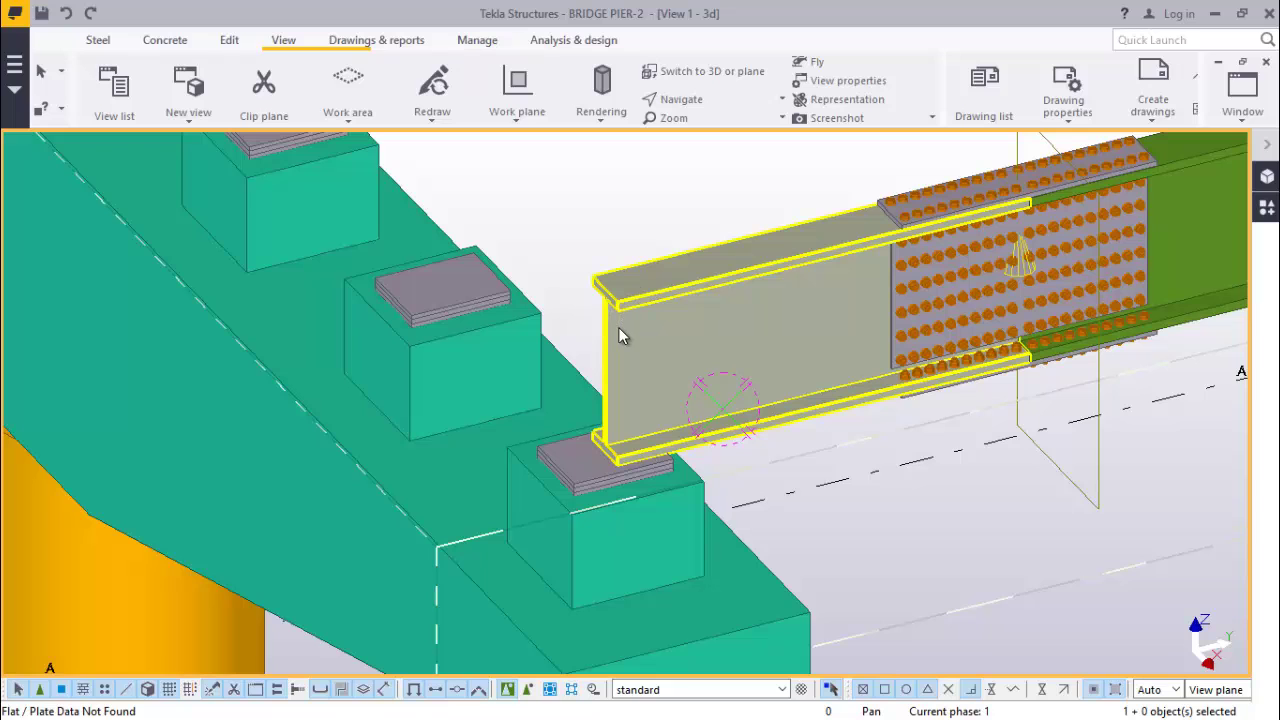
pyautogui.scroll(3, 604, 318)
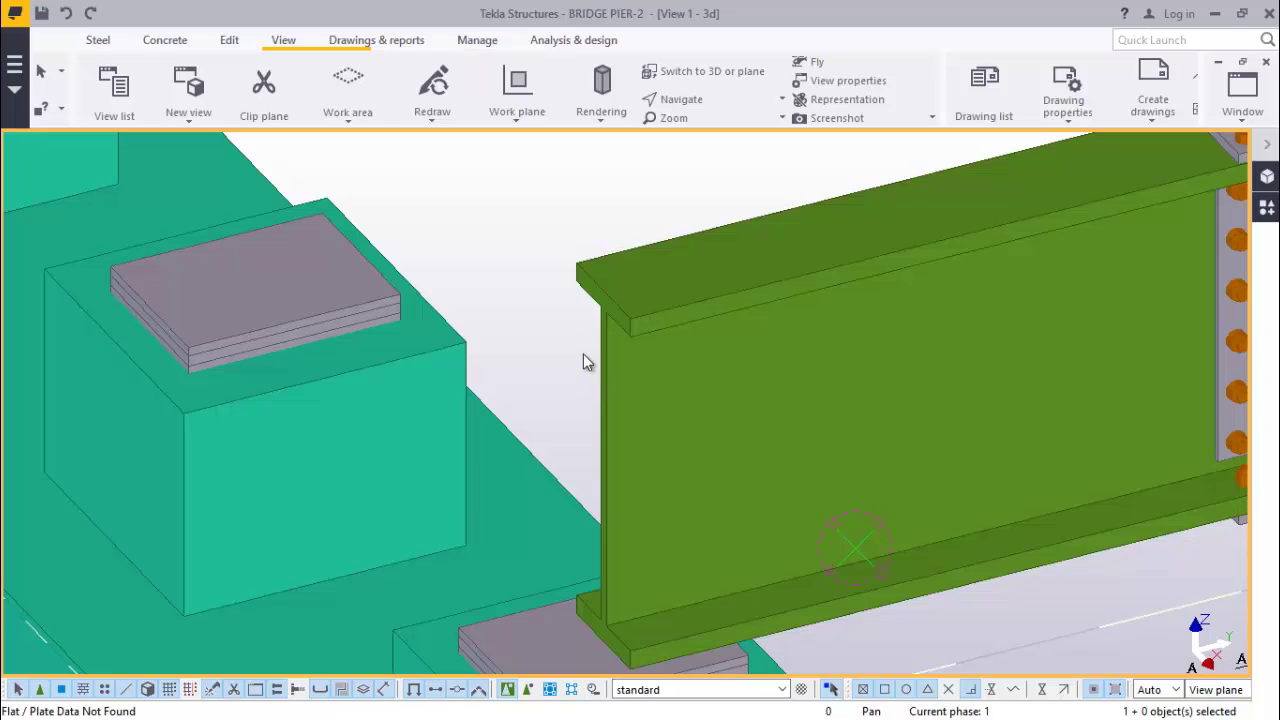
pyautogui.scroll(4, 612, 310)
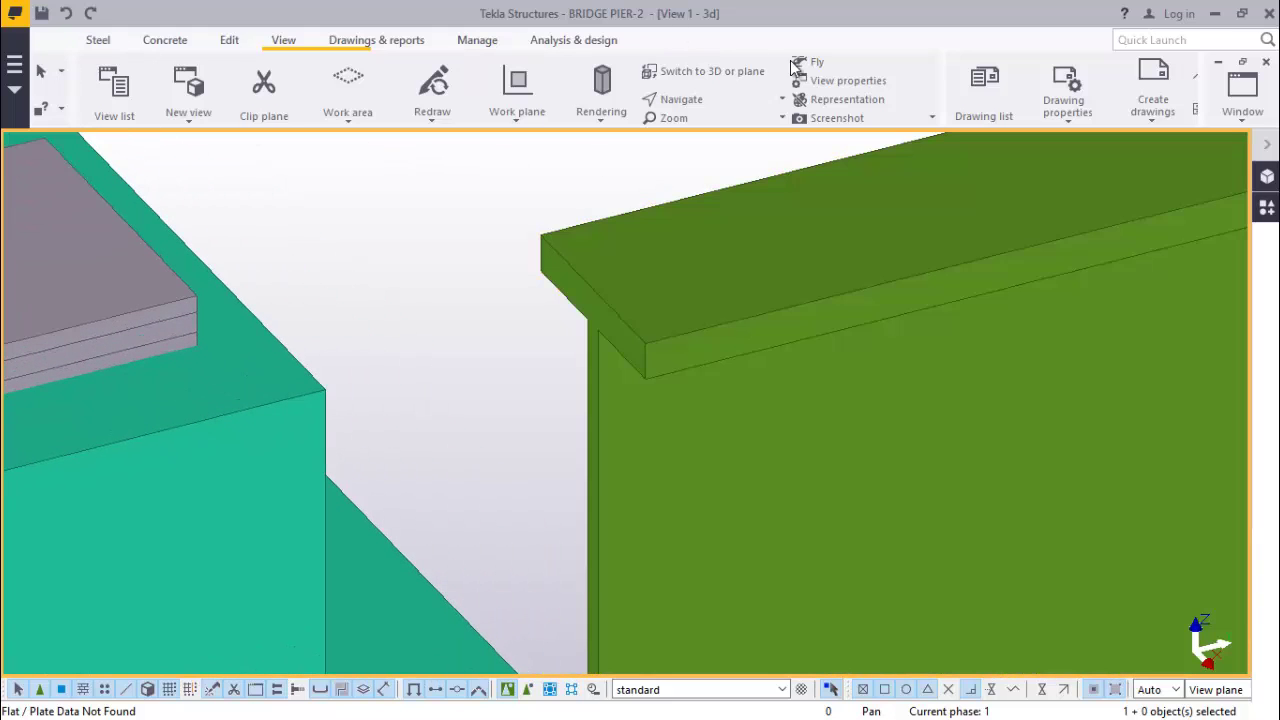
# On the Edit tab, copy the selected flange corner points by the entered location 1250.
pyautogui.click(232, 42)
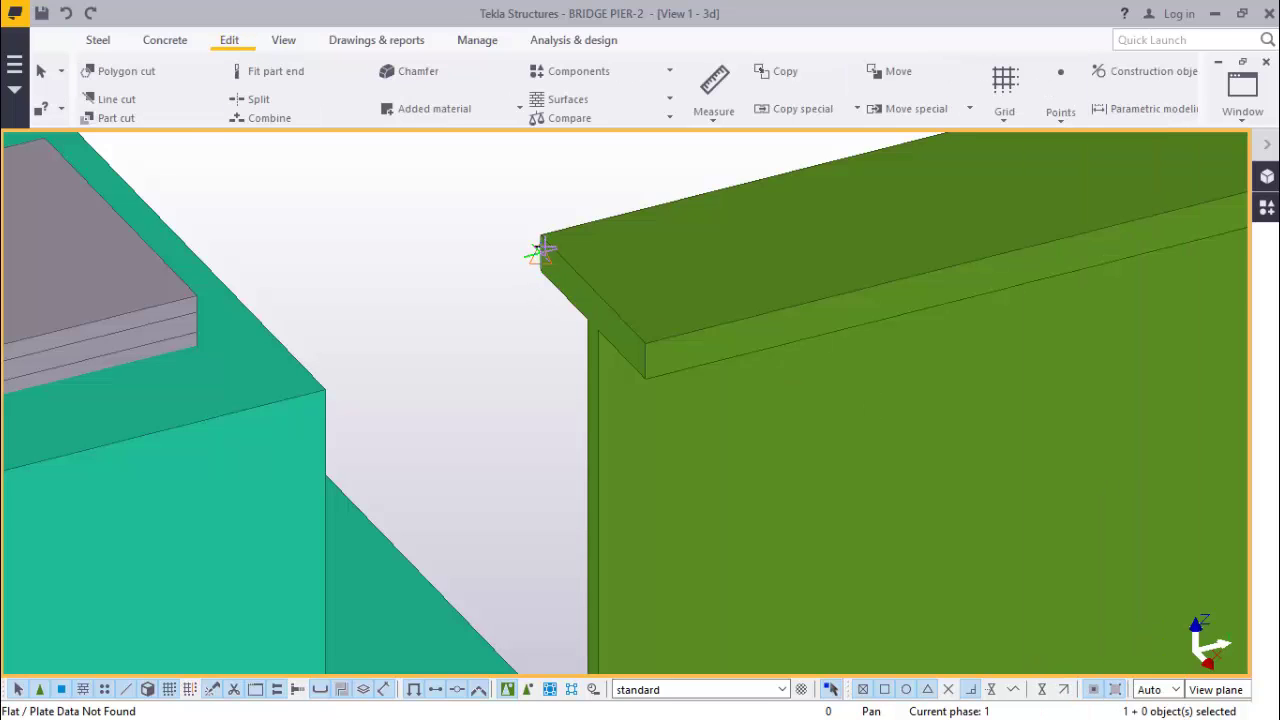
pyautogui.scroll(2, 540, 250)
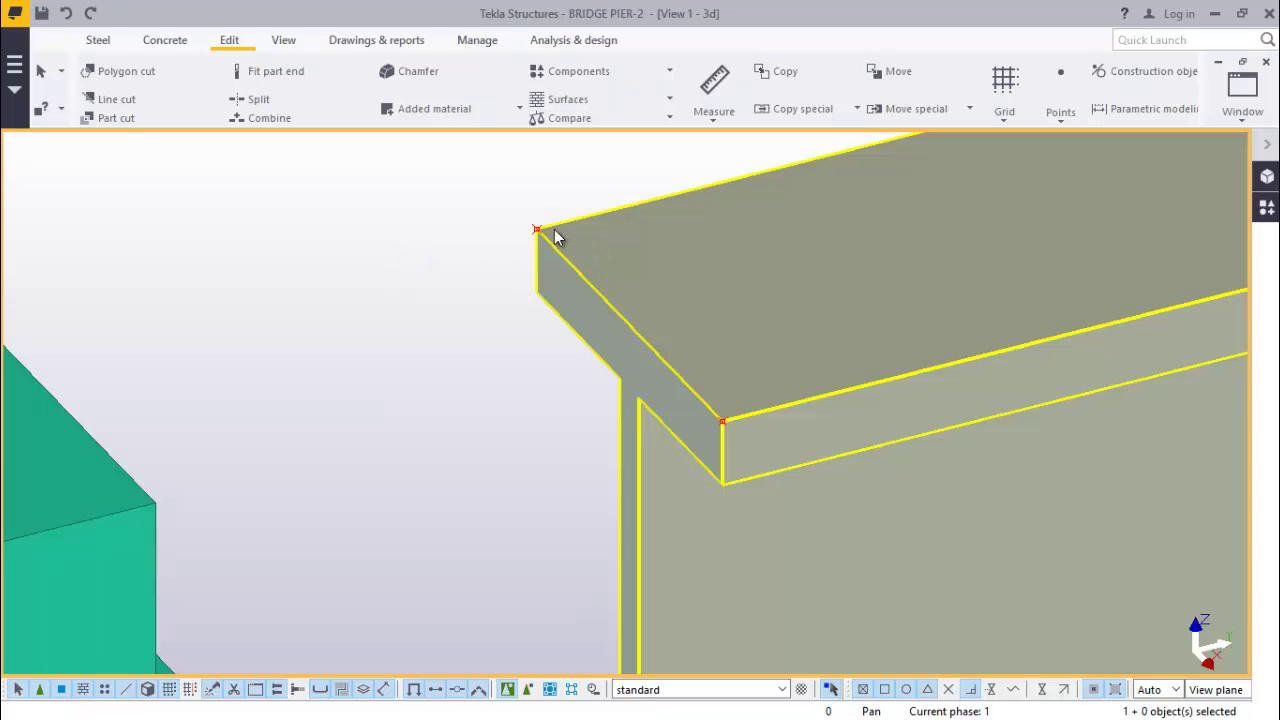
pyautogui.scroll(1, 549, 271)
pyautogui.scroll(-1, 500, 300)
pyautogui.scroll(1, 524, 260)
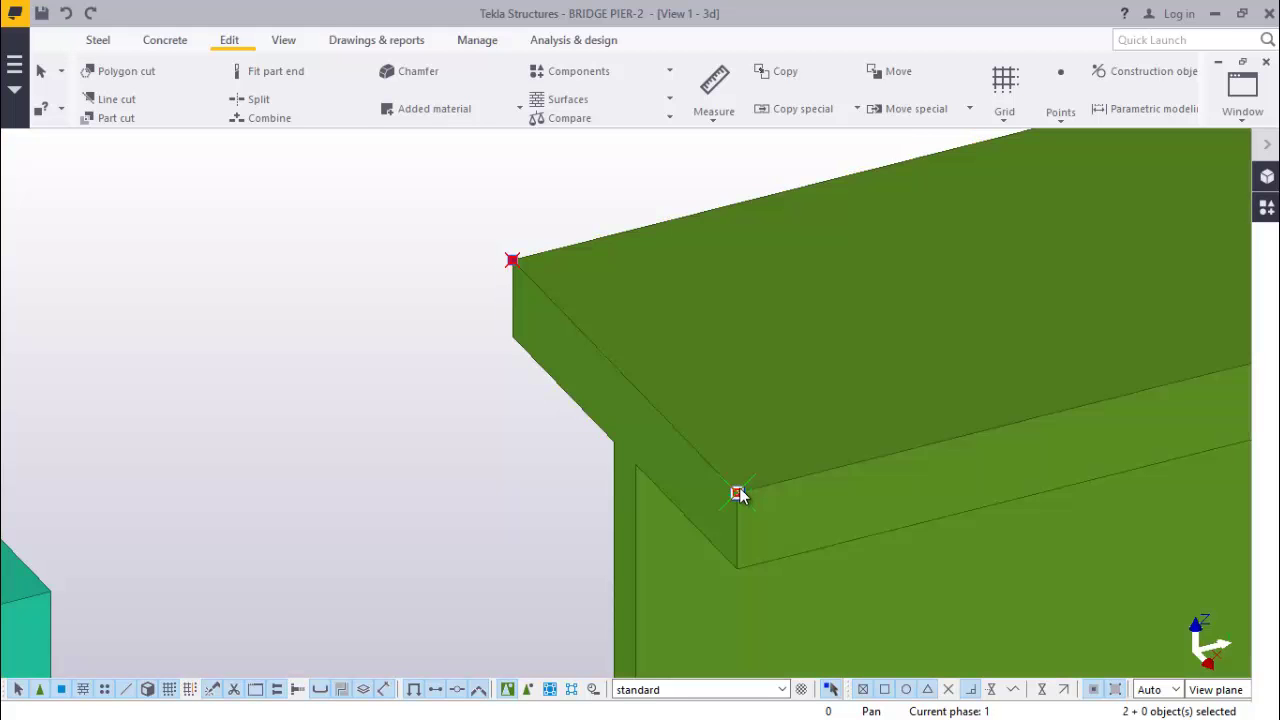
pyautogui.click(737, 494)
pyautogui.rightClick(341, 259)
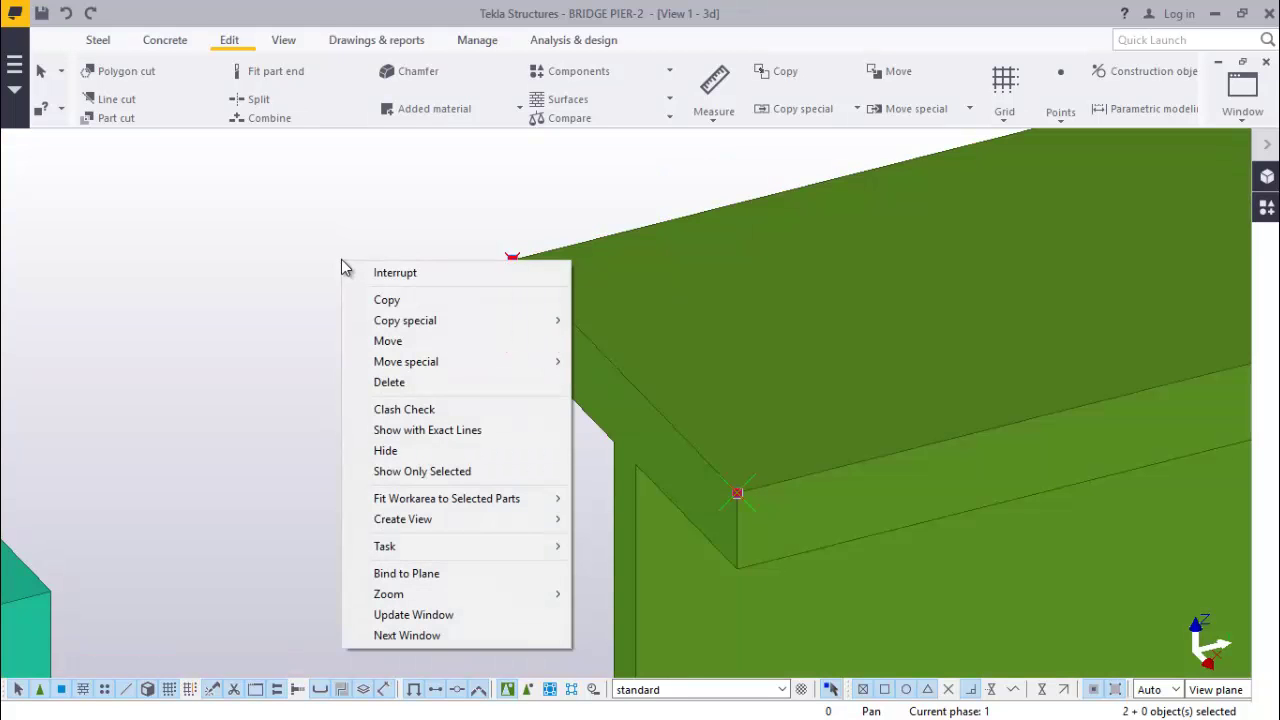
pyautogui.click(386, 297)
pyautogui.scroll(1, 742, 440)
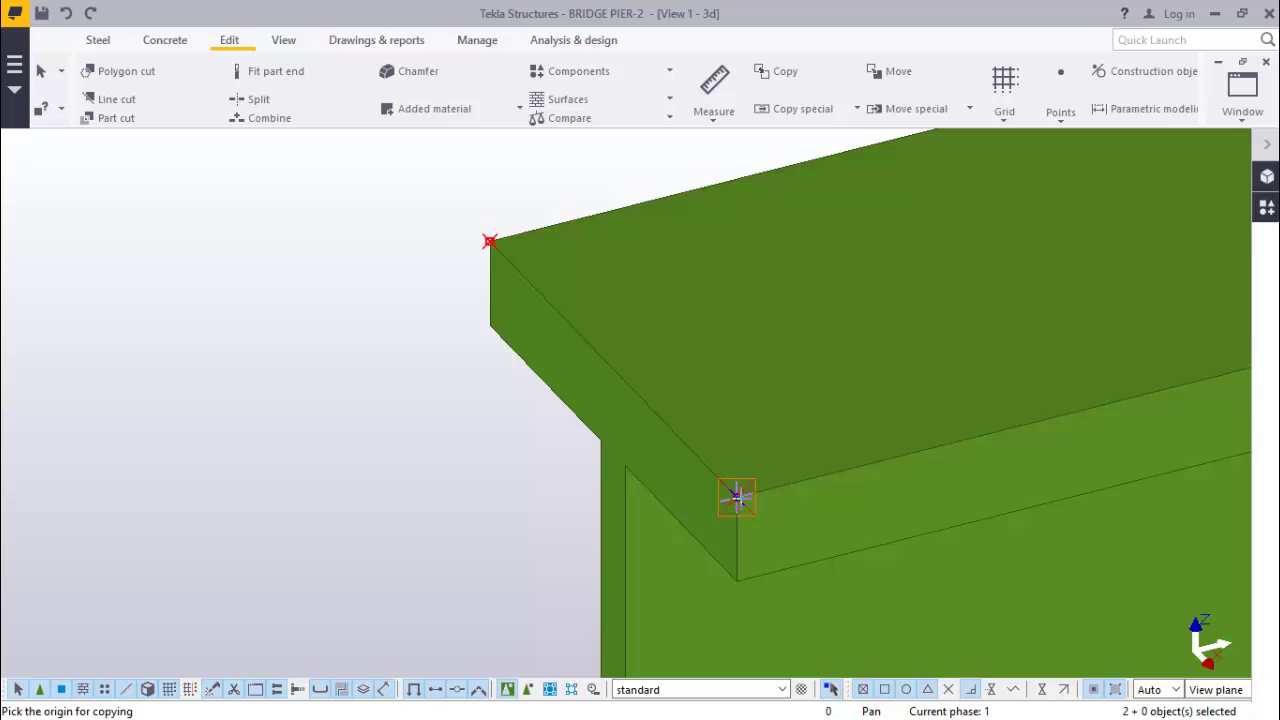
pyautogui.click(737, 497)
pyautogui.scroll(-5, 495, 438)
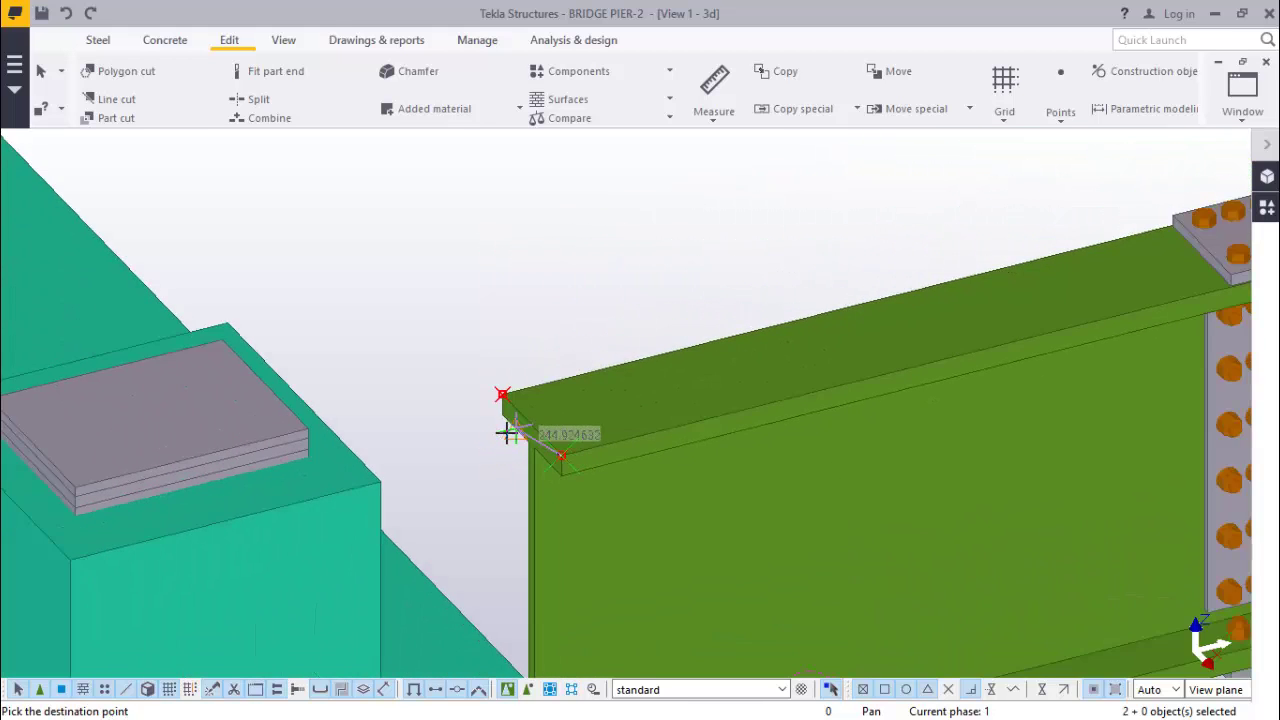
pyautogui.scroll(5, 910, 375)
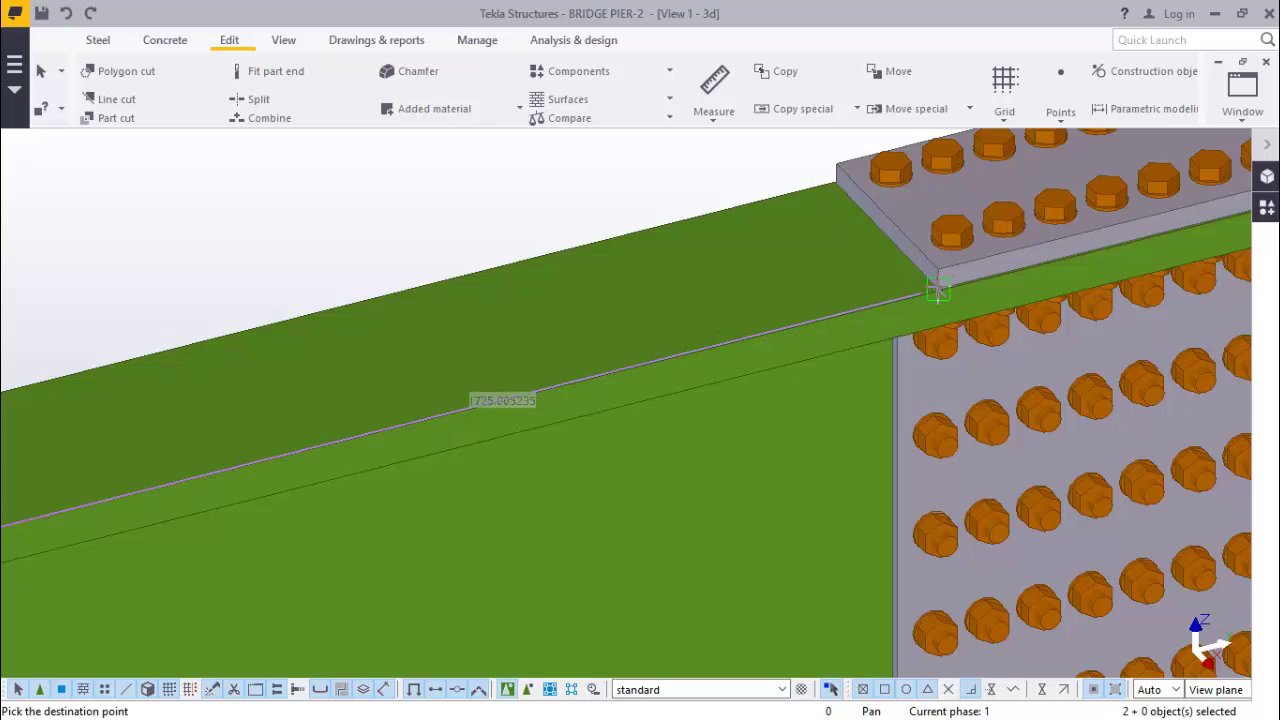
pyautogui.write('1250')
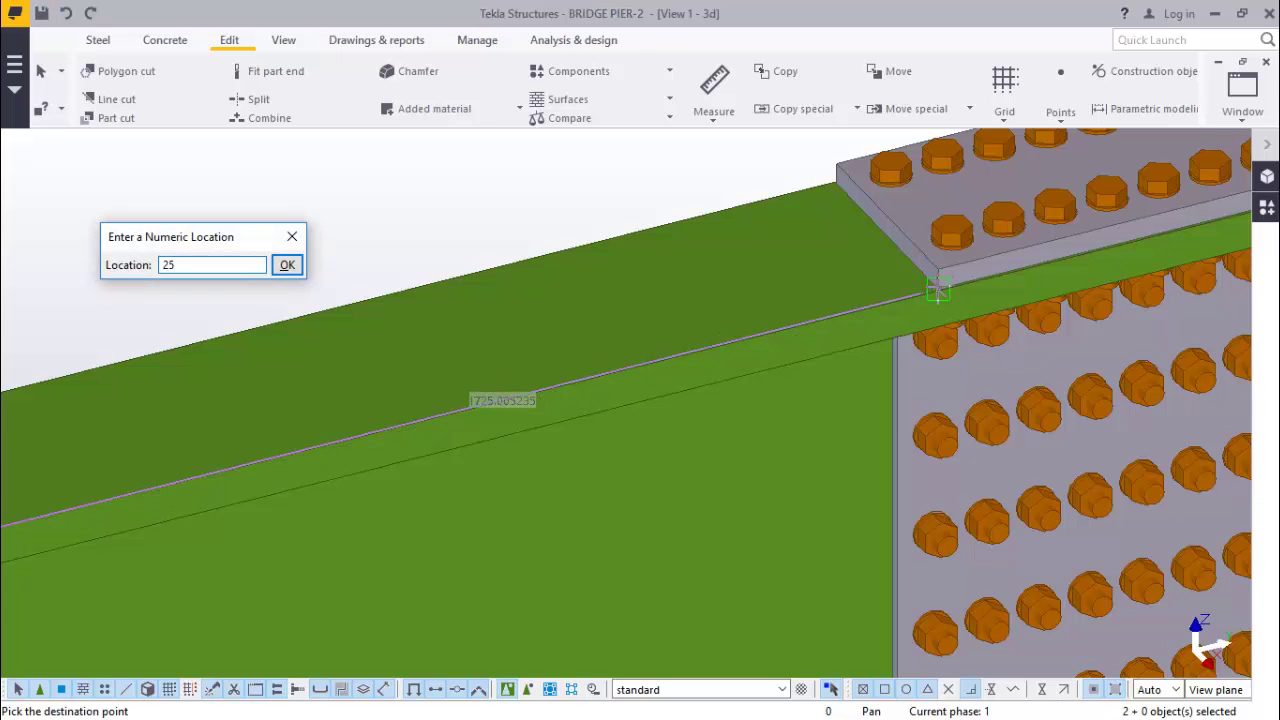
pyautogui.press('Return')
# Copy the second flange corner point pair to the girder's far end and end the copy.
pyautogui.scroll(-6, 898, 296)
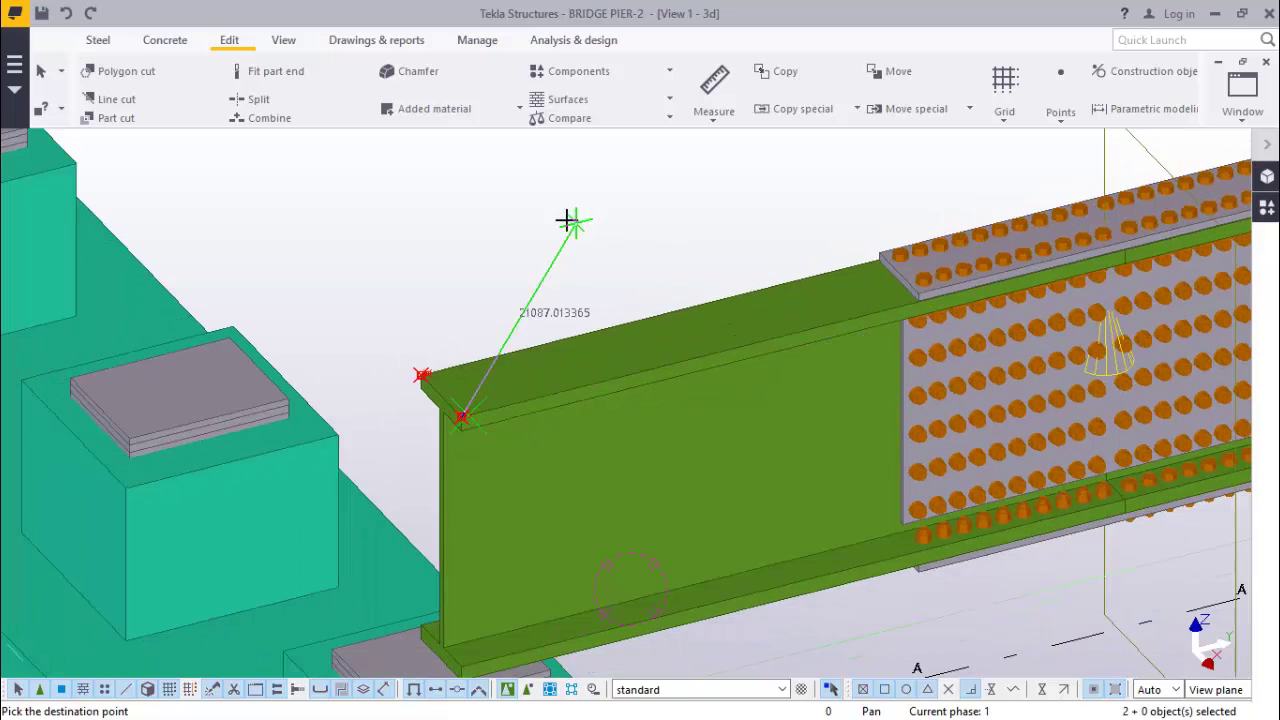
pyautogui.scroll(4, 477, 410)
pyautogui.scroll(5, 477, 410)
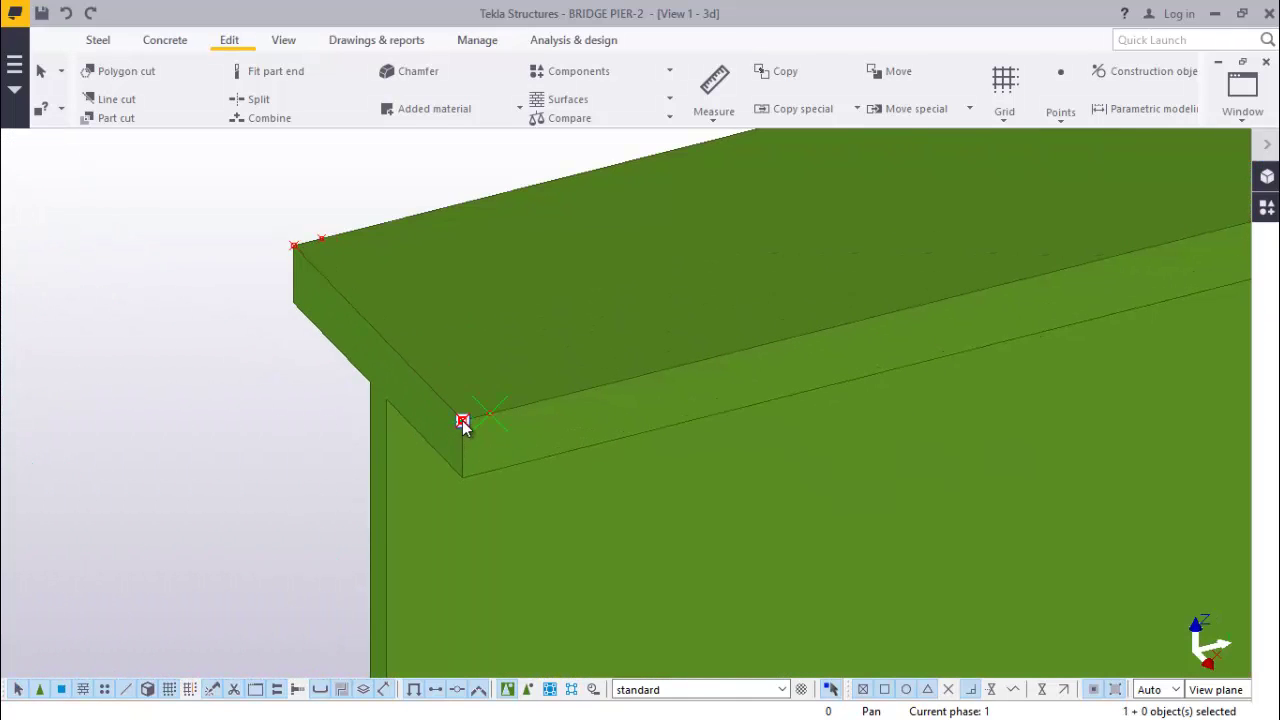
pyautogui.keyDown('shift'); pyautogui.click(490, 413); pyautogui.keyUp('shift')
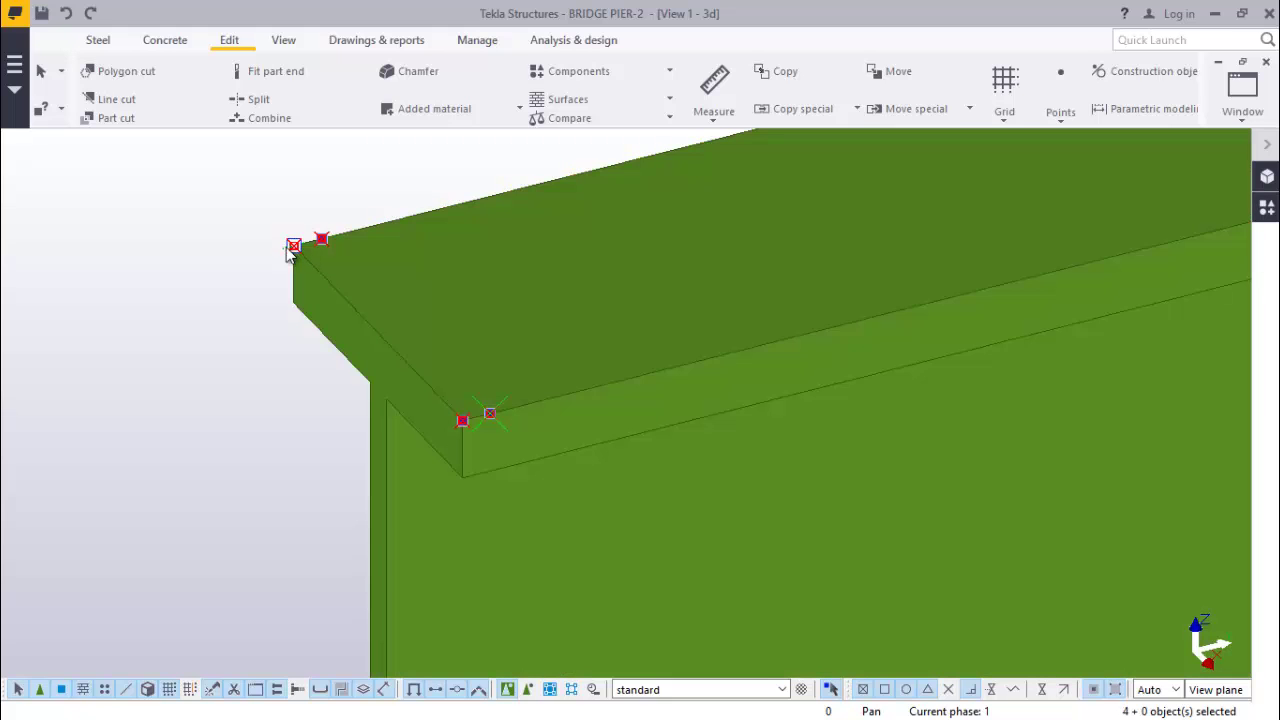
pyautogui.rightClick(178, 257)
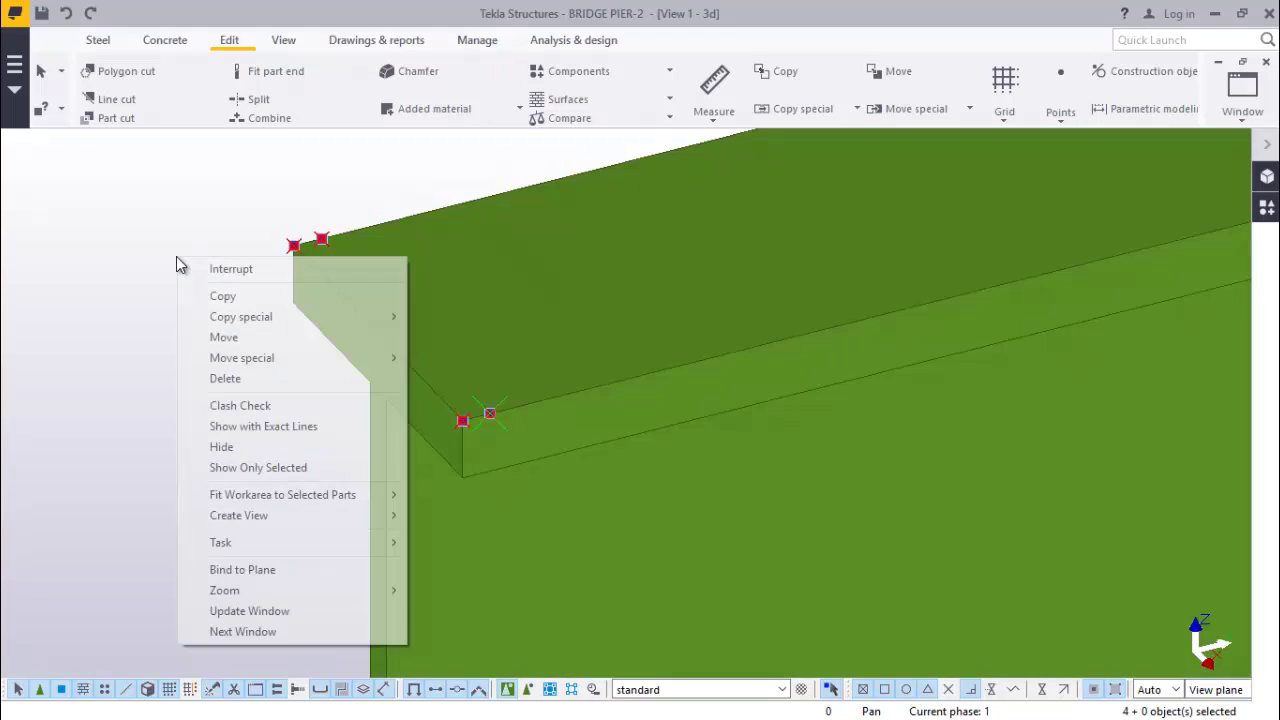
pyautogui.click(251, 295)
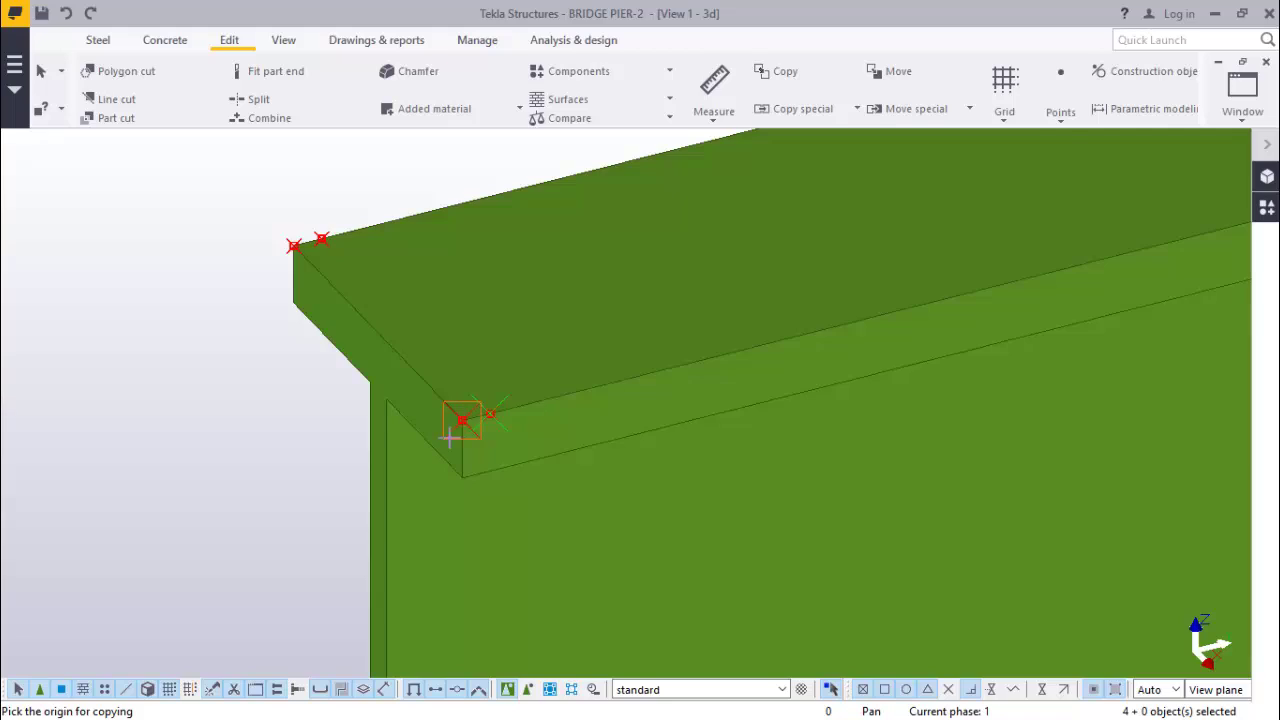
pyautogui.click(450, 437)
pyautogui.scroll(-6, 414, 429)
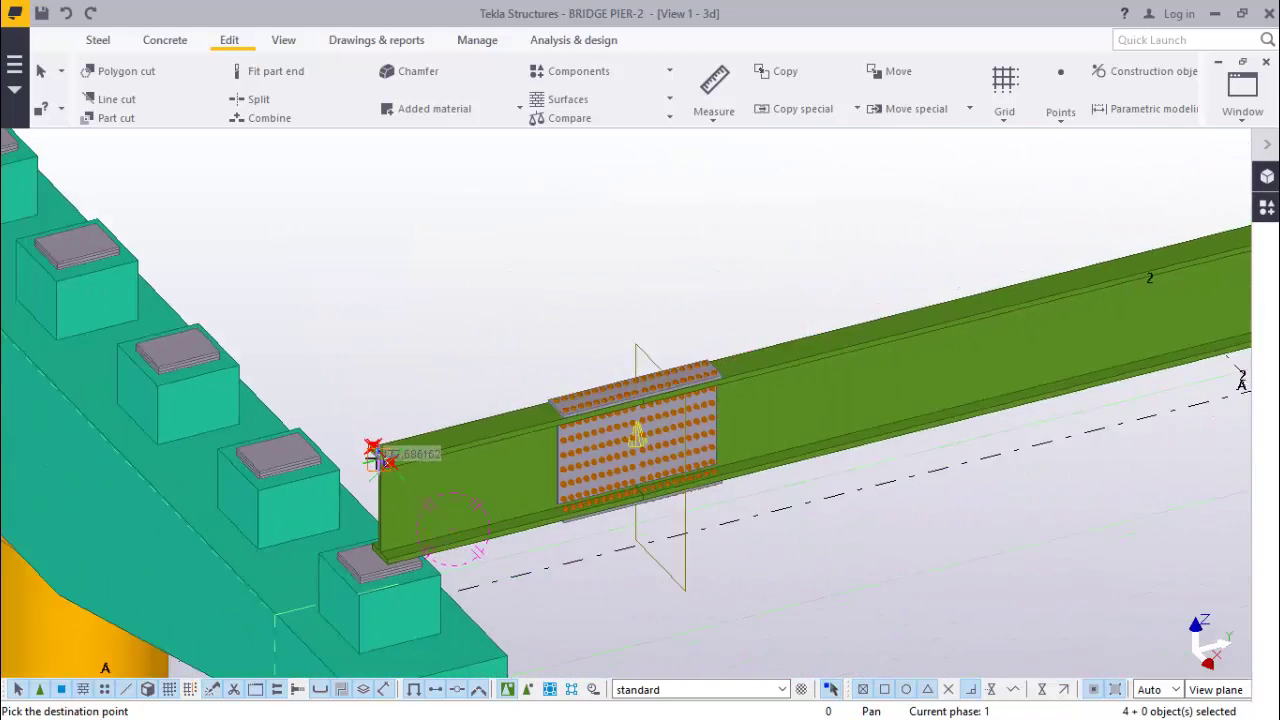
pyautogui.scroll(-3, 380, 455)
pyautogui.scroll(8, 1120, 249)
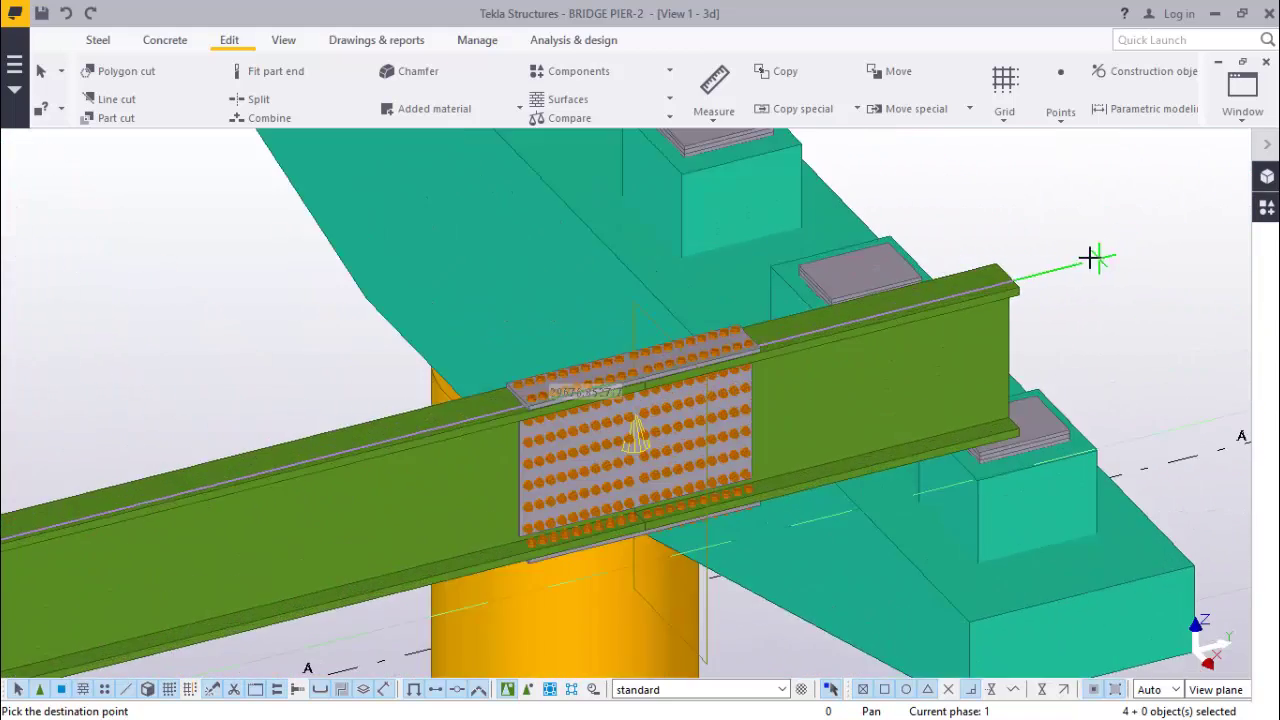
pyautogui.scroll(8, 1023, 280)
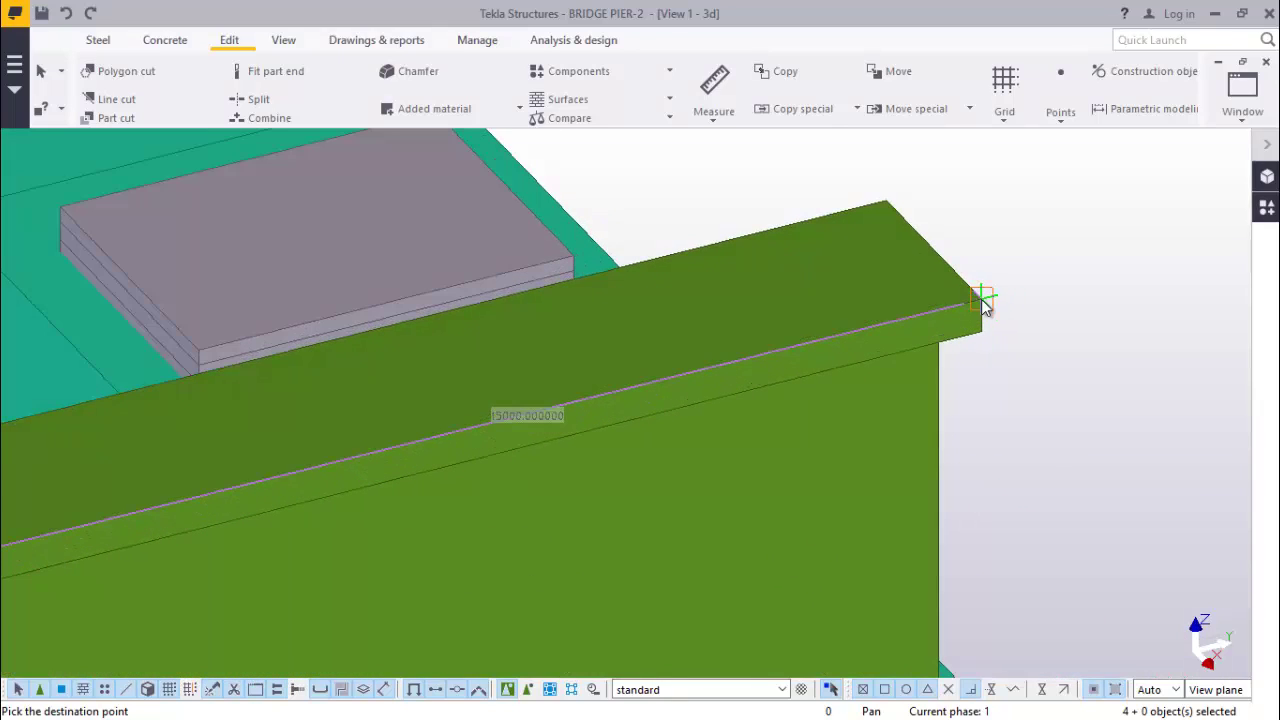
pyautogui.rightClick(1028, 222)
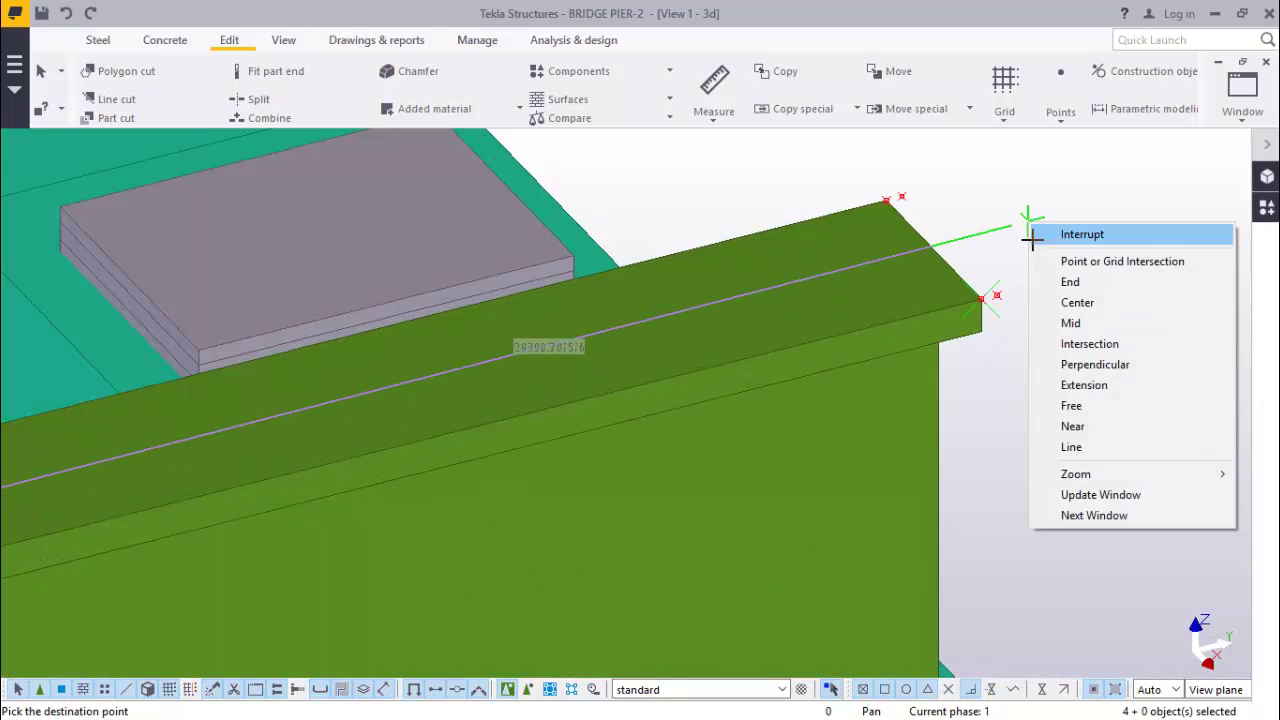
pyautogui.click(1036, 233)
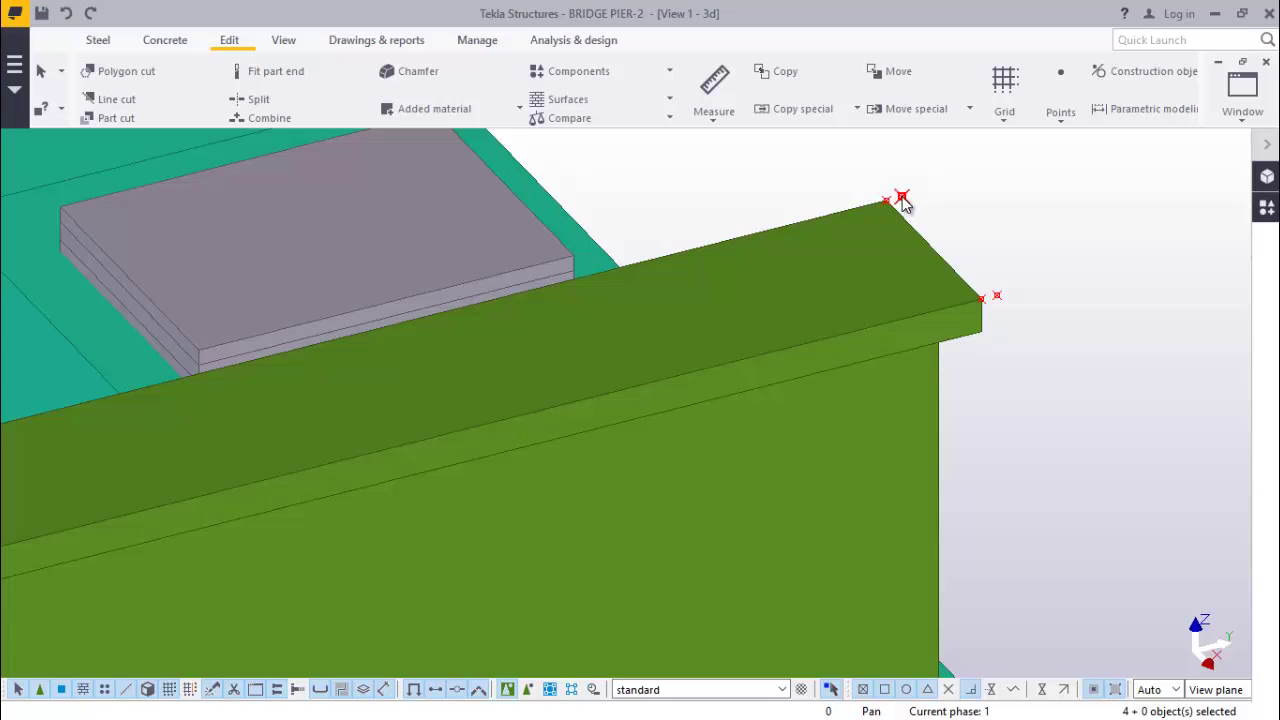
pyautogui.scroll(1, 900, 203)
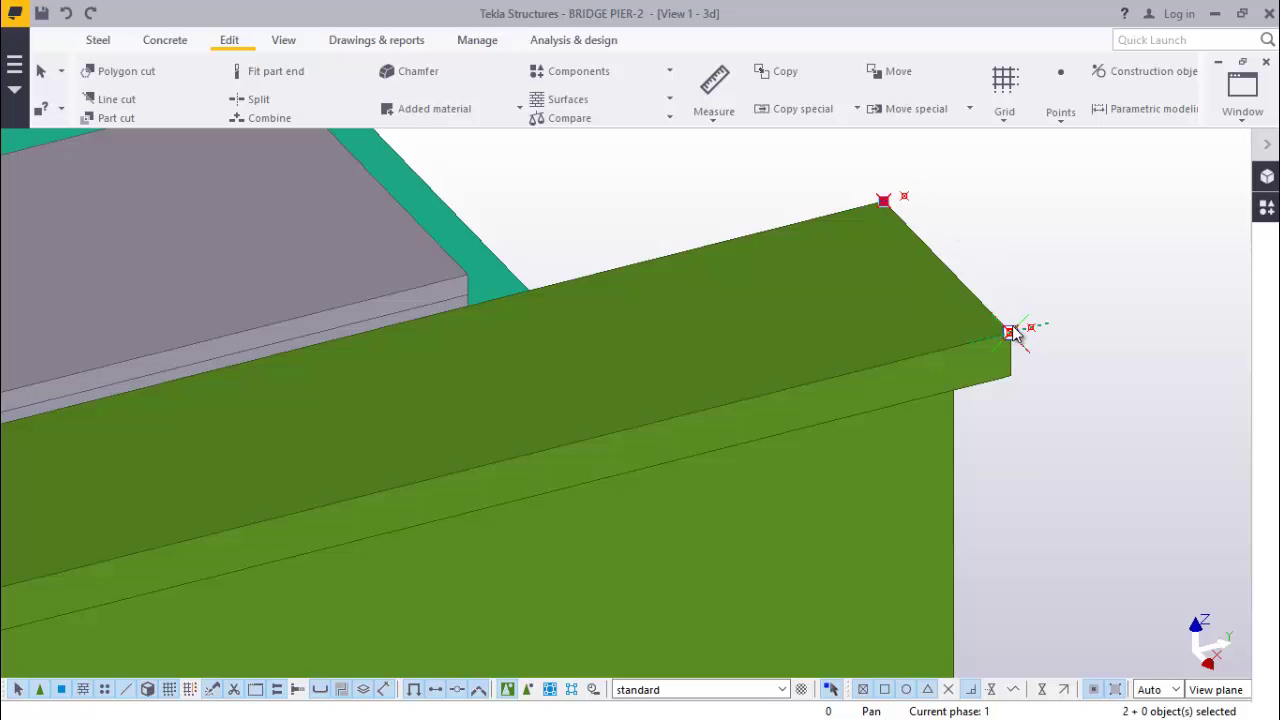
# Move the far-end points 25 mm back along the girder's top flange.
pyautogui.rightClick(1027, 233)
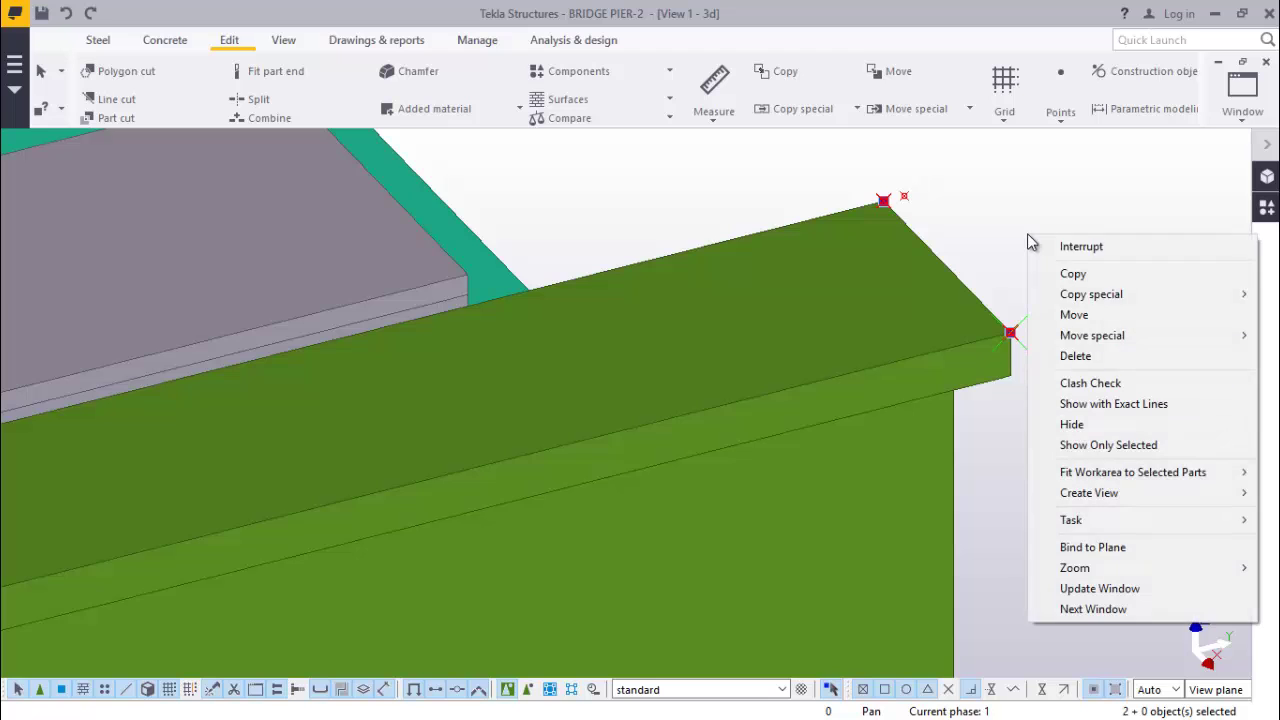
pyautogui.click(1086, 314)
pyautogui.scroll(3, 1025, 337)
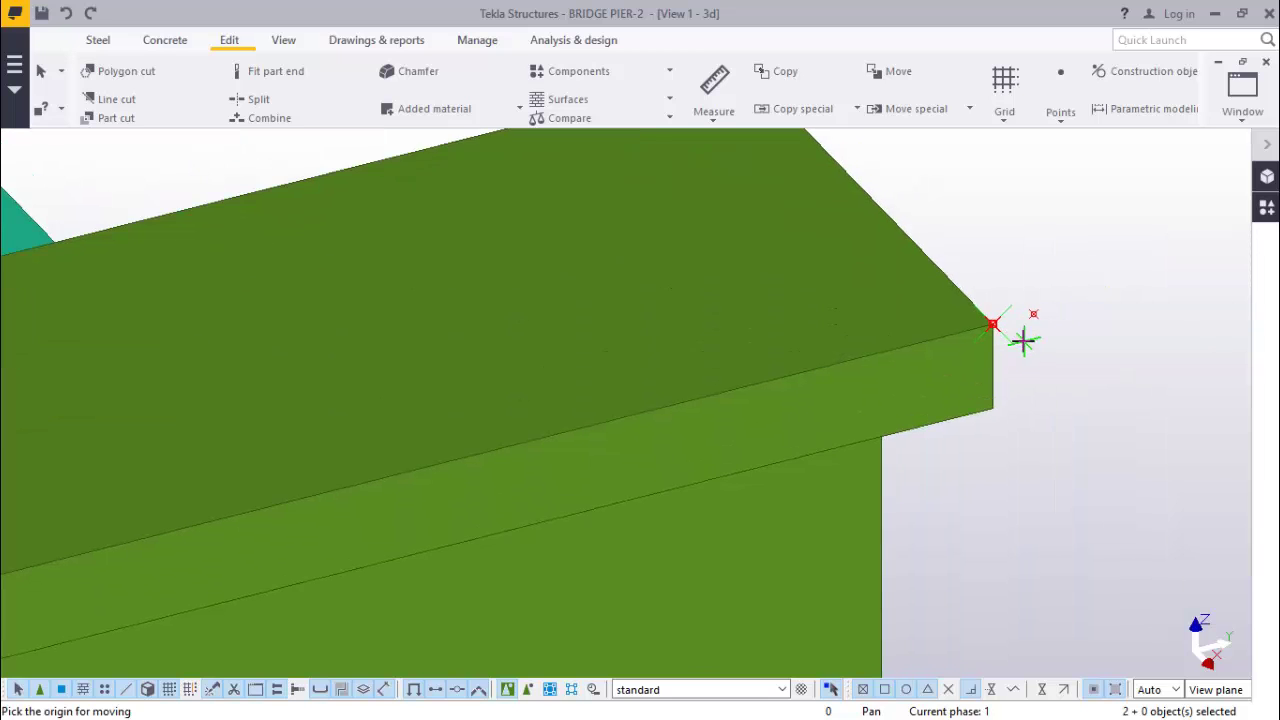
pyautogui.click(1008, 323)
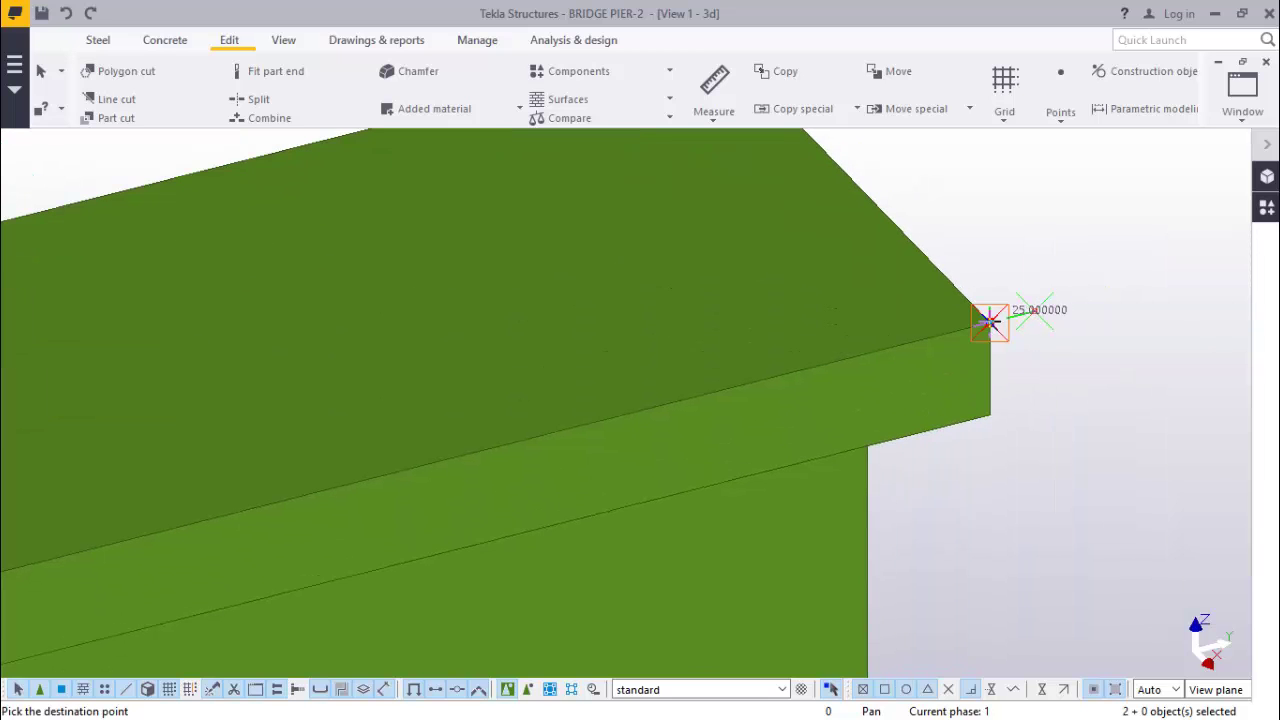
pyautogui.click(992, 322)
pyautogui.scroll(-1, 991, 331)
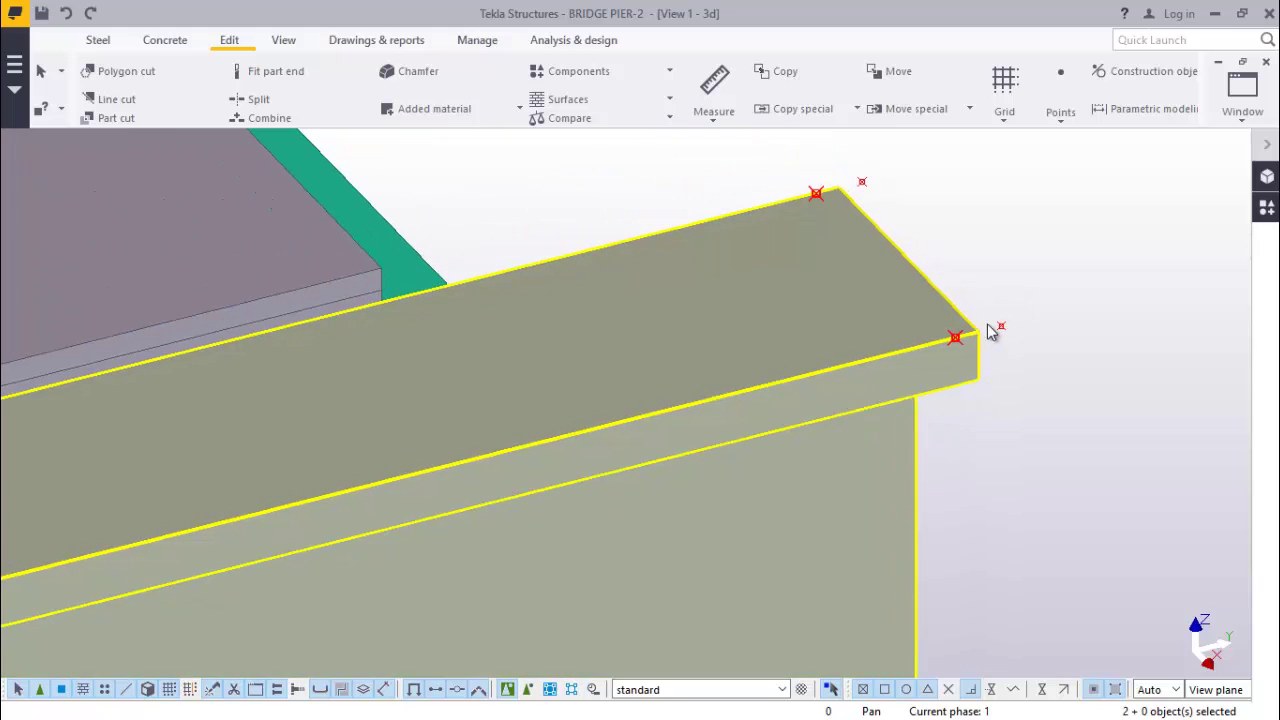
pyautogui.scroll(3, 957, 211)
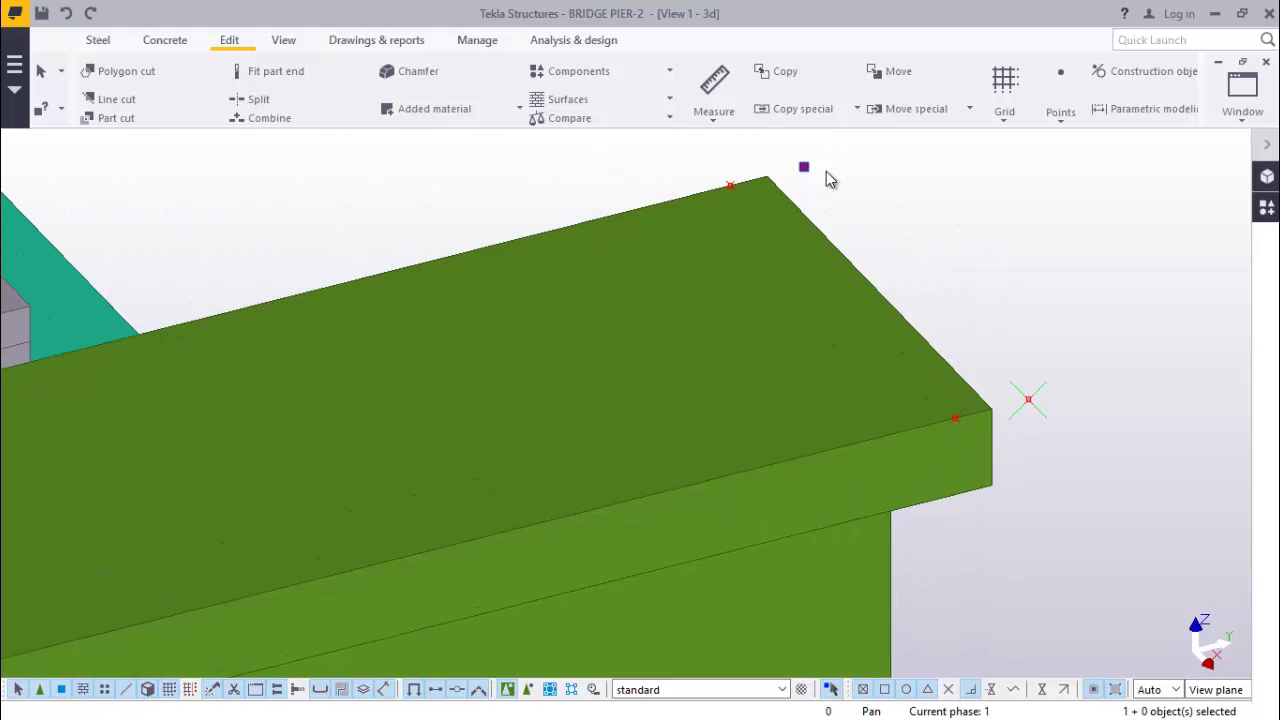
# Start a second move from the flange corner, then cancel it.
pyautogui.rightClick(1035, 399)
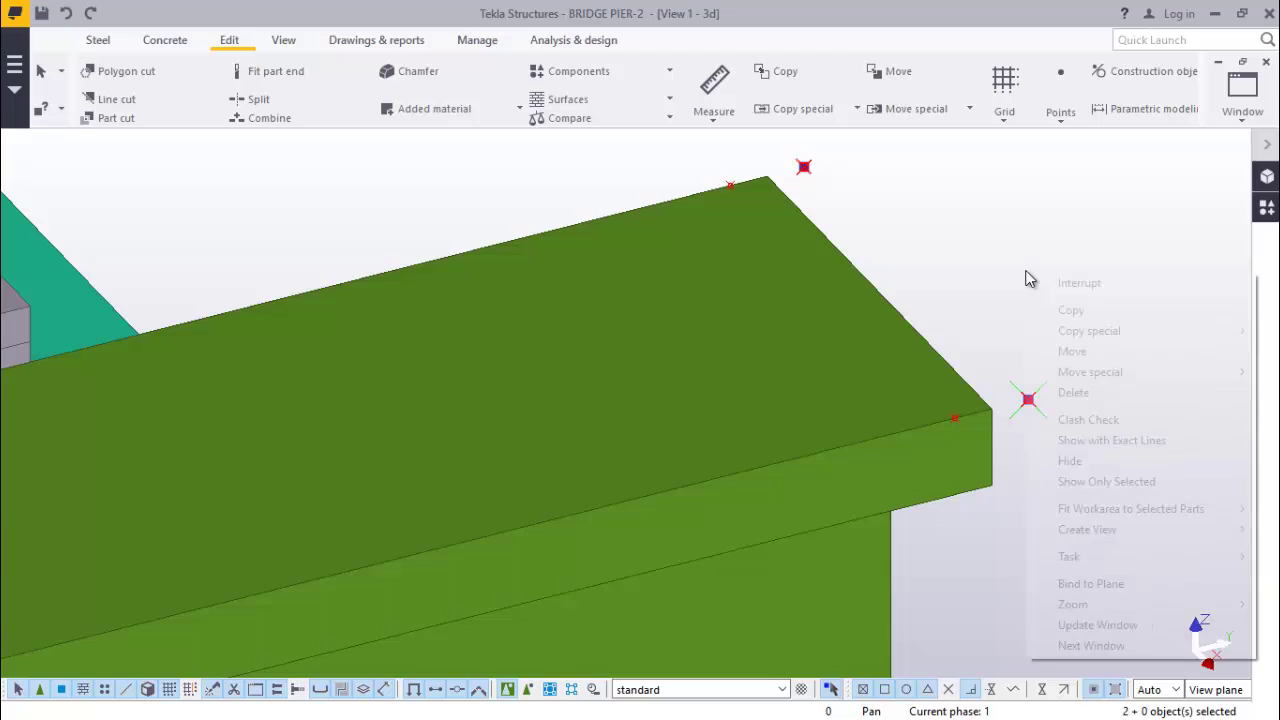
pyautogui.click(1080, 351)
pyautogui.scroll(1, 1028, 400)
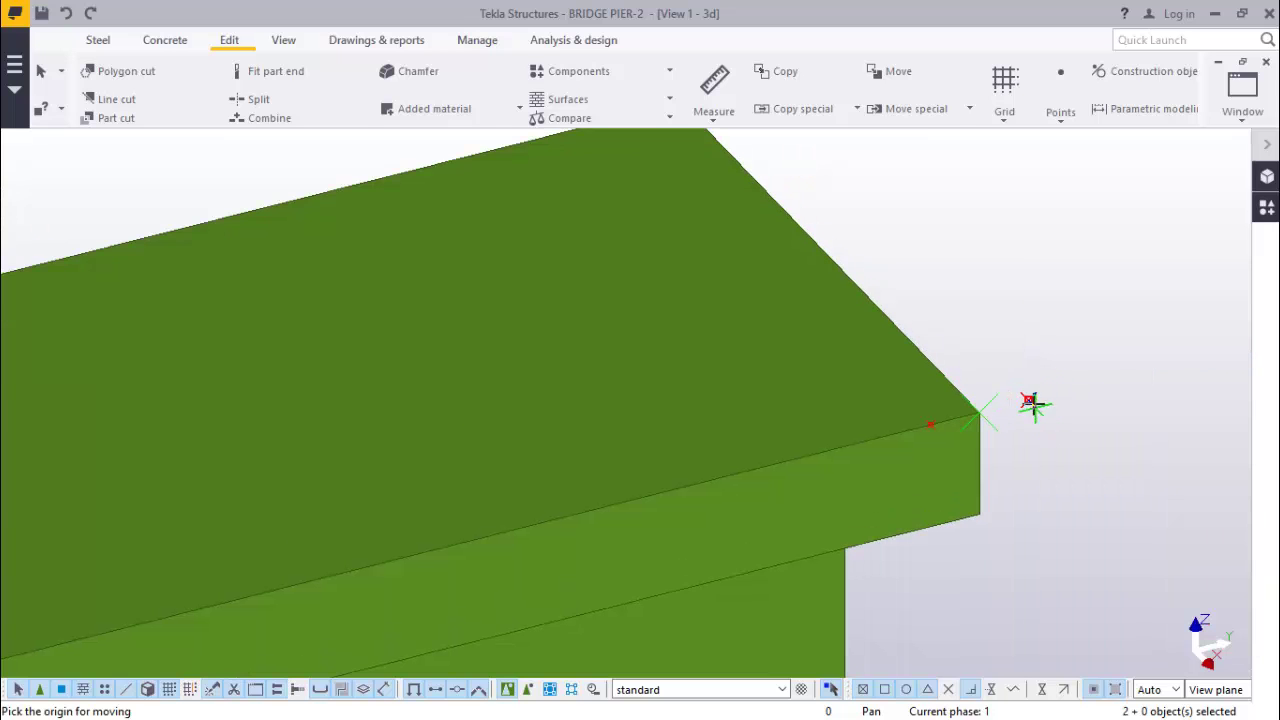
pyautogui.click(980, 412)
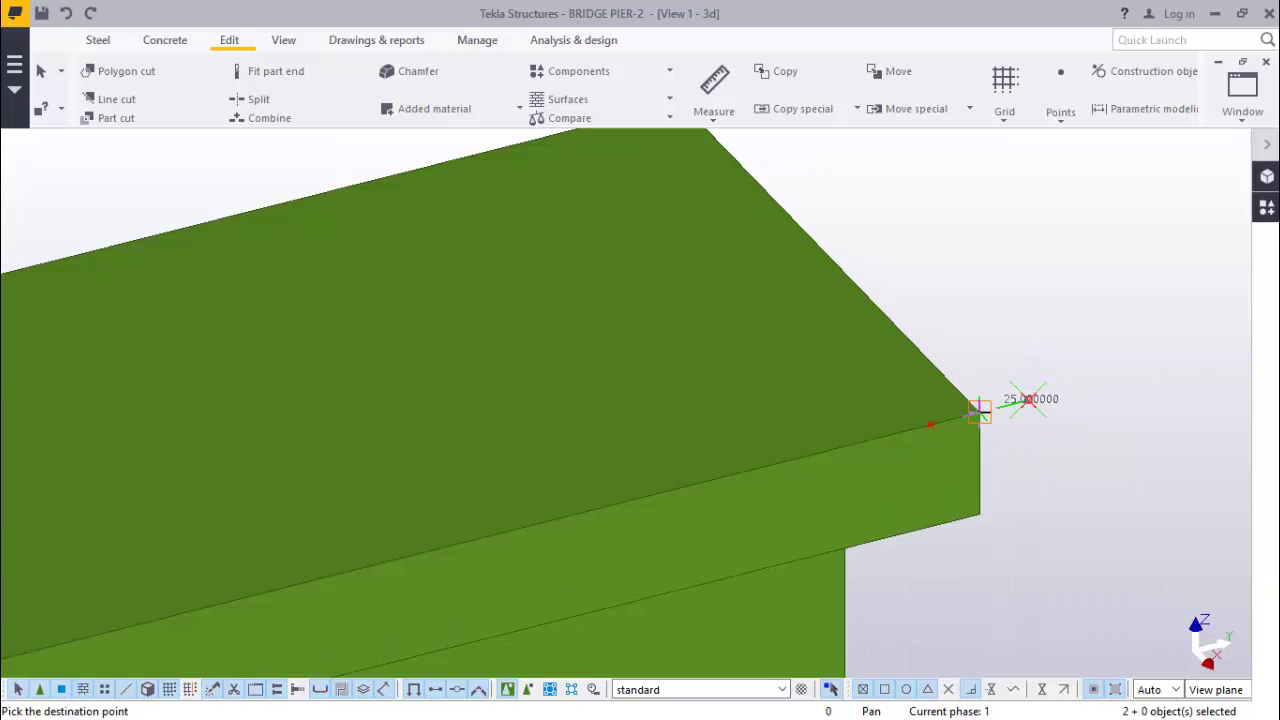
pyautogui.rightClick(999, 288)
pyautogui.click(1020, 294)
pyautogui.scroll(-3, 978, 333)
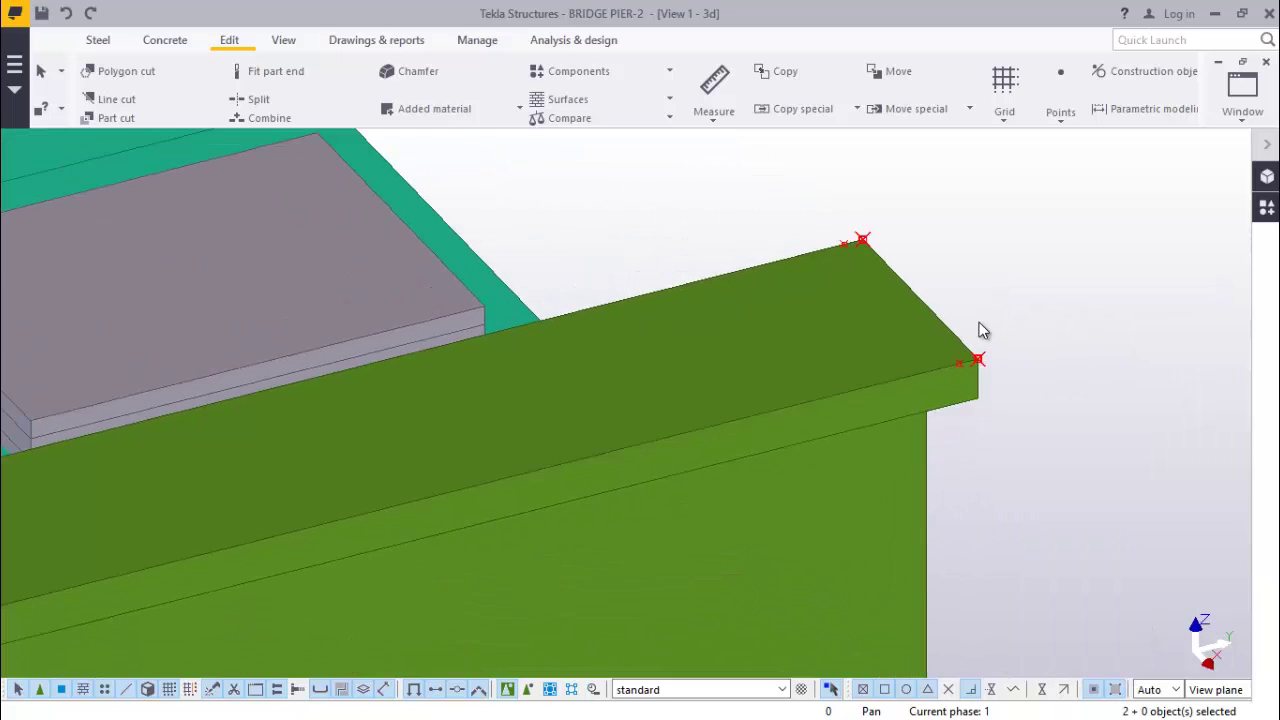
pyautogui.scroll(-6, 982, 325)
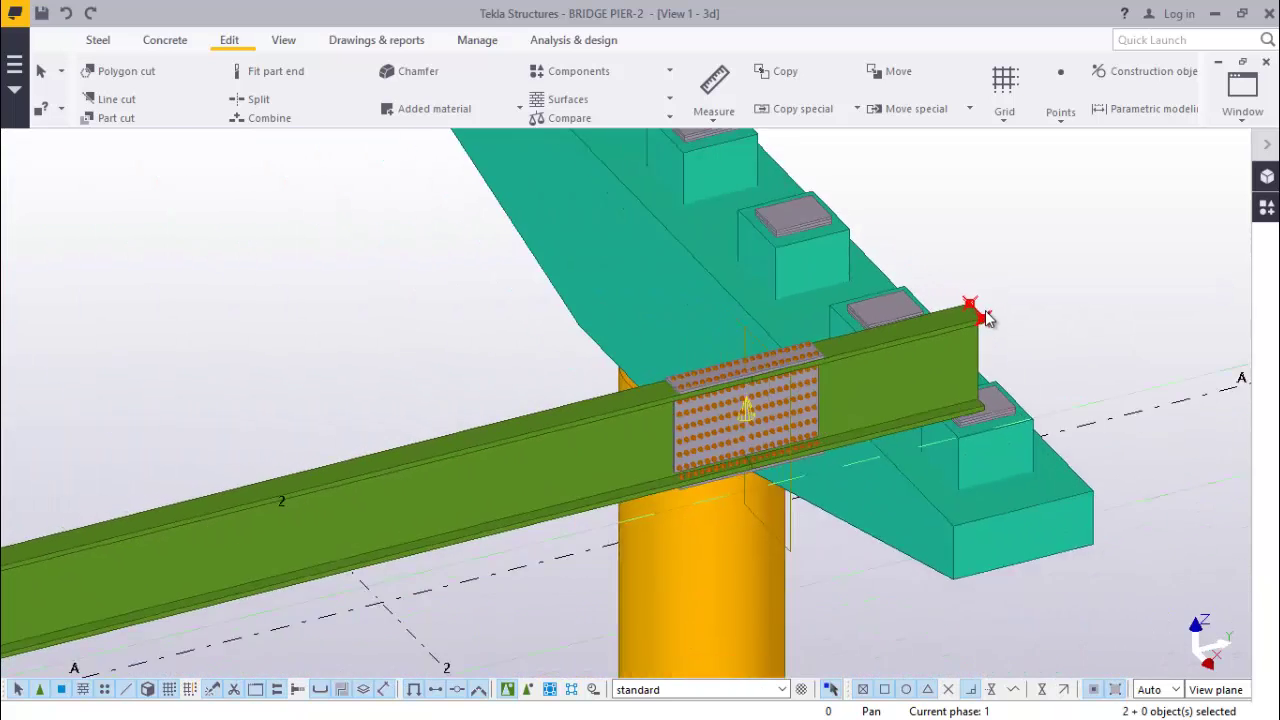
pyautogui.scroll(-6, 983, 312)
pyautogui.scroll(8, 449, 445)
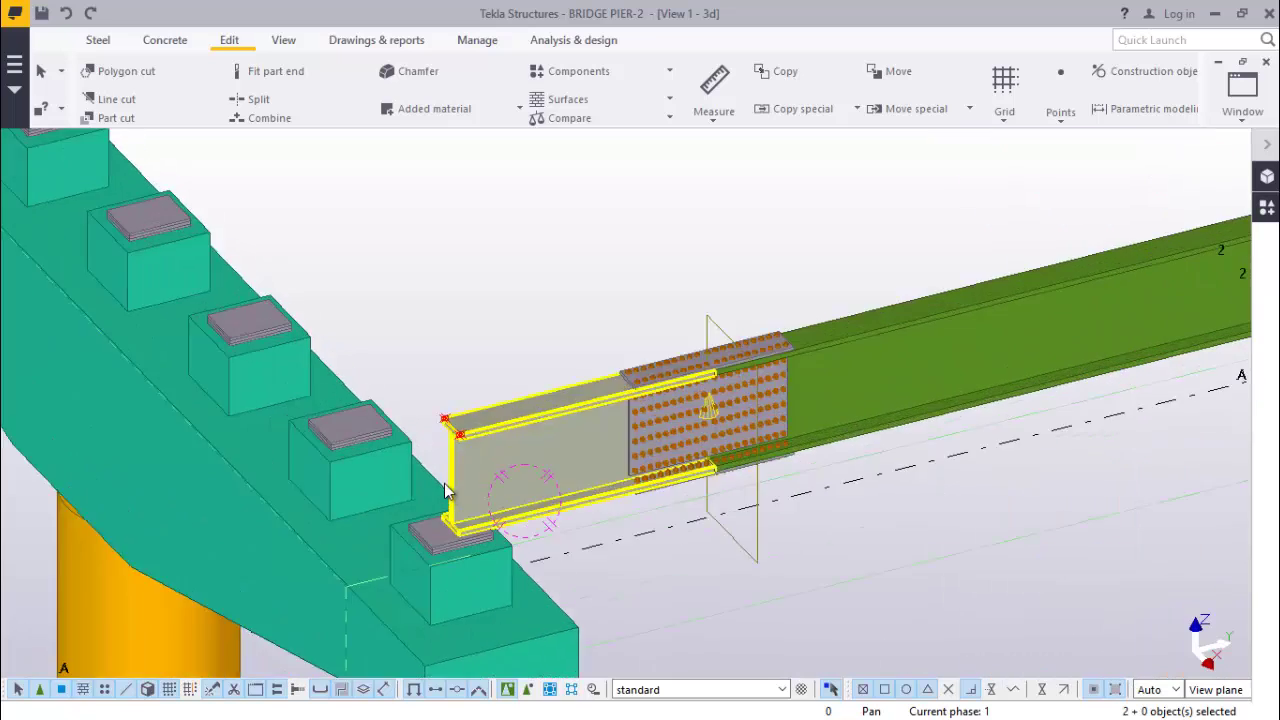
pyautogui.scroll(5, 447, 490)
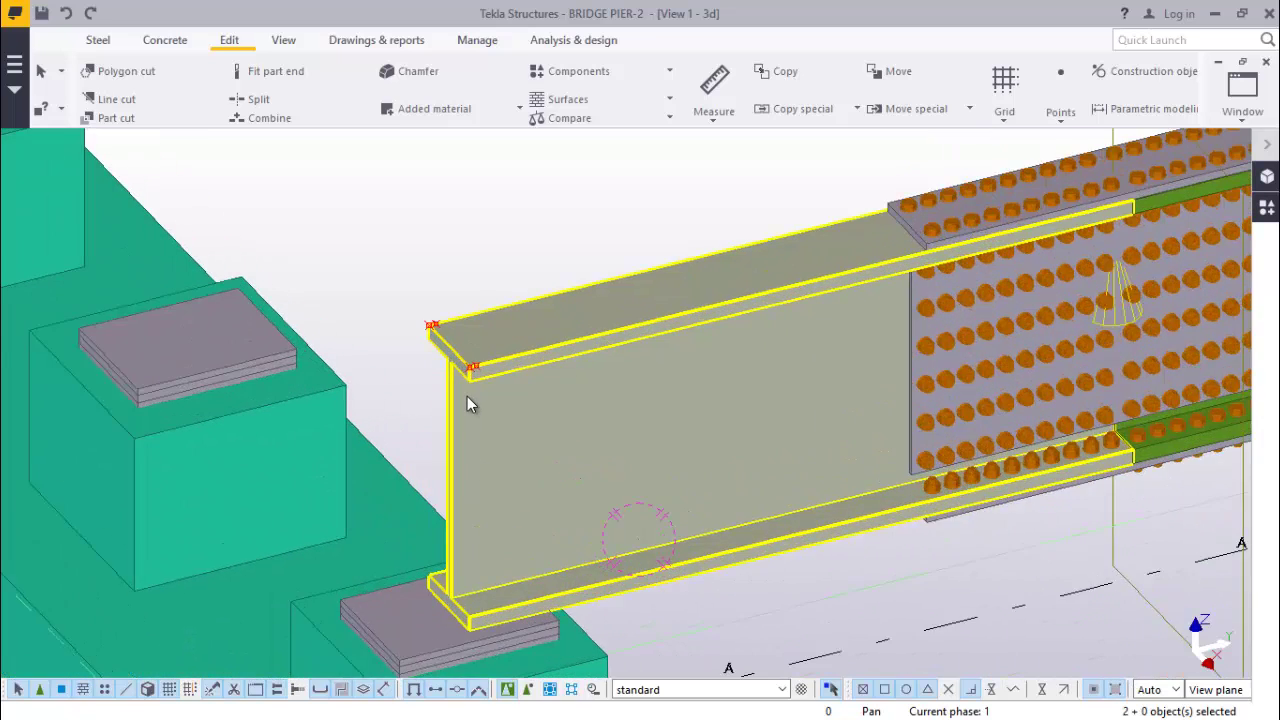
# Line-cut the first girder end along a line across its flange corners.
pyautogui.scroll(2, 467, 403)
pyautogui.scroll(4, 461, 317)
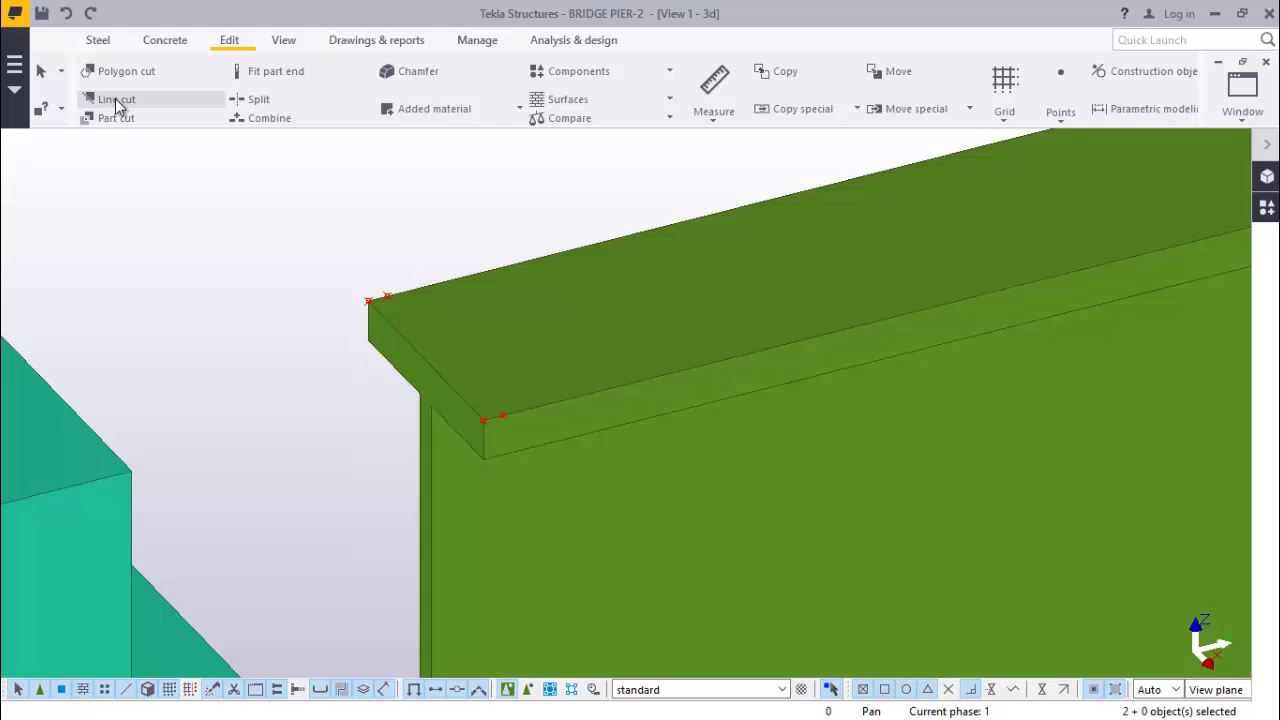
pyautogui.click(116, 100)
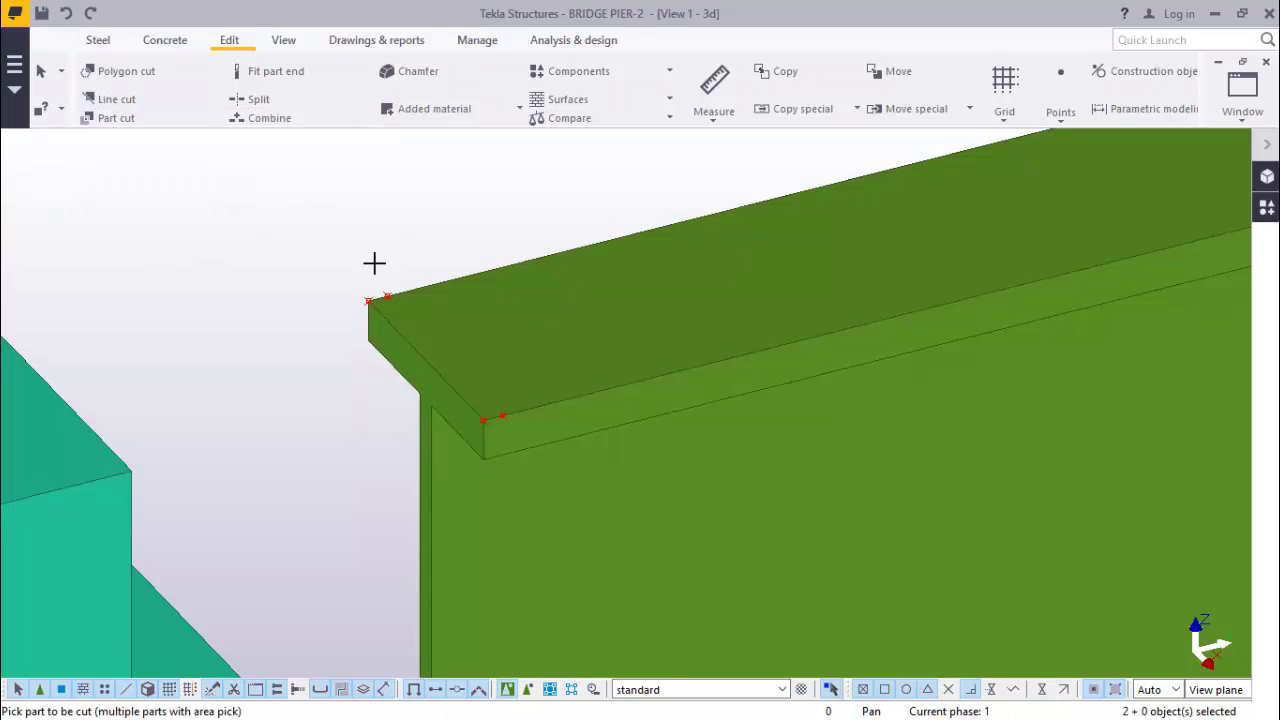
pyautogui.scroll(2, 392, 303)
pyautogui.click(384, 297)
pyautogui.scroll(2, 391, 291)
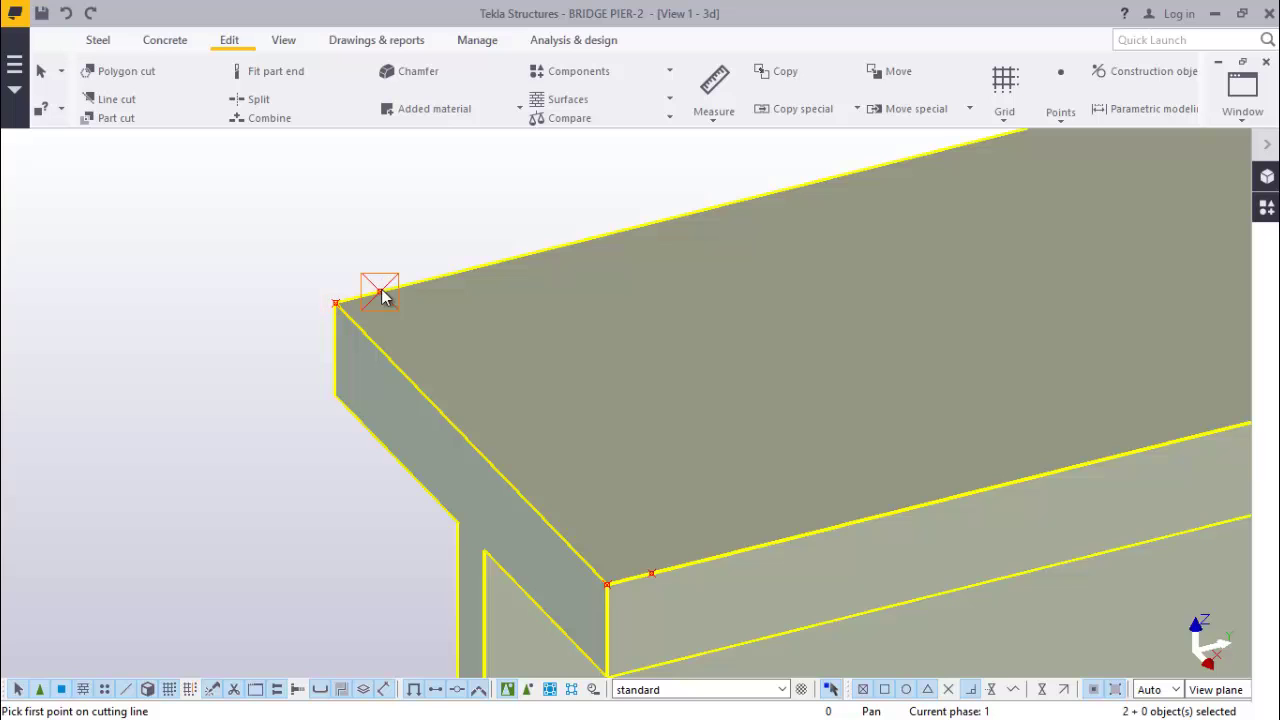
pyautogui.click(382, 289)
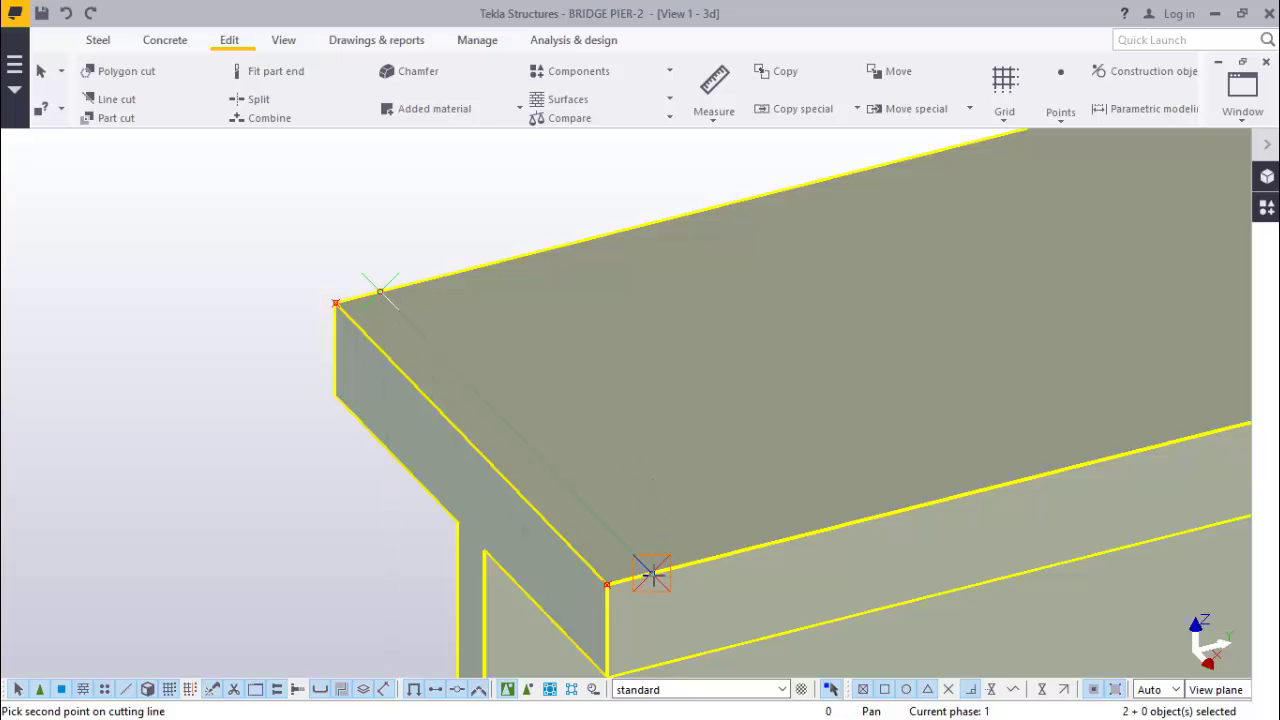
pyautogui.click(651, 573)
pyautogui.click(480, 441)
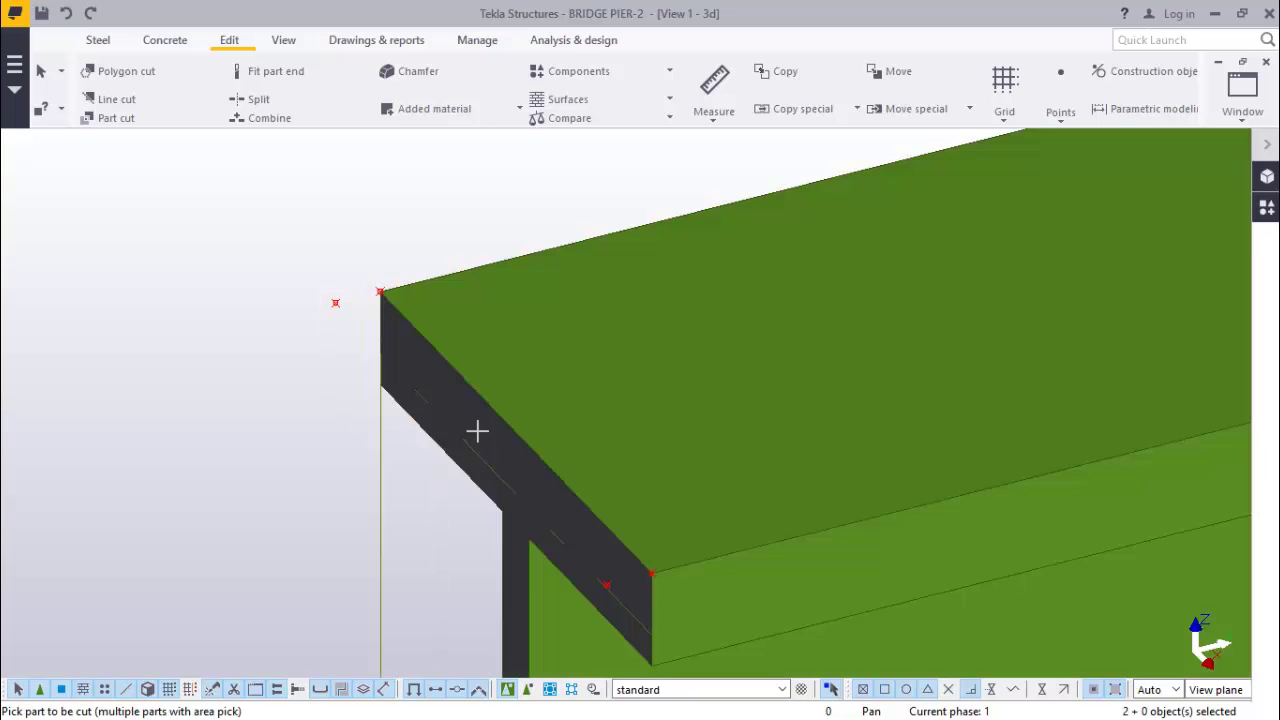
pyautogui.scroll(-3, 414, 414)
pyautogui.scroll(-10, 338, 463)
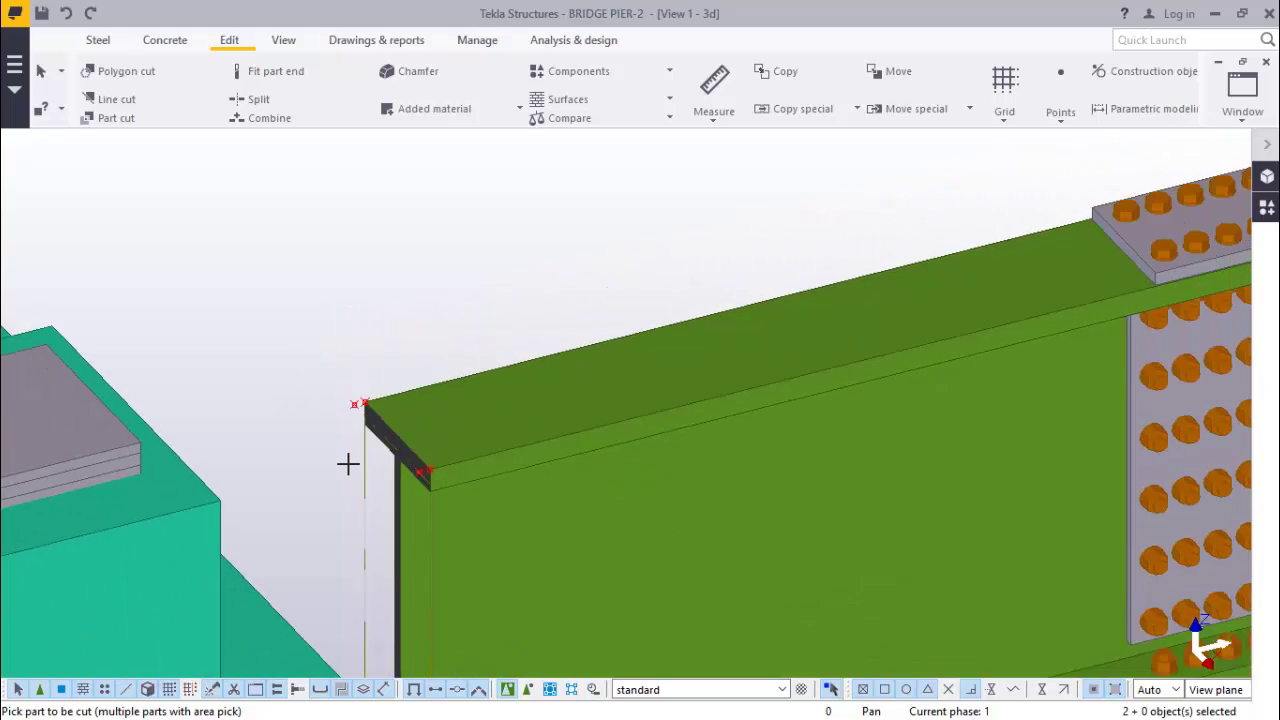
pyautogui.scroll(-2, 332, 465)
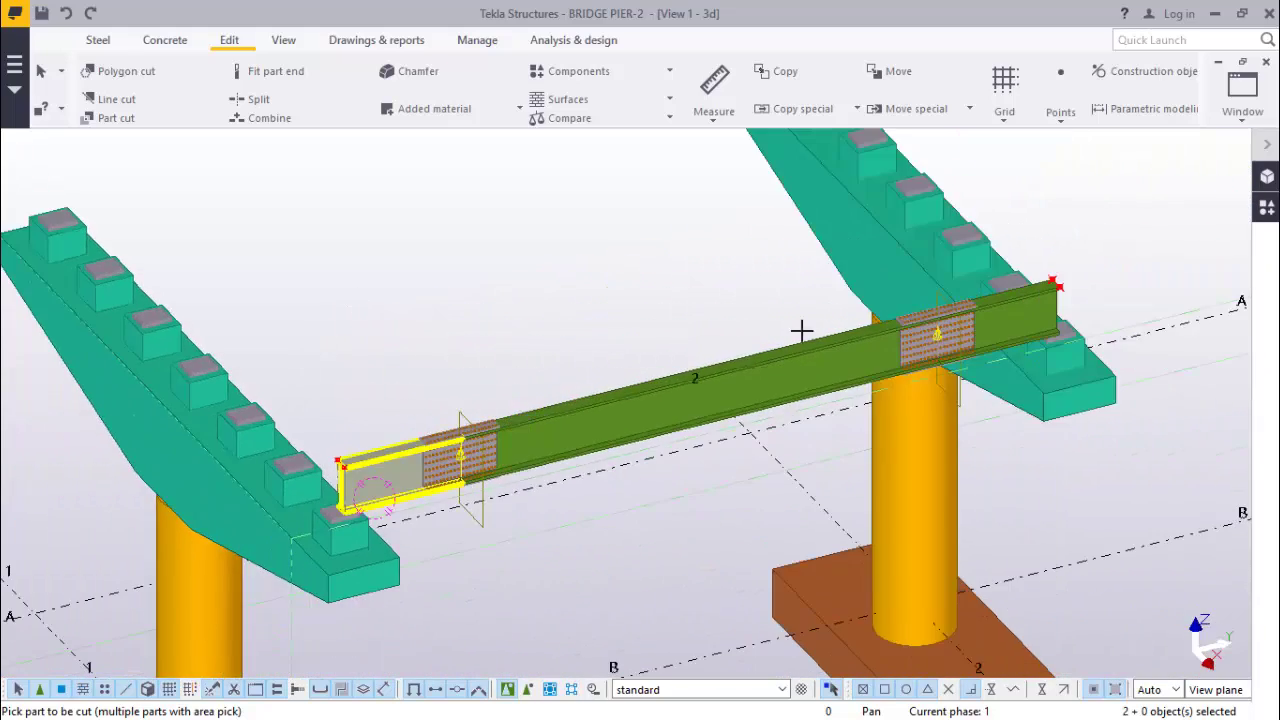
pyautogui.scroll(8, 1057, 277)
pyautogui.scroll(5, 1057, 279)
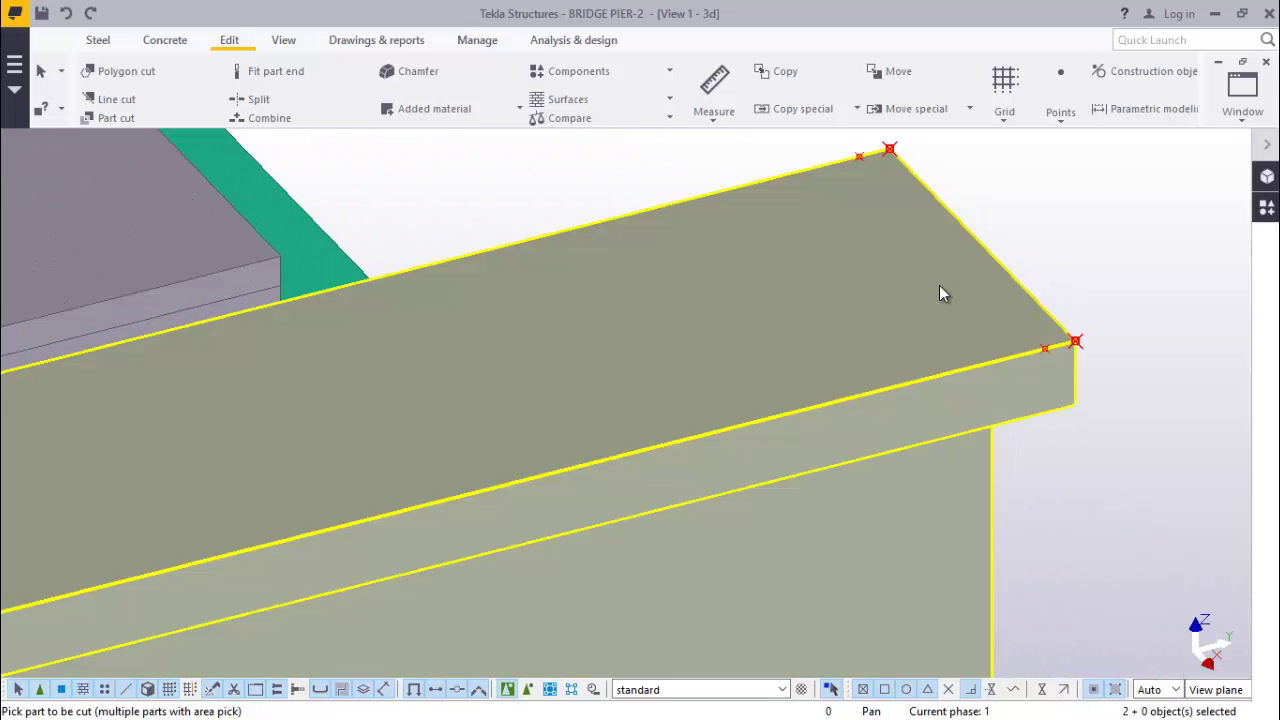
# Line-cut the girder's other end across its flange corners and stop cutting.
pyautogui.click(938, 285)
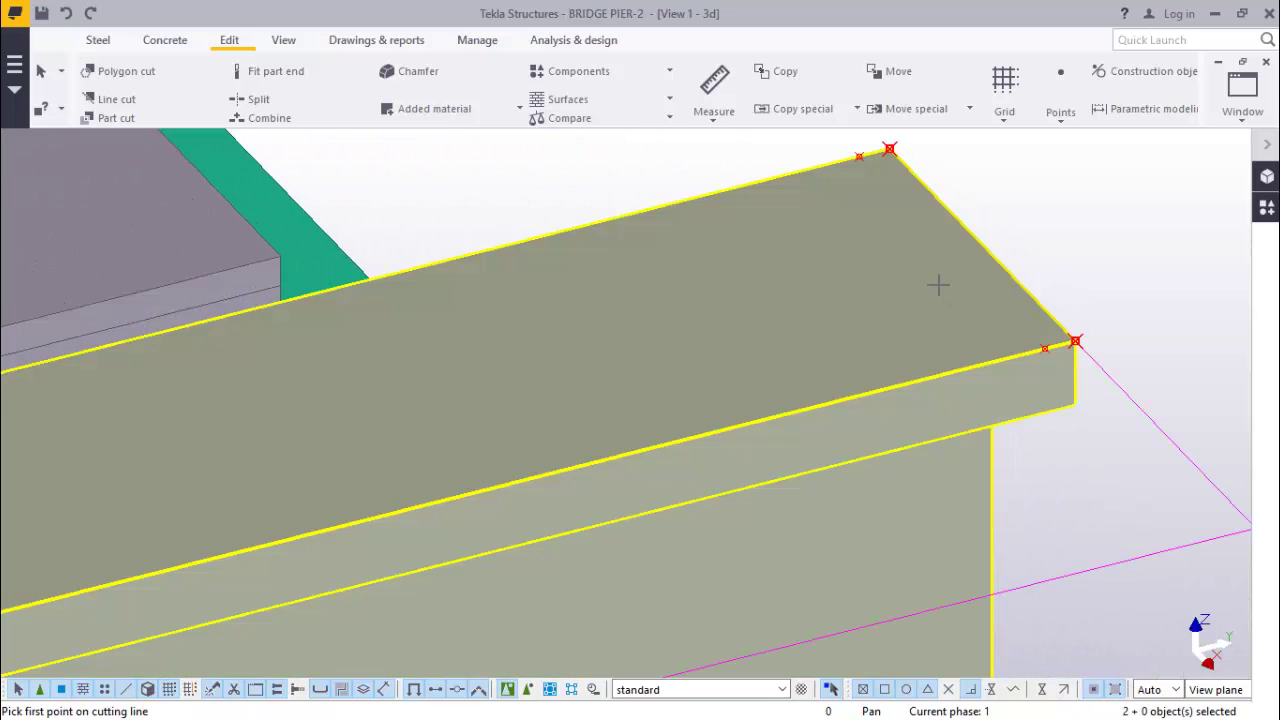
pyautogui.click(1045, 348)
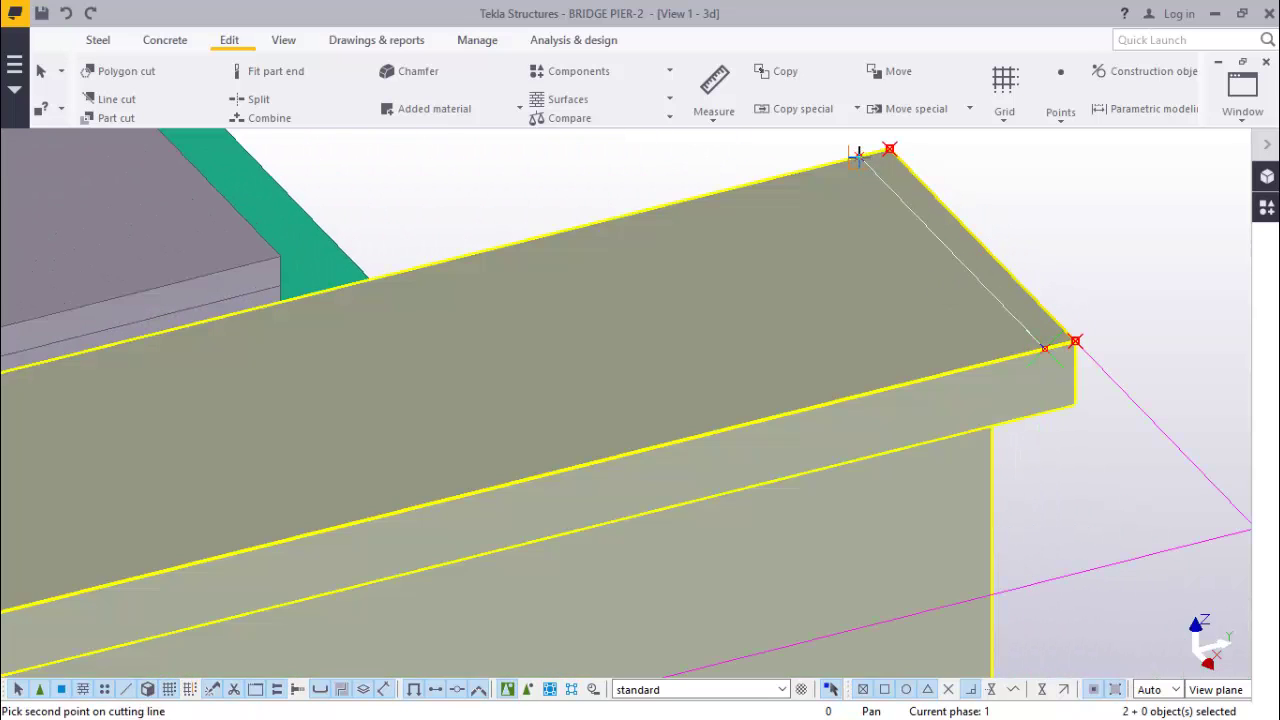
pyautogui.click(860, 155)
pyautogui.click(967, 232)
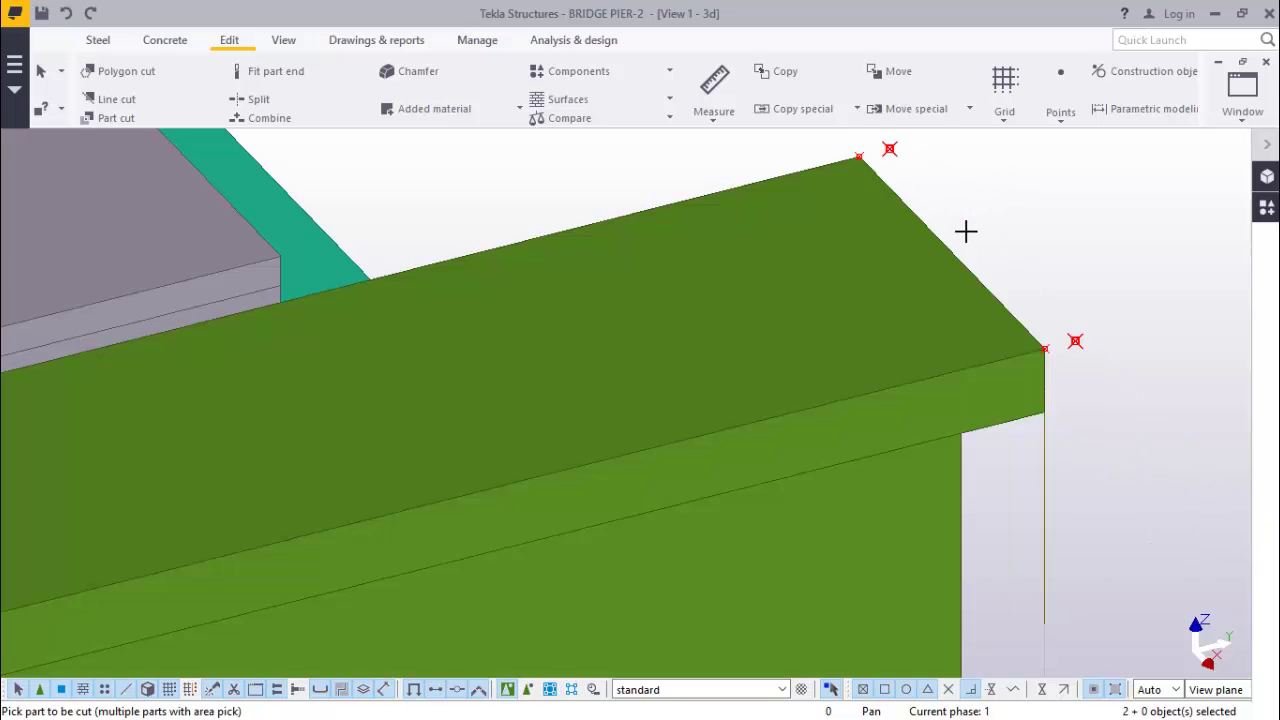
pyautogui.rightClick(1026, 194)
pyautogui.click(1060, 206)
# Redraw the 3D view to show the trimmed girder.
pyautogui.scroll(-1, 980, 275)
pyautogui.rightClick(1026, 207)
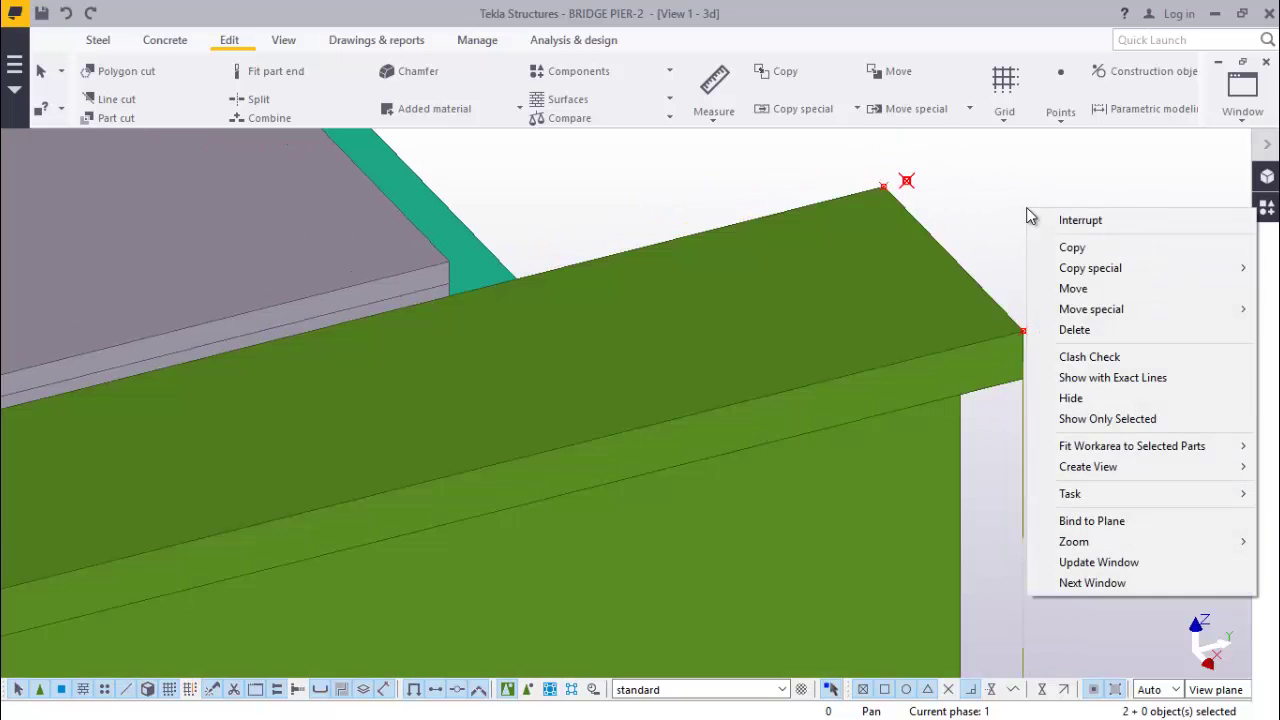
pyautogui.click(980, 220)
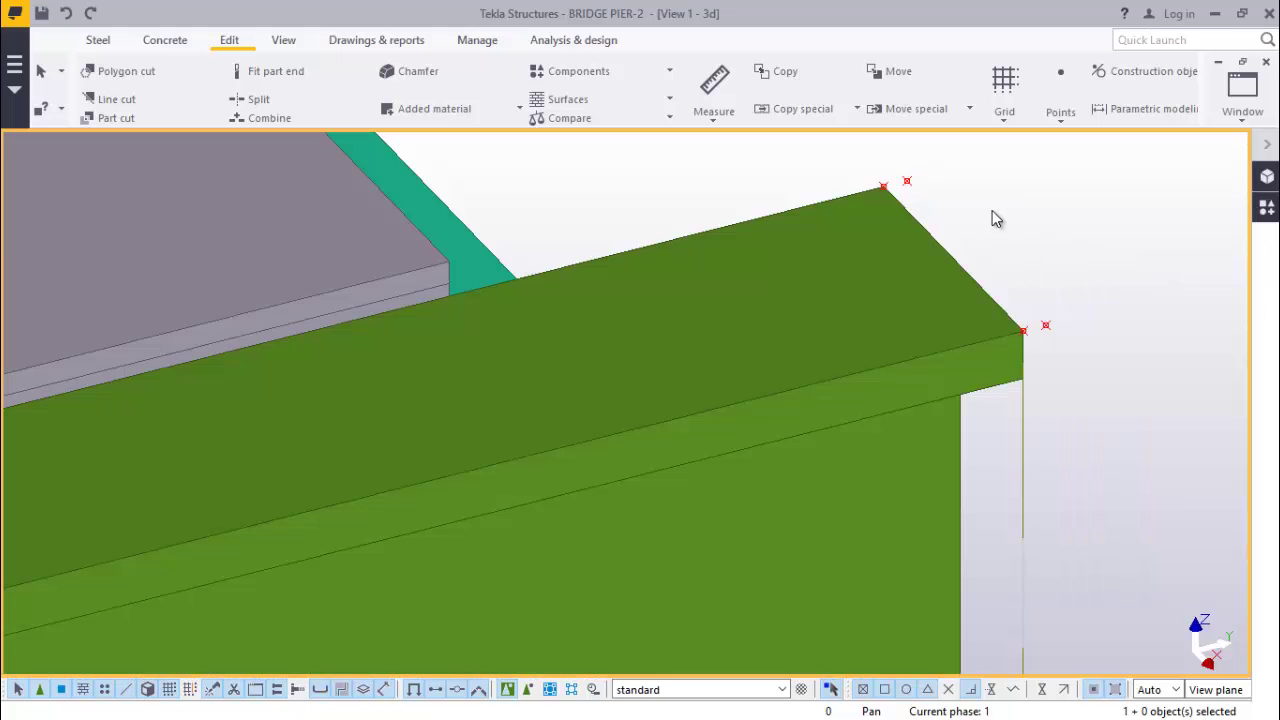
pyautogui.rightClick(1058, 210)
pyautogui.click(1092, 305)
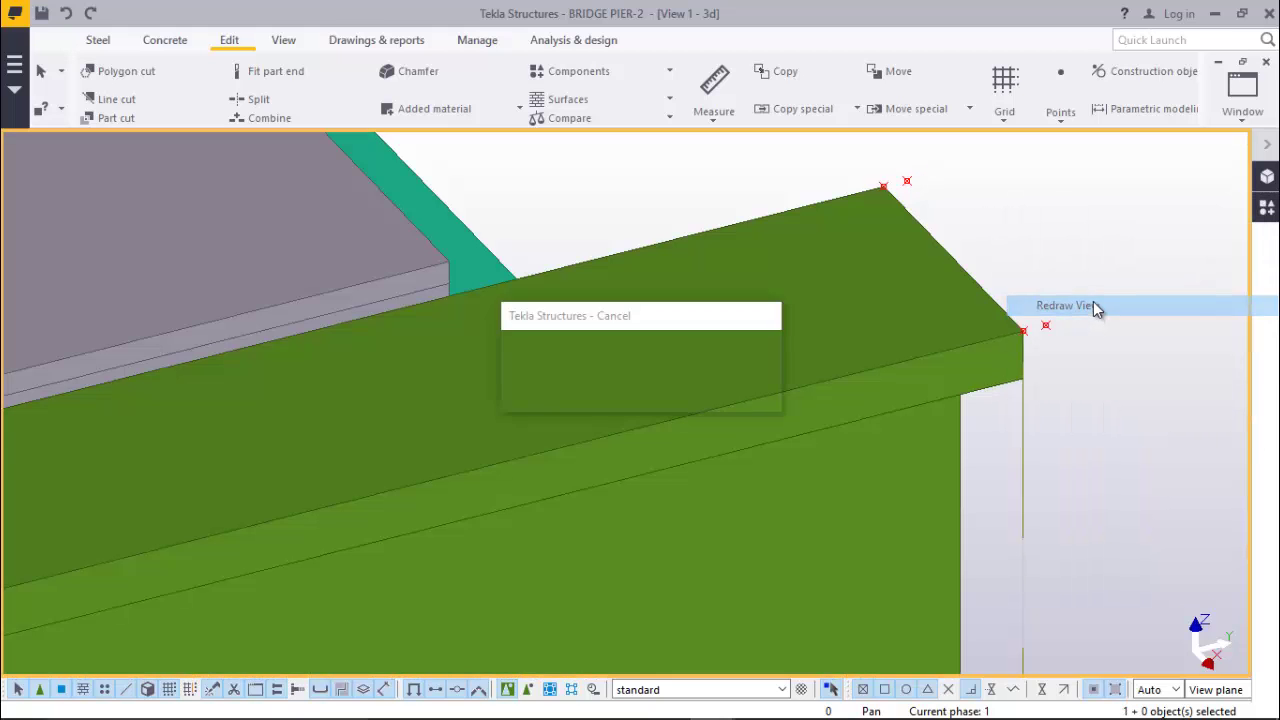
pyautogui.scroll(-2, 1050, 287)
# Select the girder's left end piece, the long green girder and its right end piece.
pyautogui.scroll(-5, 1040, 280)
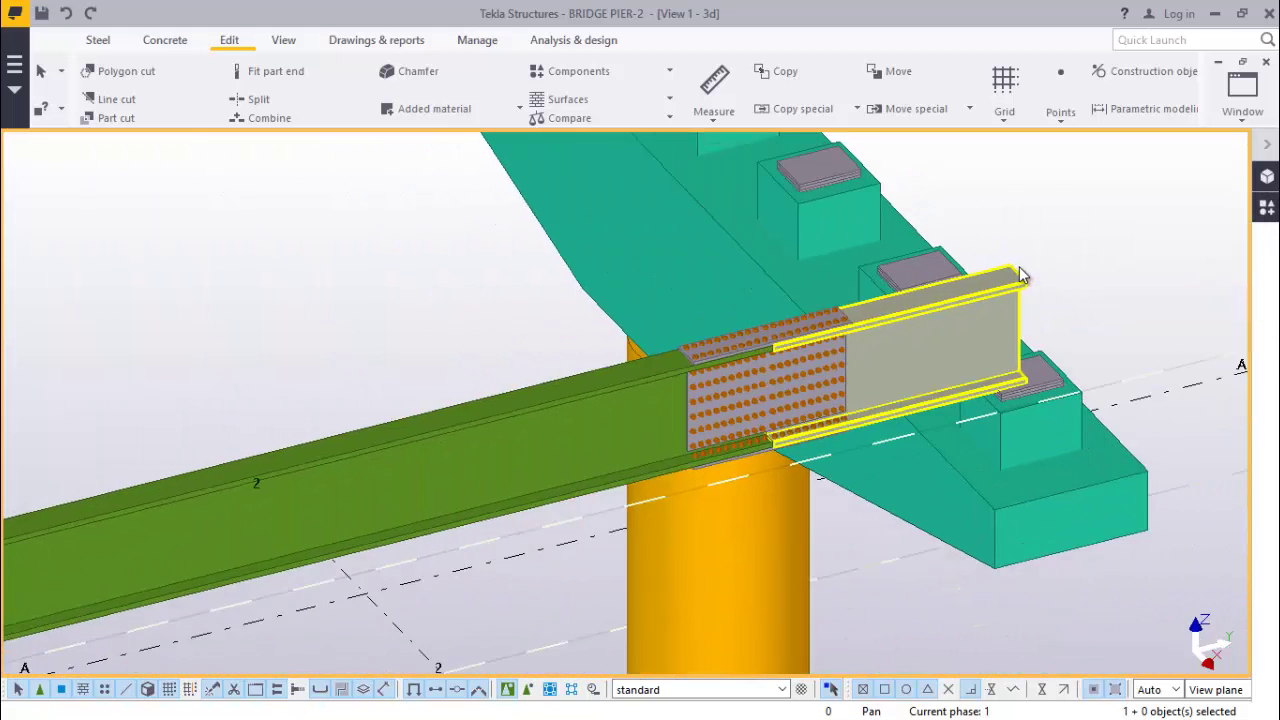
pyautogui.scroll(-3, 990, 290)
pyautogui.scroll(6, 460, 440)
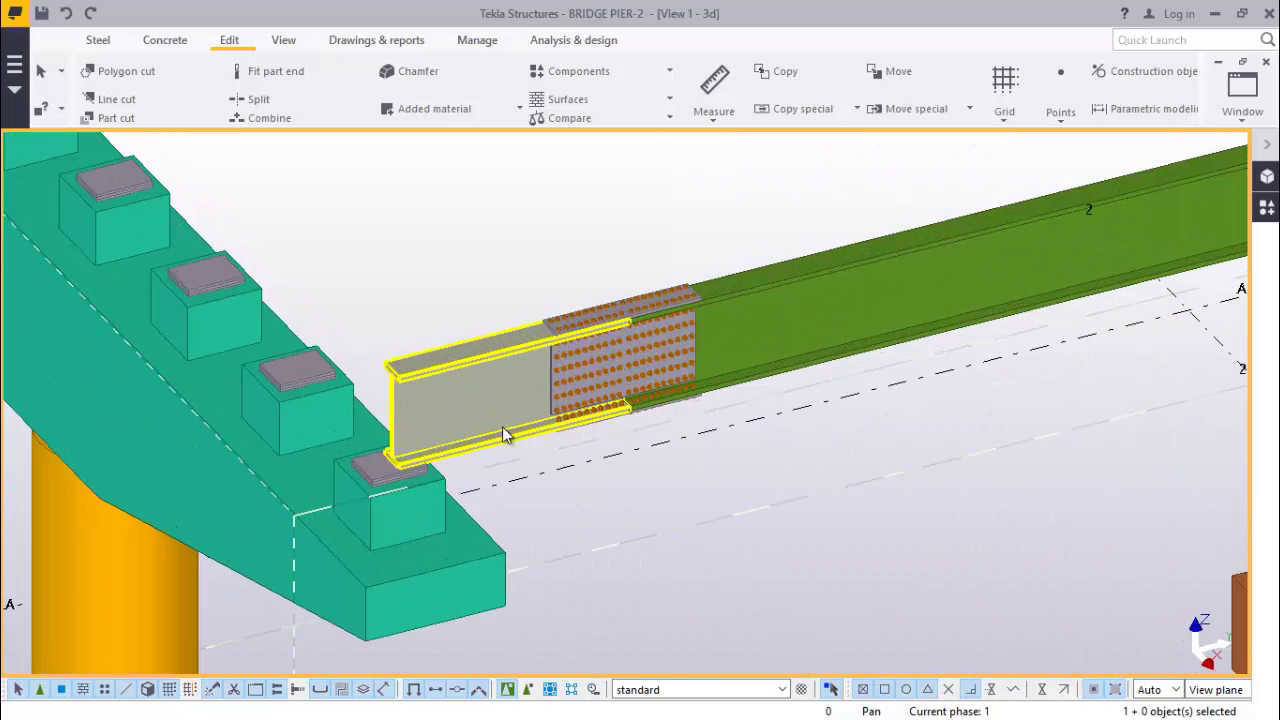
pyautogui.scroll(-5, 395, 404)
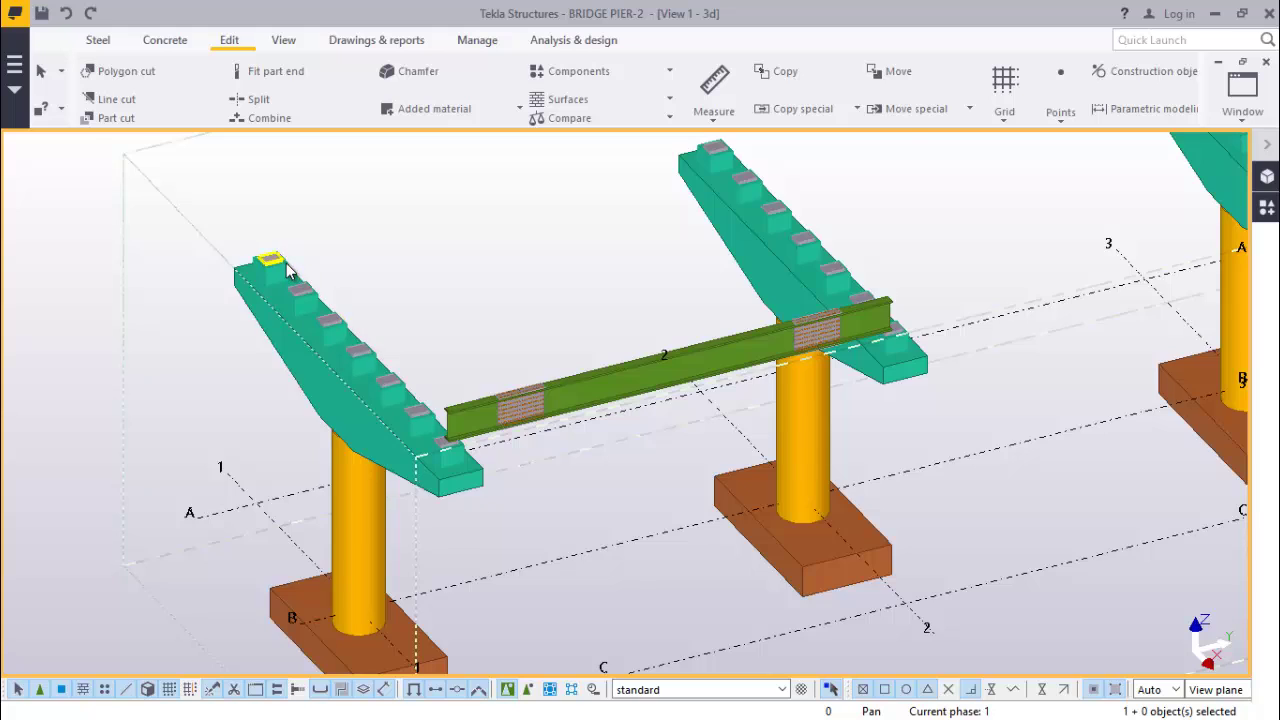
pyautogui.scroll(1, 581, 434)
pyautogui.scroll(3, 545, 465)
pyautogui.click(553, 477)
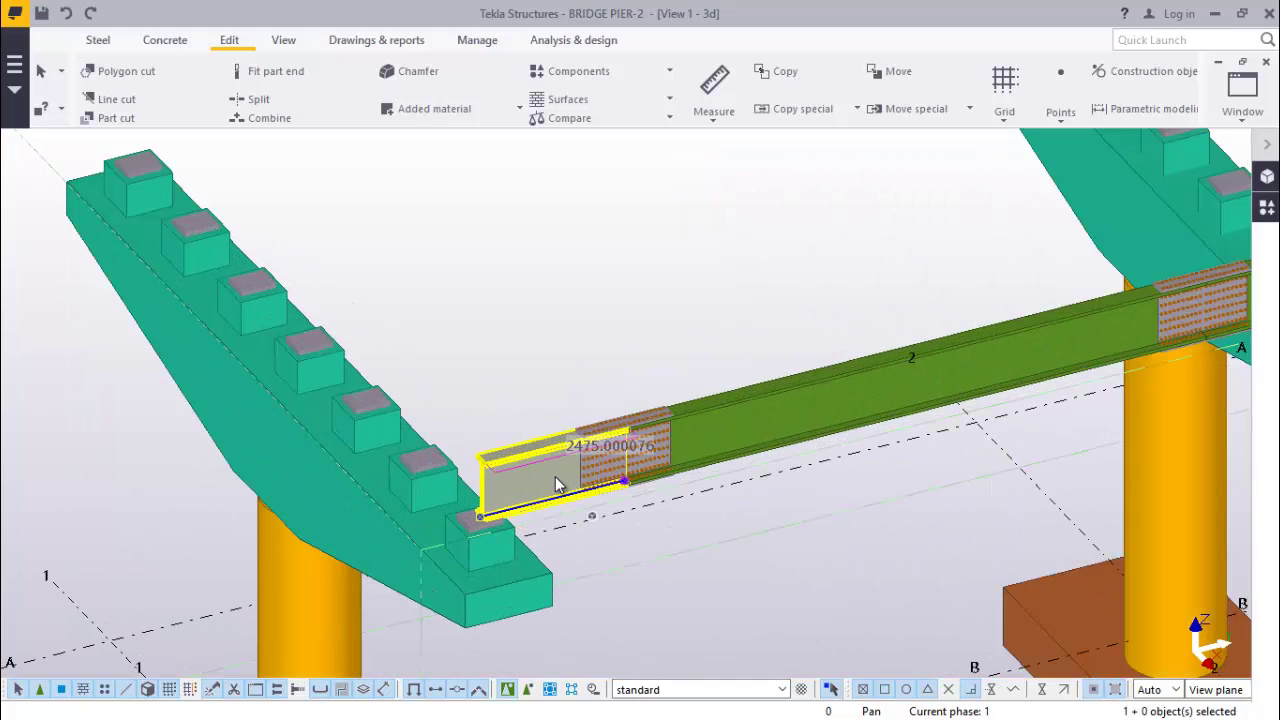
pyautogui.keyDown('ctrl'); pyautogui.click(764, 460); pyautogui.keyUp('ctrl')
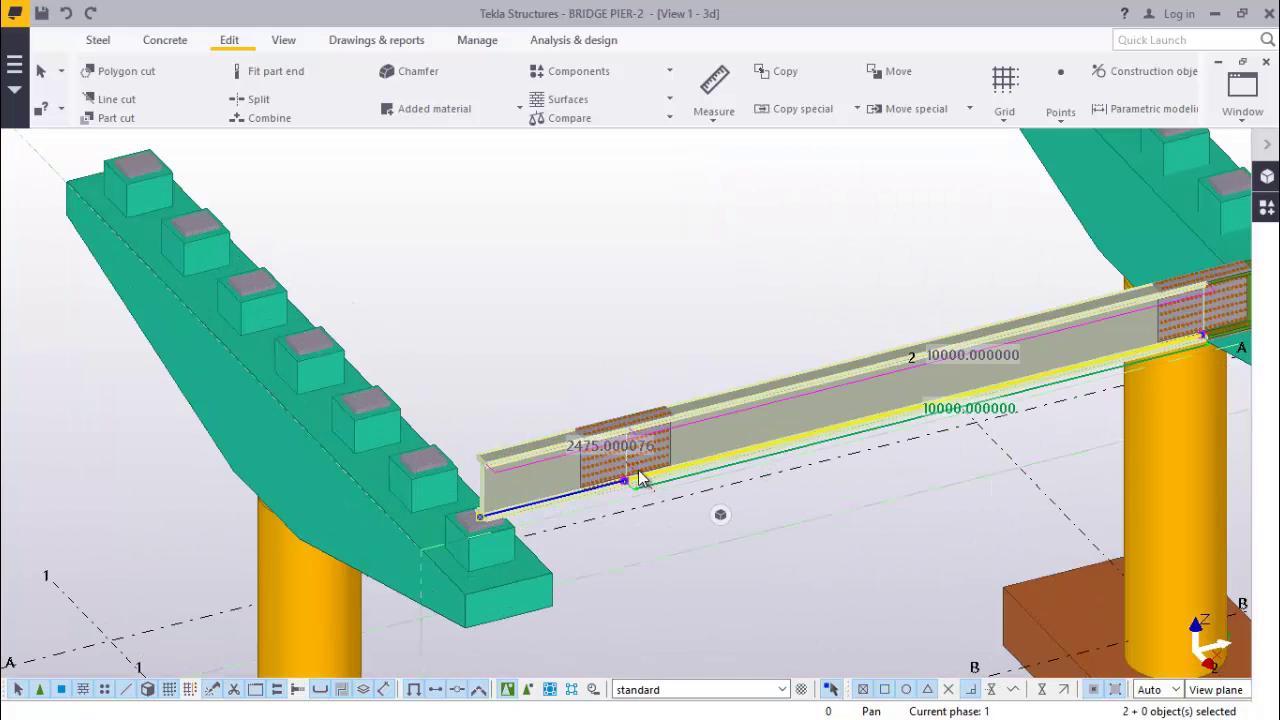
pyautogui.scroll(-3, 558, 483)
pyautogui.scroll(4, 993, 415)
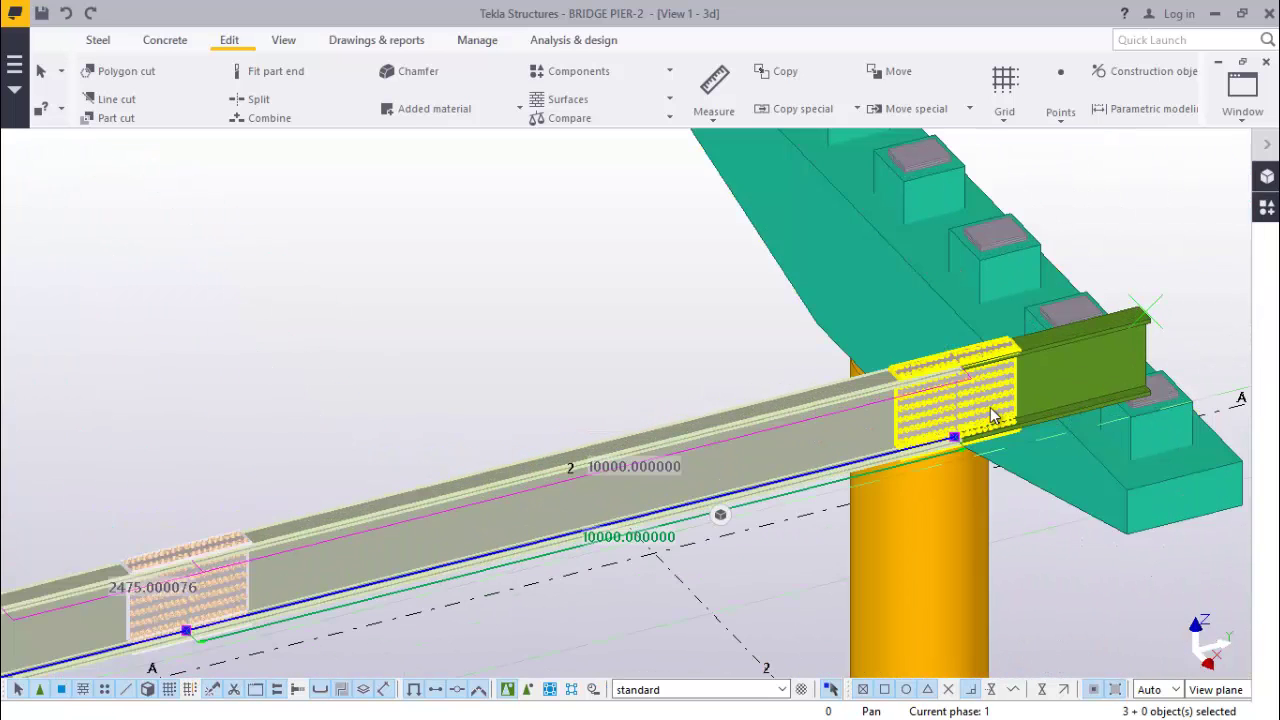
pyautogui.keyDown('ctrl'); pyautogui.click(1083, 366); pyautogui.keyUp('ctrl')
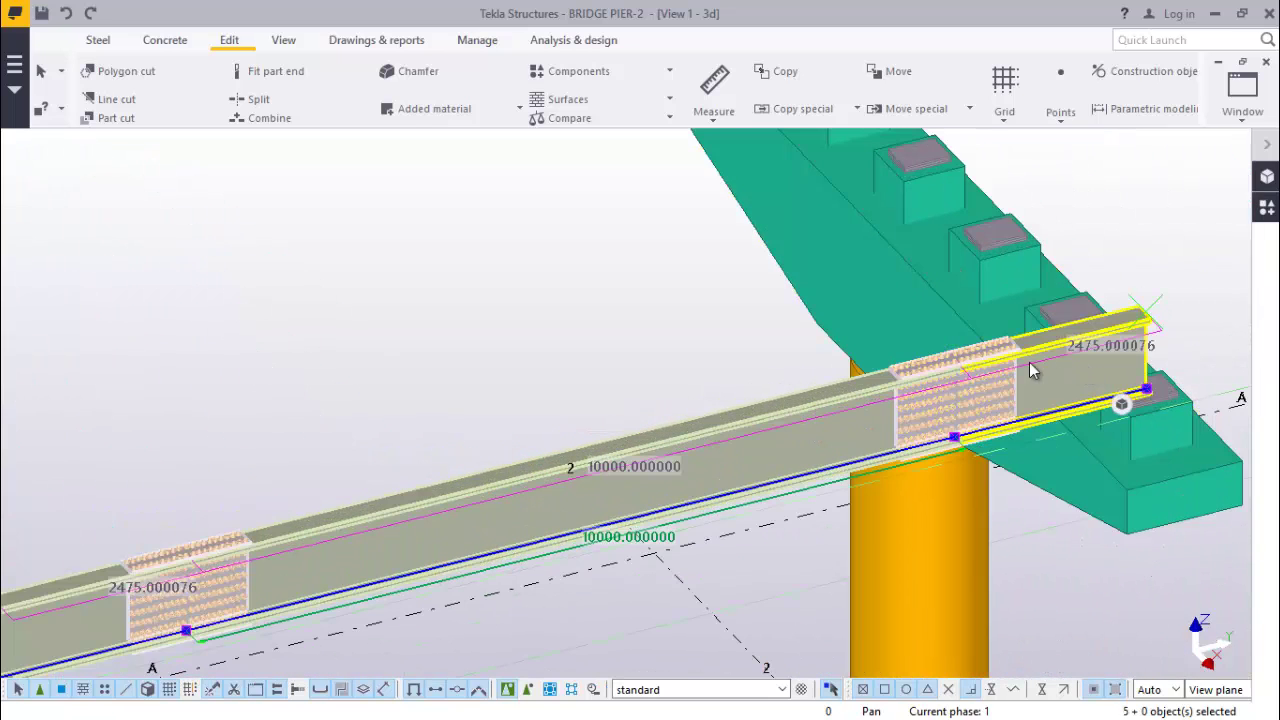
# Copy the girder assembly from the bearing plate onto the next pedestals along the pier.
pyautogui.rightClick(562, 206)
pyautogui.click(606, 244)
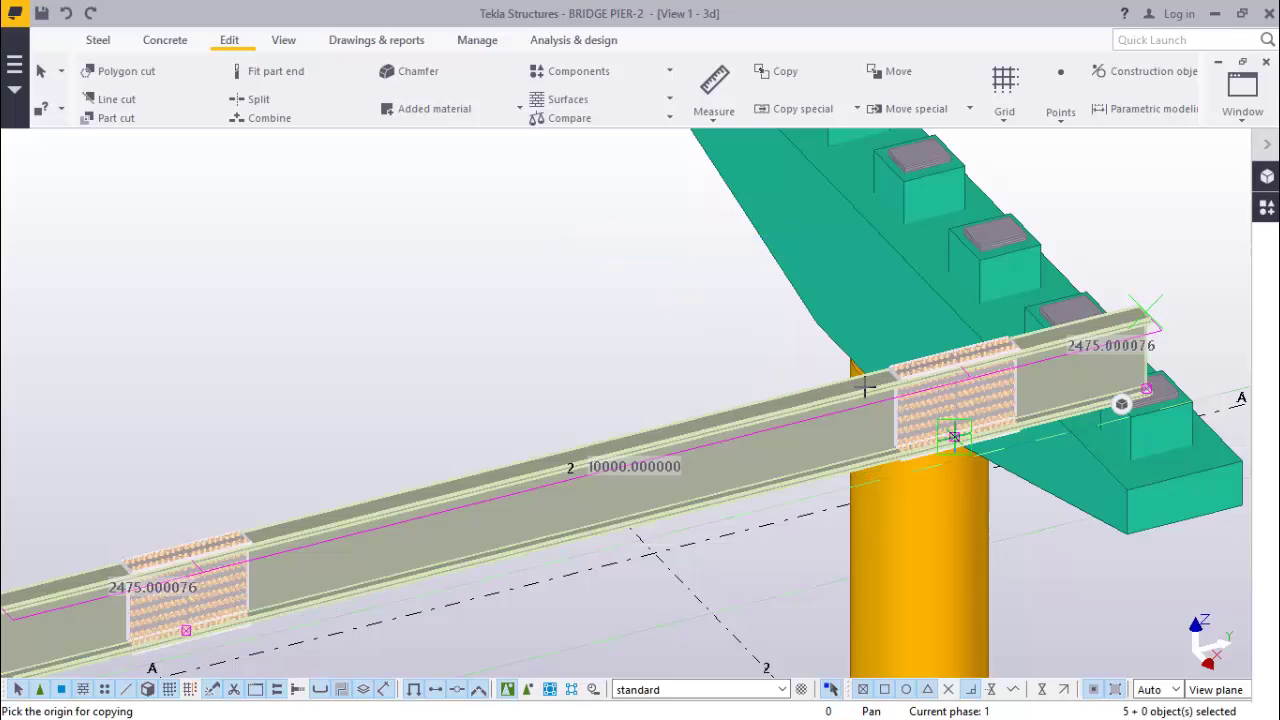
pyautogui.scroll(-2, 885, 372)
pyautogui.scroll(-3, 885, 372)
pyautogui.scroll(6, 500, 510)
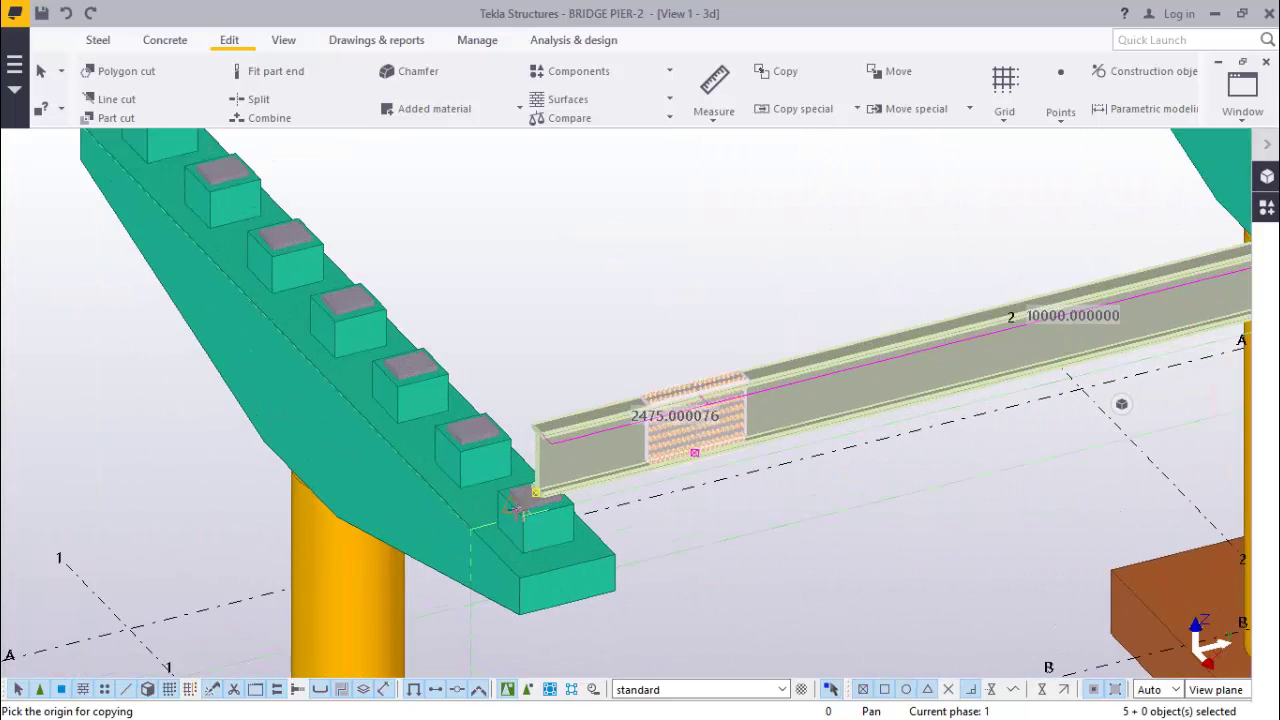
pyautogui.scroll(5, 527, 512)
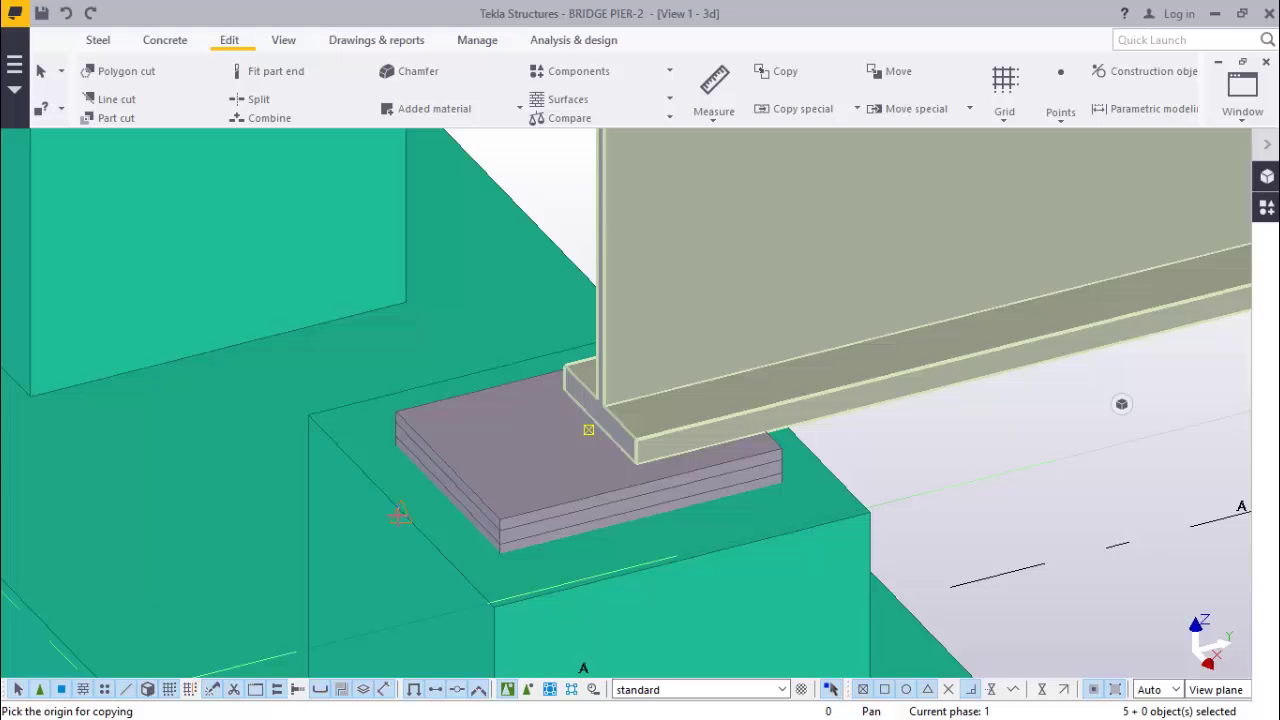
pyautogui.click(400, 515)
pyautogui.scroll(-5, 463, 351)
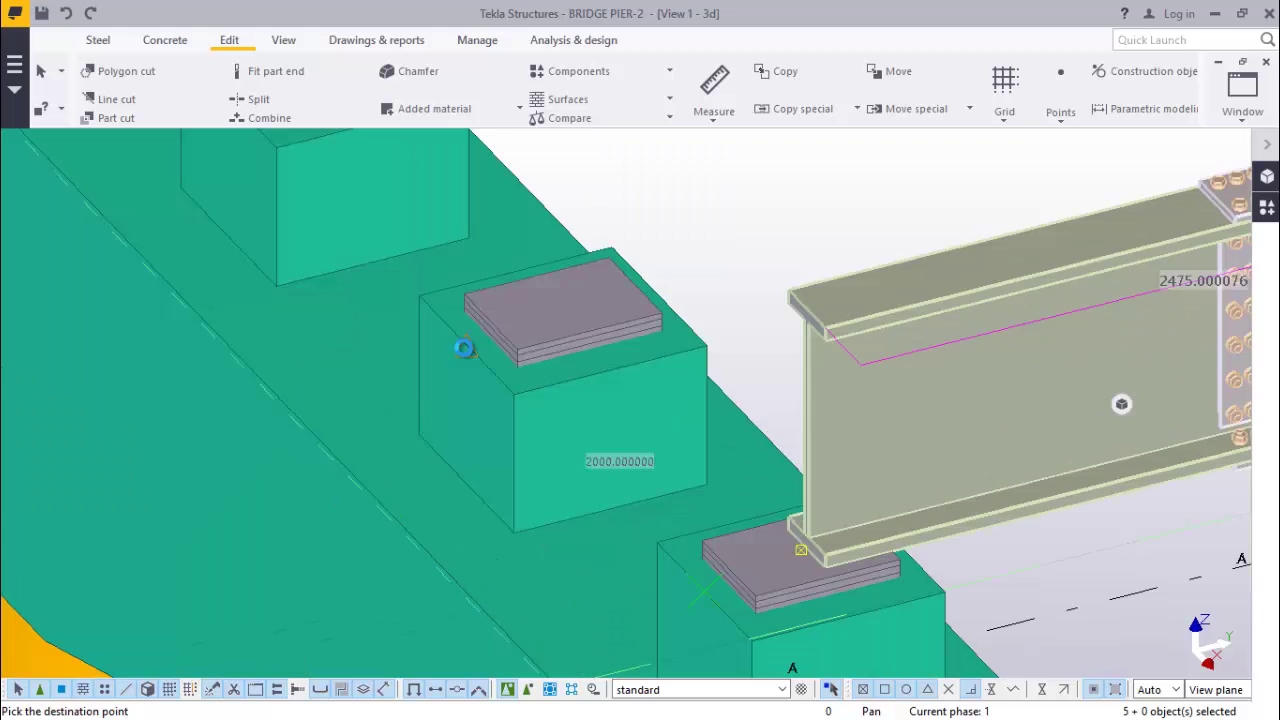
pyautogui.scroll(3, 466, 357)
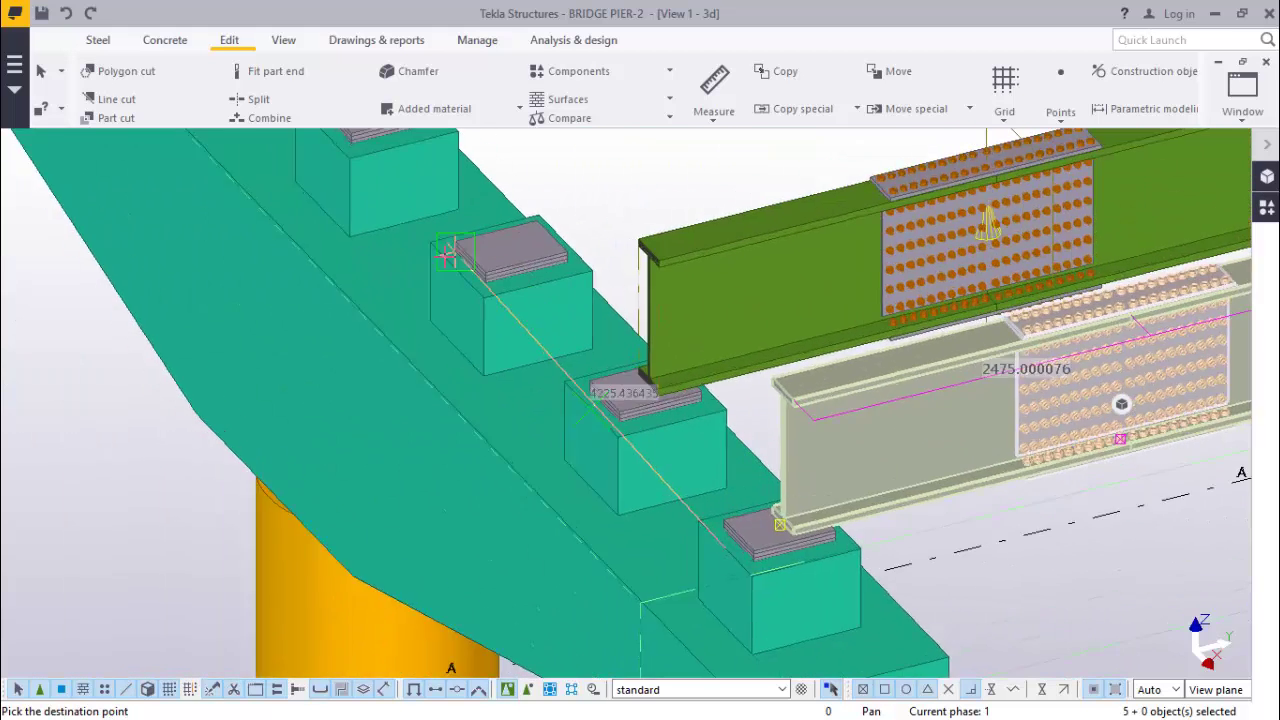
pyautogui.scroll(5, 434, 274)
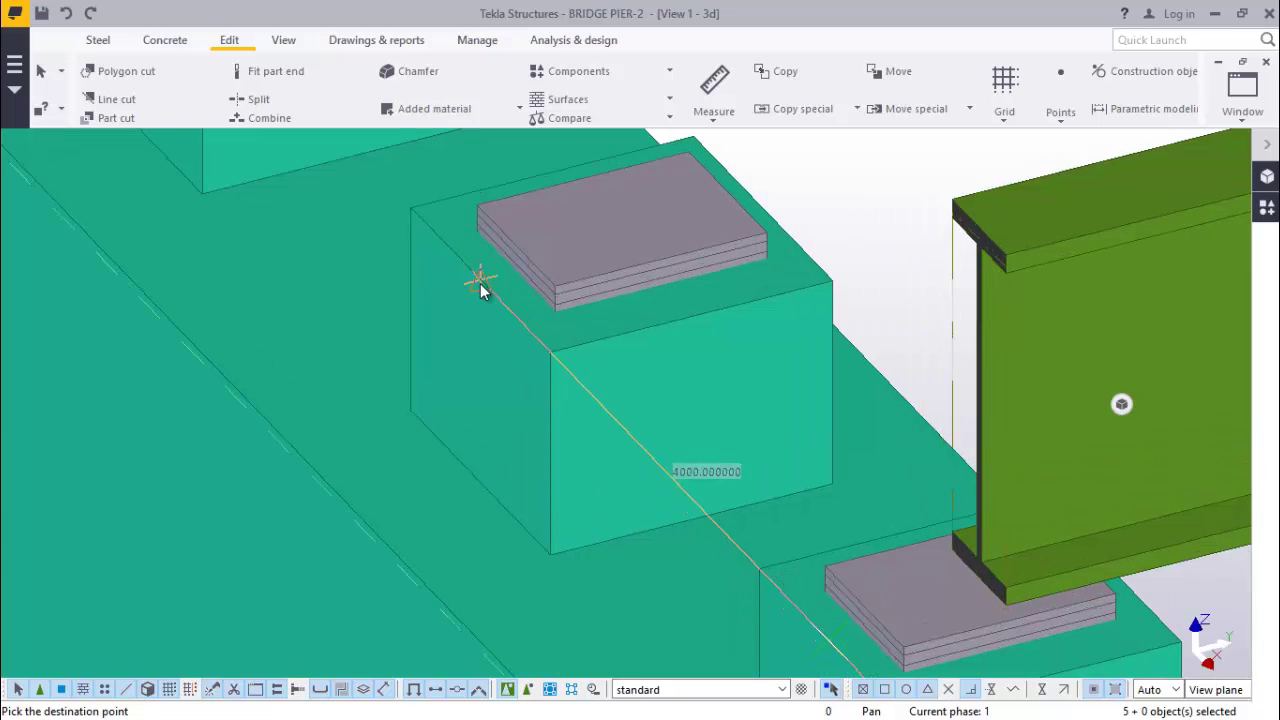
pyautogui.scroll(-8, 492, 288)
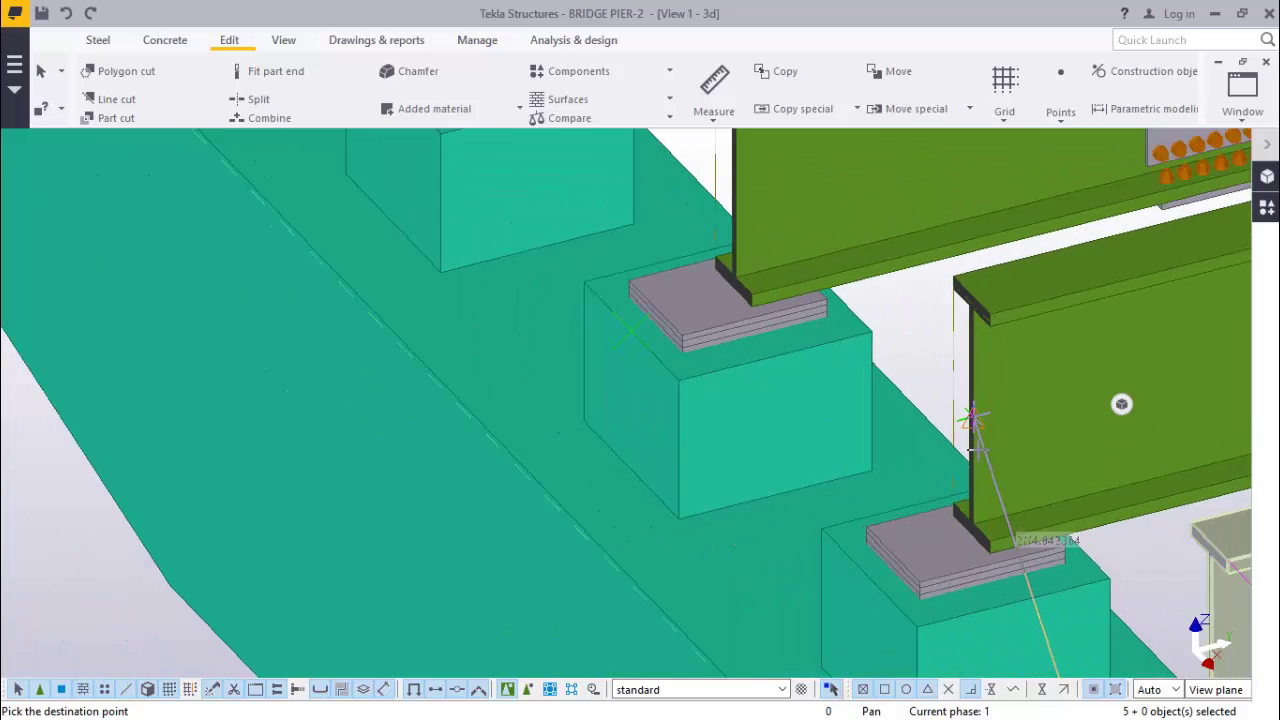
pyautogui.scroll(6, 886, 394)
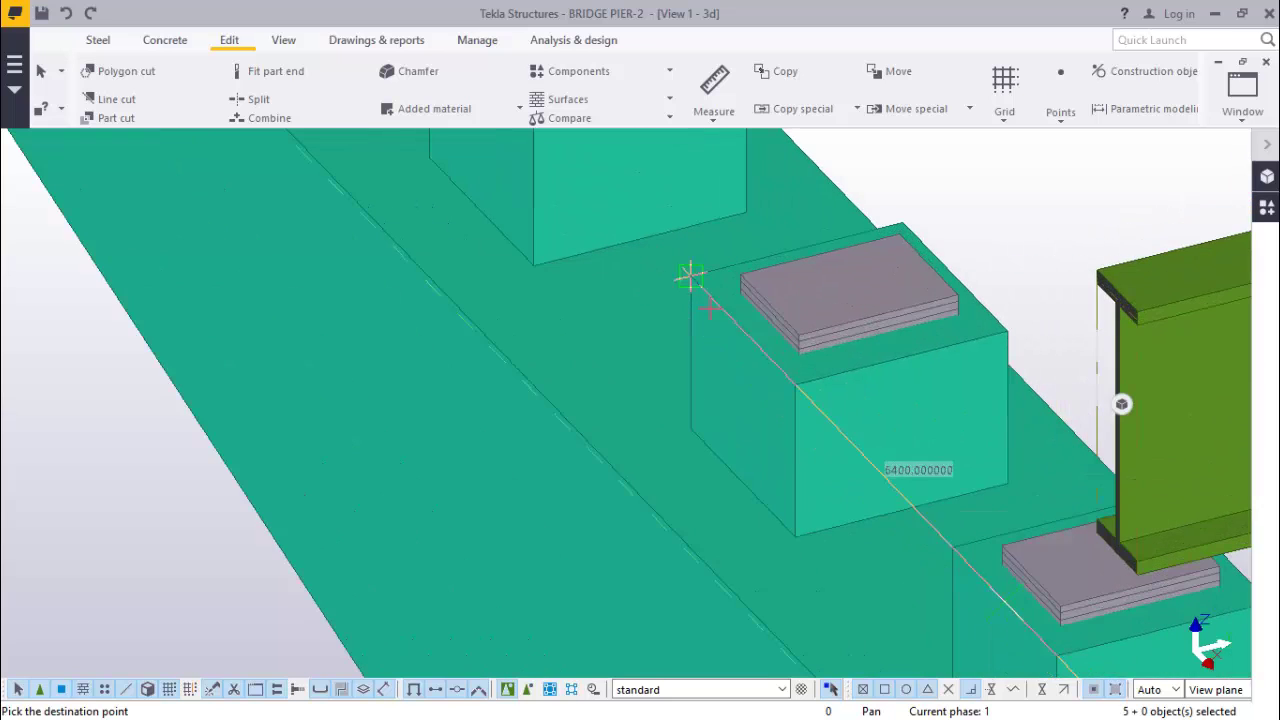
pyautogui.click(742, 333)
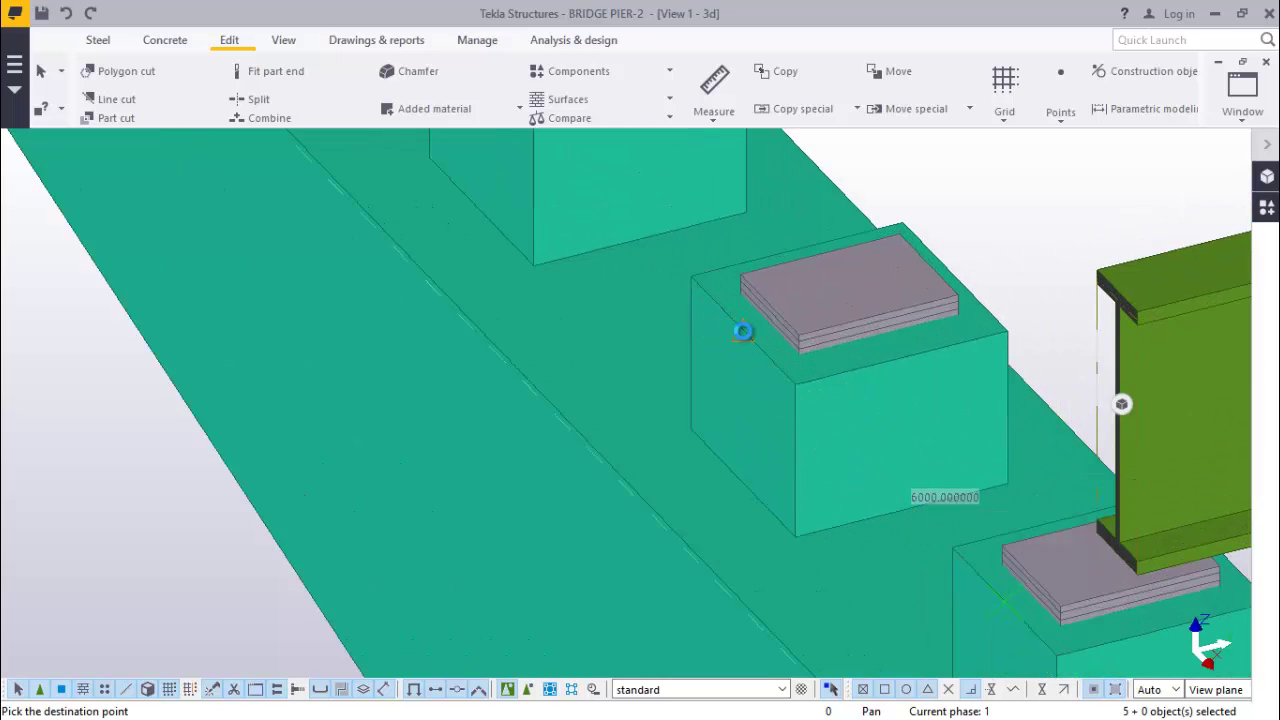
pyautogui.scroll(-4, 794, 380)
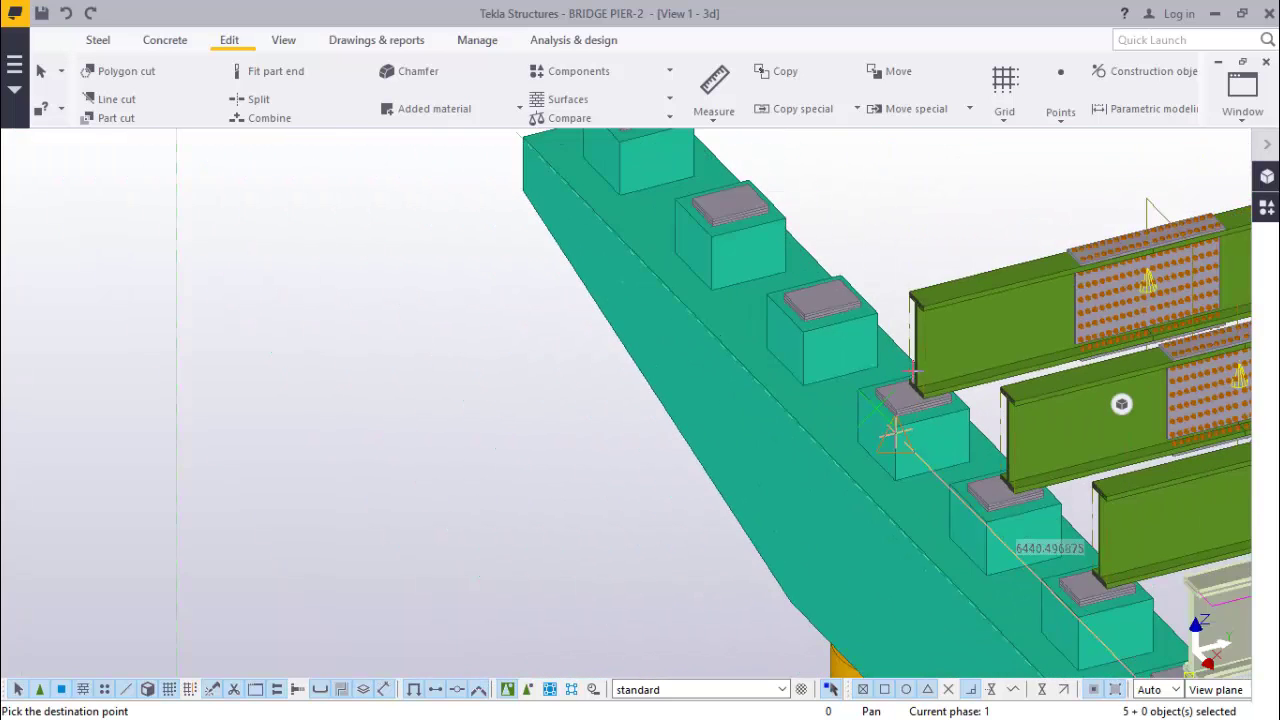
pyautogui.scroll(3, 778, 312)
pyautogui.scroll(4, 778, 311)
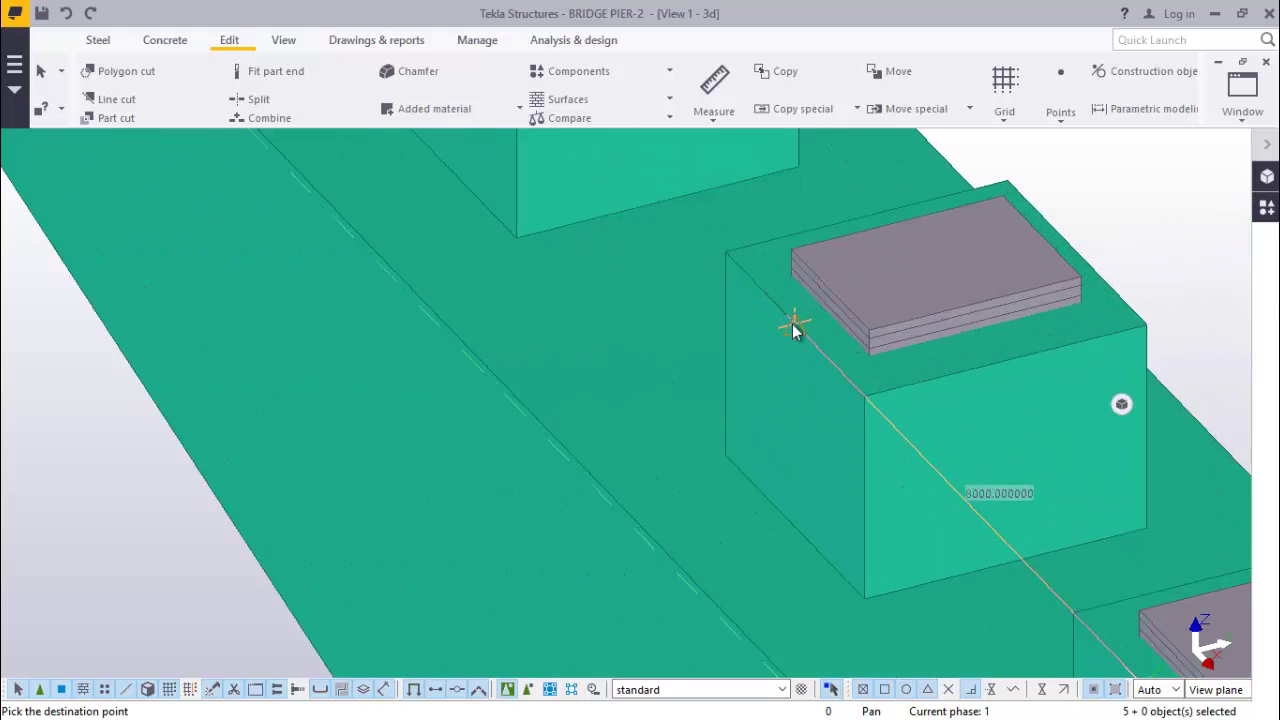
pyautogui.click(794, 327)
# Place one more girder copy at the pad corner, then interrupt copying.
pyautogui.scroll(-6, 795, 324)
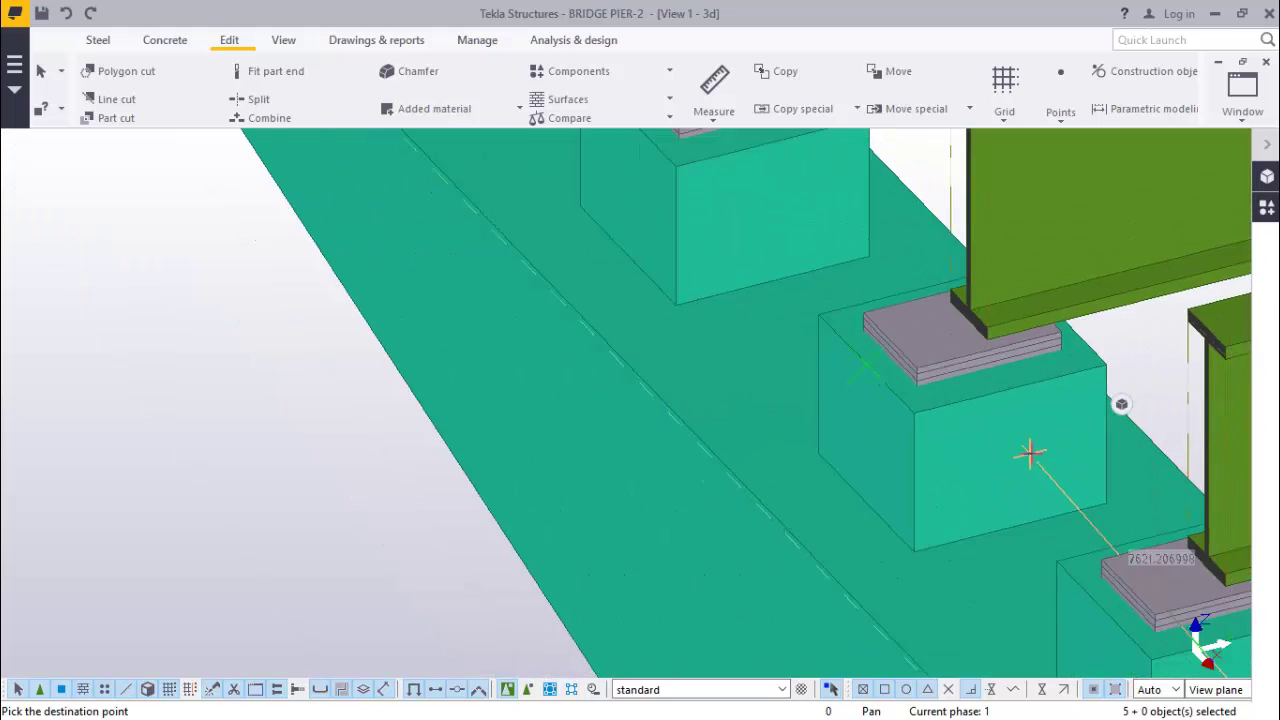
pyautogui.scroll(3, 905, 311)
pyautogui.scroll(4, 905, 311)
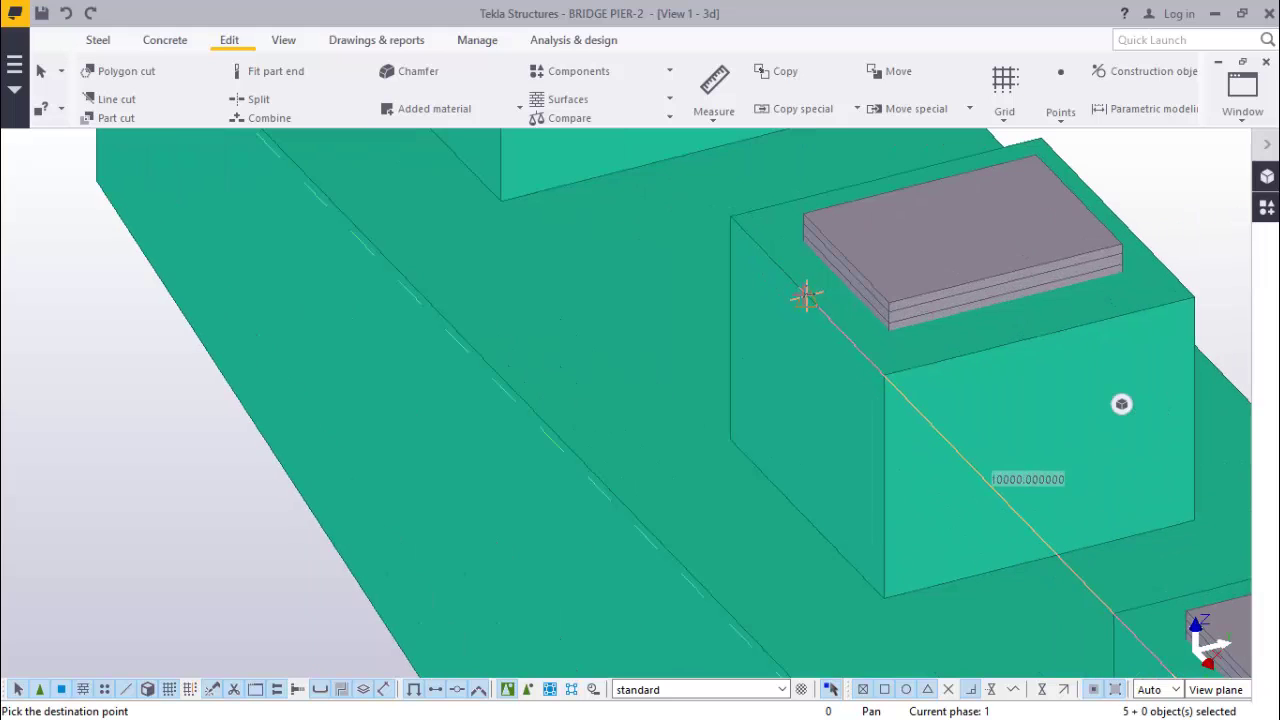
pyautogui.click(806, 297)
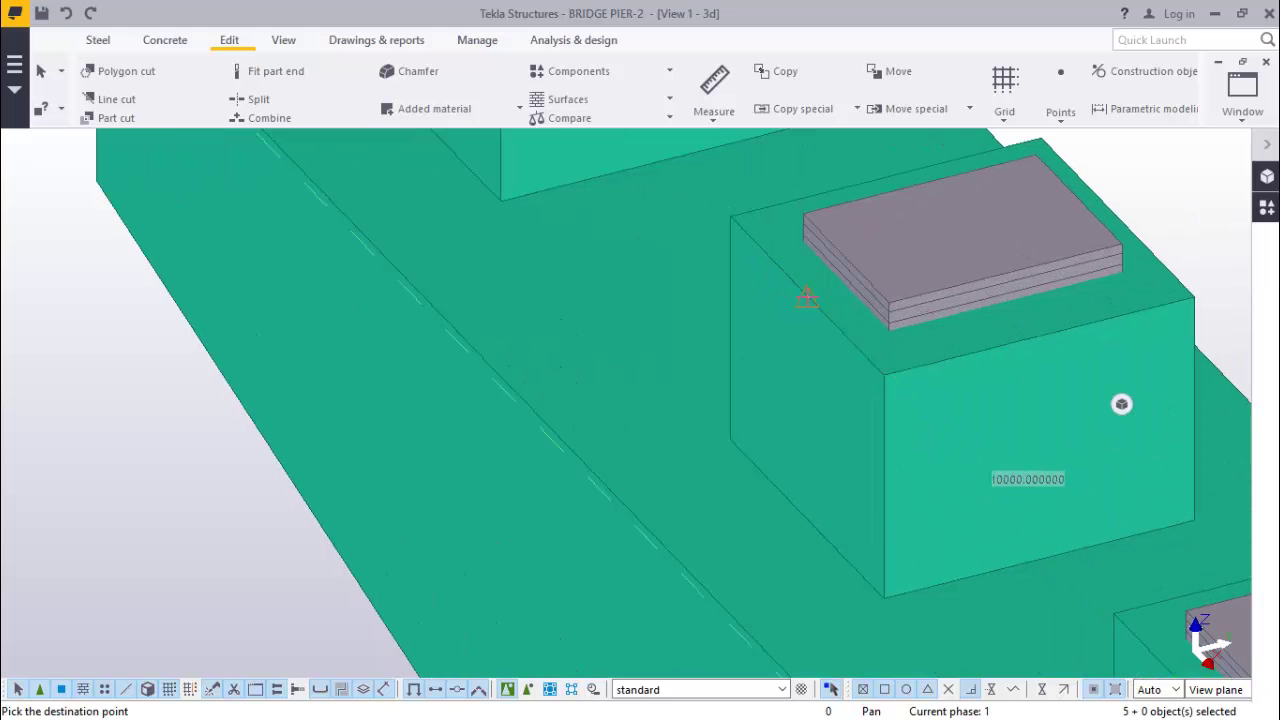
pyautogui.scroll(-5, 930, 455)
pyautogui.scroll(5, 745, 250)
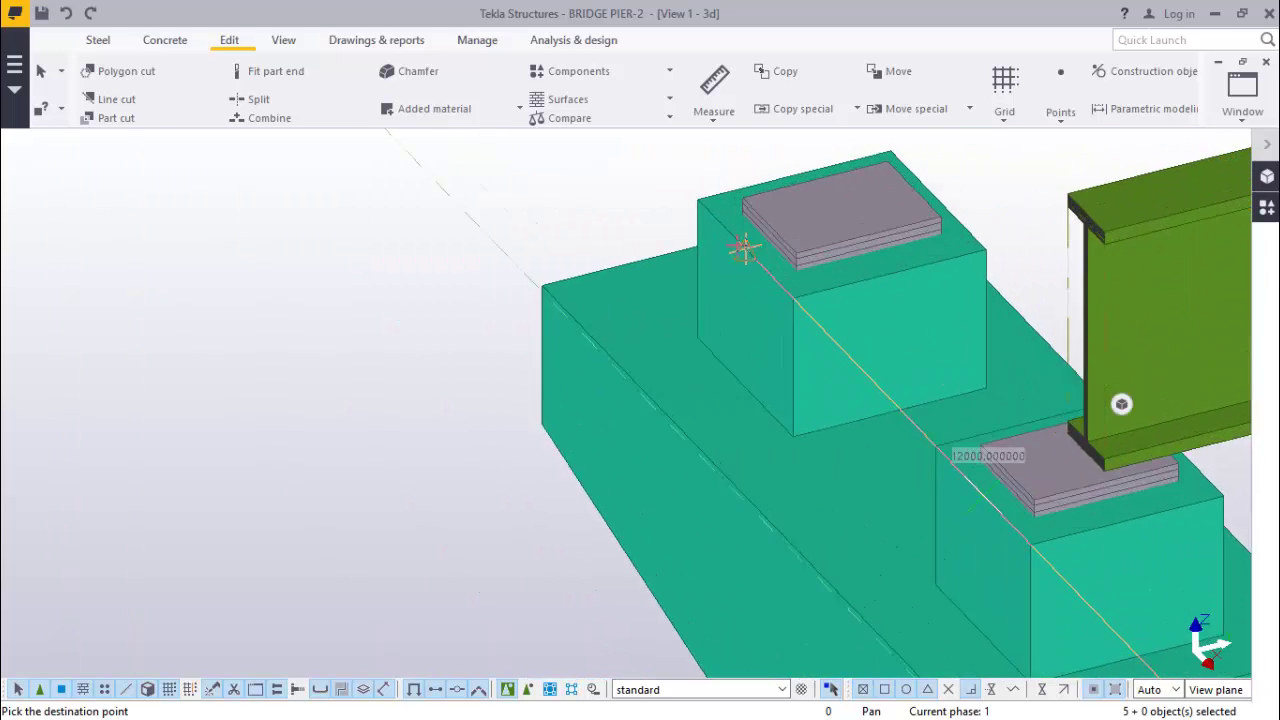
pyautogui.scroll(1, 748, 250)
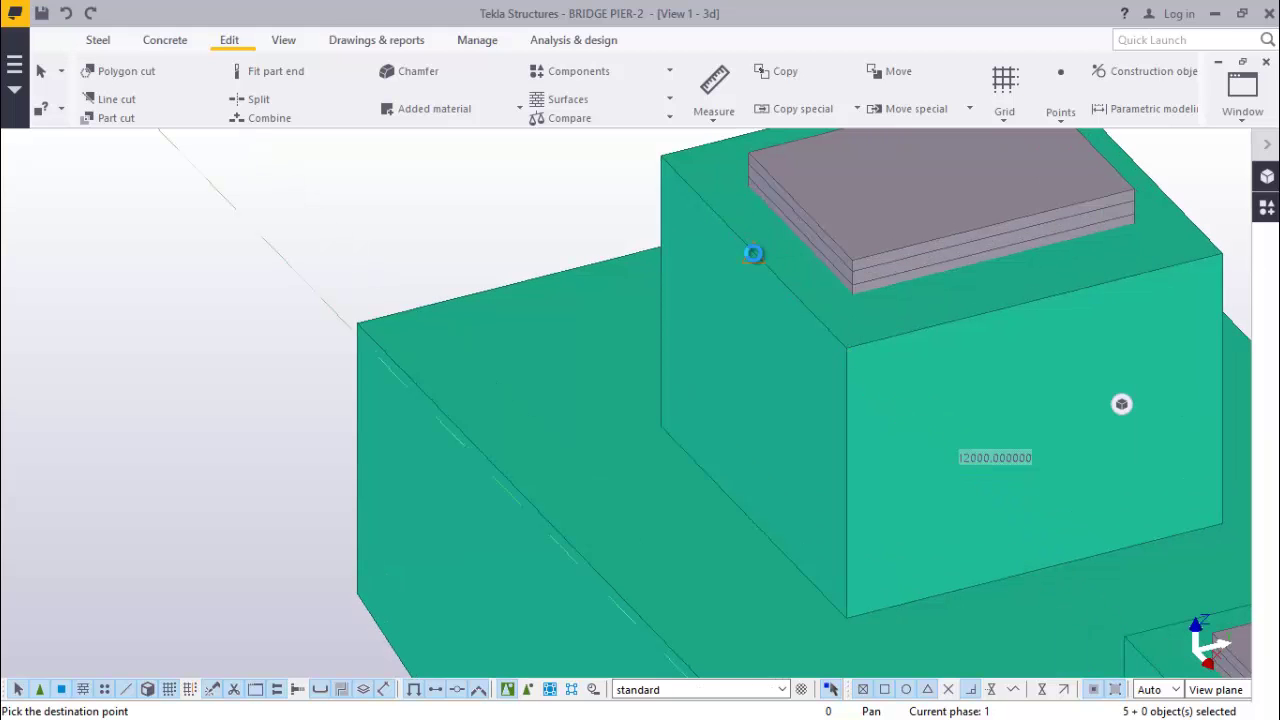
pyautogui.scroll(-1, 753, 252)
pyautogui.scroll(-4, 757, 529)
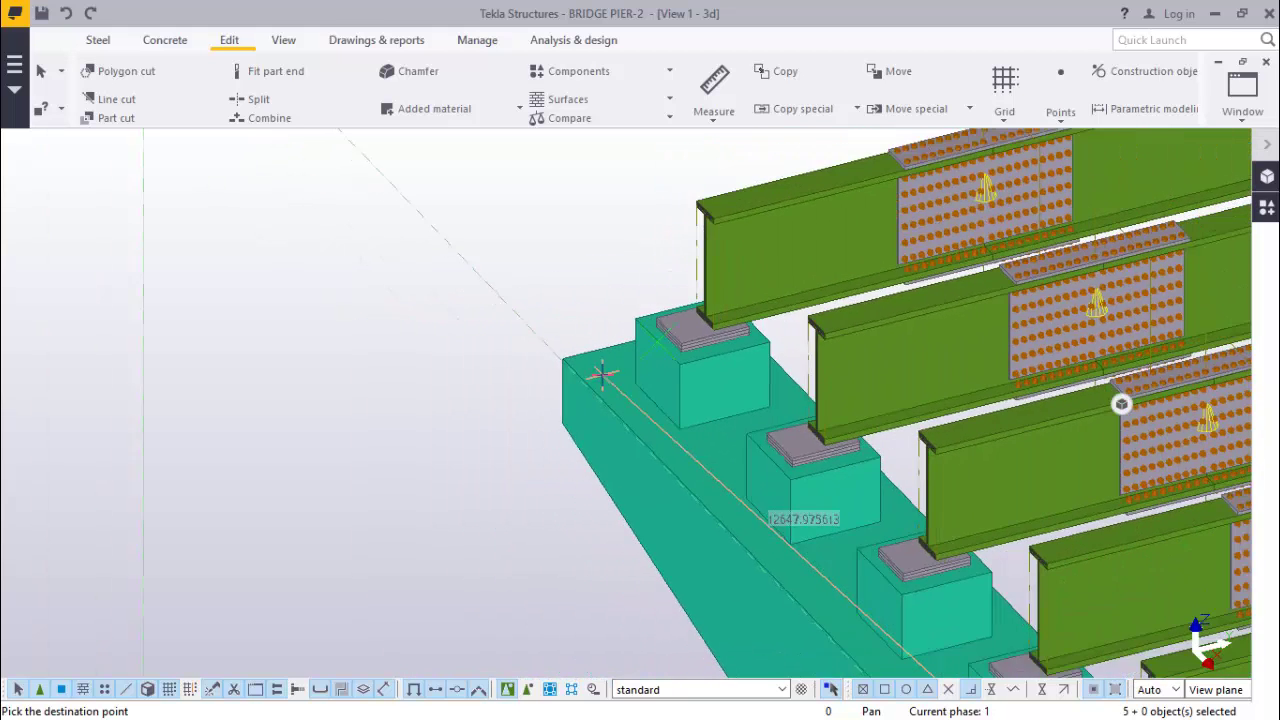
pyautogui.scroll(-2, 602, 374)
pyautogui.rightClick(503, 243)
pyautogui.click(548, 258)
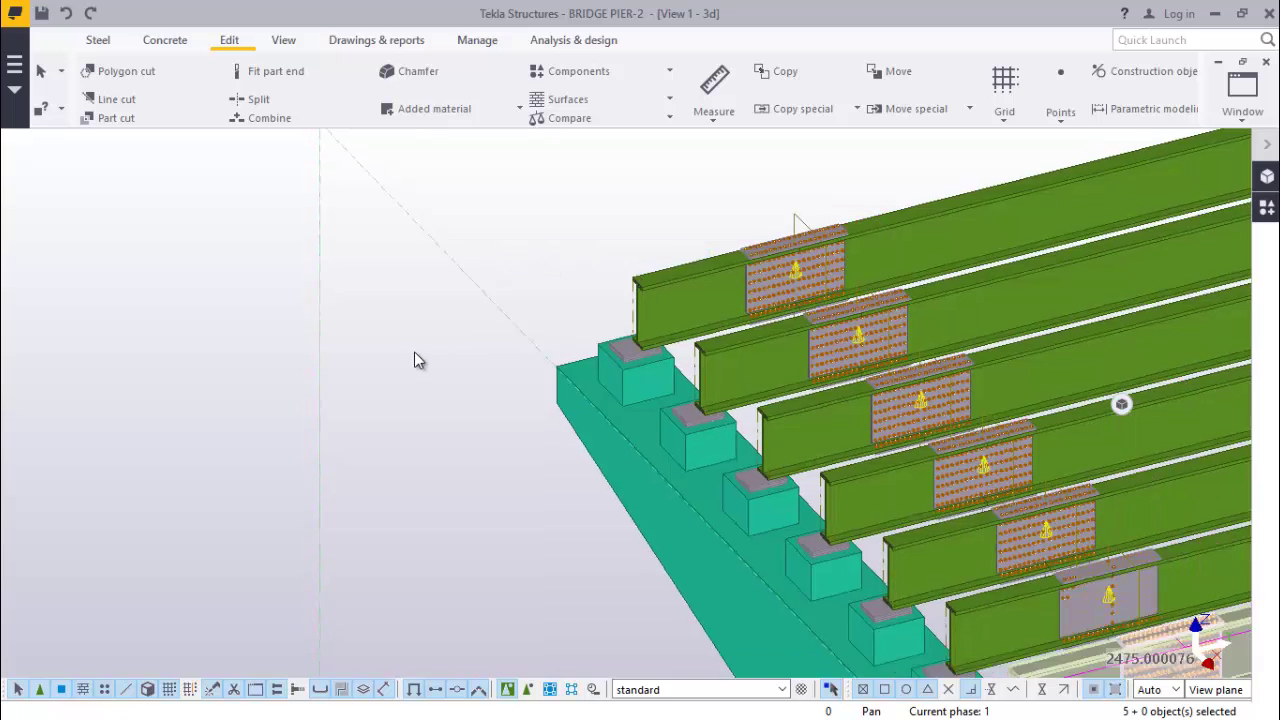
pyautogui.scroll(-2, 531, 277)
# Switch the selection mode to single parts from the model's context menu.
pyautogui.rightClick(513, 218)
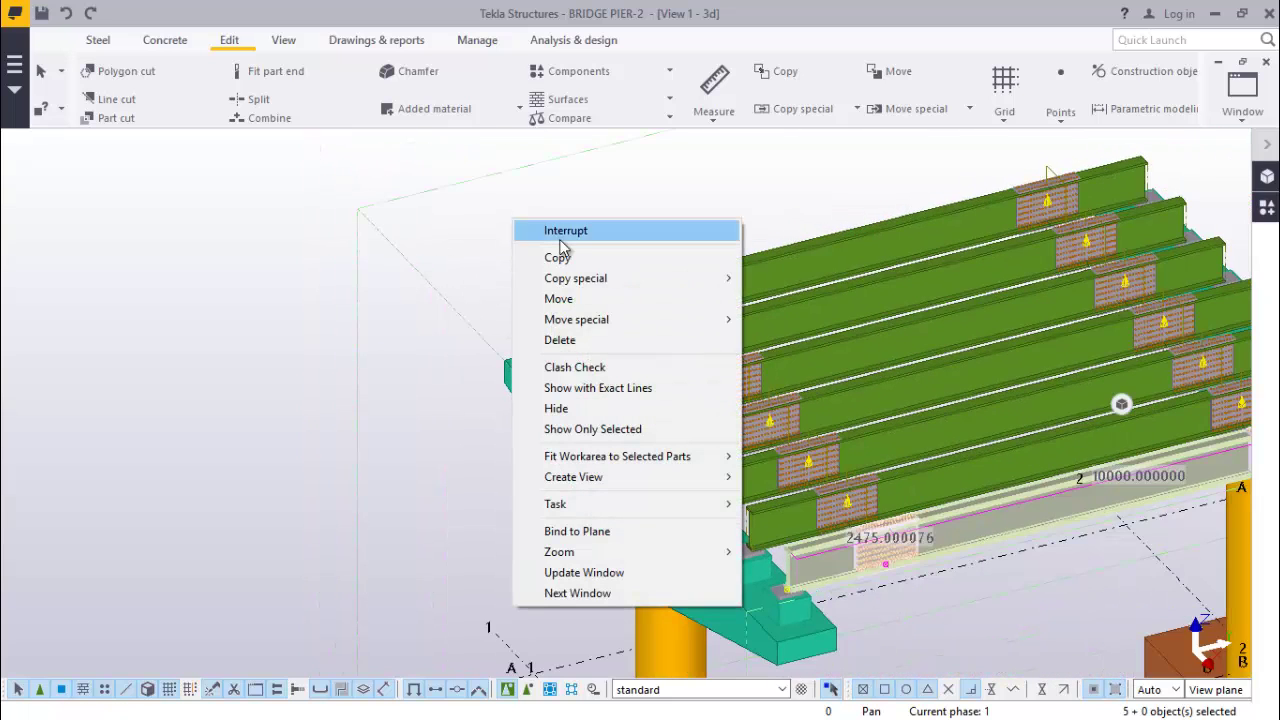
pyautogui.rightClick(462, 228)
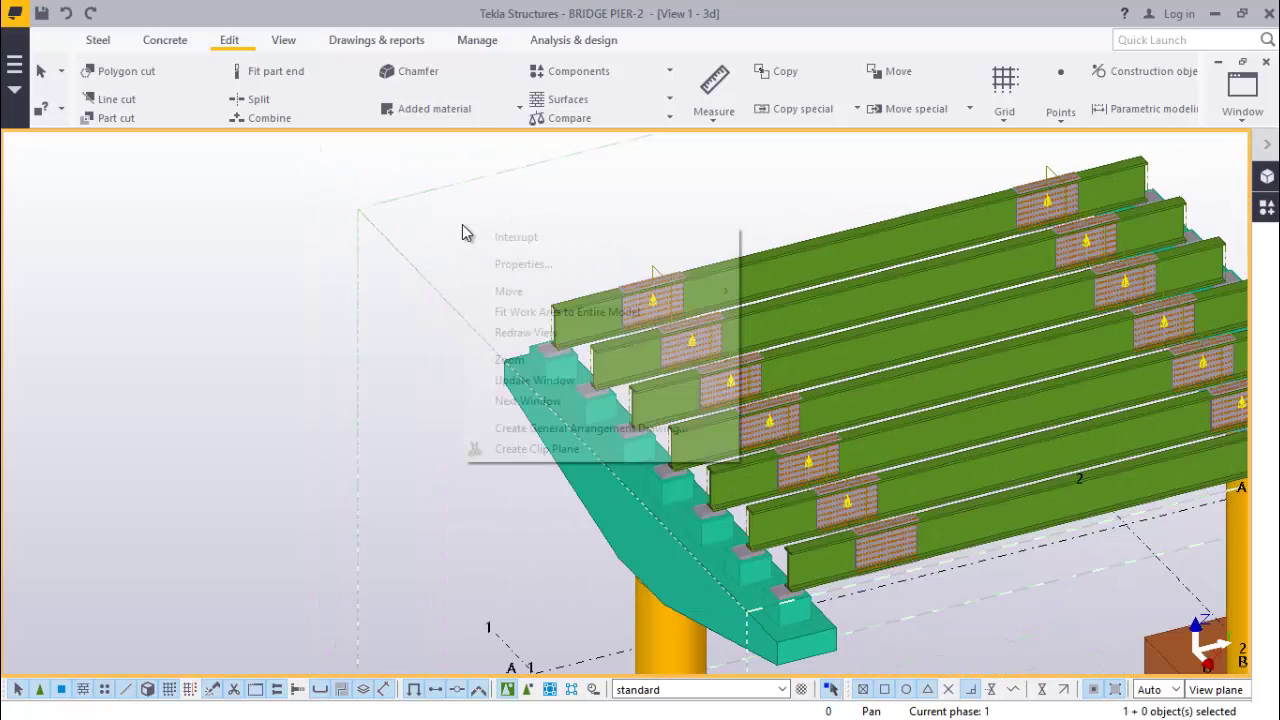
pyautogui.click(537, 329)
# Zoom and pan to the cross beam stub, then open the Points options on the Edit ribbon.
pyautogui.scroll(5, 700, 300)
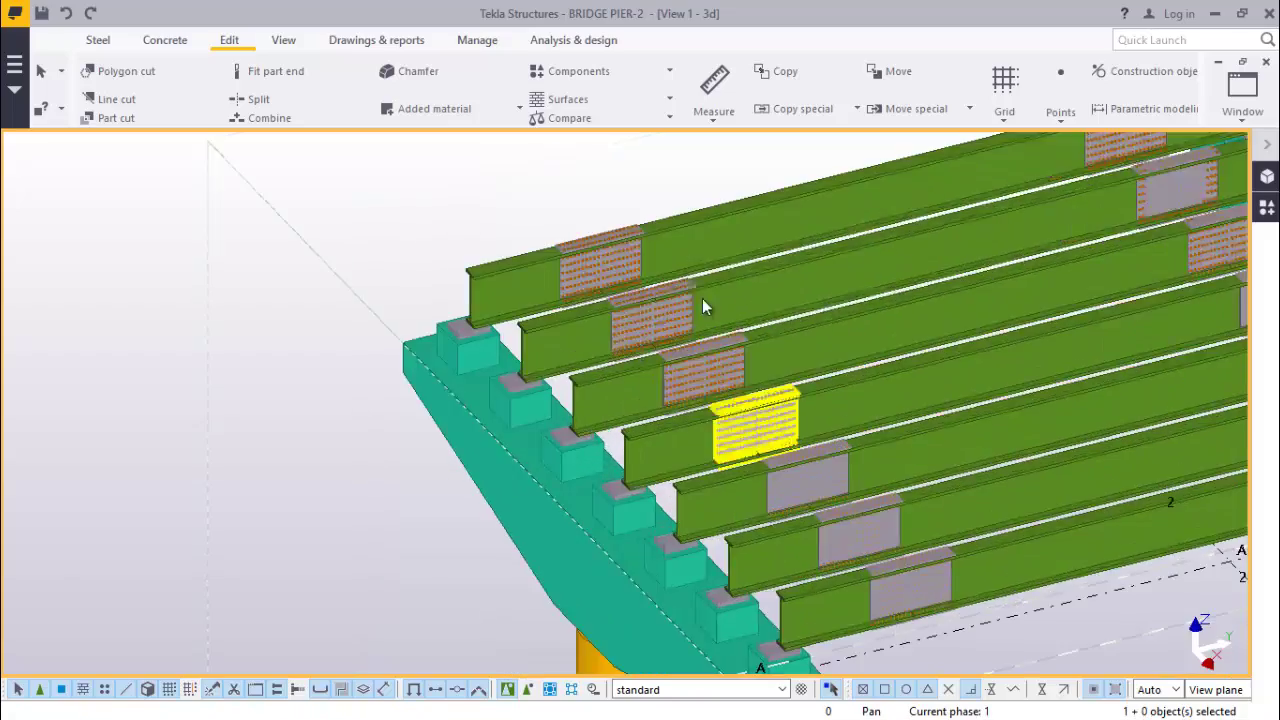
pyautogui.scroll(-5, 550, 224)
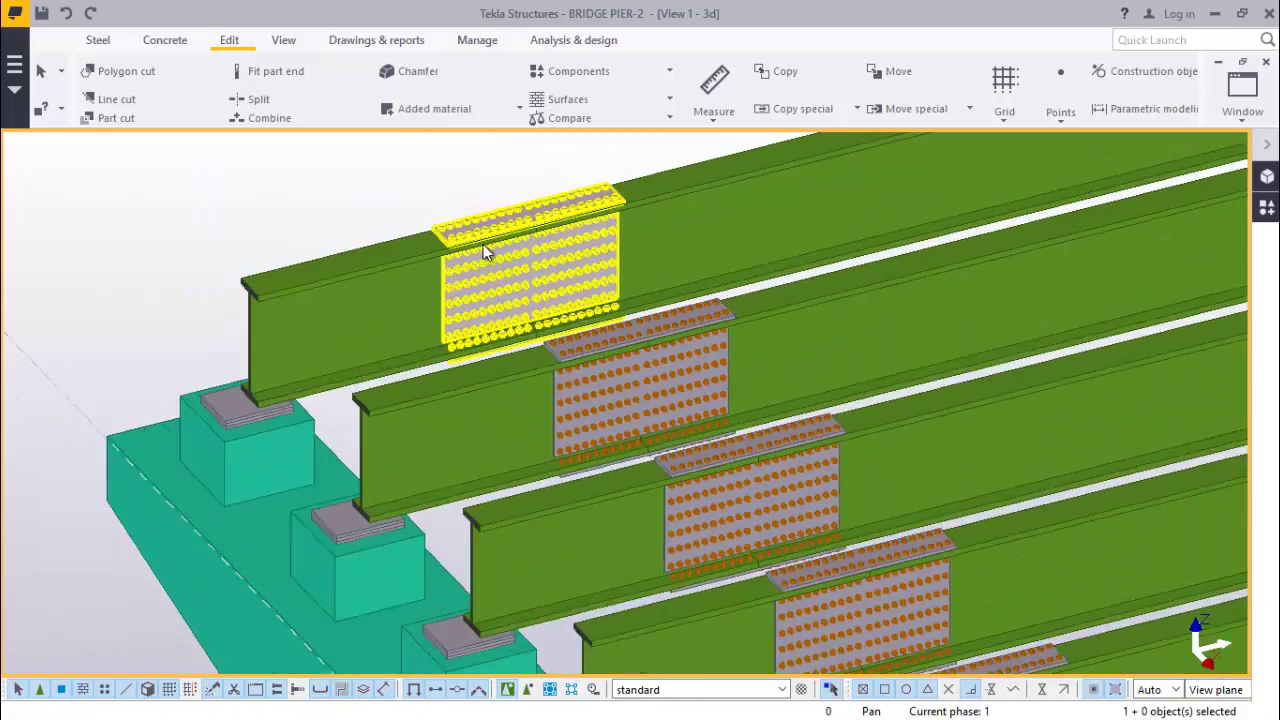
pyautogui.scroll(5, 440, 290)
pyautogui.scroll(5, 378, 394)
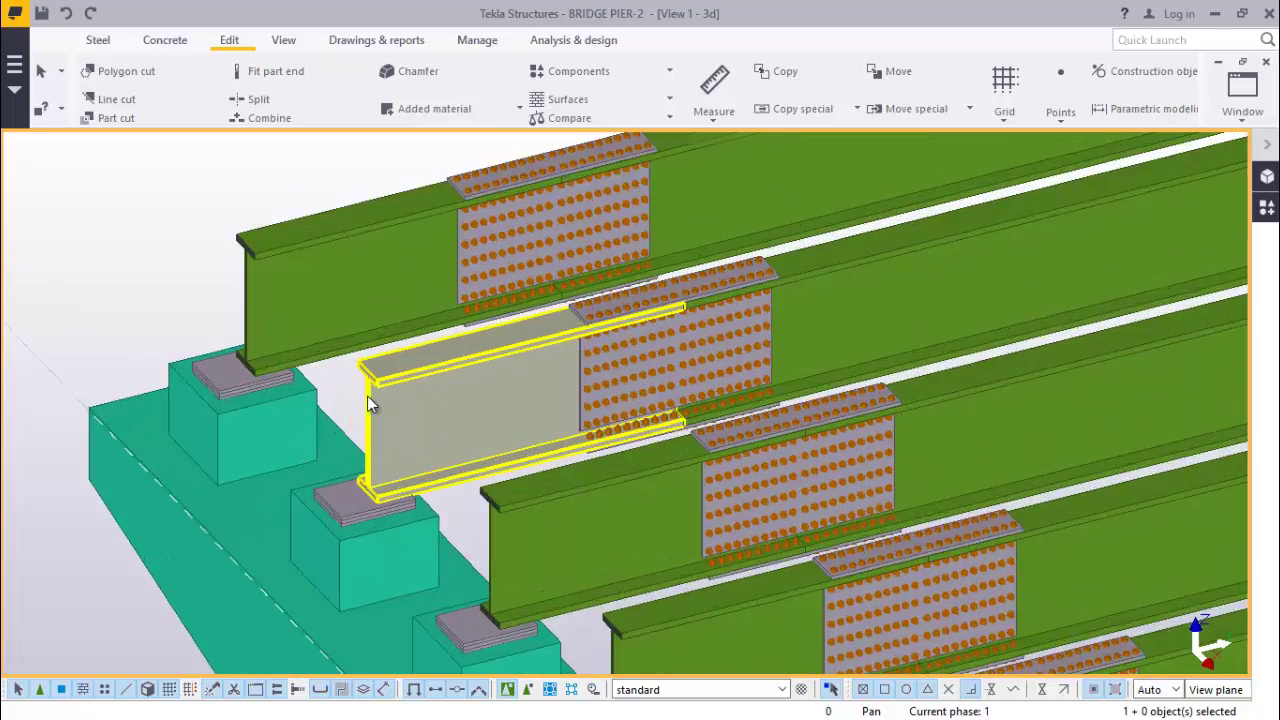
pyautogui.scroll(-5, 461, 364)
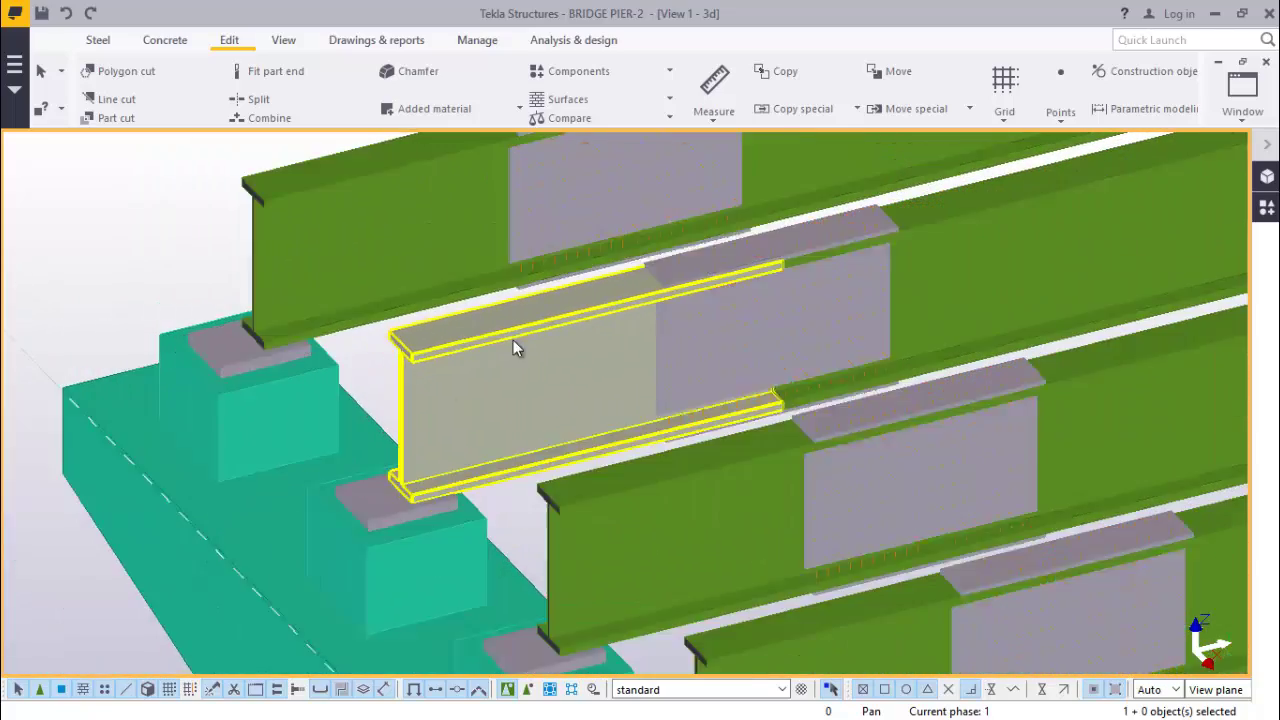
pyautogui.moveTo(743, 546); pyautogui.dragTo(448, 240, button='middle')
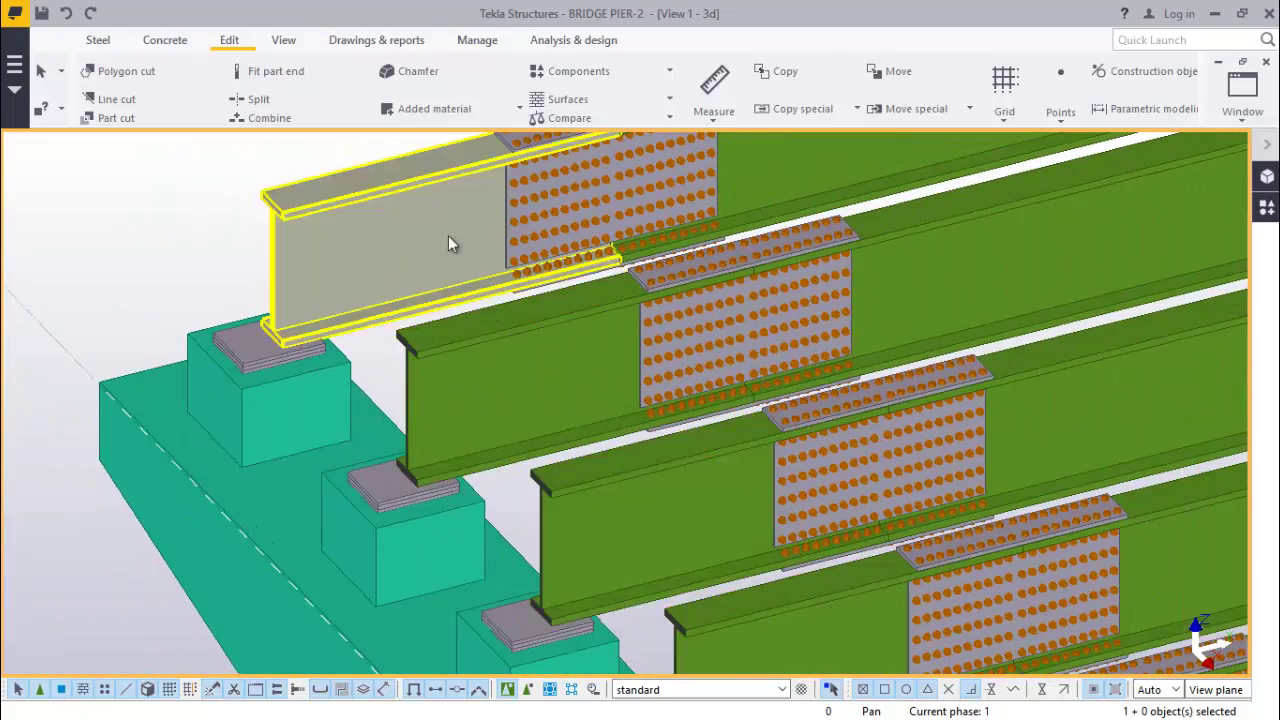
pyautogui.scroll(5, 402, 371)
pyautogui.scroll(-2, 510, 346)
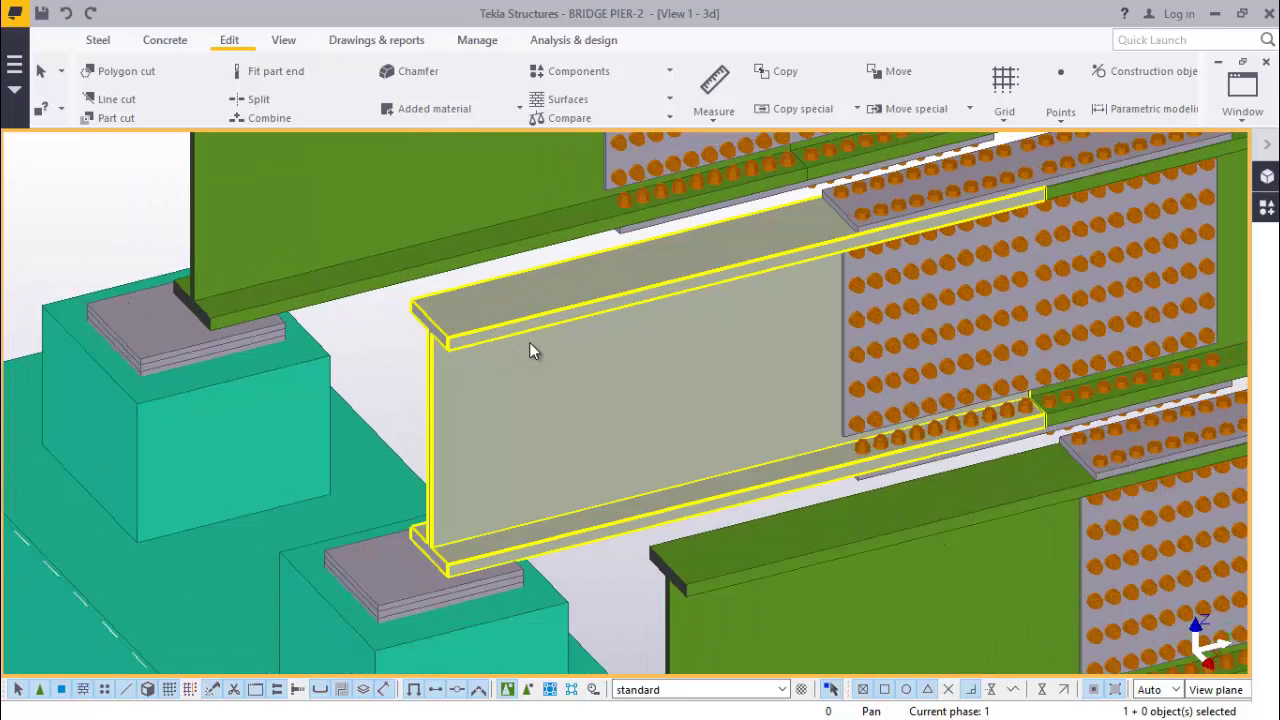
pyautogui.scroll(-2, 640, 350)
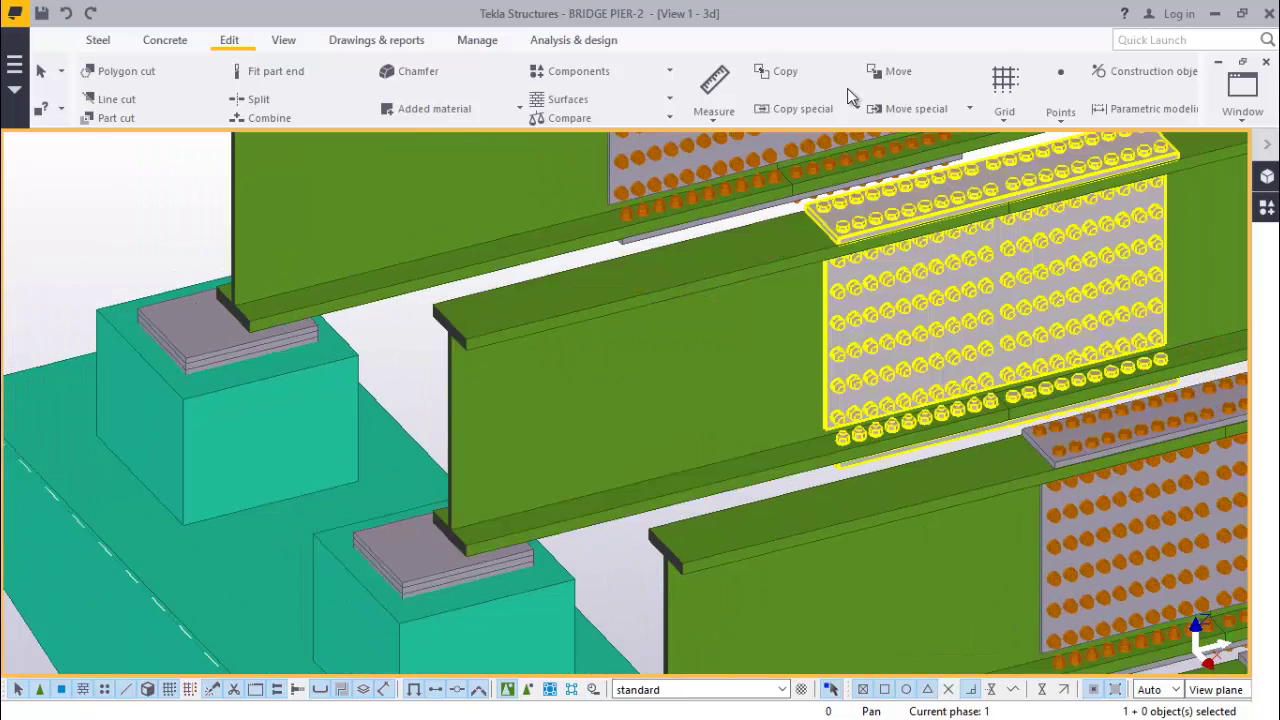
pyautogui.click(1060, 120)
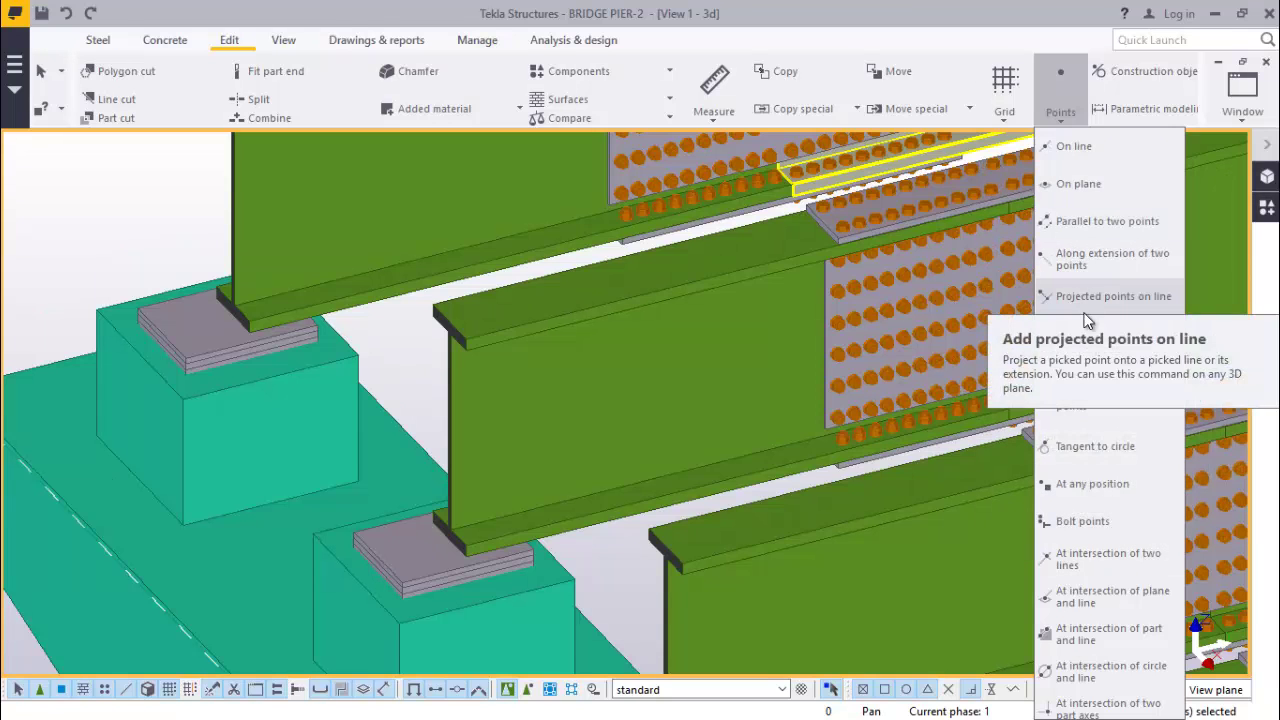
# Create one divided-line point between the girder end's top and bottom flange corners.
pyautogui.click(1066, 147)
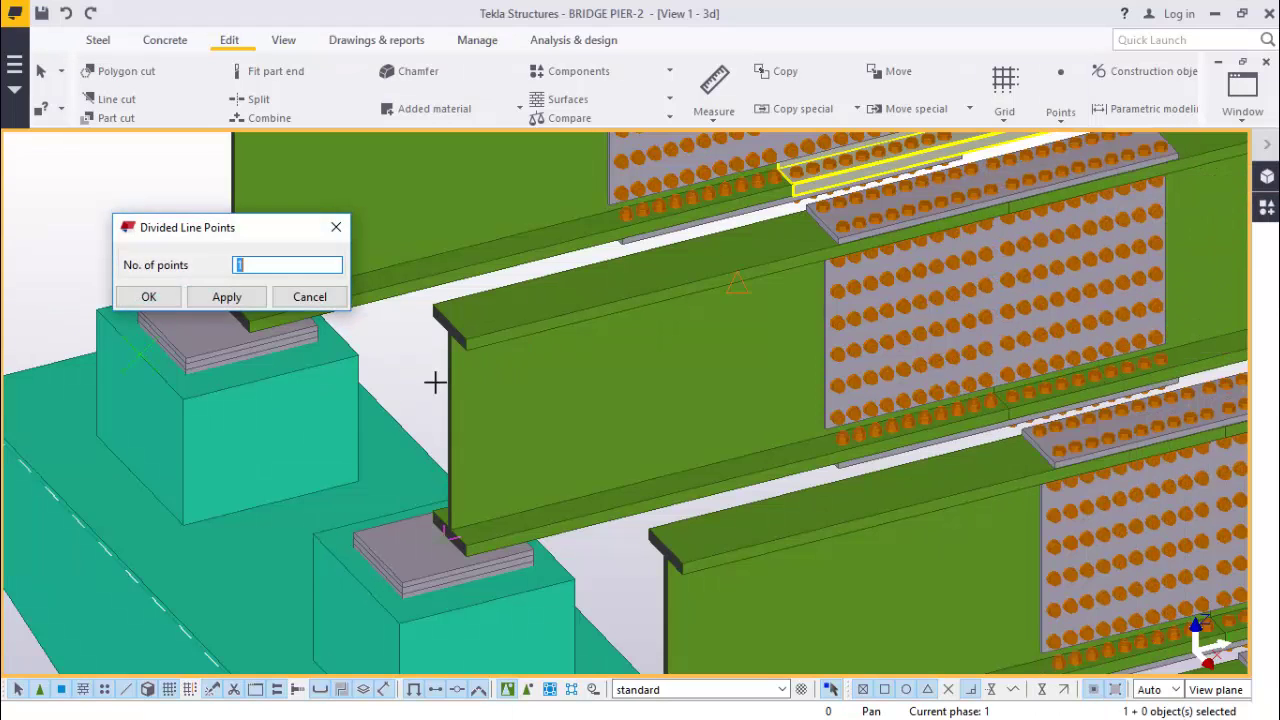
pyautogui.scroll(5, 480, 572)
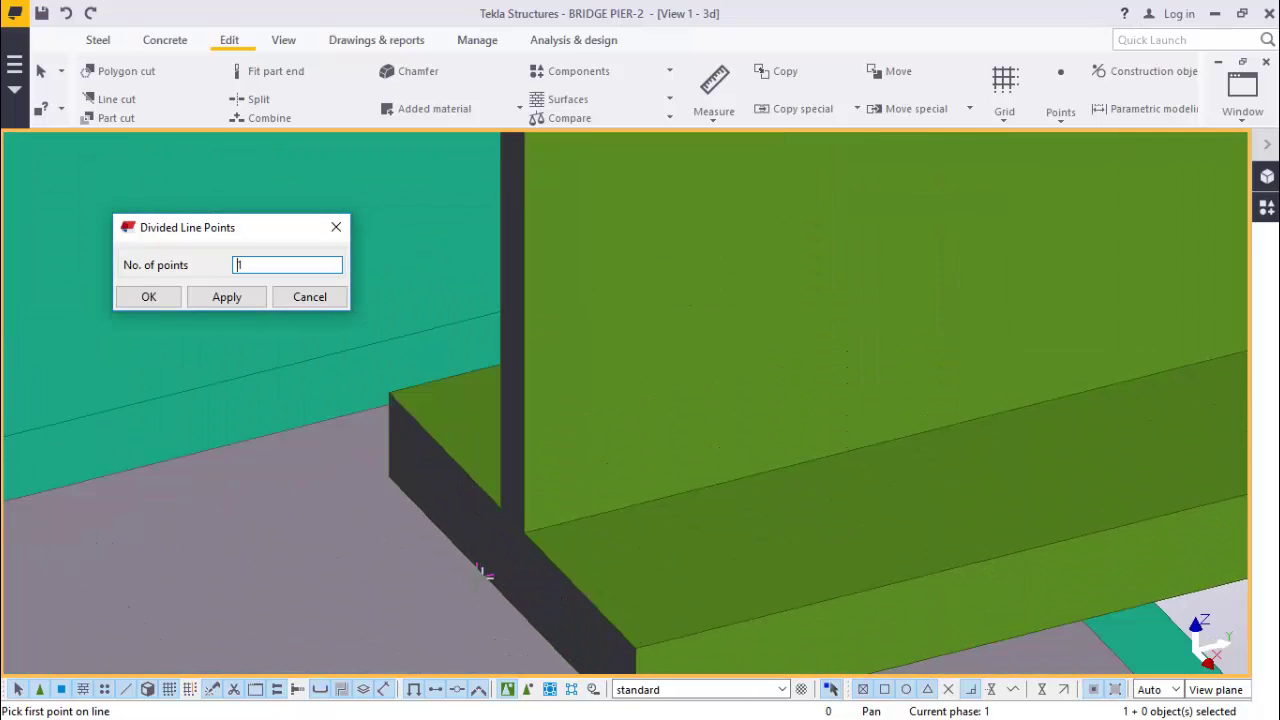
pyautogui.scroll(-4, 585, 550)
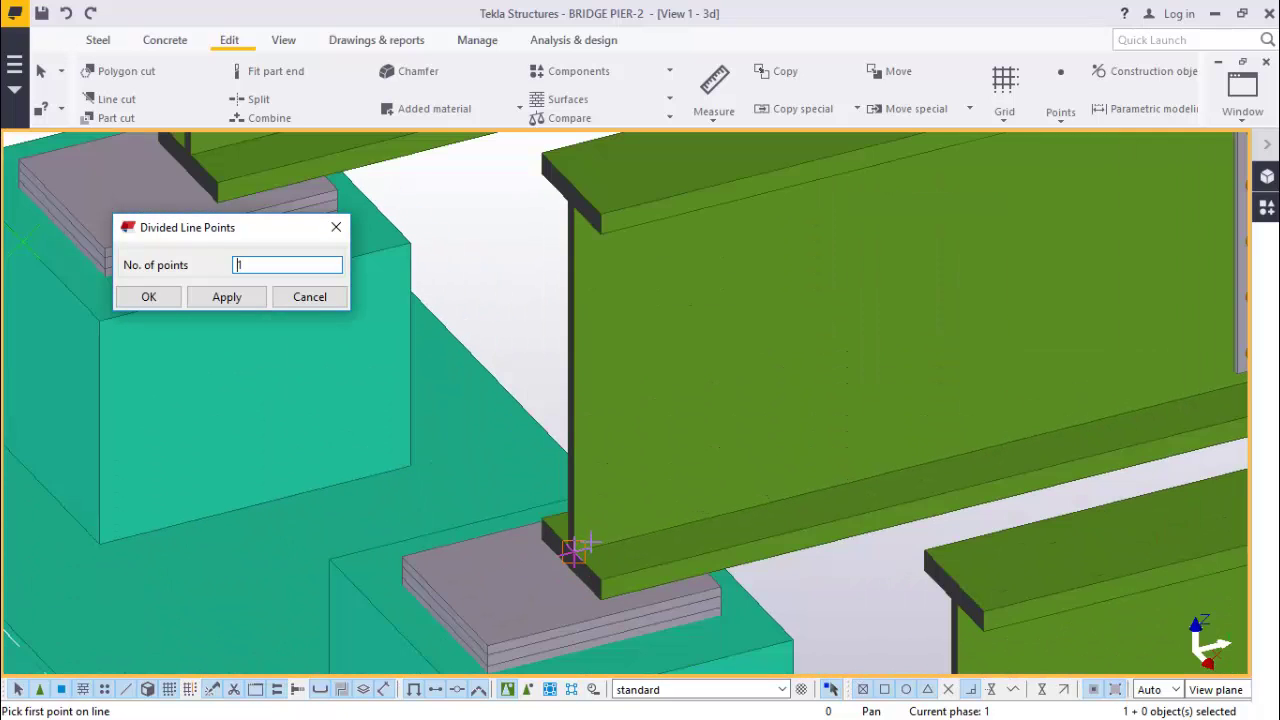
pyautogui.scroll(5, 573, 205)
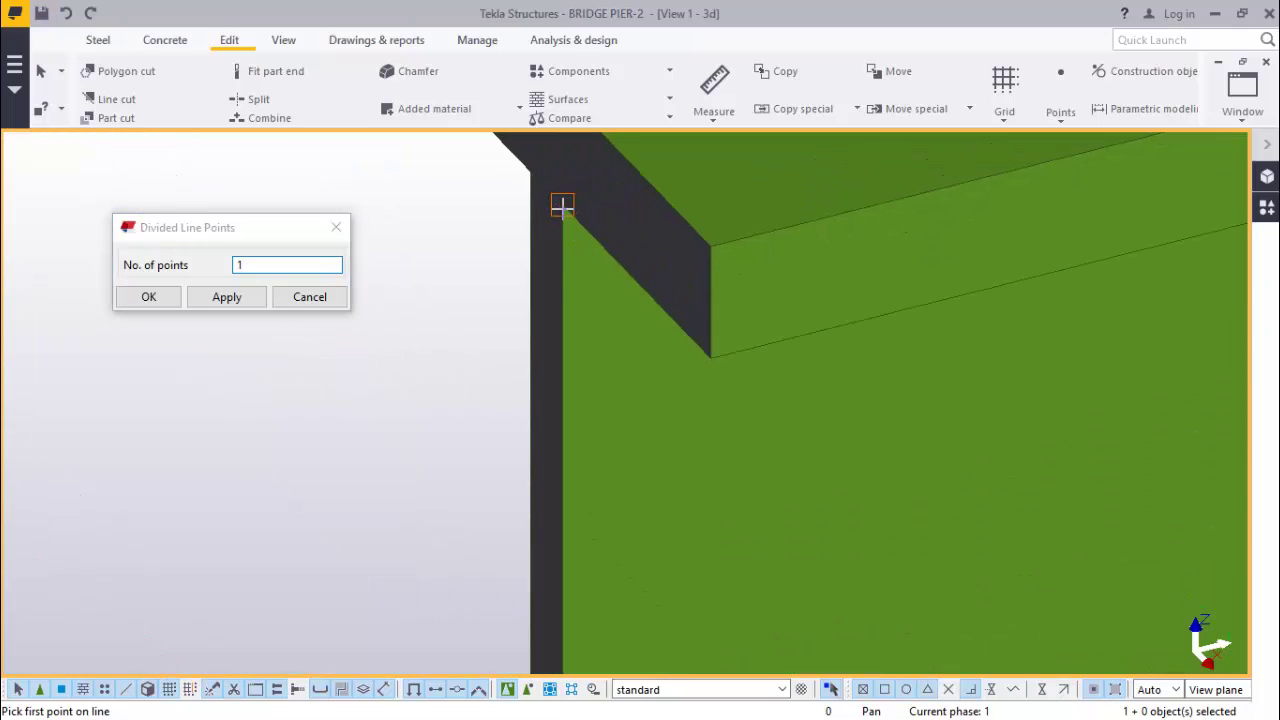
pyautogui.click(563, 205)
pyautogui.scroll(-4, 562, 230)
pyautogui.scroll(-3, 562, 240)
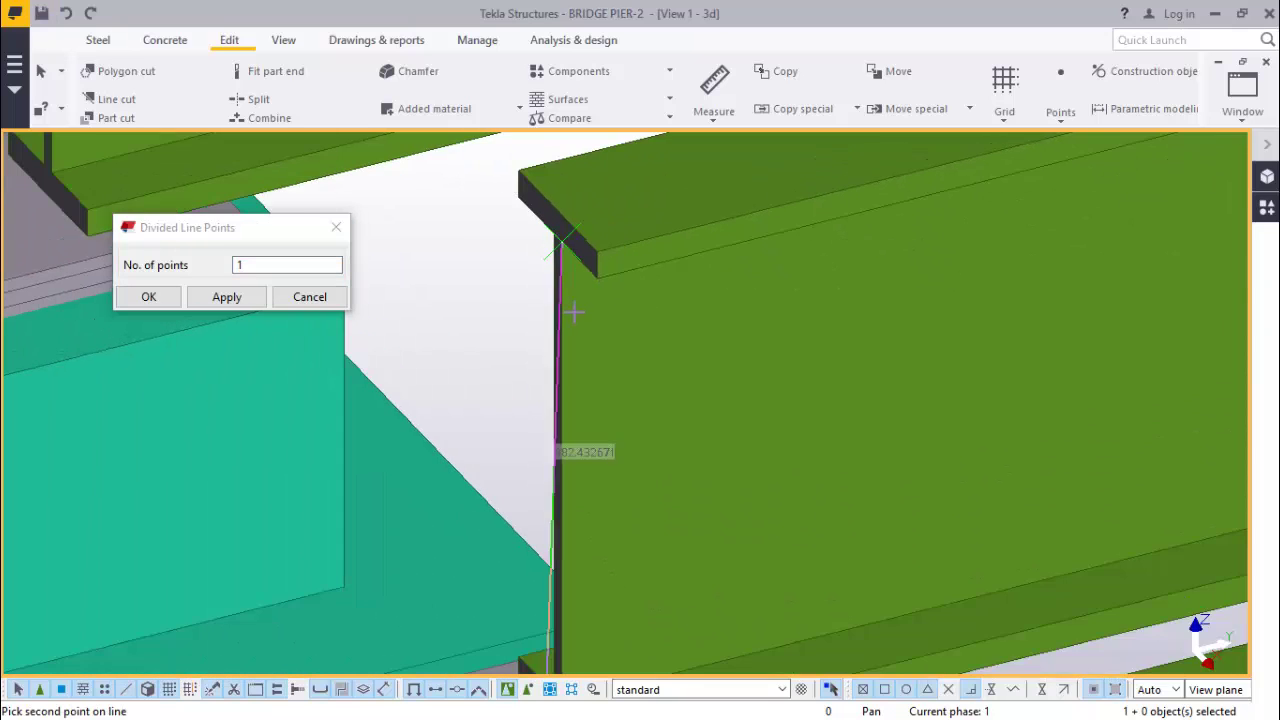
pyautogui.scroll(4, 546, 634)
pyautogui.scroll(1, 547, 636)
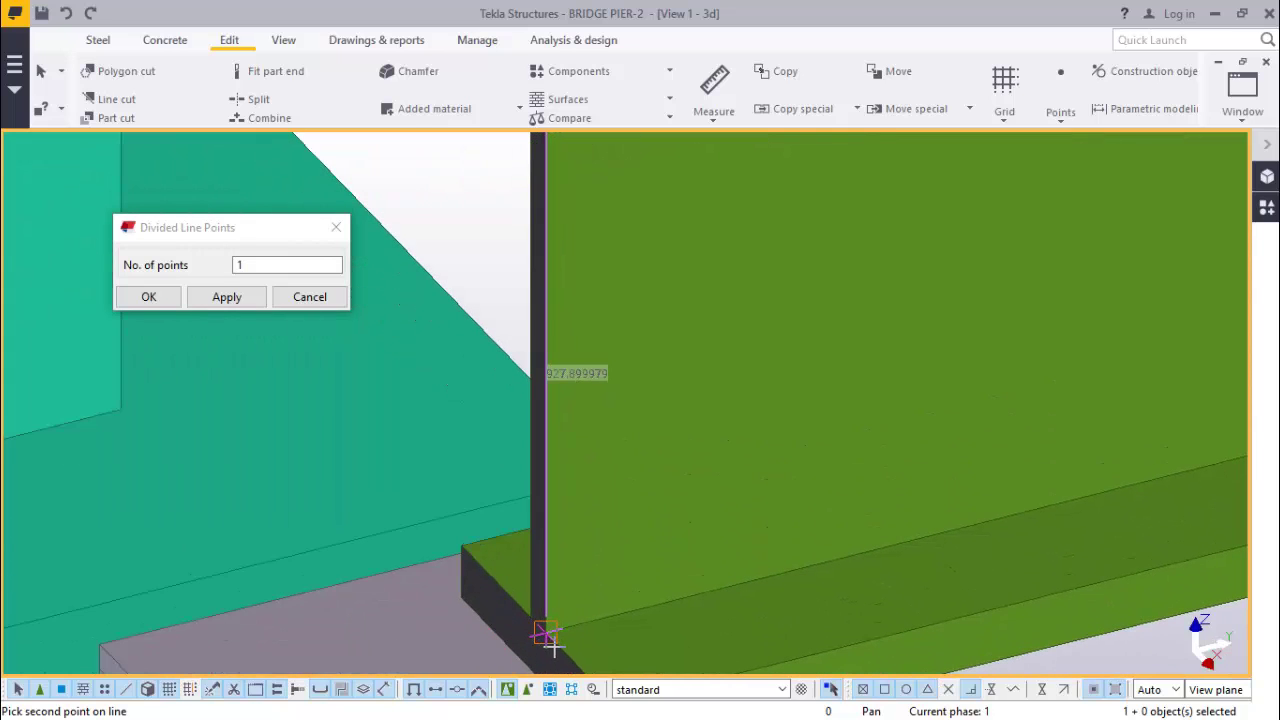
pyautogui.click(546, 634)
# Interrupt point picking and close the divided line points dialog.
pyautogui.scroll(-2, 571, 508)
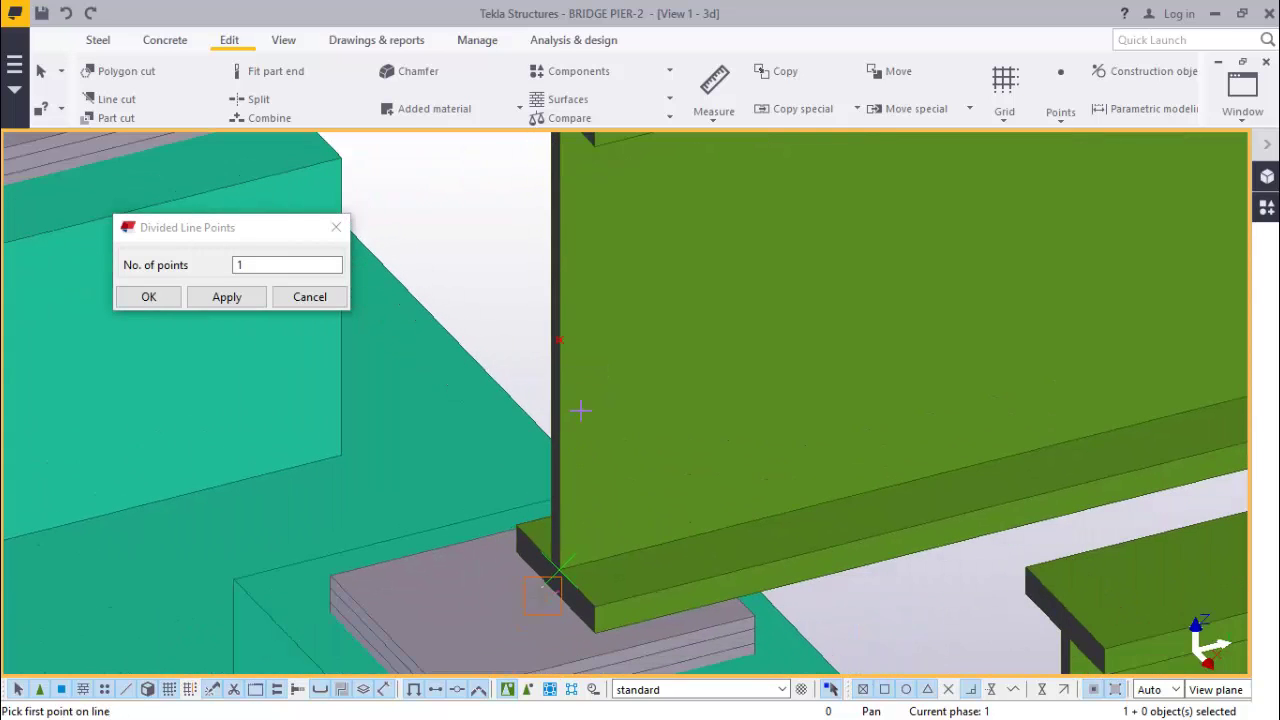
pyautogui.rightClick(486, 221)
pyautogui.click(540, 236)
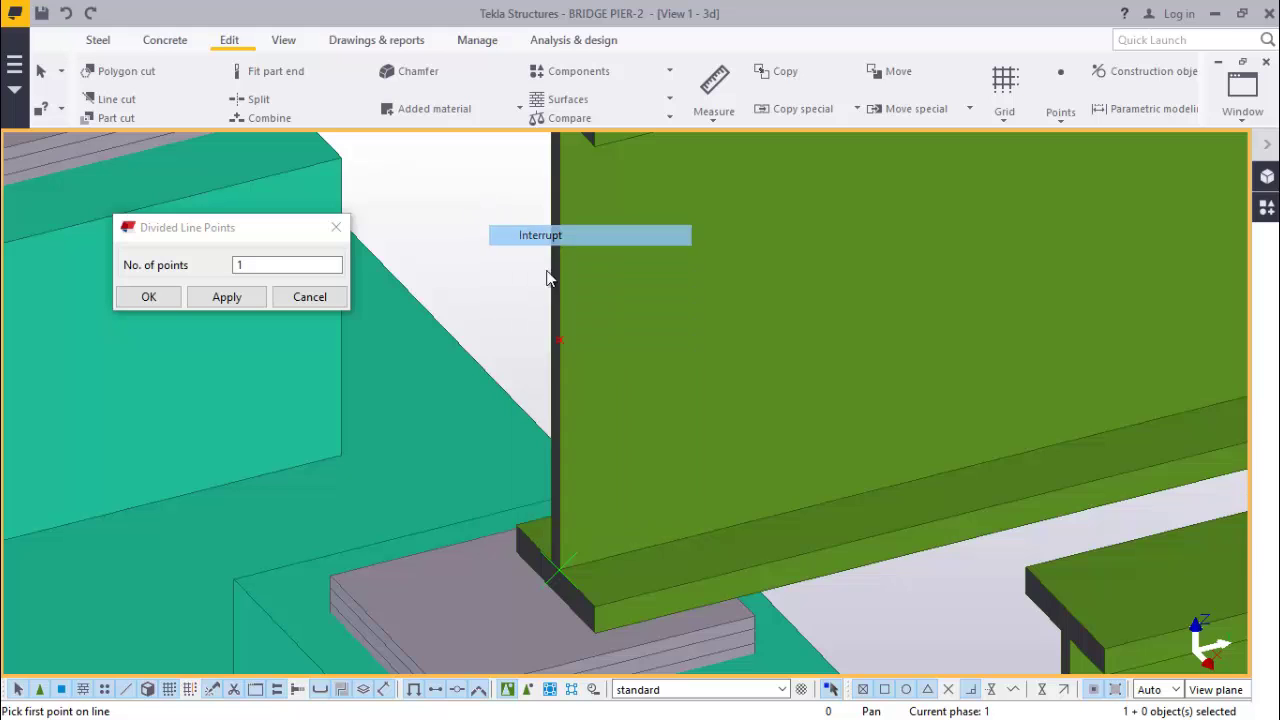
pyautogui.scroll(-4, 551, 382)
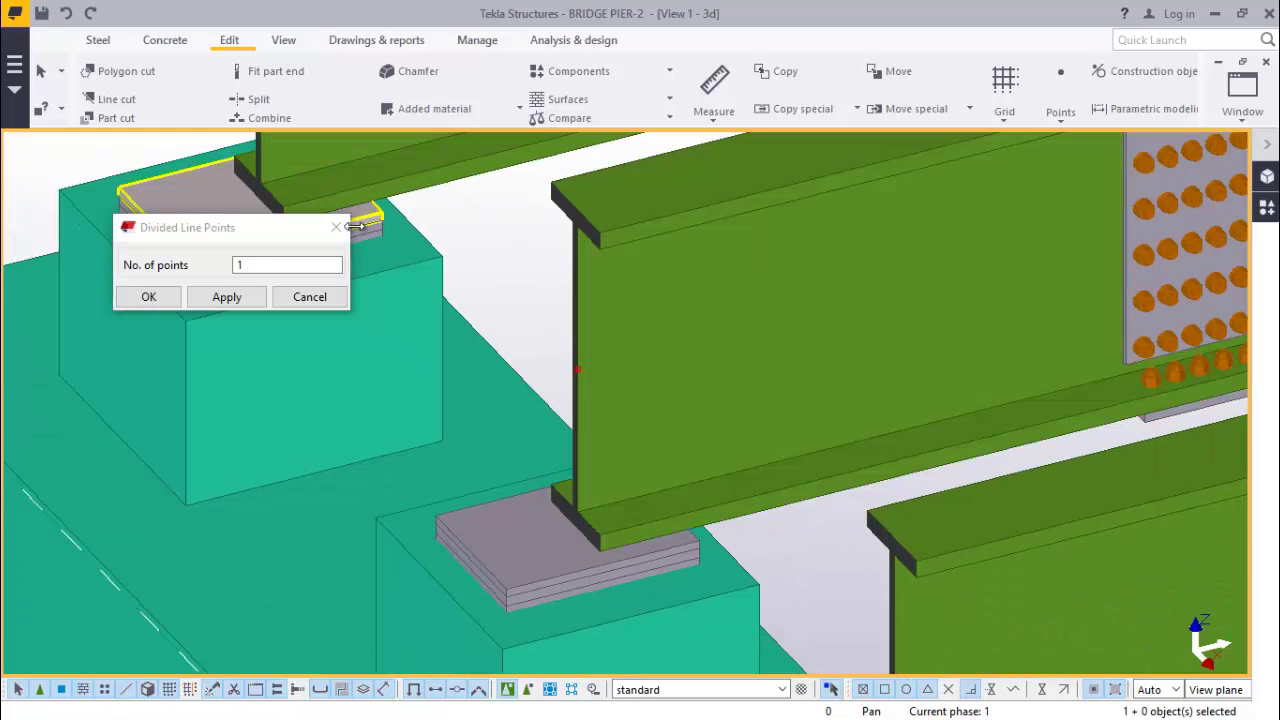
pyautogui.click(335, 230)
pyautogui.scroll(3, 519, 285)
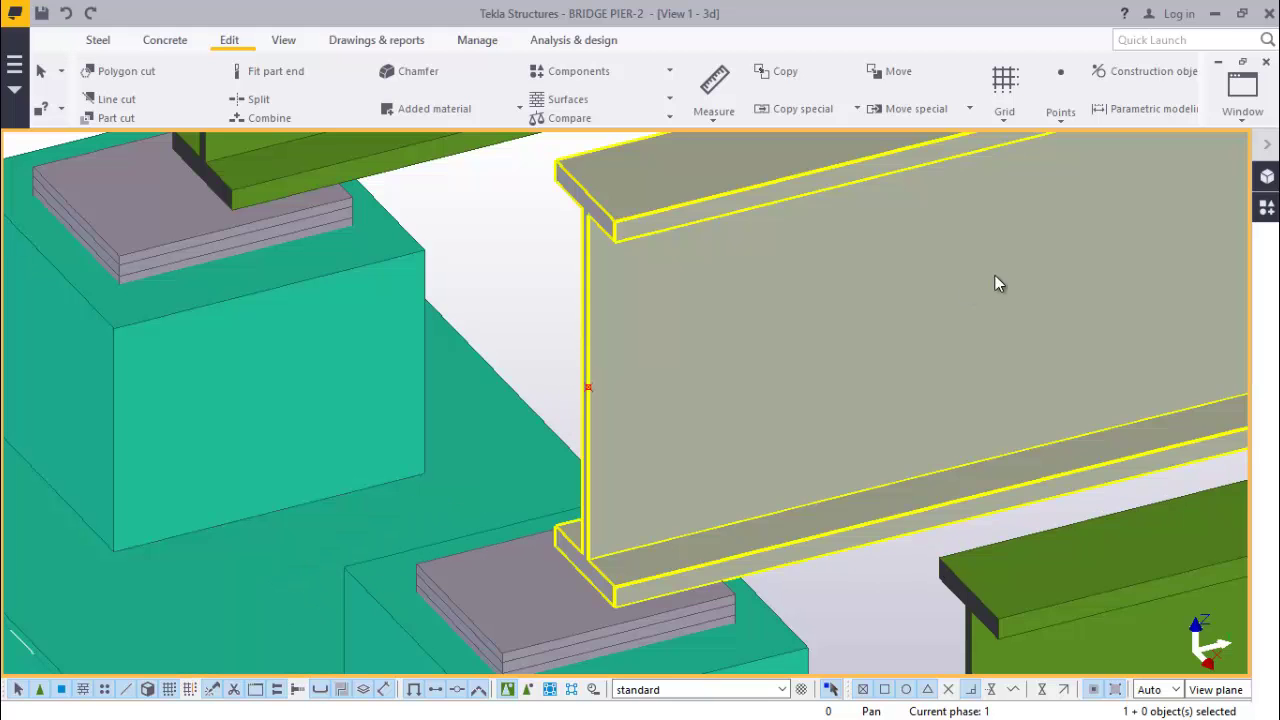
# Select the girder and start the 'any position' point tool, then cancel it unused.
pyautogui.scroll(-3, 552, 345)
pyautogui.scroll(2, 617, 330)
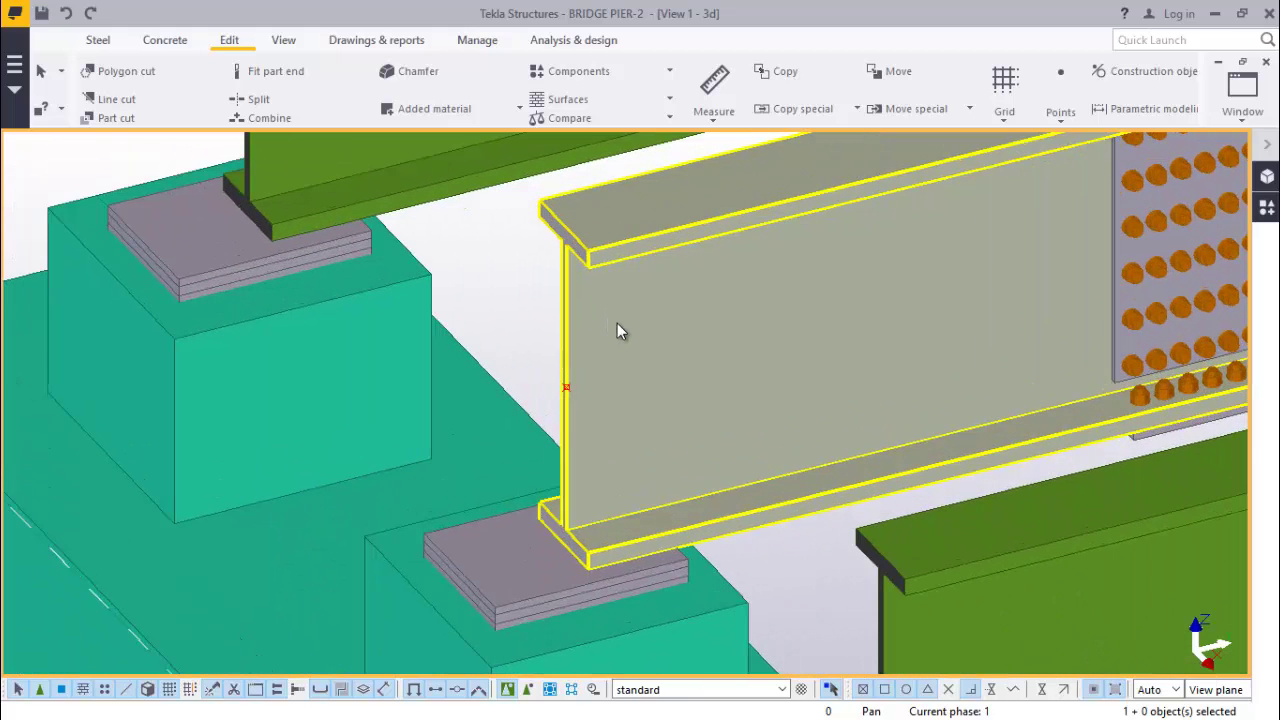
pyautogui.click(1060, 118)
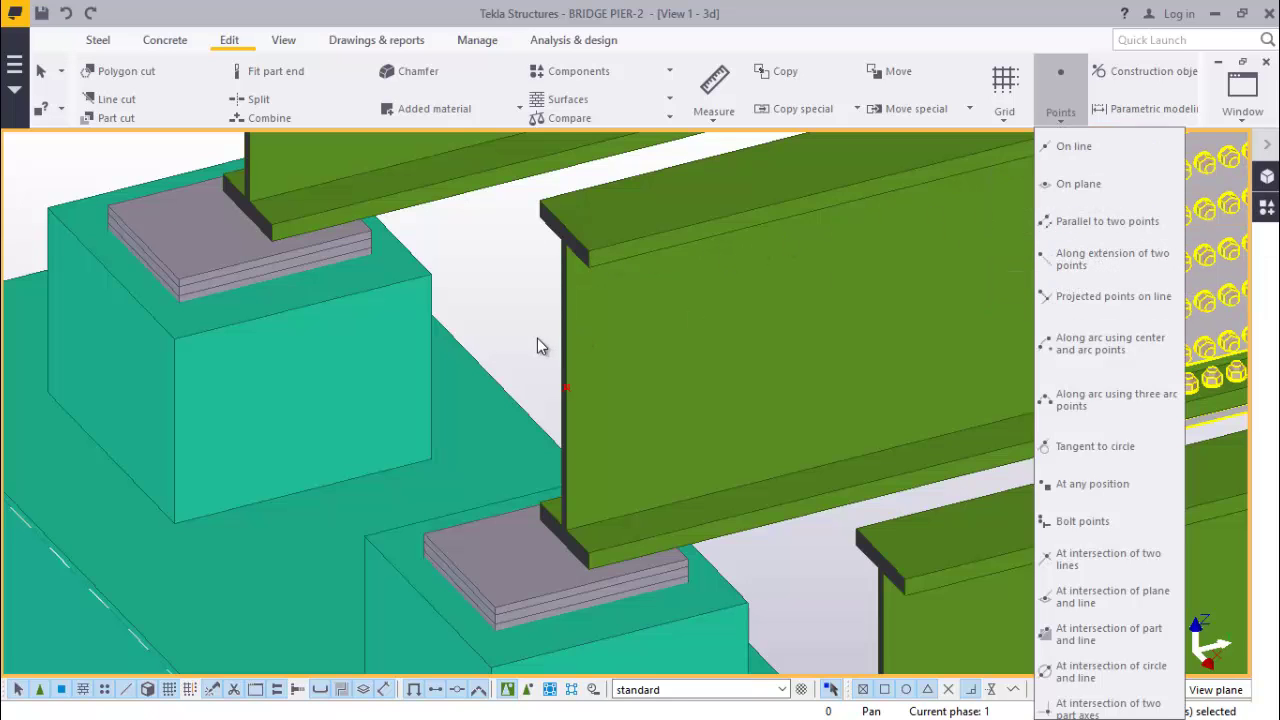
pyautogui.click(680, 320)
pyautogui.click(1060, 118)
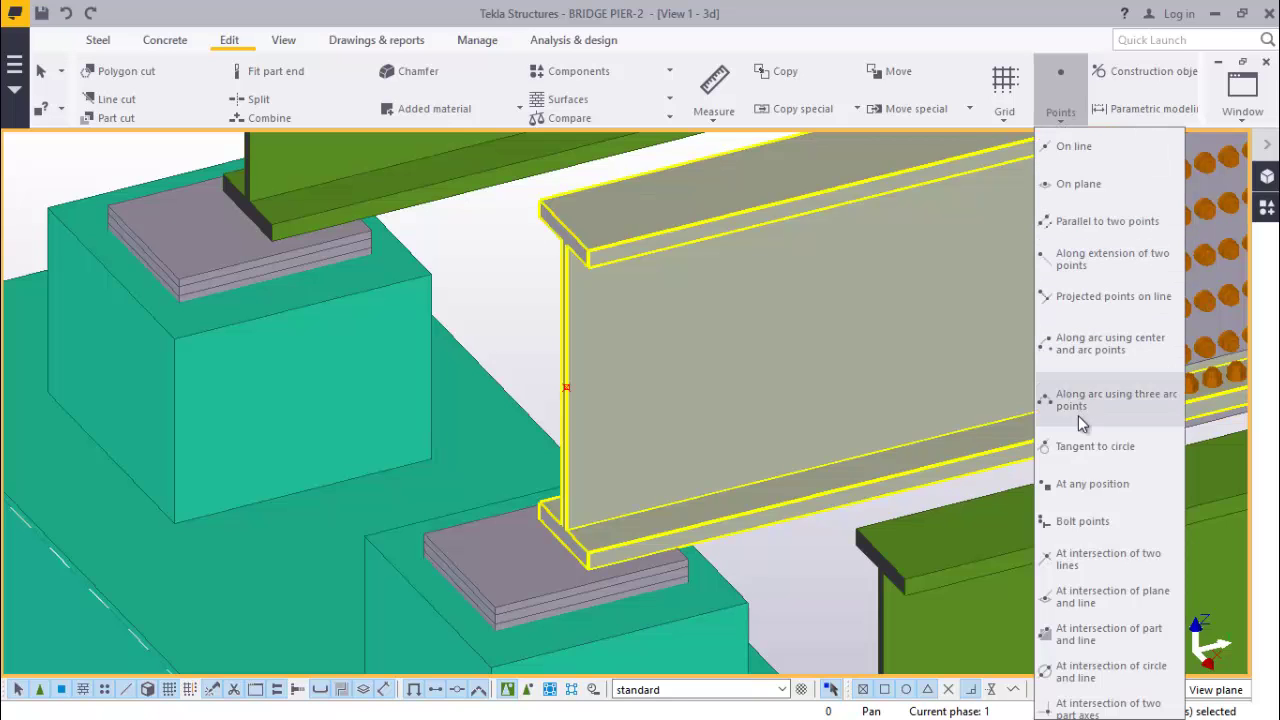
pyautogui.click(1084, 485)
pyautogui.scroll(10, 570, 250)
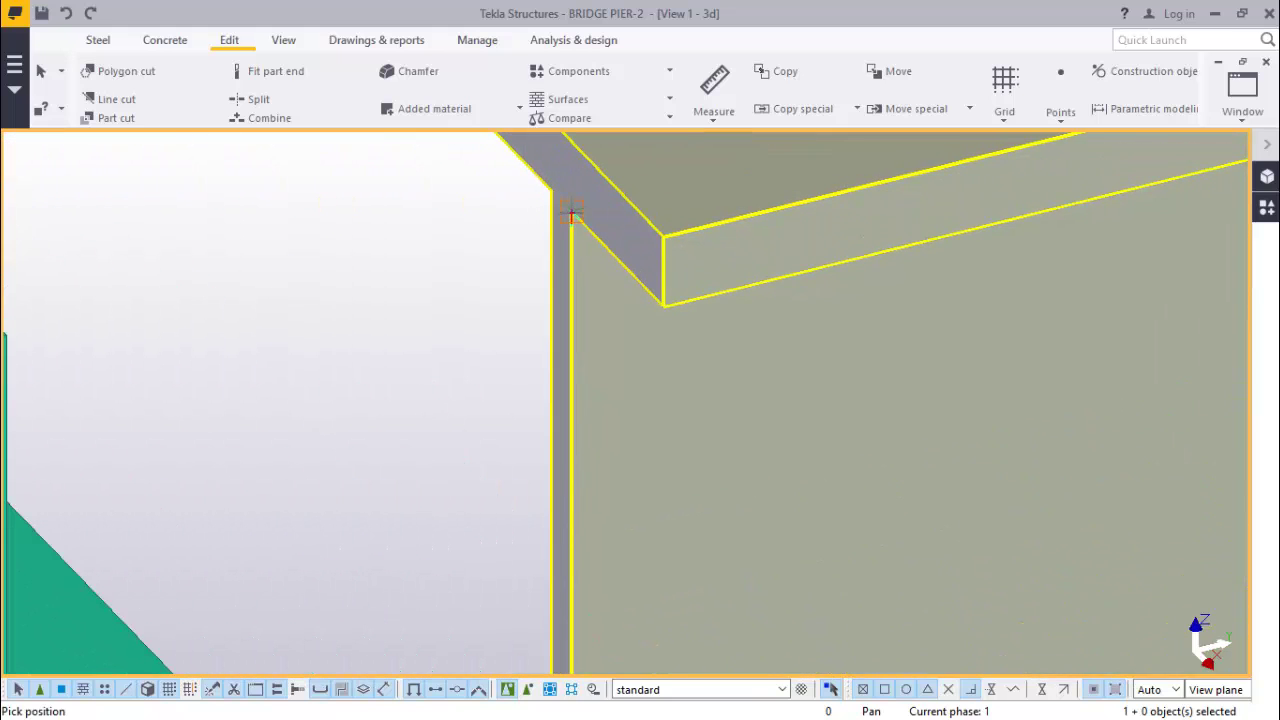
pyautogui.scroll(-8, 575, 235)
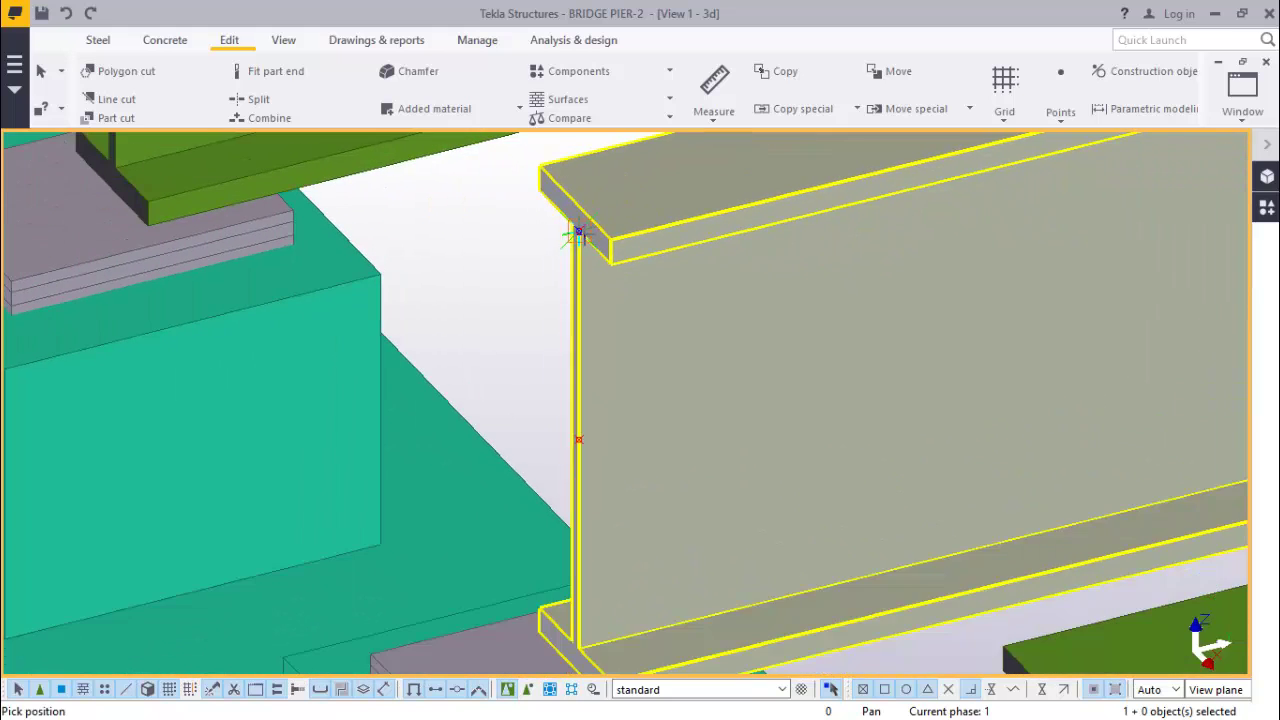
pyautogui.scroll(4, 590, 495)
pyautogui.scroll(3, 590, 502)
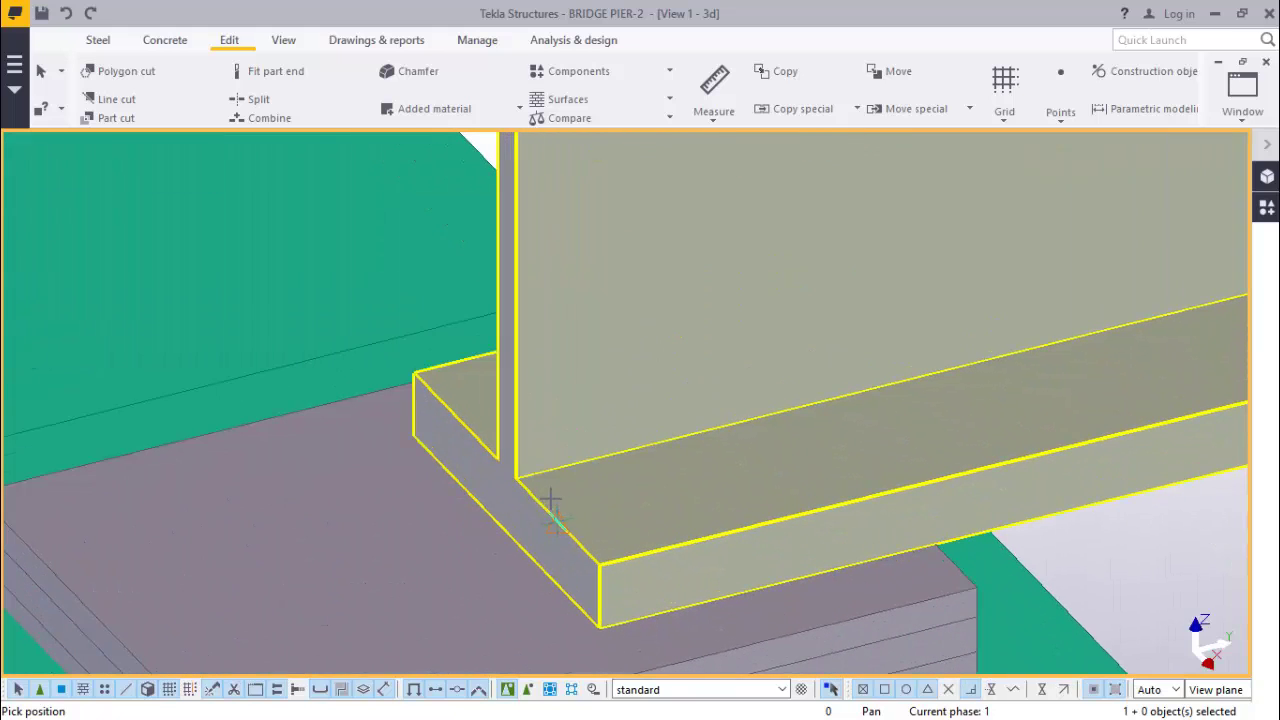
pyautogui.scroll(-6, 608, 473)
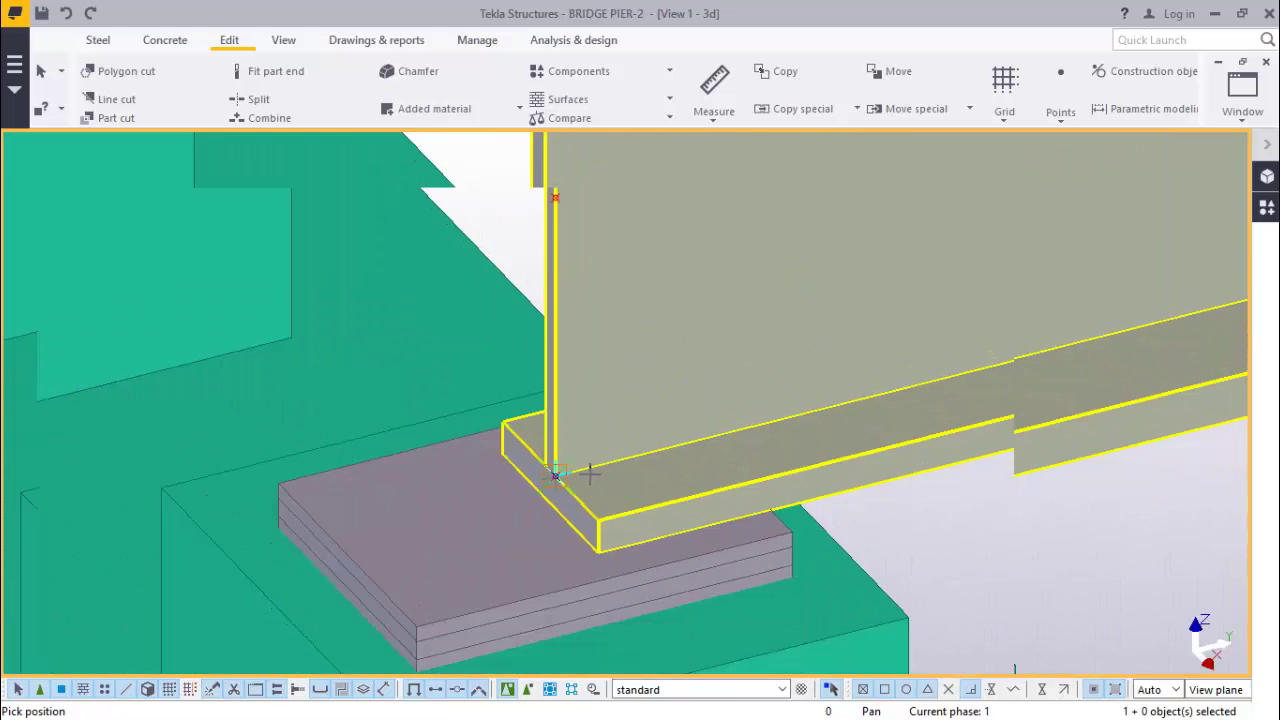
pyautogui.rightClick(535, 282)
pyautogui.click(580, 296)
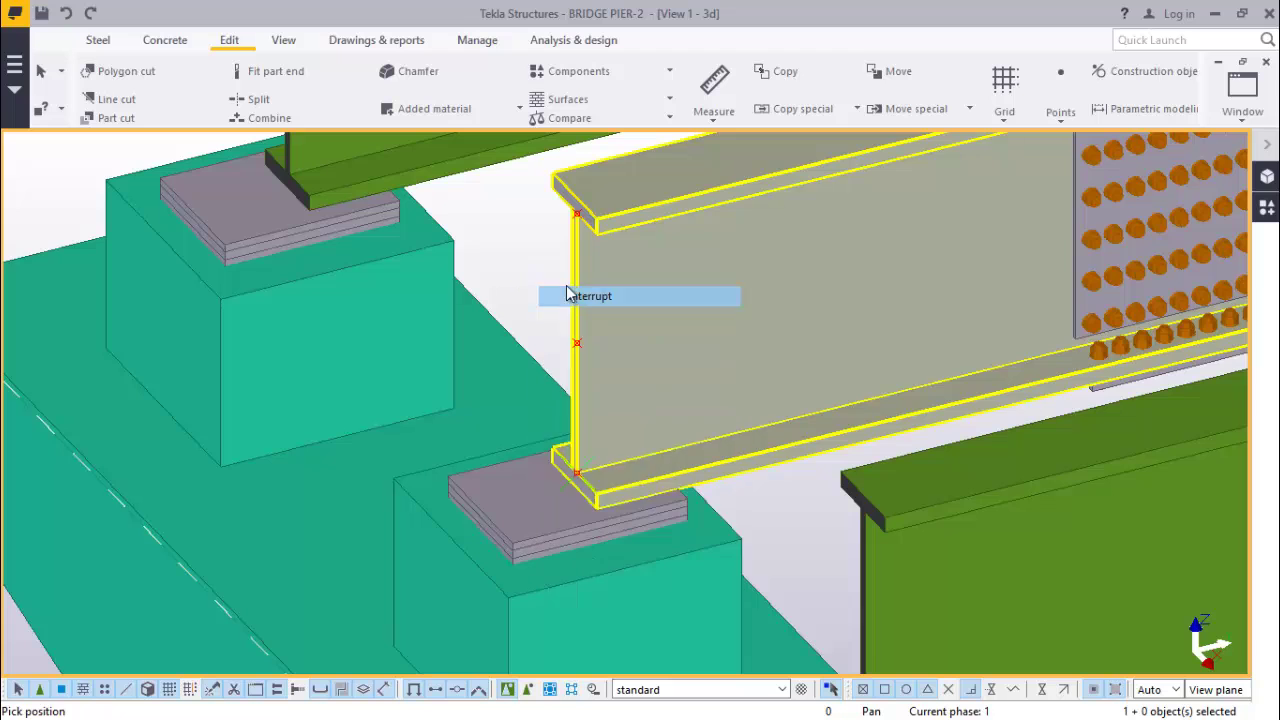
# Select the middle and bottom end handles at the front girder's left end.
pyautogui.scroll(4, 574, 262)
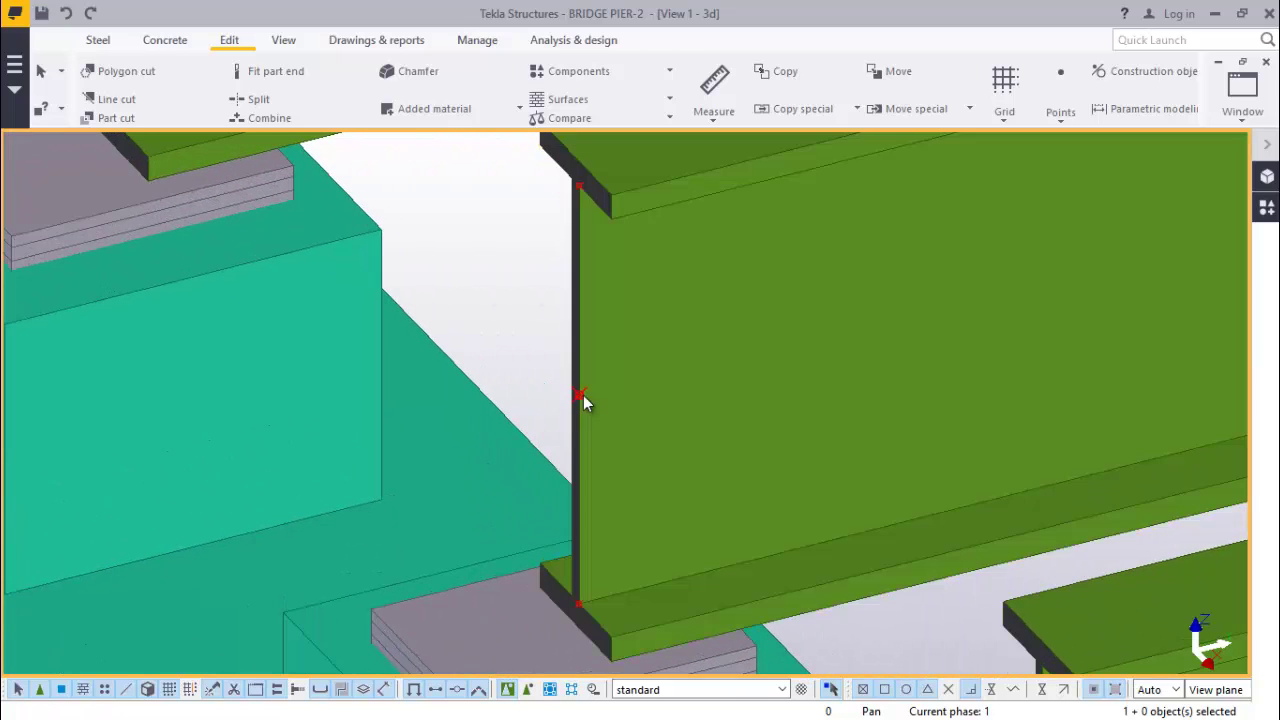
pyautogui.click(580, 395)
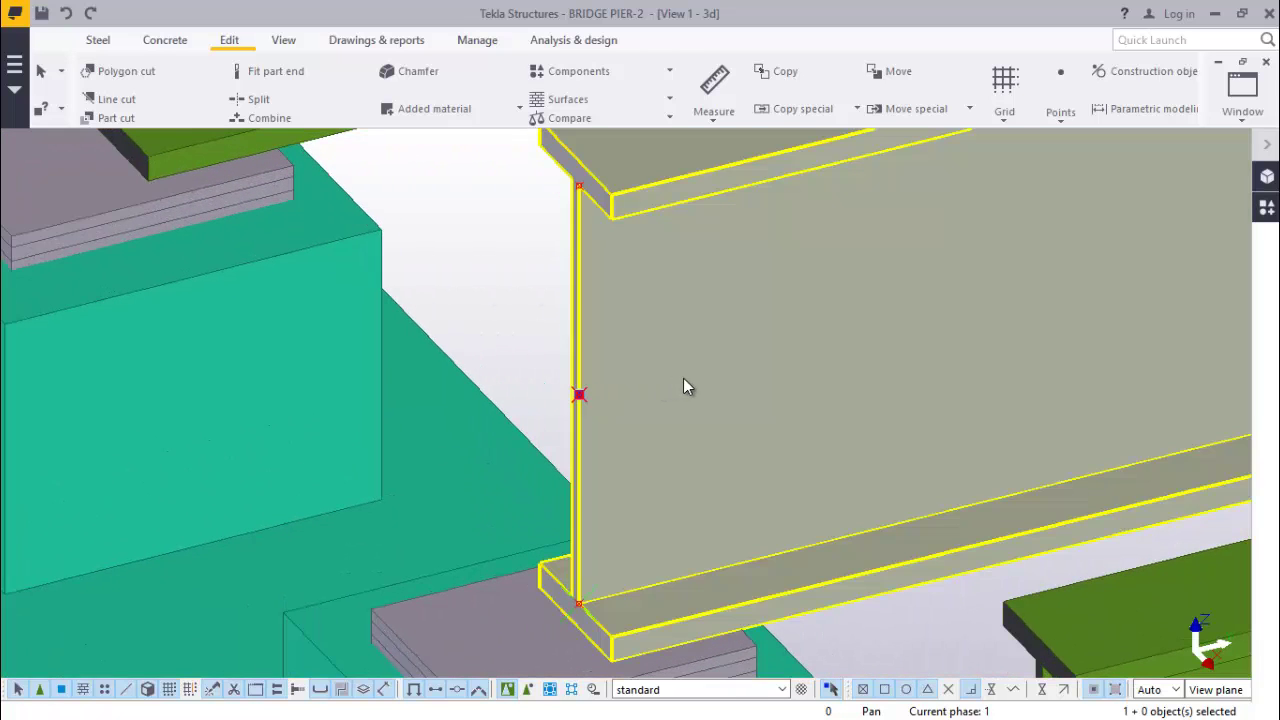
pyautogui.keyDown('ctrl'); pyautogui.click(579, 605); pyautogui.keyUp('ctrl')
pyautogui.scroll(-2, 575, 540)
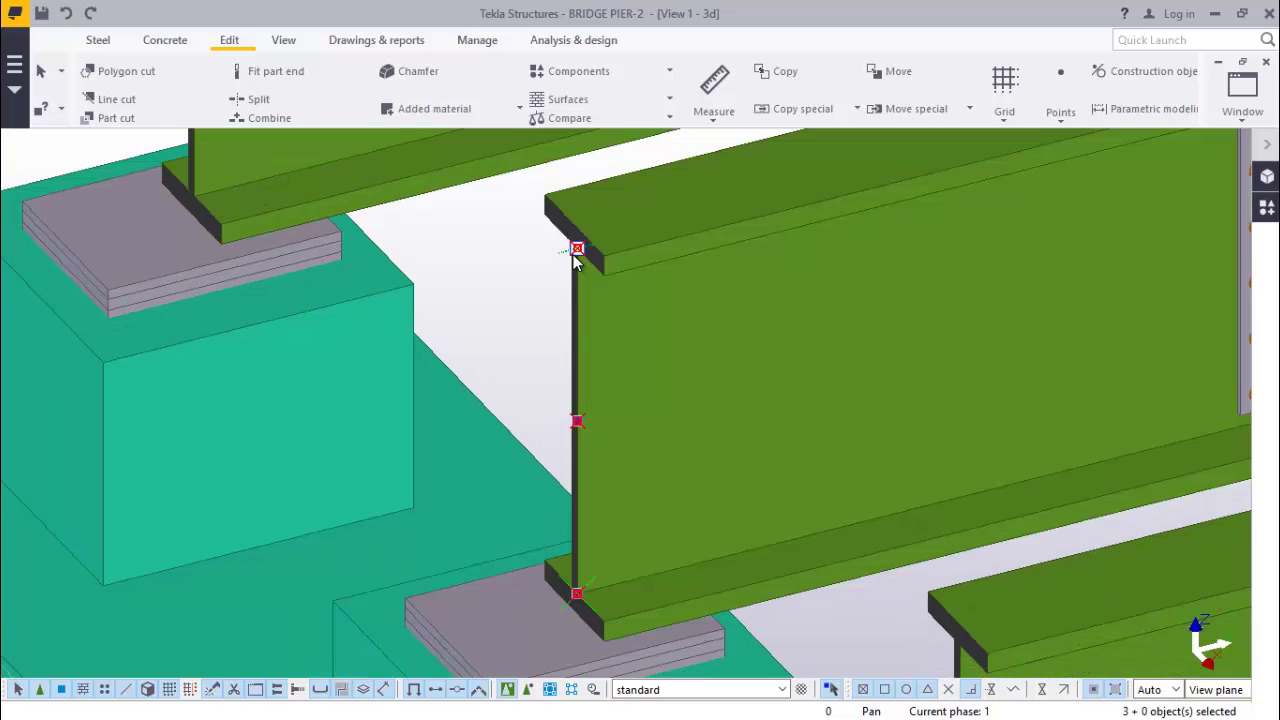
# Copy the selected end handles 600 mm along the girder from its top corner.
pyautogui.rightClick(495, 268)
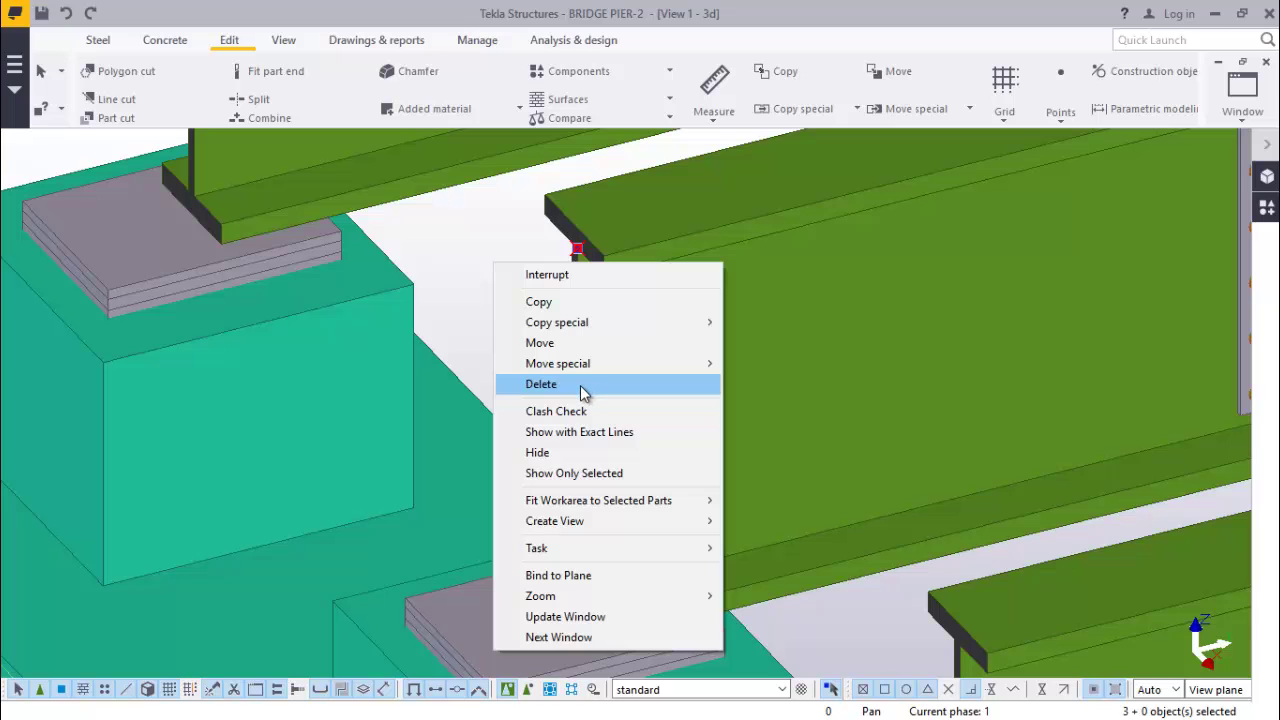
pyautogui.click(557, 302)
pyautogui.scroll(-2, 730, 393)
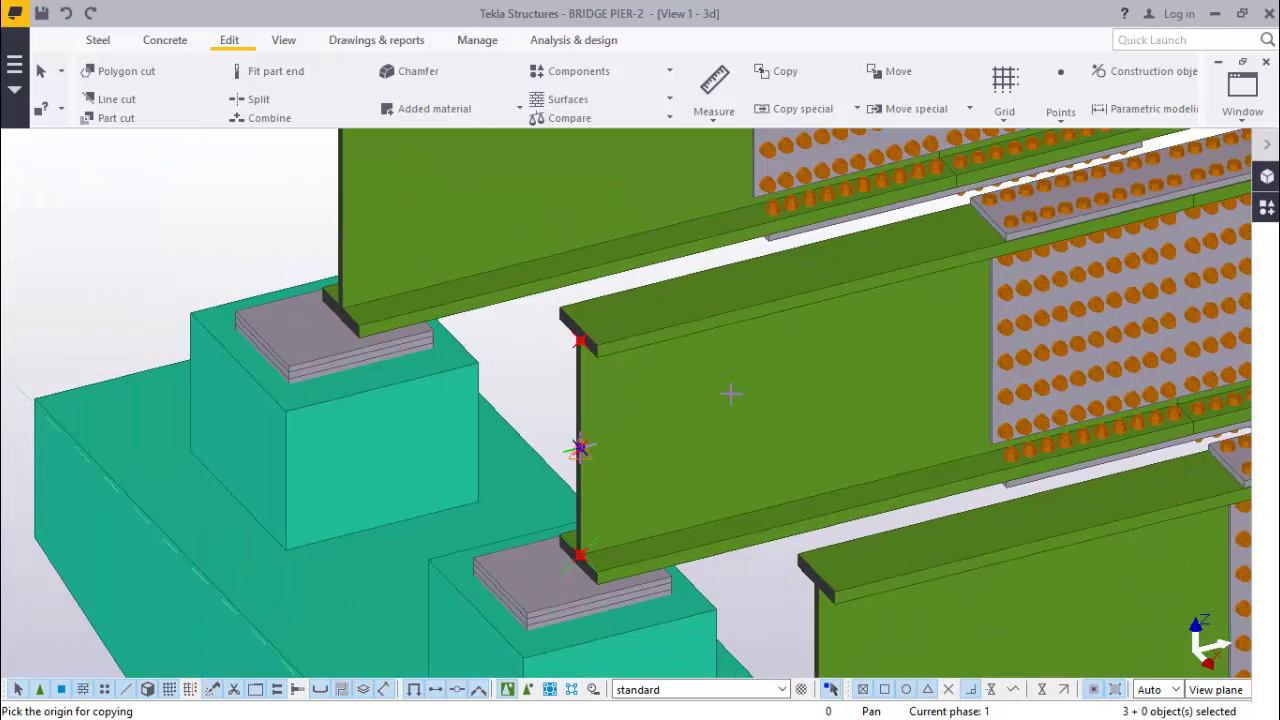
pyautogui.scroll(3, 588, 348)
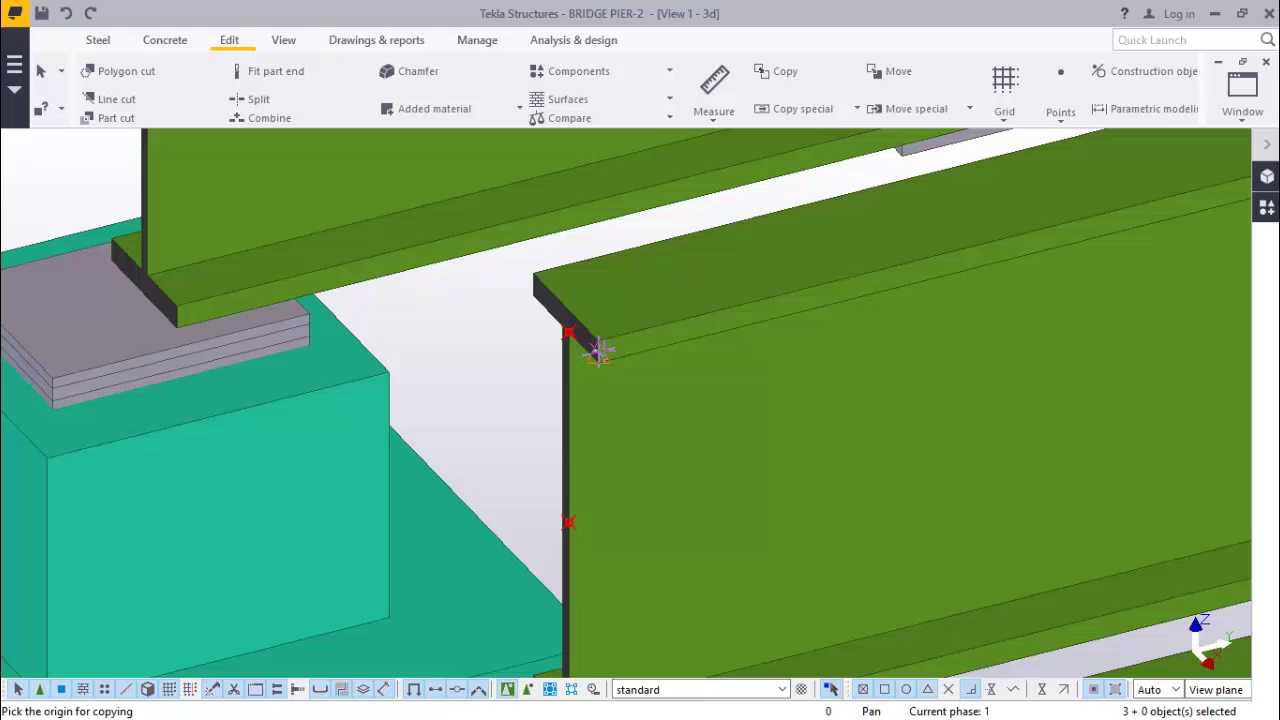
pyautogui.click(598, 350)
pyautogui.scroll(1, 580, 355)
pyautogui.scroll(-4, 575, 370)
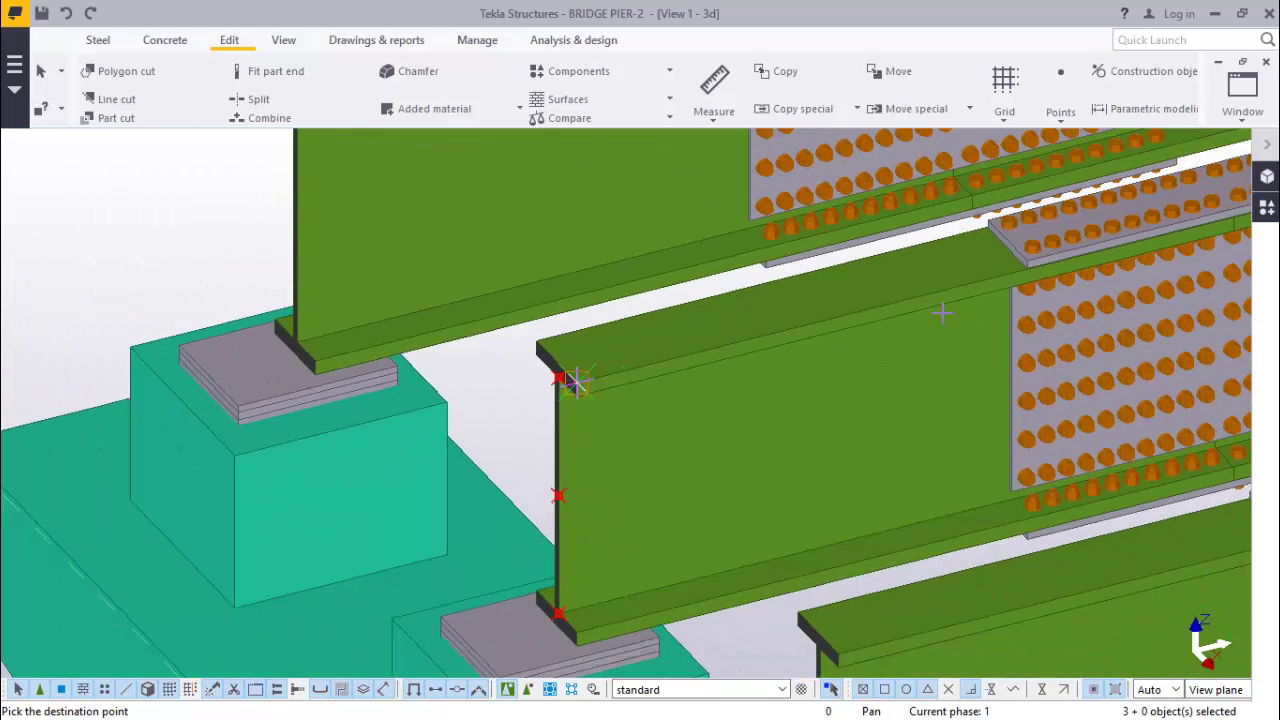
pyautogui.scroll(5, 829, 314)
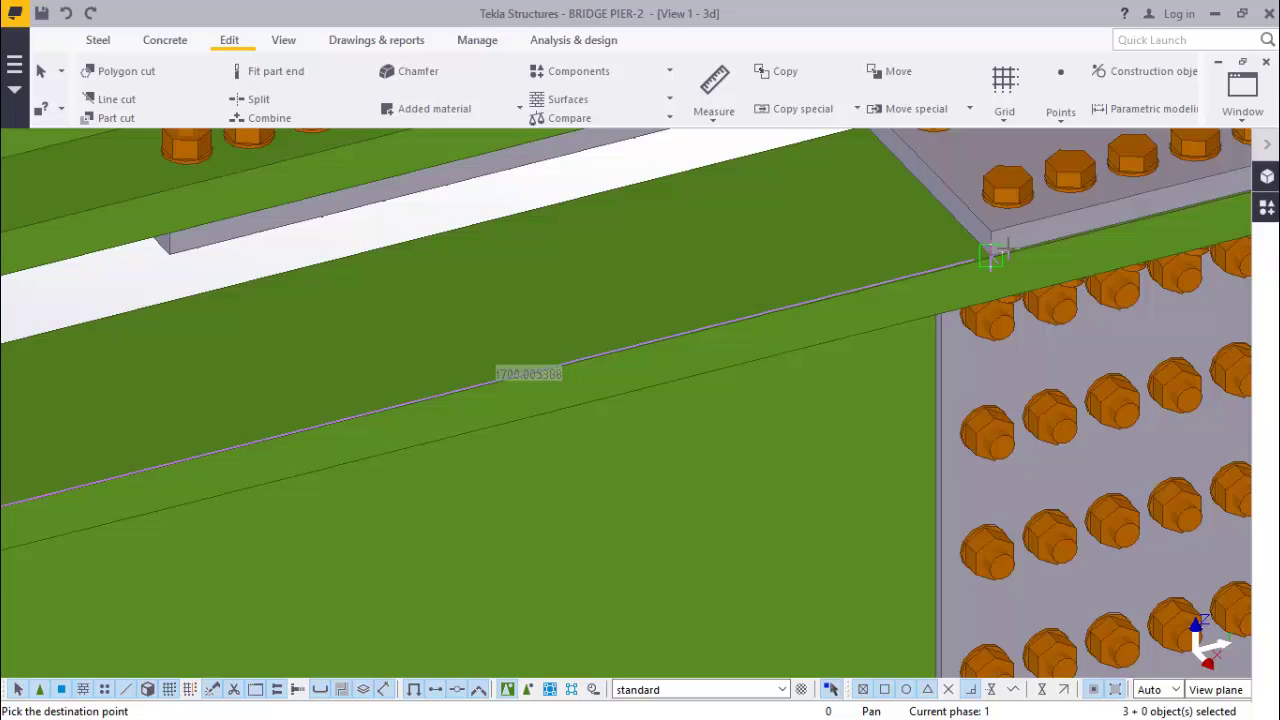
pyautogui.write('600')
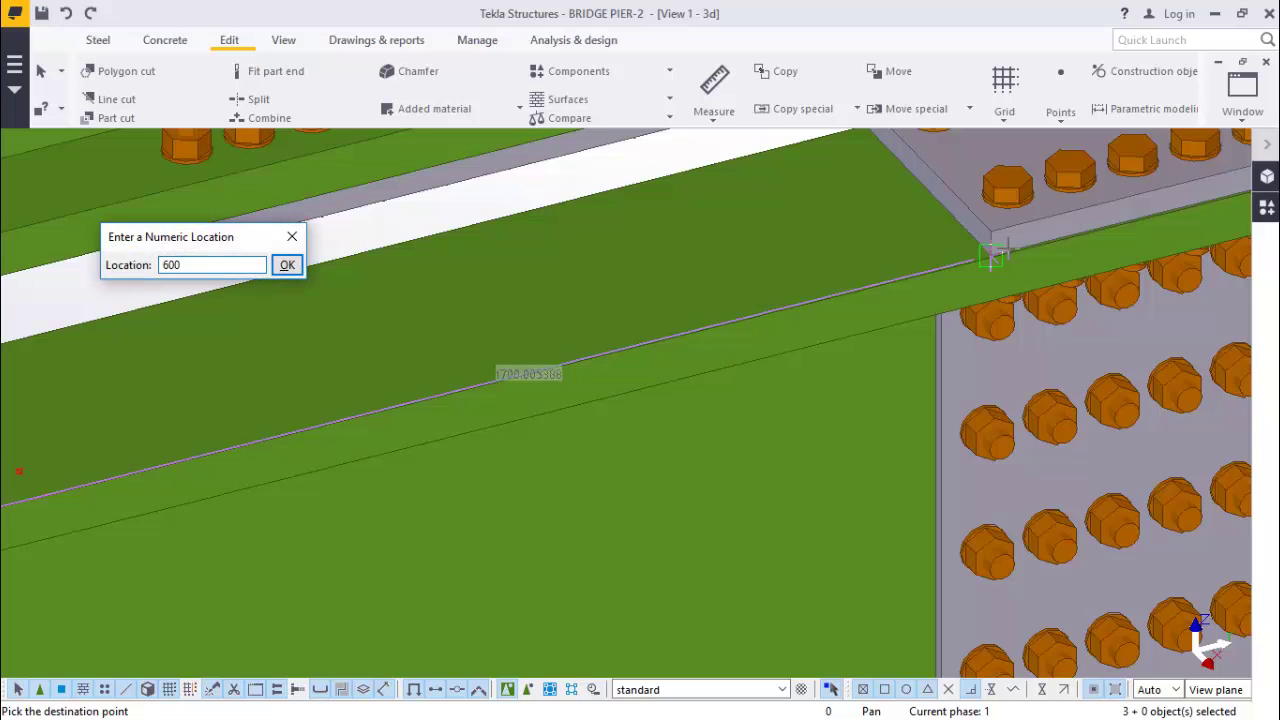
pyautogui.press('Return')
pyautogui.scroll(-5, 990, 255)
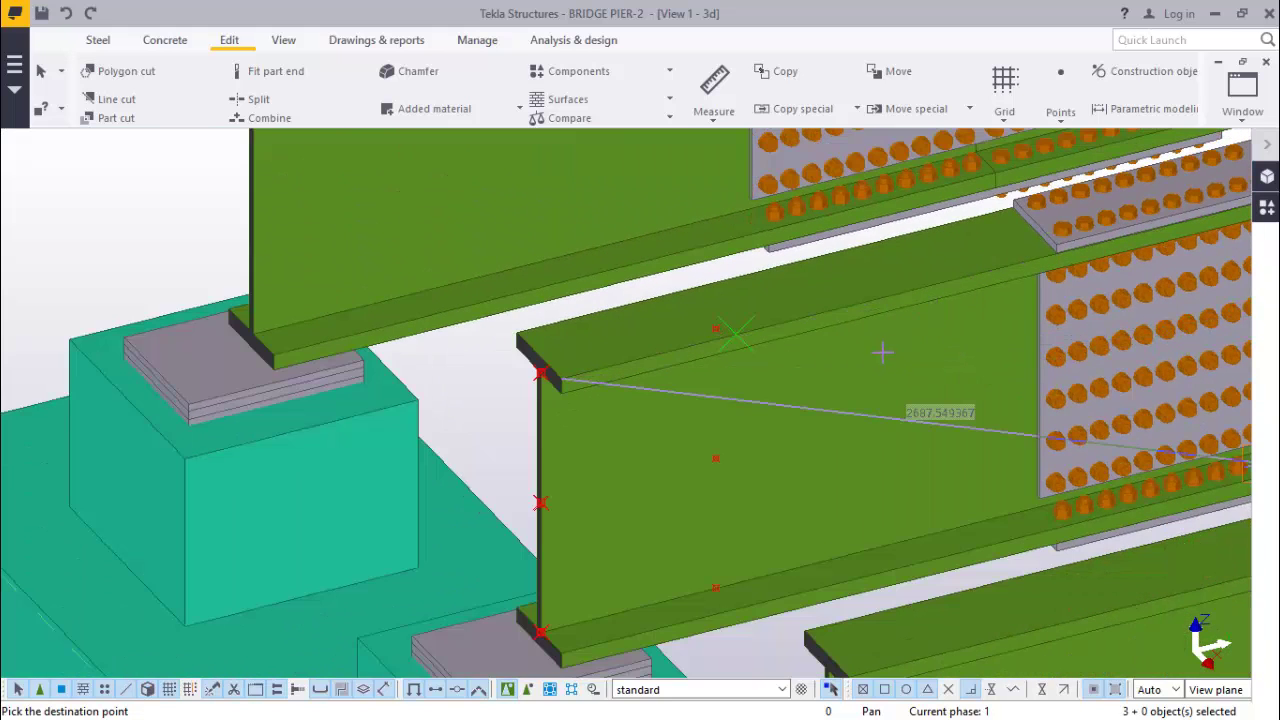
pyautogui.rightClick(882, 352)
pyautogui.click(934, 366)
# Start copying the new mid-web point from the girder's lower end, then cancel the copy.
pyautogui.scroll(-1, 679, 416)
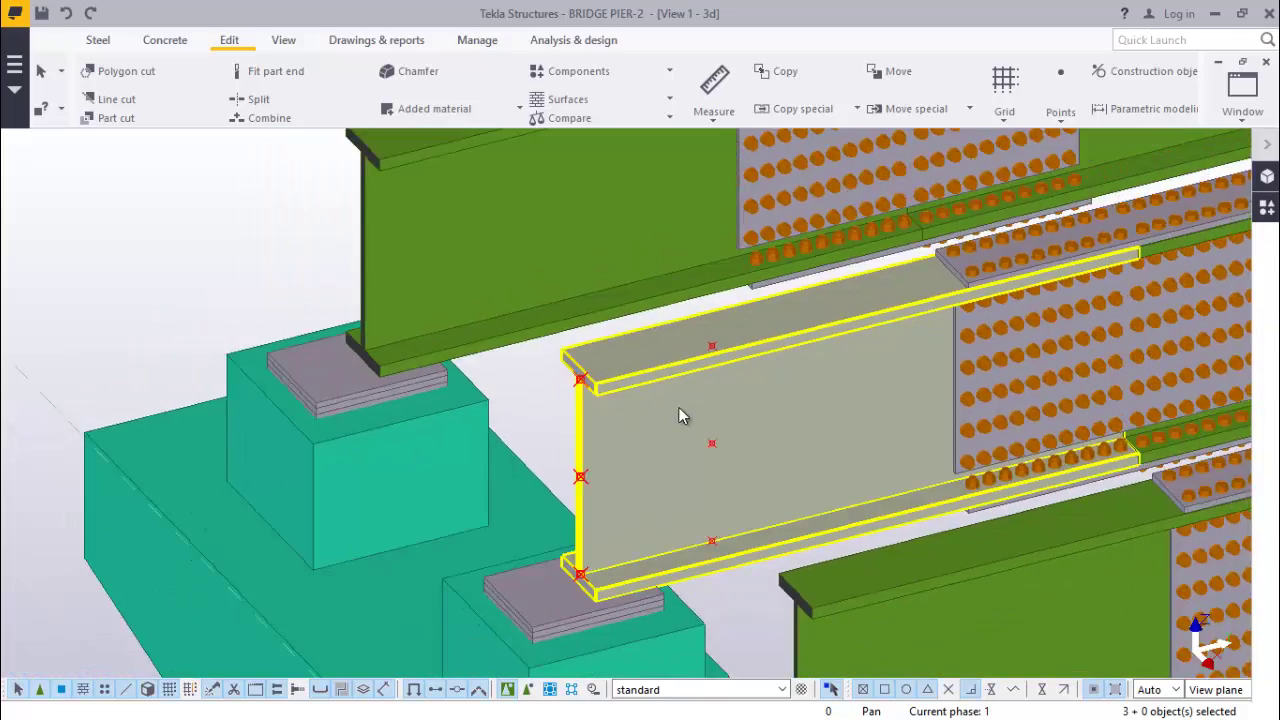
pyautogui.scroll(4, 786, 470)
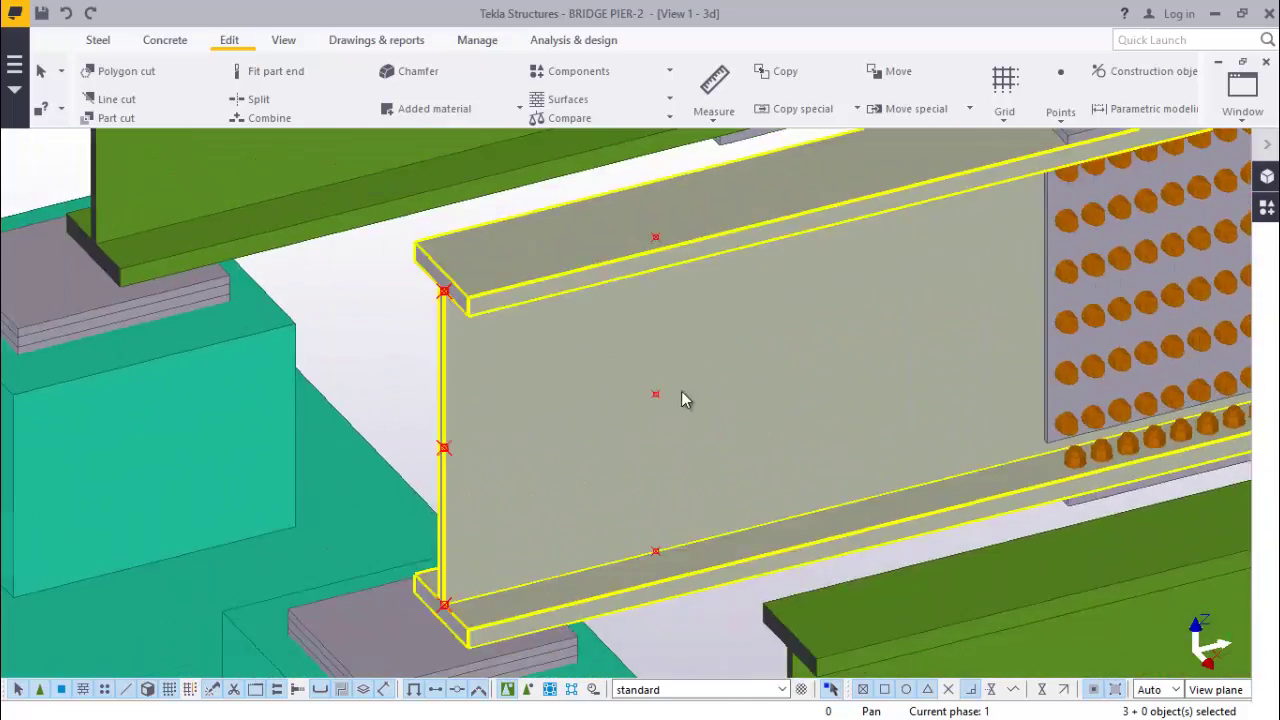
pyautogui.scroll(-3, 651, 394)
pyautogui.scroll(2, 671, 414)
pyautogui.scroll(3, 562, 470)
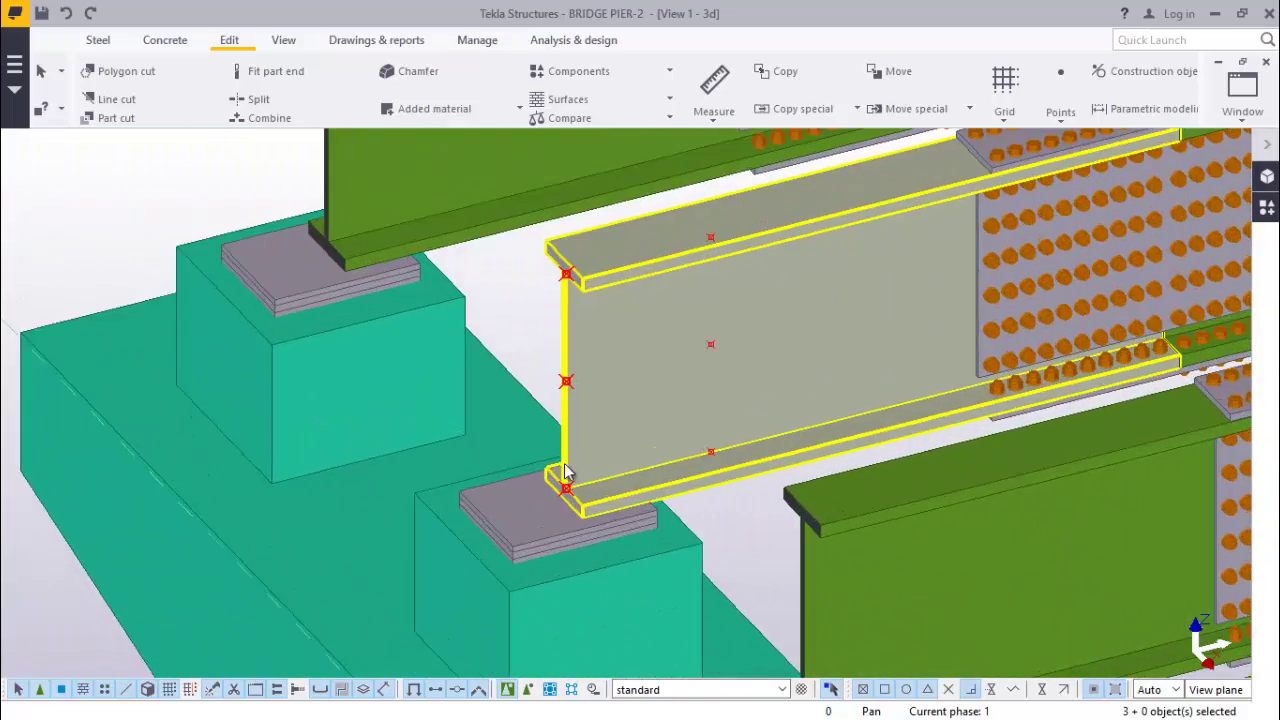
pyautogui.scroll(2, 590, 355)
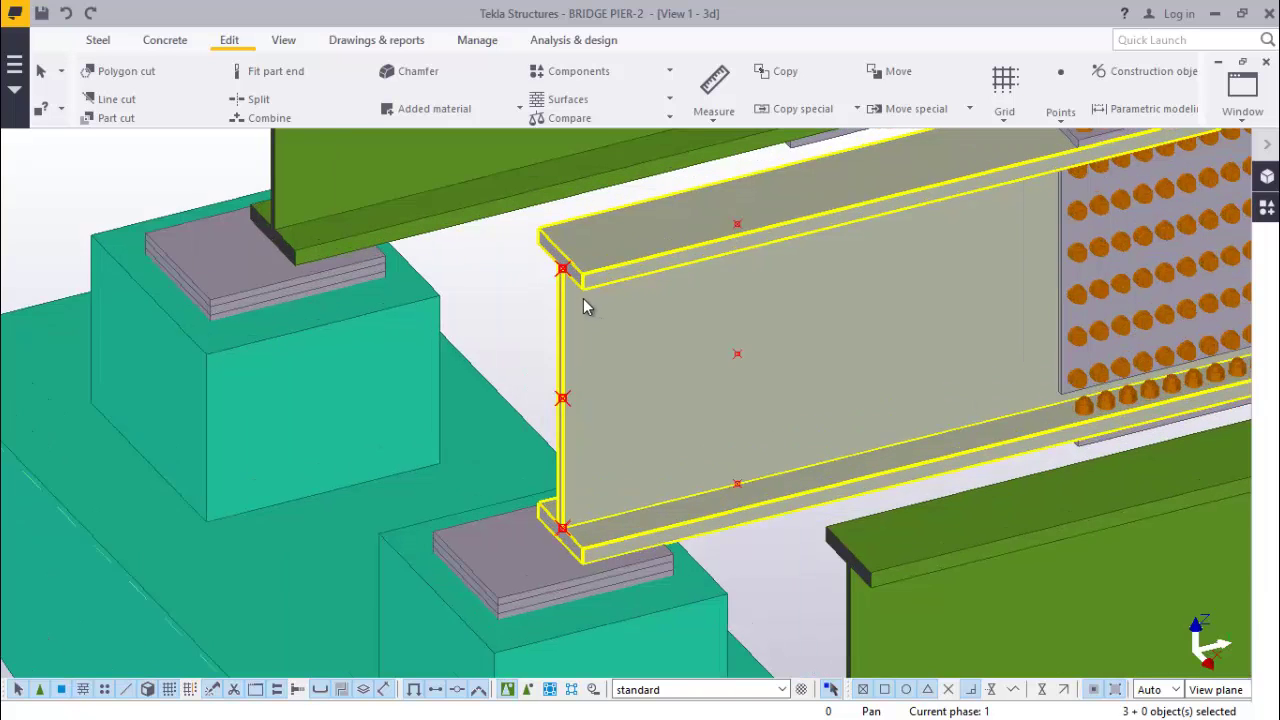
pyautogui.click(753, 360)
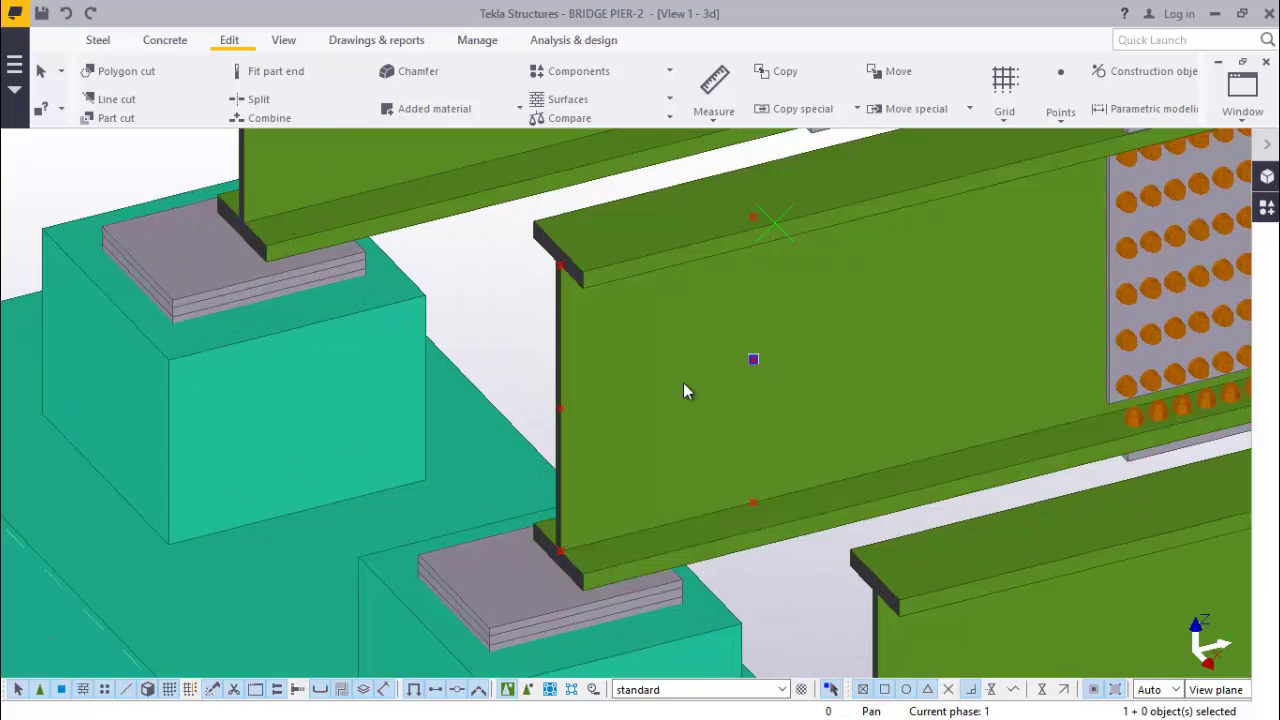
pyautogui.rightClick(510, 314)
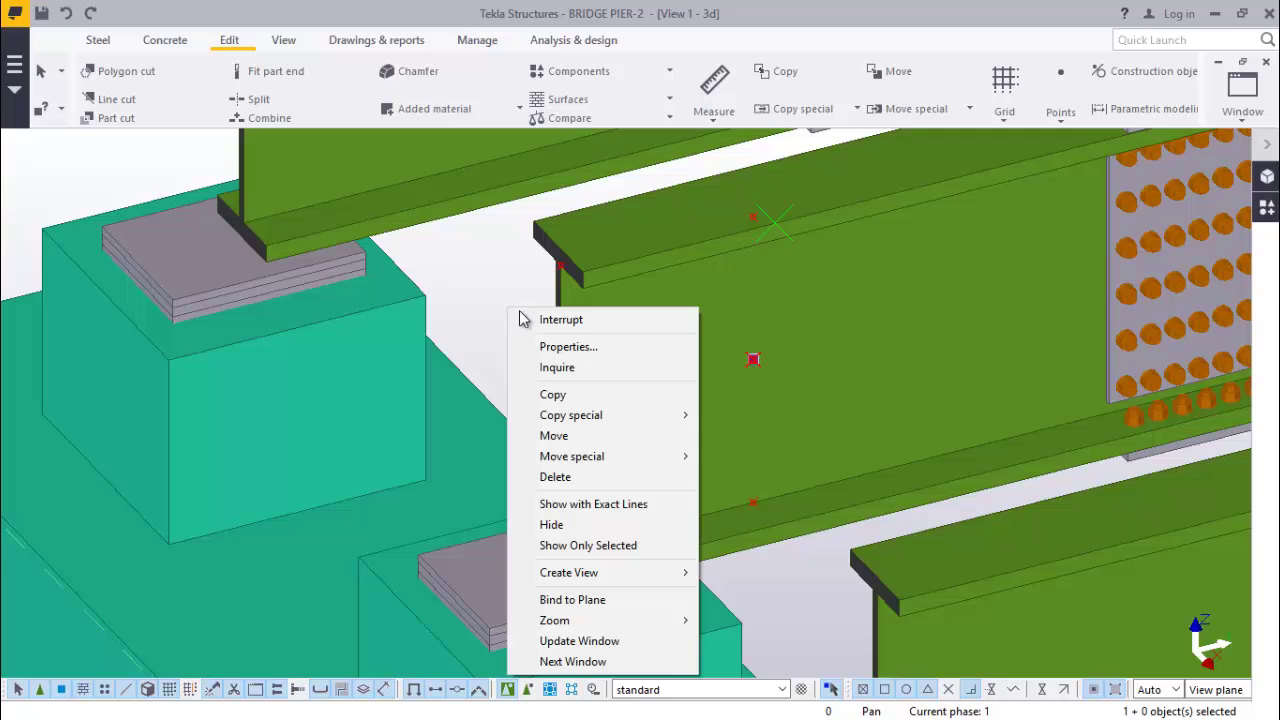
pyautogui.click(558, 395)
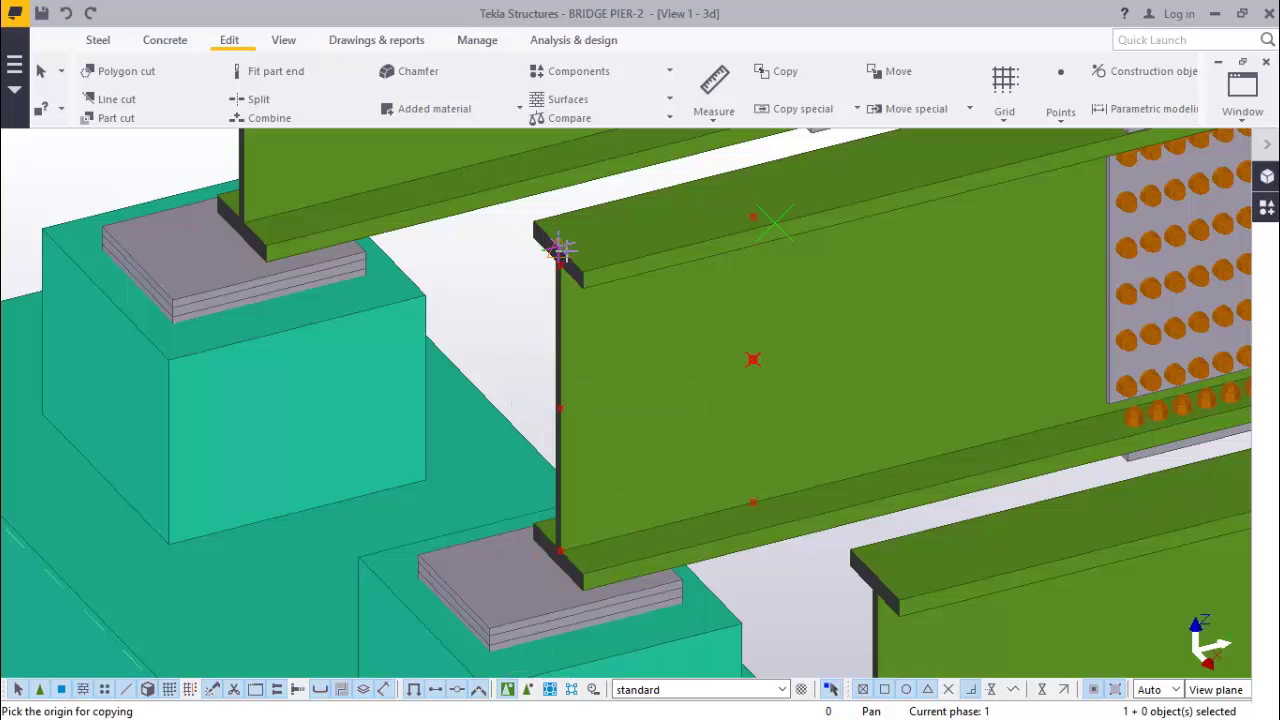
pyautogui.scroll(4, 559, 248)
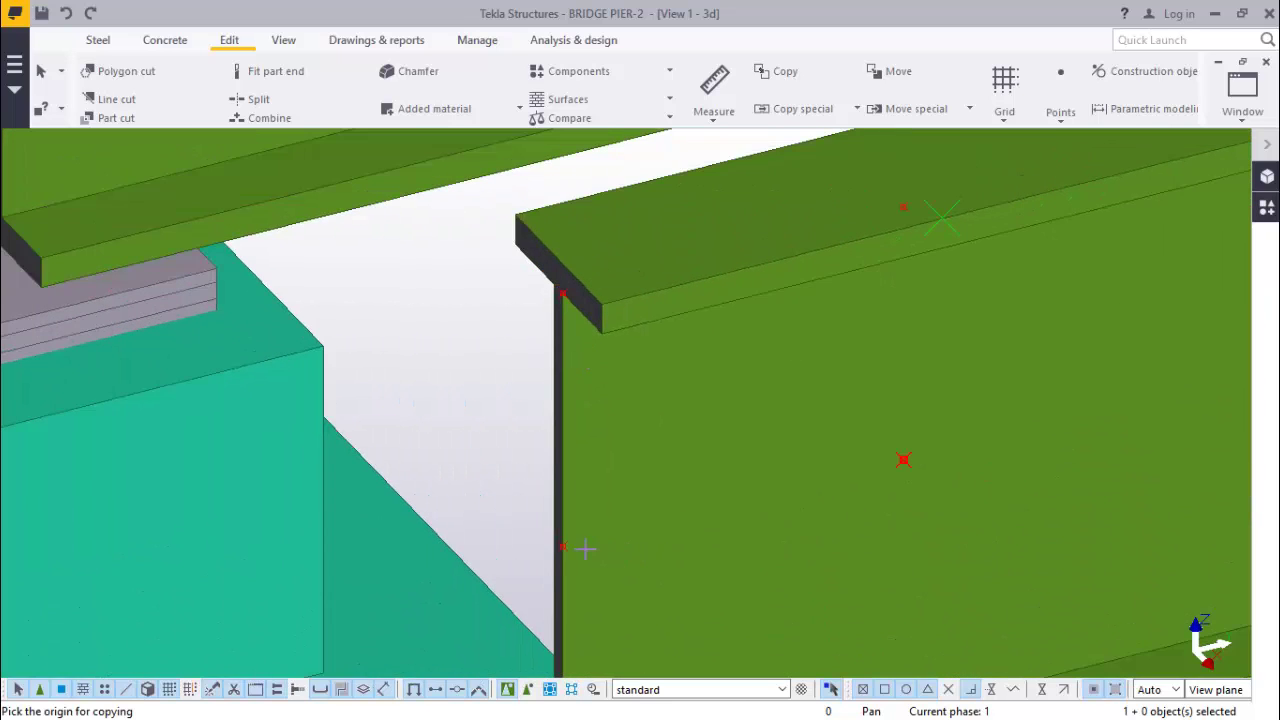
pyautogui.click(562, 546)
pyautogui.scroll(-4, 523, 300)
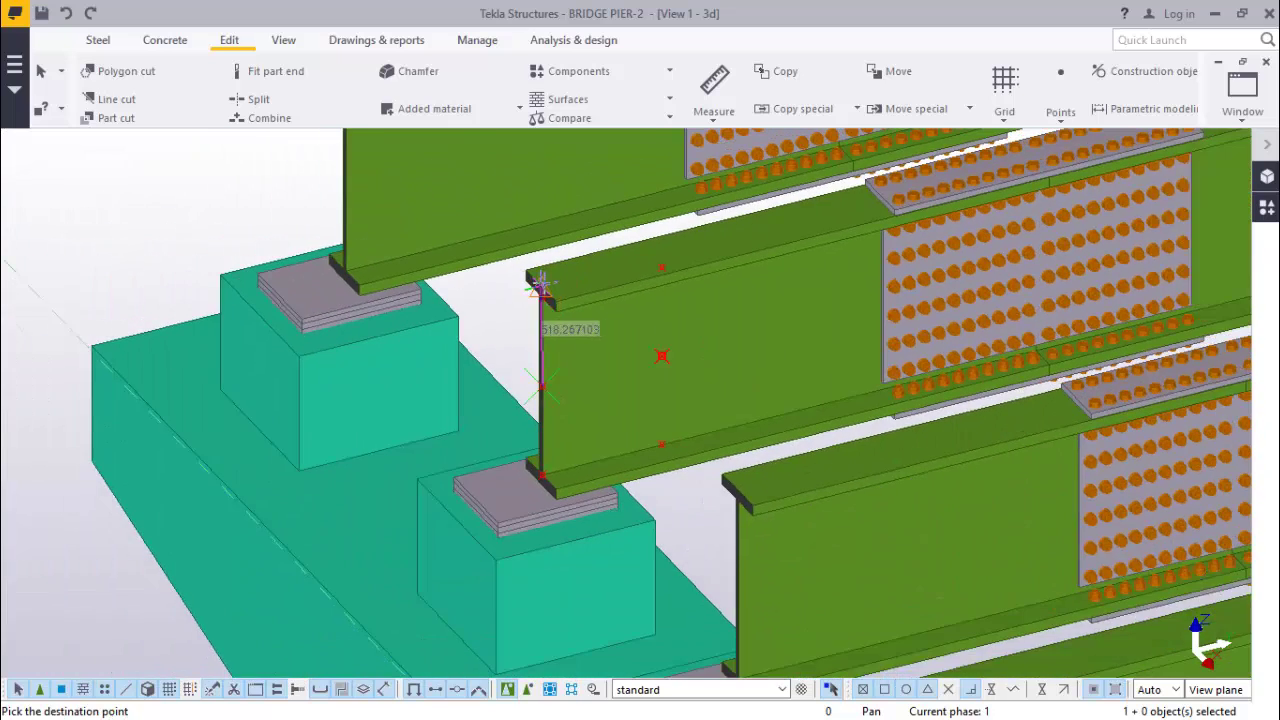
pyautogui.scroll(3, 740, 580)
pyautogui.scroll(2, 697, 555)
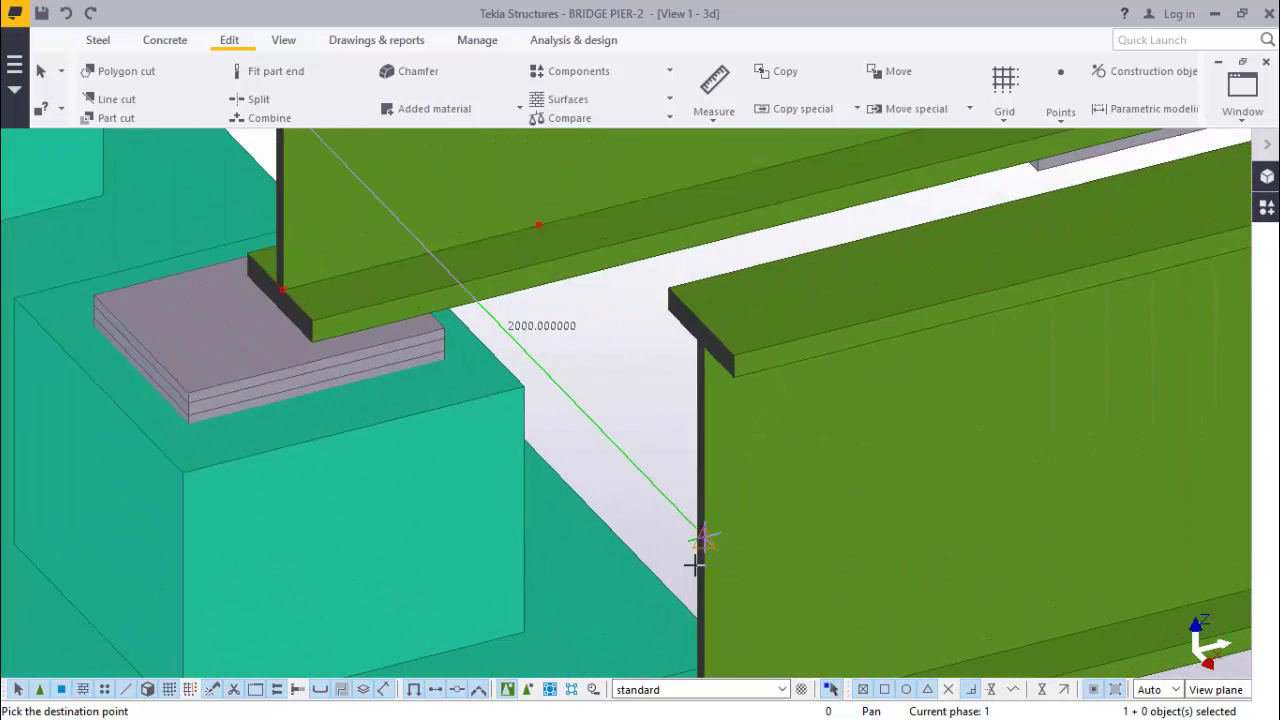
pyautogui.scroll(2, 693, 560)
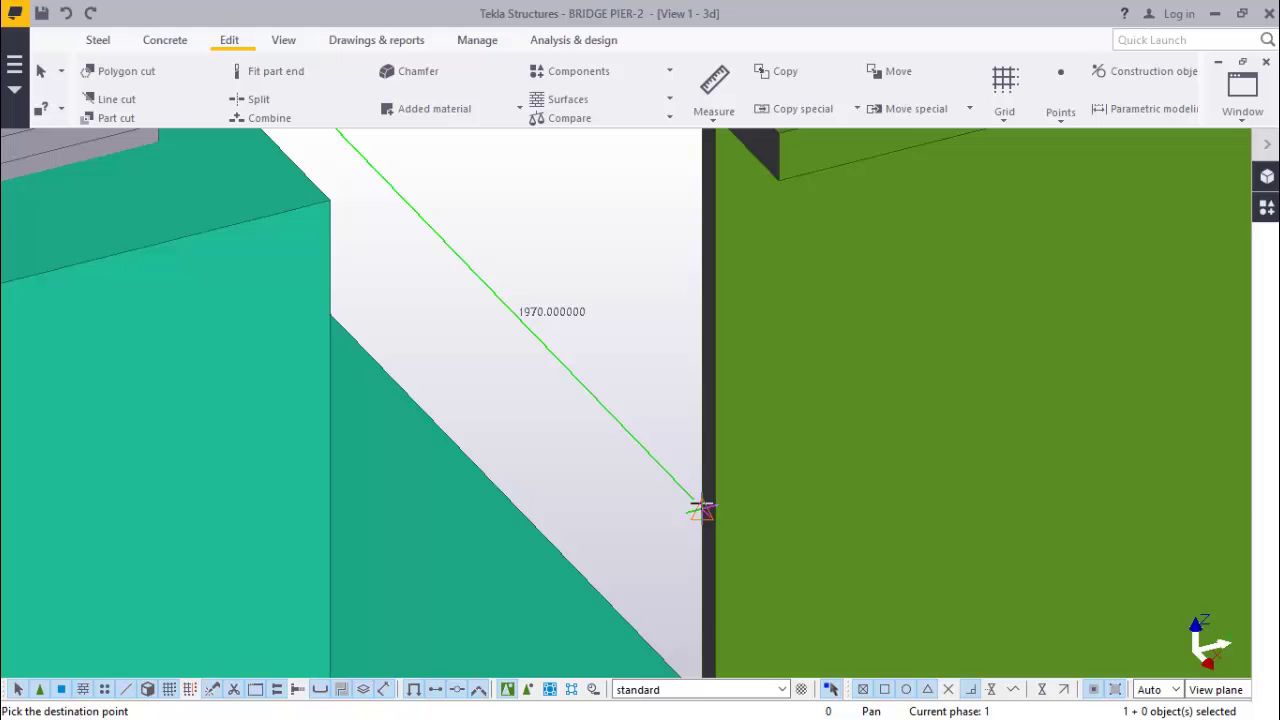
pyautogui.rightClick(649, 391)
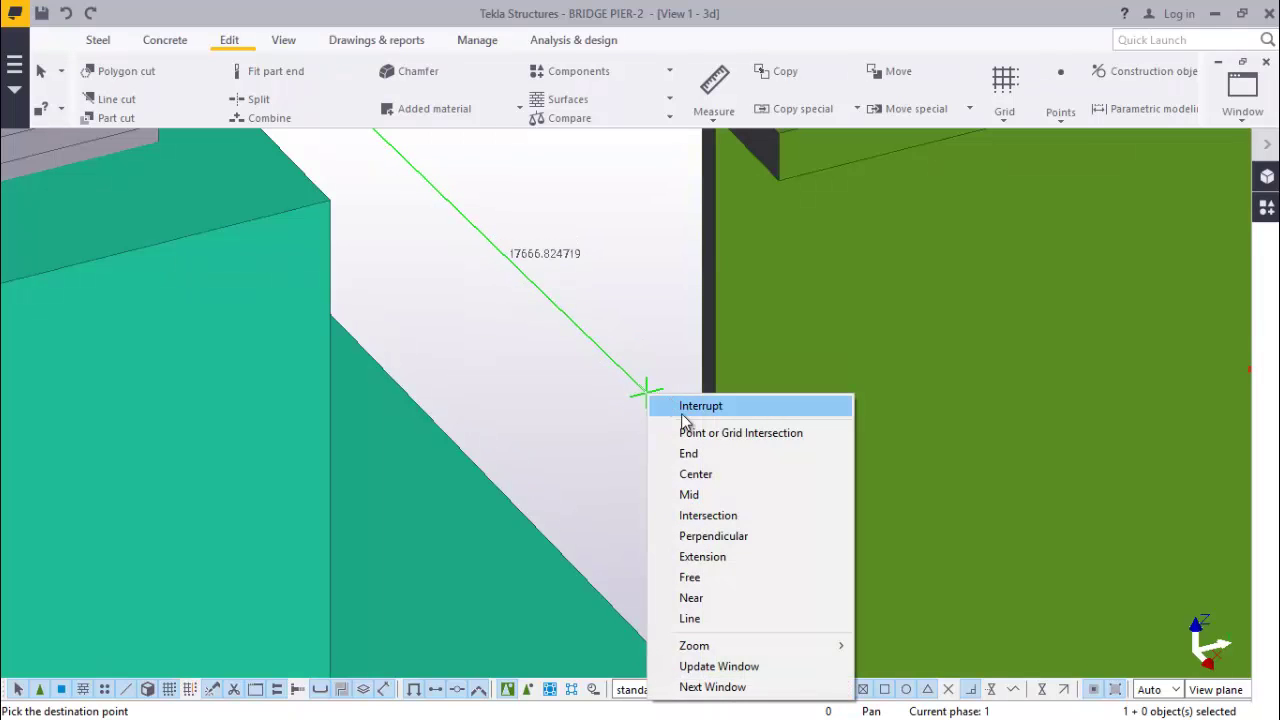
pyautogui.click(680, 403)
pyautogui.scroll(-5, 824, 556)
pyautogui.scroll(5, 849, 542)
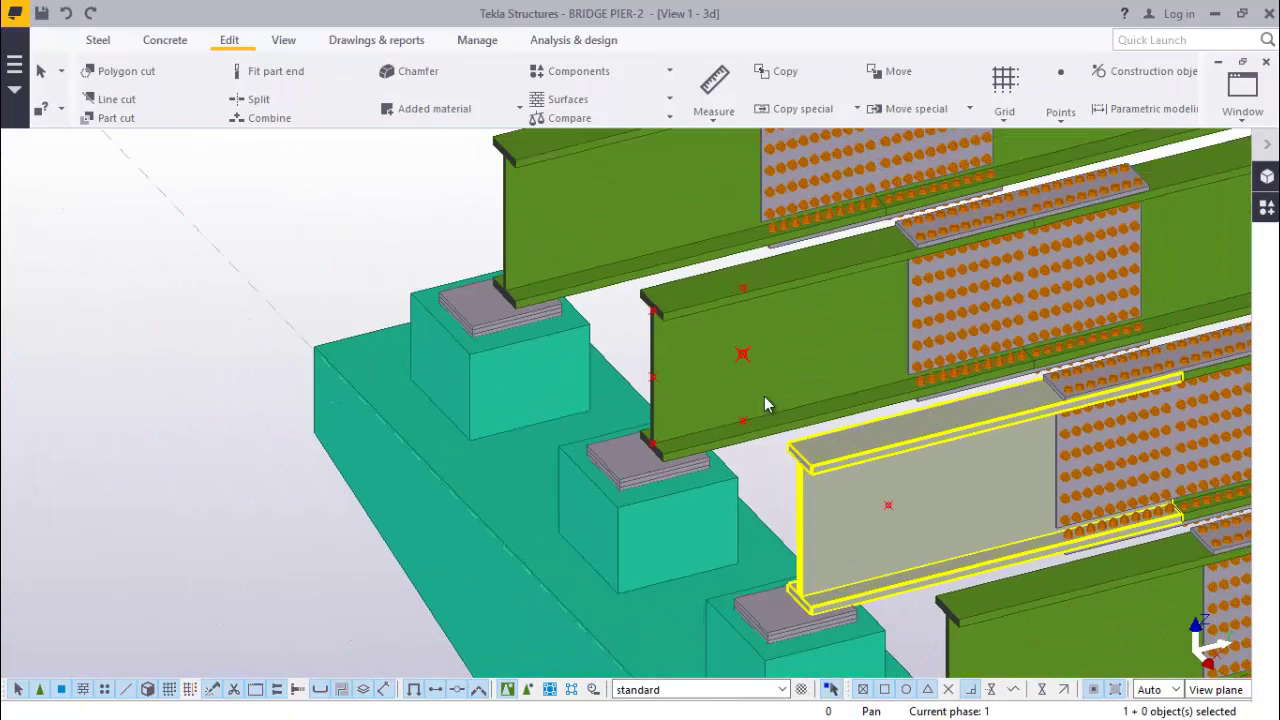
pyautogui.scroll(2, 741, 369)
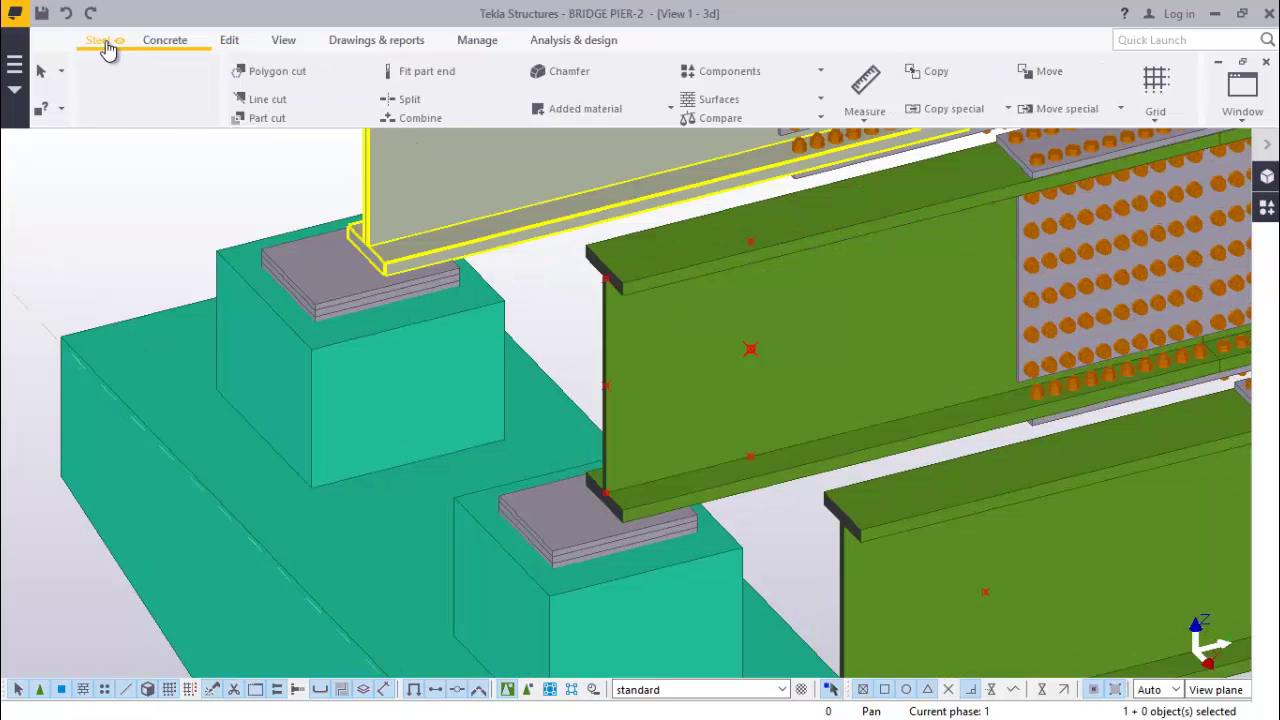
# Start a beam from the Steel tab at the bearing, then cancel it.
pyautogui.click(98, 40)
pyautogui.click(161, 119)
pyautogui.click(190, 141)
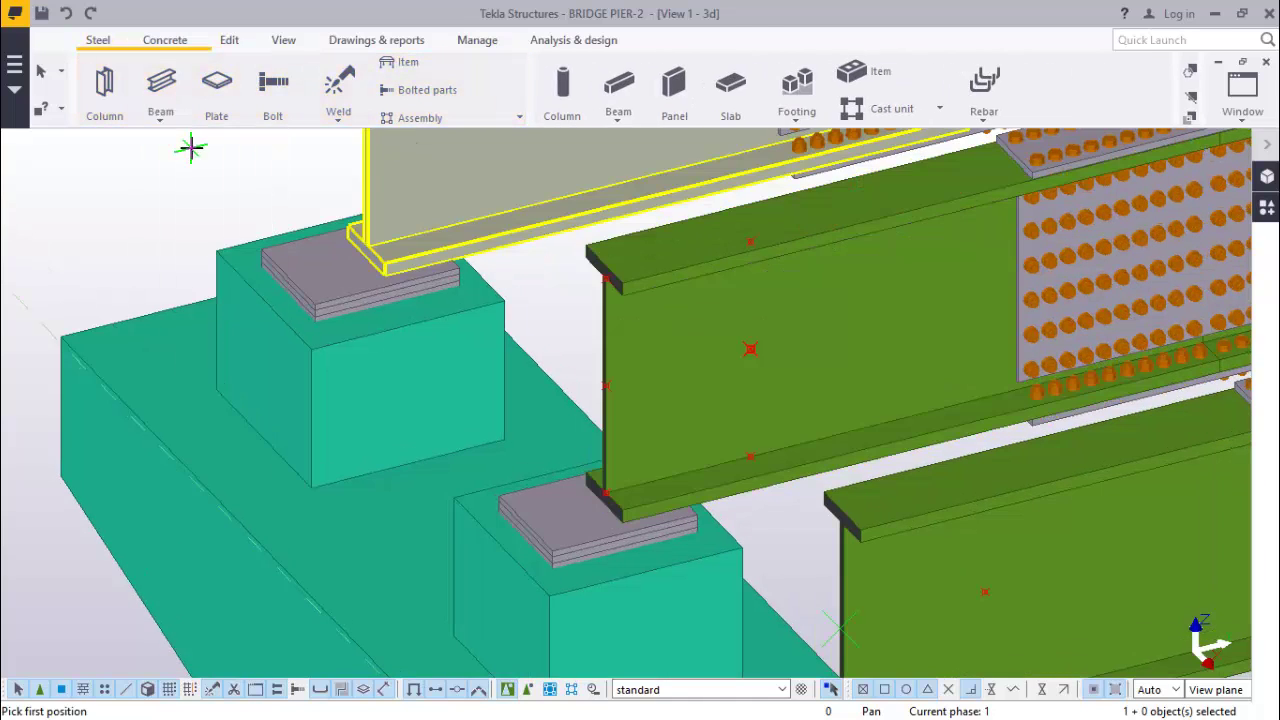
pyautogui.scroll(2, 762, 333)
pyautogui.click(737, 349)
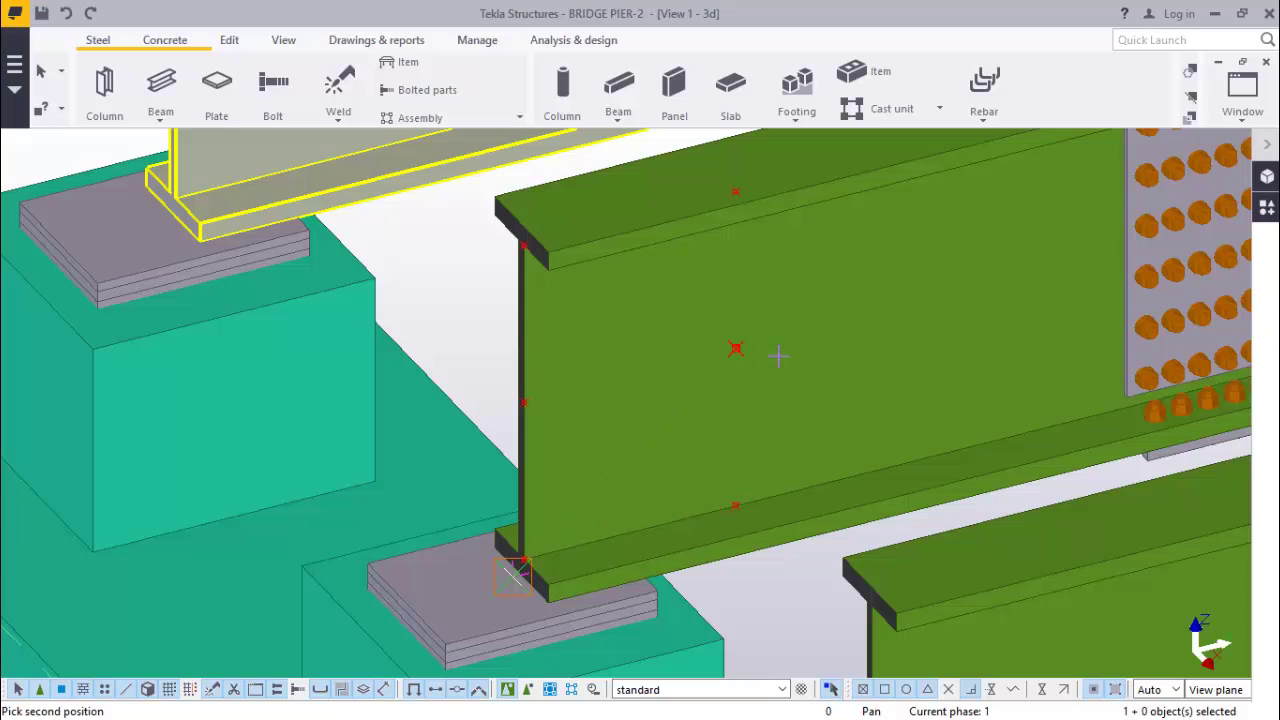
pyautogui.rightClick(681, 318)
pyautogui.click(700, 331)
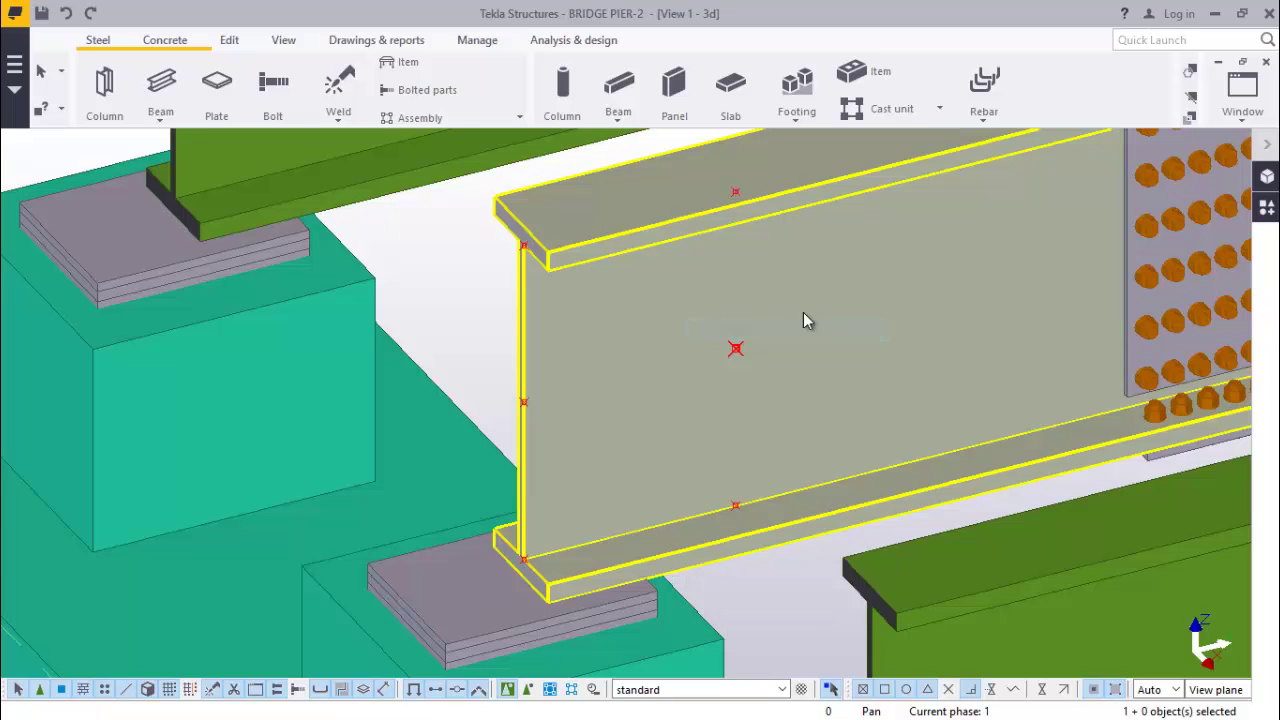
# Start a steel beam at the mid-web point, abandon it, and relaunch Steel beam.
pyautogui.click(162, 119)
pyautogui.click(175, 142)
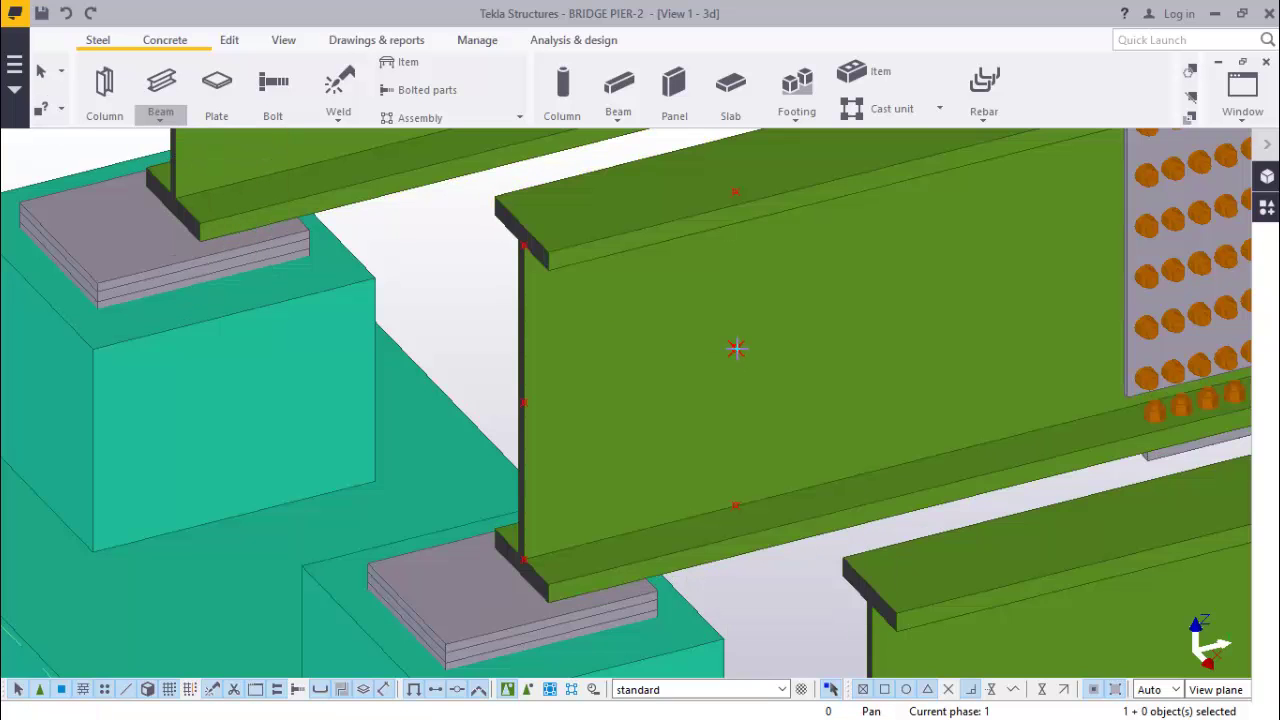
pyautogui.click(736, 347)
pyautogui.scroll(-3, 736, 347)
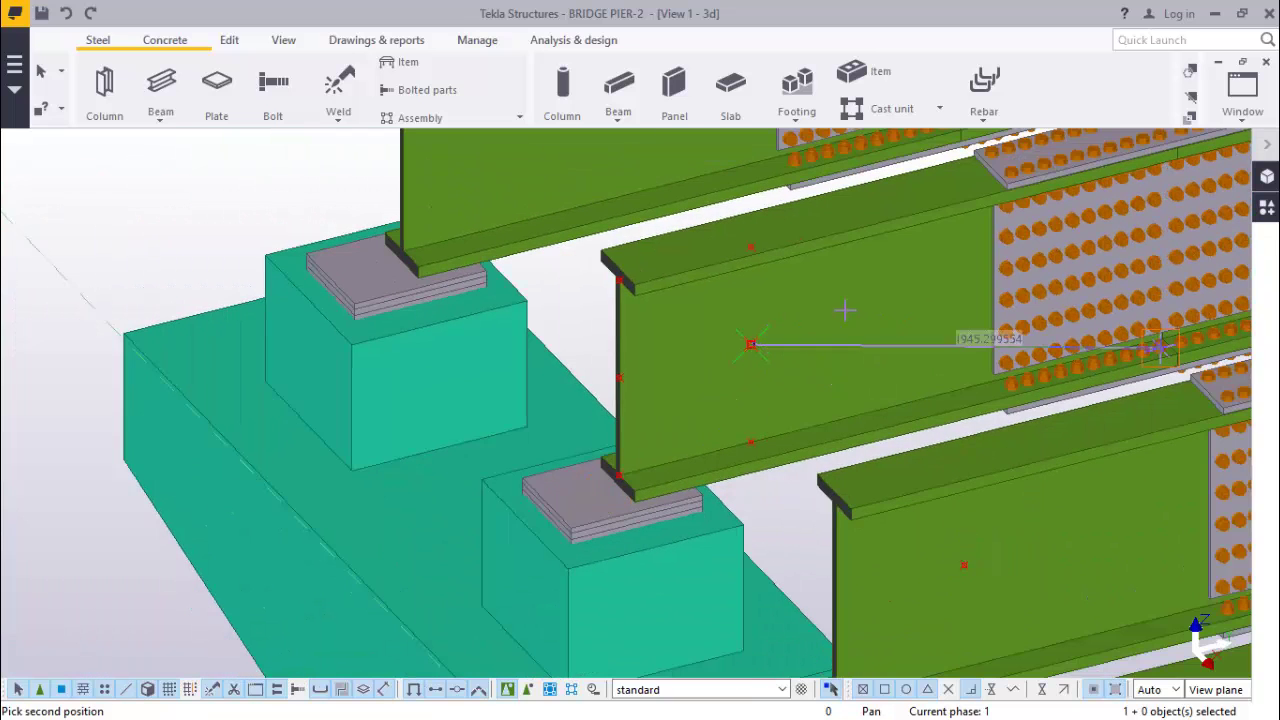
pyautogui.scroll(-3, 843, 465)
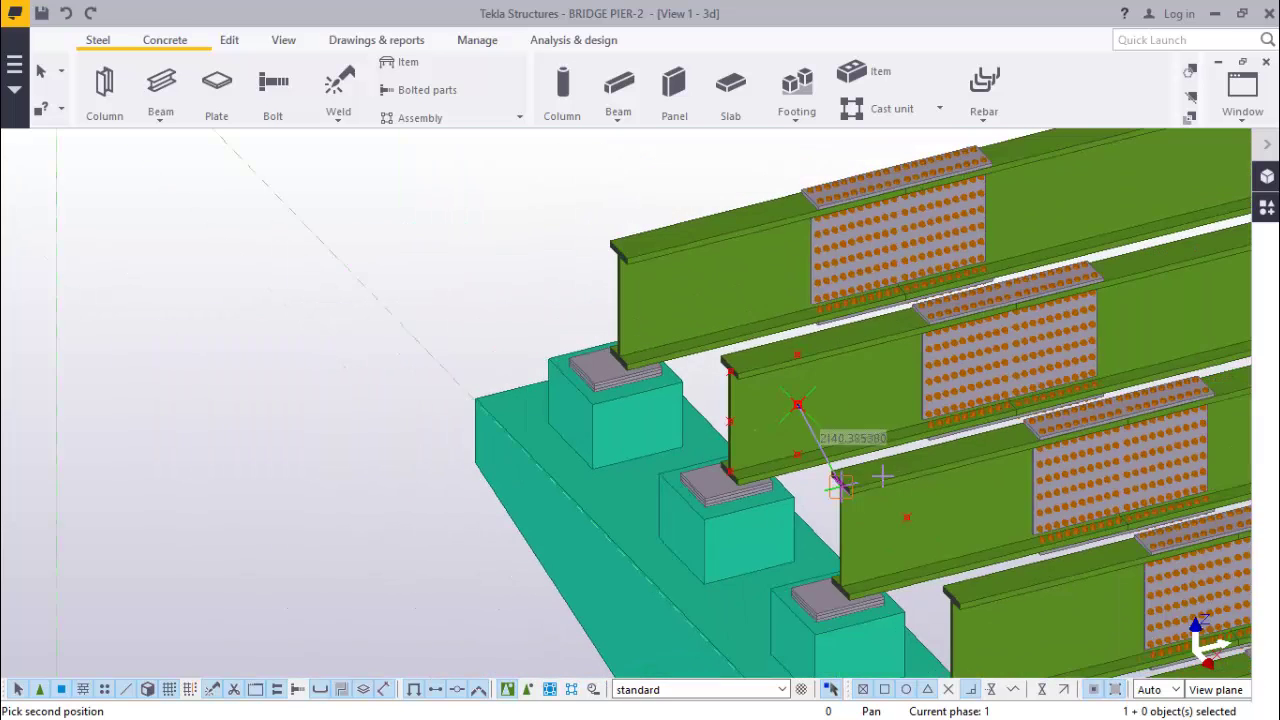
pyautogui.scroll(3, 836, 582)
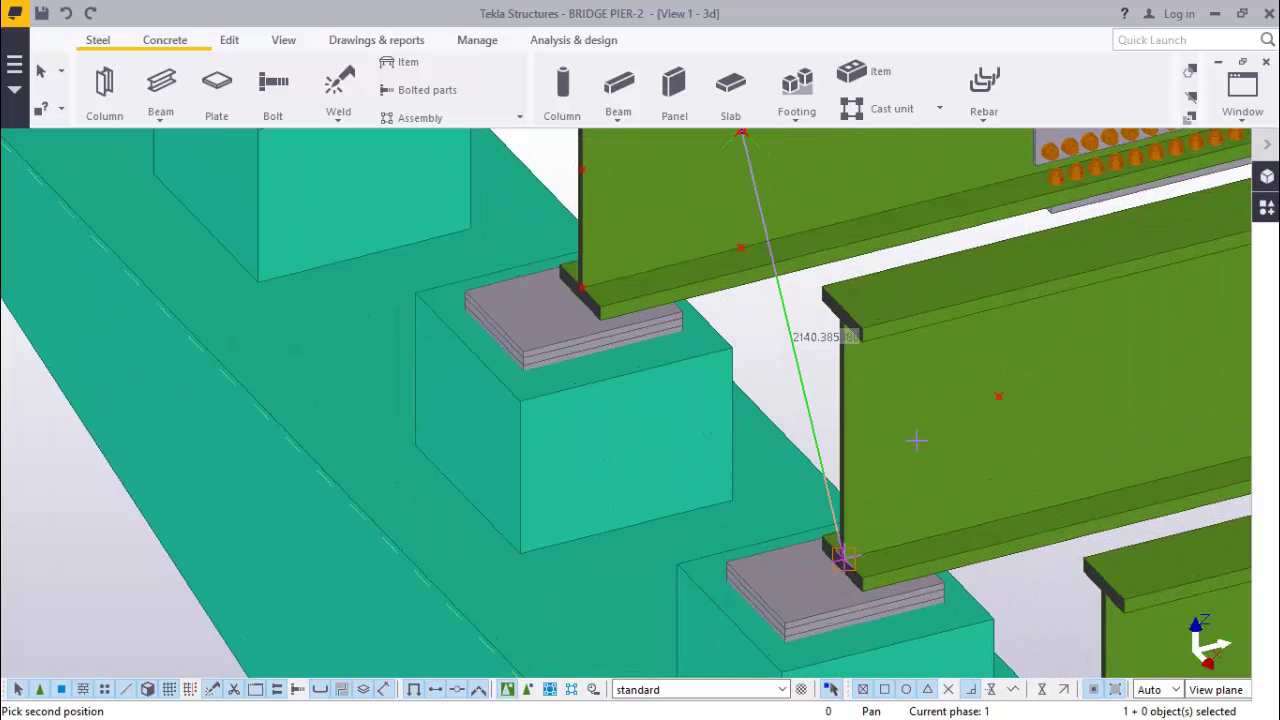
pyautogui.rightClick(788, 297)
pyautogui.click(814, 309)
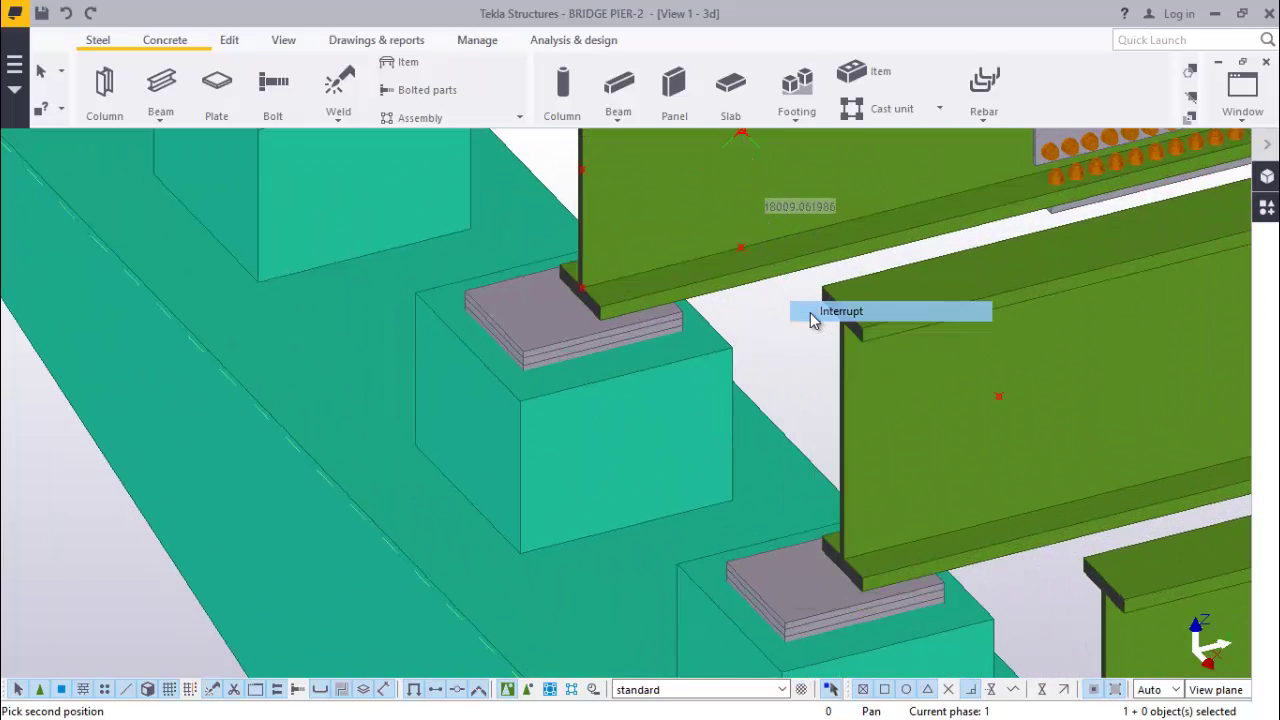
pyautogui.click(158, 114)
pyautogui.click(175, 143)
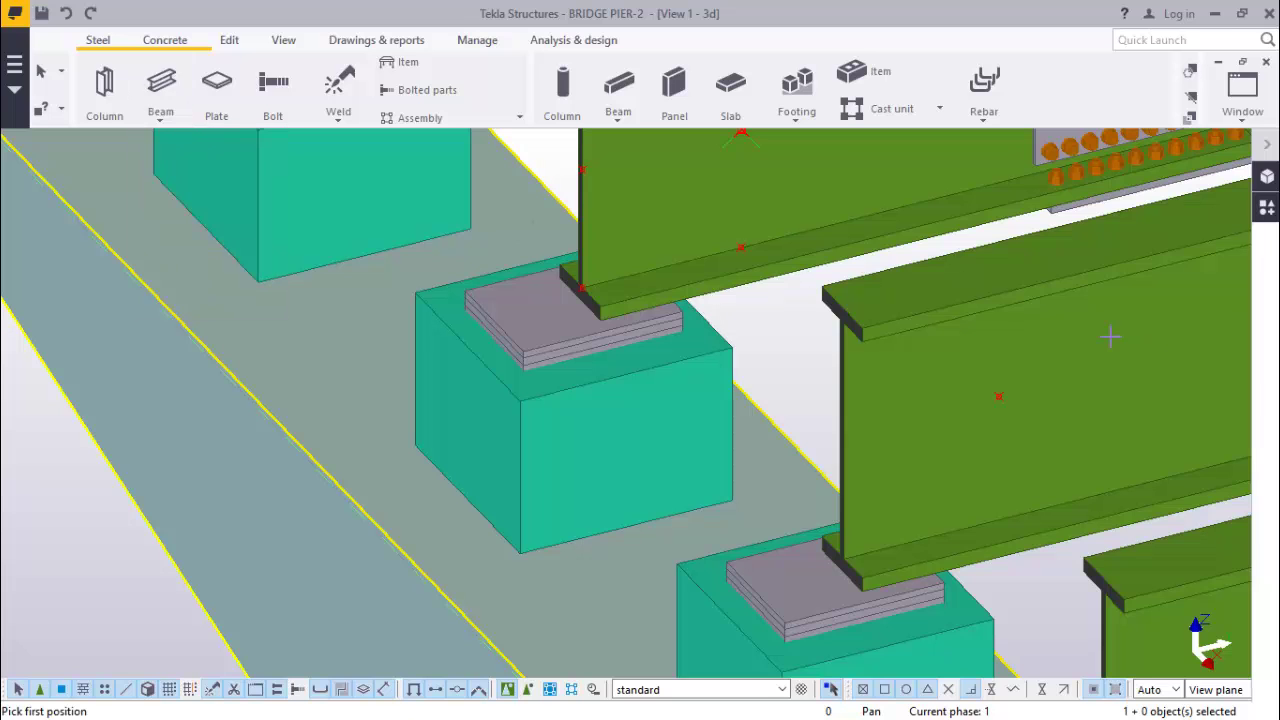
# Orbit the view between the girders and pick the cross beam's start point on a girder web.
pyautogui.click(283, 40)
pyautogui.click(686, 100)
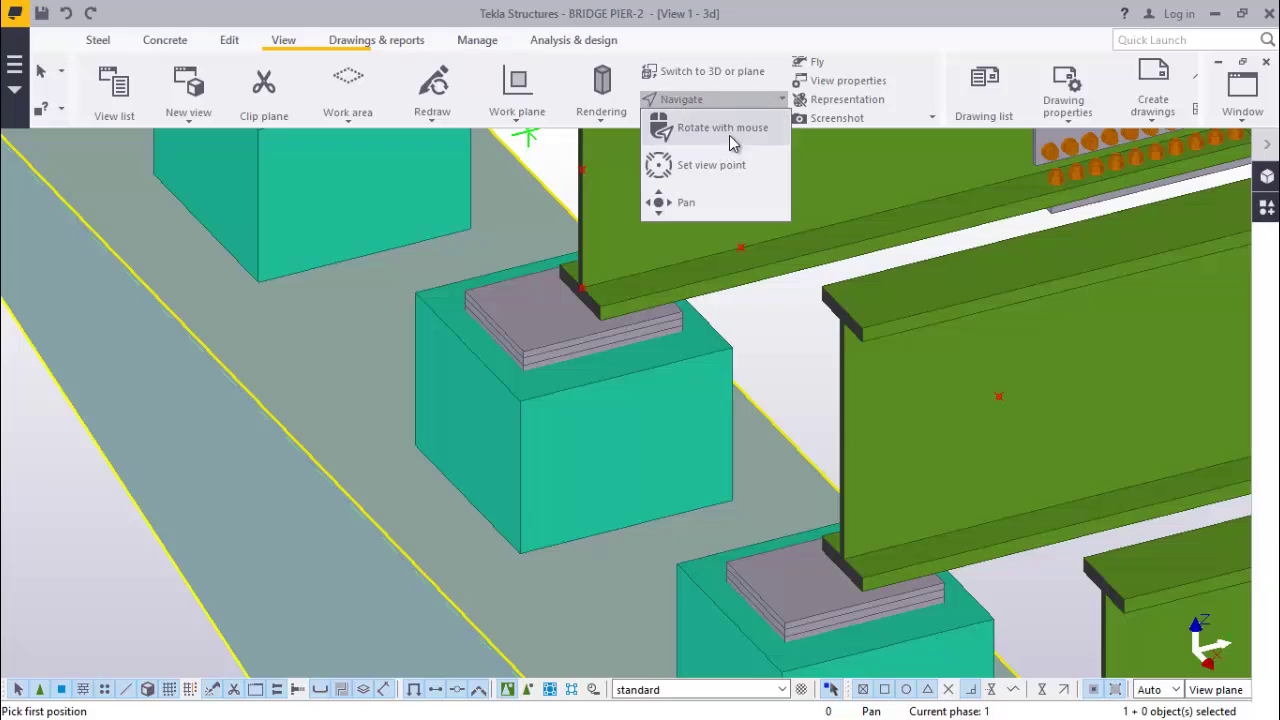
pyautogui.click(729, 137)
pyautogui.moveTo(866, 363)
pyautogui.mouseDown()
pyautogui.moveTo(1177, 294)
pyautogui.moveTo(1138, 326)
pyautogui.moveTo(1000, 358)
pyautogui.mouseUp()
pyautogui.rightClick(1000, 358)
pyautogui.click(1045, 370)
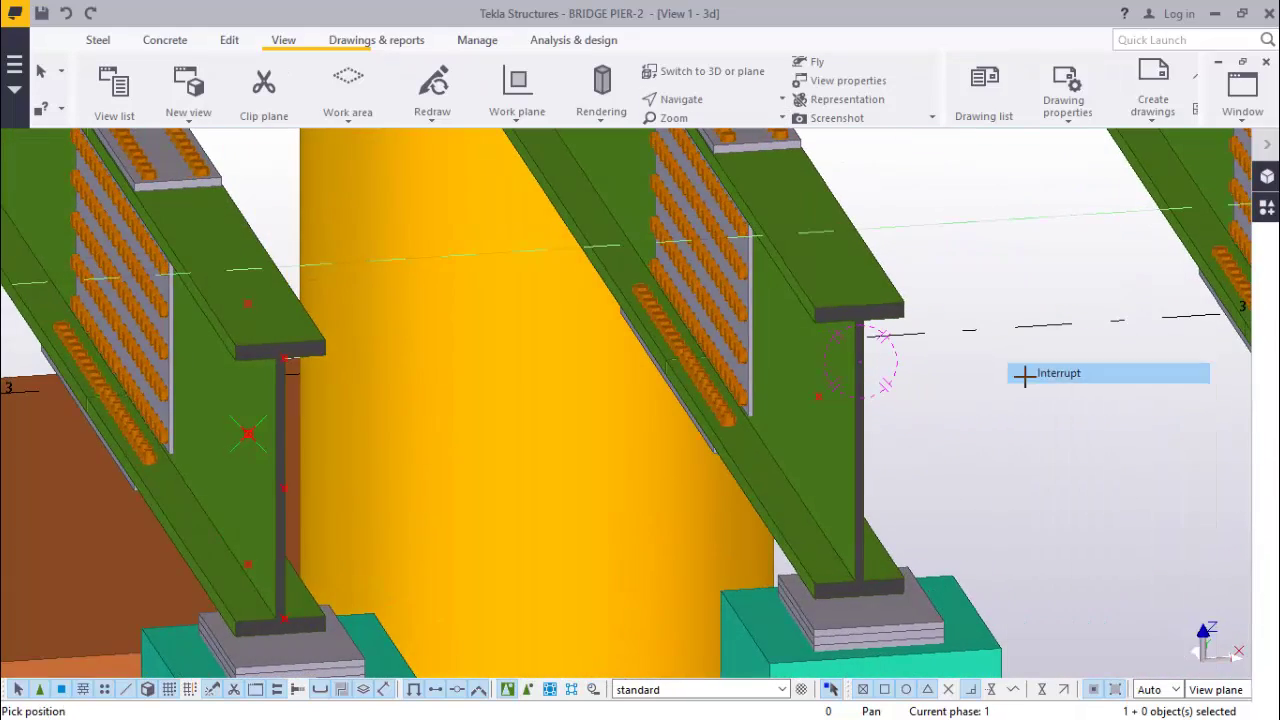
pyautogui.click(818, 400)
# Re-orbit the view, place the beam's end on the neighbouring girder web, and stop placing beams.
pyautogui.scroll(2, 377, 423)
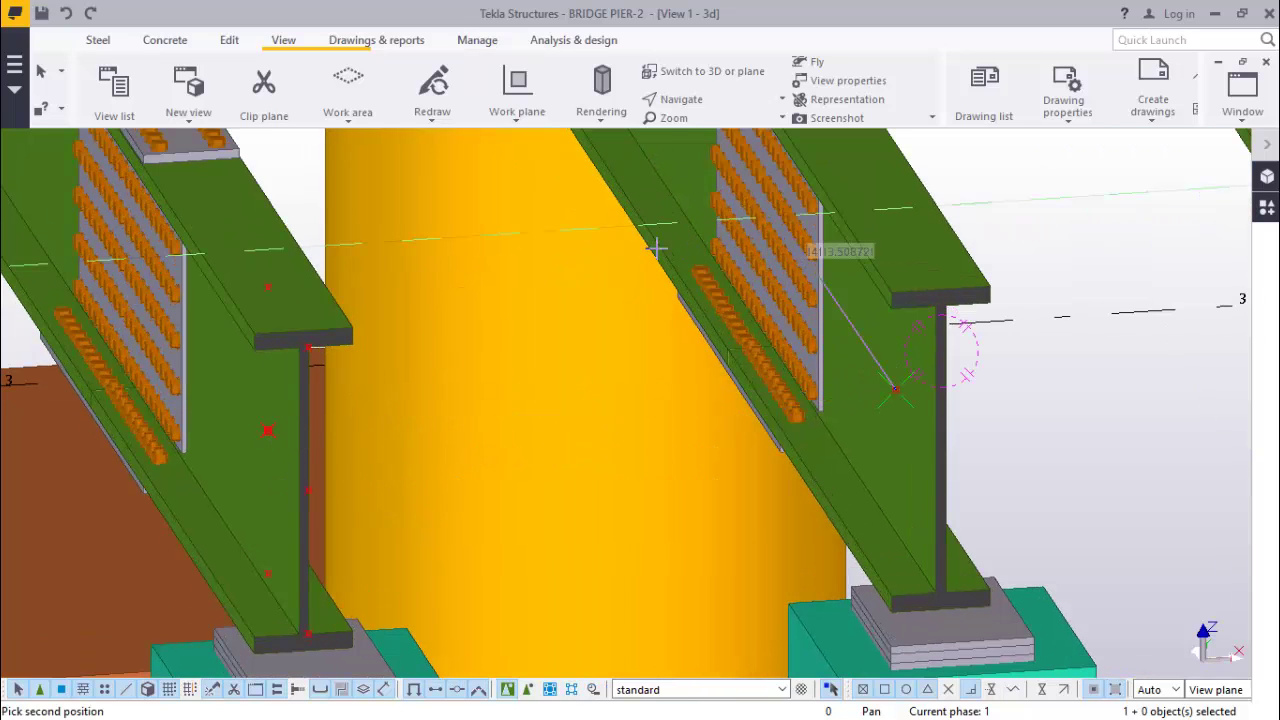
pyautogui.click(703, 100)
pyautogui.click(728, 129)
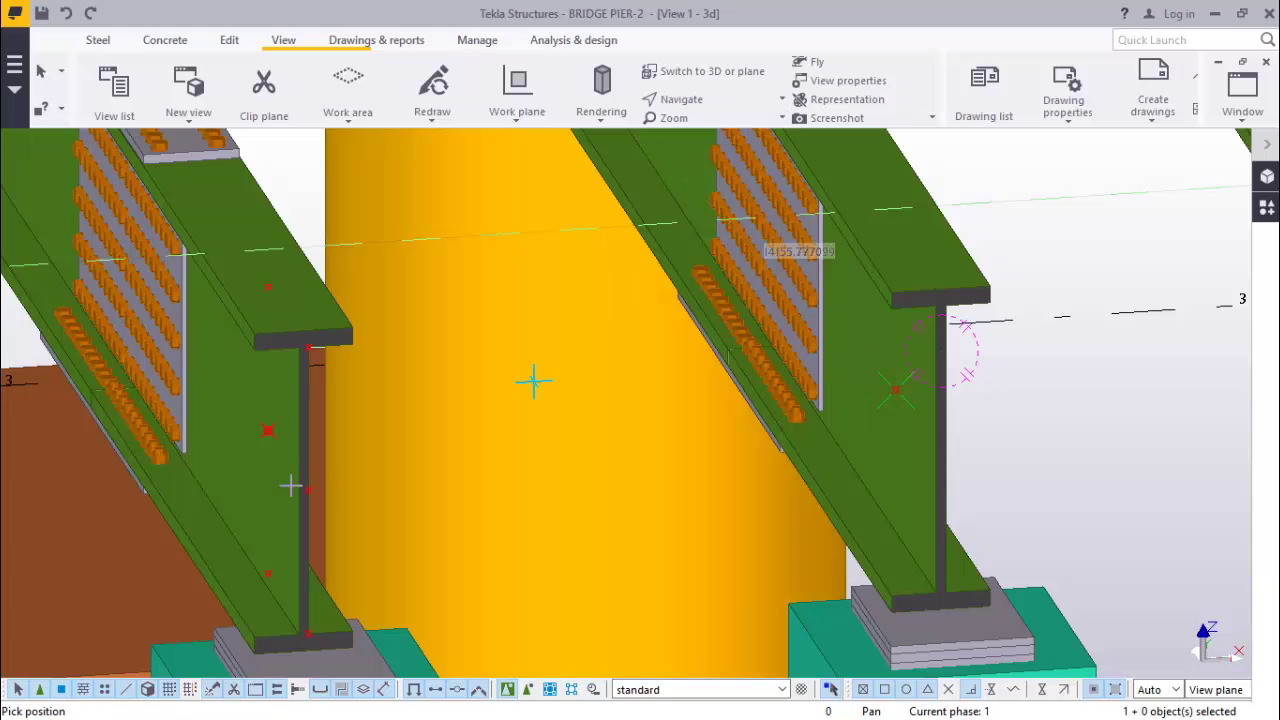
pyautogui.scroll(-3, 230, 420)
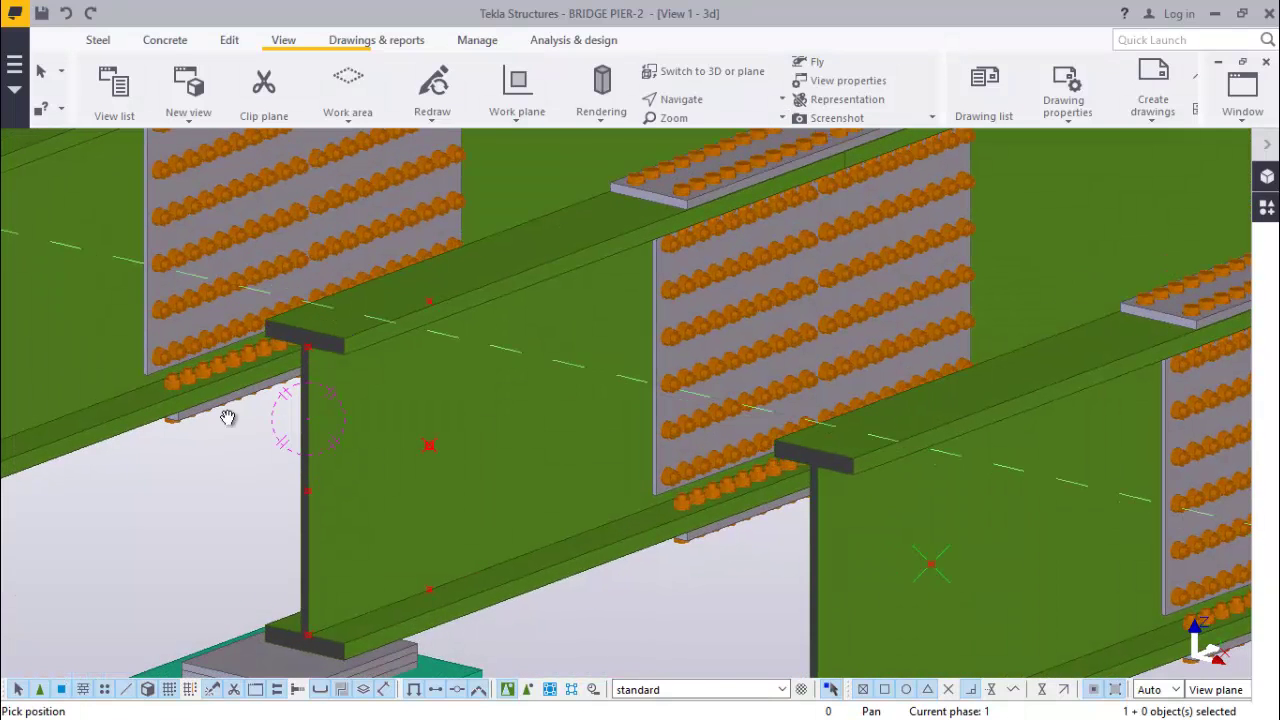
pyautogui.rightClick(400, 149)
pyautogui.click(455, 160)
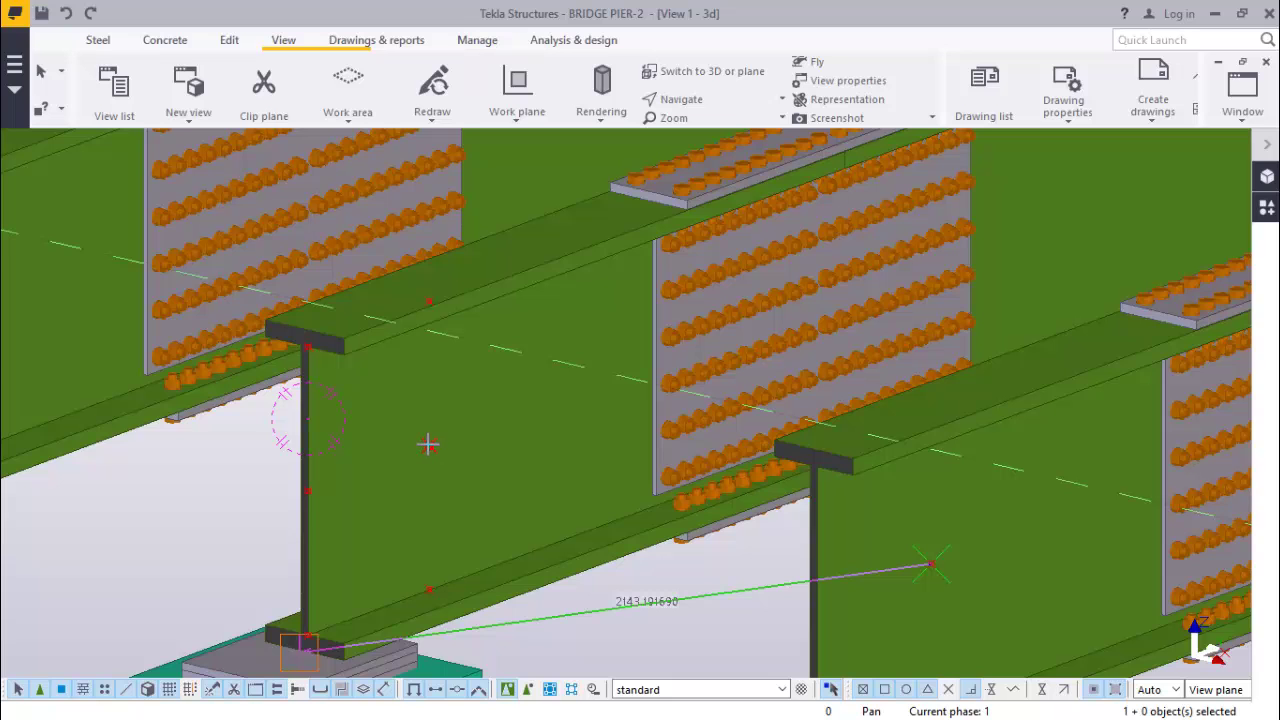
pyautogui.click(431, 448)
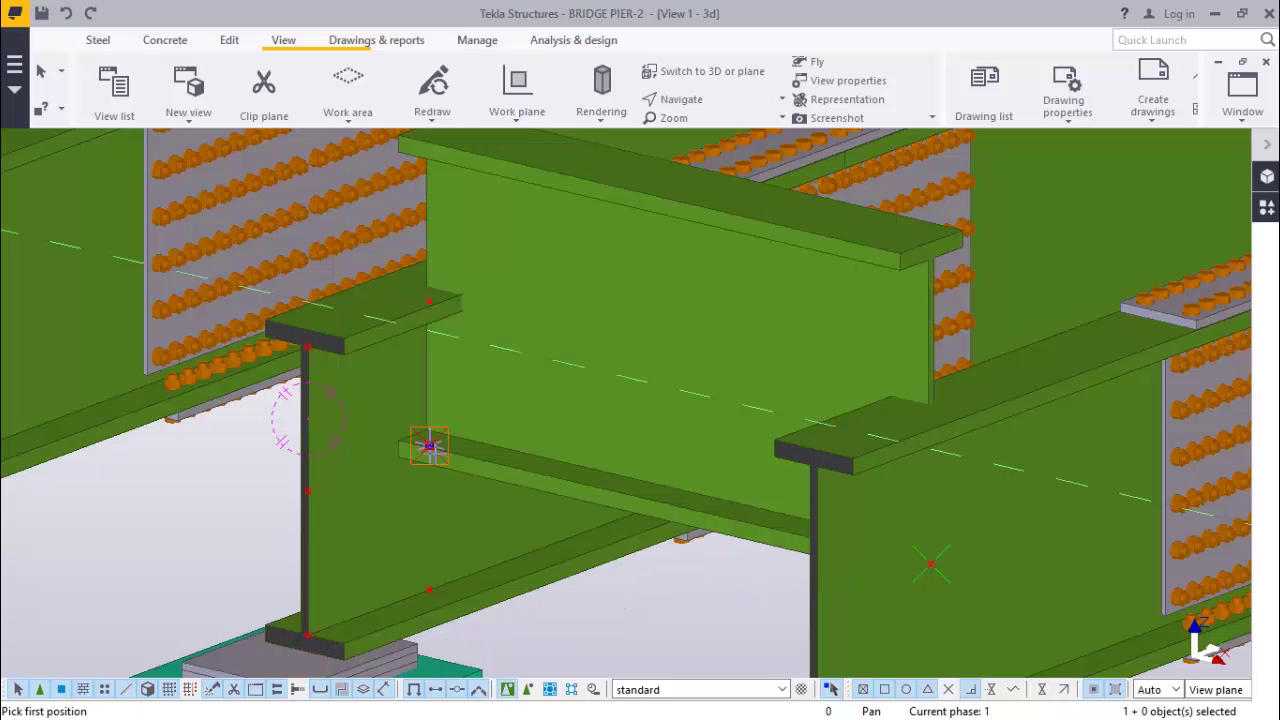
pyautogui.rightClick(500, 405)
pyautogui.click(525, 417)
pyautogui.scroll(-5, 555, 369)
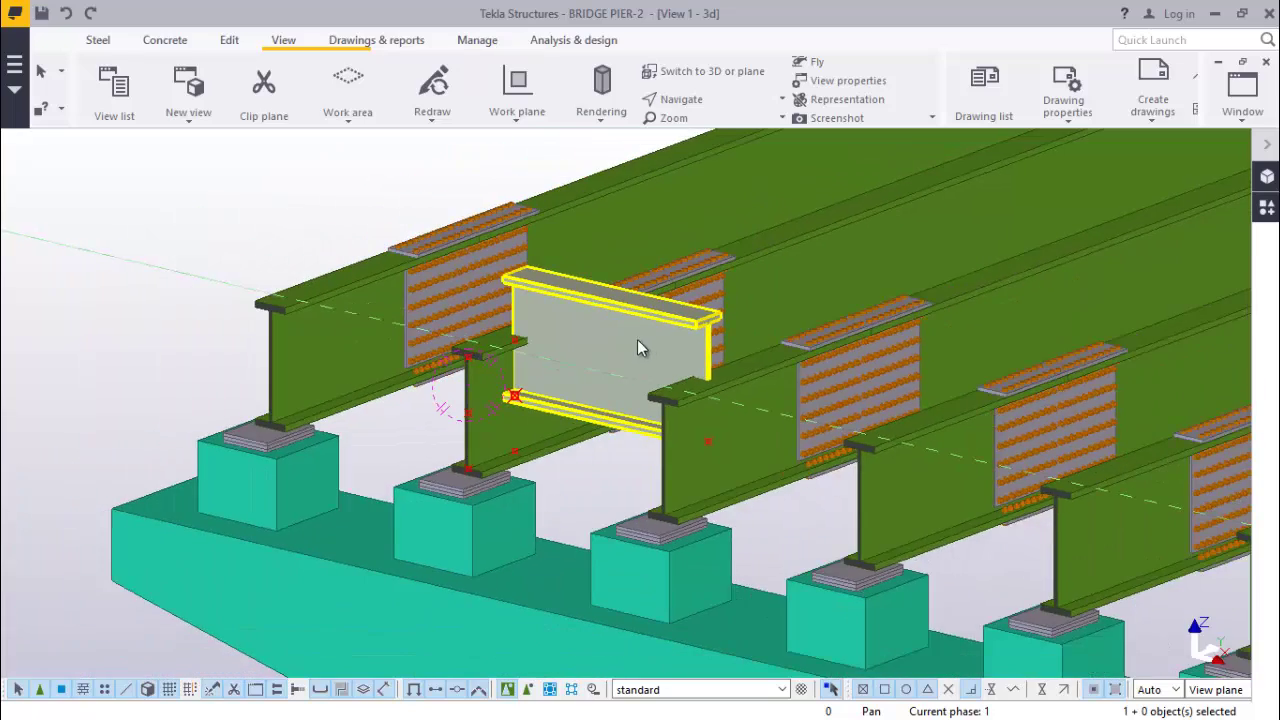
pyautogui.scroll(5, 585, 395)
# Try the cross beam at Front, then Behind depth, applying each to the beam.
pyautogui.doubleClick(617, 280)
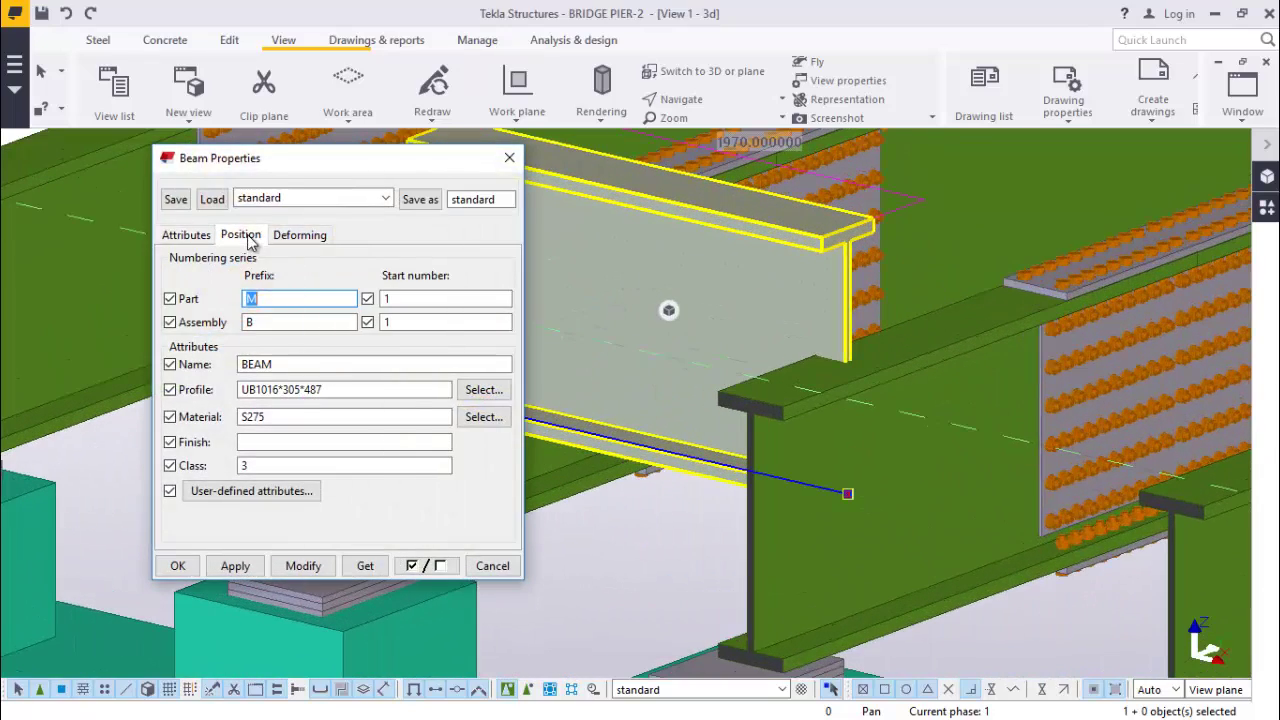
pyautogui.click(245, 236)
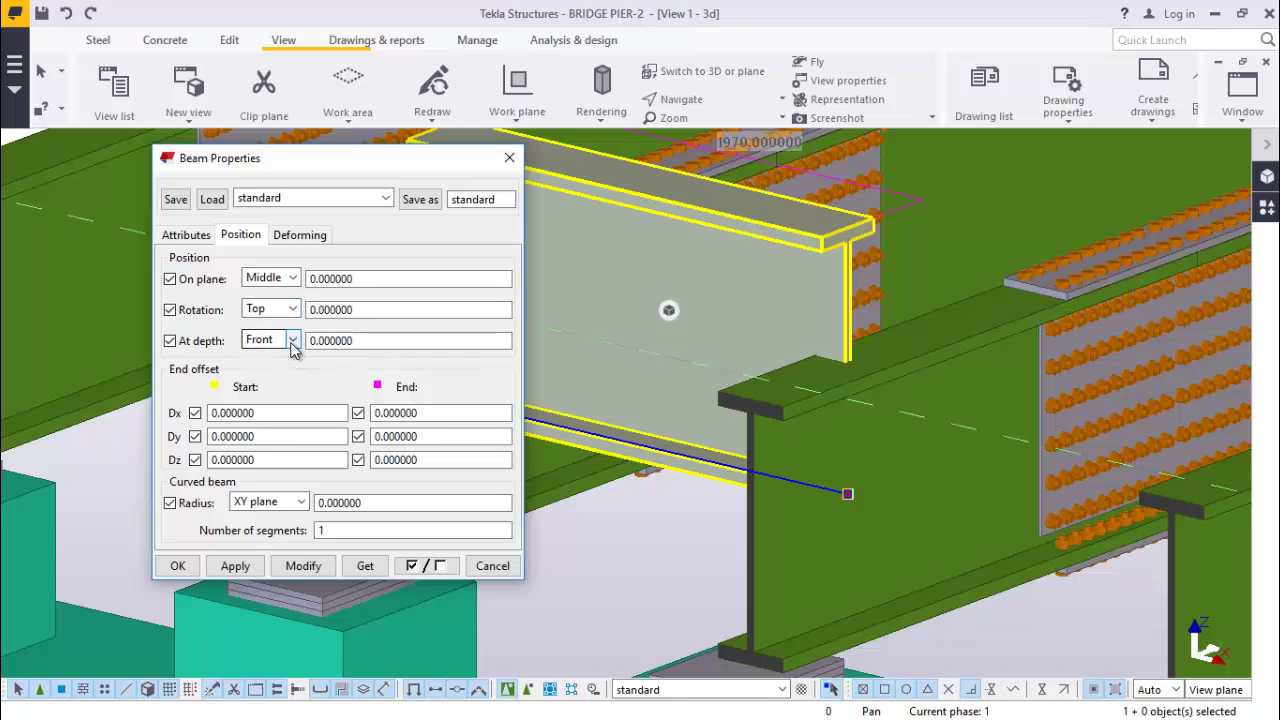
pyautogui.click(293, 341)
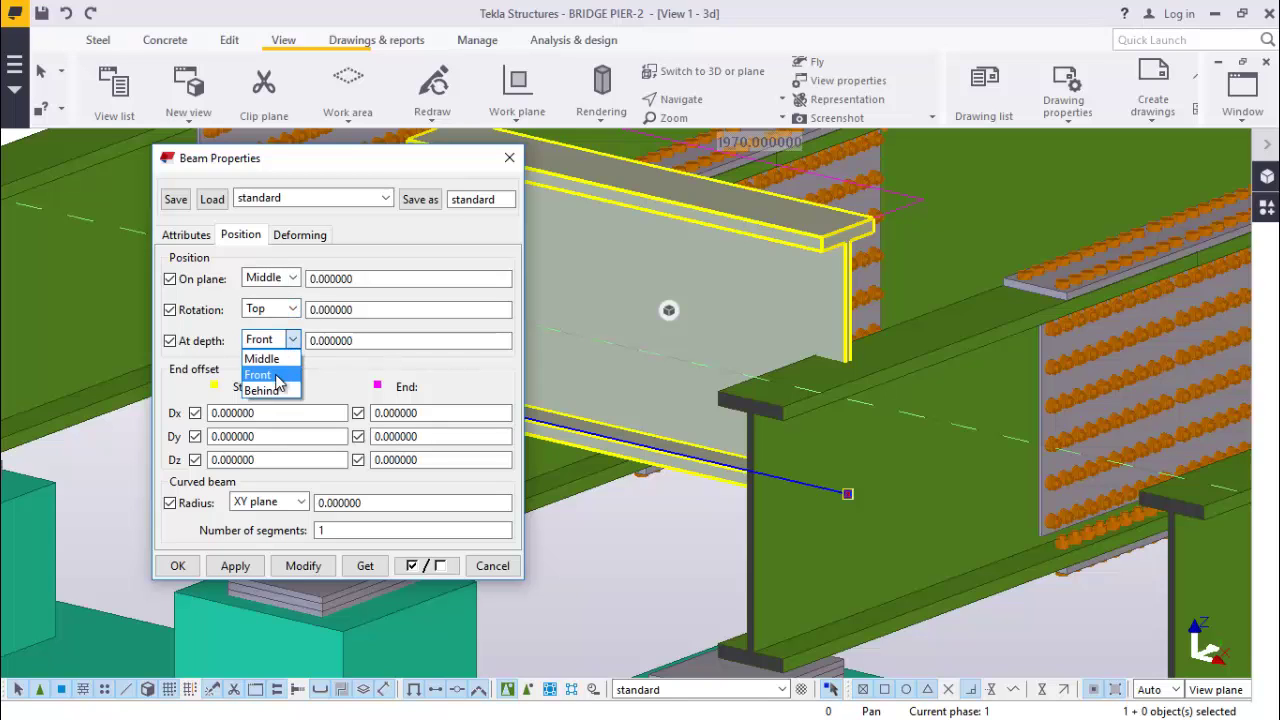
pyautogui.click(278, 376)
pyautogui.click(303, 566)
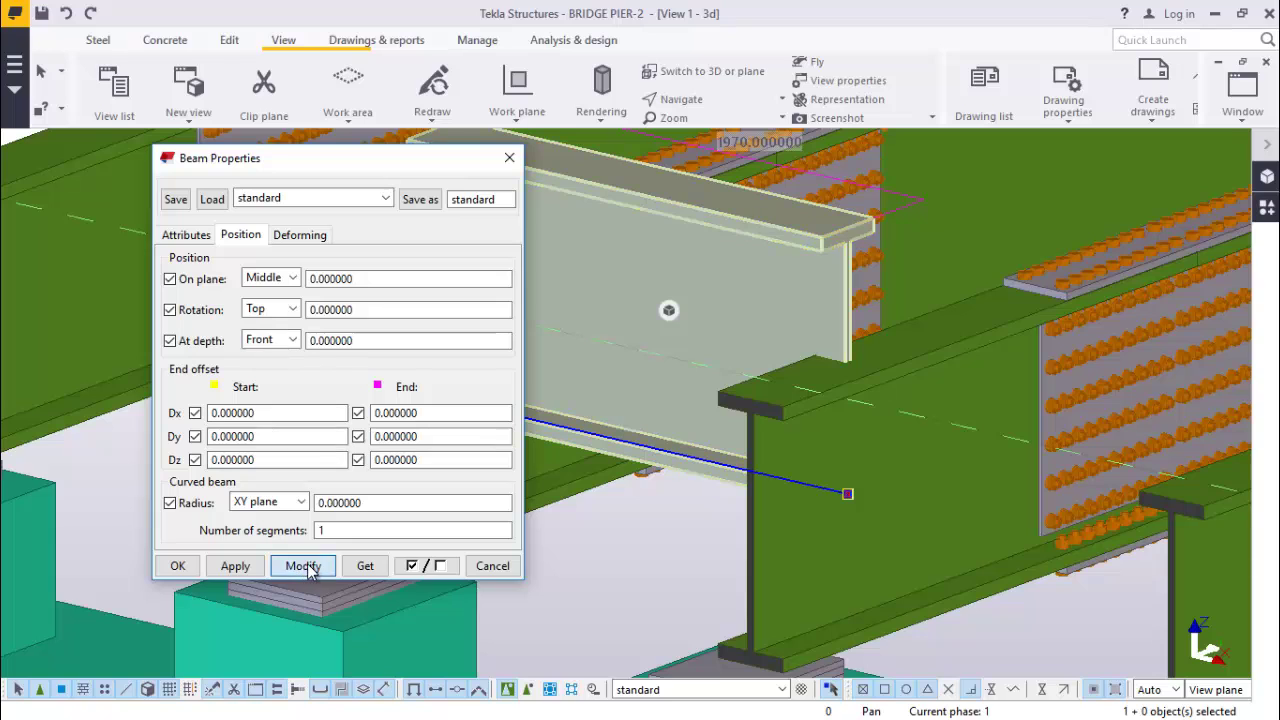
pyautogui.click(293, 341)
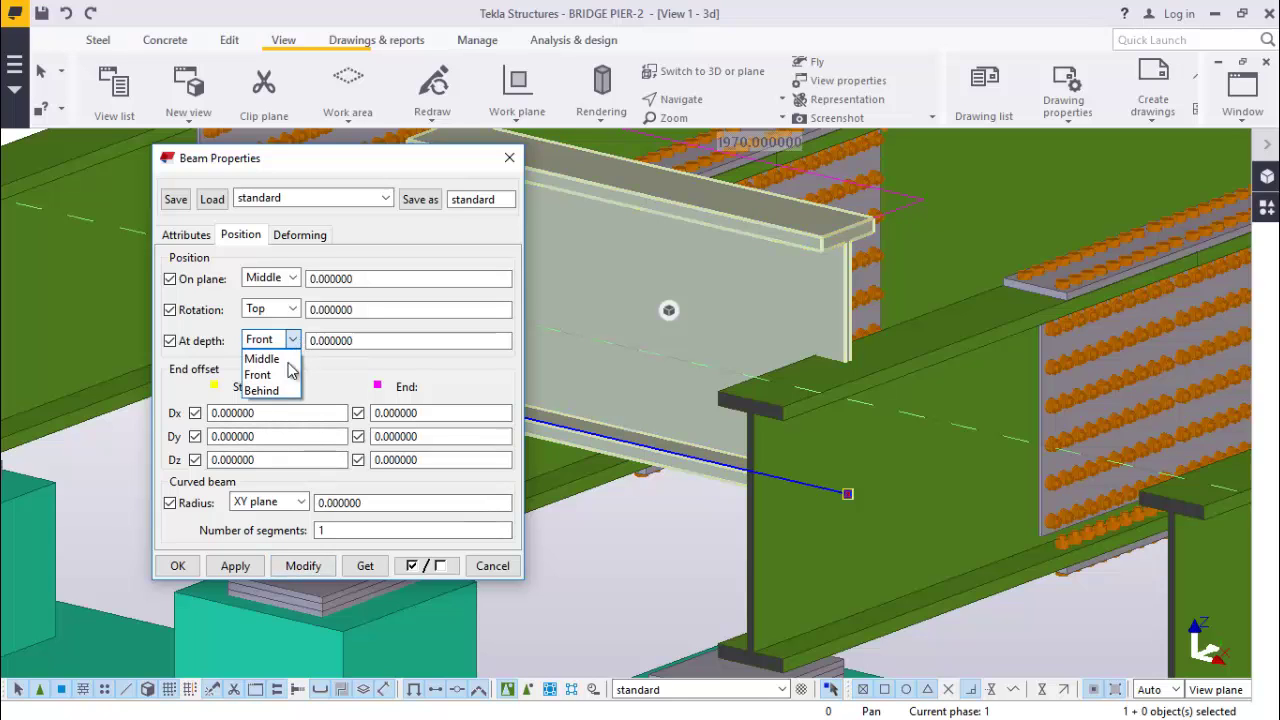
pyautogui.click(262, 391)
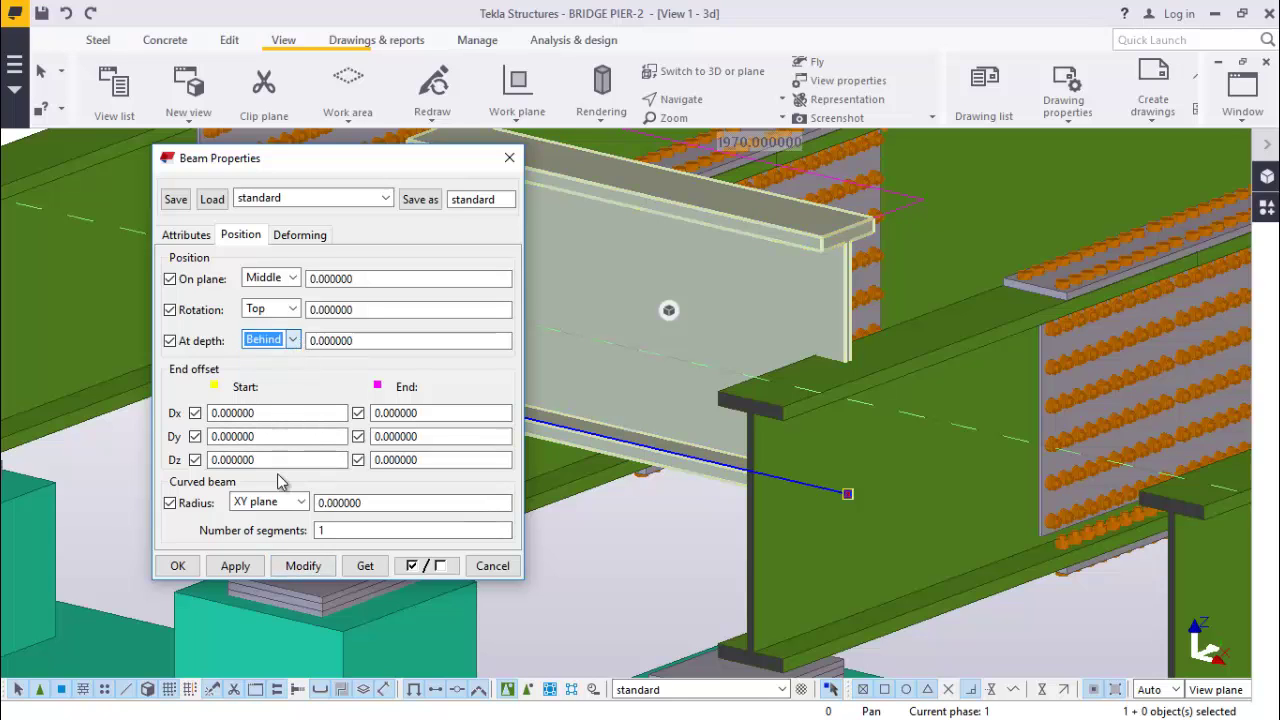
pyautogui.click(303, 566)
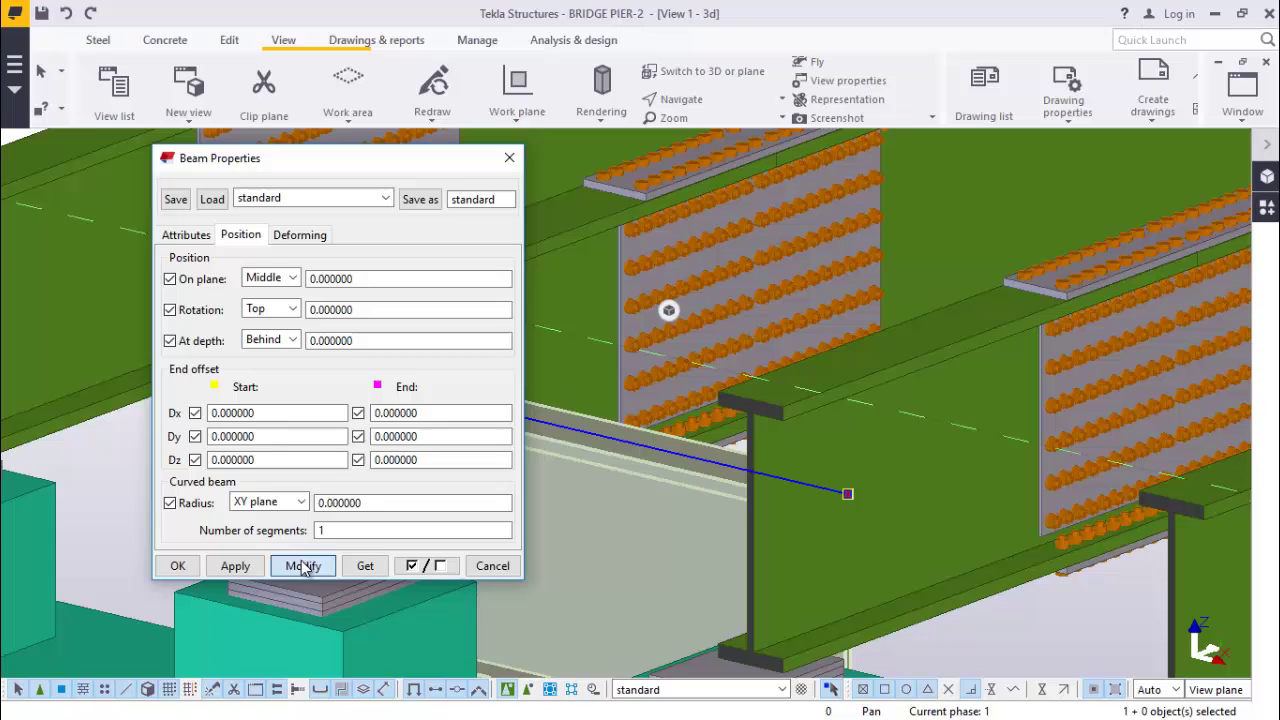
# Set the beam's depth position to Middle, apply it and close the properties.
pyautogui.click(293, 341)
pyautogui.click(262, 358)
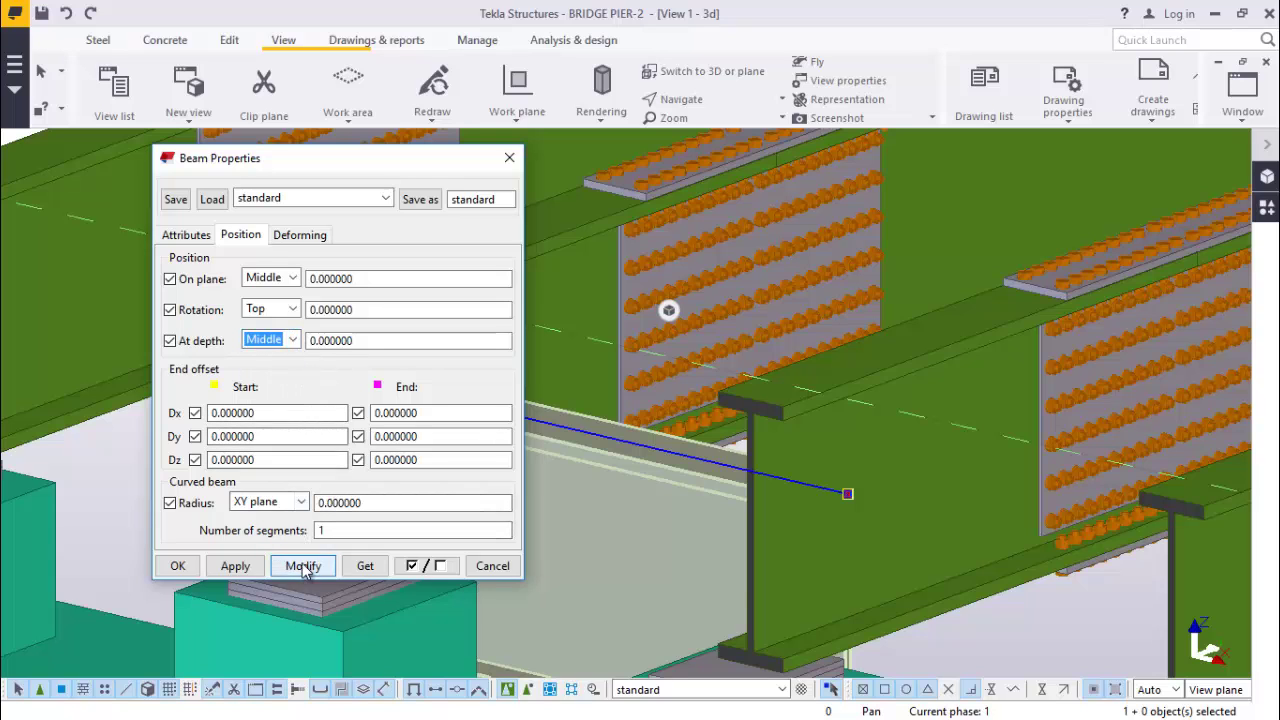
pyautogui.click(303, 566)
pyautogui.click(177, 566)
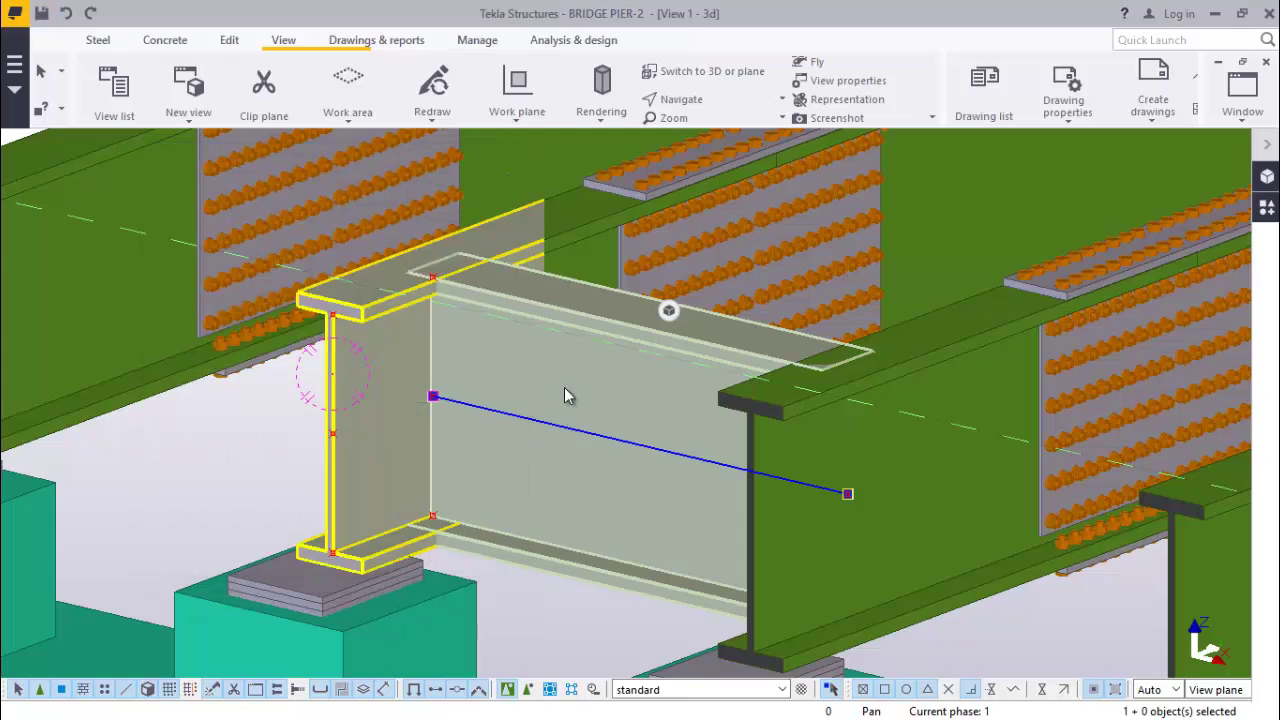
pyautogui.scroll(-2, 564, 387)
pyautogui.scroll(1, 421, 423)
pyautogui.scroll(1, 305, 427)
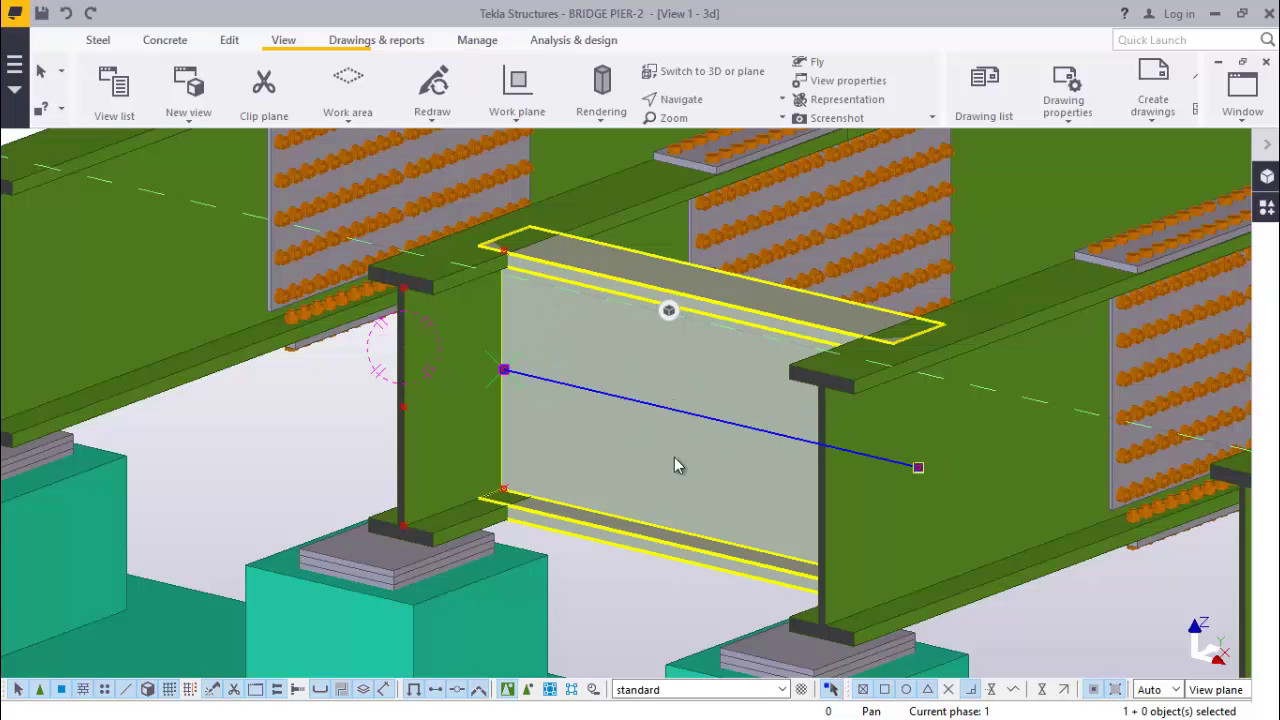
# Pick UB457*152*67 from the UB 457 series as the cross beam profile and update the beam.
pyautogui.doubleClick(708, 469)
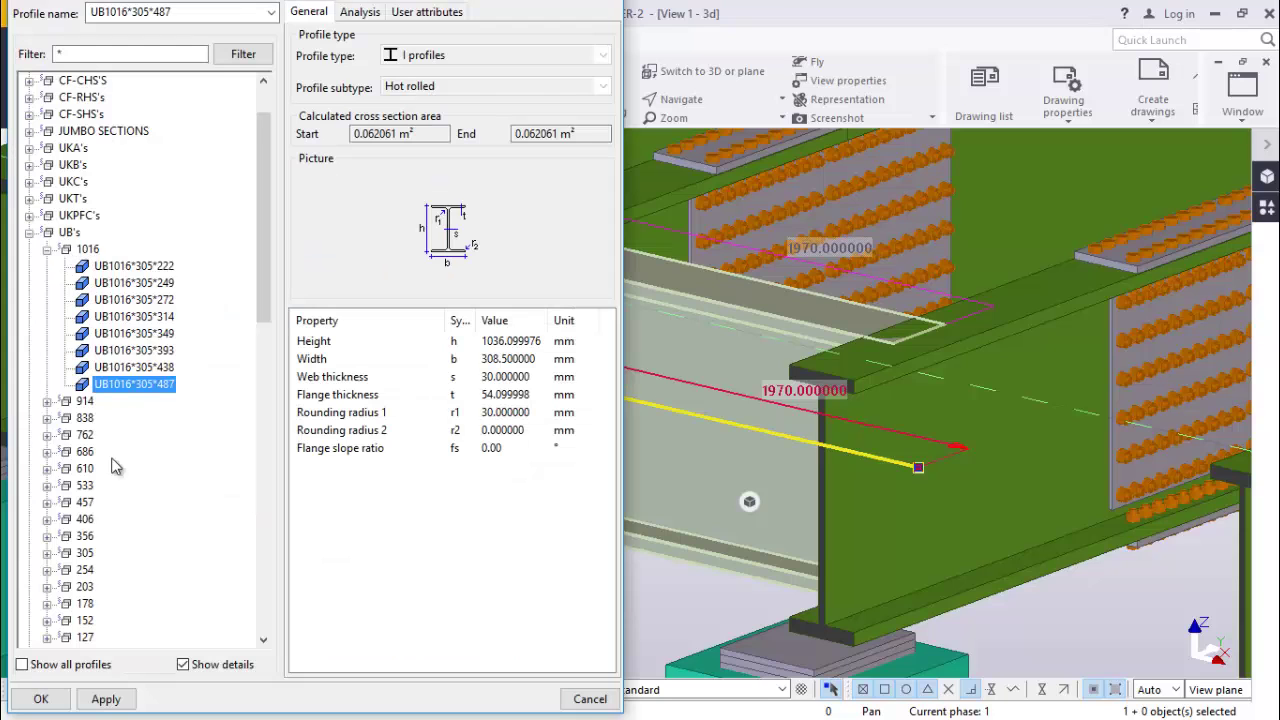
pyautogui.scroll(-1, 62, 450)
pyautogui.click(47, 452)
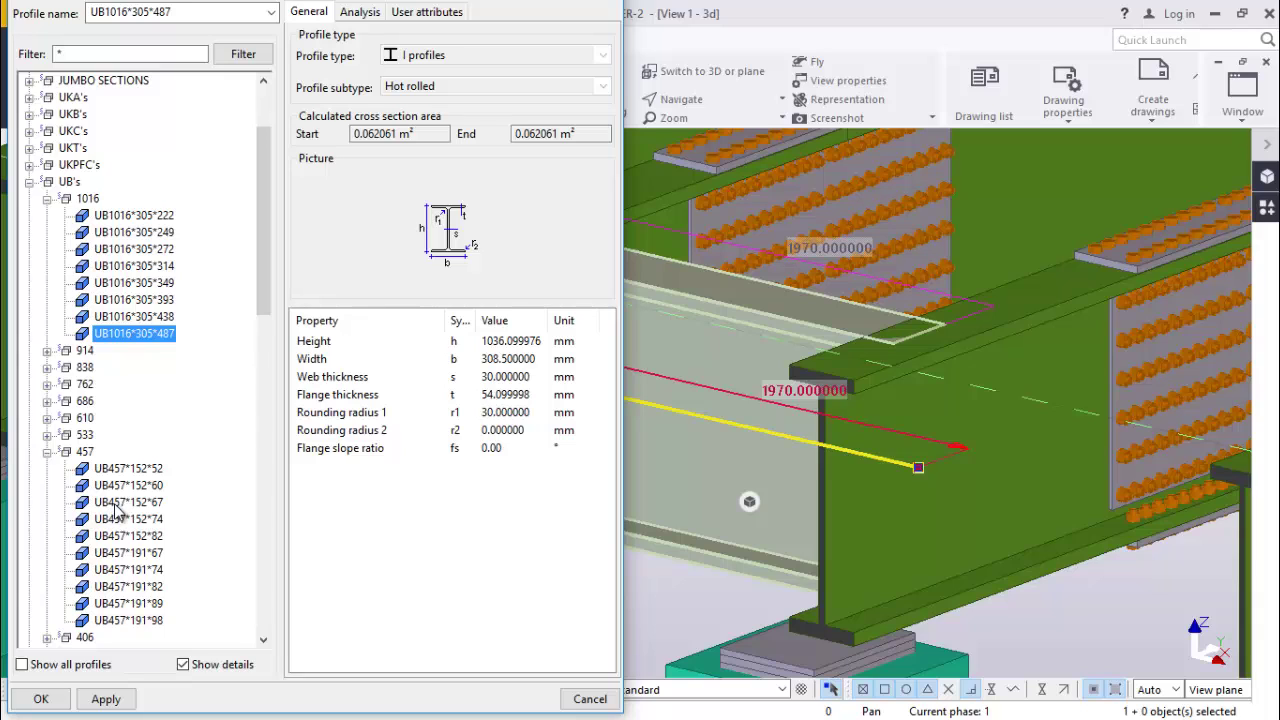
pyautogui.click(148, 503)
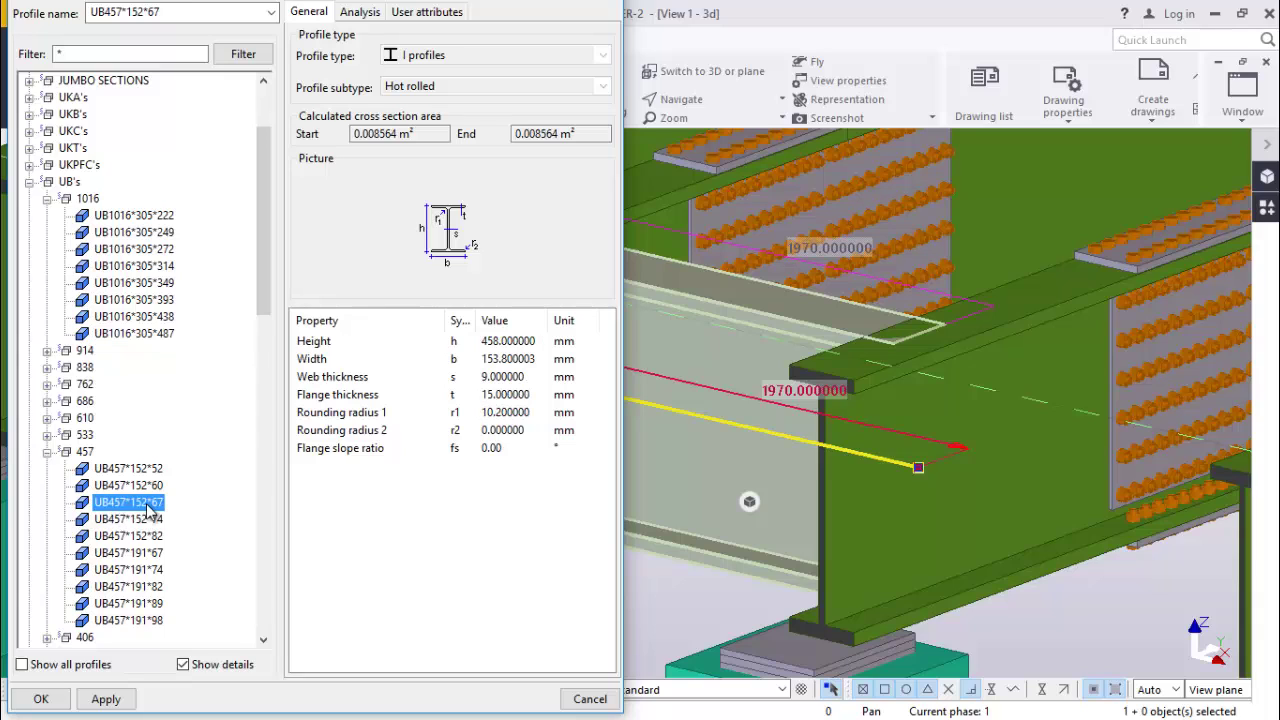
pyautogui.click(106, 699)
pyautogui.click(40, 699)
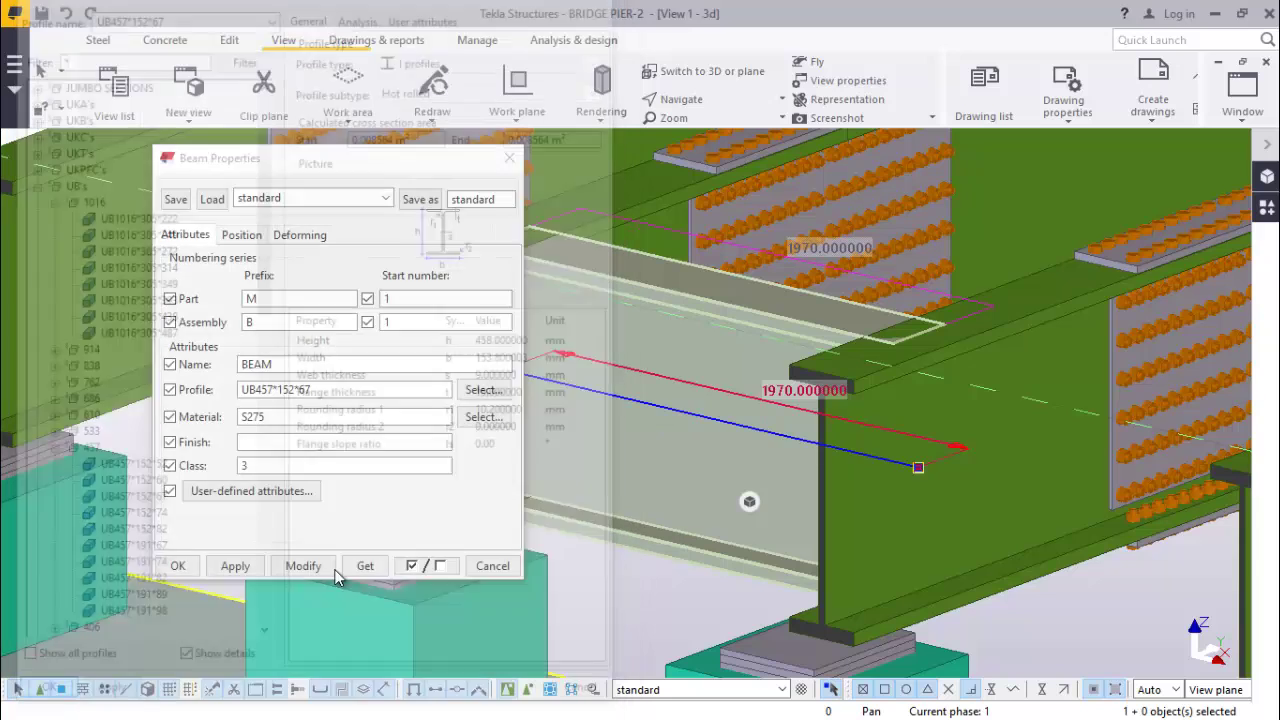
pyautogui.click(303, 566)
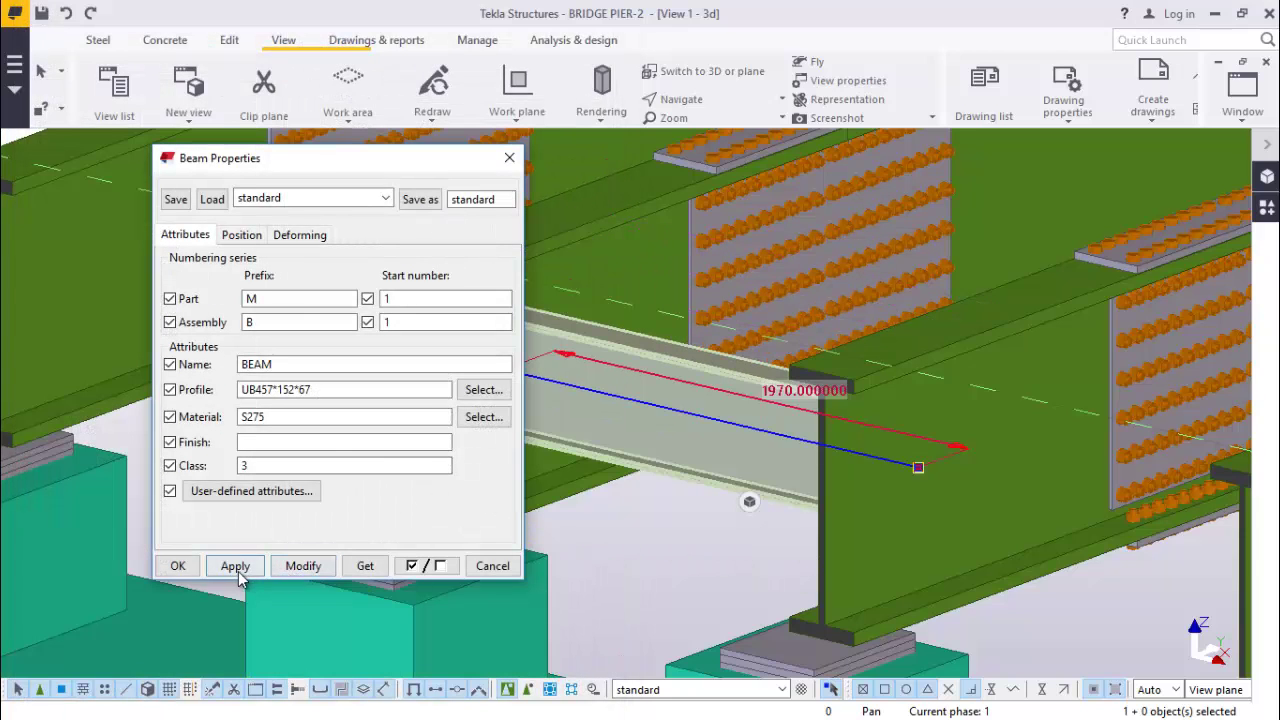
pyautogui.click(177, 566)
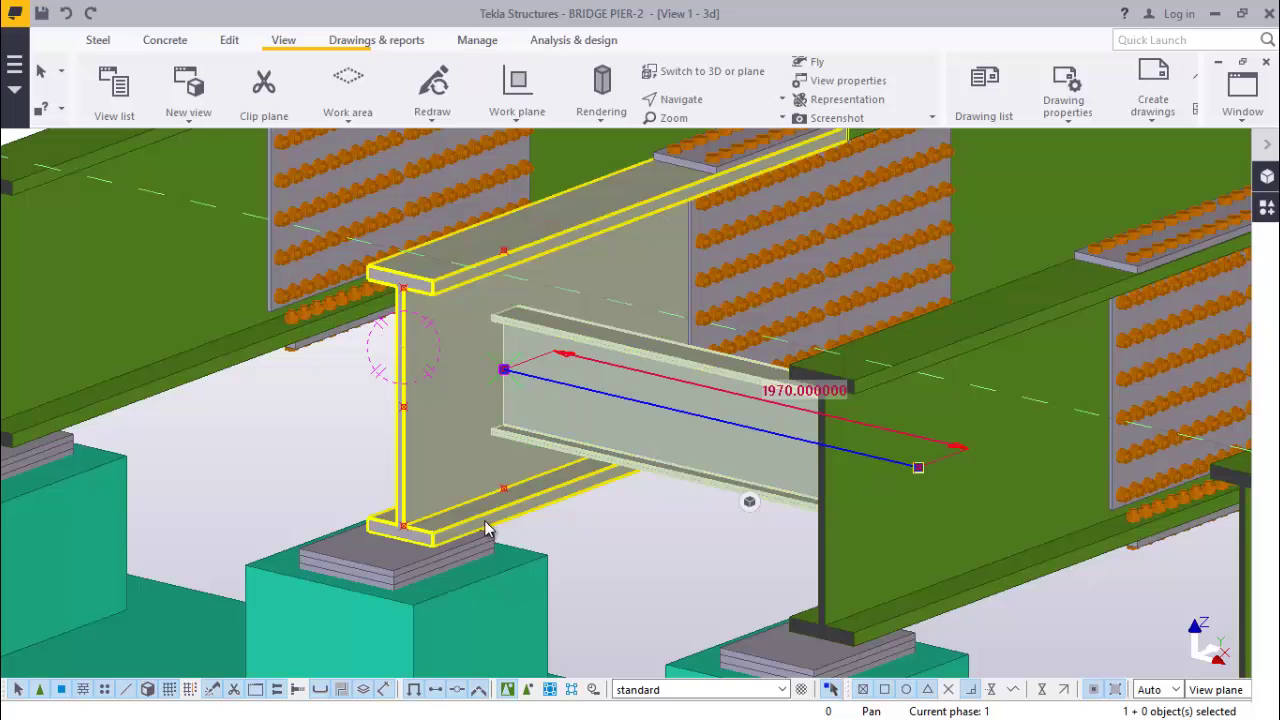
# Search the component catalog for 101 and choose the End plate (101) connection.
pyautogui.scroll(3, 320, 417)
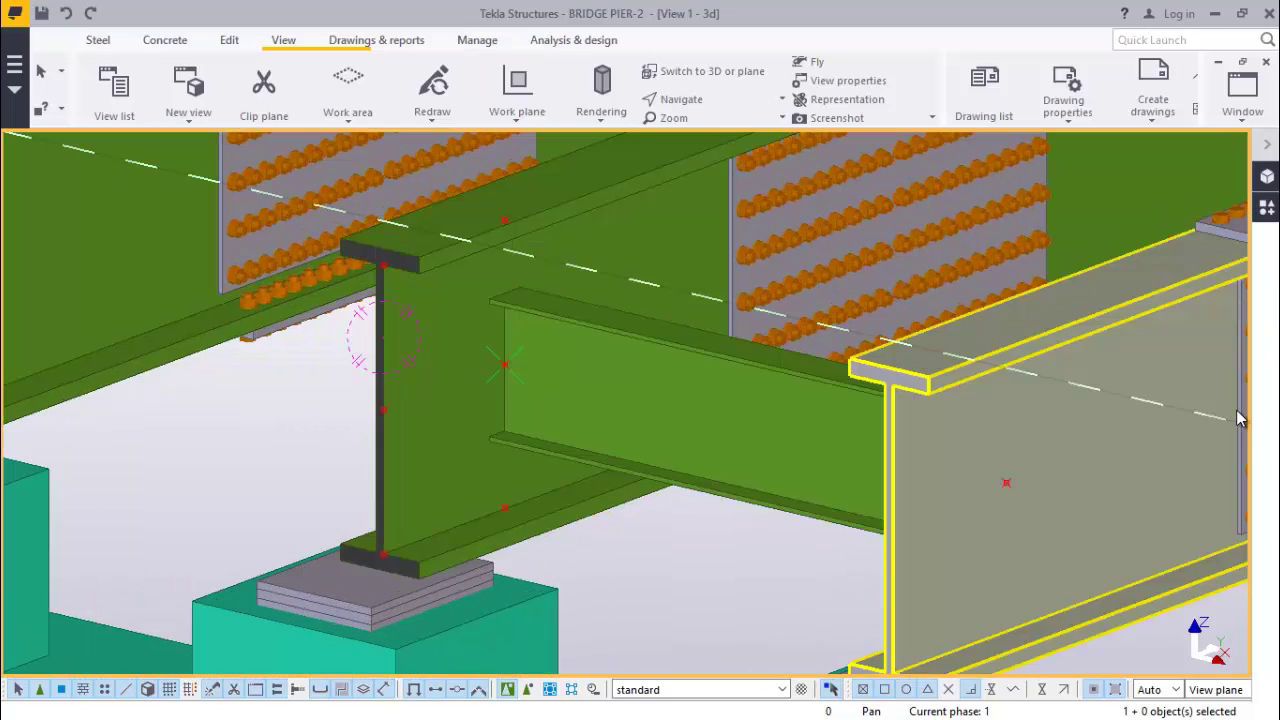
pyautogui.click(1267, 207)
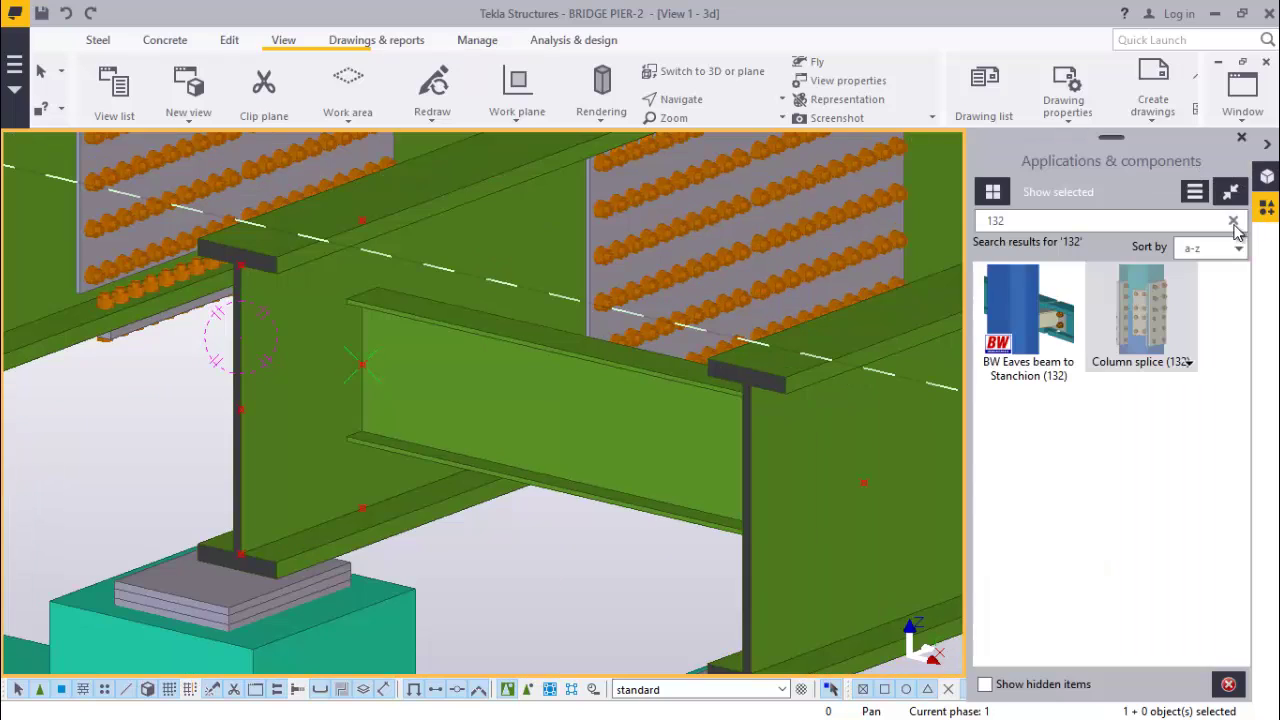
pyautogui.click(1010, 220)
pyautogui.press('BackSpace')
pyautogui.press('BackSpace')
pyautogui.press('BackSpace')
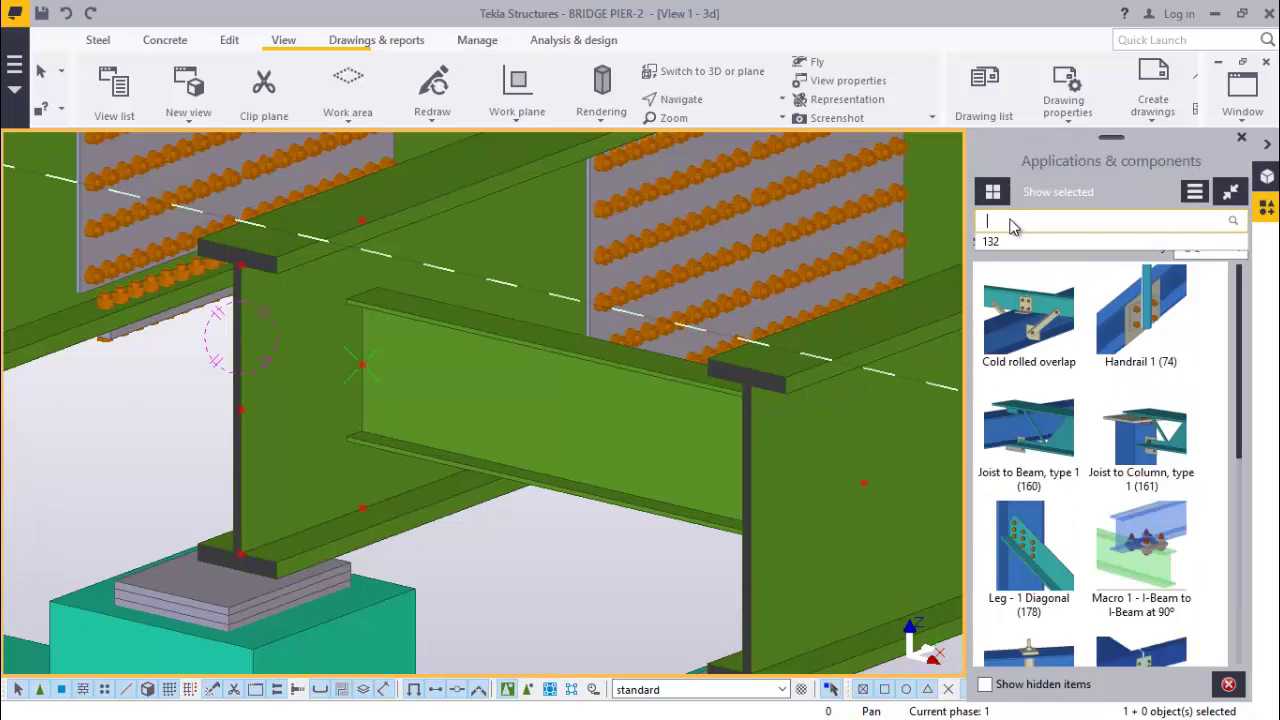
pyautogui.write('10')
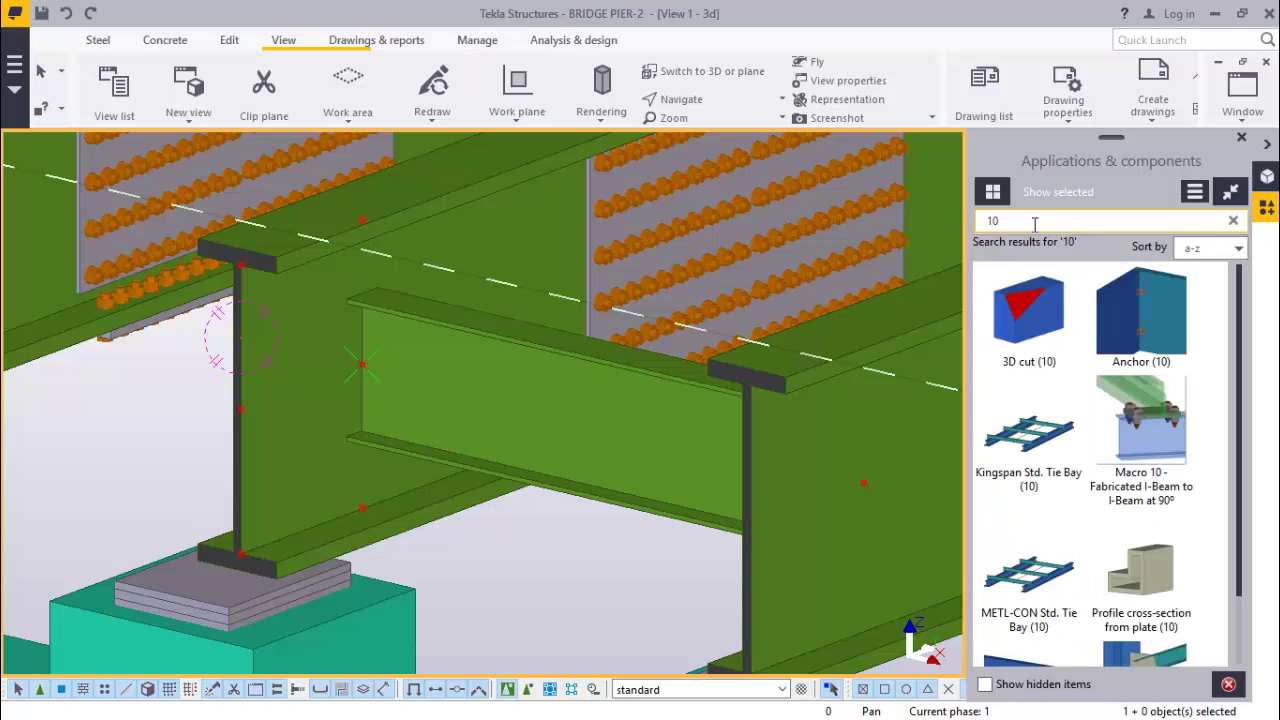
pyautogui.write('1')
pyautogui.click(1028, 360)
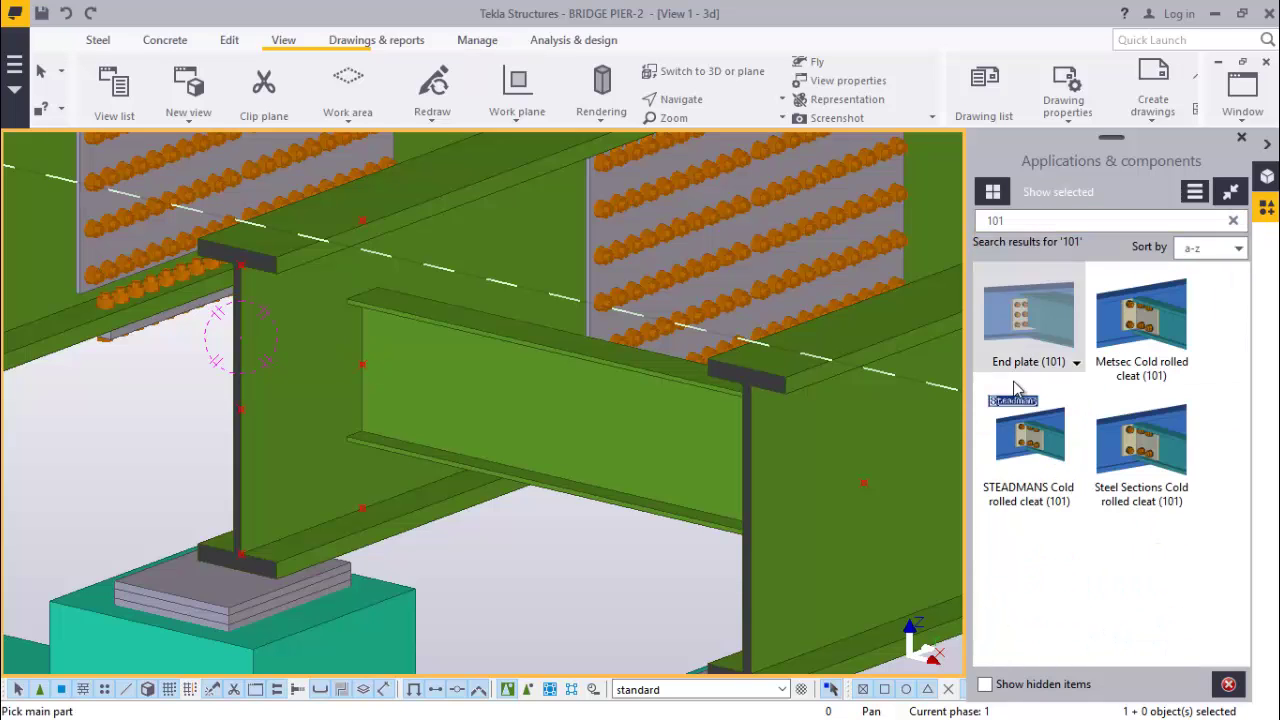
# Apply End plate (101) with the girder as main part and the cross beam as secondary, then open its properties.
pyautogui.scroll(2, 245, 372)
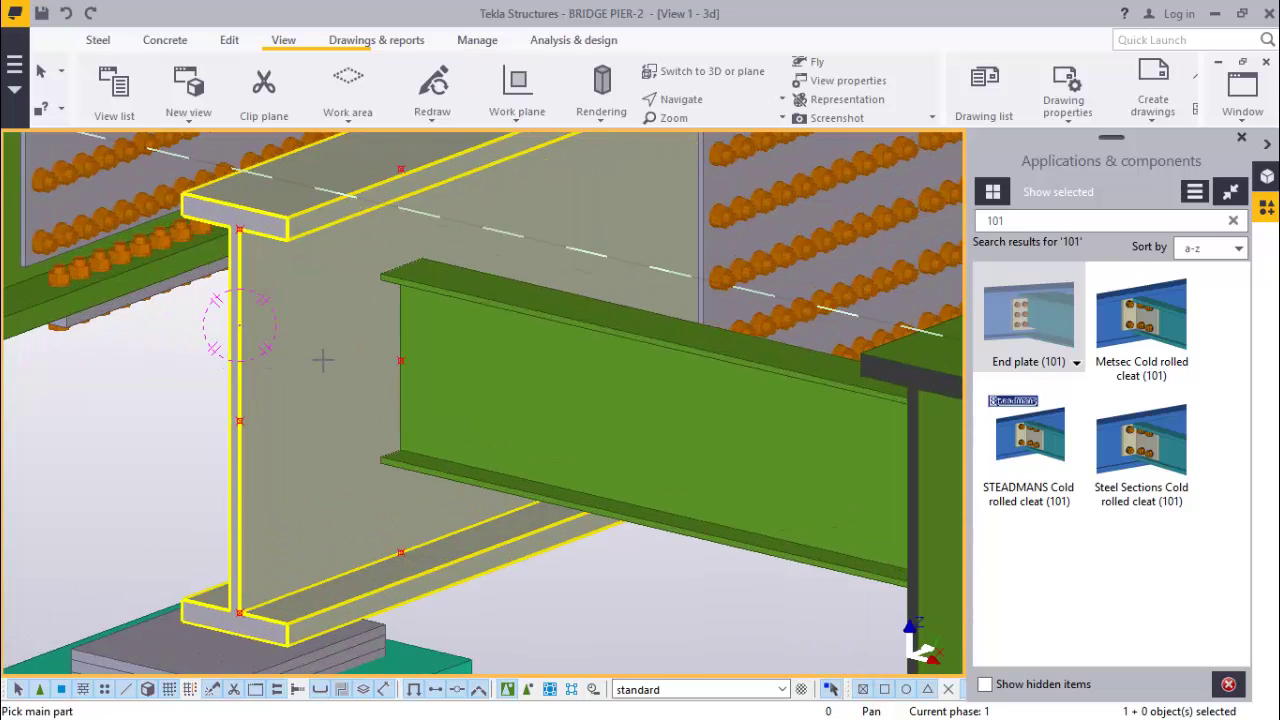
pyautogui.click(322, 360)
pyautogui.click(474, 378)
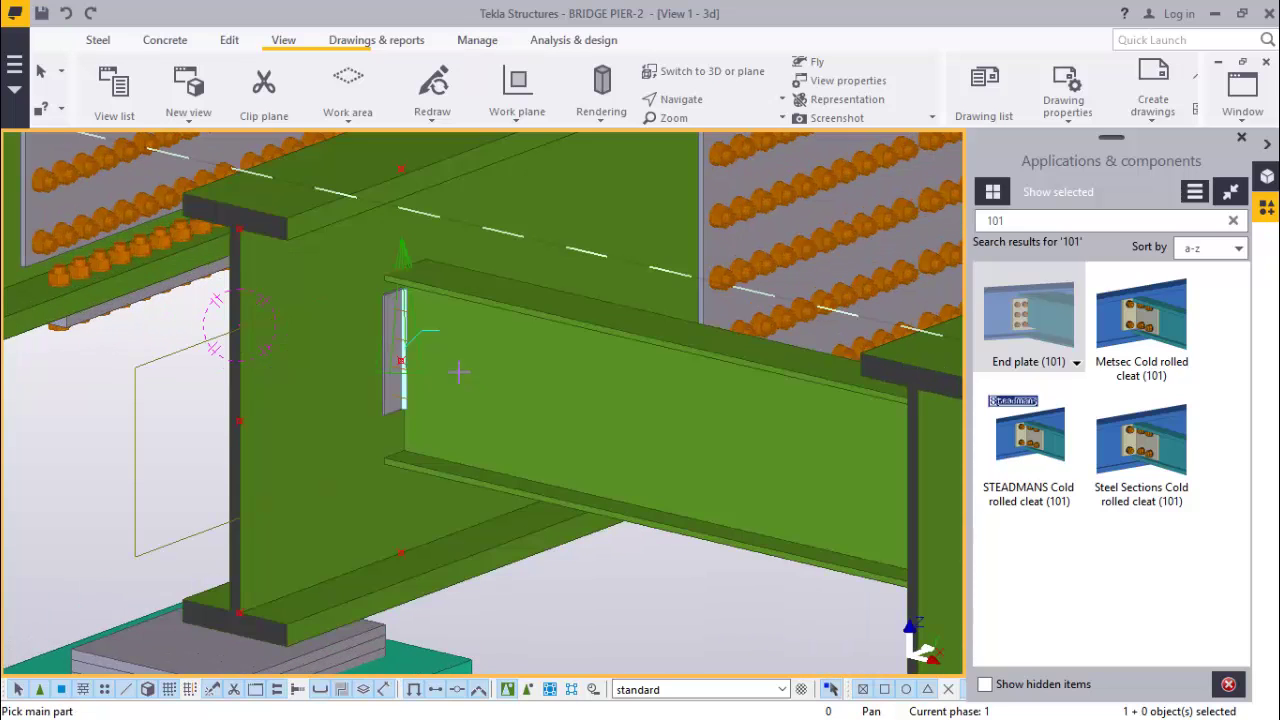
pyautogui.scroll(2, 400, 355)
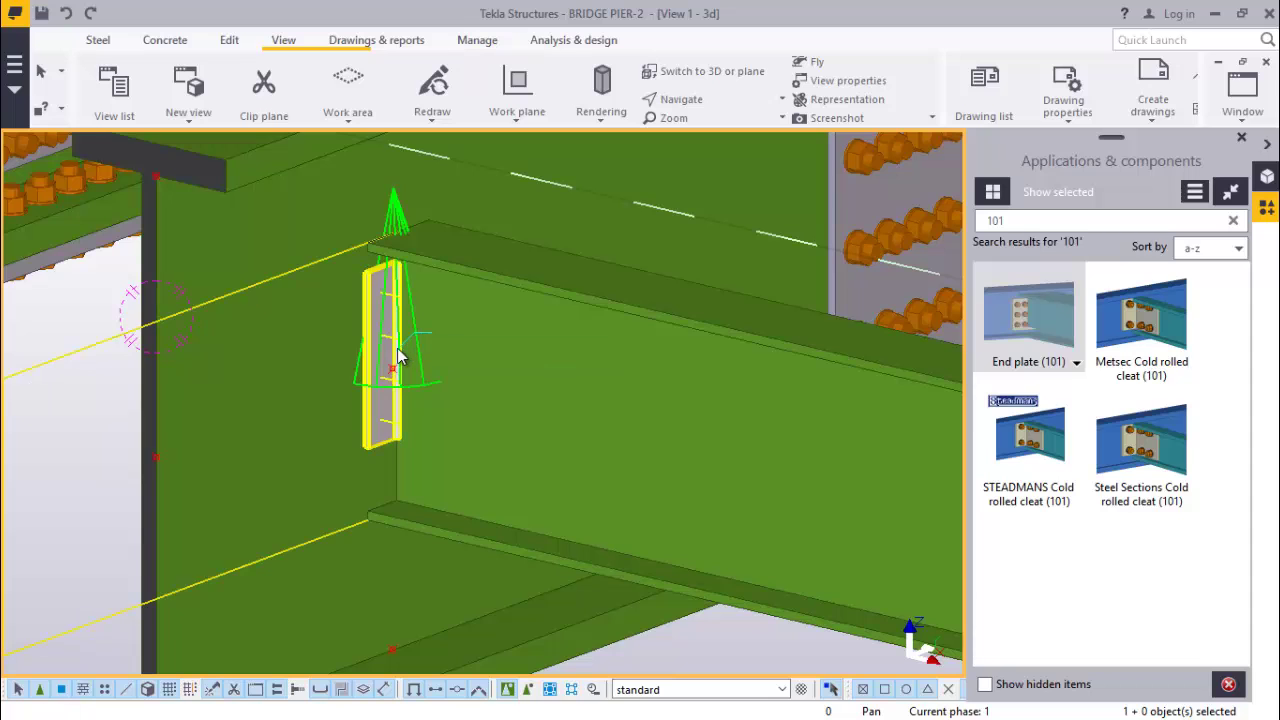
pyautogui.doubleClick(397, 357)
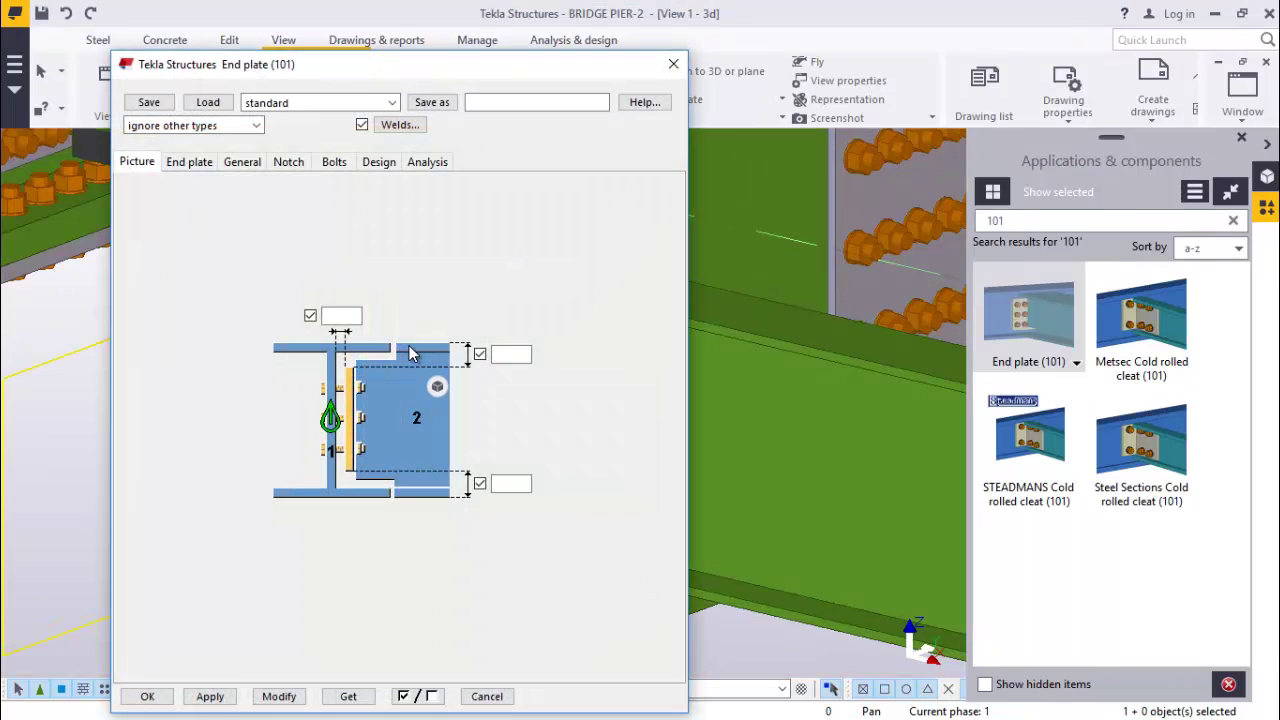
# Set the bolt standard to 8.8XOX with the bolt group centred Middle, and apply.
pyautogui.click(335, 163)
pyautogui.click(278, 194)
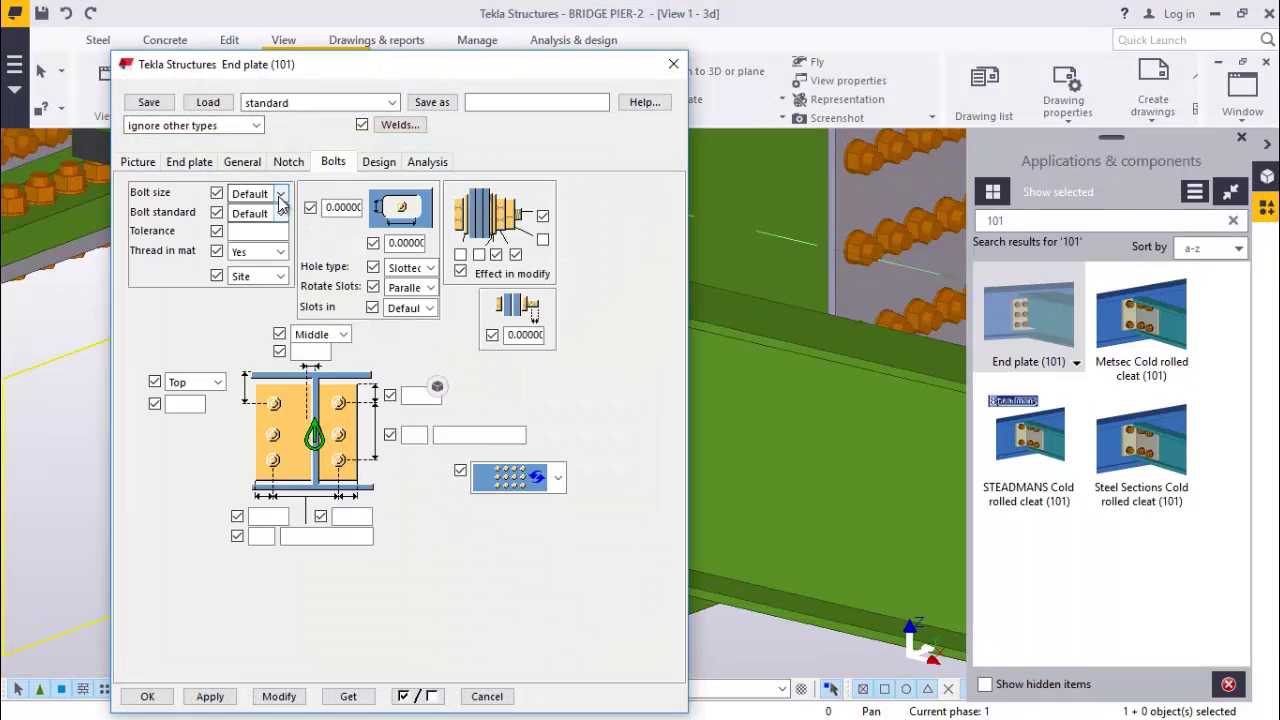
pyautogui.click(248, 212)
pyautogui.click(281, 213)
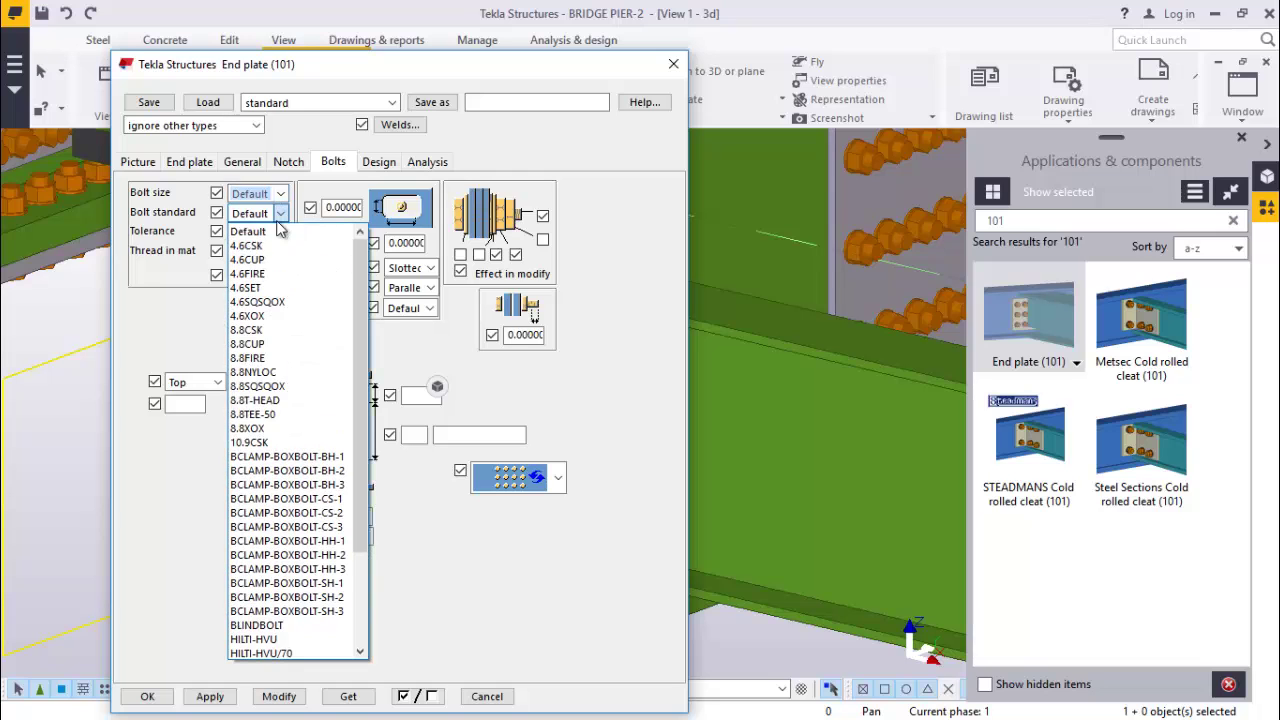
pyautogui.click(276, 429)
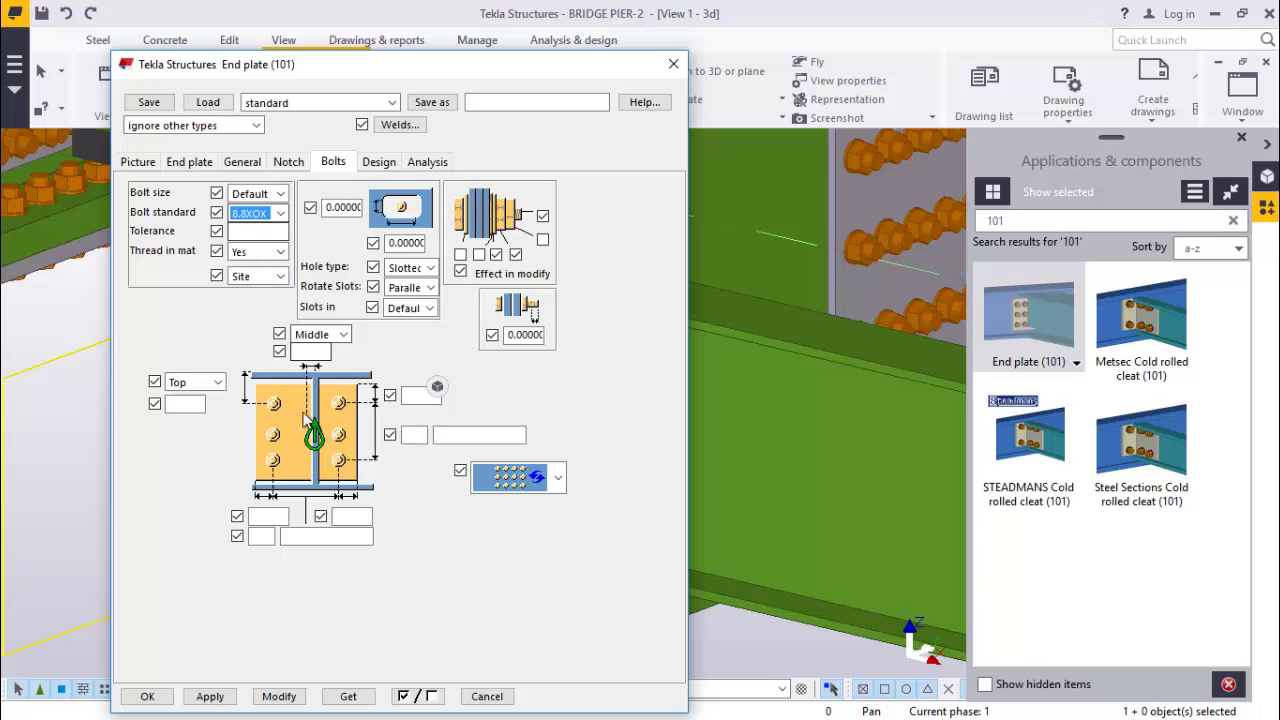
pyautogui.click(218, 383)
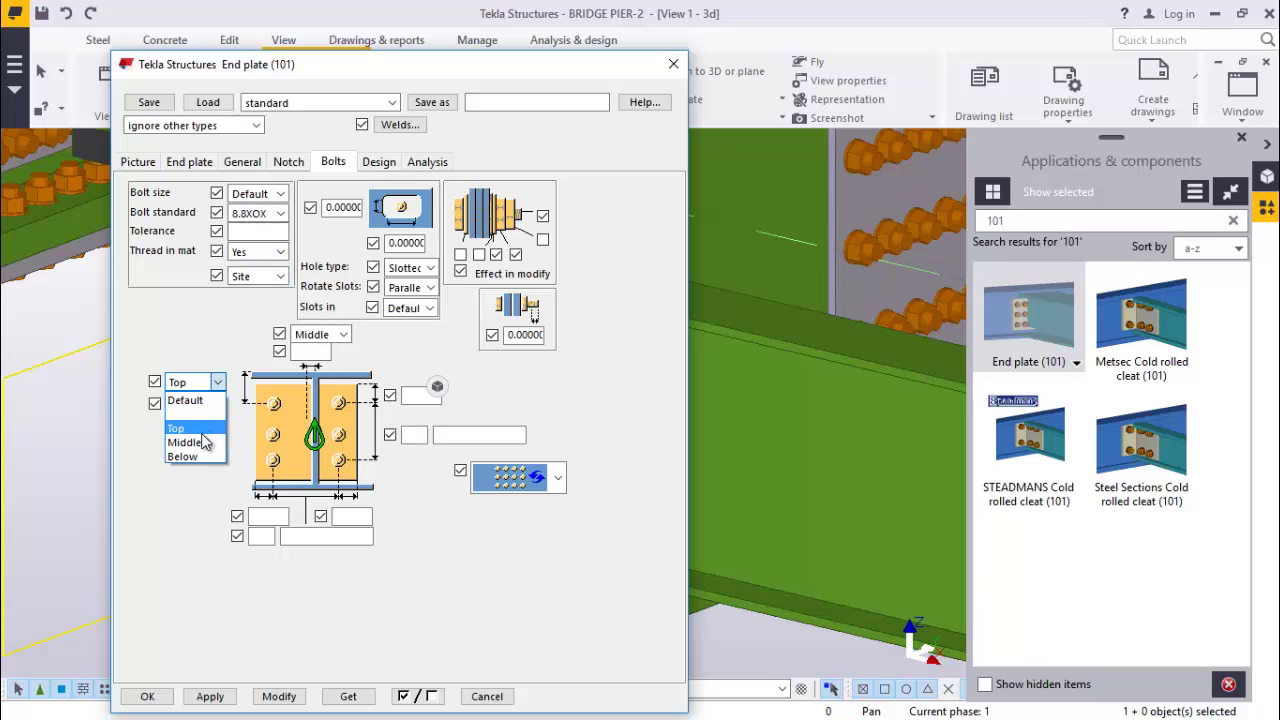
pyautogui.click(210, 441)
pyautogui.click(284, 696)
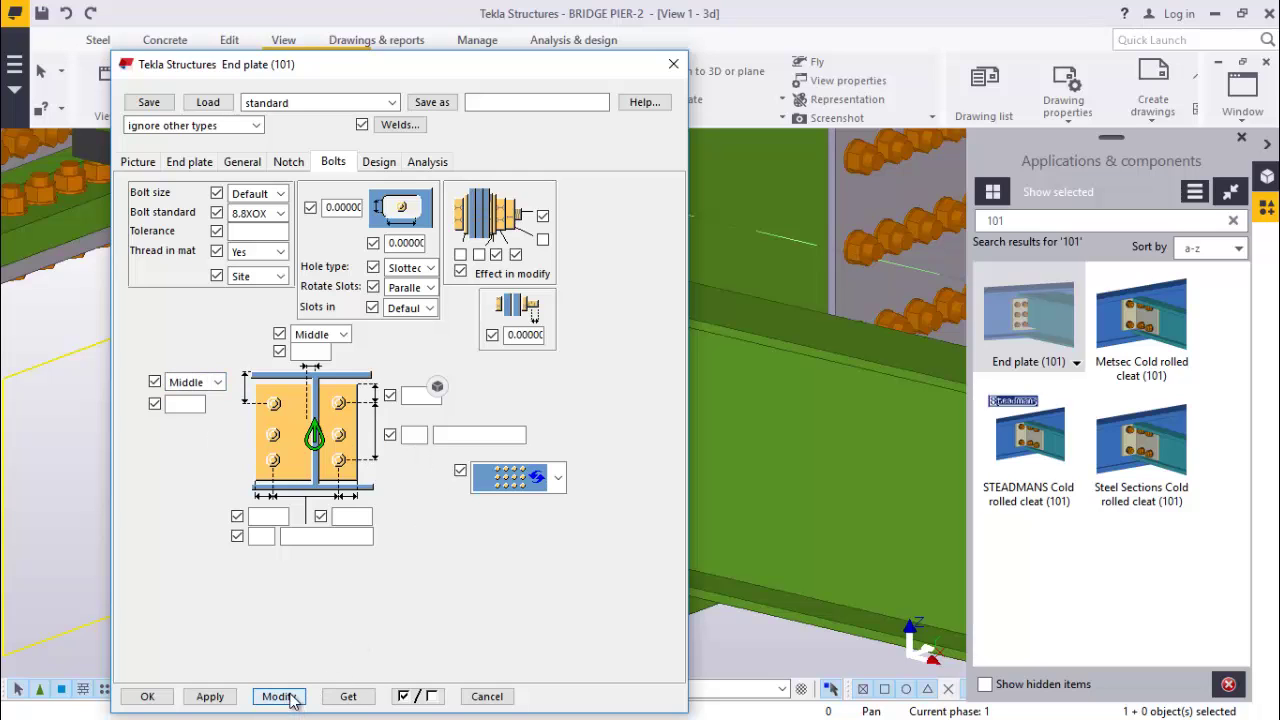
pyautogui.click(1241, 137)
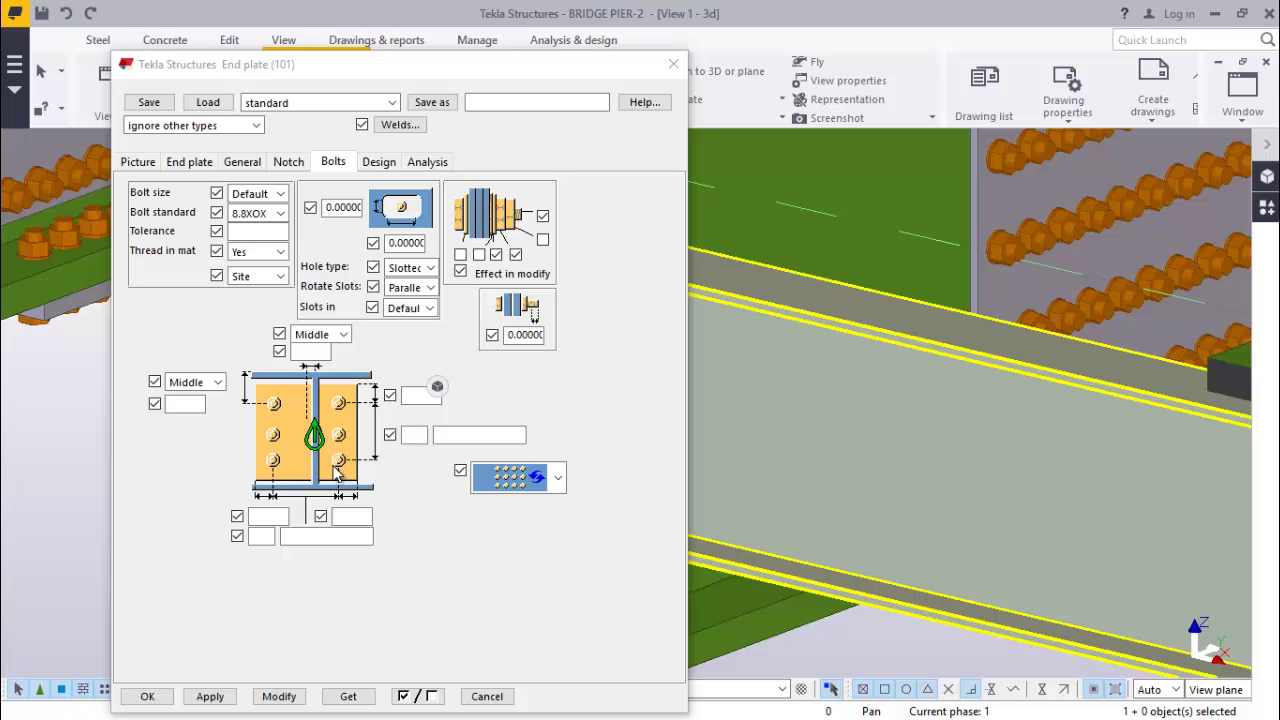
# Change the bolt size to 24 and apply it to the connection.
pyautogui.click(279, 193)
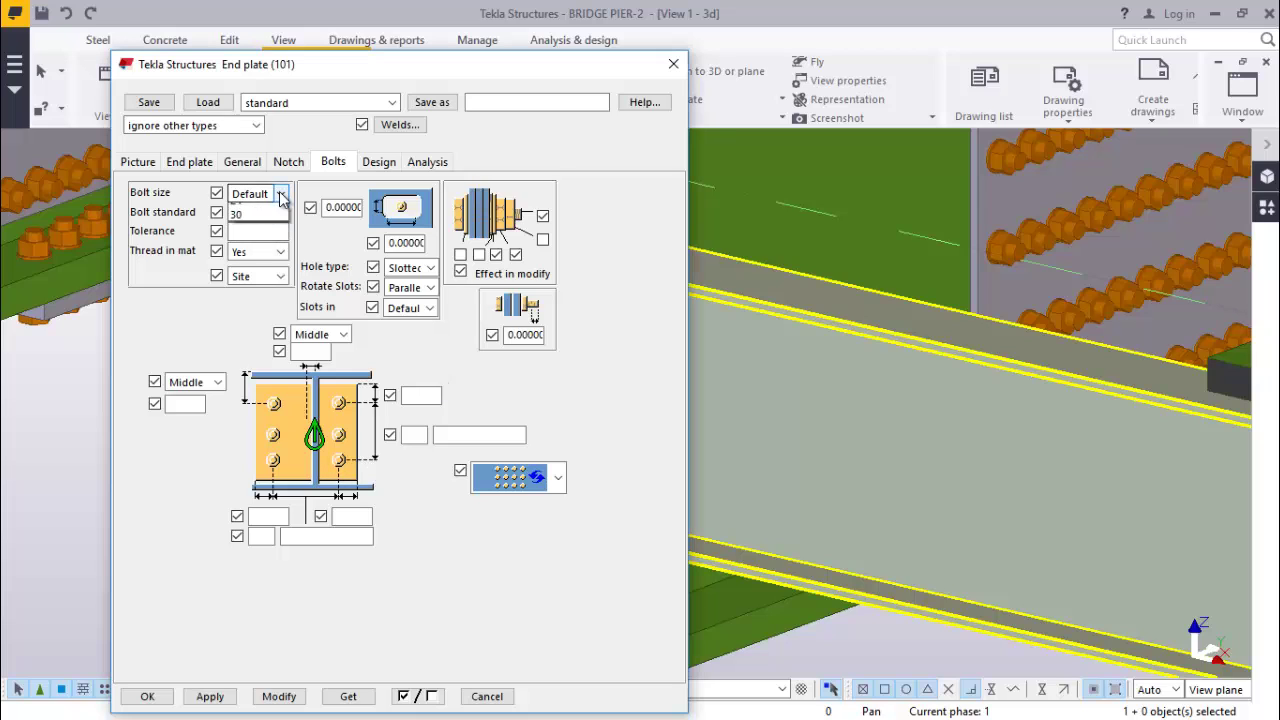
pyautogui.click(252, 281)
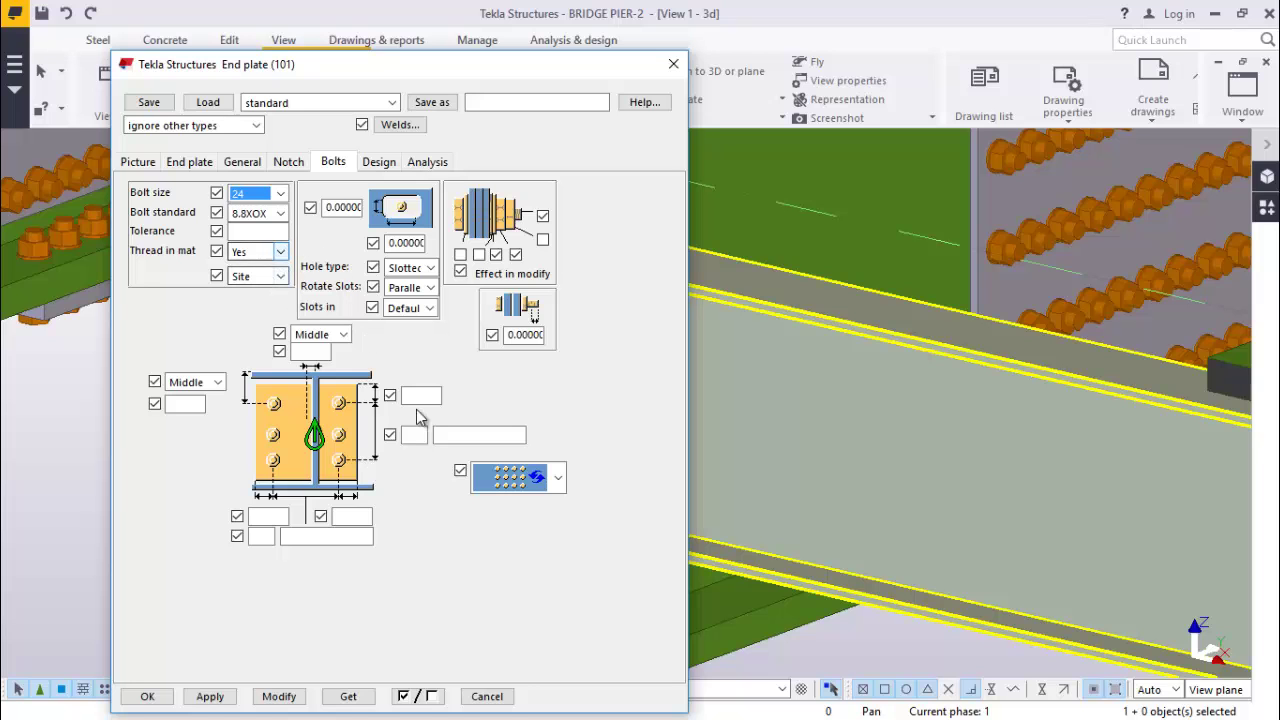
pyautogui.click(284, 696)
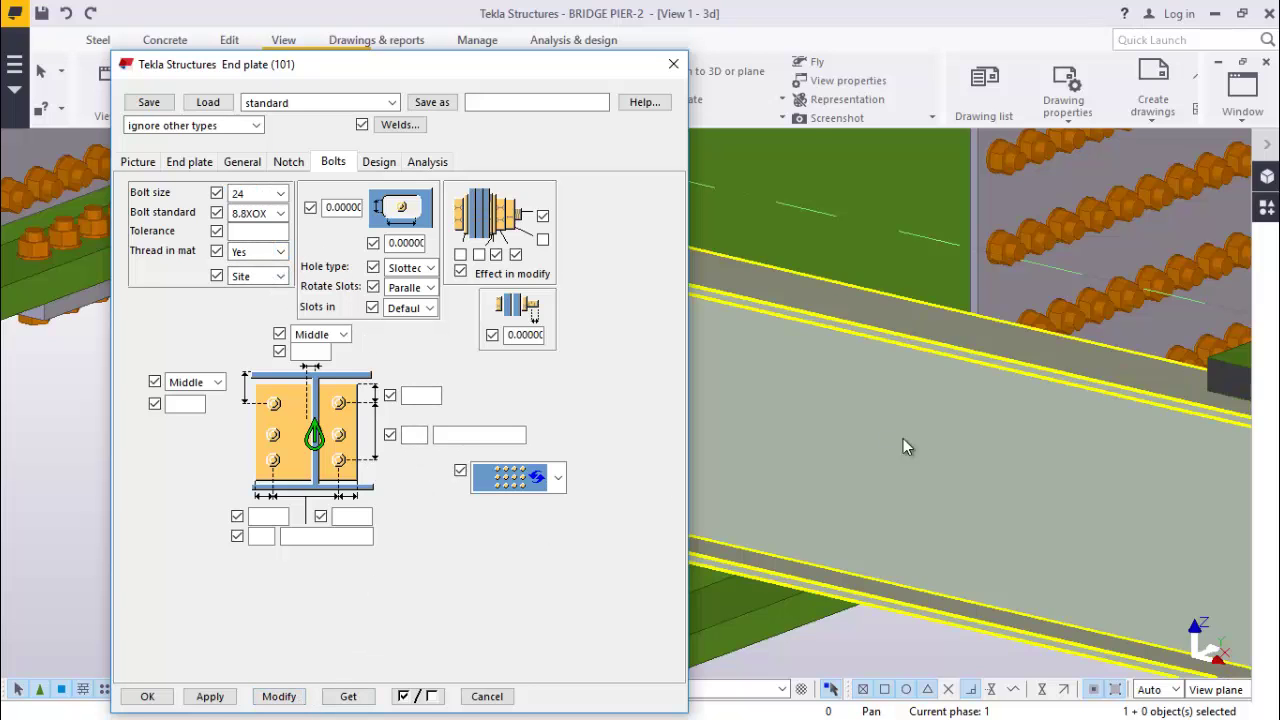
pyautogui.scroll(-3, 1000, 450)
pyautogui.scroll(-3, 1015, 437)
pyautogui.keyDown('ctrl'); pyautogui.moveTo(1015, 437); pyautogui.dragTo(935, 430, button='middle'); pyautogui.keyUp('ctrl')
pyautogui.scroll(6, 940, 428)
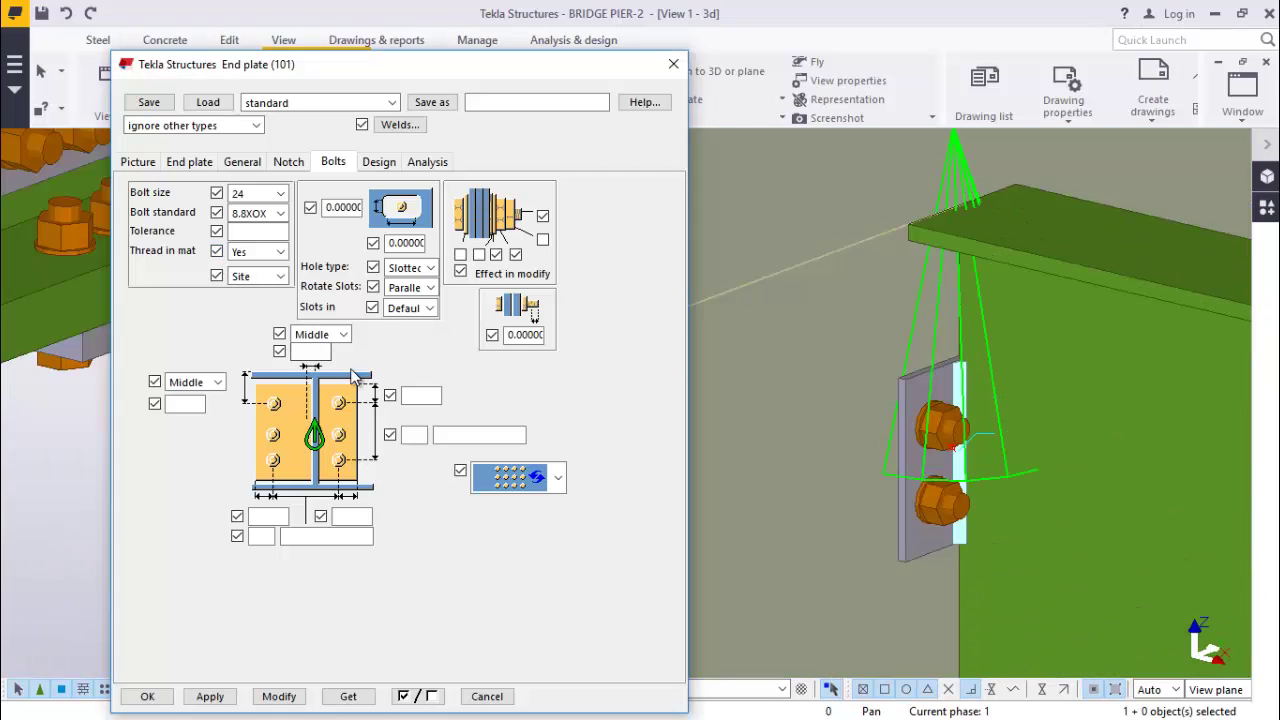
# Enter trial bolt edge distances and spacing, with 60 mm horizontal edges, and apply.
pyautogui.click(430, 398)
pyautogui.click(416, 434)
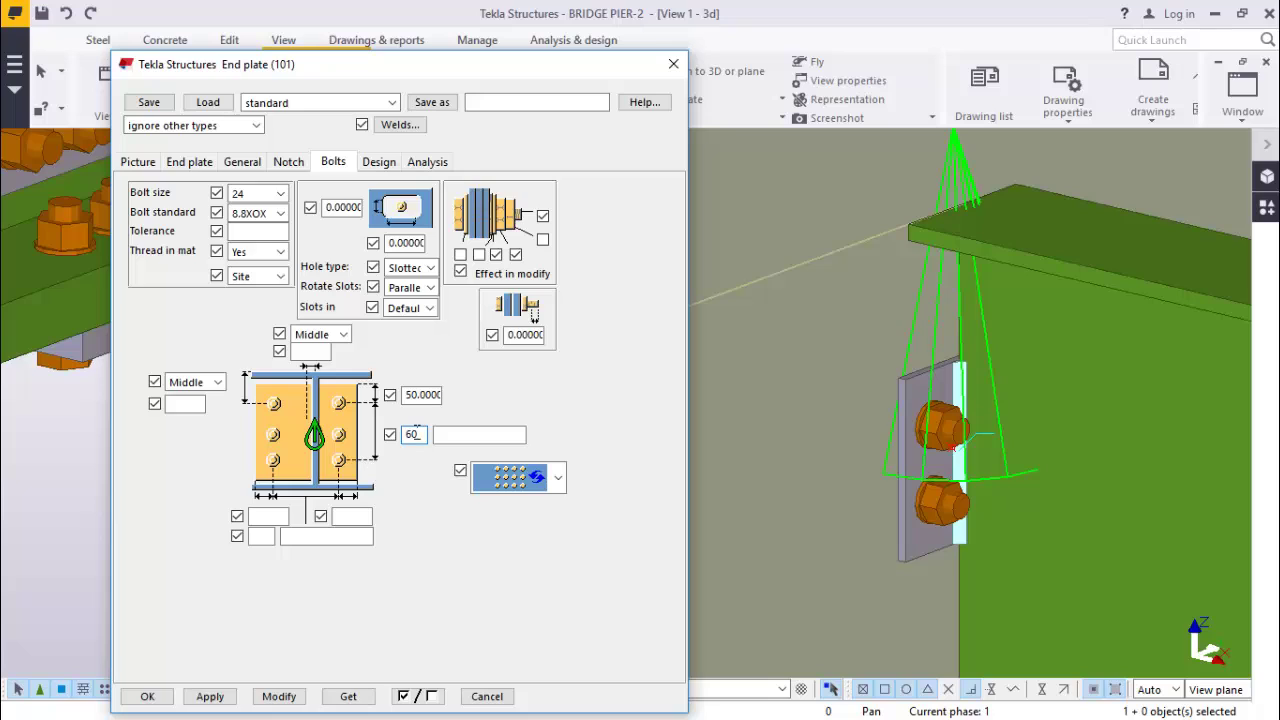
pyautogui.click(458, 435)
pyautogui.click(283, 516)
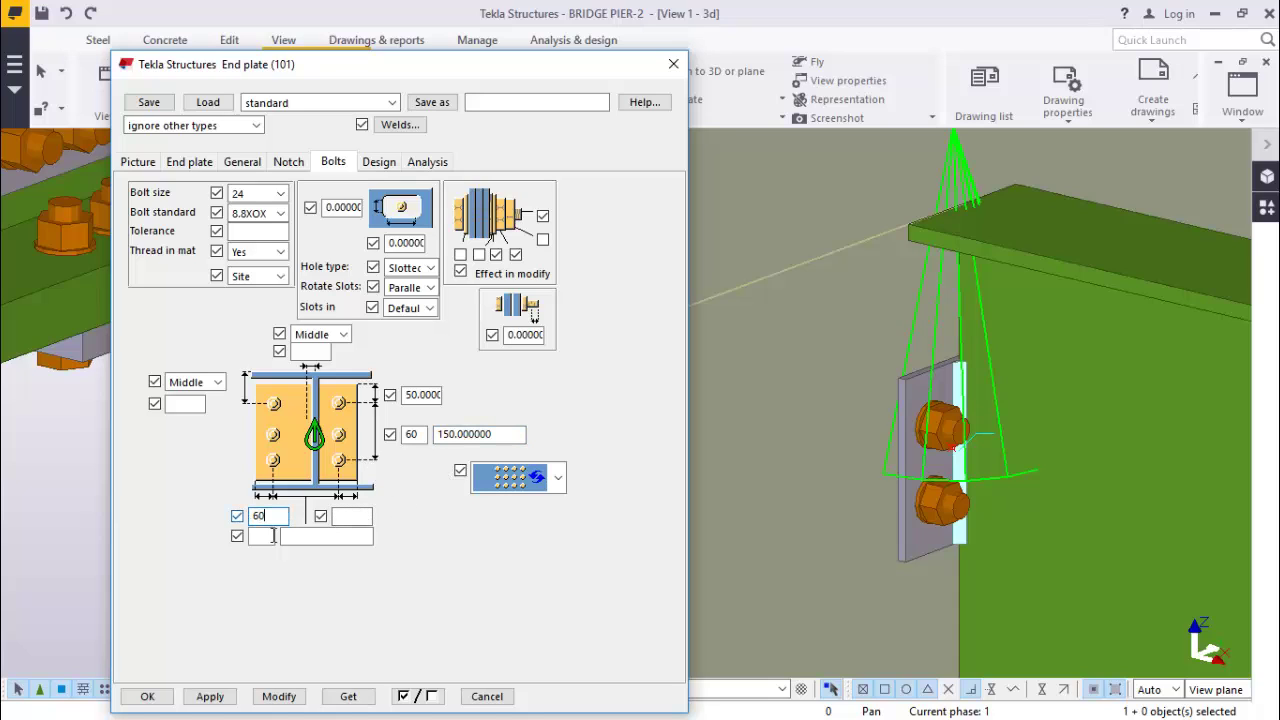
pyautogui.write('60')
pyautogui.click(361, 516)
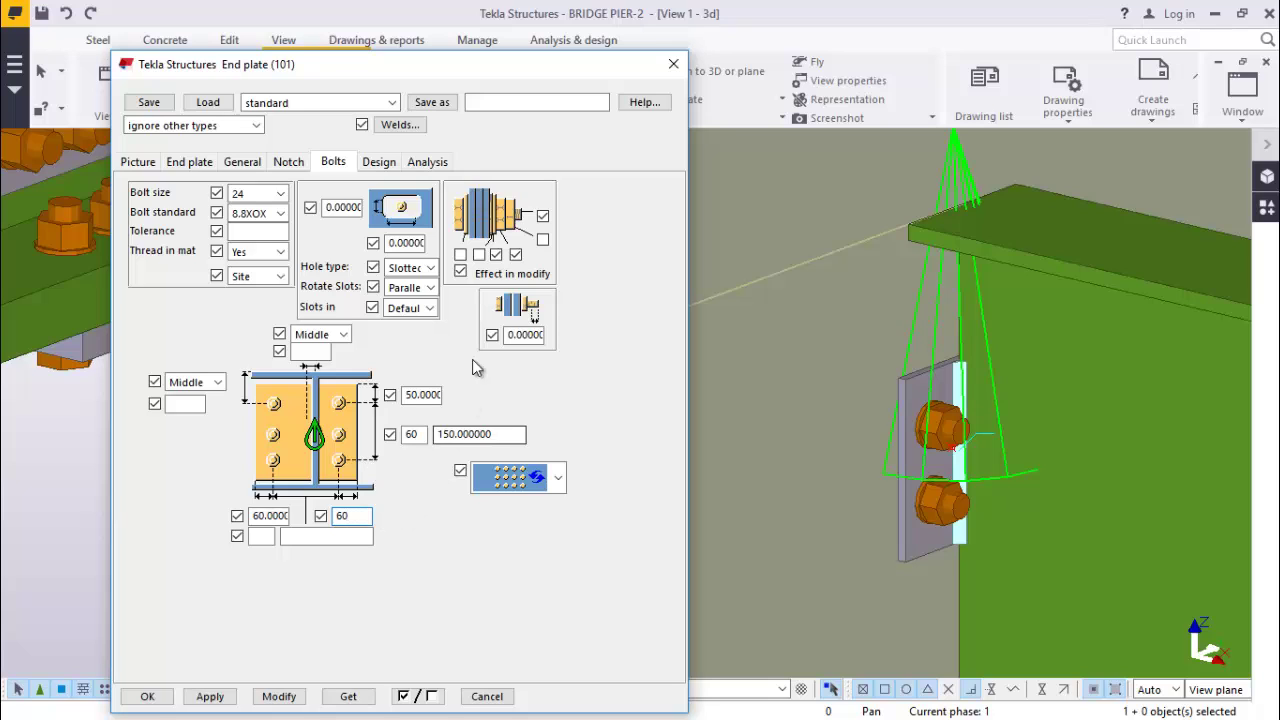
pyautogui.click(462, 255)
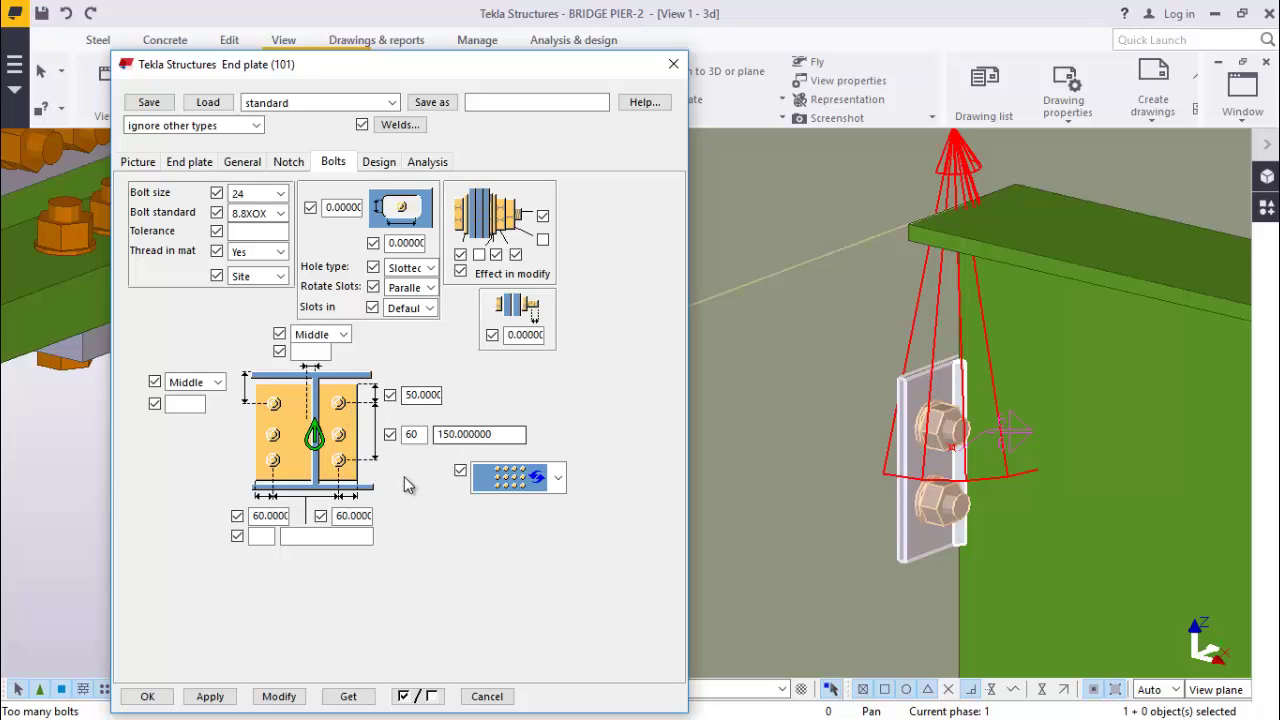
# Restore a valid layout with 30 edge distances and 120 spacing, then set 50 mm edge distances.
pyautogui.click(277, 516)
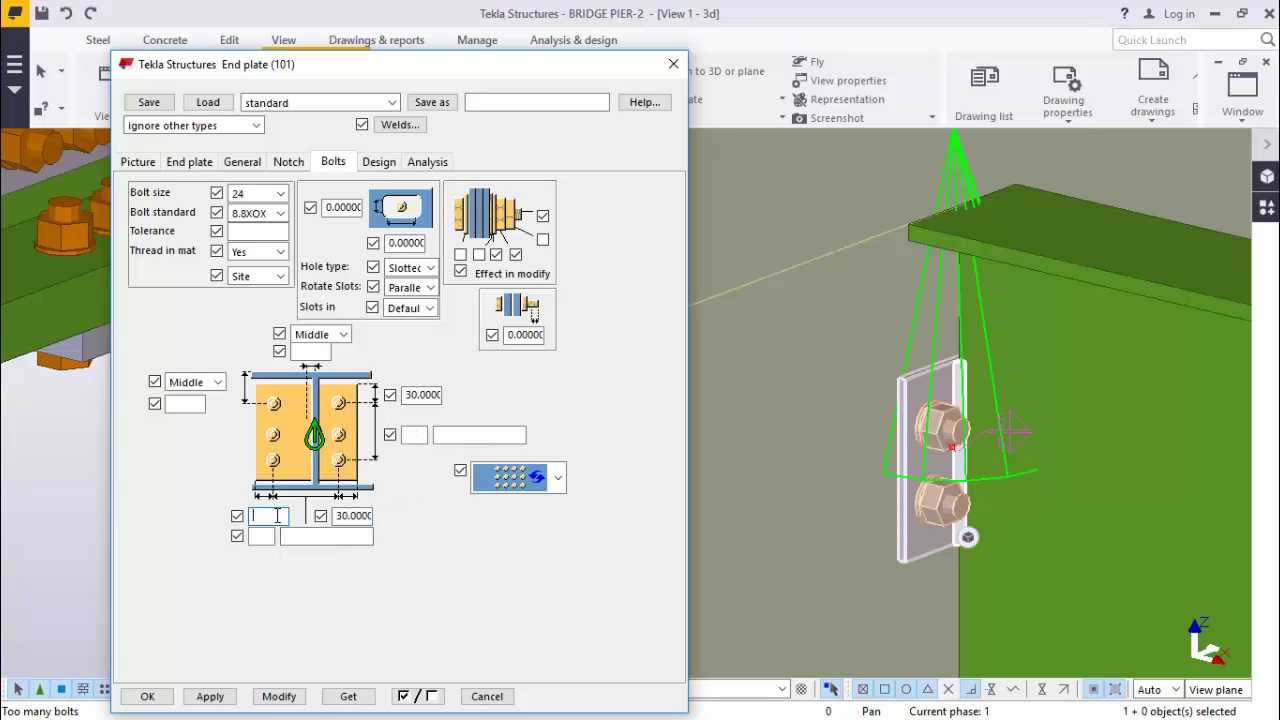
pyautogui.click(279, 696)
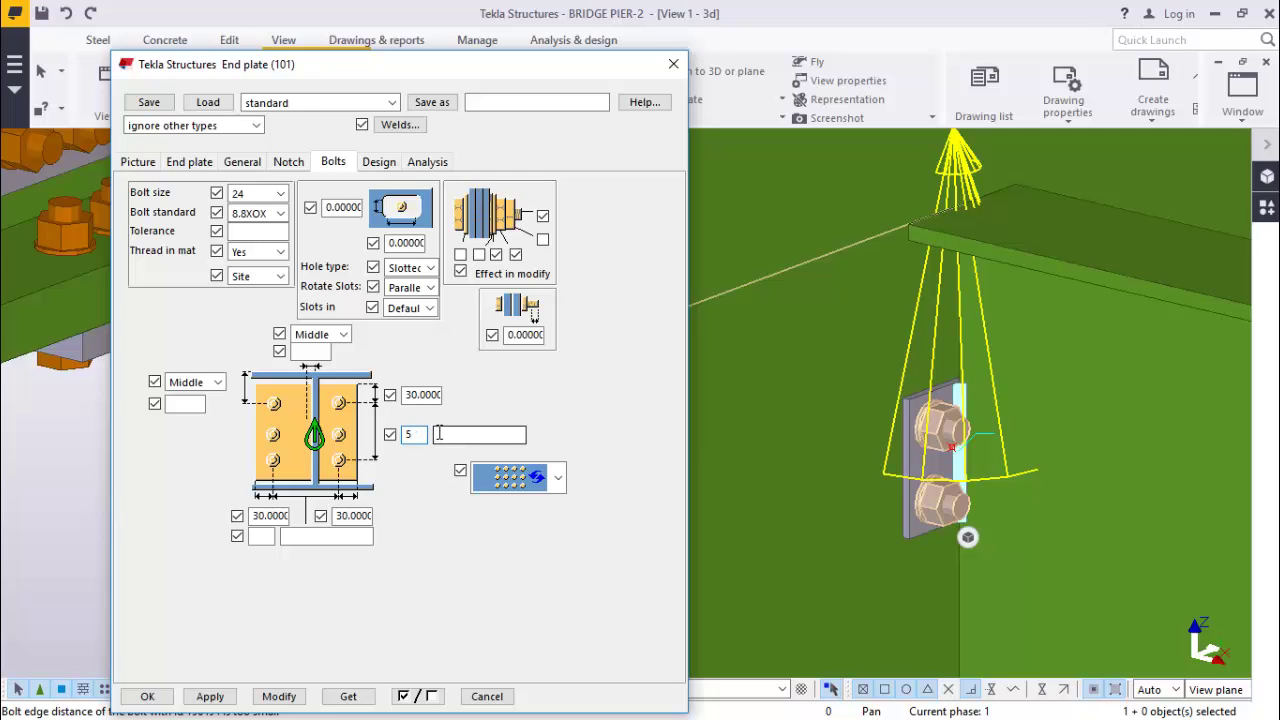
pyautogui.click(462, 434)
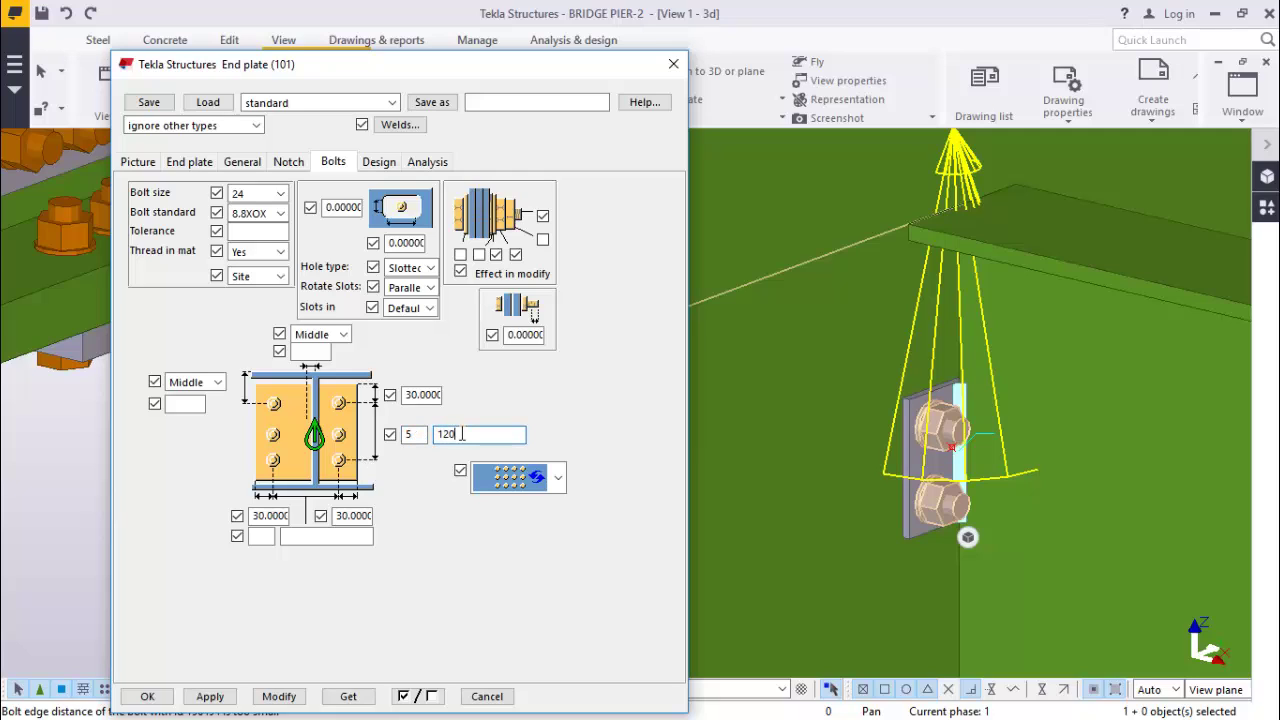
pyautogui.click(284, 696)
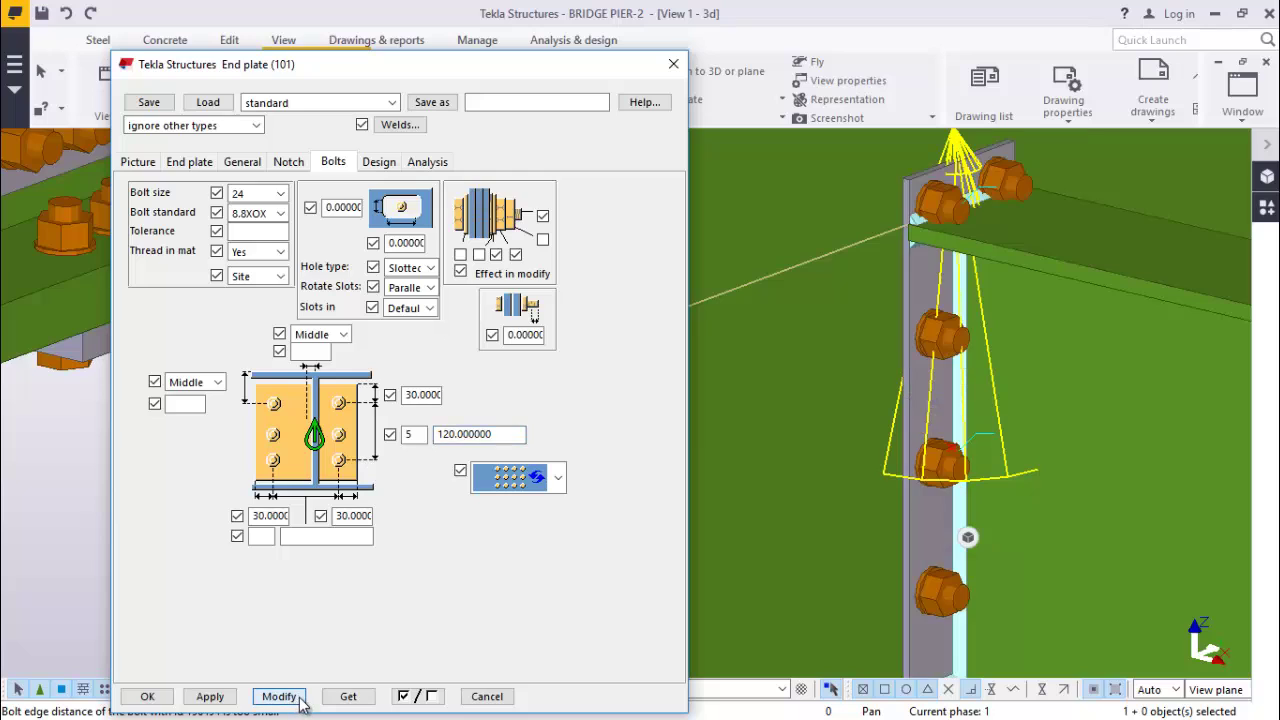
pyautogui.click(340, 696)
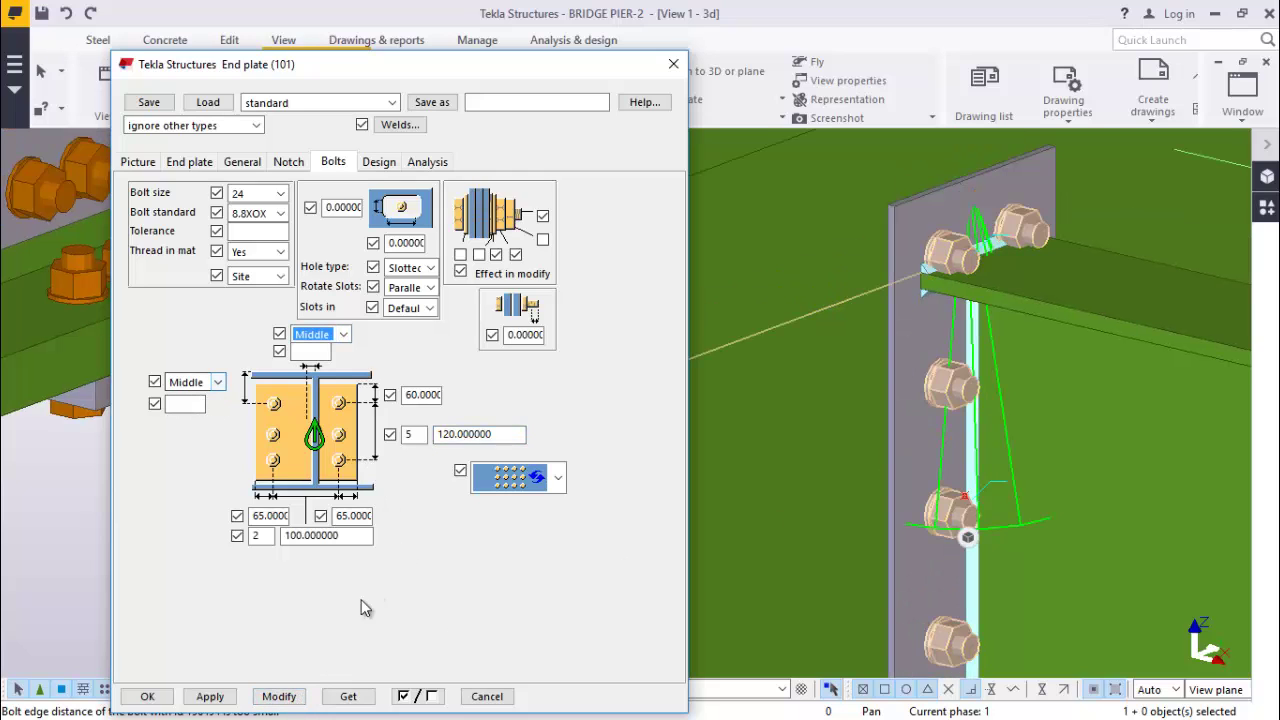
pyautogui.click(281, 696)
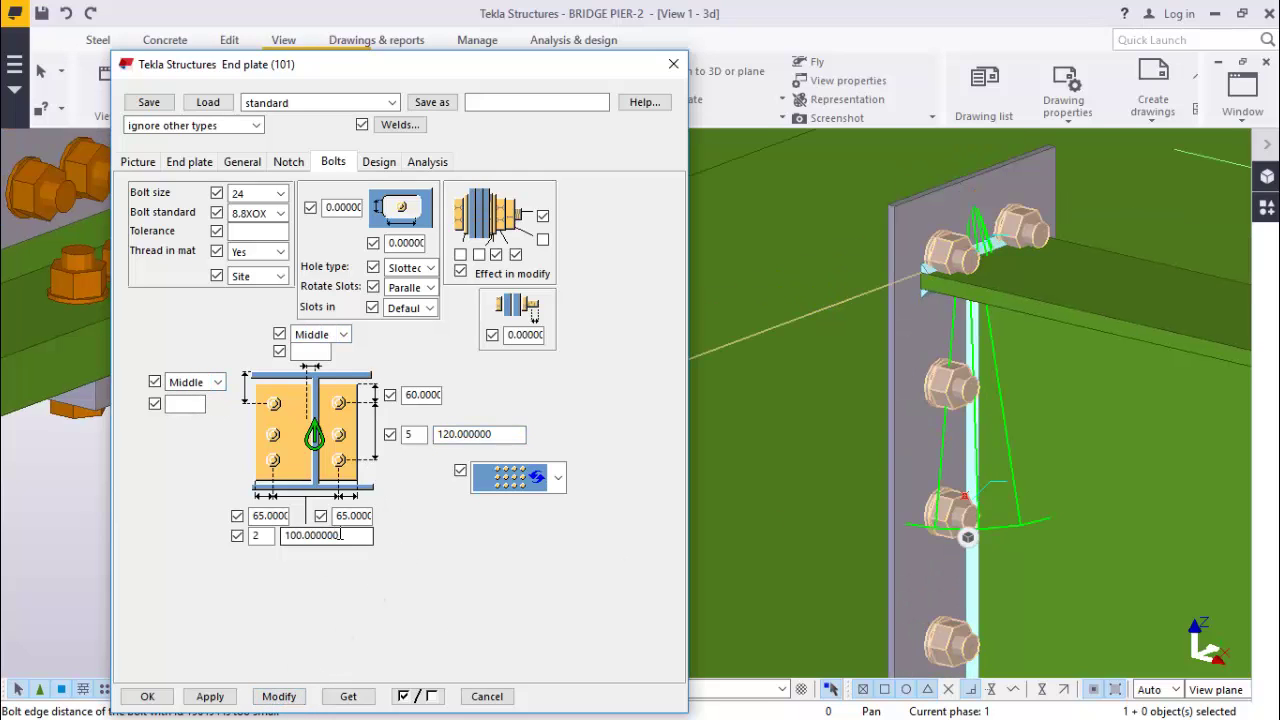
pyautogui.doubleClick(340, 537)
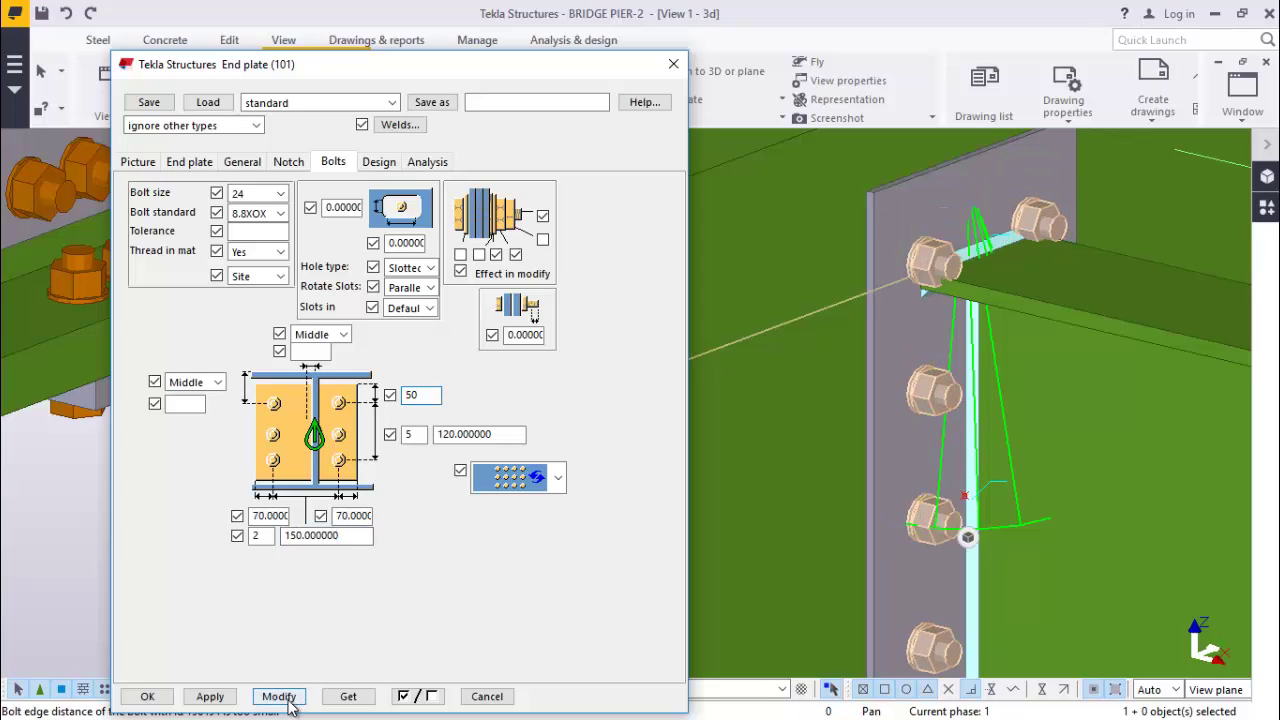
pyautogui.click(297, 696)
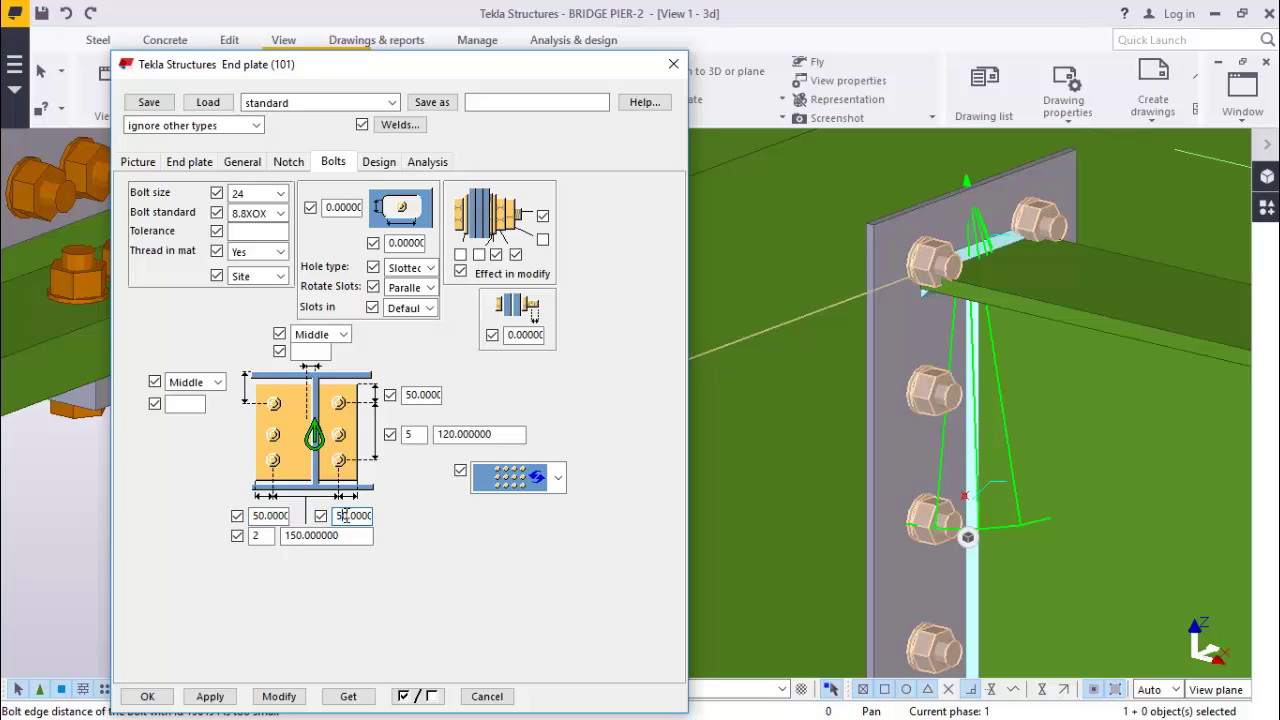
pyautogui.click(280, 697)
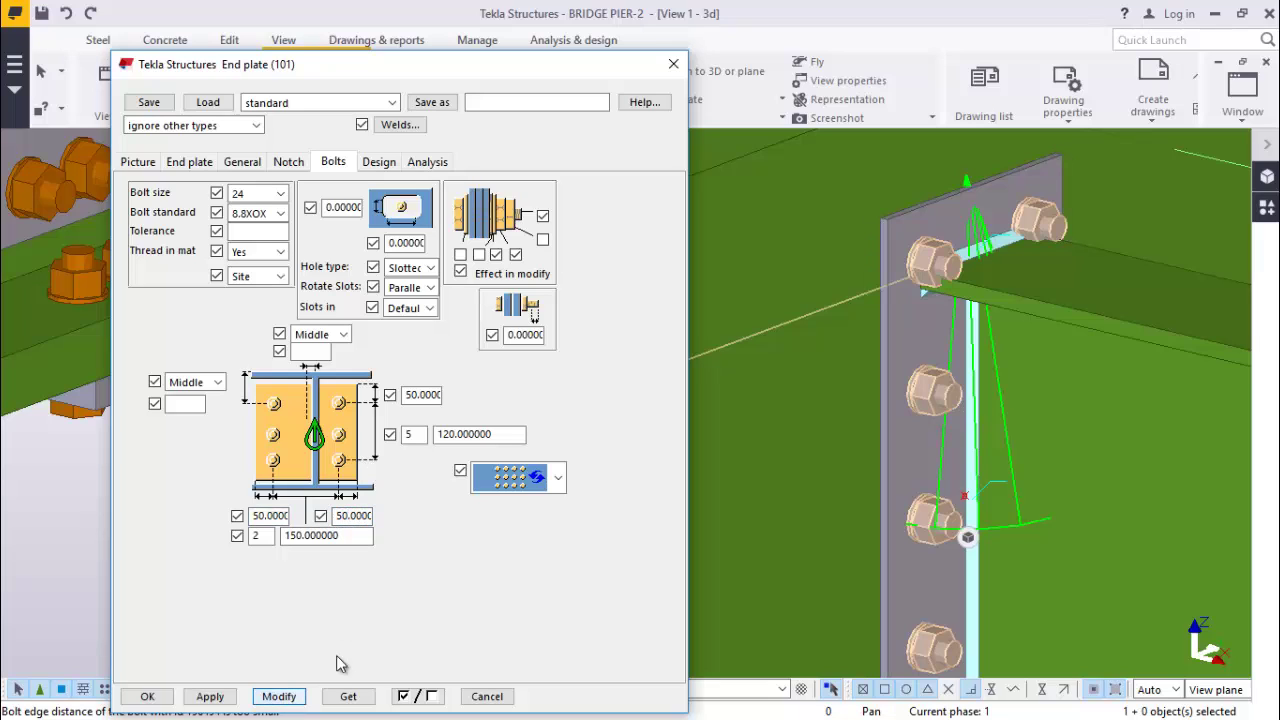
# Increase the vertical bolt spacing to 130, then 140 mm, applying each change.
pyautogui.click(489, 433)
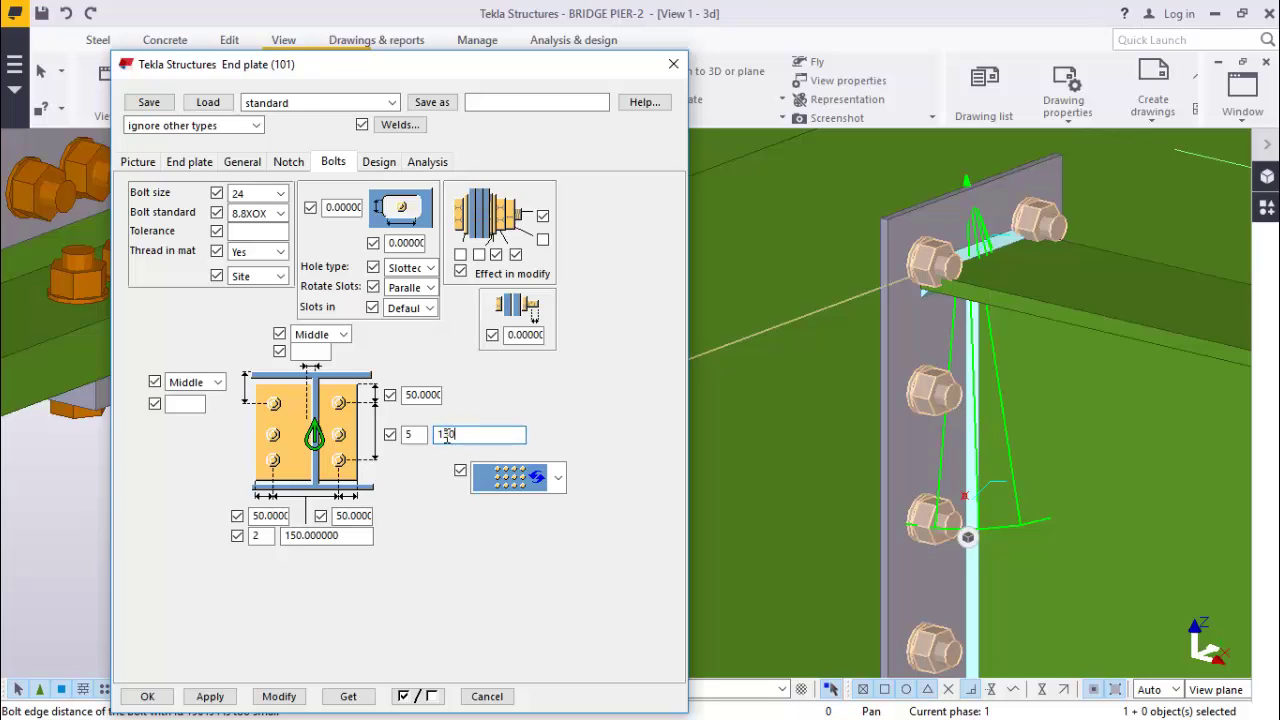
pyautogui.write('130')
pyautogui.click(284, 696)
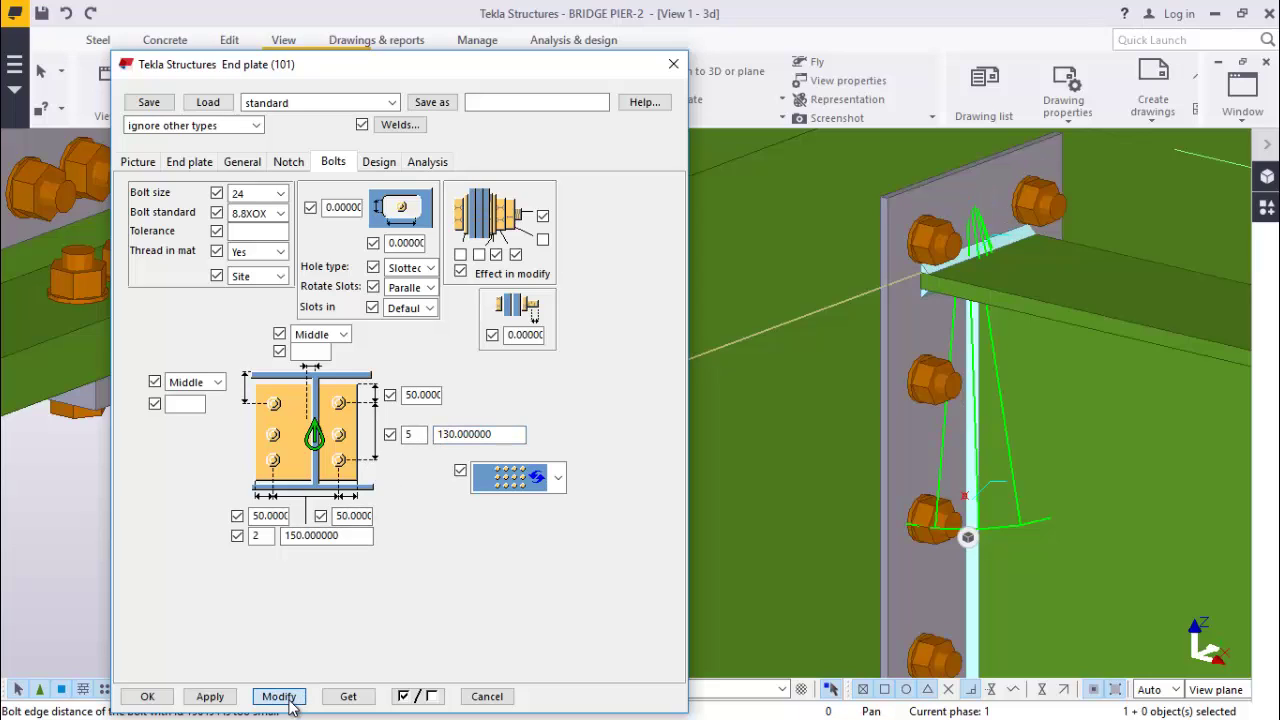
pyautogui.moveTo(522, 434); pyautogui.dragTo(455, 434)
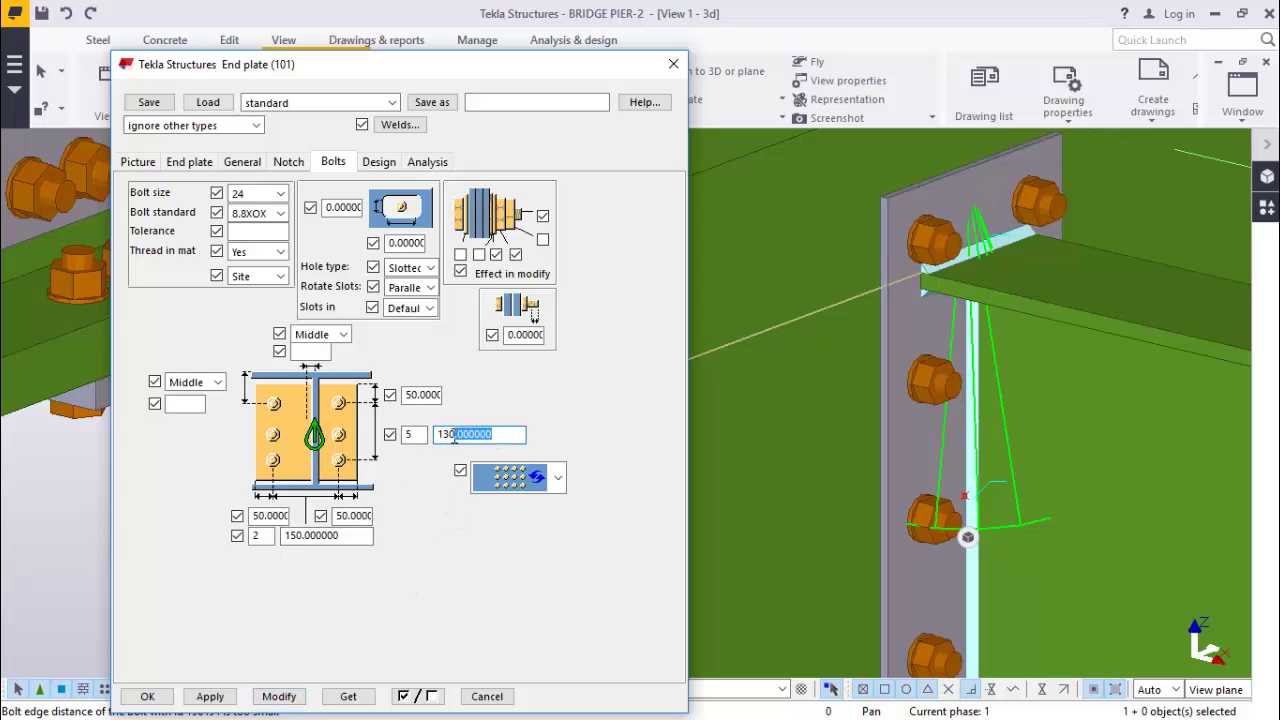
pyautogui.write('40')
pyautogui.click(289, 697)
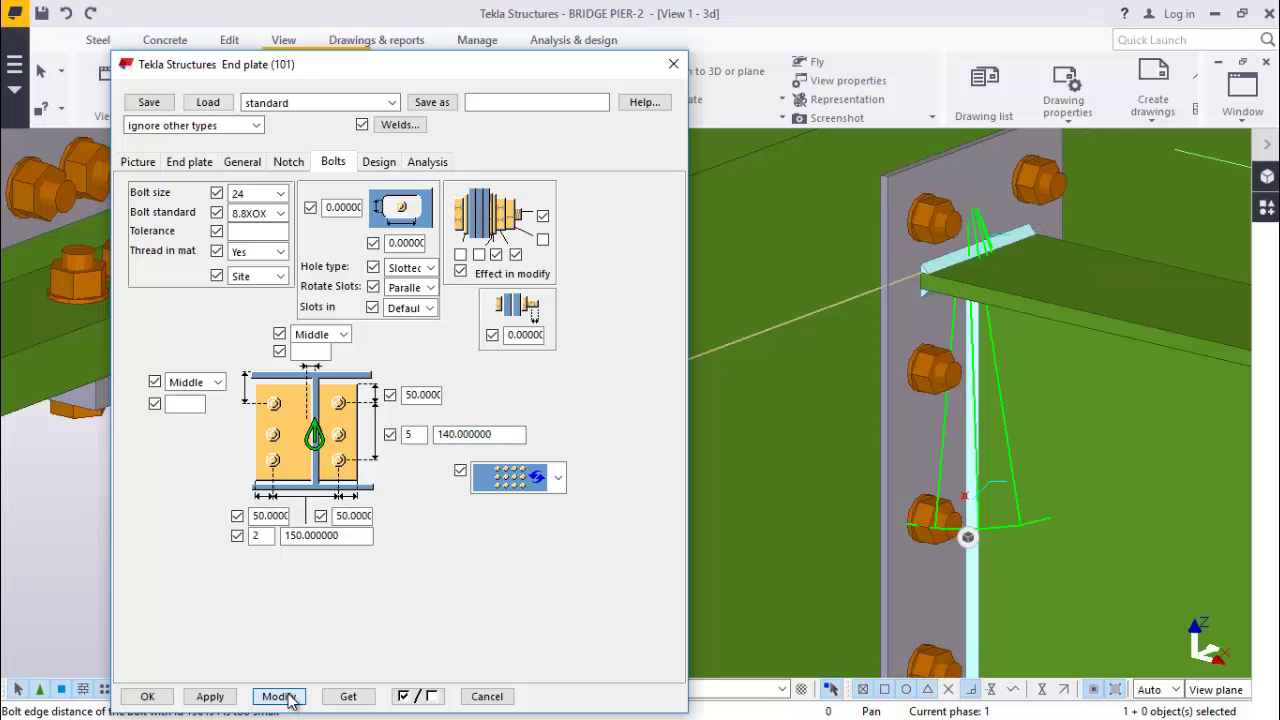
pyautogui.scroll(-3, 814, 400)
pyautogui.keyDown('ctrl'); pyautogui.moveTo(814, 400); pyautogui.dragTo(952, 365, button='middle'); pyautogui.keyUp('ctrl')
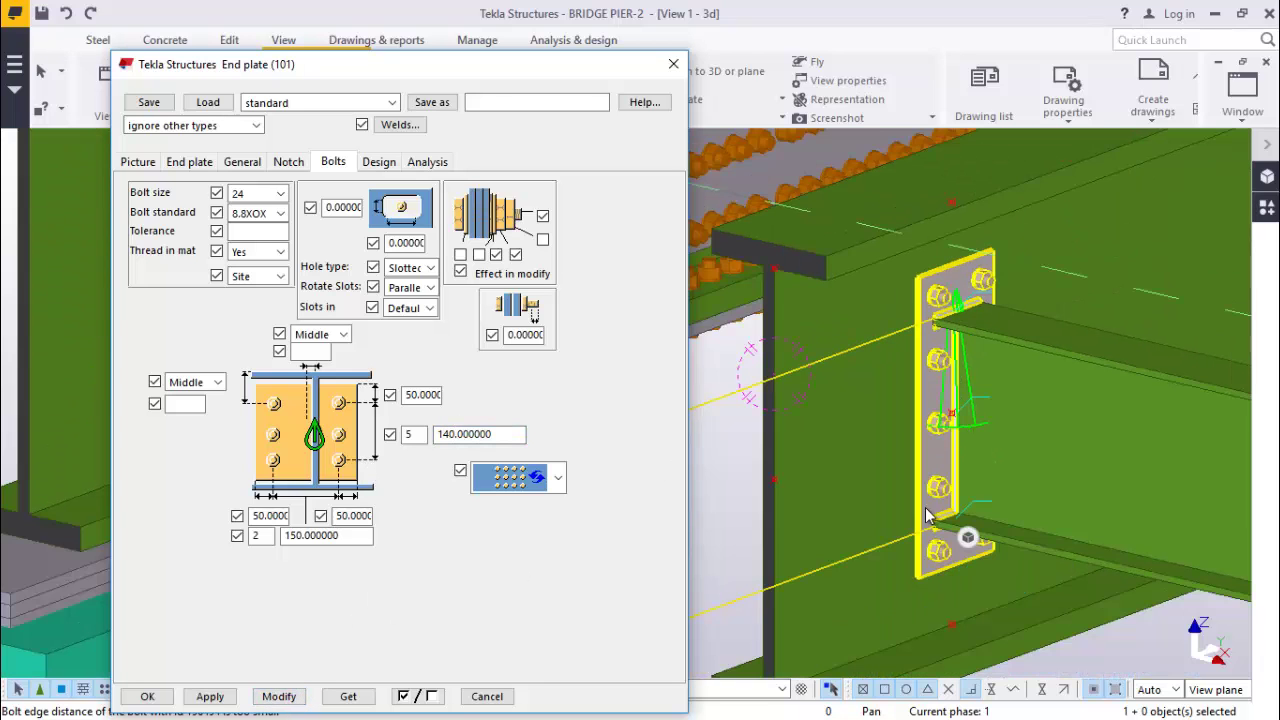
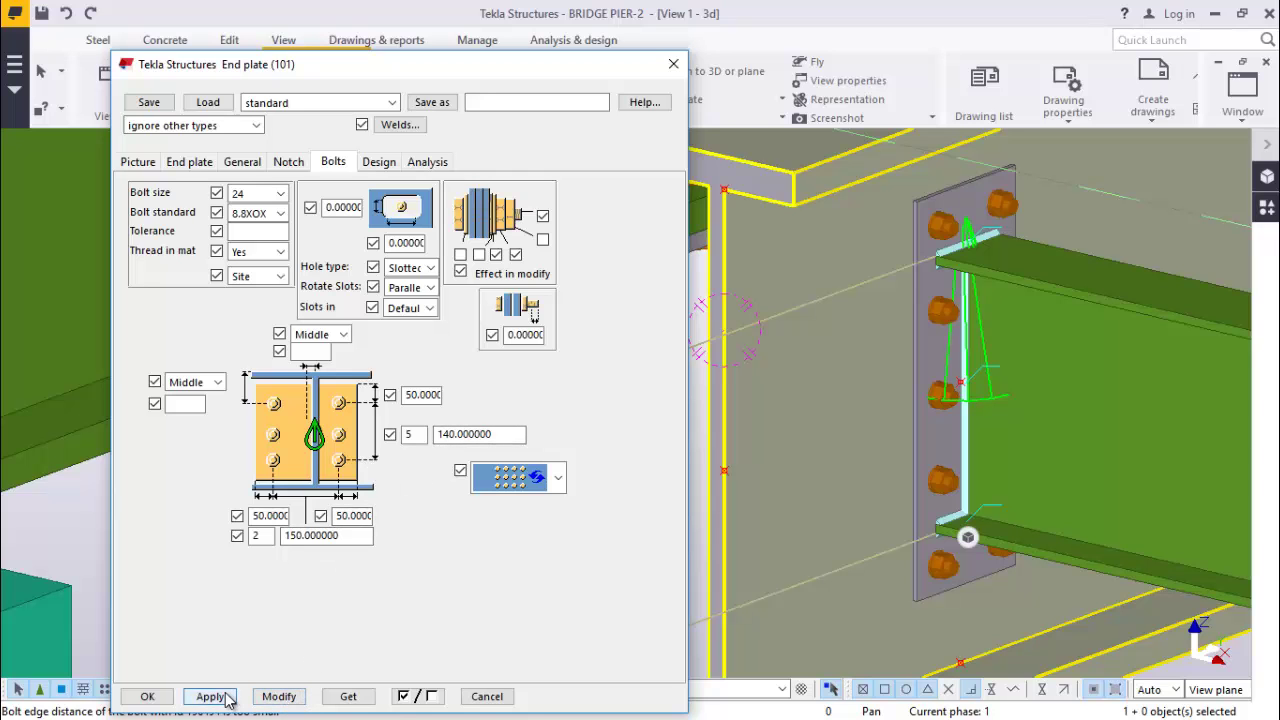
# Apply the bolt settings to the cross beam's end plate connection.
pyautogui.click(147, 696)
pyautogui.scroll(-2, 755, 349)
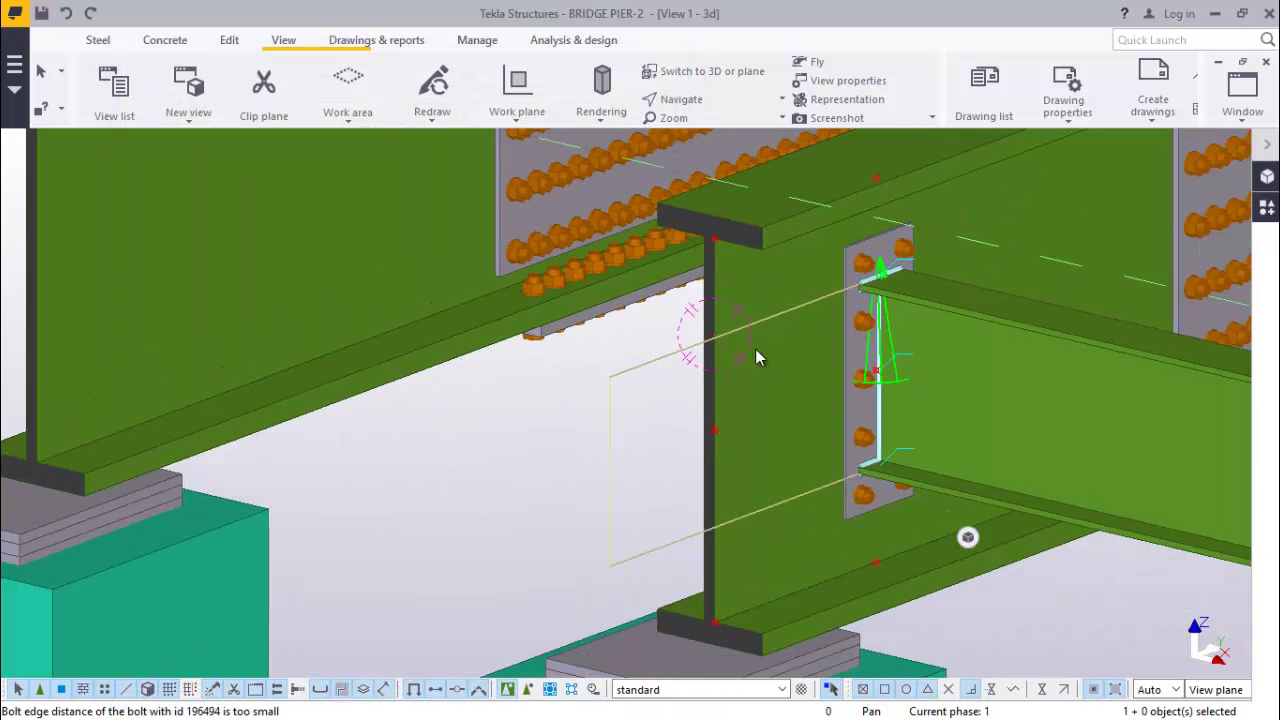
pyautogui.scroll(4, 843, 334)
# Set the end plate thickness t to 20 and modify the existing End plate (101) connection.
pyautogui.doubleClick(858, 308)
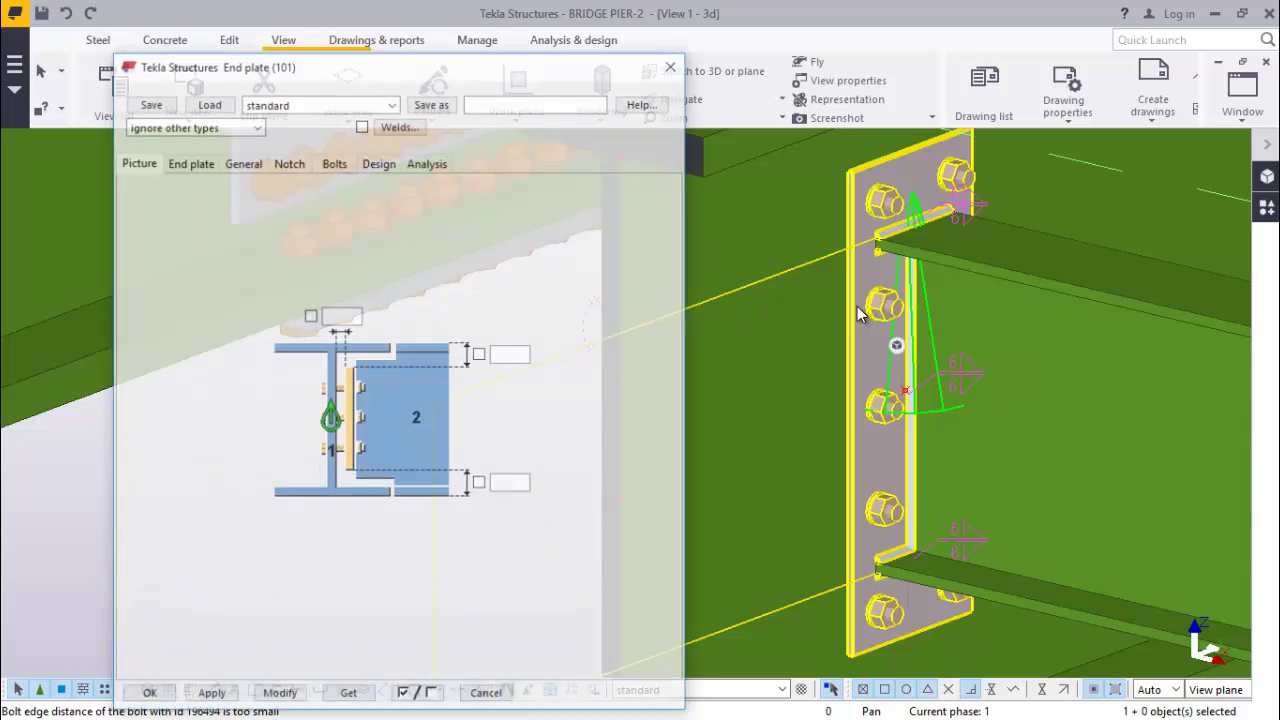
pyautogui.click(187, 163)
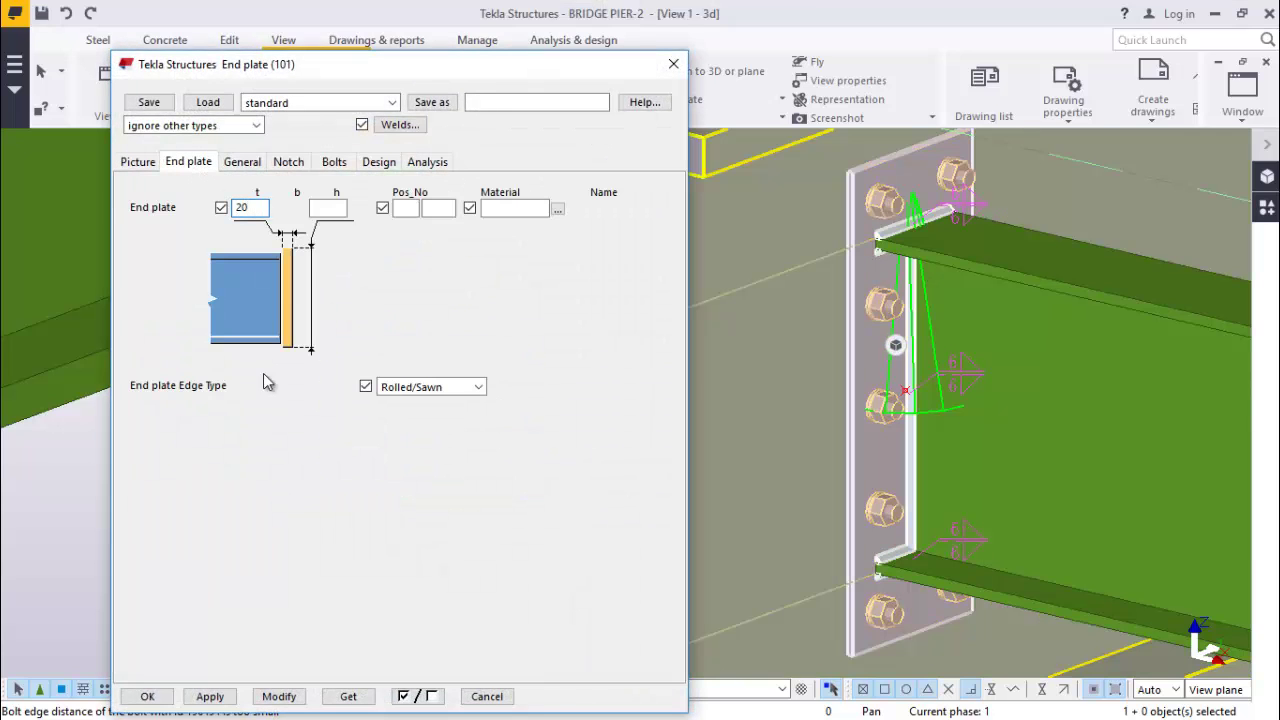
pyautogui.click(280, 696)
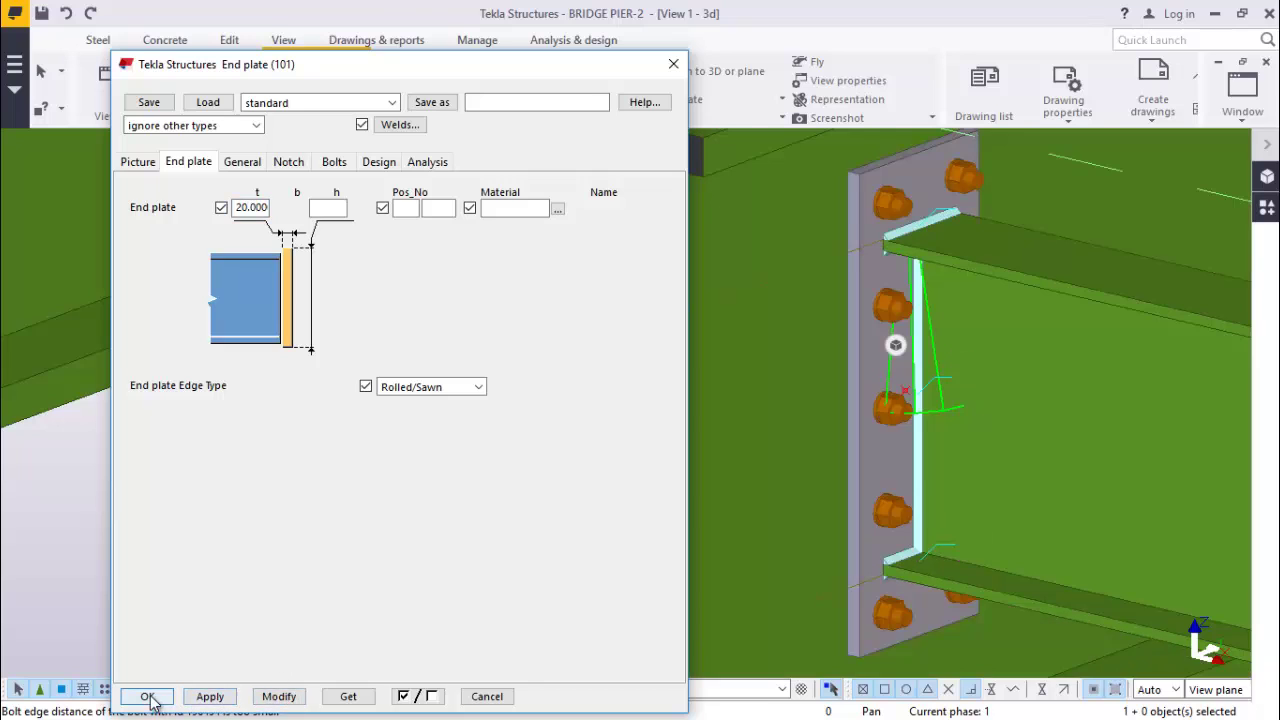
pyautogui.click(147, 696)
pyautogui.scroll(-2, 884, 527)
pyautogui.scroll(-2, 885, 527)
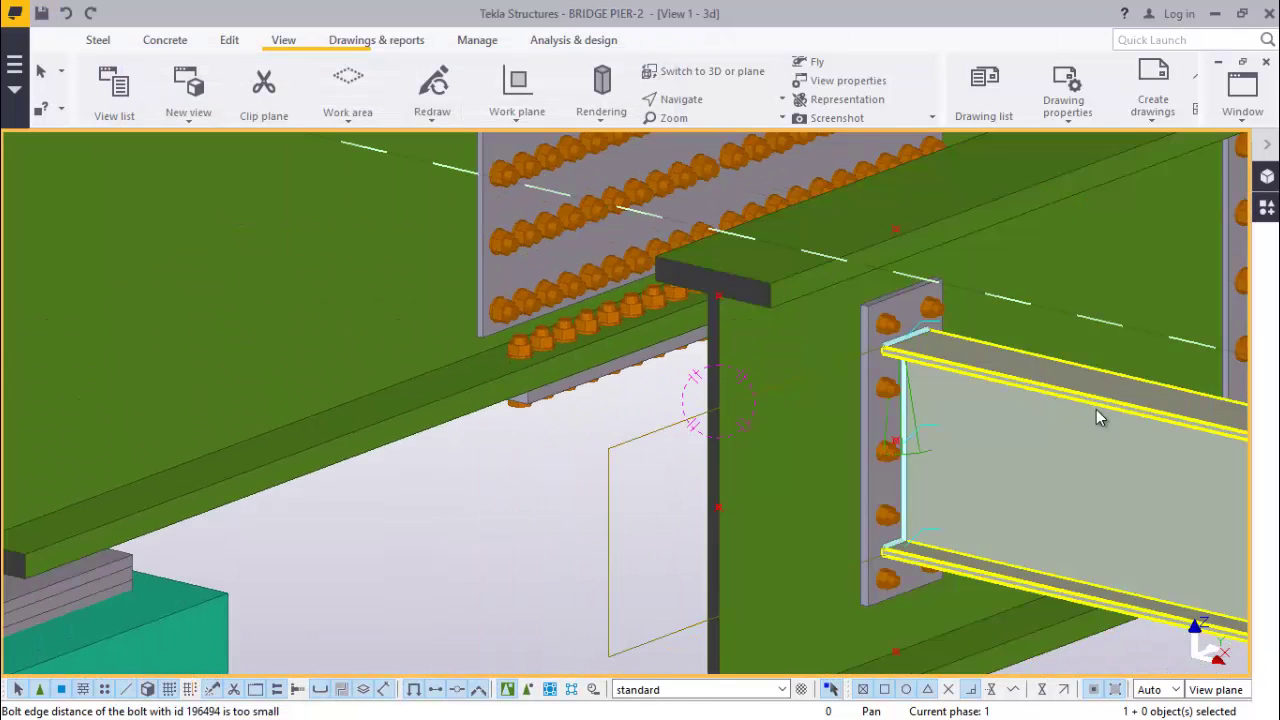
pyautogui.keyDown('ctrl'); pyautogui.moveTo(1100, 414); pyautogui.dragTo(393, 366, button='middle'); pyautogui.keyUp('ctrl')
pyautogui.scroll(-2, 393, 366)
pyautogui.scroll(2, 737, 400)
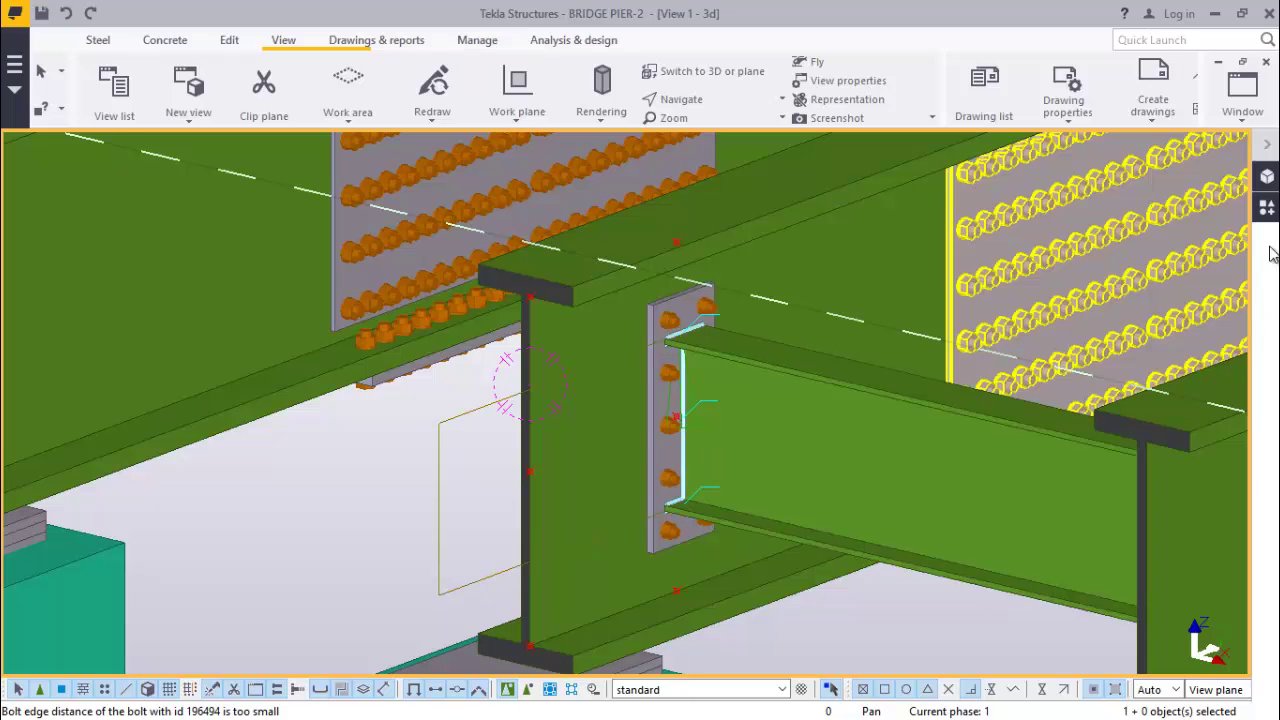
# Place an End plate (101) connection with the girder as main part and cross beam as secondary.
pyautogui.click(1267, 207)
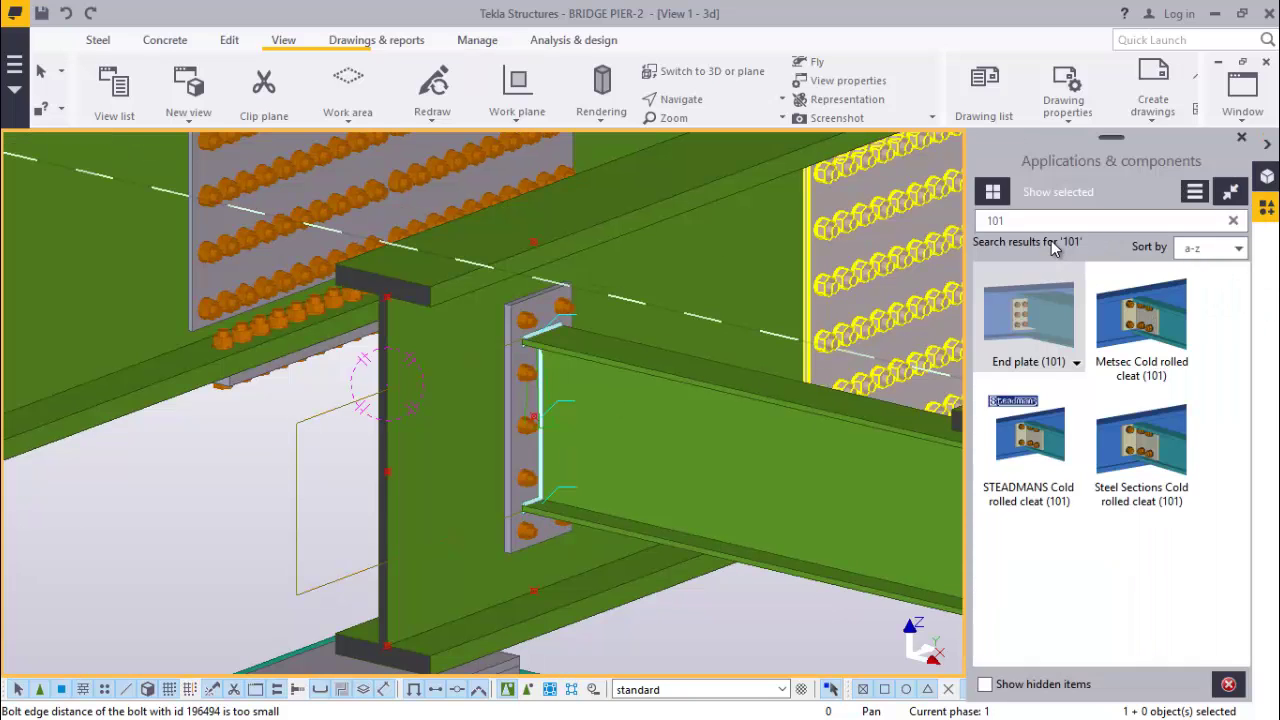
pyautogui.click(1032, 326)
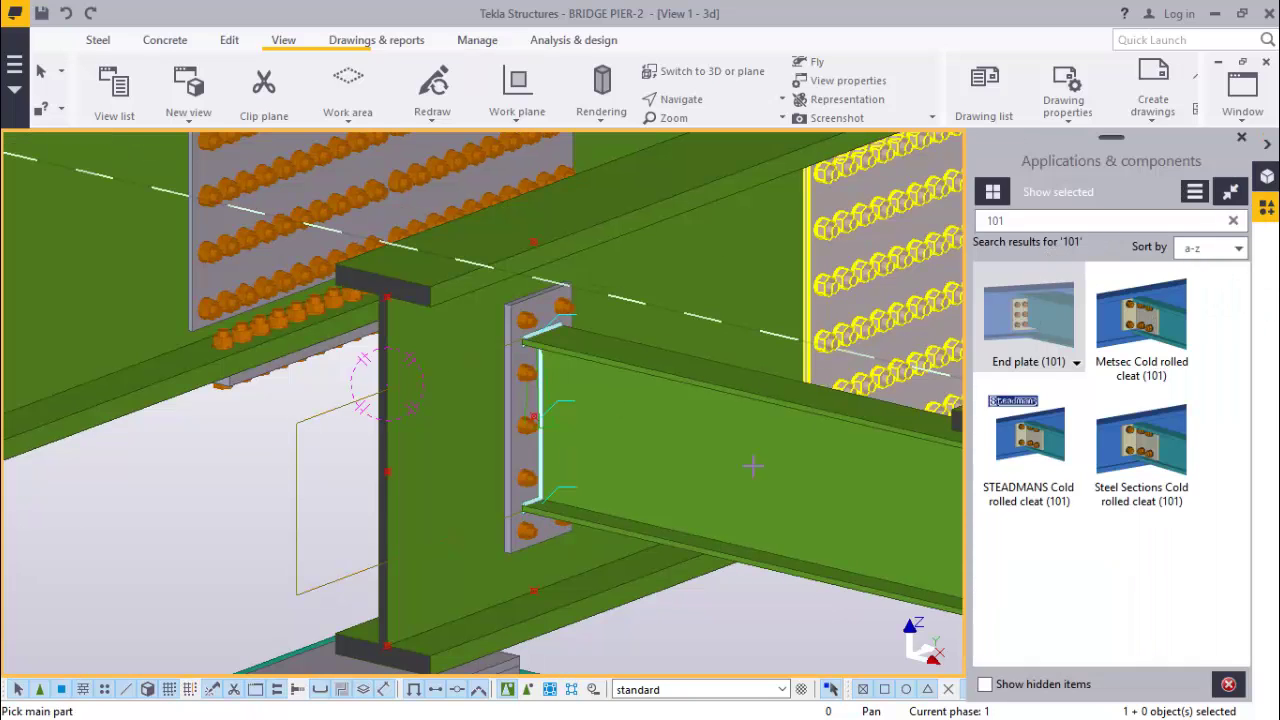
pyautogui.scroll(-5, 565, 430)
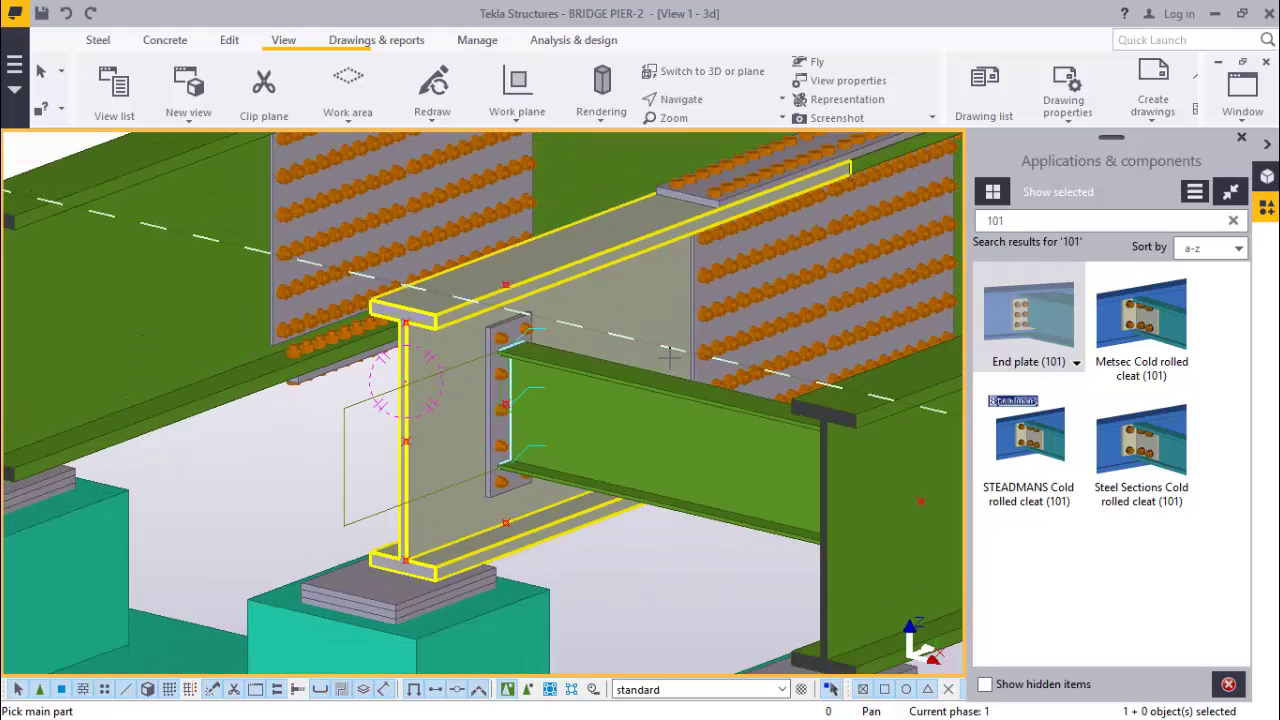
pyautogui.scroll(2, 761, 510)
pyautogui.click(700, 415)
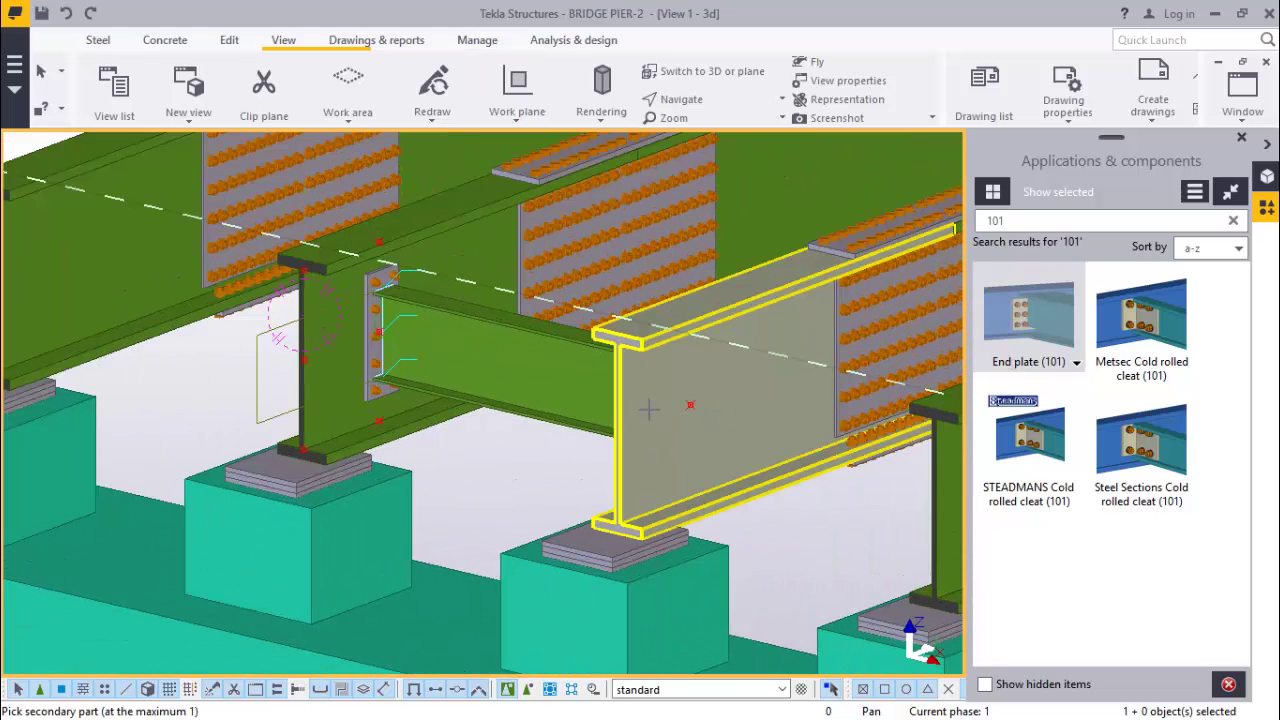
pyautogui.click(593, 383)
# Interrupt the repeated connection placement and close the Applications & components panel.
pyautogui.scroll(-3, 500, 400)
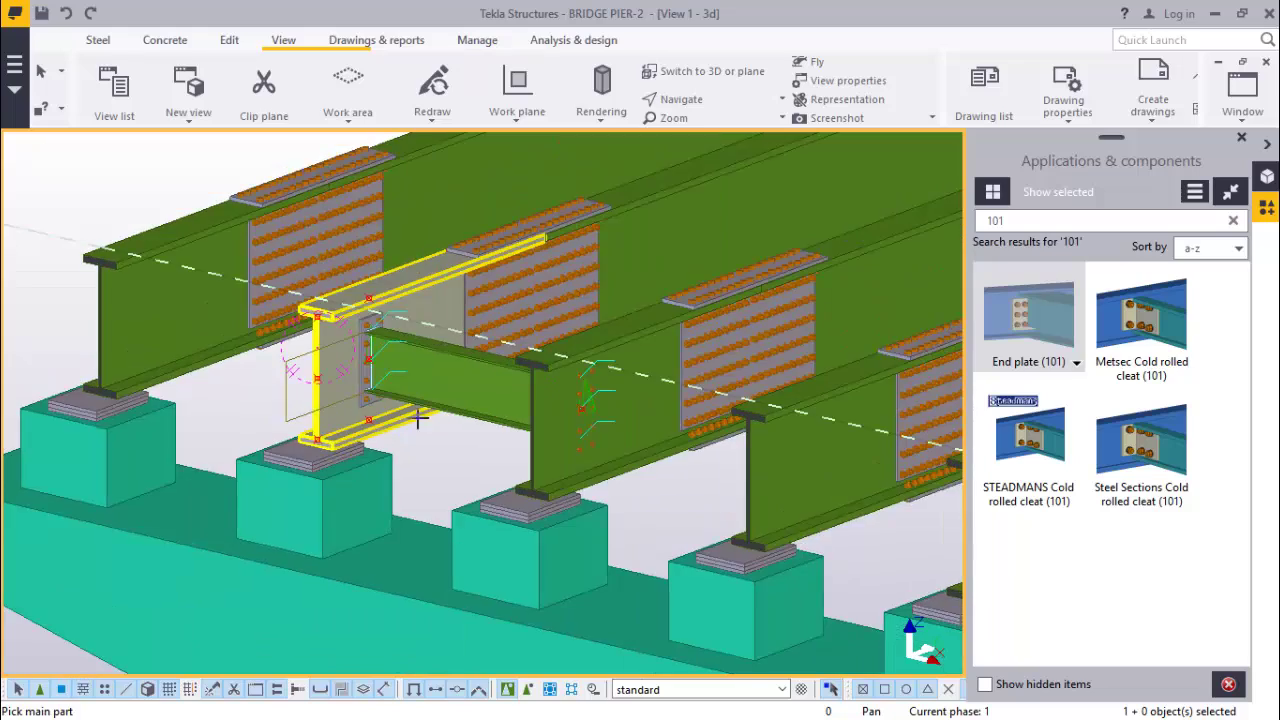
pyautogui.scroll(4, 457, 380)
pyautogui.scroll(-4, 450, 370)
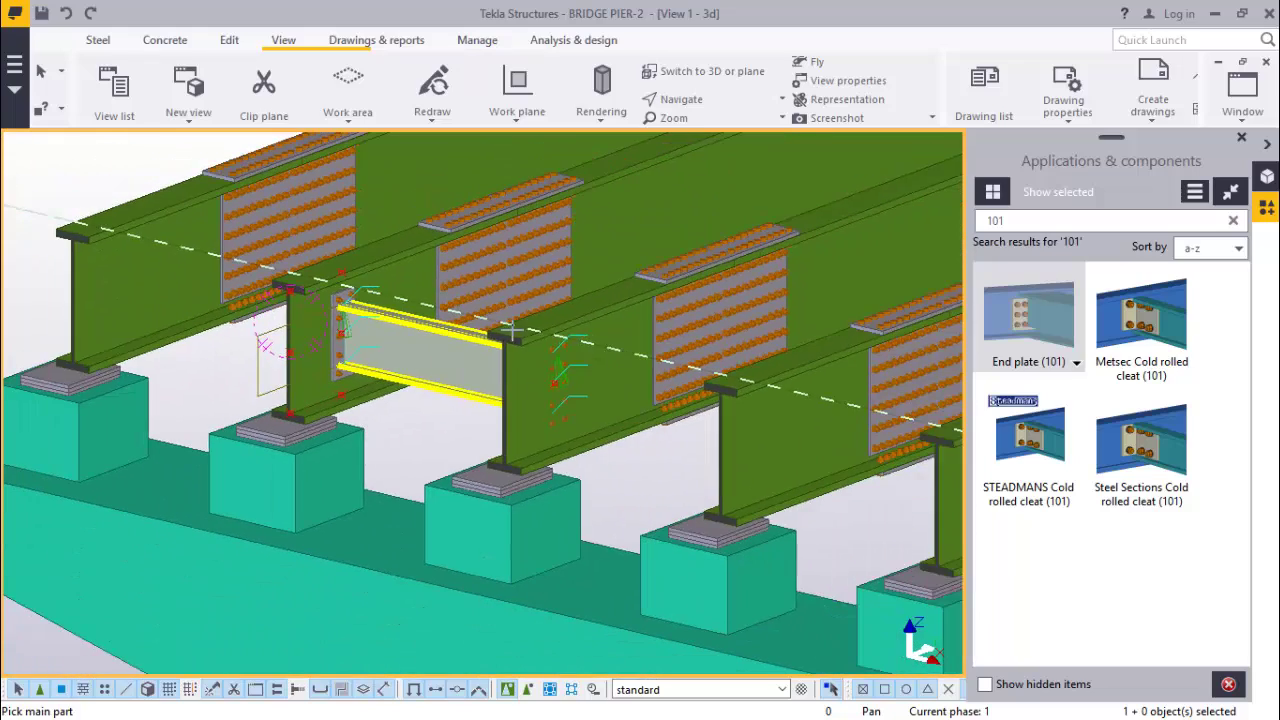
pyautogui.rightClick(432, 428)
pyautogui.click(477, 134)
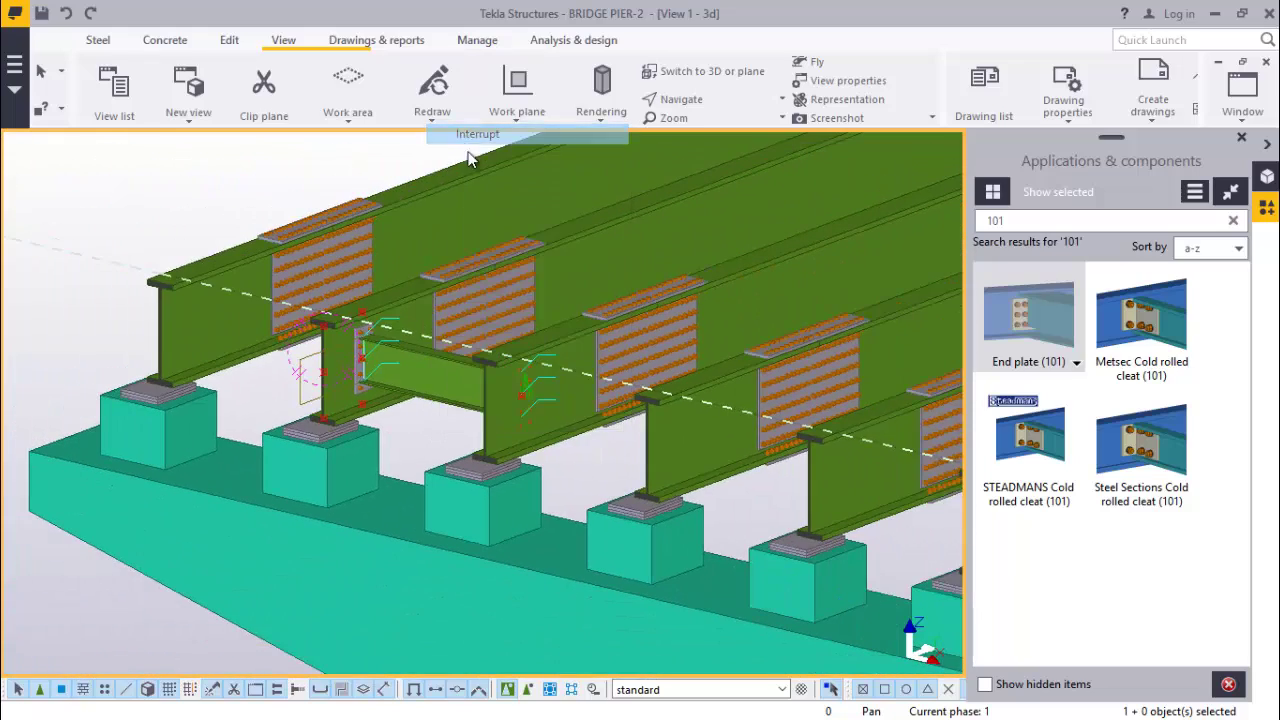
pyautogui.click(1241, 138)
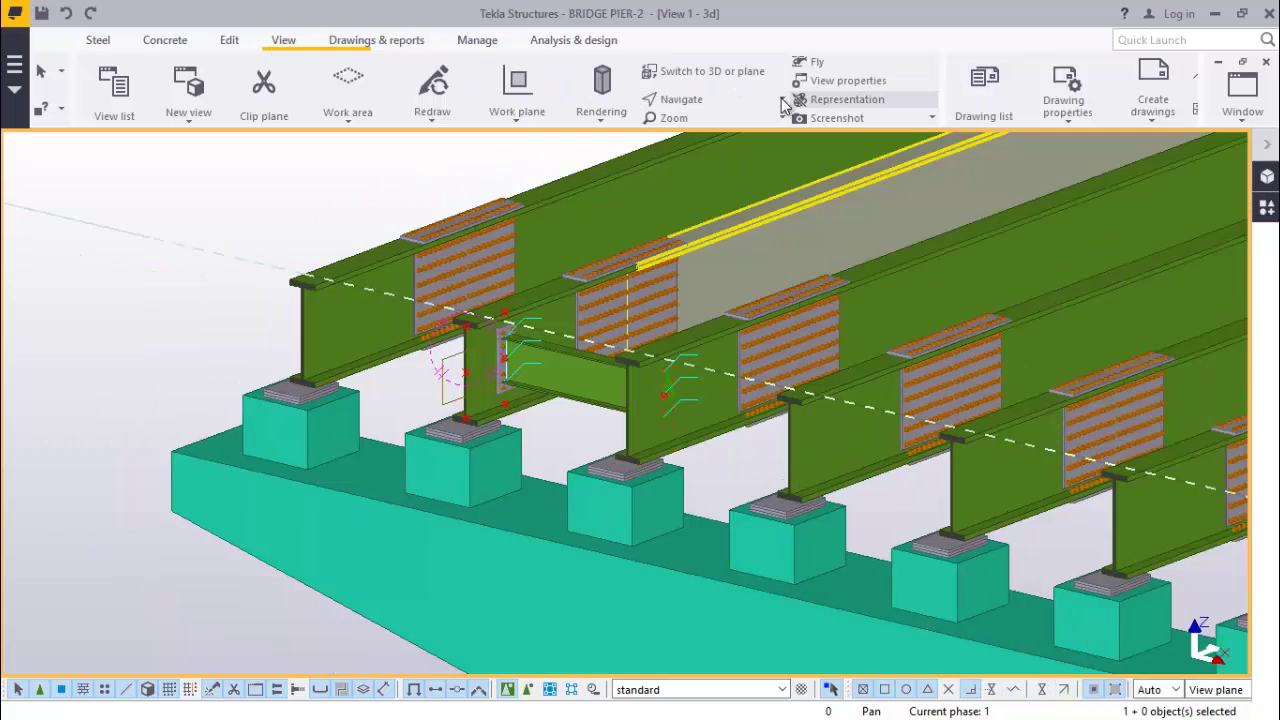
pyautogui.click(690, 99)
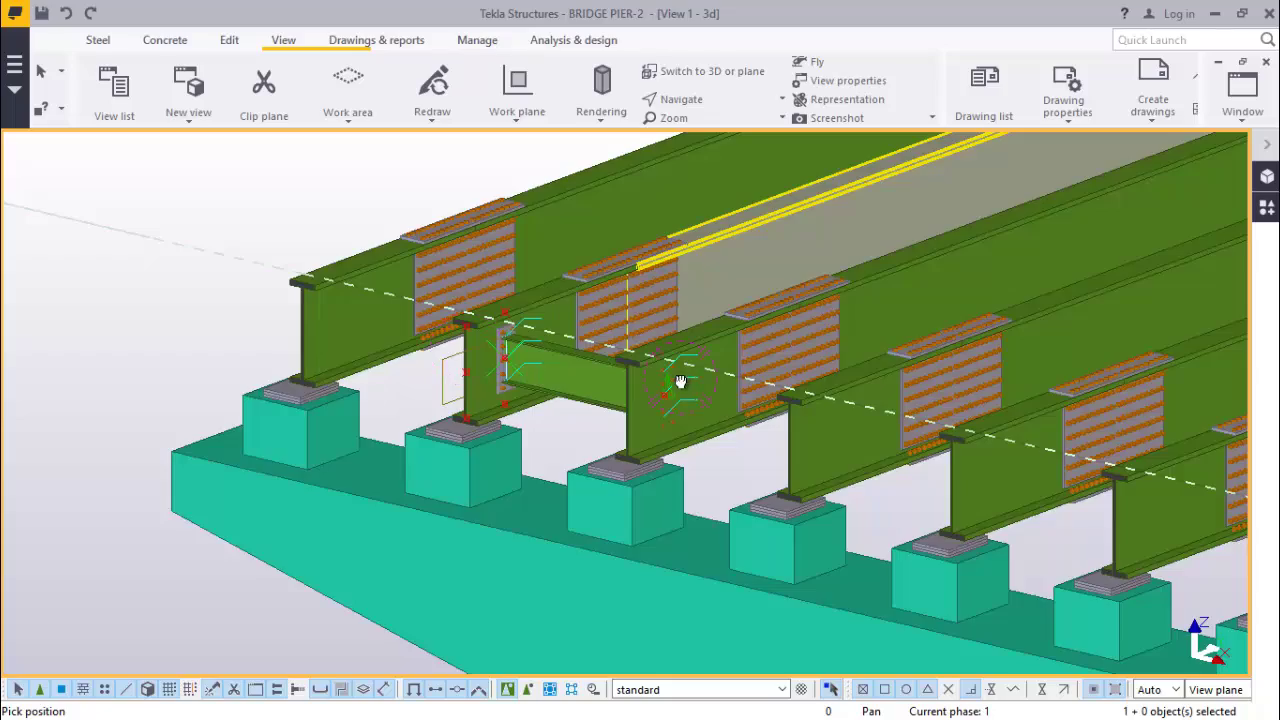
# Fly the view close to the cross beam's end connection, then interrupt navigation.
pyautogui.click(680, 382)
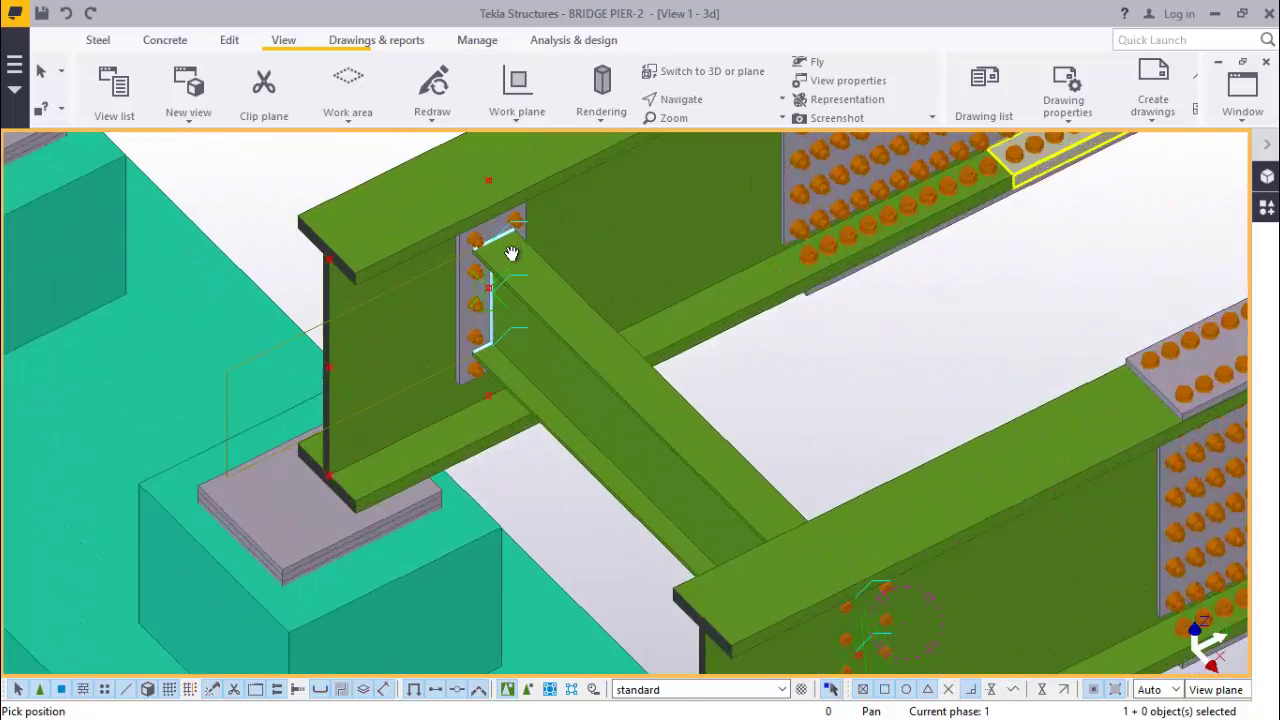
pyautogui.rightClick(866, 380)
pyautogui.click(886, 403)
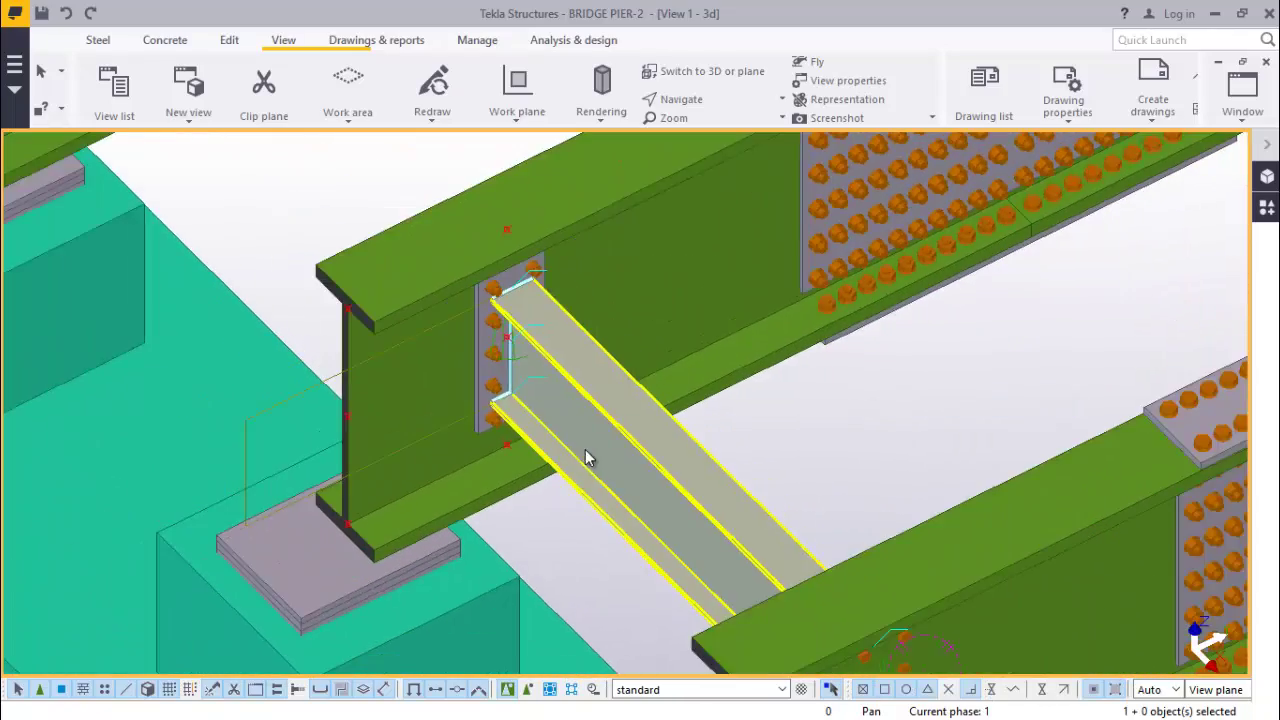
pyautogui.scroll(-5, 585, 449)
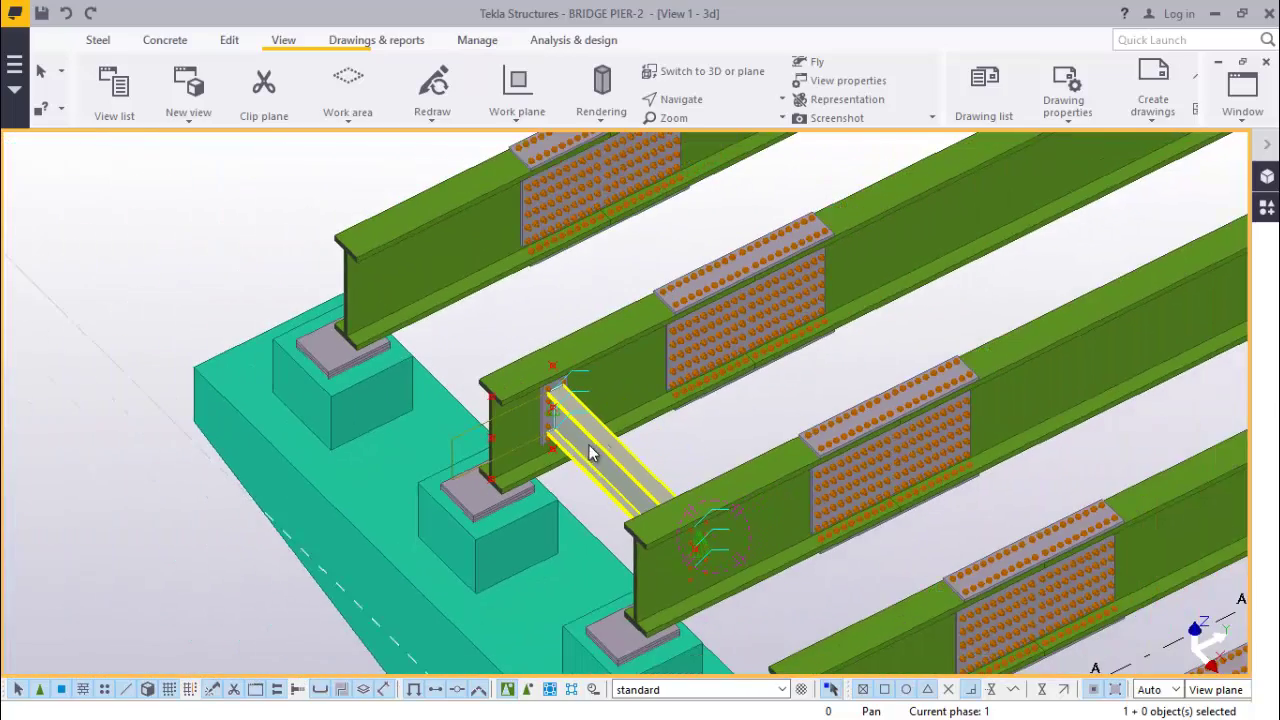
pyautogui.scroll(4, 631, 441)
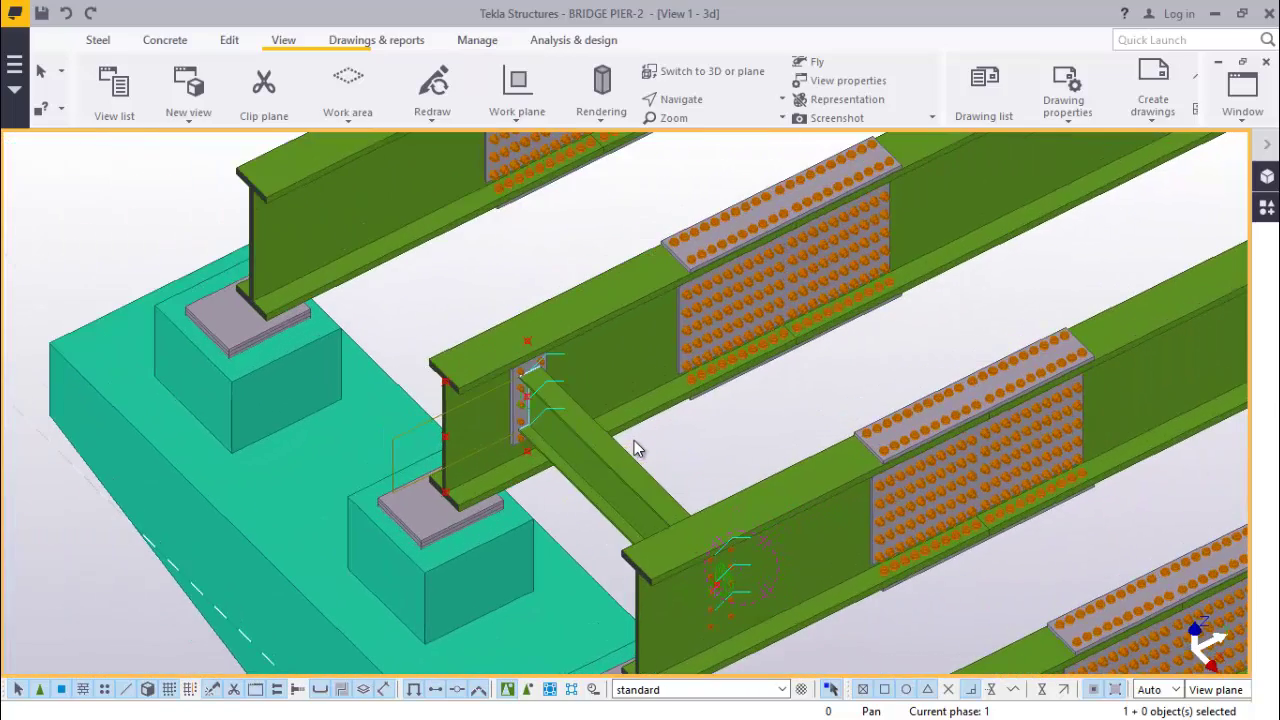
pyautogui.scroll(-5, 594, 442)
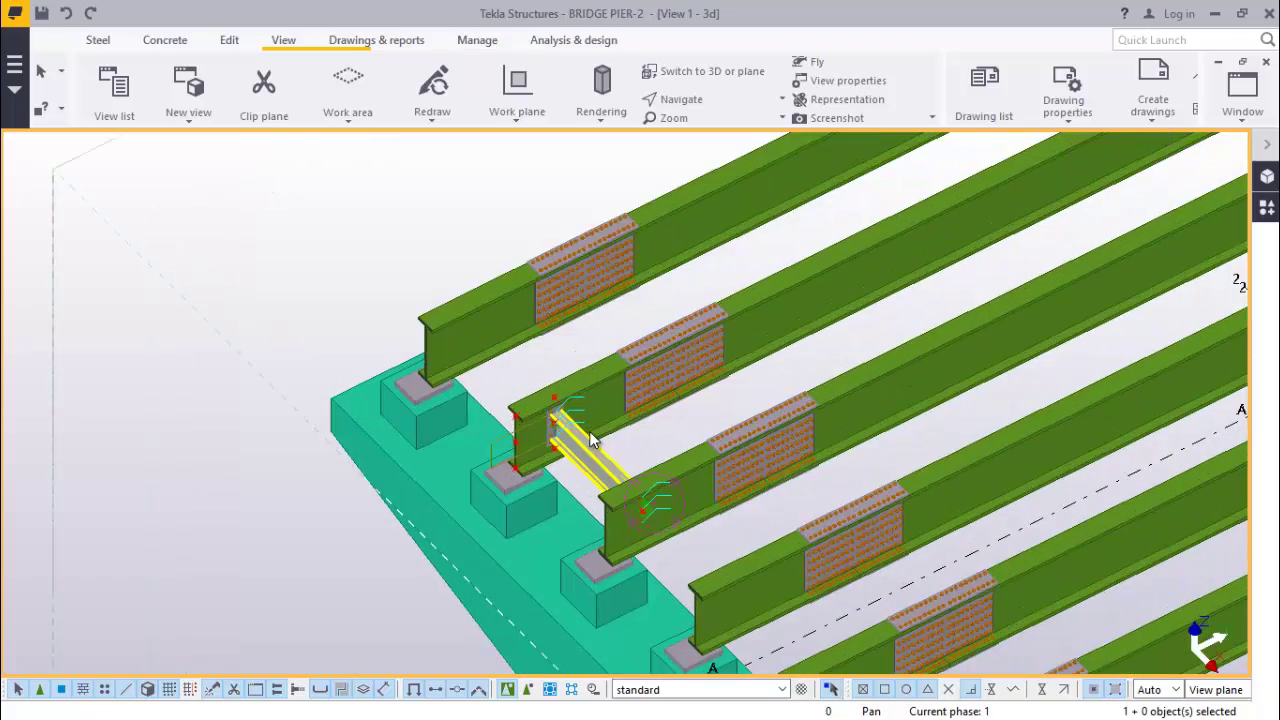
pyautogui.scroll(6, 588, 441)
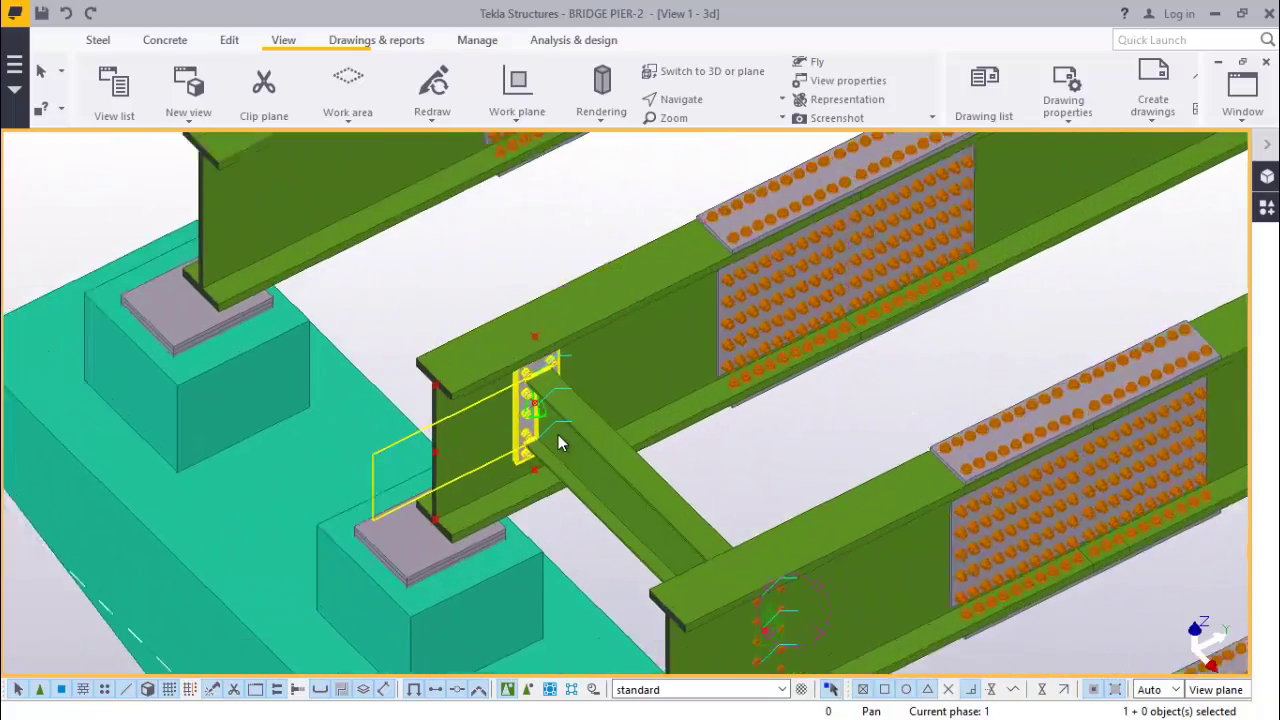
# Add the far-end End plate connection to the cross beam selection.
pyautogui.scroll(-2, 560, 438)
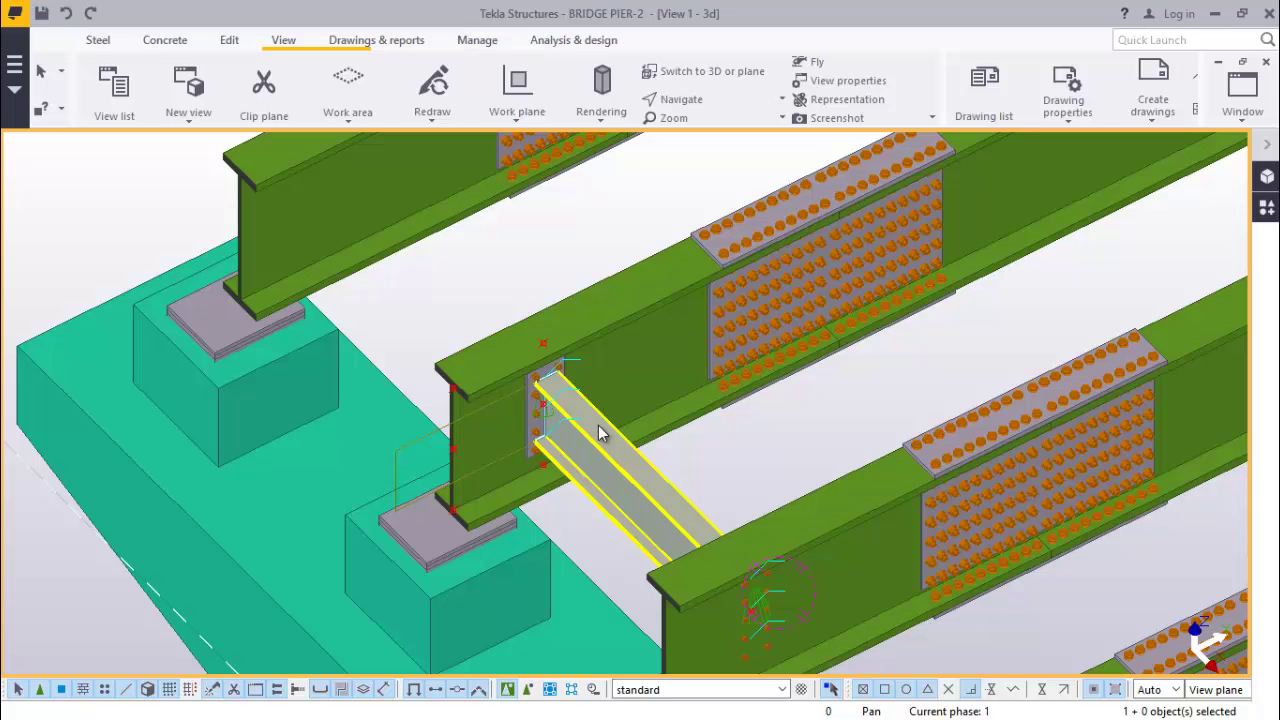
pyautogui.scroll(5, 602, 436)
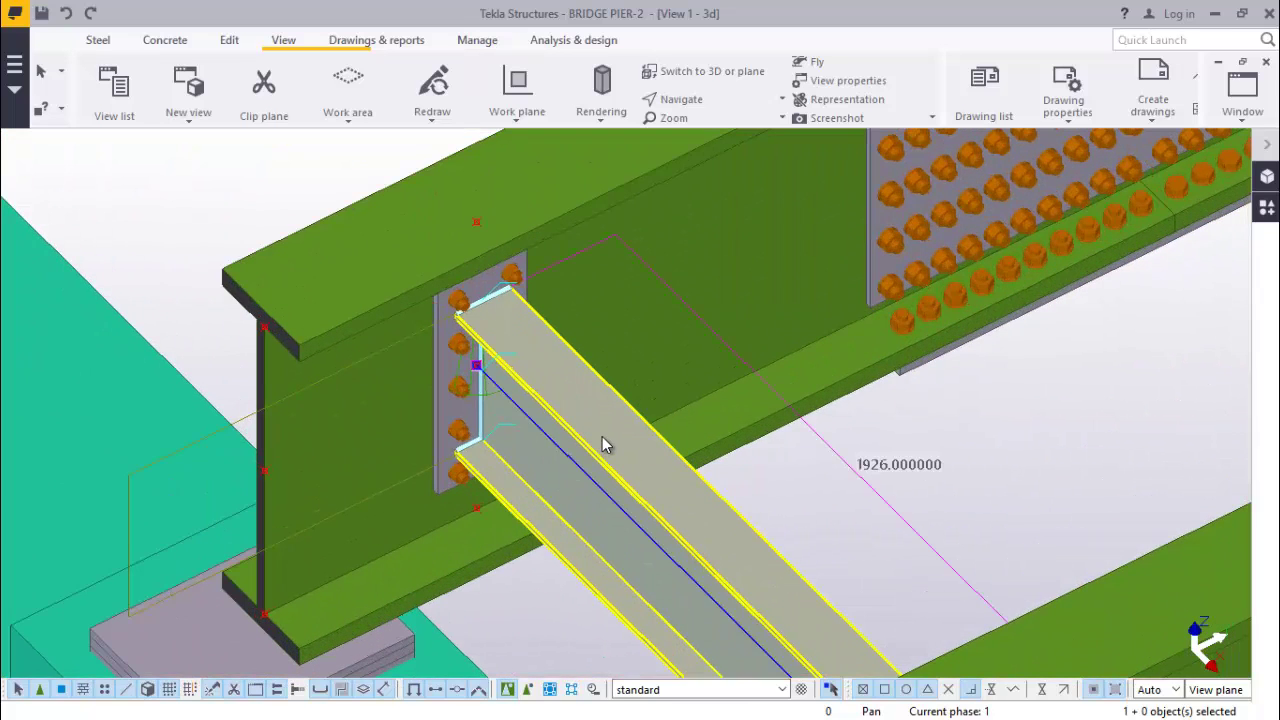
pyautogui.scroll(-5, 849, 346)
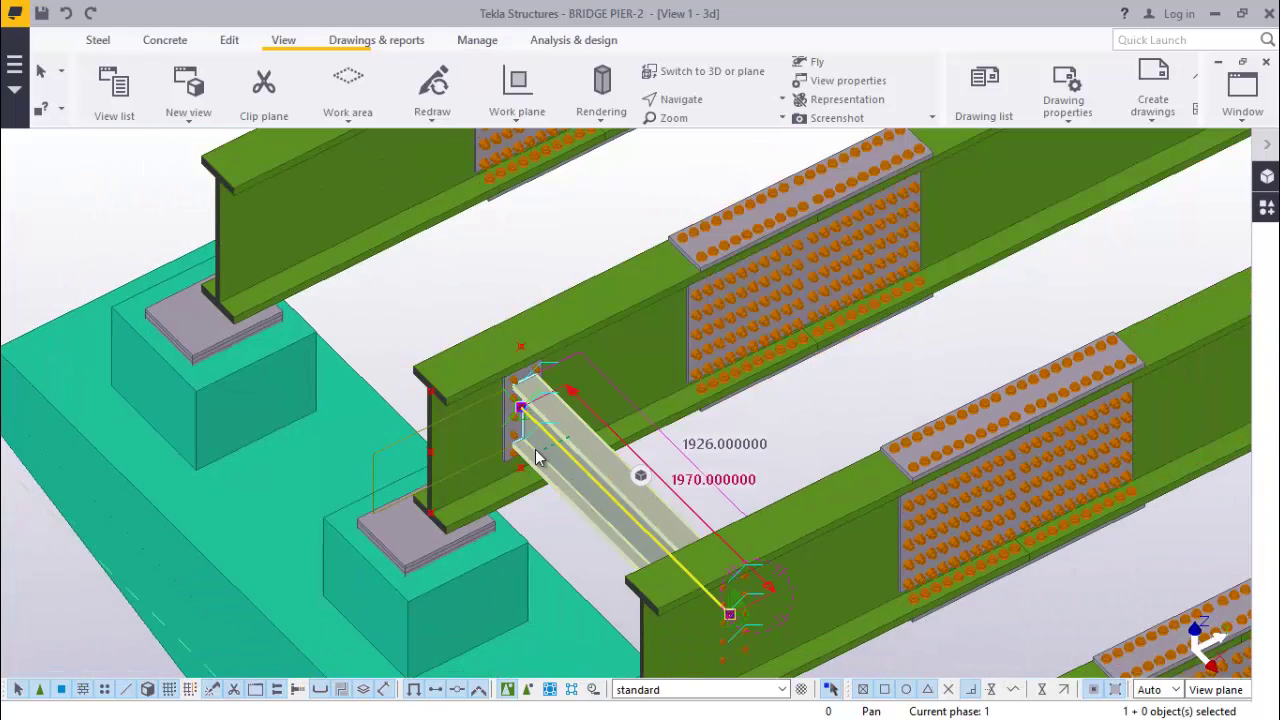
pyautogui.scroll(3, 530, 447)
pyautogui.keyDown('ctrl'); pyautogui.click(600, 355); pyautogui.keyUp('ctrl')
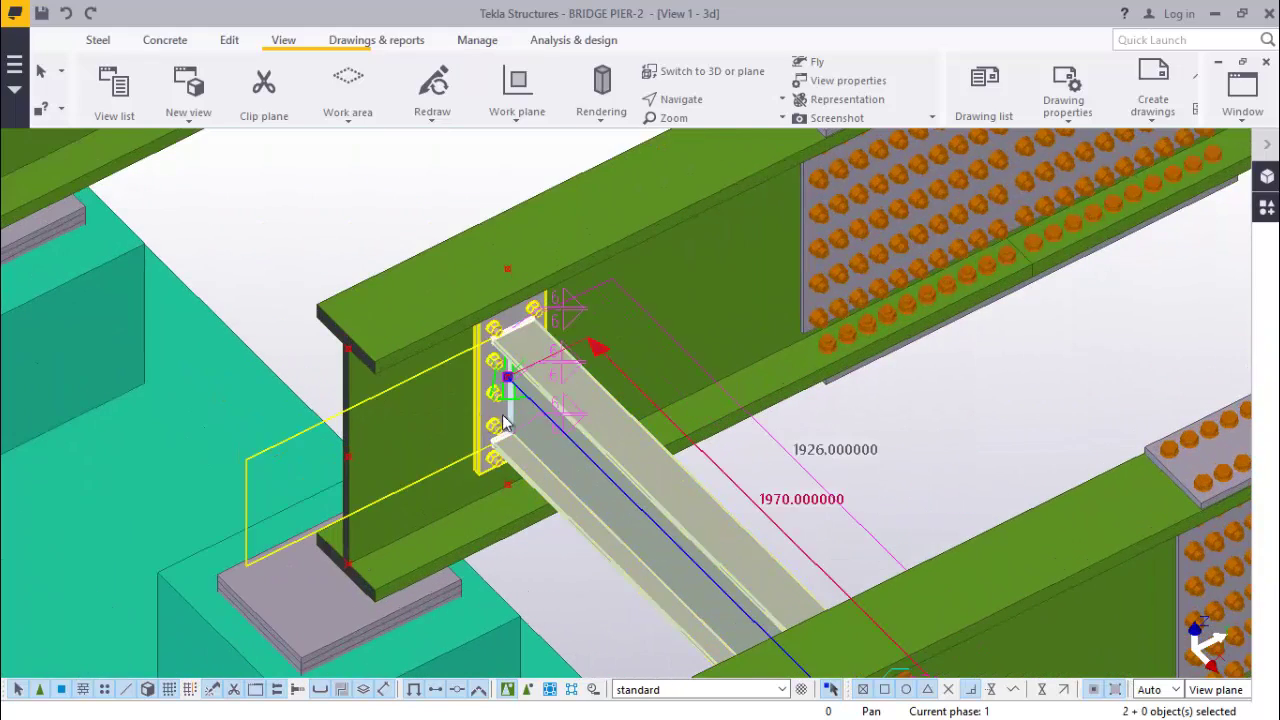
pyautogui.scroll(-2, 594, 372)
pyautogui.scroll(-2, 594, 372)
pyautogui.scroll(2, 768, 639)
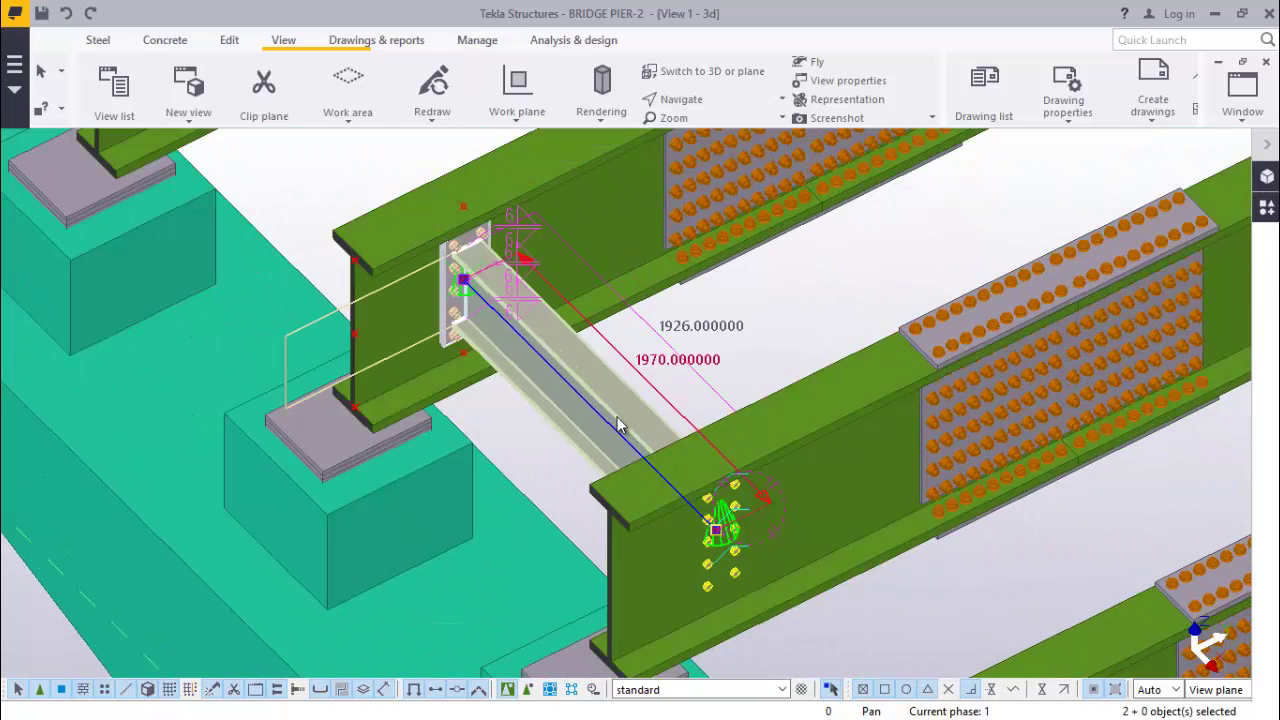
# Start copying the cross beam and connection, taking the girder flange corner as origin.
pyautogui.hotkey('ctrl', 'c')
pyautogui.scroll(5, 440, 275)
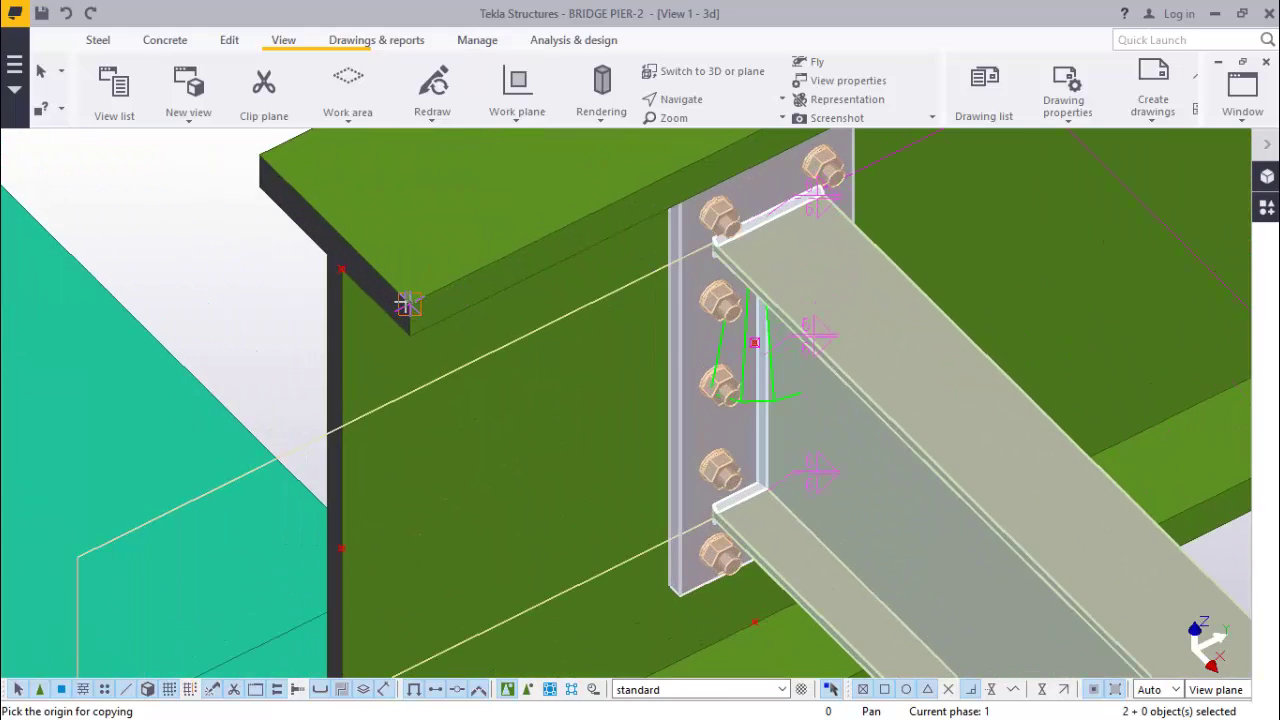
pyautogui.click(407, 304)
pyautogui.scroll(-5, 711, 372)
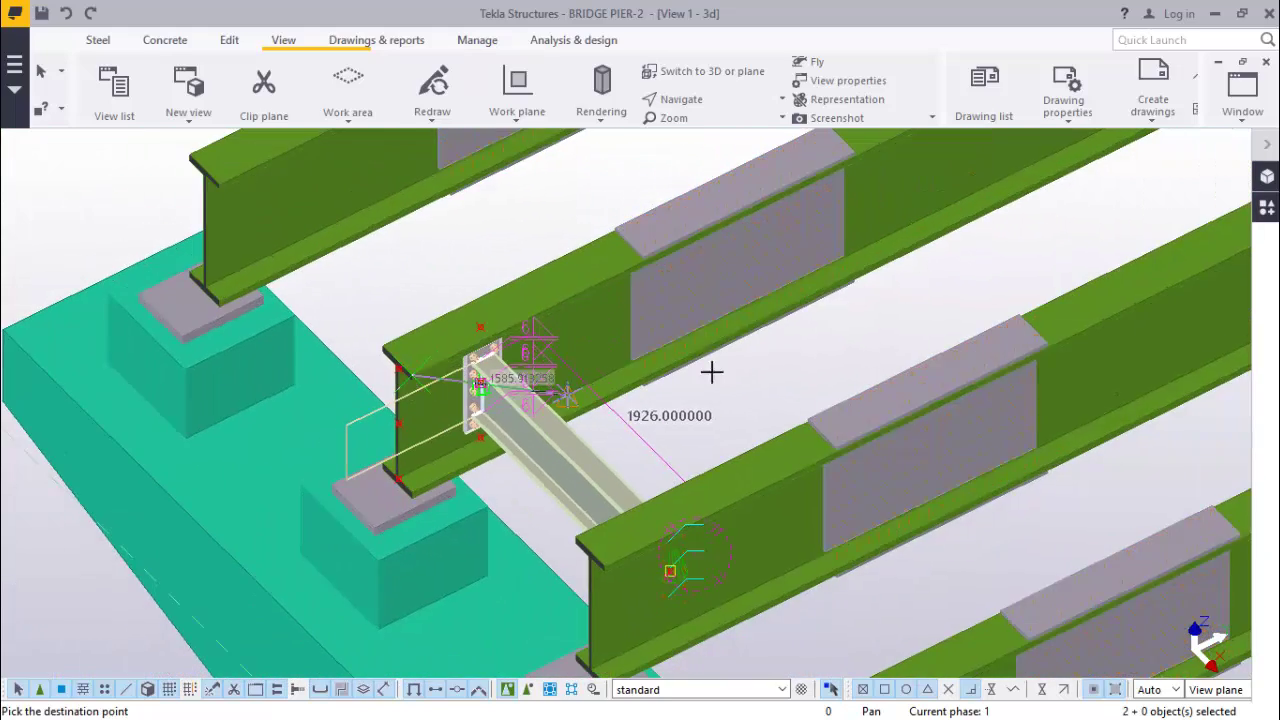
pyautogui.scroll(6, 826, 209)
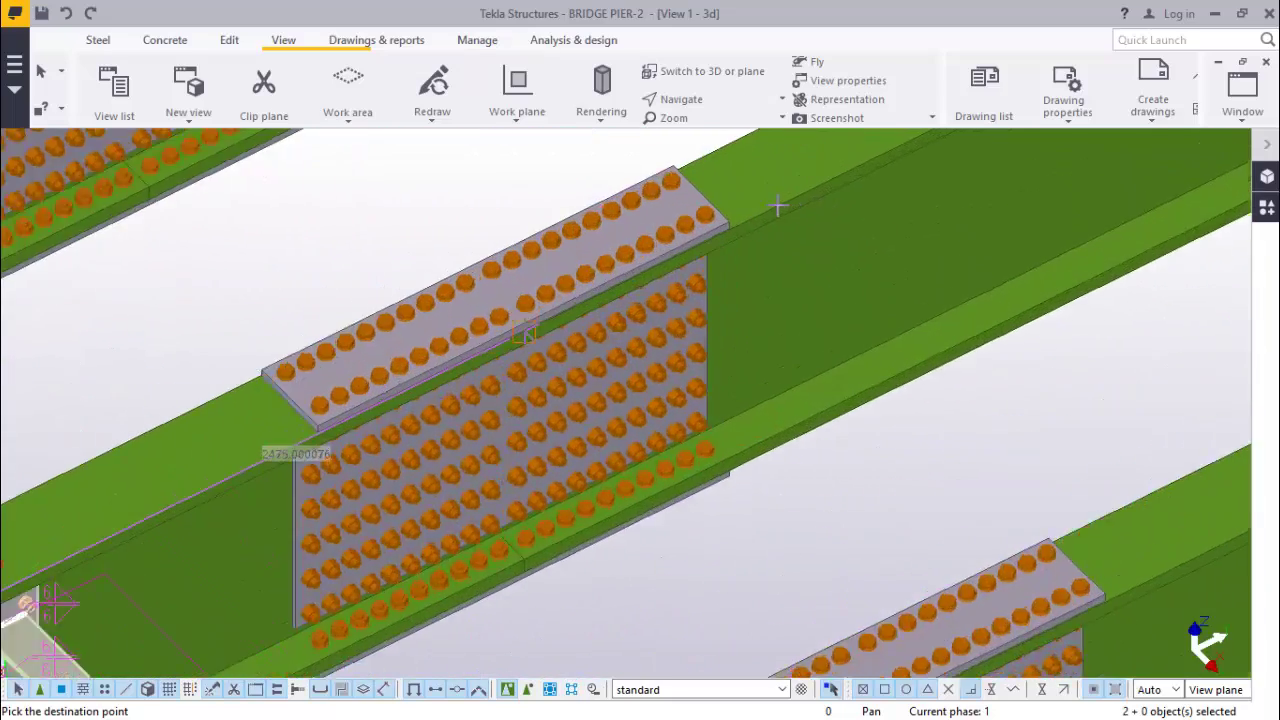
pyautogui.scroll(4, 778, 207)
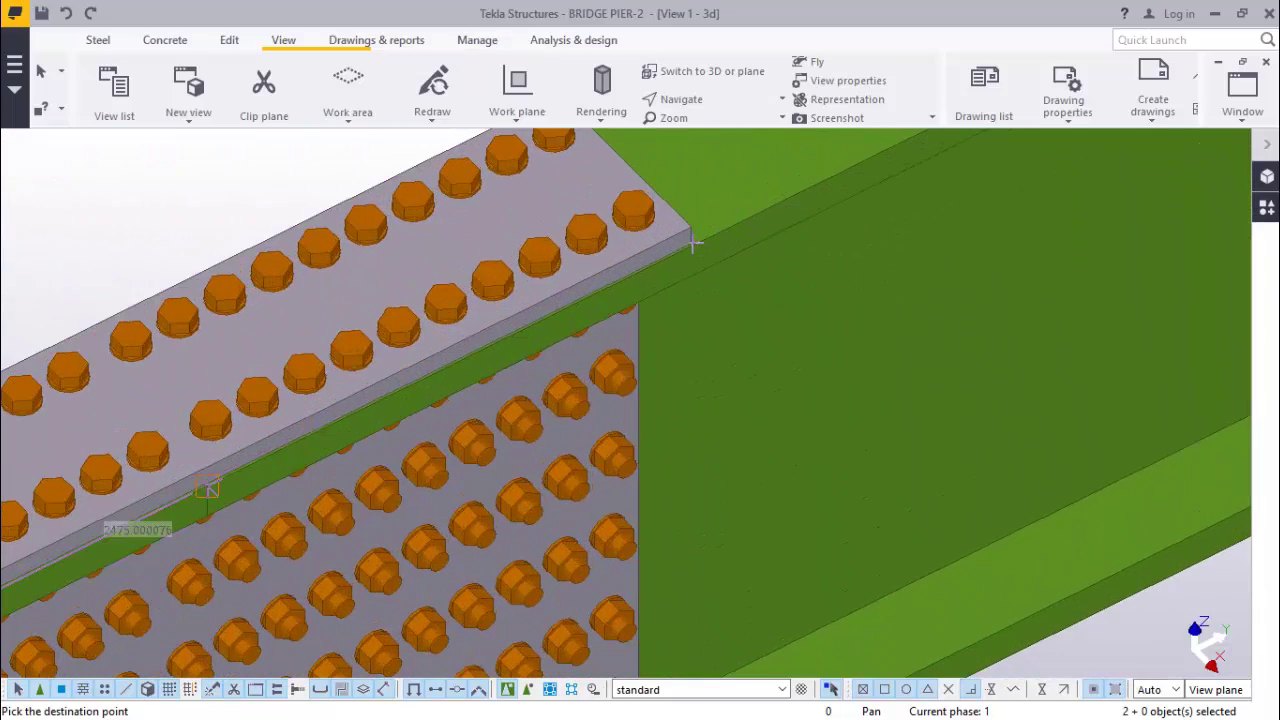
pyautogui.scroll(-4, 643, 312)
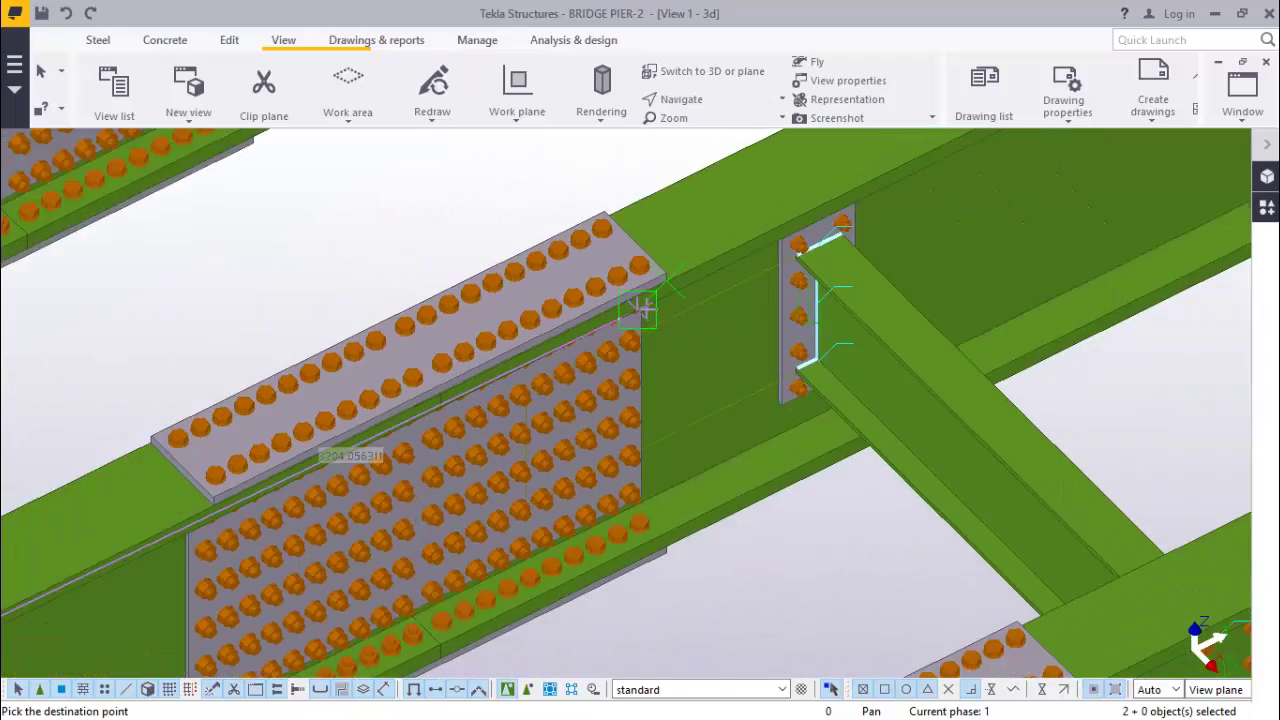
pyautogui.scroll(-5, 643, 312)
# Interrupt the unfinished move and select both short cross beams between the girders.
pyautogui.rightClick(716, 404)
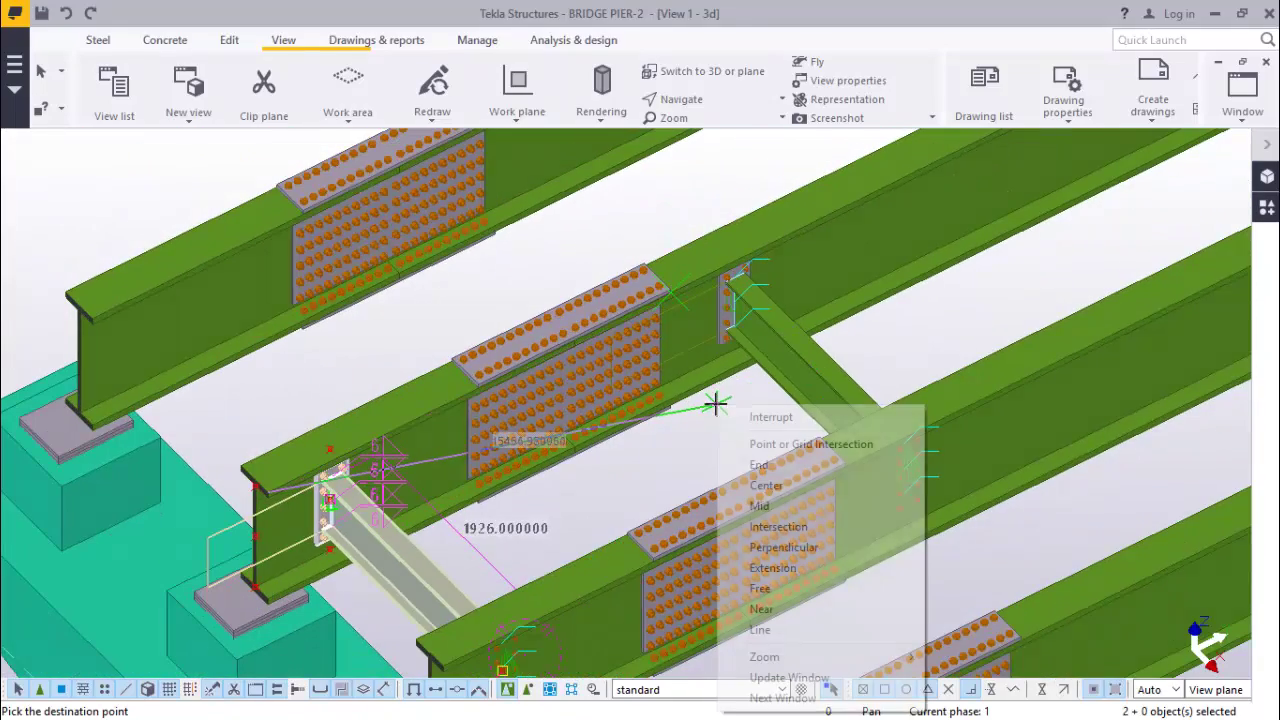
pyautogui.click(740, 415)
pyautogui.scroll(-5, 467, 421)
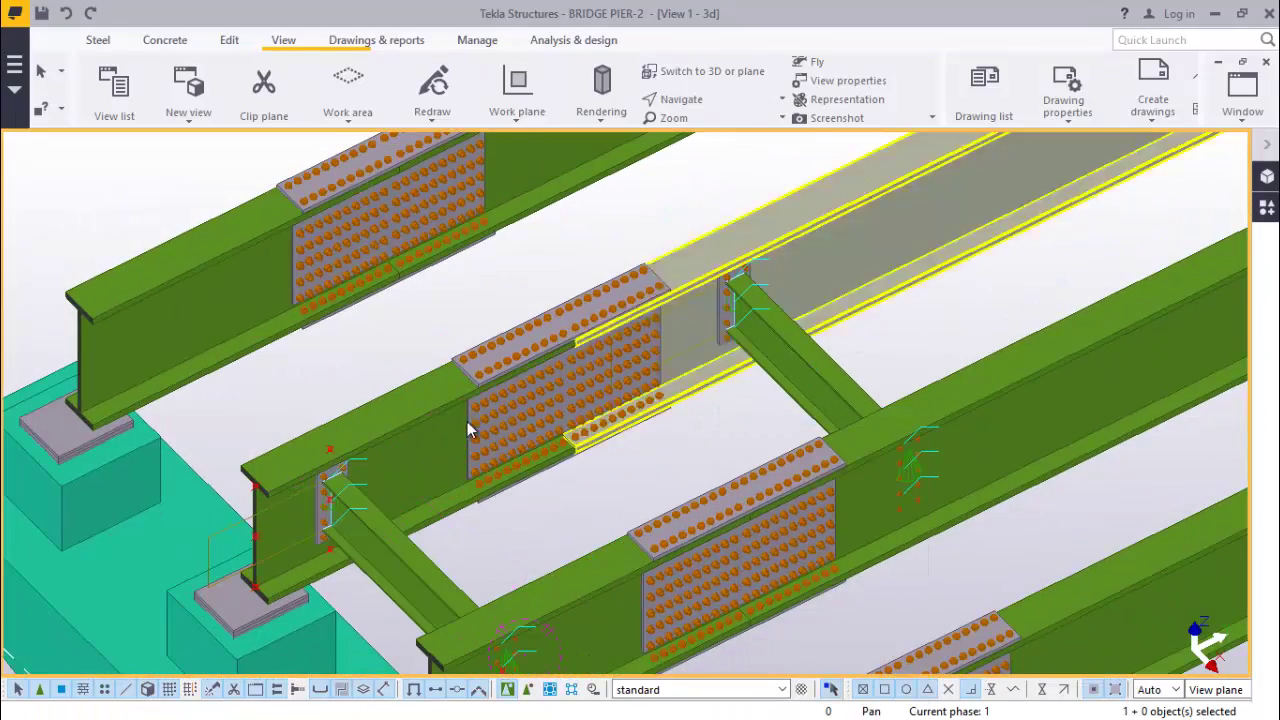
pyautogui.scroll(2, 567, 427)
pyautogui.scroll(-4, 567, 427)
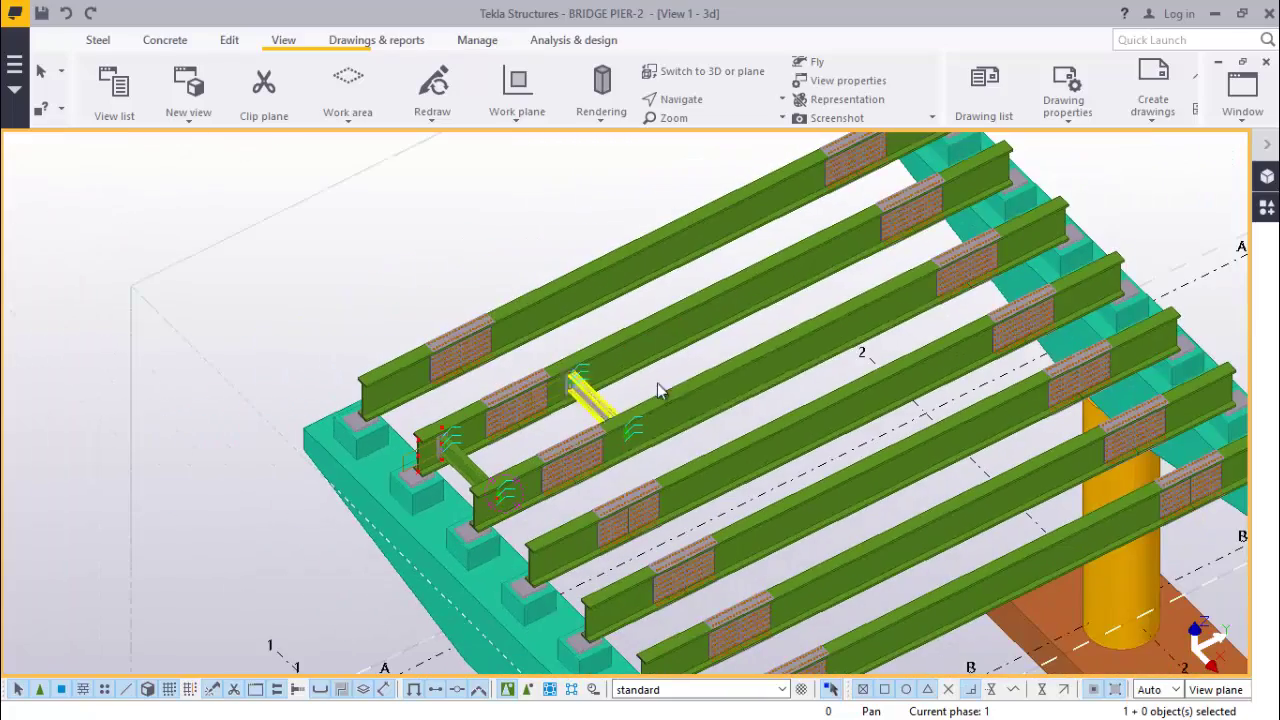
pyautogui.scroll(3, 397, 500)
pyautogui.scroll(4, 450, 470)
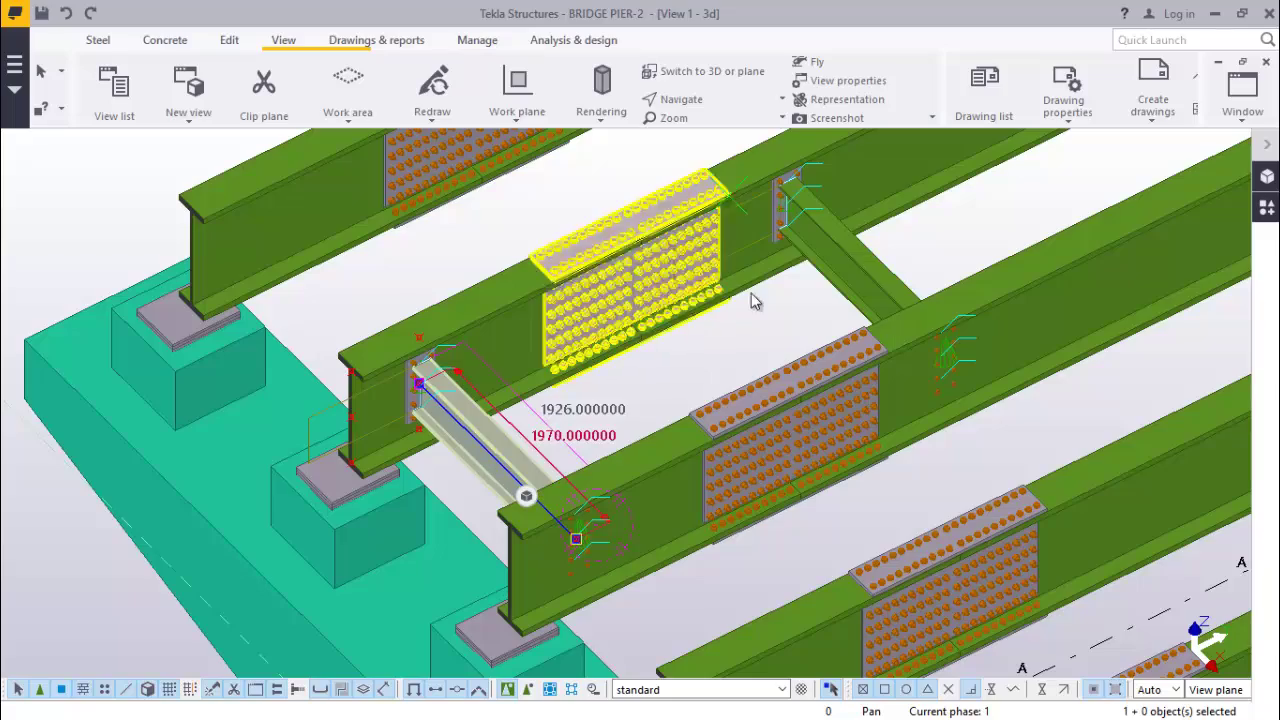
pyautogui.keyDown('ctrl'); pyautogui.click(834, 256); pyautogui.keyUp('ctrl')
pyautogui.scroll(-1, 432, 452)
pyautogui.scroll(-3, 432, 452)
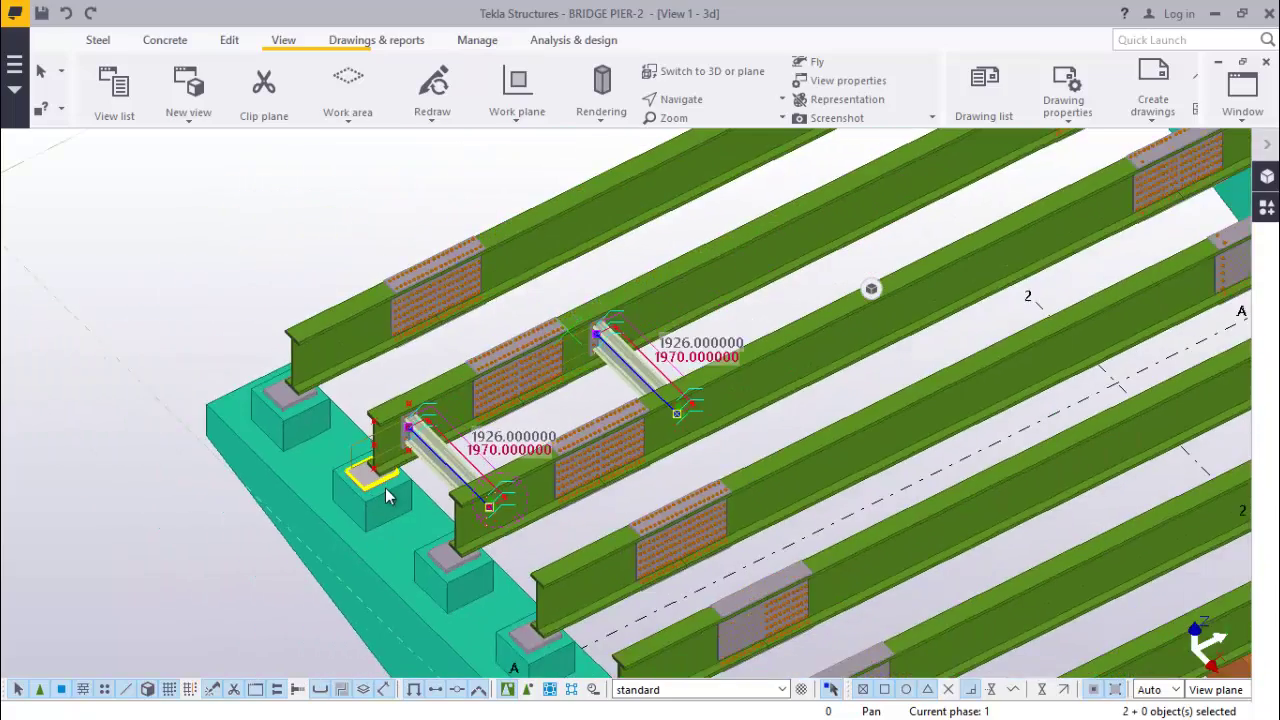
# Mirror-copy the two cross beams about a line picked on the girder (X 10154.25, Y 22500).
pyautogui.scroll(6, 671, 303)
pyautogui.rightClick(698, 206)
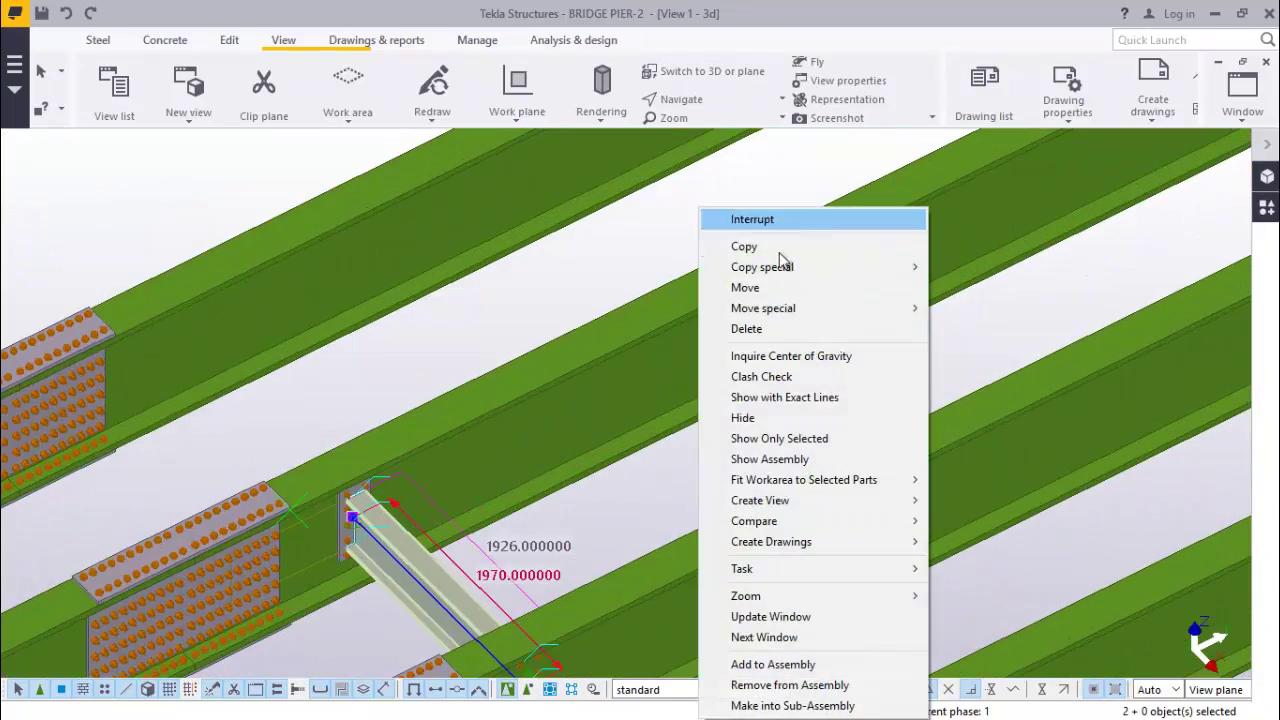
pyautogui.moveTo(774, 274)
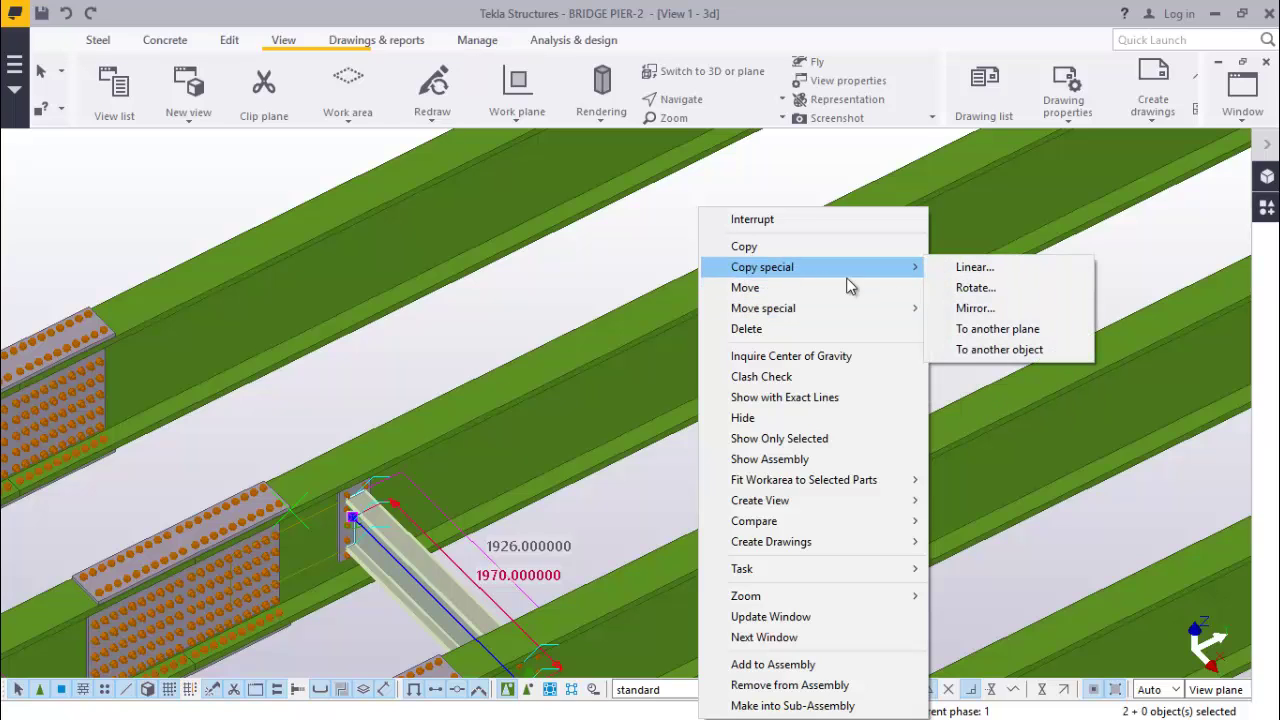
pyautogui.click(975, 309)
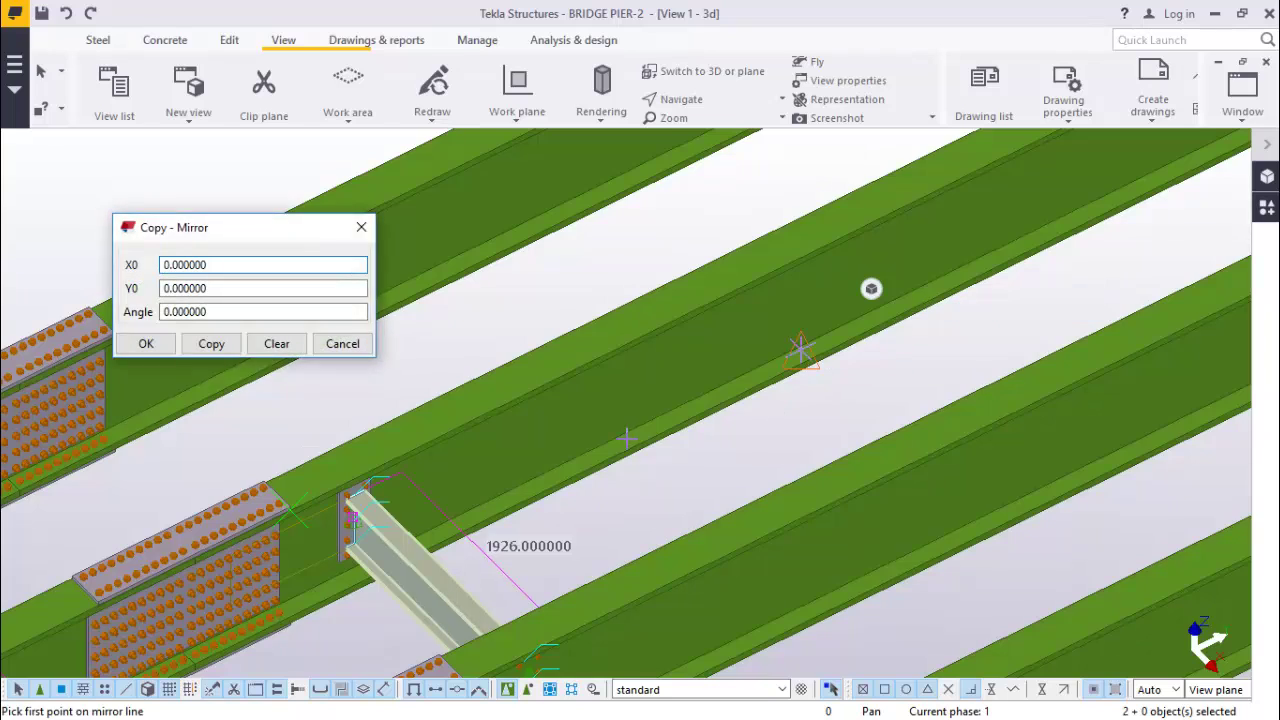
pyautogui.scroll(-5, 871, 288)
pyautogui.scroll(8, 871, 288)
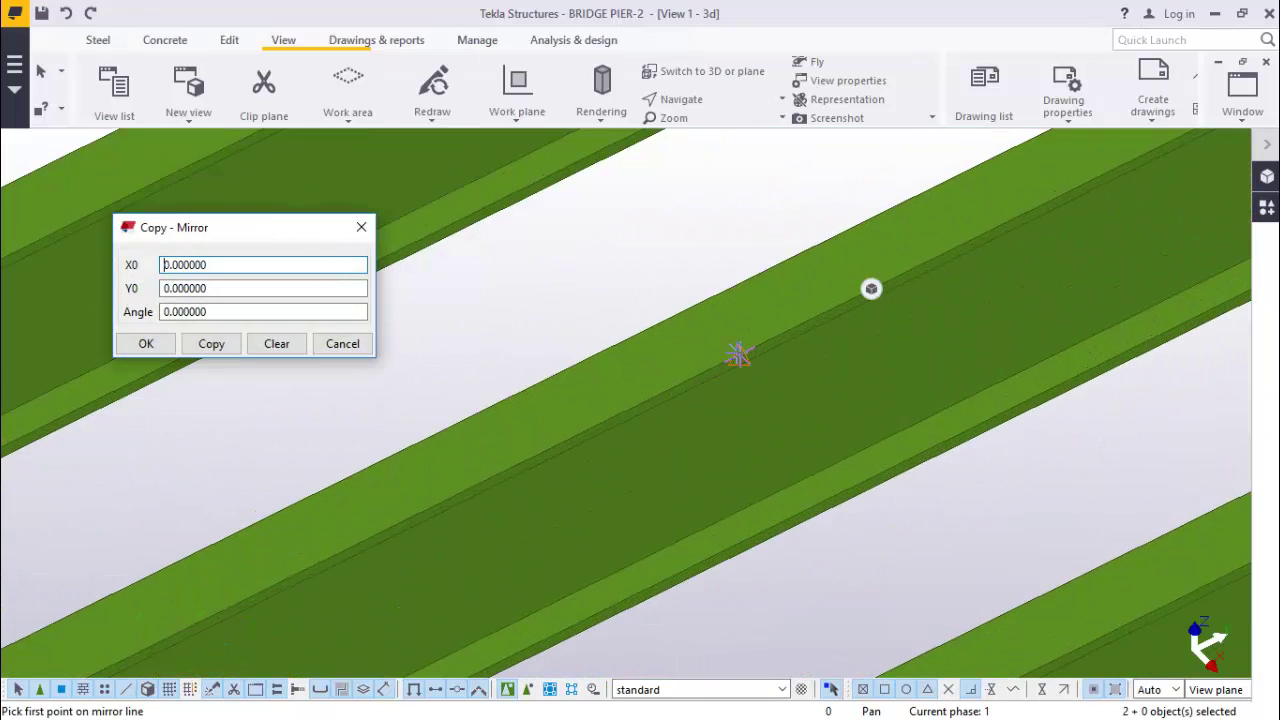
pyautogui.click(737, 357)
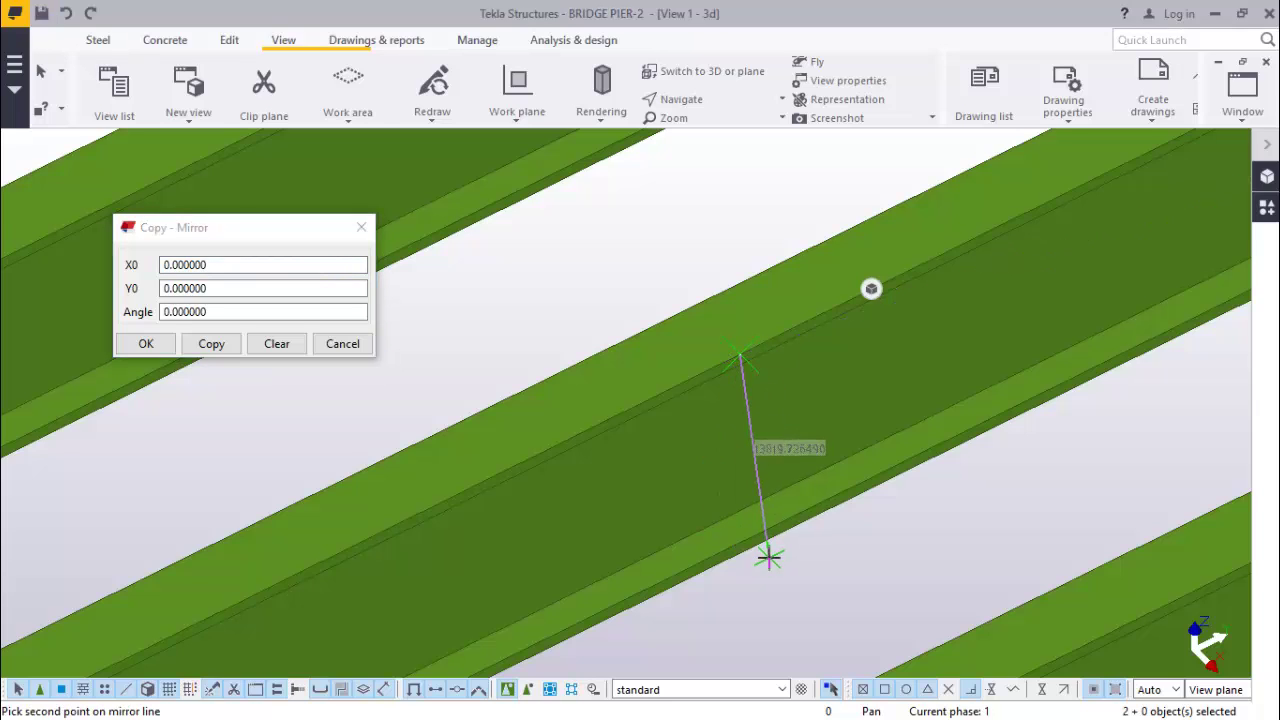
pyautogui.scroll(1, 758, 545)
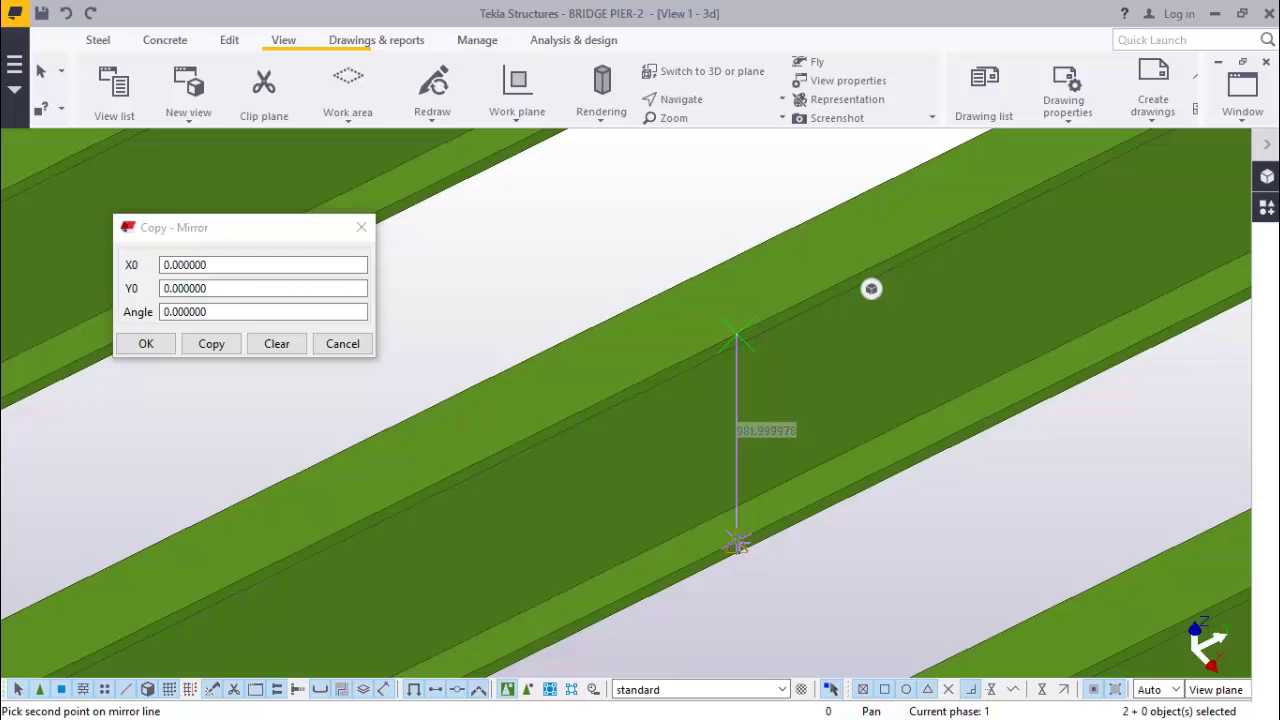
pyautogui.click(738, 548)
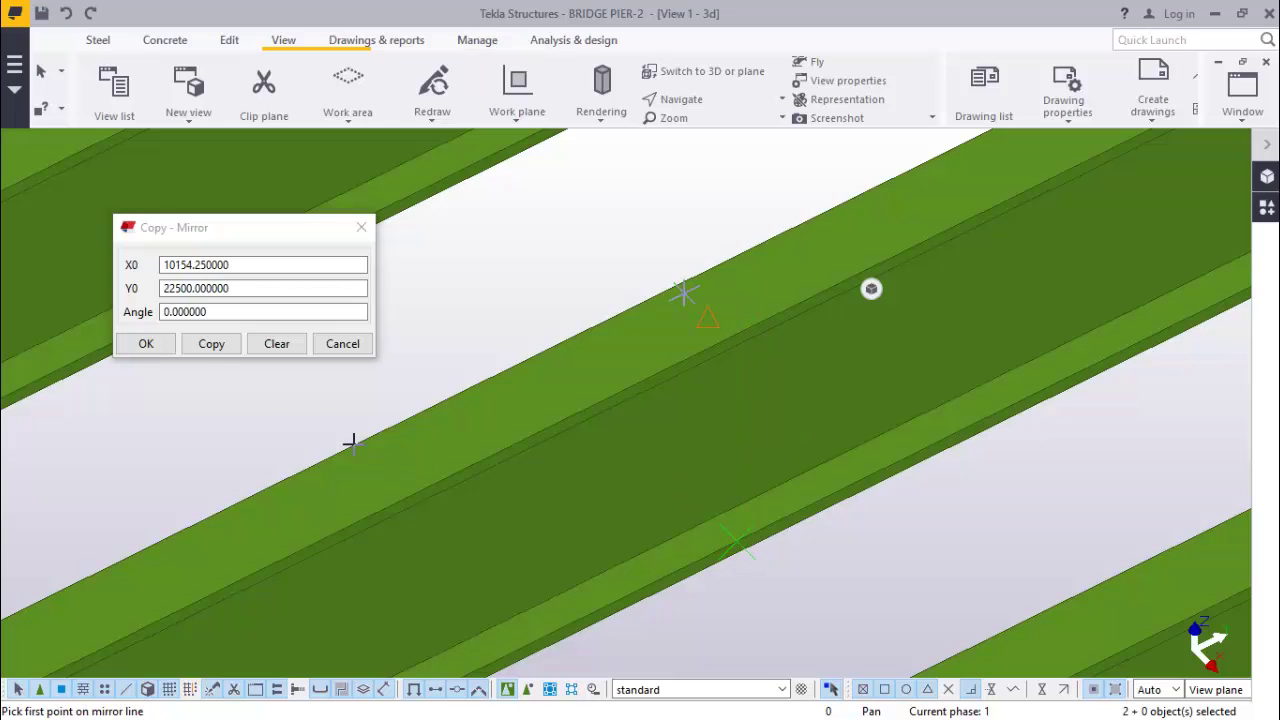
pyautogui.click(148, 345)
# Interrupt the mirror copy command and check the new cross beams.
pyautogui.scroll(-6, 644, 423)
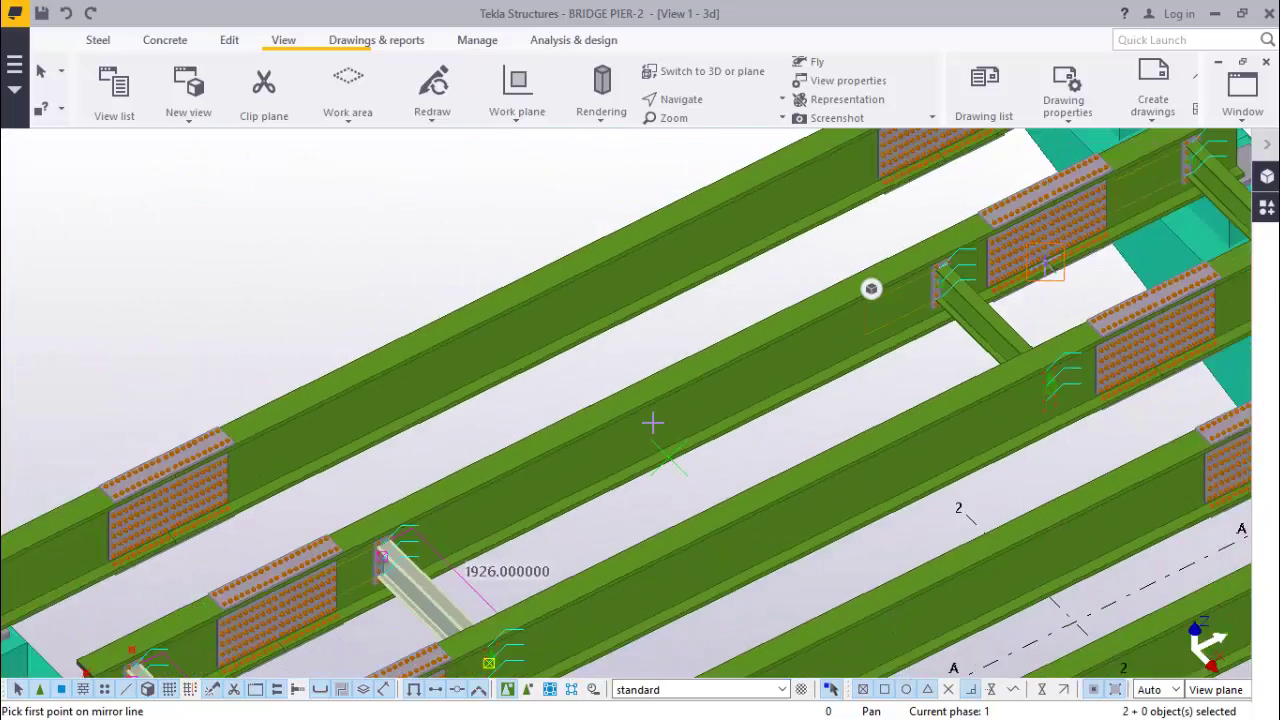
pyautogui.scroll(4, 871, 289)
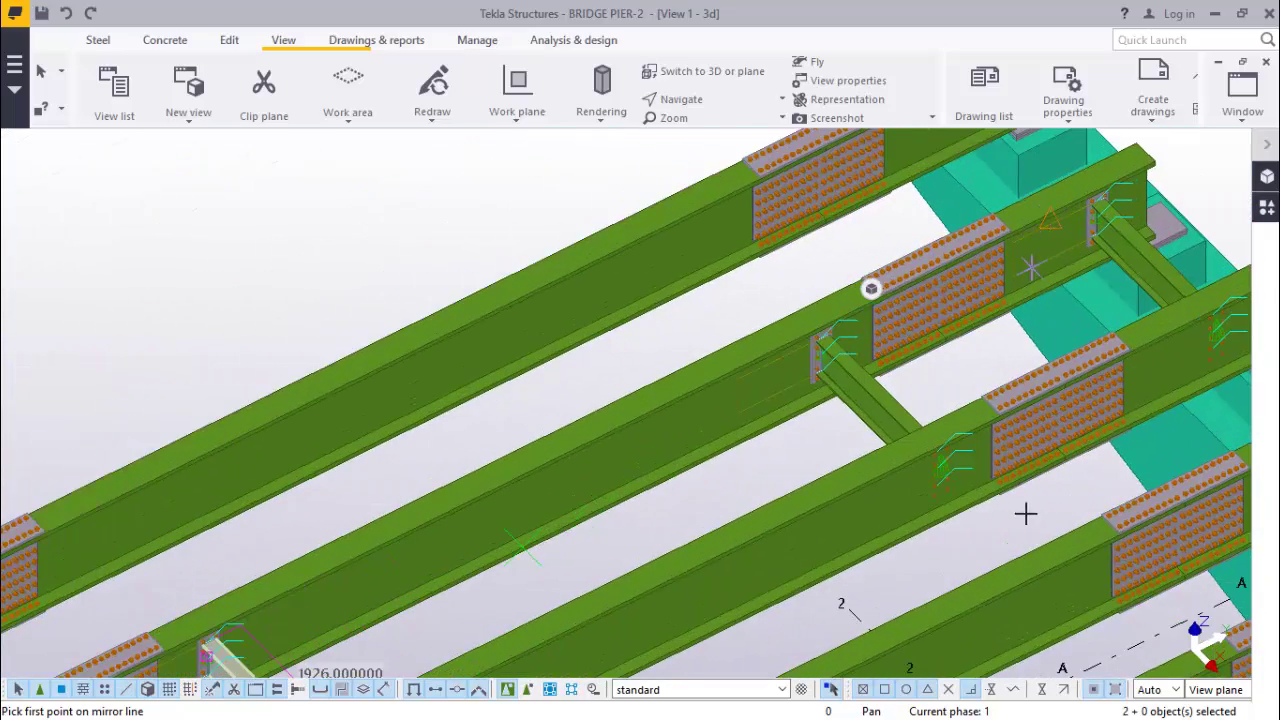
pyautogui.scroll(2, 919, 457)
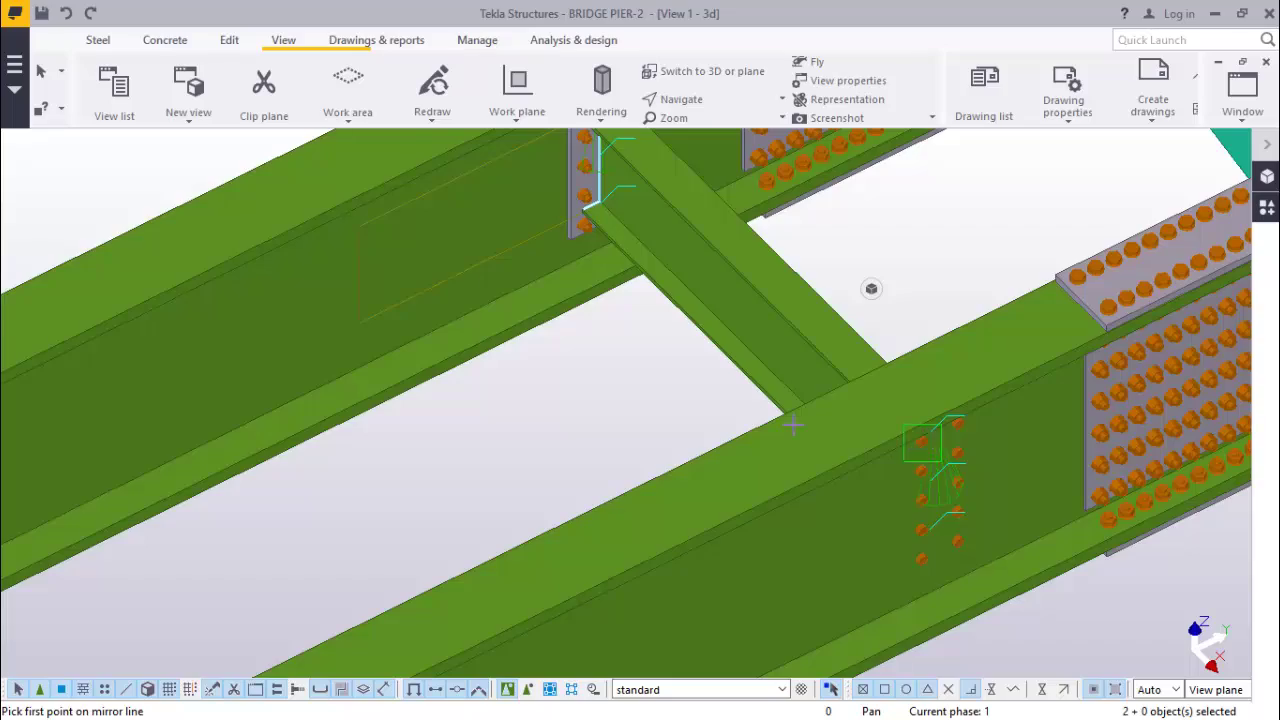
pyautogui.scroll(-5, 792, 425)
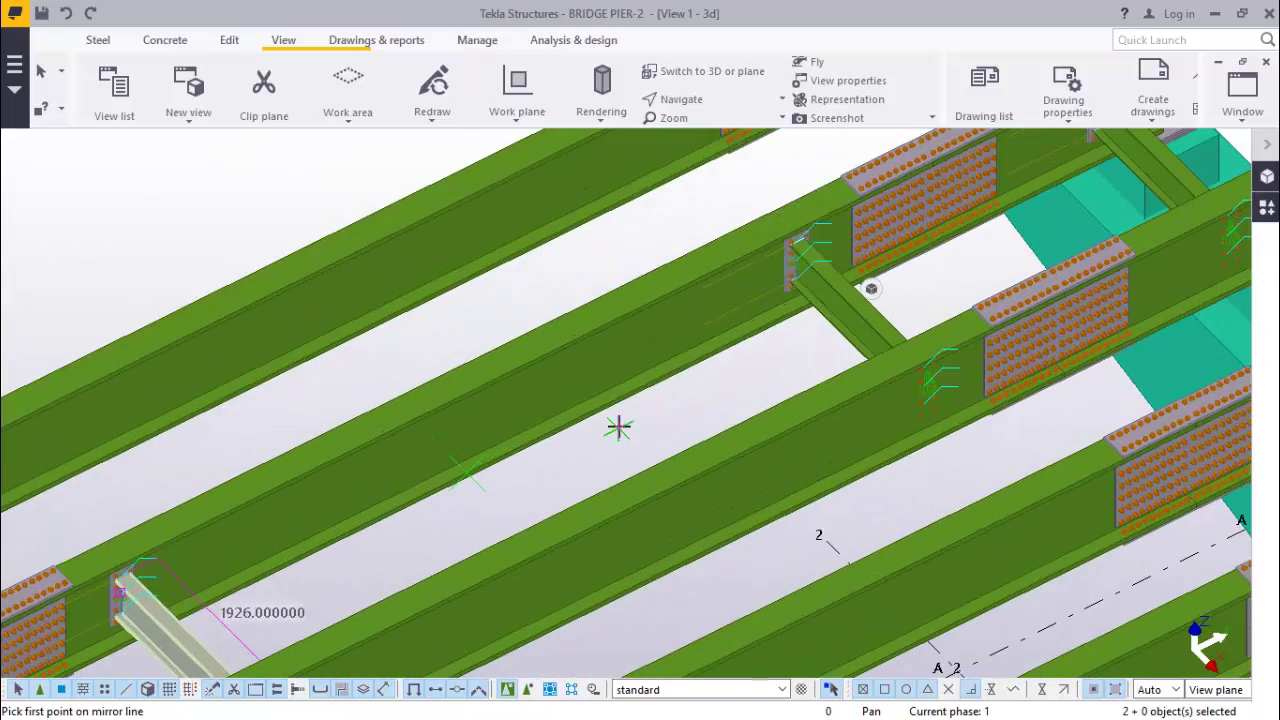
pyautogui.rightClick(619, 427)
pyautogui.click(672, 126)
pyautogui.scroll(-3, 708, 350)
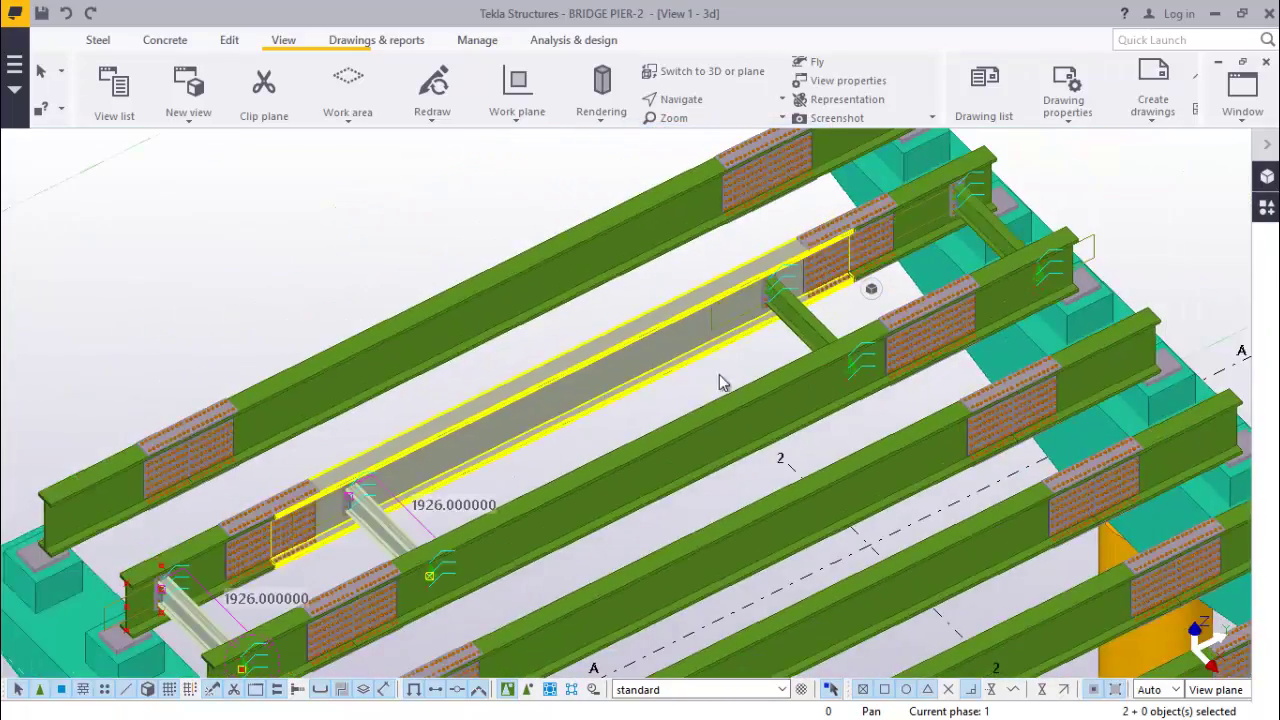
pyautogui.scroll(-2, 719, 374)
pyautogui.scroll(5, 599, 427)
pyautogui.scroll(-5, 655, 412)
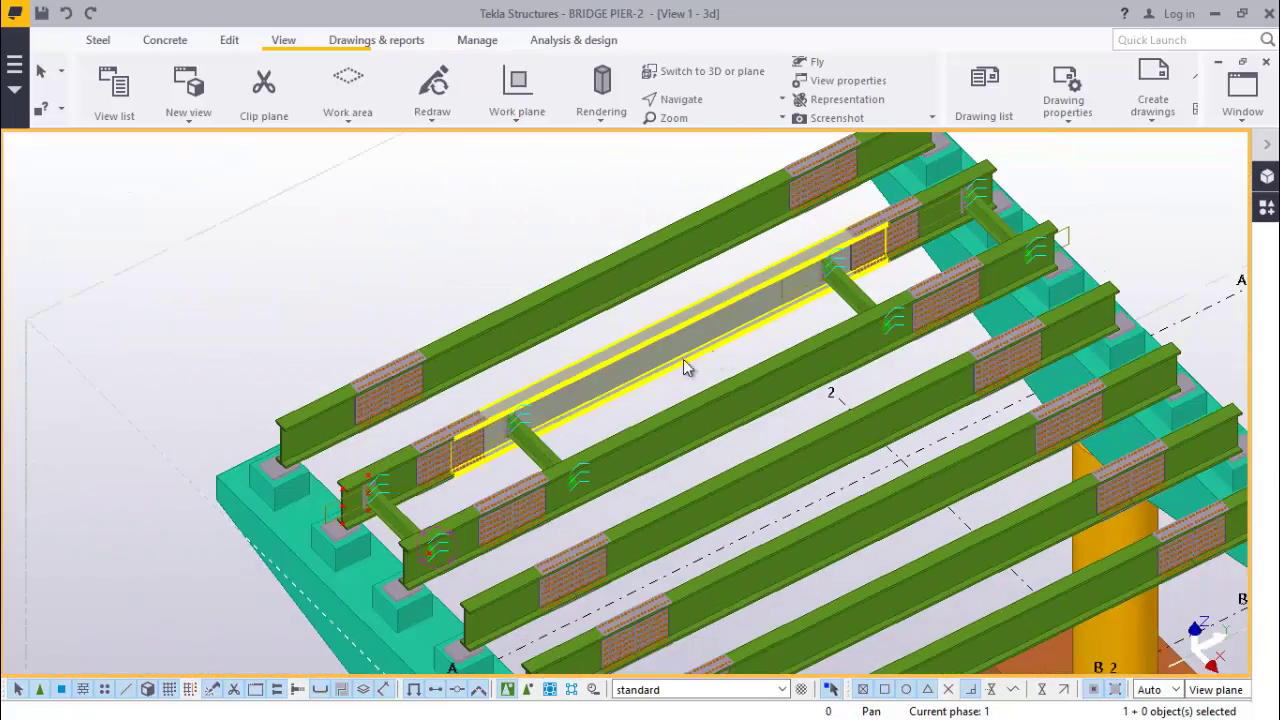
# Inspect the girder splice plate, the left girder end and the segment near the footing.
pyautogui.click(444, 486)
pyautogui.scroll(6, 378, 512)
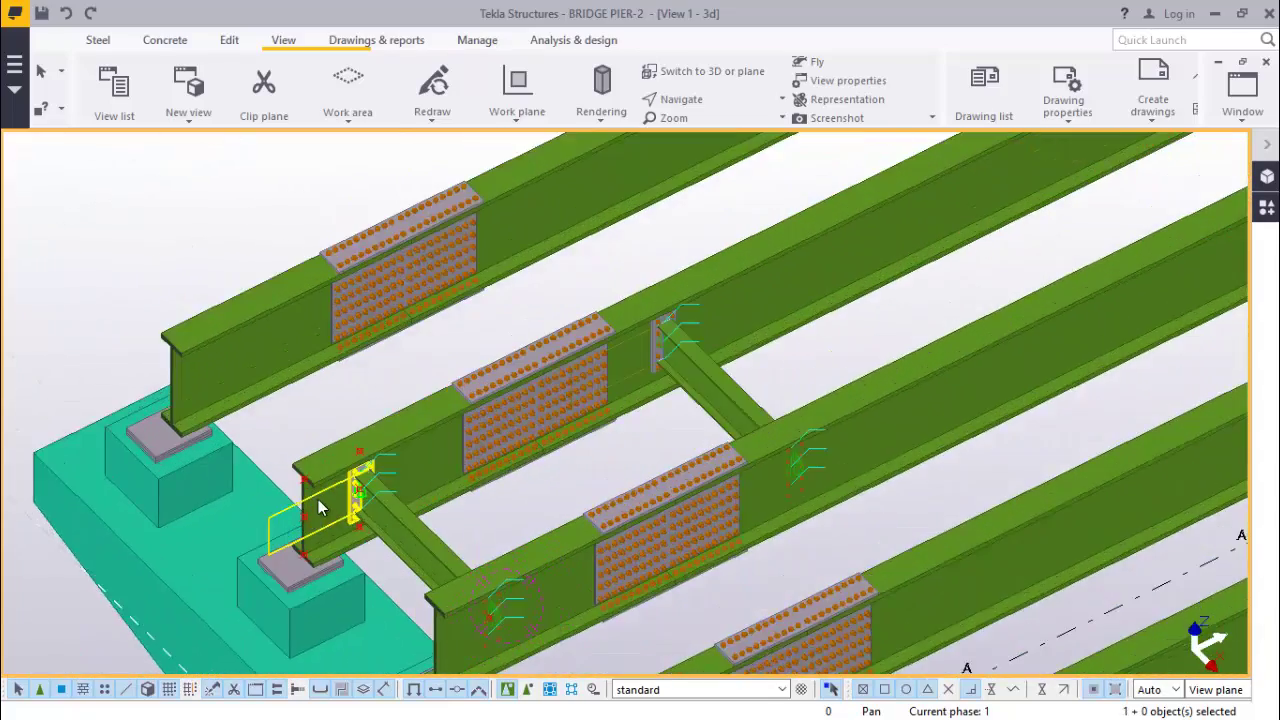
pyautogui.scroll(-2, 545, 445)
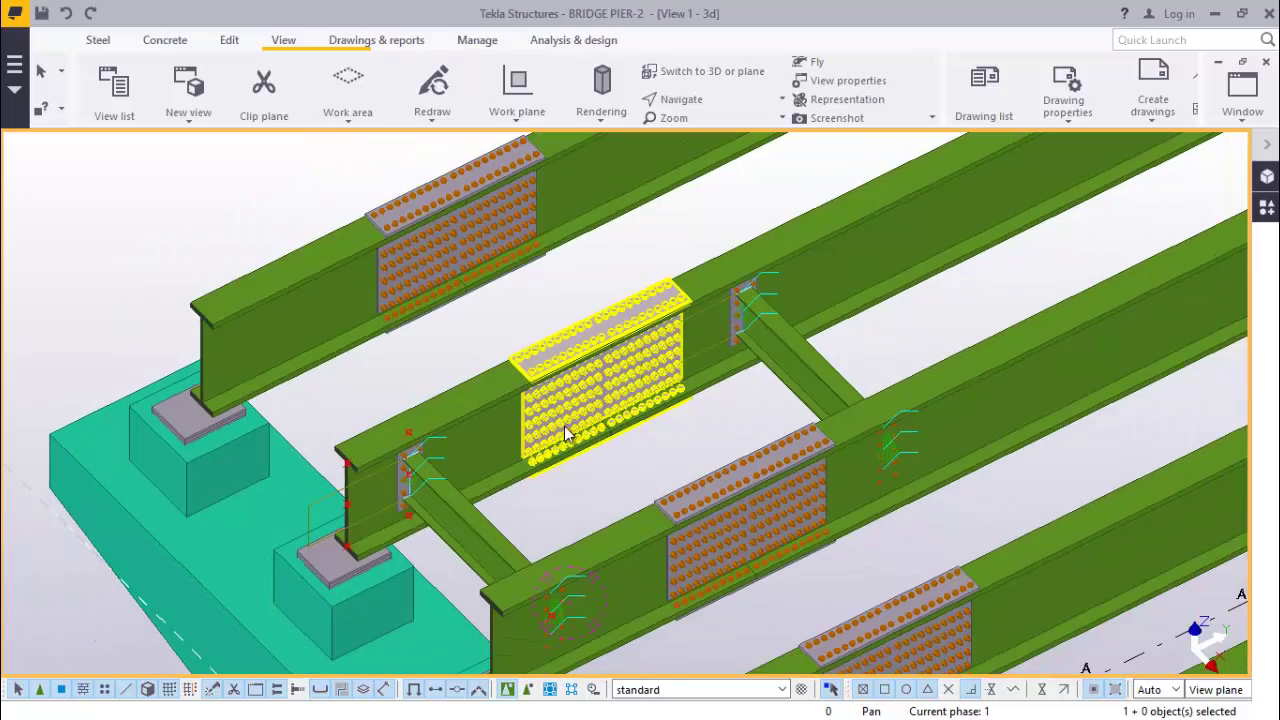
pyautogui.click(345, 485)
pyautogui.scroll(3, 340, 476)
pyautogui.scroll(-3, 340, 474)
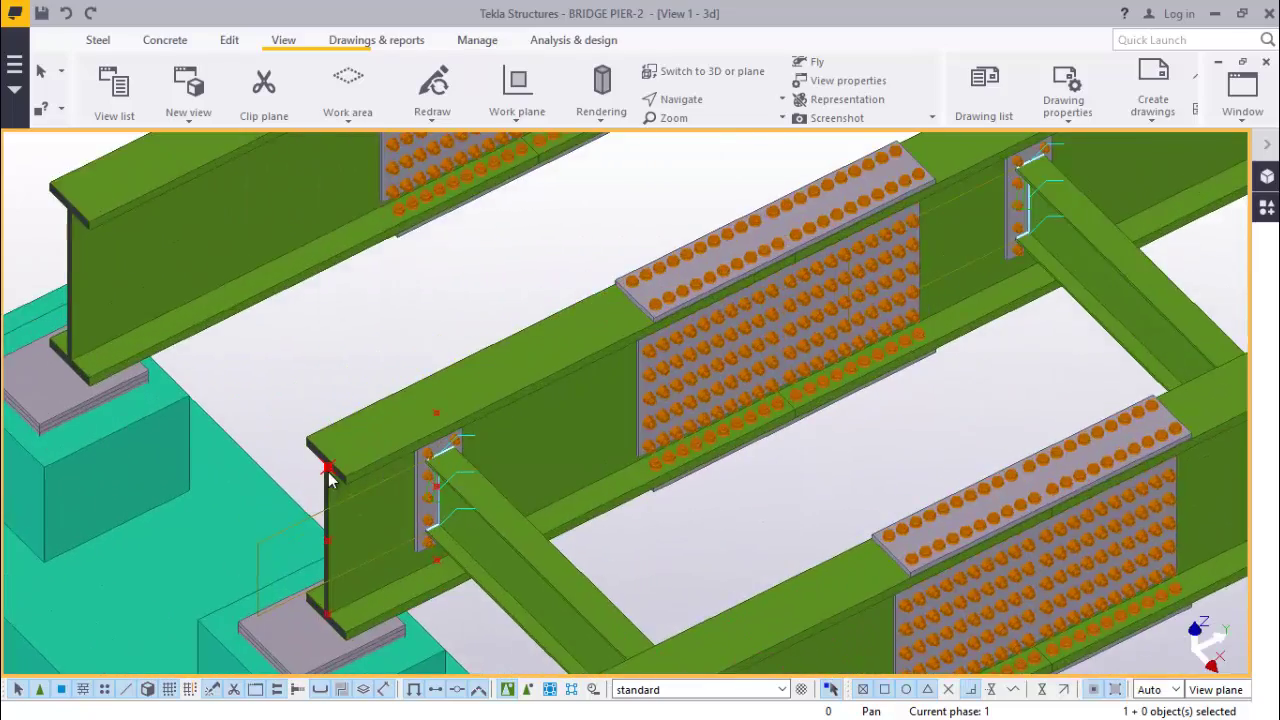
pyautogui.scroll(-3, 340, 474)
pyautogui.scroll(2, 905, 280)
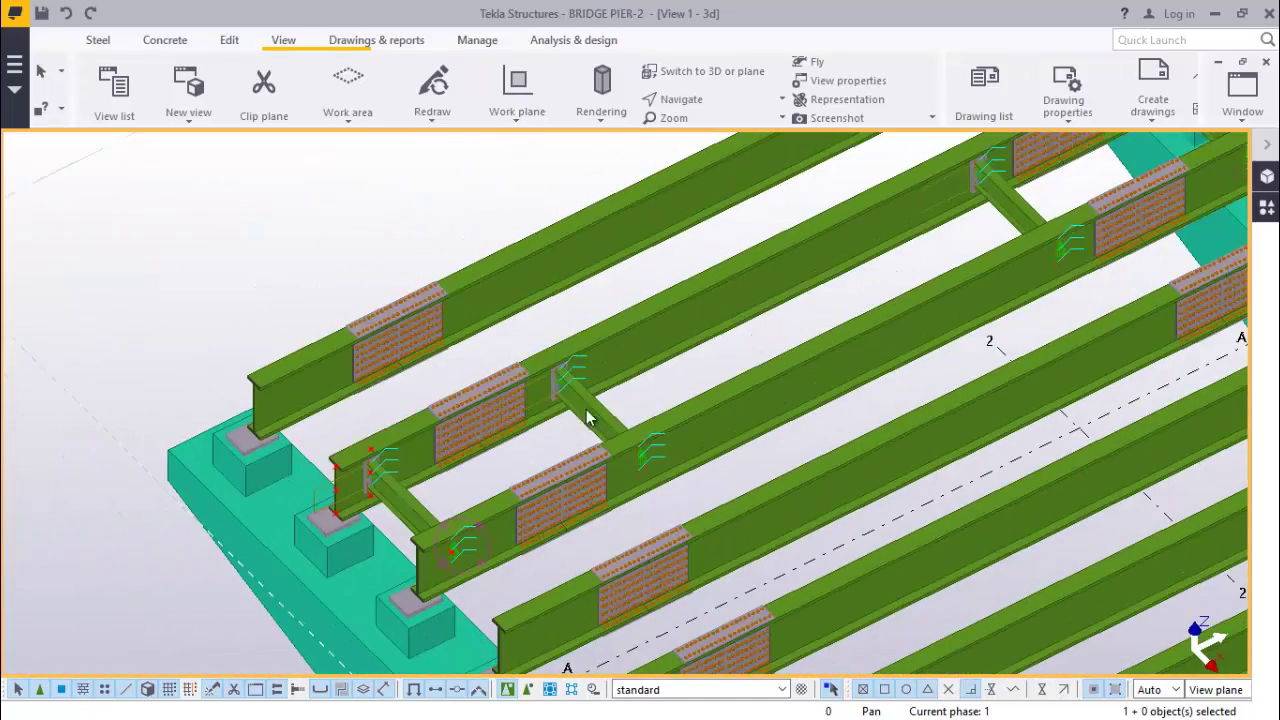
pyautogui.scroll(5, 335, 490)
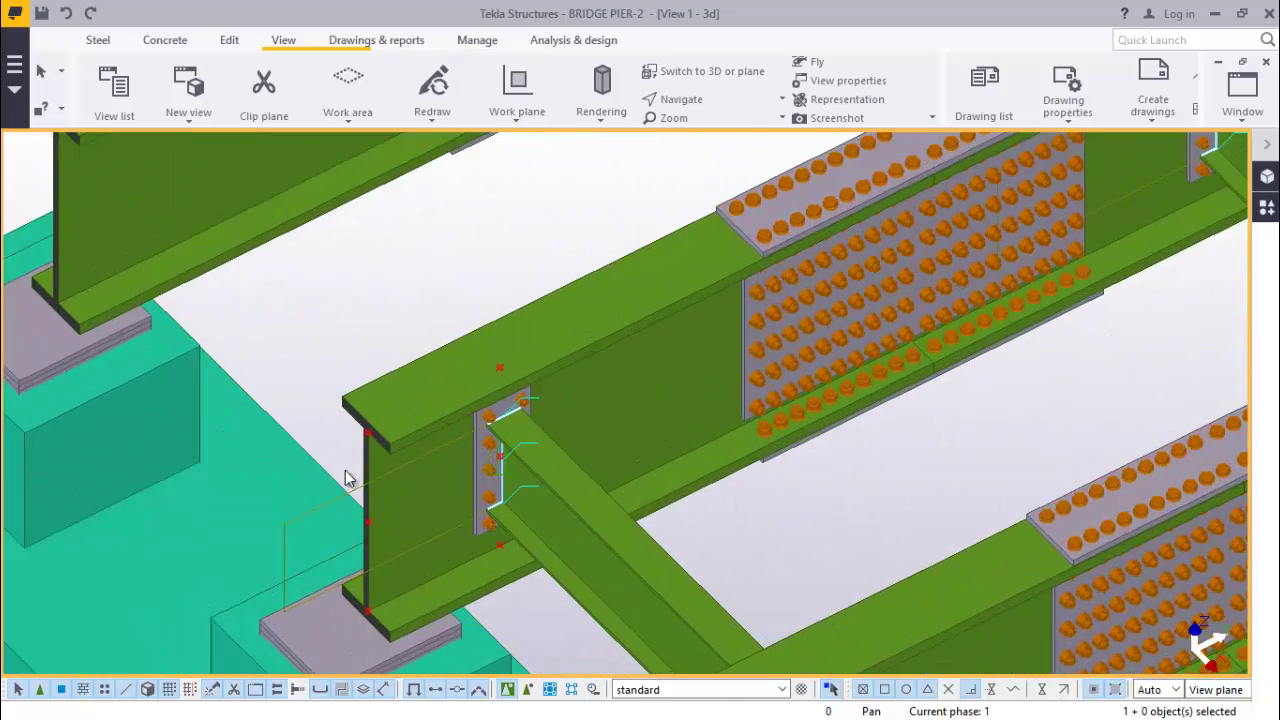
pyautogui.scroll(-3, 363, 466)
pyautogui.click(420, 378)
pyautogui.scroll(-4, 420, 385)
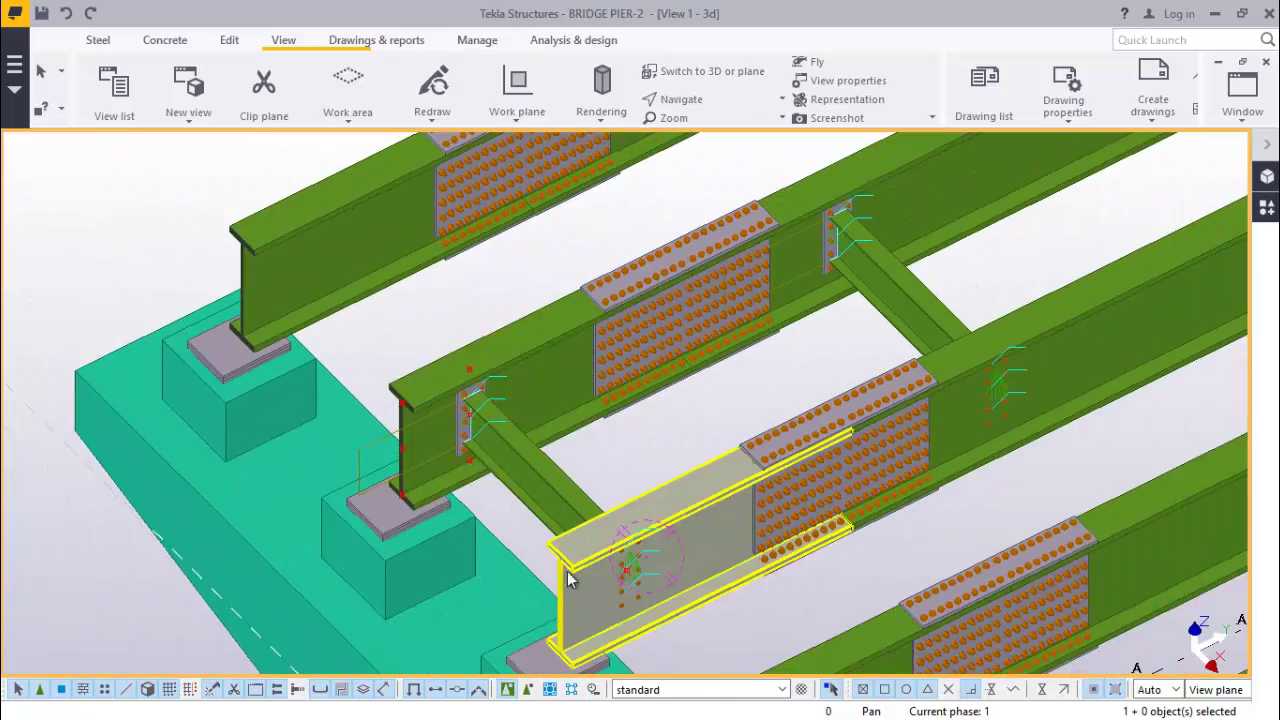
pyautogui.scroll(5, 519, 528)
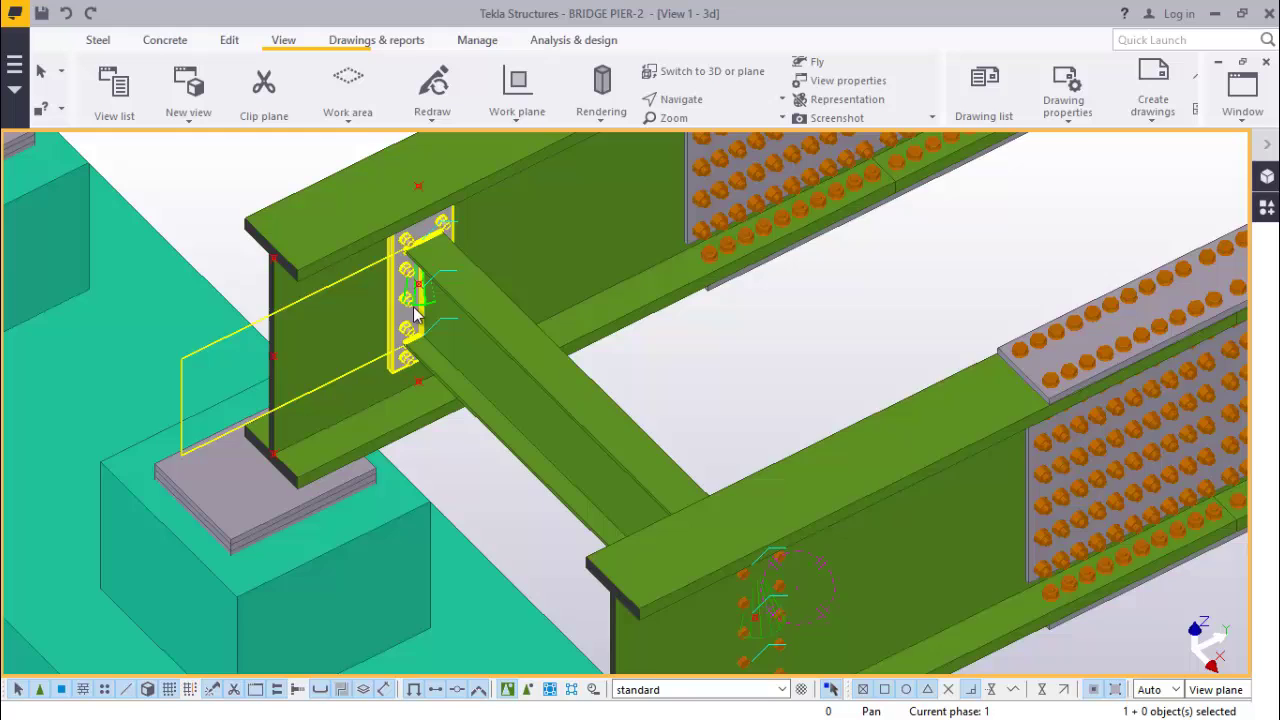
# Check the diagonal cross beam, its end plate, the lower girder and bolt group.
pyautogui.click(490, 357)
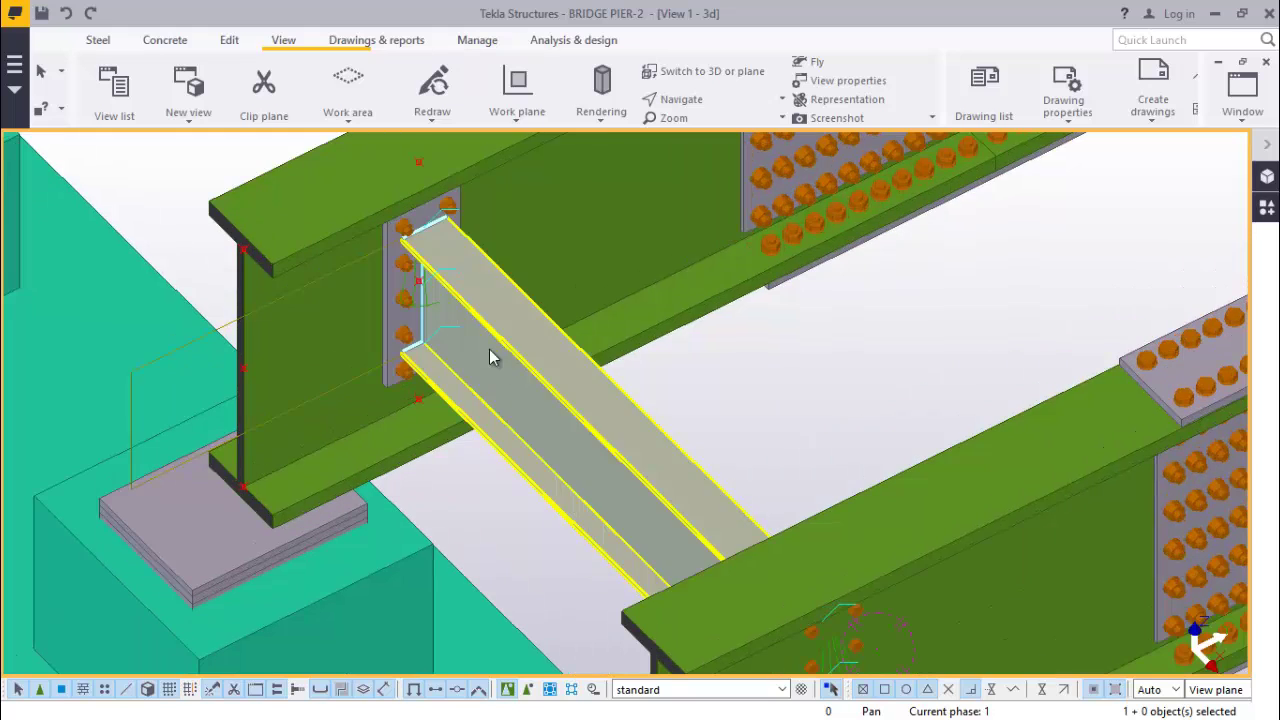
pyautogui.click(416, 285)
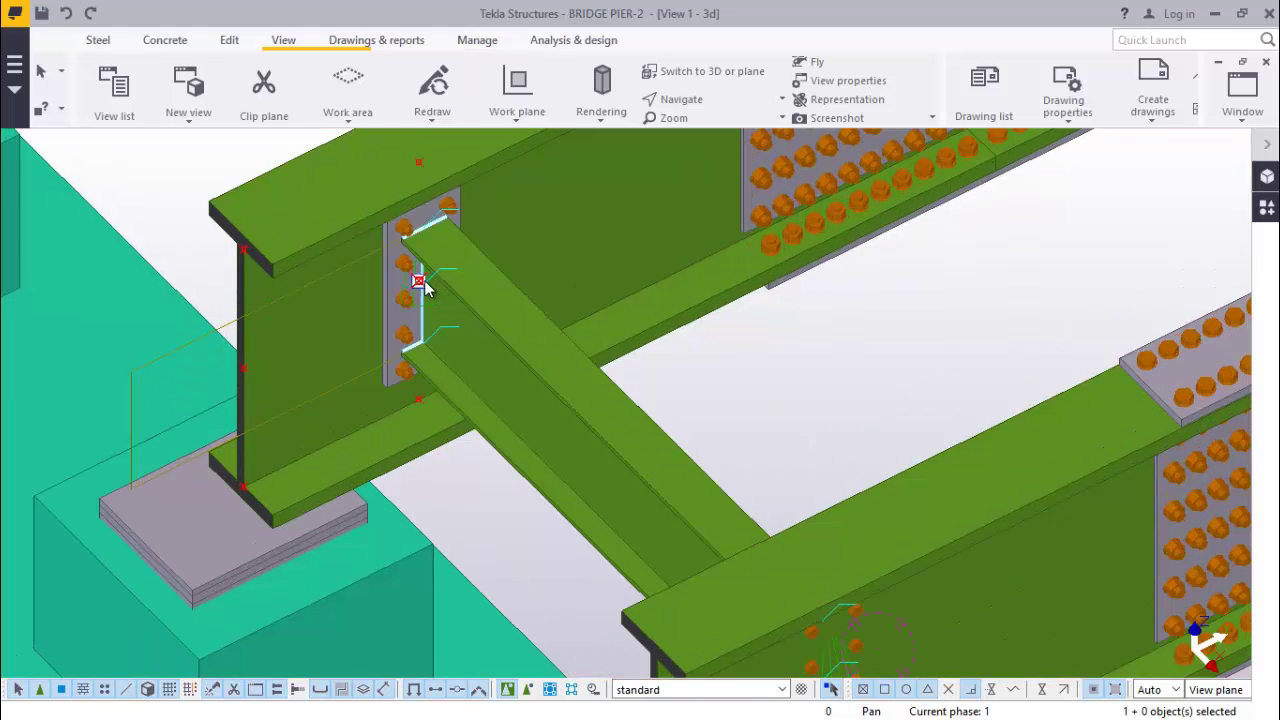
pyautogui.scroll(-2, 700, 500)
pyautogui.click(743, 525)
pyautogui.scroll(-3, 758, 504)
pyautogui.click(848, 548)
pyautogui.scroll(-2, 787, 518)
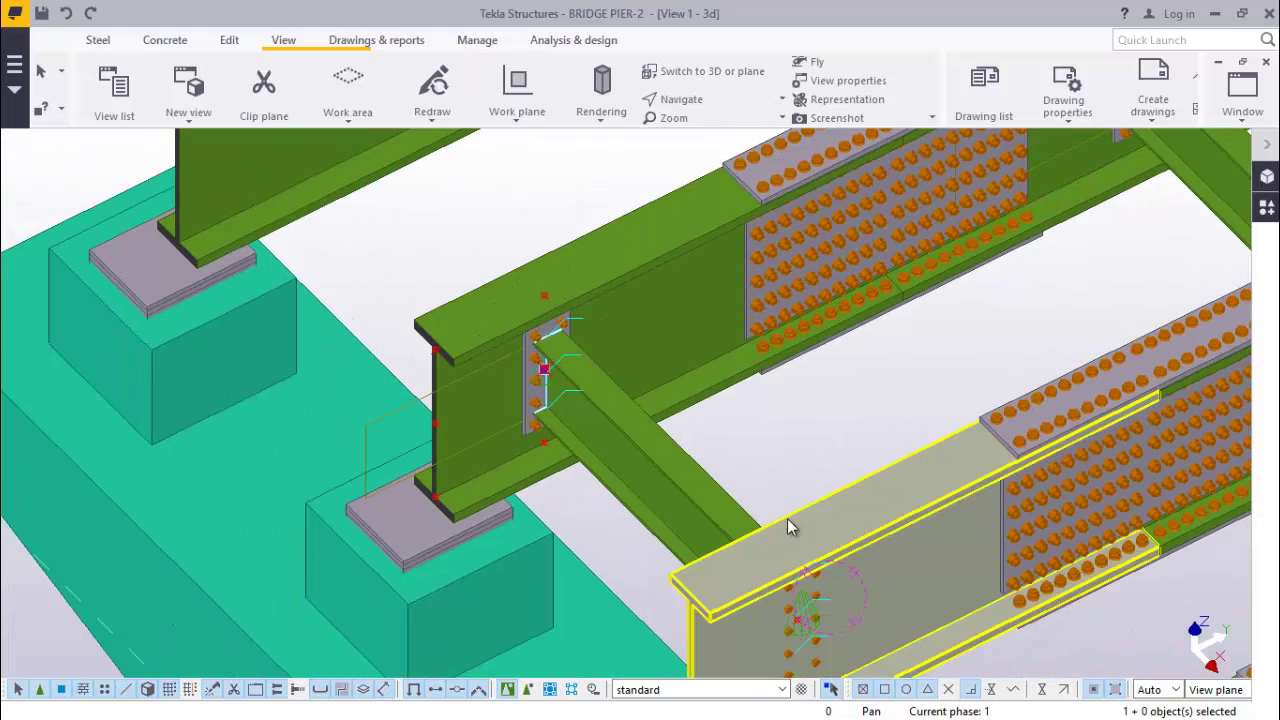
pyautogui.scroll(5, 800, 528)
pyautogui.keyDown('shift'); pyautogui.click(800, 530); pyautogui.keyUp('shift')
pyautogui.scroll(-6, 790, 540)
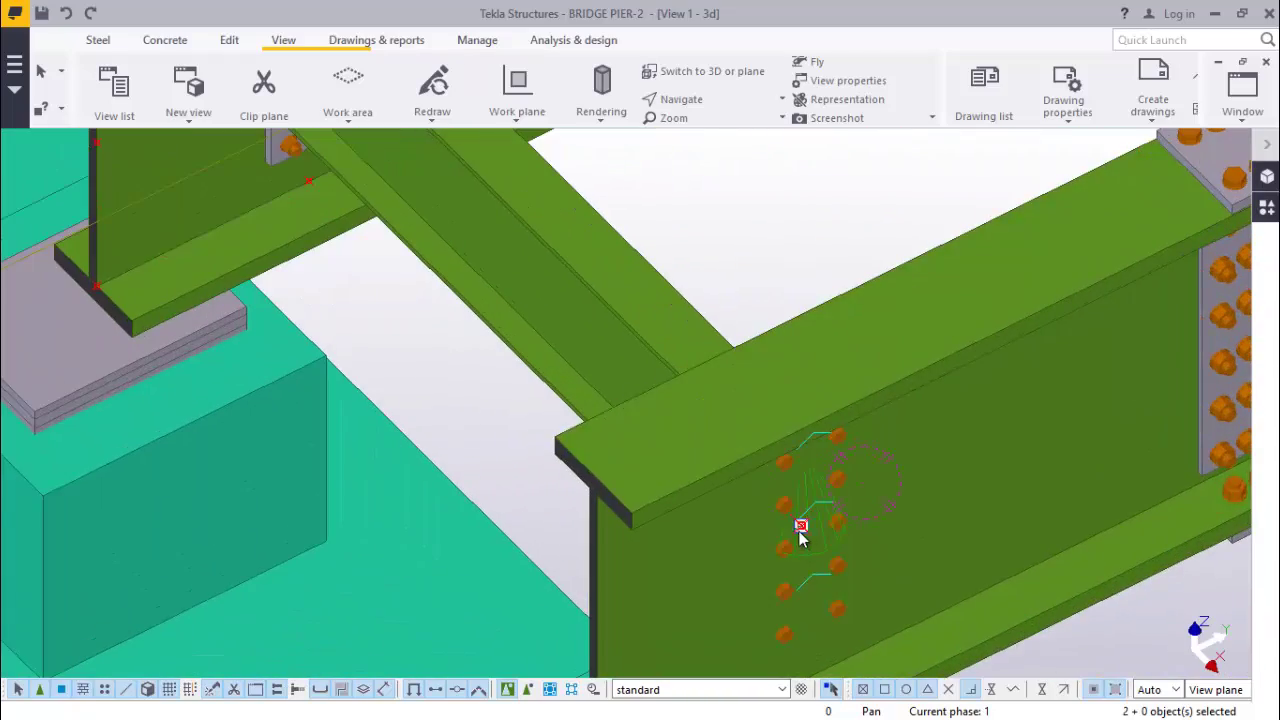
pyautogui.scroll(3, 620, 370)
# Select the girder running between the splices and bring up the Edit ribbon commands.
pyautogui.scroll(4, 567, 322)
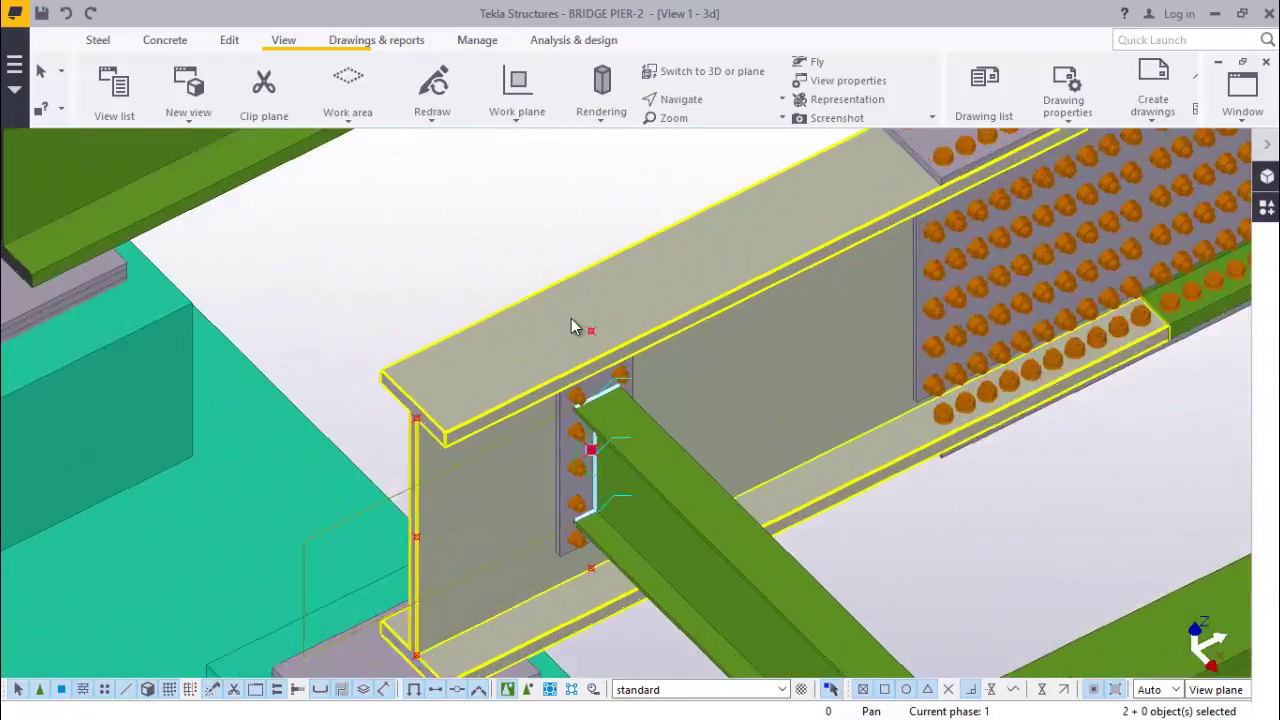
pyautogui.scroll(2, 615, 335)
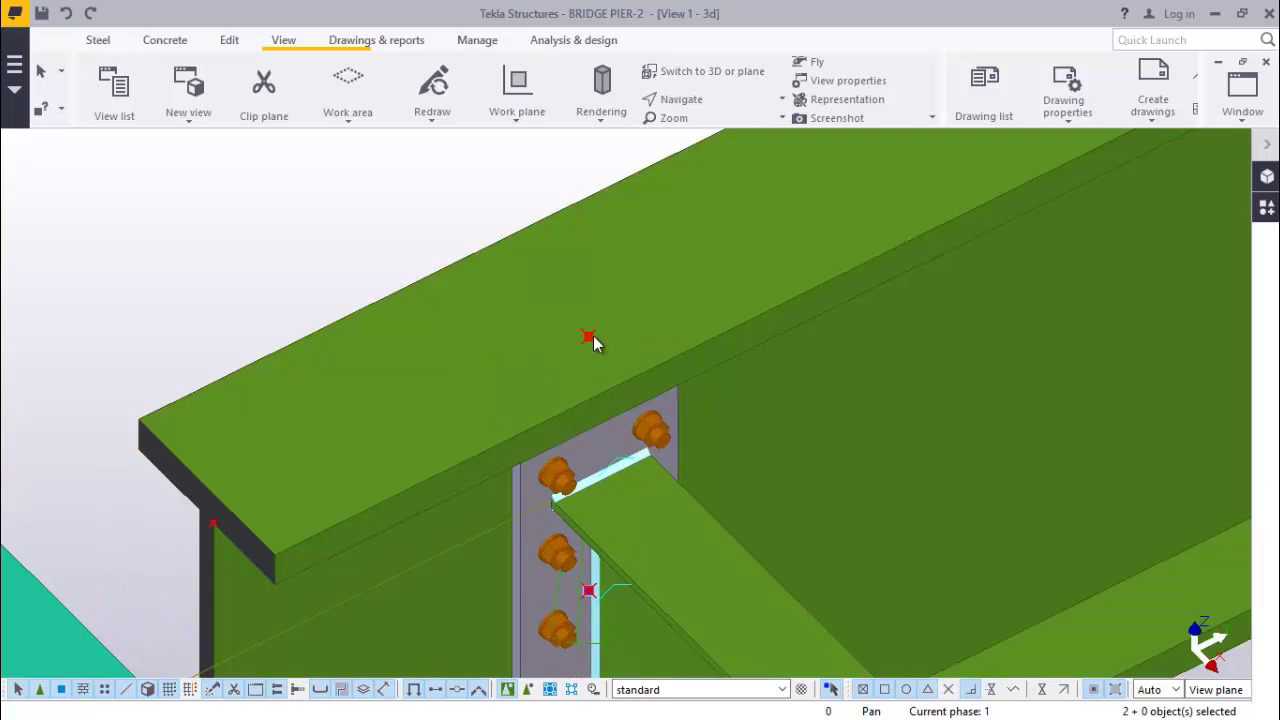
pyautogui.scroll(-8, 406, 430)
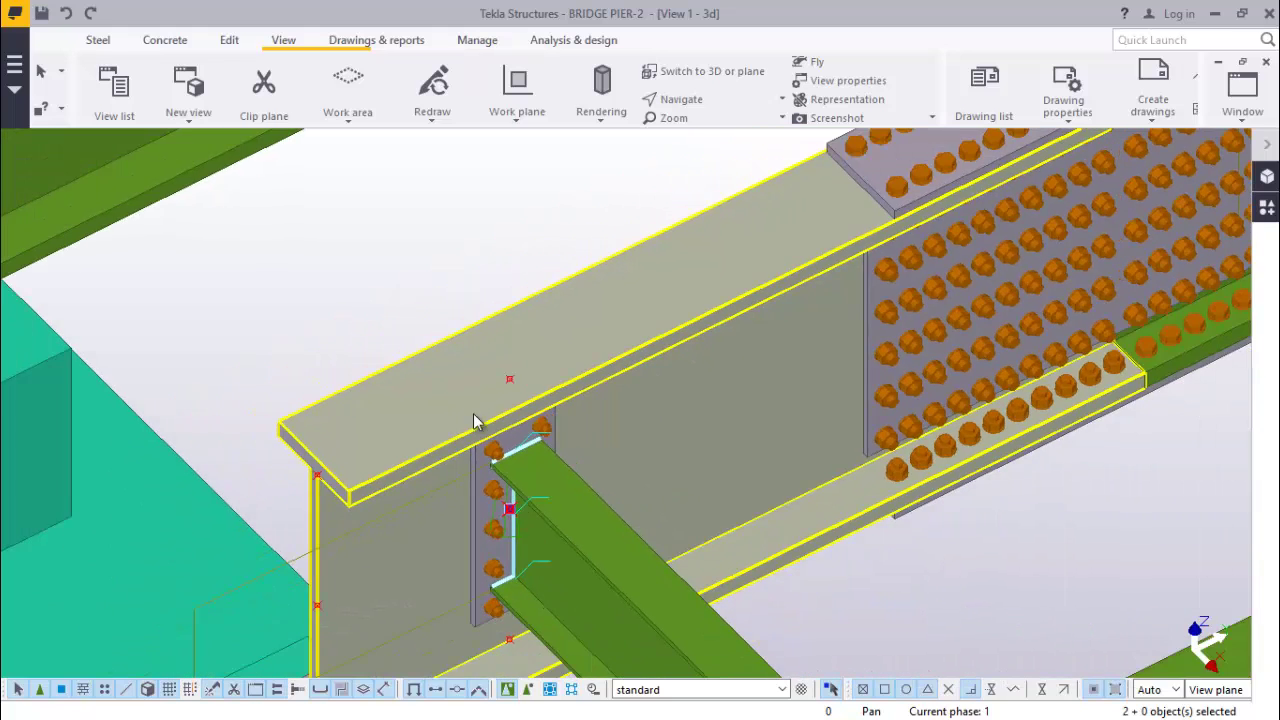
pyautogui.scroll(-5, 472, 480)
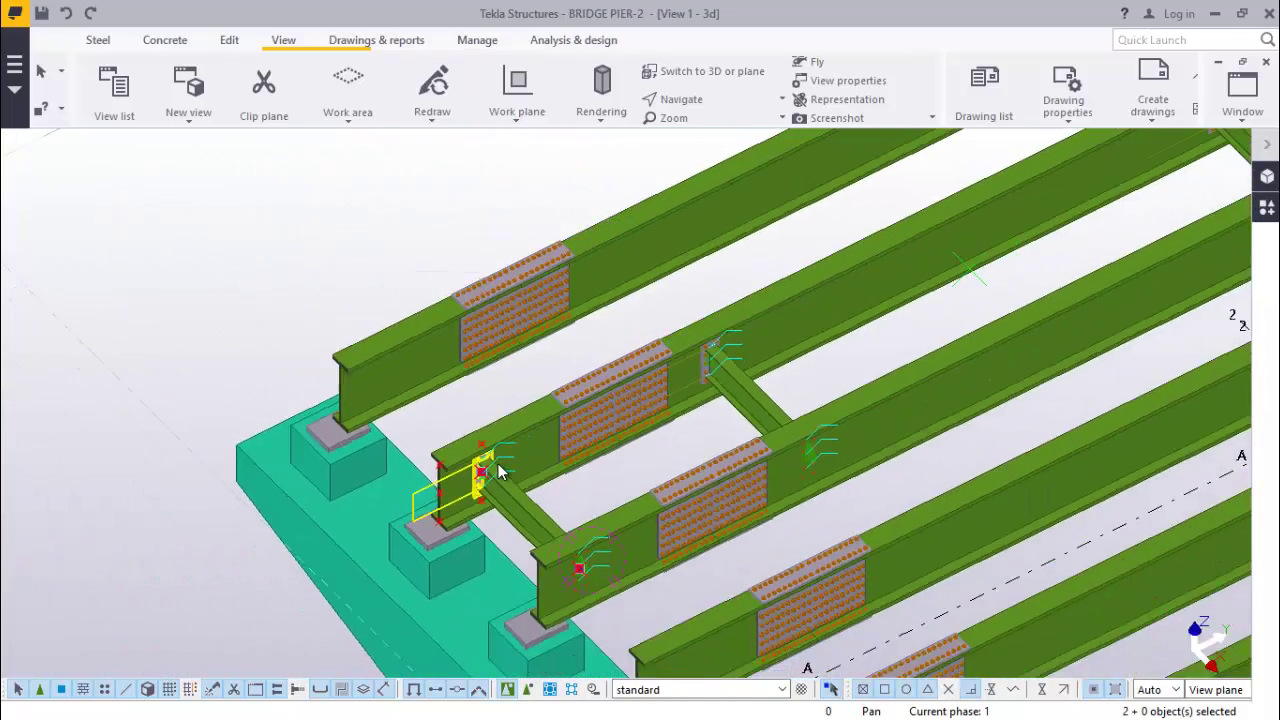
pyautogui.scroll(10, 540, 428)
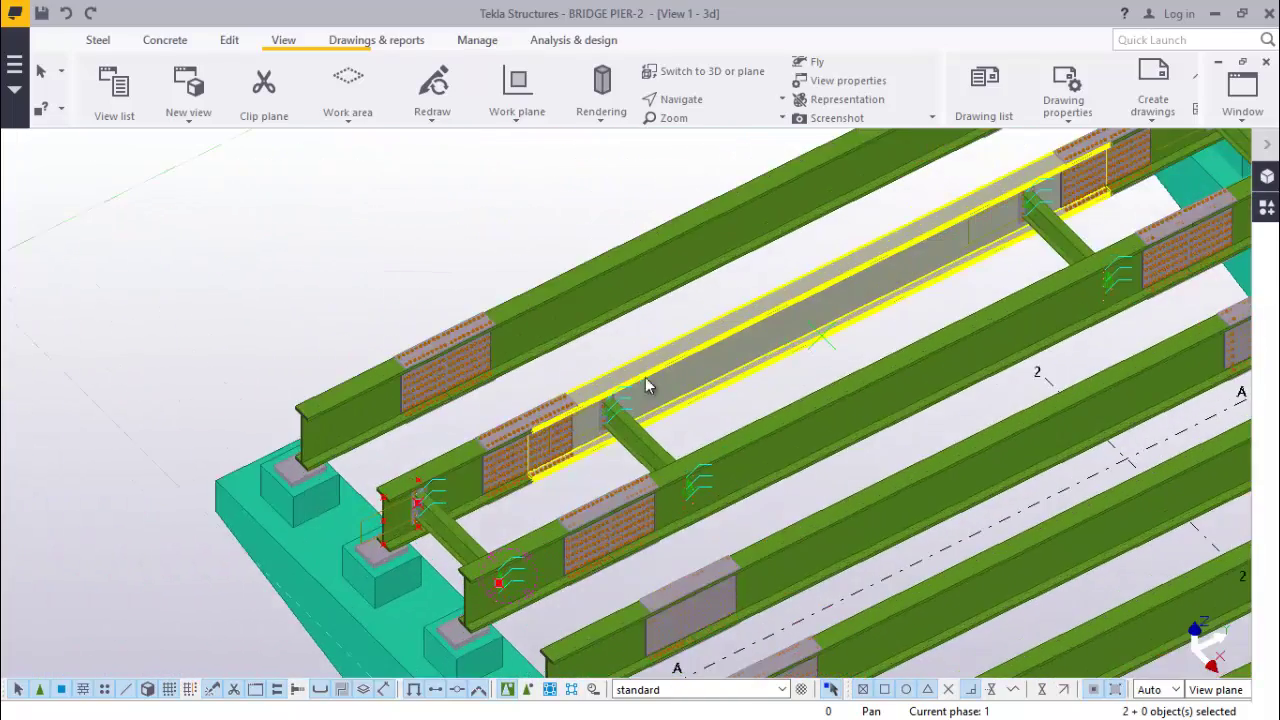
pyautogui.scroll(-8, 619, 380)
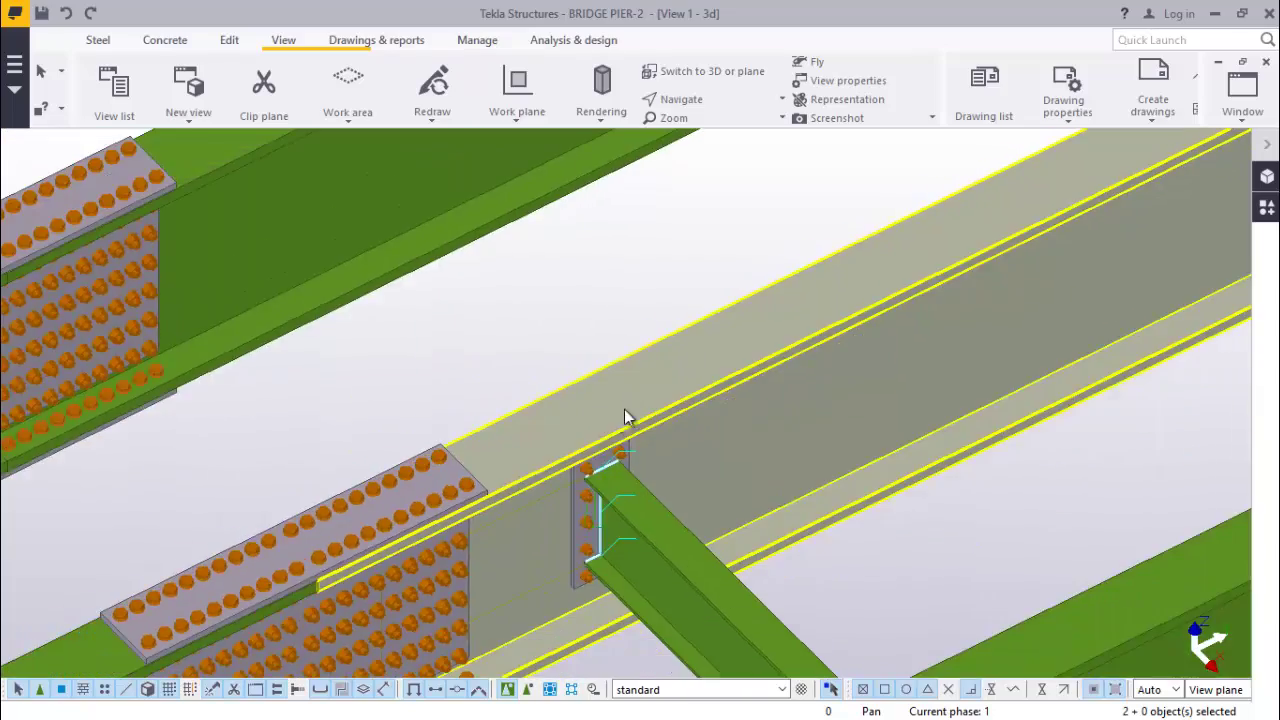
pyautogui.scroll(-8, 657, 350)
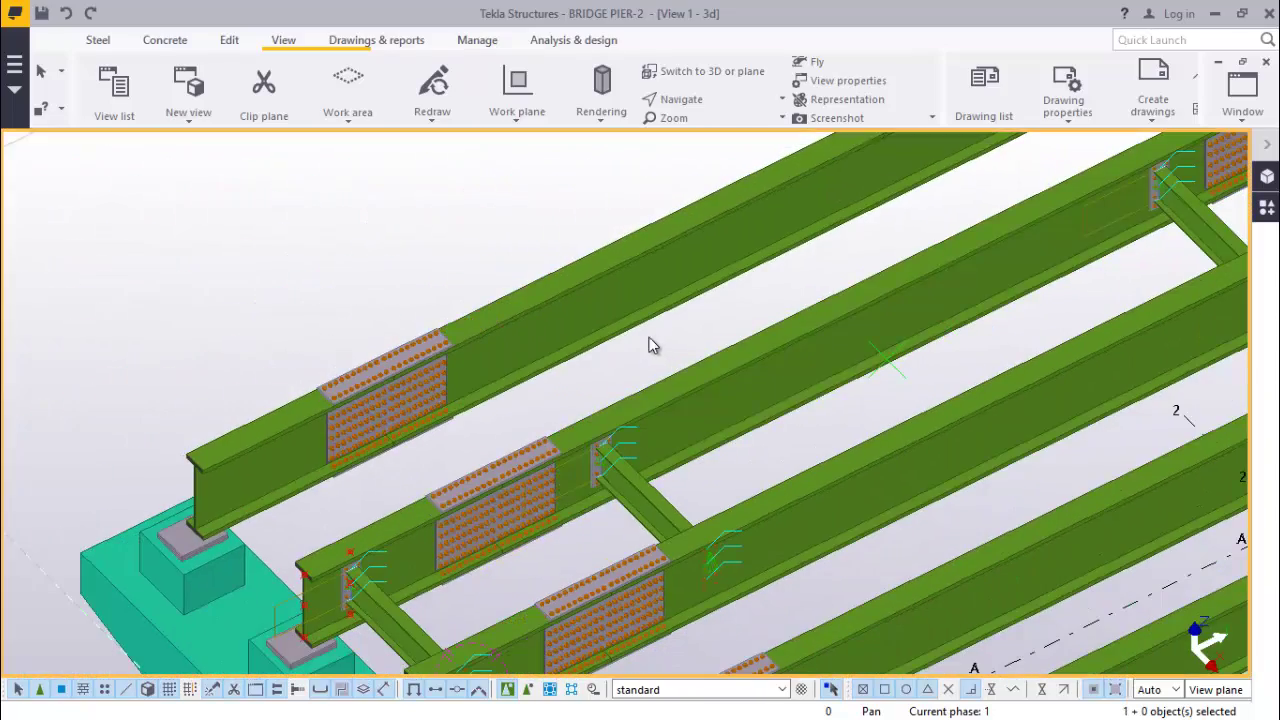
pyautogui.click(748, 382)
pyautogui.scroll(6, 751, 380)
pyautogui.scroll(2, 751, 374)
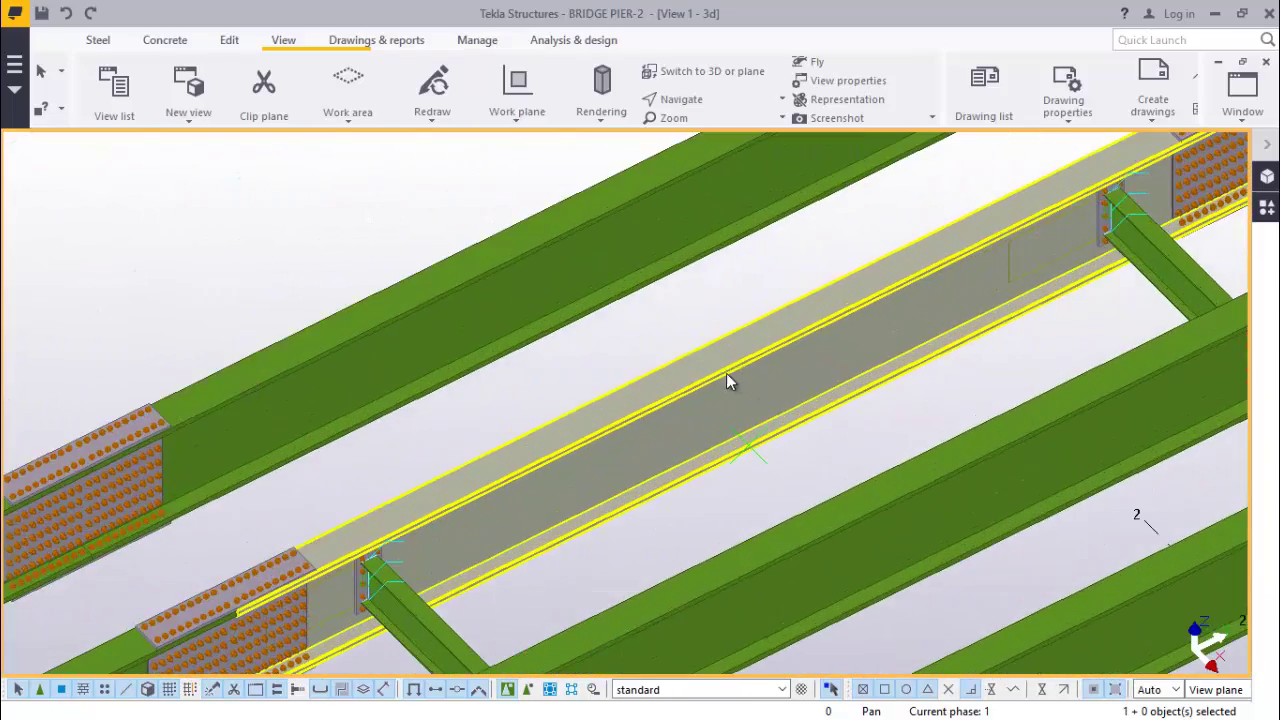
pyautogui.moveTo(770, 350); pyautogui.dragTo(617, 305)
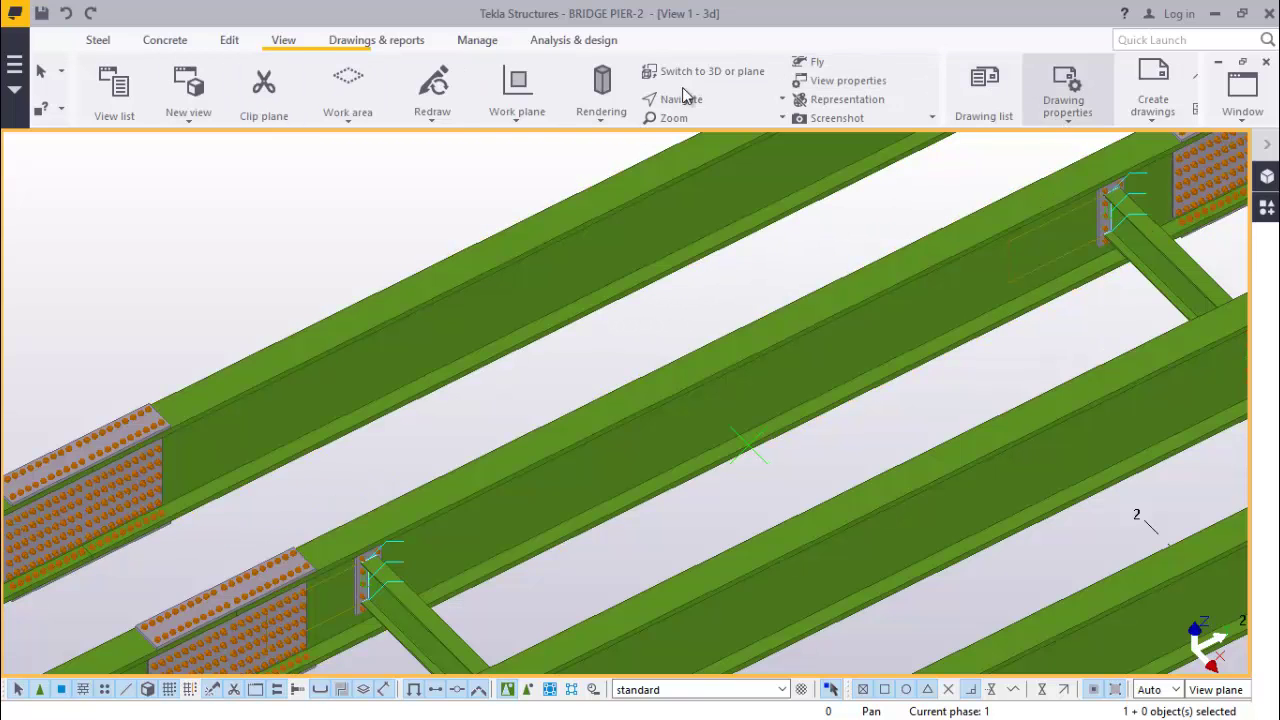
pyautogui.click(229, 40)
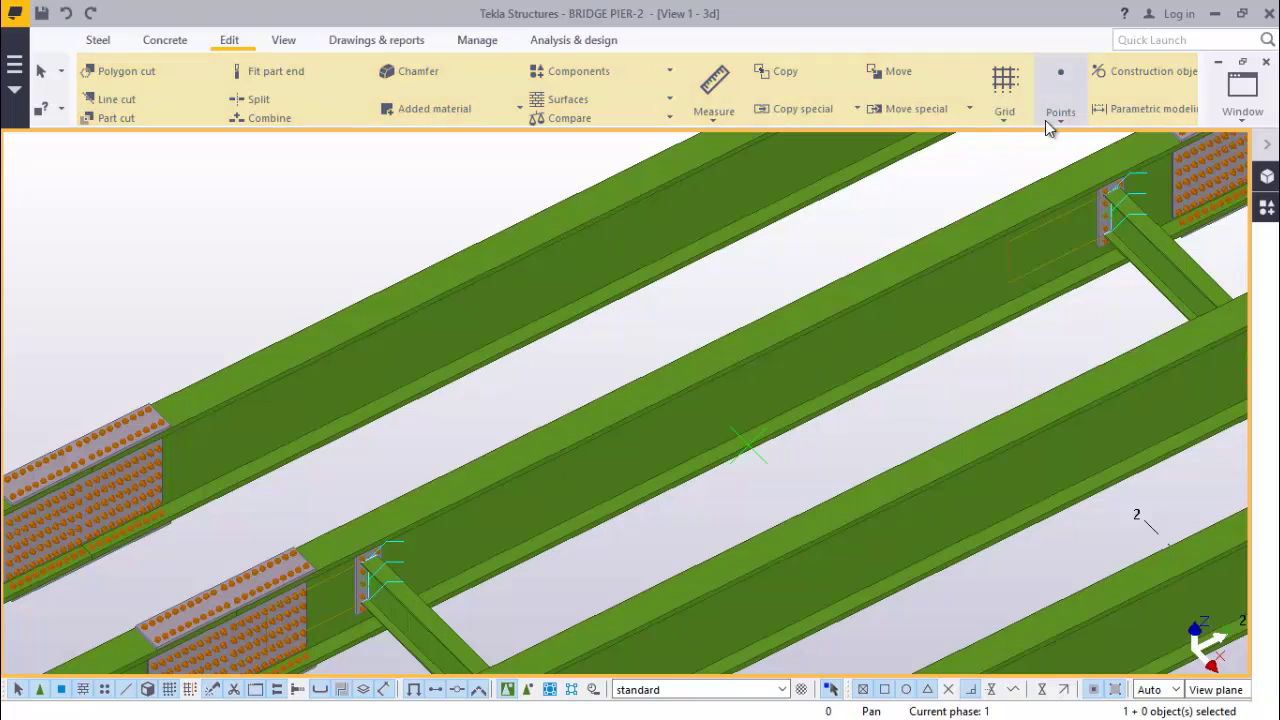
# Try Points > On line on the girder edge, then cancel it and close its settings.
pyautogui.click(1058, 119)
pyautogui.click(1066, 146)
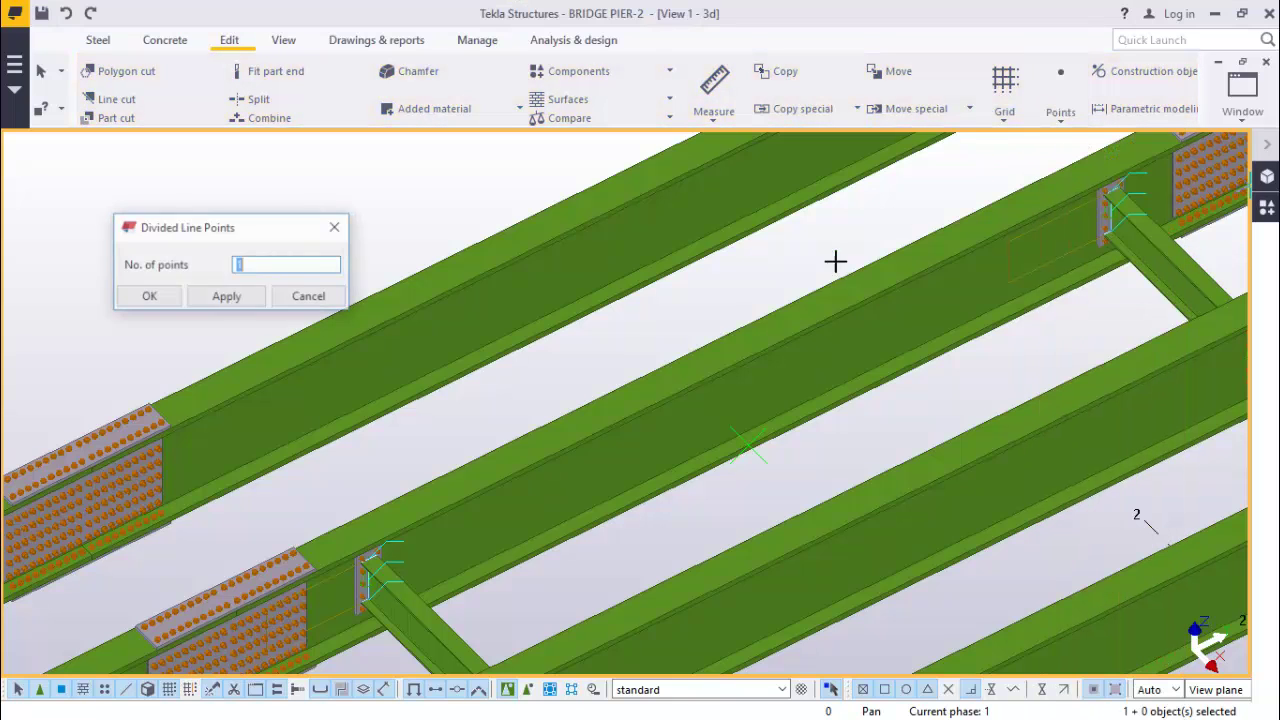
pyautogui.scroll(3, 734, 331)
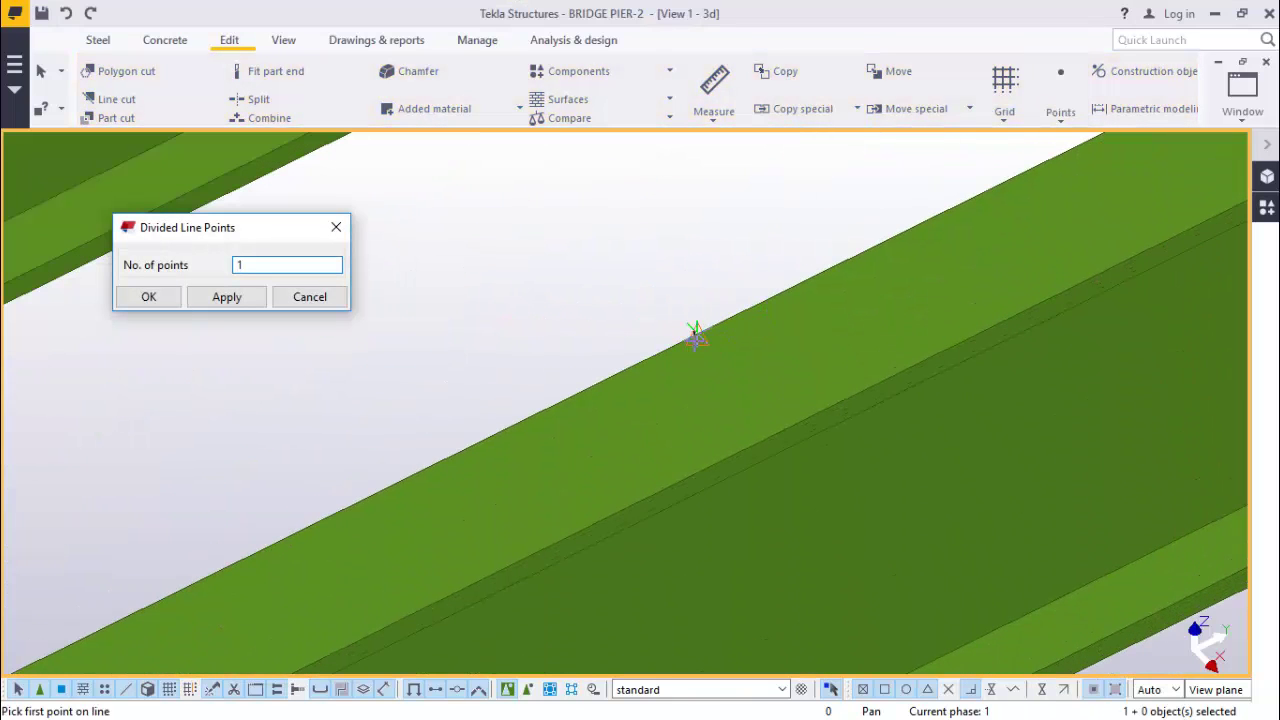
pyautogui.click(697, 343)
pyautogui.scroll(2, 806, 412)
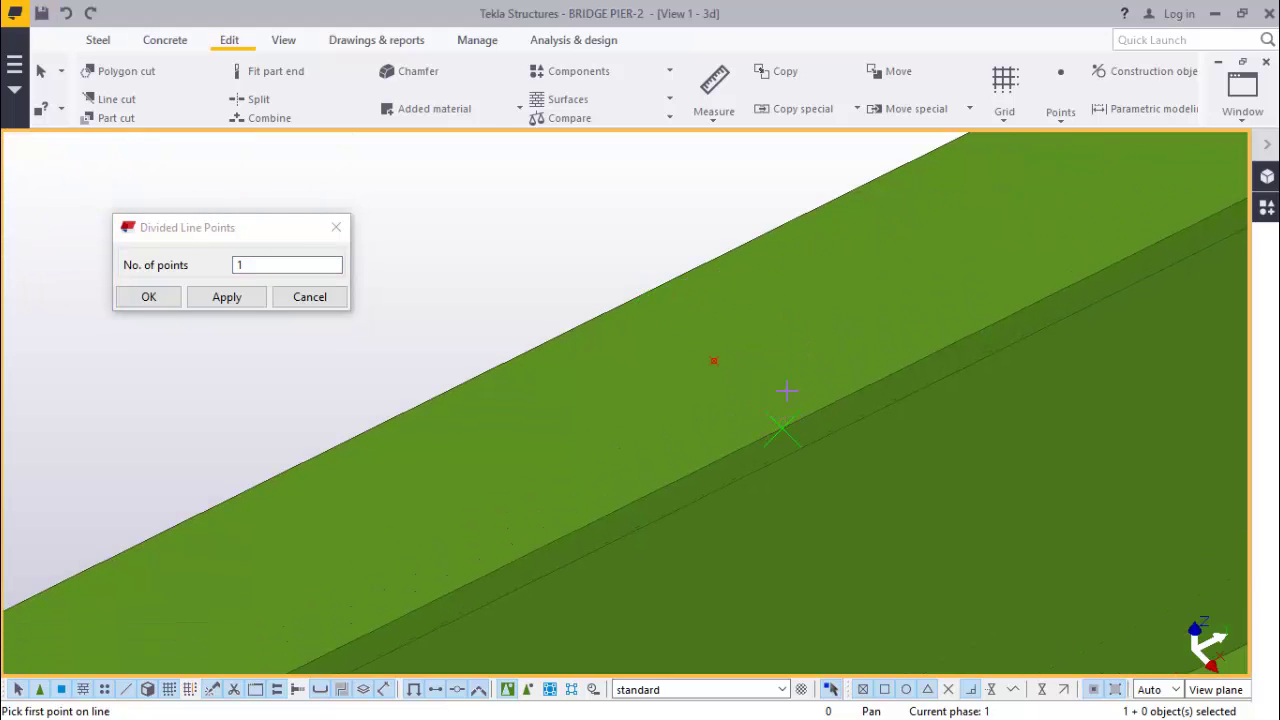
pyautogui.rightClick(562, 216)
pyautogui.click(610, 239)
pyautogui.click(334, 229)
pyautogui.scroll(-5, 710, 299)
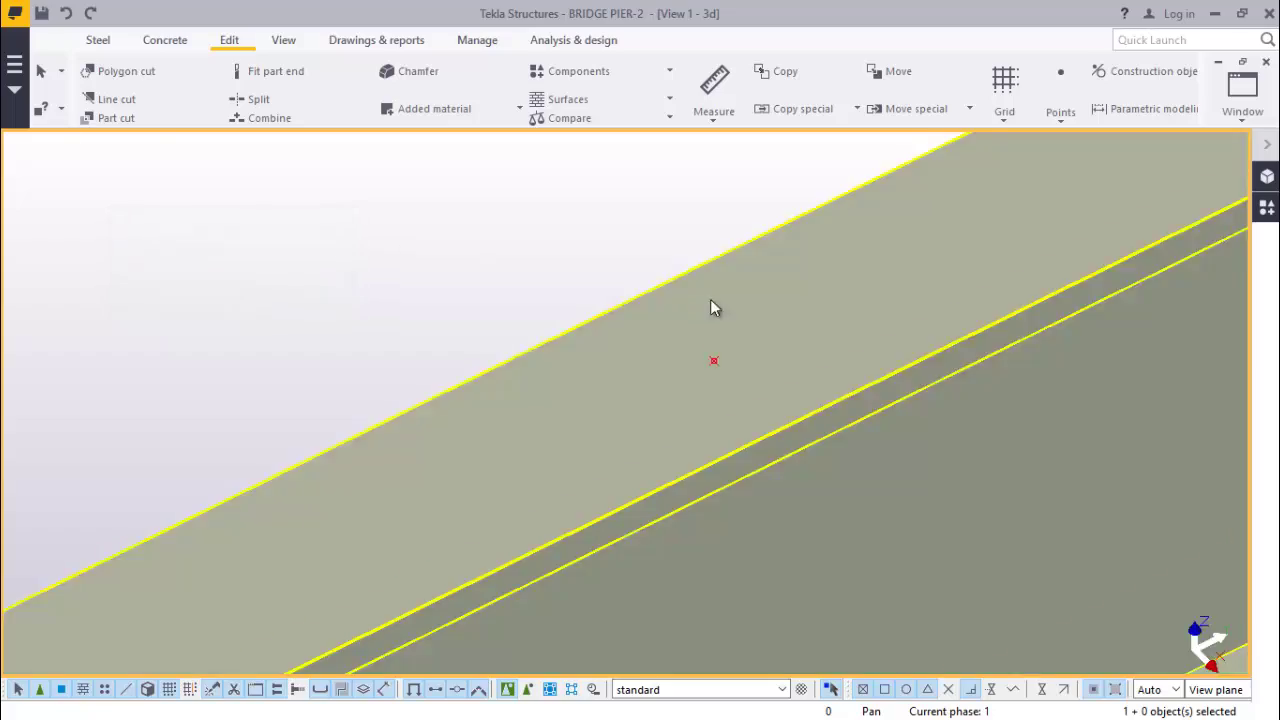
pyautogui.scroll(-5, 790, 335)
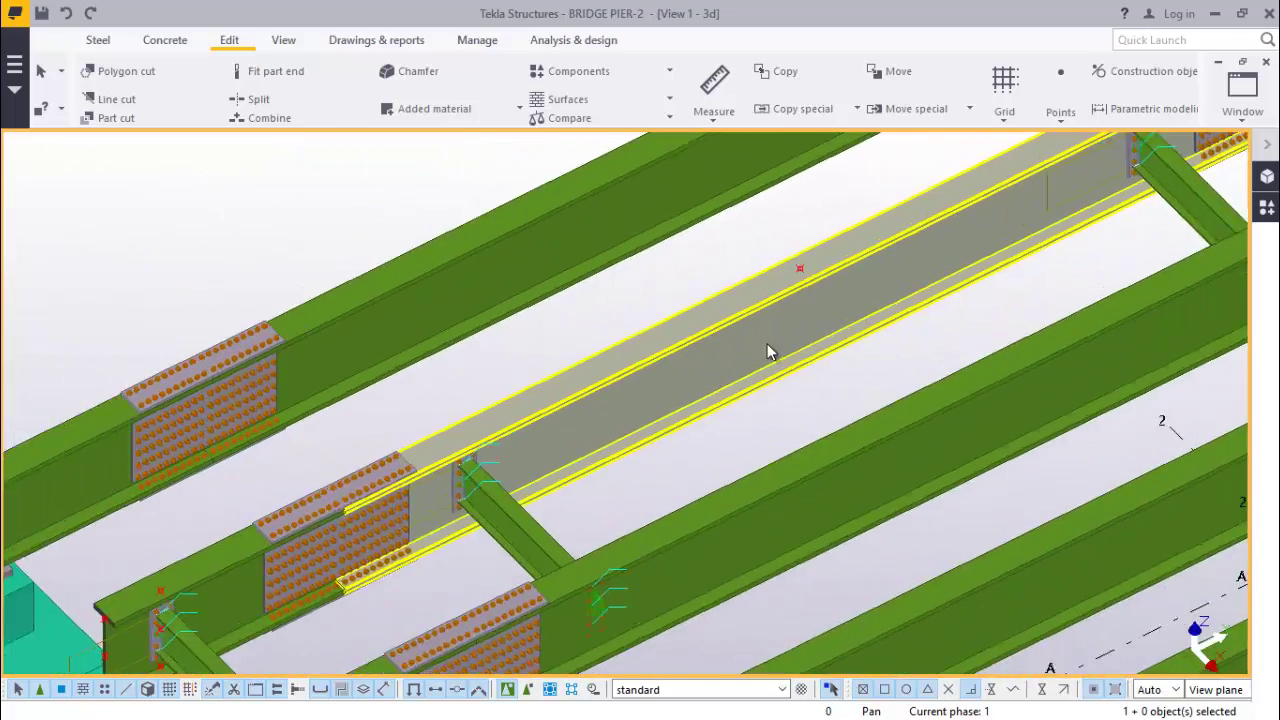
pyautogui.scroll(5, 305, 573)
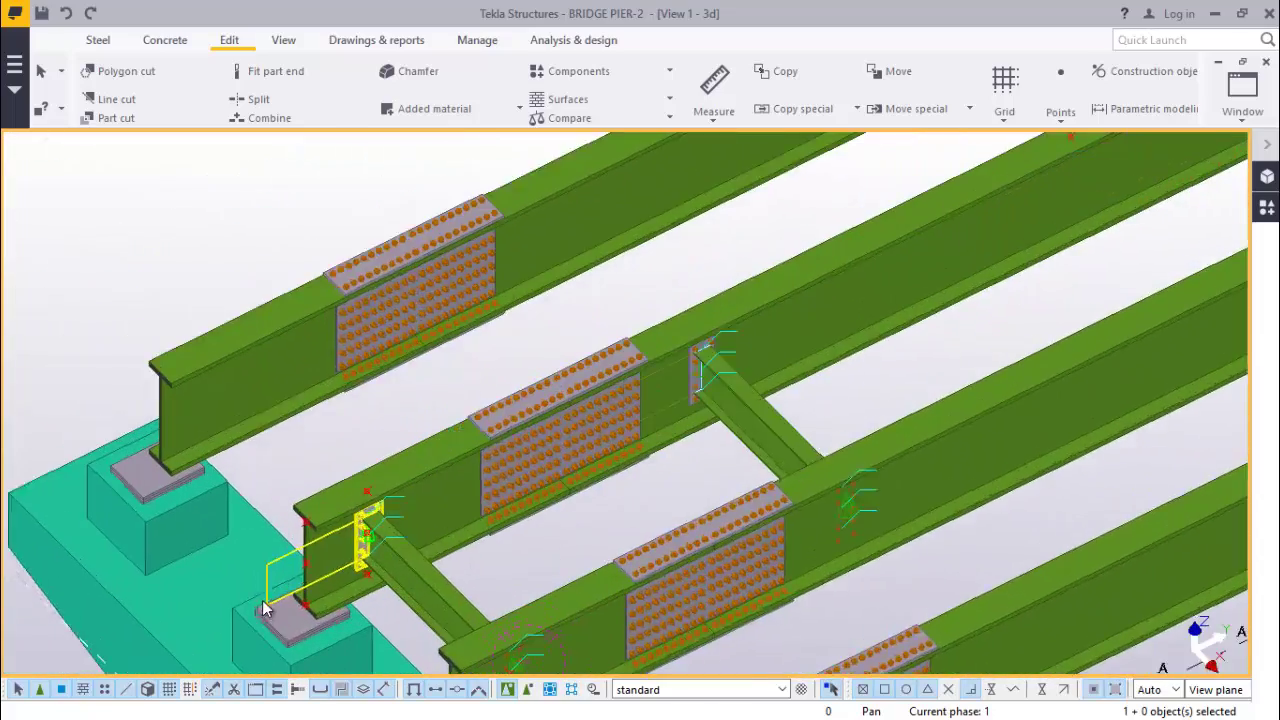
pyautogui.scroll(5, 323, 447)
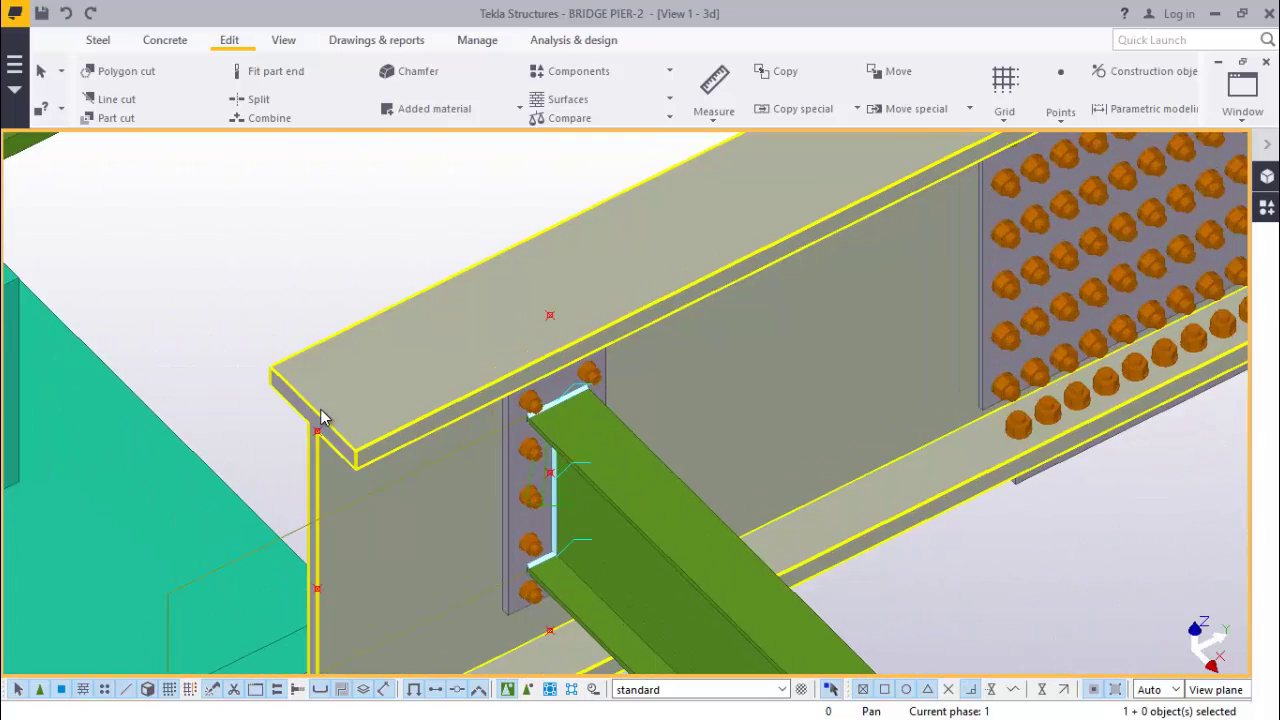
# Reselect the main girder and place a point At any position on the flange–web corner.
pyautogui.click(910, 532)
pyautogui.click(975, 300)
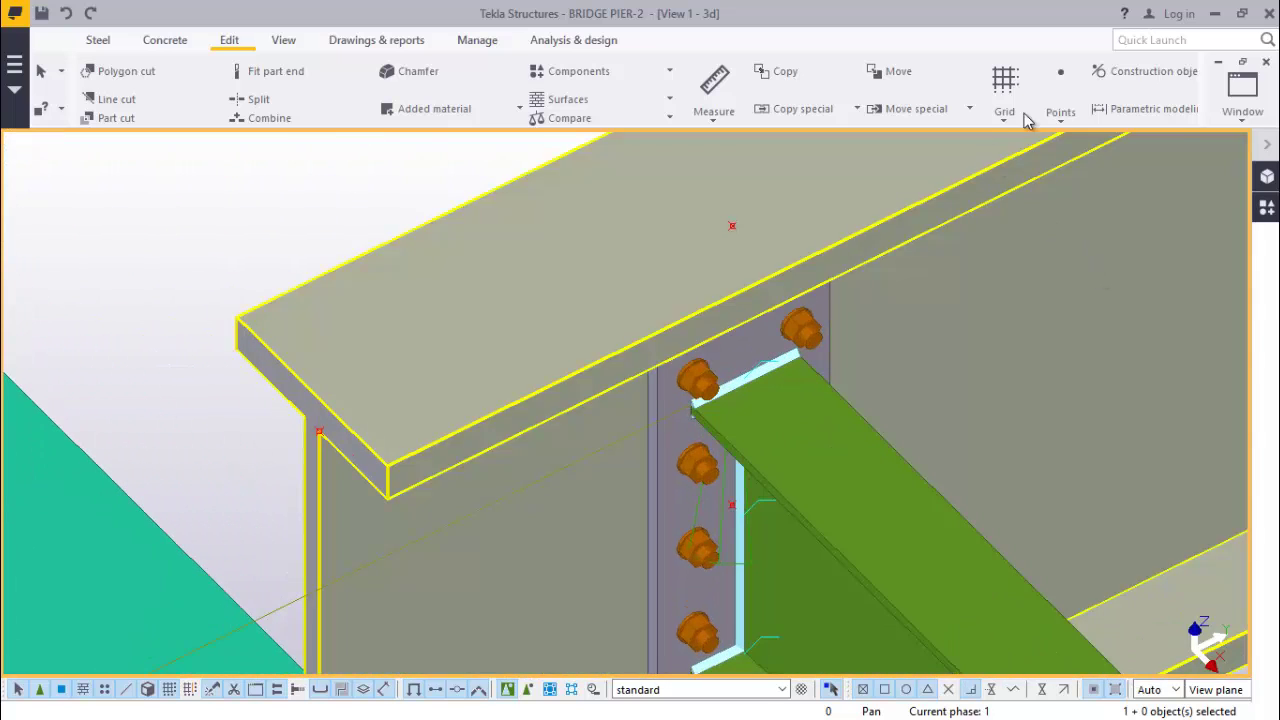
pyautogui.click(1060, 126)
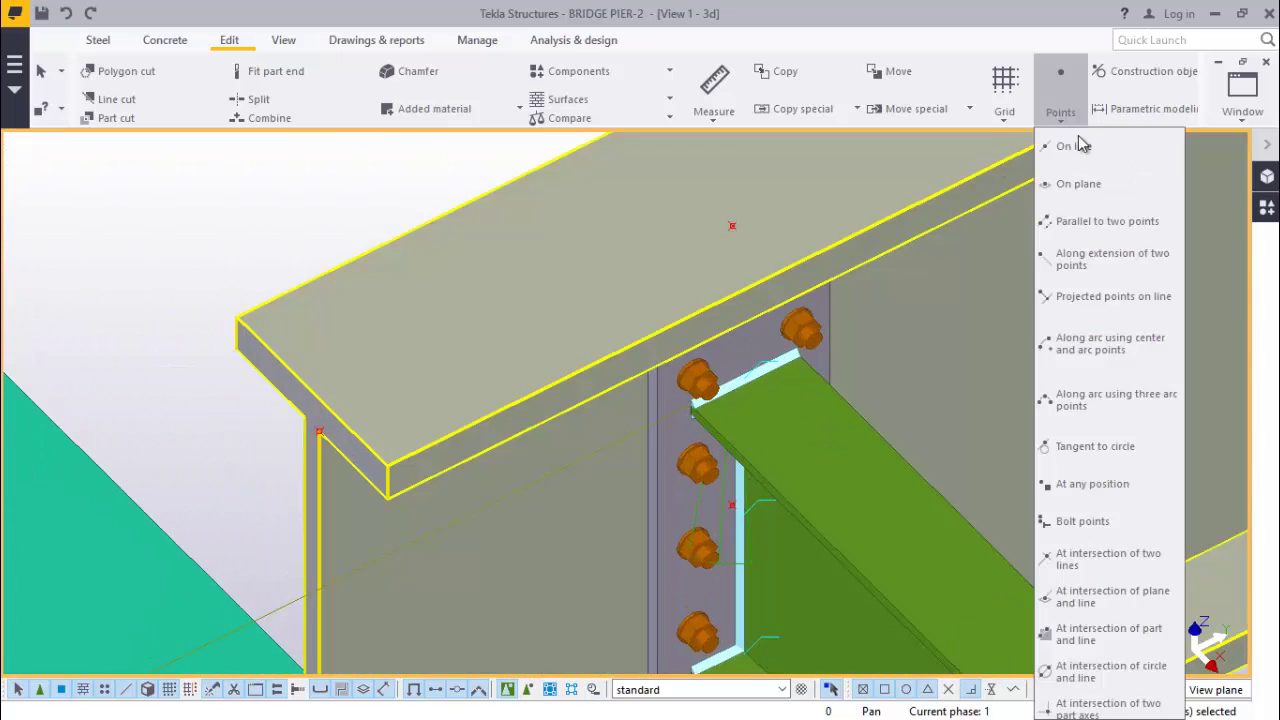
pyautogui.click(1105, 488)
pyautogui.scroll(4, 395, 467)
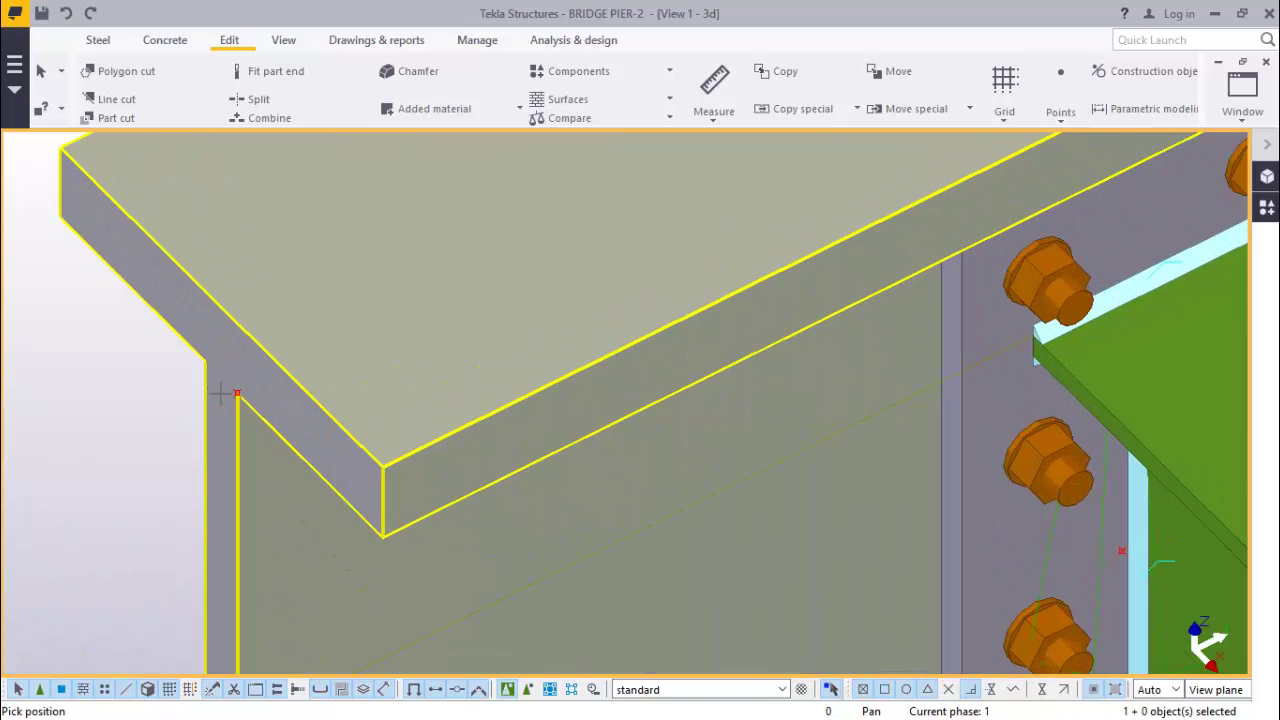
pyautogui.scroll(1, 220, 395)
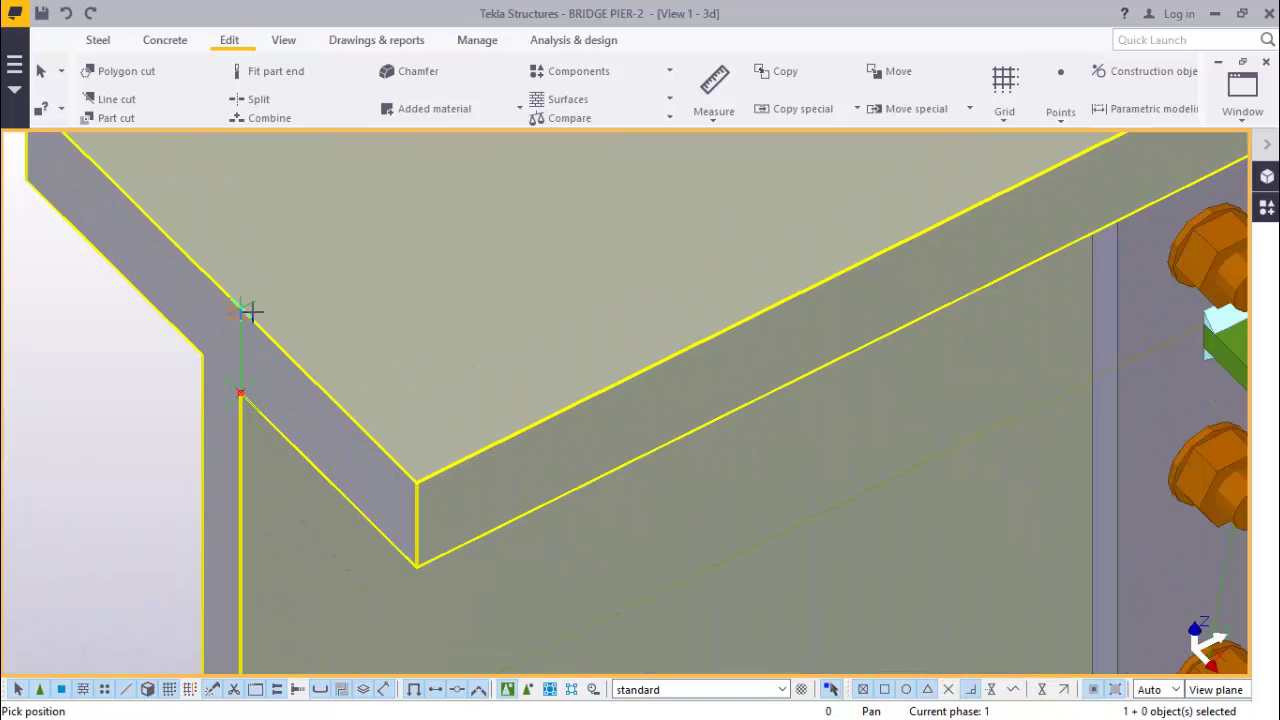
pyautogui.scroll(2, 207, 335)
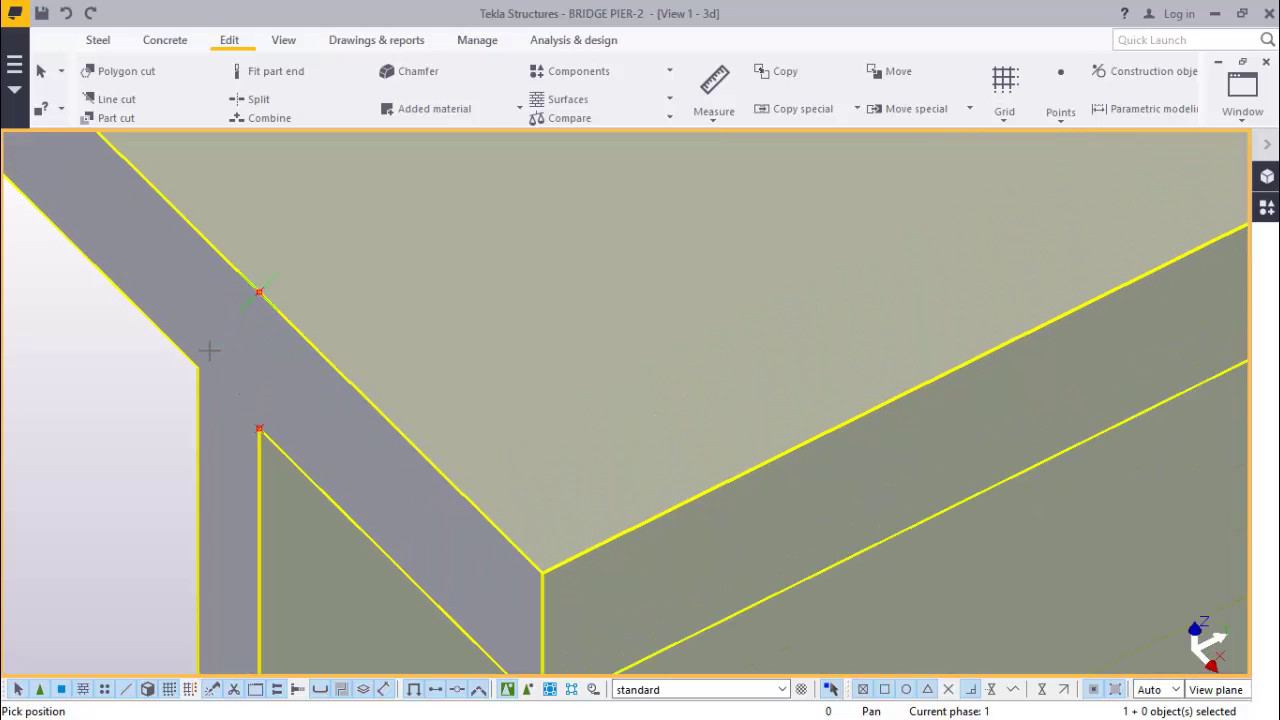
pyautogui.rightClick(296, 336)
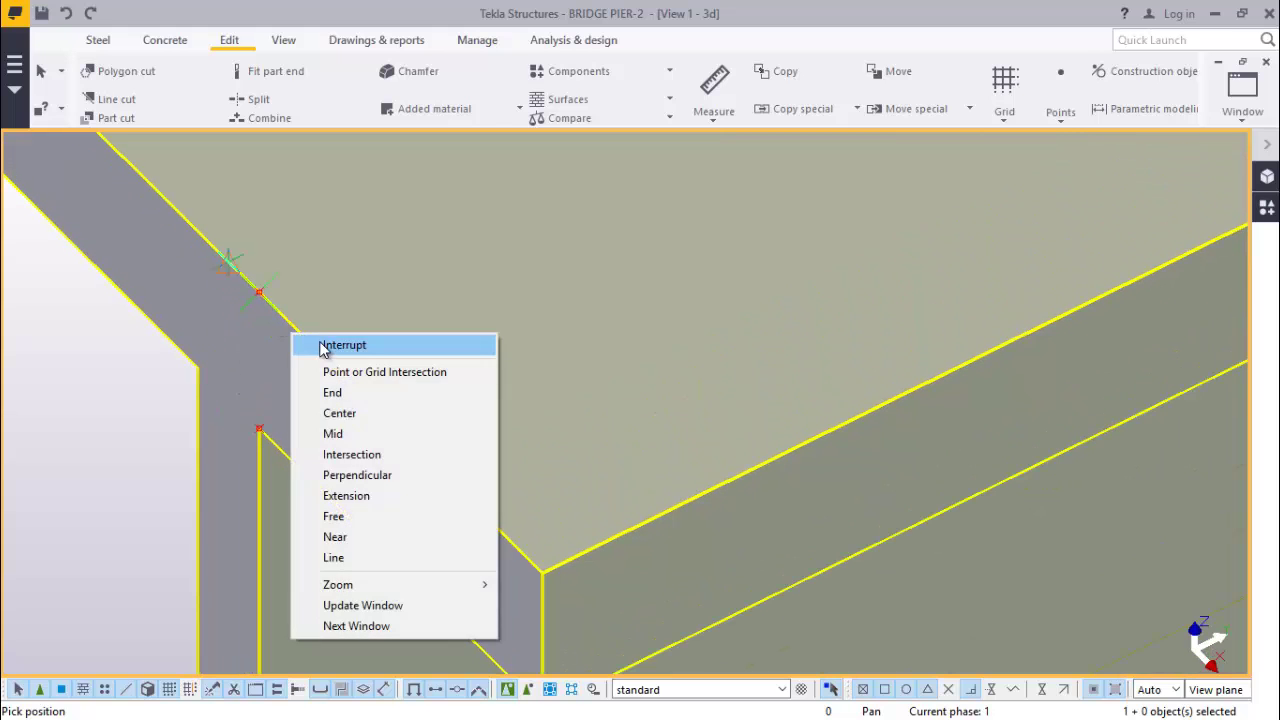
pyautogui.click(323, 347)
pyautogui.scroll(-3, 302, 309)
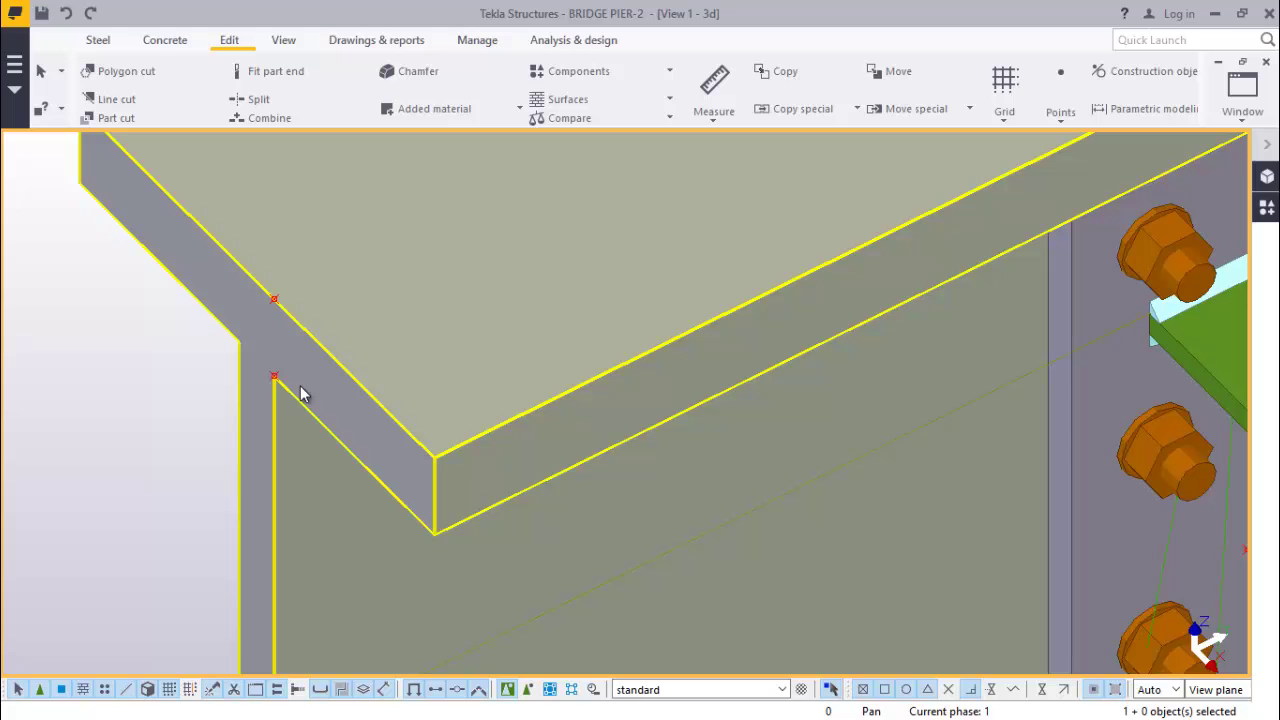
pyautogui.scroll(-5, 300, 385)
pyautogui.scroll(3, 324, 501)
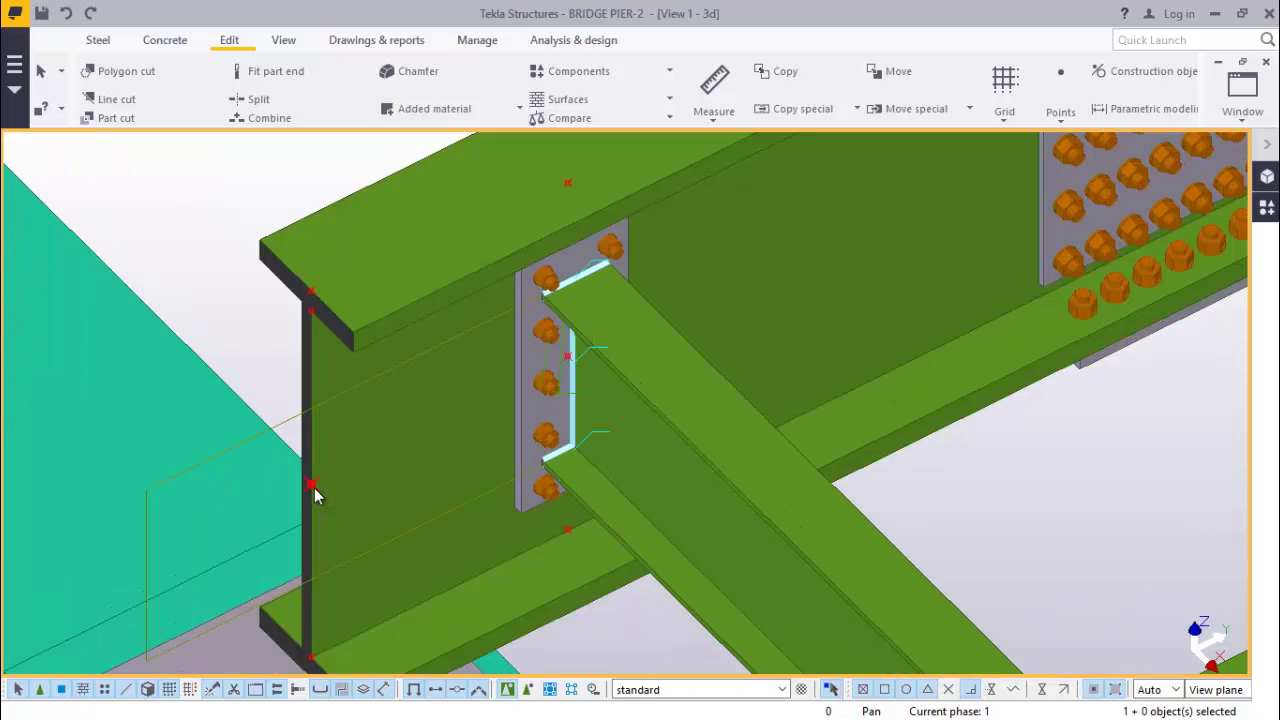
# Begin a copy with its origin at the girder corner, and choose a snapping mode for the destination.
pyautogui.rightClick(218, 304)
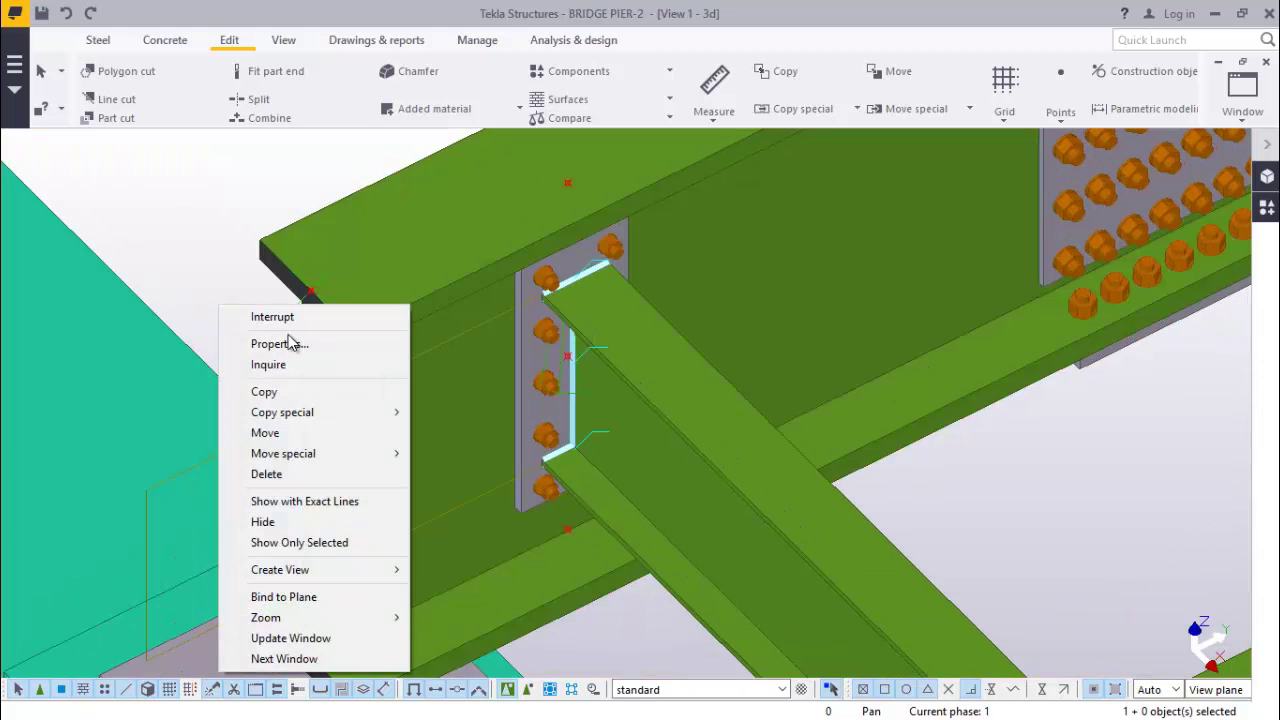
pyautogui.click(264, 392)
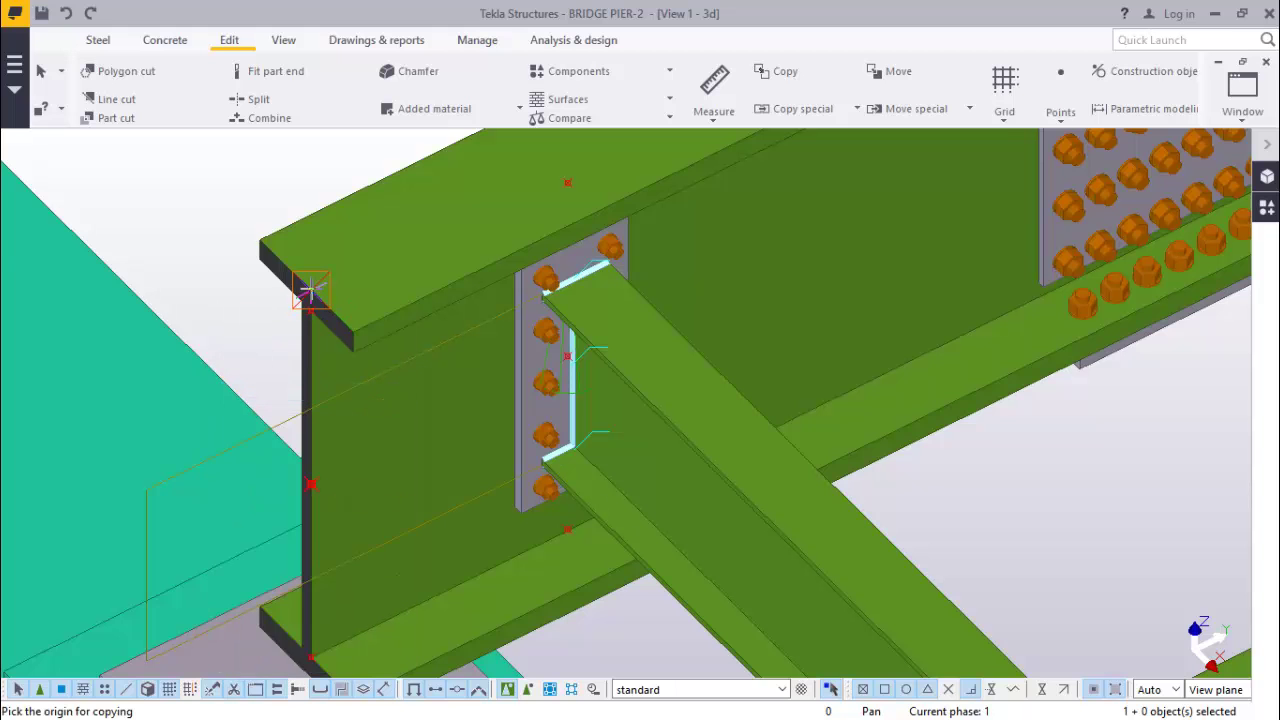
pyautogui.scroll(3, 310, 288)
pyautogui.click(310, 292)
pyautogui.scroll(-8, 394, 408)
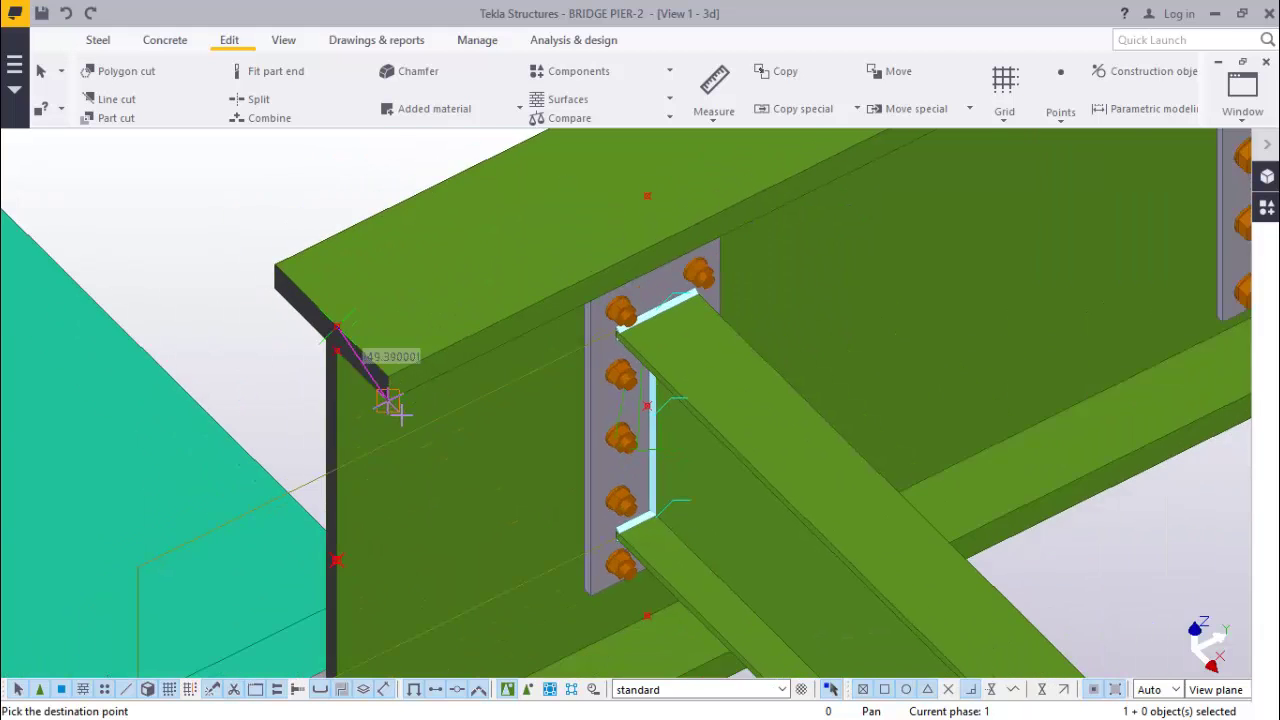
pyautogui.scroll(-2, 814, 294)
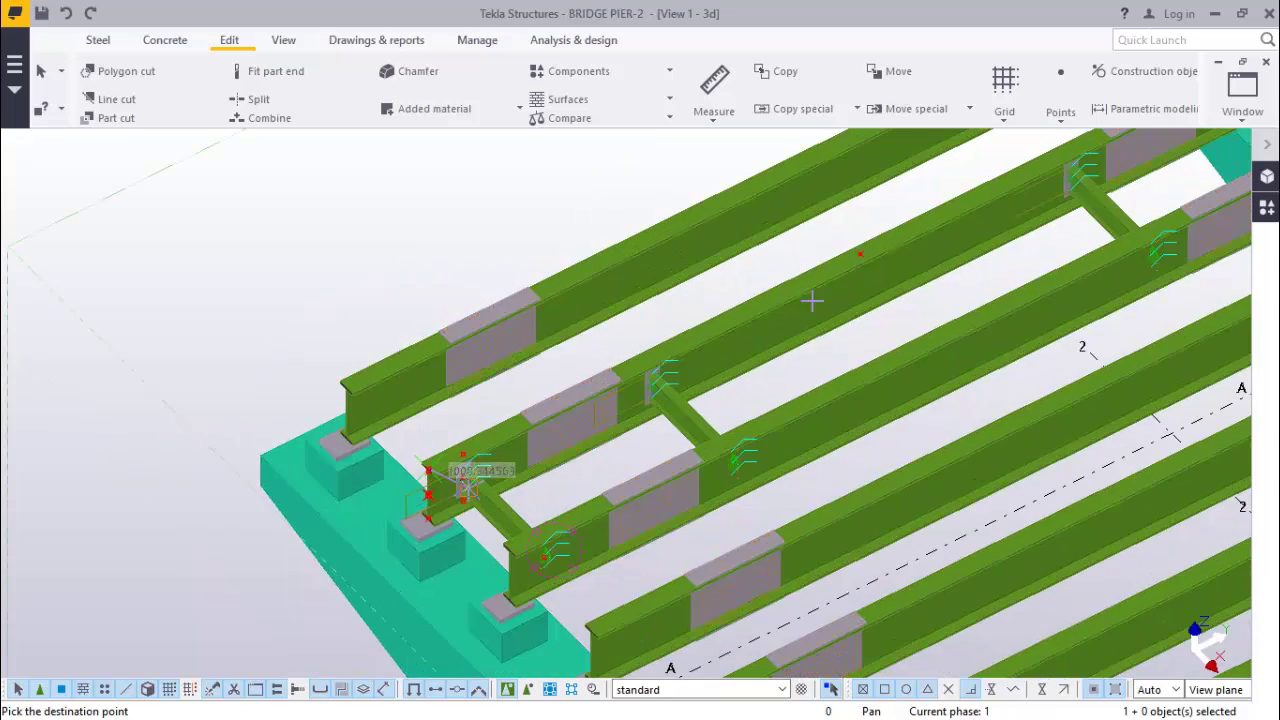
pyautogui.scroll(10, 780, 280)
pyautogui.scroll(2, 800, 285)
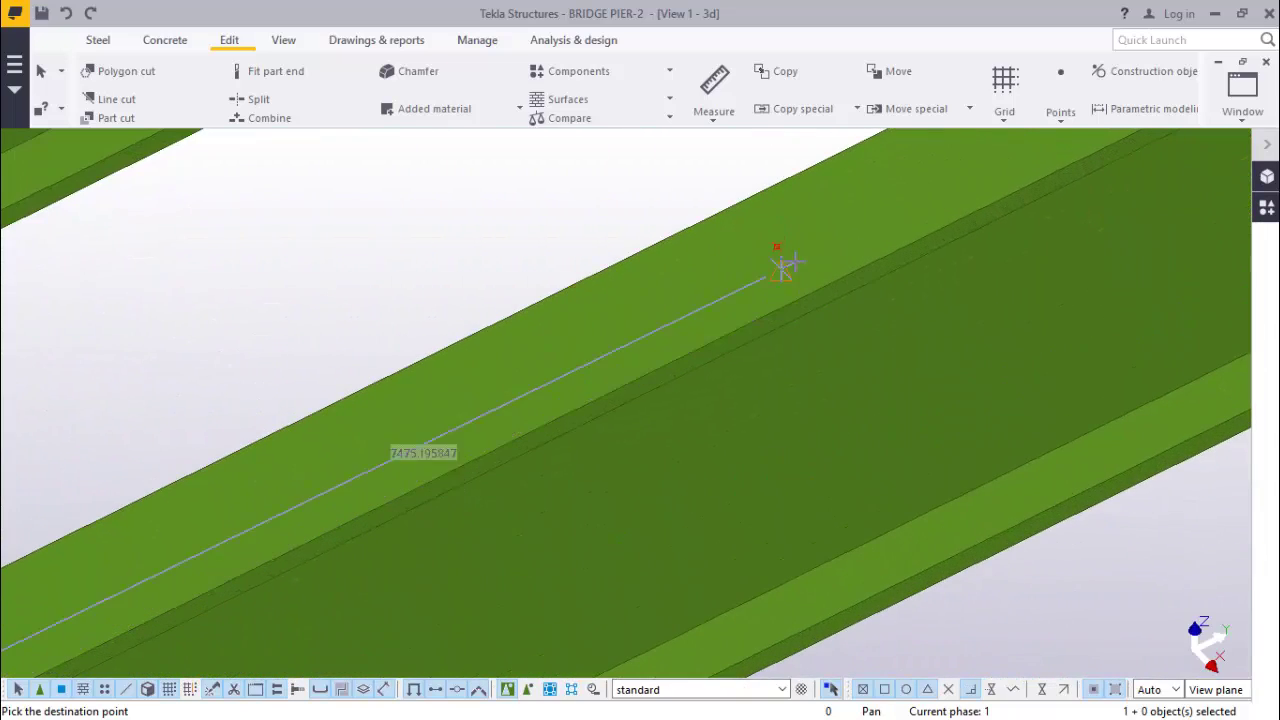
pyautogui.rightClick(880, 325)
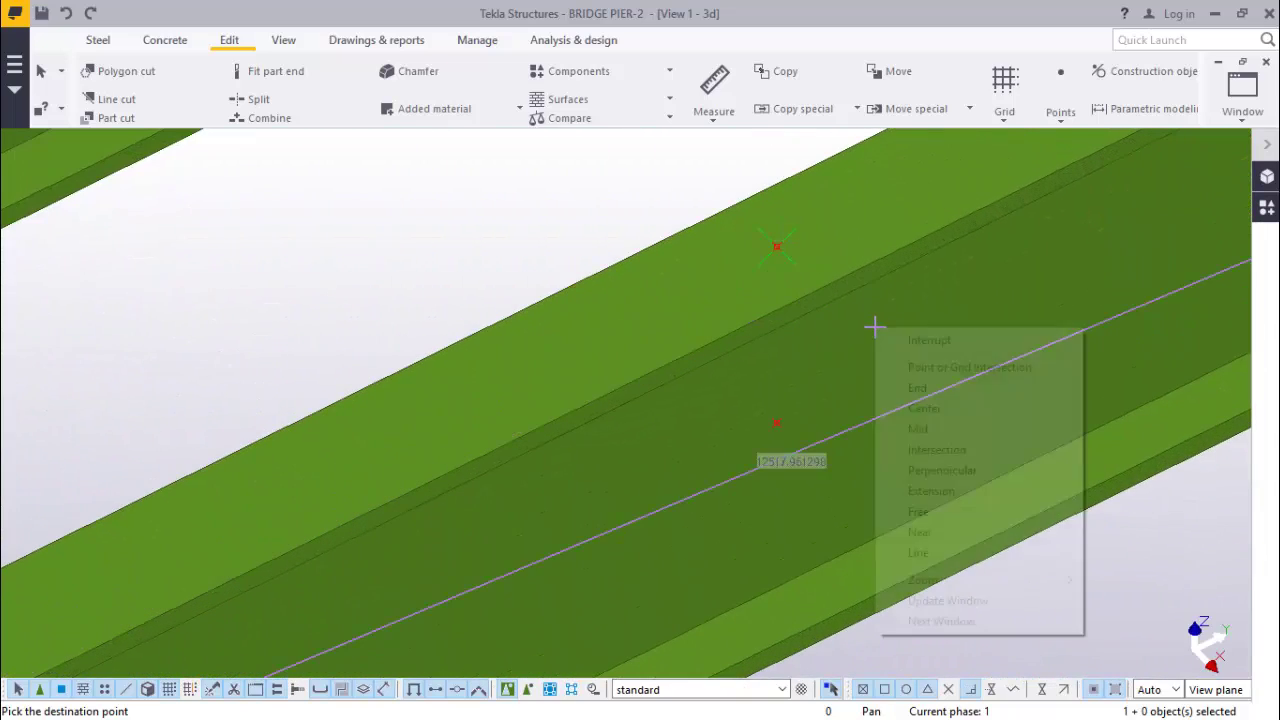
pyautogui.click(908, 340)
pyautogui.scroll(-3, 864, 328)
pyautogui.scroll(-3, 862, 321)
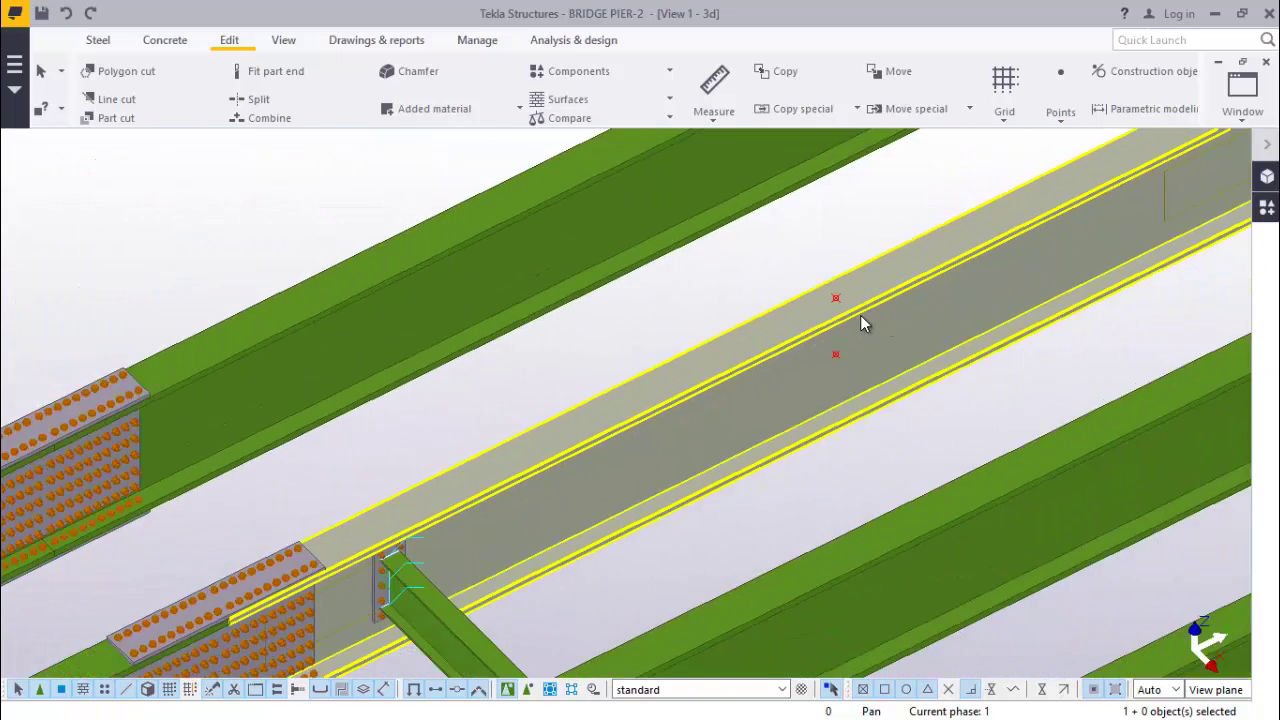
pyautogui.scroll(5, 862, 322)
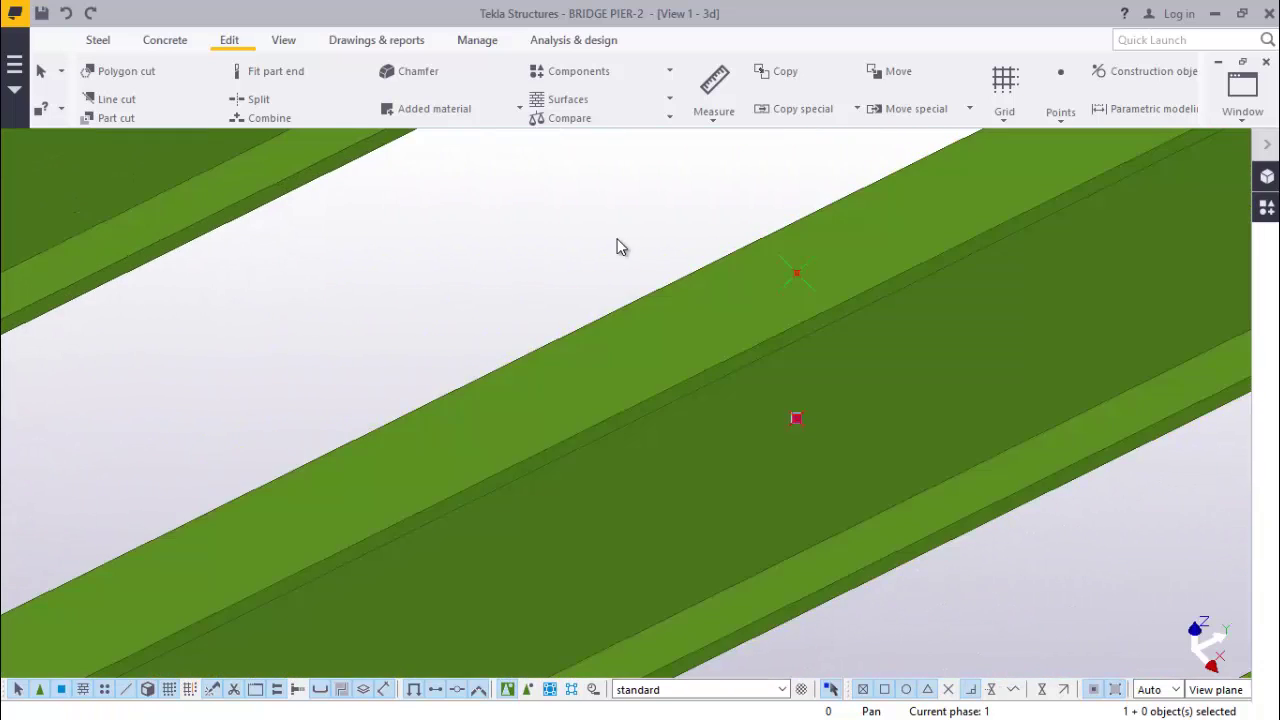
# Copy the selected reference point onto the matching spot on the neighbouring girder, then end the copy.
pyautogui.rightClick(624, 239)
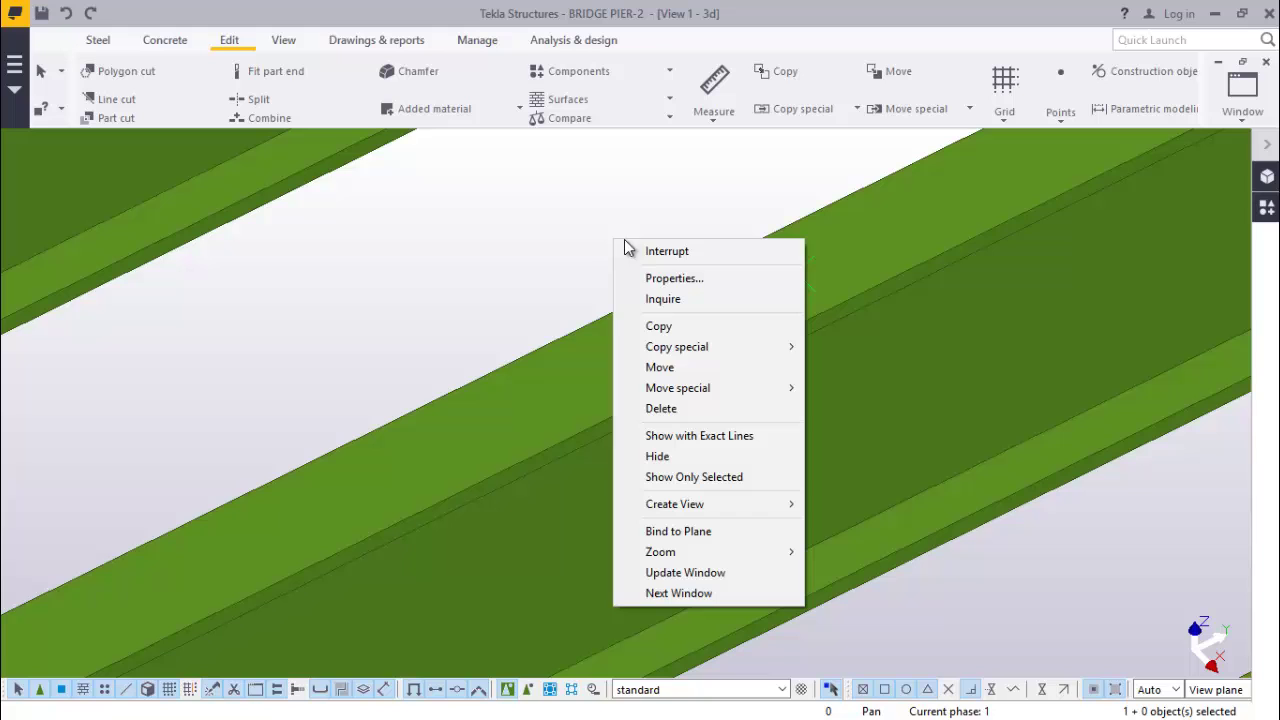
pyautogui.click(660, 326)
pyautogui.click(797, 275)
pyautogui.scroll(-5, 712, 293)
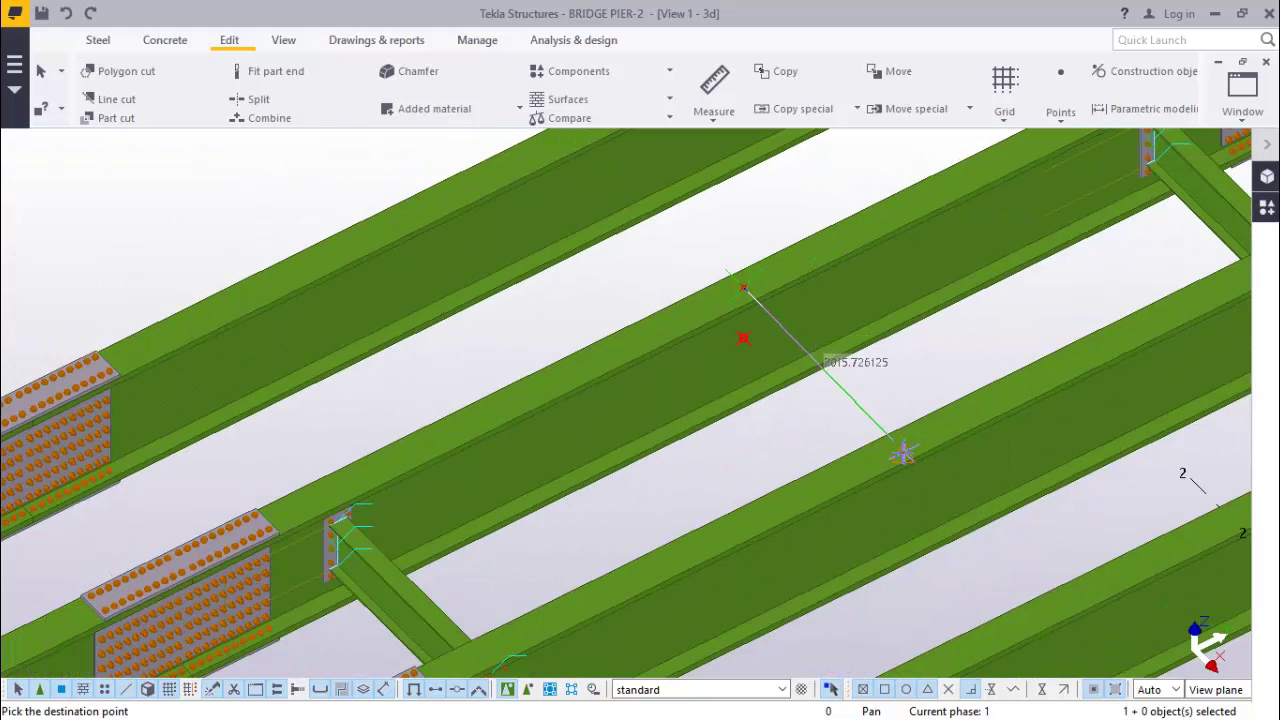
pyautogui.scroll(3, 903, 453)
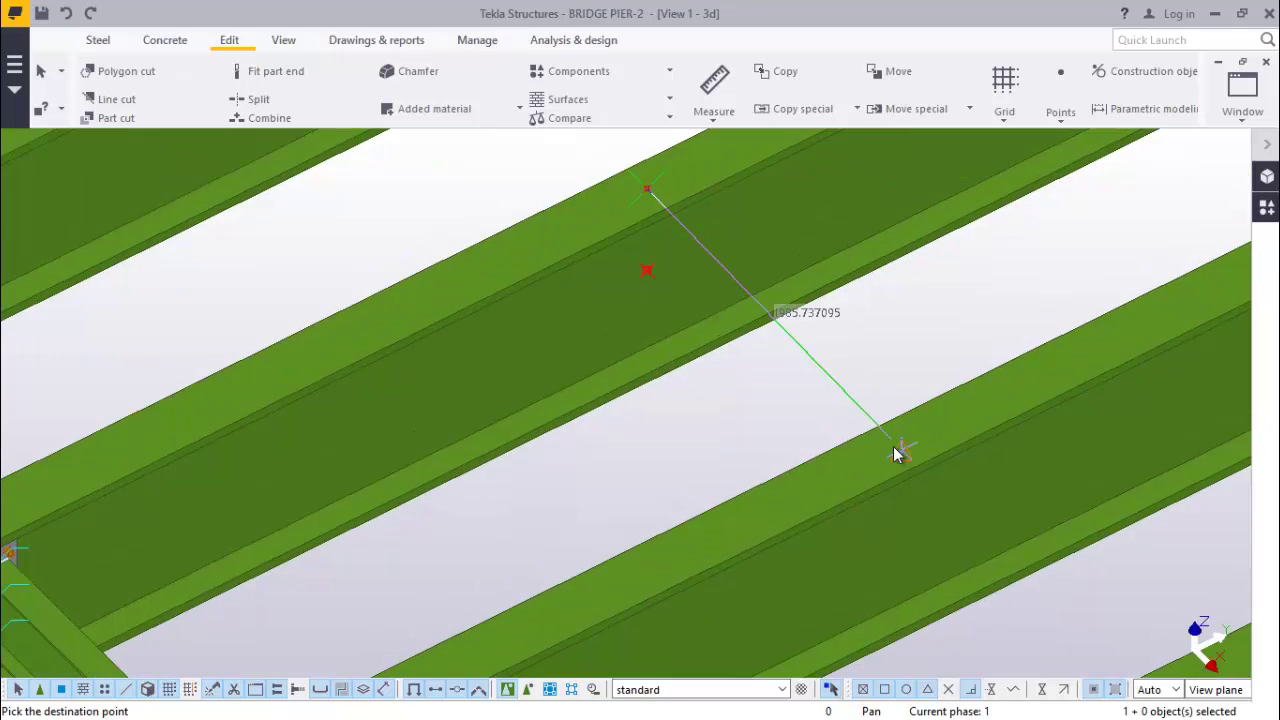
pyautogui.rightClick(903, 366)
pyautogui.click(945, 377)
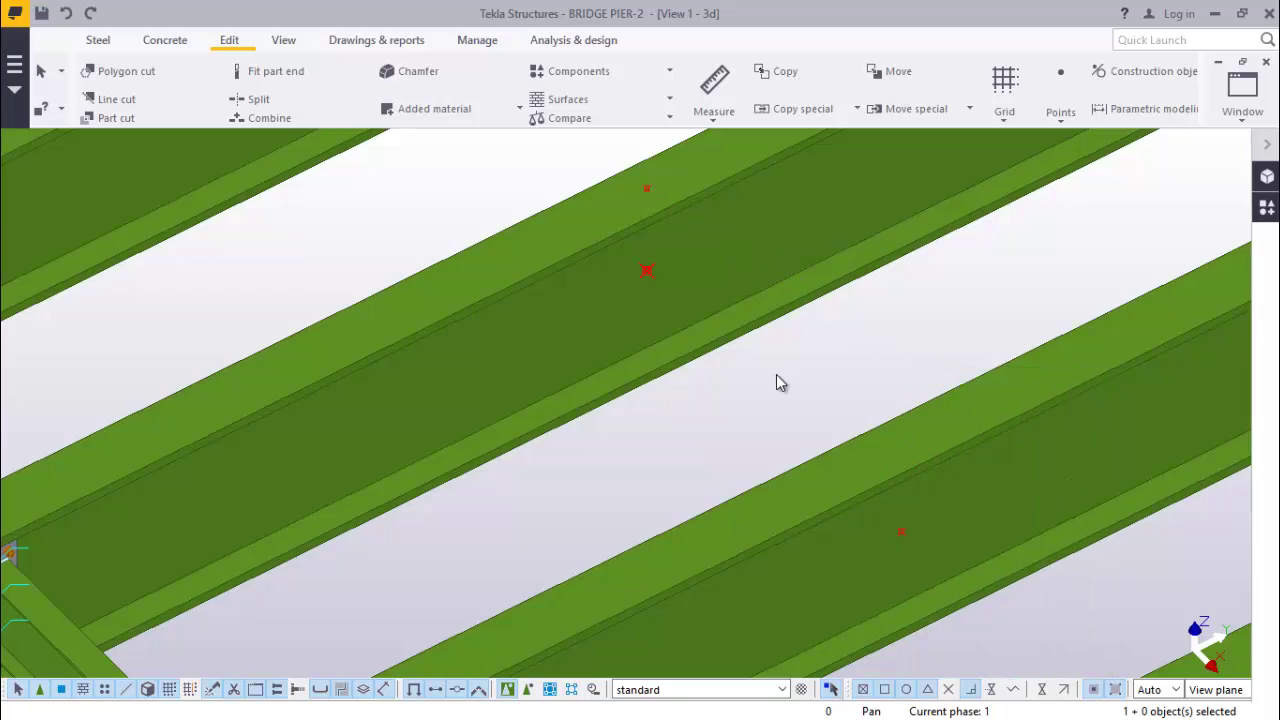
pyautogui.scroll(-3, 778, 378)
pyautogui.scroll(-5, 900, 386)
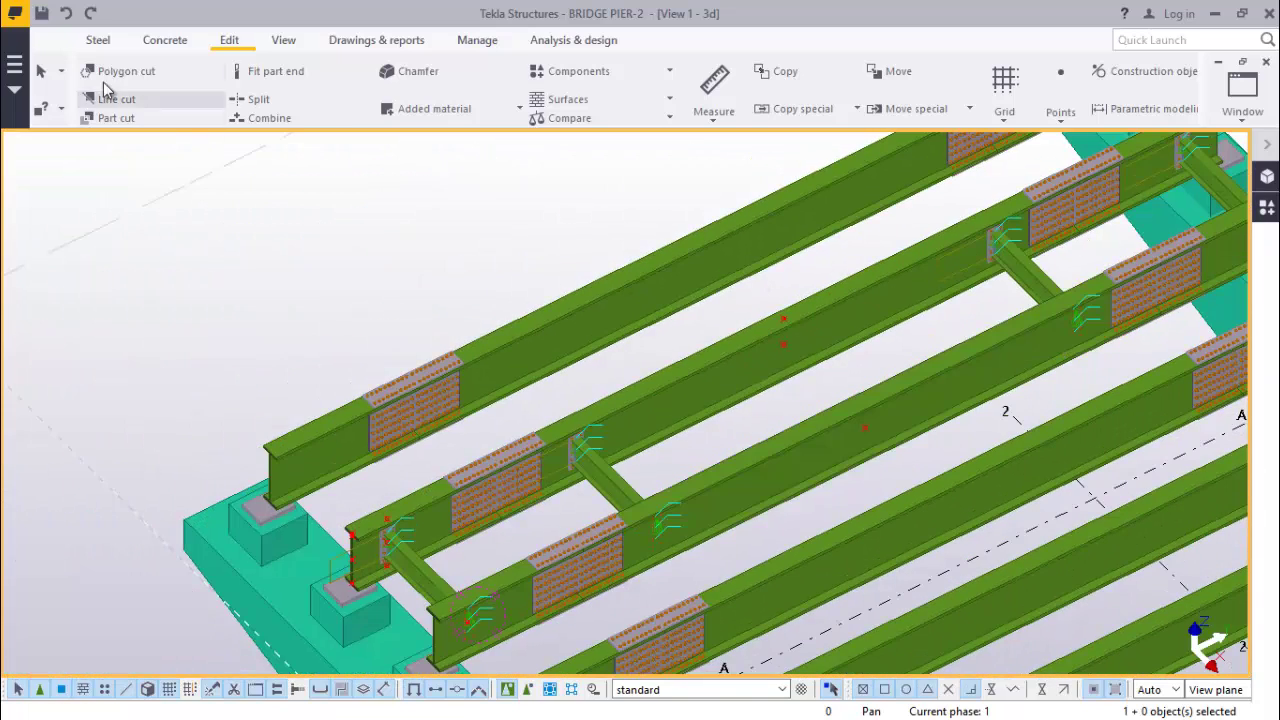
# Start a steel beam and pan the view to the gap between the girders.
pyautogui.click(97, 45)
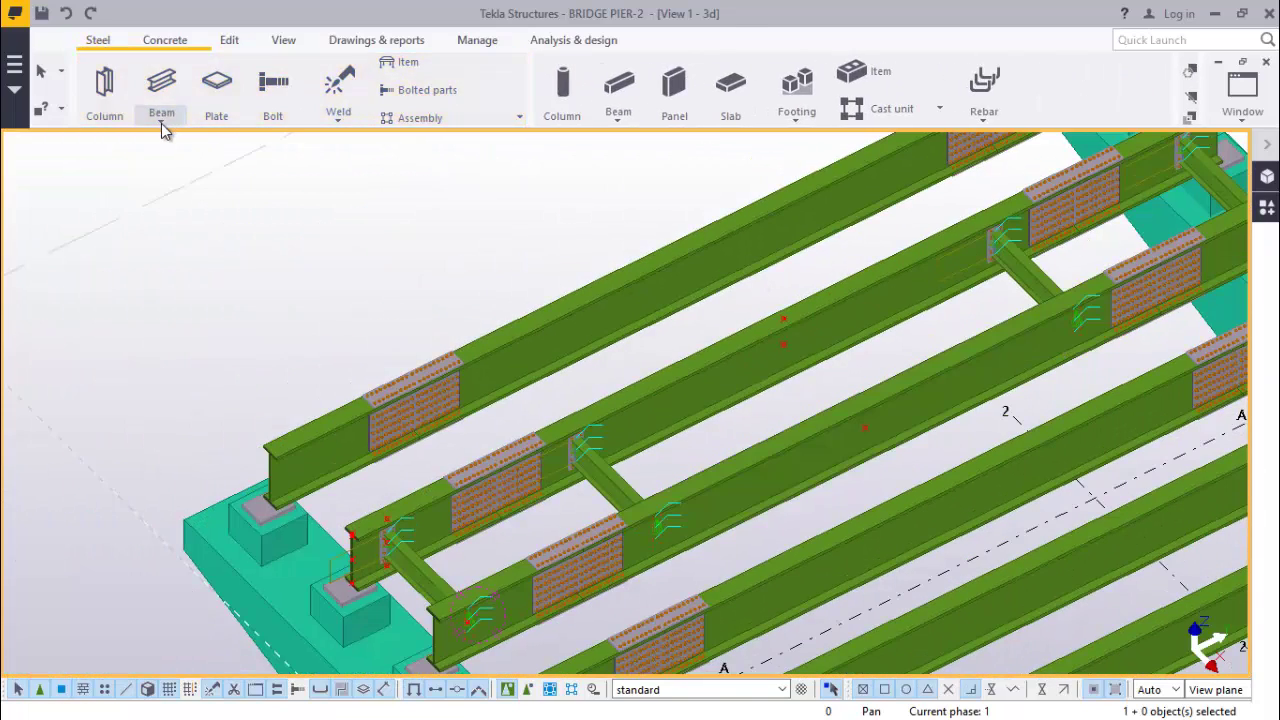
pyautogui.click(162, 116)
pyautogui.click(183, 150)
pyautogui.scroll(5, 840, 334)
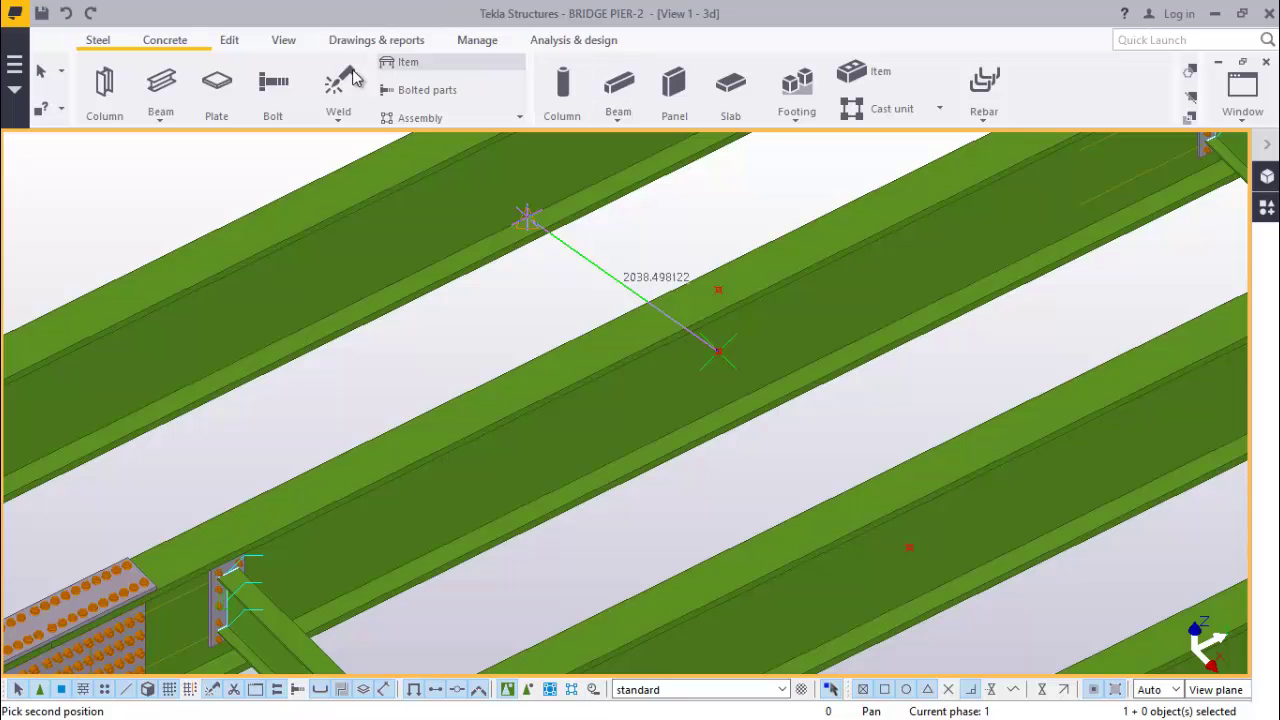
pyautogui.click(284, 42)
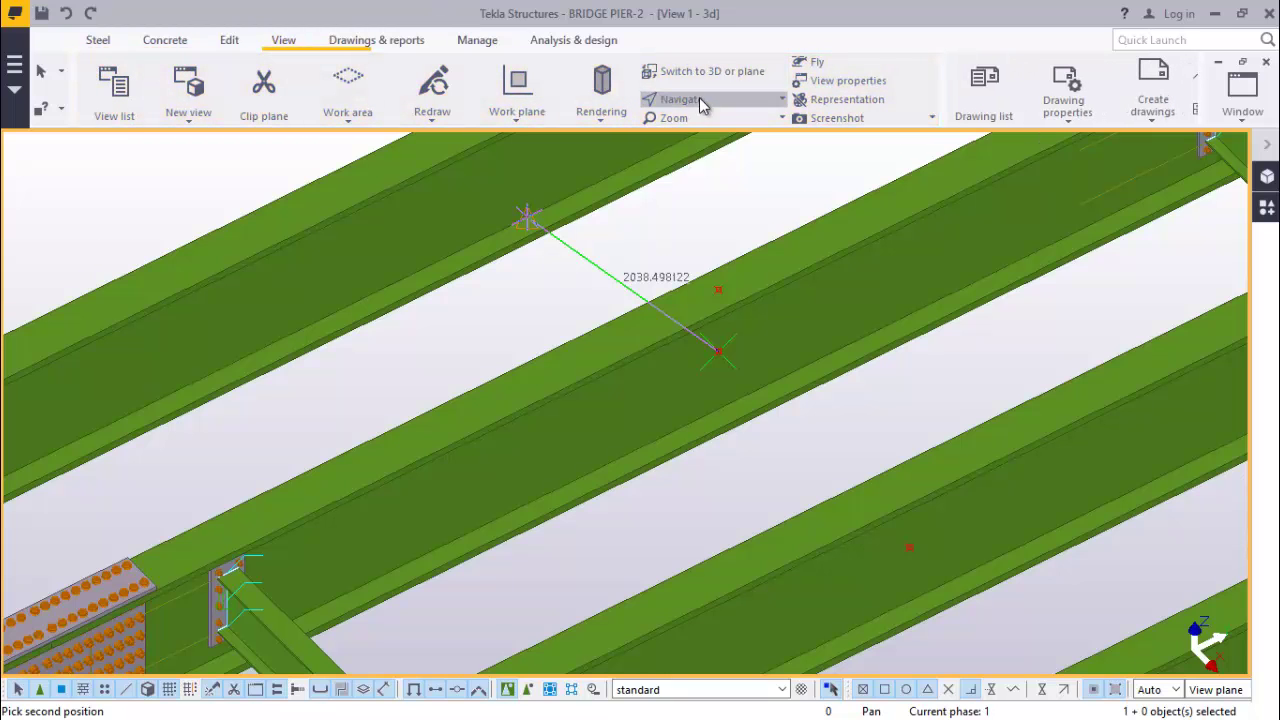
pyautogui.click(700, 99)
pyautogui.click(712, 128)
pyautogui.moveTo(879, 499); pyautogui.dragTo(644, 478)
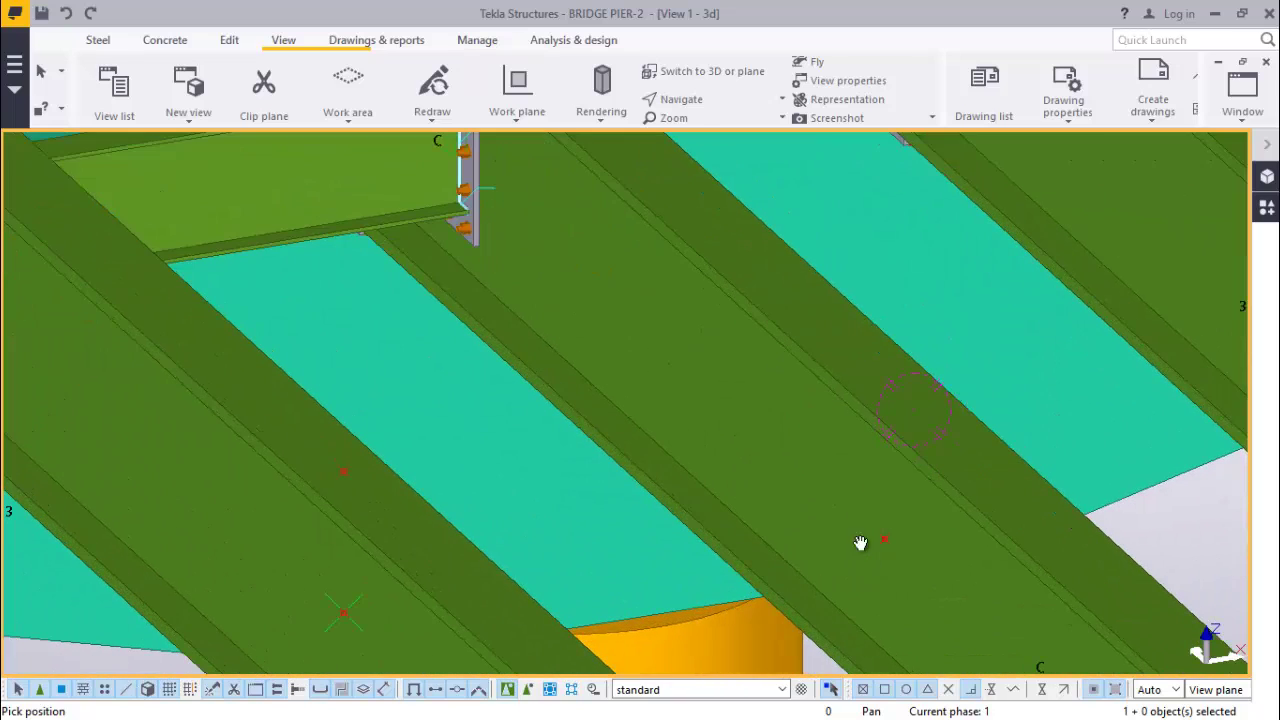
# Place the cross beam's end at the marked point on the neighbouring girder and finish beam placement.
pyautogui.rightClick(820, 493)
pyautogui.click(837, 199)
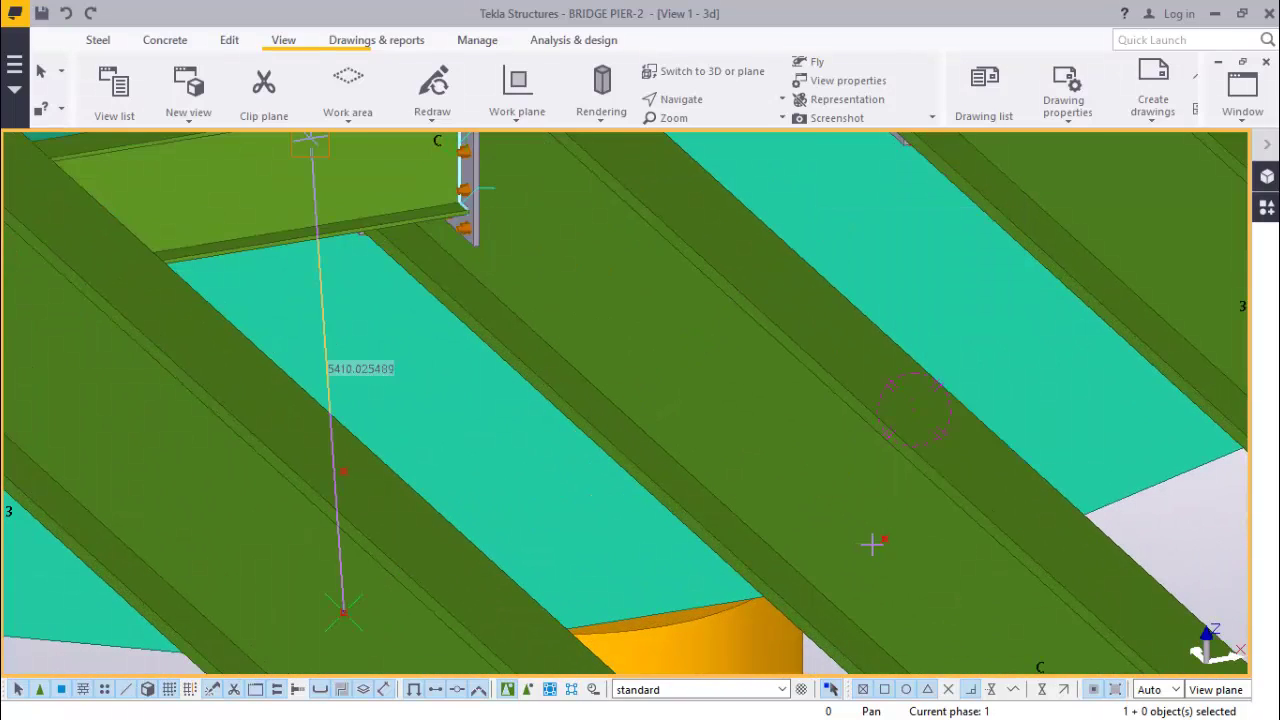
pyautogui.click(883, 540)
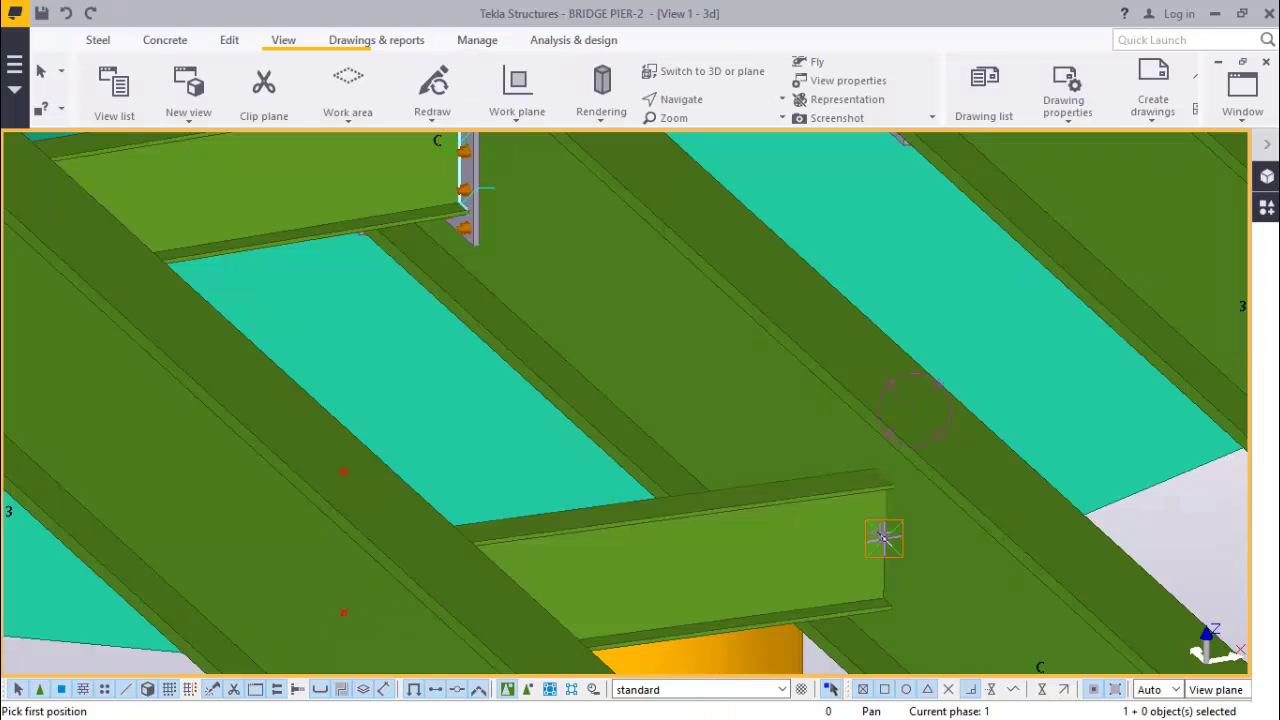
pyautogui.scroll(-1, 877, 472)
pyautogui.rightClick(770, 132)
pyautogui.click(782, 138)
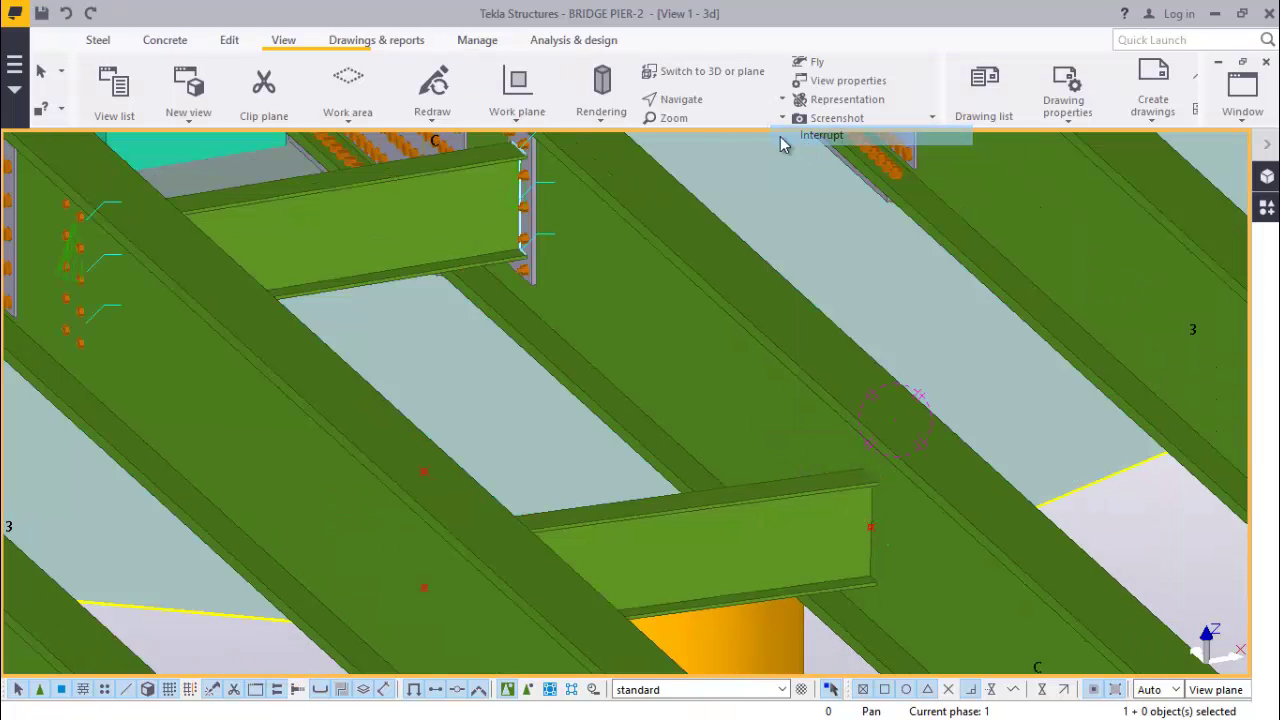
# Orbit the model around the new beam end to inspect the cross beam.
pyautogui.click(700, 108)
pyautogui.click(680, 127)
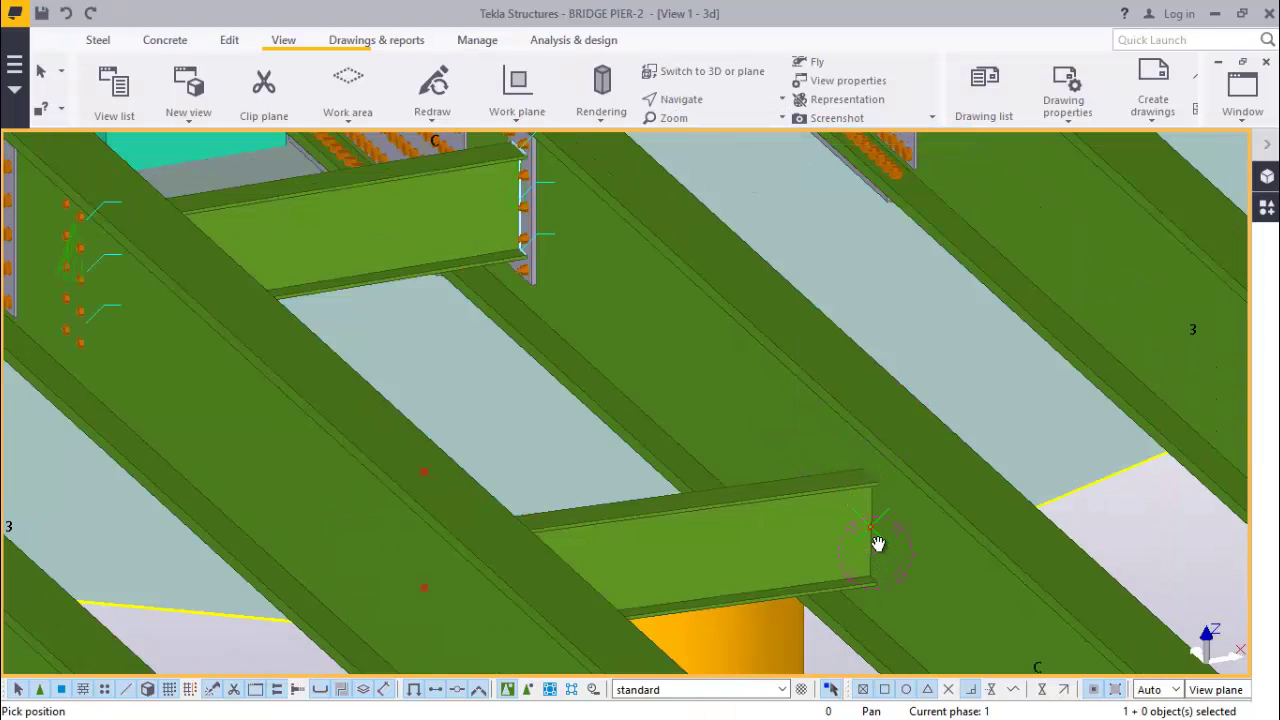
pyautogui.keyDown('ctrl'); pyautogui.moveTo(878, 544); pyautogui.dragTo(676, 542, button='middle'); pyautogui.keyUp('ctrl')
pyautogui.keyDown('ctrl'); pyautogui.moveTo(573, 408); pyautogui.dragTo(780, 403, button='middle'); pyautogui.keyUp('ctrl')
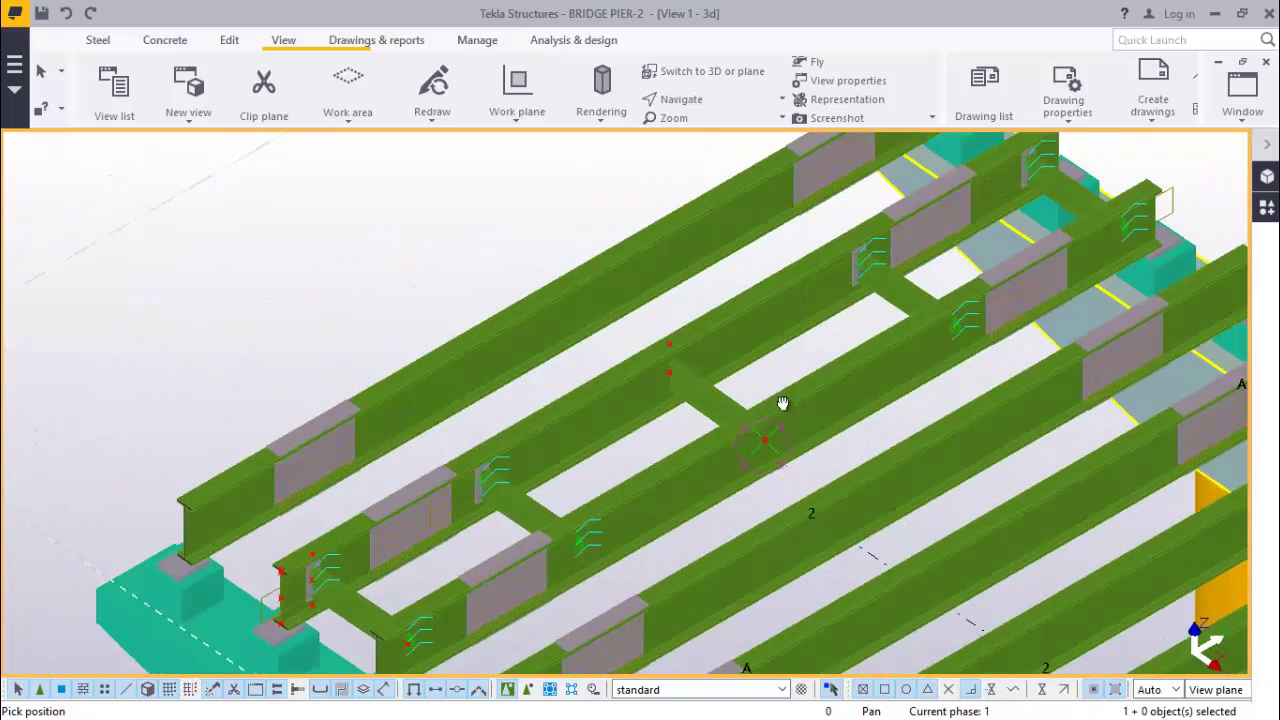
pyautogui.scroll(2, 665, 400)
pyautogui.keyDown('ctrl'); pyautogui.moveTo(665, 400); pyautogui.dragTo(694, 357, button='middle'); pyautogui.keyUp('ctrl')
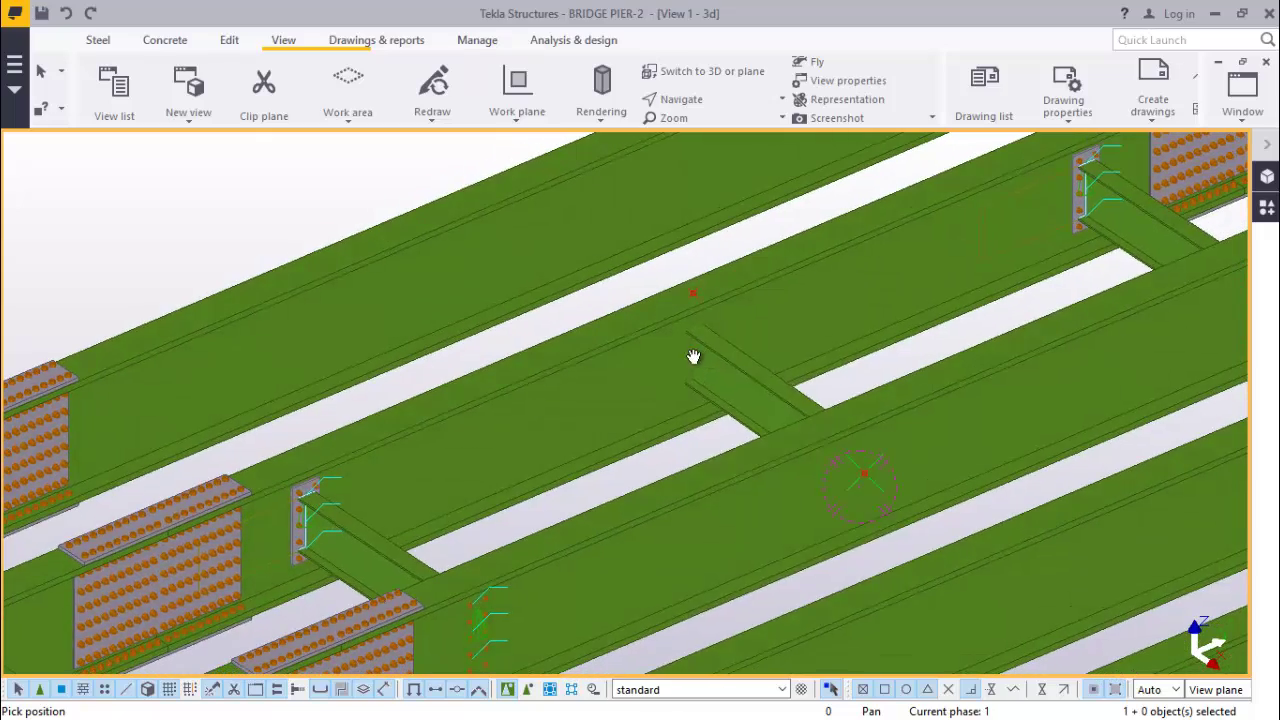
# Choose the End plate (101) connection from the components catalogue and bring the short beam into view.
pyautogui.rightClick(694, 357)
pyautogui.click(722, 366)
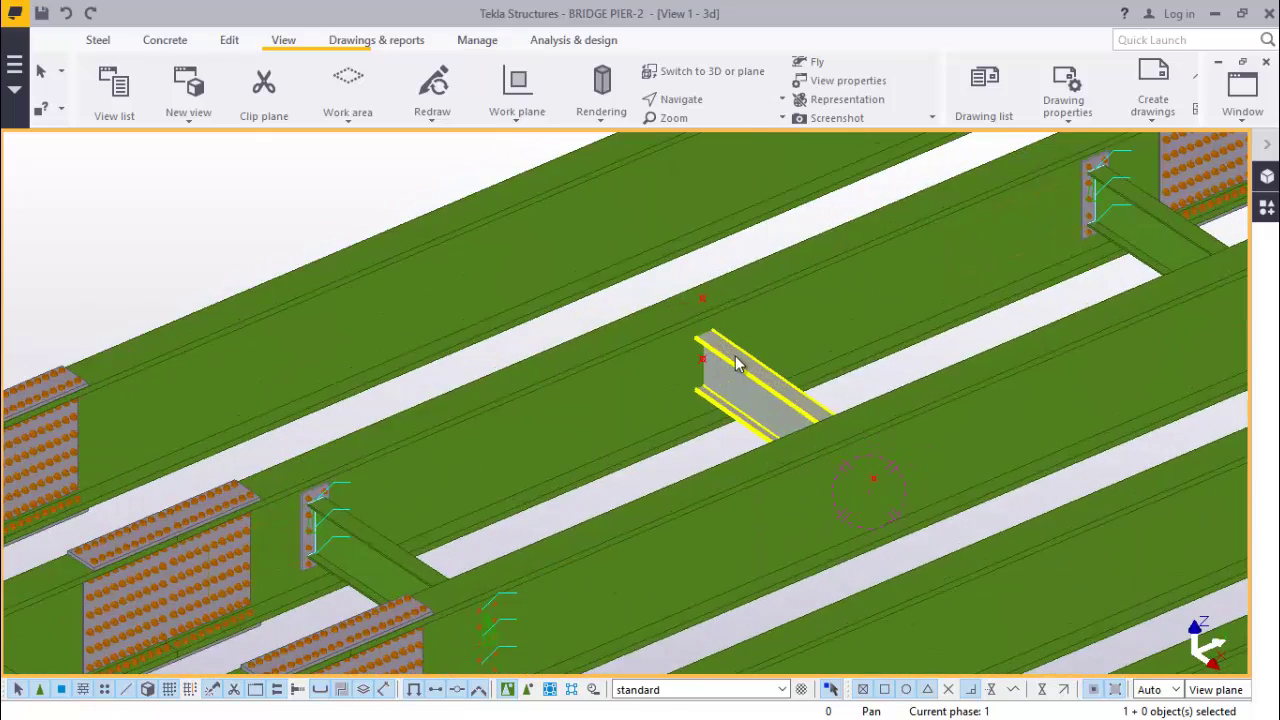
pyautogui.click(1267, 208)
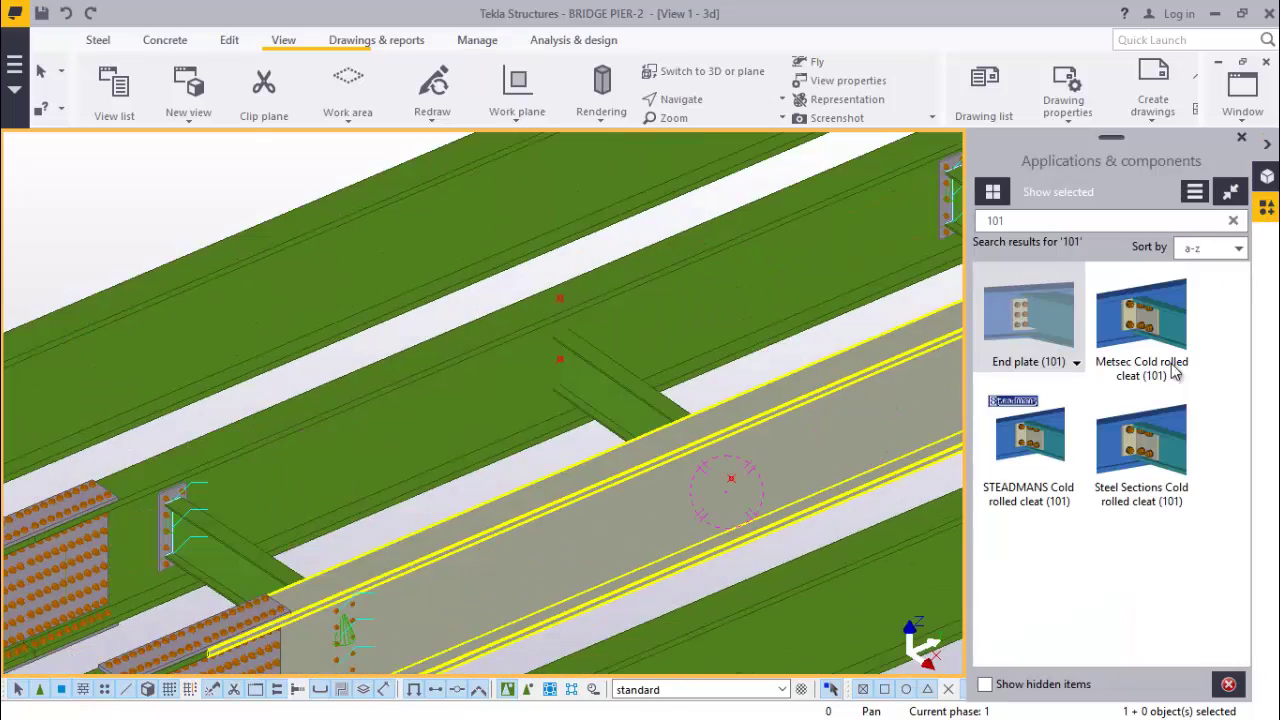
pyautogui.click(1024, 333)
pyautogui.moveTo(357, 509); pyautogui.dragTo(300, 560, button='middle')
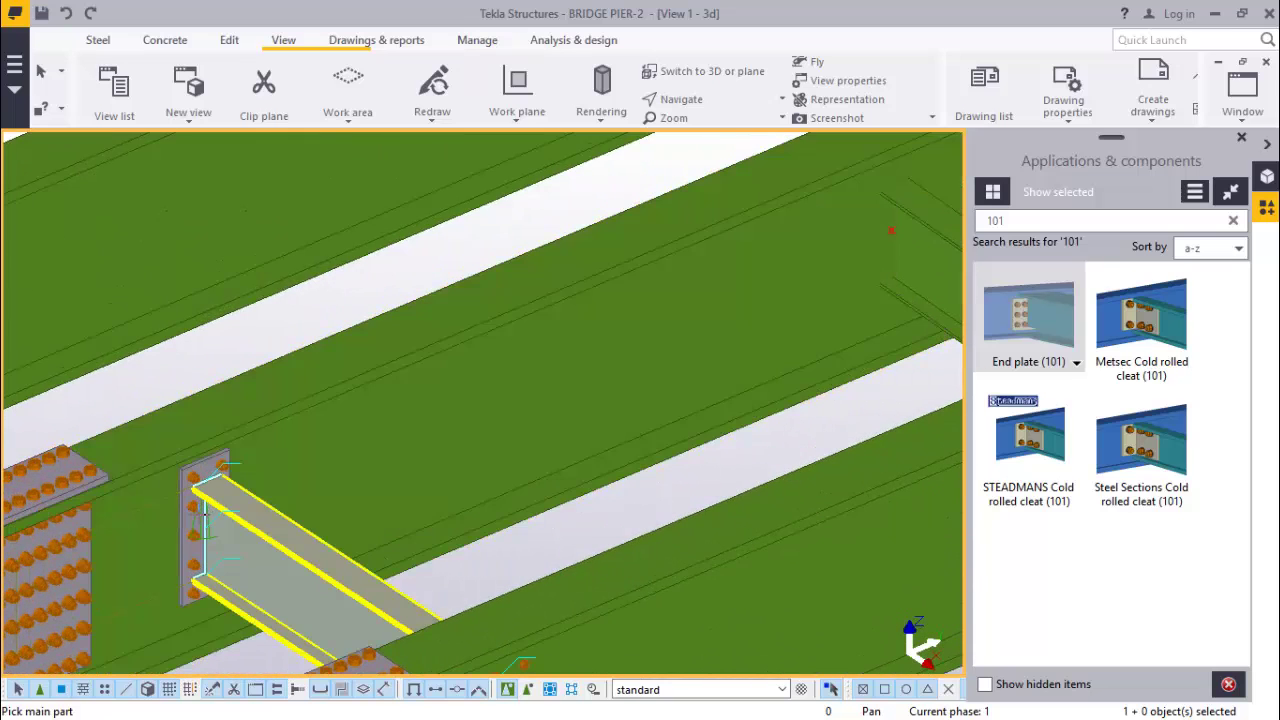
pyautogui.scroll(-2, 205, 510)
pyautogui.moveTo(344, 470); pyautogui.dragTo(408, 470, button='middle')
# Connect the girder as main part and the short cross beam as secondary part, then stop.
pyautogui.click(690, 366)
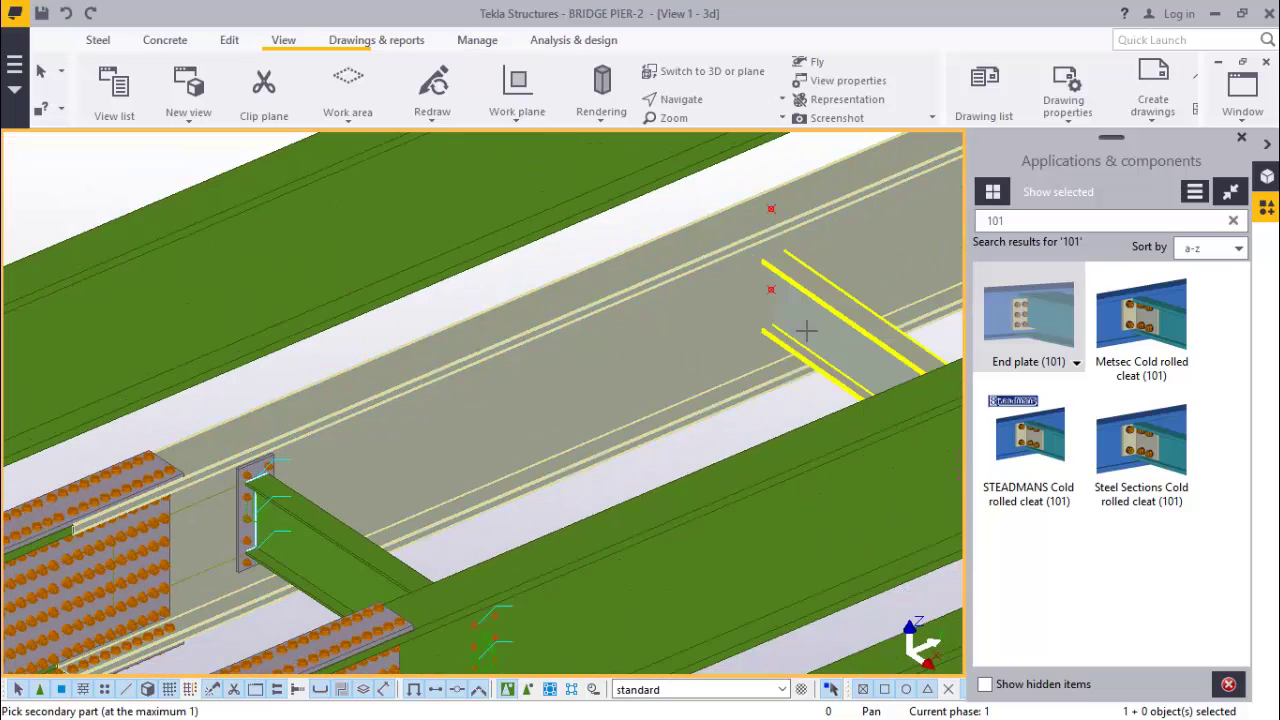
pyautogui.scroll(-3, 808, 330)
pyautogui.moveTo(529, 343); pyautogui.dragTo(691, 354, button='middle')
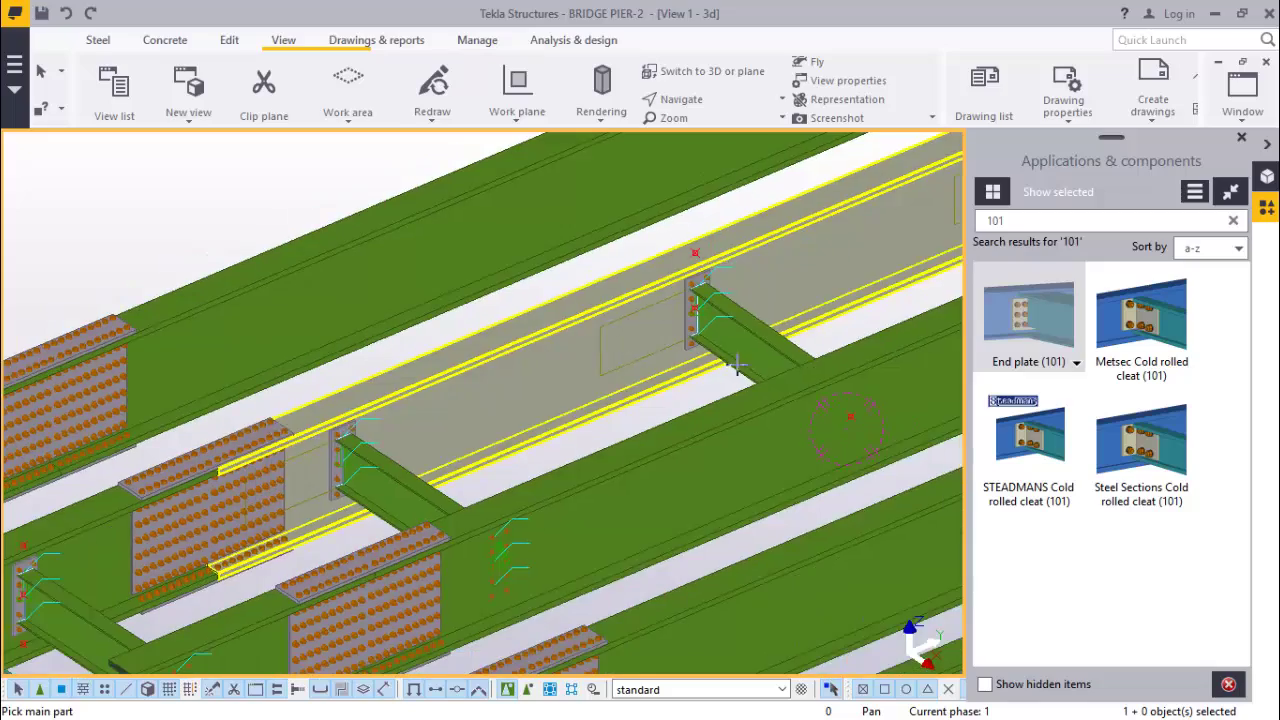
pyautogui.scroll(3, 745, 455)
pyautogui.click(749, 323)
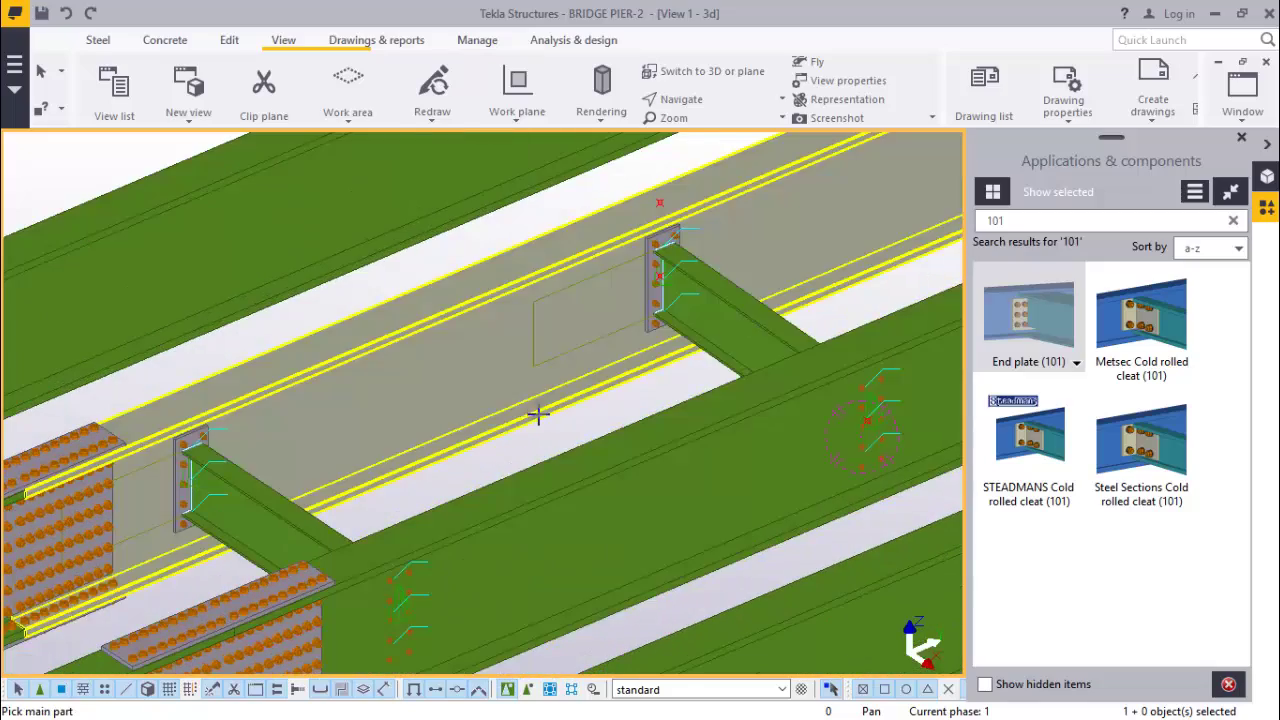
pyautogui.scroll(-2, 537, 412)
pyautogui.scroll(3, 531, 446)
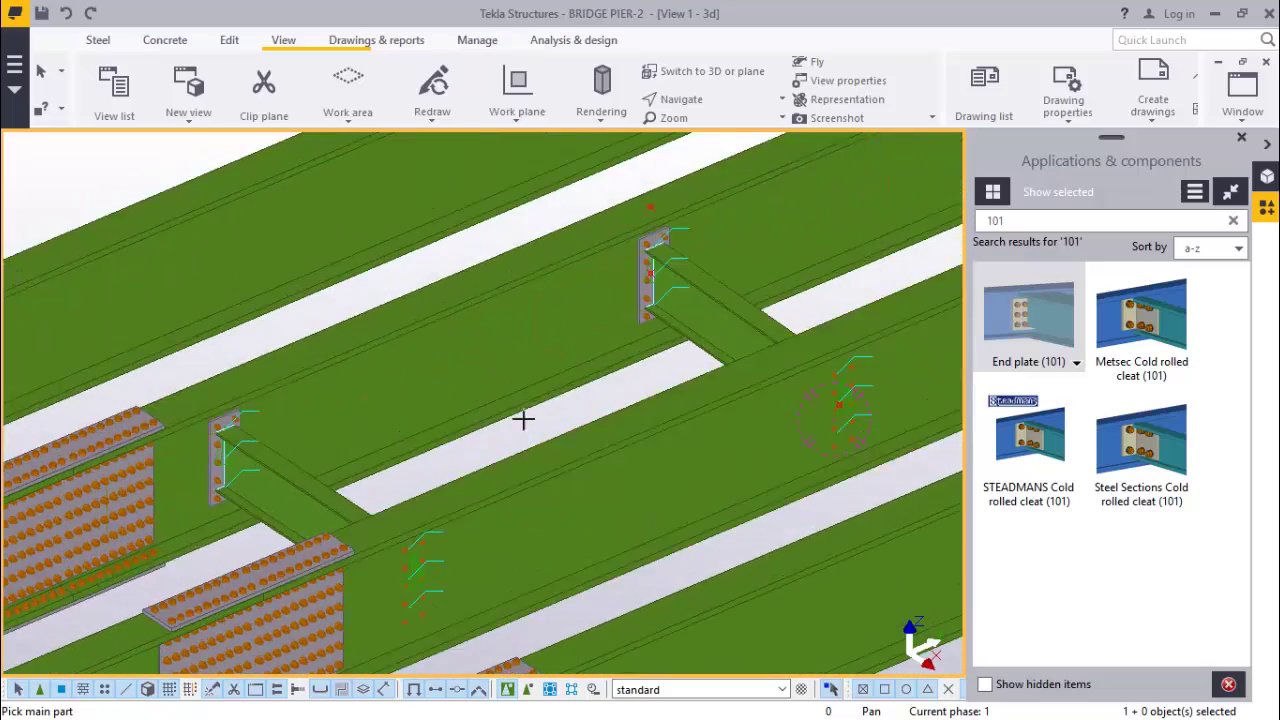
pyautogui.rightClick(524, 411)
pyautogui.click(571, 120)
pyautogui.scroll(-5, 610, 542)
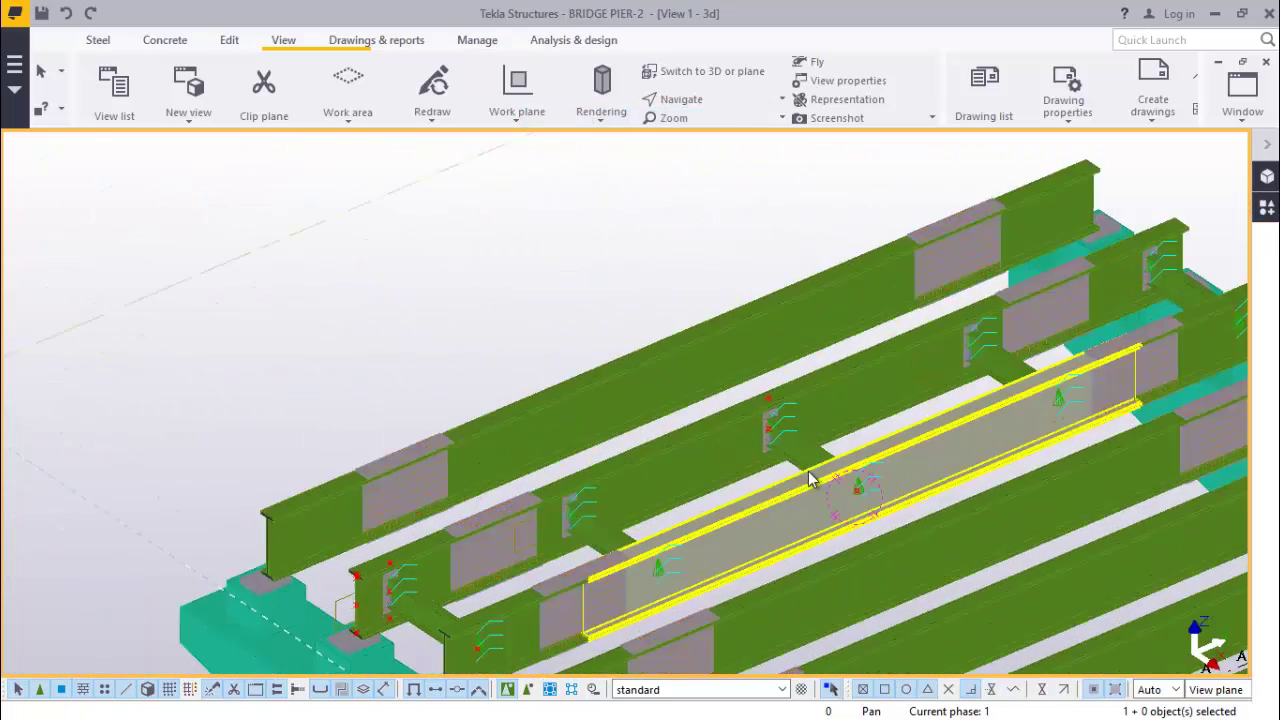
pyautogui.scroll(3, 917, 194)
# Orbit the model around a chosen centre point near the new cross beam.
pyautogui.click(700, 100)
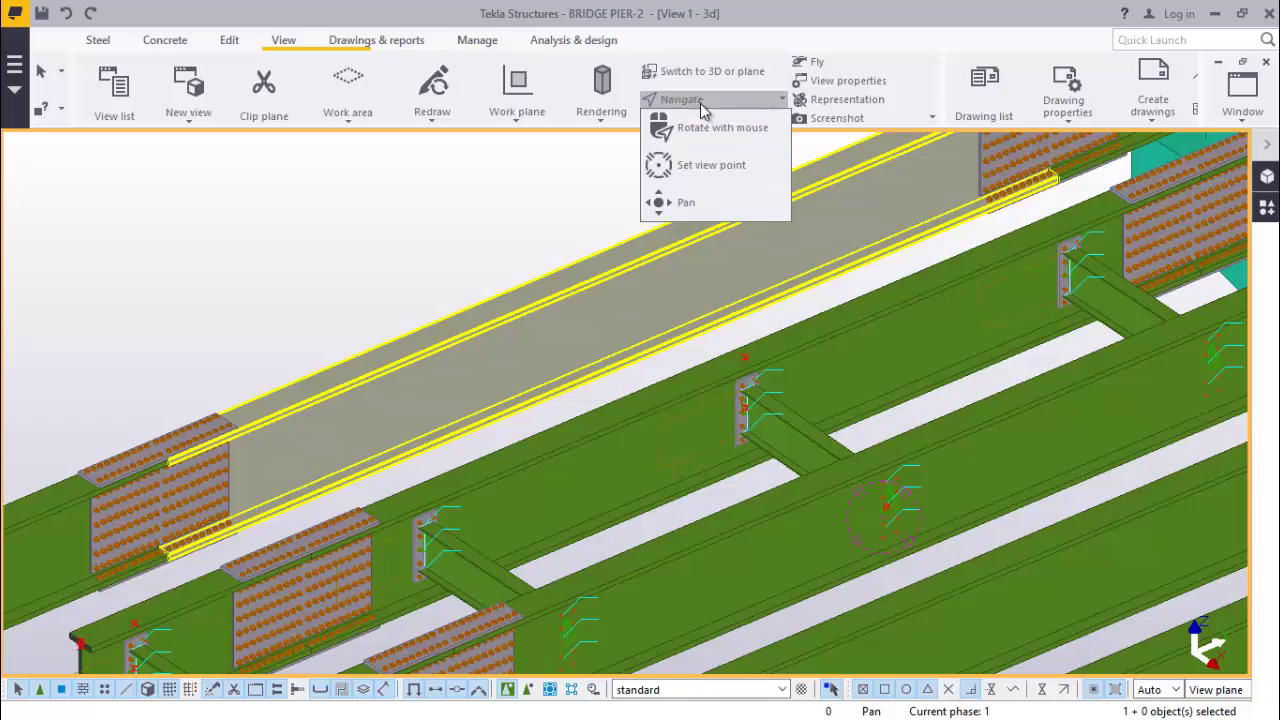
pyautogui.click(711, 165)
pyautogui.click(783, 416)
pyautogui.moveTo(783, 416)
pyautogui.keyDown('ctrl'); pyautogui.mouseDown(button='middle')
pyautogui.moveTo(646, 480)
pyautogui.moveTo(783, 451)
pyautogui.moveTo(766, 474)
pyautogui.moveTo(774, 404)
pyautogui.mouseUp(button='middle'); pyautogui.keyUp('ctrl')
pyautogui.scroll(5, 772, 405)
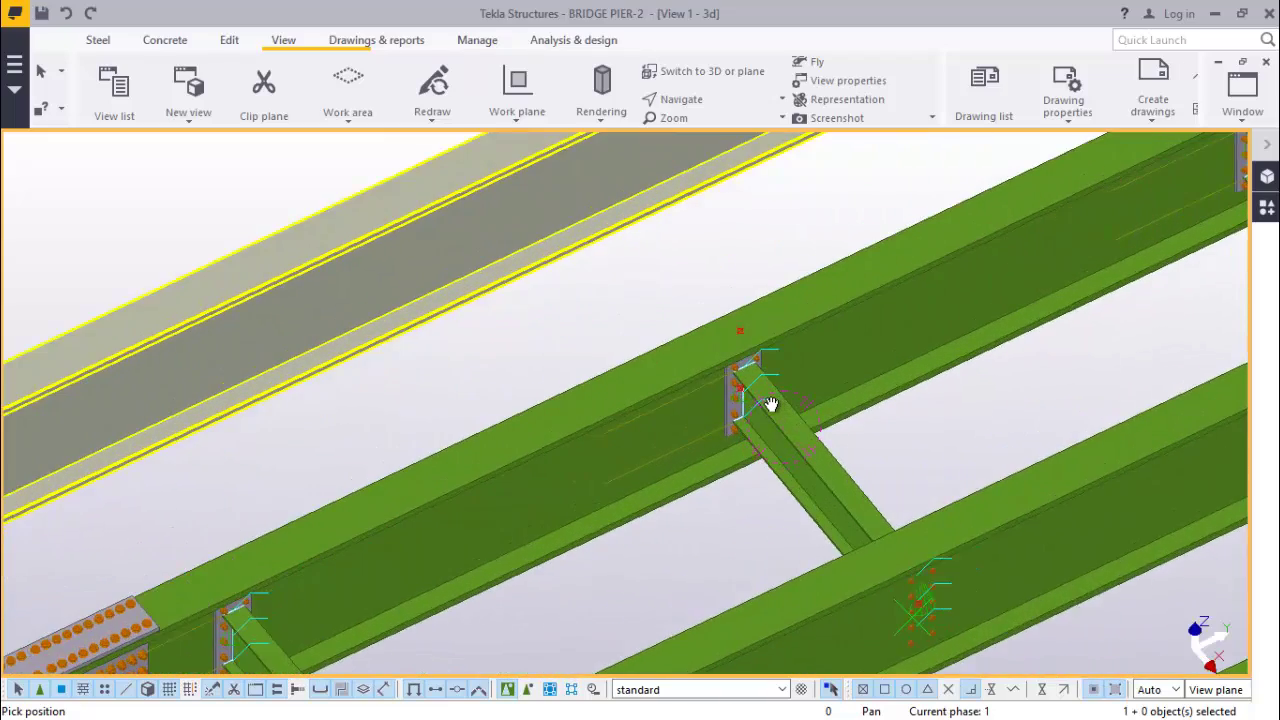
pyautogui.scroll(-4, 767, 402)
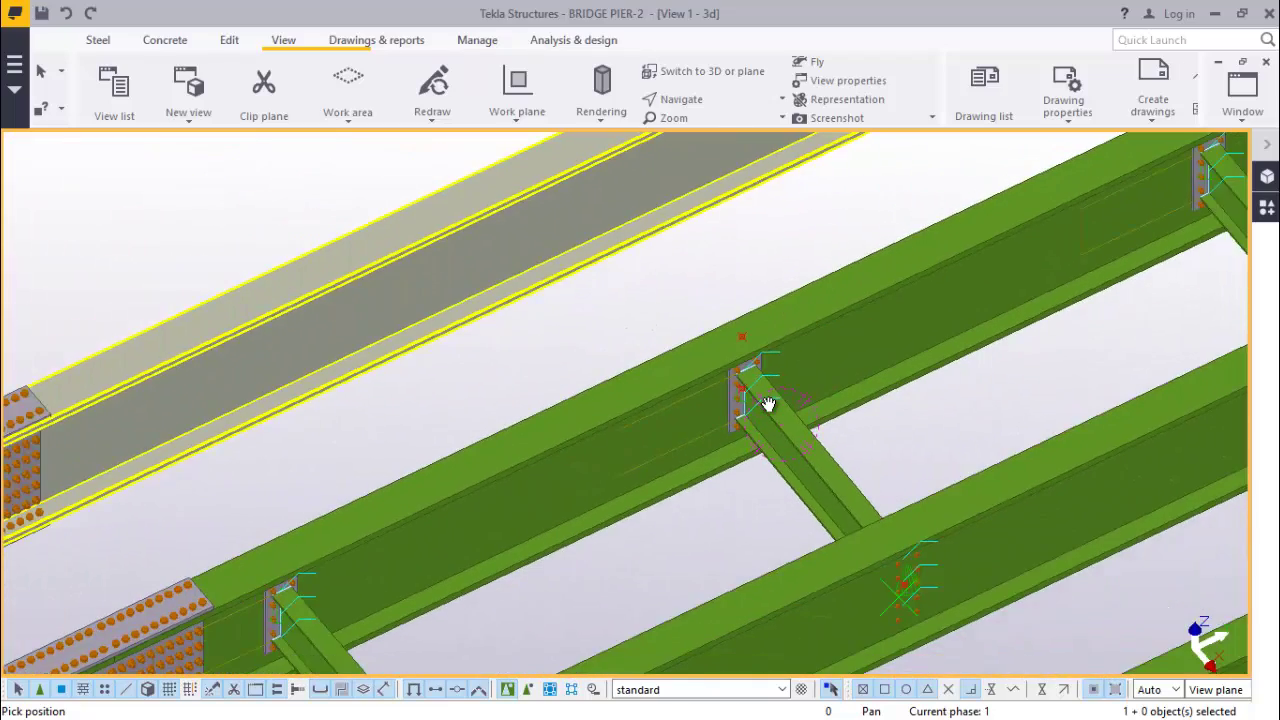
pyautogui.scroll(2, 750, 382)
pyautogui.rightClick(745, 388)
pyautogui.click(765, 395)
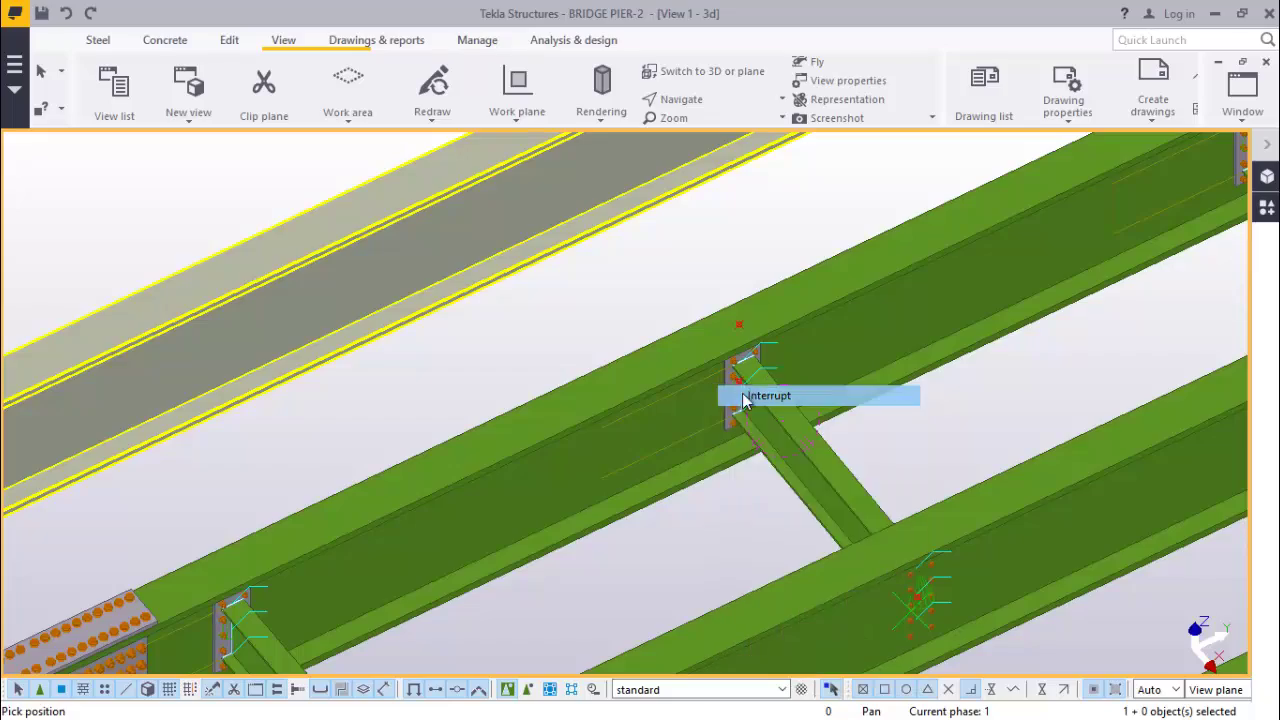
# Shift the view along the girders and select the middle cross beam.
pyautogui.click(745, 395)
pyautogui.keyDown('ctrl'); pyautogui.moveTo(745, 395); pyautogui.dragTo(757, 429, button='middle'); pyautogui.keyUp('ctrl')
pyautogui.scroll(-5, 698, 462)
pyautogui.scroll(2, 598, 537)
pyautogui.scroll(2, 598, 537)
pyautogui.moveTo(598, 537); pyautogui.dragTo(811, 424, button='middle')
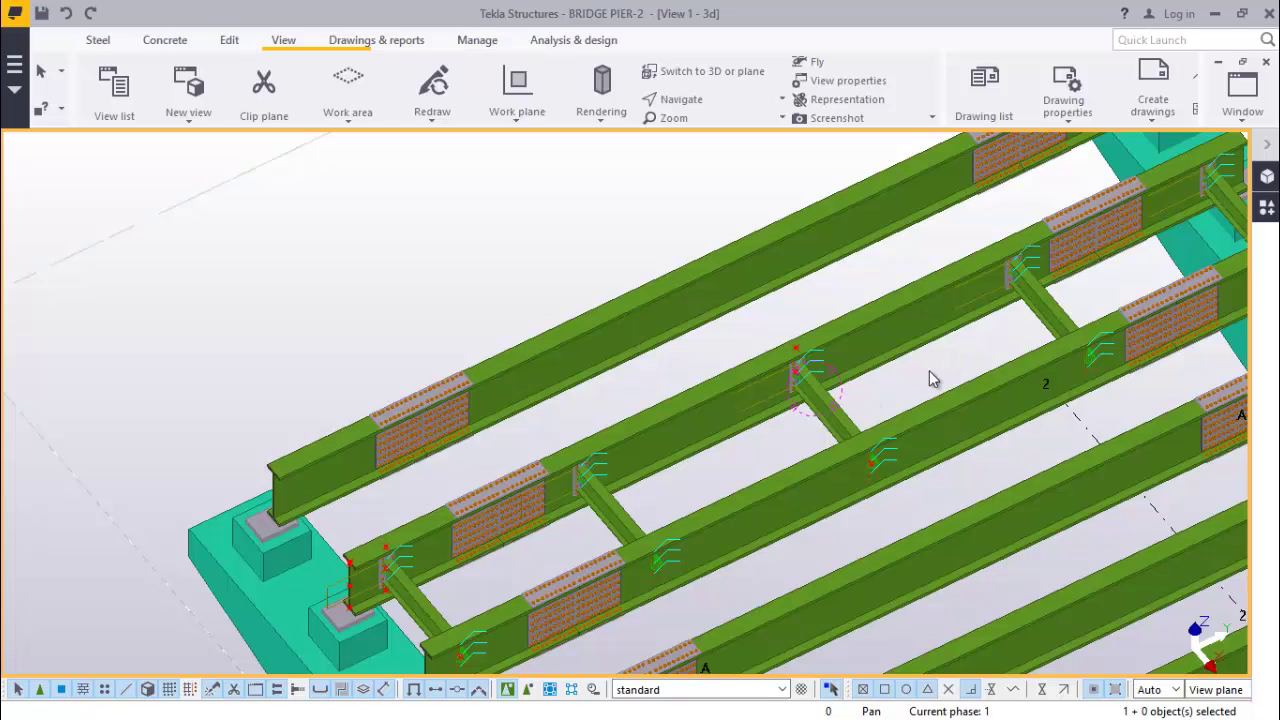
pyautogui.scroll(4, 846, 374)
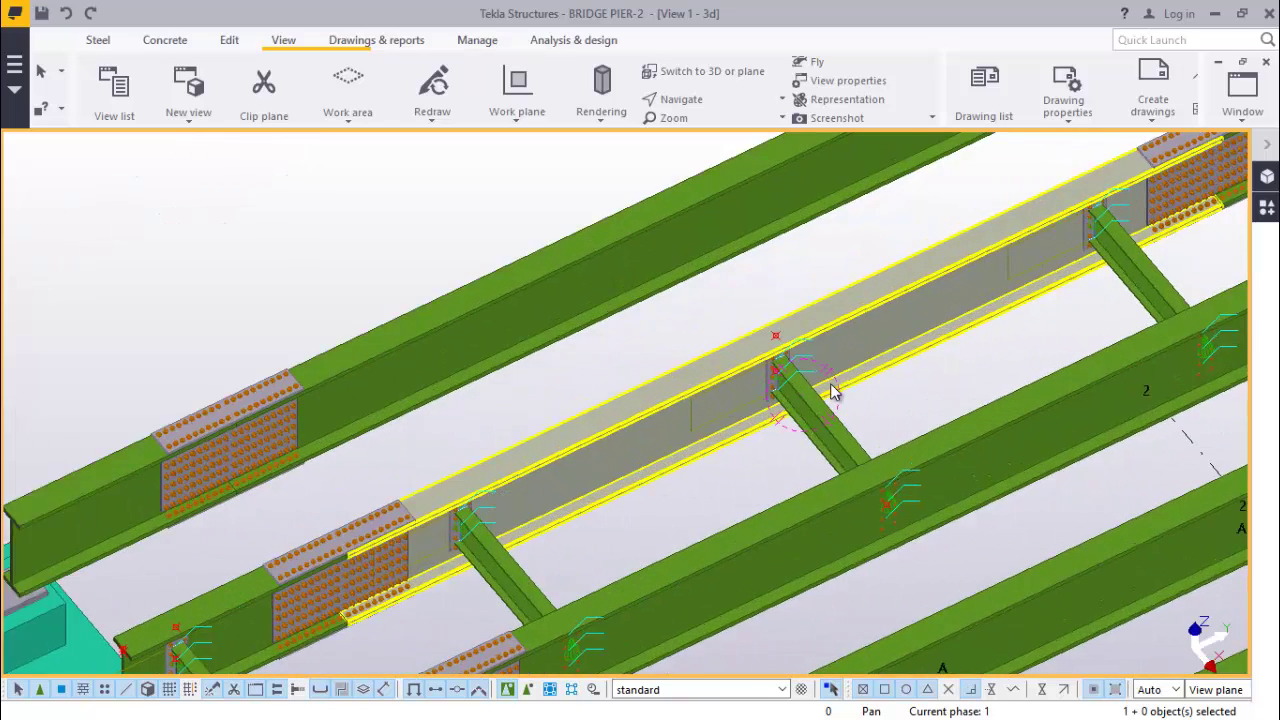
pyautogui.scroll(1, 818, 412)
pyautogui.scroll(-1, 825, 390)
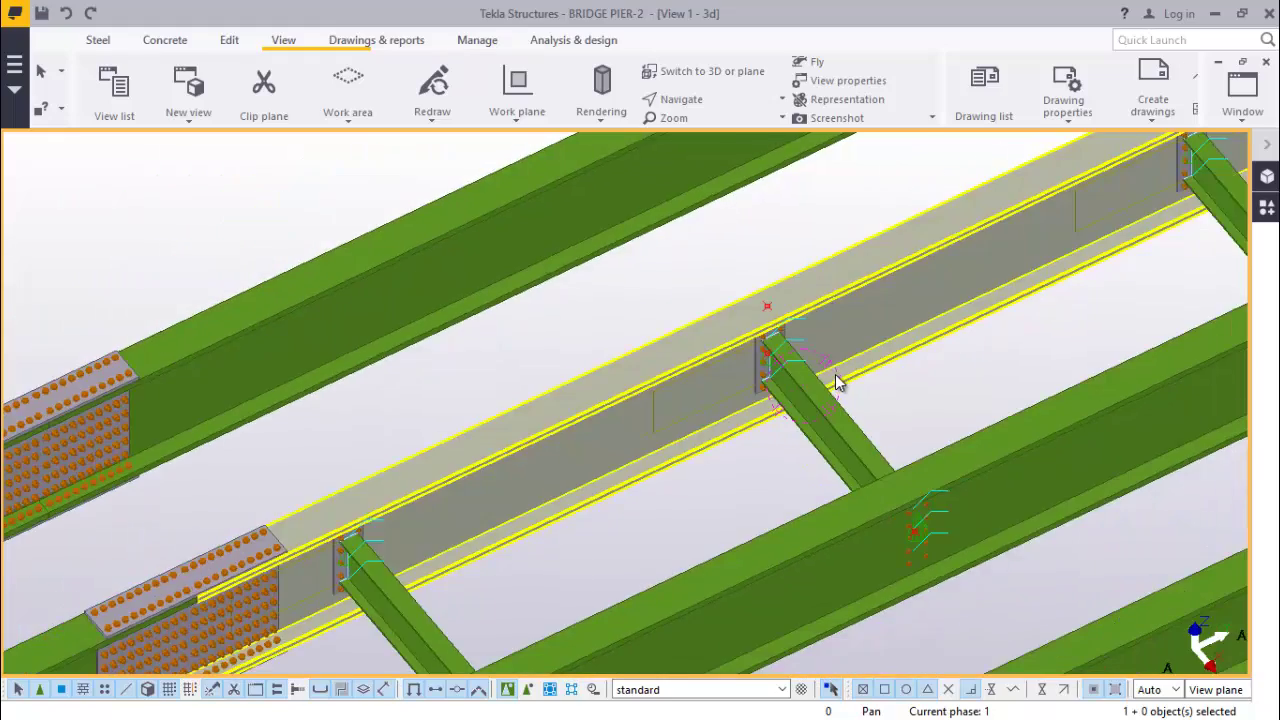
pyautogui.scroll(-1, 352, 537)
pyautogui.scroll(1, 1011, 246)
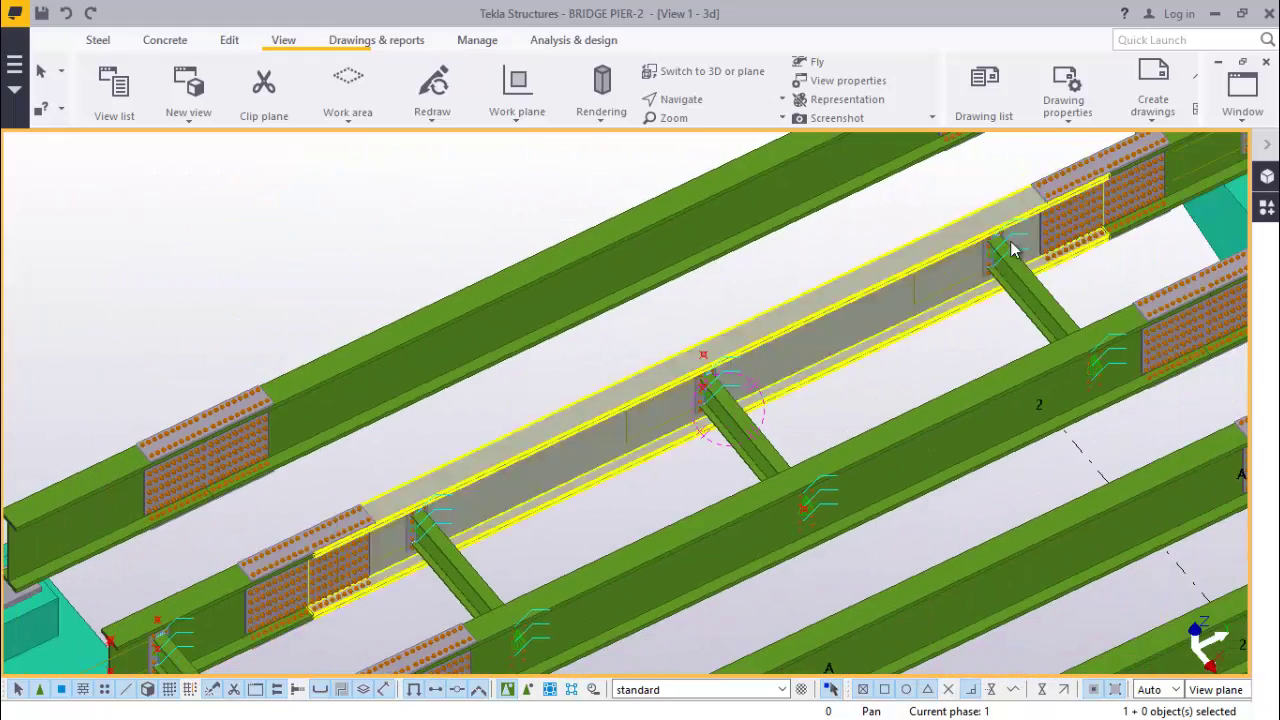
pyautogui.scroll(5, 725, 420)
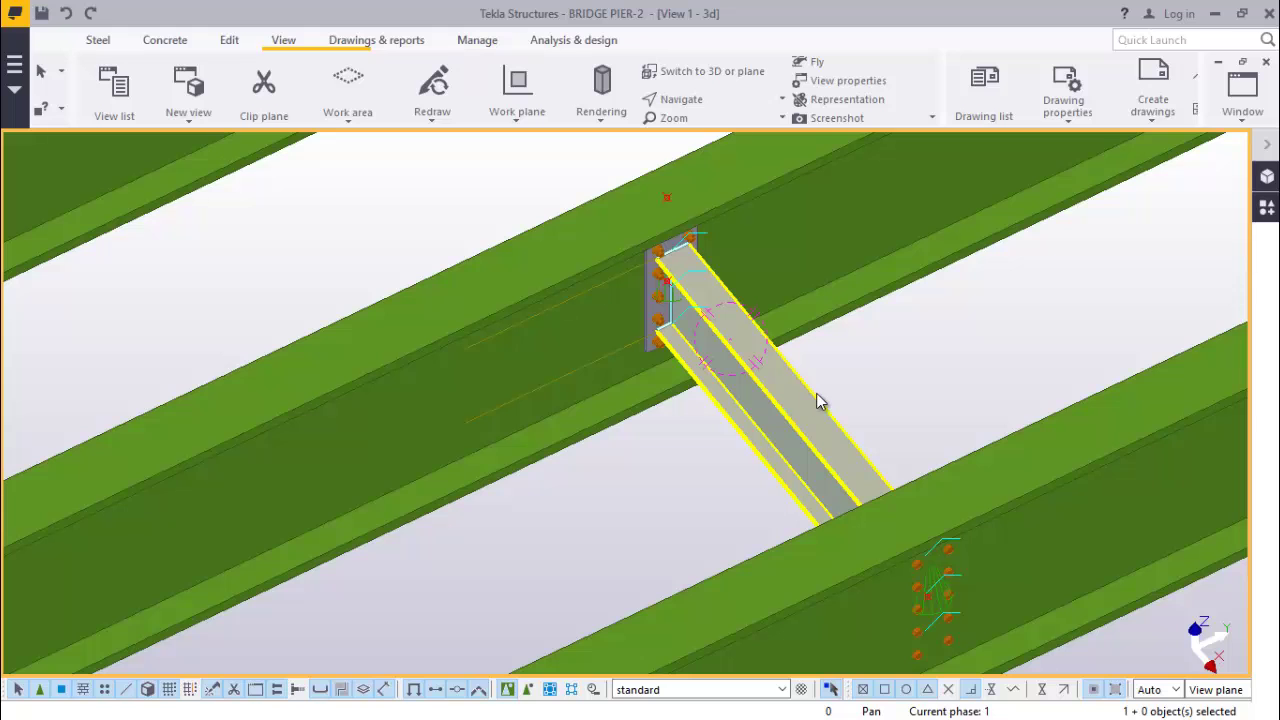
pyautogui.click(818, 400)
# Start copying the cross beam from an origin on it, then cancel that attempt.
pyautogui.rightClick(864, 362)
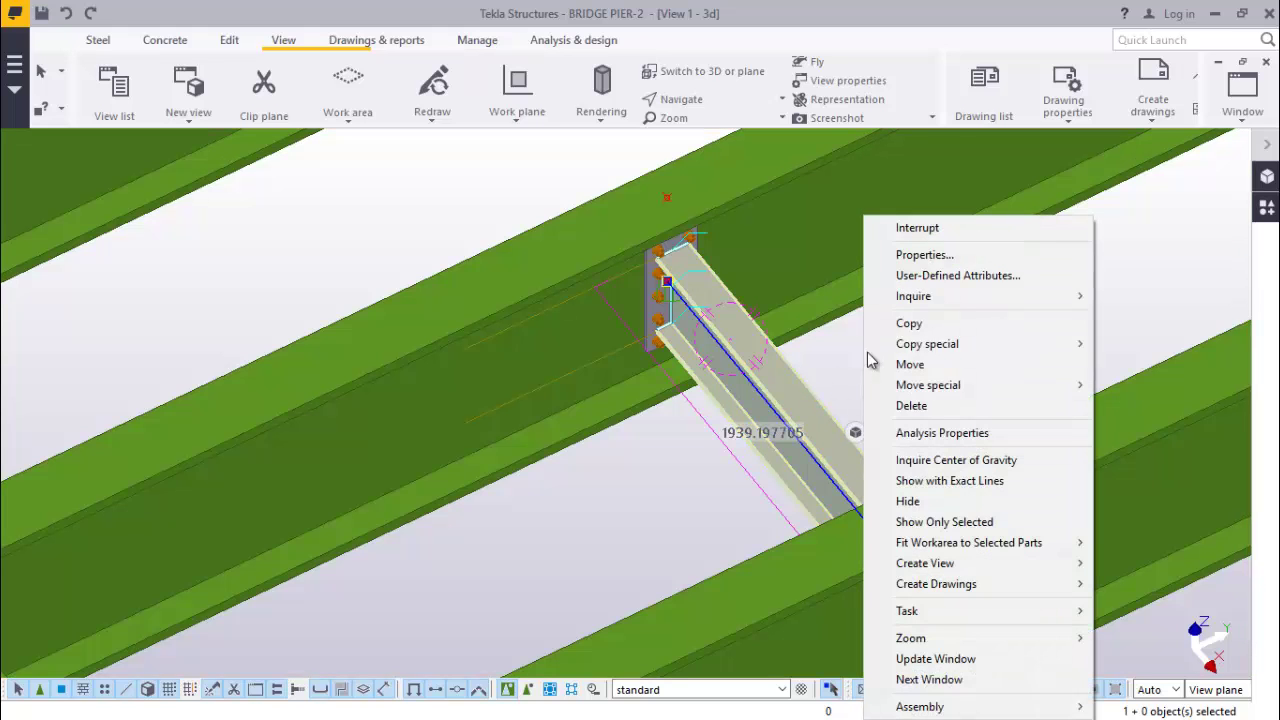
pyautogui.click(925, 323)
pyautogui.scroll(5, 794, 403)
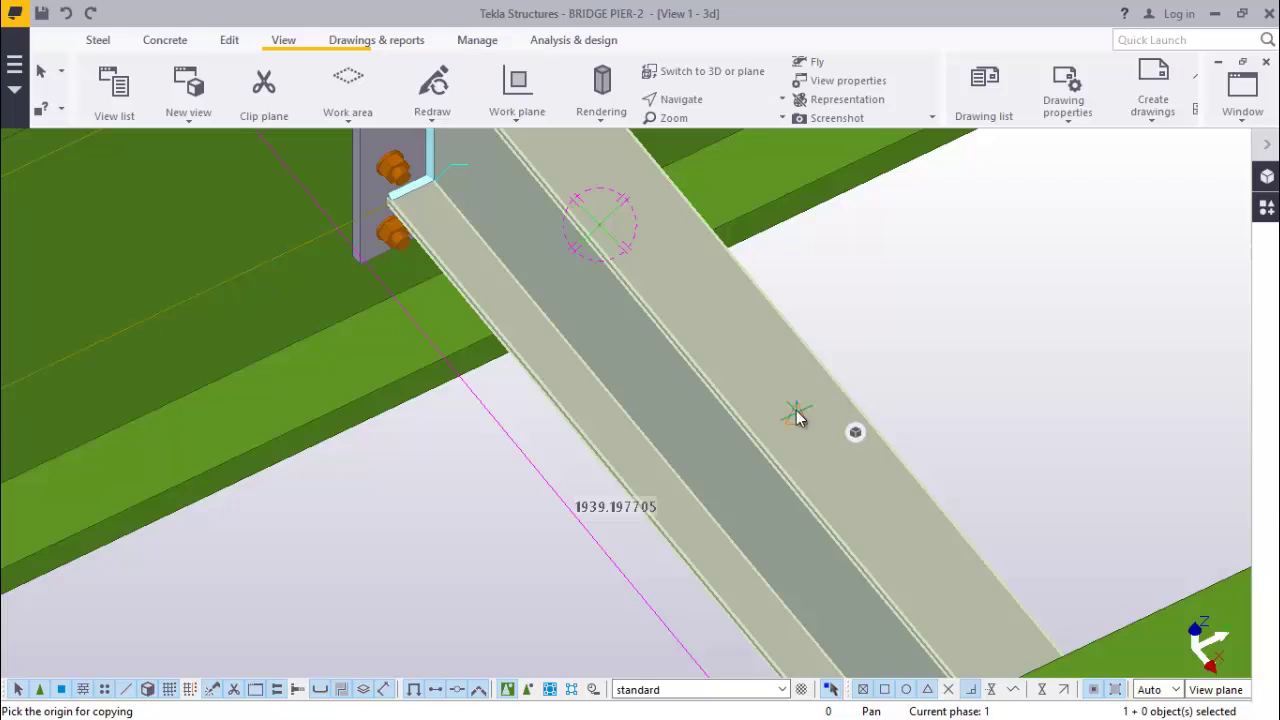
pyautogui.click(797, 418)
pyautogui.scroll(-10, 785, 422)
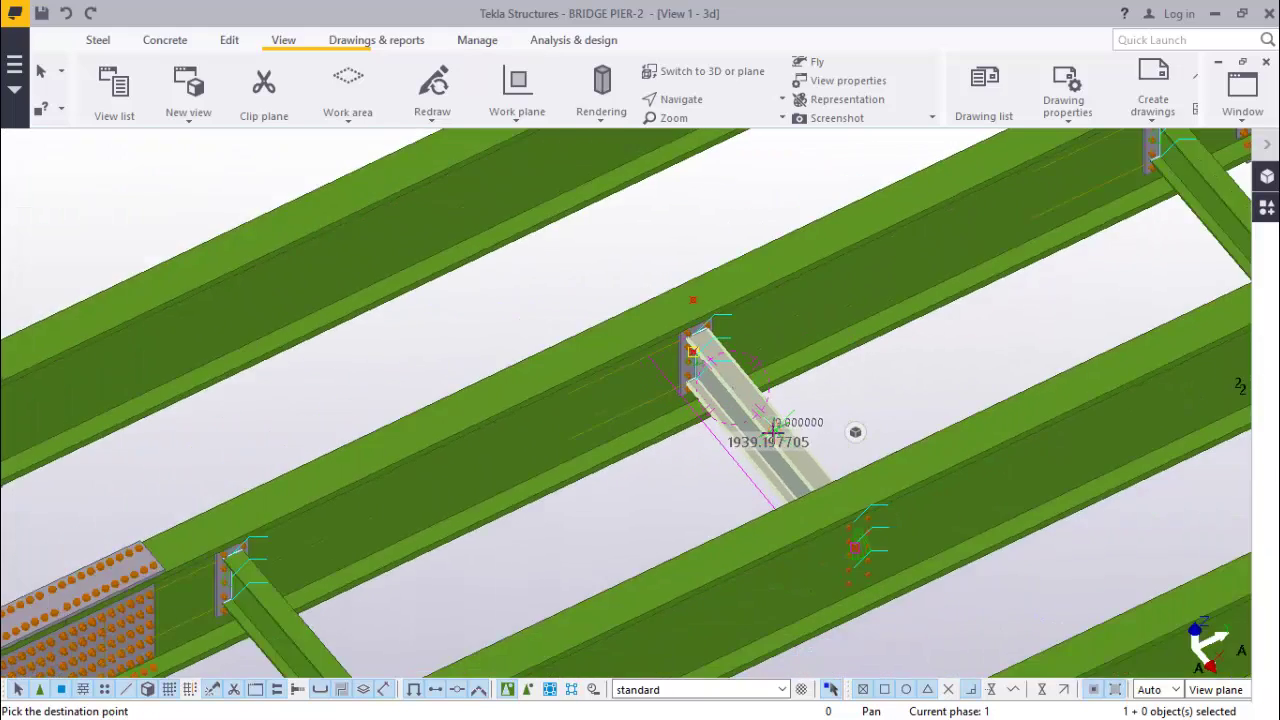
pyautogui.scroll(-4, 790, 420)
pyautogui.scroll(4, 1040, 300)
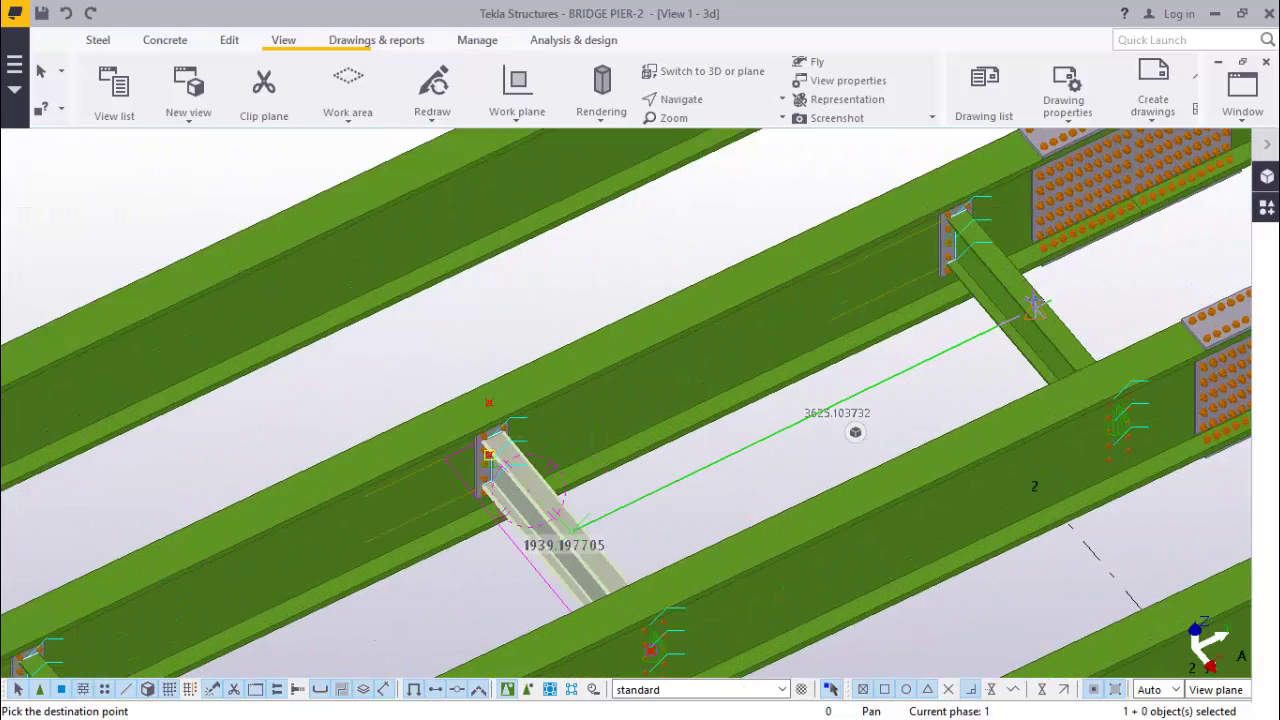
pyautogui.scroll(2, 1035, 305)
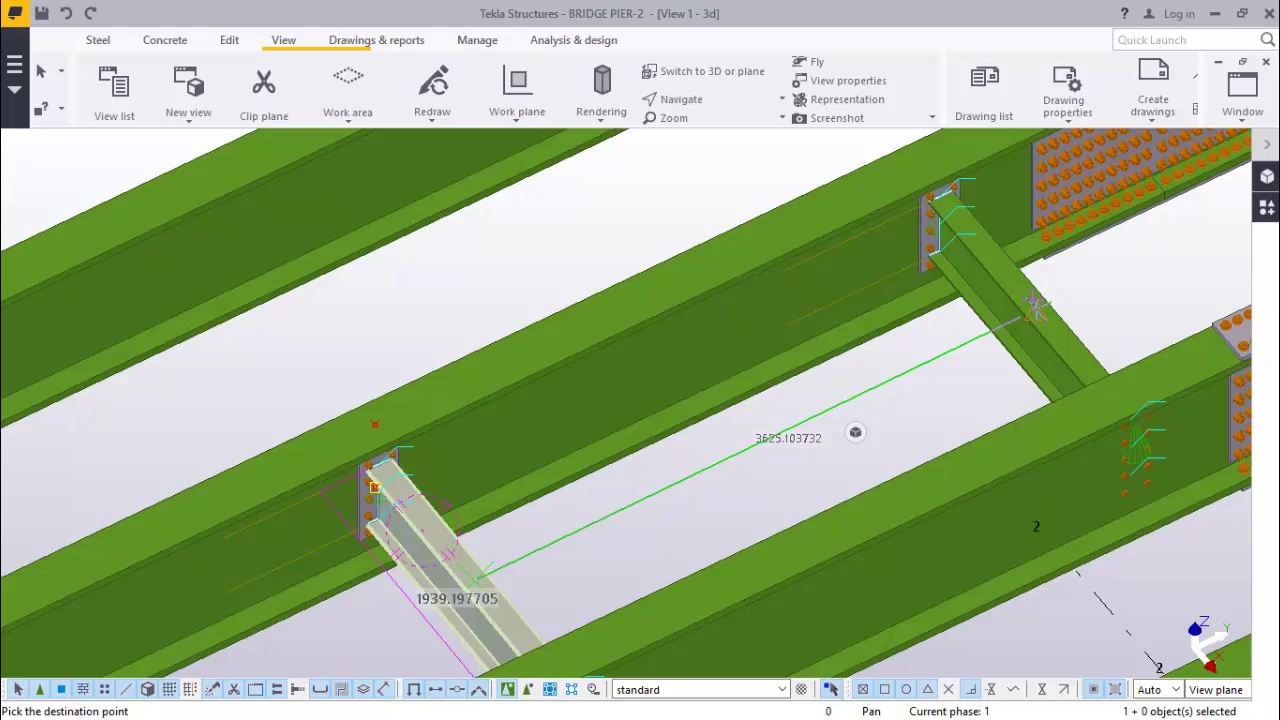
pyautogui.scroll(-3, 855, 432)
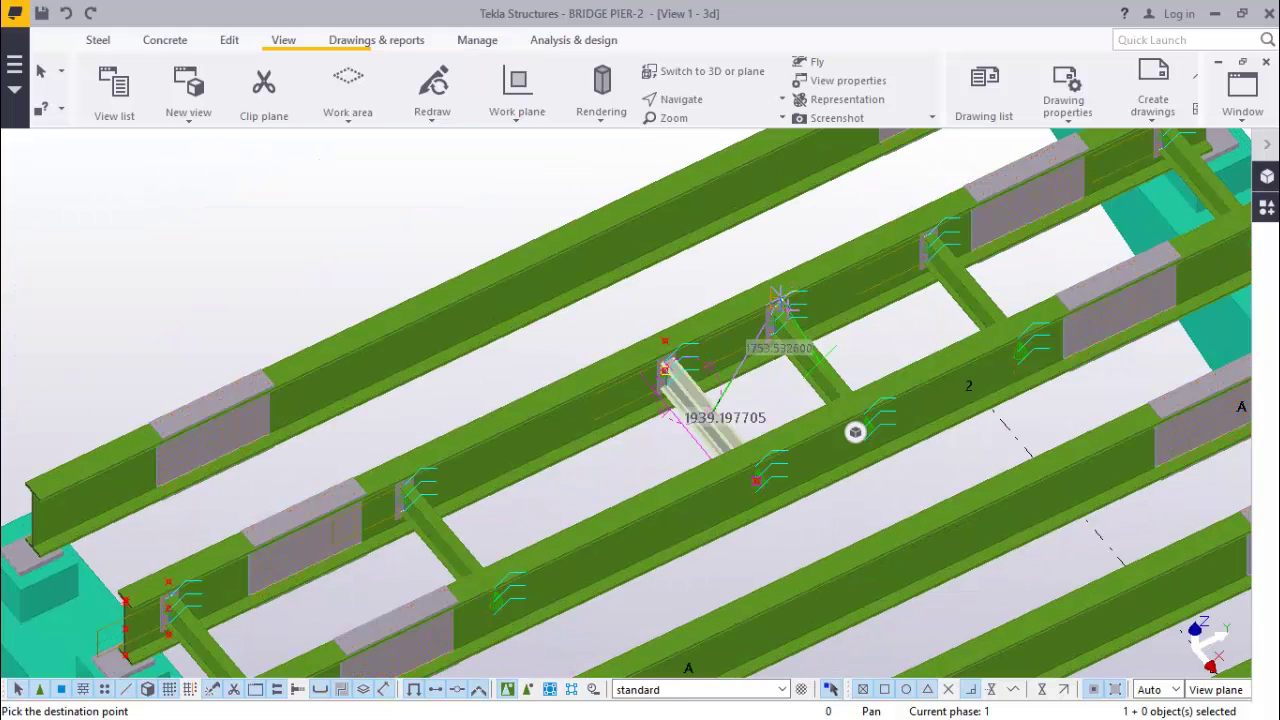
pyautogui.rightClick(774, 232)
pyautogui.click(825, 244)
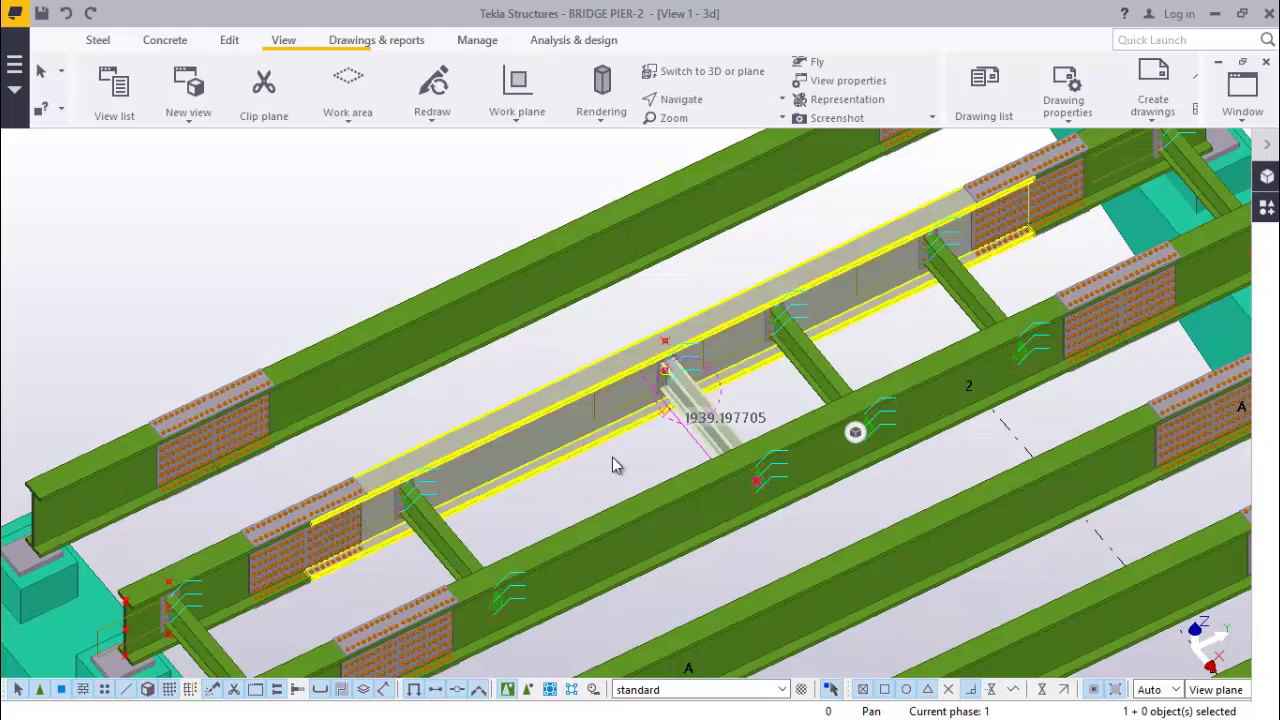
pyautogui.scroll(3, 614, 463)
# Copy the cross beam again with a 1500 offset along the girders.
pyautogui.rightClick(618, 458)
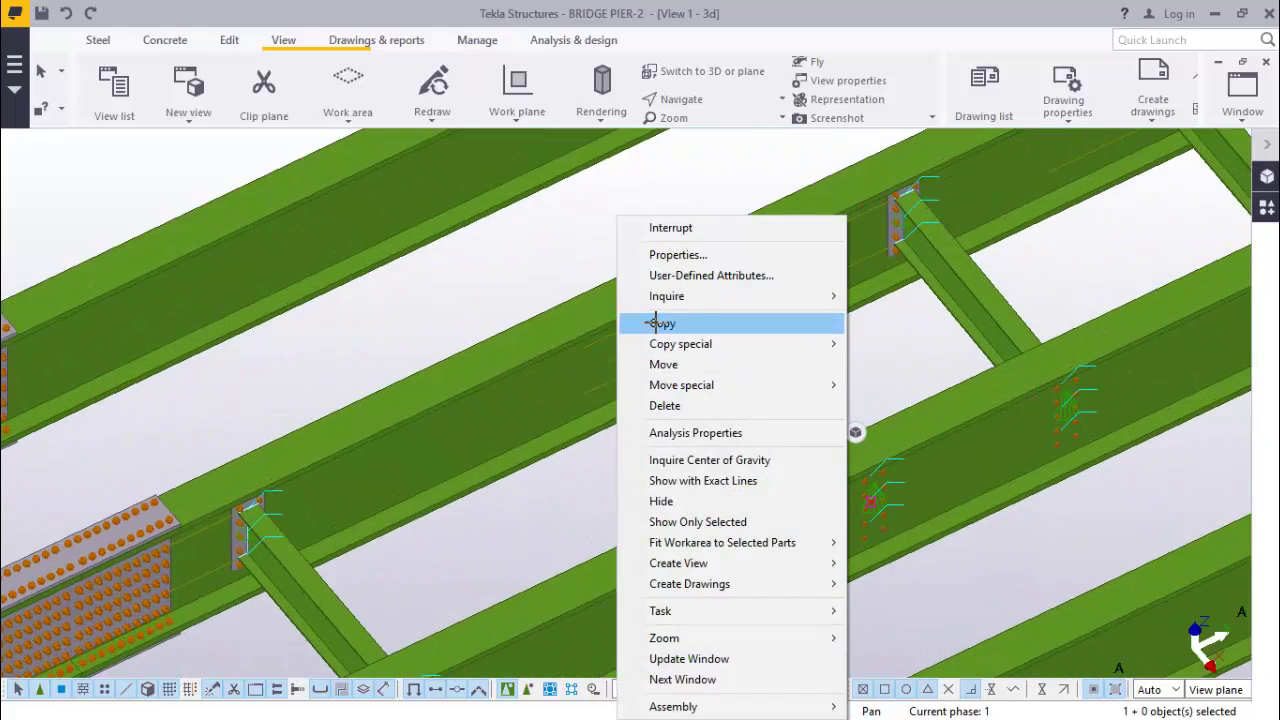
pyautogui.click(663, 323)
pyautogui.scroll(4, 777, 366)
pyautogui.scroll(1, 791, 365)
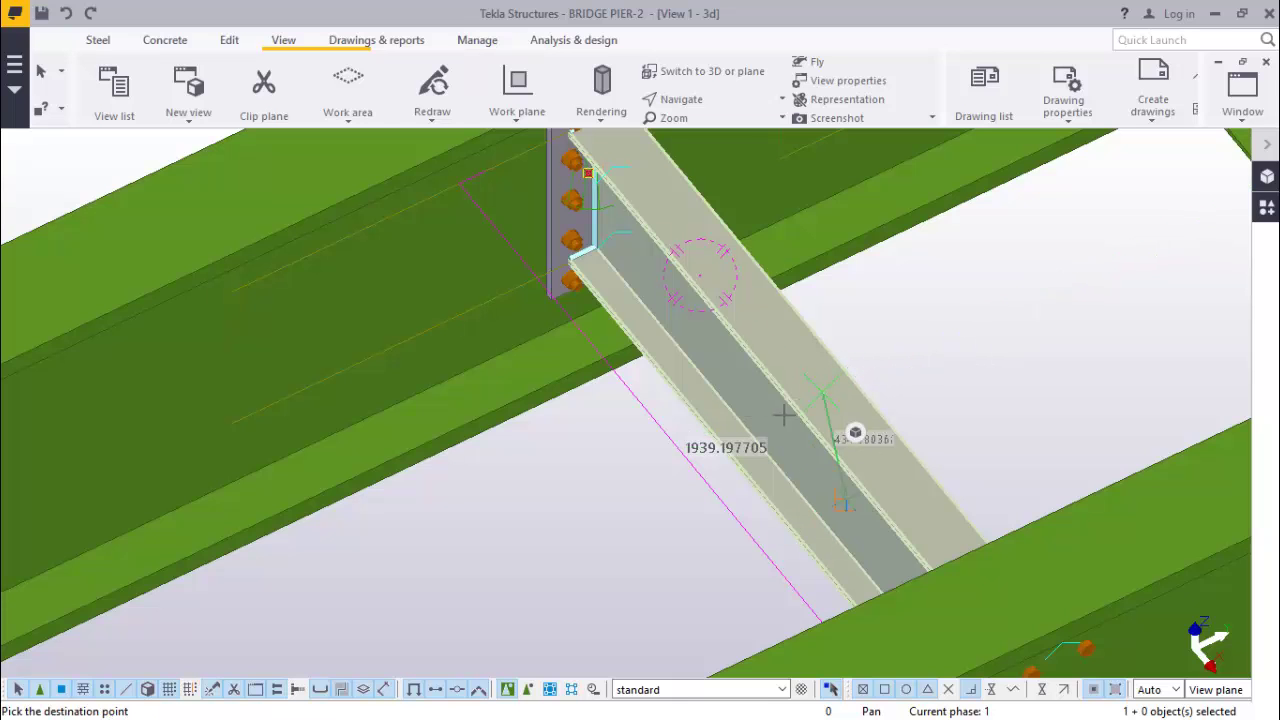
pyautogui.scroll(-1, 805, 393)
pyautogui.scroll(-3, 803, 382)
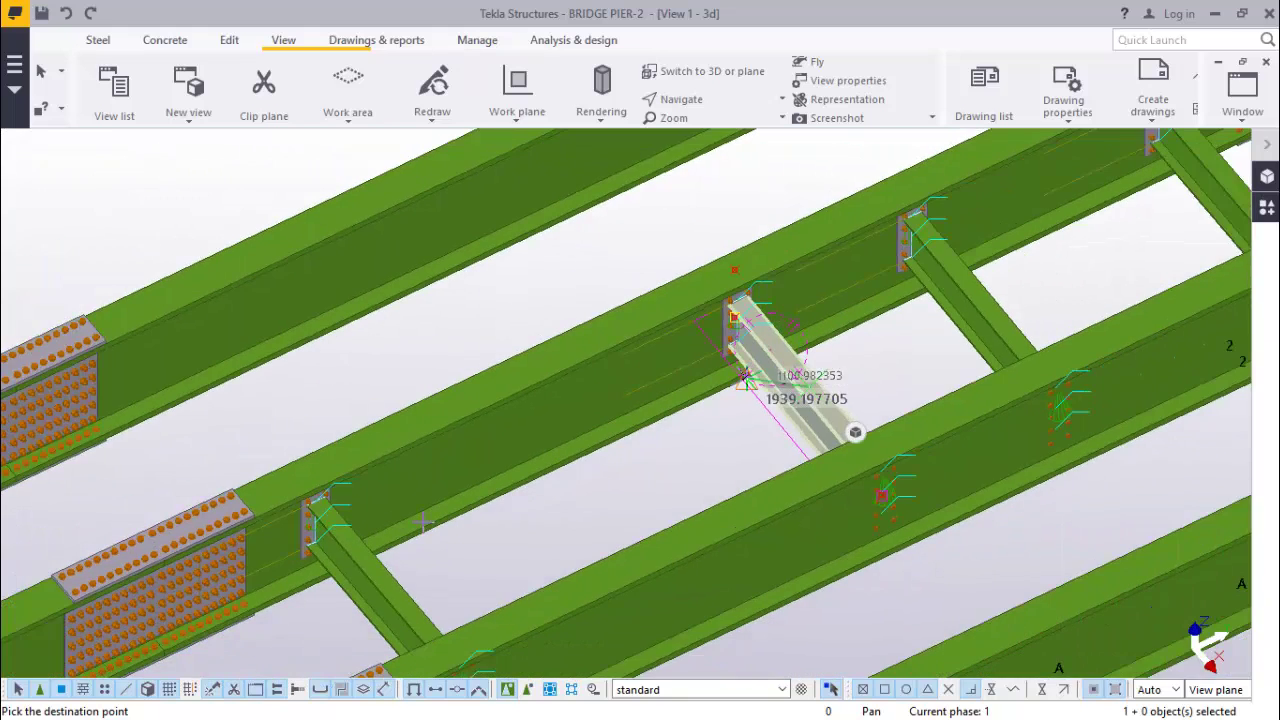
pyautogui.scroll(3, 560, 500)
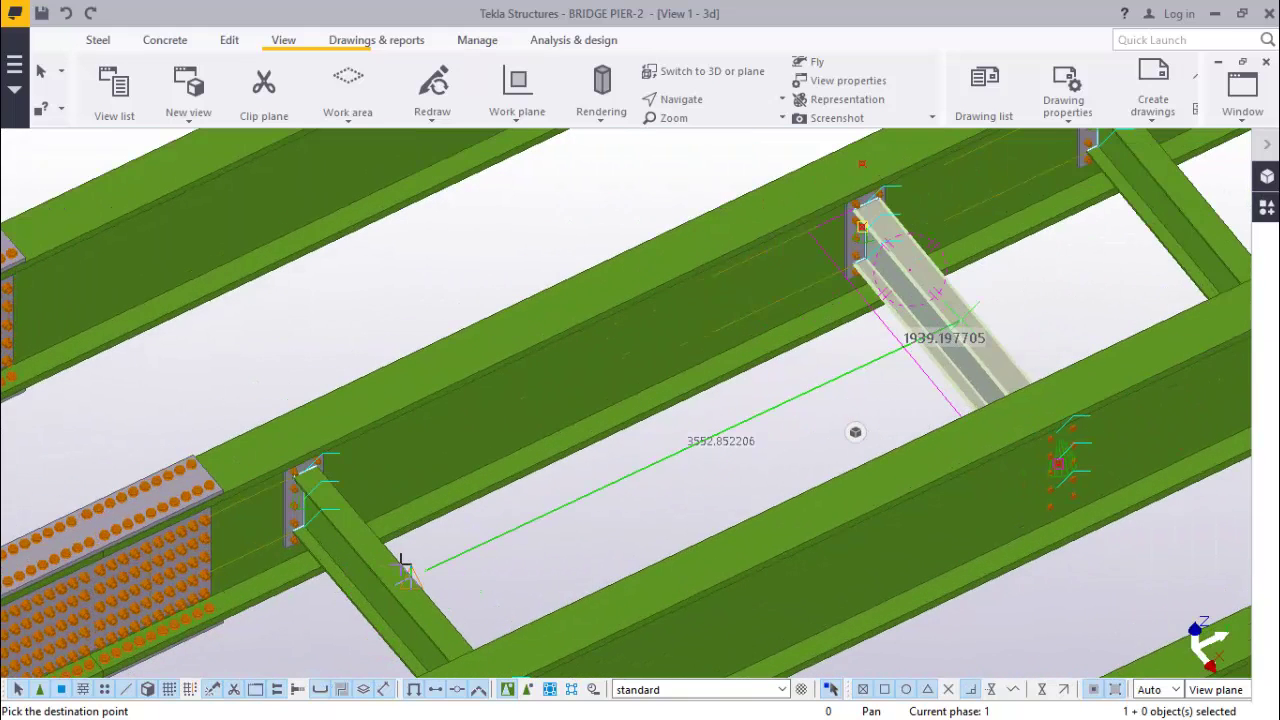
pyautogui.write('15')
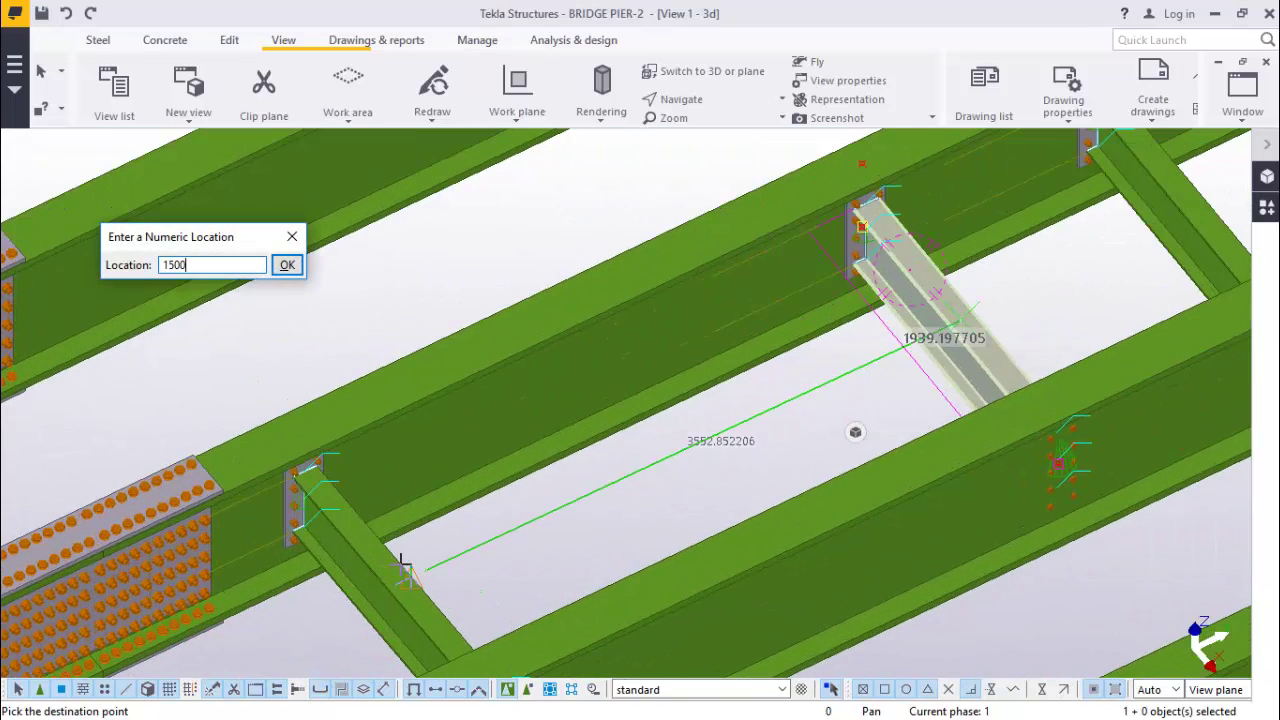
pyautogui.write('00')
pyautogui.press('Return')
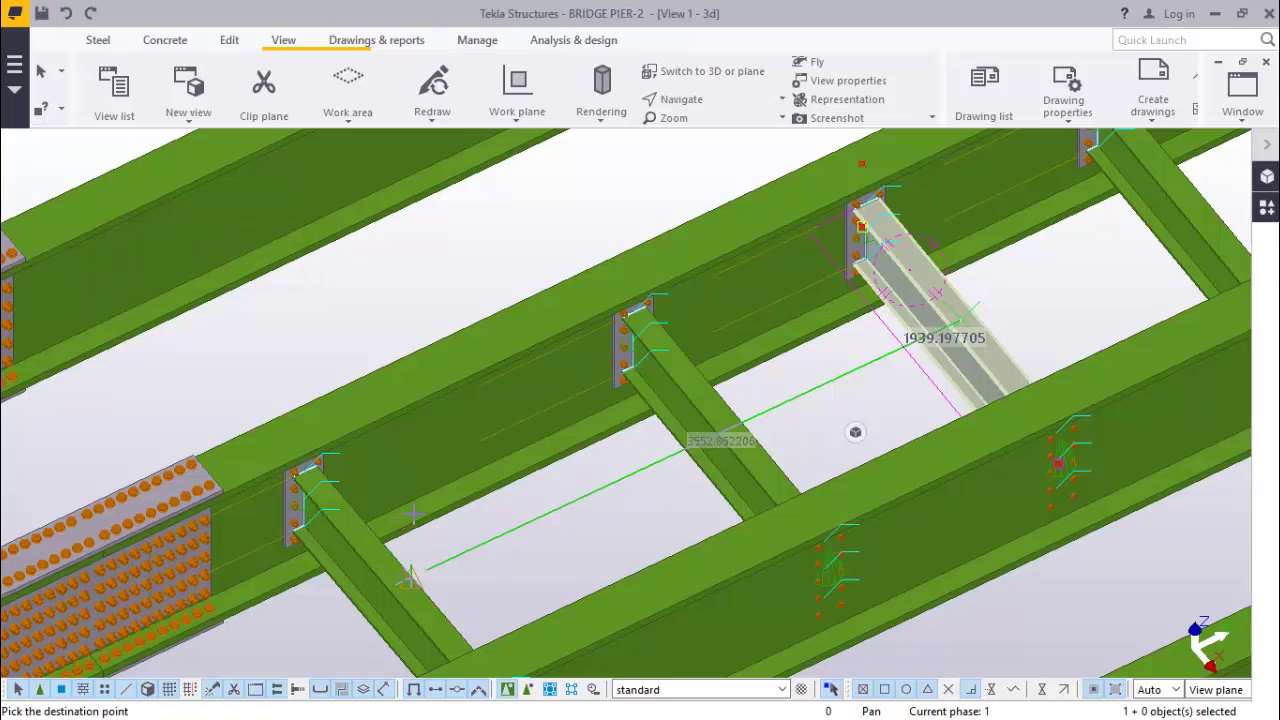
pyautogui.rightClick(460, 262)
# End the cross beam copy command.
pyautogui.click(520, 274)
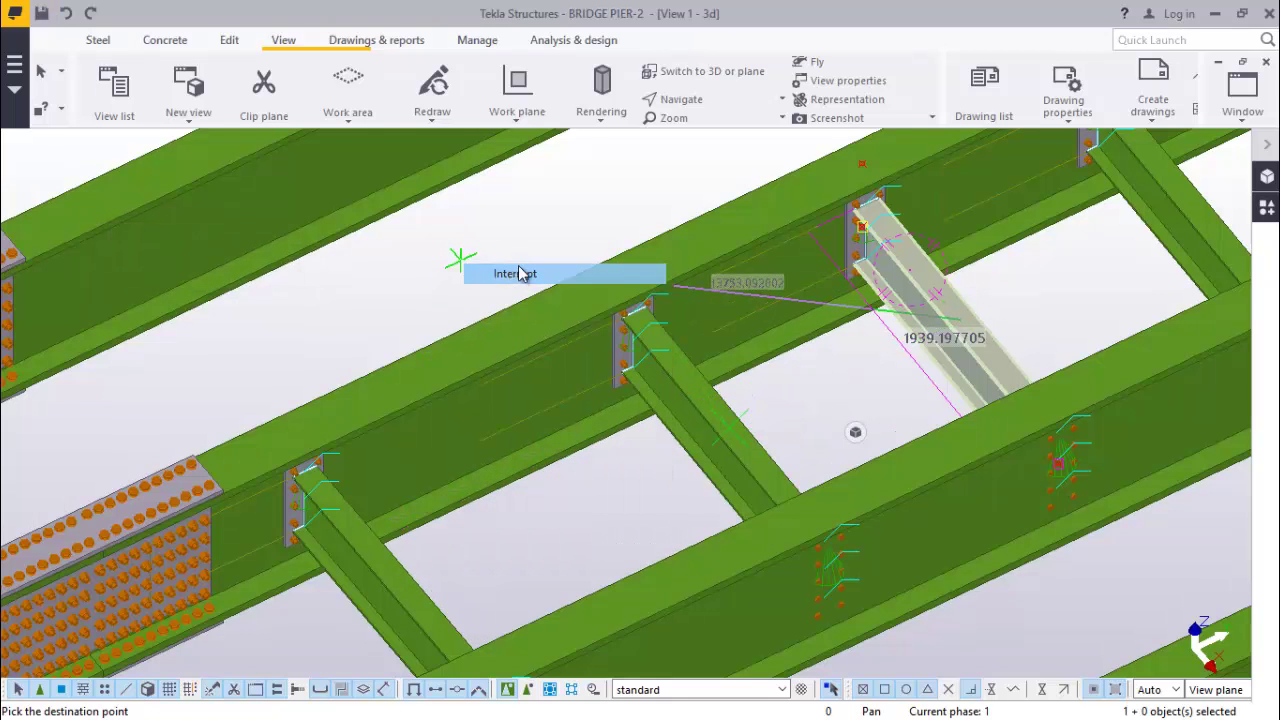
pyautogui.scroll(-2, 600, 214)
pyautogui.scroll(-4, 717, 317)
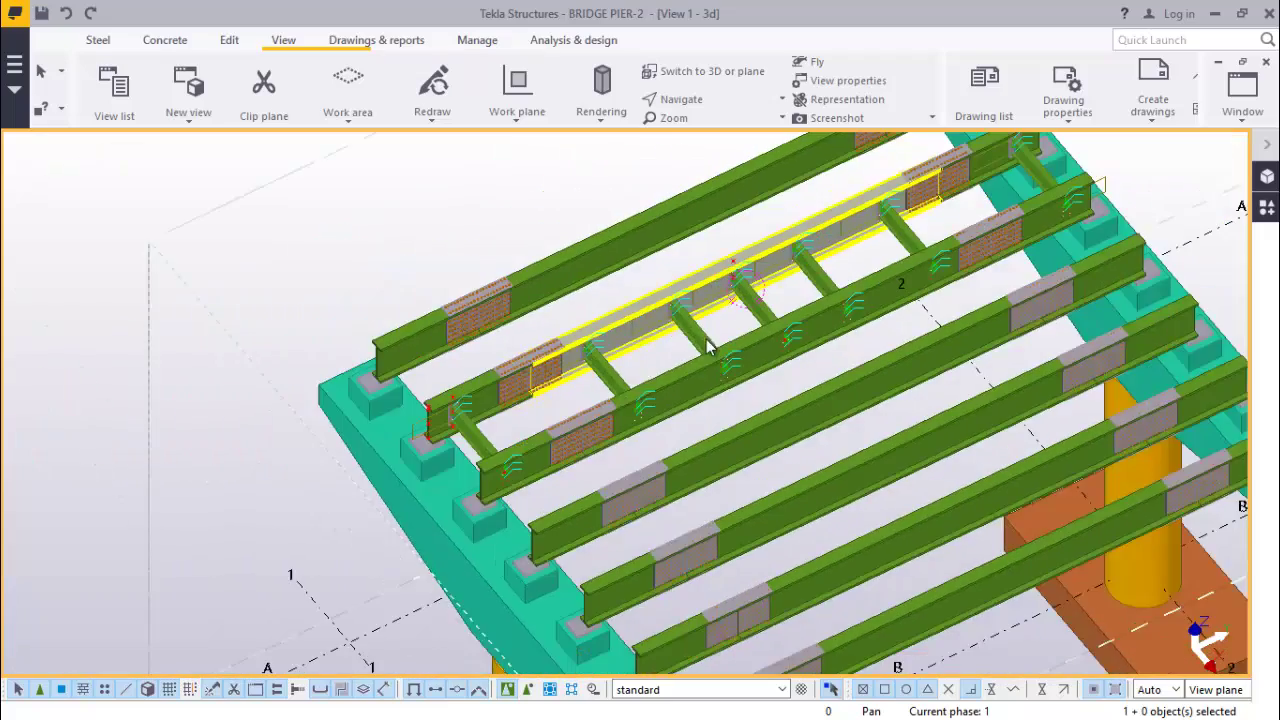
pyautogui.scroll(2, 790, 310)
pyautogui.scroll(1, 790, 310)
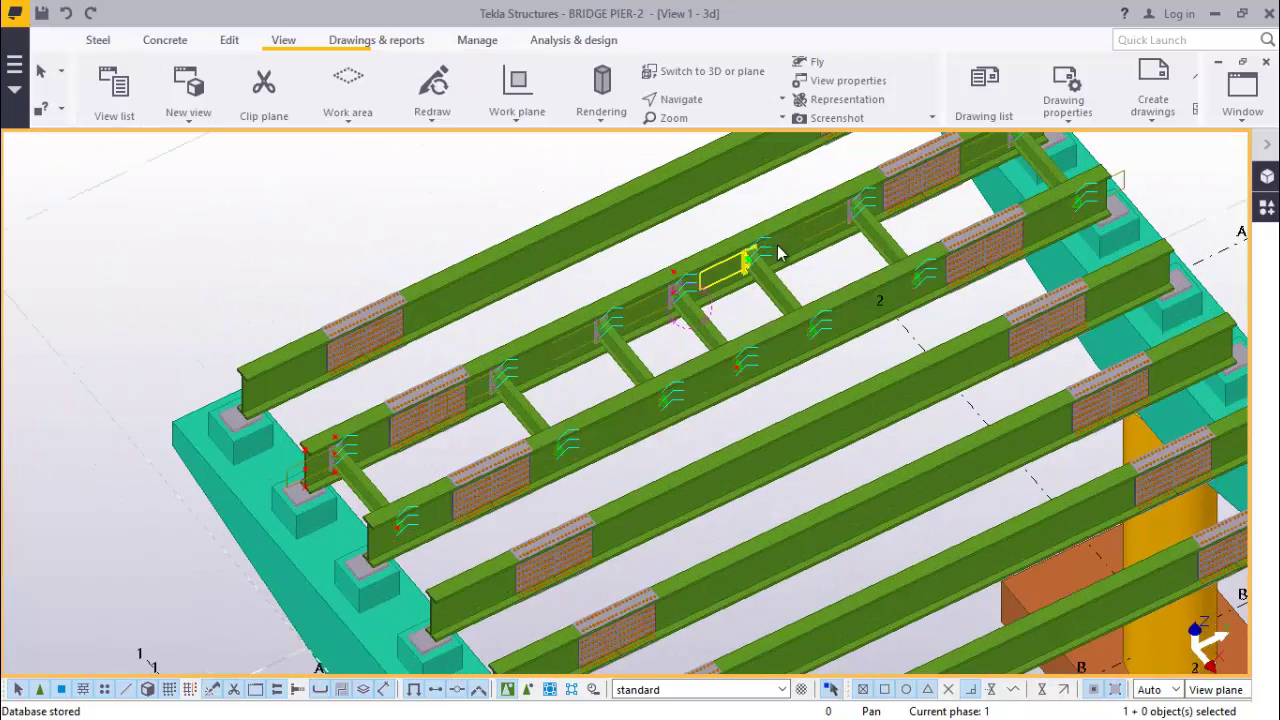
# Rotate the model to view the deck underside, then select a long side girder.
pyautogui.click(687, 107)
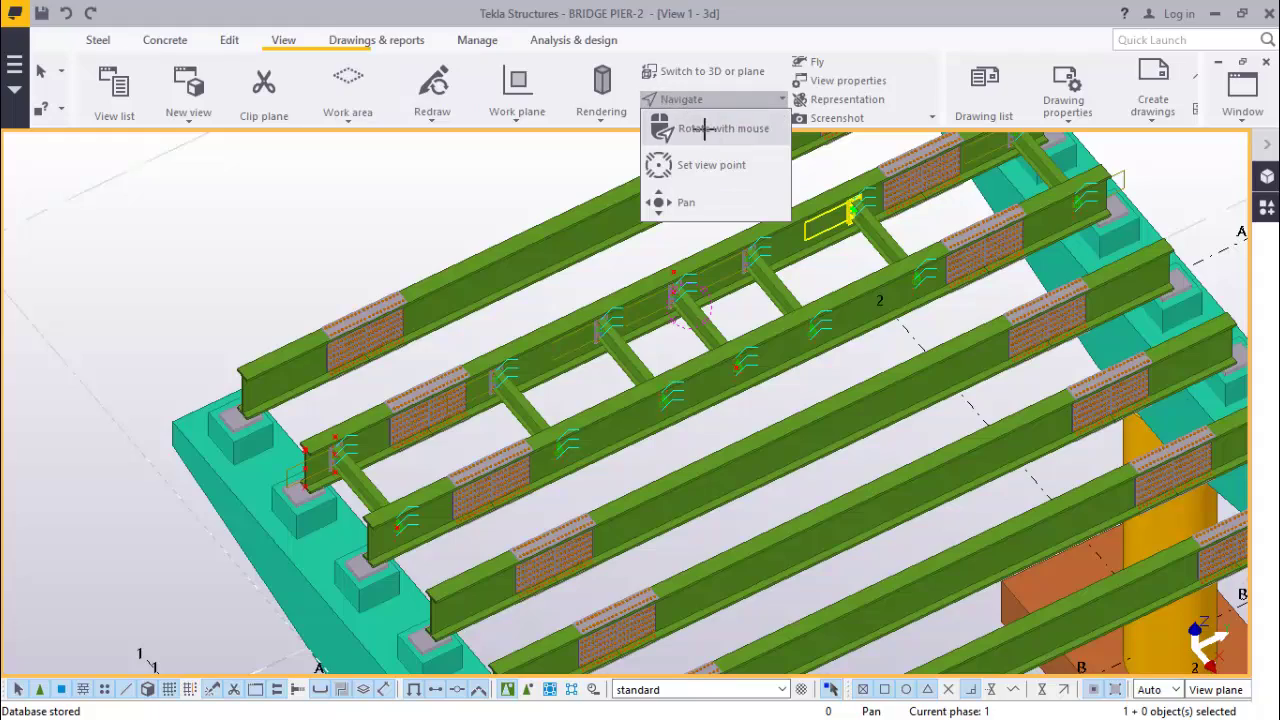
pyautogui.click(700, 137)
pyautogui.click(723, 329)
pyautogui.moveTo(713, 269); pyautogui.dragTo(846, 252)
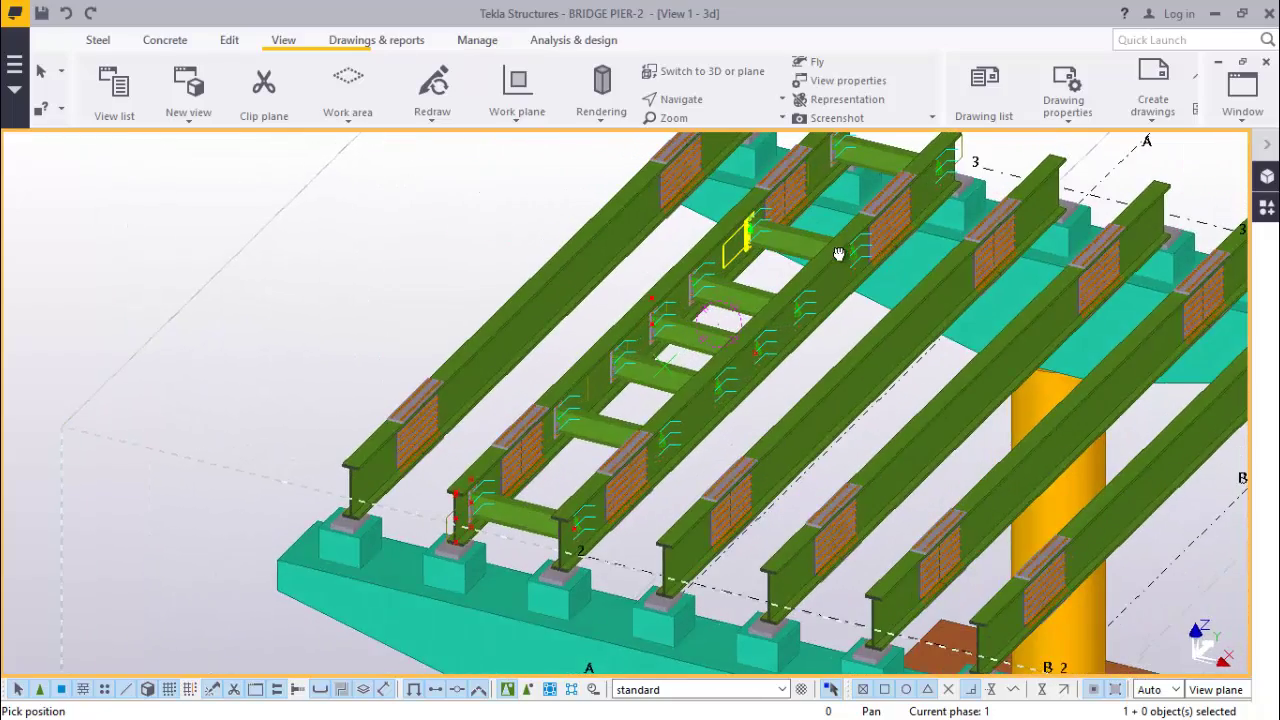
pyautogui.scroll(5, 575, 430)
pyautogui.scroll(-6, 570, 430)
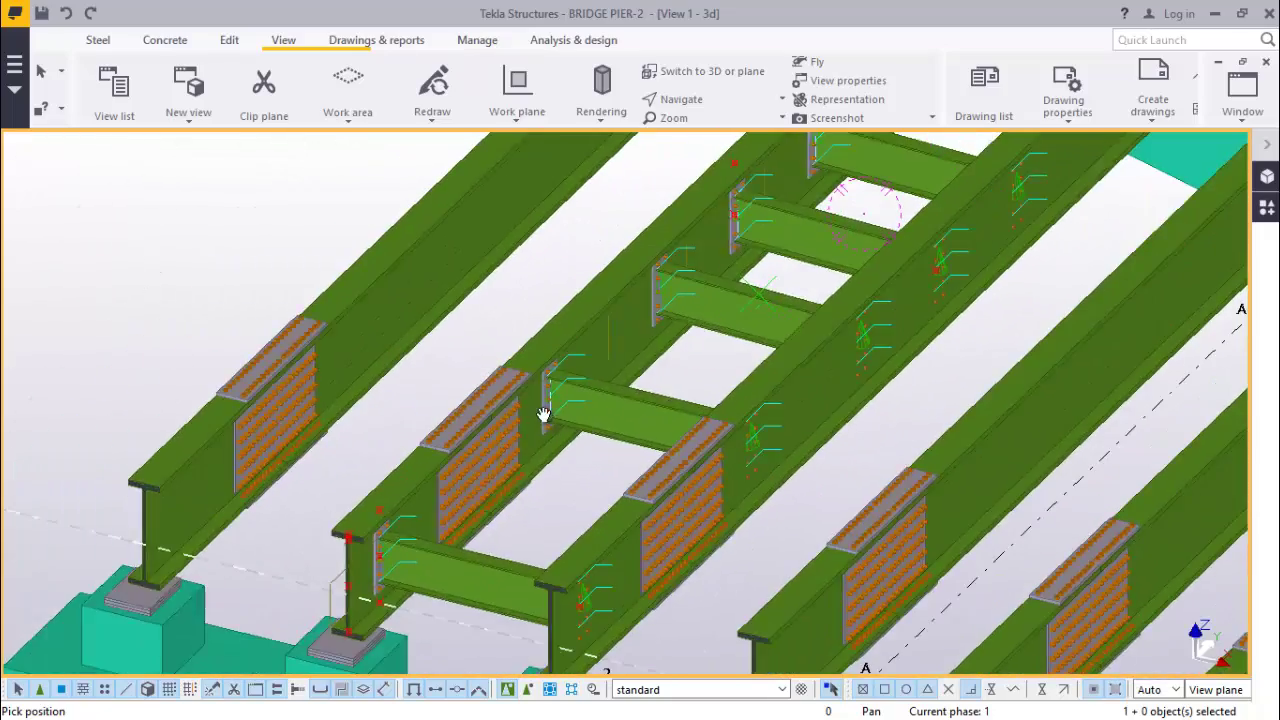
pyautogui.scroll(3, 627, 356)
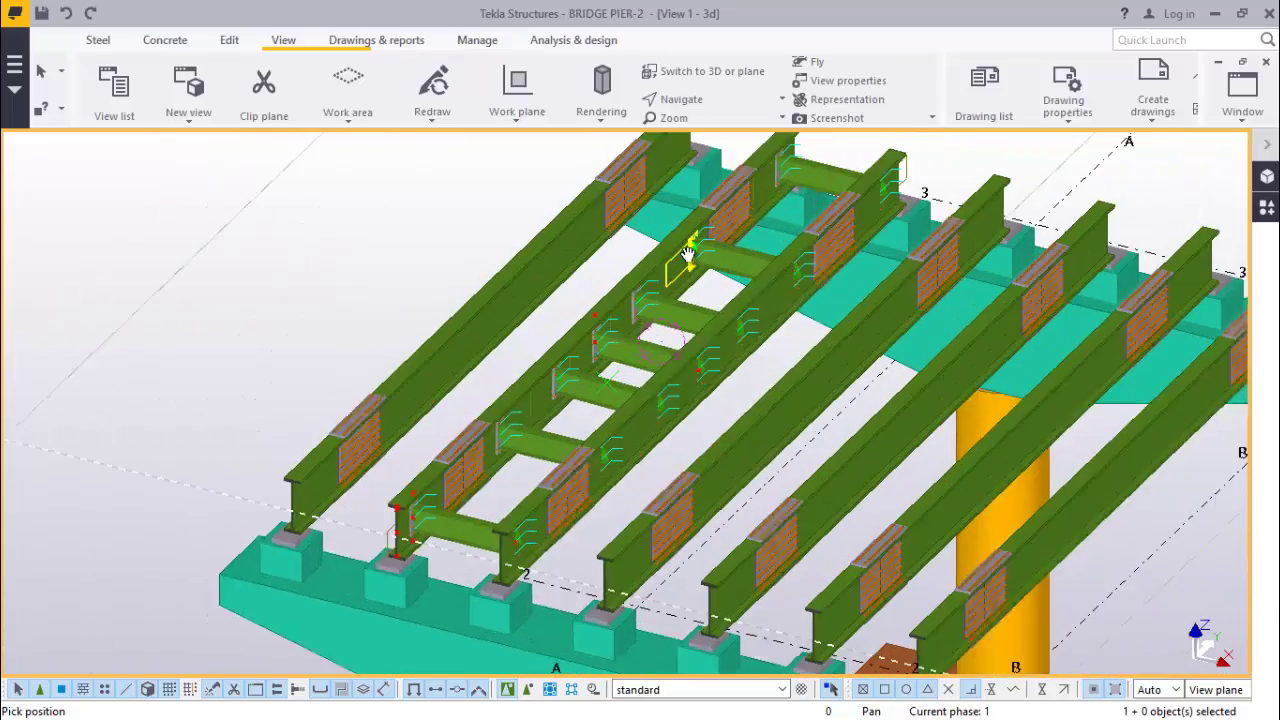
pyautogui.rightClick(309, 266)
pyautogui.click(346, 283)
pyautogui.click(676, 252)
# Select the seven cross beams between the middle girders and start copying them.
pyautogui.click(660, 320)
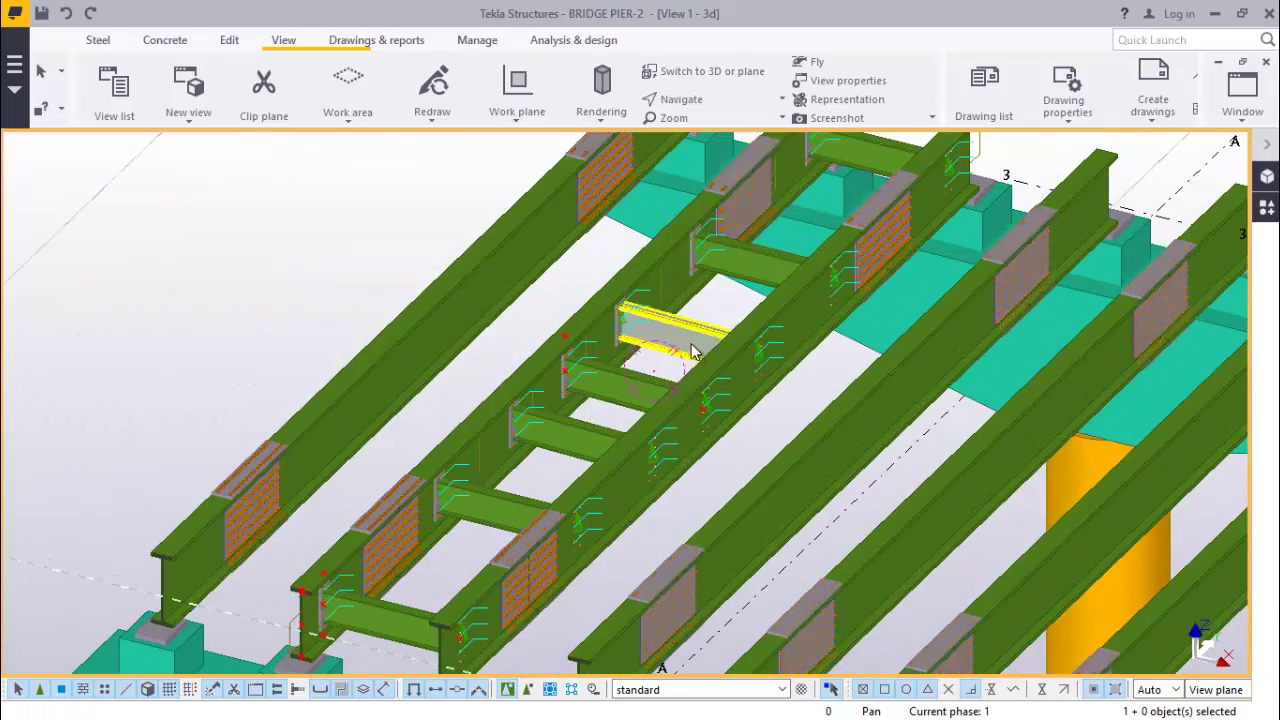
pyautogui.scroll(-4, 665, 330)
pyautogui.click(766, 214)
pyautogui.scroll(4, 790, 225)
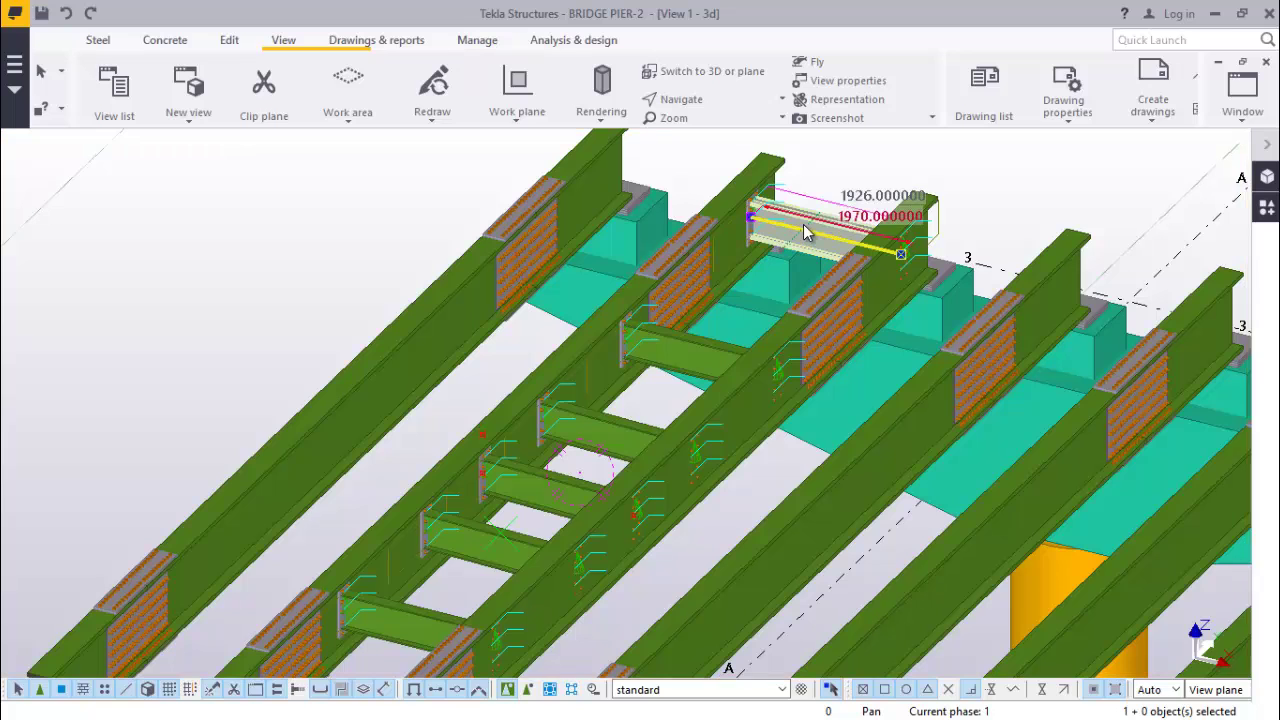
pyautogui.keyDown('ctrl'); pyautogui.click(690, 352); pyautogui.keyUp('ctrl')
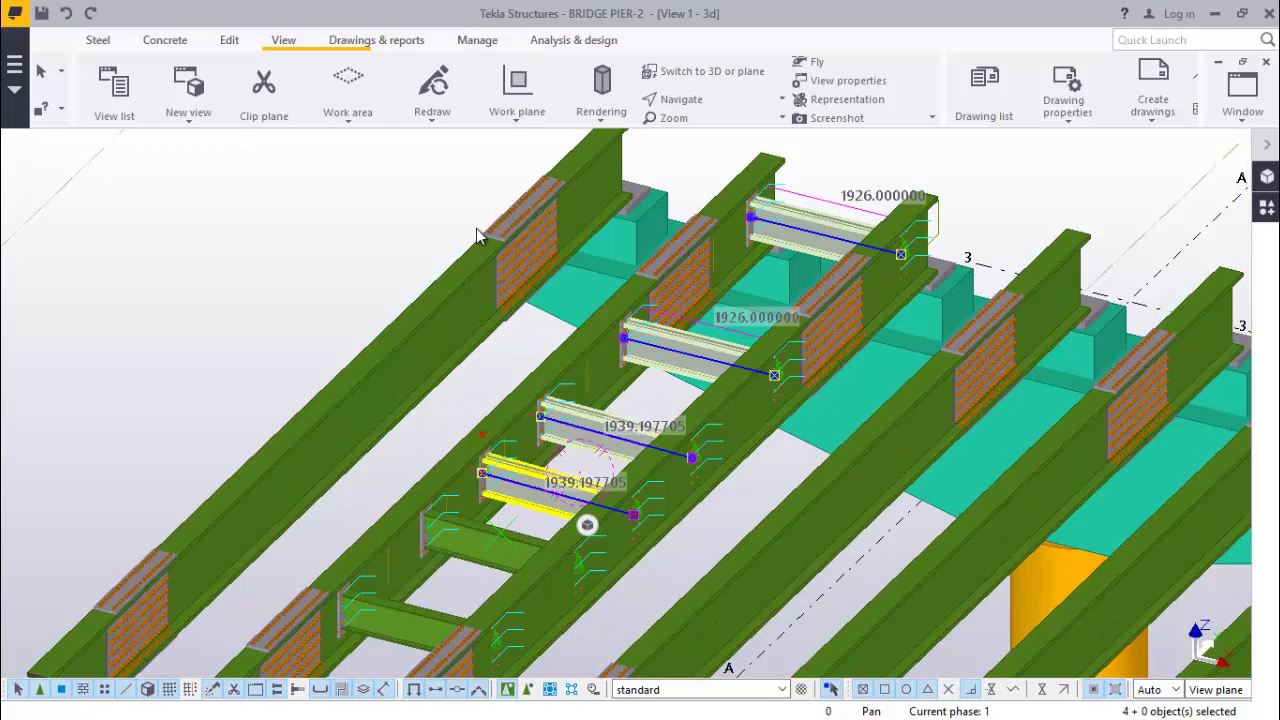
pyautogui.scroll(-4, 500, 255)
pyautogui.scroll(5, 510, 300)
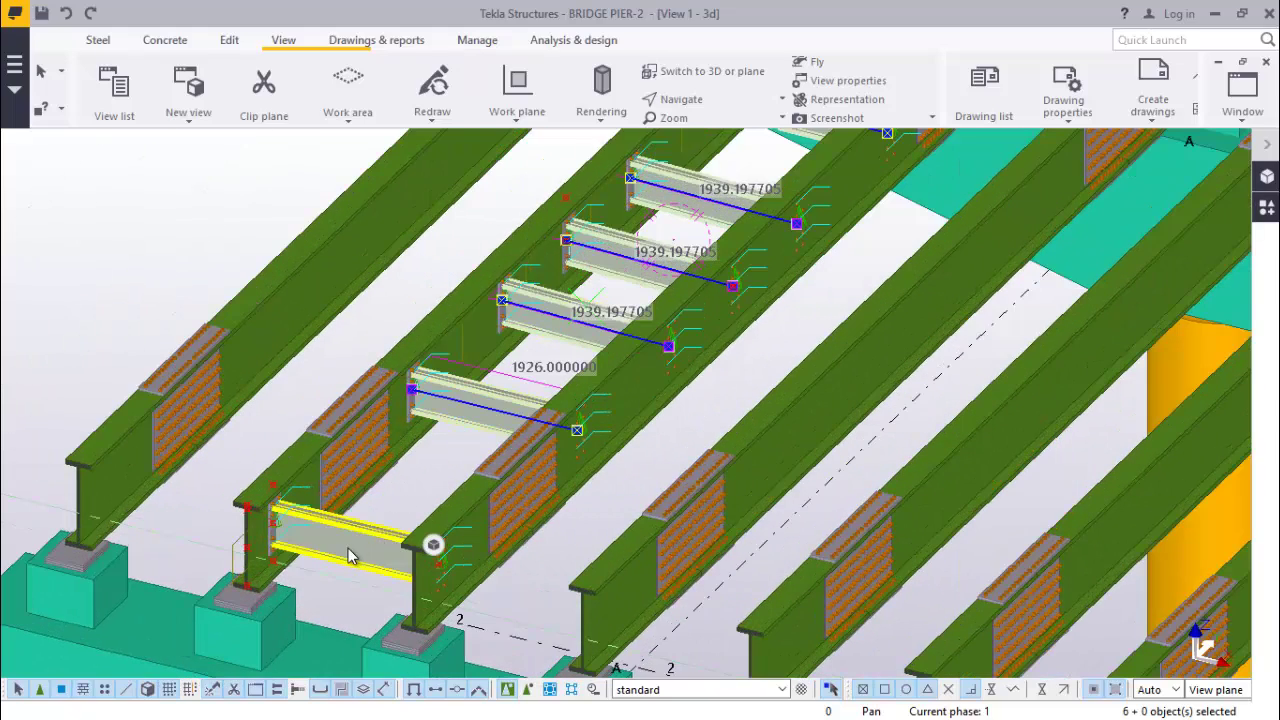
pyautogui.rightClick(117, 230)
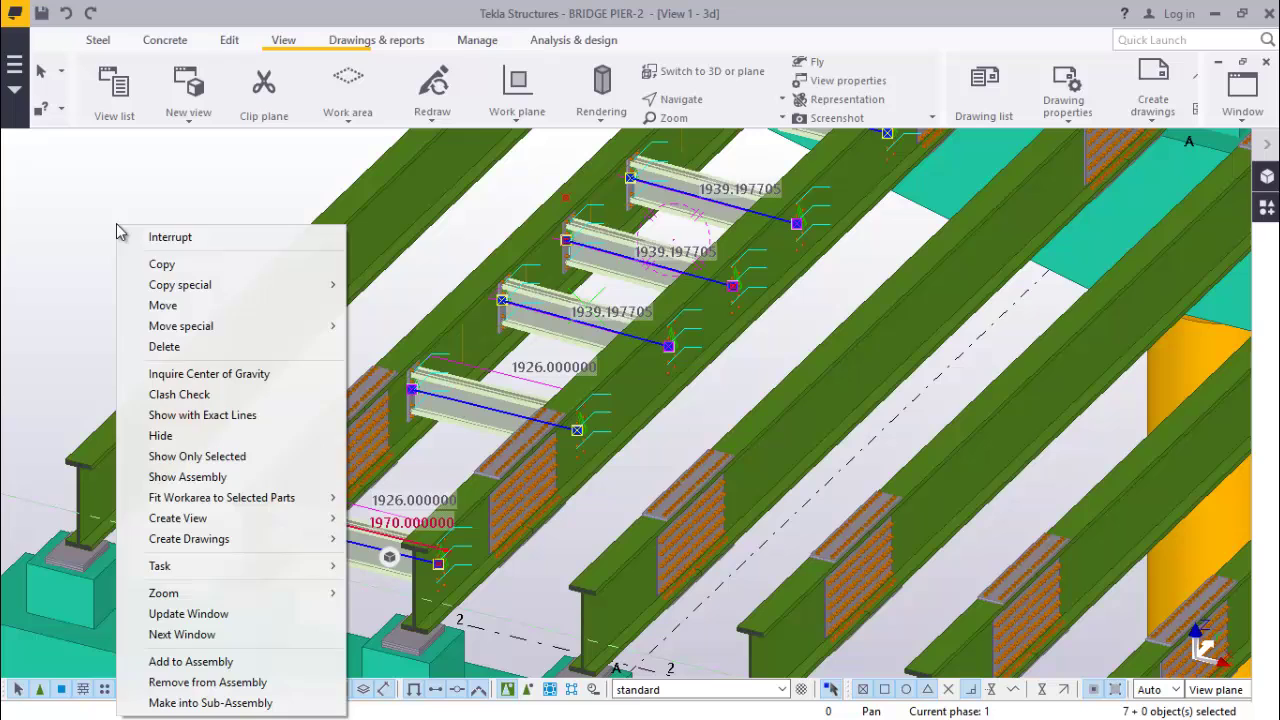
pyautogui.click(160, 265)
pyautogui.scroll(-2, 540, 207)
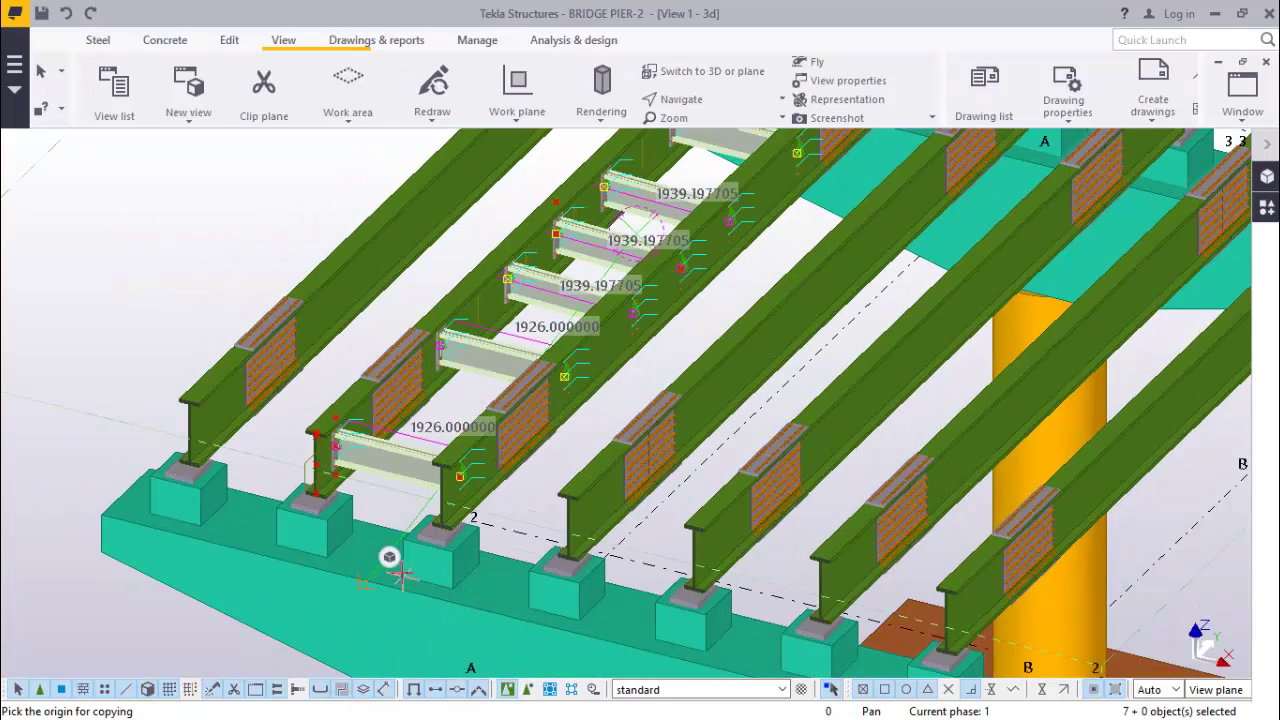
# Select the row of seven cross beams between the girders.
pyautogui.scroll(3, 389, 557)
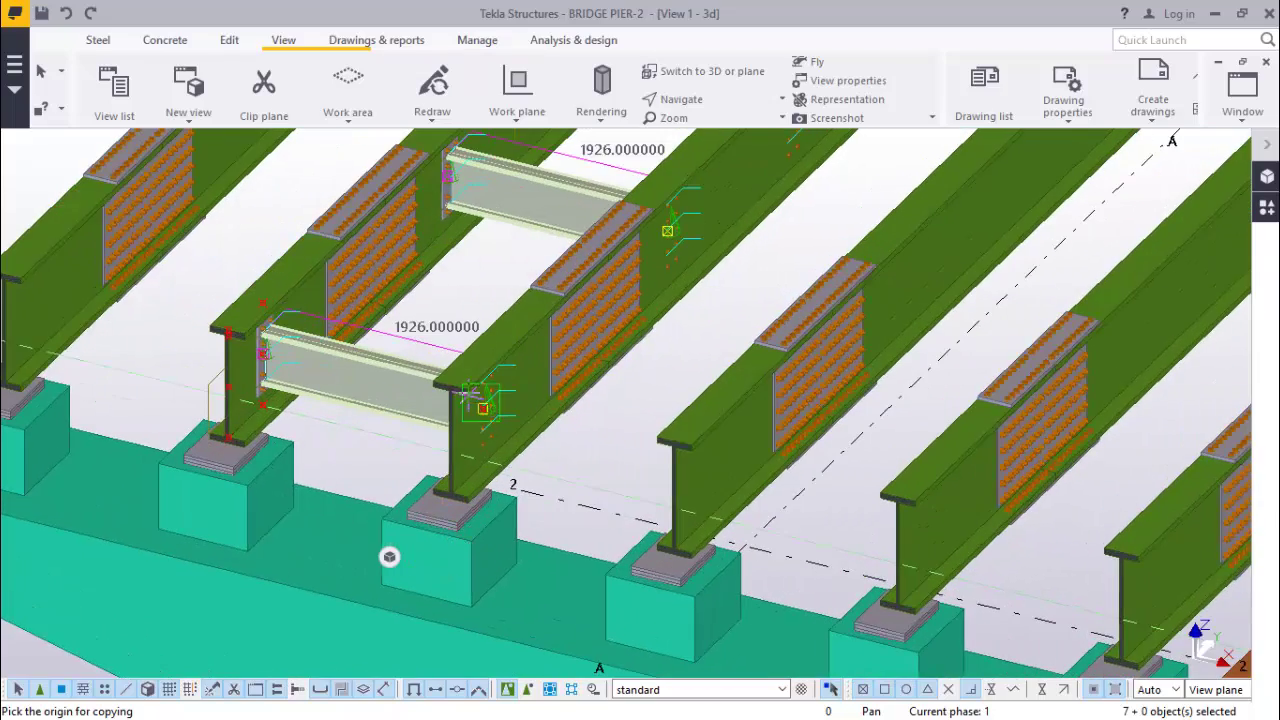
pyautogui.scroll(5, 472, 393)
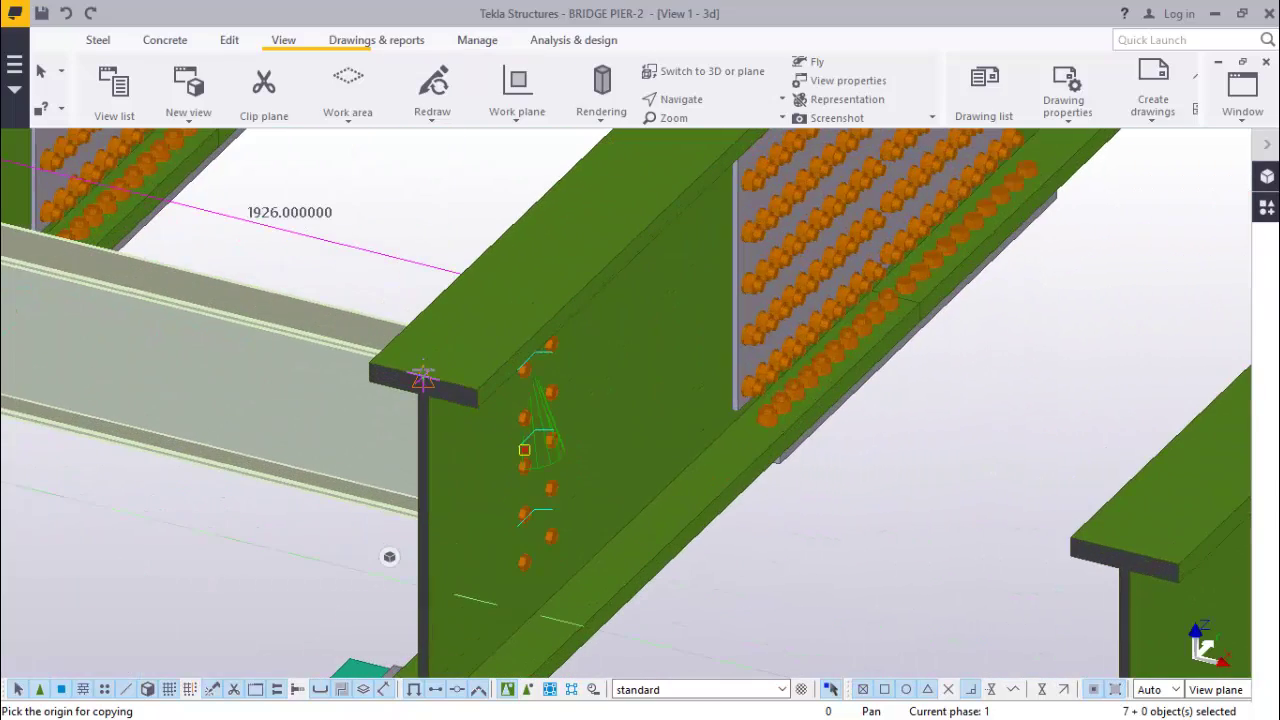
pyautogui.scroll(-3, 422, 377)
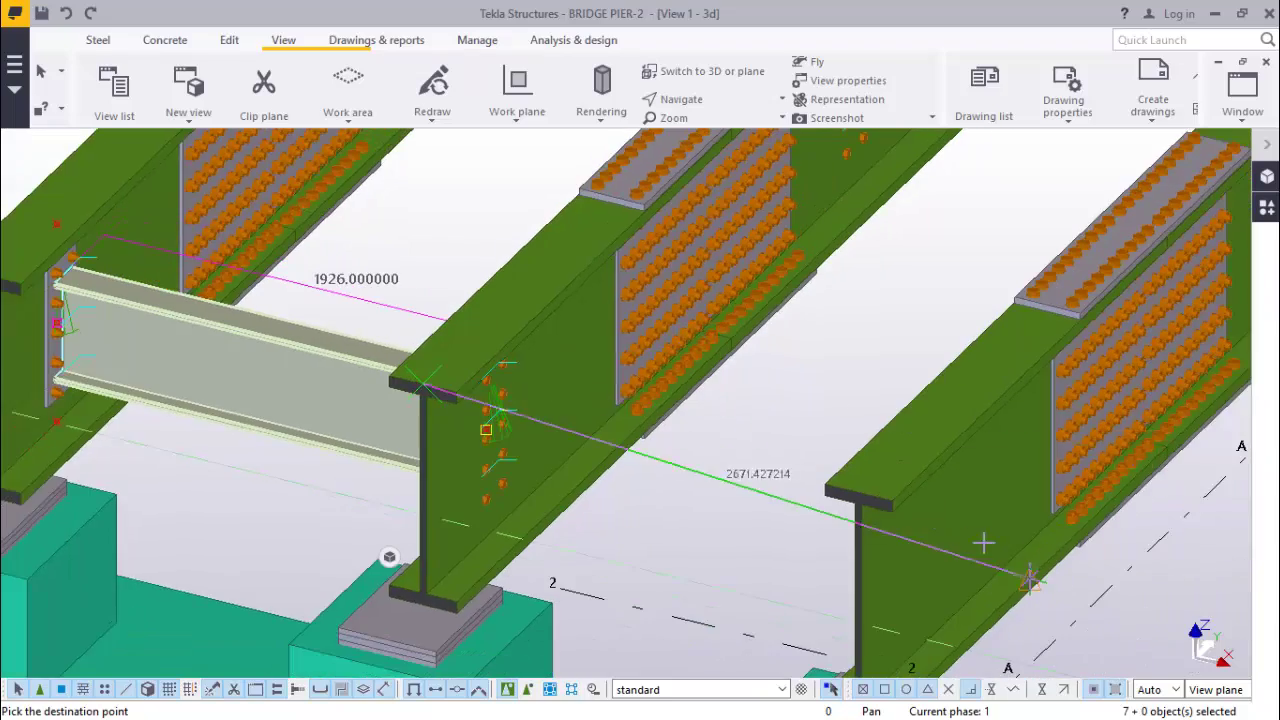
pyautogui.scroll(2, 855, 487)
pyautogui.click(843, 483)
pyautogui.scroll(-5, 668, 430)
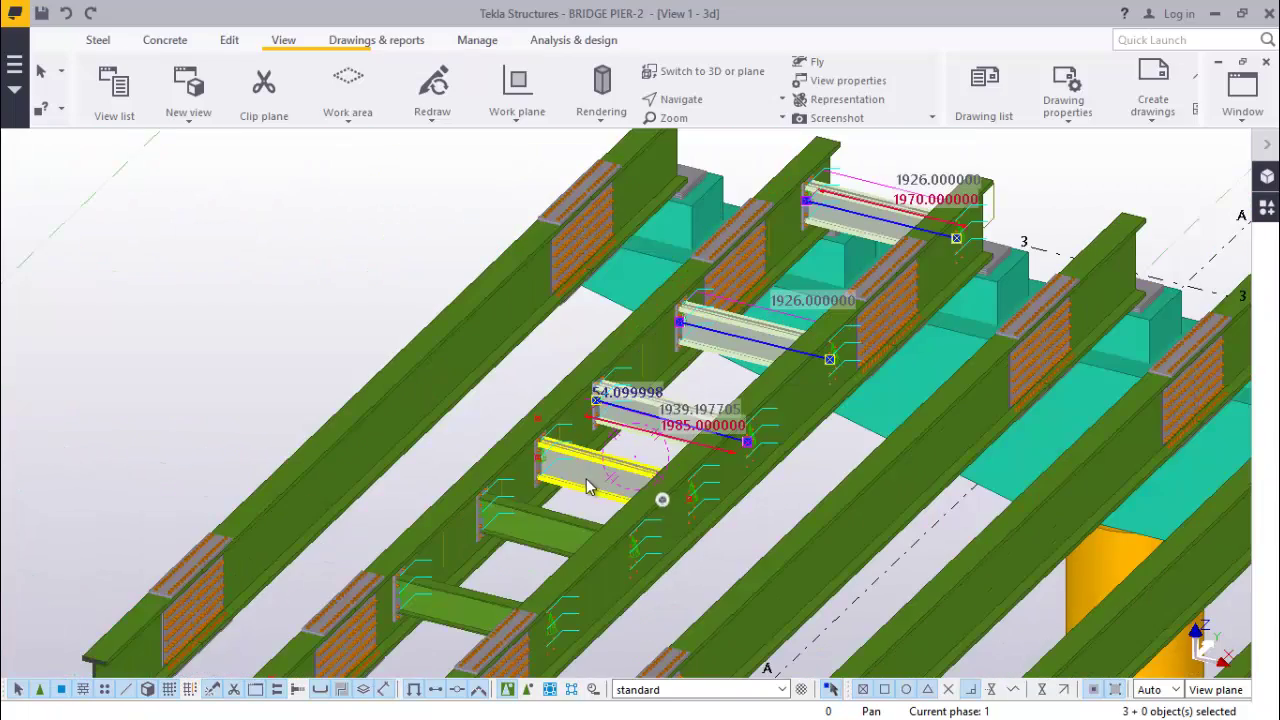
pyautogui.scroll(-2, 590, 463)
pyautogui.scroll(4, 560, 480)
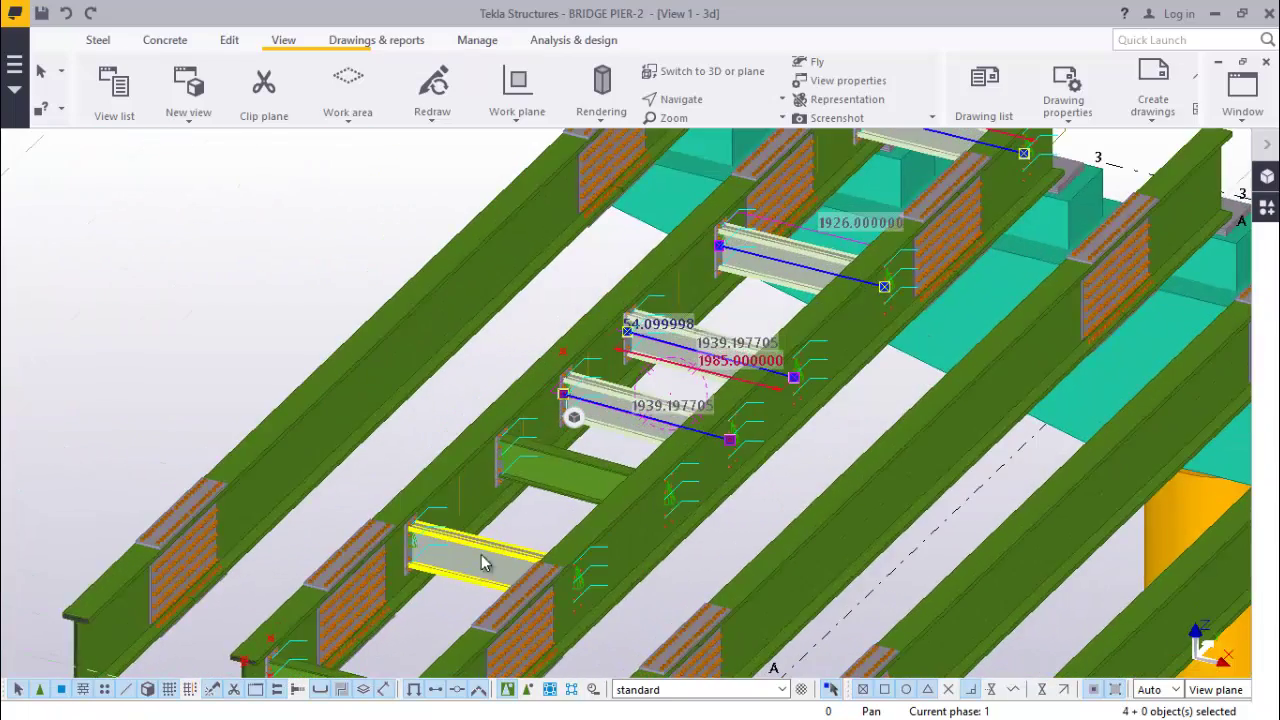
pyautogui.keyDown('shift'); pyautogui.click(478, 558); pyautogui.keyUp('shift')
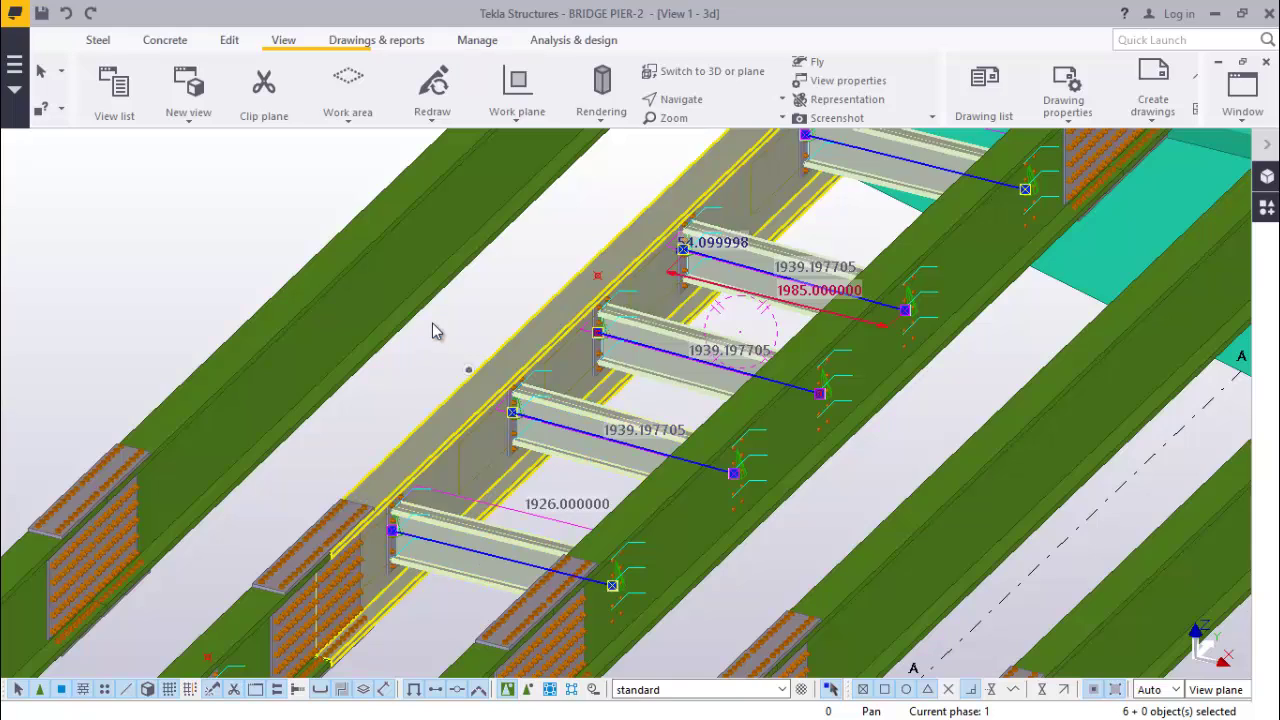
pyautogui.scroll(-3, 434, 479)
pyautogui.scroll(2, 371, 585)
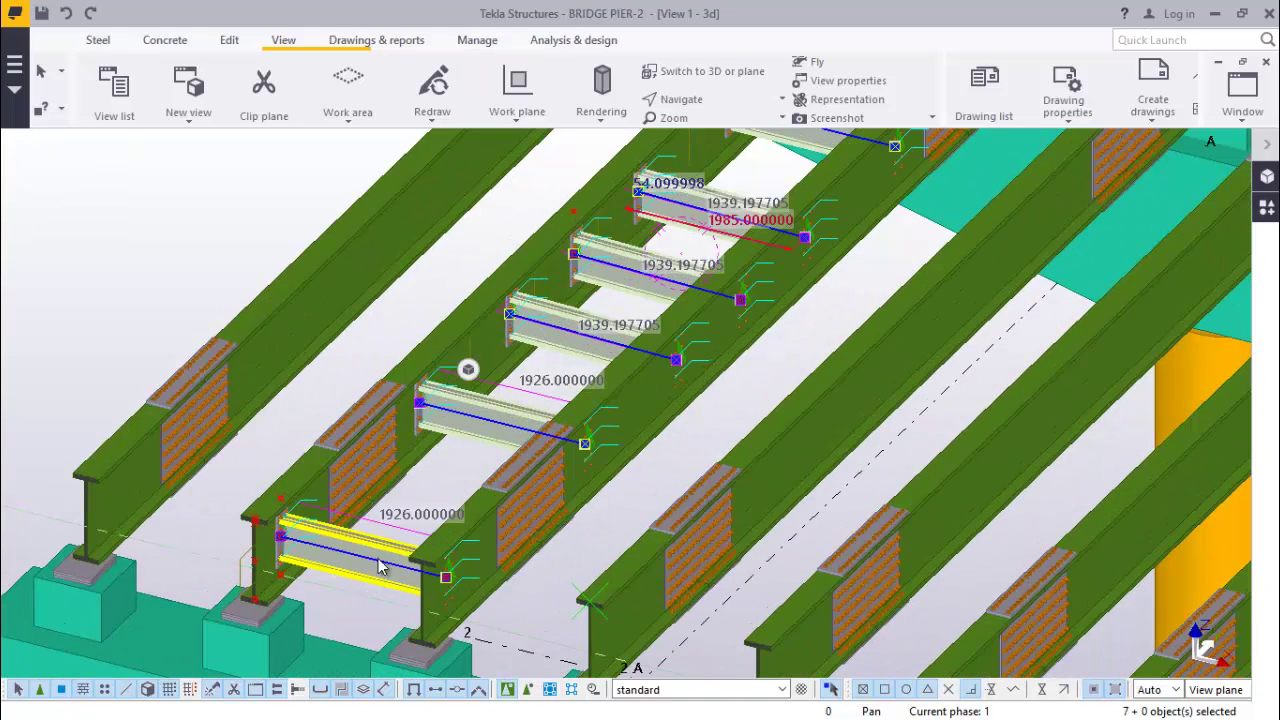
# Copy the selected cross beams, picking the girder flange corner as the origin.
pyautogui.rightClick(150, 198)
pyautogui.click(188, 238)
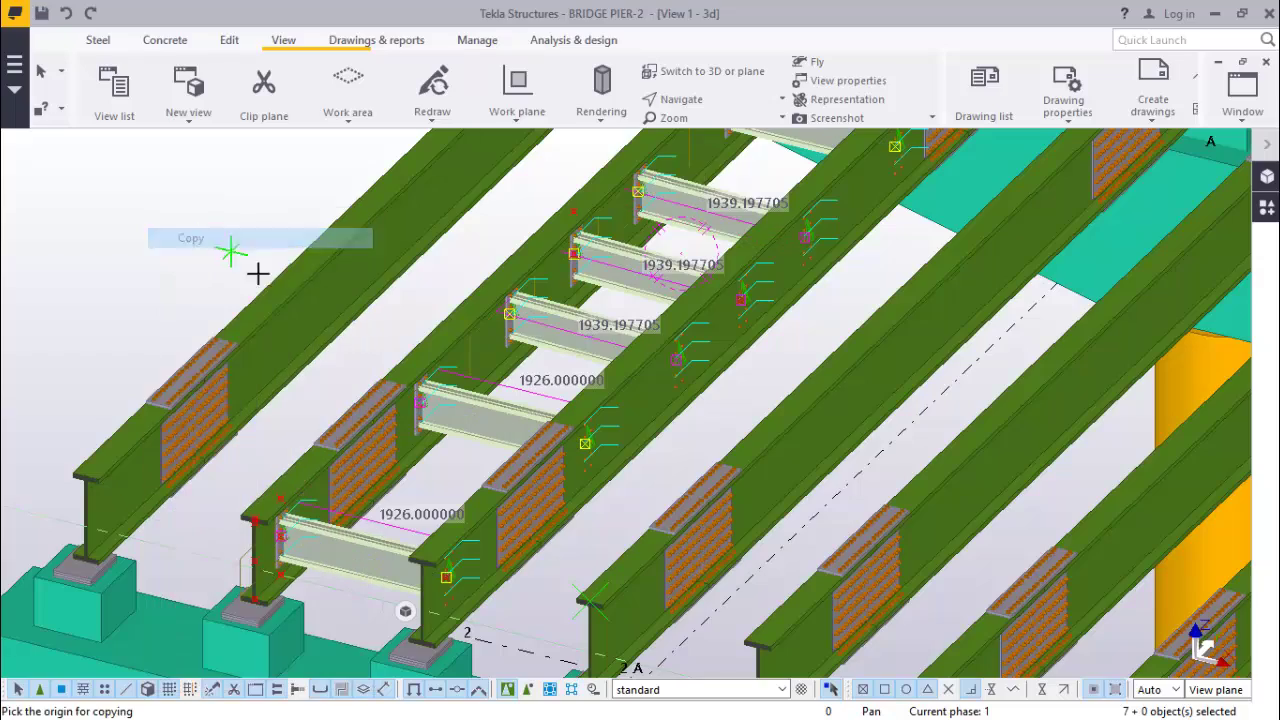
pyautogui.scroll(-2, 330, 300)
pyautogui.scroll(4, 404, 495)
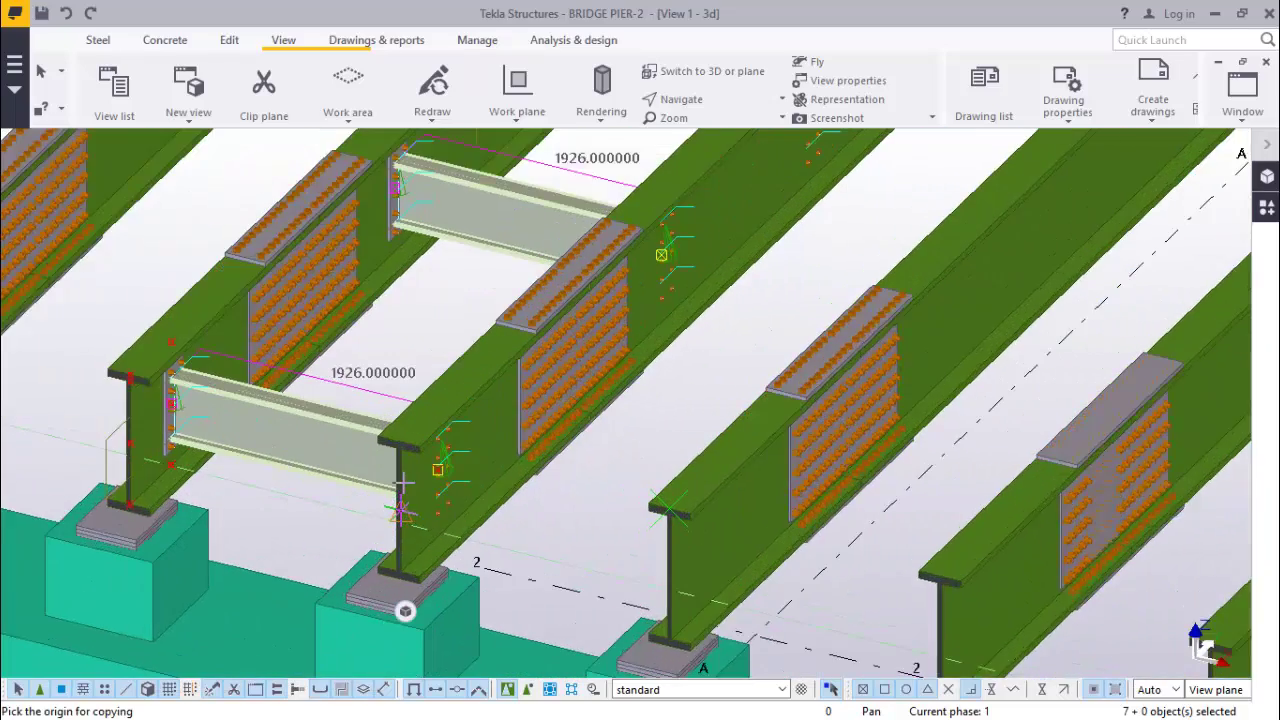
pyautogui.scroll(5, 403, 483)
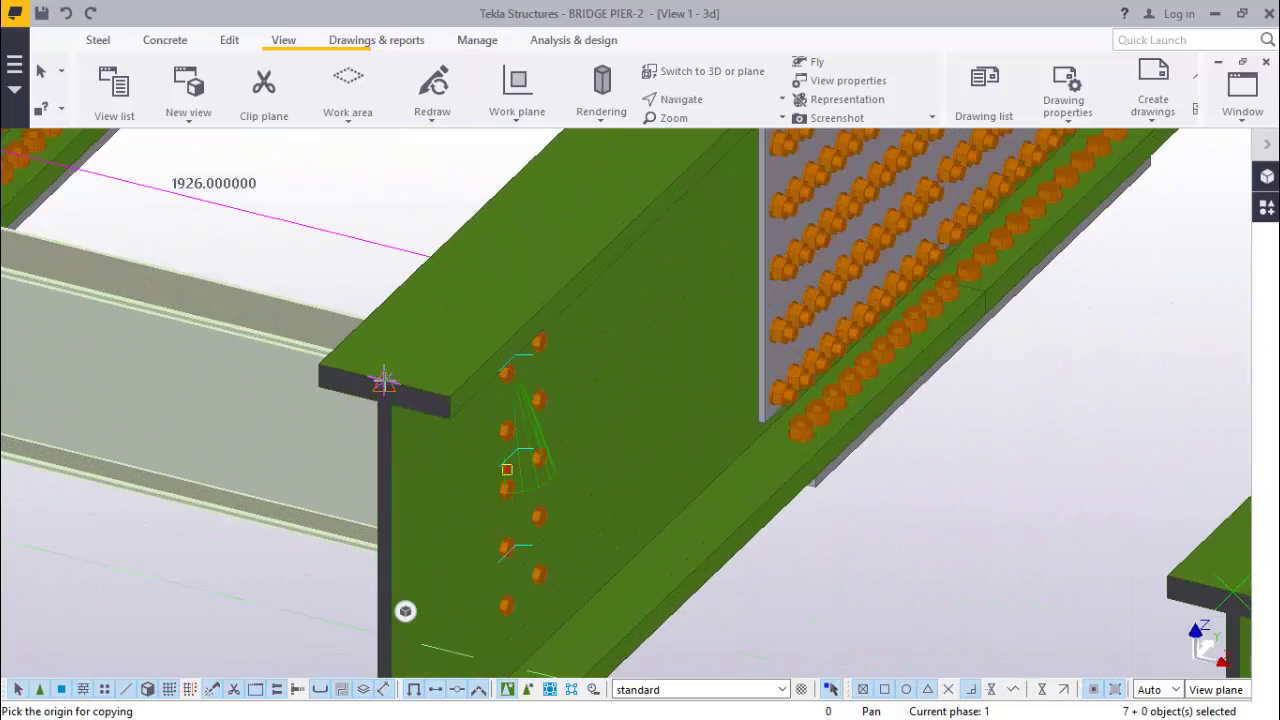
pyautogui.scroll(-3, 385, 380)
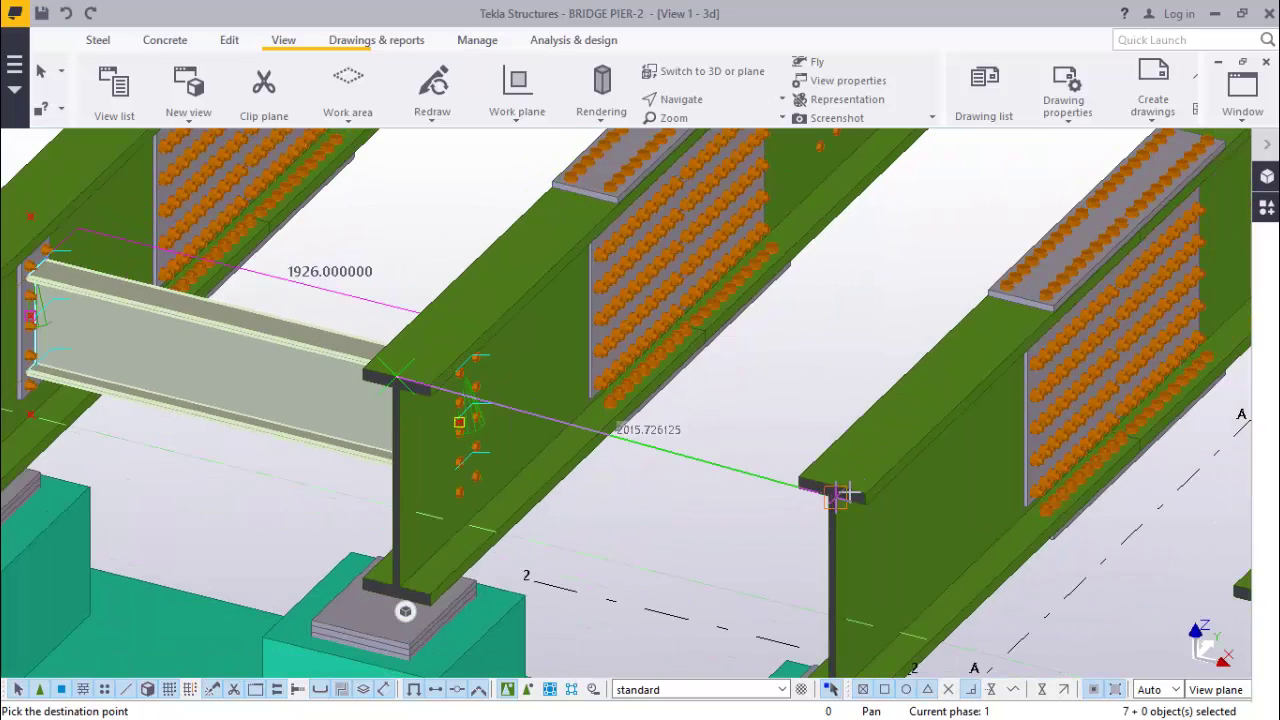
pyautogui.scroll(4, 840, 490)
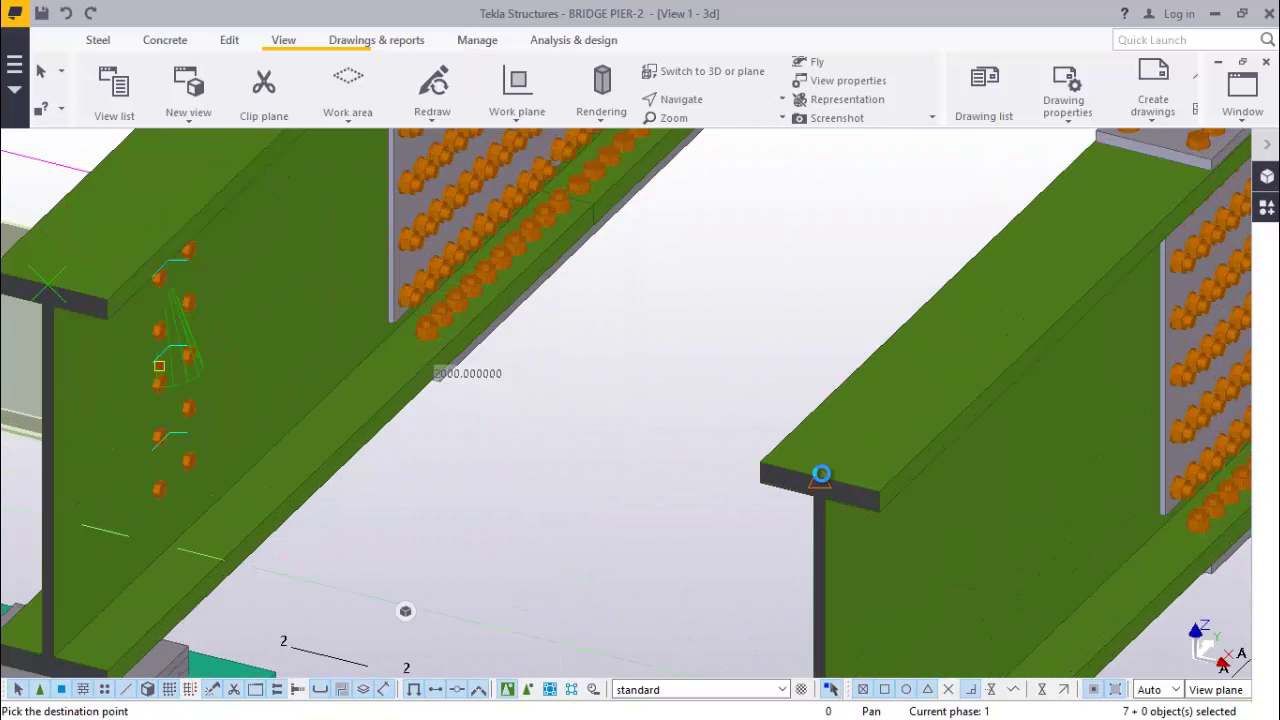
pyautogui.click(820, 474)
# Zoom toward the next girder's corner and choose a command from the context menu.
pyautogui.scroll(-5, 658, 440)
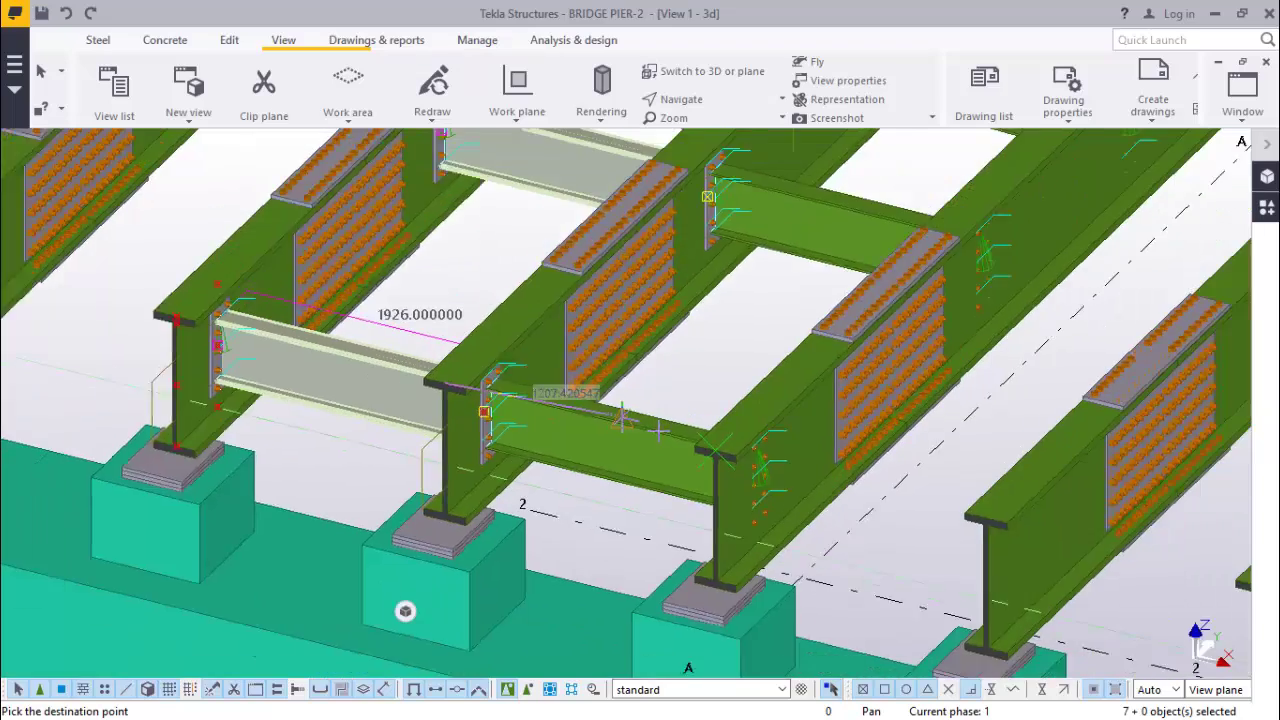
pyautogui.scroll(4, 898, 494)
pyautogui.scroll(3, 898, 494)
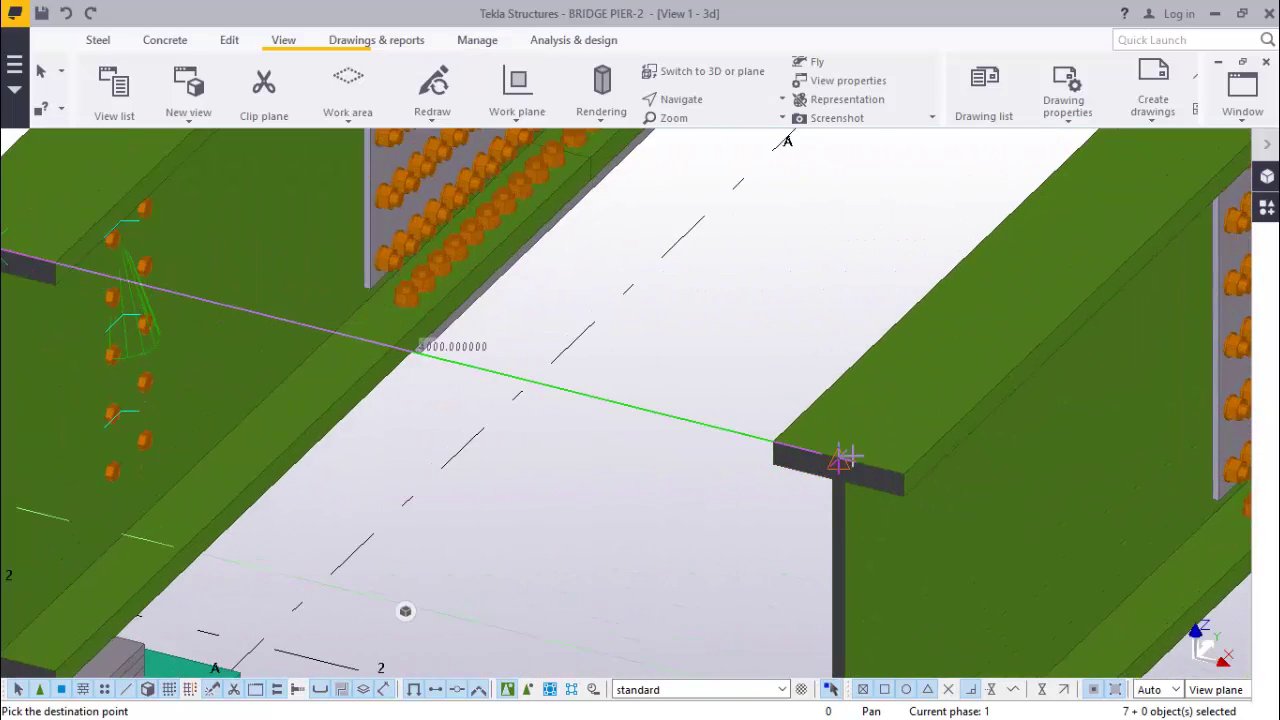
pyautogui.scroll(-5, 838, 457)
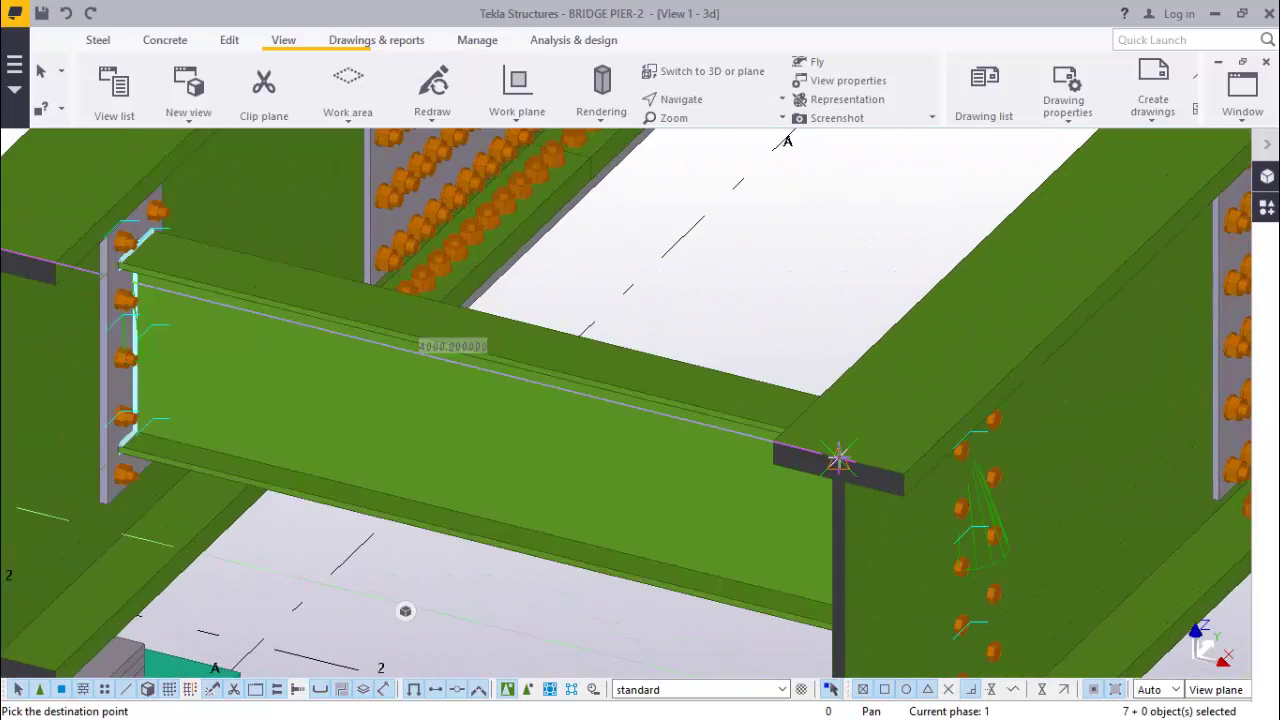
pyautogui.scroll(5, 740, 425)
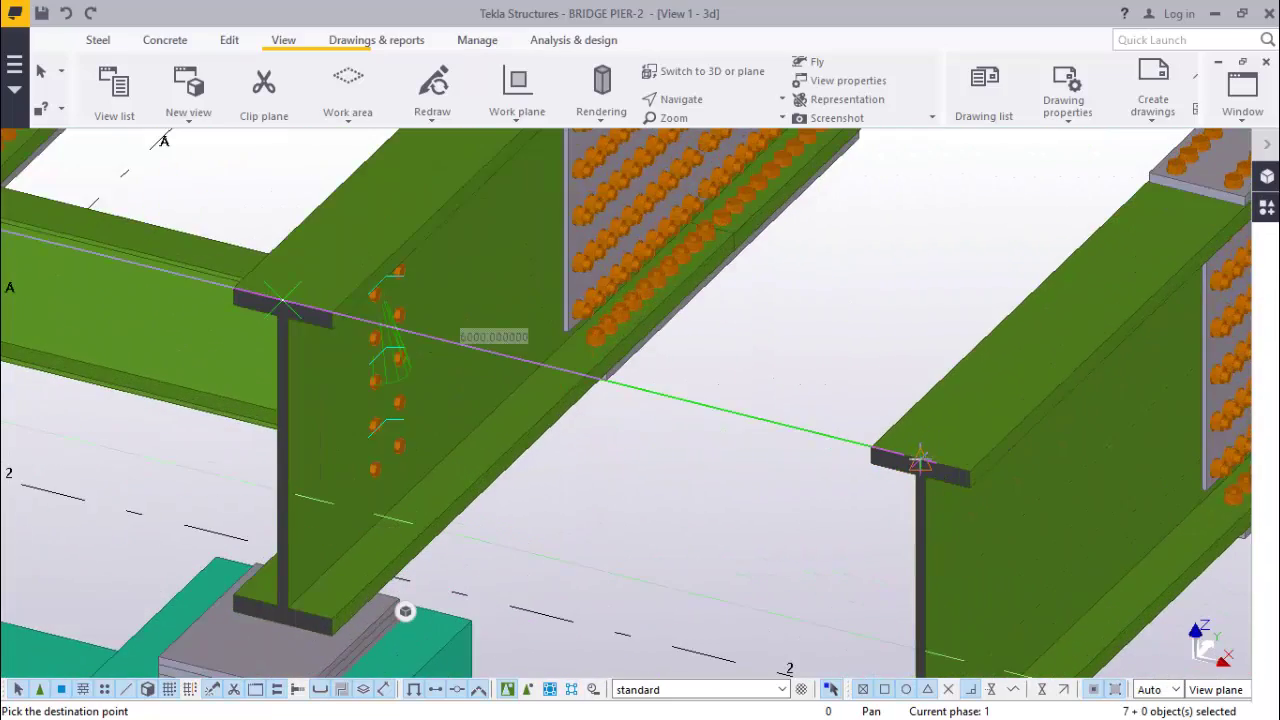
pyautogui.scroll(-8, 918, 460)
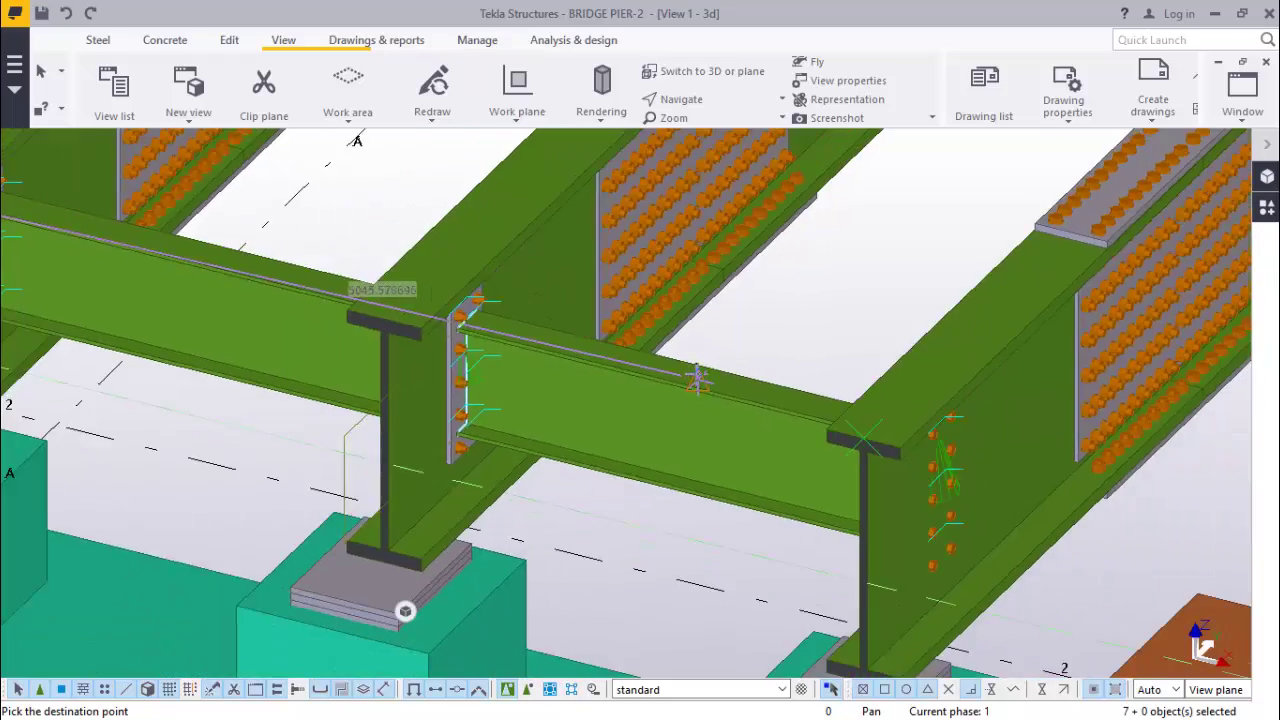
pyautogui.scroll(8, 1037, 450)
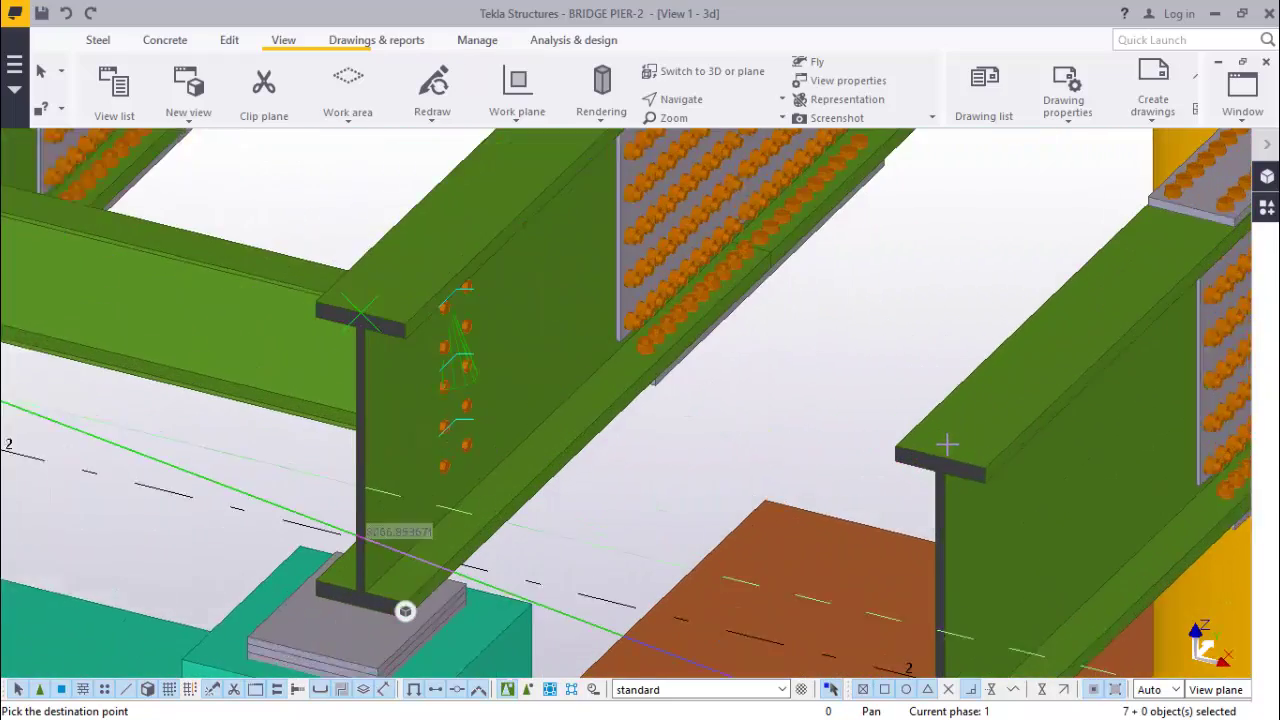
pyautogui.scroll(-10, 941, 458)
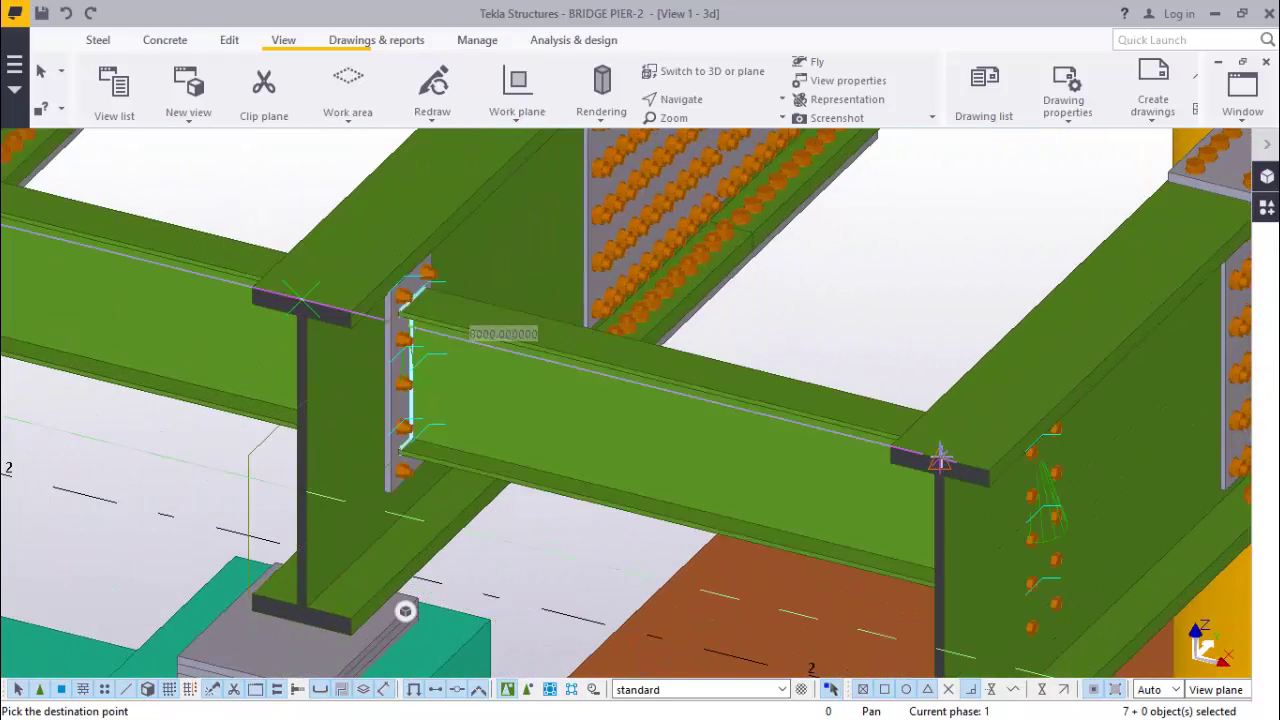
pyautogui.scroll(-3, 1012, 540)
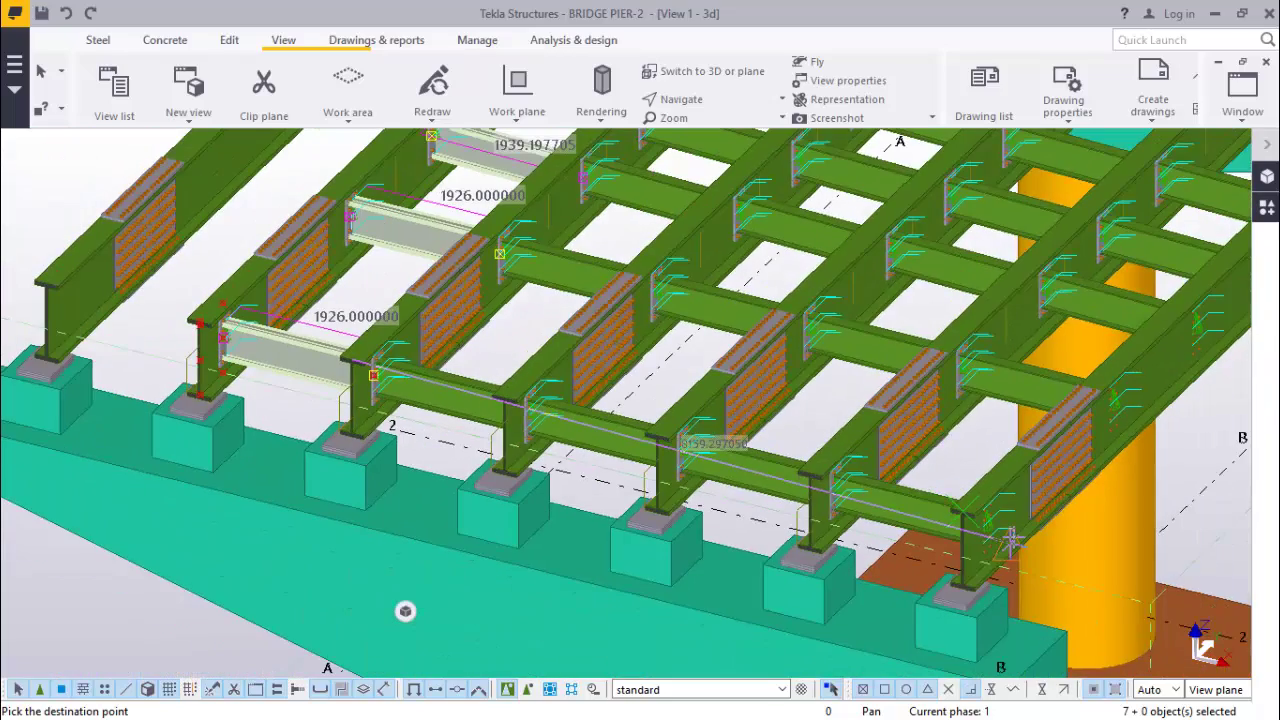
pyautogui.scroll(6, 545, 390)
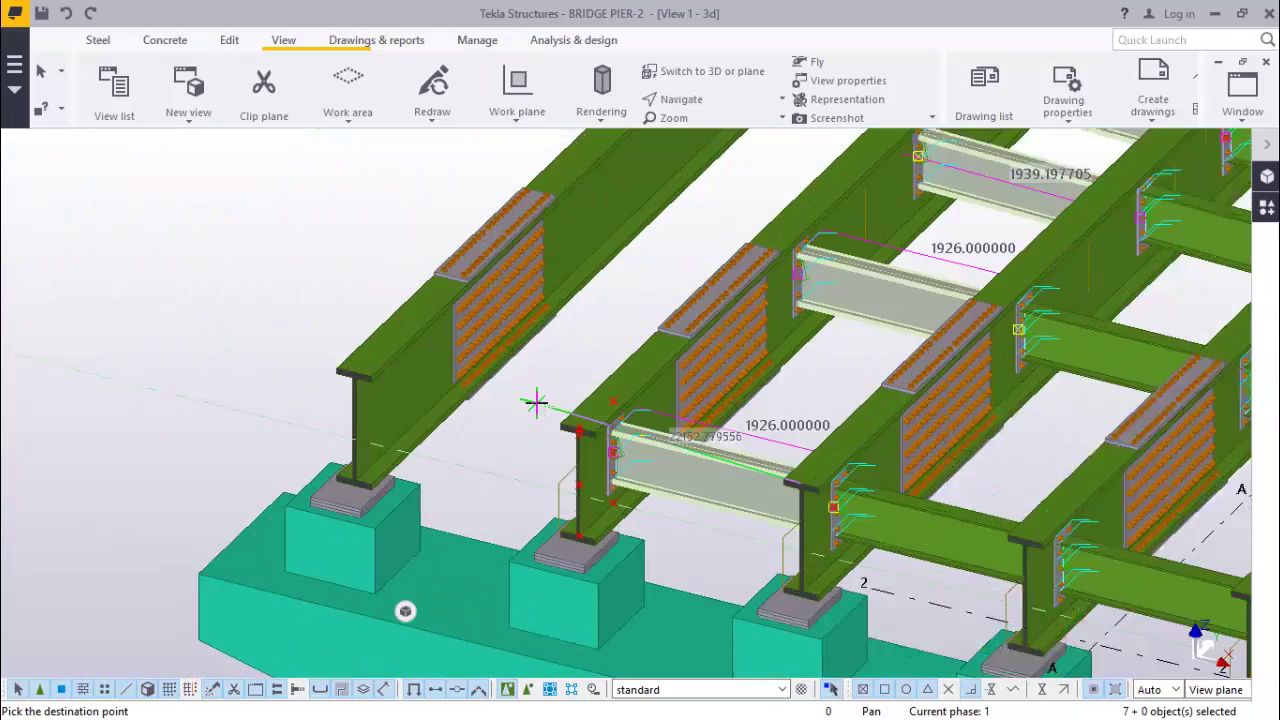
pyautogui.scroll(8, 545, 372)
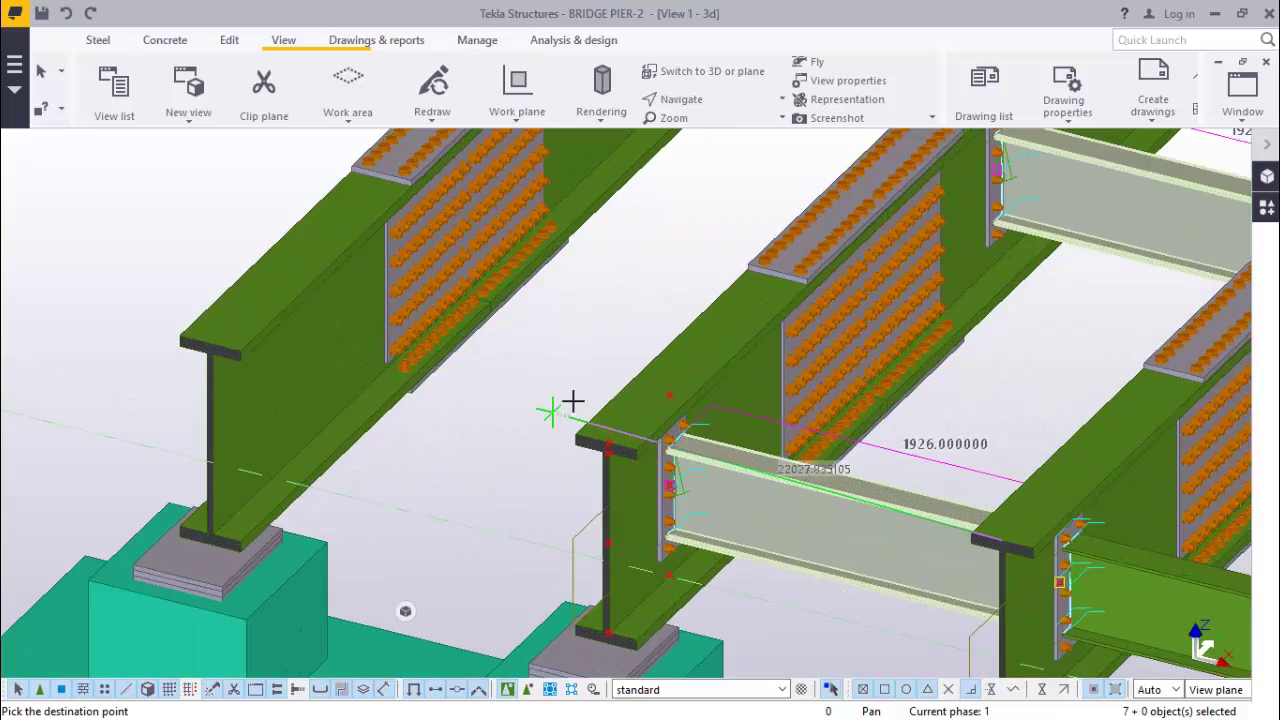
pyautogui.scroll(2, 612, 440)
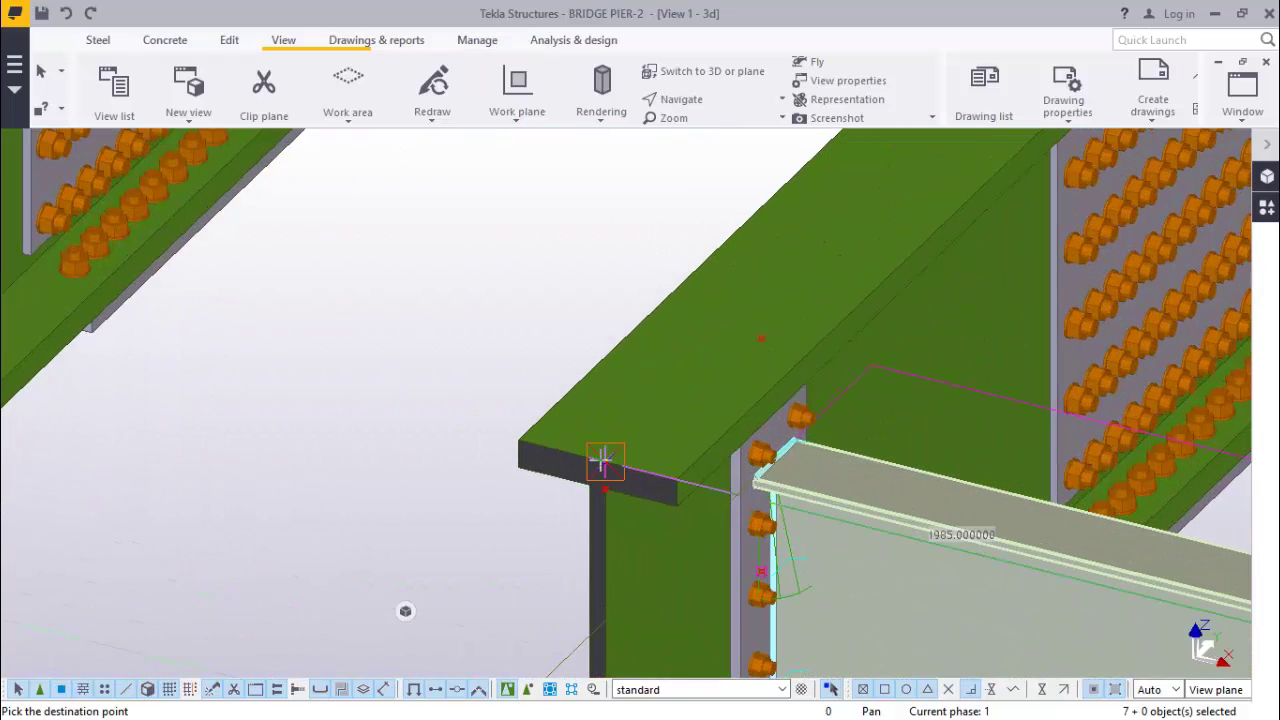
pyautogui.scroll(3, 603, 459)
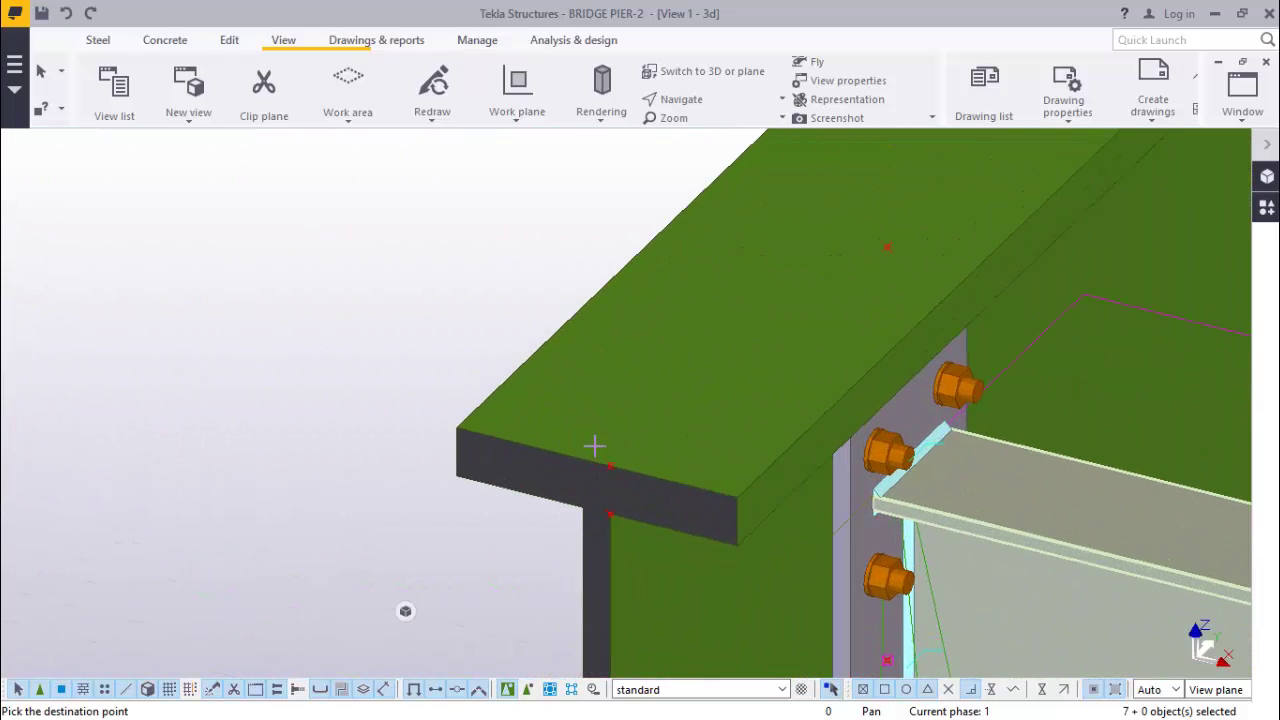
pyautogui.scroll(-8, 596, 462)
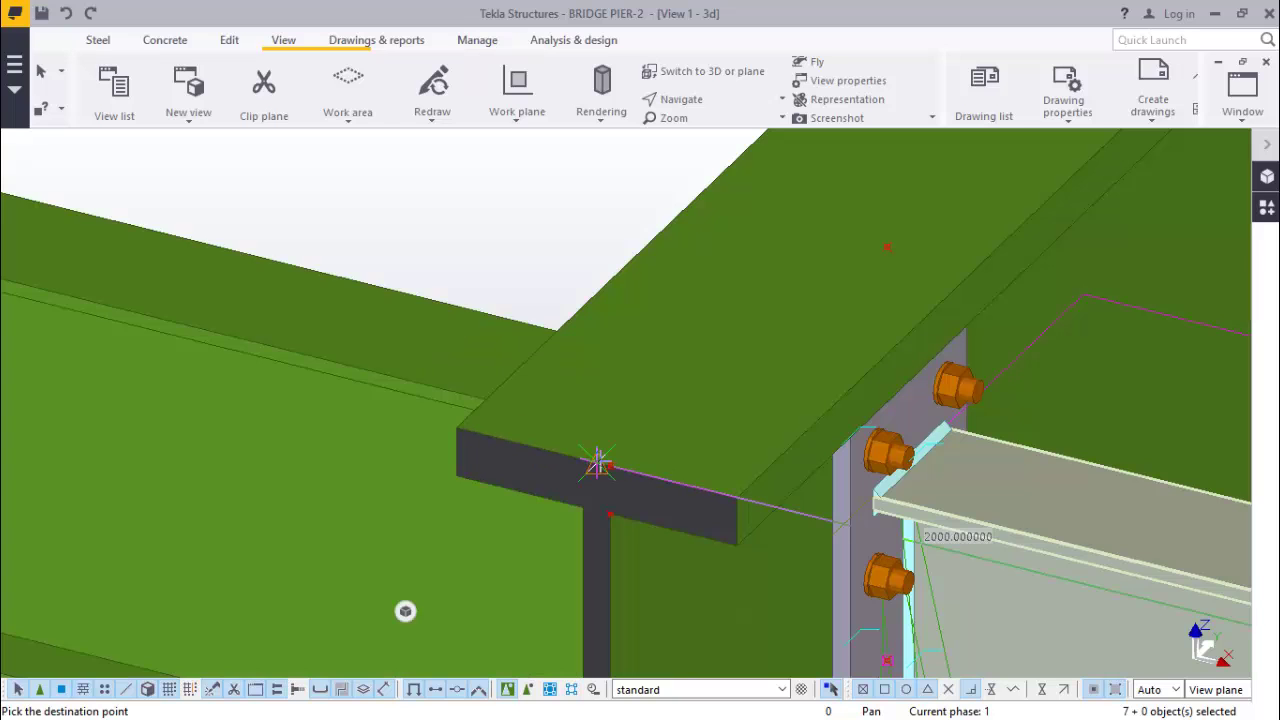
pyautogui.scroll(-5, 771, 479)
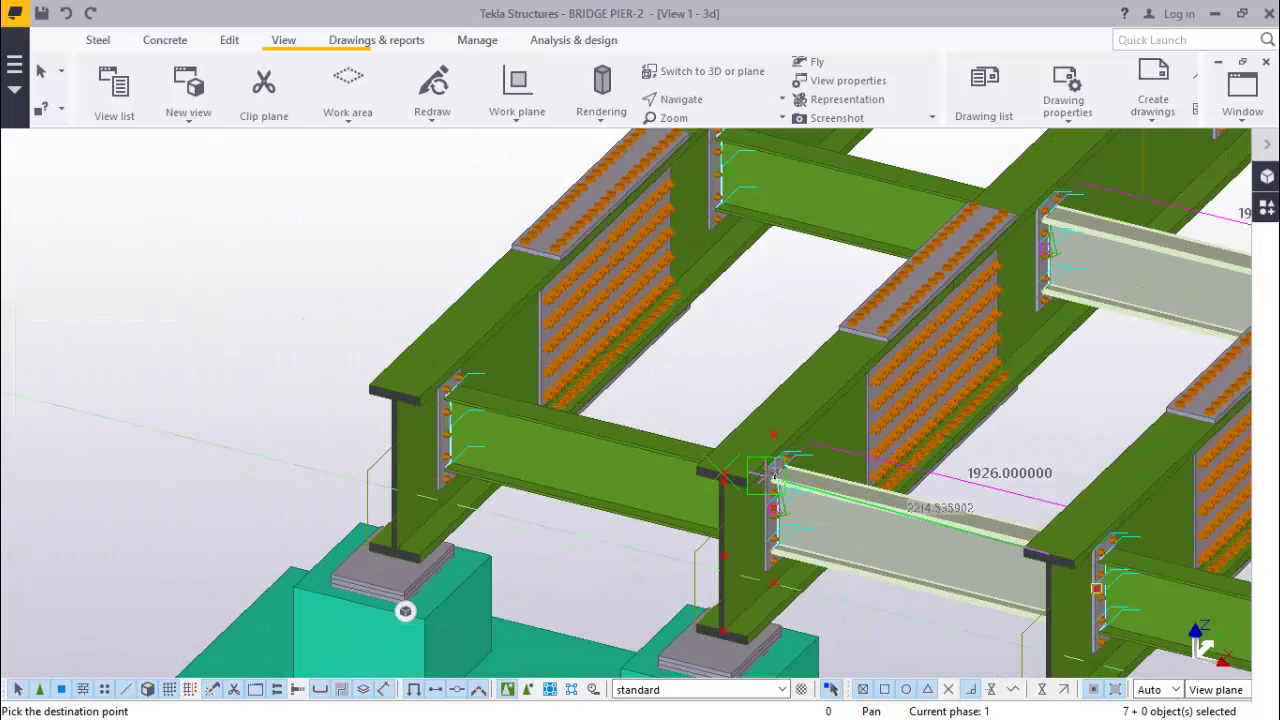
pyautogui.rightClick(343, 263)
pyautogui.click(381, 389)
pyautogui.click(381, 389)
pyautogui.scroll(-6, 400, 340)
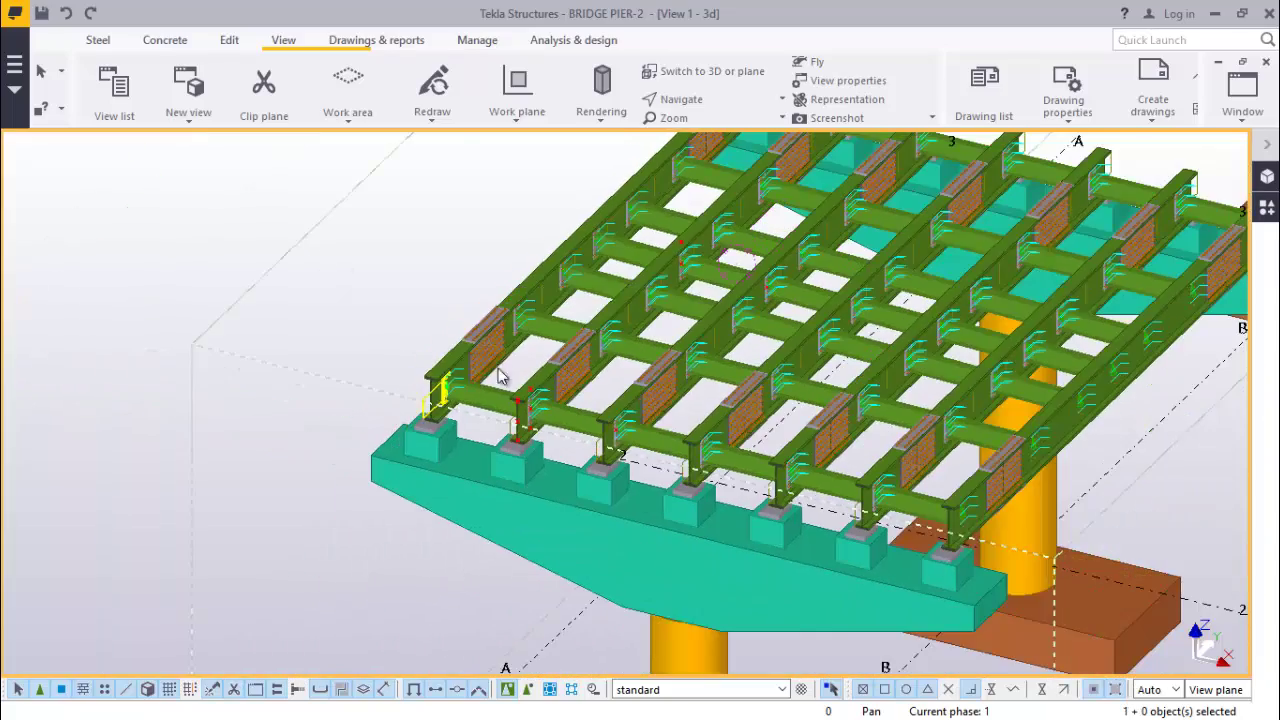
pyautogui.keyDown('ctrl'); pyautogui.moveTo(500, 376); pyautogui.dragTo(250, 290, button='middle'); pyautogui.keyUp('ctrl')
pyautogui.scroll(6, 128, 251)
pyautogui.rightClick(128, 251)
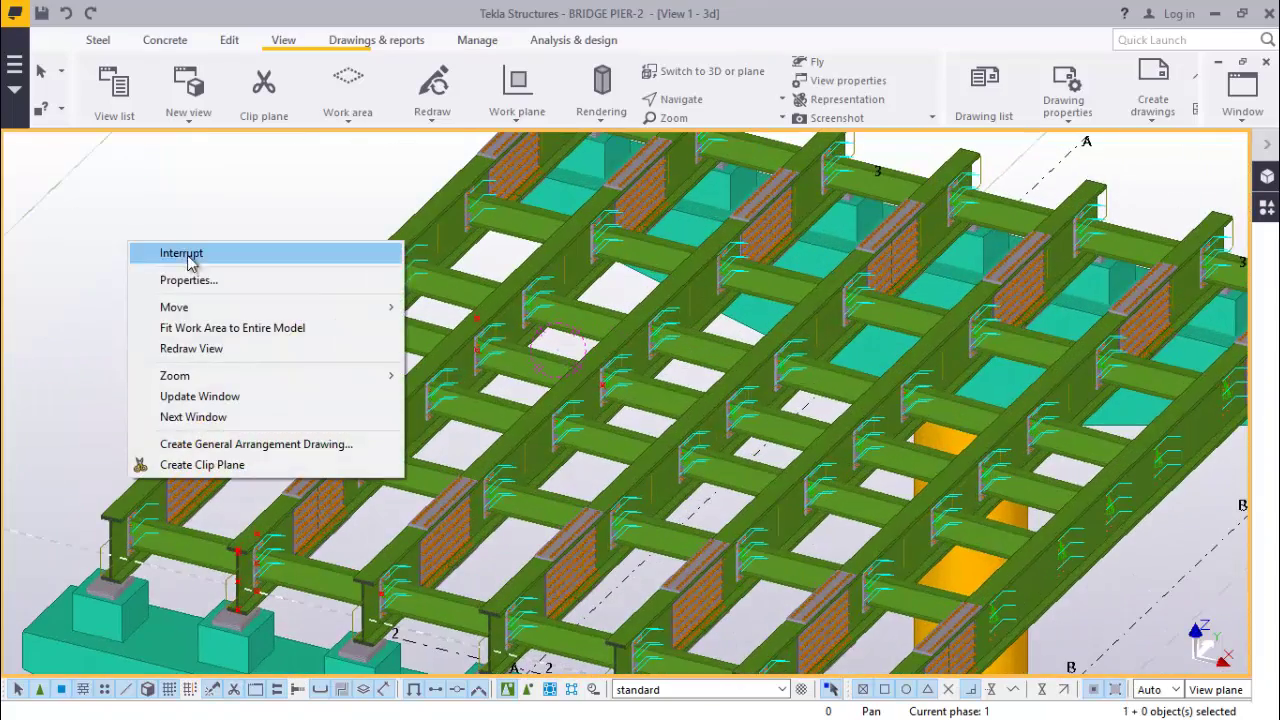
pyautogui.click(195, 346)
pyautogui.scroll(-2, 760, 343)
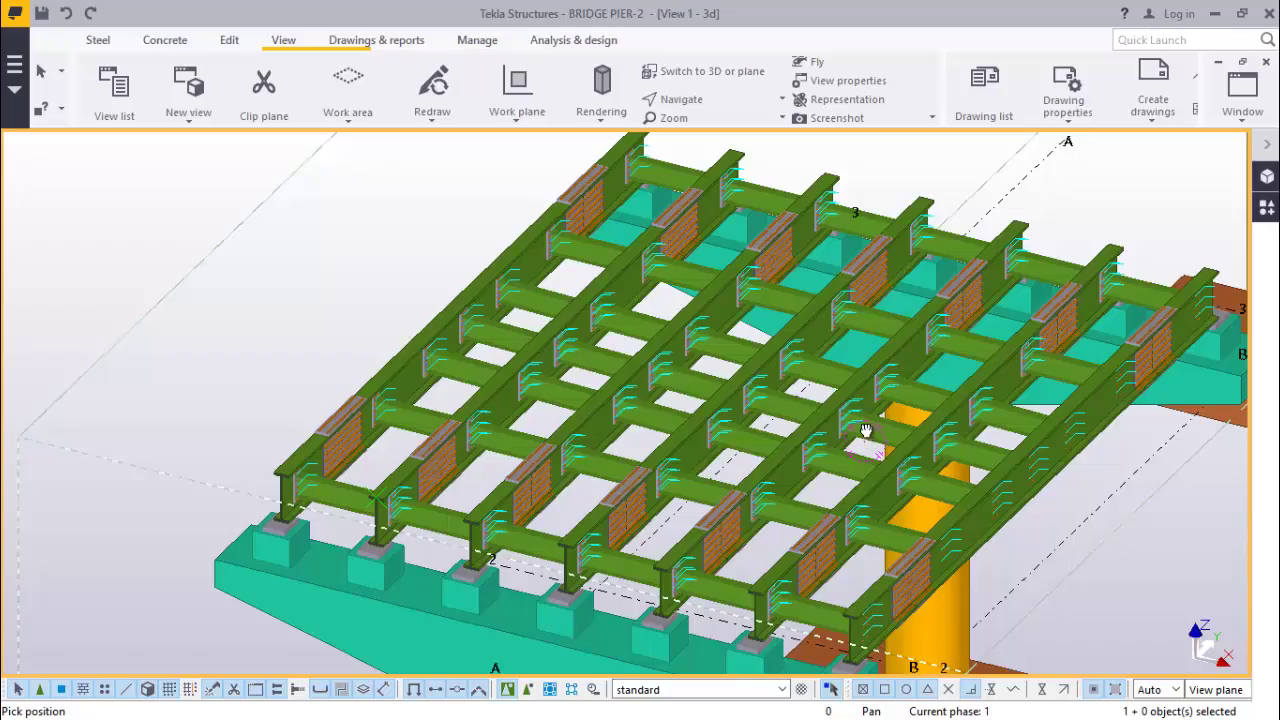
pyautogui.moveTo(866, 431)
pyautogui.keyDown('ctrl'); pyautogui.mouseDown(button='middle')
pyautogui.moveTo(515, 410)
pyautogui.moveTo(580, 340)
pyautogui.moveTo(618, 355)
pyautogui.moveTo(585, 360)
pyautogui.moveTo(571, 380)
pyautogui.moveTo(663, 323)
pyautogui.moveTo(619, 314)
pyautogui.mouseUp(button='middle'); pyautogui.keyUp('ctrl')
pyautogui.scroll(5, 515, 404)
pyautogui.scroll(-5, 618, 355)
pyautogui.scroll(1, 578, 330)
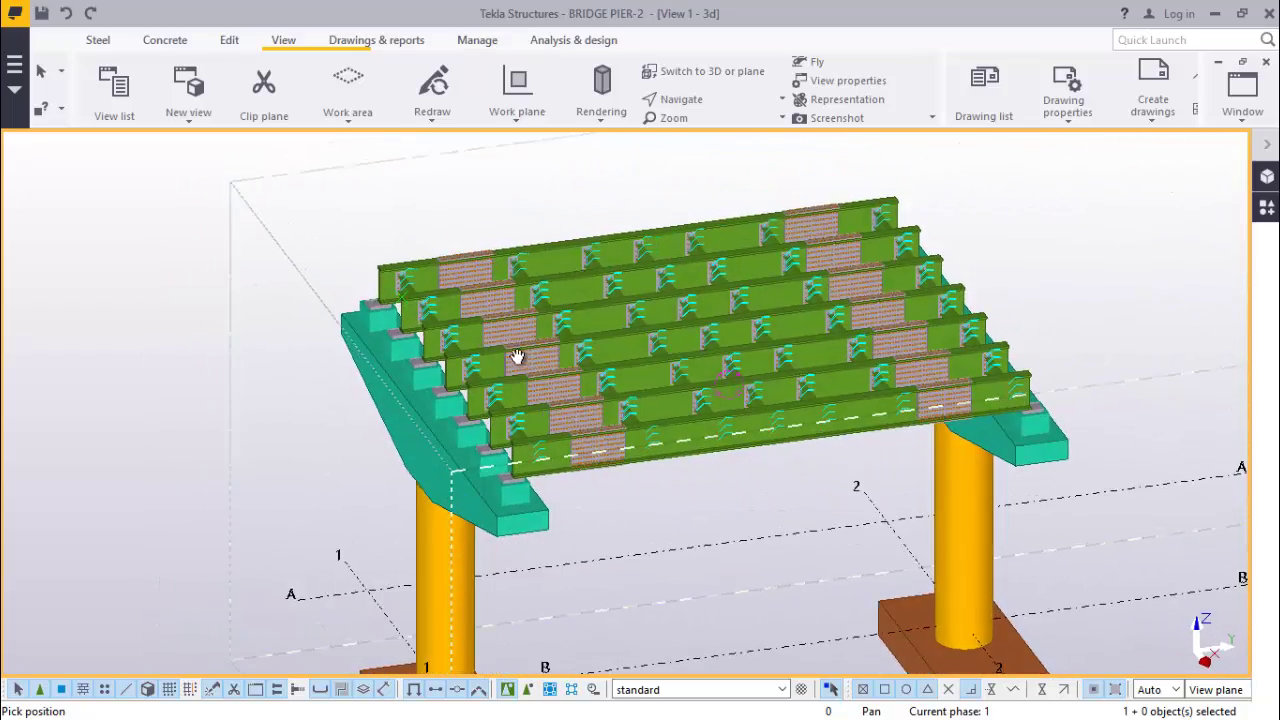
pyautogui.scroll(6, 517, 357)
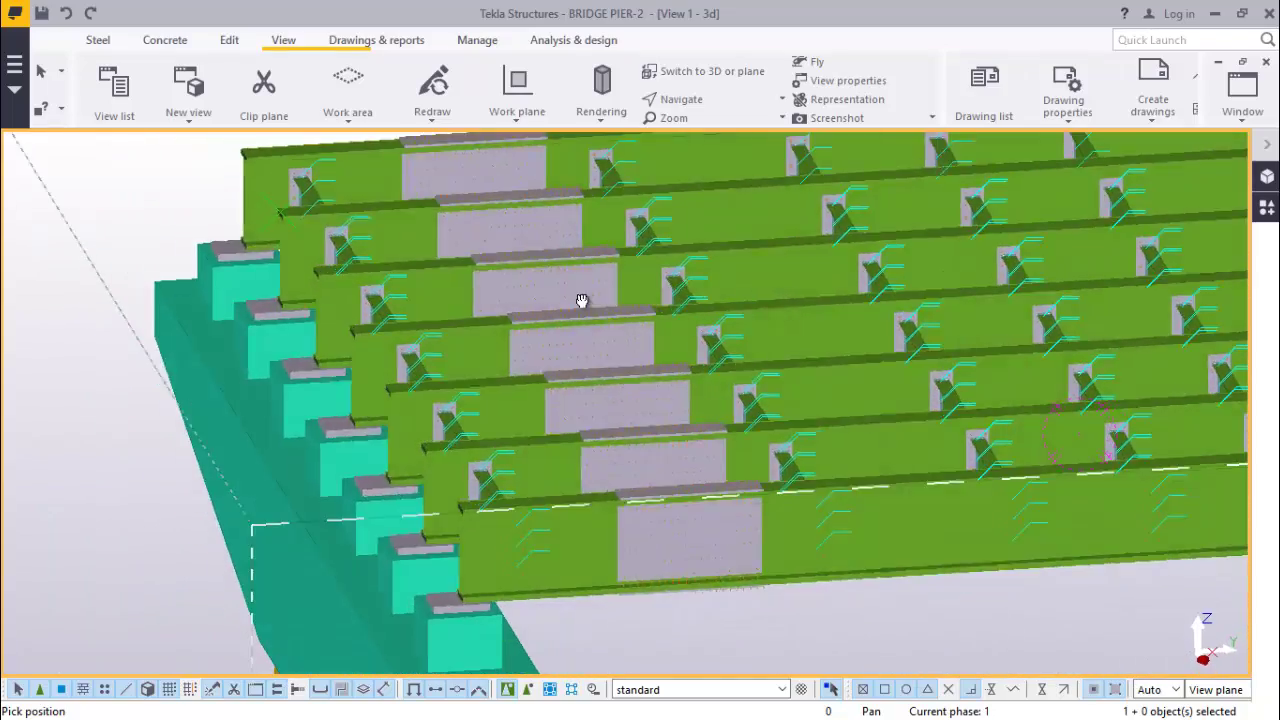
pyautogui.keyDown('ctrl'); pyautogui.moveTo(582, 300); pyautogui.dragTo(460, 328, button='middle'); pyautogui.keyUp('ctrl')
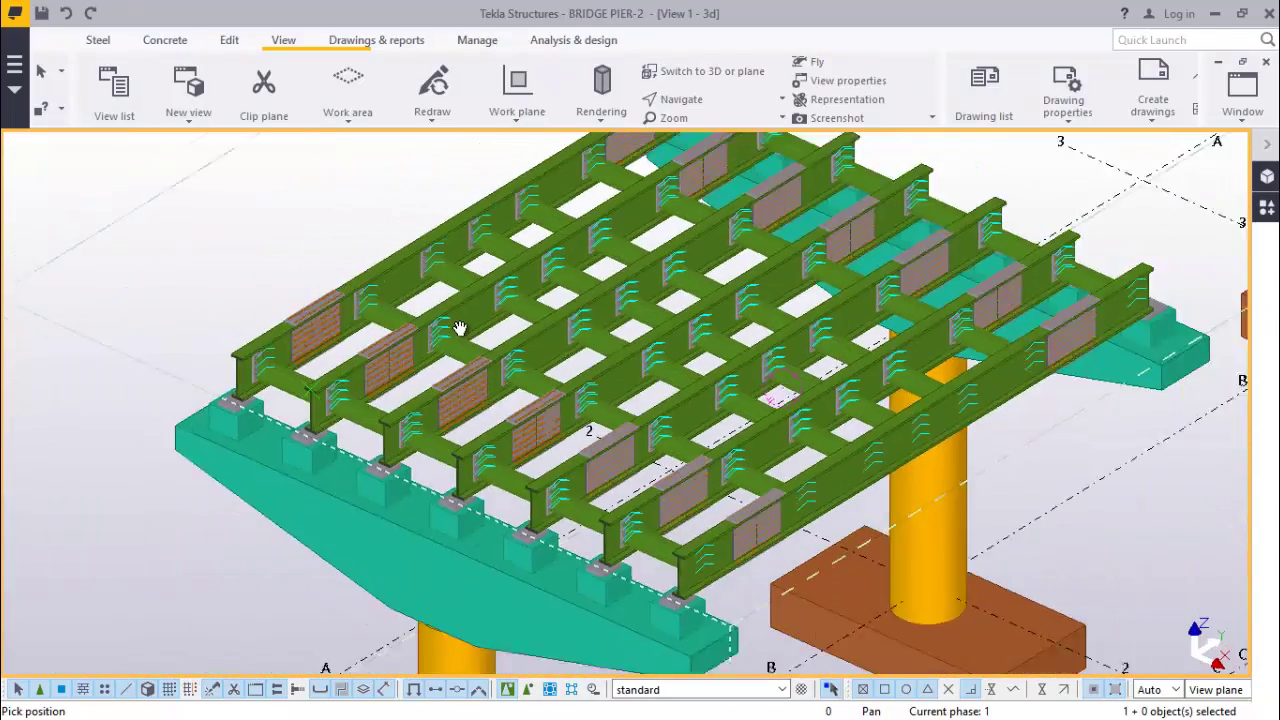
pyautogui.scroll(-2, 460, 328)
pyautogui.keyDown('ctrl'); pyautogui.moveTo(556, 334); pyautogui.dragTo(551, 371, button='middle'); pyautogui.keyUp('ctrl')
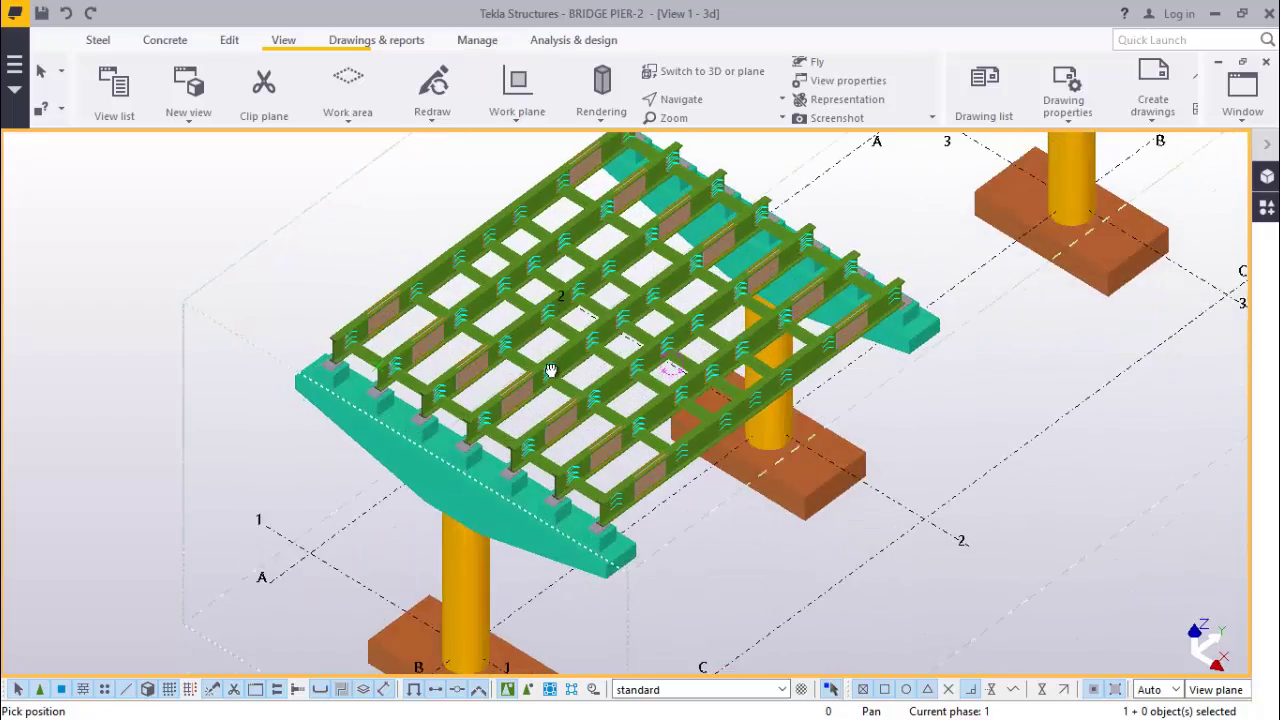
pyautogui.scroll(5, 540, 312)
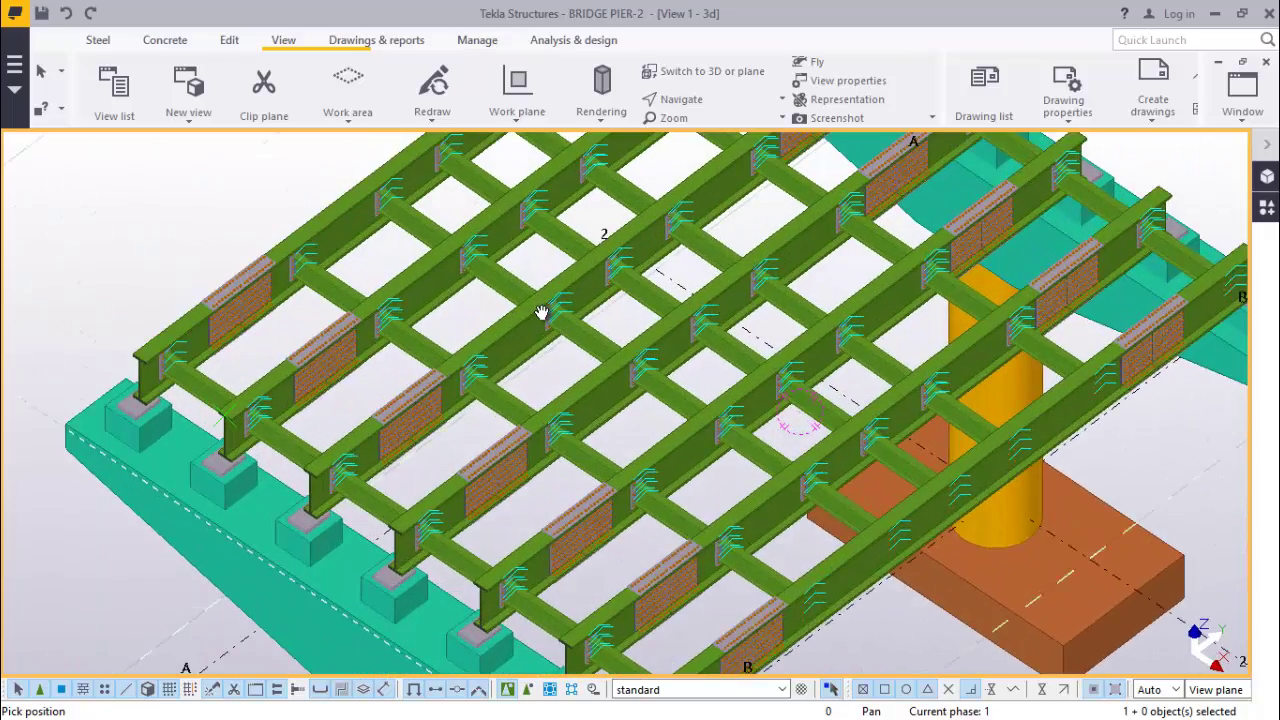
# Interrupt the pending point pick via the right-click menu and zoom in on the deck.
pyautogui.scroll(-4, 508, 314)
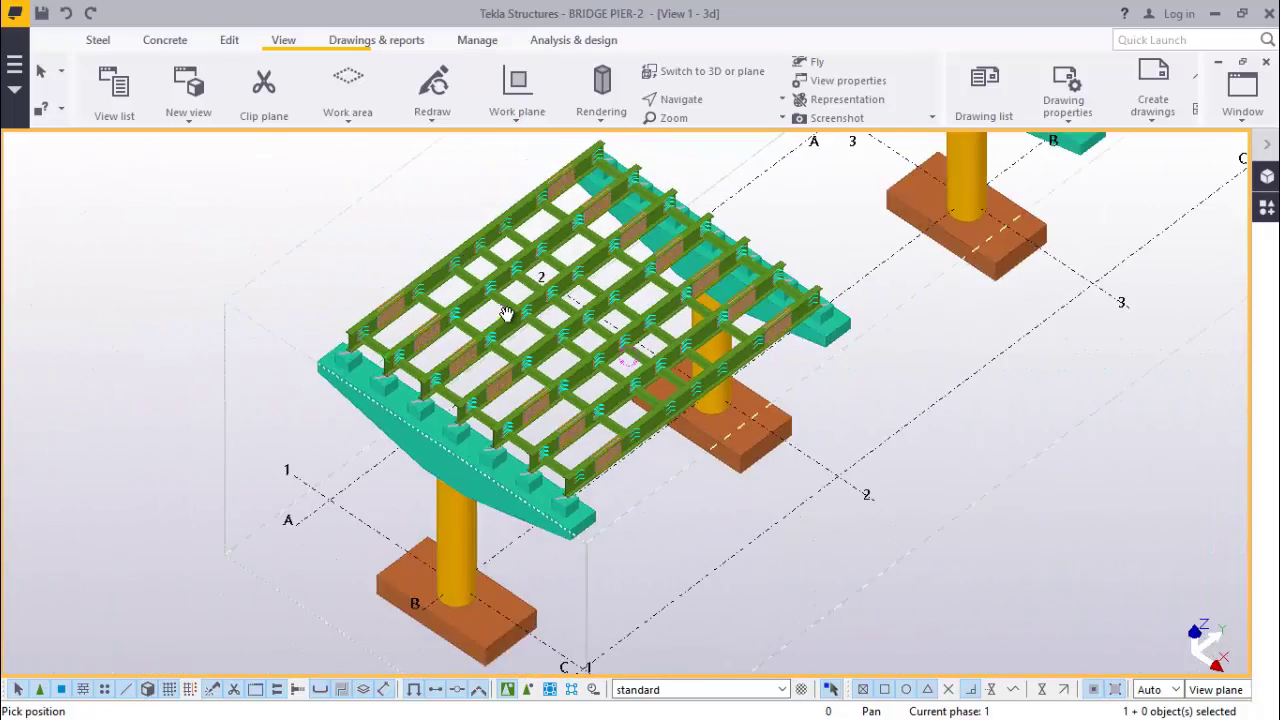
pyautogui.scroll(3, 543, 246)
pyautogui.rightClick(240, 190)
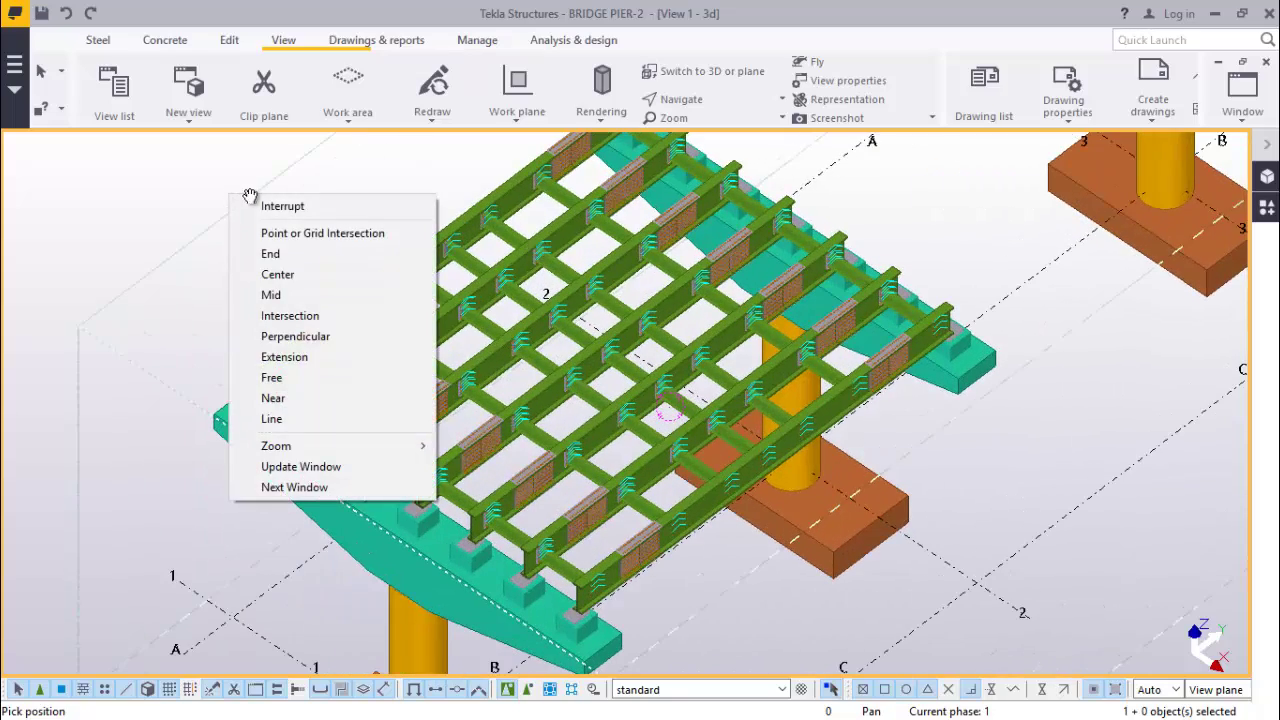
pyautogui.click(255, 206)
pyautogui.scroll(3, 516, 310)
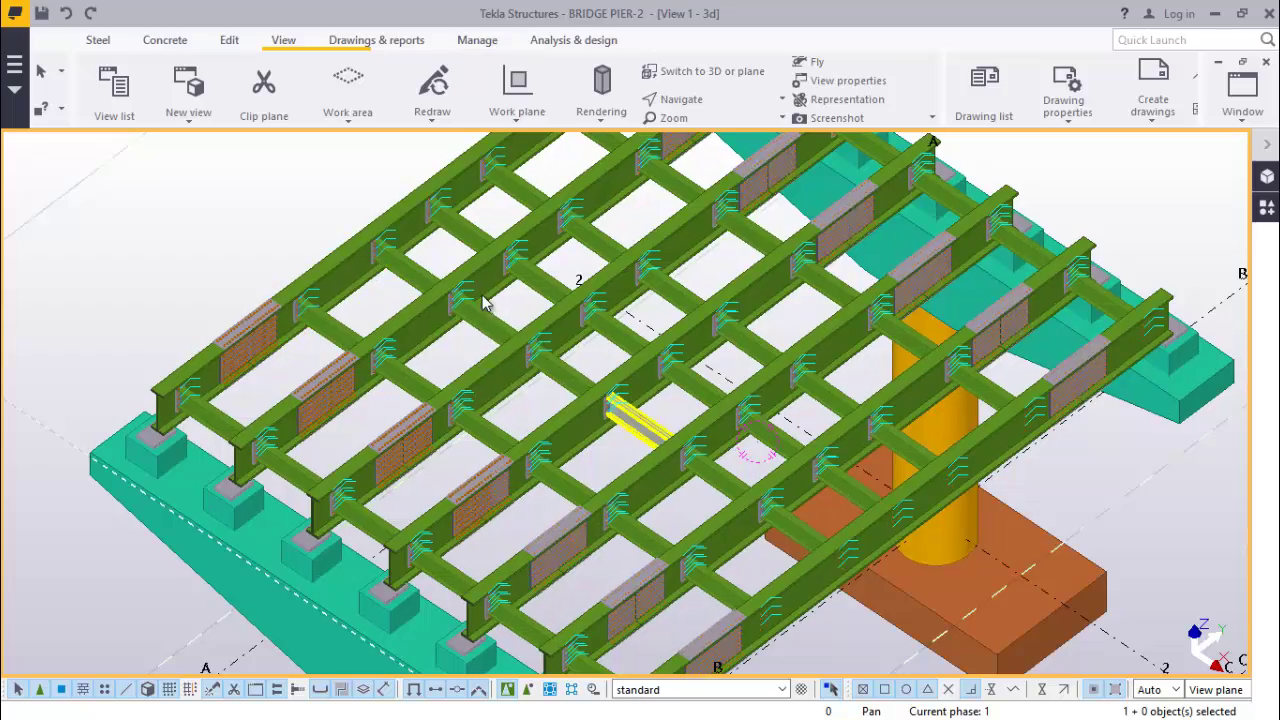
# Select the left girder, the cross beams and adjacent girders, then all deck parts.
pyautogui.click(344, 254)
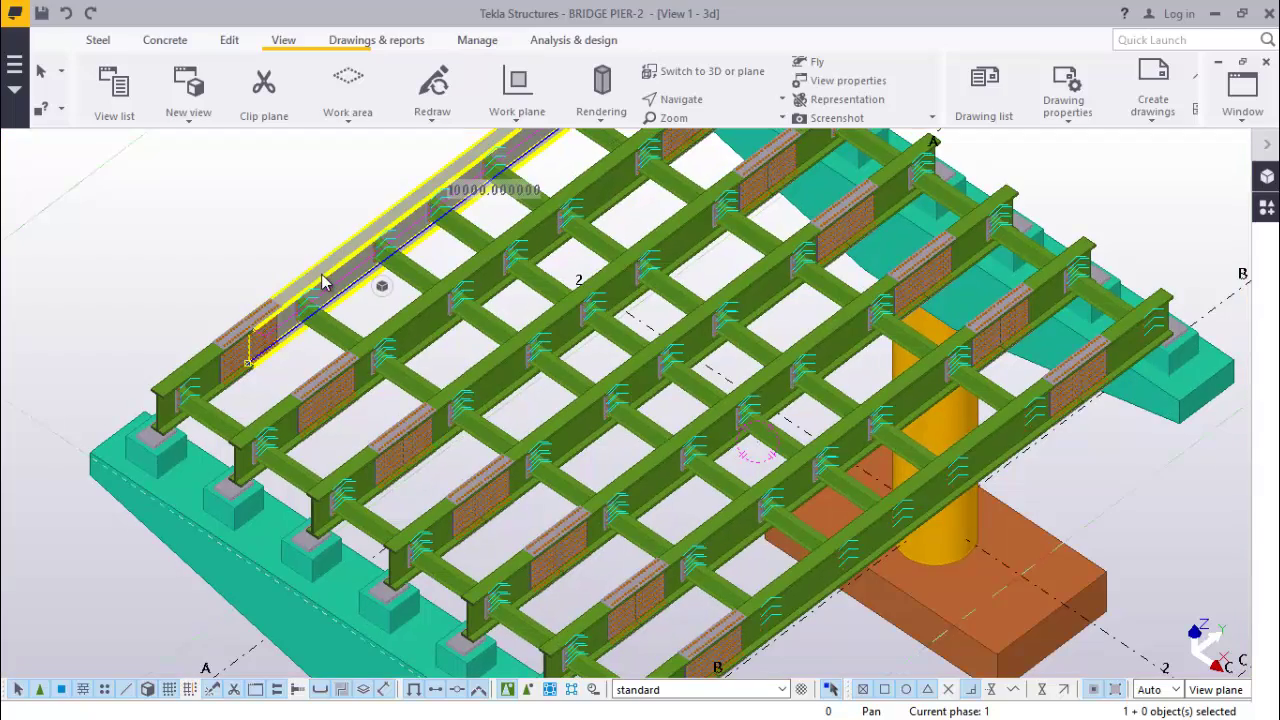
pyautogui.scroll(5, 226, 397)
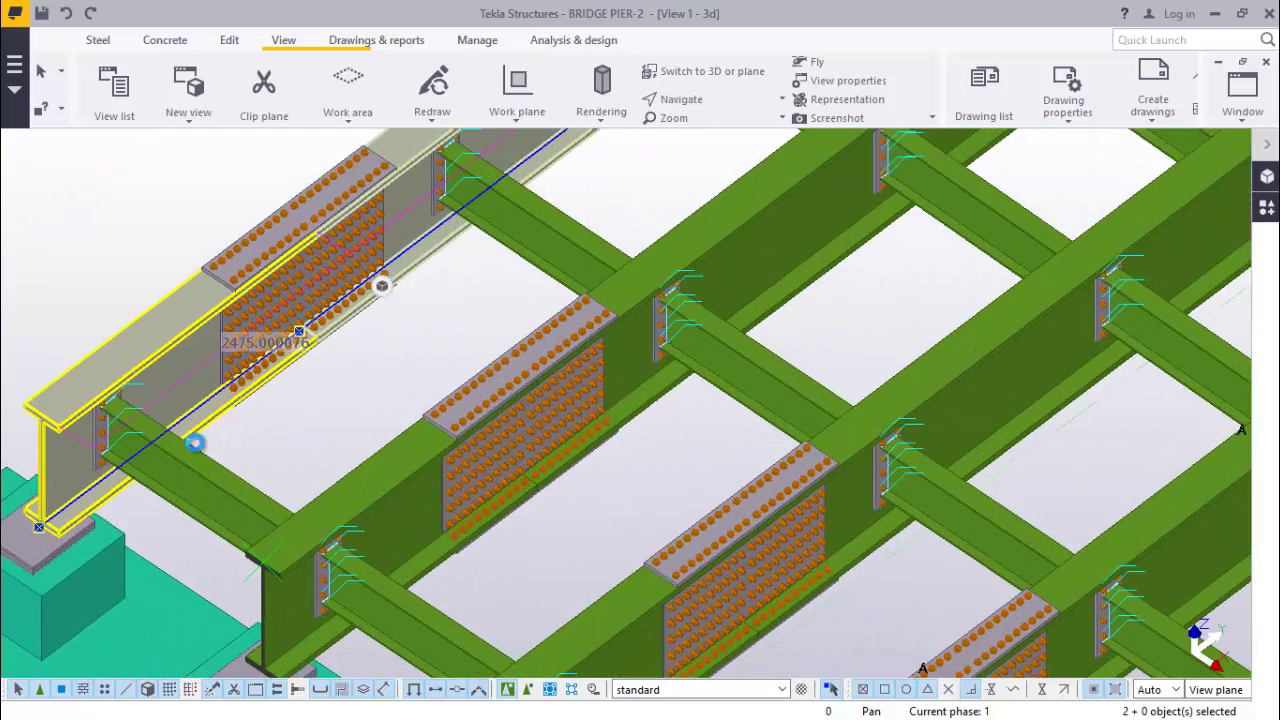
pyautogui.click(191, 483)
pyautogui.keyDown('ctrl'); pyautogui.click(490, 212); pyautogui.keyUp('ctrl')
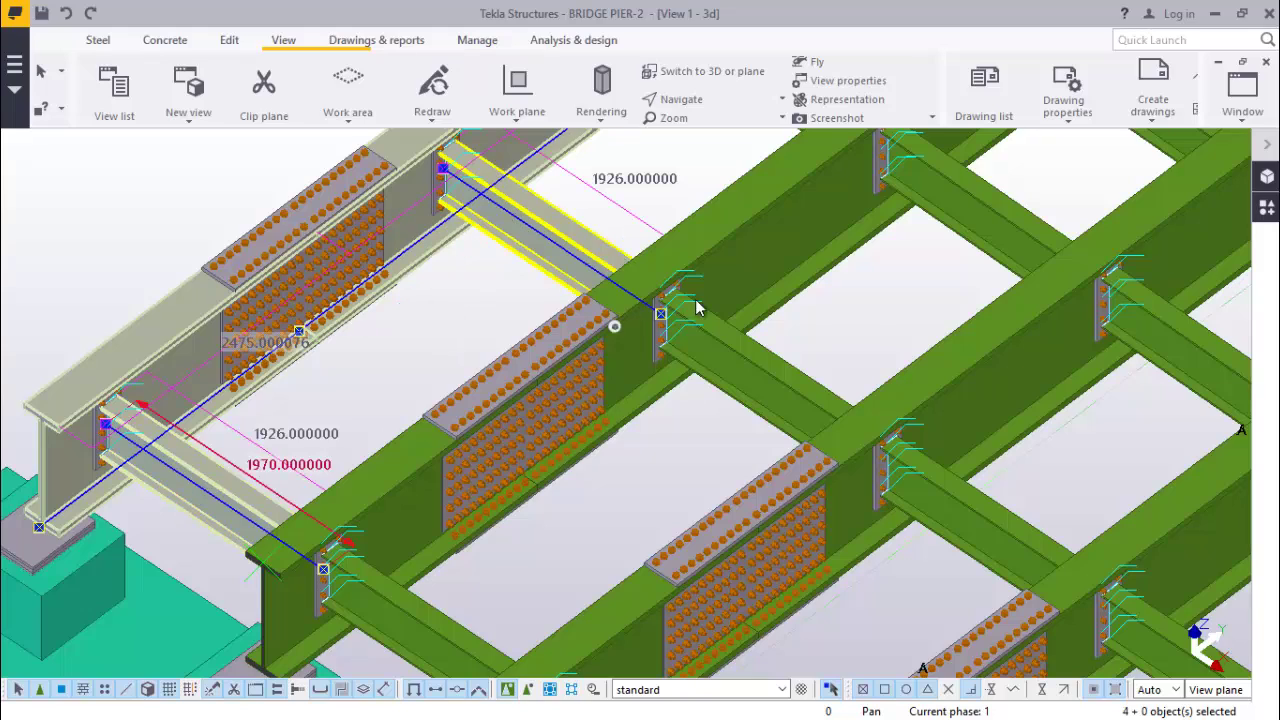
pyautogui.keyDown('ctrl'); pyautogui.click(413, 506); pyautogui.keyUp('ctrl')
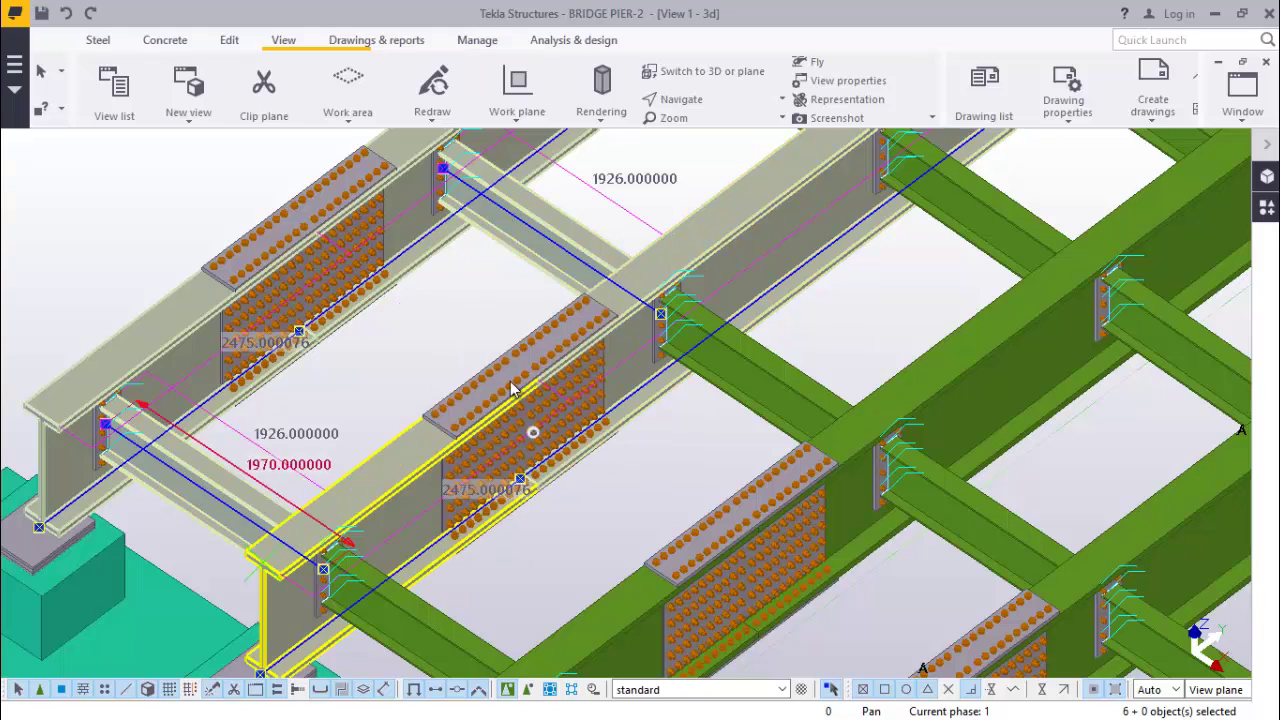
pyautogui.scroll(-5, 513, 388)
pyautogui.scroll(2, 600, 523)
pyautogui.keyDown('ctrl'); pyautogui.click(617, 485); pyautogui.keyUp('ctrl')
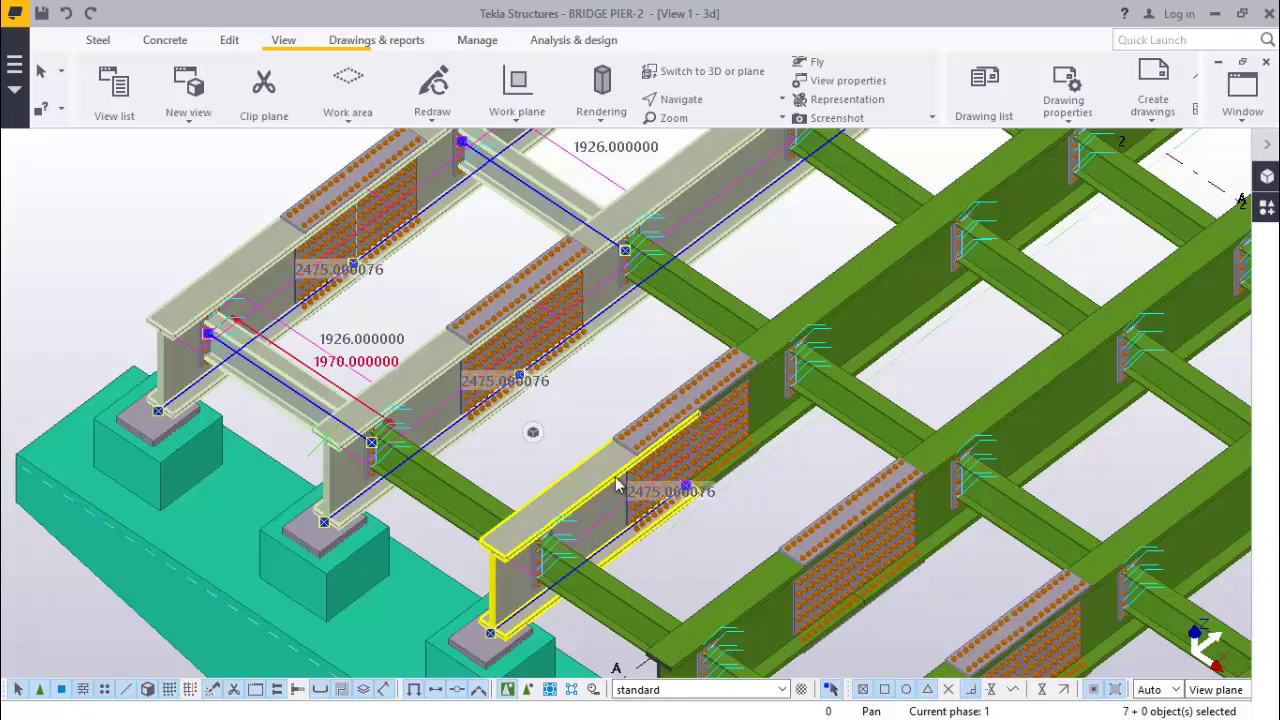
pyautogui.hotkey('ctrl', 'a')
pyautogui.scroll(-5, 716, 484)
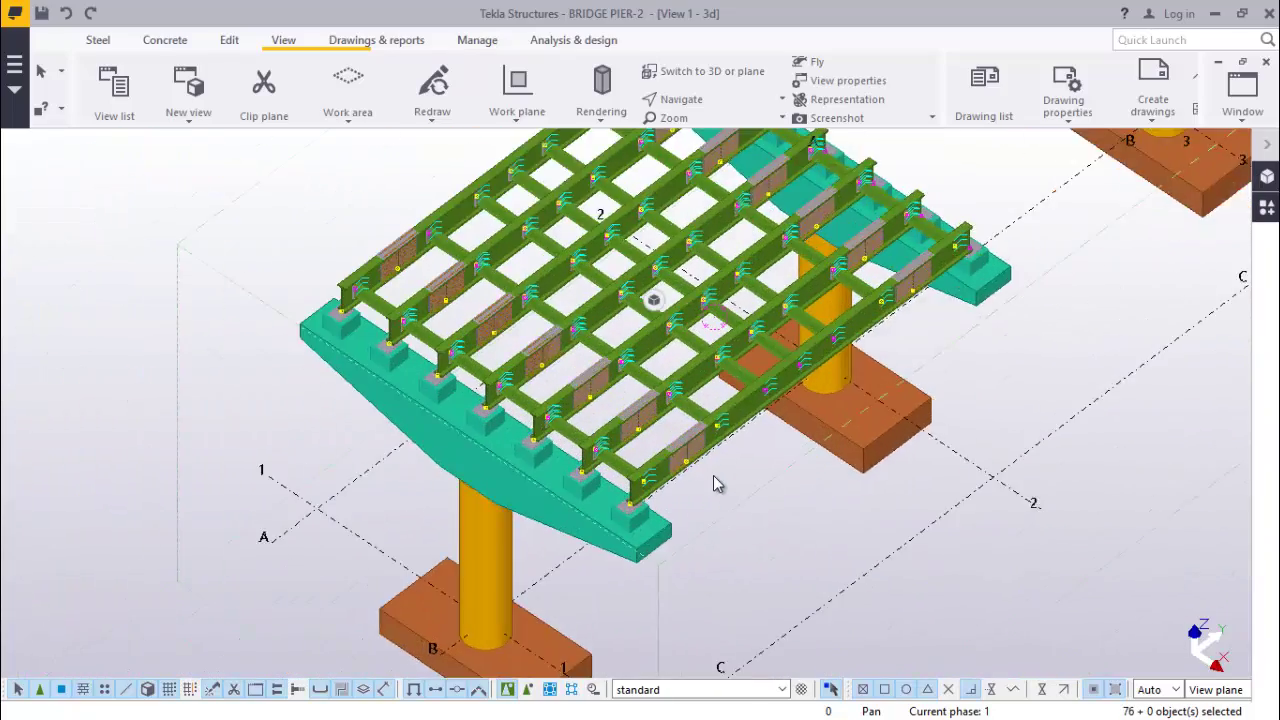
pyautogui.scroll(4, 712, 470)
pyautogui.scroll(2, 737, 355)
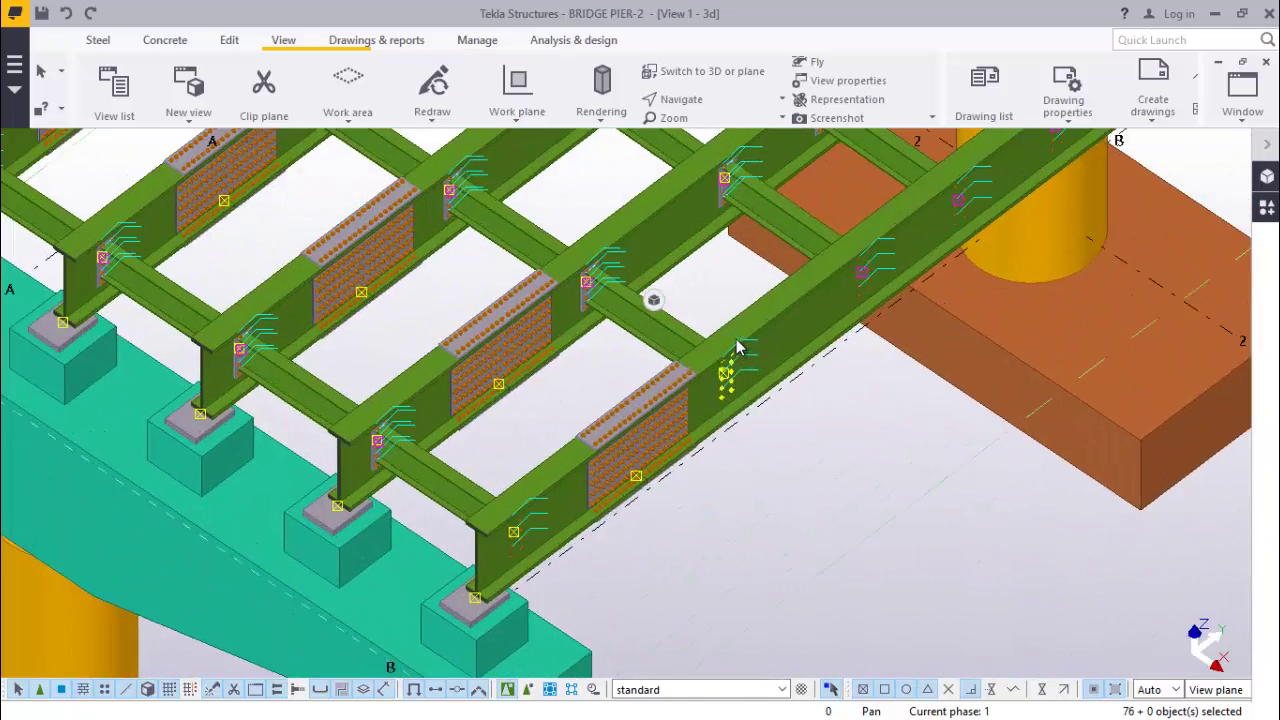
# Reselect only the grid-B edge girder and add its splice bolt group.
pyautogui.click(560, 541)
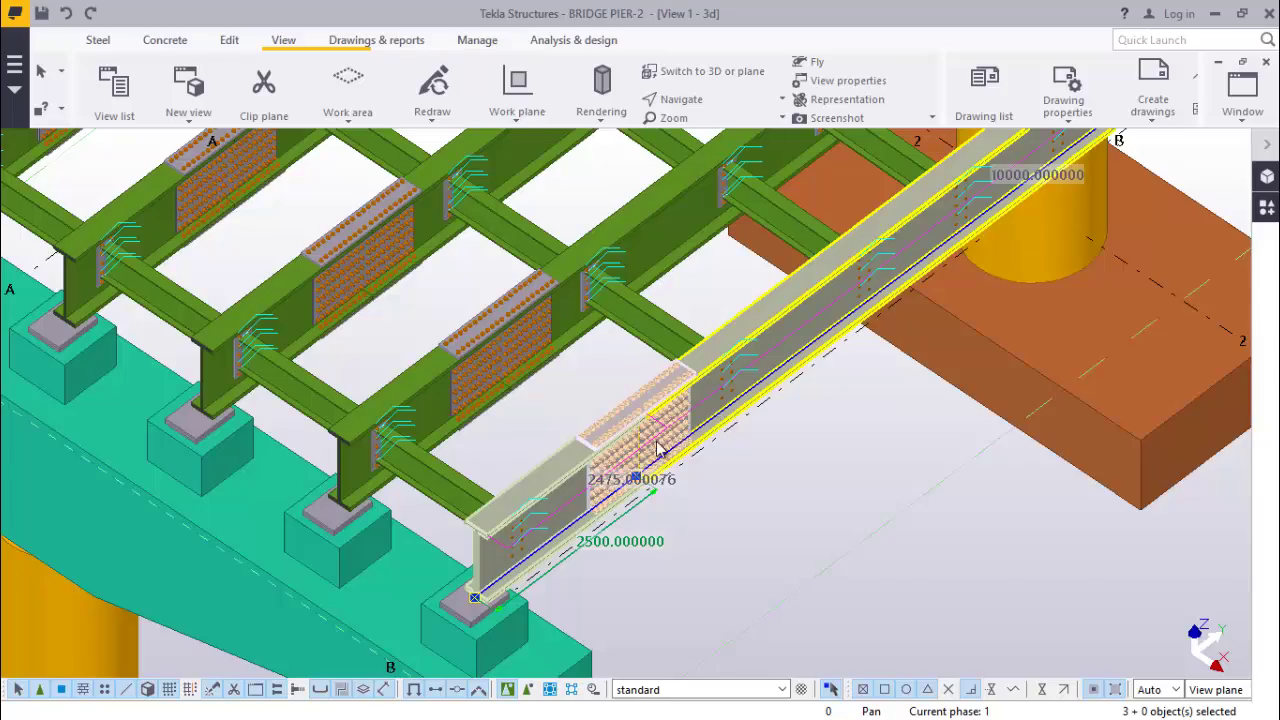
pyautogui.scroll(-5, 657, 449)
pyautogui.scroll(8, 971, 200)
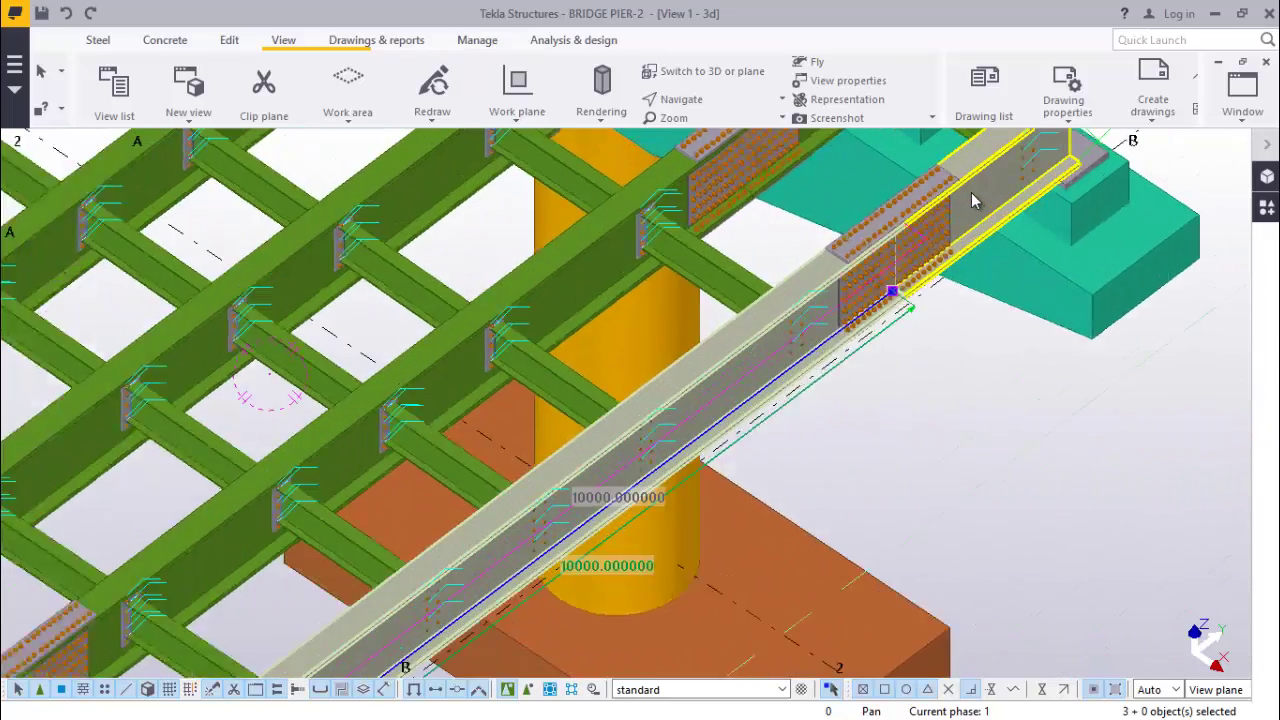
pyautogui.scroll(1, 975, 195)
pyautogui.keyDown('shift'); pyautogui.click(984, 190); pyautogui.keyUp('shift')
pyautogui.scroll(3, 926, 265)
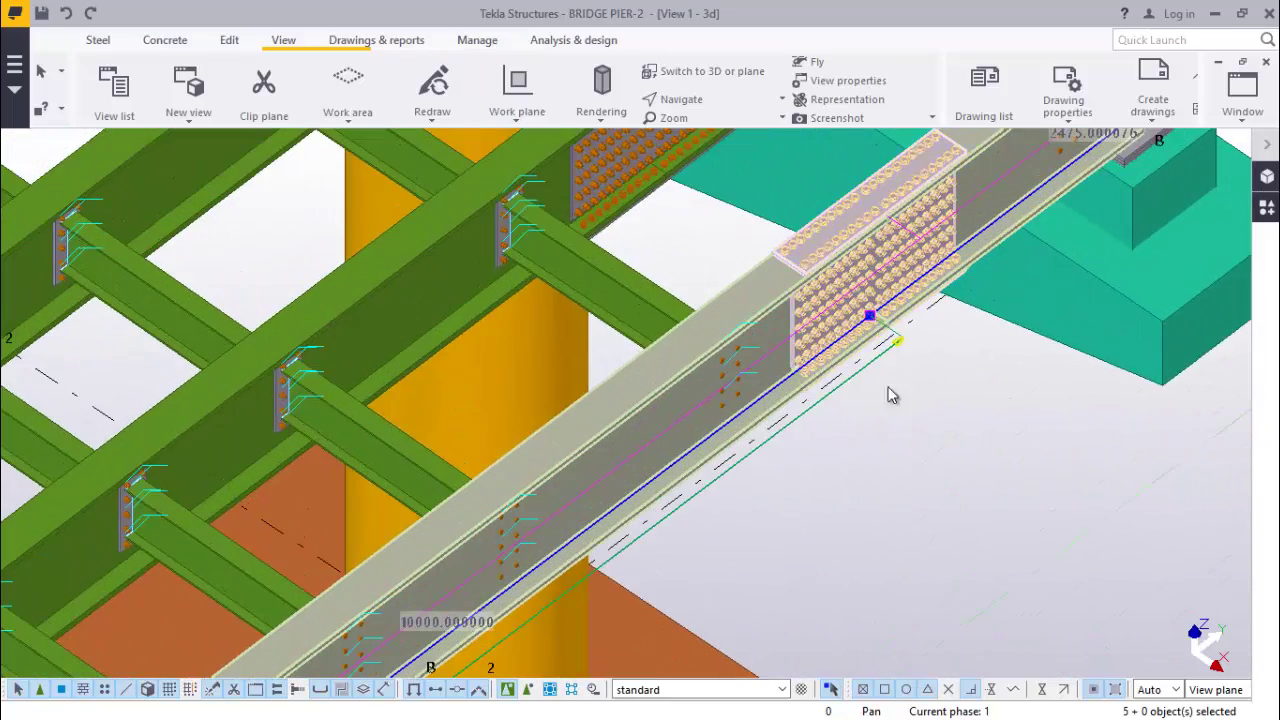
# Start copying the grid-B girder assembly and zoom to the girder end base plate.
pyautogui.rightClick(985, 472)
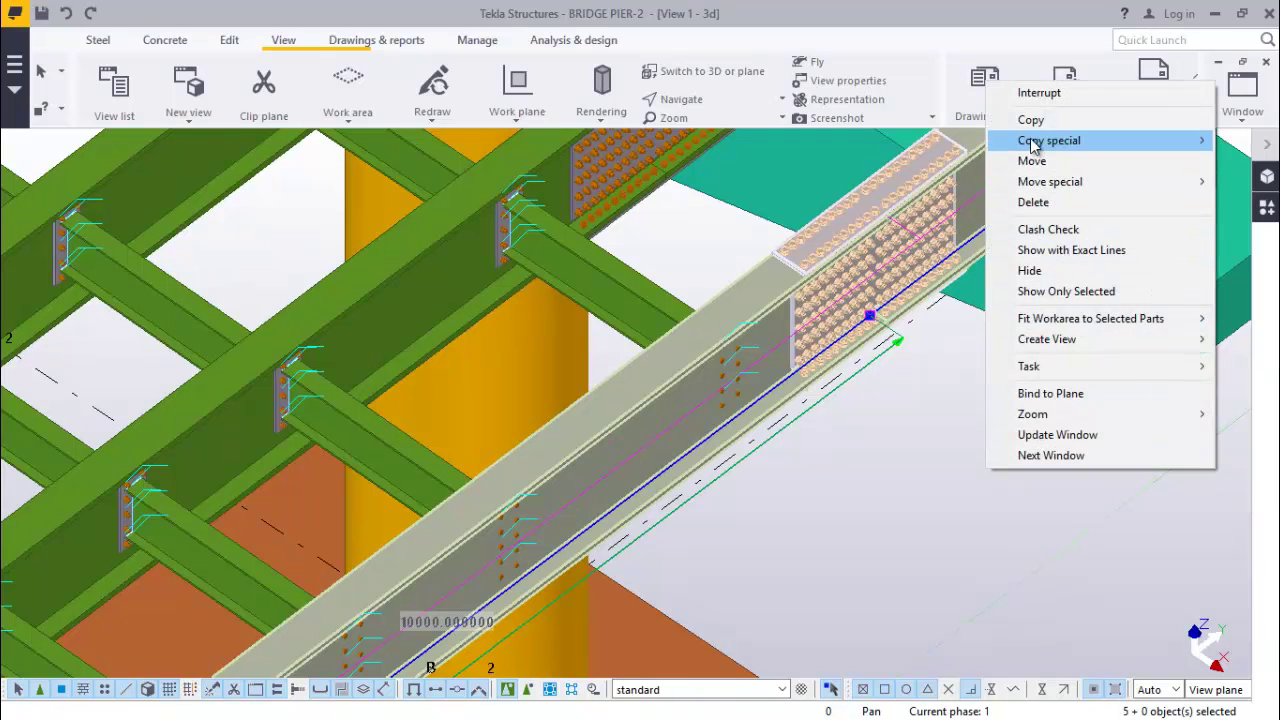
pyautogui.click(1030, 120)
pyautogui.scroll(-4, 893, 292)
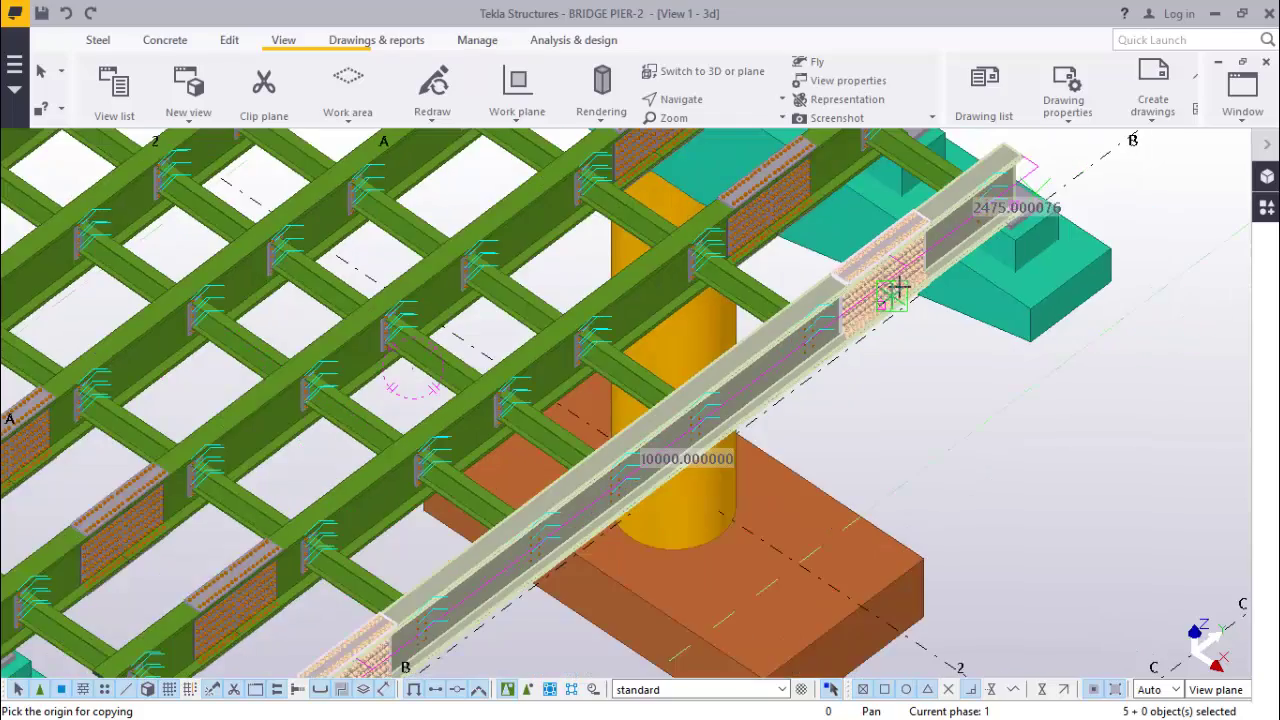
pyautogui.scroll(-3, 893, 290)
pyautogui.scroll(4, 470, 615)
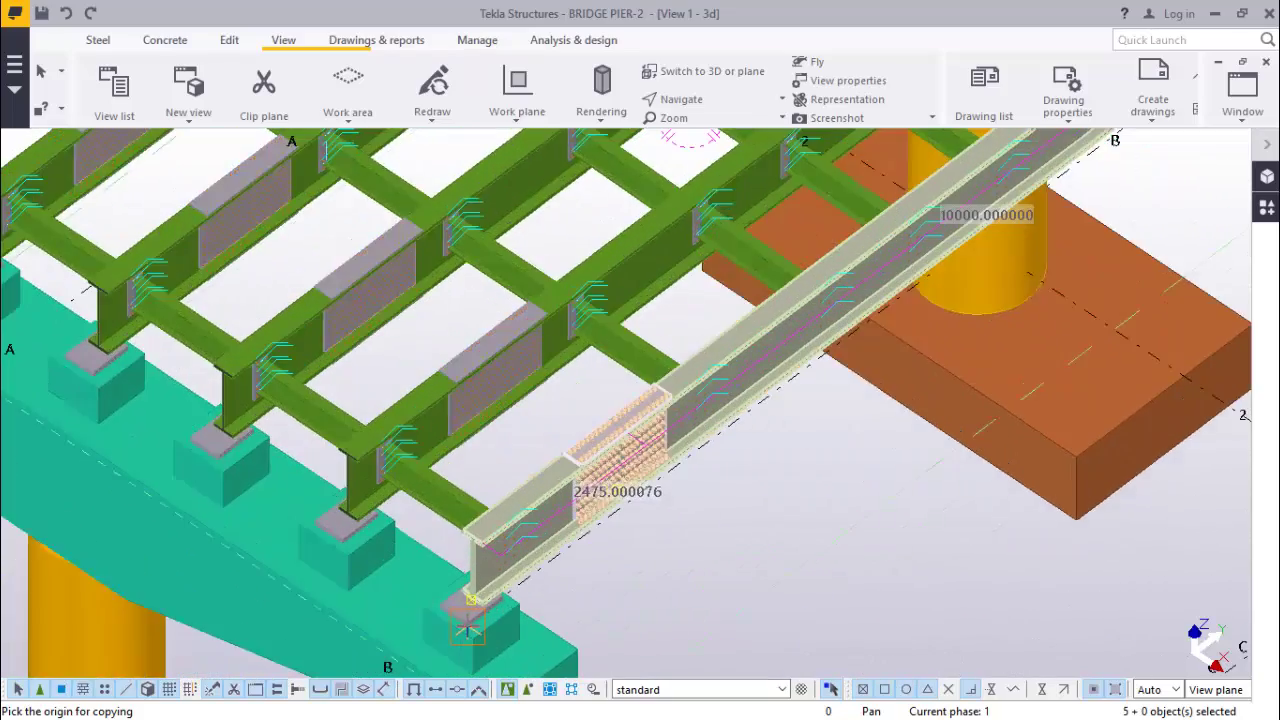
pyautogui.scroll(5, 468, 628)
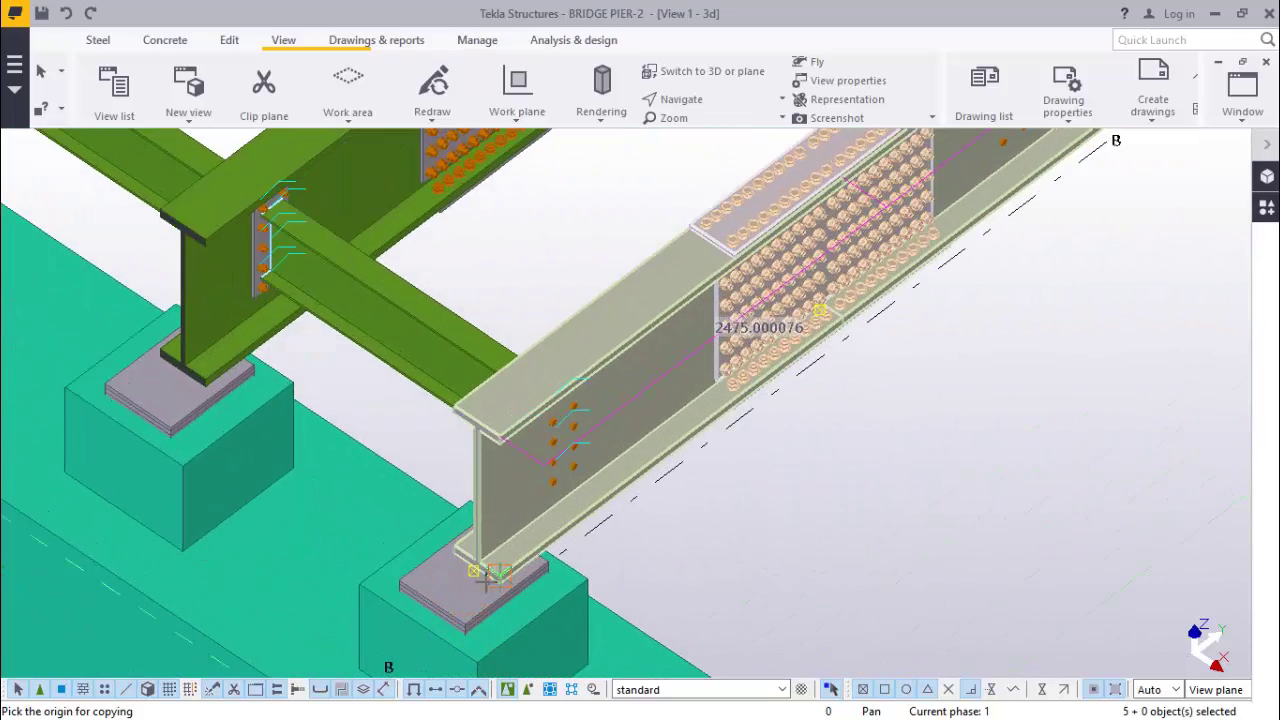
pyautogui.scroll(-2, 476, 567)
pyautogui.scroll(6, 480, 570)
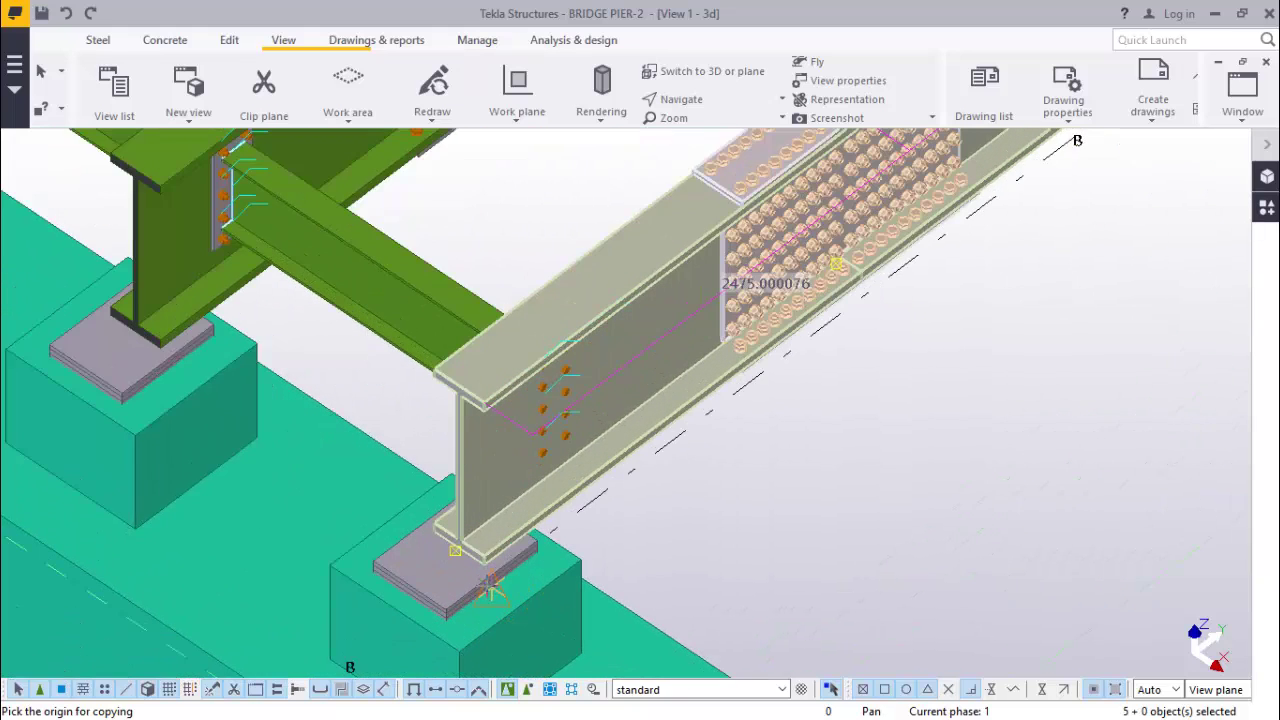
pyautogui.scroll(2, 490, 576)
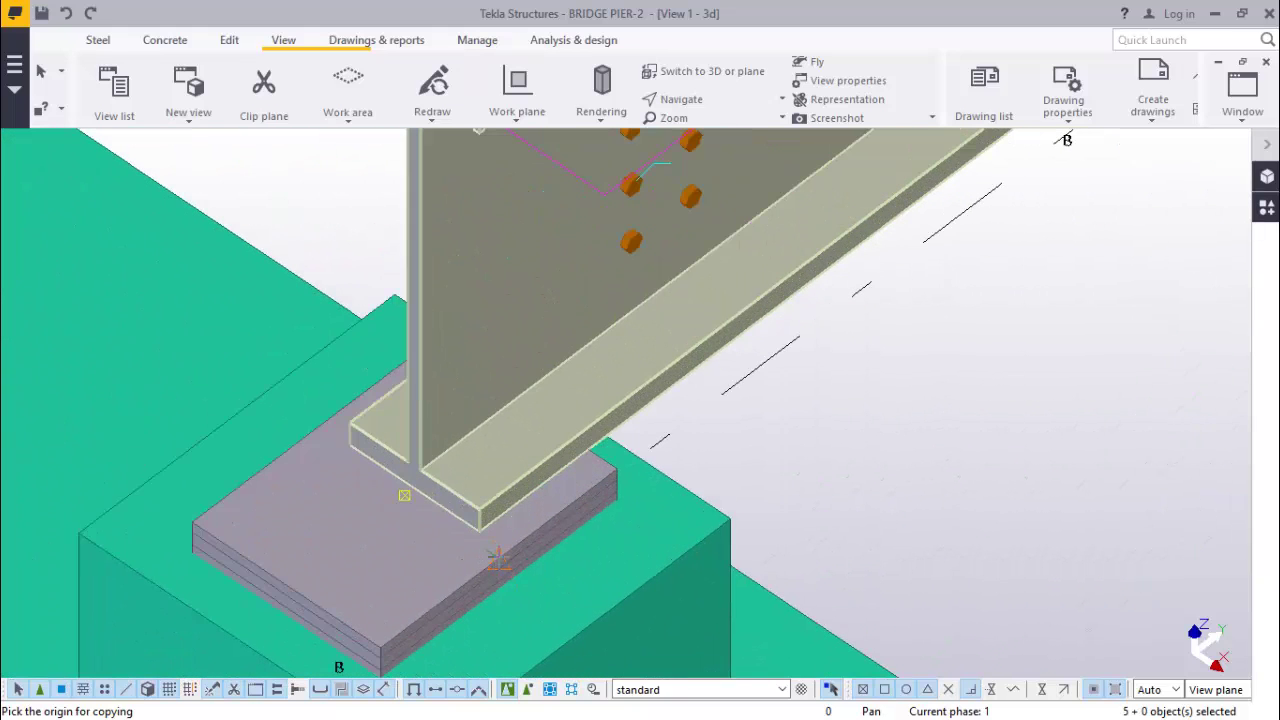
# Zoom around the model to locate the grey bearing plate on the next span.
pyautogui.scroll(-8, 500, 557)
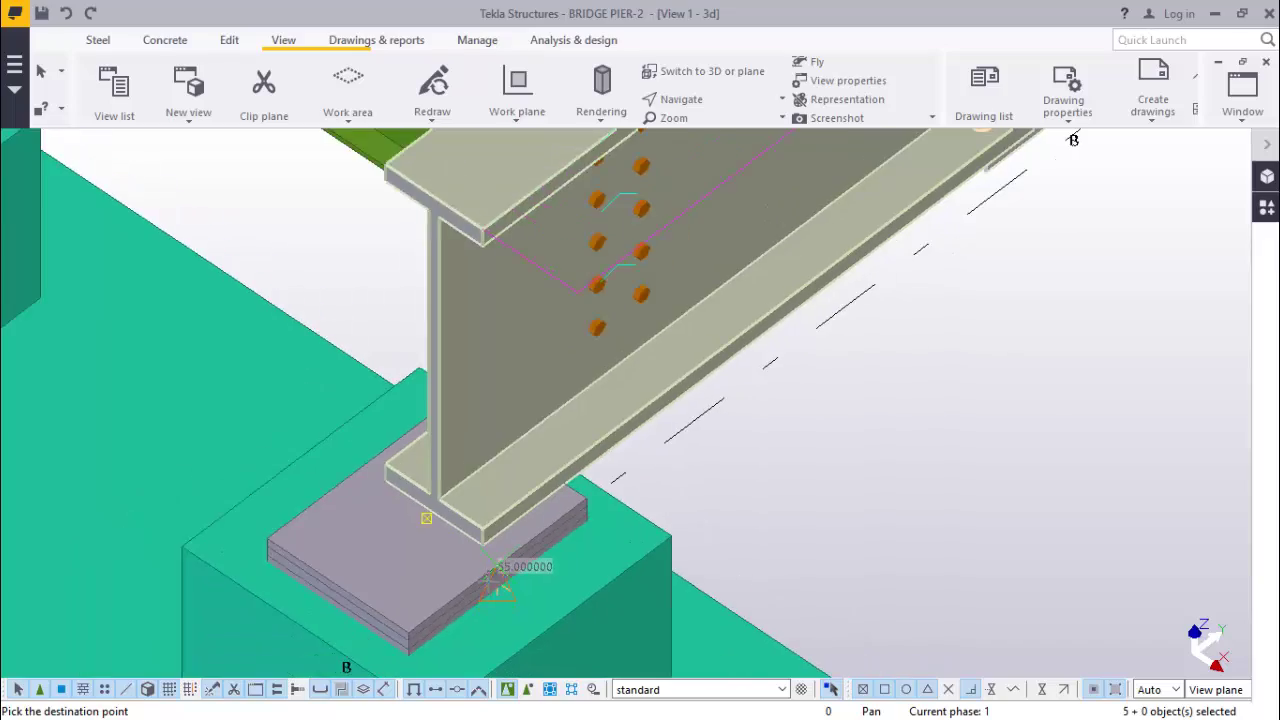
pyautogui.scroll(-4, 497, 578)
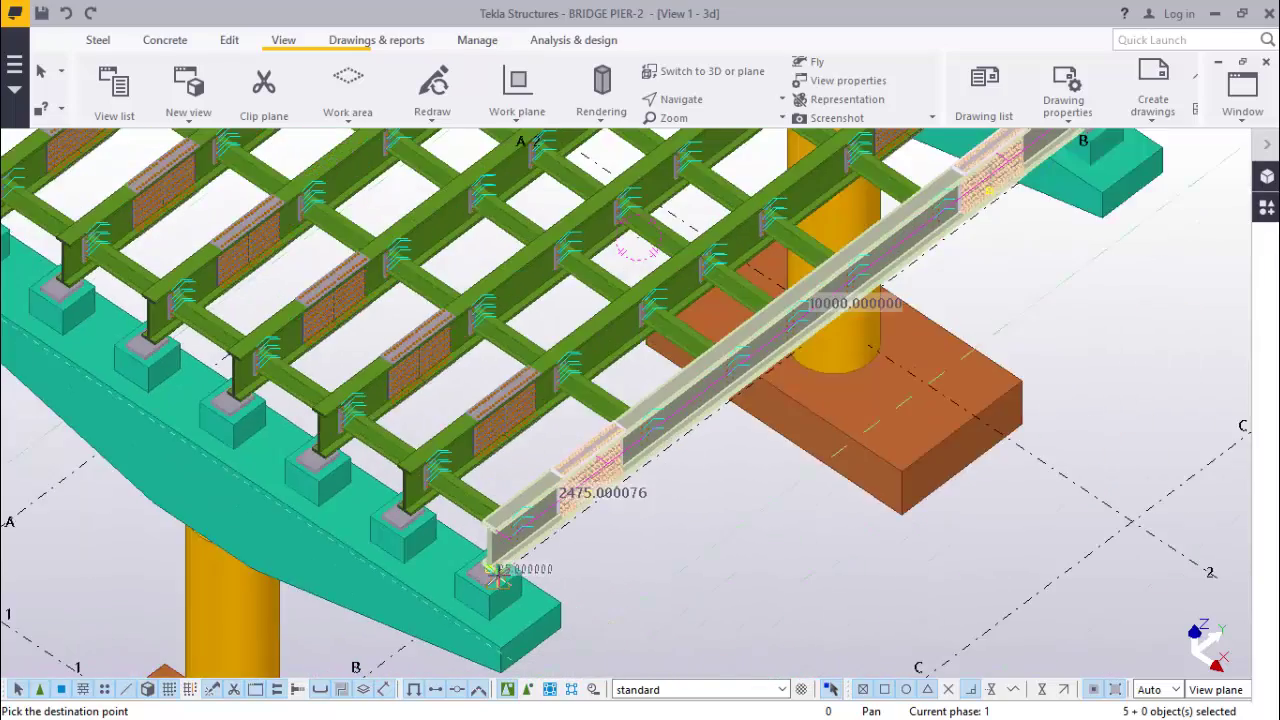
pyautogui.scroll(4, 888, 240)
pyautogui.scroll(5, 888, 240)
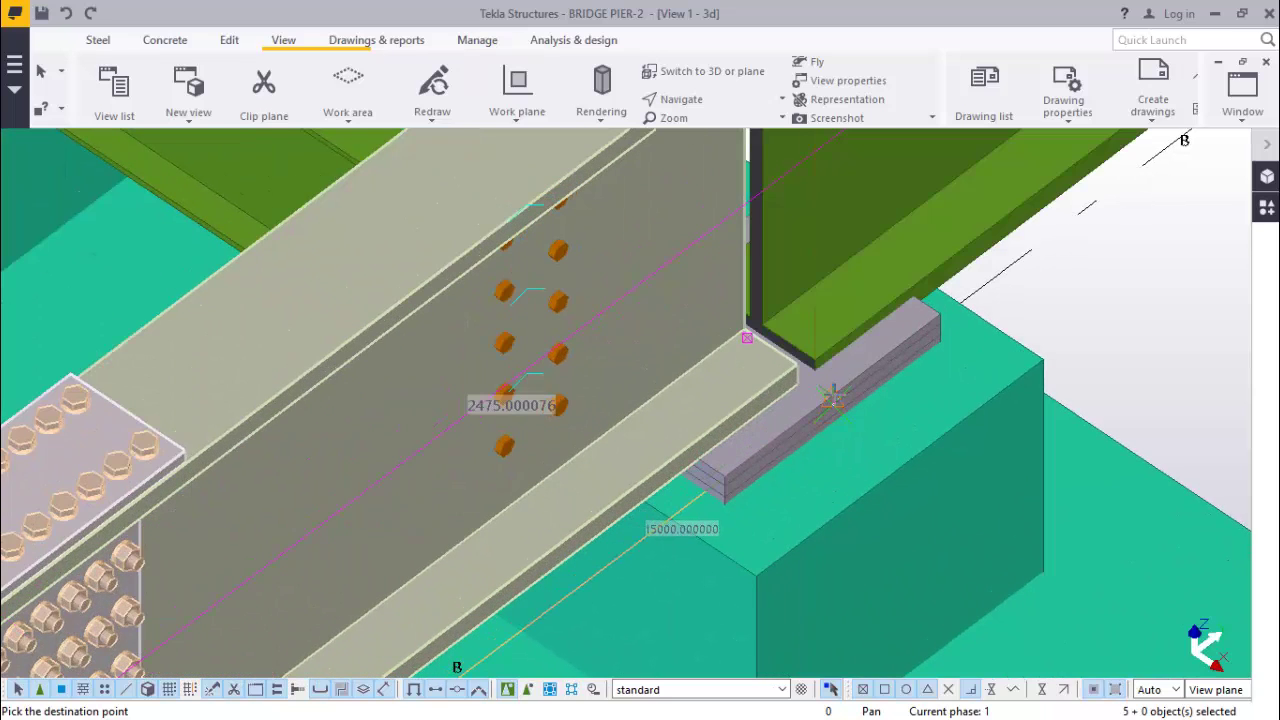
pyautogui.scroll(-5, 832, 398)
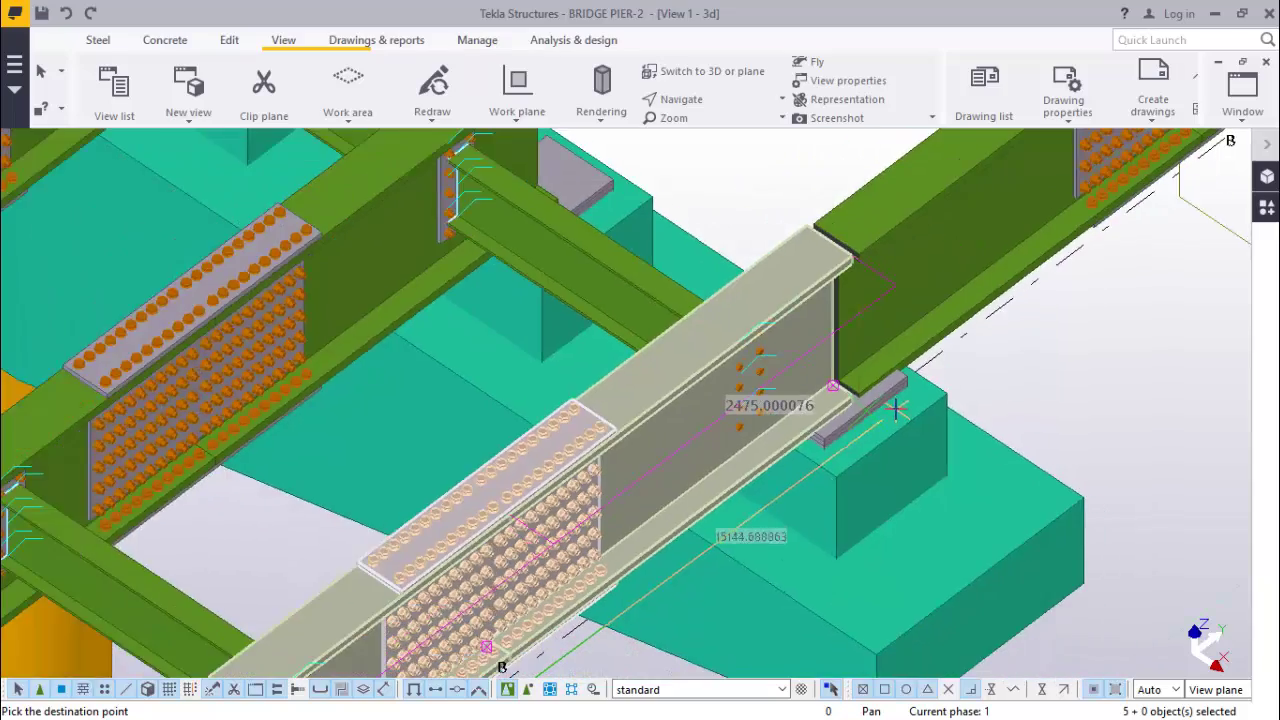
pyautogui.scroll(-2, 899, 400)
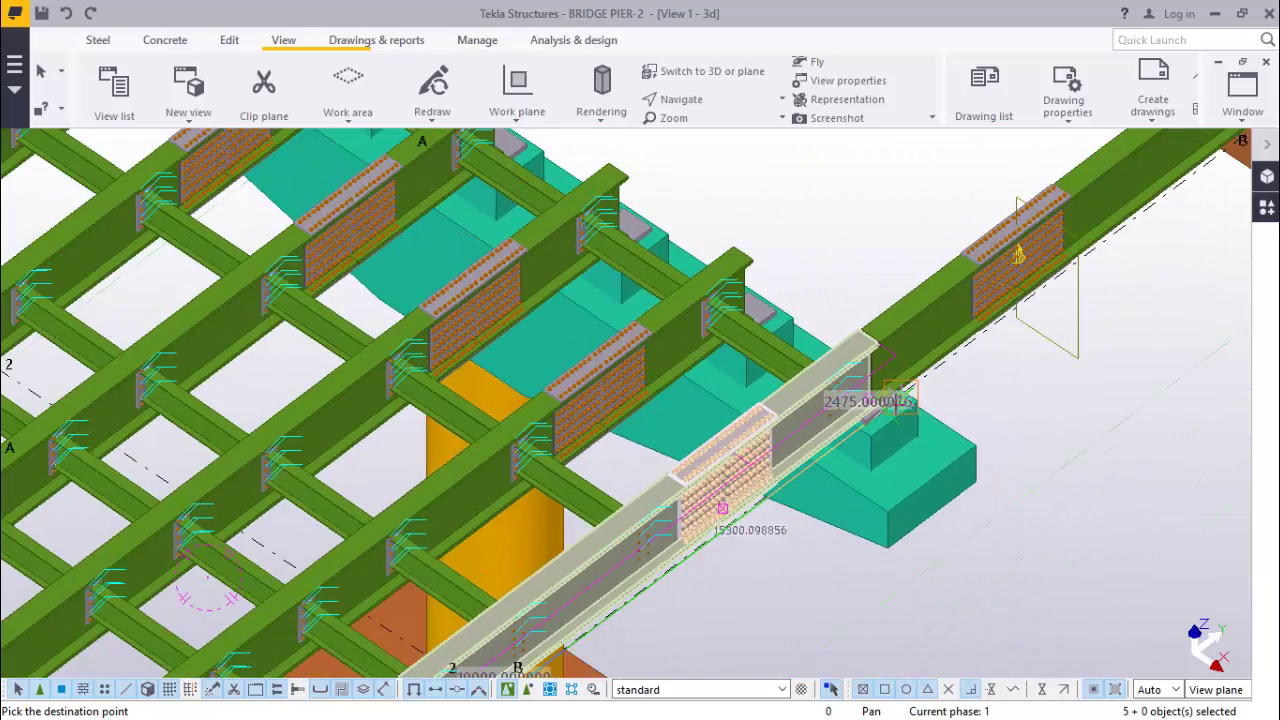
pyautogui.scroll(8, 777, 286)
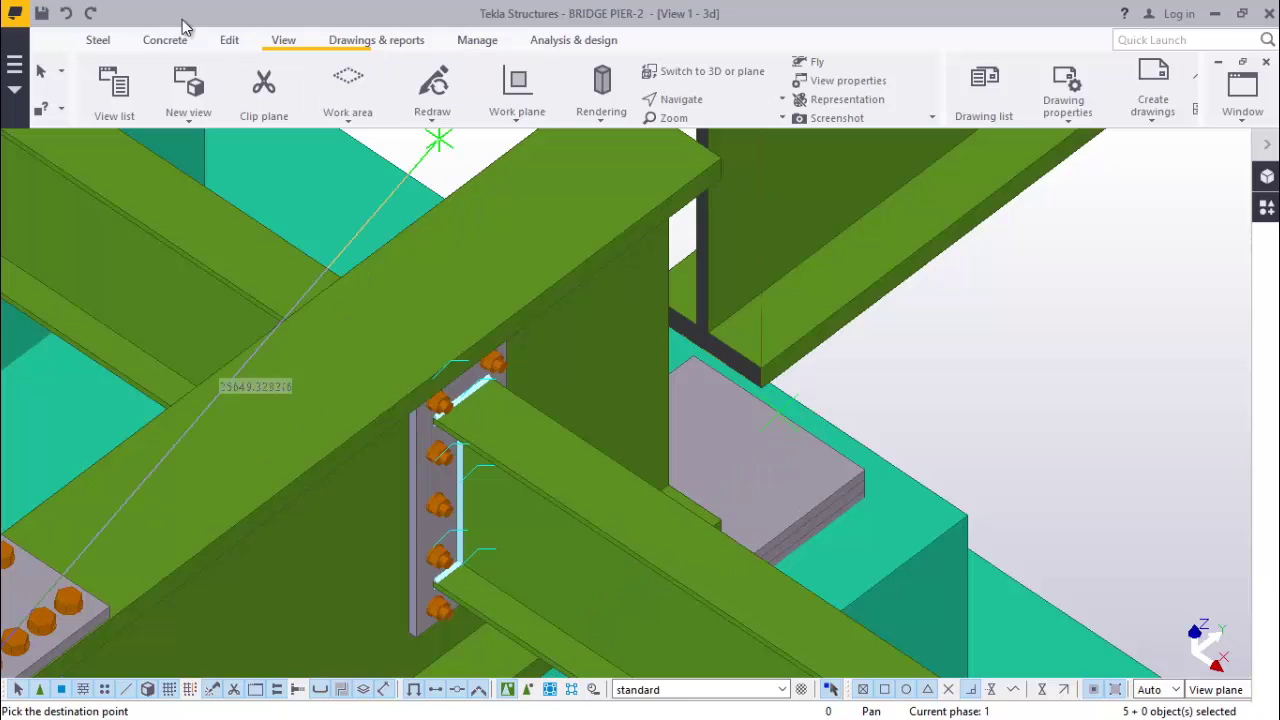
pyautogui.click(66, 14)
pyautogui.scroll(-1, 840, 343)
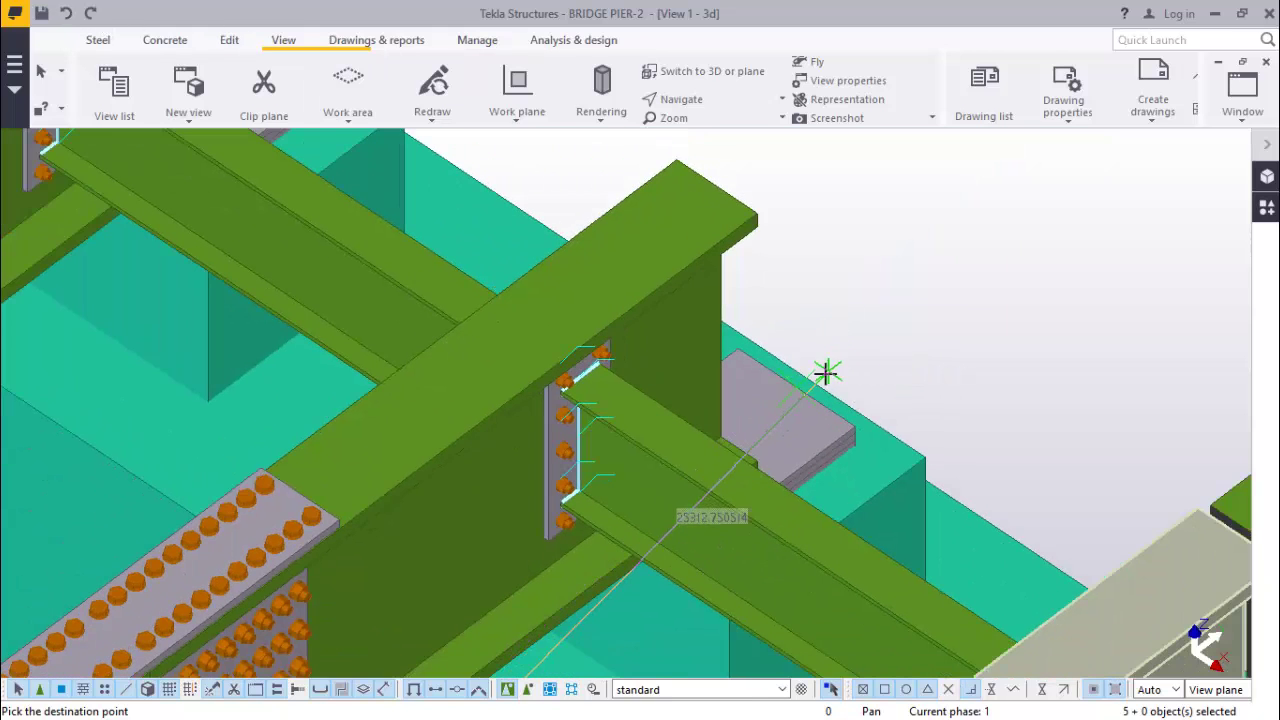
pyautogui.scroll(1, 826, 369)
pyautogui.scroll(2, 790, 388)
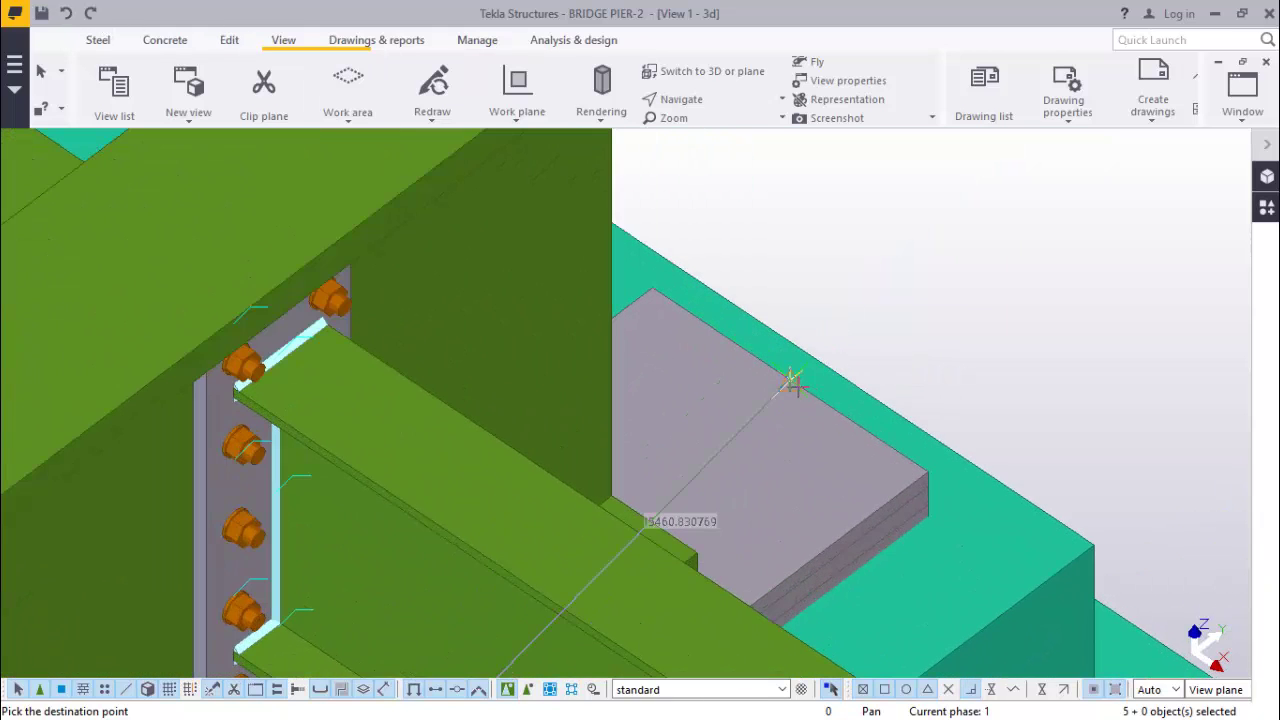
pyautogui.scroll(-1, 790, 388)
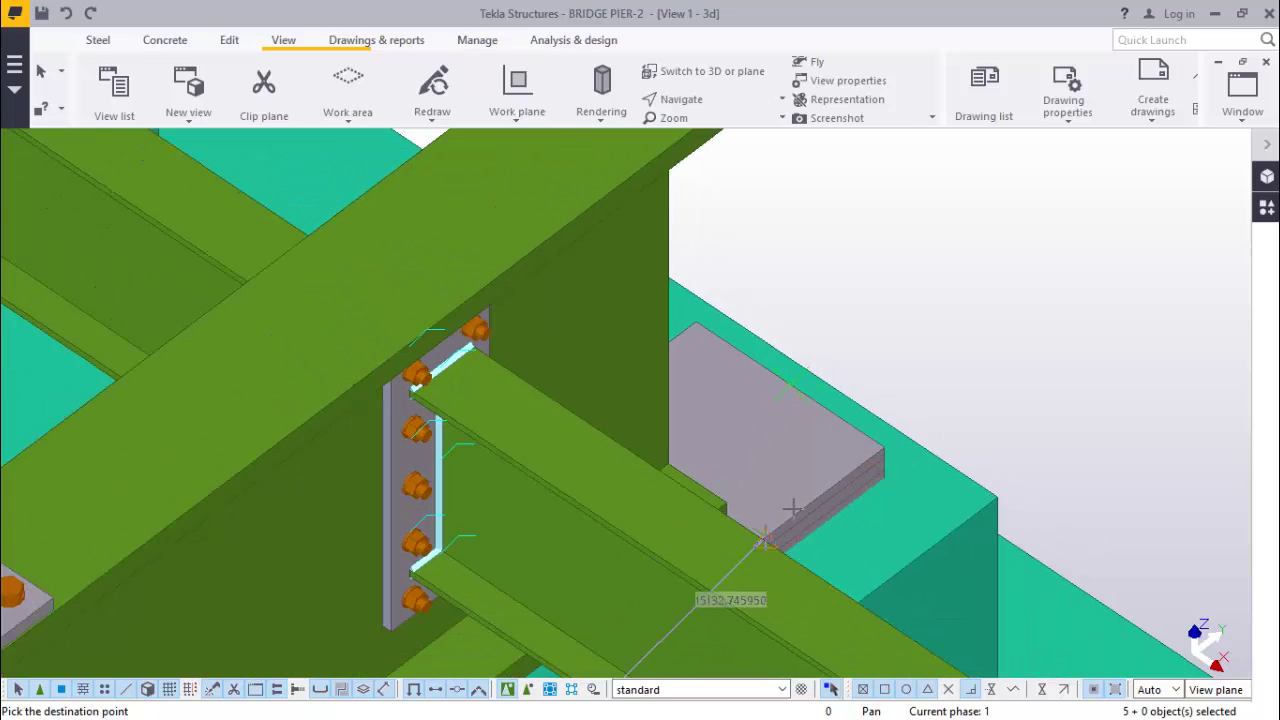
pyautogui.scroll(4, 768, 533)
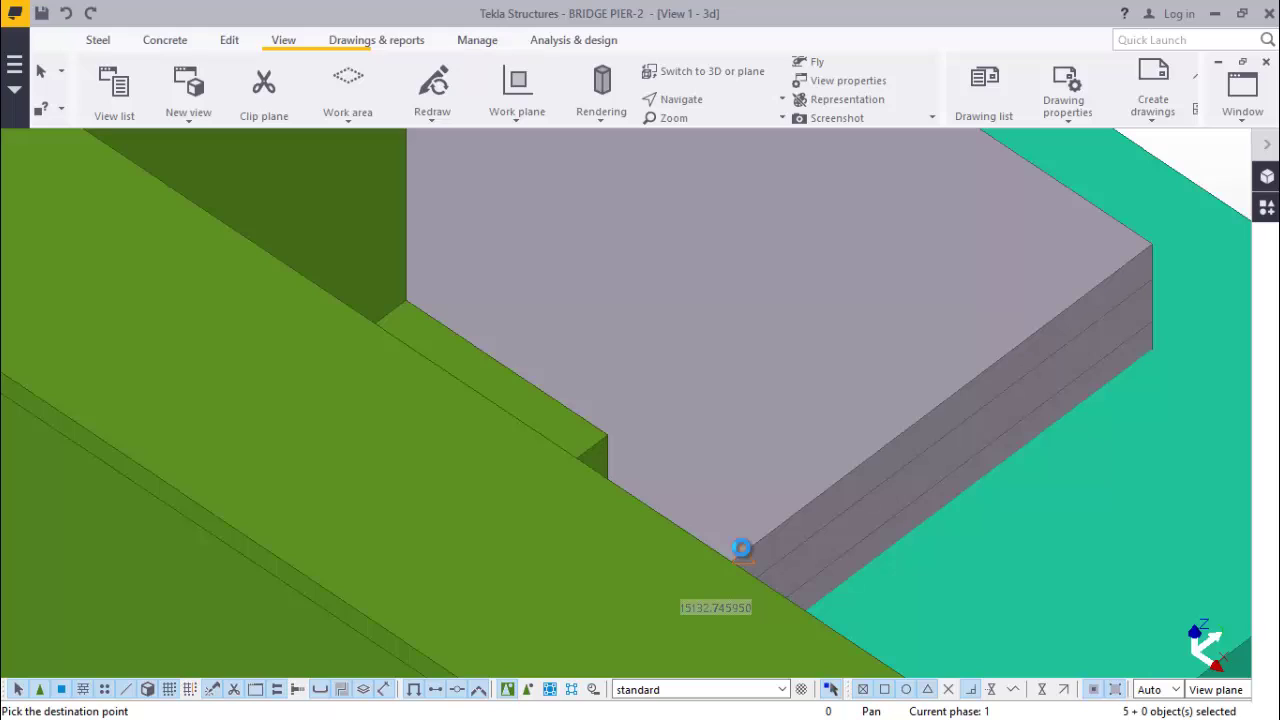
pyautogui.scroll(-6, 796, 517)
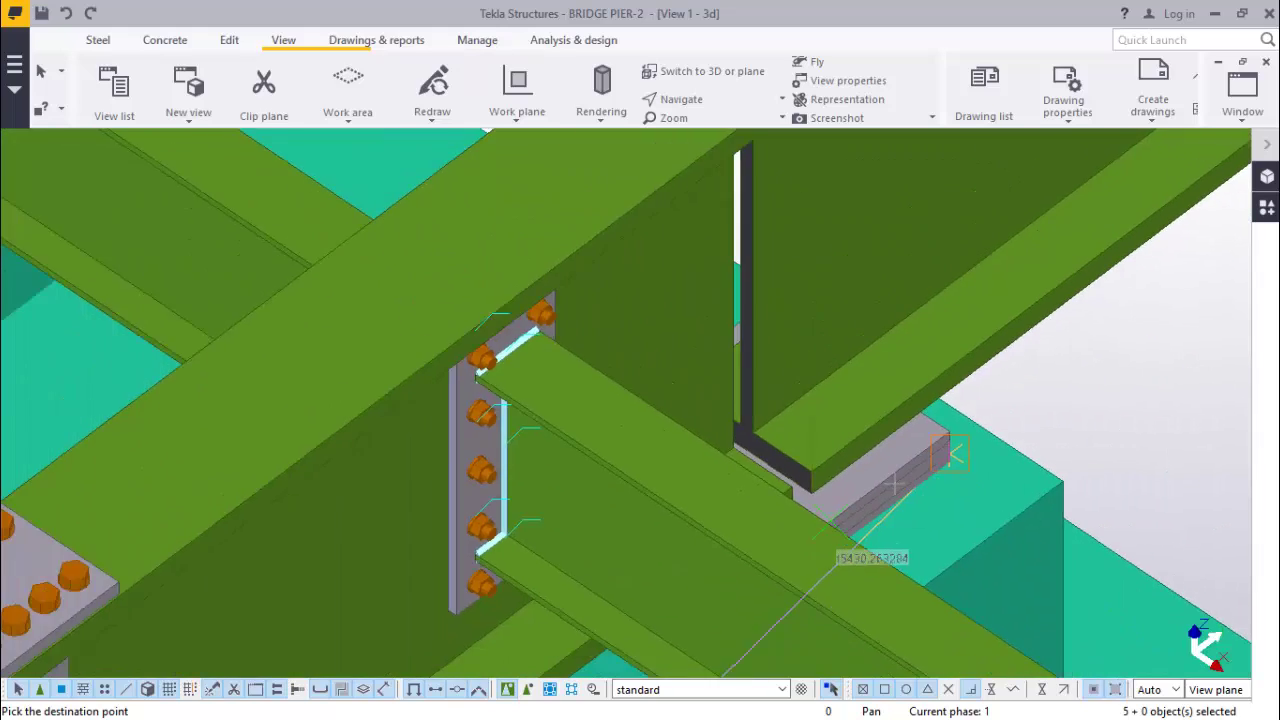
pyautogui.scroll(10, 643, 266)
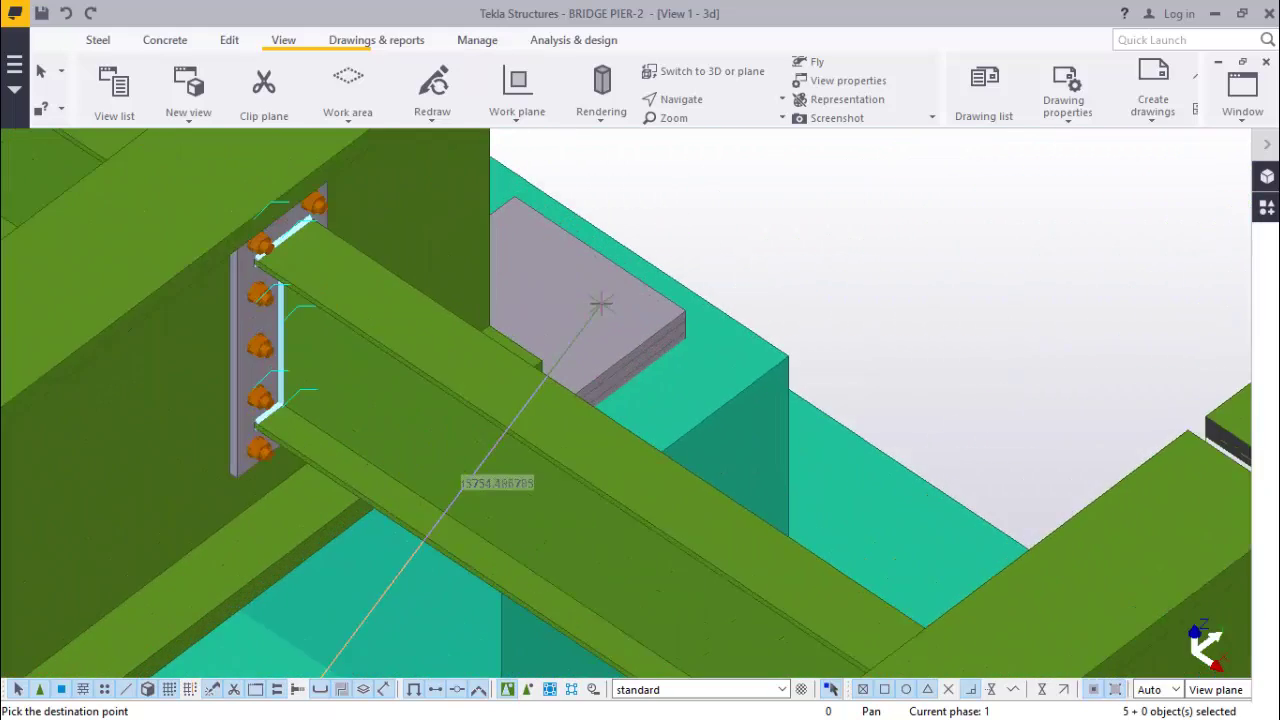
pyautogui.scroll(1, 605, 385)
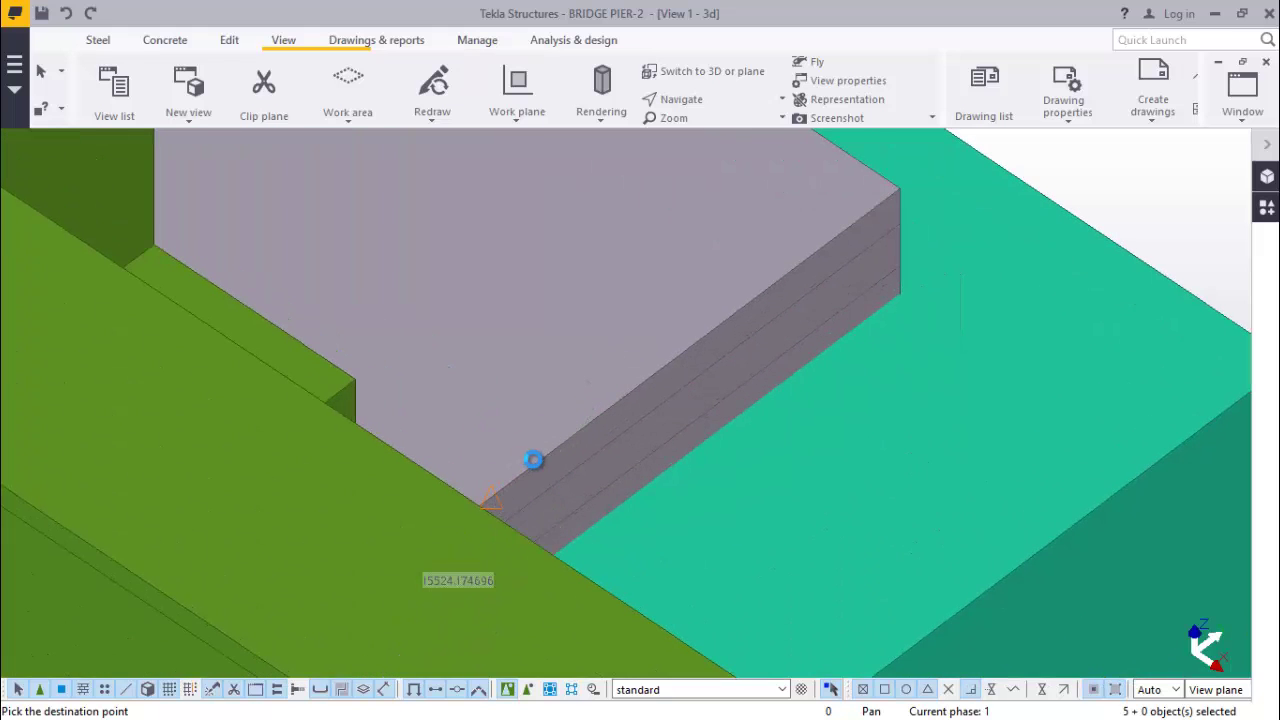
# Zoom in on the bearing plate corner and bring up the options to end point picking.
pyautogui.scroll(-6, 533, 460)
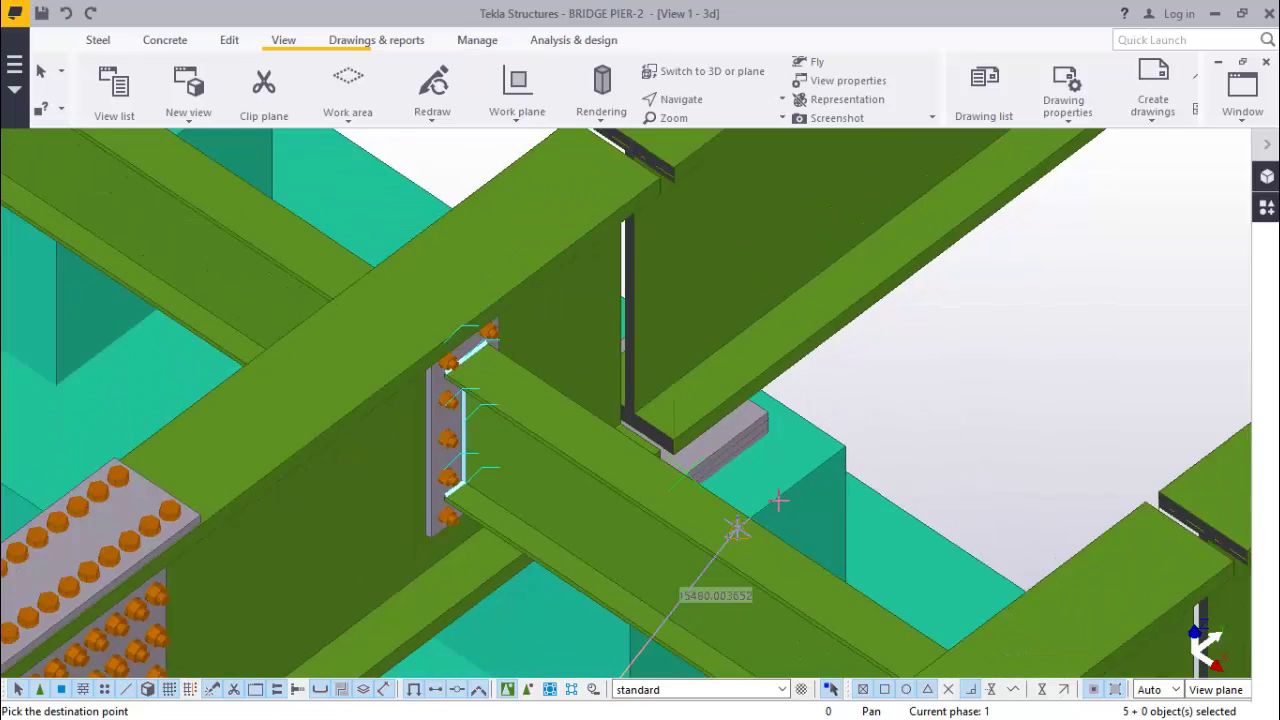
pyautogui.scroll(-2, 737, 530)
pyautogui.scroll(8, 751, 423)
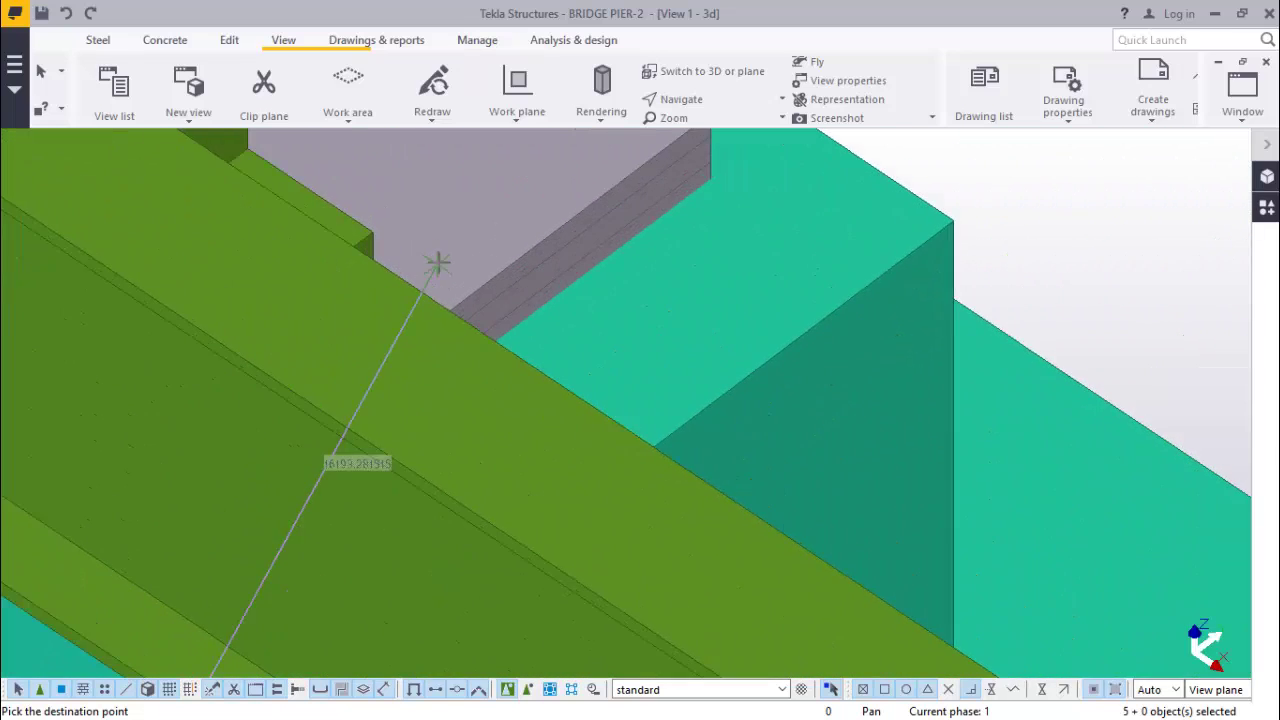
pyautogui.scroll(5, 437, 263)
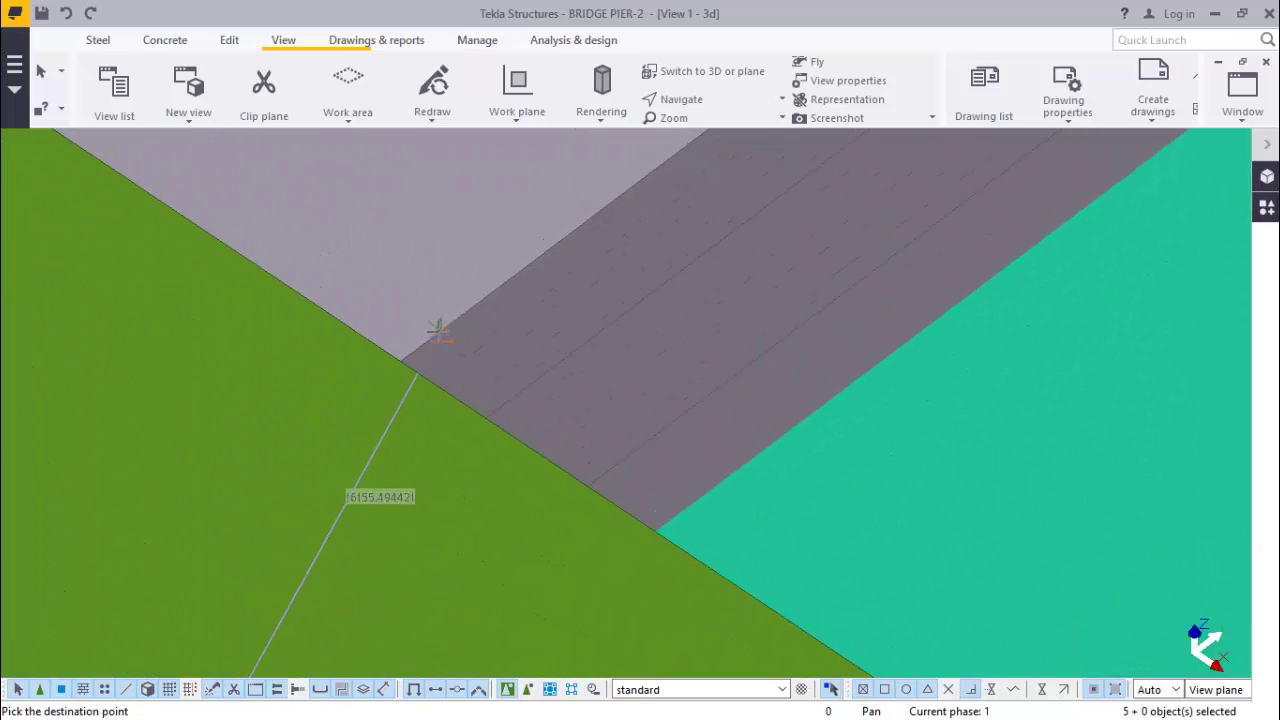
pyautogui.scroll(-5, 589, 369)
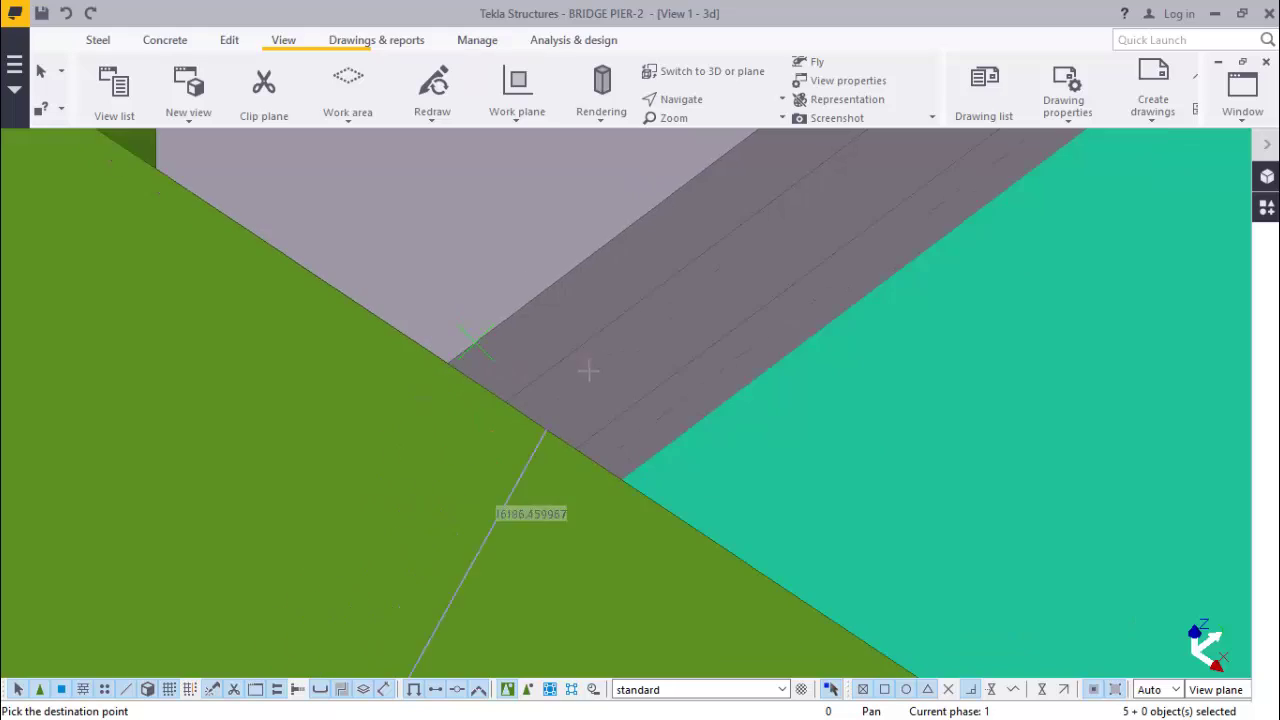
pyautogui.scroll(-6, 720, 362)
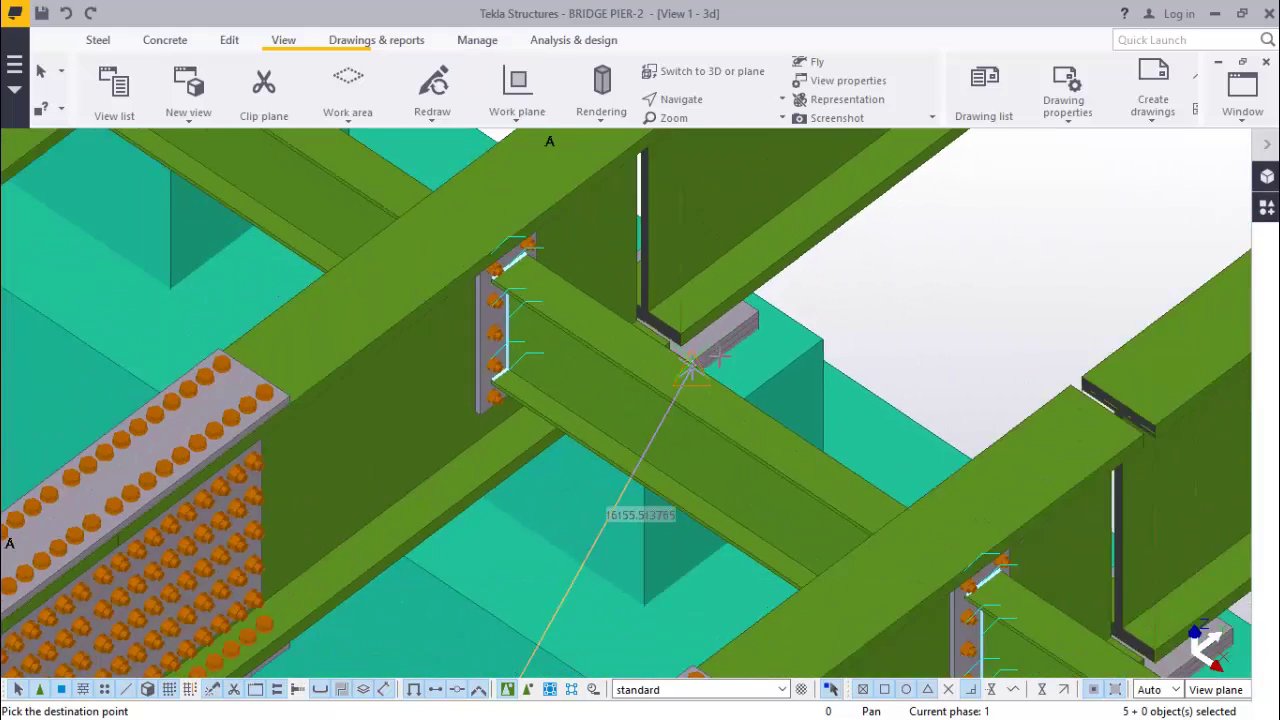
pyautogui.scroll(2, 535, 212)
pyautogui.scroll(8, 535, 212)
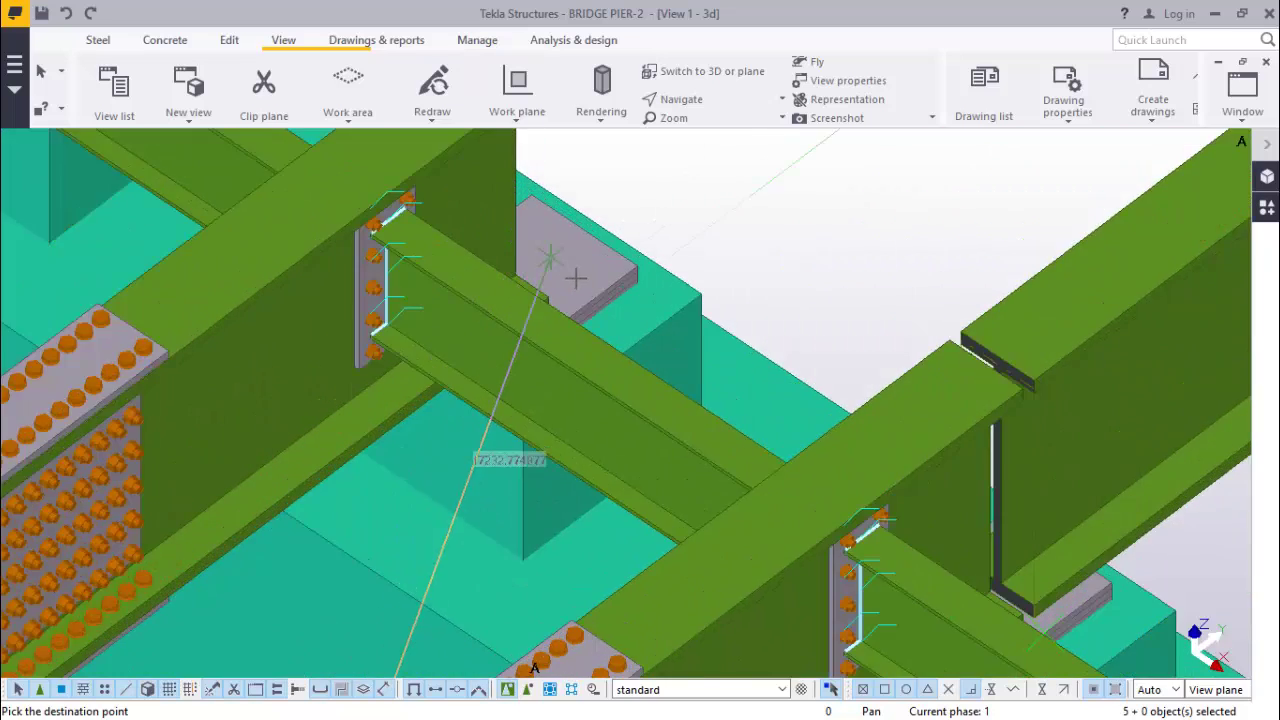
pyautogui.scroll(2, 549, 347)
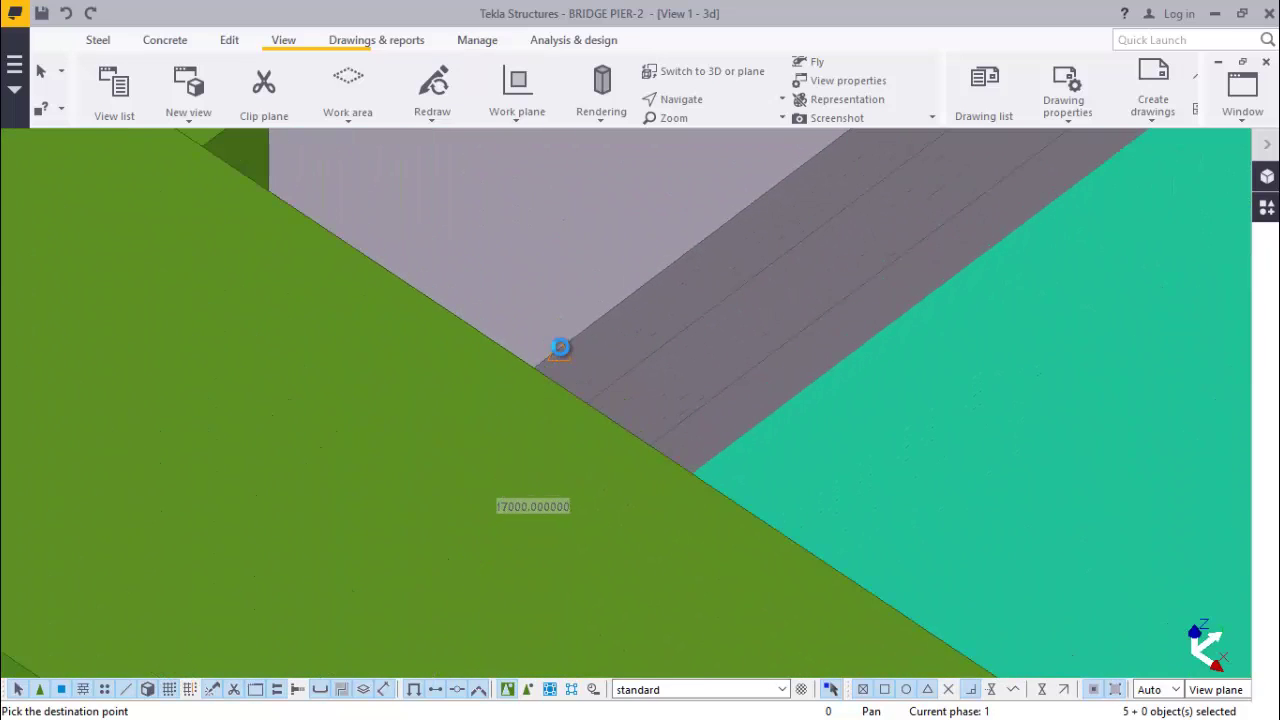
pyautogui.scroll(-10, 685, 342)
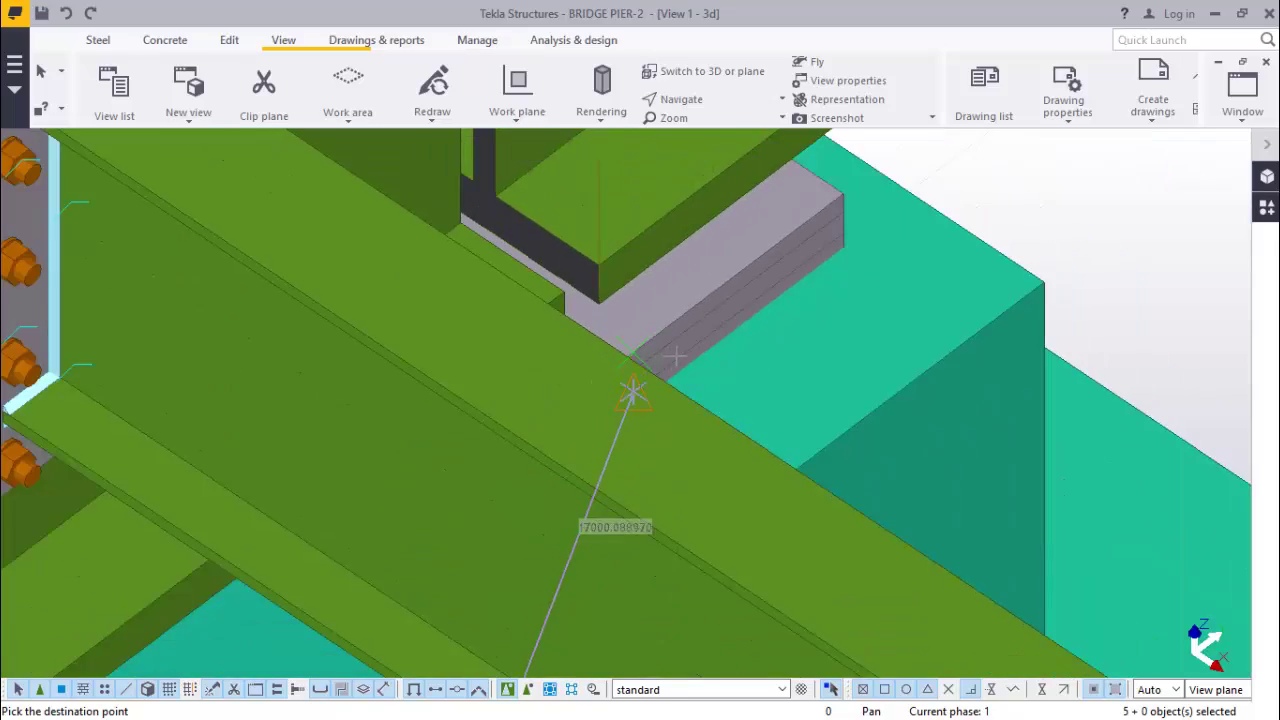
pyautogui.scroll(-5, 665, 355)
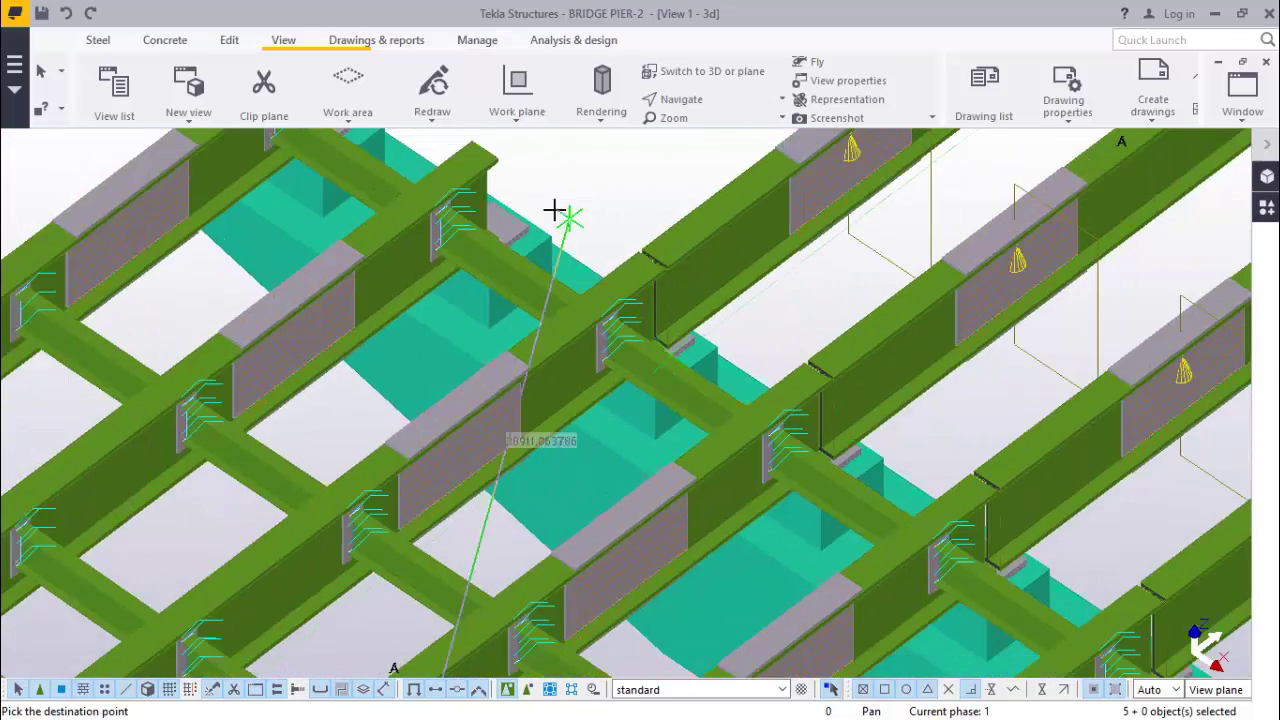
pyautogui.scroll(7, 473, 265)
pyautogui.scroll(8, 473, 265)
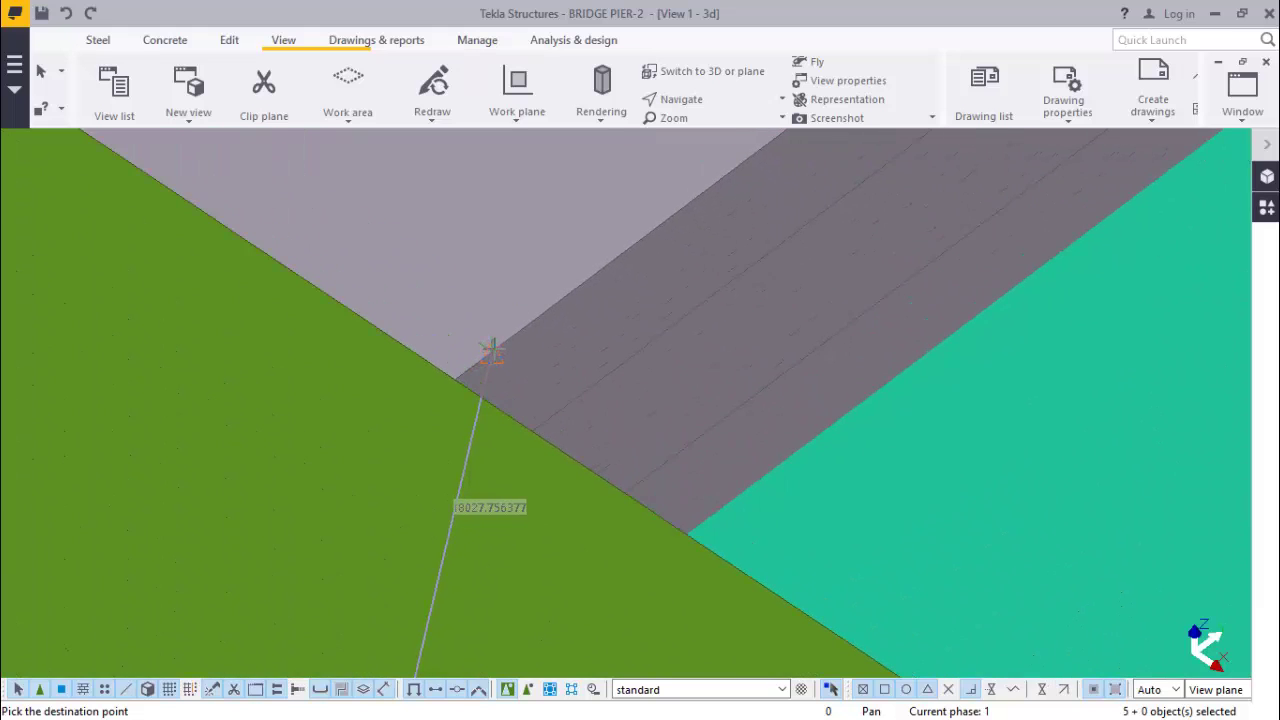
pyautogui.scroll(-8, 580, 362)
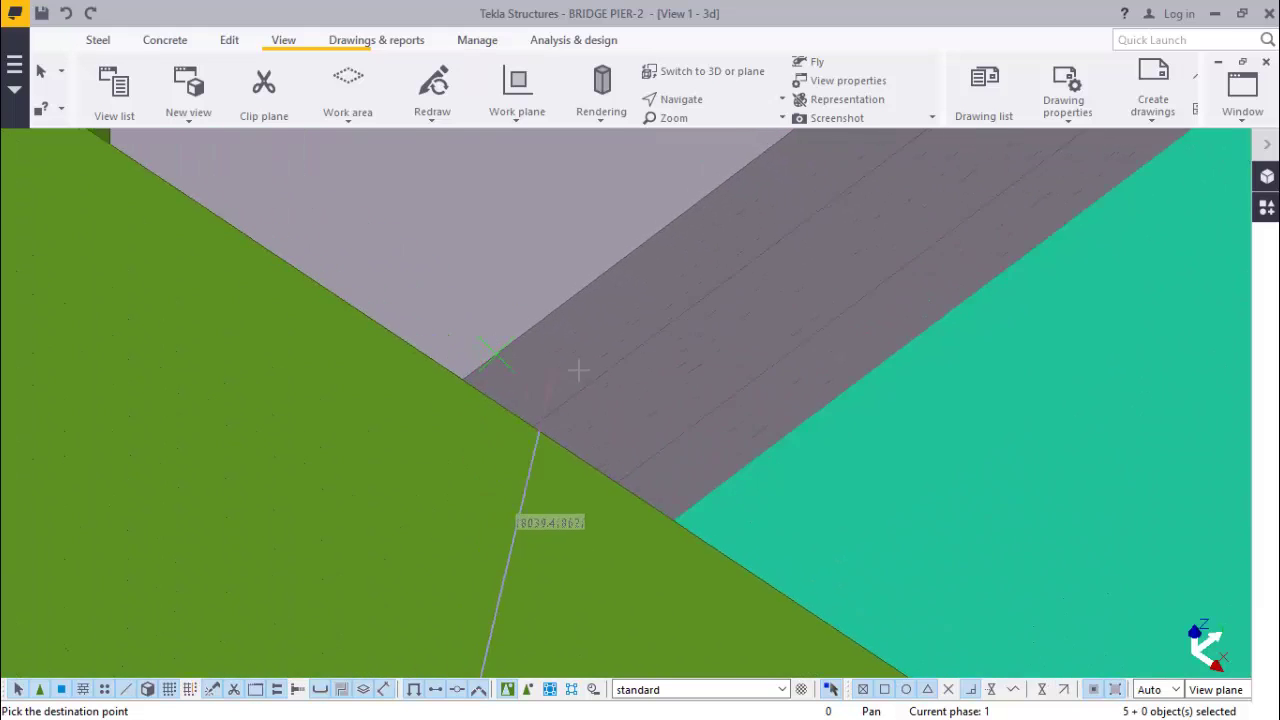
pyautogui.scroll(-10, 580, 362)
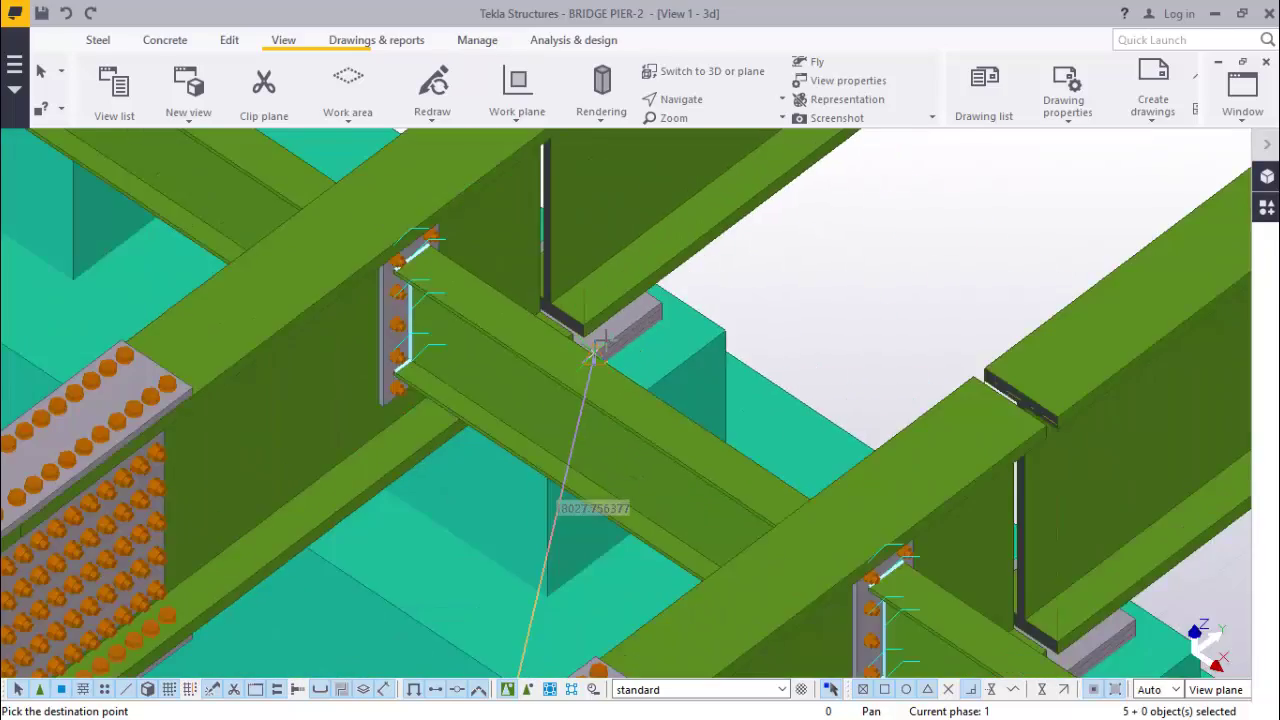
pyautogui.scroll(10, 503, 248)
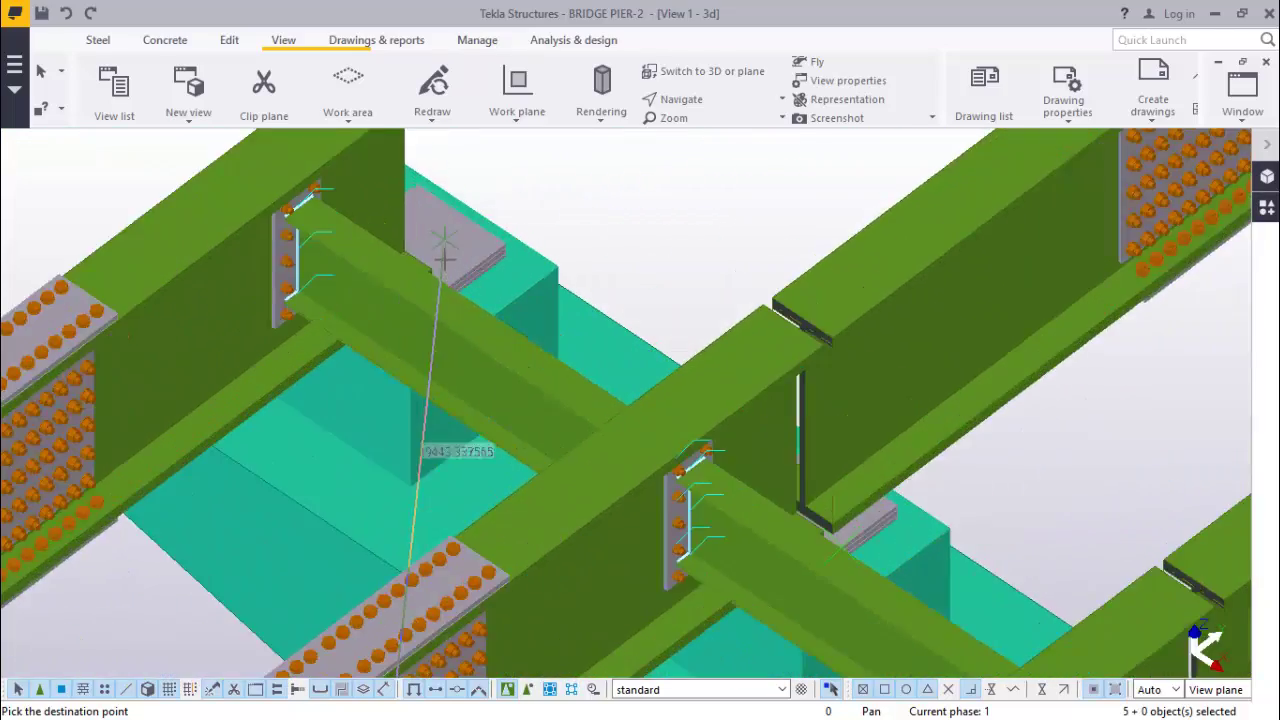
pyautogui.scroll(4, 463, 325)
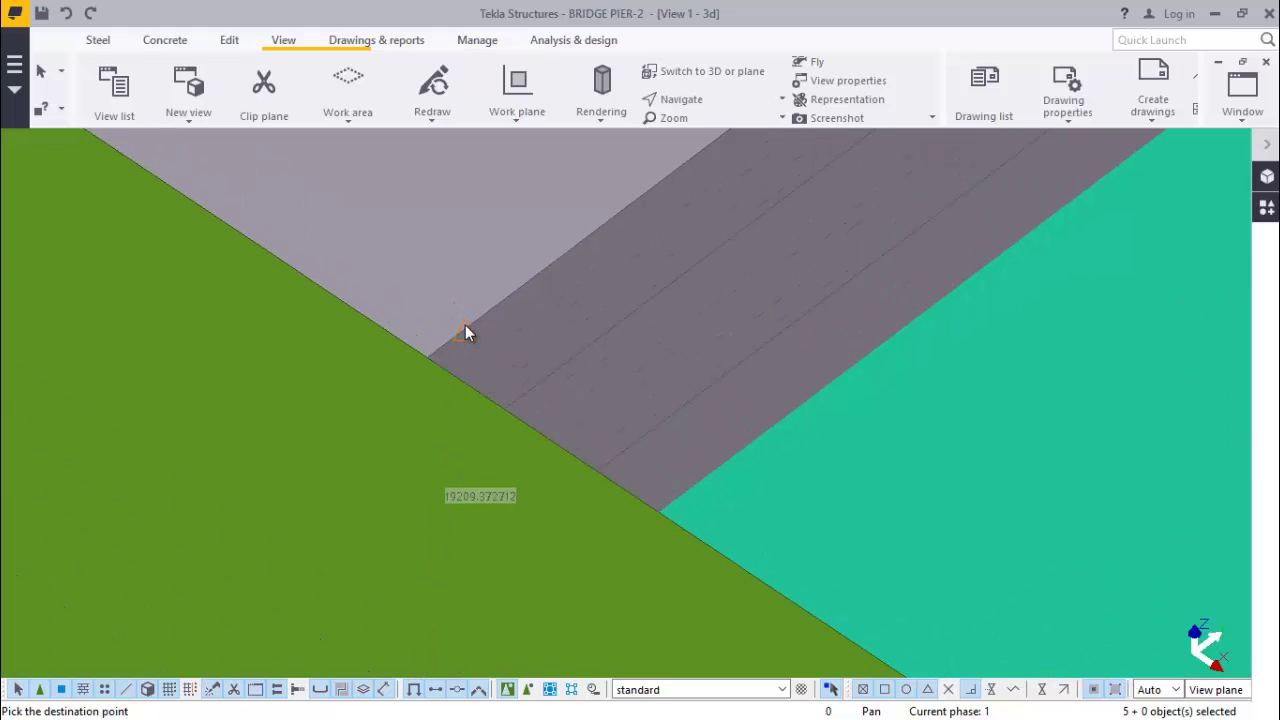
pyautogui.scroll(-2, 480, 310)
pyautogui.scroll(-8, 497, 297)
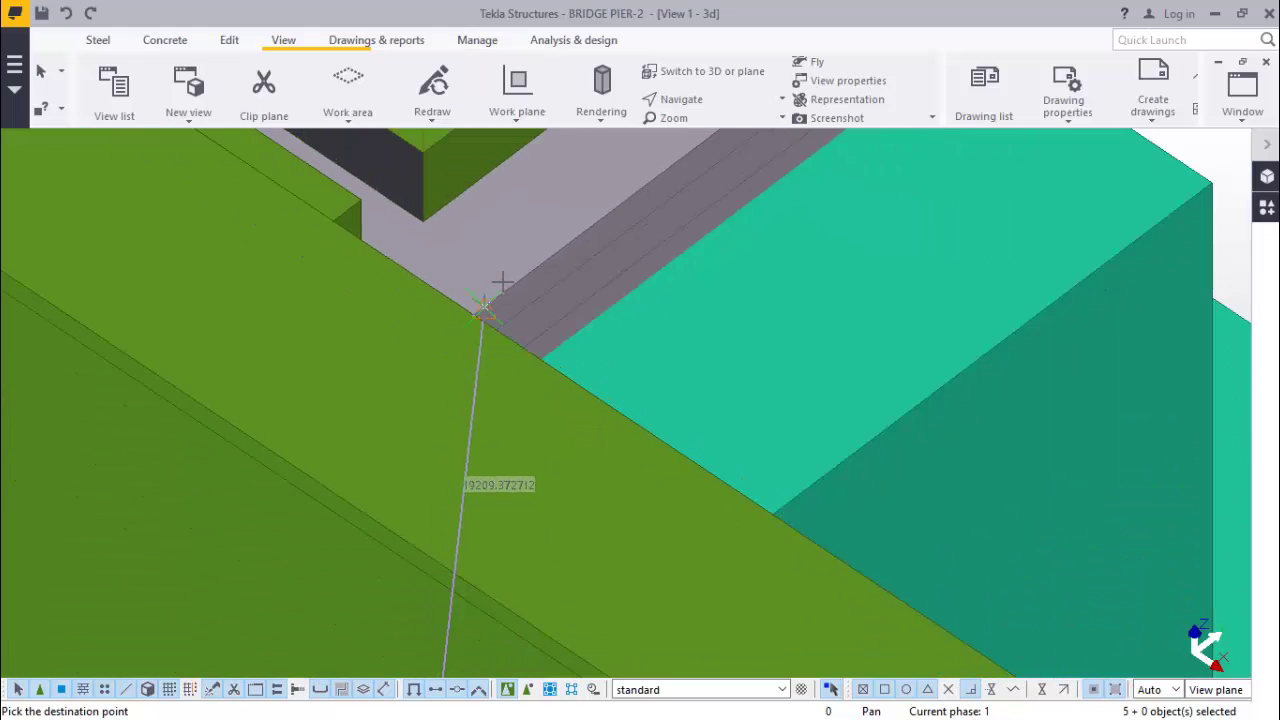
pyautogui.scroll(-6, 500, 268)
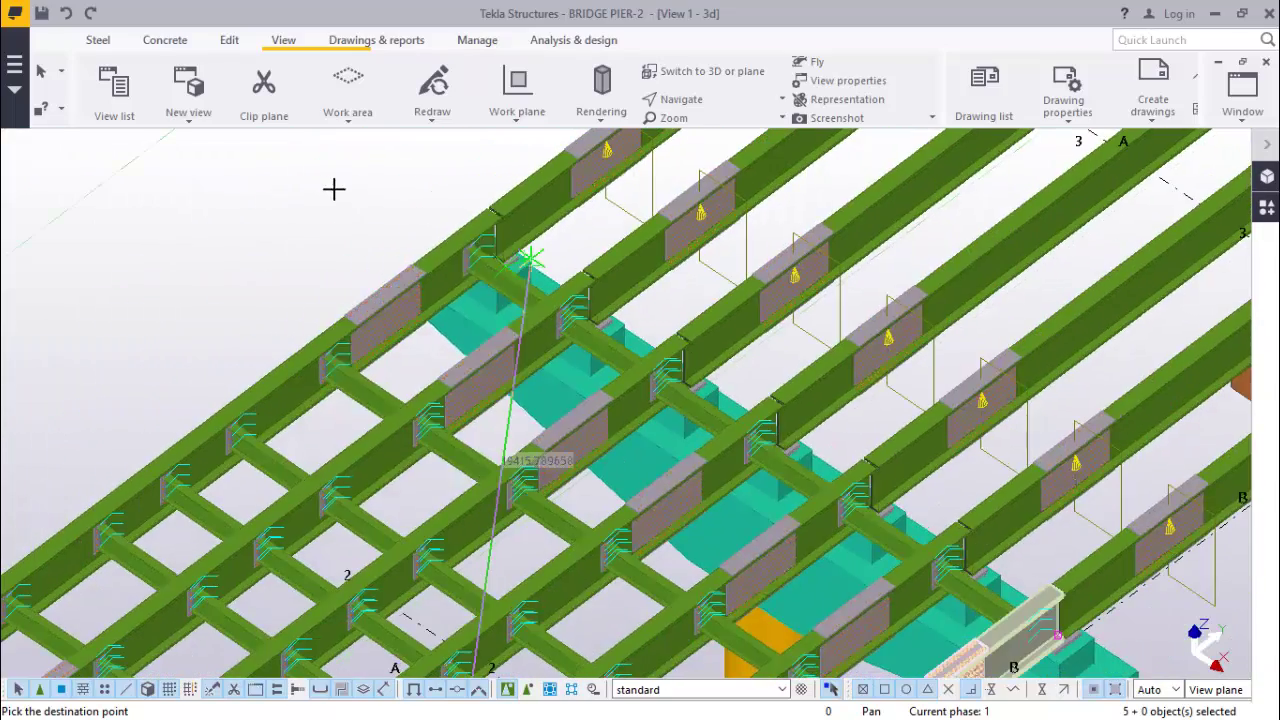
pyautogui.rightClick(321, 188)
# End the previous copy and box-select the two splice plates at the pier.
pyautogui.press('Escape')
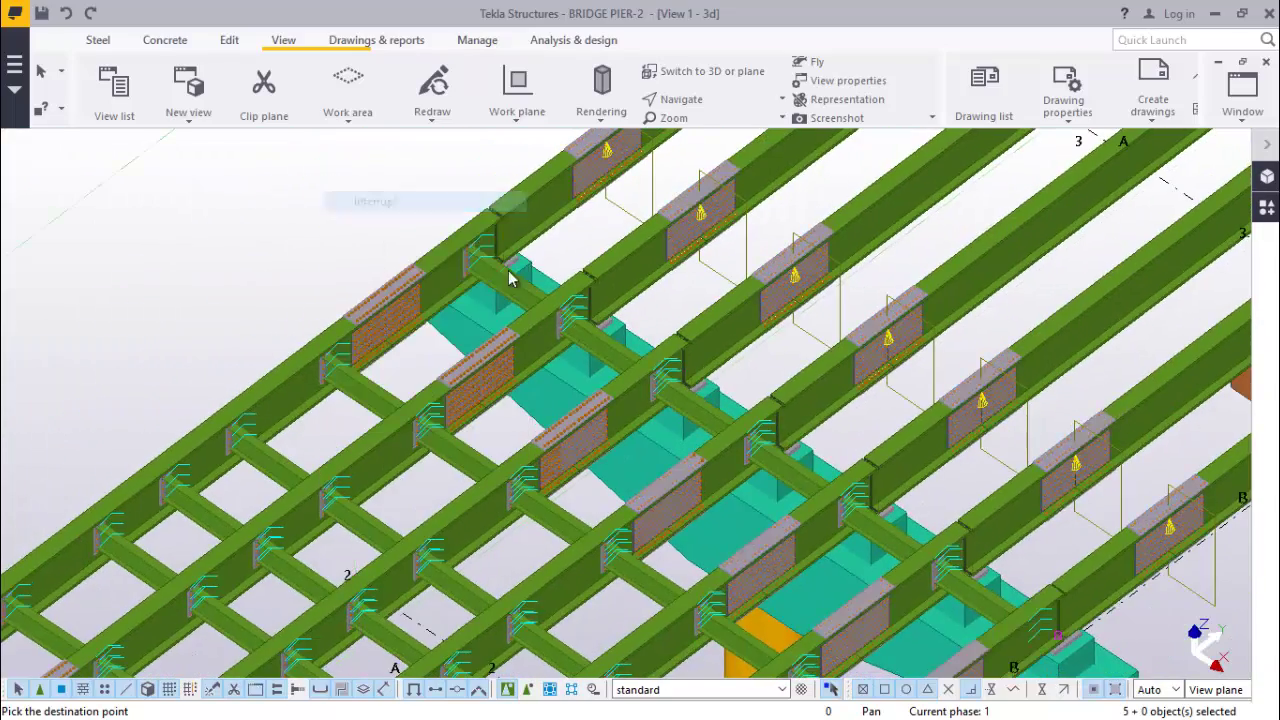
pyautogui.scroll(-10, 570, 295)
pyautogui.scroll(10, 570, 295)
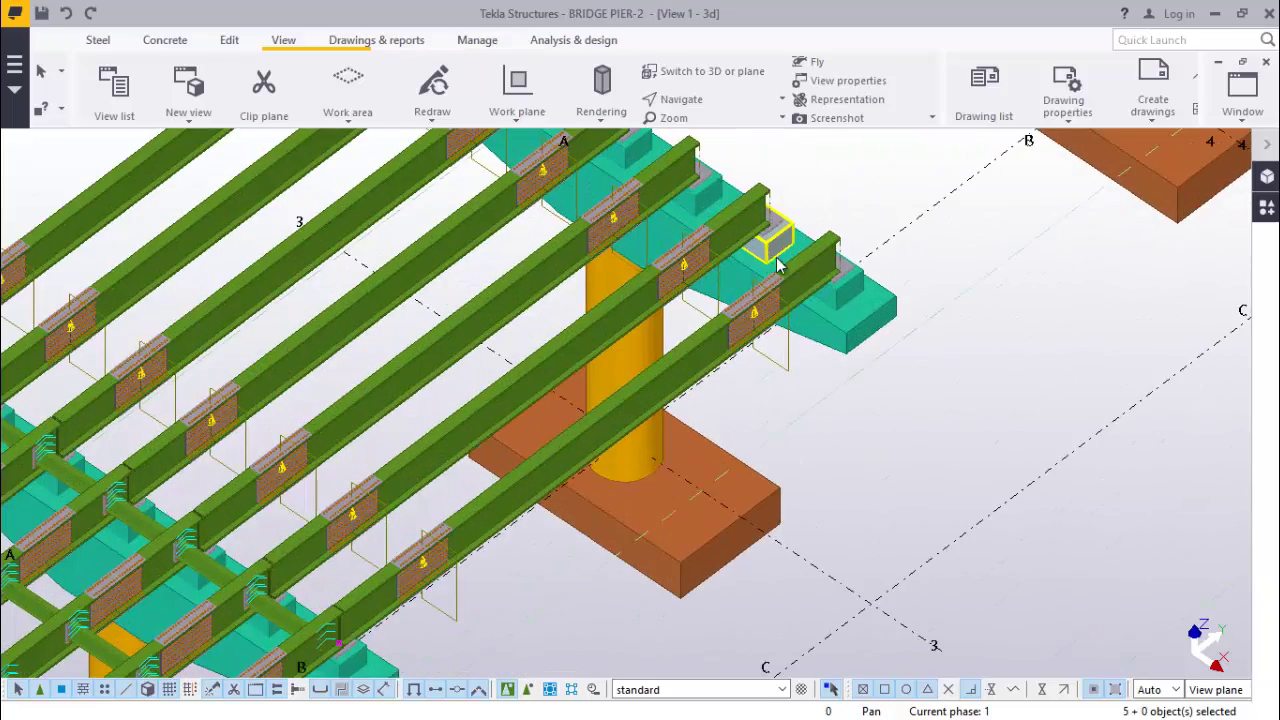
pyautogui.scroll(4, 795, 266)
pyautogui.scroll(-5, 812, 266)
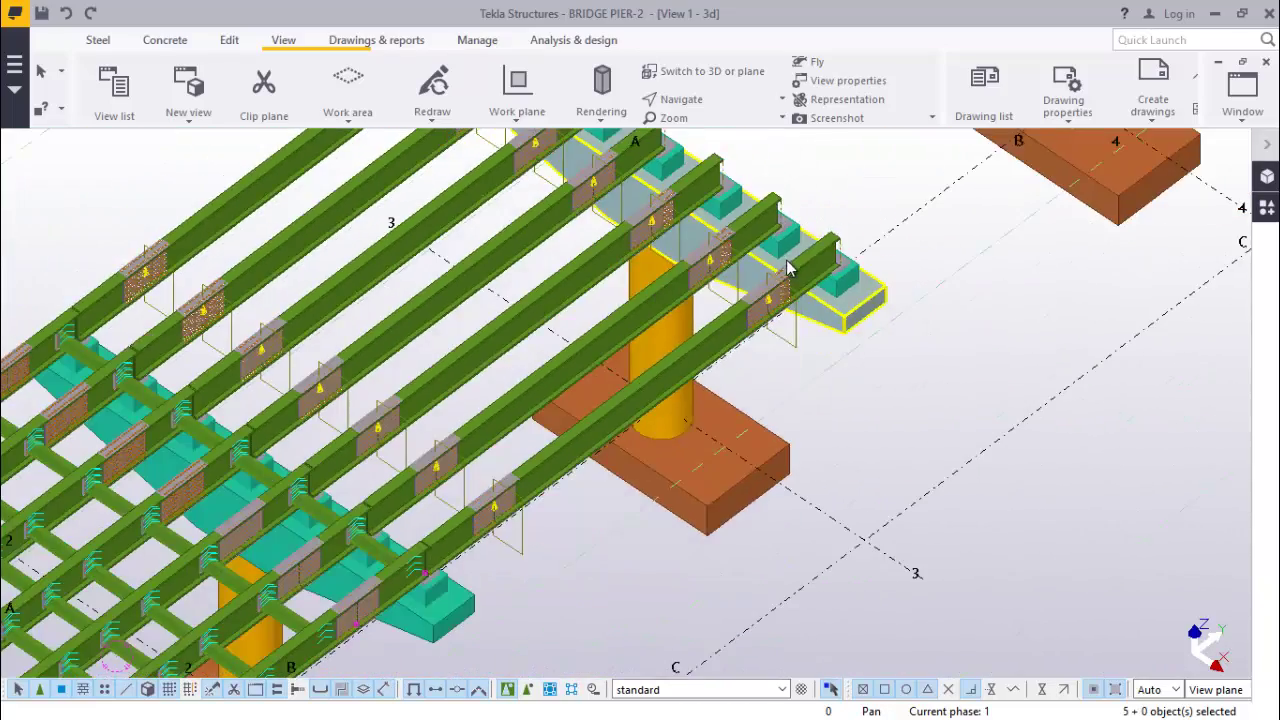
pyautogui.scroll(-3, 563, 354)
pyautogui.scroll(6, 351, 251)
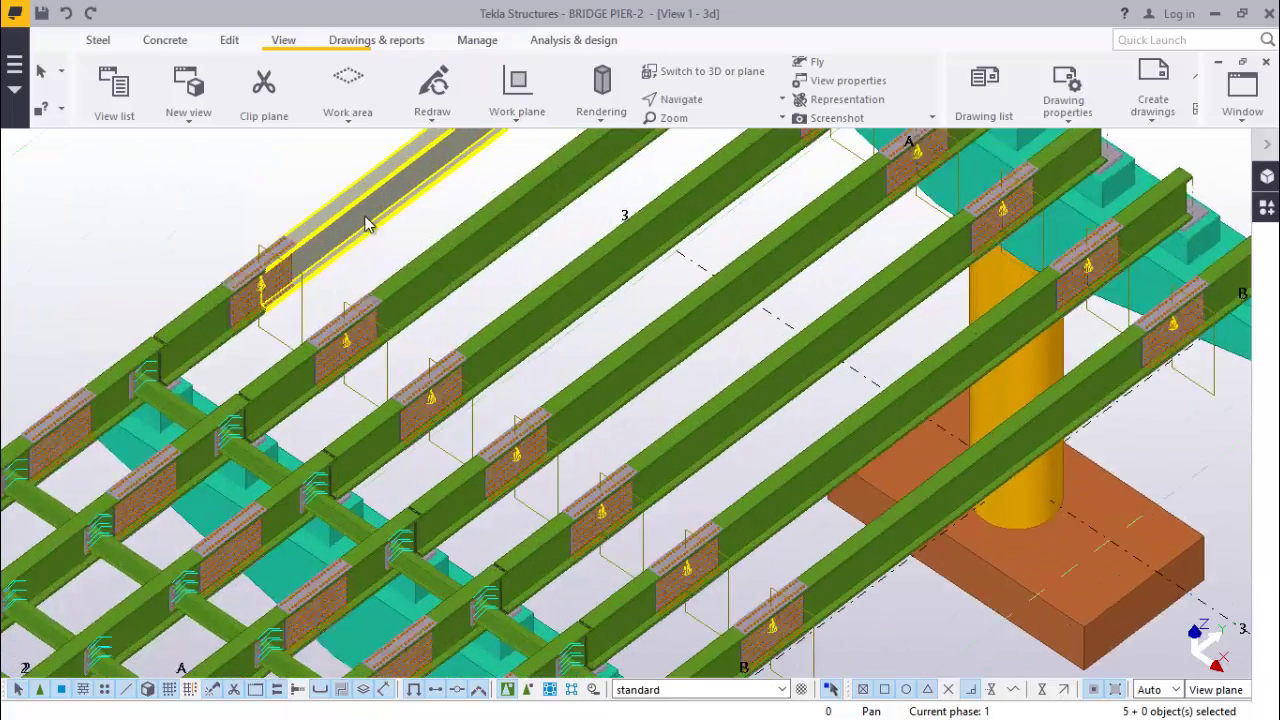
pyautogui.scroll(1, 367, 224)
pyautogui.scroll(-4, 650, 240)
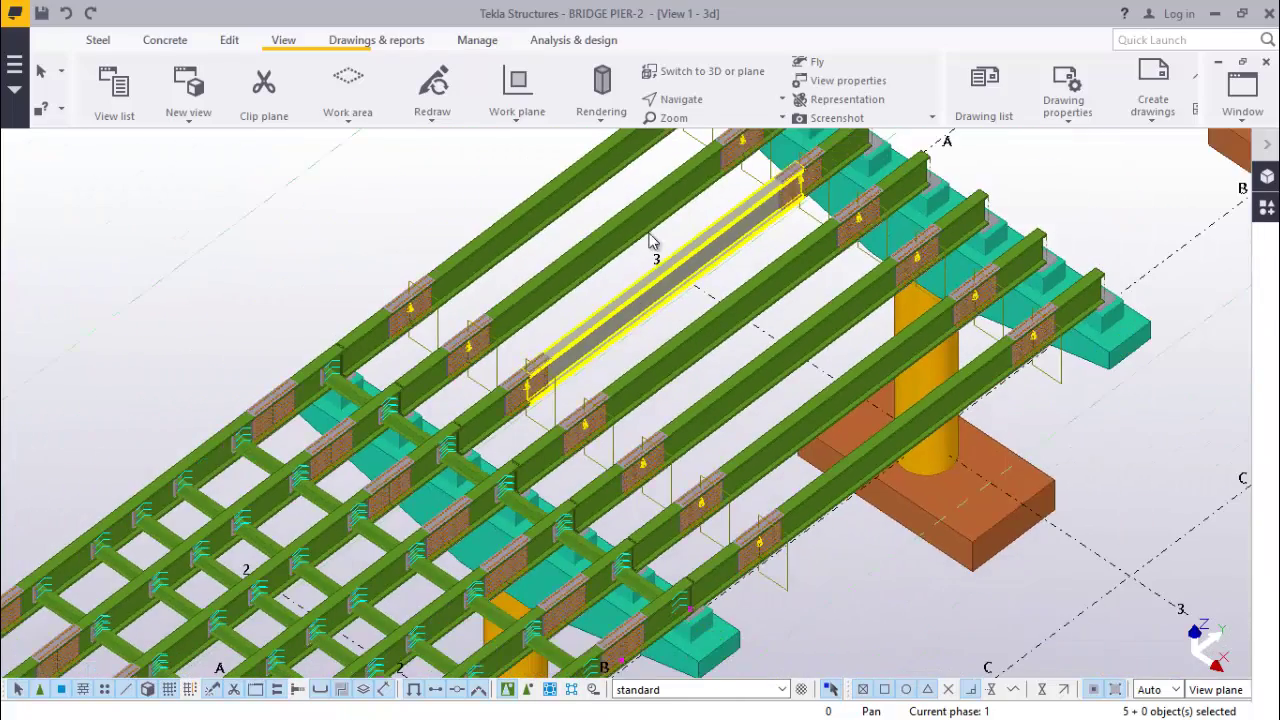
pyautogui.scroll(-2, 457, 186)
pyautogui.scroll(3, 440, 207)
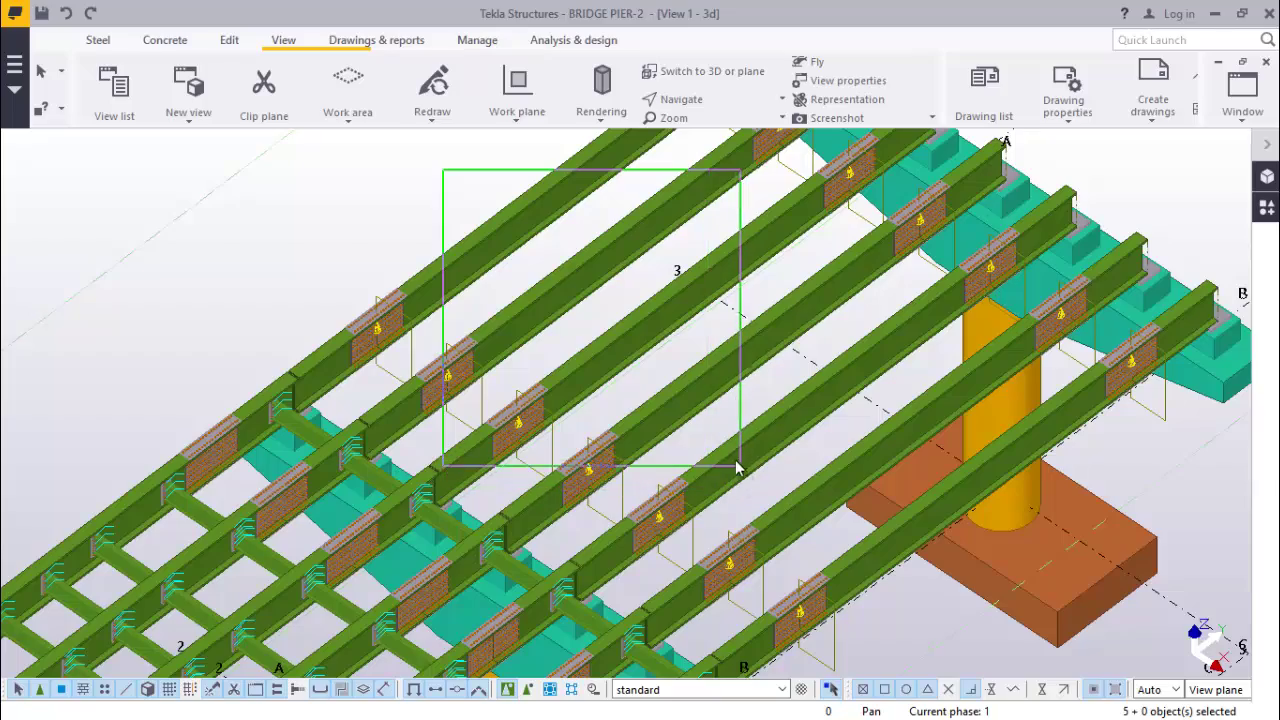
pyautogui.moveTo(712, 450); pyautogui.dragTo(712, 450)
pyautogui.scroll(2, 674, 395)
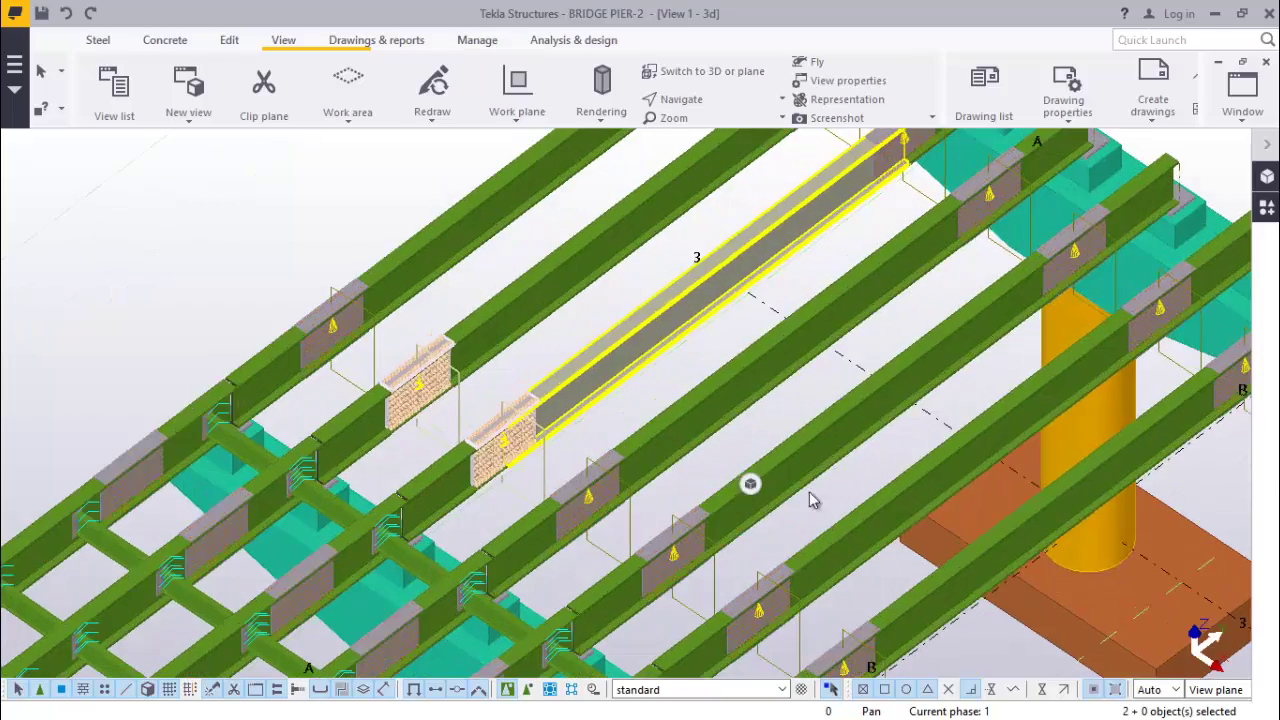
pyautogui.scroll(5, 775, 603)
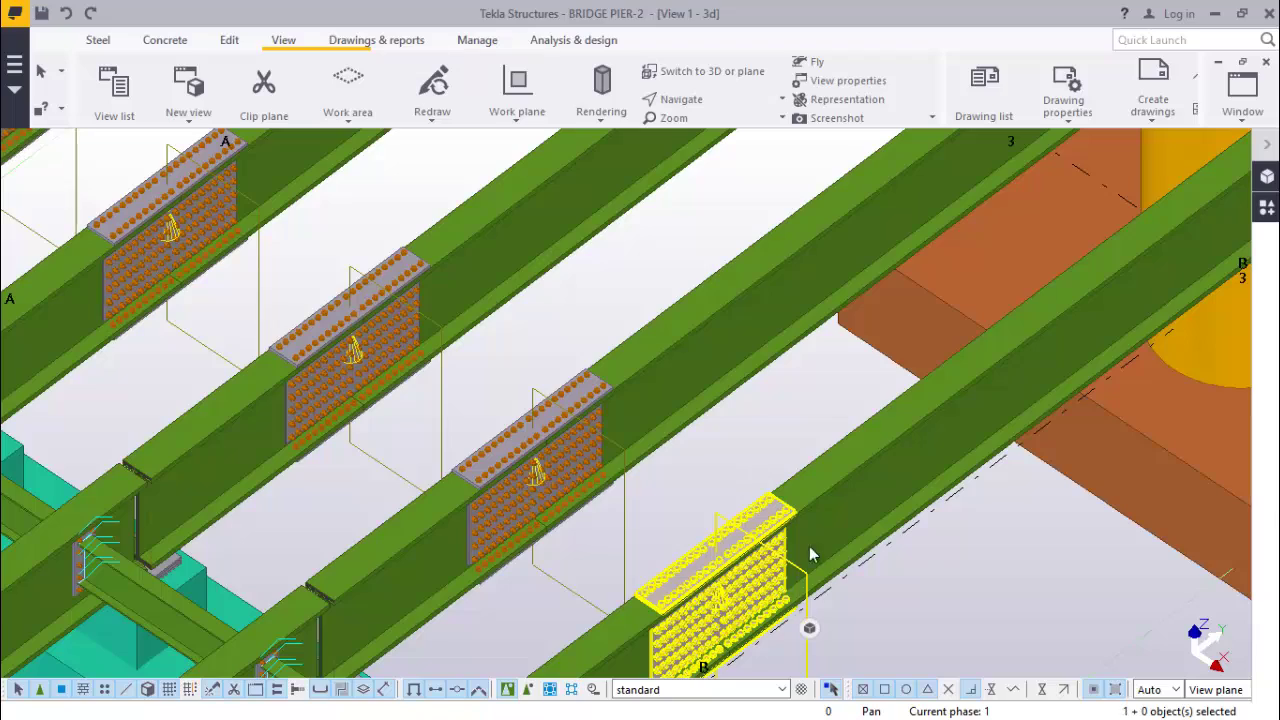
# Add the long girders and their splice plates to the selection.
pyautogui.keyDown('ctrl'); pyautogui.click(903, 487); pyautogui.keyUp('ctrl')
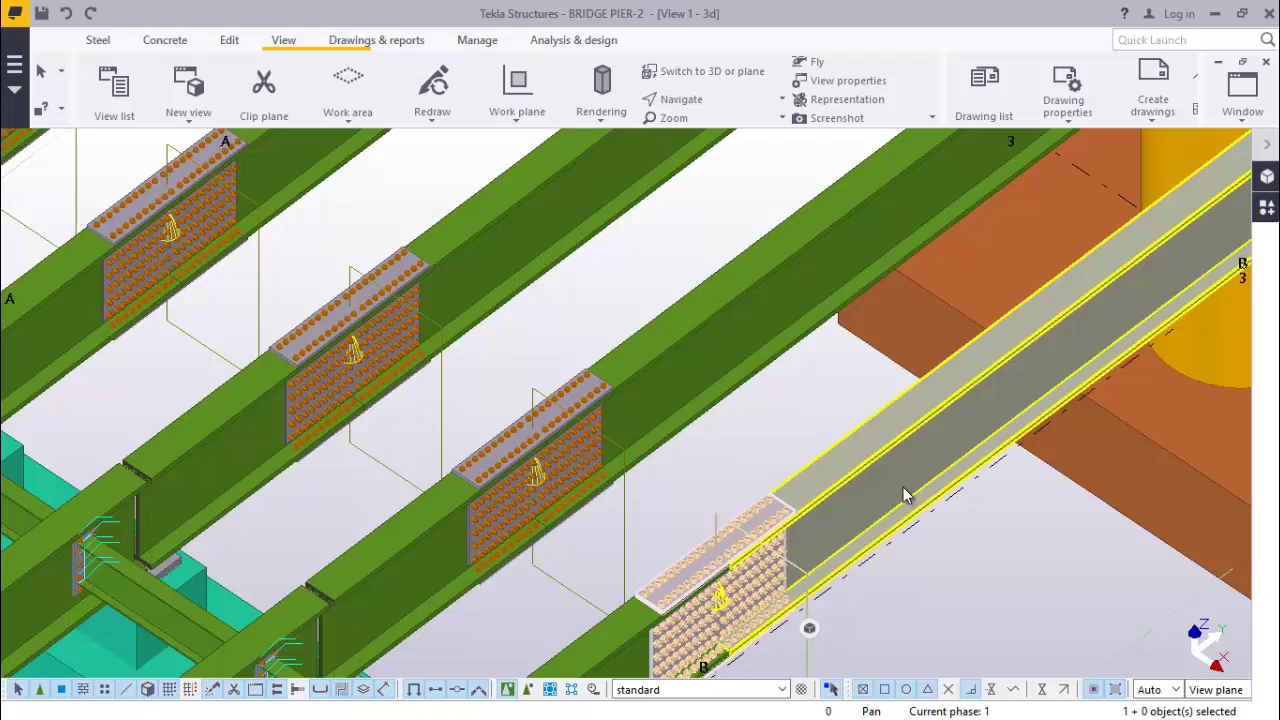
pyautogui.scroll(-3, 560, 370)
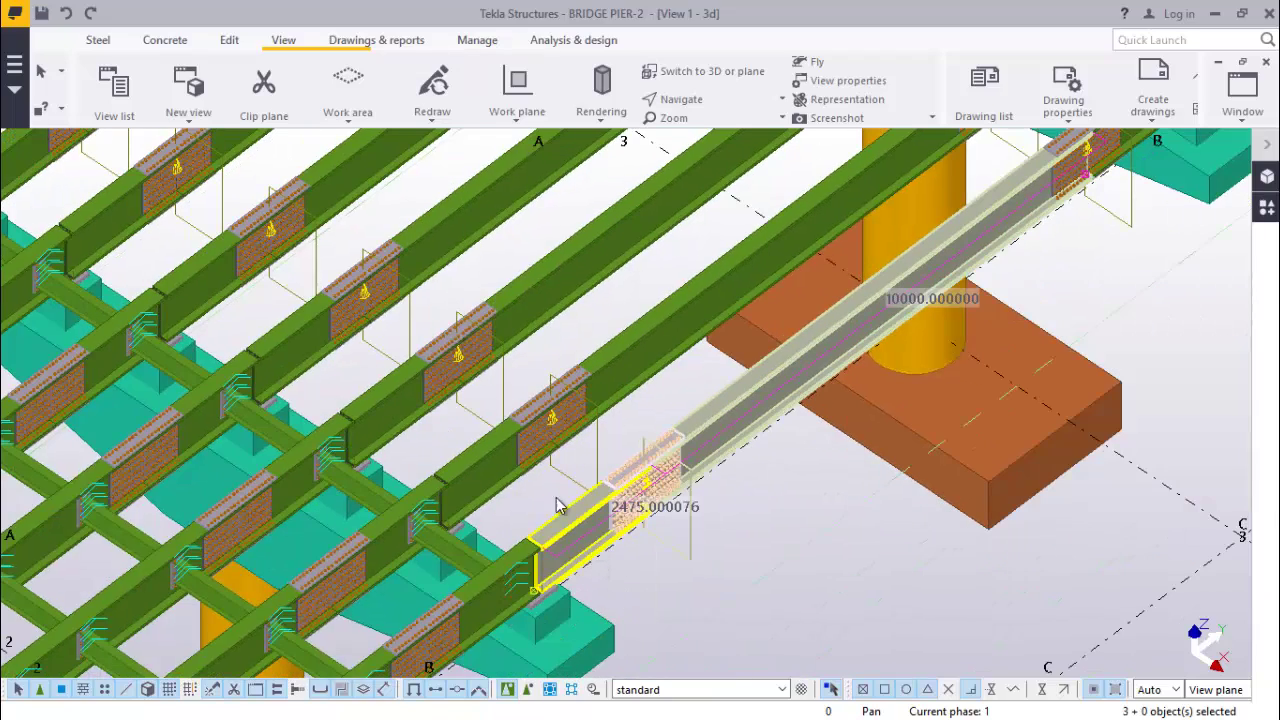
pyautogui.scroll(1, 493, 482)
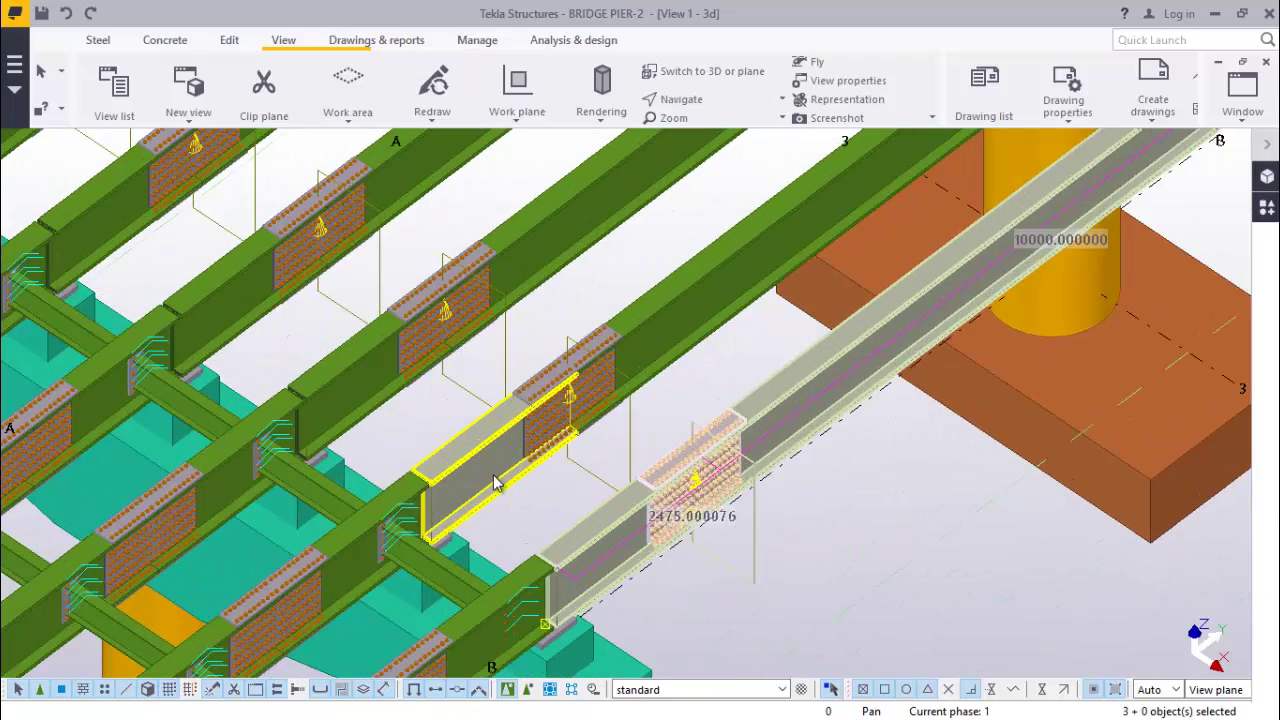
pyautogui.keyDown('ctrl'); pyautogui.click(612, 375); pyautogui.keyUp('ctrl')
pyautogui.scroll(-2, 553, 444)
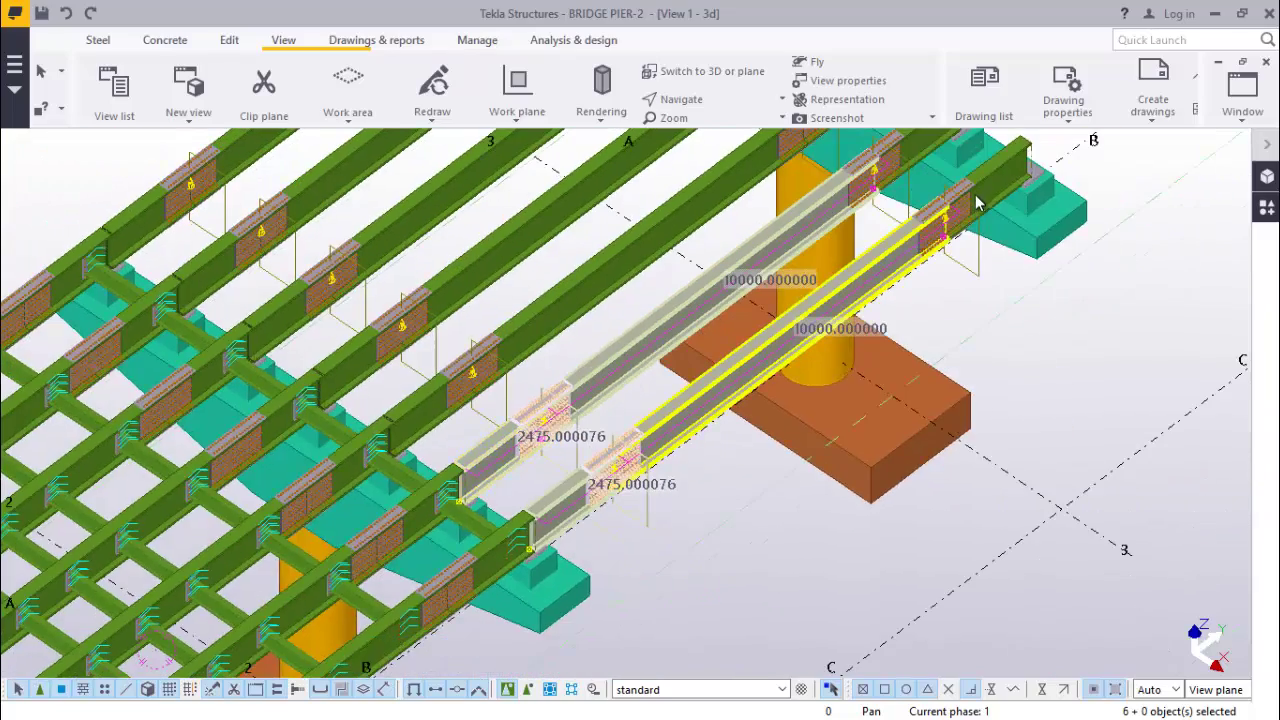
pyautogui.scroll(3, 994, 180)
pyautogui.keyDown('ctrl'); pyautogui.click(994, 180); pyautogui.keyUp('ctrl')
pyautogui.keyDown('ctrl'); pyautogui.click(945, 228); pyautogui.keyUp('ctrl')
pyautogui.scroll(-2, 770, 415)
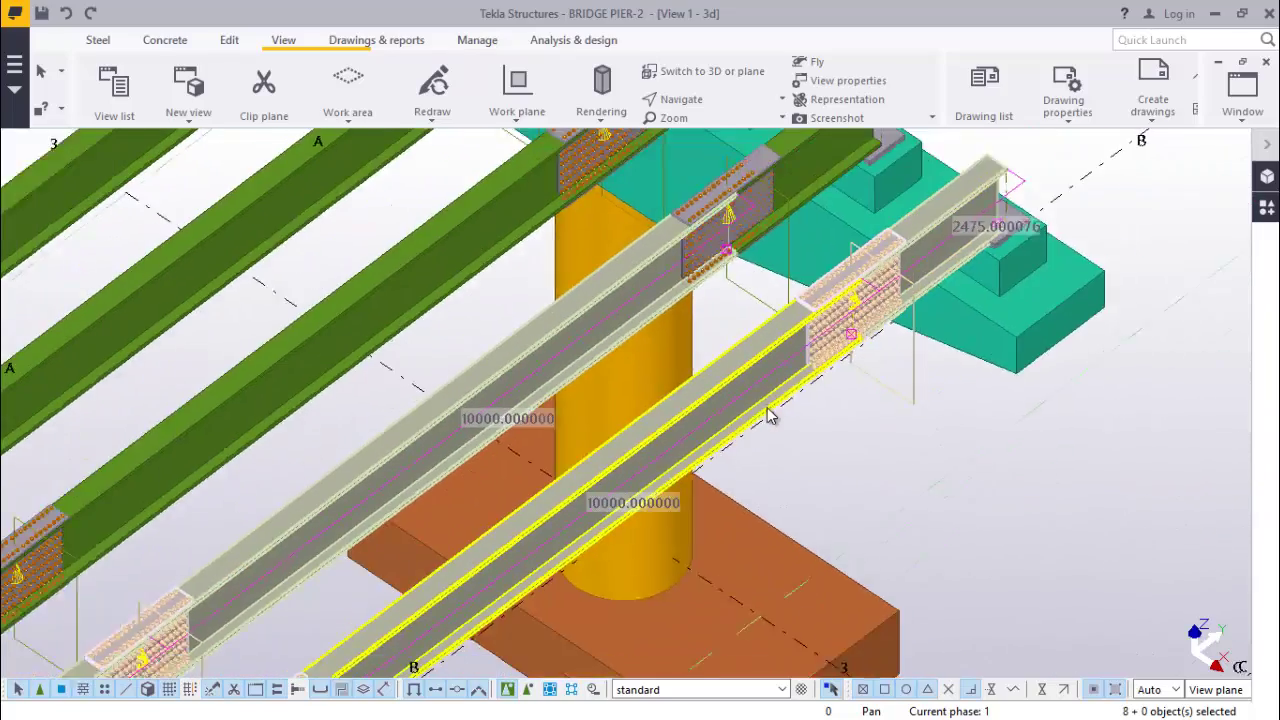
pyautogui.scroll(-2, 770, 415)
pyautogui.keyDown('ctrl'); pyautogui.click(770, 245); pyautogui.keyUp('ctrl')
pyautogui.keyDown('ctrl'); pyautogui.click(563, 300); pyautogui.keyUp('ctrl')
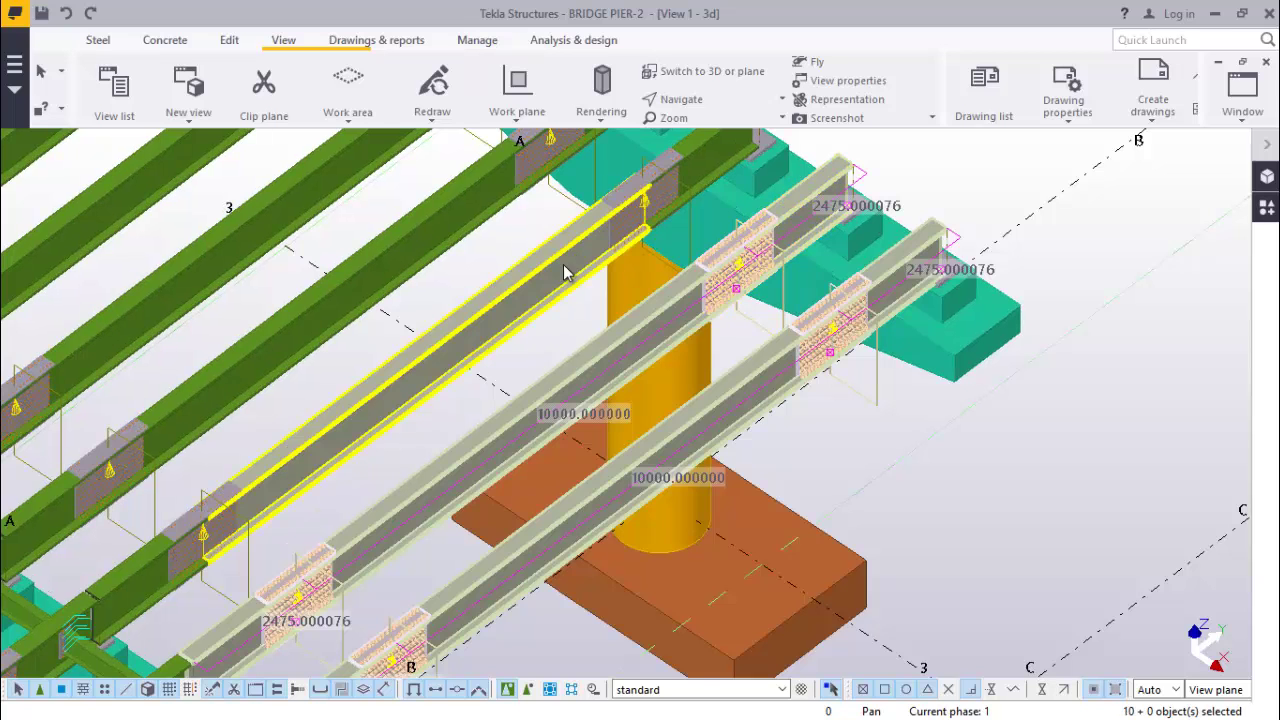
pyautogui.keyDown('ctrl'); pyautogui.click(705, 175); pyautogui.keyUp('ctrl')
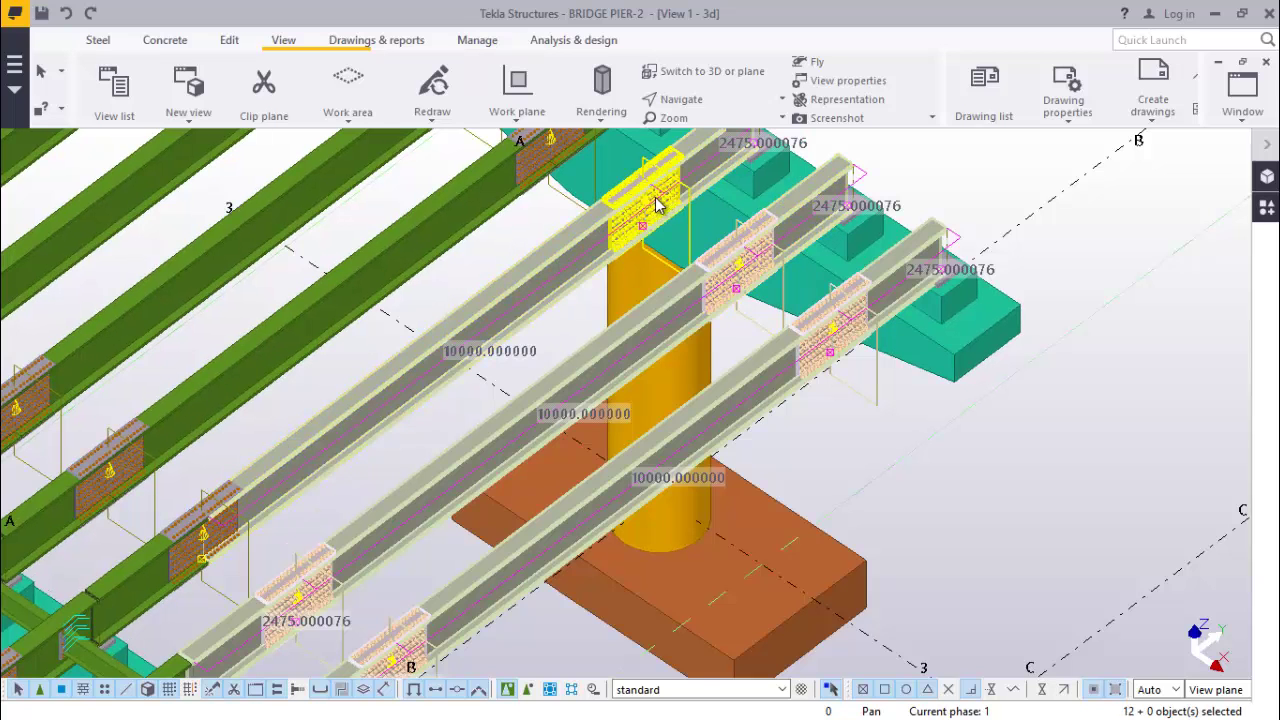
# Add more splice plates, the pier girders, the top girder and the top-left bolt group.
pyautogui.scroll(-3, 670, 300)
pyautogui.scroll(4, 415, 420)
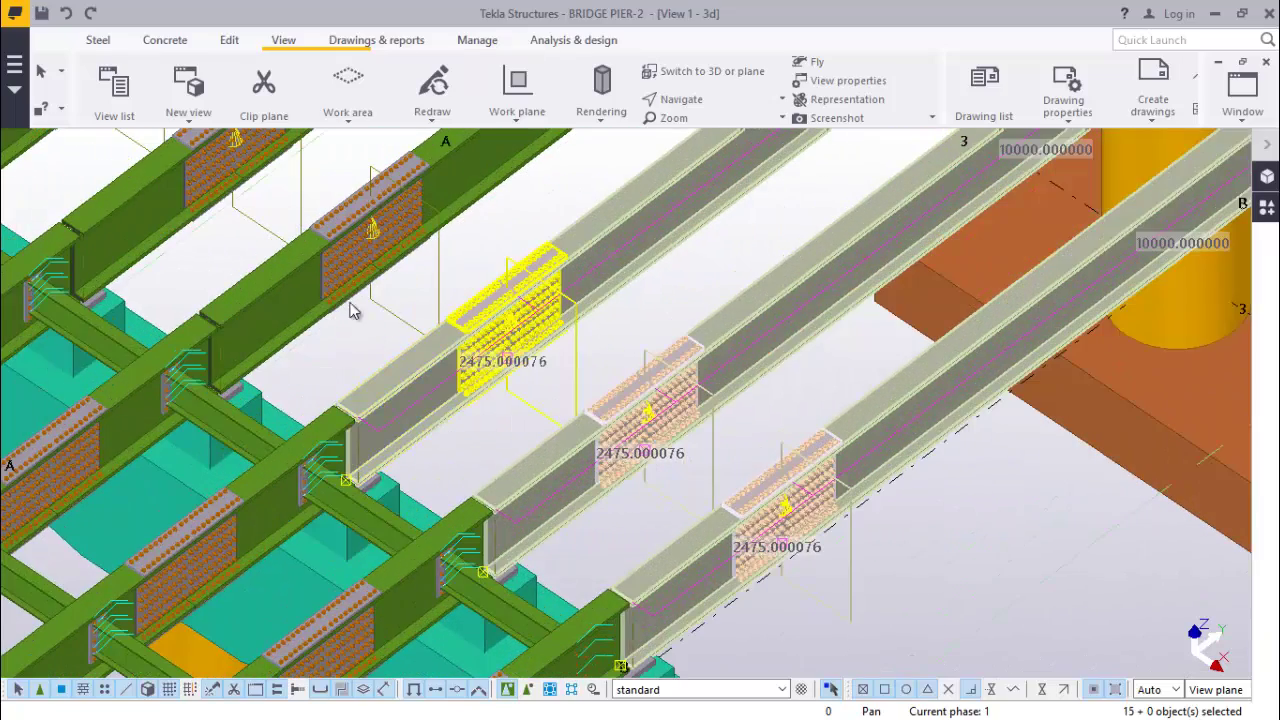
pyautogui.keyDown('shift'); pyautogui.click(405, 232); pyautogui.keyUp('shift')
pyautogui.scroll(-3, 457, 352)
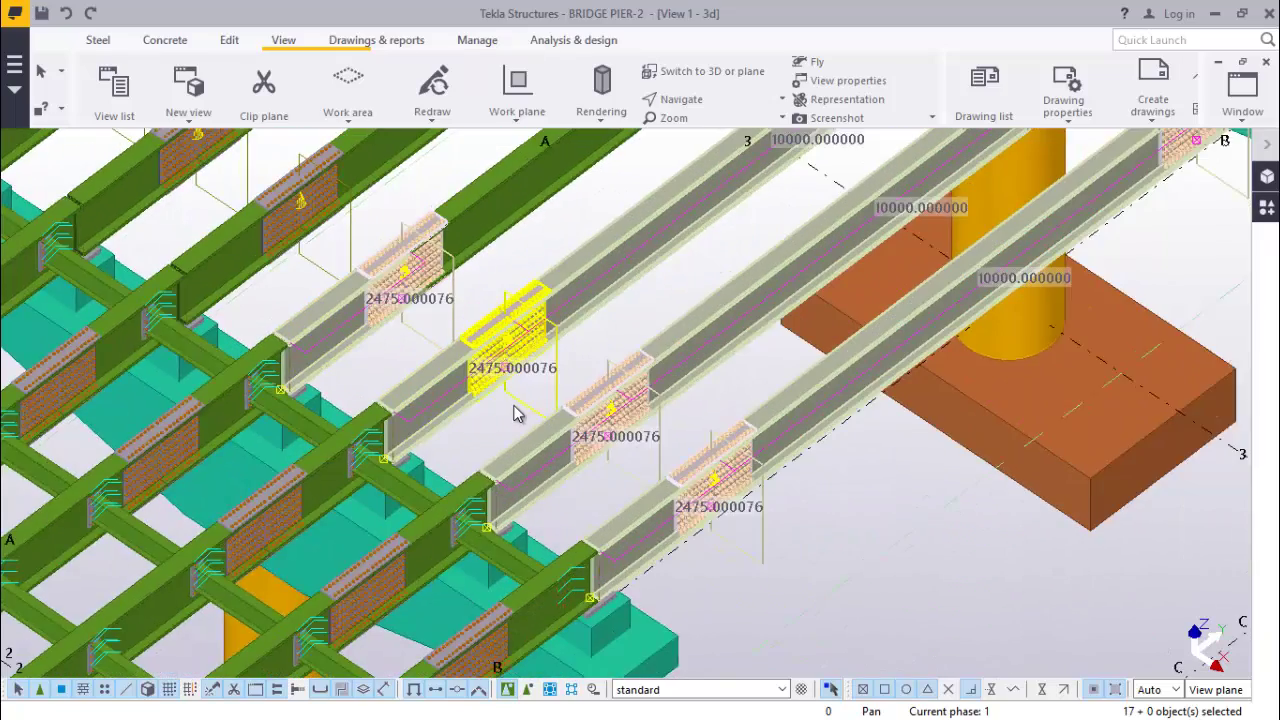
pyautogui.keyDown('shift'); pyautogui.click(586, 432); pyautogui.keyUp('shift')
pyautogui.scroll(-4, 580, 467)
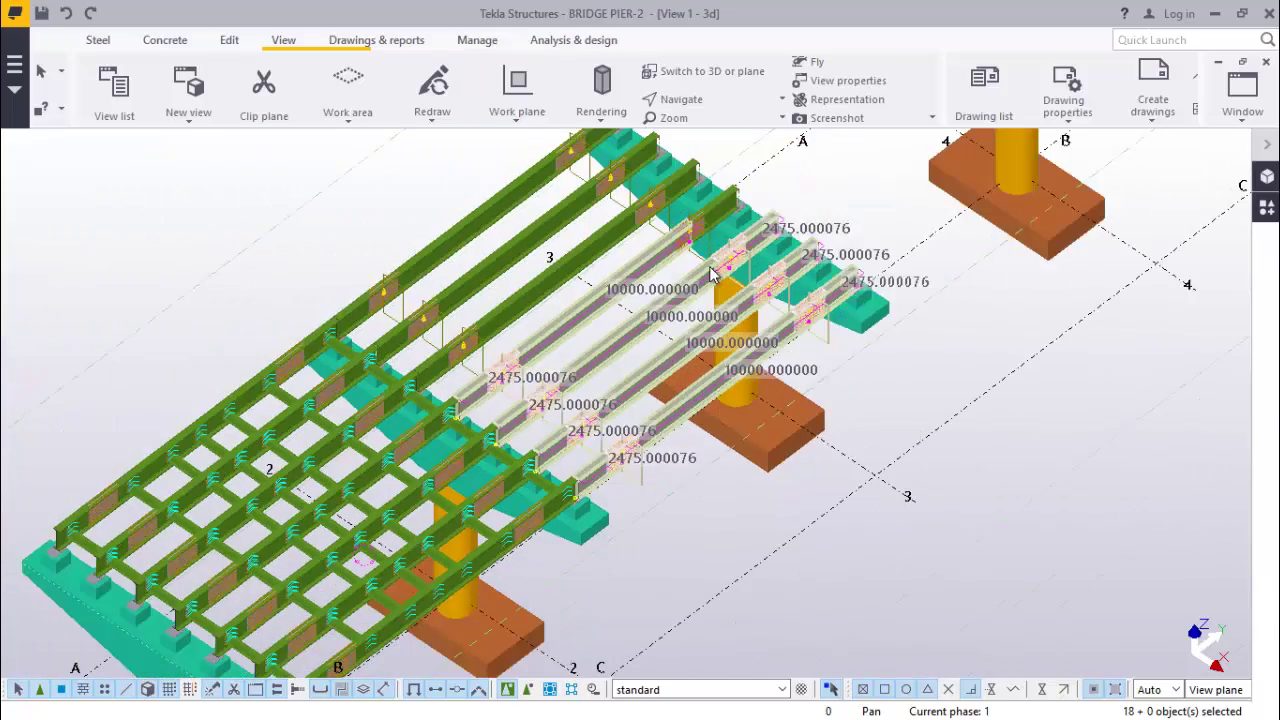
pyautogui.scroll(6, 705, 245)
pyautogui.scroll(2, 672, 338)
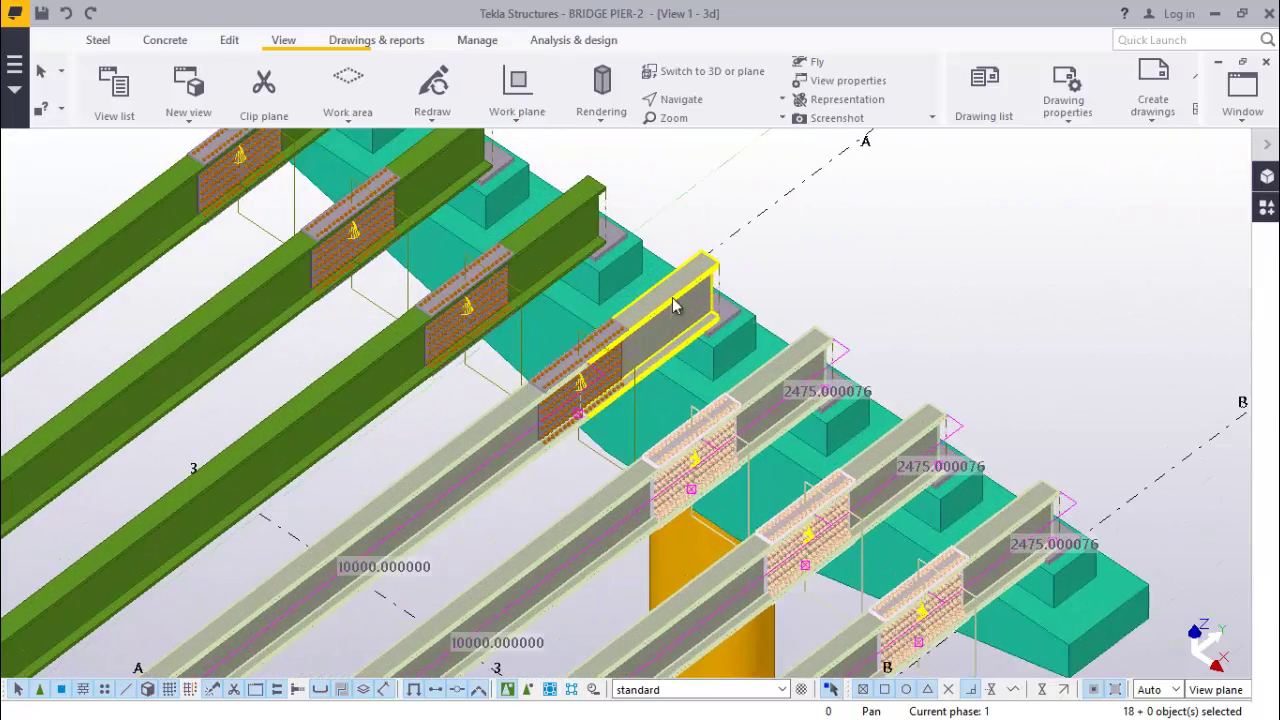
pyautogui.keyDown('shift'); pyautogui.click(563, 255); pyautogui.keyUp('shift')
pyautogui.keyDown('shift'); pyautogui.click(488, 311); pyautogui.keyUp('shift')
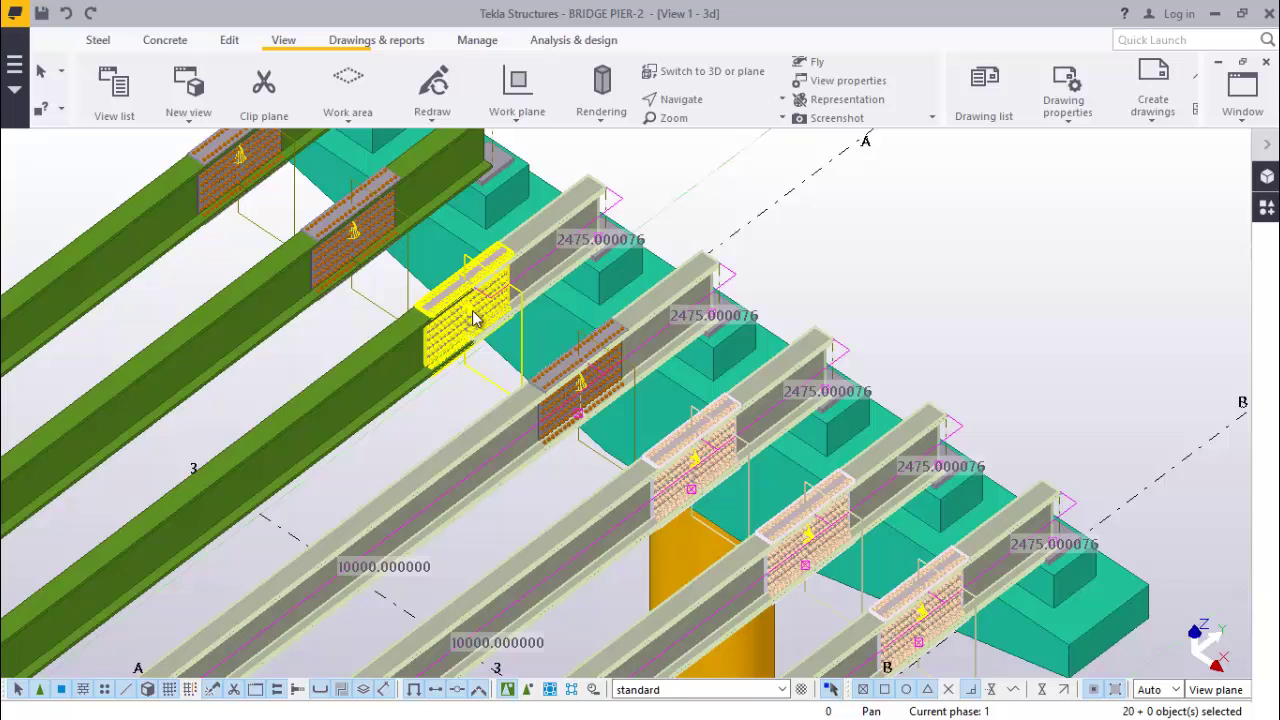
pyautogui.keyDown('shift'); pyautogui.click(386, 371); pyautogui.keyUp('shift')
pyautogui.keyDown('shift'); pyautogui.click(432, 193); pyautogui.keyUp('shift')
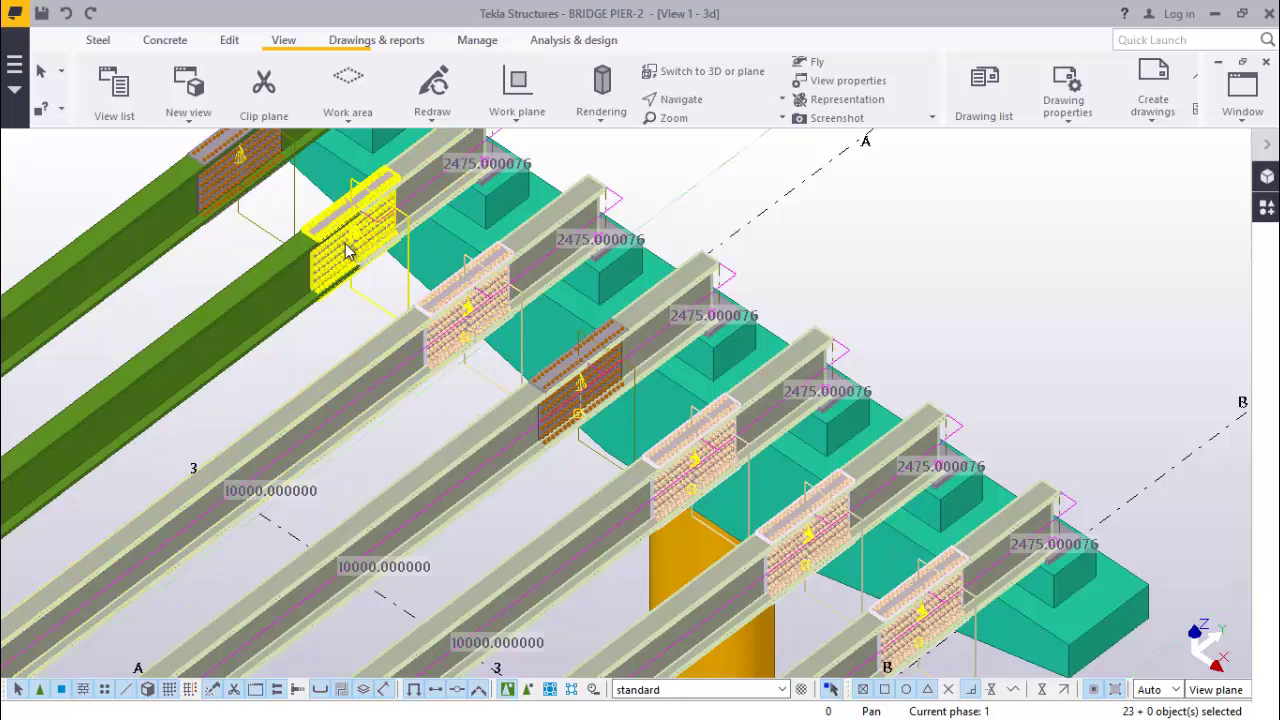
pyautogui.keyDown('shift'); pyautogui.click(255, 178); pyautogui.keyUp('shift')
# Add the remaining bolt groups, left-side girders and splice parts, reaching 35 objects.
pyautogui.scroll(-3, 338, 366)
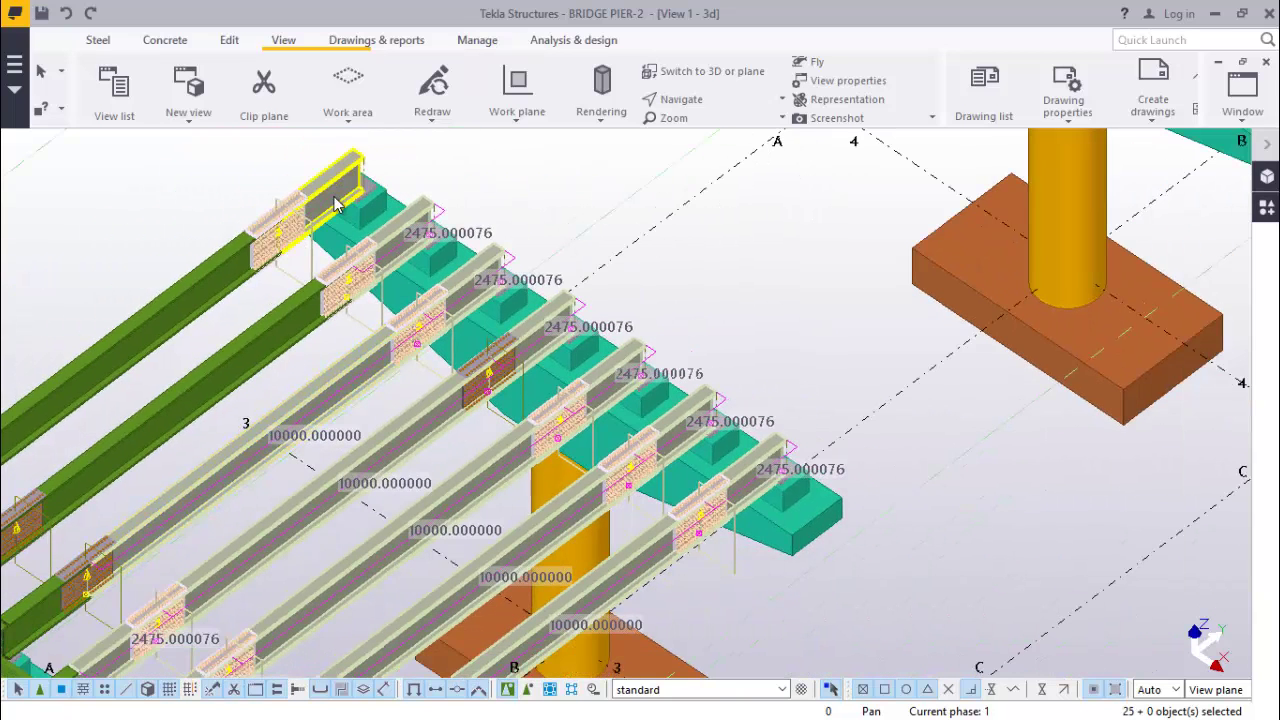
pyautogui.keyDown('shift'); pyautogui.click(340, 205); pyautogui.keyUp('shift')
pyautogui.keyDown('shift'); pyautogui.click(224, 305); pyautogui.keyUp('shift')
pyautogui.keyDown('shift'); pyautogui.click(230, 390); pyautogui.keyUp('shift')
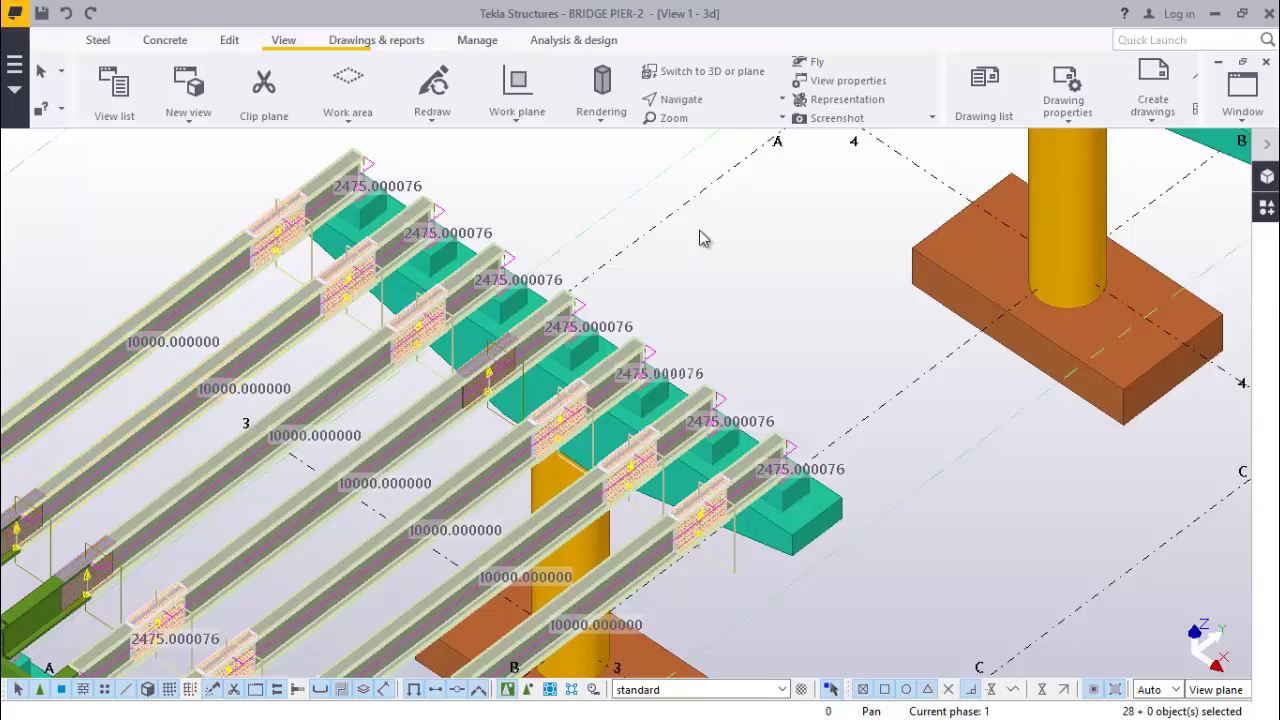
pyautogui.scroll(-5, 297, 432)
pyautogui.scroll(5, 297, 432)
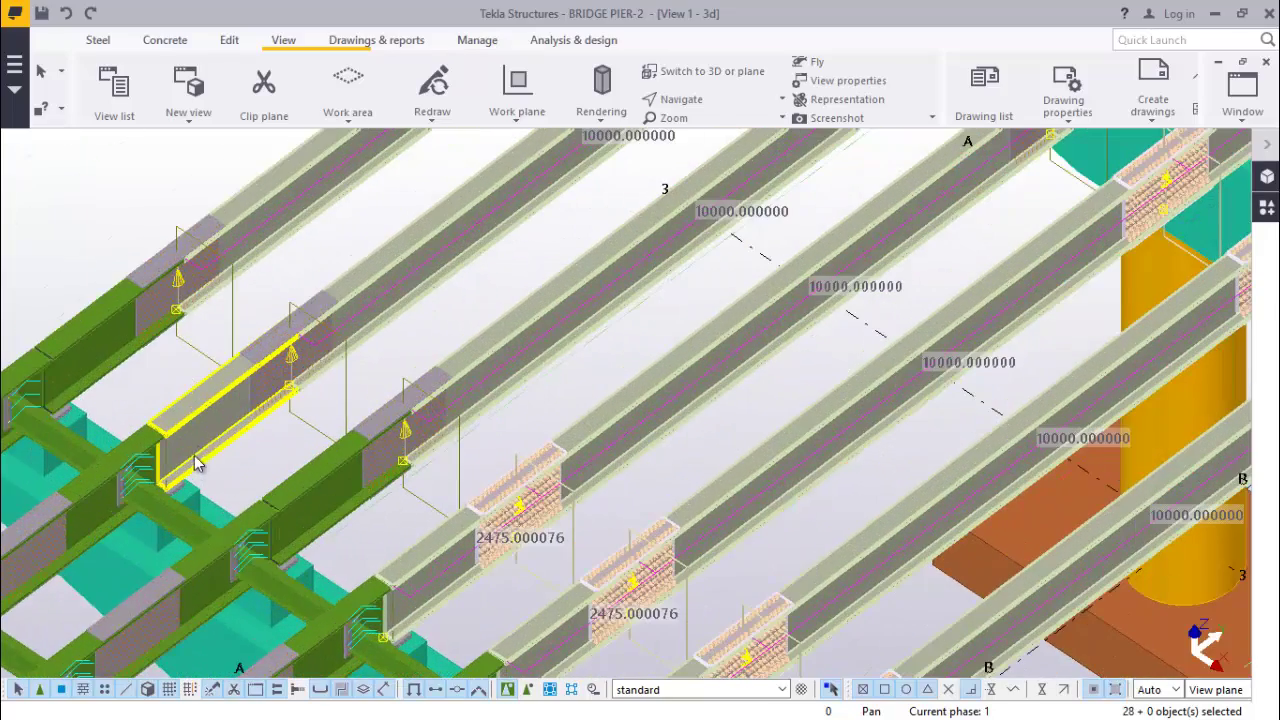
pyautogui.keyDown('shift'); pyautogui.click(112, 348); pyautogui.keyUp('shift')
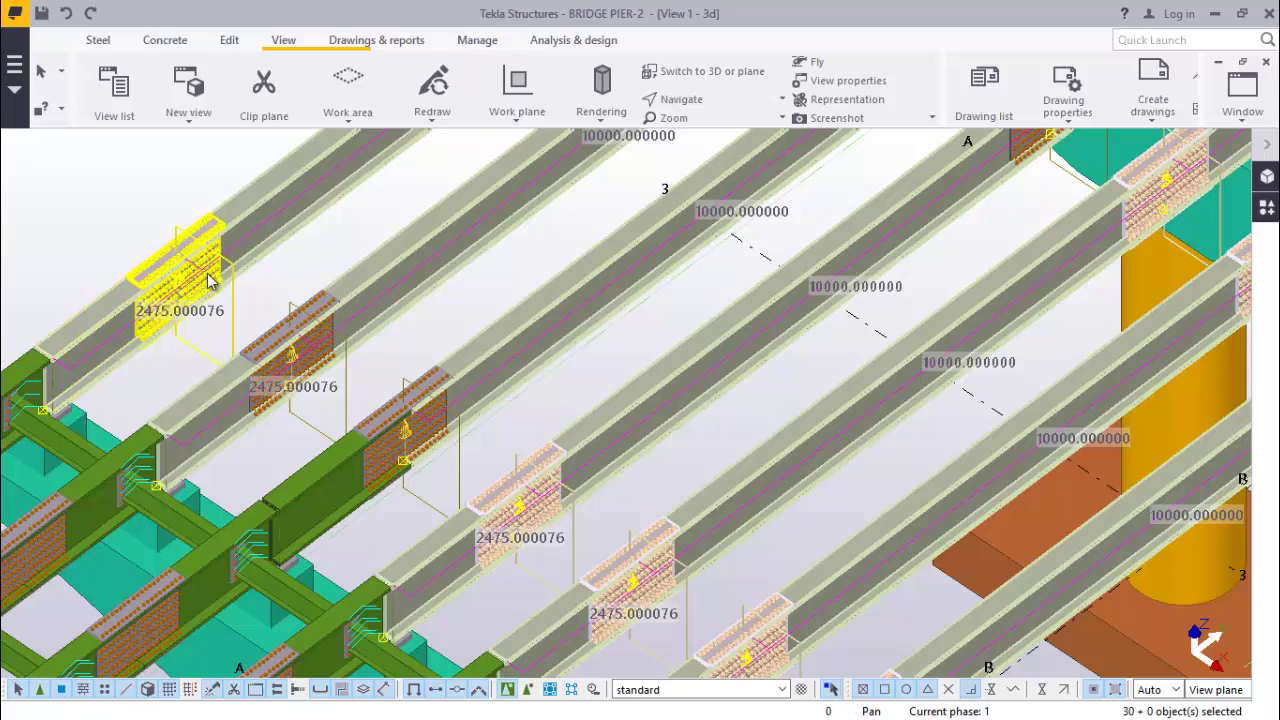
pyautogui.keyDown('shift'); pyautogui.click(345, 480); pyautogui.keyUp('shift')
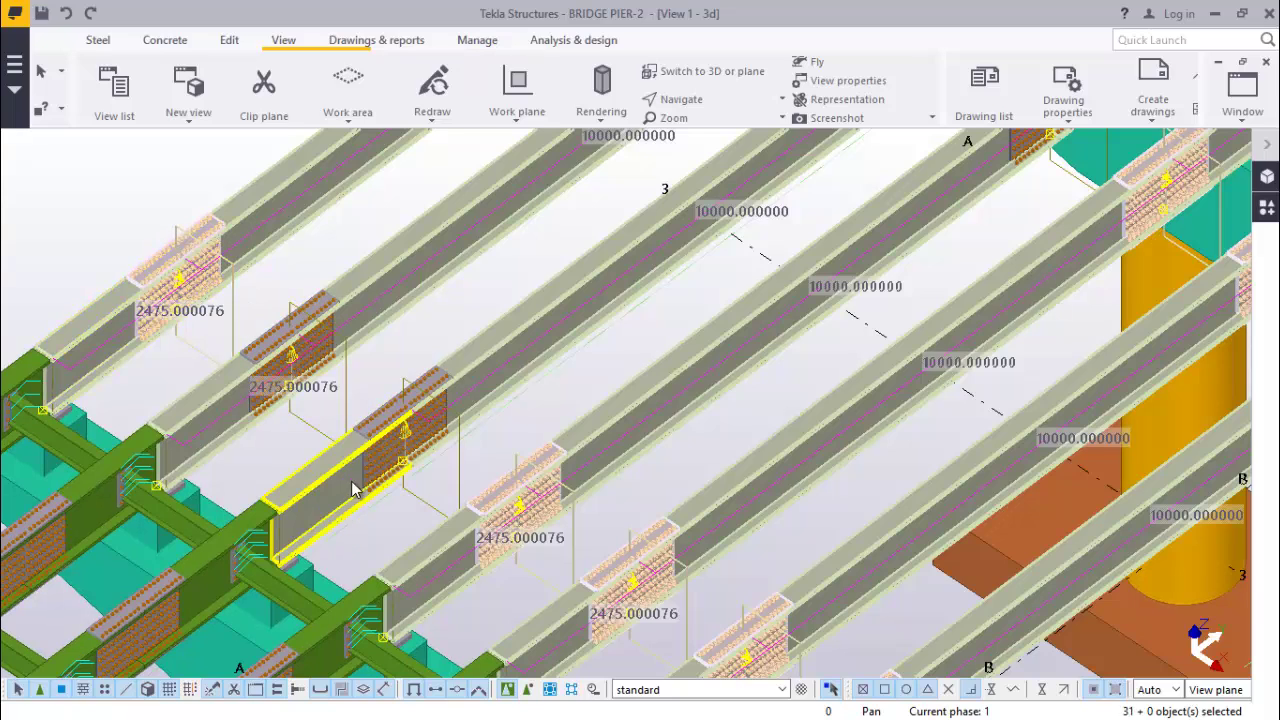
pyautogui.keyDown('shift'); pyautogui.click(330, 345); pyautogui.keyUp('shift')
pyautogui.scroll(-5, 644, 355)
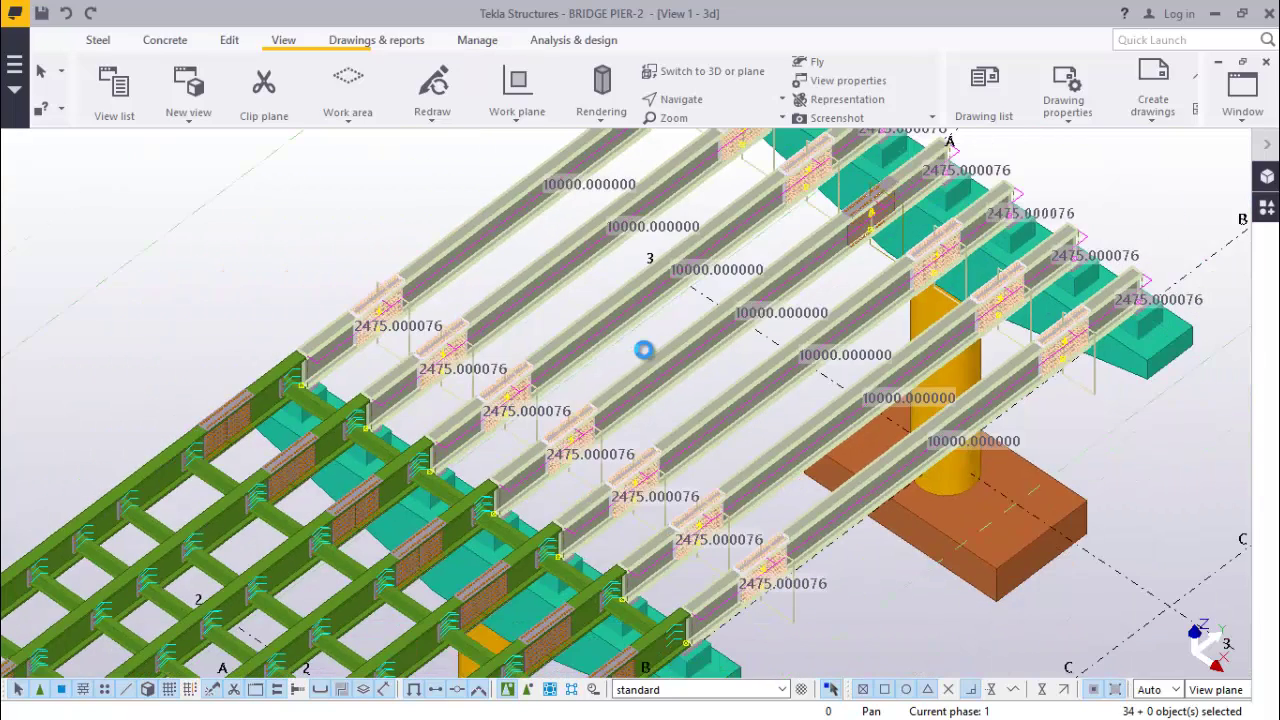
pyautogui.scroll(-2, 644, 350)
pyautogui.scroll(5, 860, 270)
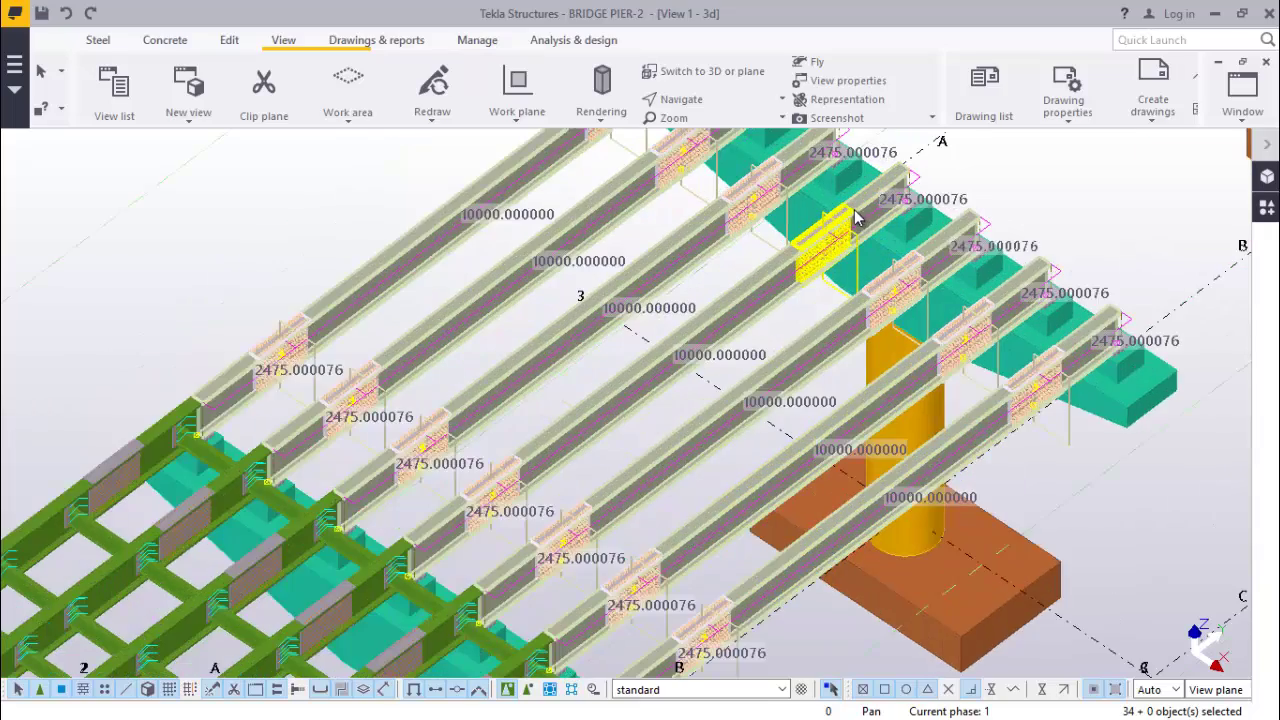
pyautogui.scroll(-6, 690, 326)
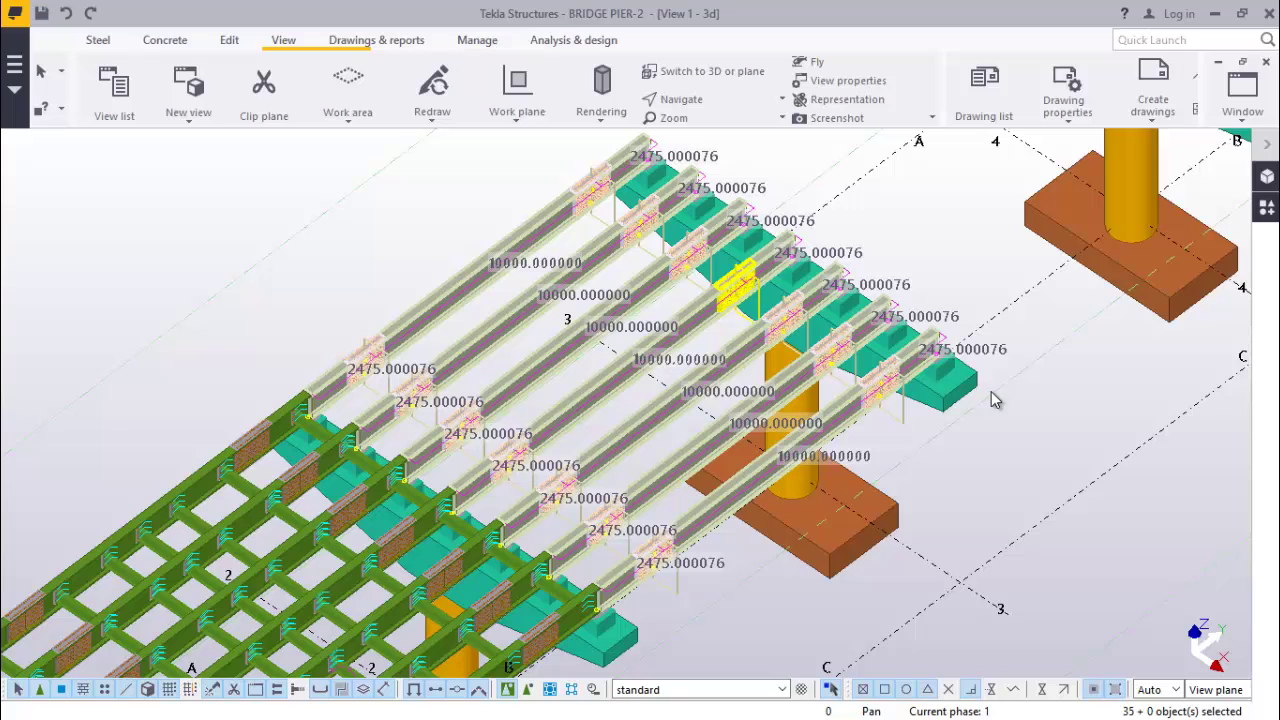
# Copy the 35 selected girders, splice plates and bolts from grid point 2 to grid point 3.
pyautogui.rightClick(1021, 430)
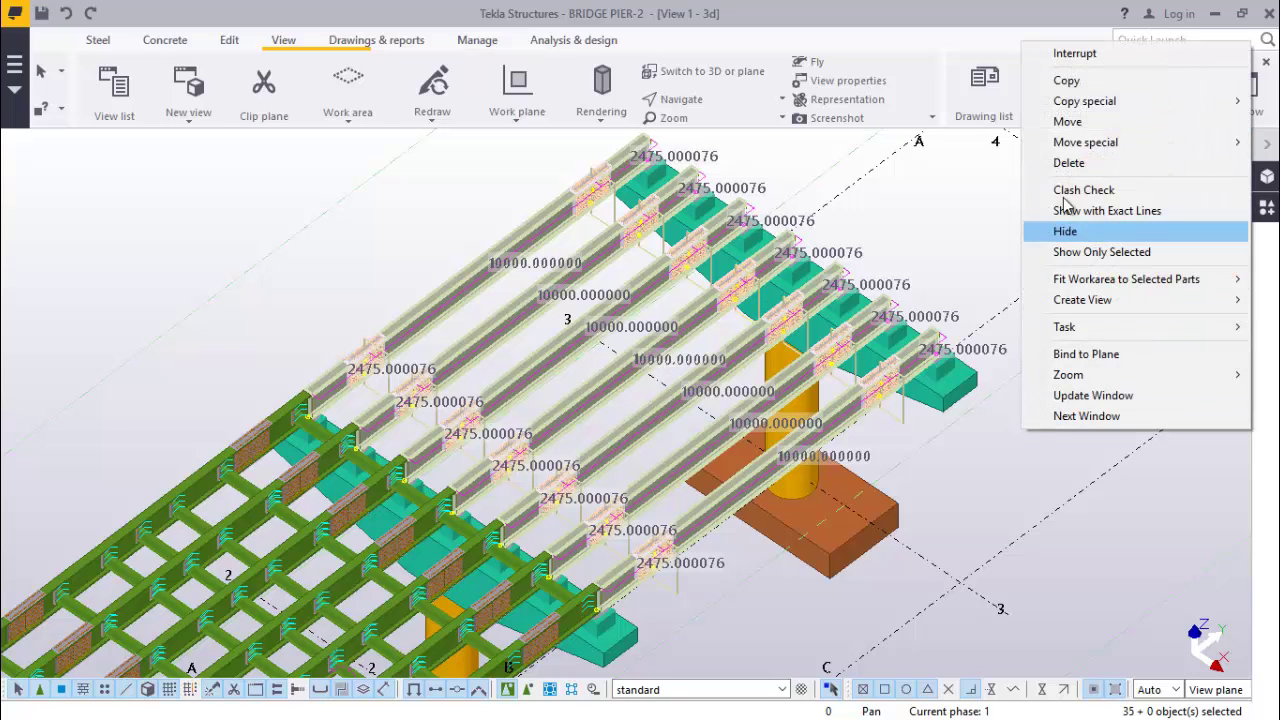
pyautogui.click(1066, 80)
pyautogui.scroll(-2, 772, 278)
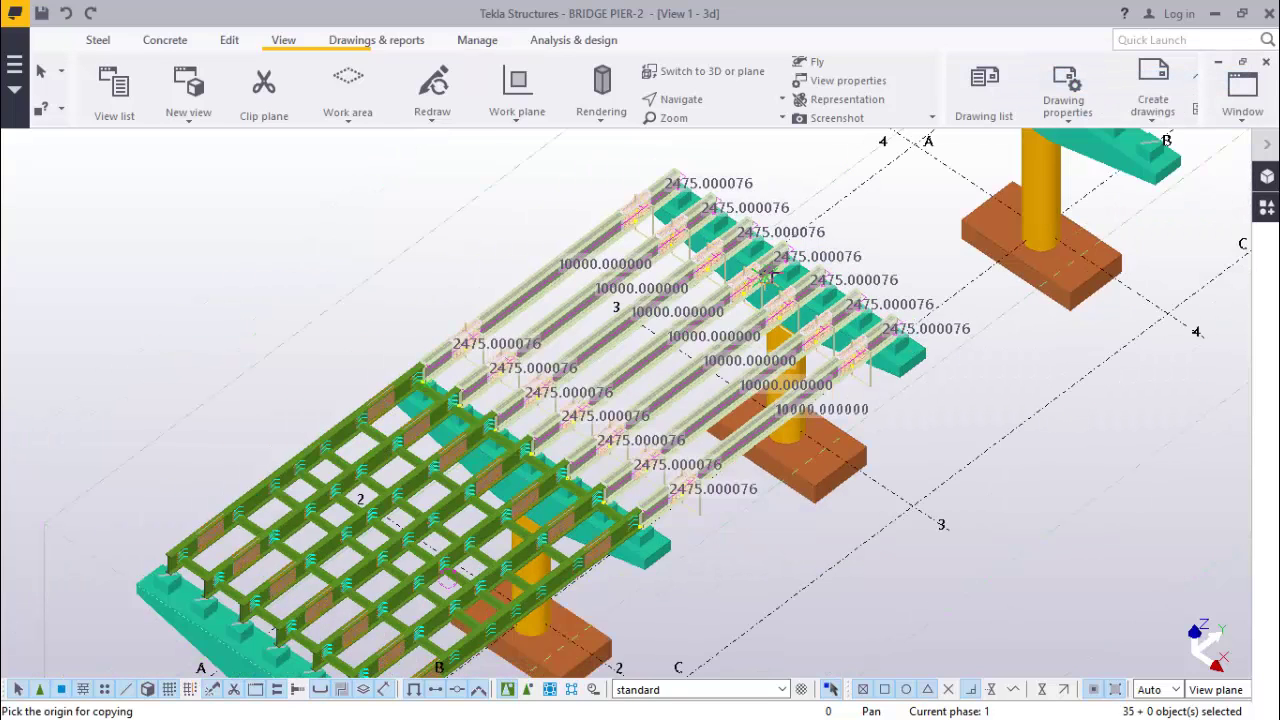
pyautogui.scroll(-1, 772, 278)
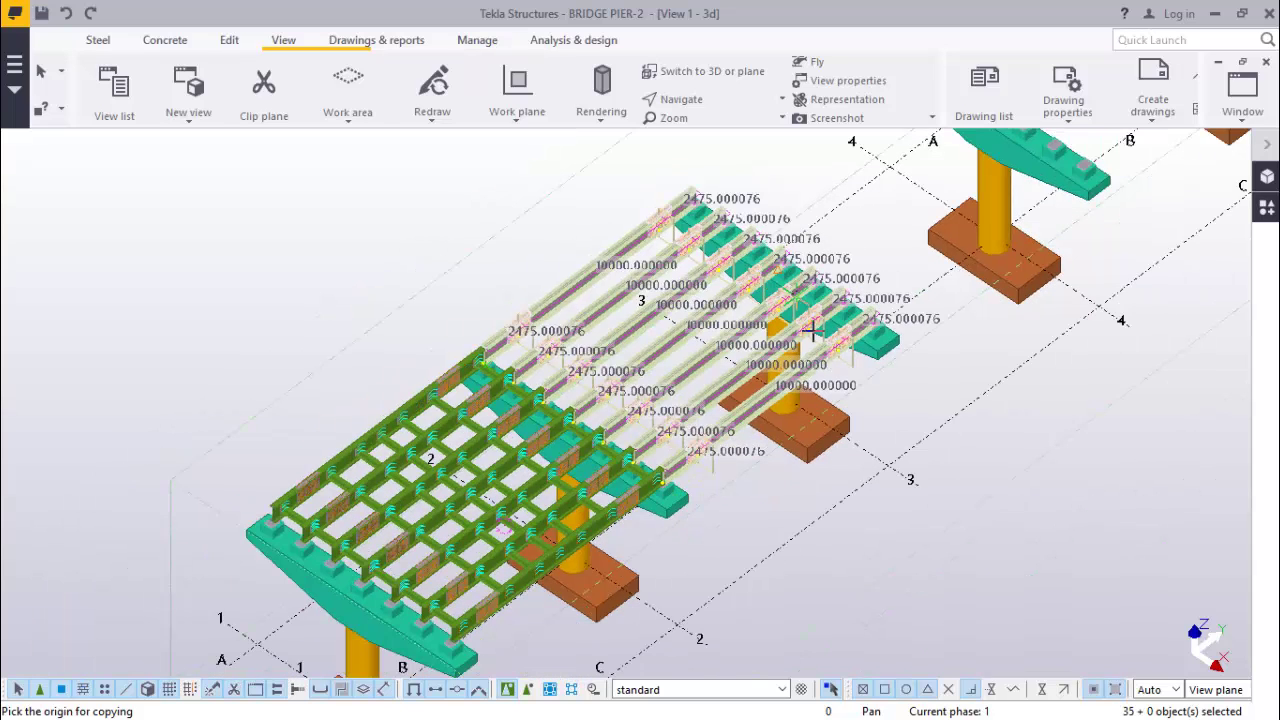
pyautogui.scroll(3, 680, 625)
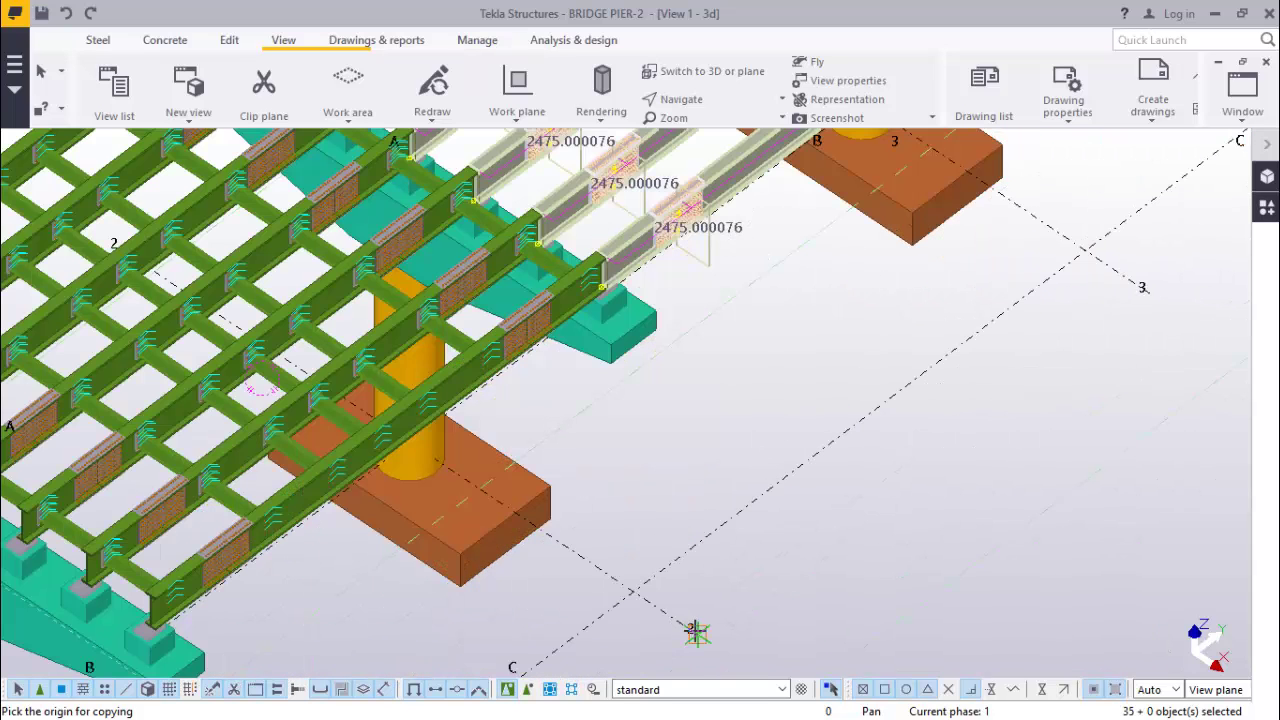
pyautogui.click(693, 630)
pyautogui.scroll(-1, 655, 612)
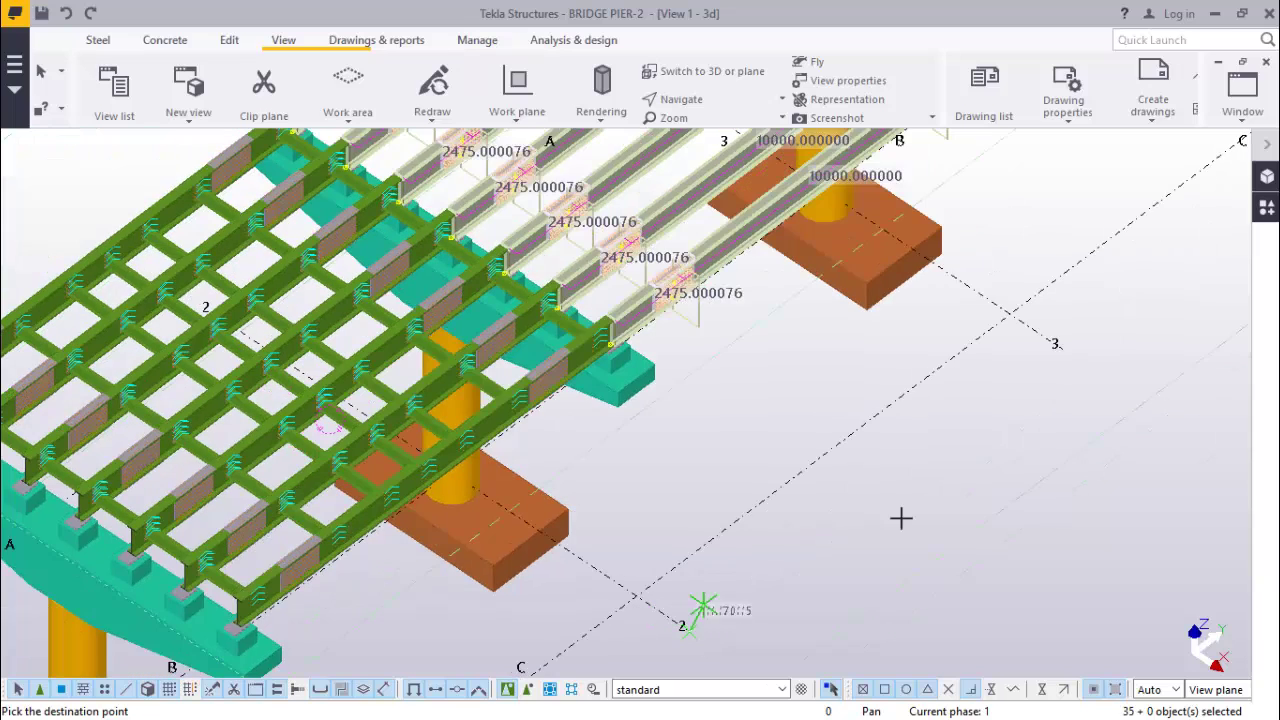
pyautogui.click(1058, 348)
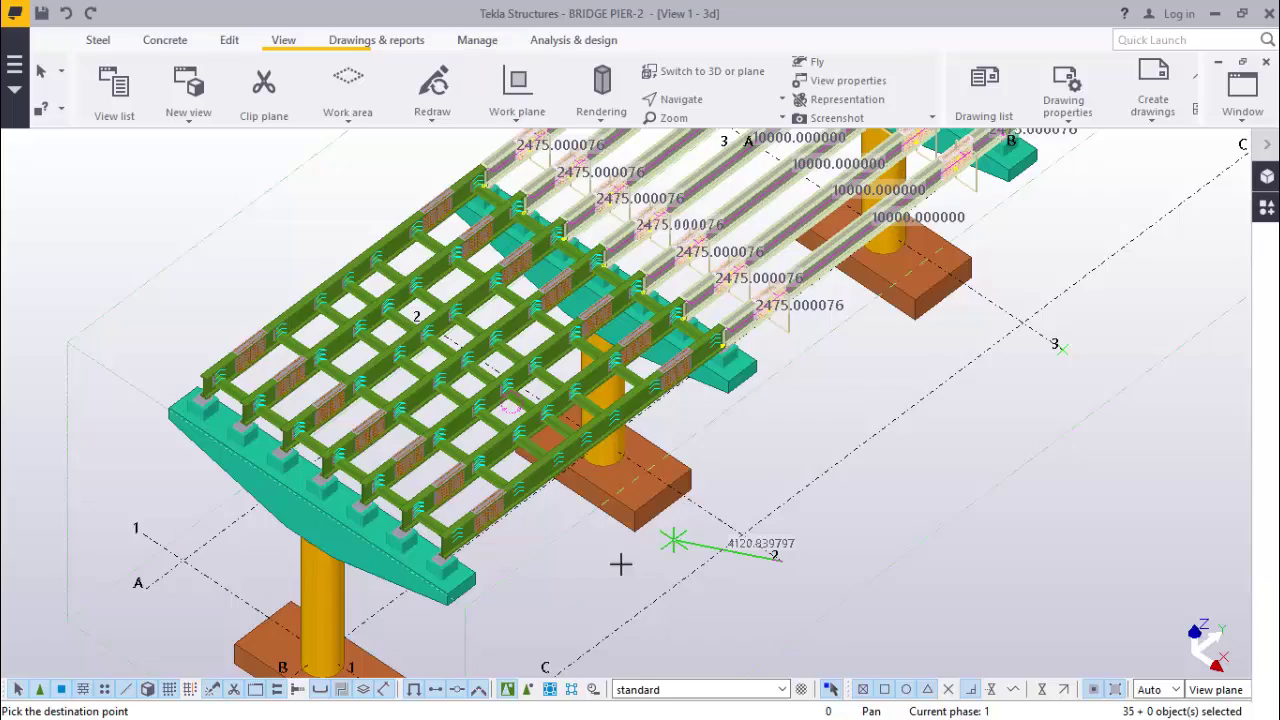
pyautogui.scroll(-4, 620, 564)
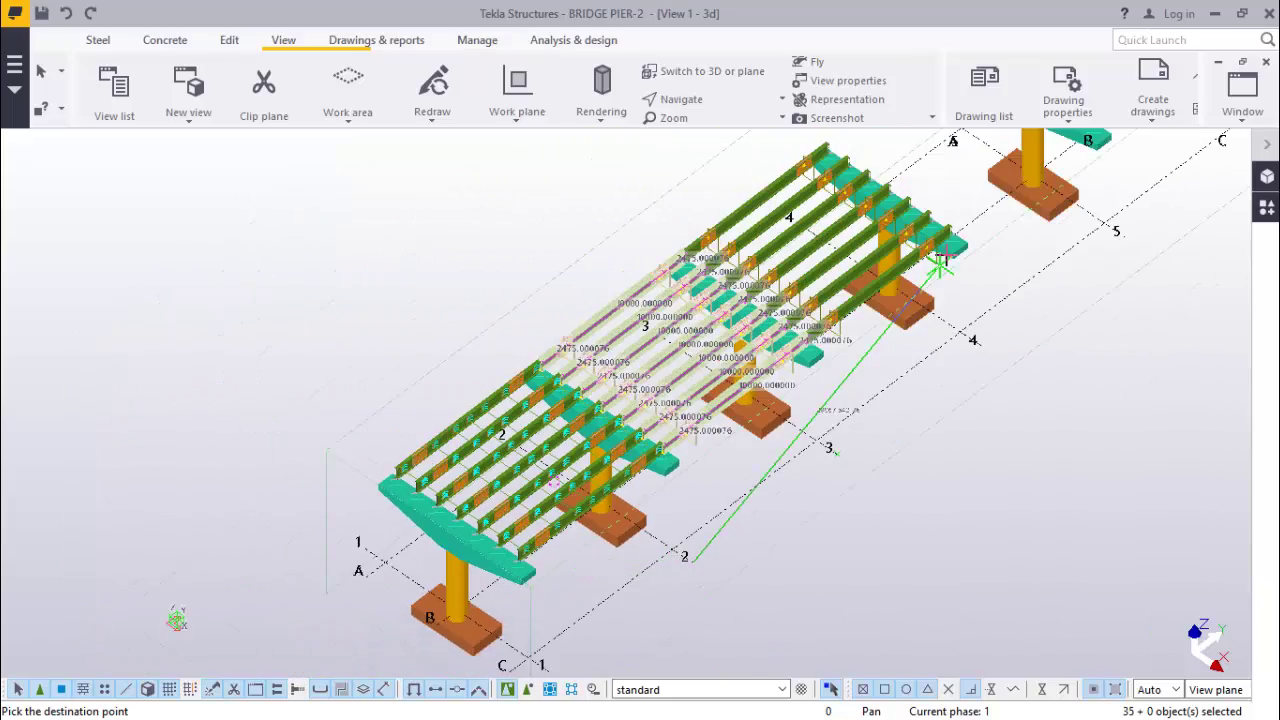
pyautogui.scroll(5, 941, 258)
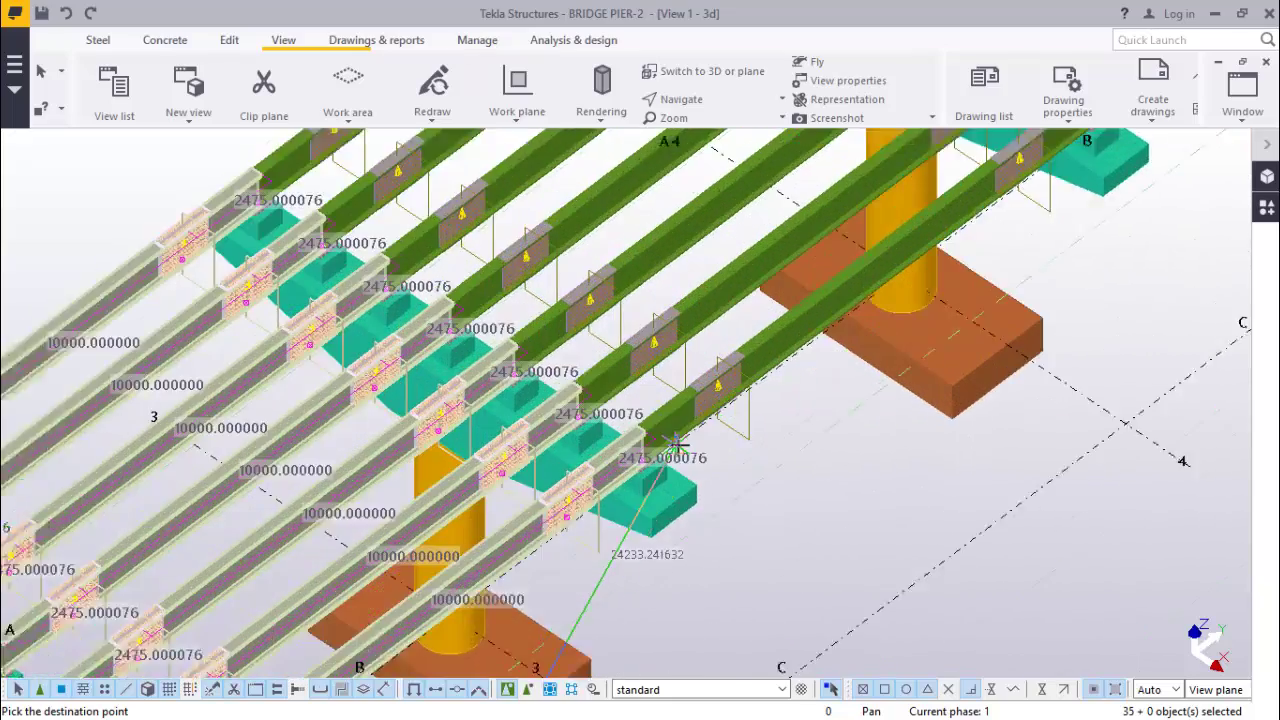
pyautogui.scroll(5, 677, 445)
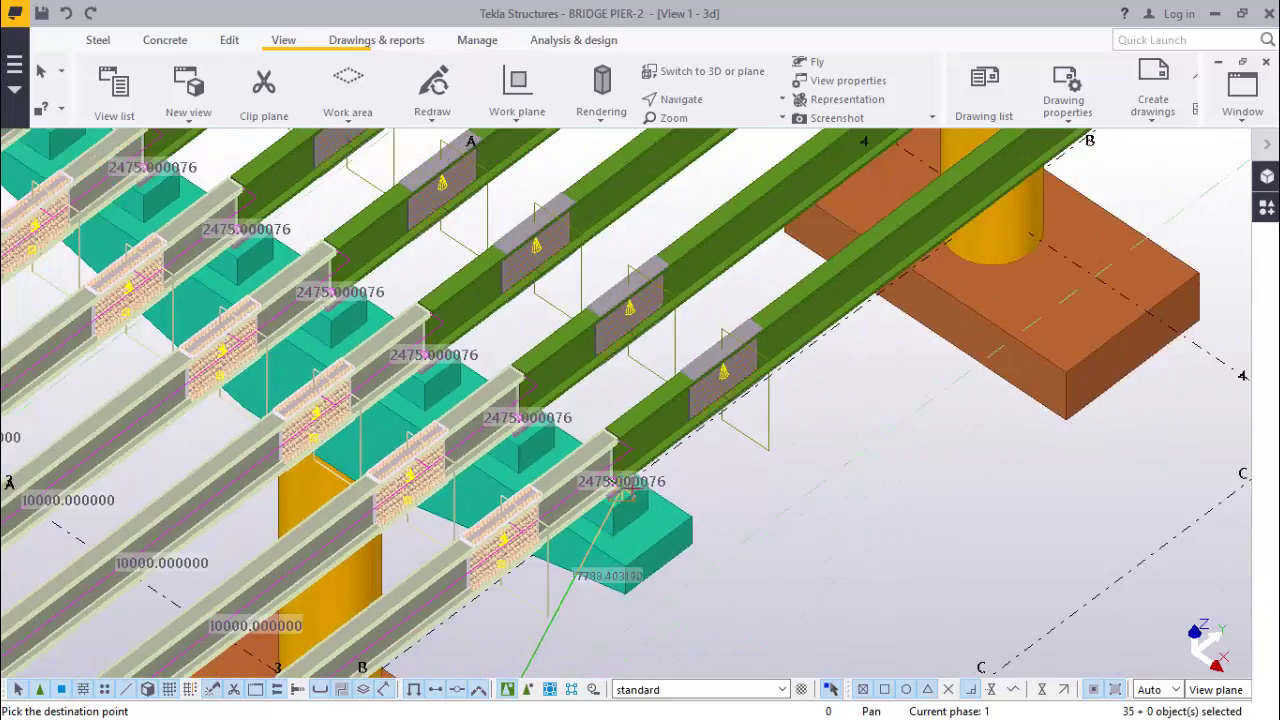
pyautogui.scroll(-3, 622, 490)
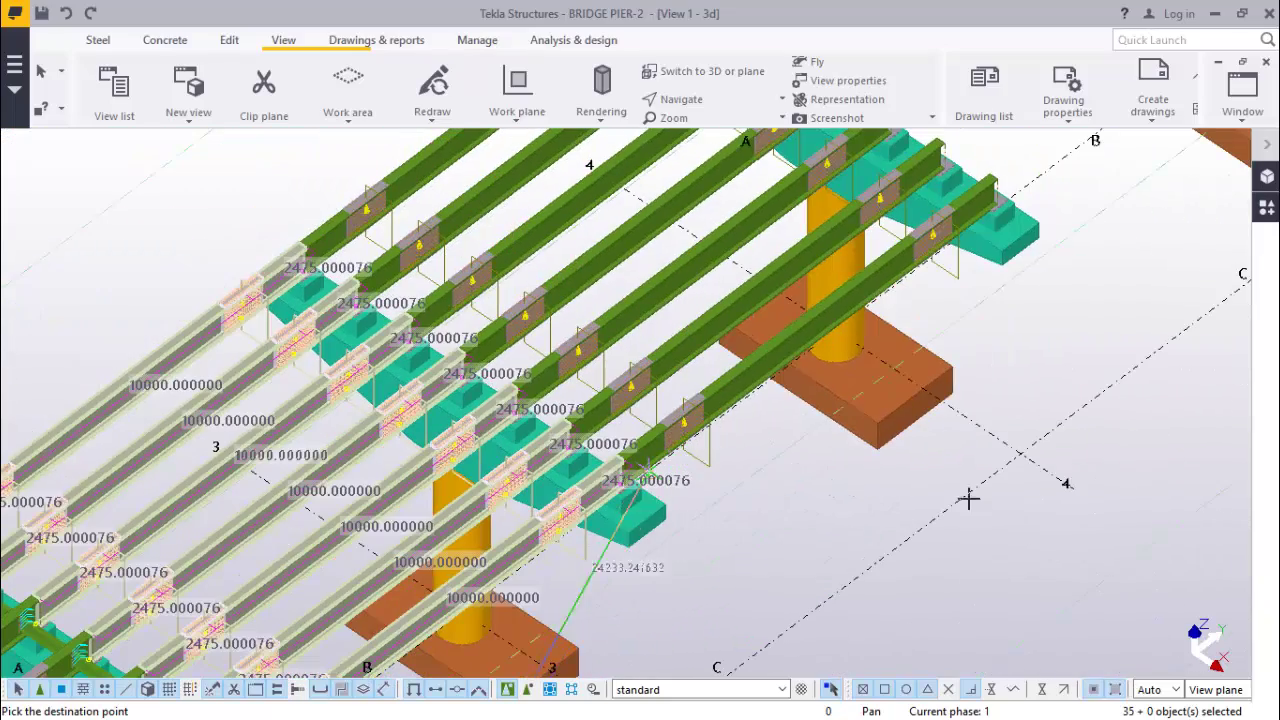
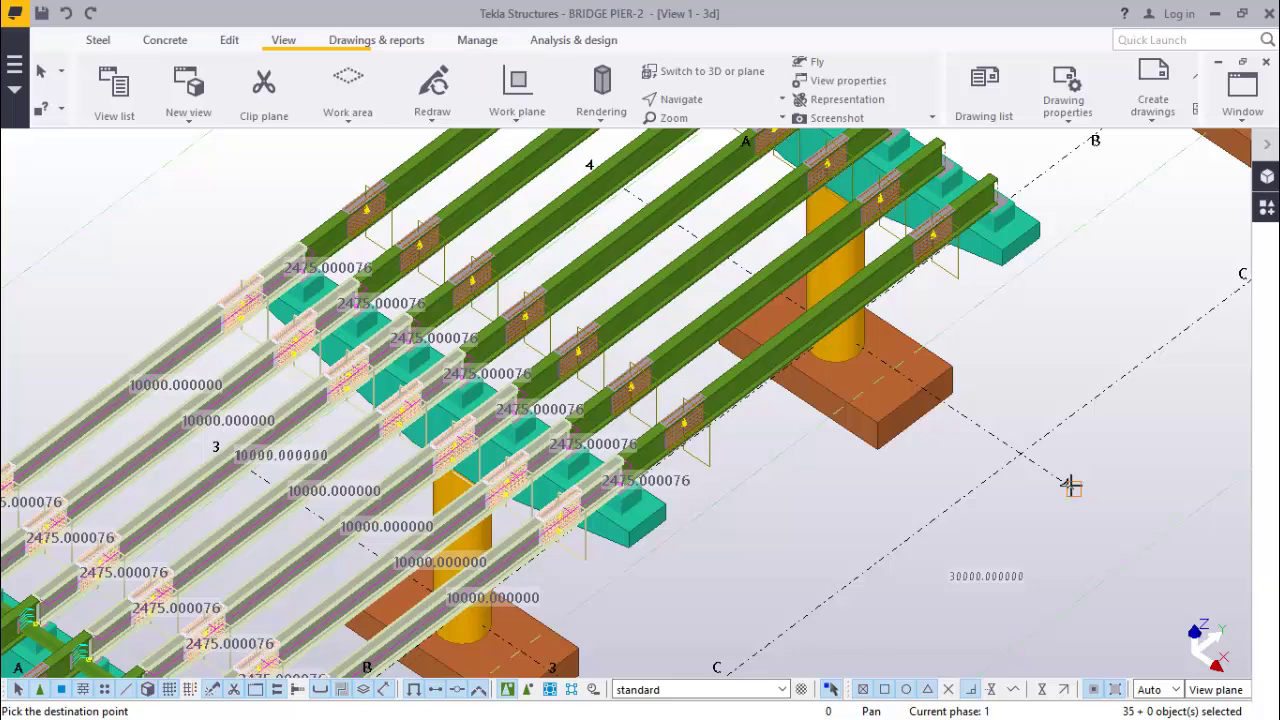
# Copy the cross beams and connections to grid point 5/C.
pyautogui.scroll(-3, 766, 509)
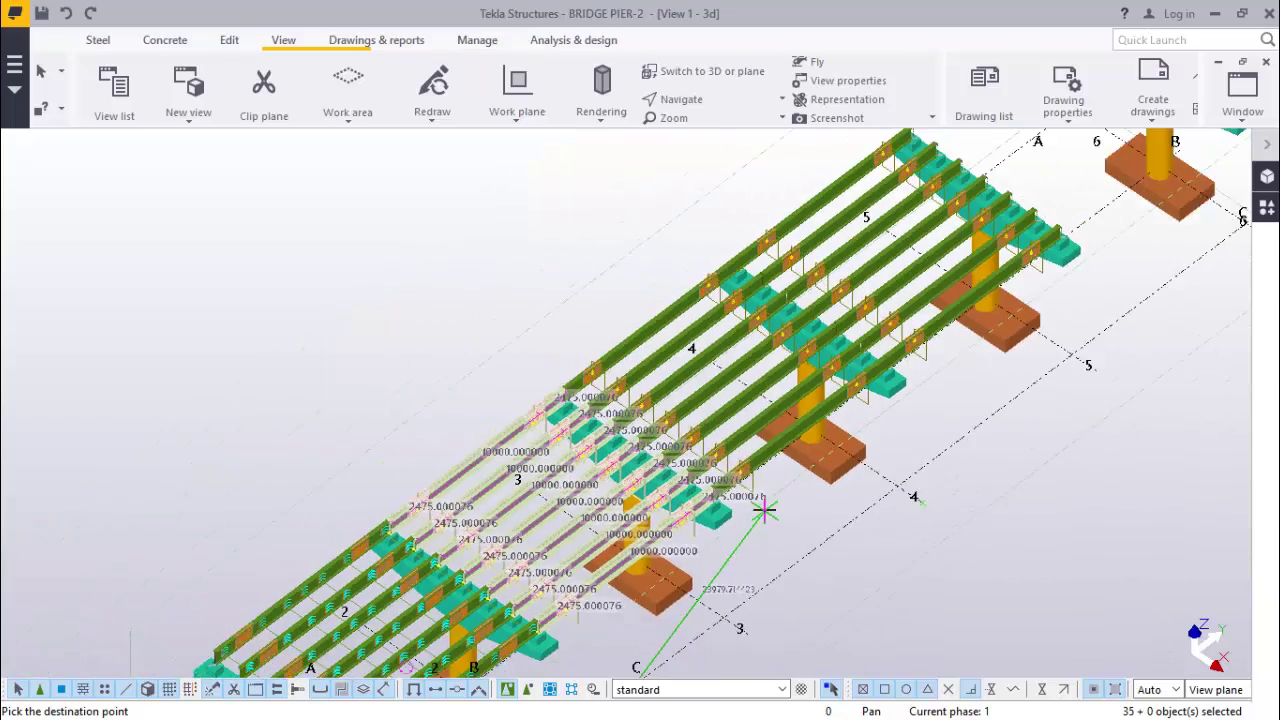
pyautogui.scroll(-2, 764, 510)
pyautogui.scroll(5, 1080, 346)
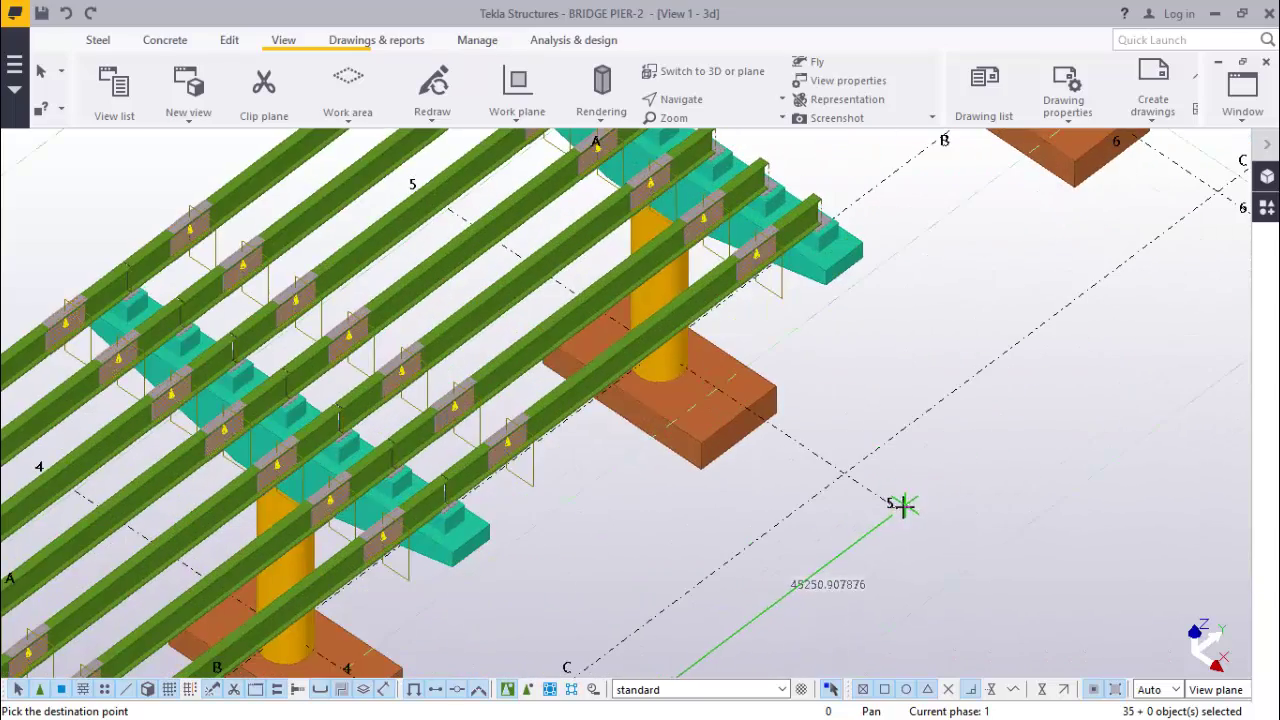
pyautogui.click(900, 507)
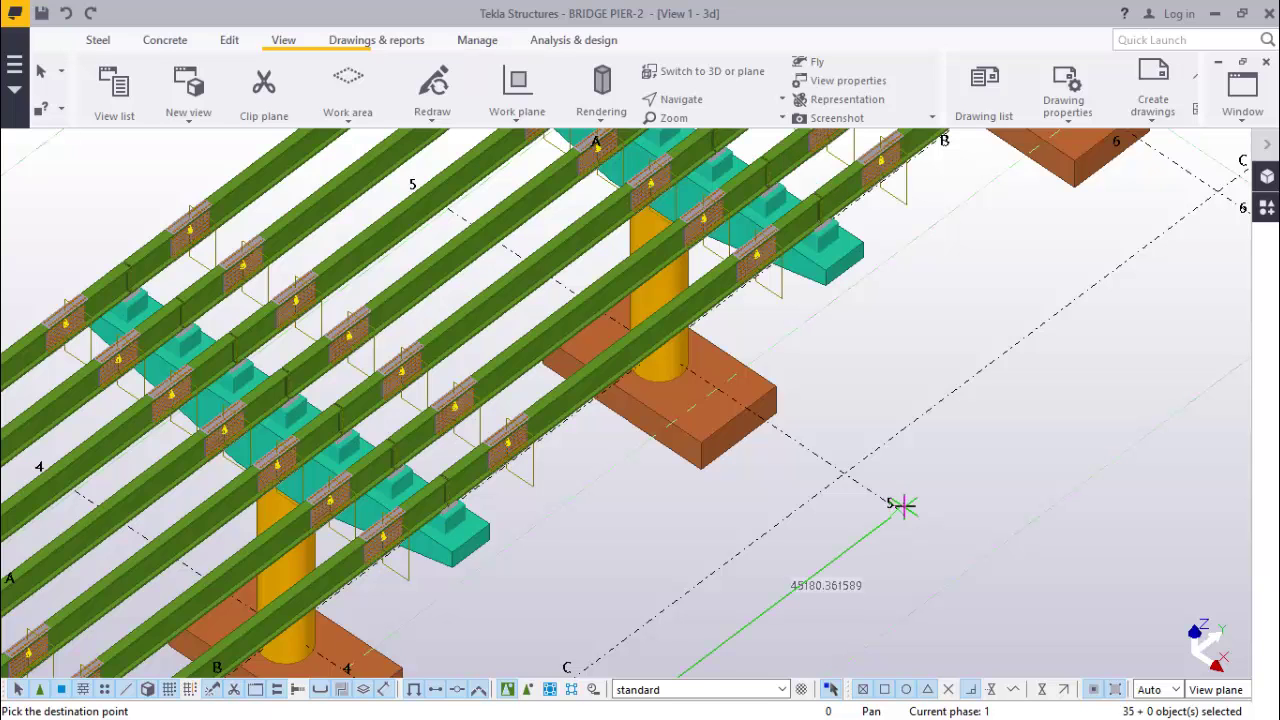
# Interrupt the copy command and zoom out to fit the whole bridge.
pyautogui.scroll(-4, 860, 505)
pyautogui.scroll(-1, 857, 505)
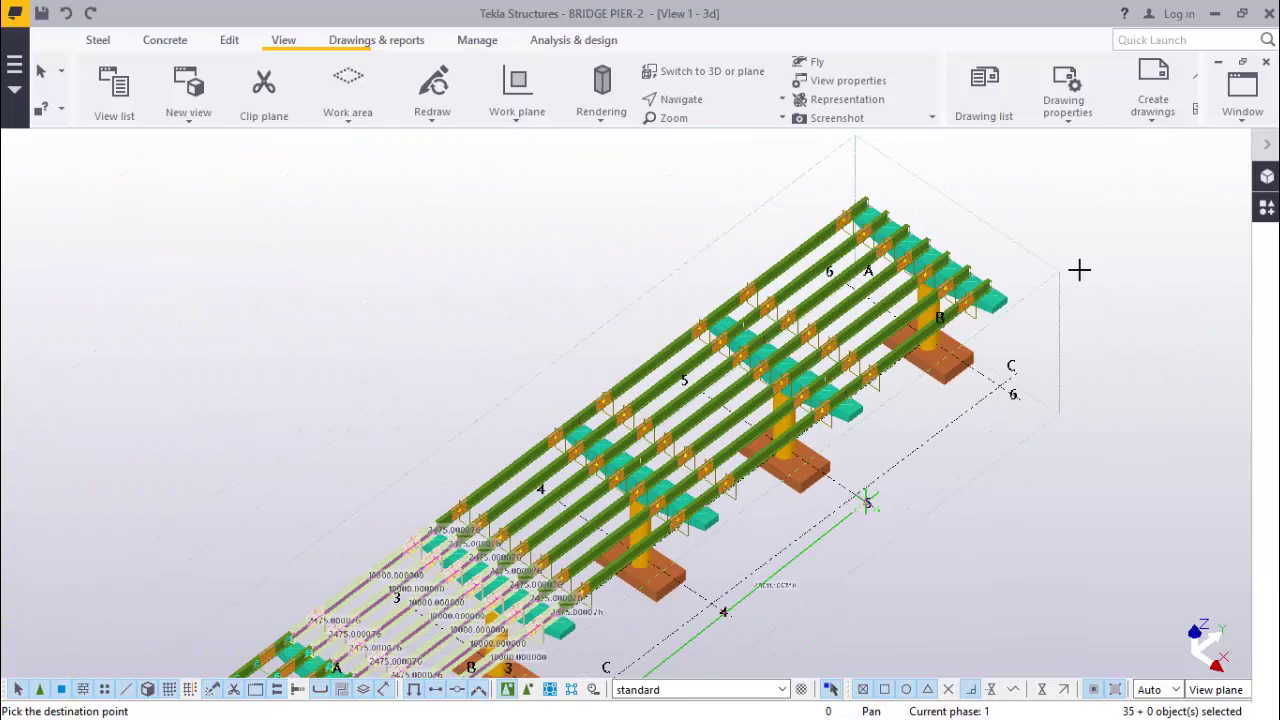
pyautogui.rightClick(1080, 229)
pyautogui.click(1105, 240)
pyautogui.scroll(-1, 940, 283)
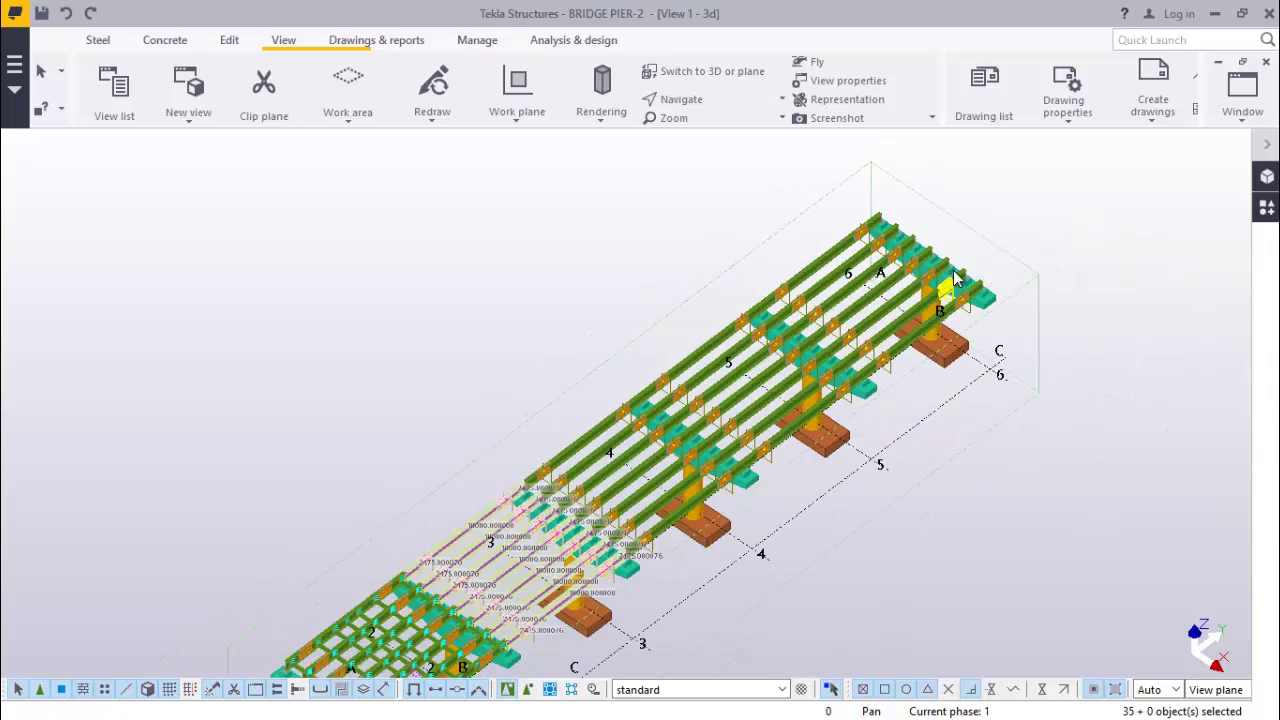
pyautogui.scroll(-2, 978, 460)
# Redraw the 3D view and zoom in on the deck cross beams near the end pier.
pyautogui.click(601, 572)
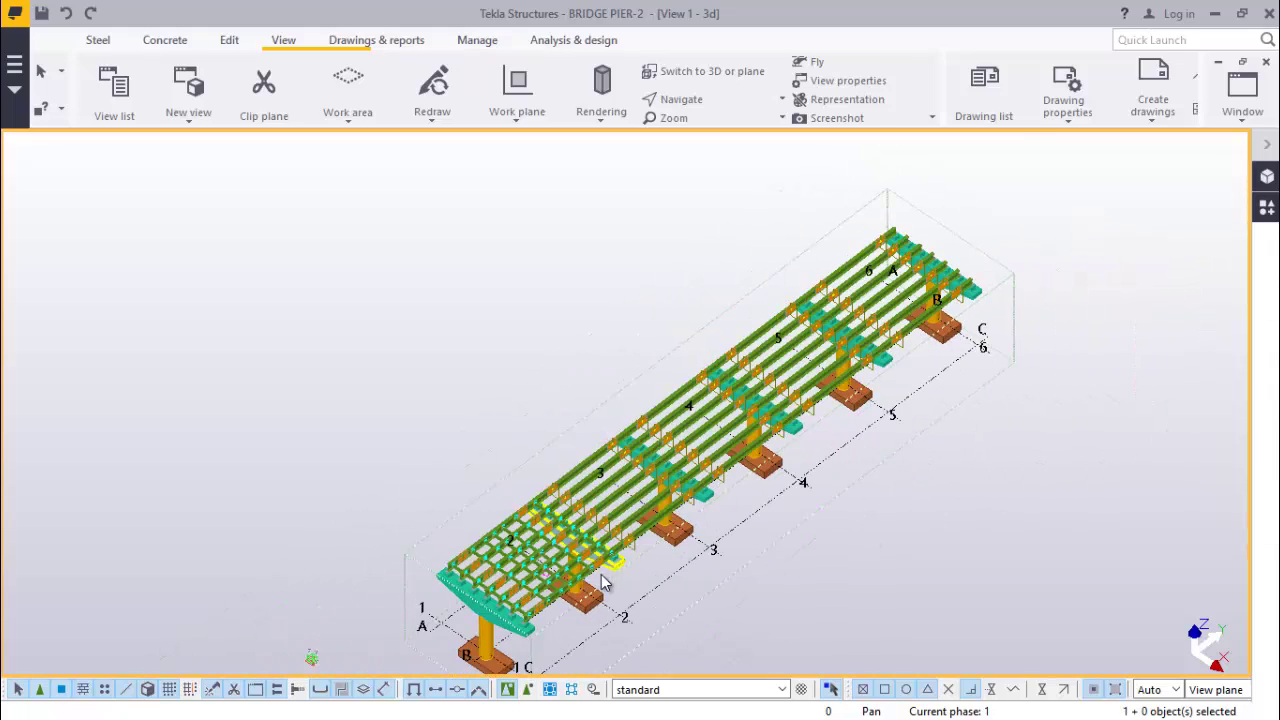
pyautogui.scroll(5, 623, 560)
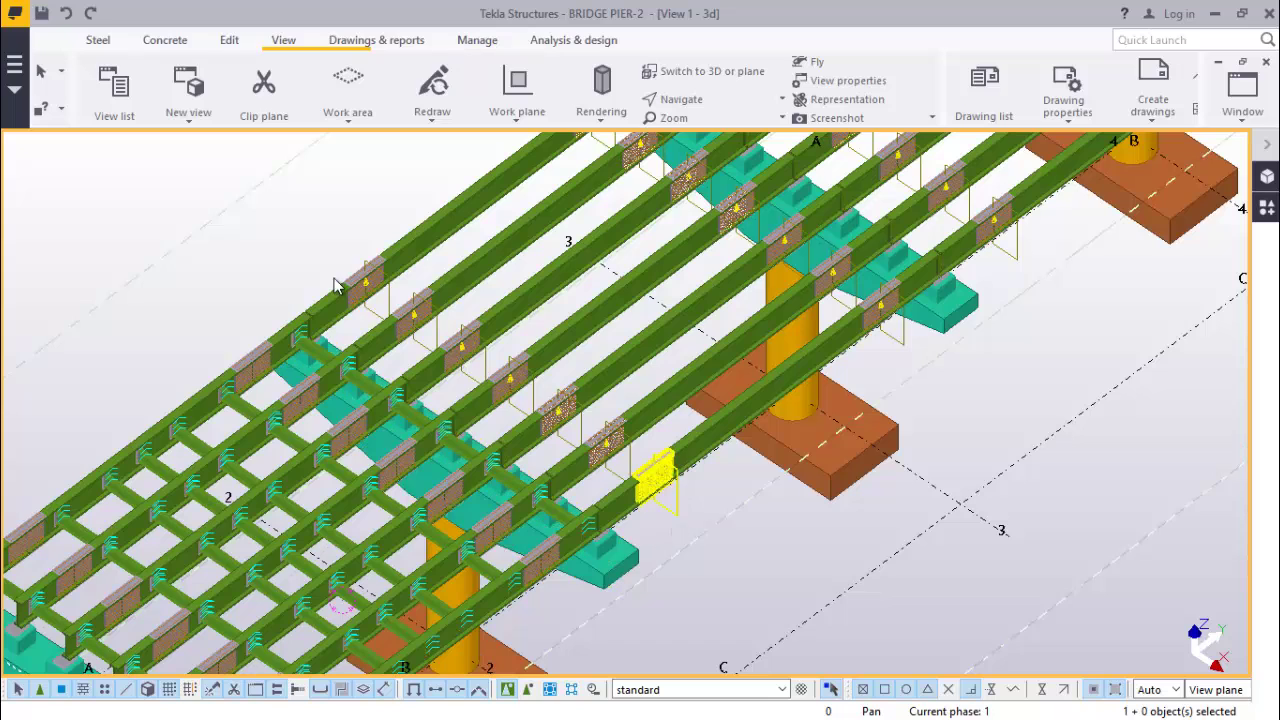
pyautogui.rightClick(246, 225)
pyautogui.click(307, 330)
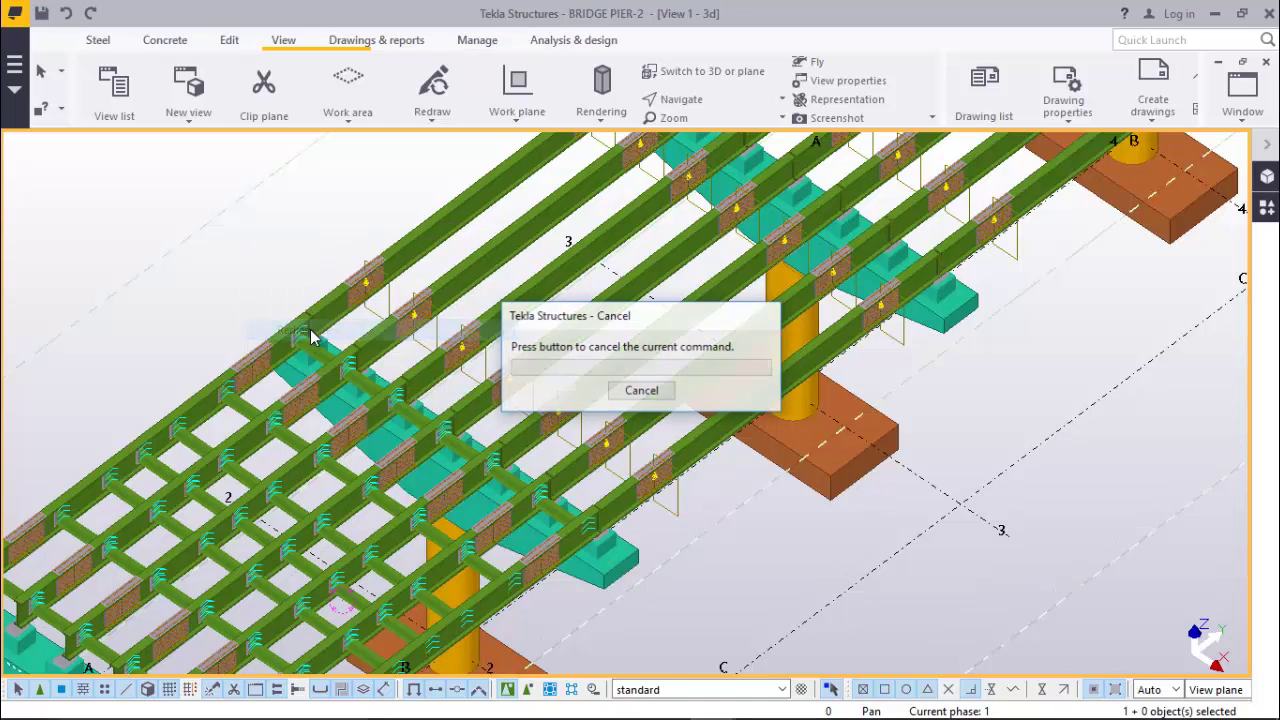
pyautogui.scroll(-4, 969, 312)
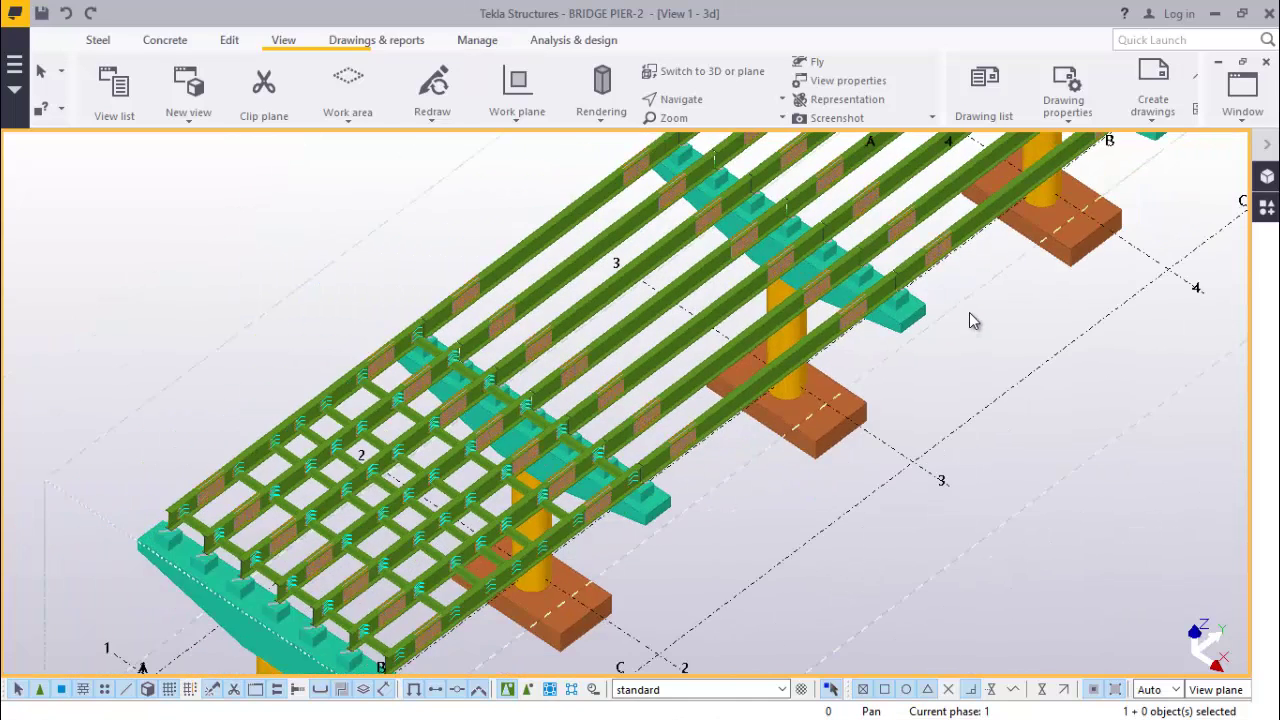
pyautogui.scroll(5, 408, 562)
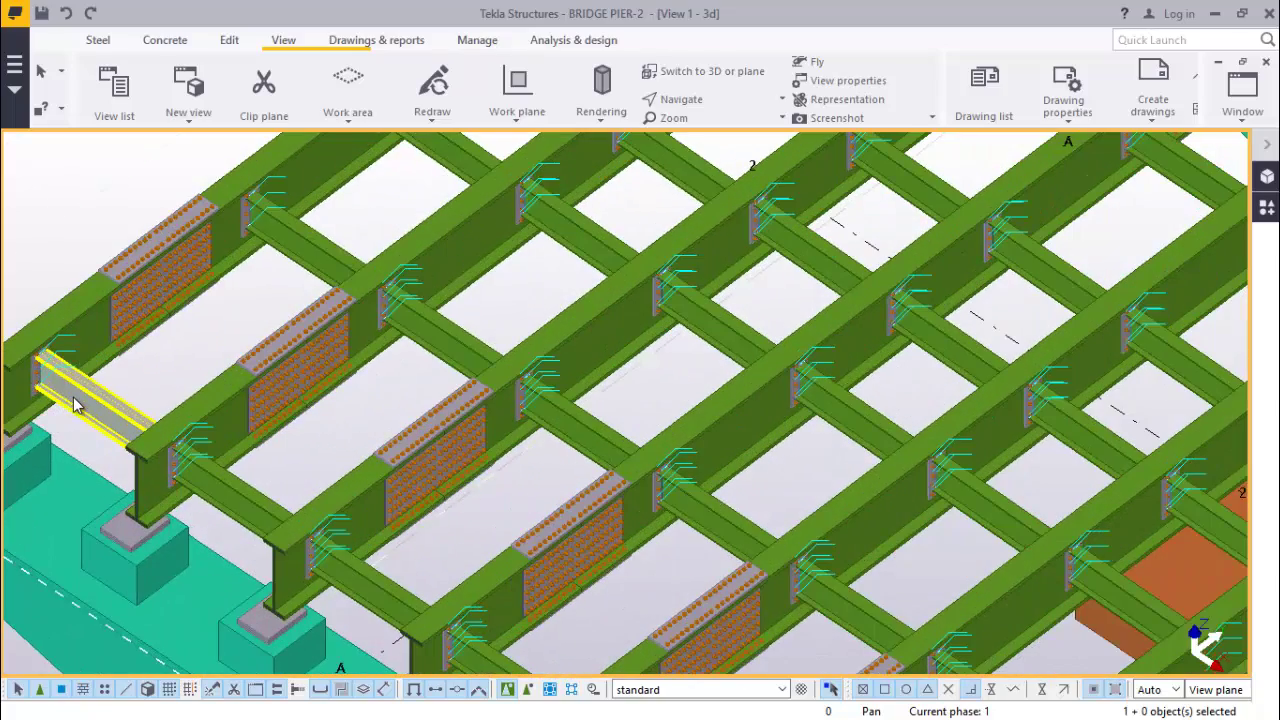
# Select the first span's cross beams in the left, lower and upper bays.
pyautogui.click(105, 393)
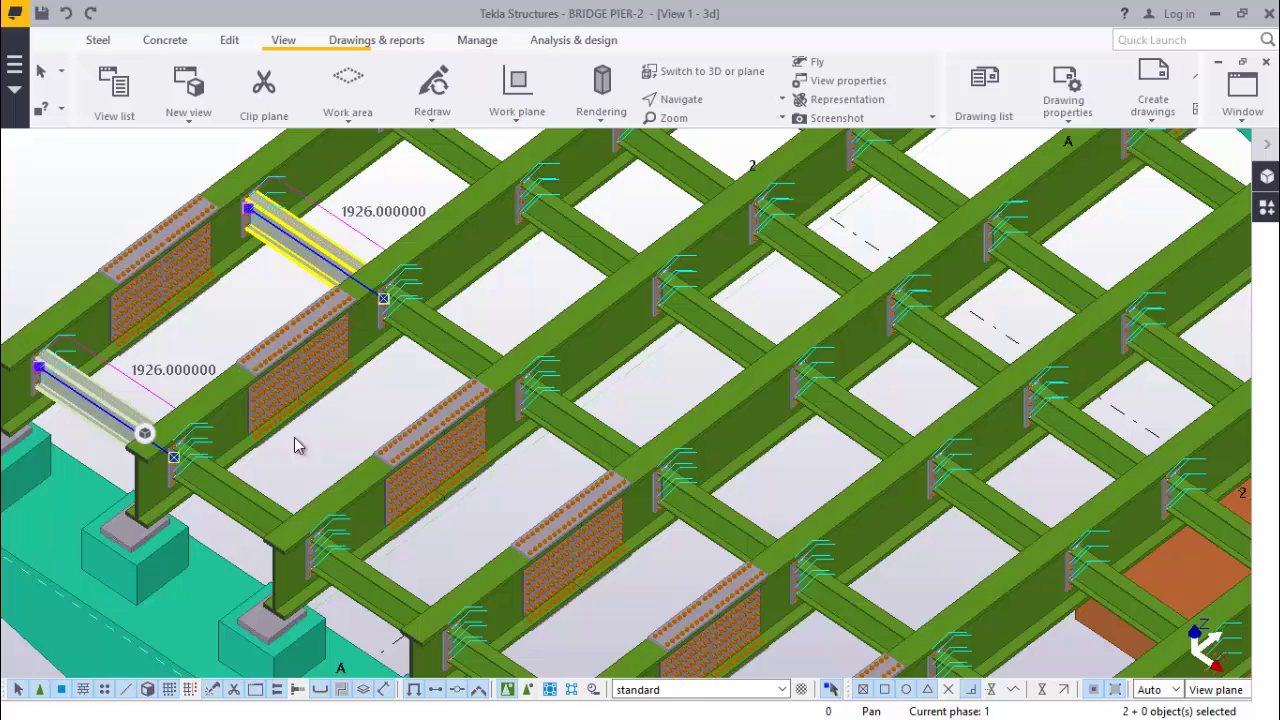
pyautogui.keyDown('ctrl'); pyautogui.click(473, 354); pyautogui.keyUp('ctrl')
pyautogui.keyDown('ctrl'); pyautogui.click(590, 432); pyautogui.keyUp('ctrl')
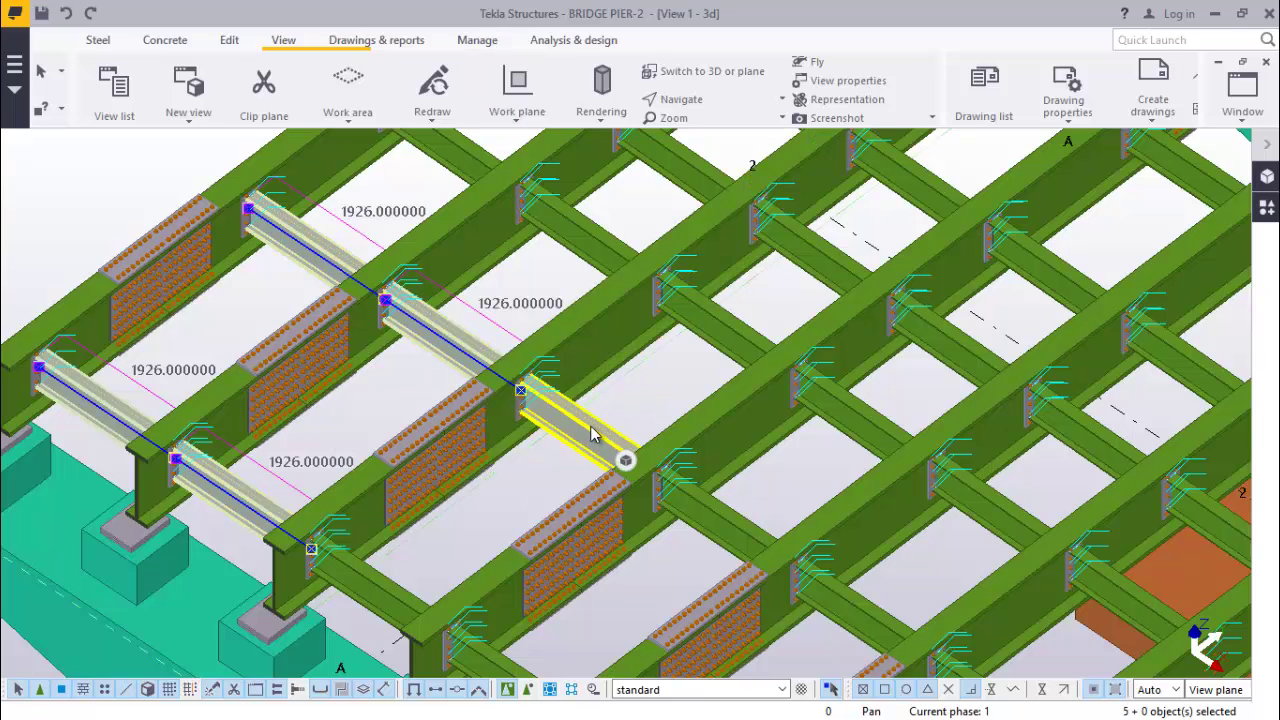
pyautogui.keyDown('ctrl'); pyautogui.click(392, 590); pyautogui.keyUp('ctrl')
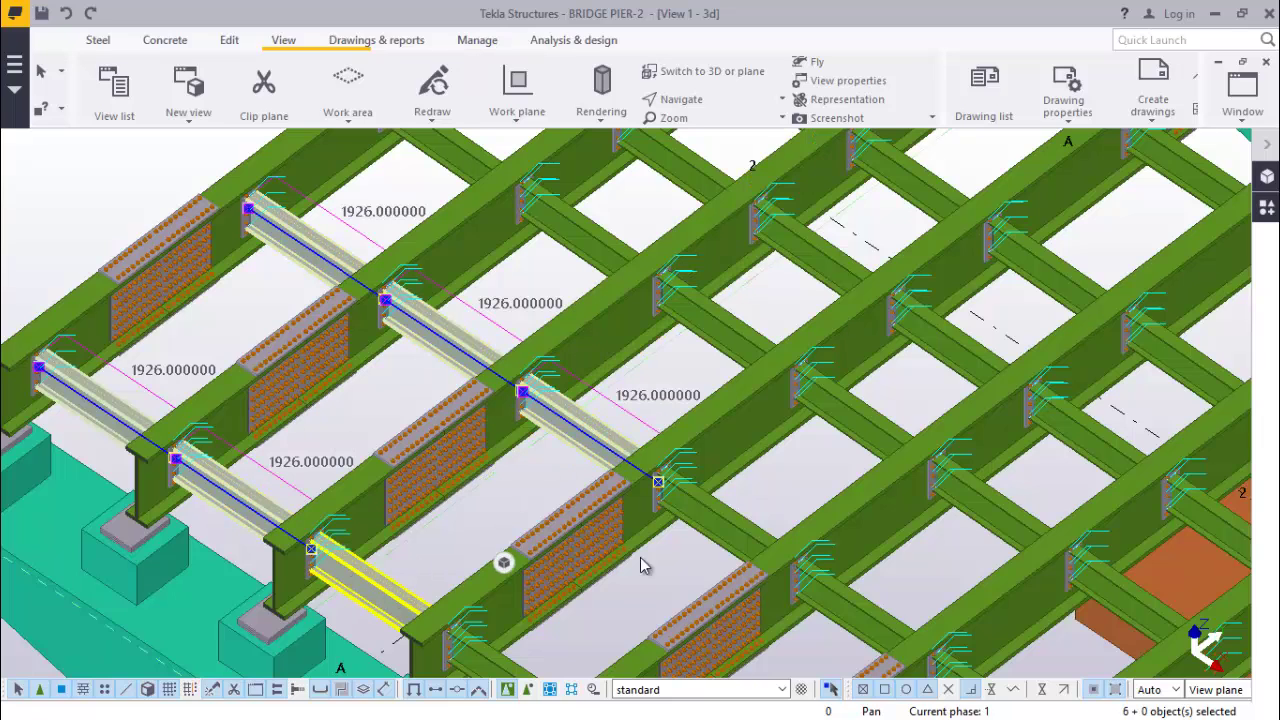
pyautogui.keyDown('ctrl'); pyautogui.click(850, 415); pyautogui.keyUp('ctrl')
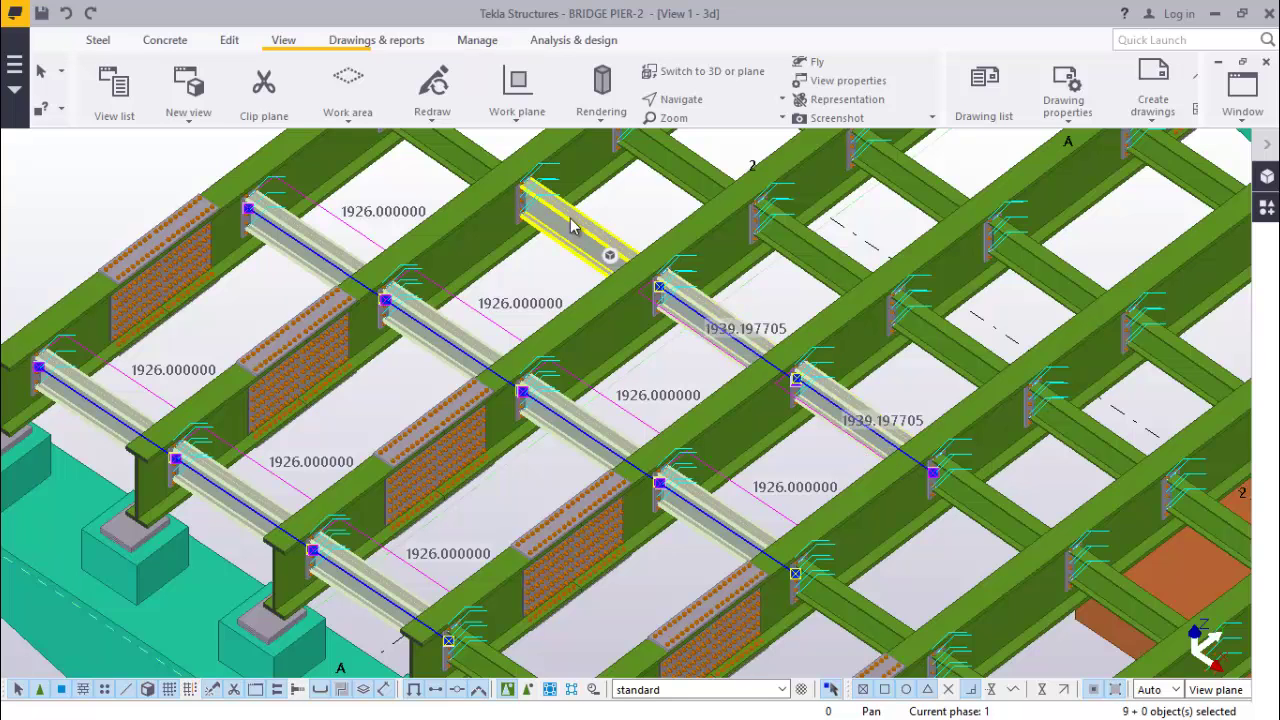
pyautogui.keyDown('ctrl'); pyautogui.click(463, 168); pyautogui.keyUp('ctrl')
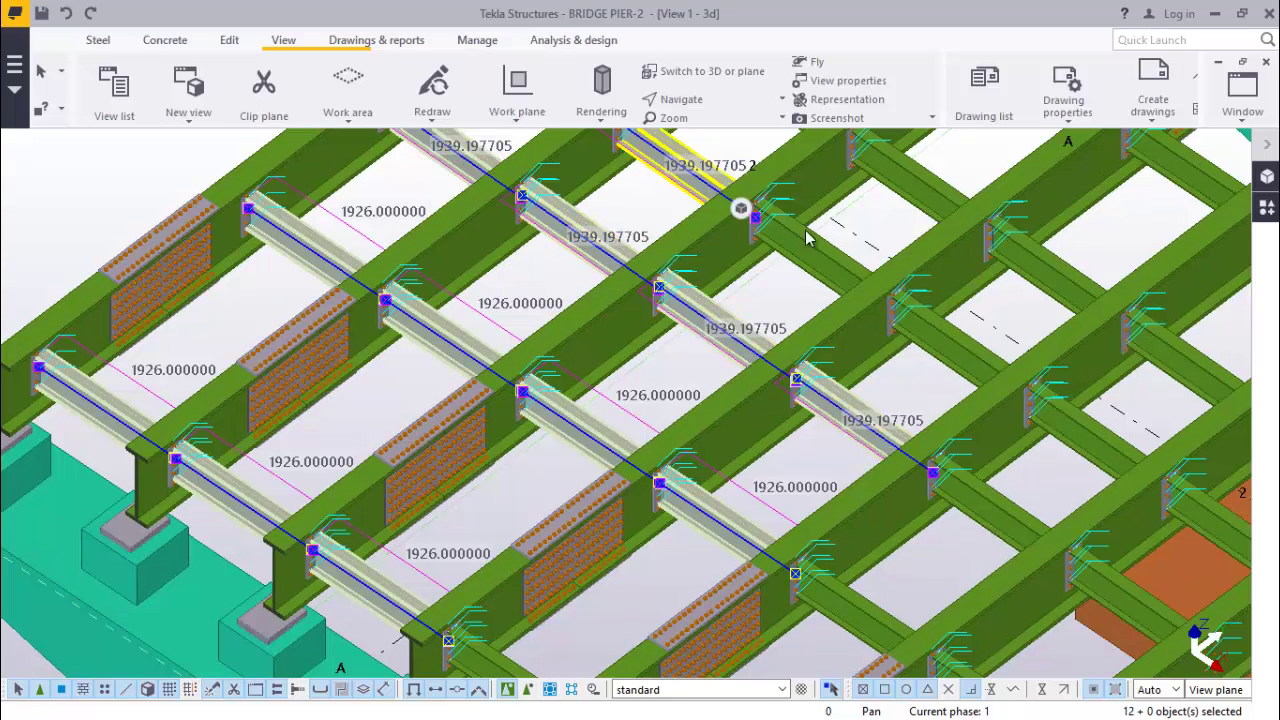
pyautogui.click(950, 248)
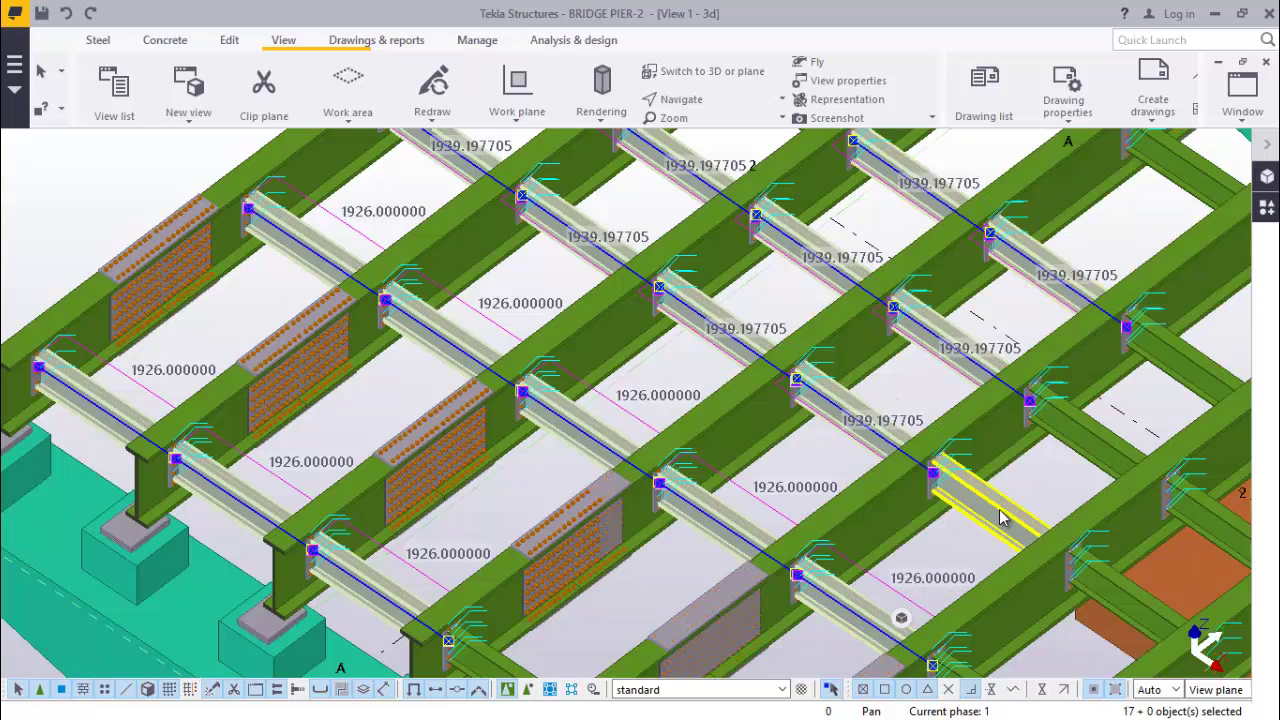
pyautogui.click(1000, 516)
pyautogui.click(1180, 372)
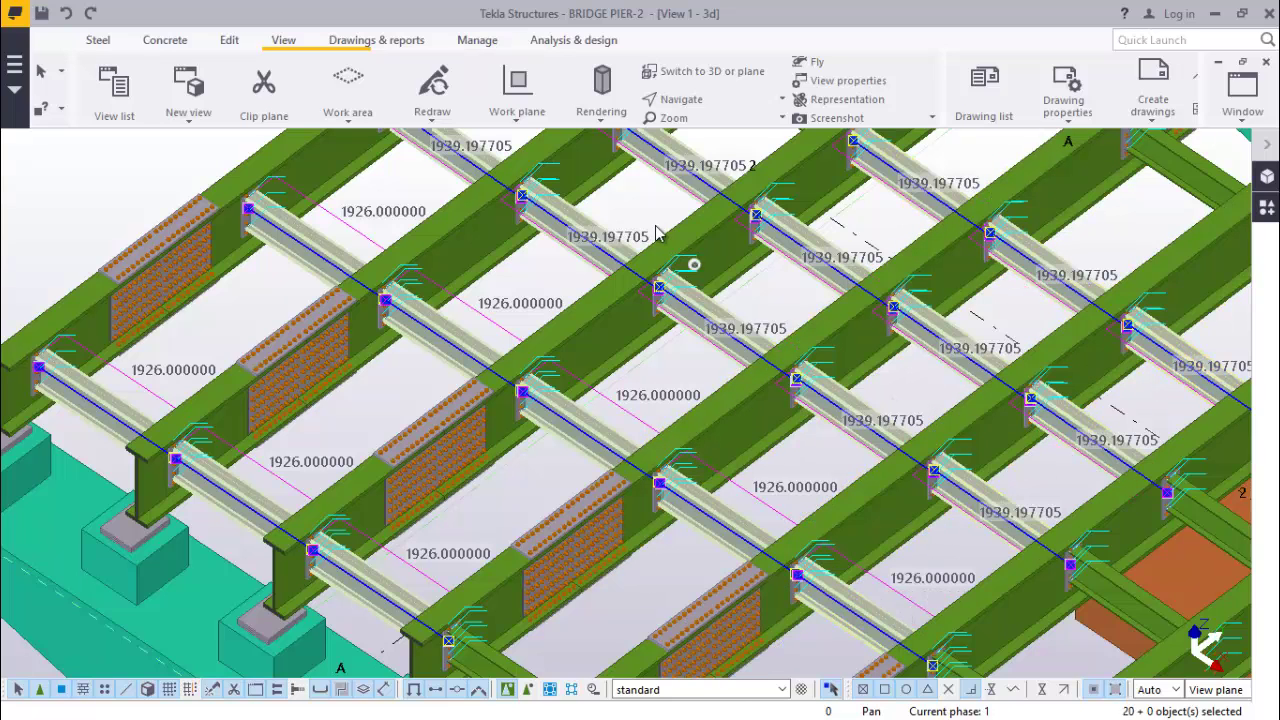
pyautogui.scroll(-3, 655, 232)
pyautogui.scroll(5, 540, 470)
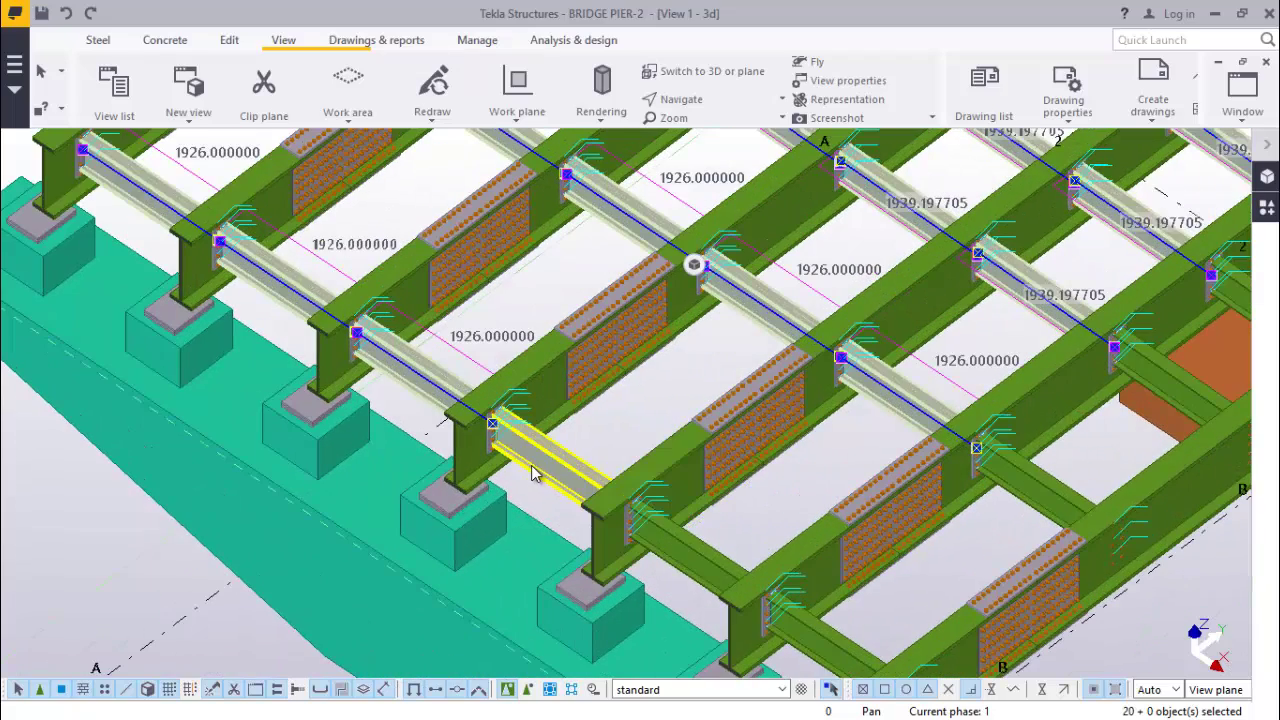
# Add the cross beams near the pier pedestals and in the right-hand bays.
pyautogui.click(533, 474)
pyautogui.click(775, 597)
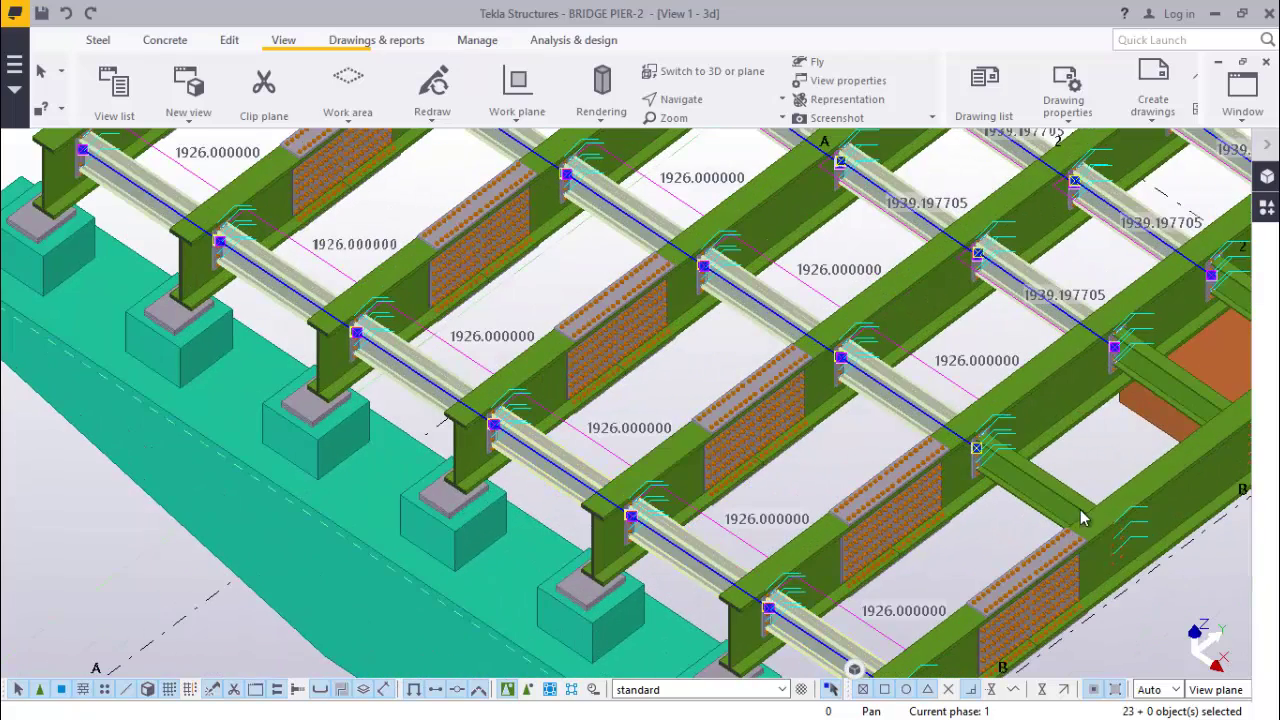
pyautogui.click(1036, 495)
pyautogui.click(1140, 375)
pyautogui.scroll(-4, 386, 460)
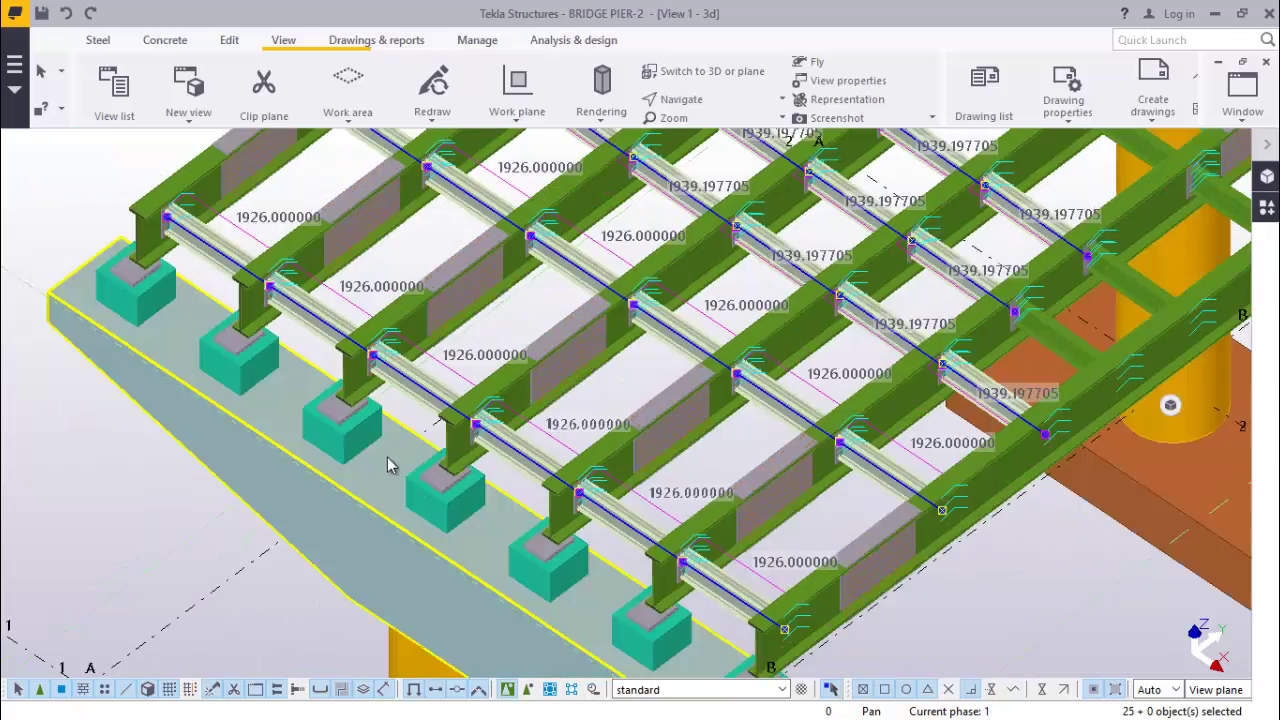
pyautogui.scroll(4, 1000, 330)
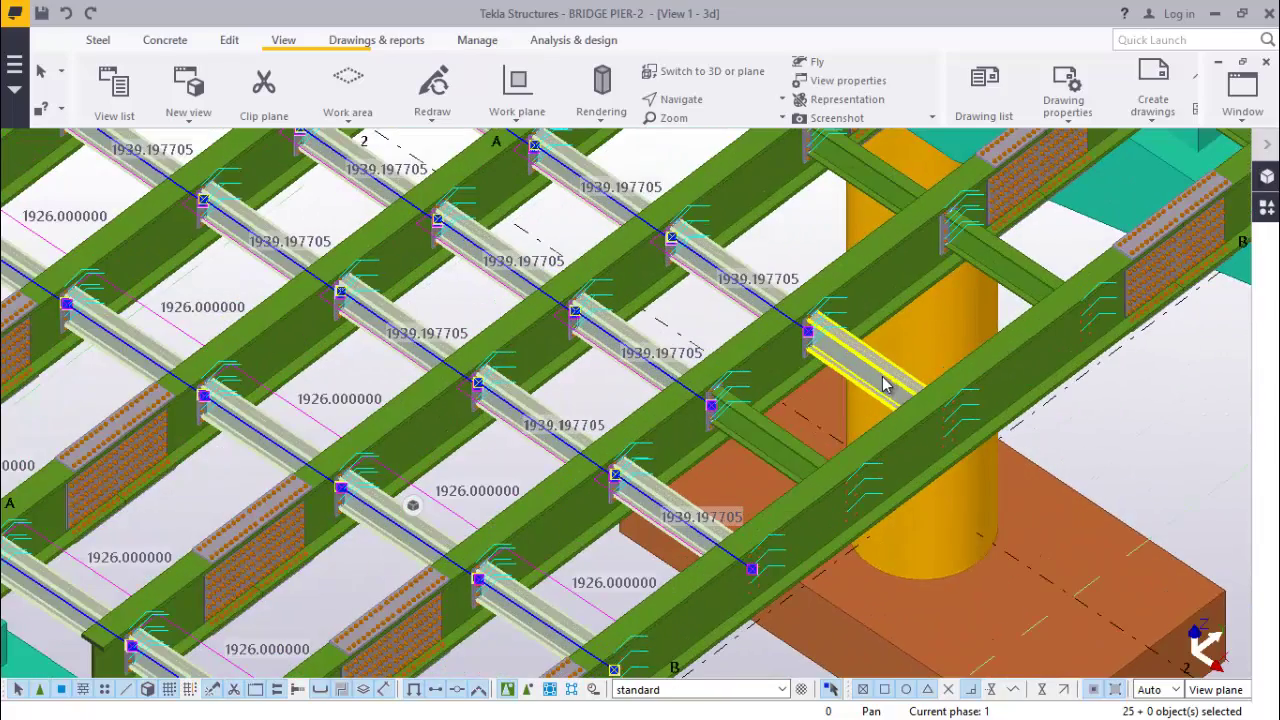
pyautogui.click(886, 380)
pyautogui.click(791, 474)
pyautogui.click(1014, 280)
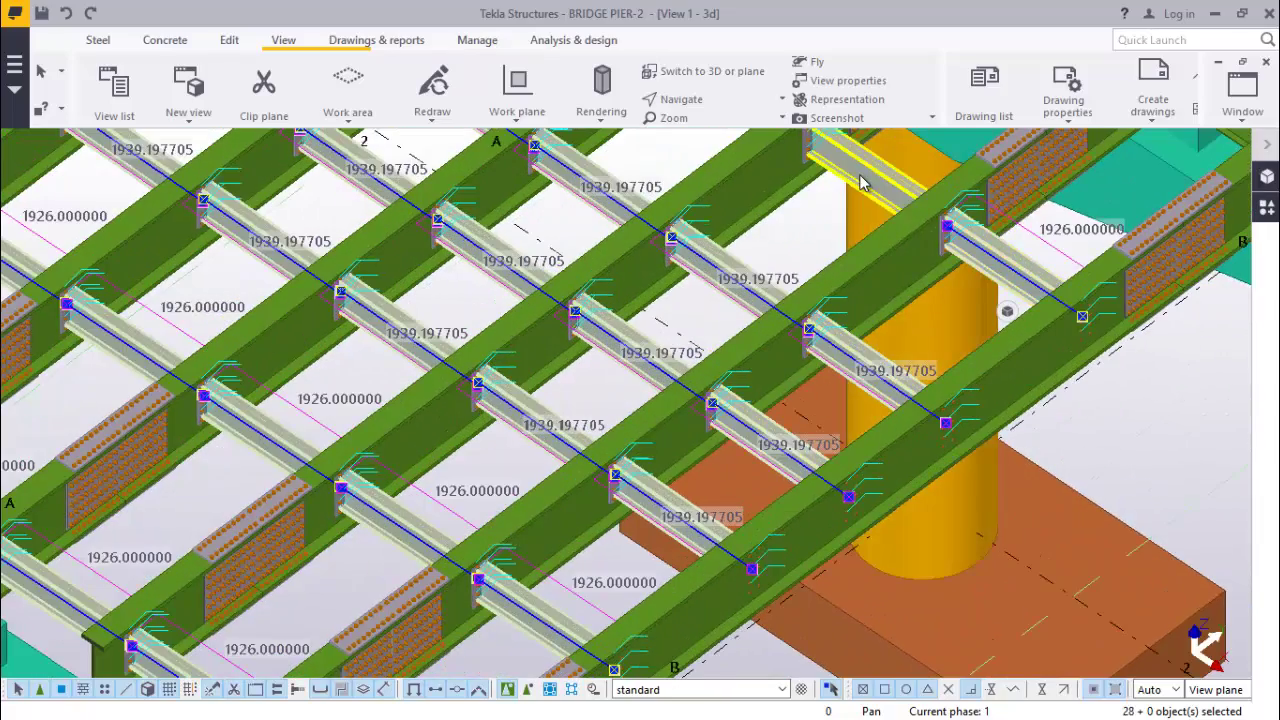
pyautogui.click(857, 177)
pyautogui.scroll(-4, 829, 378)
pyautogui.scroll(4, 829, 378)
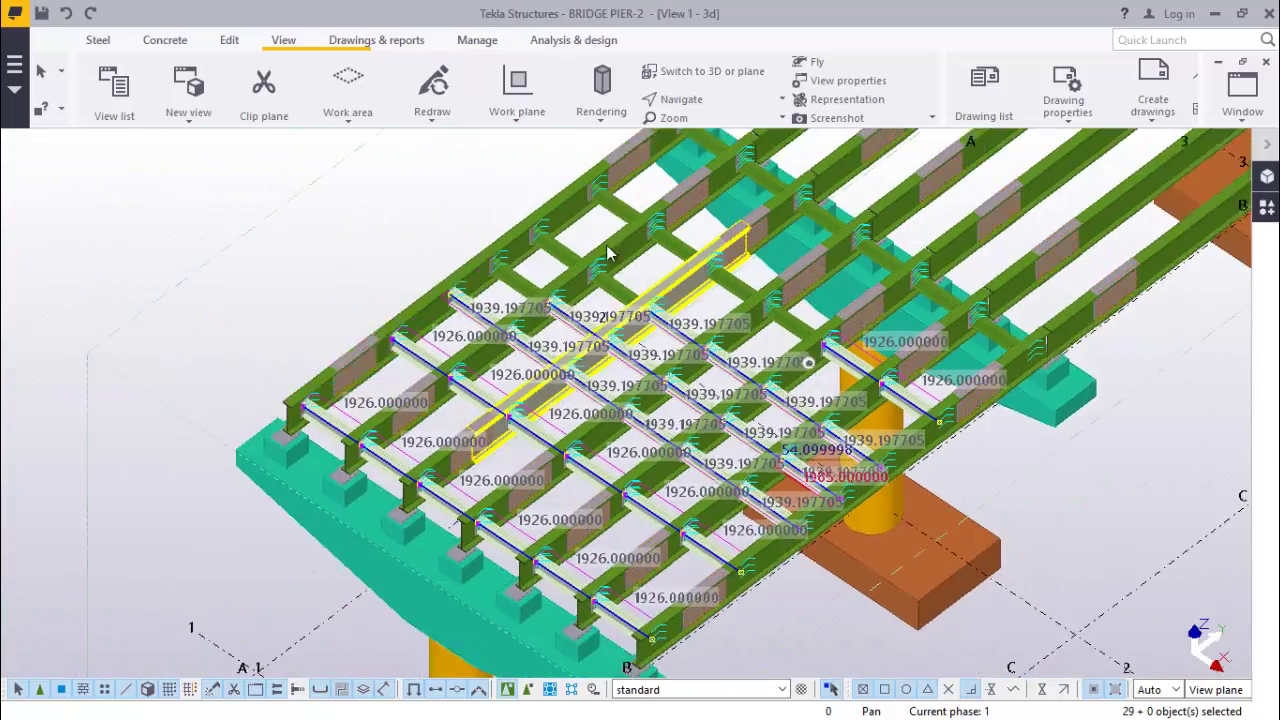
pyautogui.scroll(2, 527, 253)
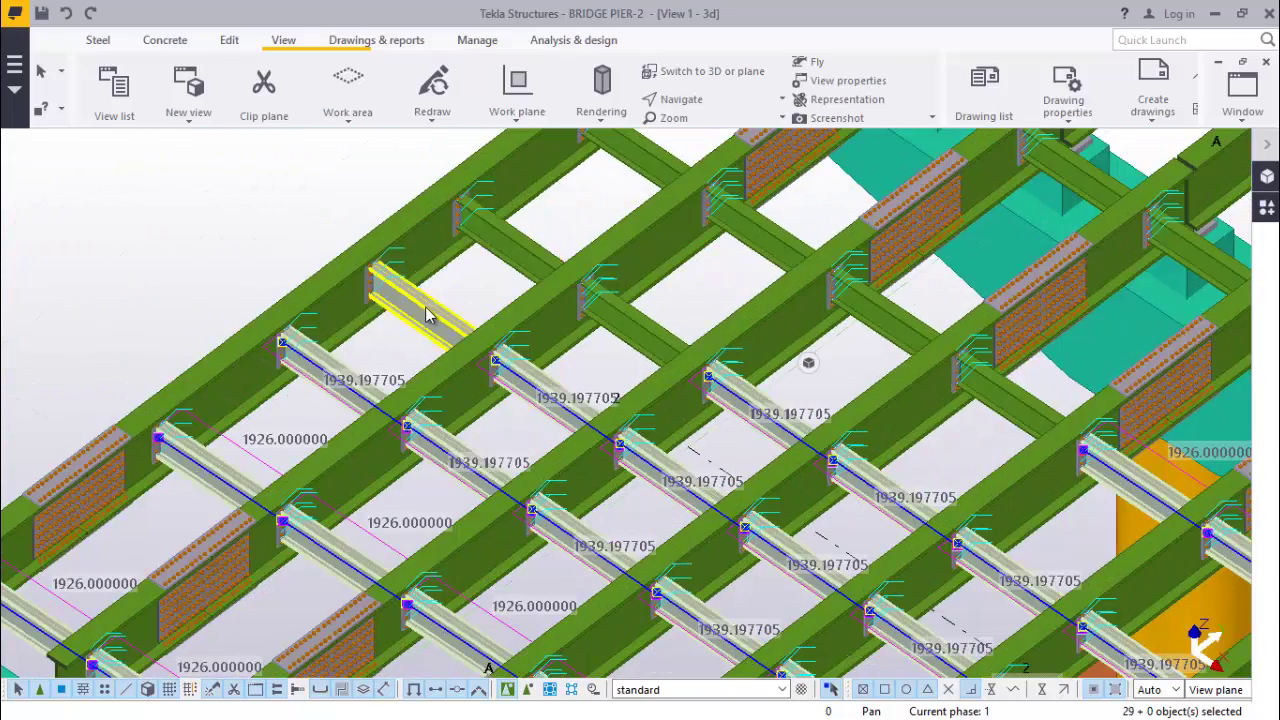
# Add the remaining upper-bay cross beams to the selection.
pyautogui.click(518, 242)
pyautogui.click(650, 303)
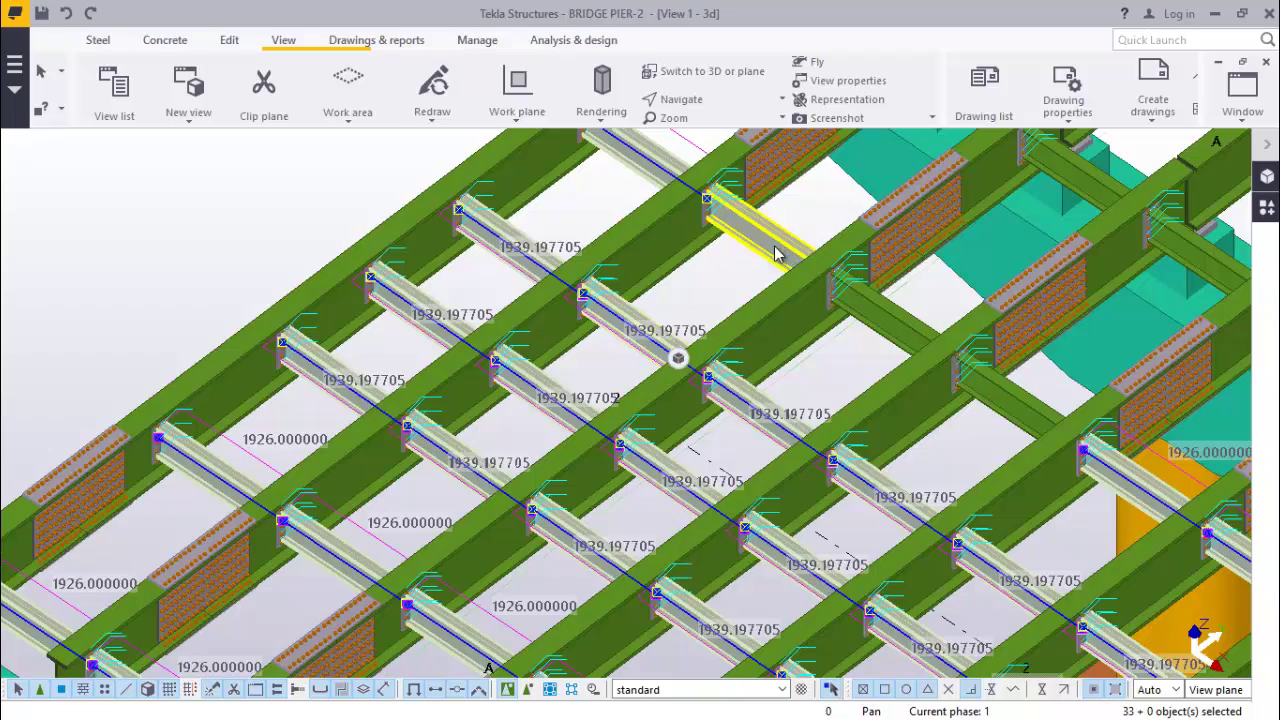
pyautogui.click(862, 300)
pyautogui.click(985, 380)
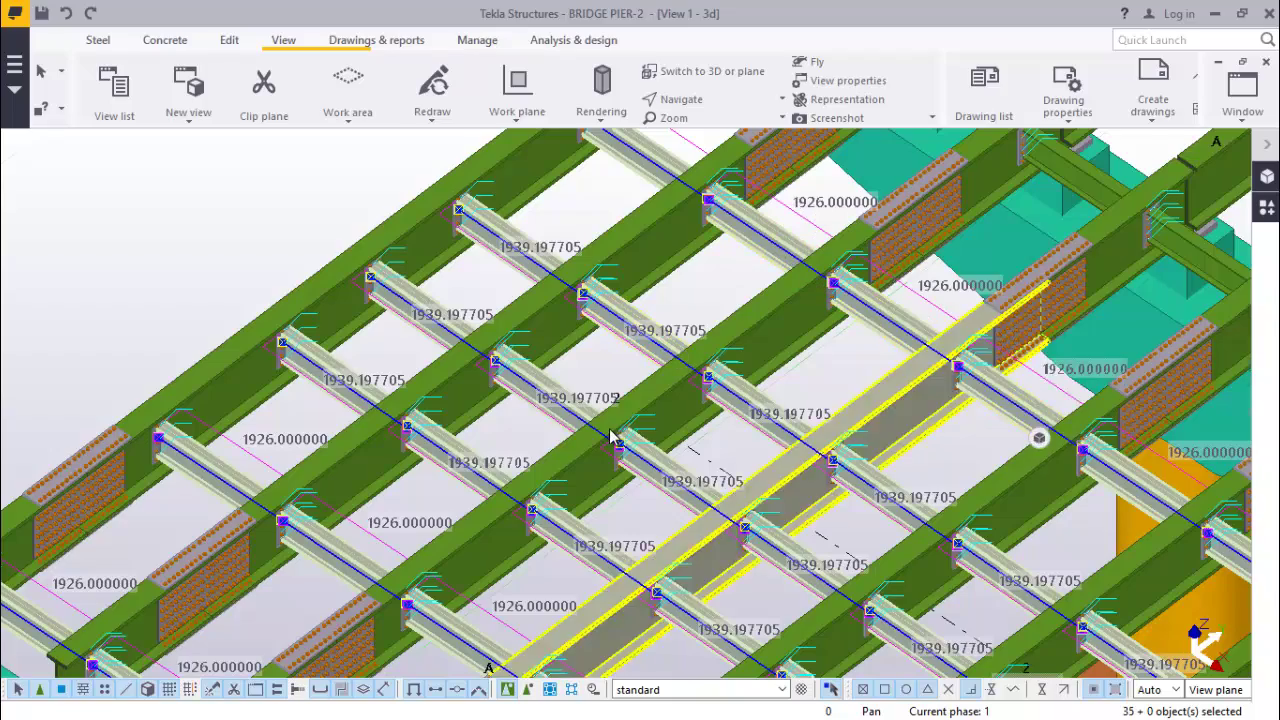
pyautogui.scroll(-3, 638, 435)
pyautogui.scroll(3, 712, 240)
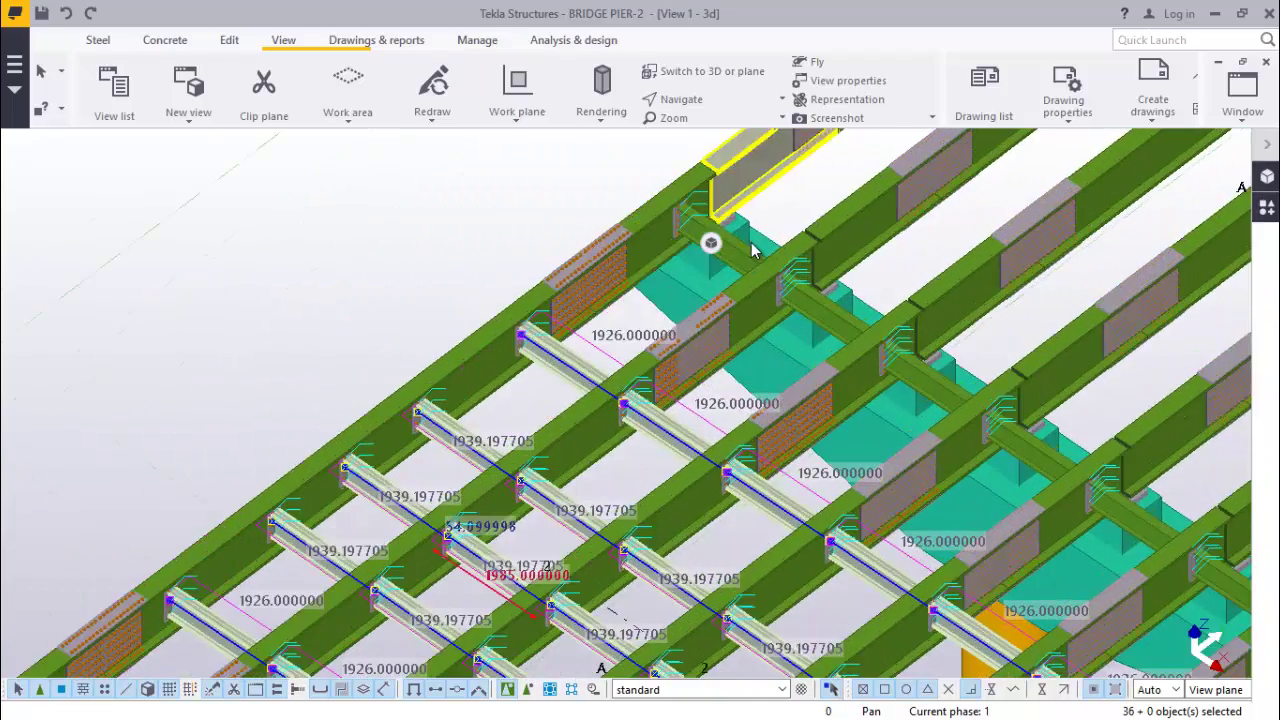
# Place cross beams in the remaining bays along the girder line, then finish placing.
pyautogui.click(857, 343)
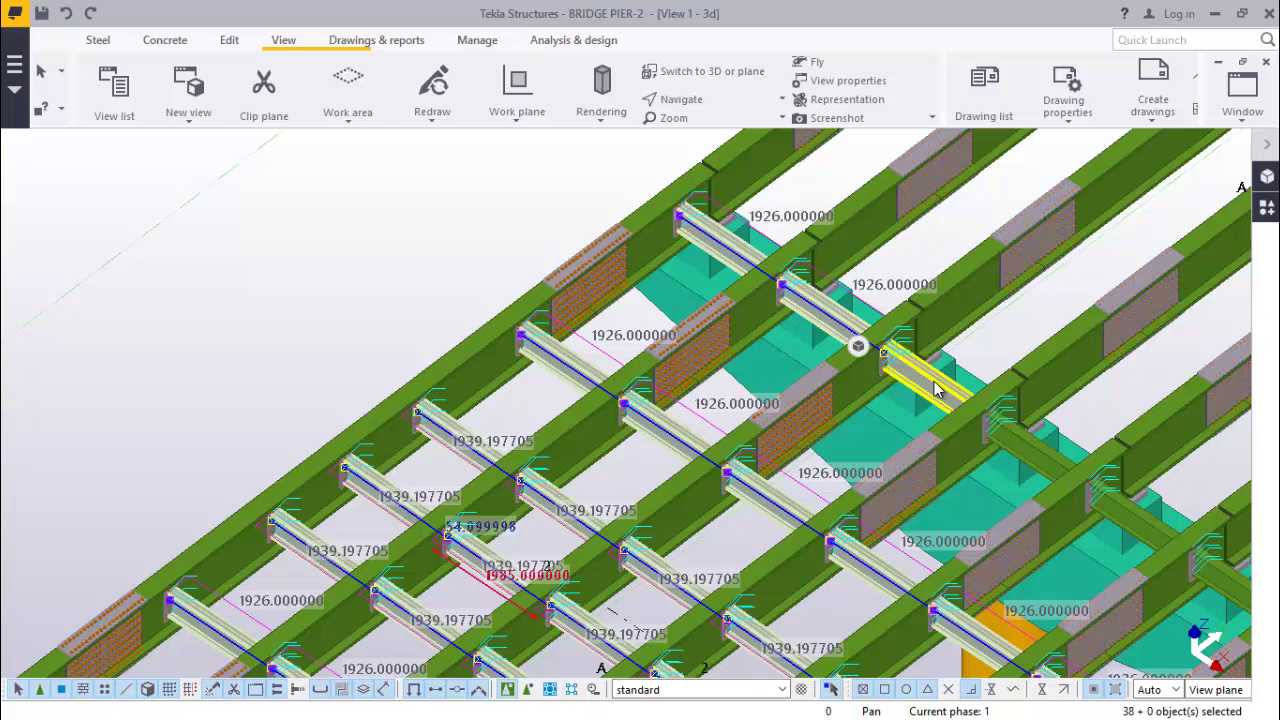
pyautogui.click(977, 422)
pyautogui.click(1097, 496)
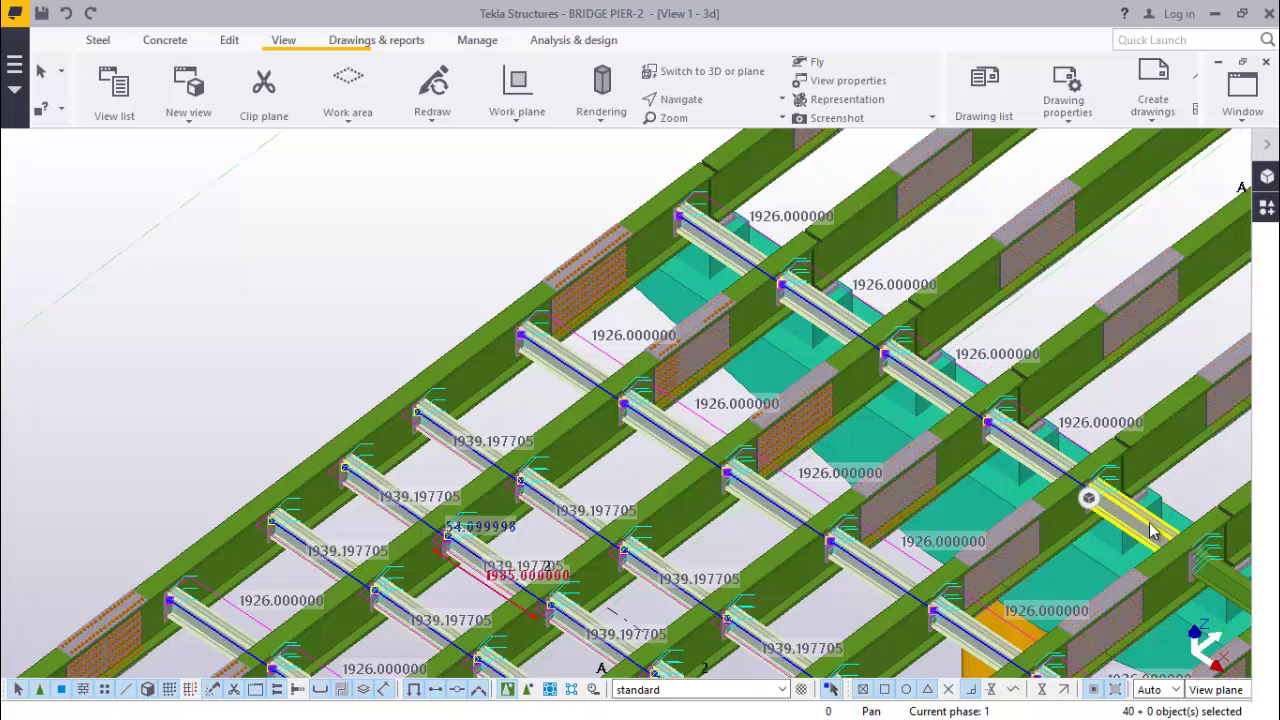
pyautogui.click(1186, 553)
pyautogui.scroll(-2, 1188, 560)
pyautogui.scroll(5, 1000, 490)
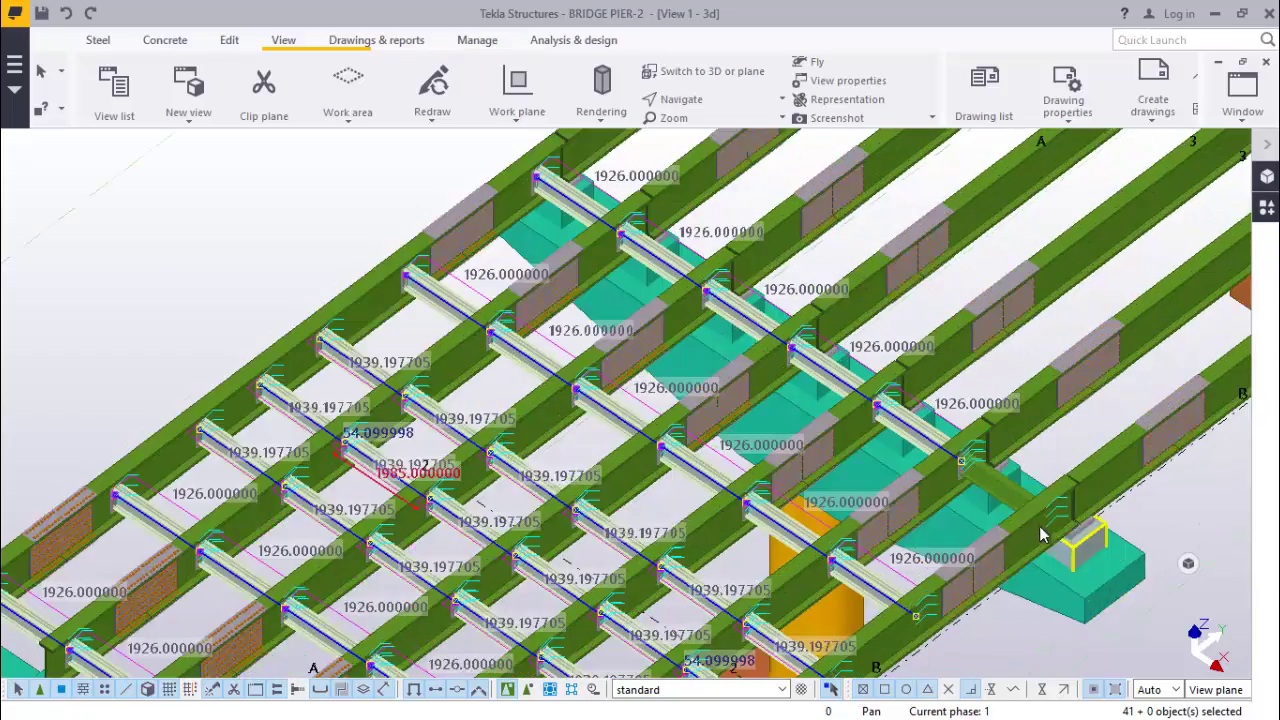
pyautogui.press('Escape')
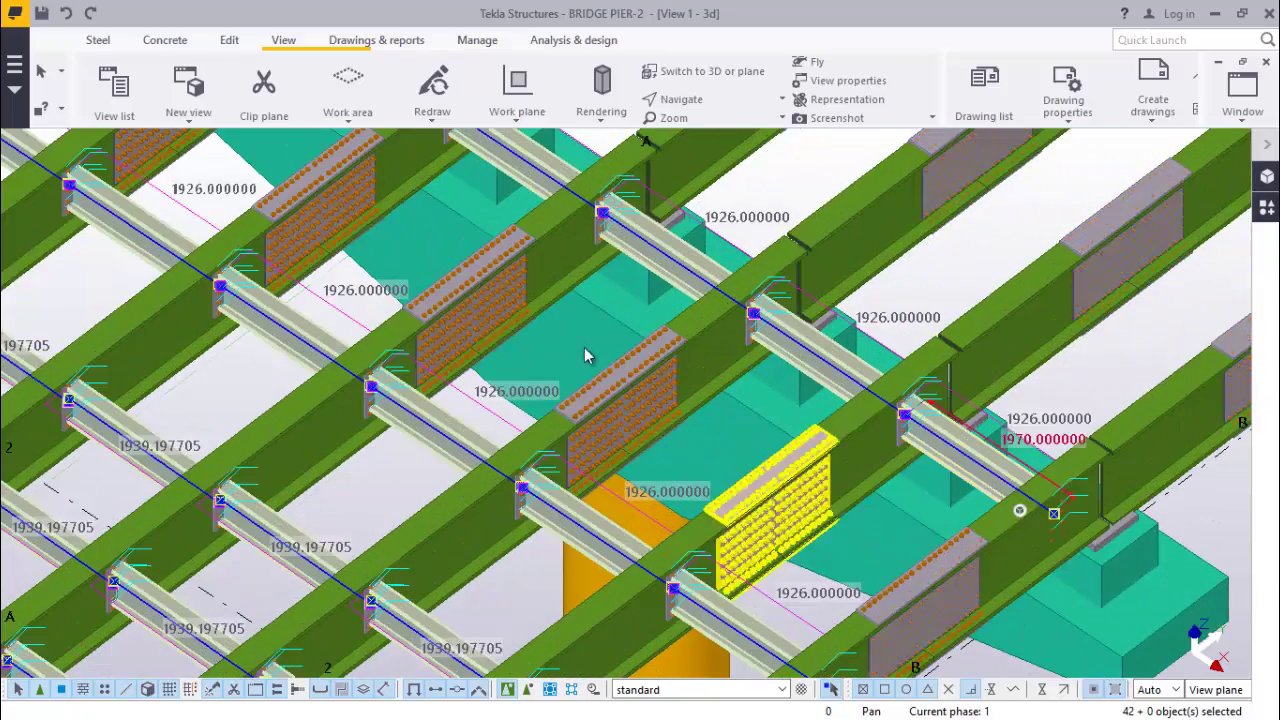
pyautogui.scroll(-6, 586, 330)
pyautogui.scroll(-2, 596, 287)
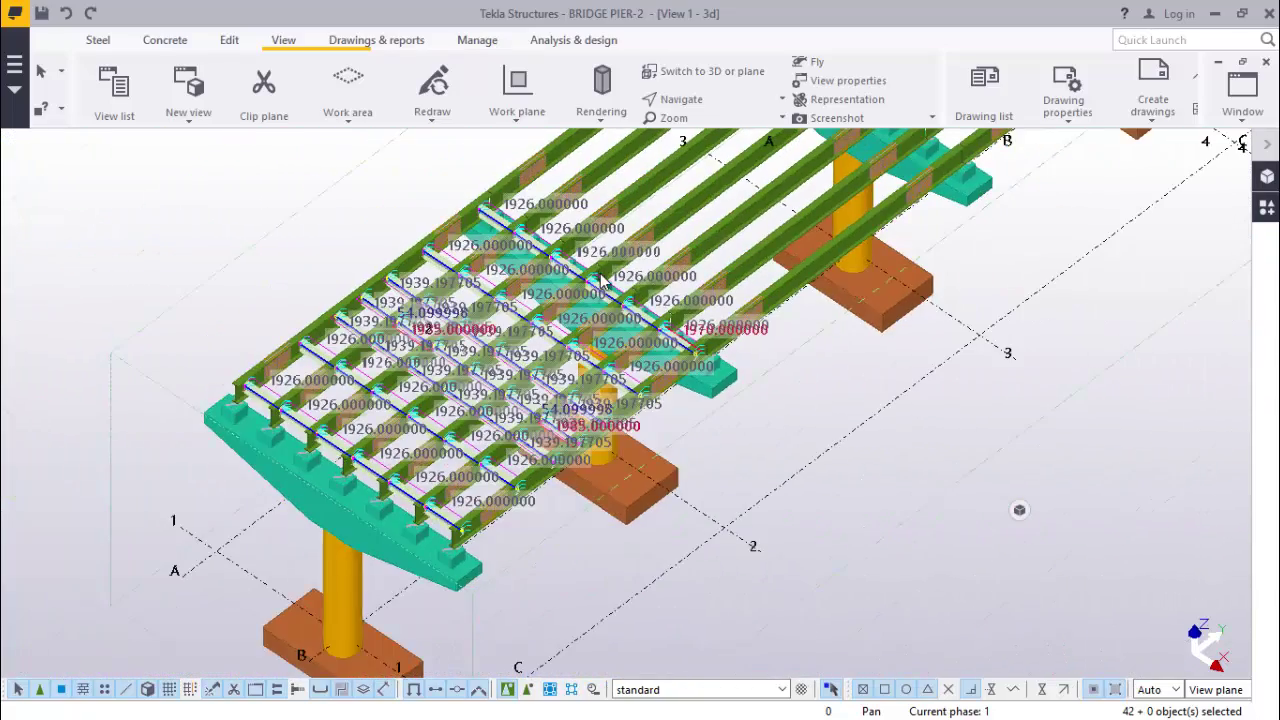
# Start copying the selected cross beams and connections.
pyautogui.rightClick(880, 476)
pyautogui.click(918, 262)
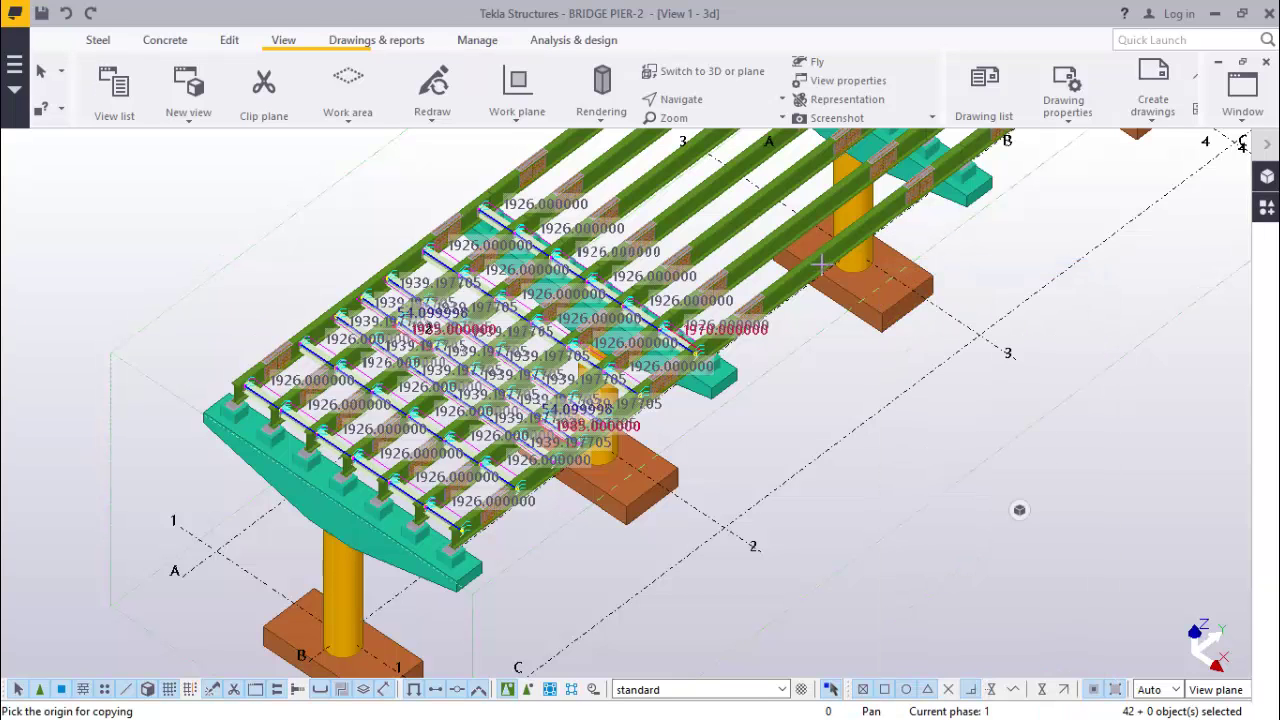
pyautogui.scroll(-3, 820, 263)
pyautogui.scroll(4, 611, 566)
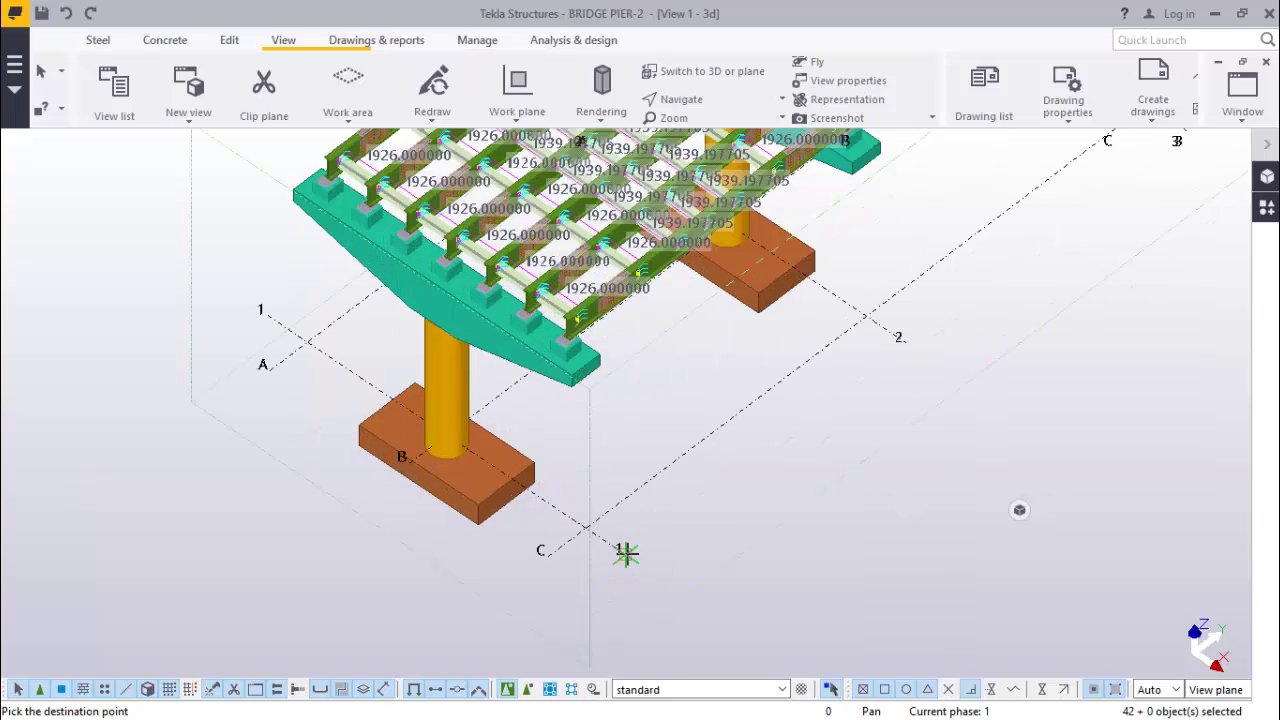
pyautogui.scroll(-2, 680, 563)
pyautogui.scroll(5, 814, 409)
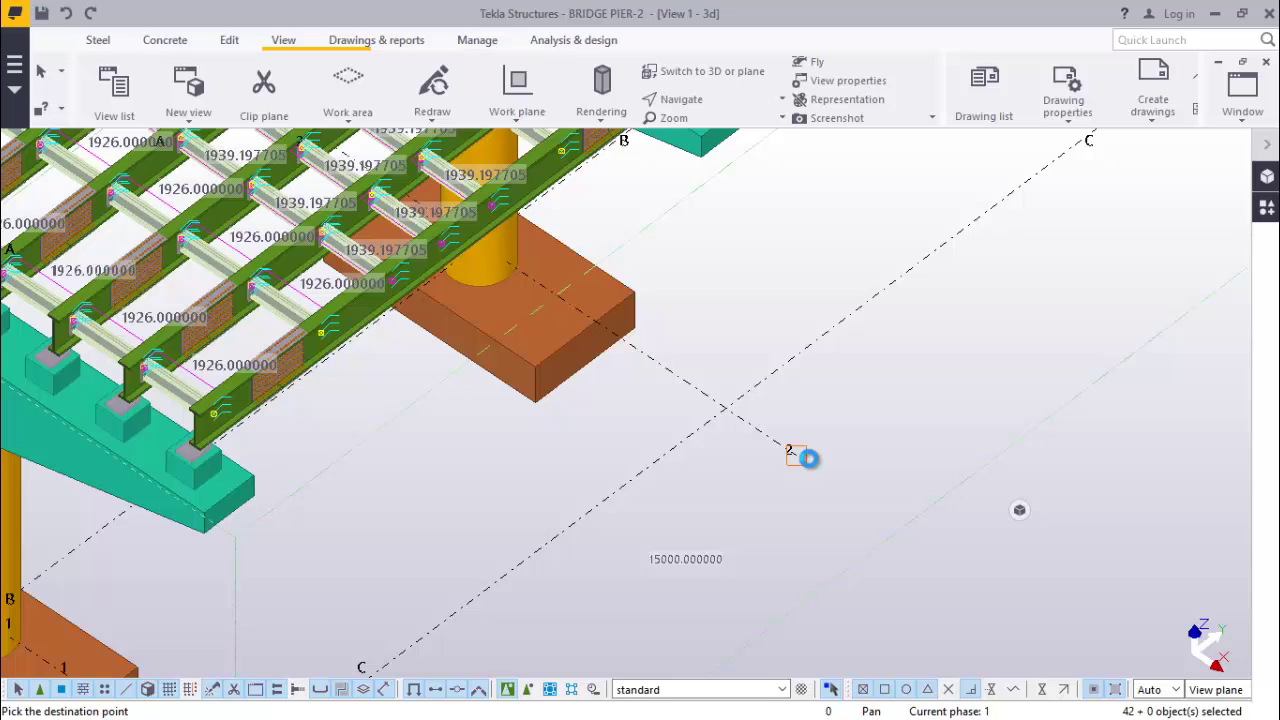
pyautogui.scroll(-3, 723, 526)
pyautogui.scroll(2, 731, 523)
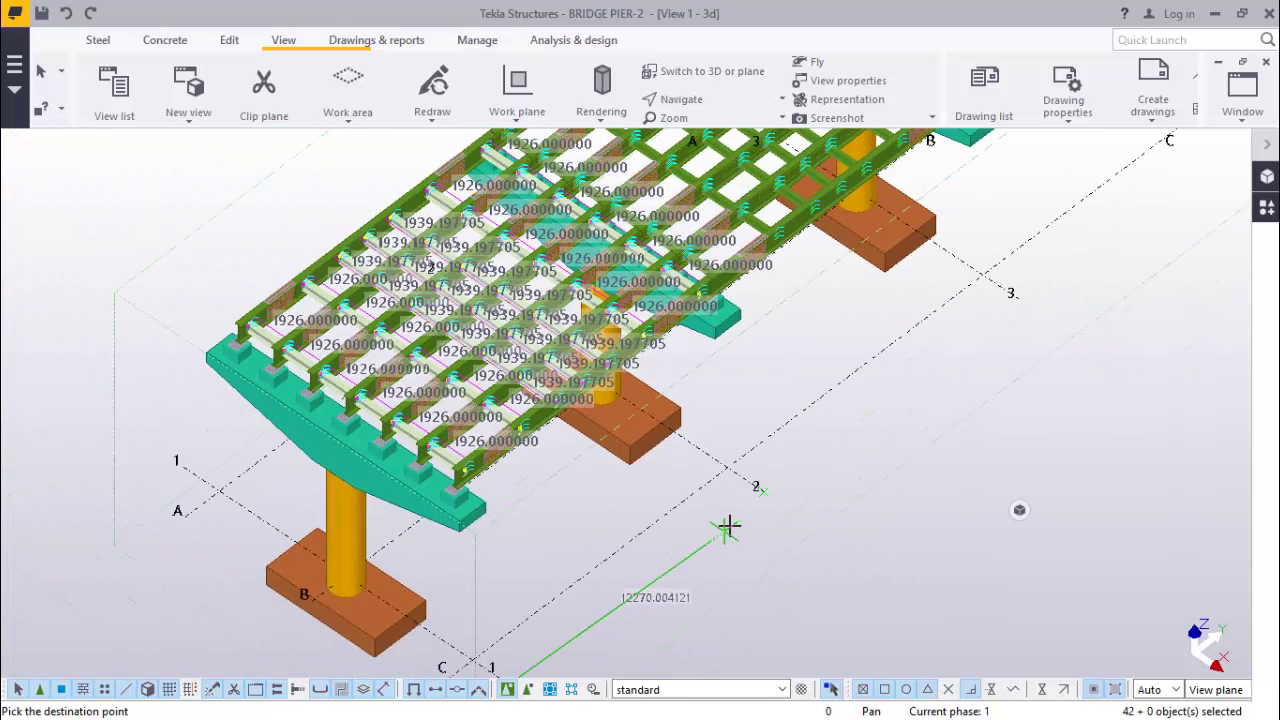
pyautogui.scroll(-2, 716, 526)
pyautogui.scroll(4, 770, 312)
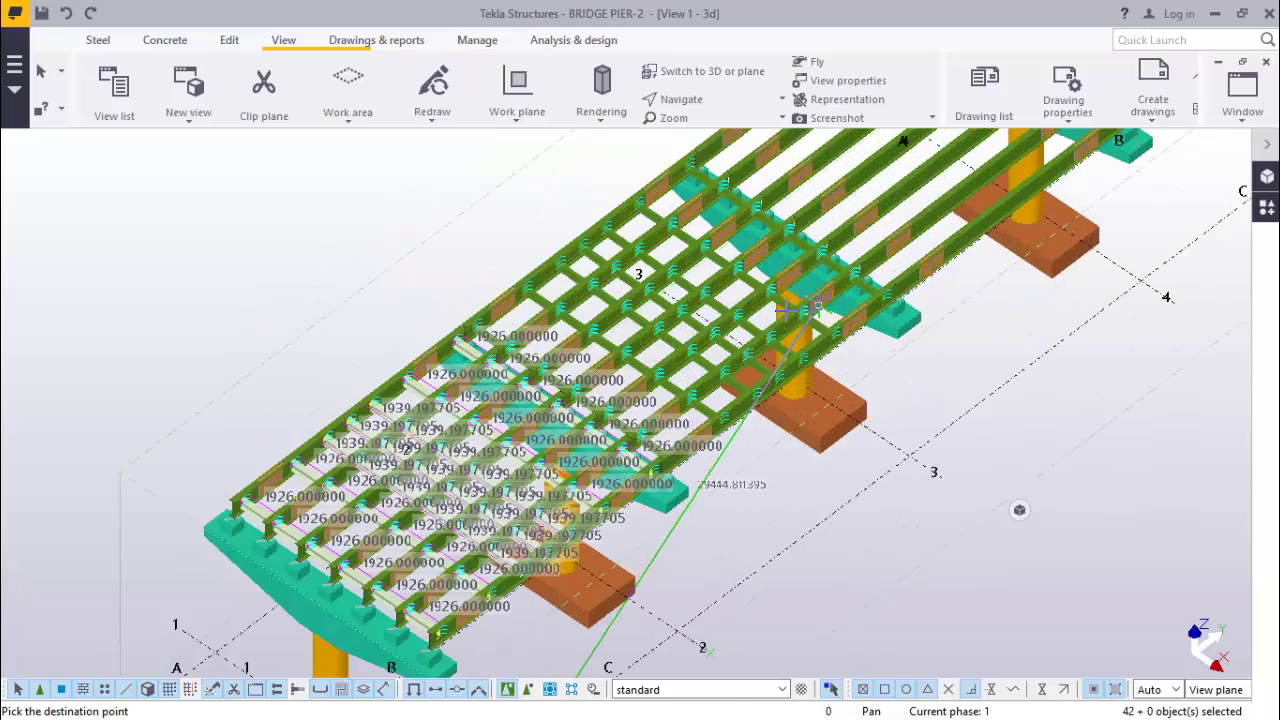
pyautogui.scroll(3, 770, 312)
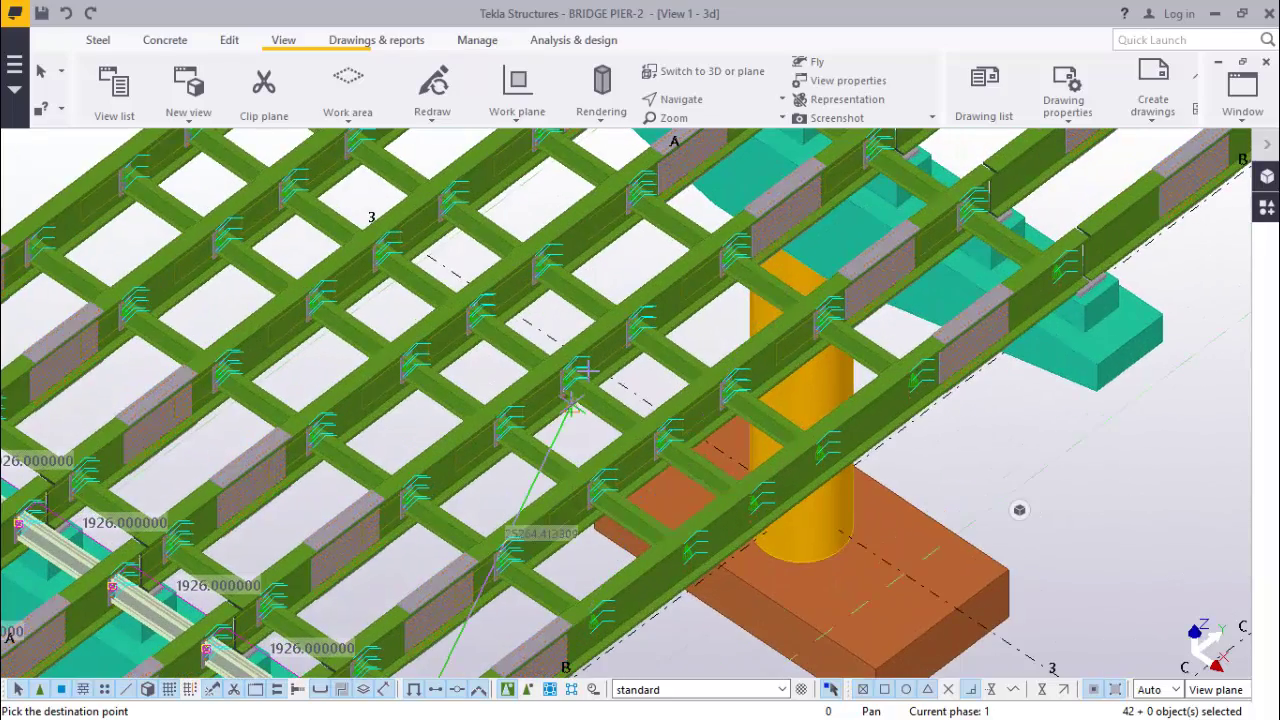
pyautogui.scroll(4, 583, 372)
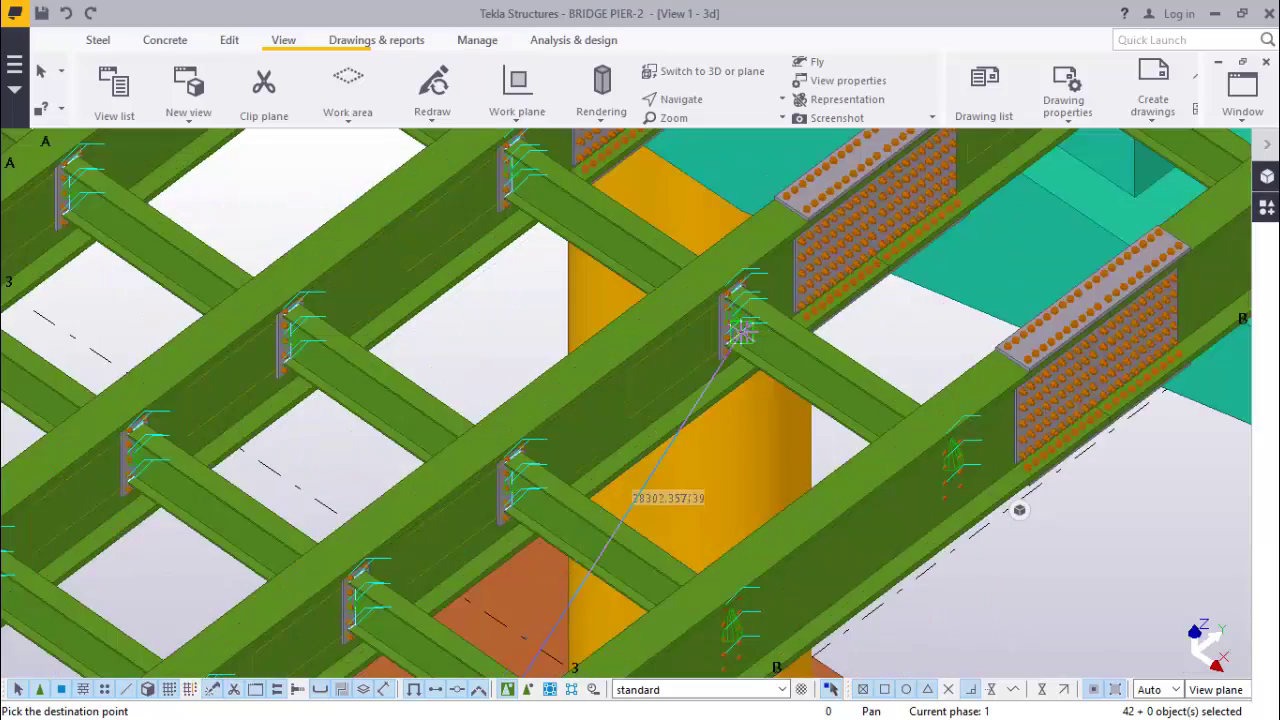
pyautogui.scroll(-8, 574, 416)
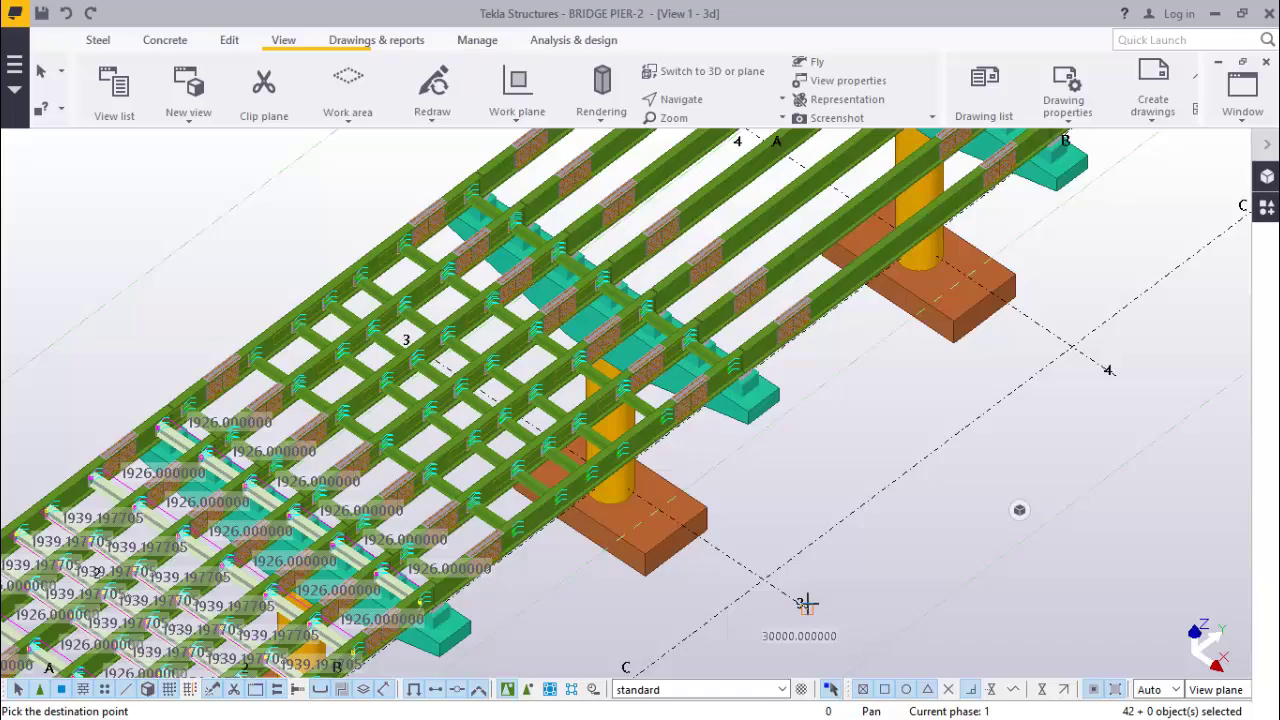
# Place copies of the span's framing at grid lines 3 and 4.
pyautogui.click(806, 604)
pyautogui.scroll(-3, 765, 590)
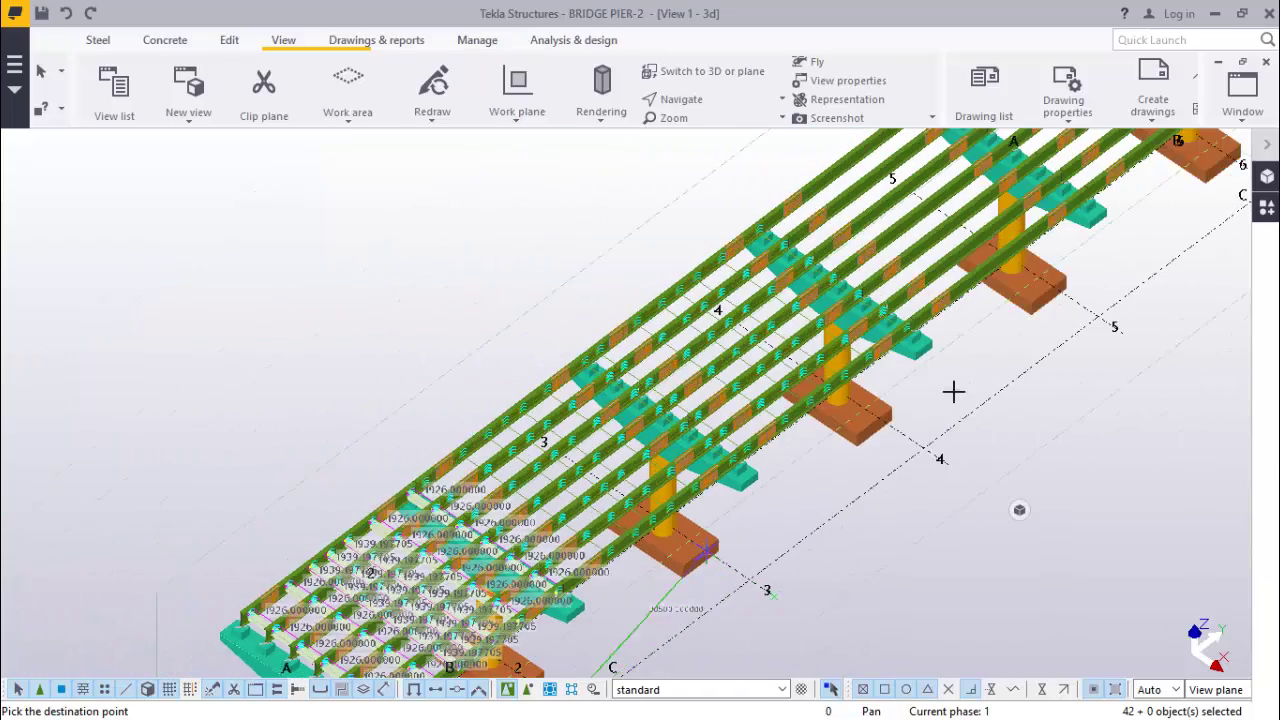
pyautogui.scroll(5, 968, 350)
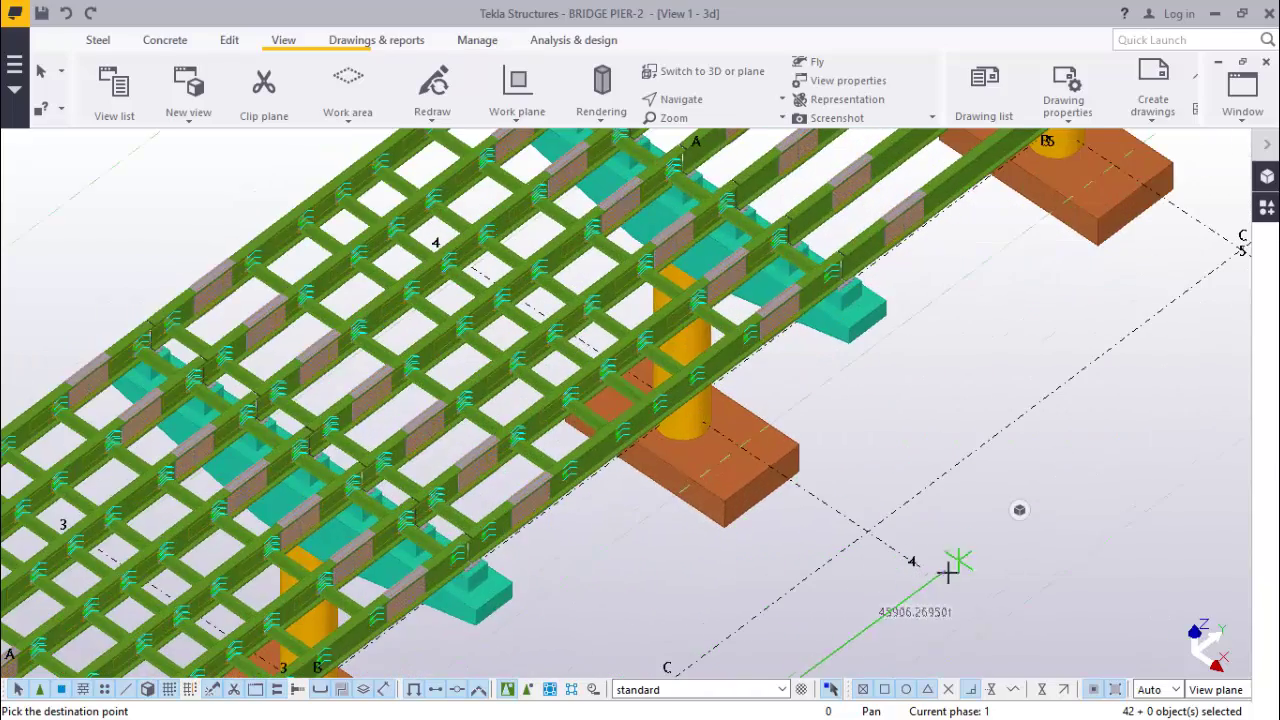
pyautogui.click(921, 567)
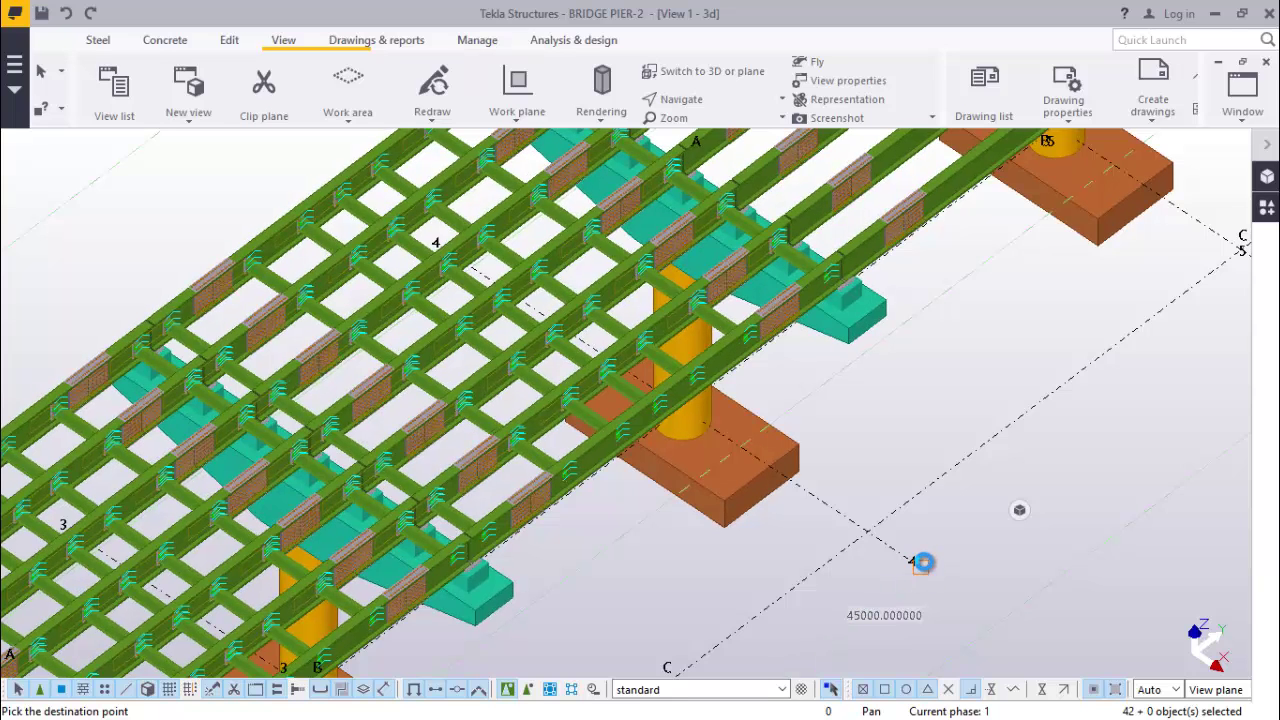
pyautogui.click(921, 563)
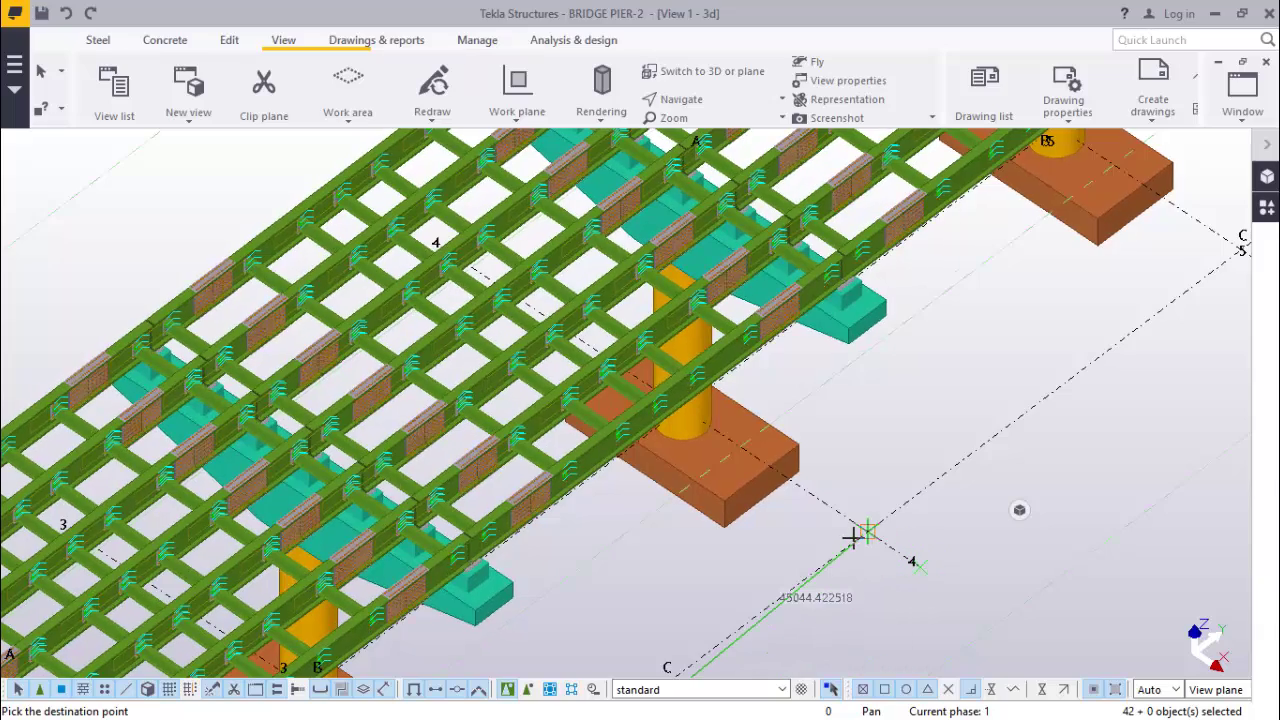
pyautogui.scroll(-2, 762, 555)
pyautogui.scroll(-3, 762, 555)
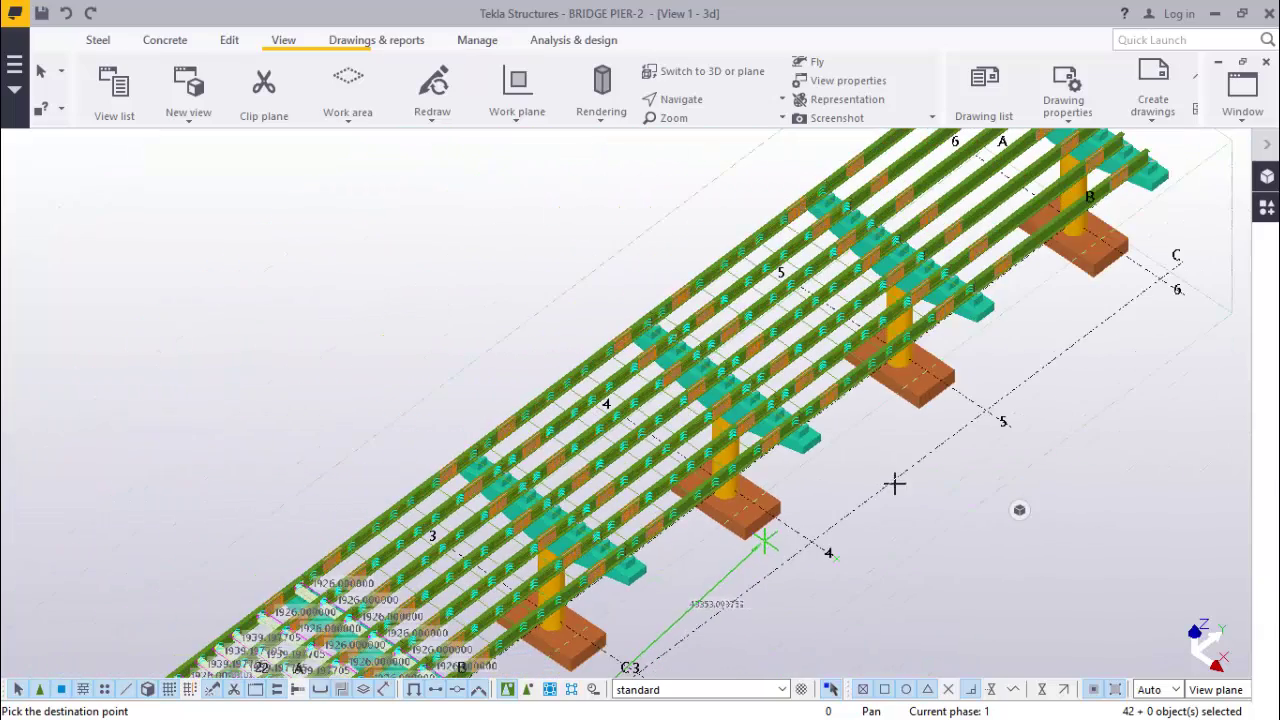
pyautogui.scroll(4, 1034, 358)
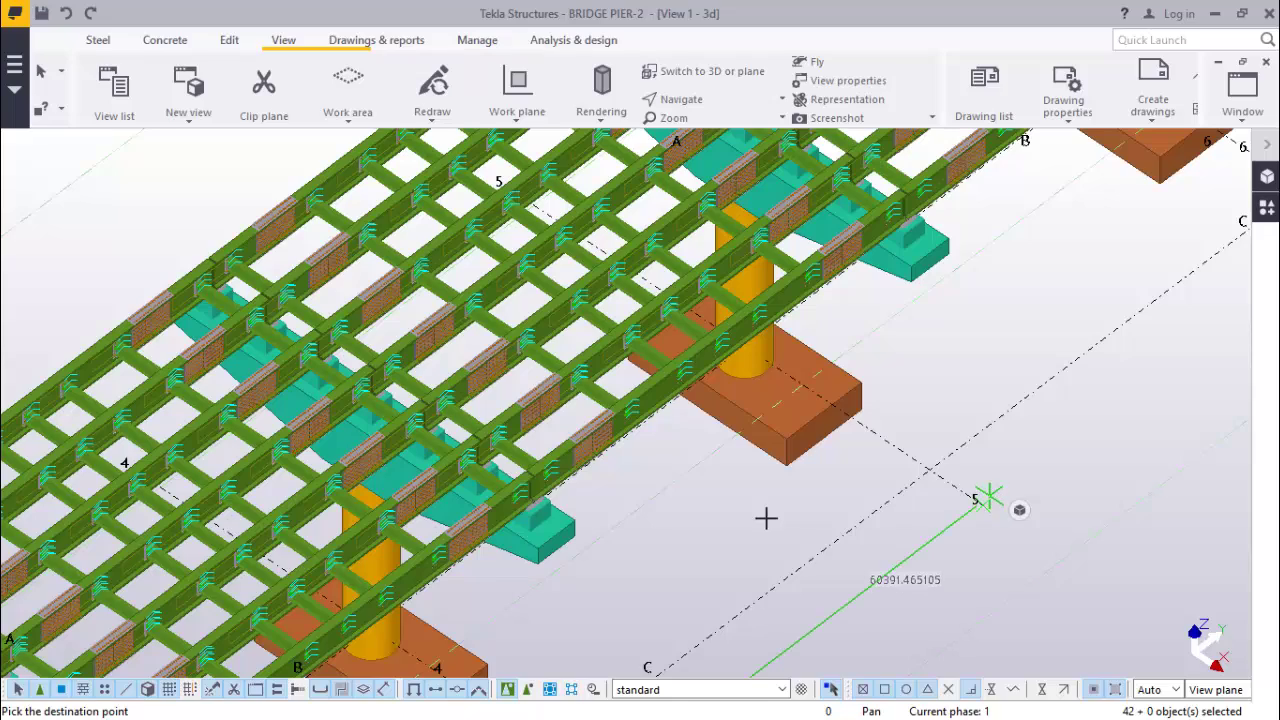
pyautogui.scroll(-5, 766, 516)
pyautogui.scroll(3, 875, 278)
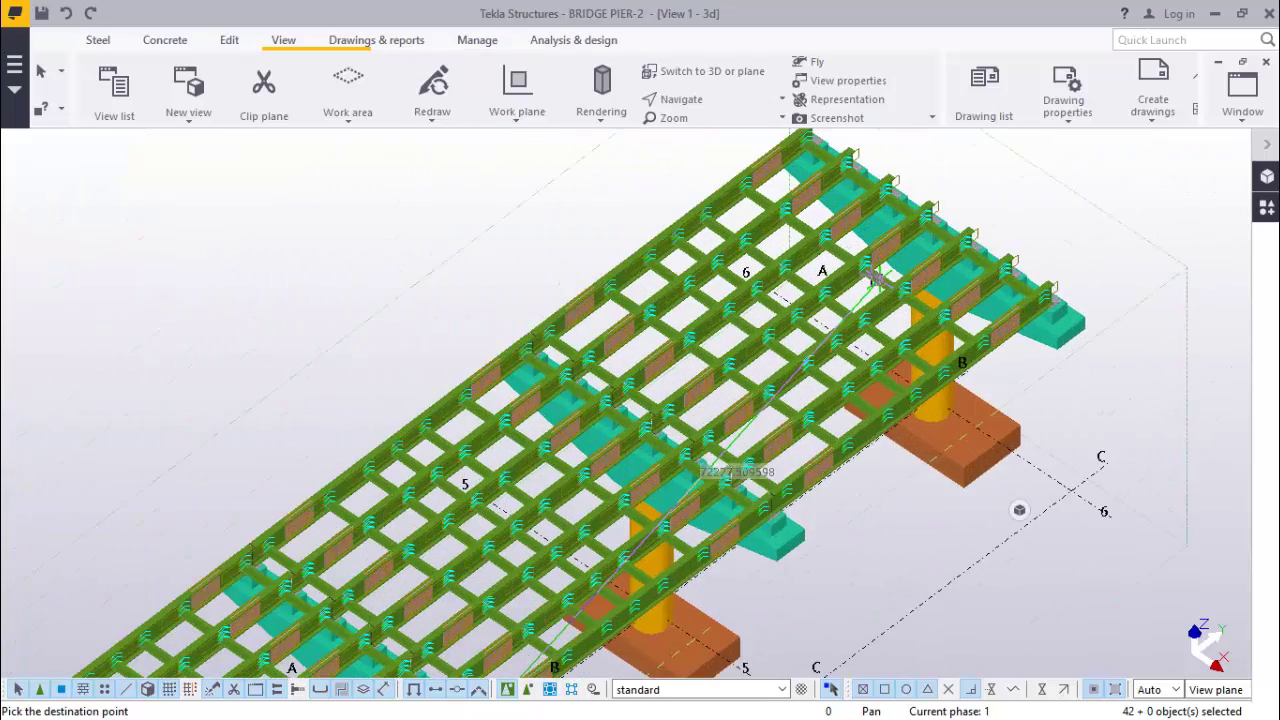
pyautogui.scroll(2, 875, 278)
# Interrupt the copy command and bring up the model view options.
pyautogui.rightClick(218, 197)
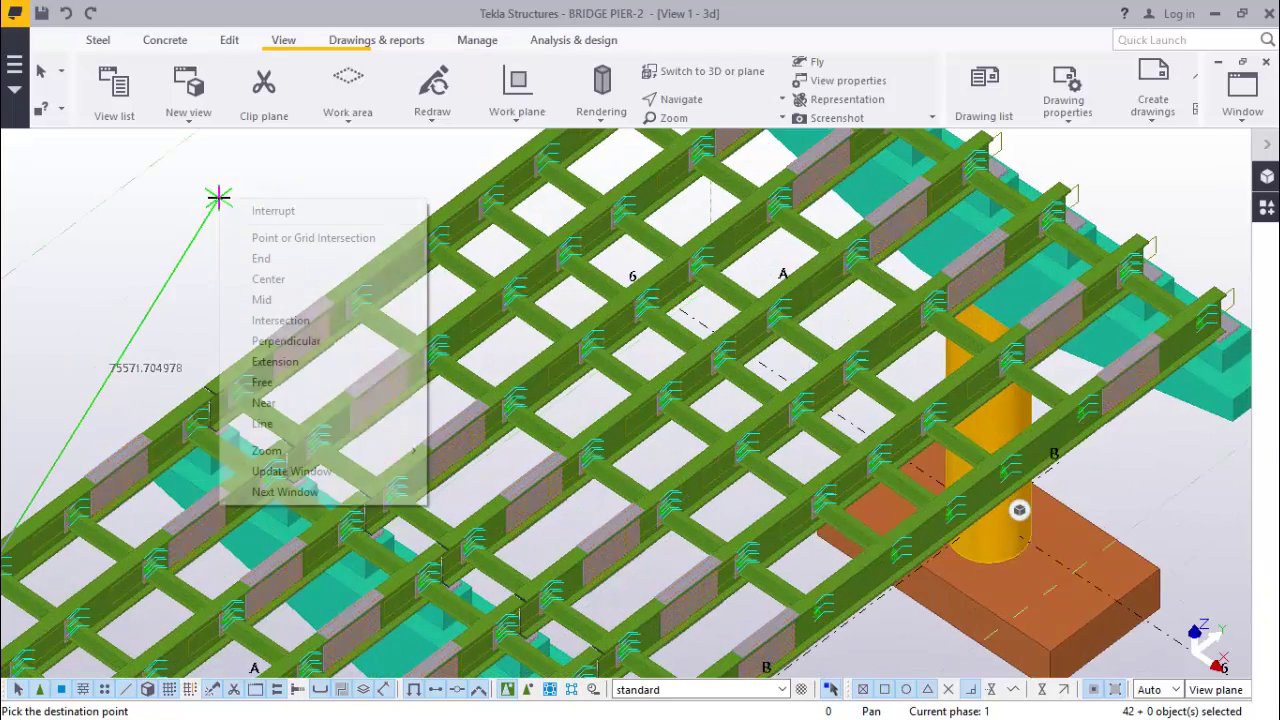
pyautogui.click(266, 207)
pyautogui.rightClick(267, 199)
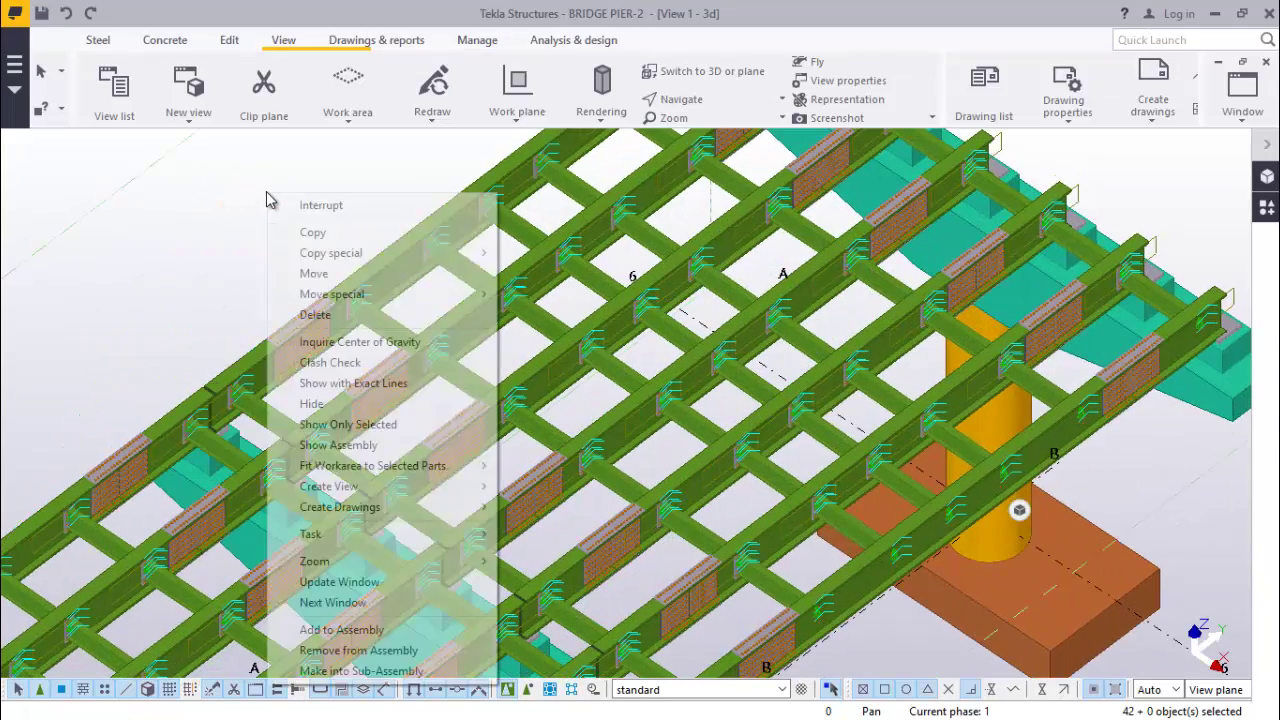
pyautogui.click(221, 205)
pyautogui.rightClick(218, 202)
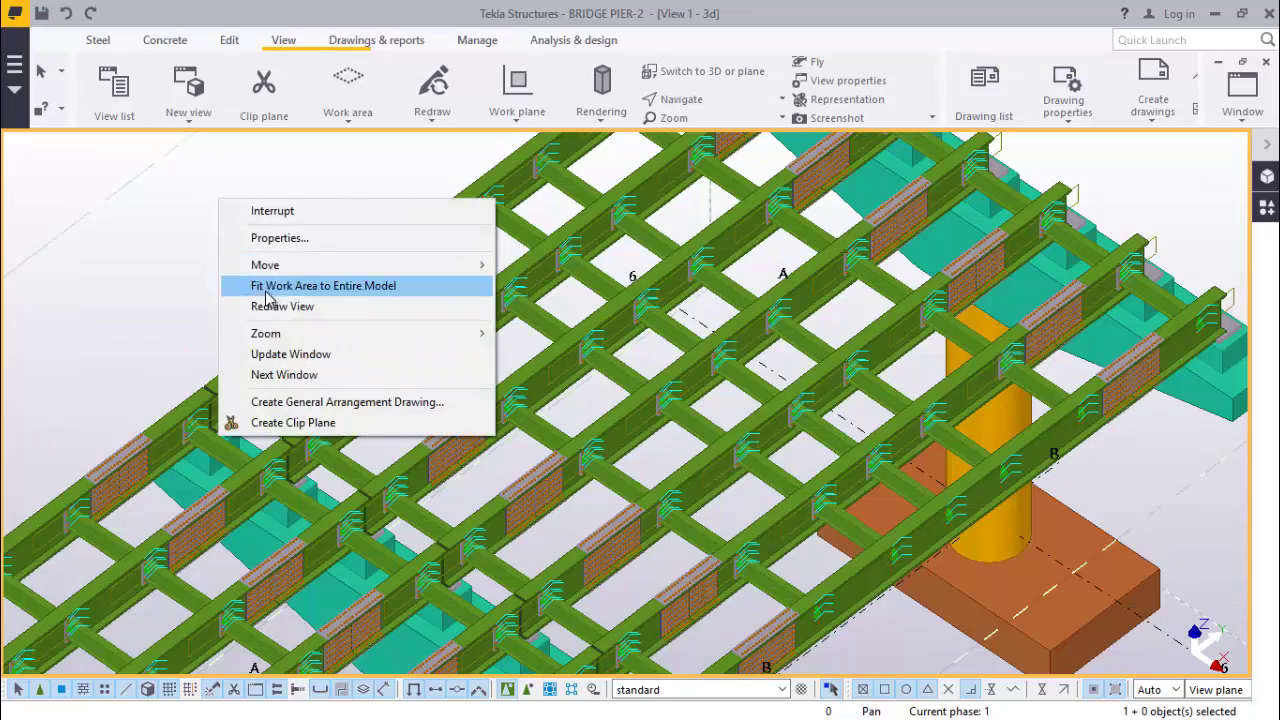
# Redraw the 3D view and zoom in on the beam grid above pier 1.
pyautogui.click(270, 305)
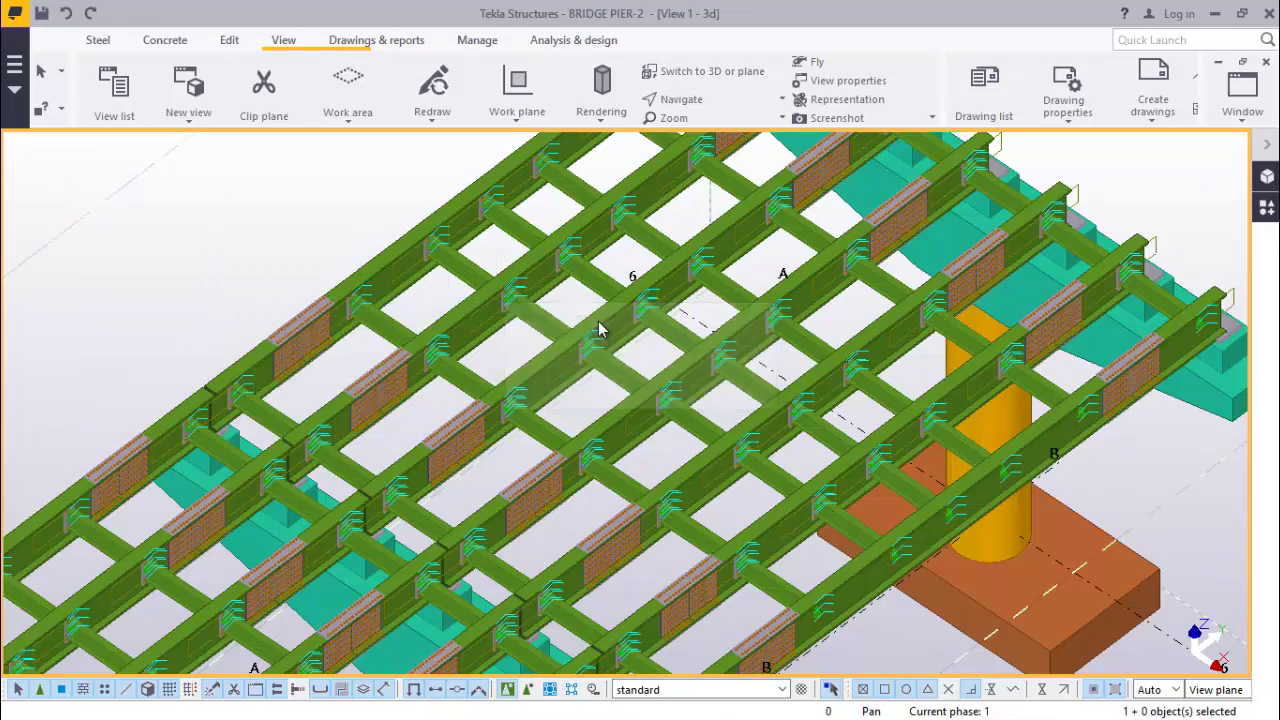
pyautogui.scroll(-4, 1015, 225)
pyautogui.scroll(-5, 1015, 225)
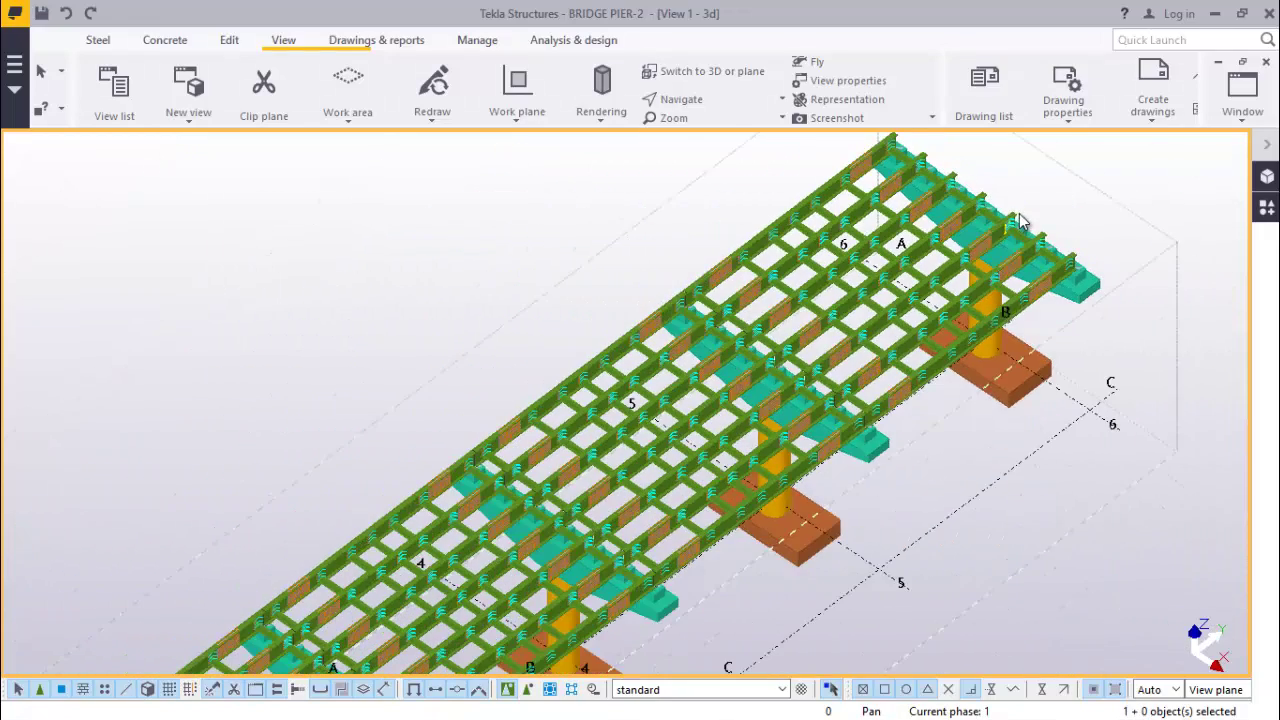
pyautogui.scroll(-2, 1025, 215)
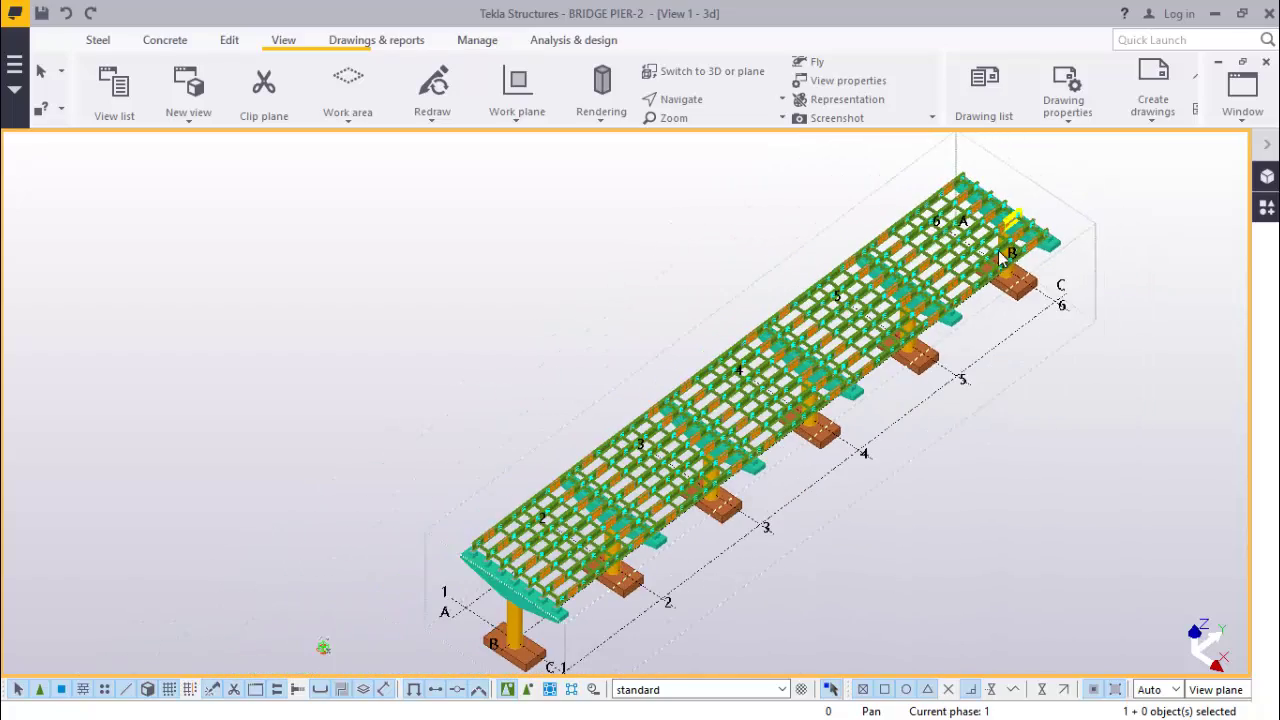
pyautogui.scroll(8, 615, 580)
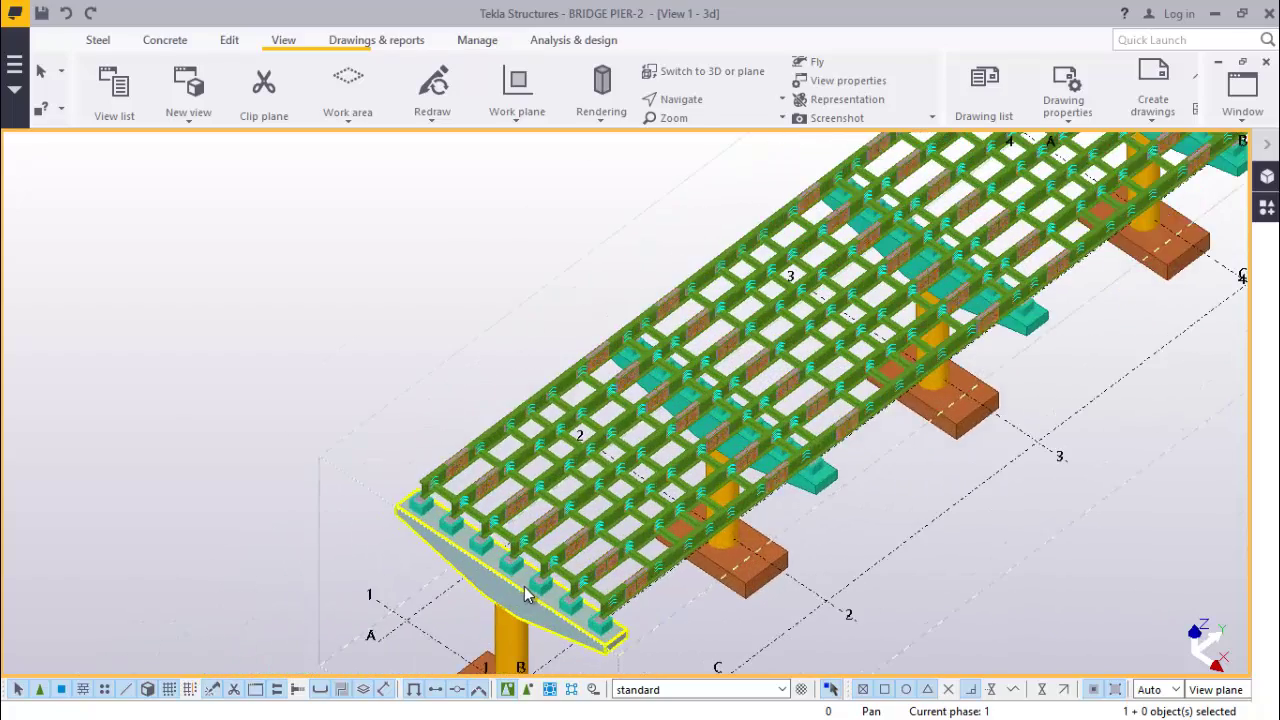
pyautogui.scroll(7, 515, 590)
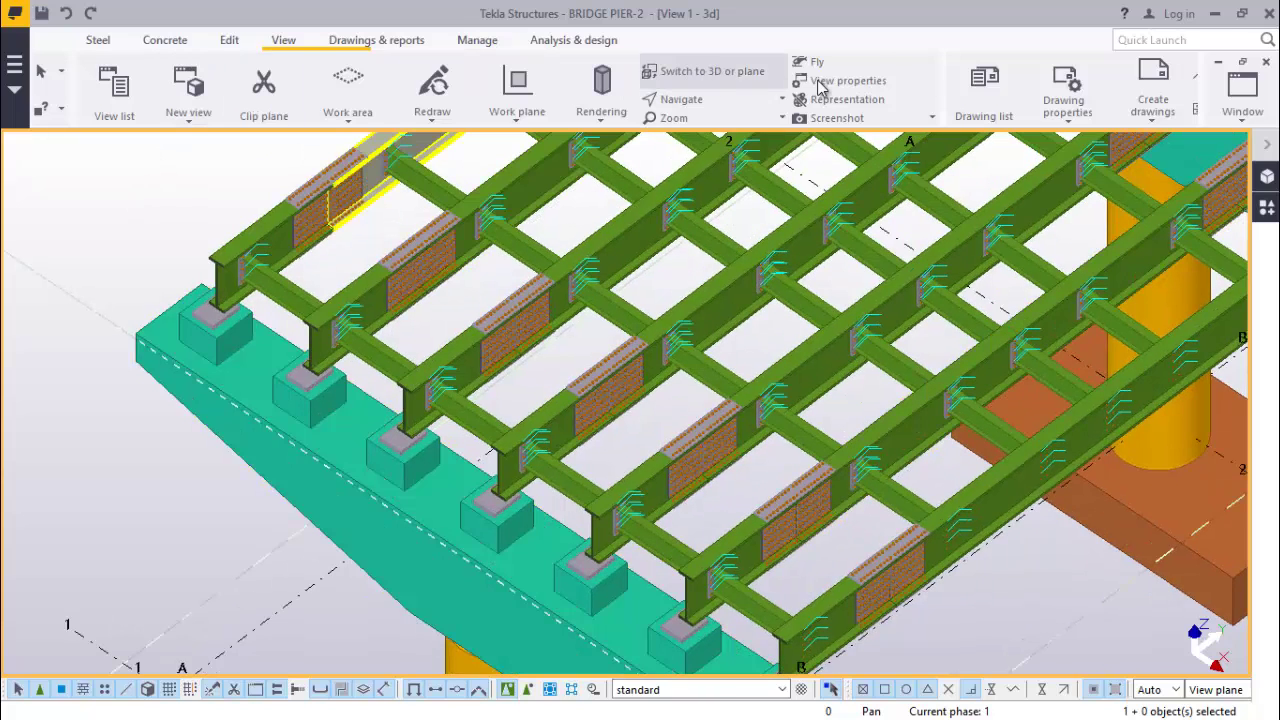
# Rotate the model to a side view of the pier cap and girders, then list open views.
pyautogui.click(688, 102)
pyautogui.click(710, 133)
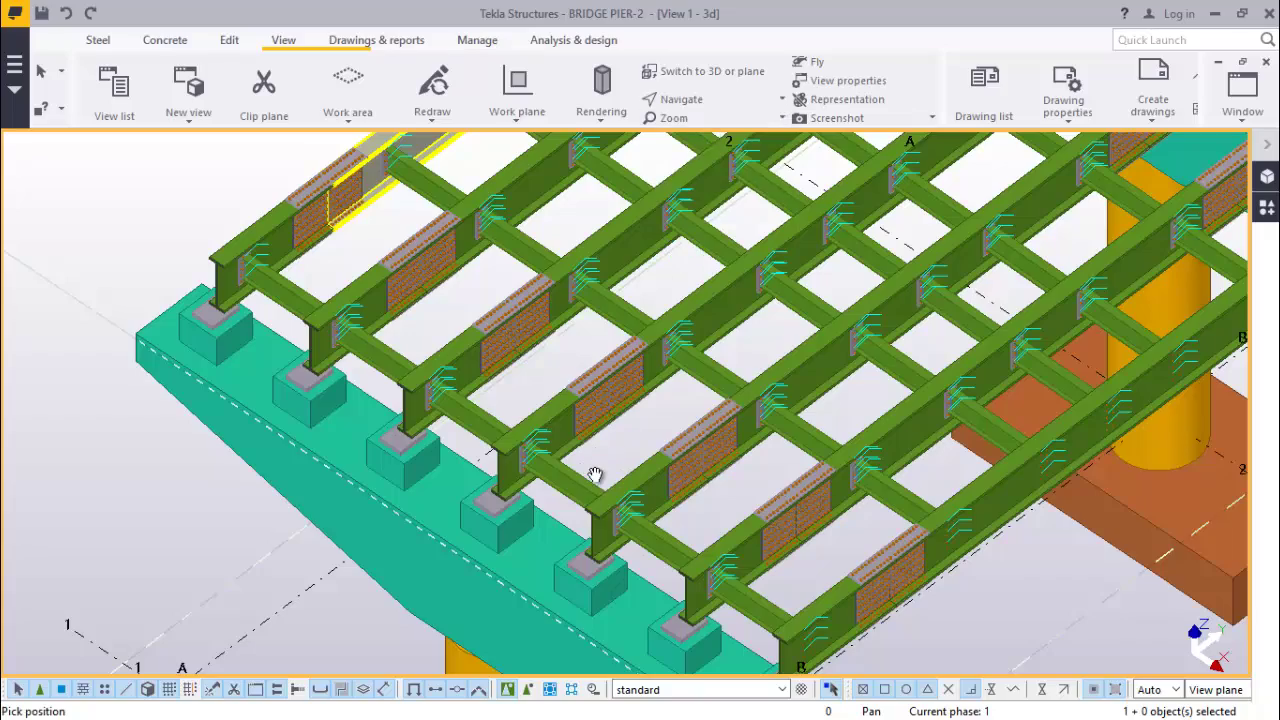
pyautogui.moveTo(598, 470); pyautogui.dragTo(766, 257)
pyautogui.rightClick(758, 238)
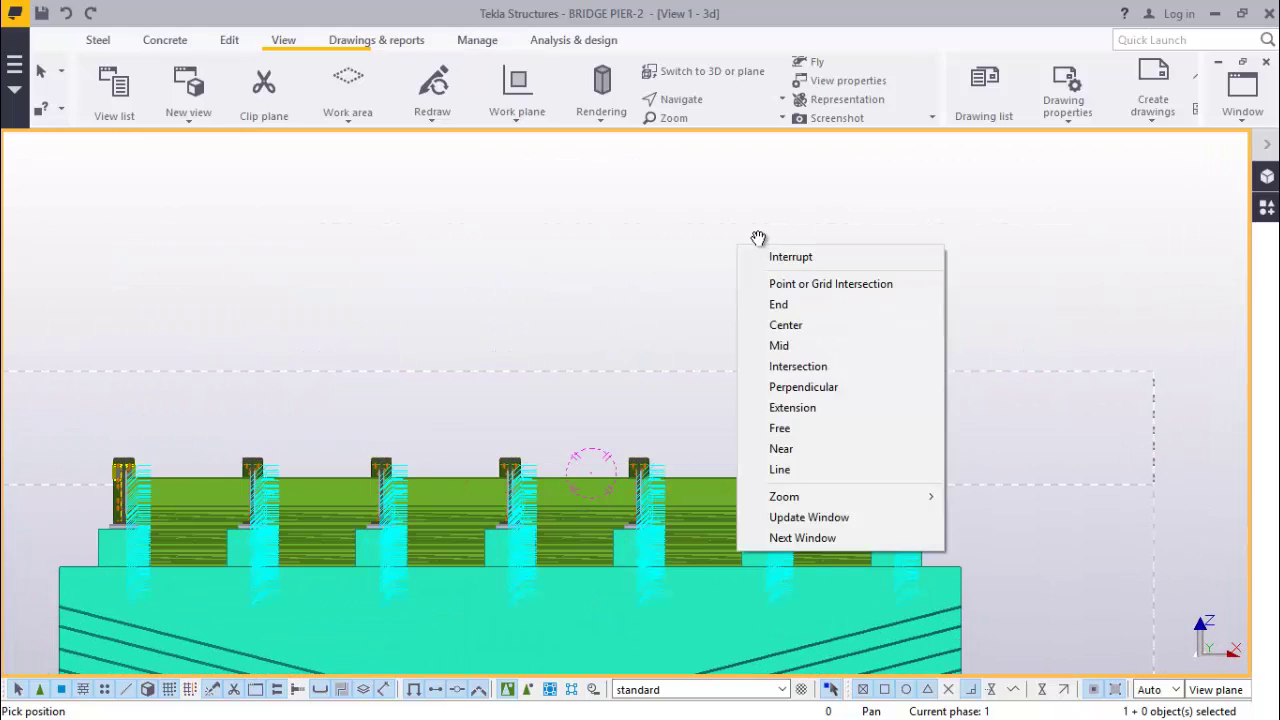
pyautogui.click(774, 257)
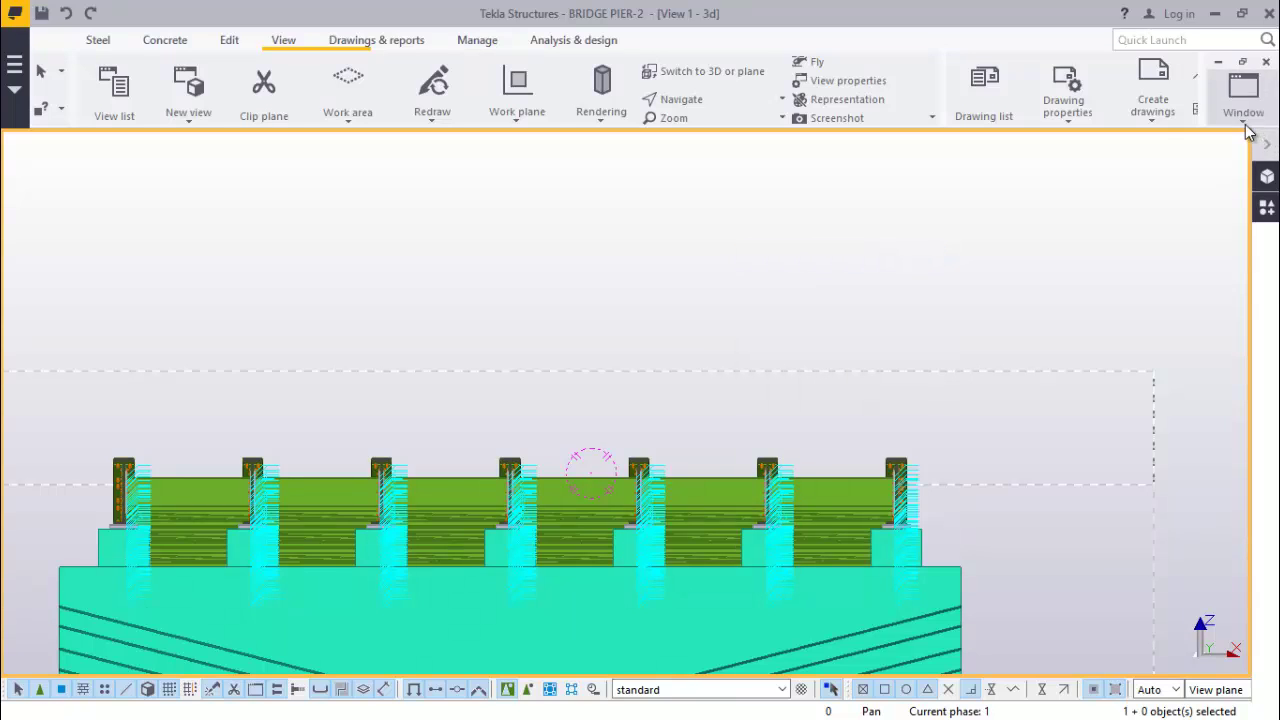
pyautogui.click(1246, 128)
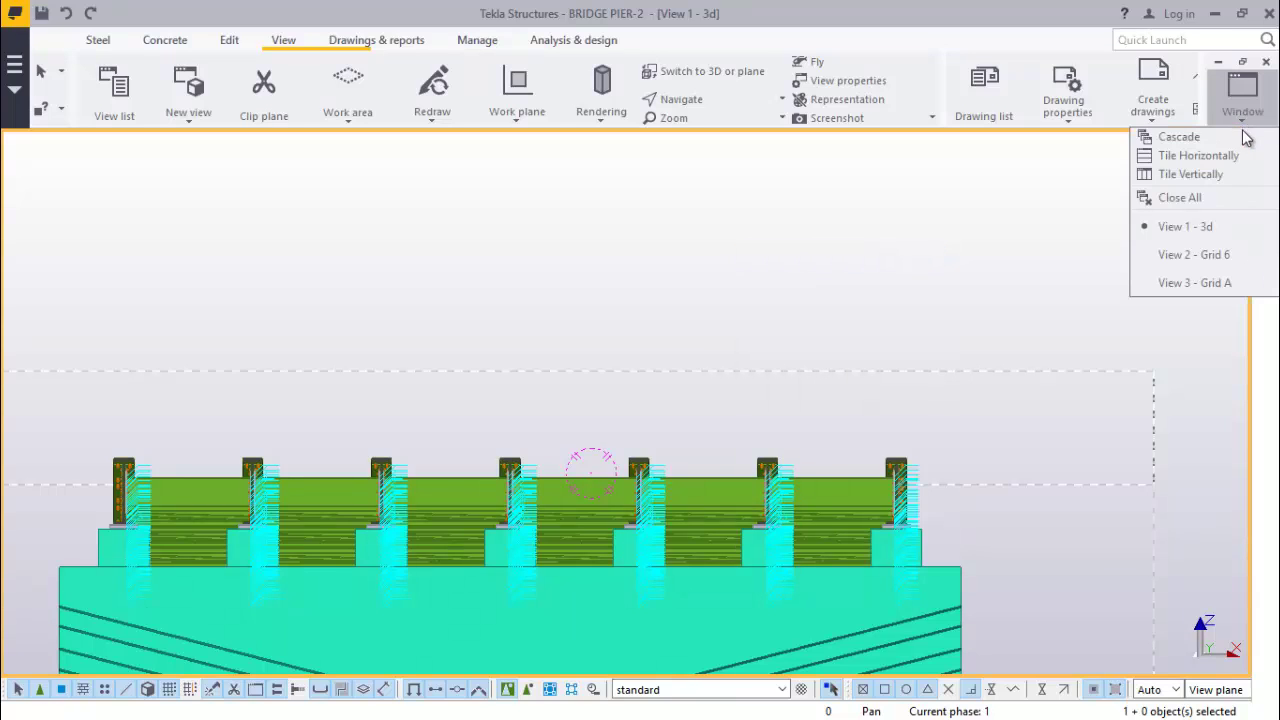
# Switch to the View 2 - Grid 6 elevation and redraw it.
pyautogui.click(1206, 257)
pyautogui.scroll(6, 631, 178)
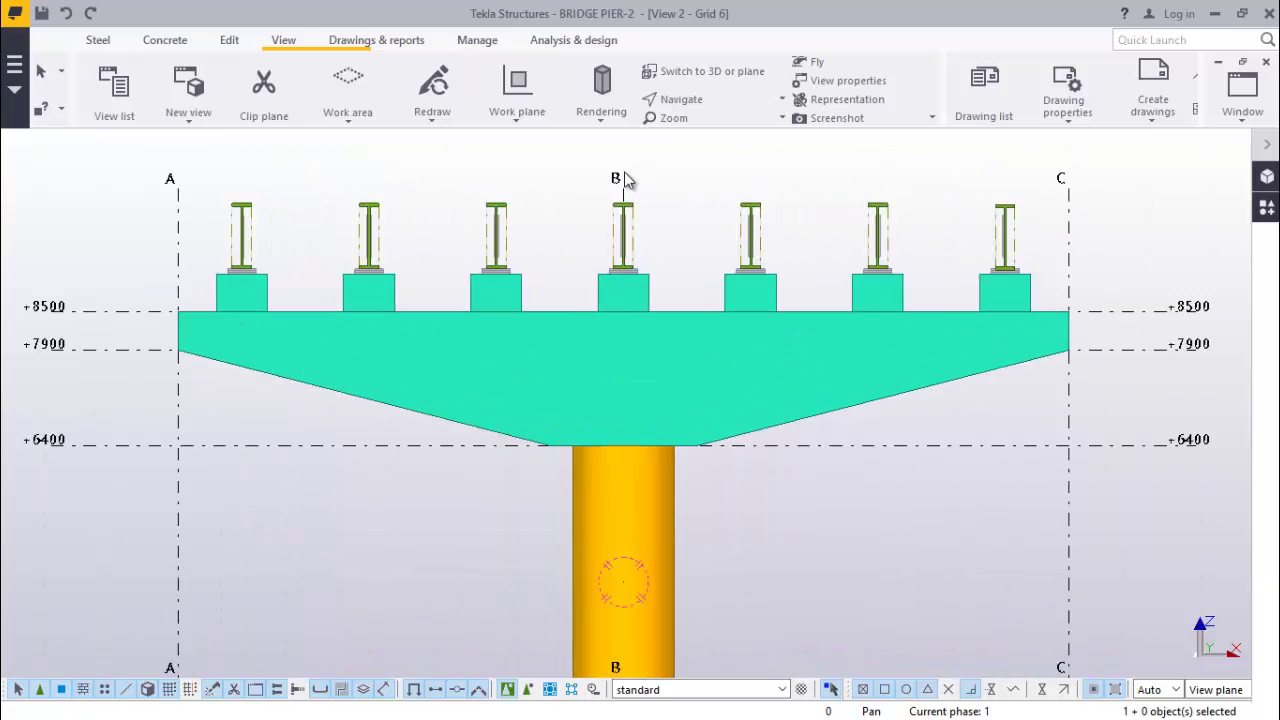
pyautogui.rightClick(753, 200)
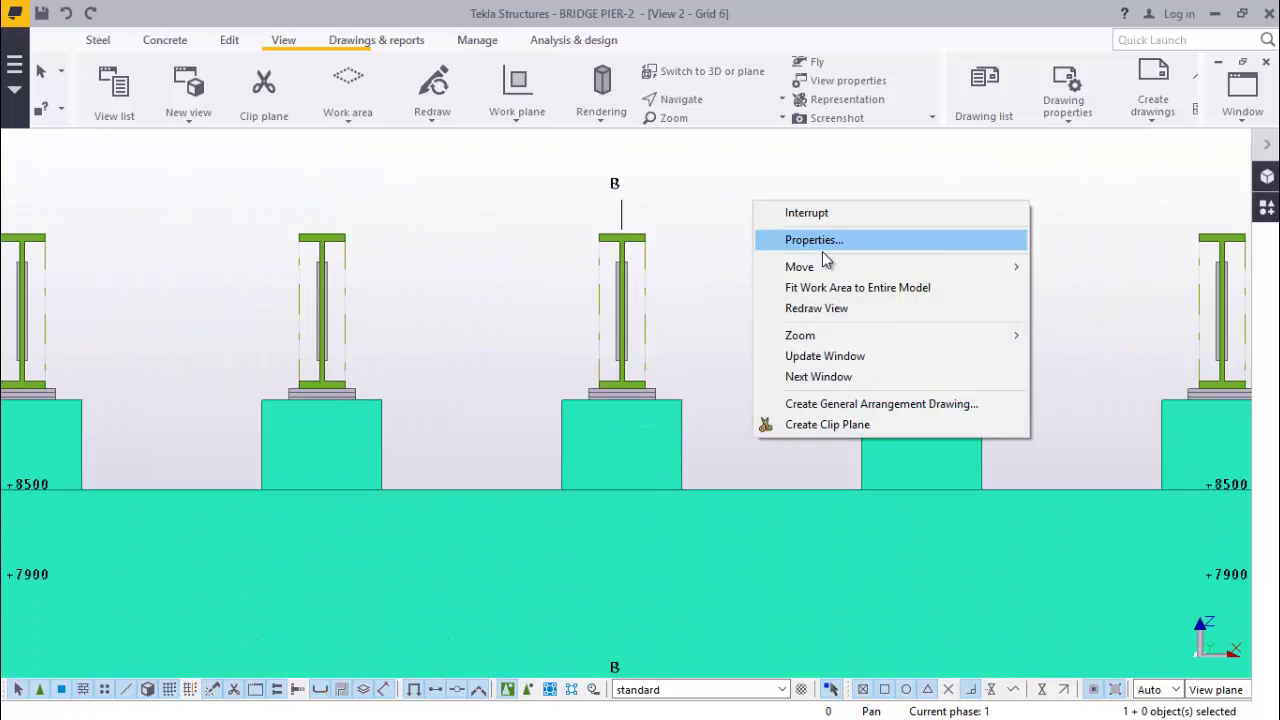
pyautogui.click(826, 305)
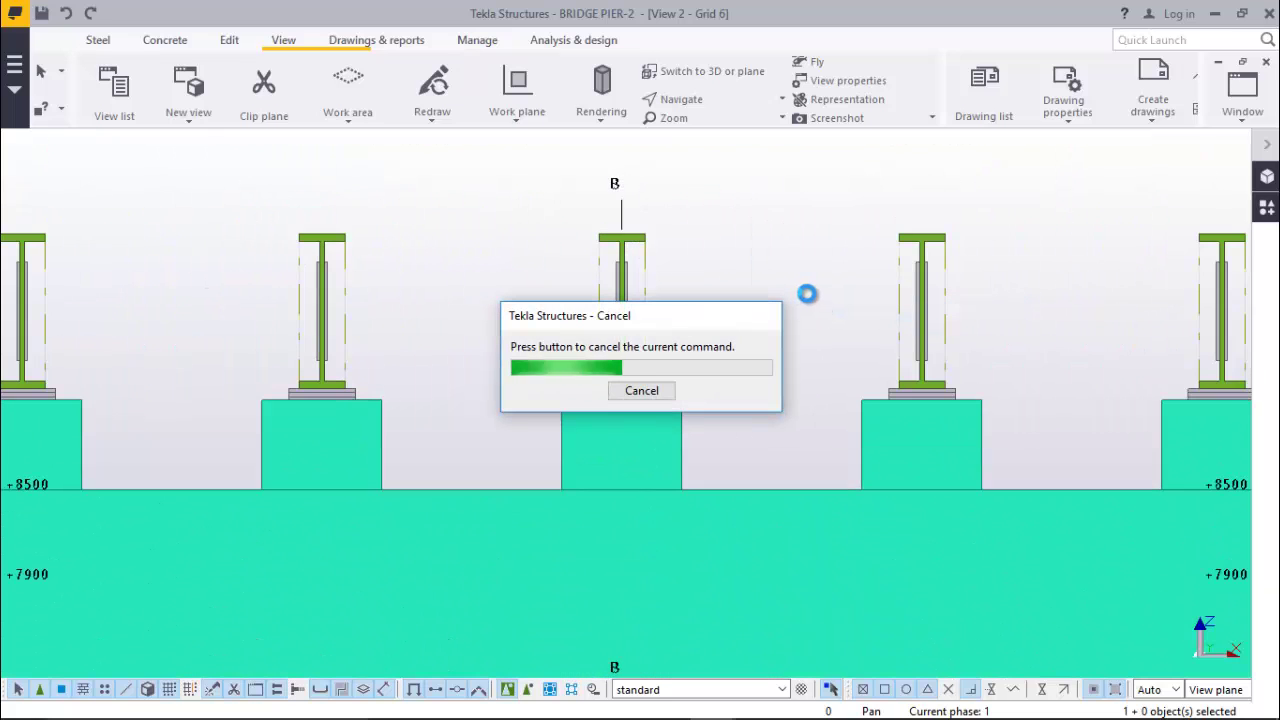
pyautogui.scroll(-3, 686, 329)
pyautogui.rightClick(353, 214)
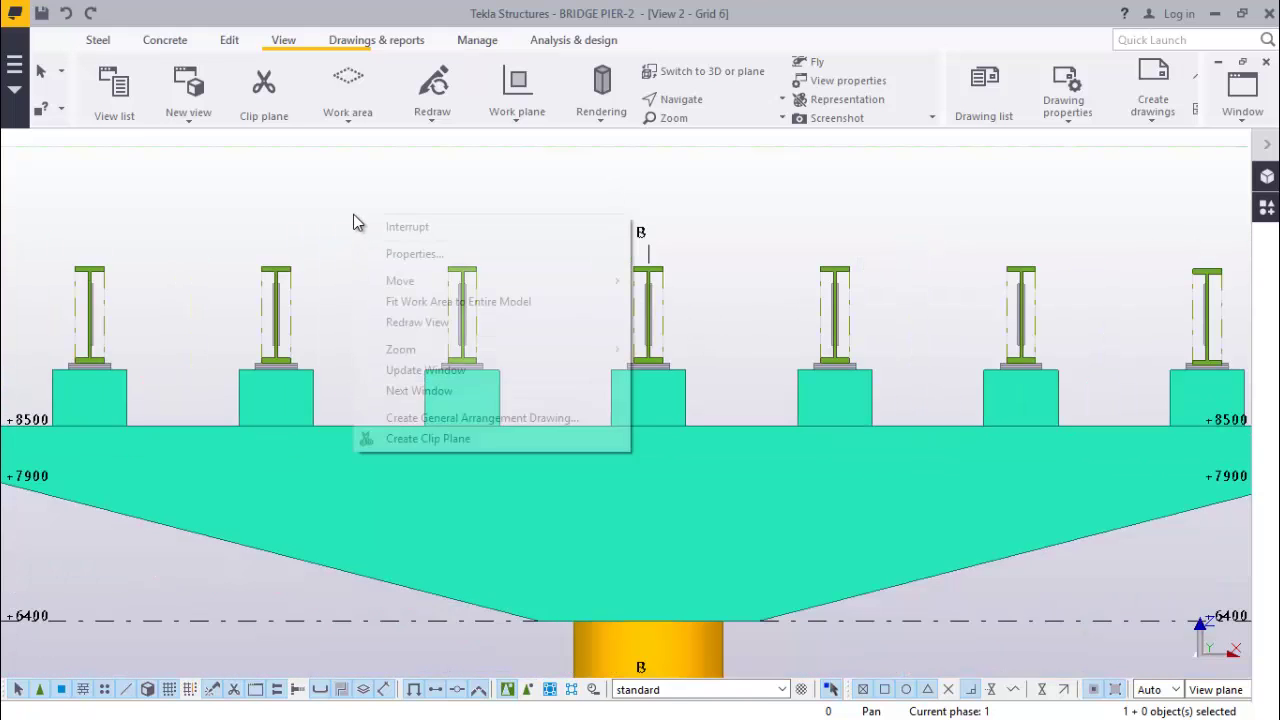
pyautogui.click(413, 323)
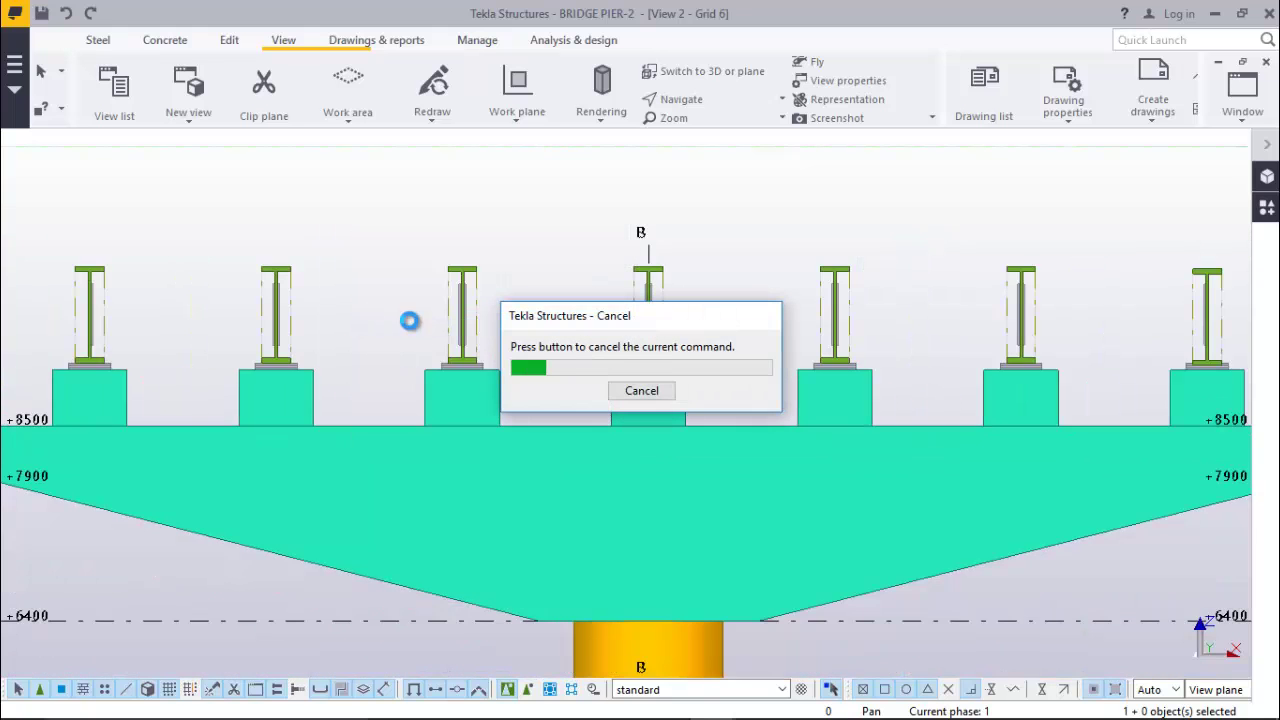
# Zoom around the columns to check the seven girders on the pier cap bearings.
pyautogui.scroll(-4, 694, 294)
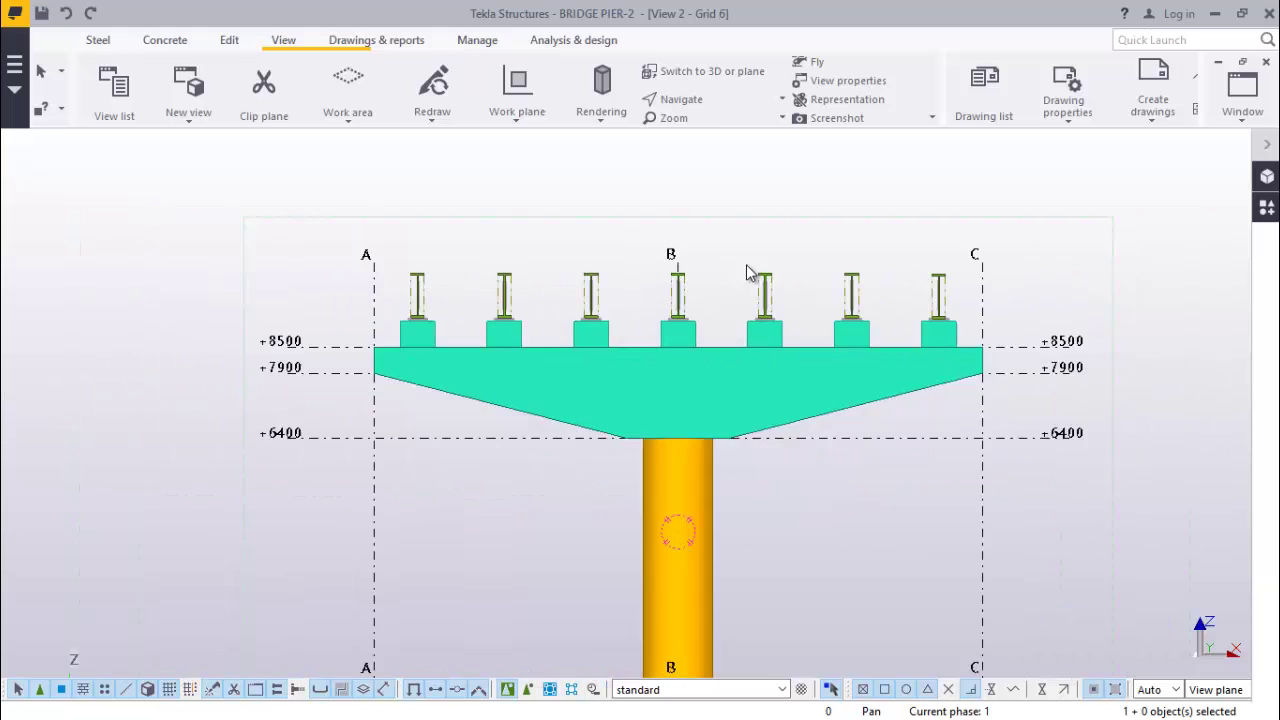
pyautogui.scroll(1, 490, 340)
pyautogui.scroll(3, 488, 340)
pyautogui.scroll(-2, 548, 325)
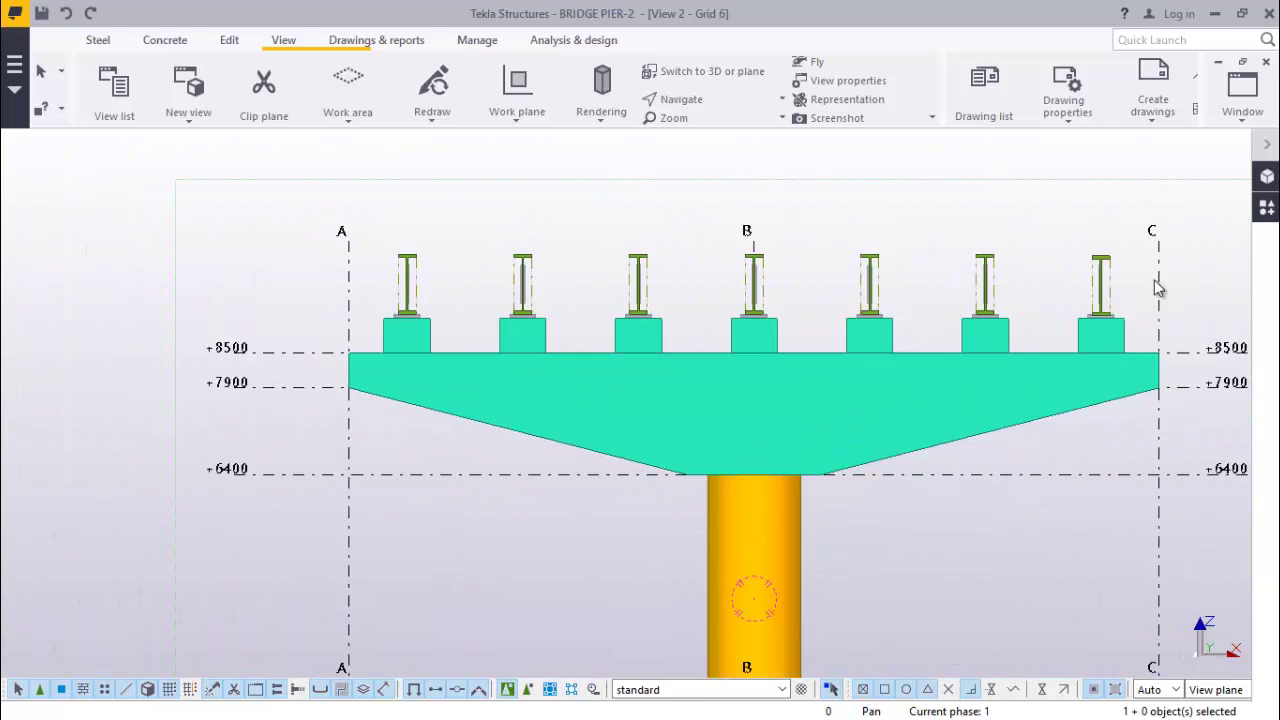
pyautogui.scroll(2, 1154, 279)
pyautogui.scroll(6, 1160, 284)
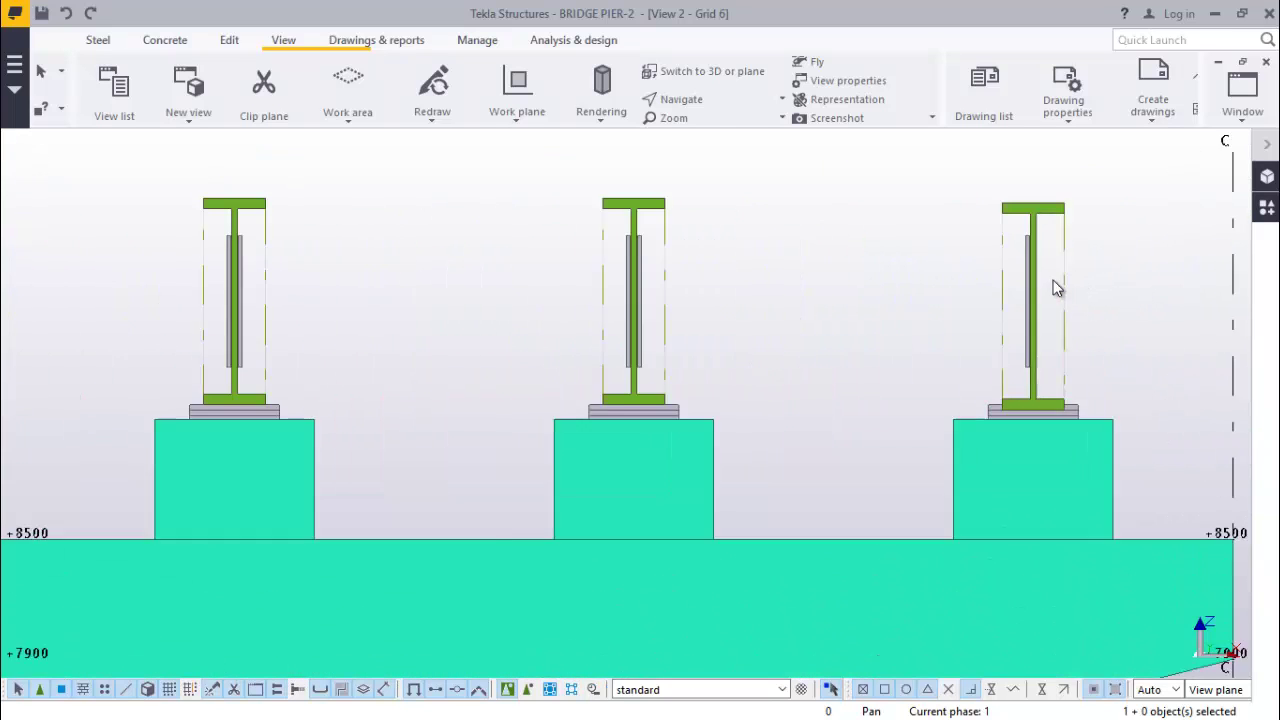
pyautogui.scroll(-6, 1050, 284)
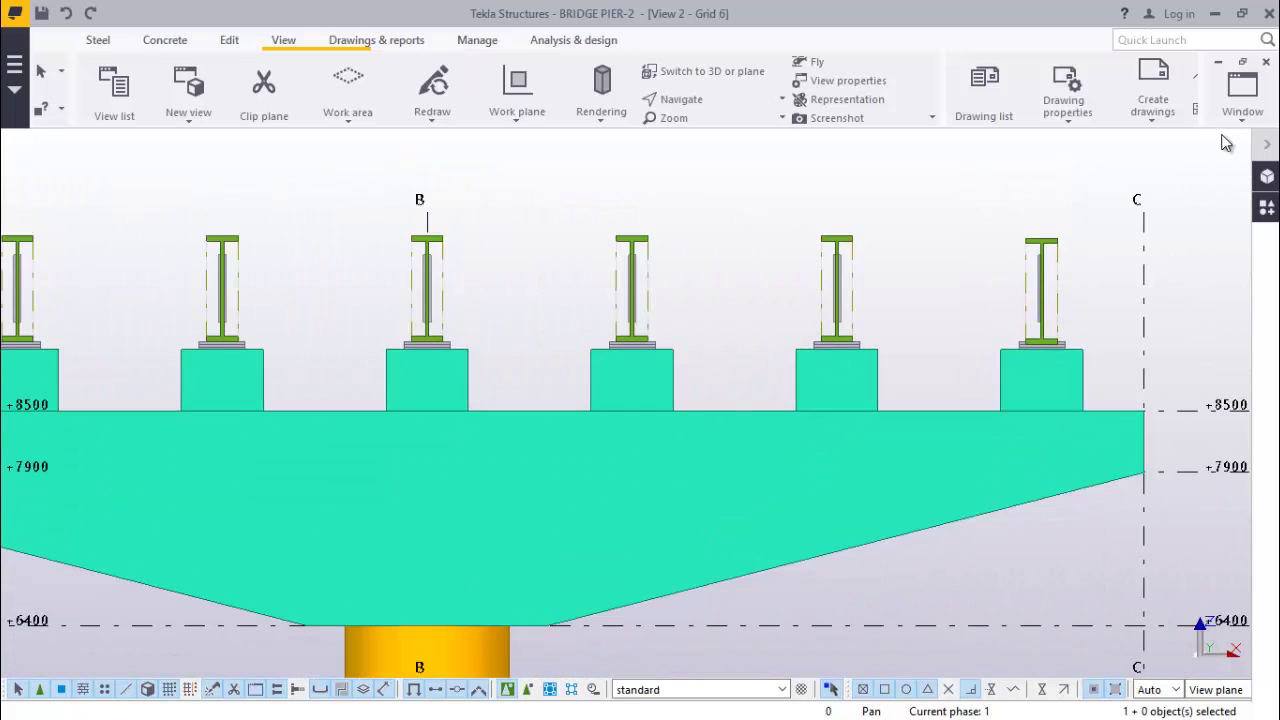
# Switch back to View 1 - 3d.
pyautogui.click(1242, 108)
pyautogui.click(1229, 220)
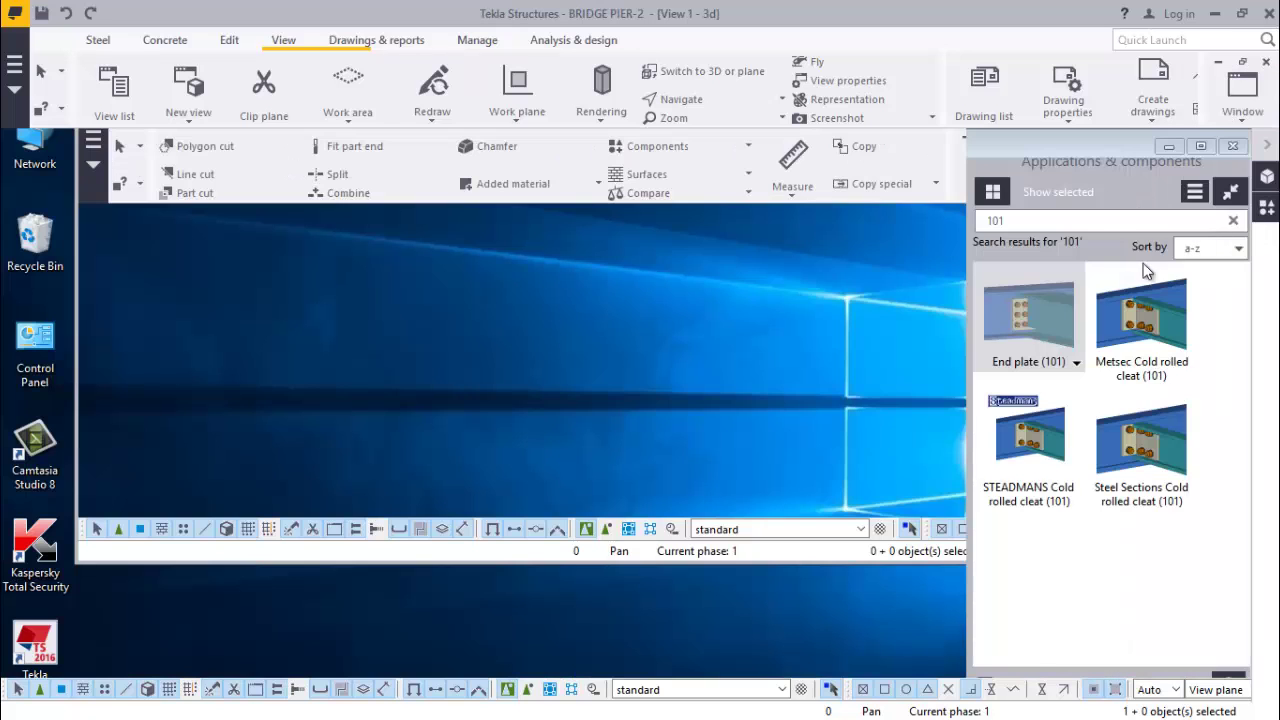
pyautogui.scroll(-3, 906, 288)
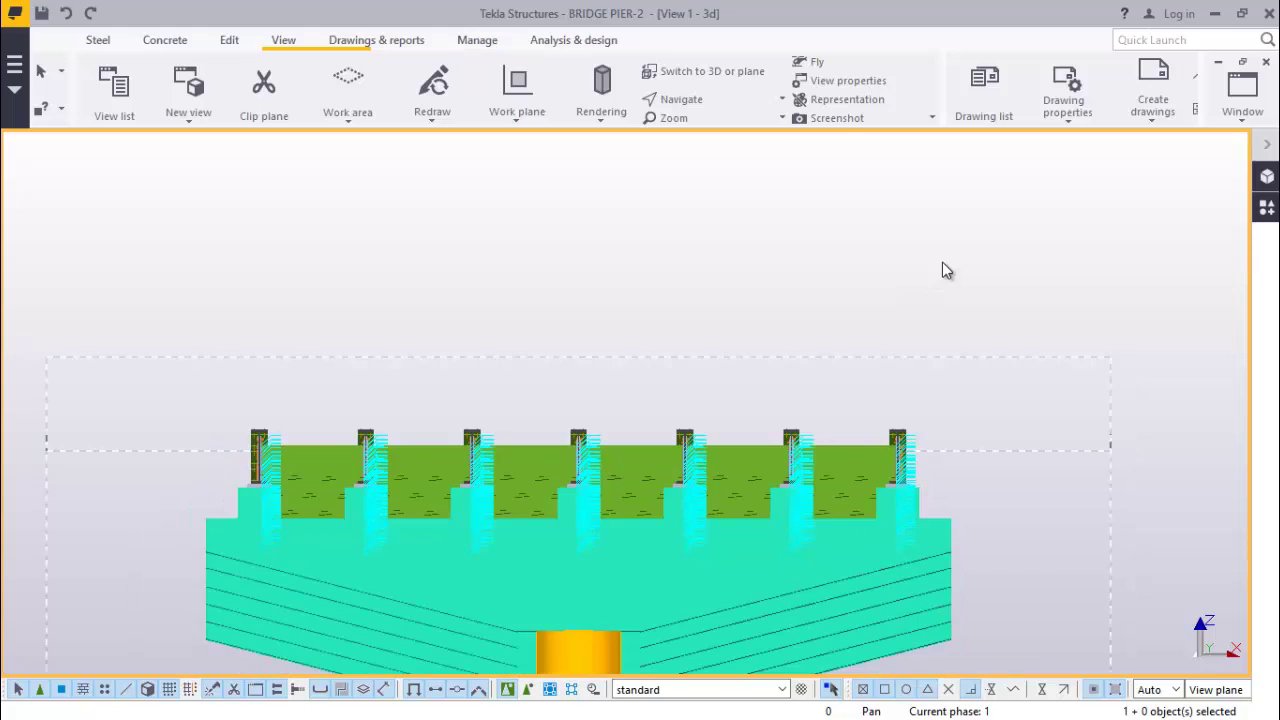
# Orbit the model to a high oblique view of the deck girders over the first pier cap.
pyautogui.click(699, 98)
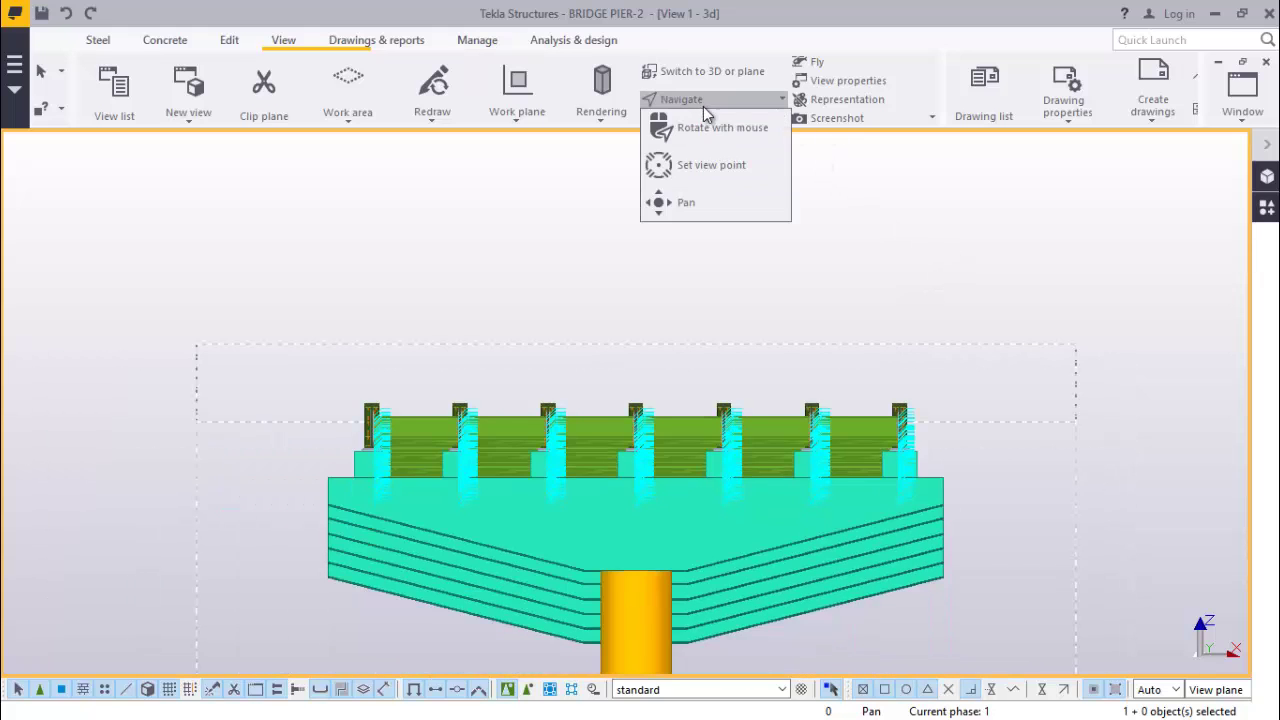
pyautogui.click(705, 130)
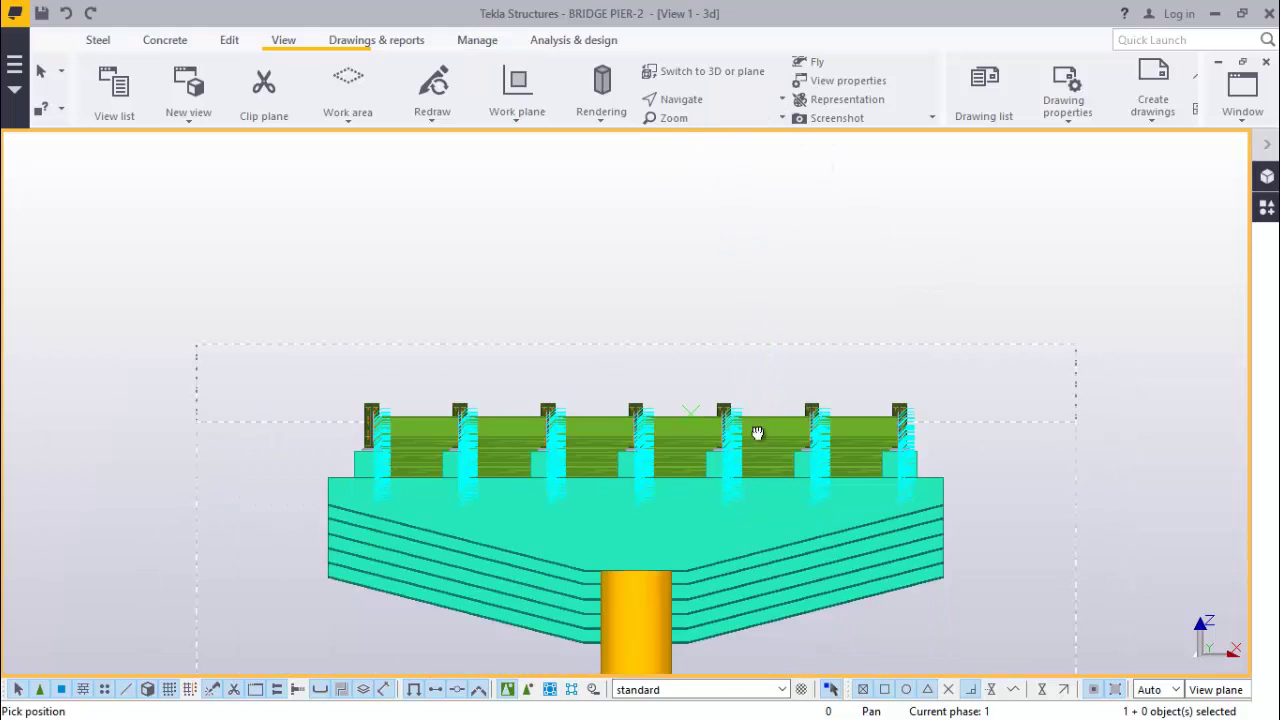
pyautogui.keyDown('ctrl'); pyautogui.moveTo(757, 433); pyautogui.dragTo(687, 441, button='middle'); pyautogui.keyUp('ctrl')
pyautogui.scroll(3, 687, 441)
pyautogui.scroll(-5, 686, 429)
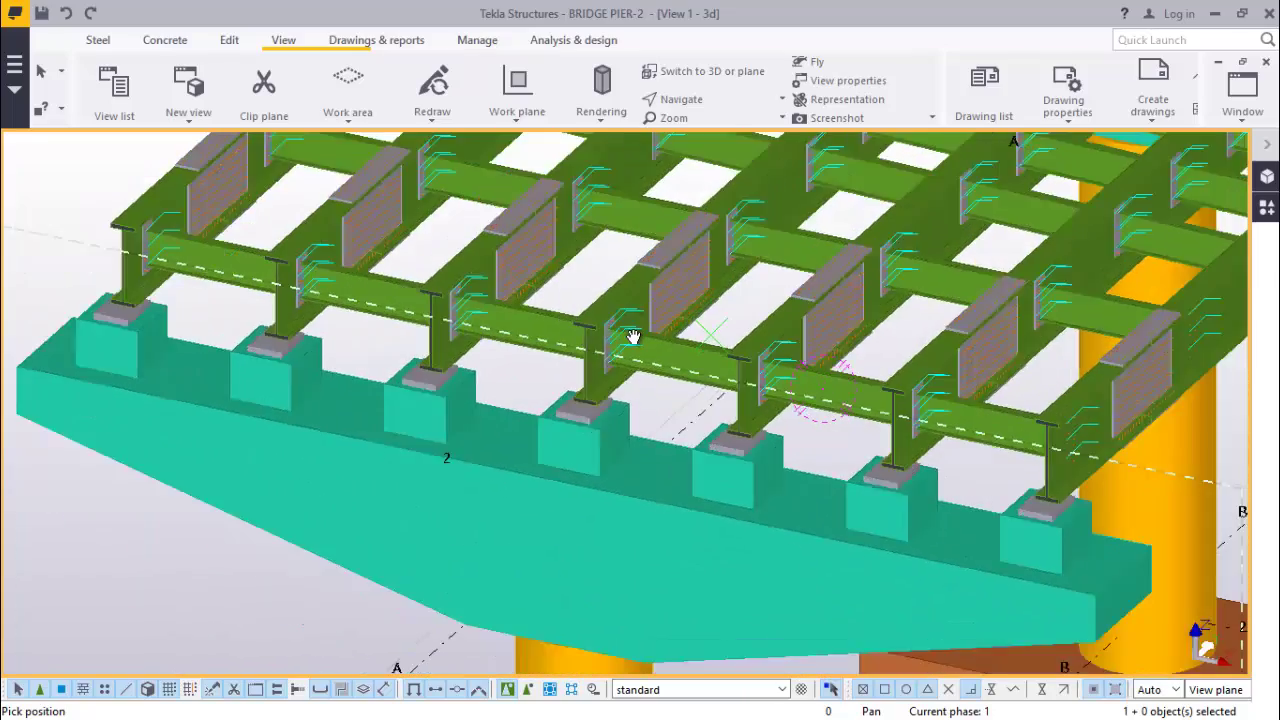
pyautogui.scroll(1, 678, 335)
pyautogui.scroll(-2, 556, 434)
pyautogui.scroll(5, 882, 210)
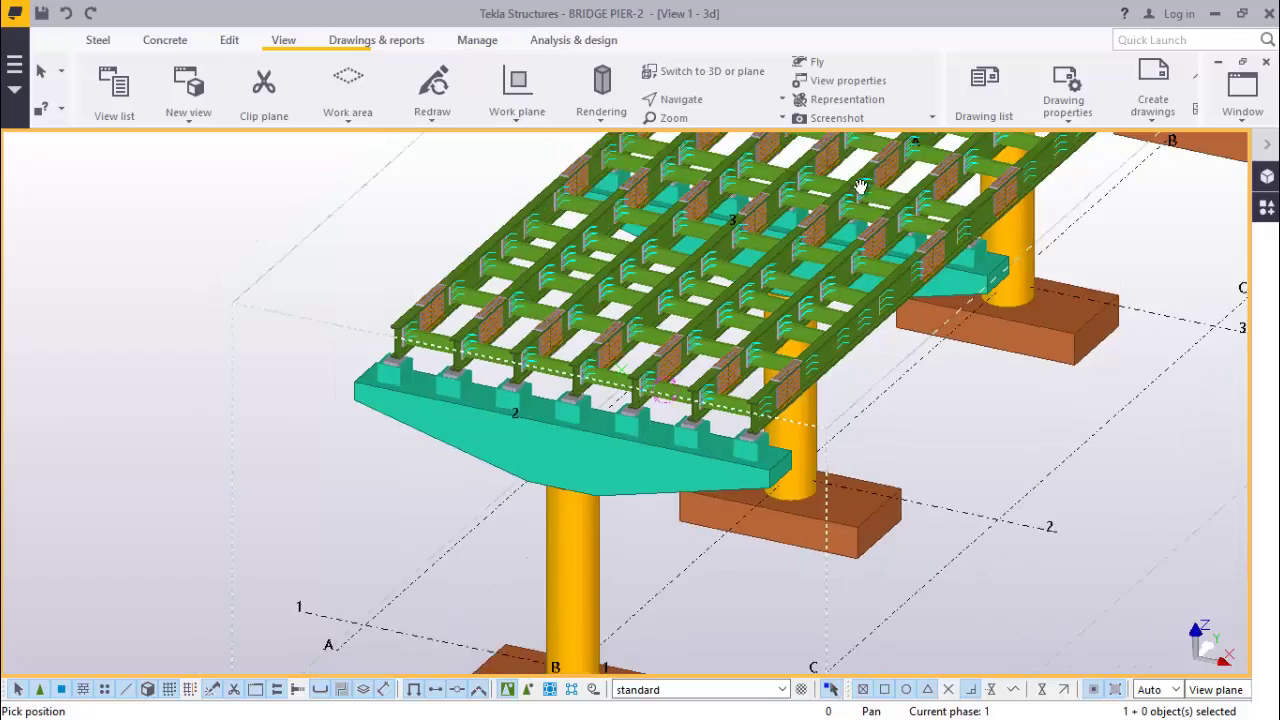
pyautogui.scroll(-3, 845, 199)
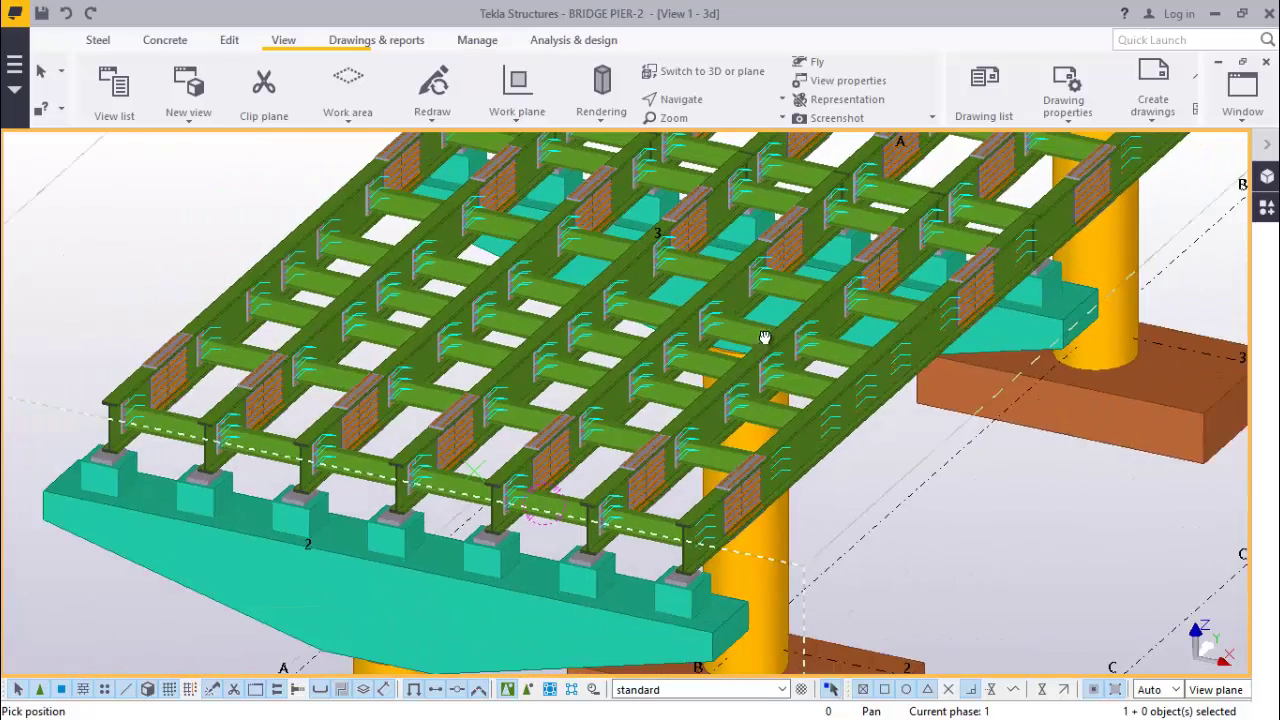
pyautogui.scroll(4, 773, 325)
pyautogui.scroll(-4, 773, 320)
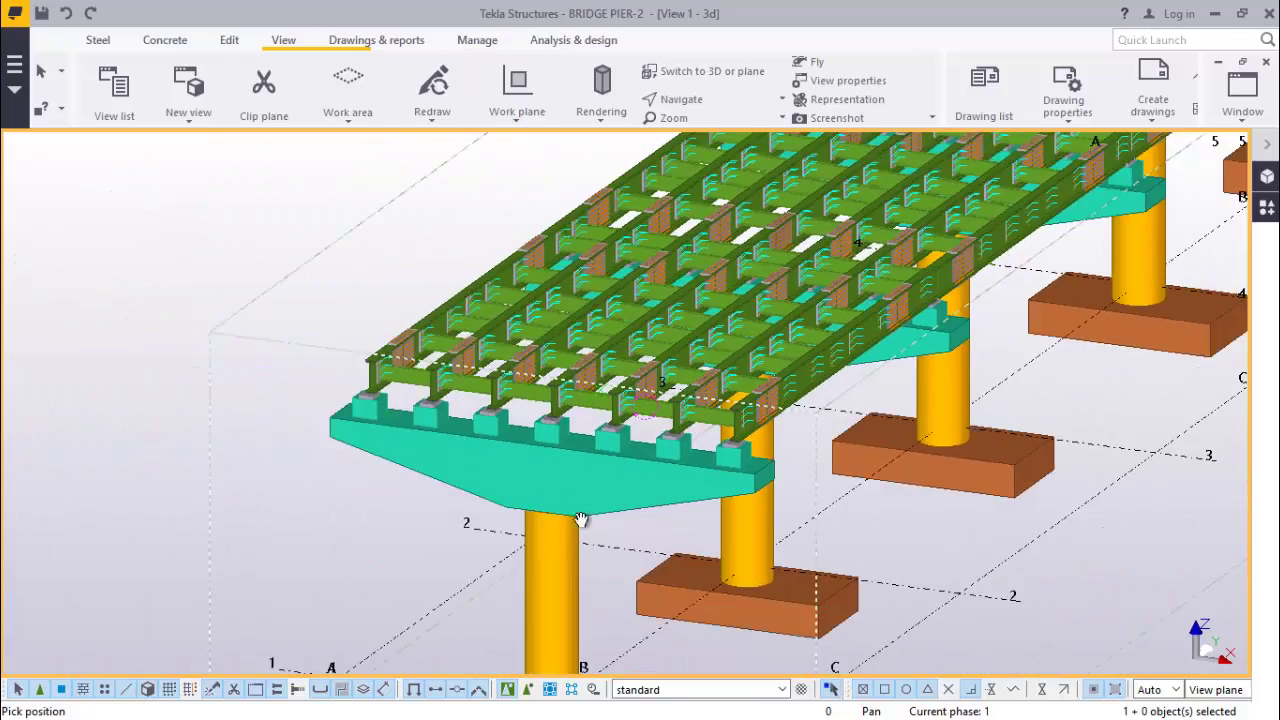
pyautogui.scroll(4, 557, 503)
pyautogui.scroll(1, 557, 503)
# End the rotate command and select the pier cap and a deck cross beam to inspect.
pyautogui.rightClick(112, 210)
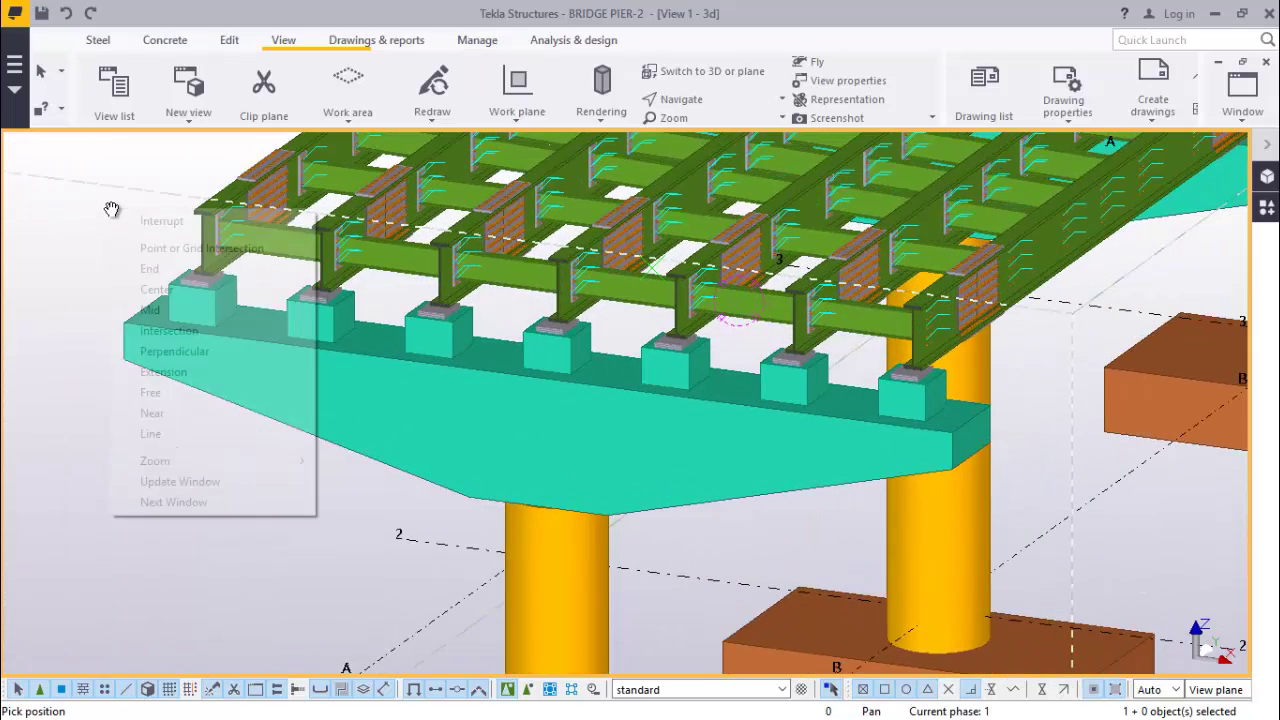
pyautogui.click(152, 222)
pyautogui.click(563, 458)
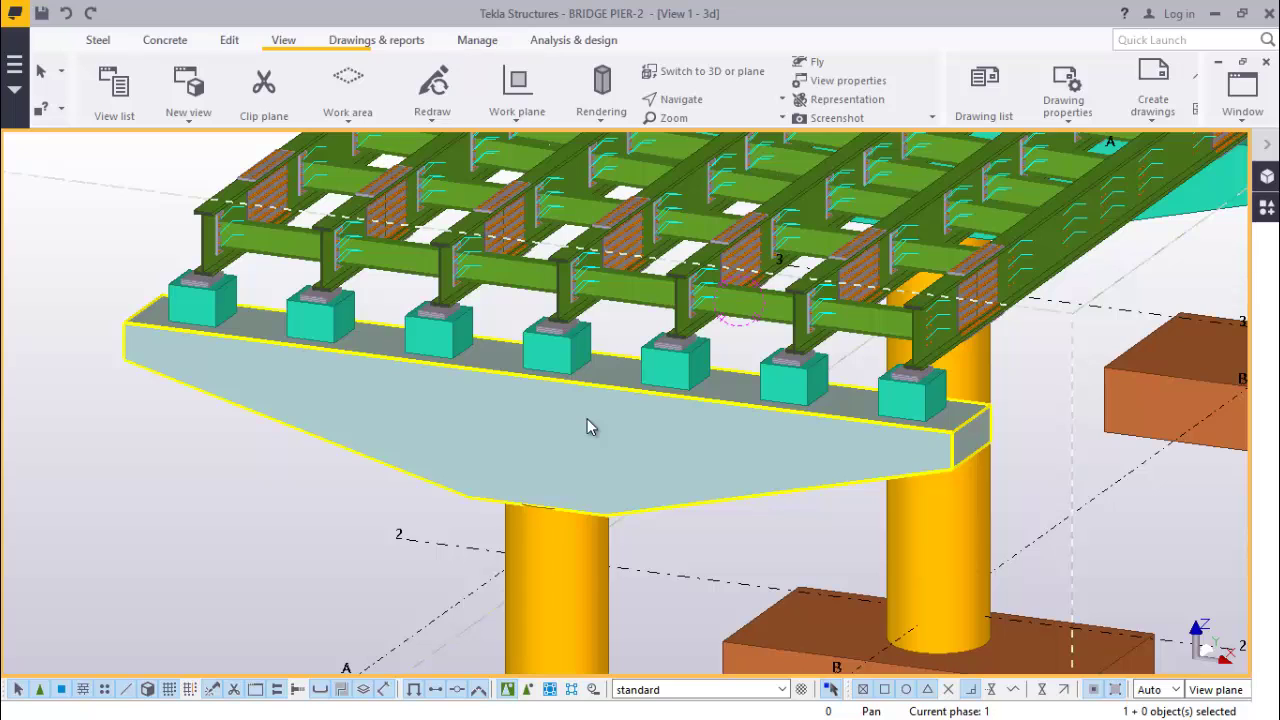
pyautogui.scroll(-3, 543, 489)
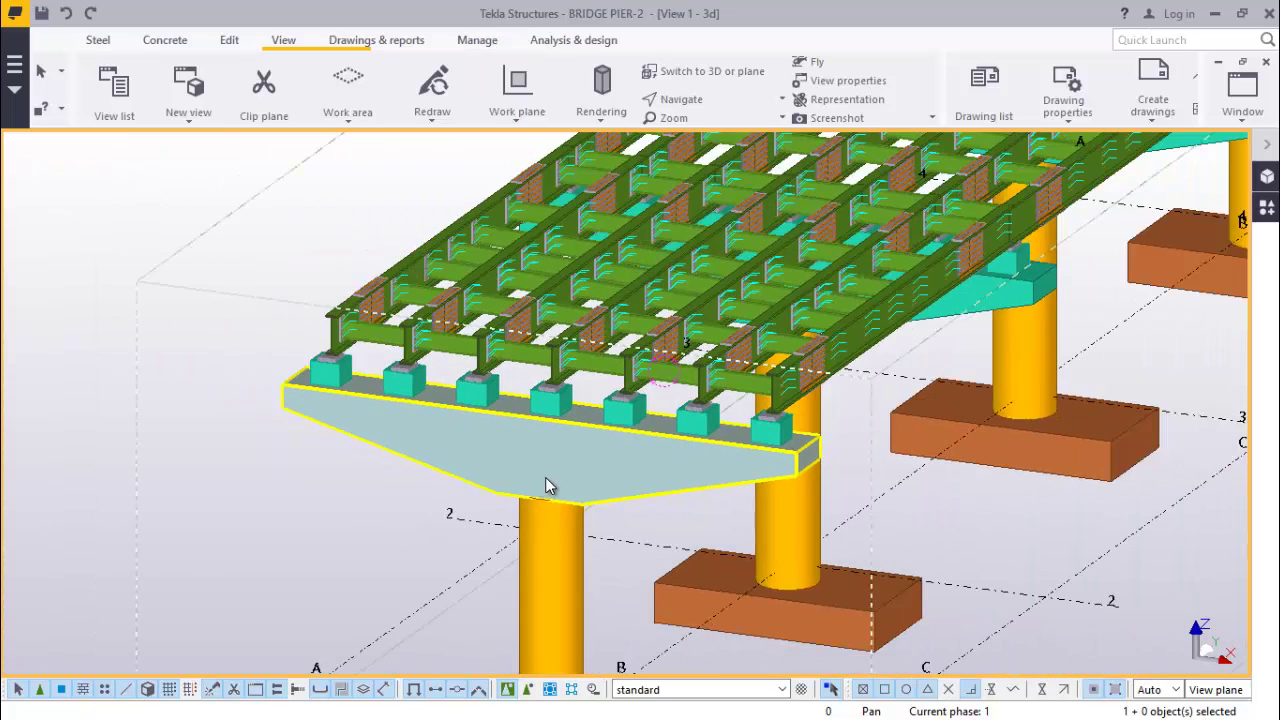
pyautogui.click(640, 385)
pyautogui.scroll(2, 648, 384)
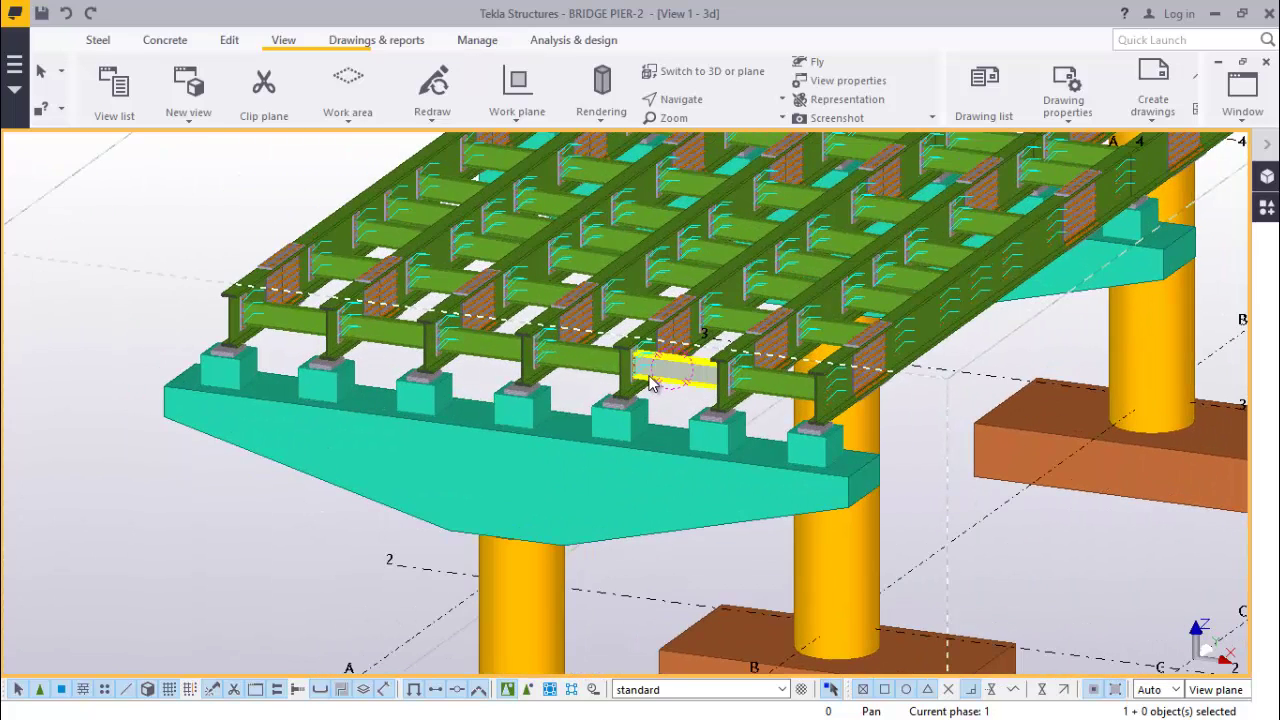